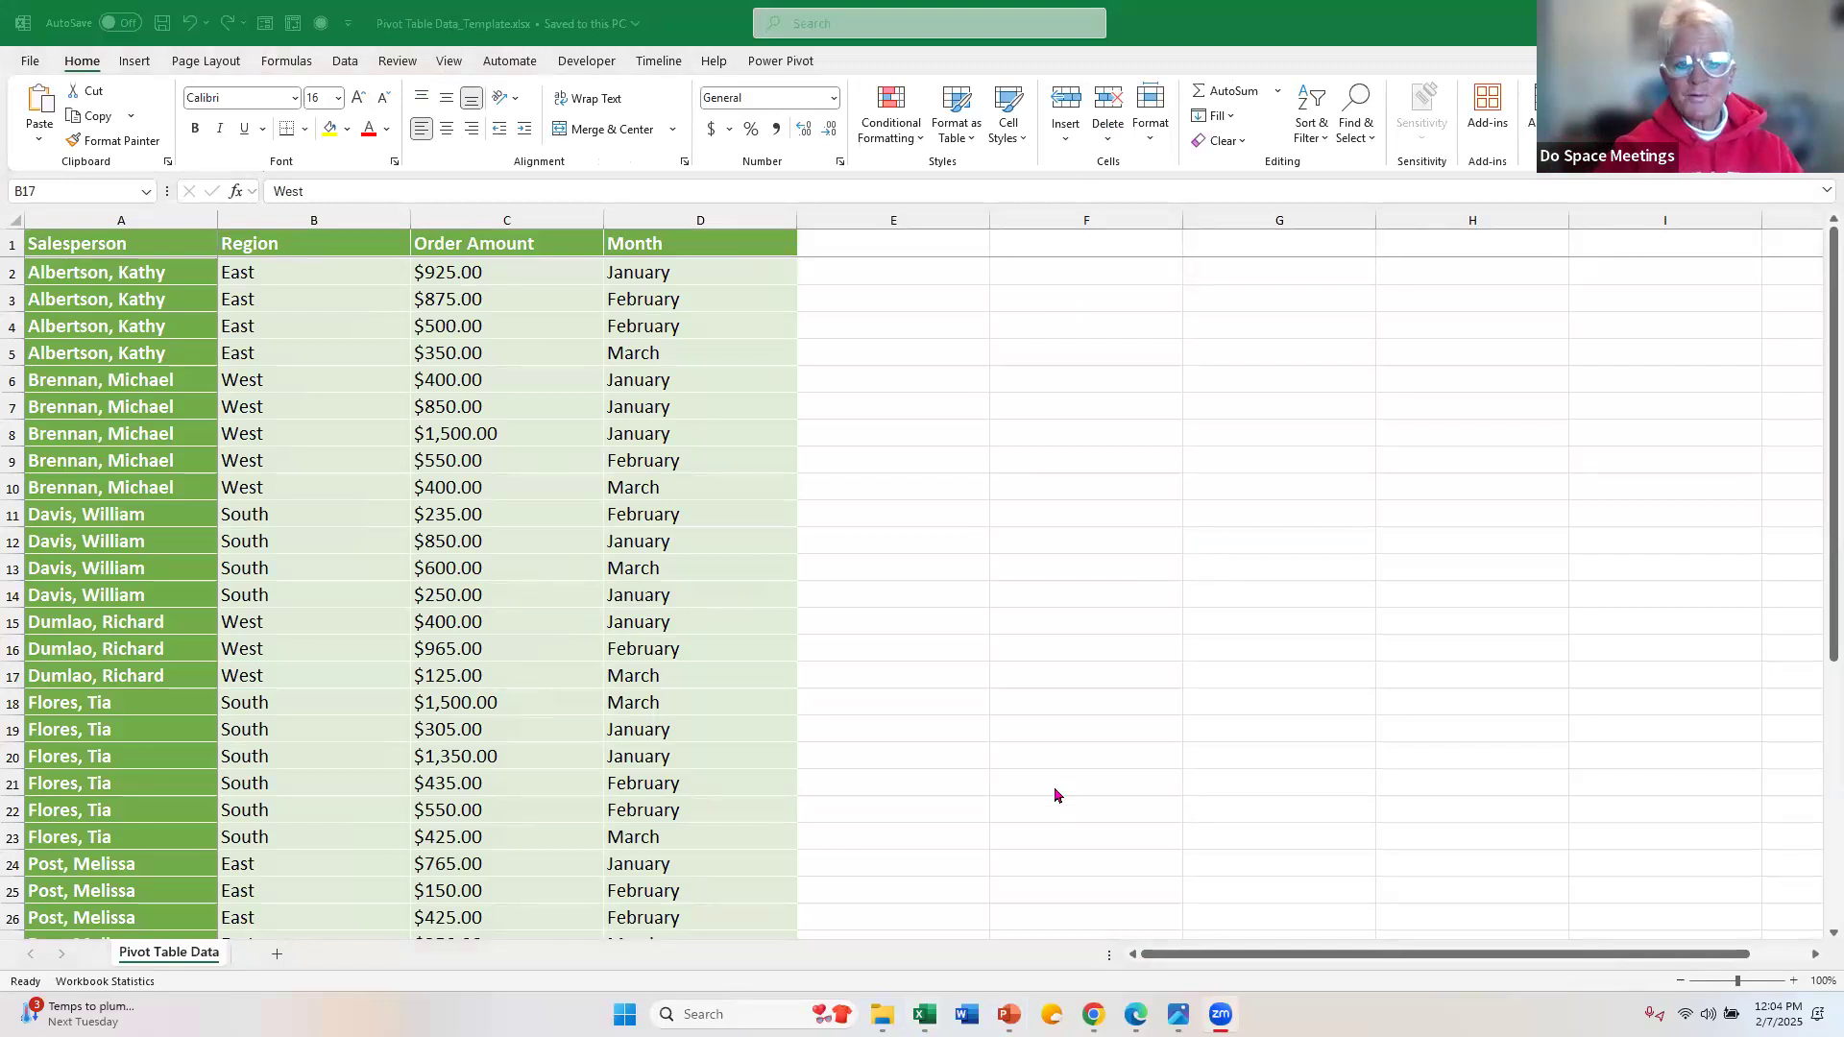
# Step: Select the Salesperson column from its header cell down to the last data row, and release the selection
pyautogui.click(489, 363)
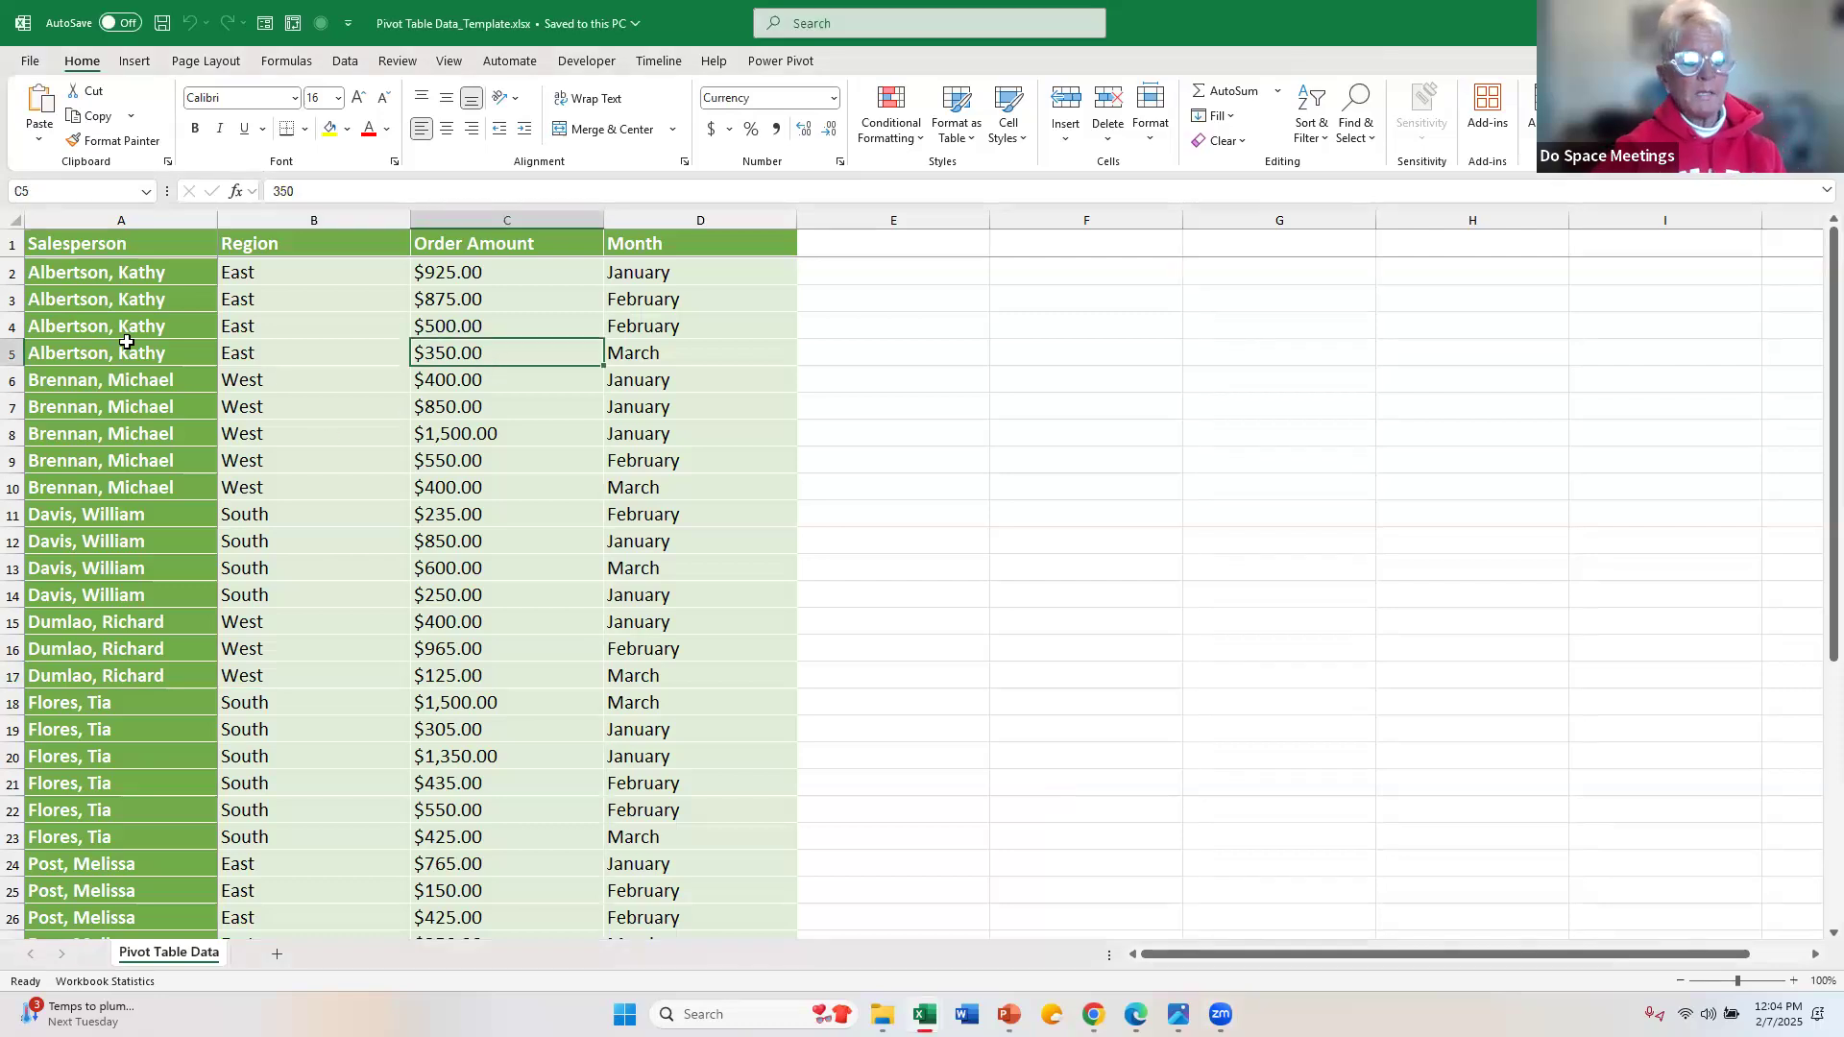
pyautogui.click(123, 245)
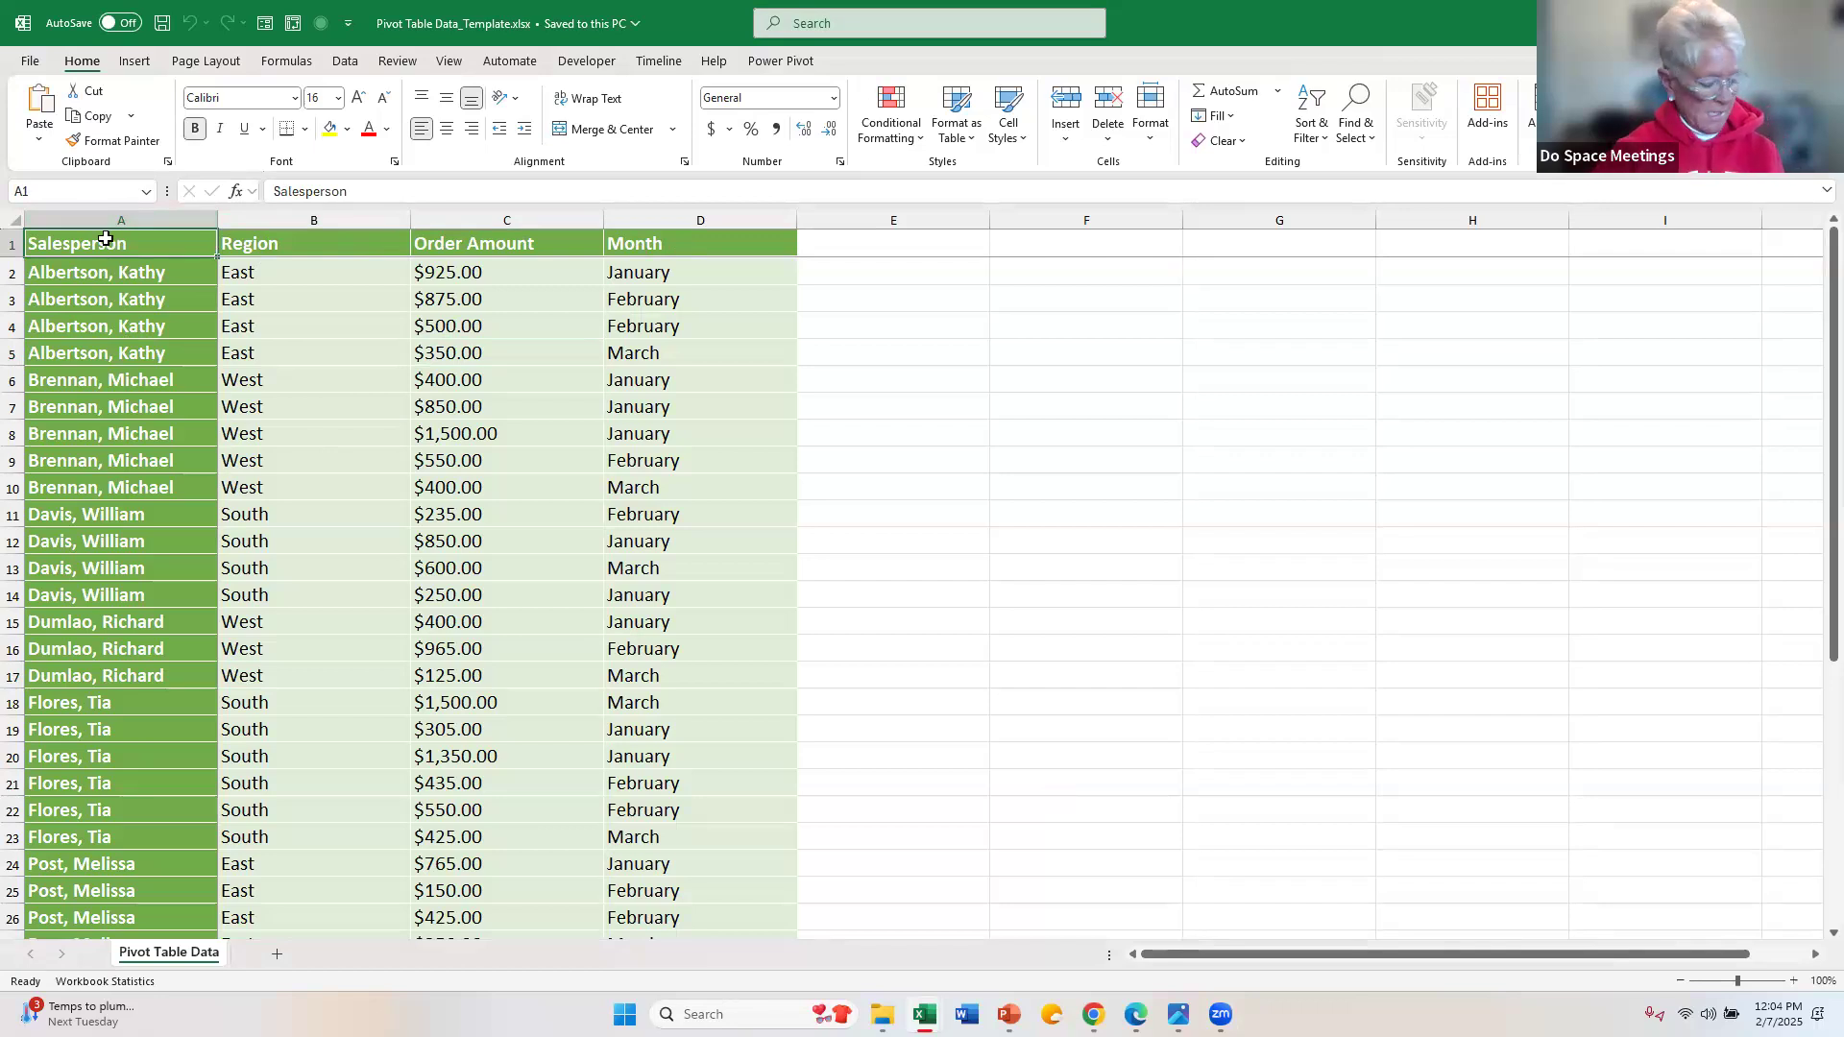
pyautogui.hotkey('ctrl', 'shift', 'Down')
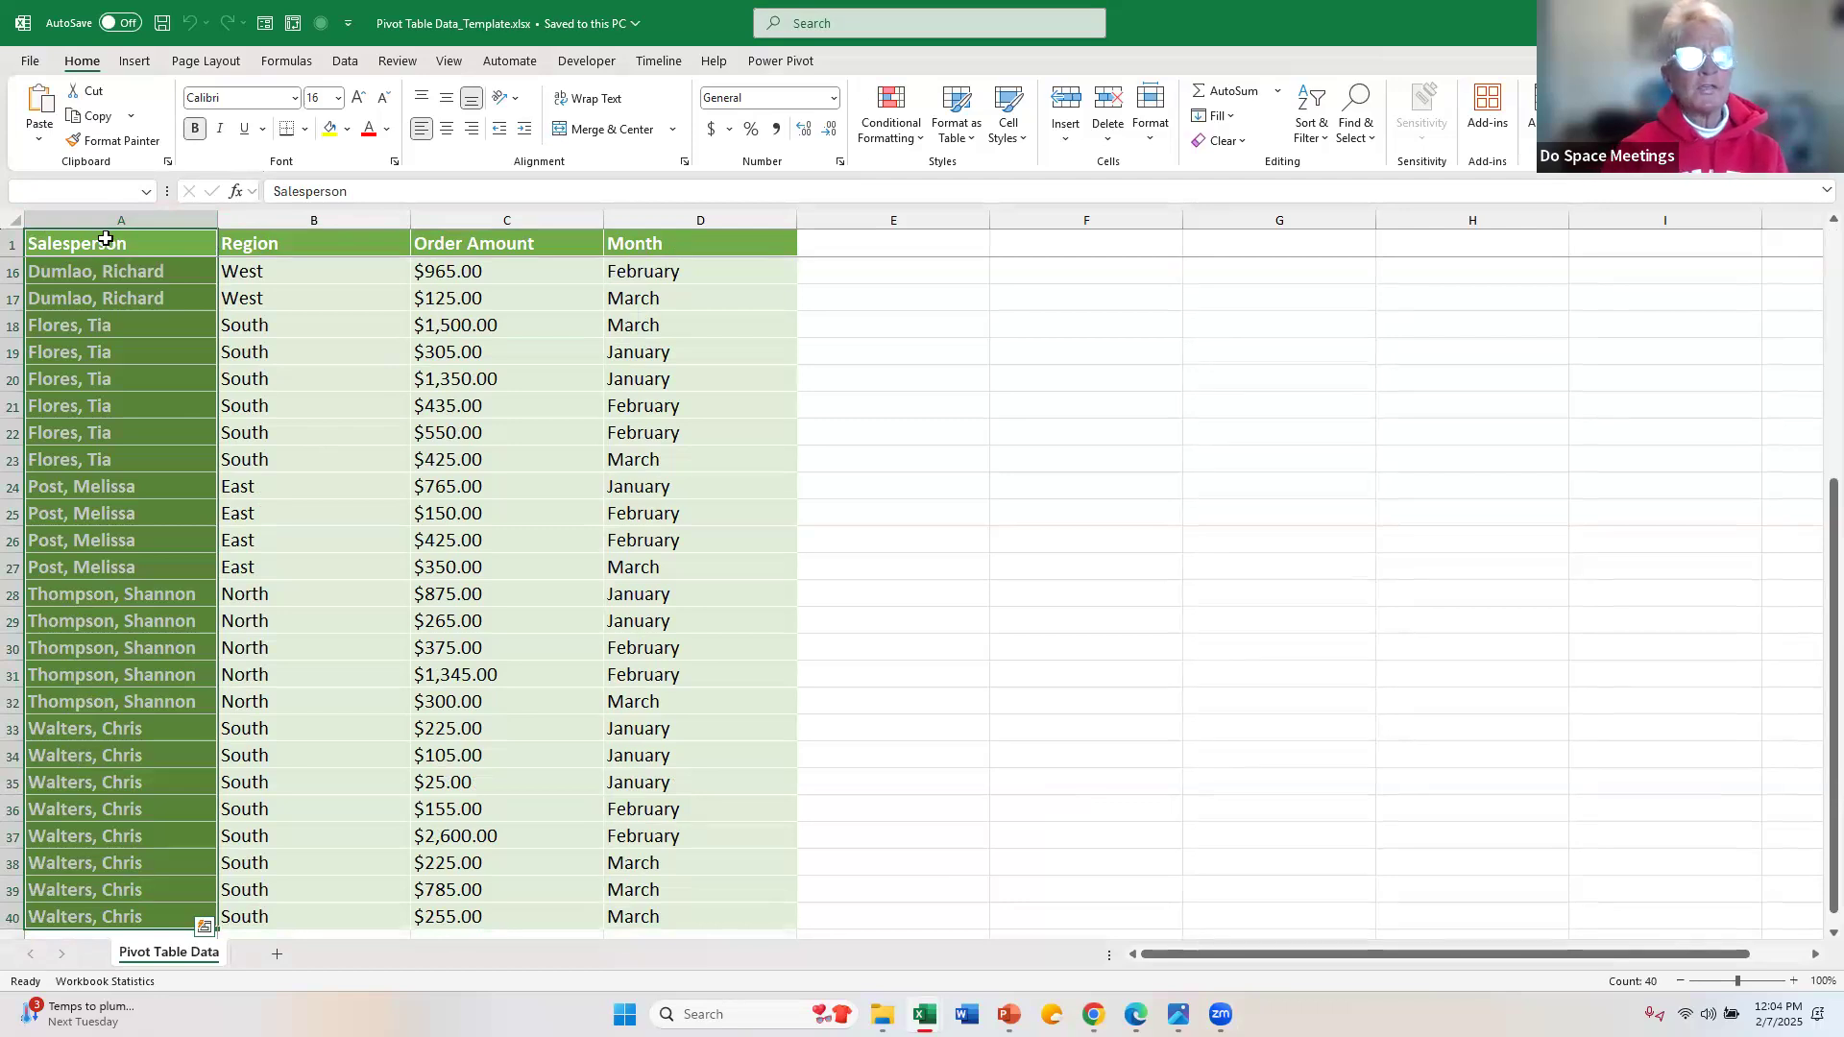
pyautogui.click(128, 332)
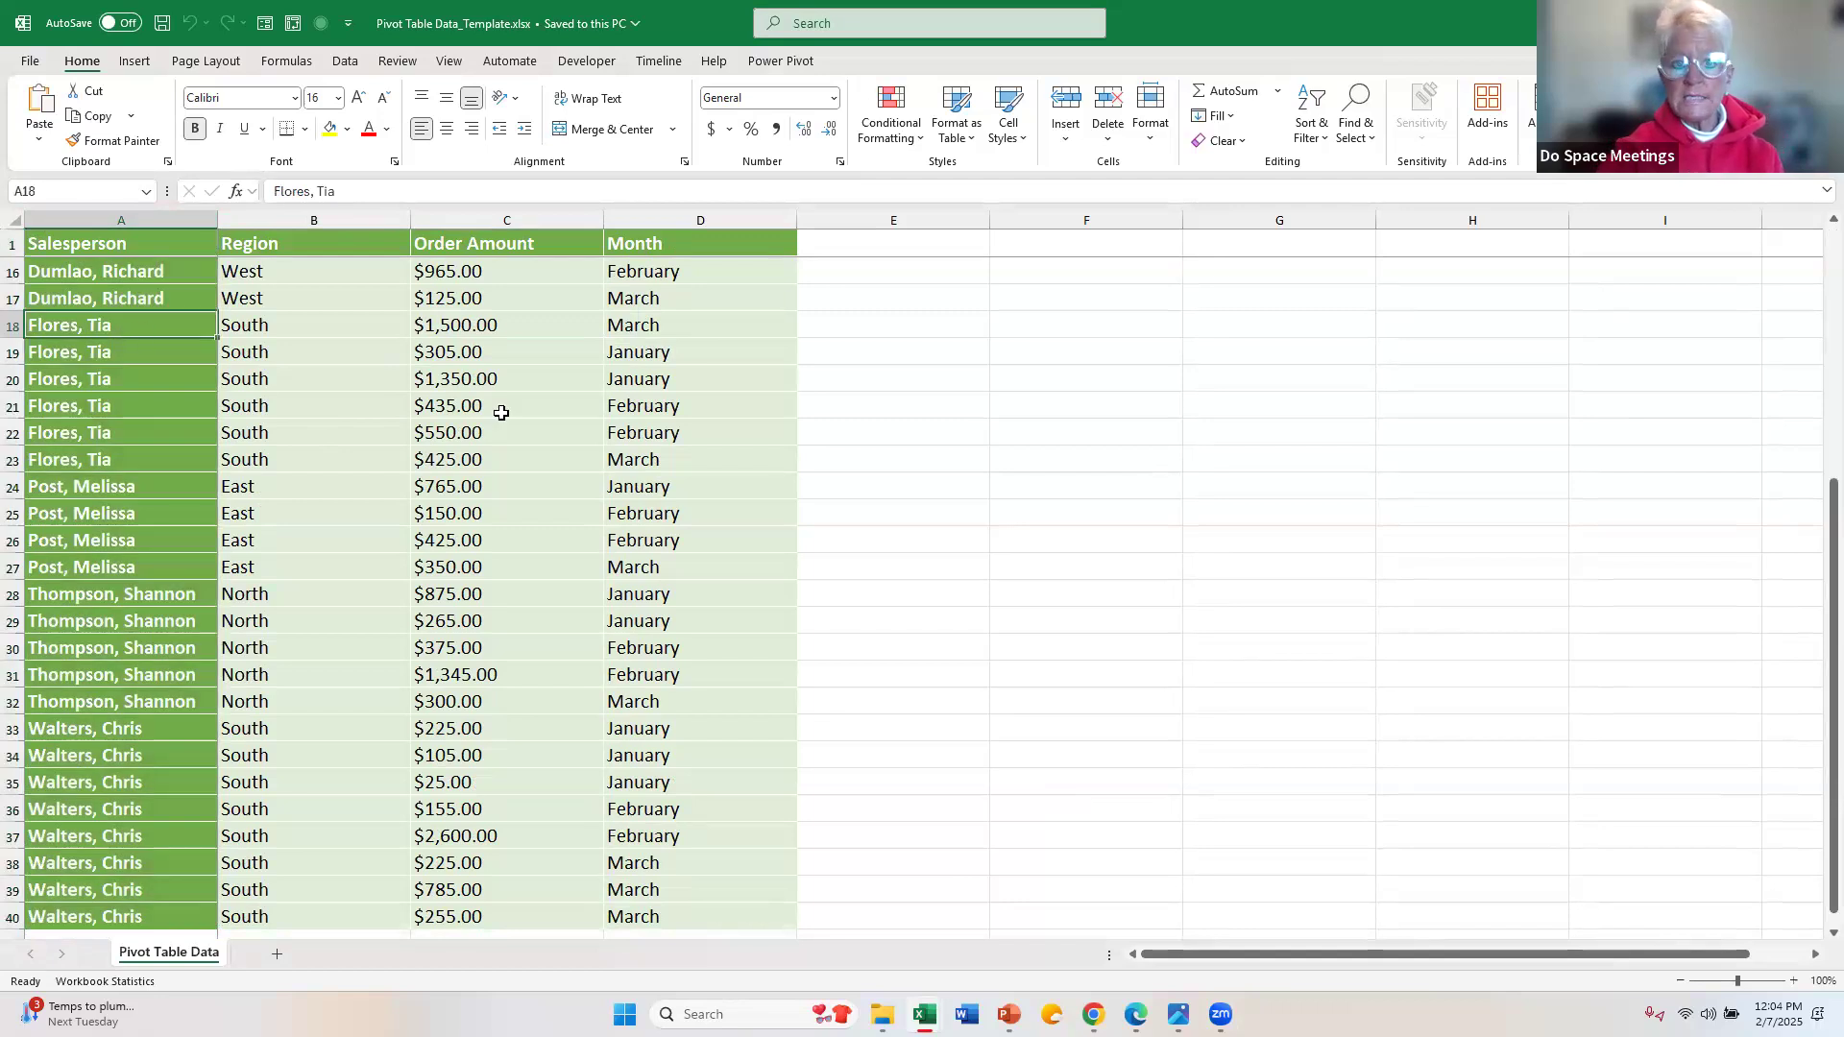
pyautogui.click(377, 401)
pyautogui.click(342, 332)
pyautogui.click(240, 458)
pyautogui.click(75, 400)
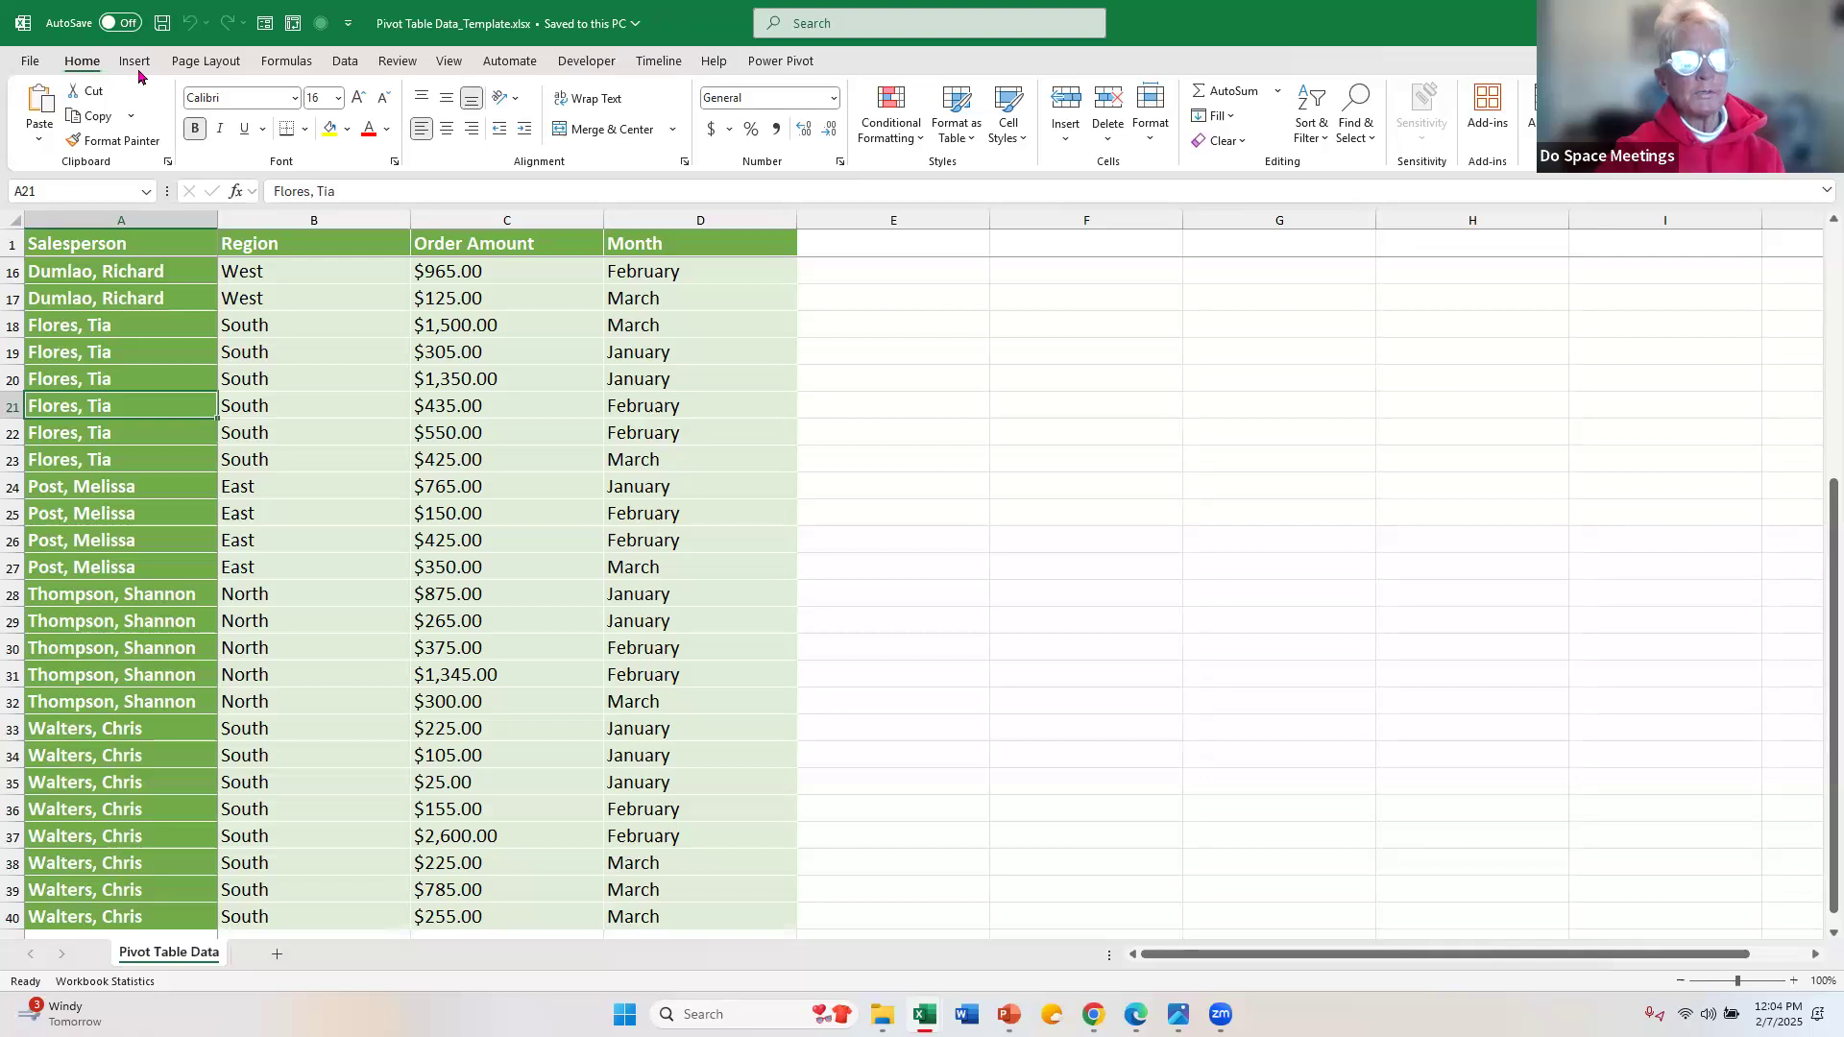
pyautogui.click(320, 318)
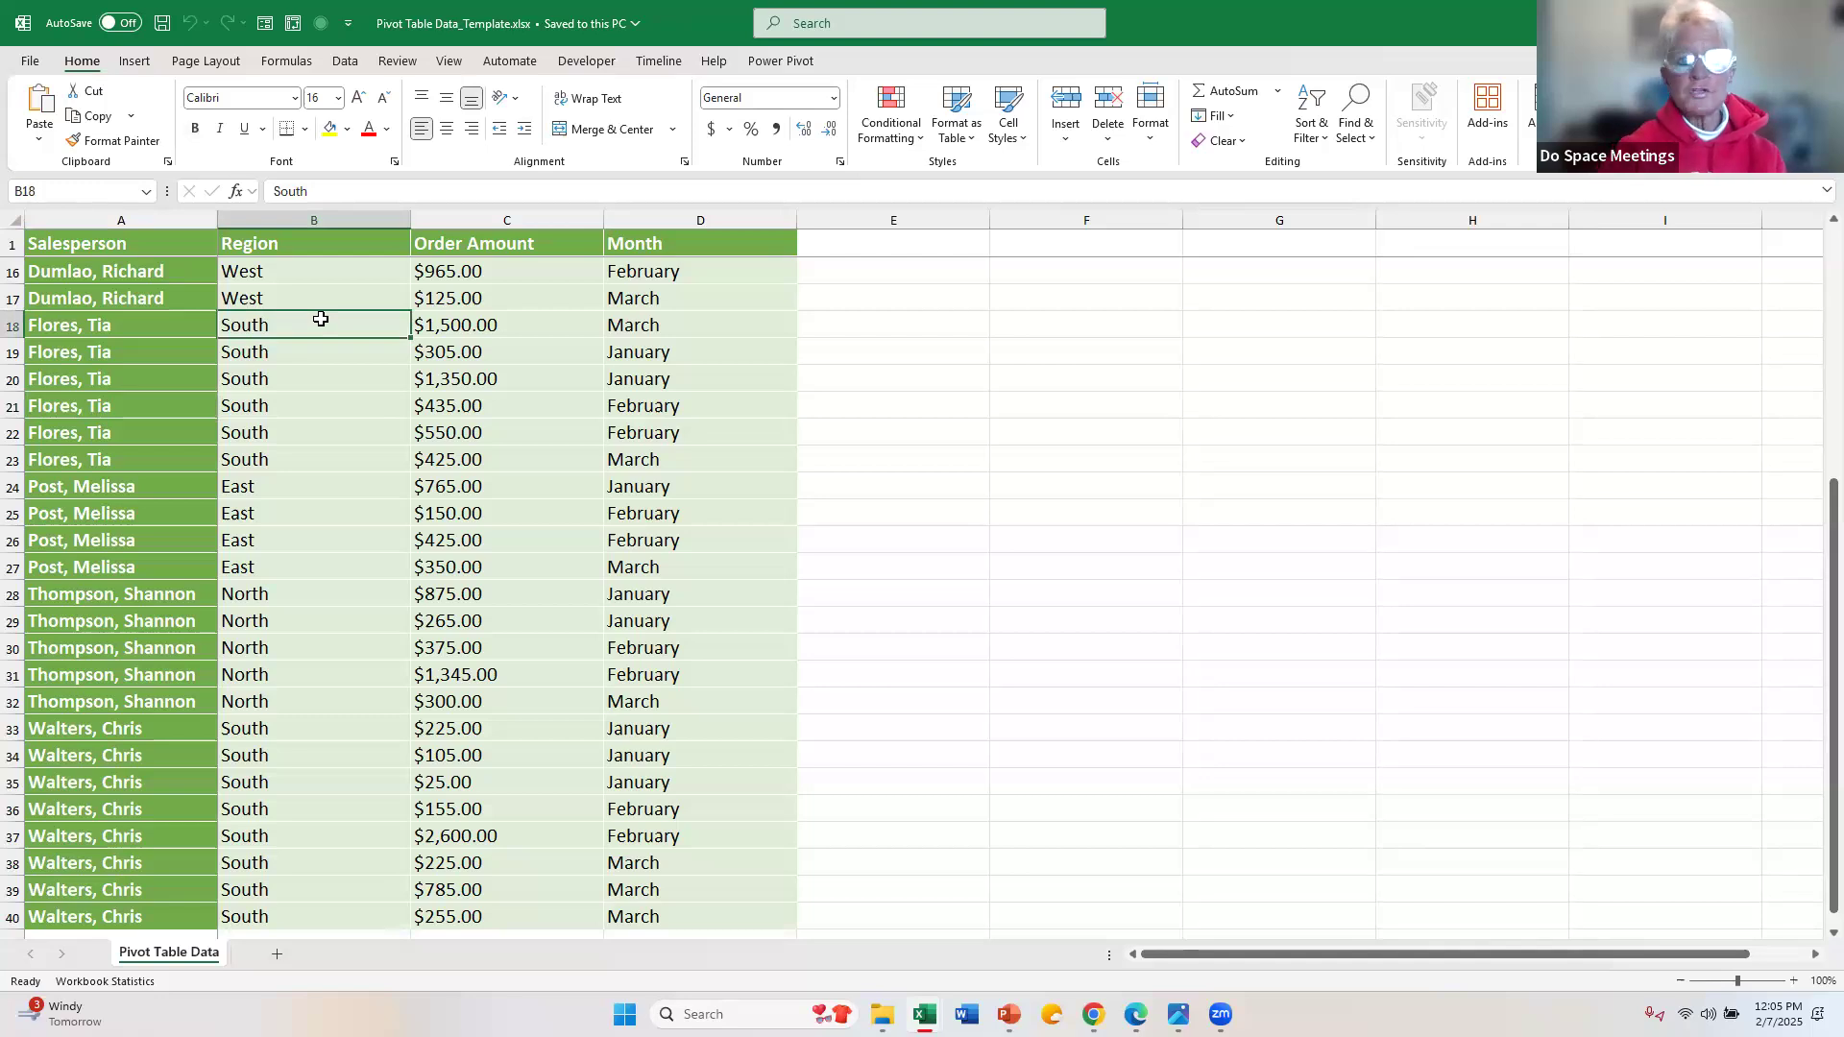
pyautogui.click(135, 62)
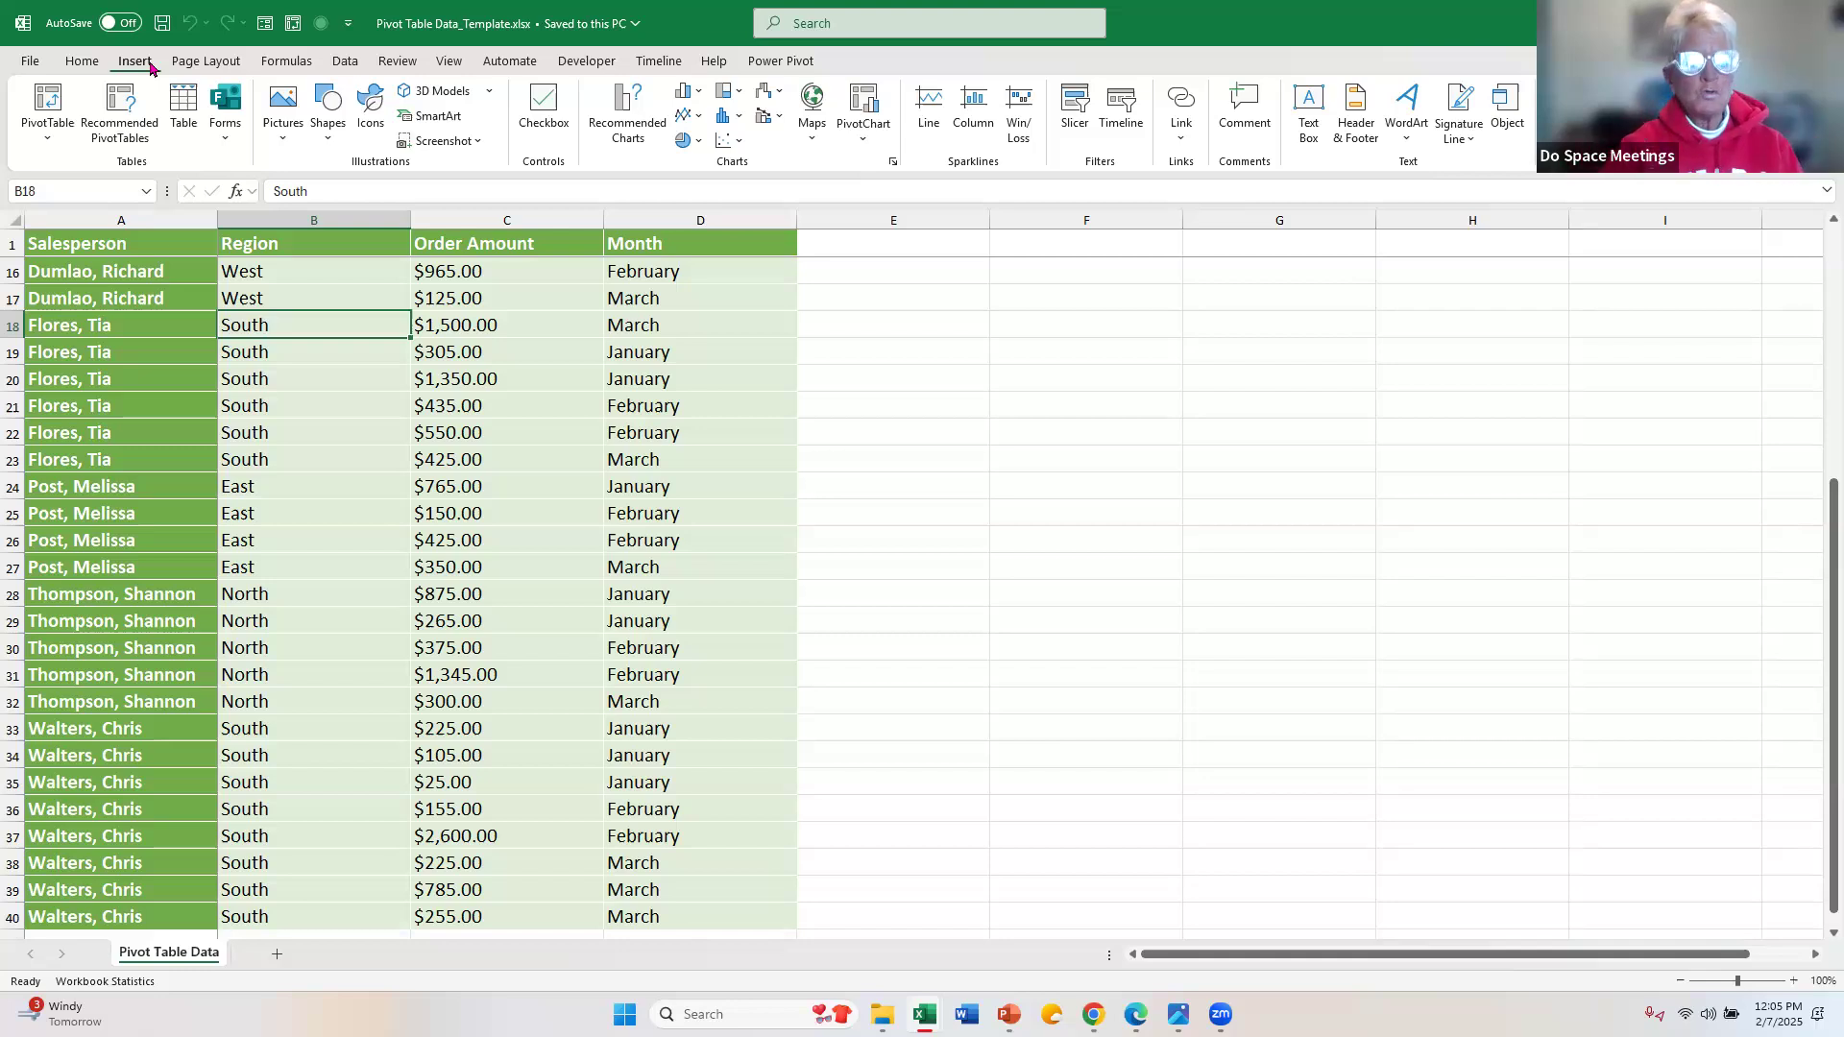
pyautogui.click(448, 407)
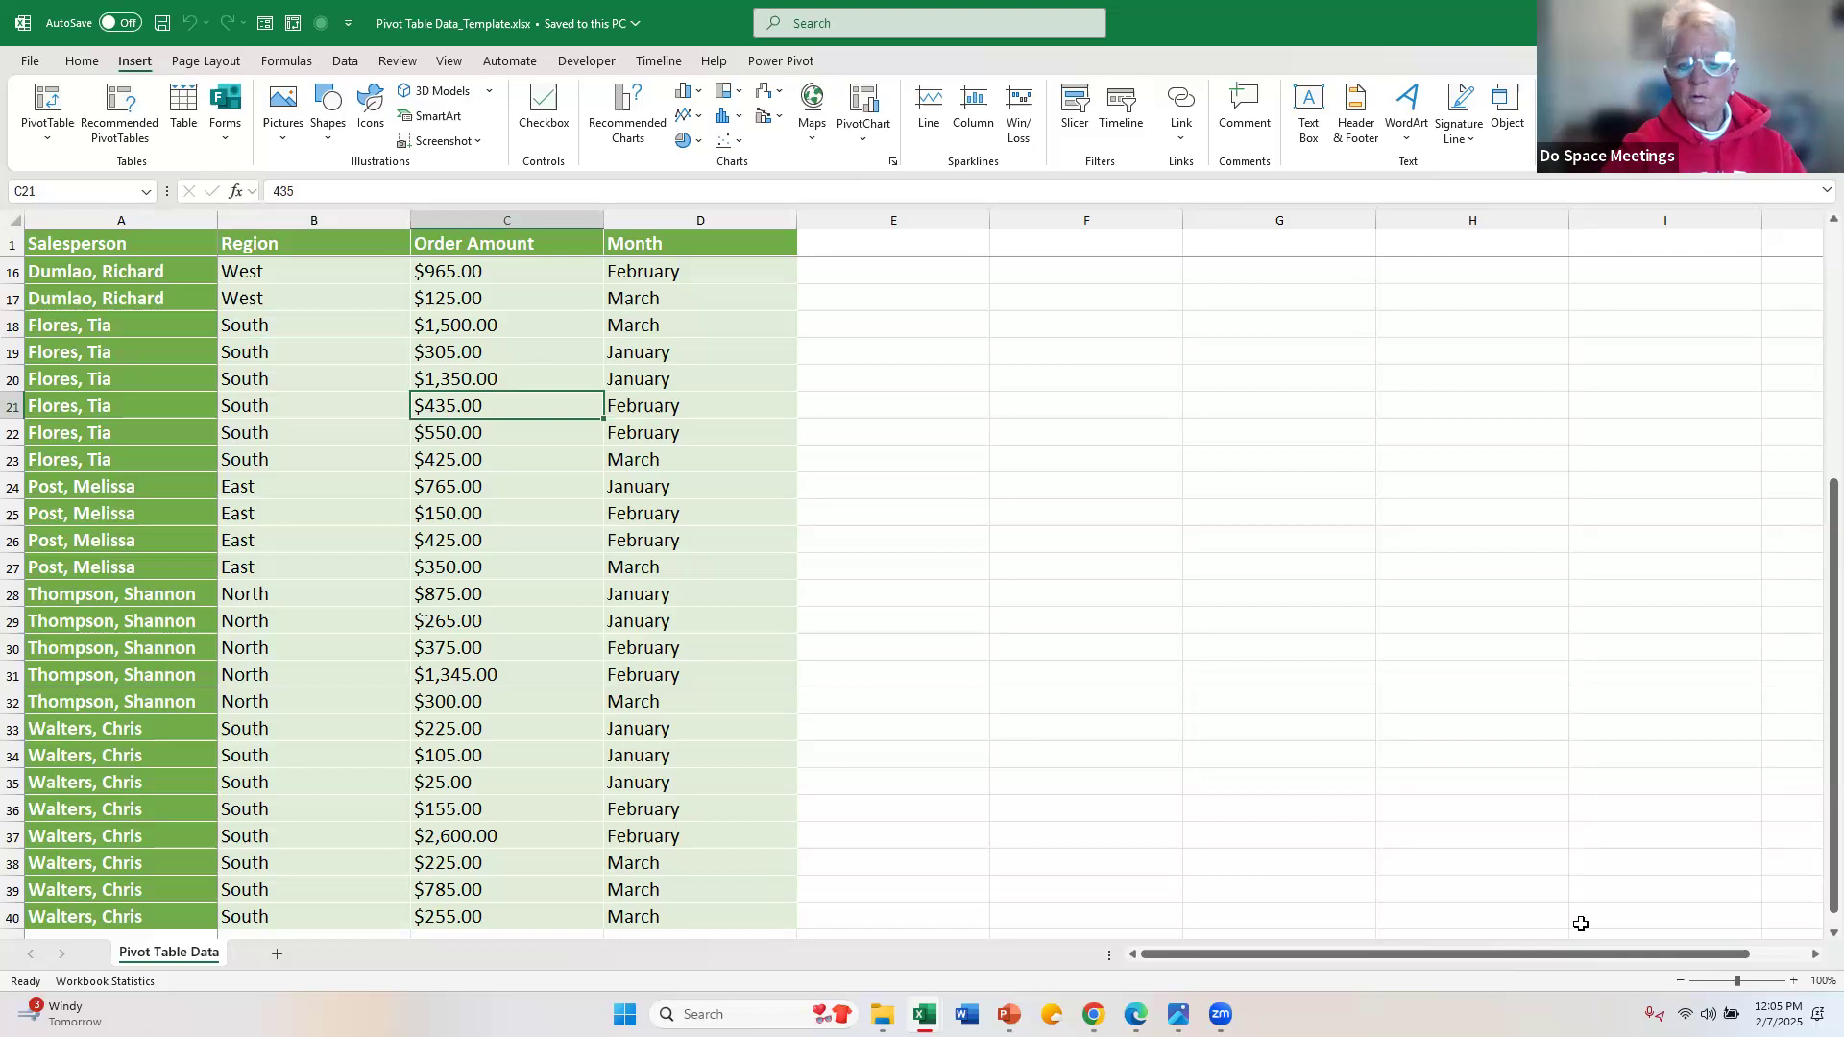
# Step: Enlarge the worksheet view to 150%
pyautogui.click(1793, 981)
pyautogui.click(1794, 981)
pyautogui.click(1793, 981)
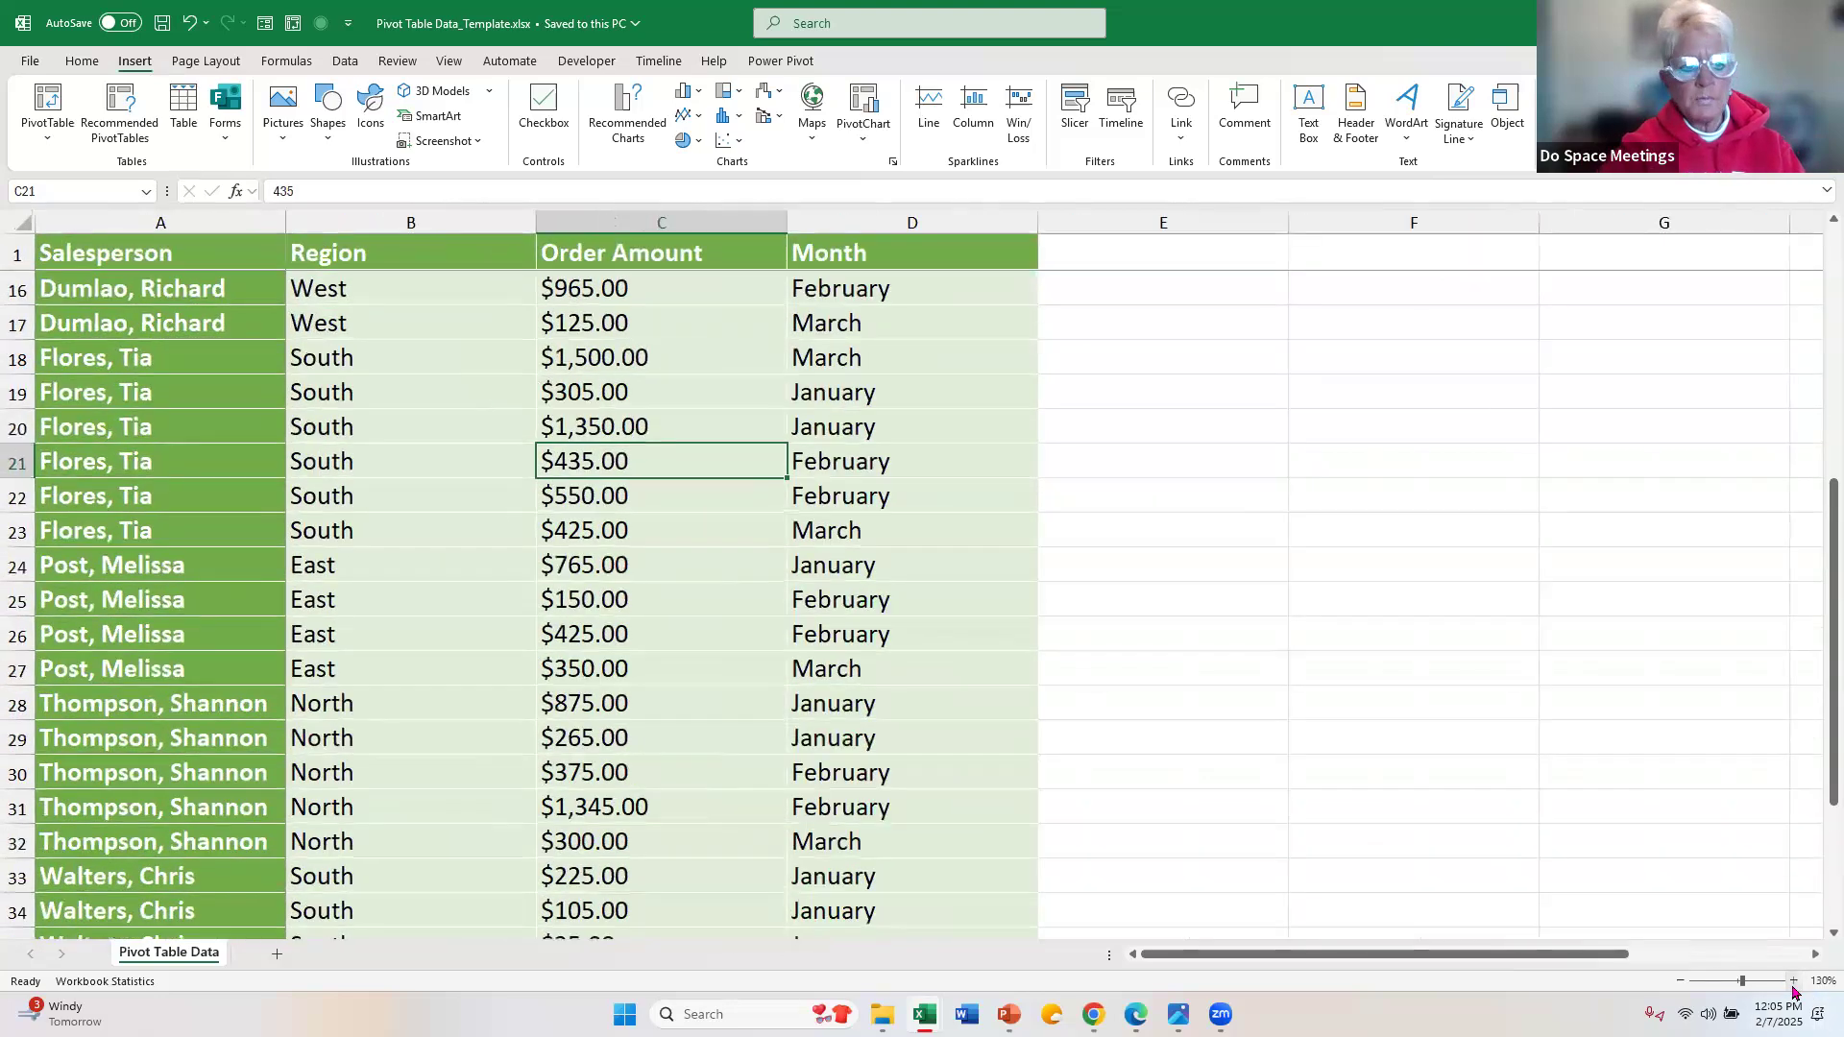
pyautogui.click(1793, 980)
pyautogui.click(1793, 981)
pyautogui.moveTo(478, 494); pyautogui.dragTo(528, 461)
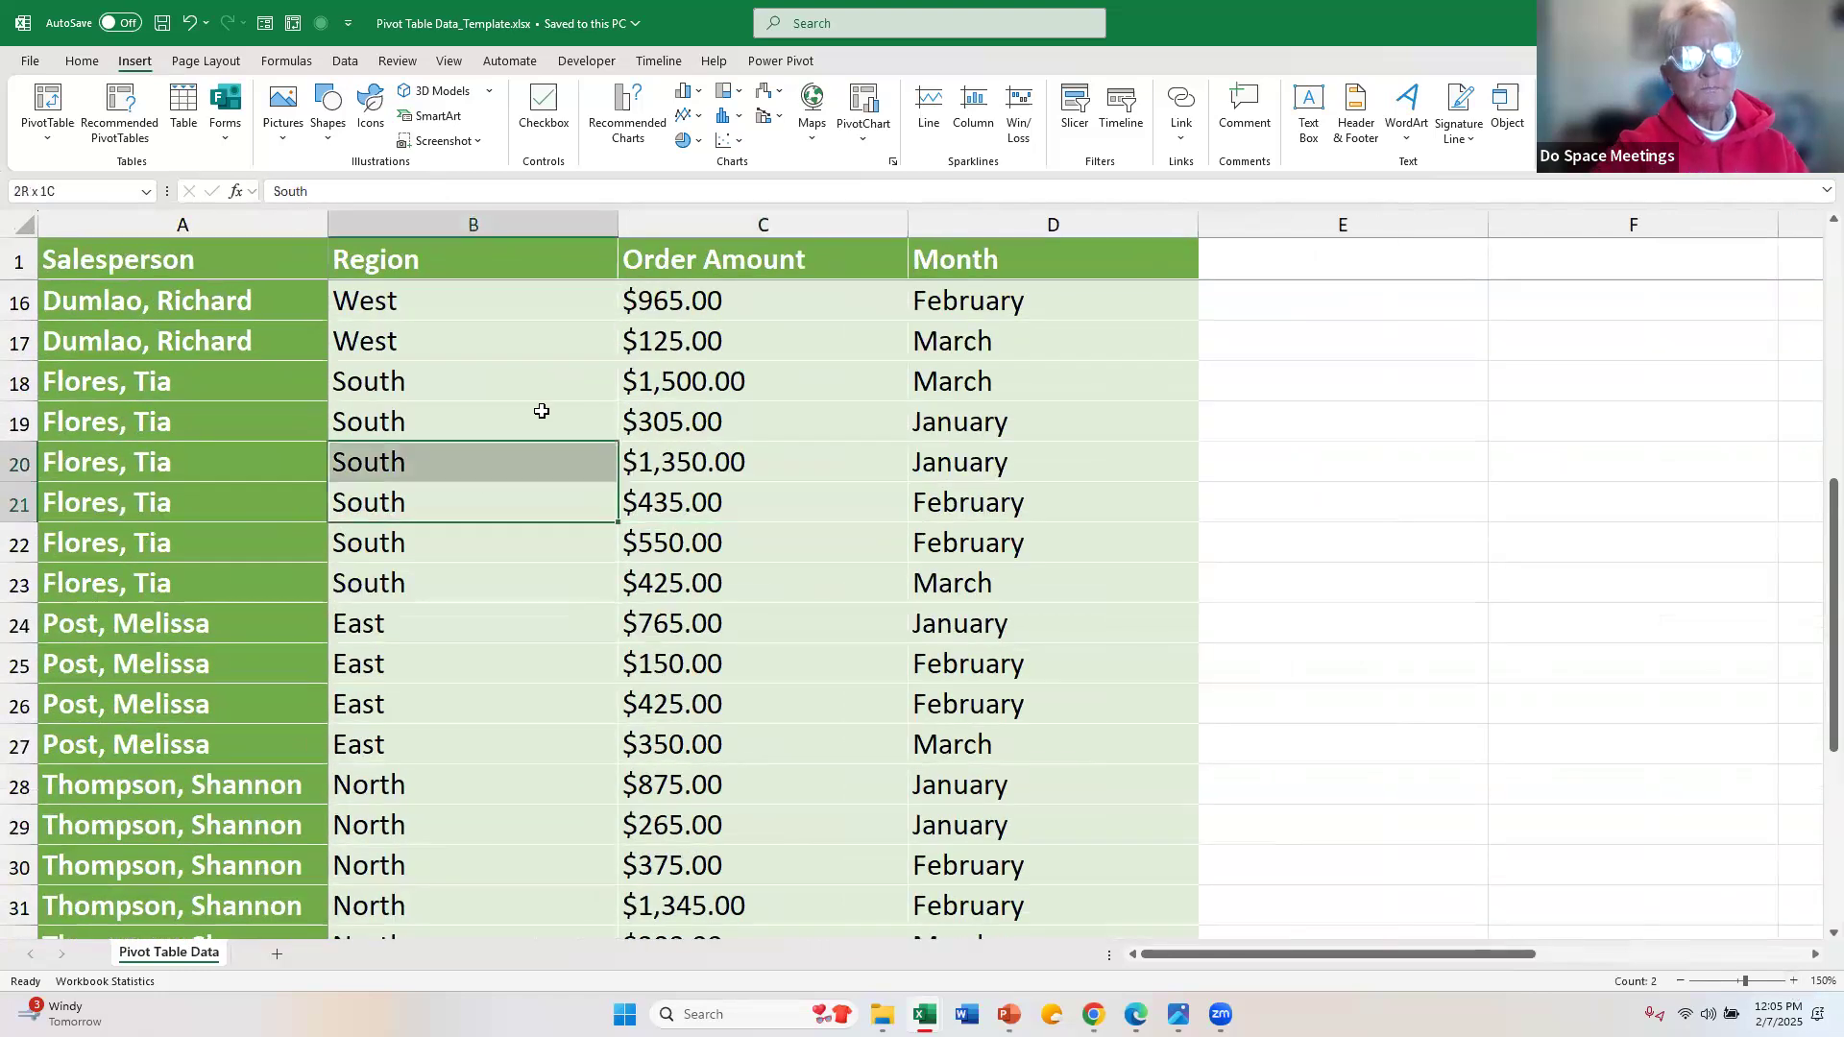
pyautogui.click(539, 463)
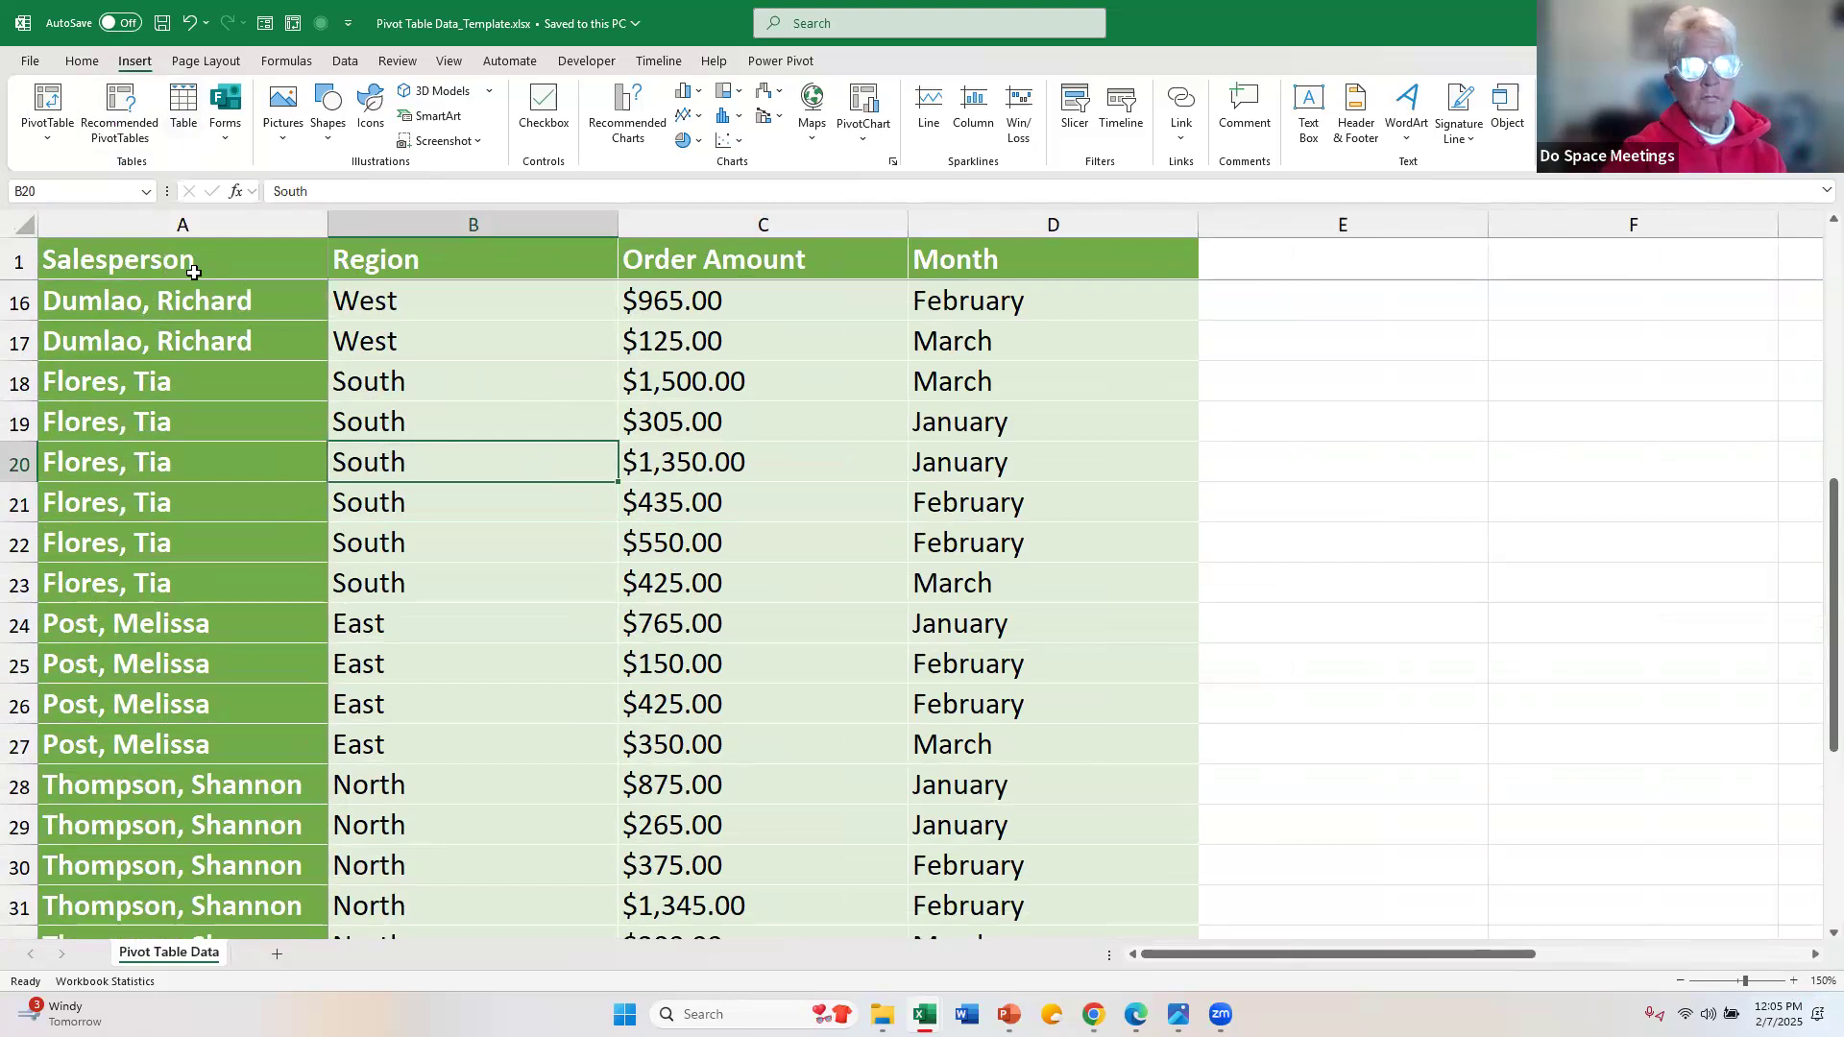
# Step: Select the whole data range from the Salesperson header through the last row of the Month column, and release it
pyautogui.scroll(5, 207, 327)
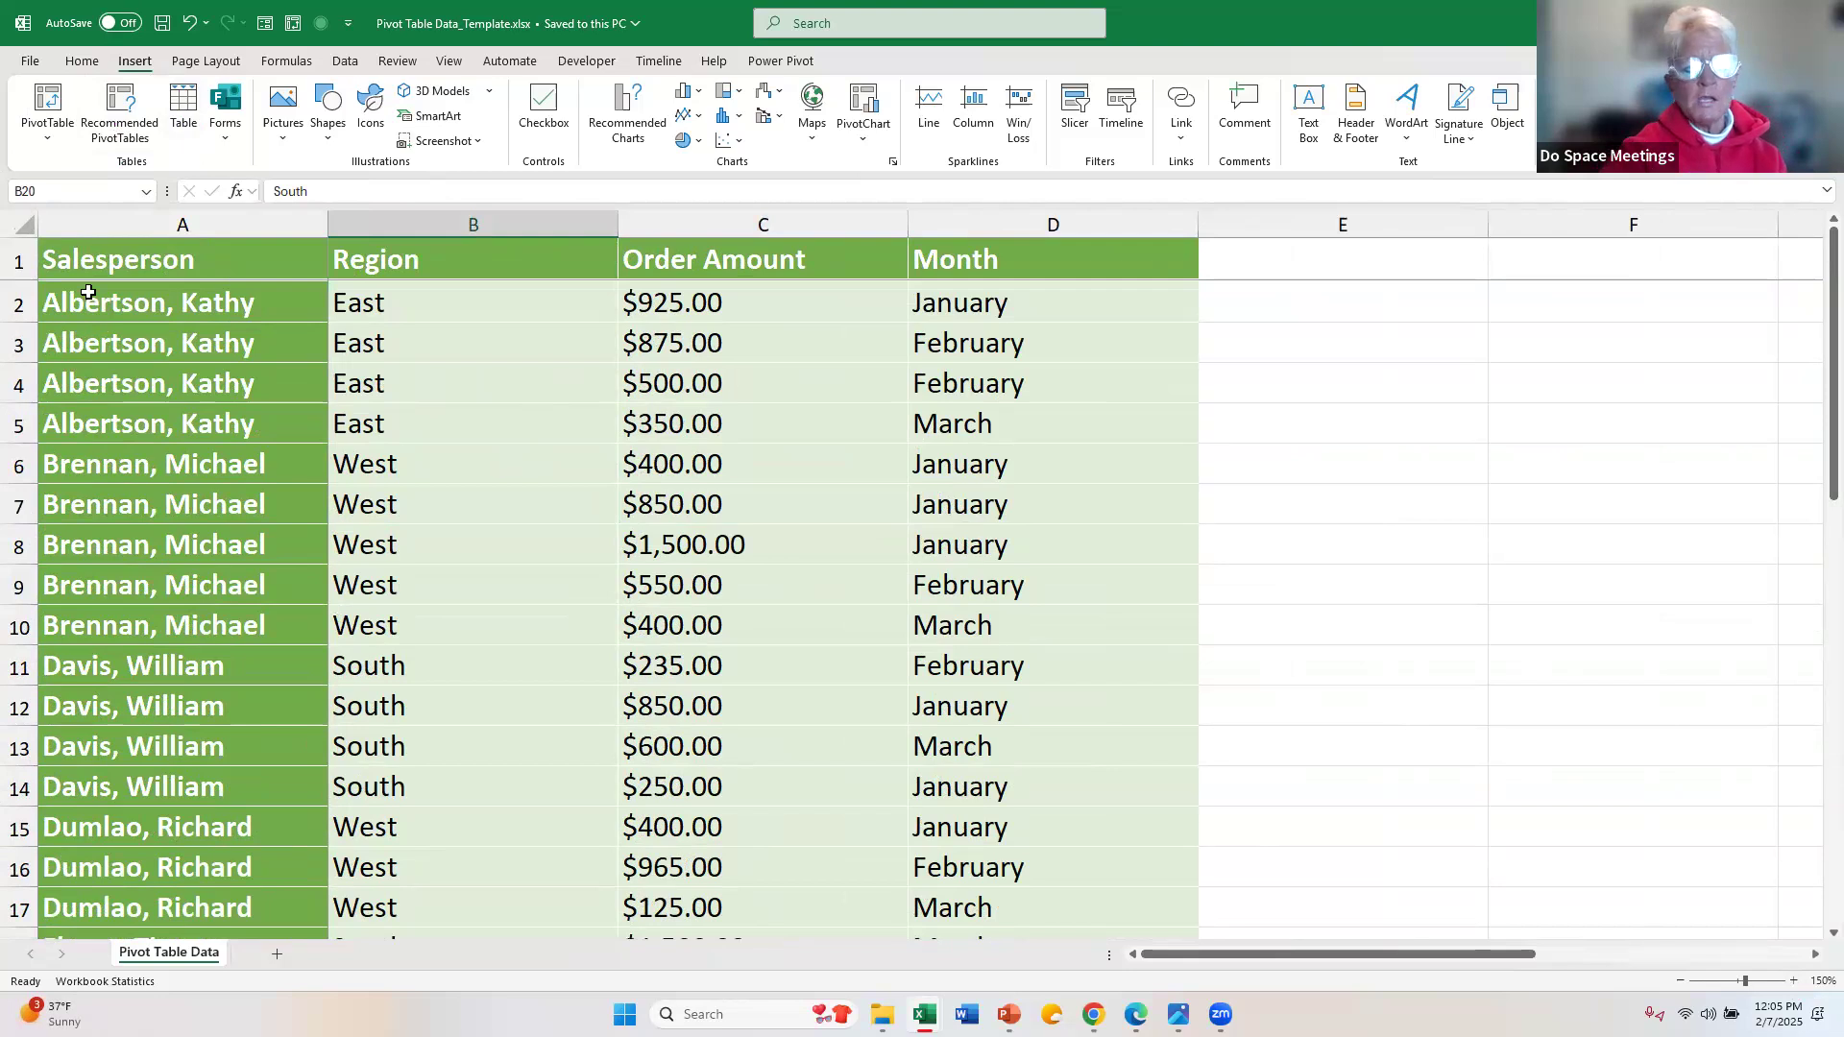
pyautogui.click(89, 256)
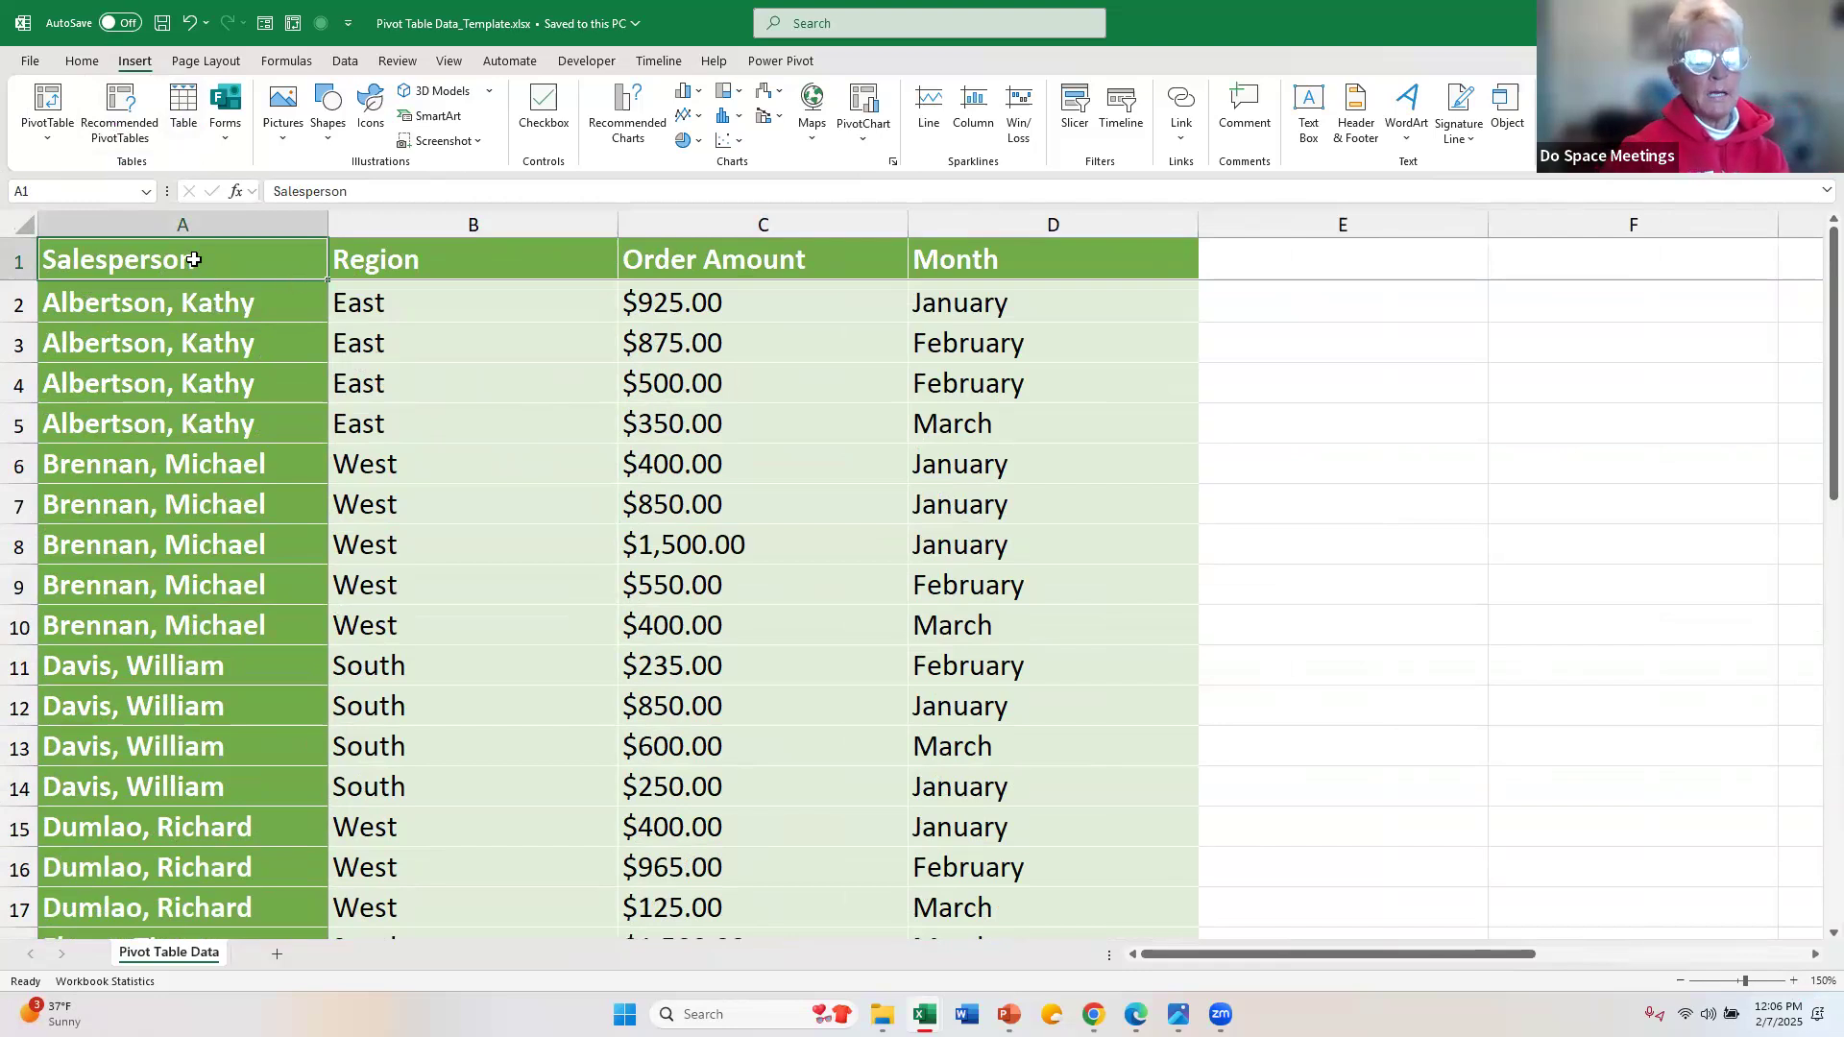
pyautogui.moveTo(187, 257); pyautogui.dragTo(1029, 926)
pyautogui.moveTo(123, 257); pyautogui.dragTo(128, 259)
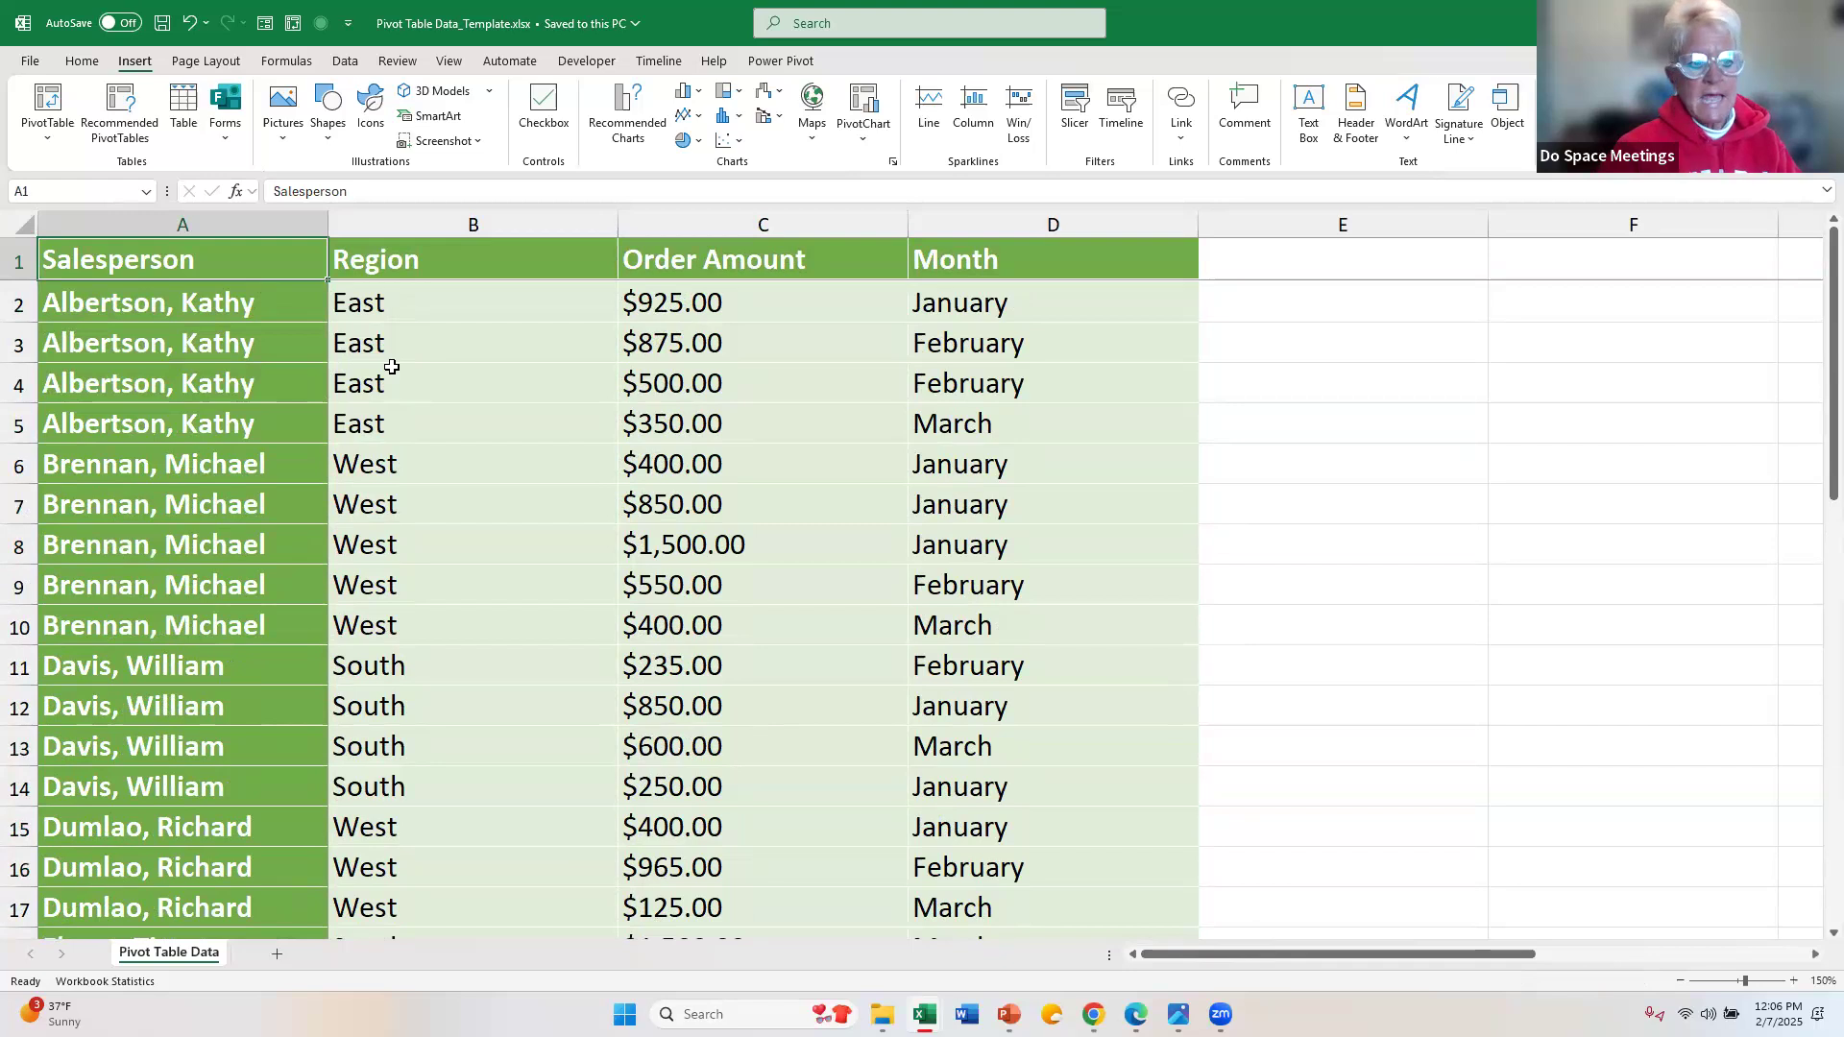
pyautogui.hotkey('ctrl', 'shift', 'Down')
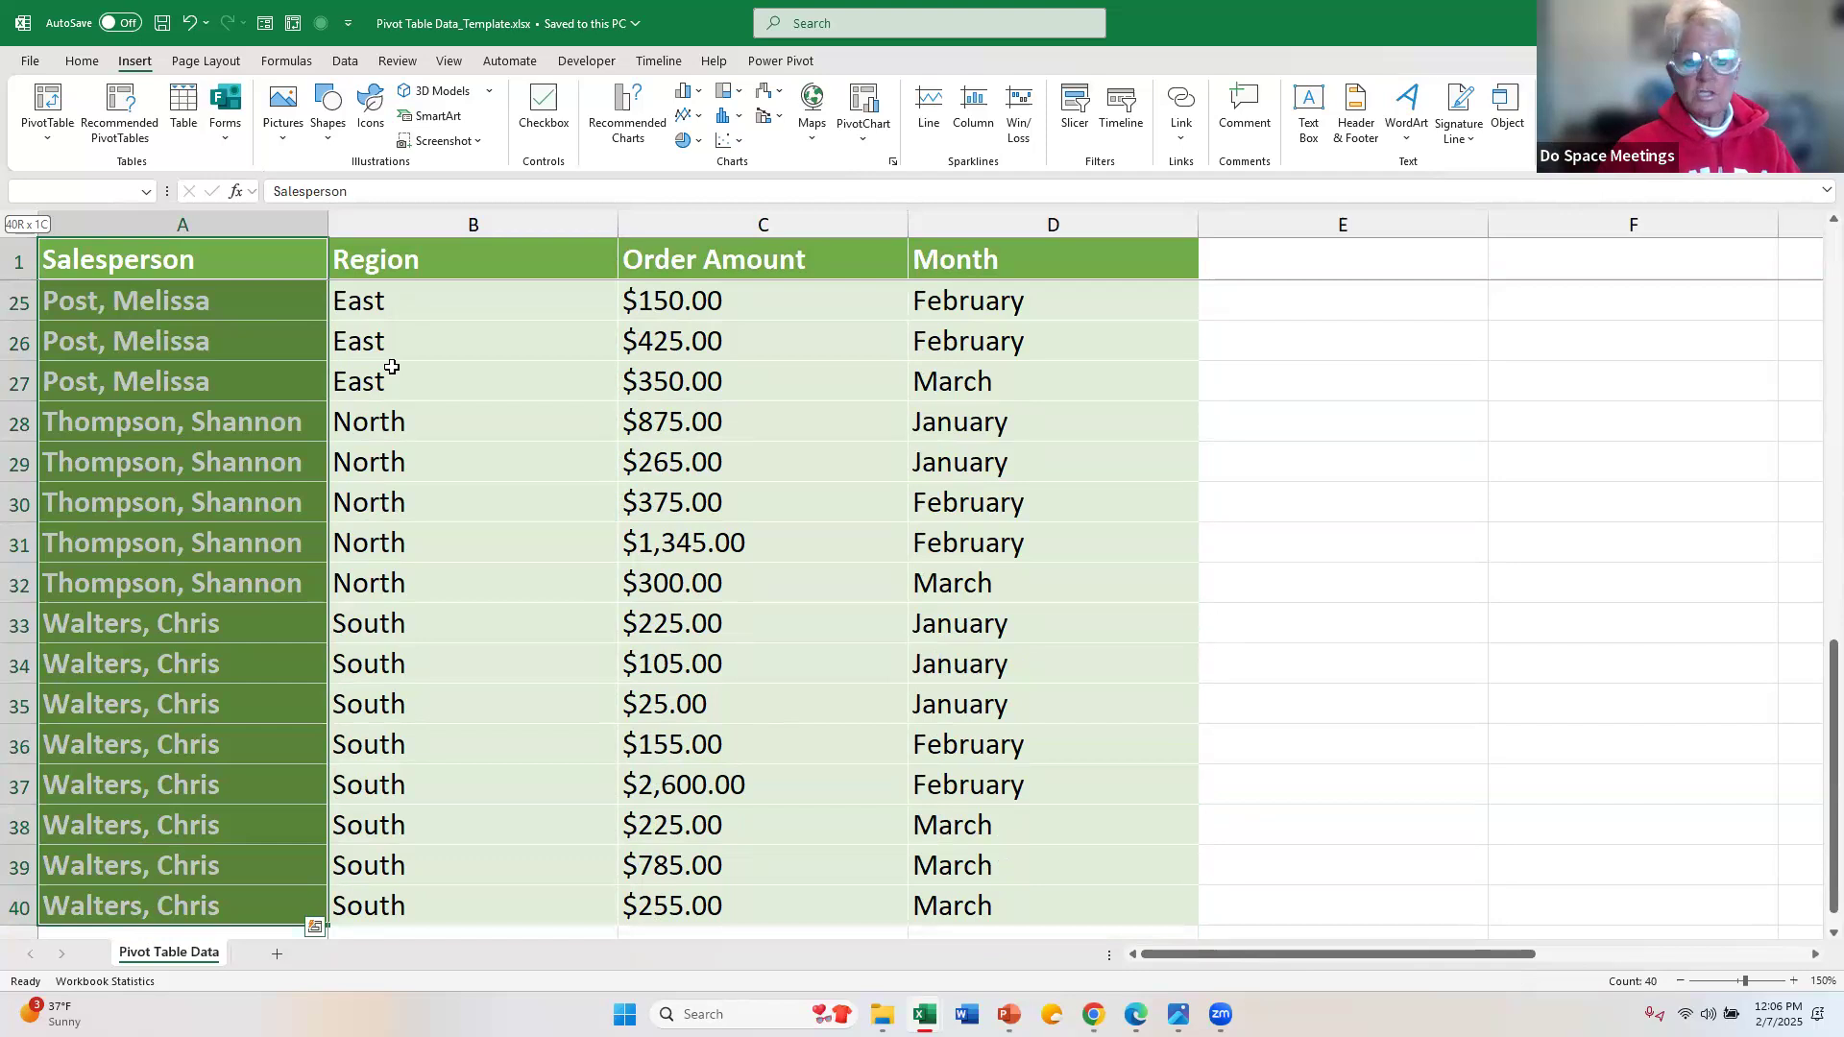
pyautogui.hotkey('ctrl', 'shift', 'Right')
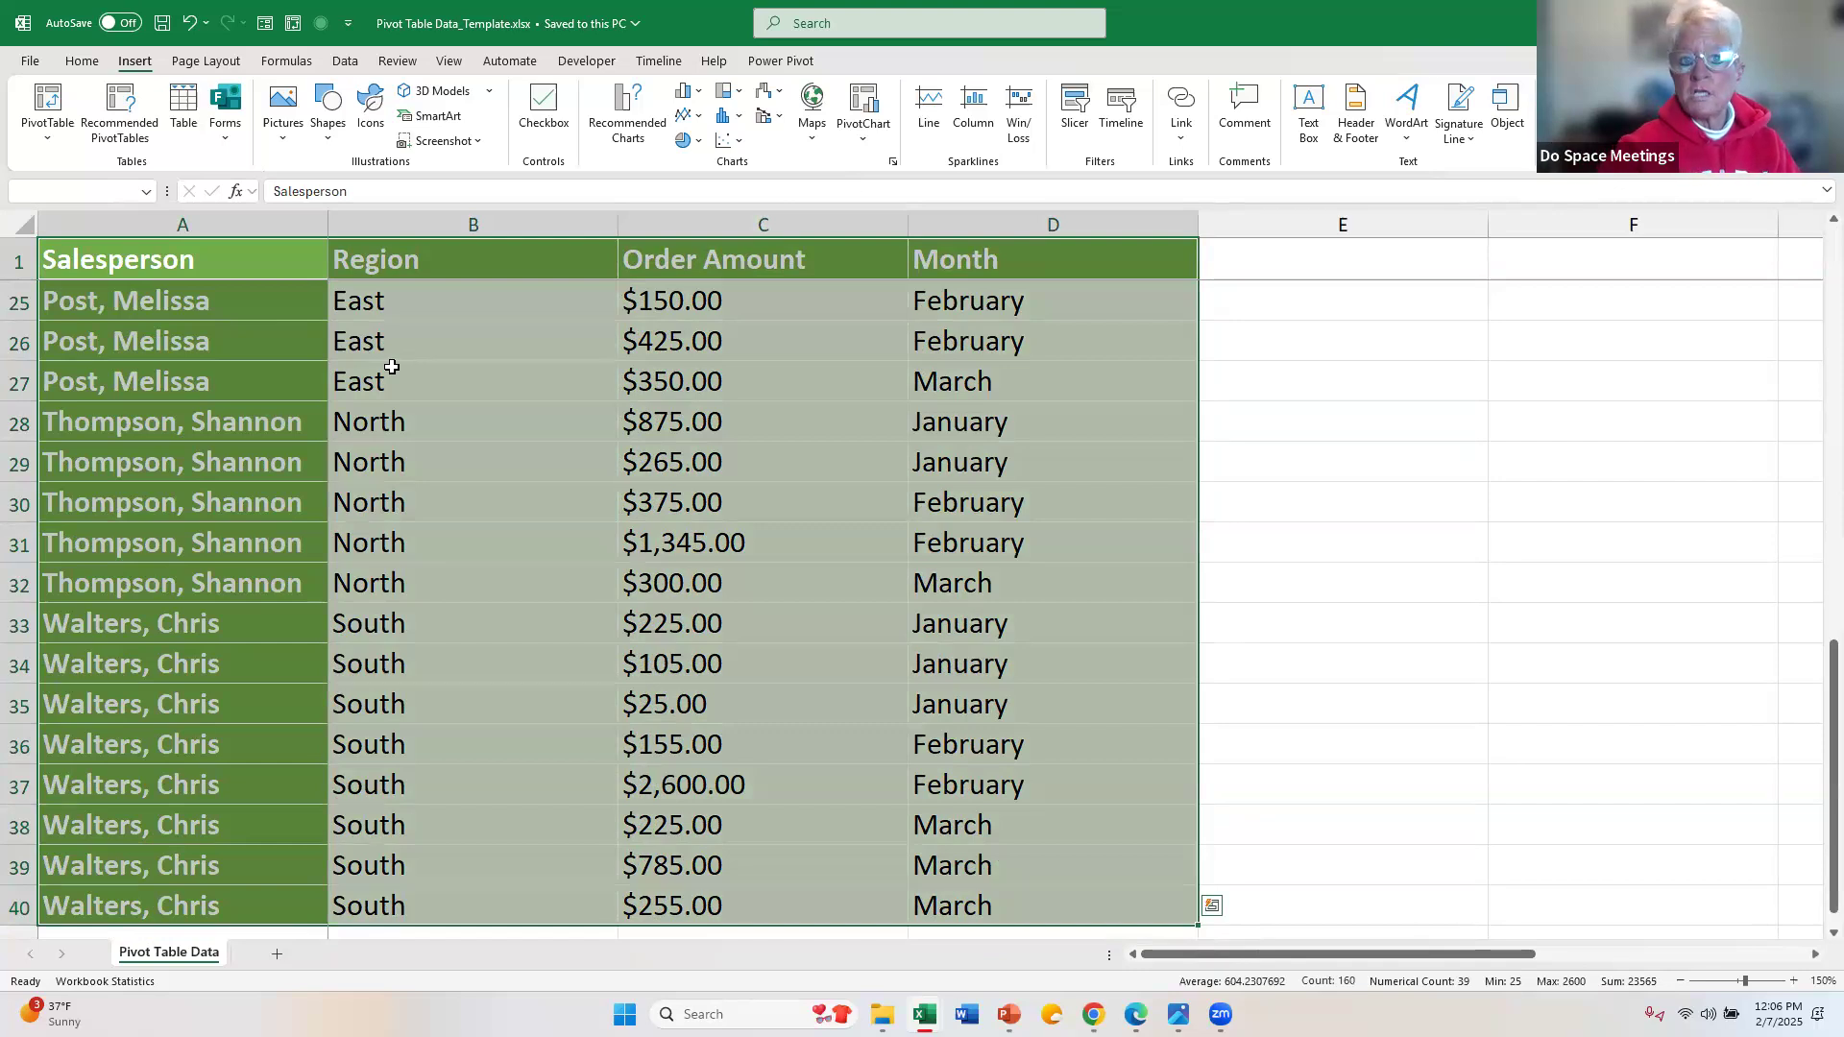
pyautogui.click(432, 381)
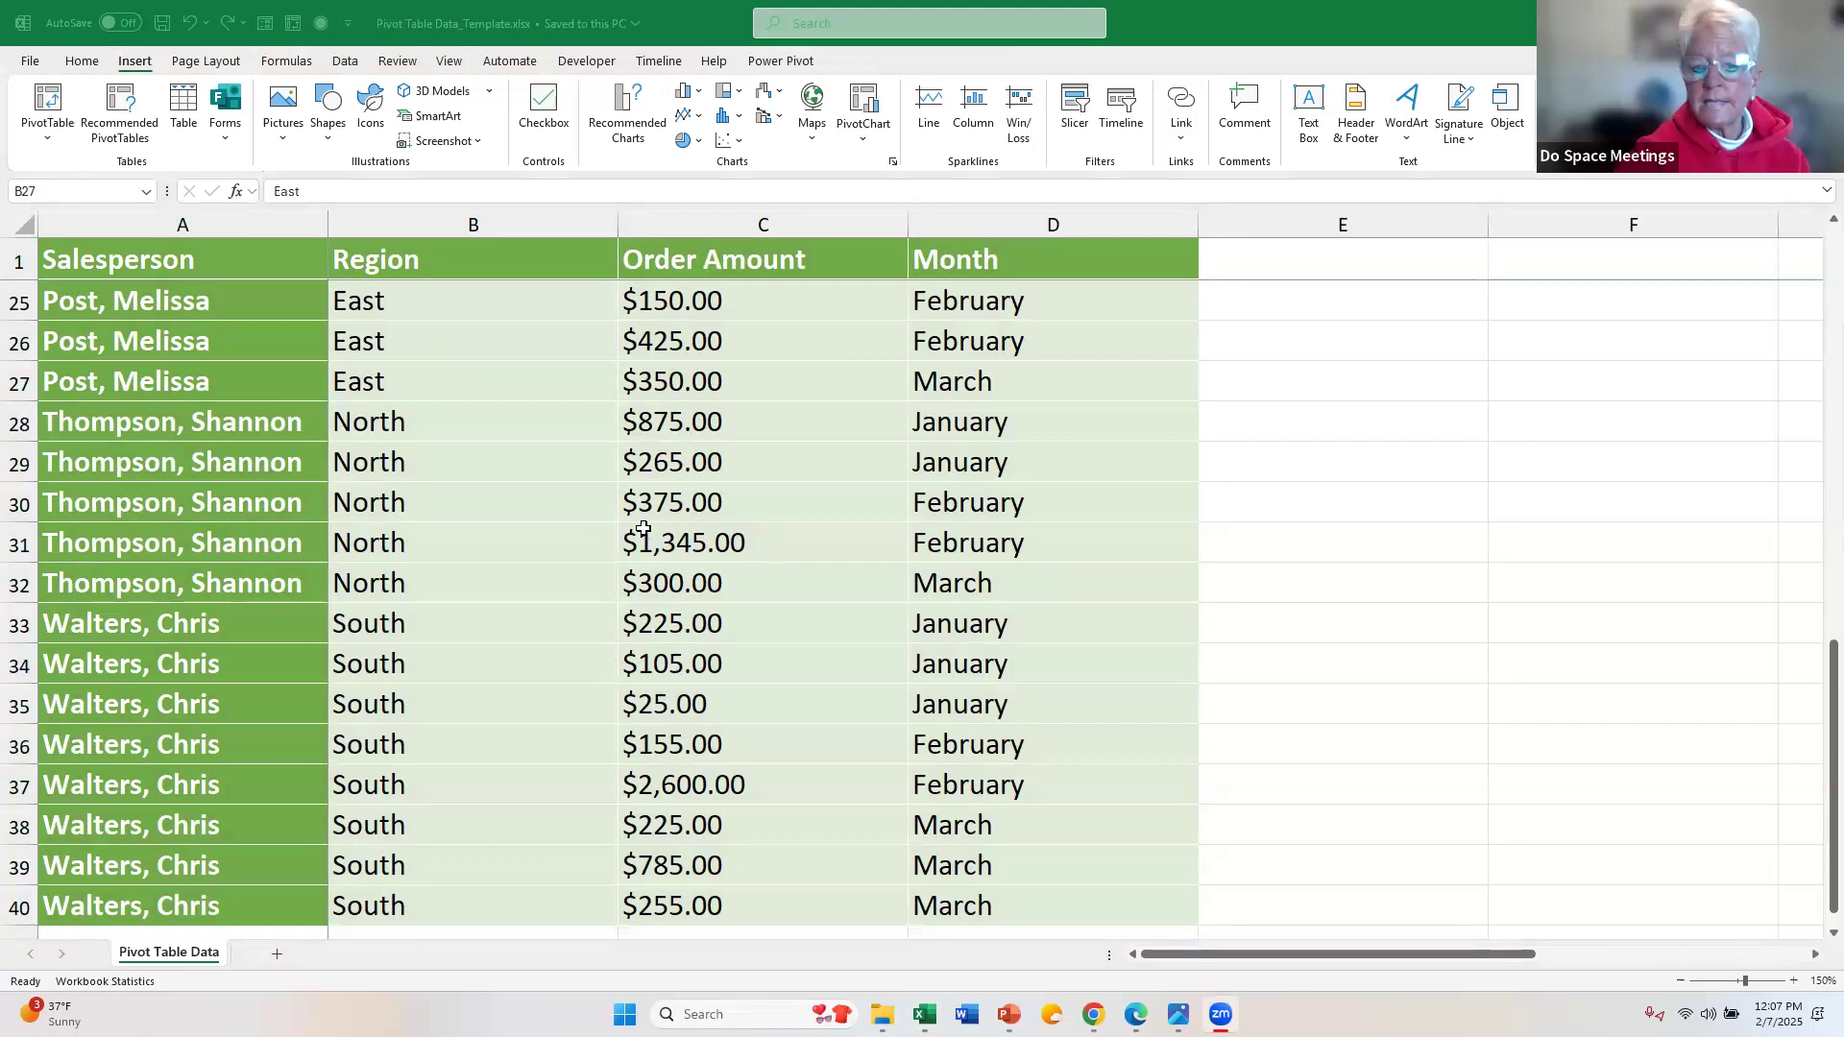
# Step: Convert the sales data range A1:D40 into an Excel table with headers
pyautogui.click(449, 397)
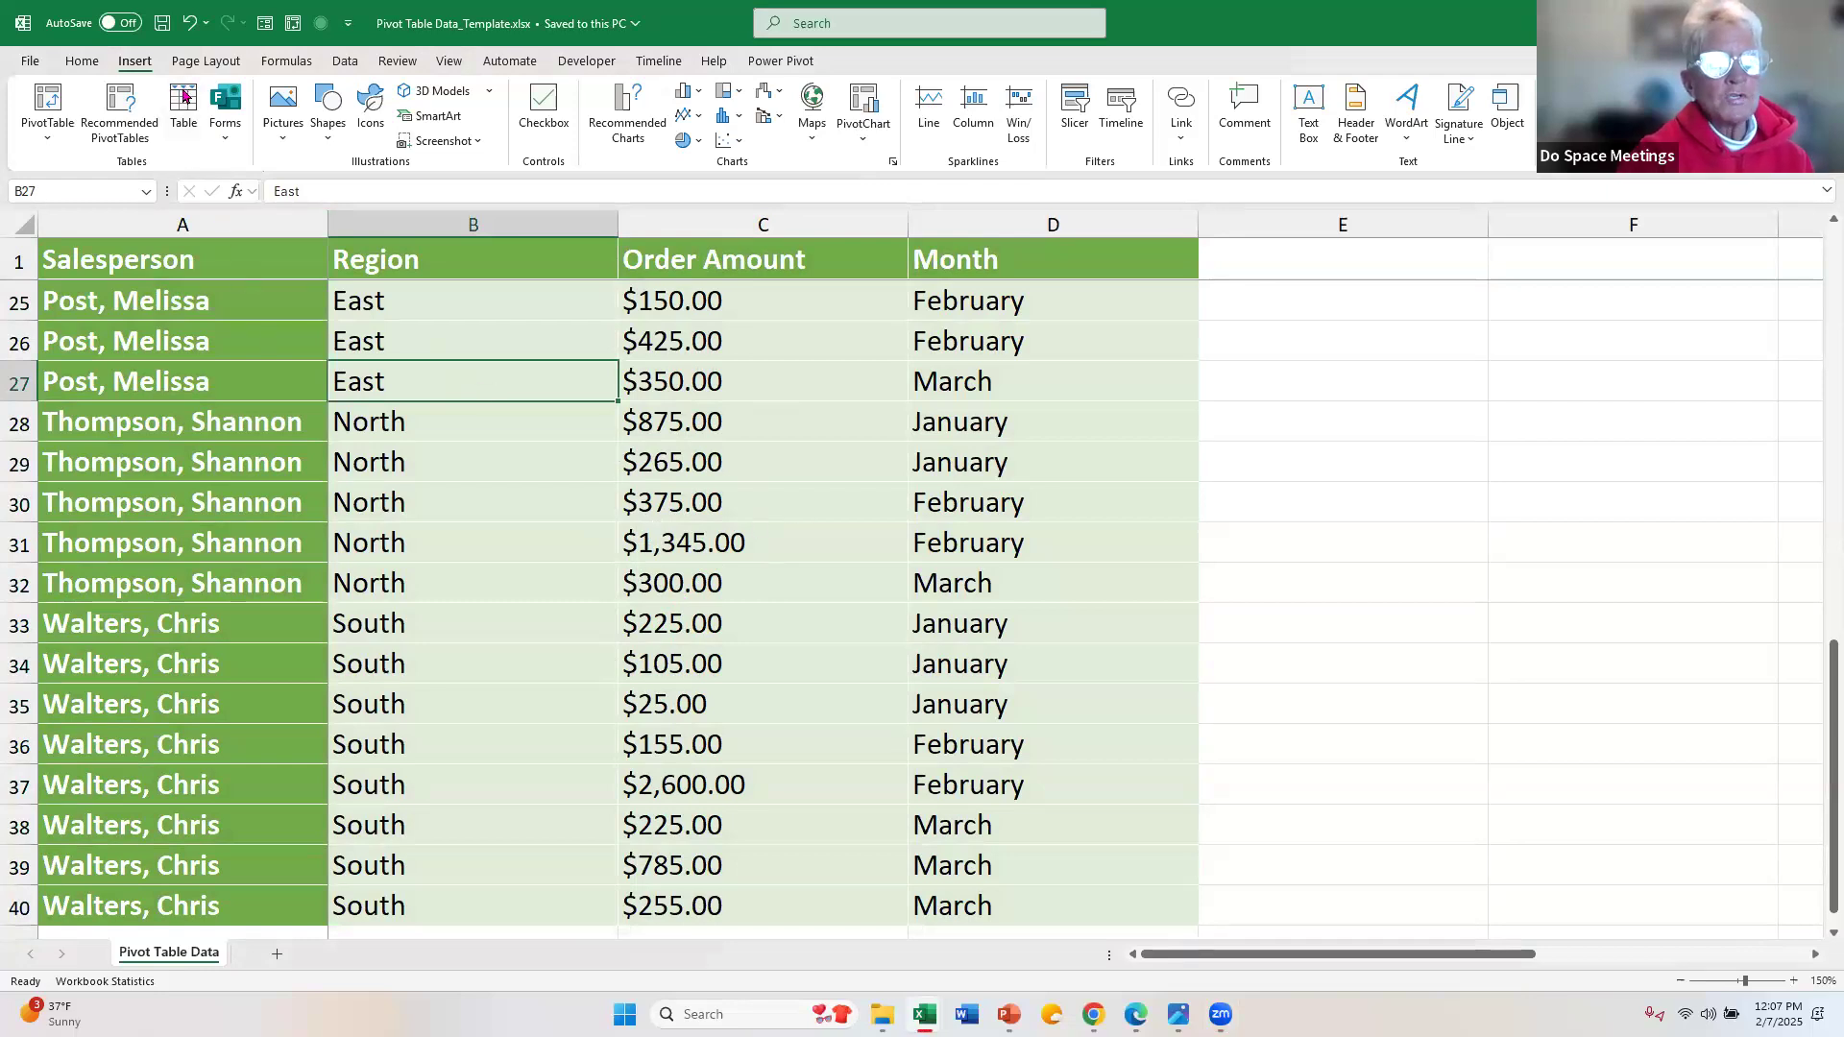
pyautogui.click(185, 95)
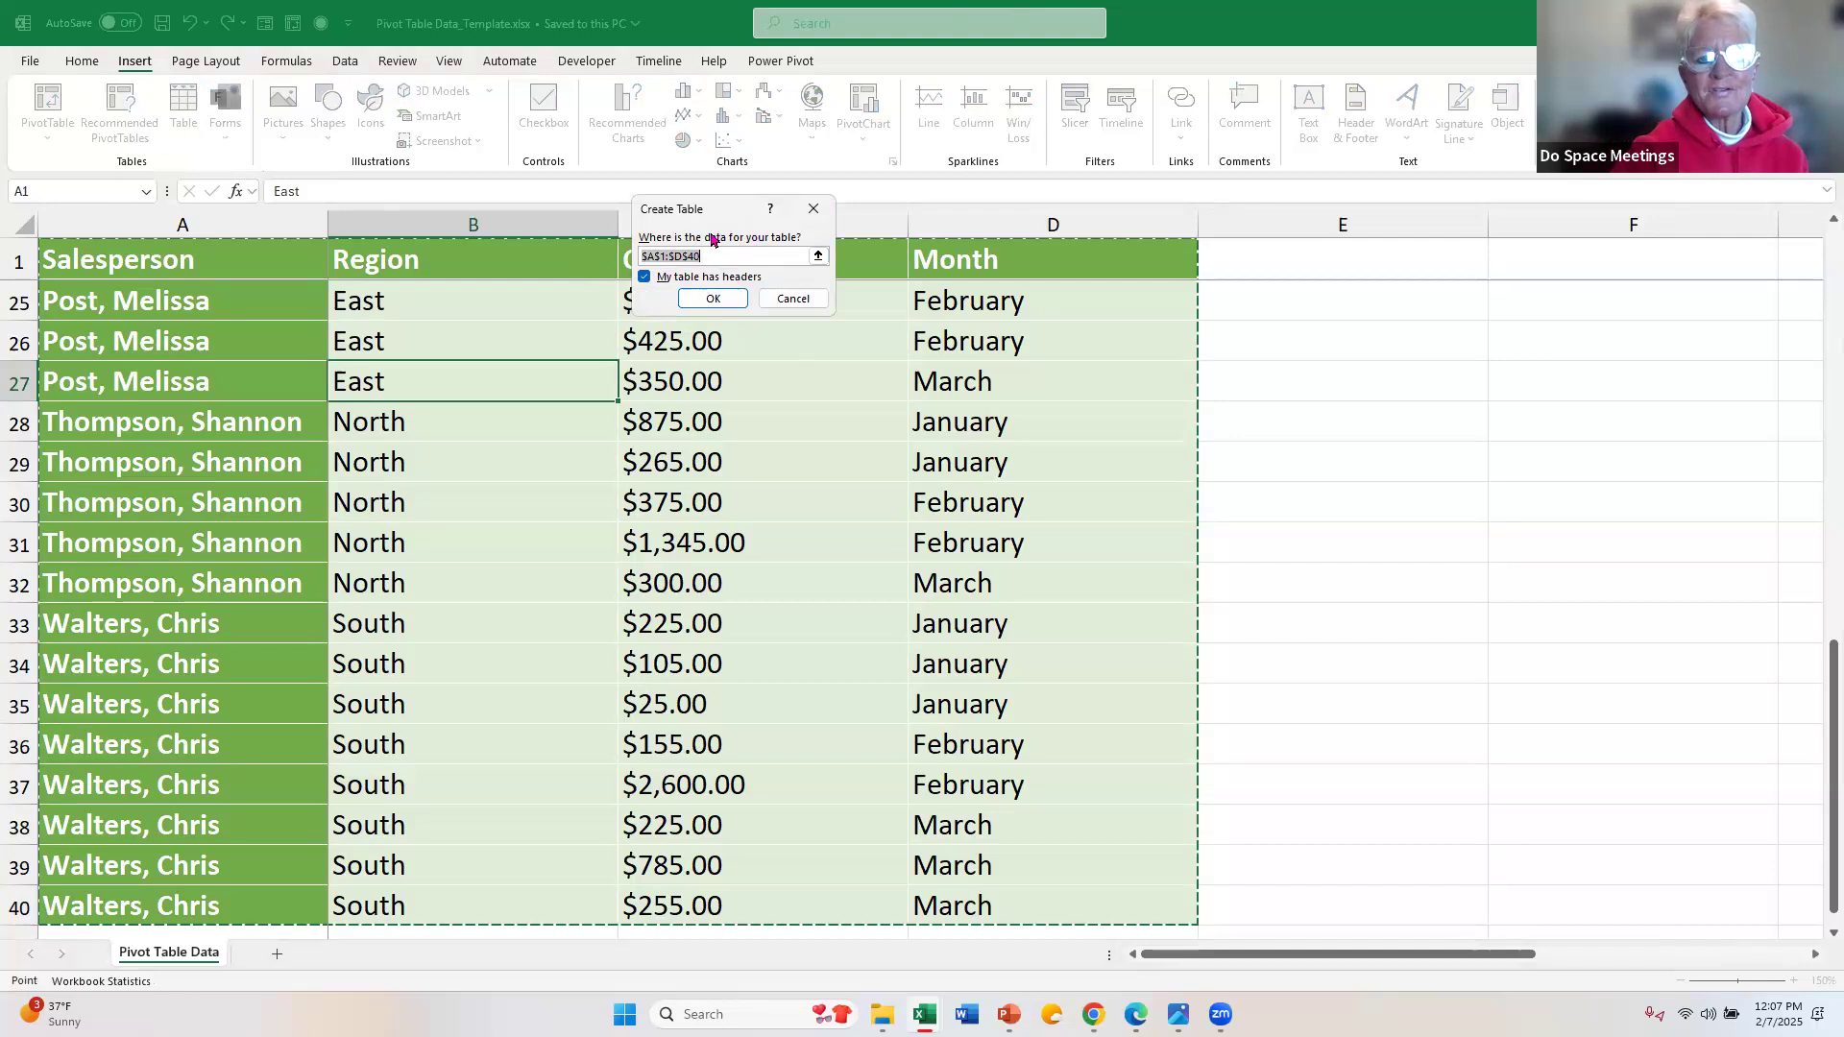
pyautogui.moveTo(720, 211); pyautogui.dragTo(723, 236)
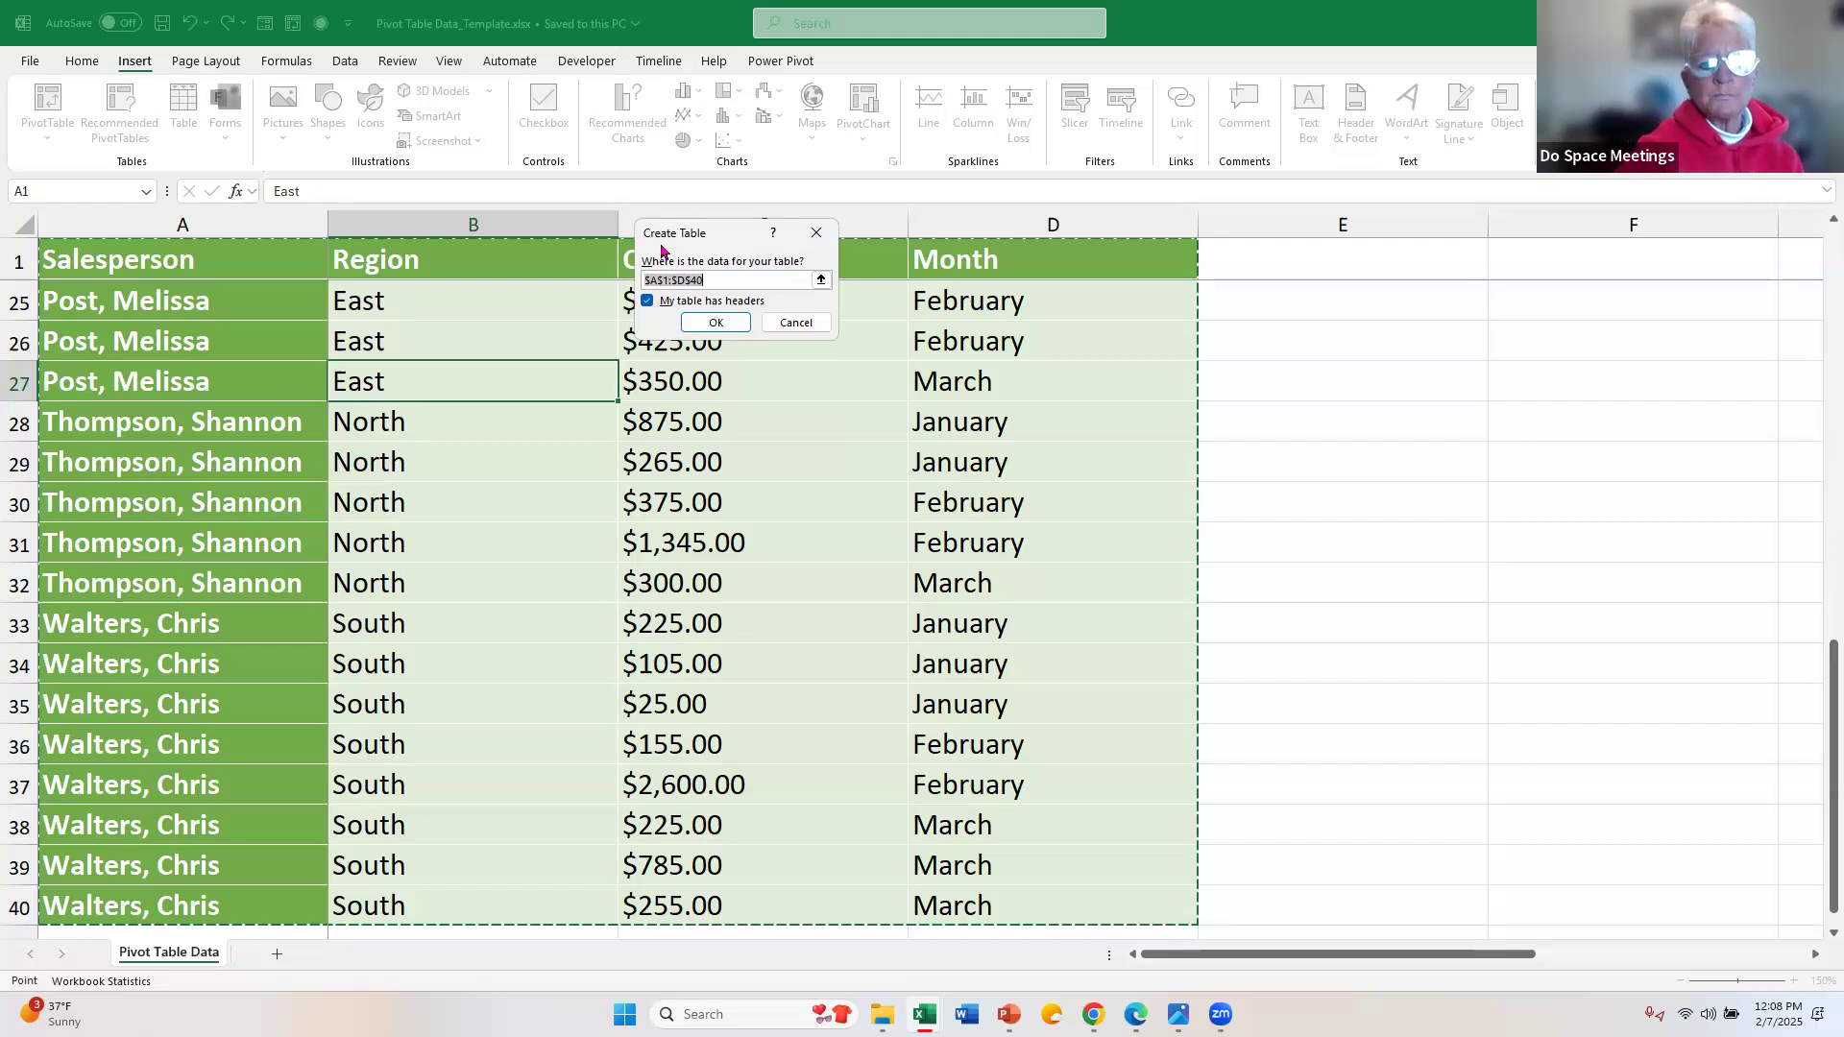
pyautogui.moveTo(738, 234); pyautogui.dragTo(692, 361)
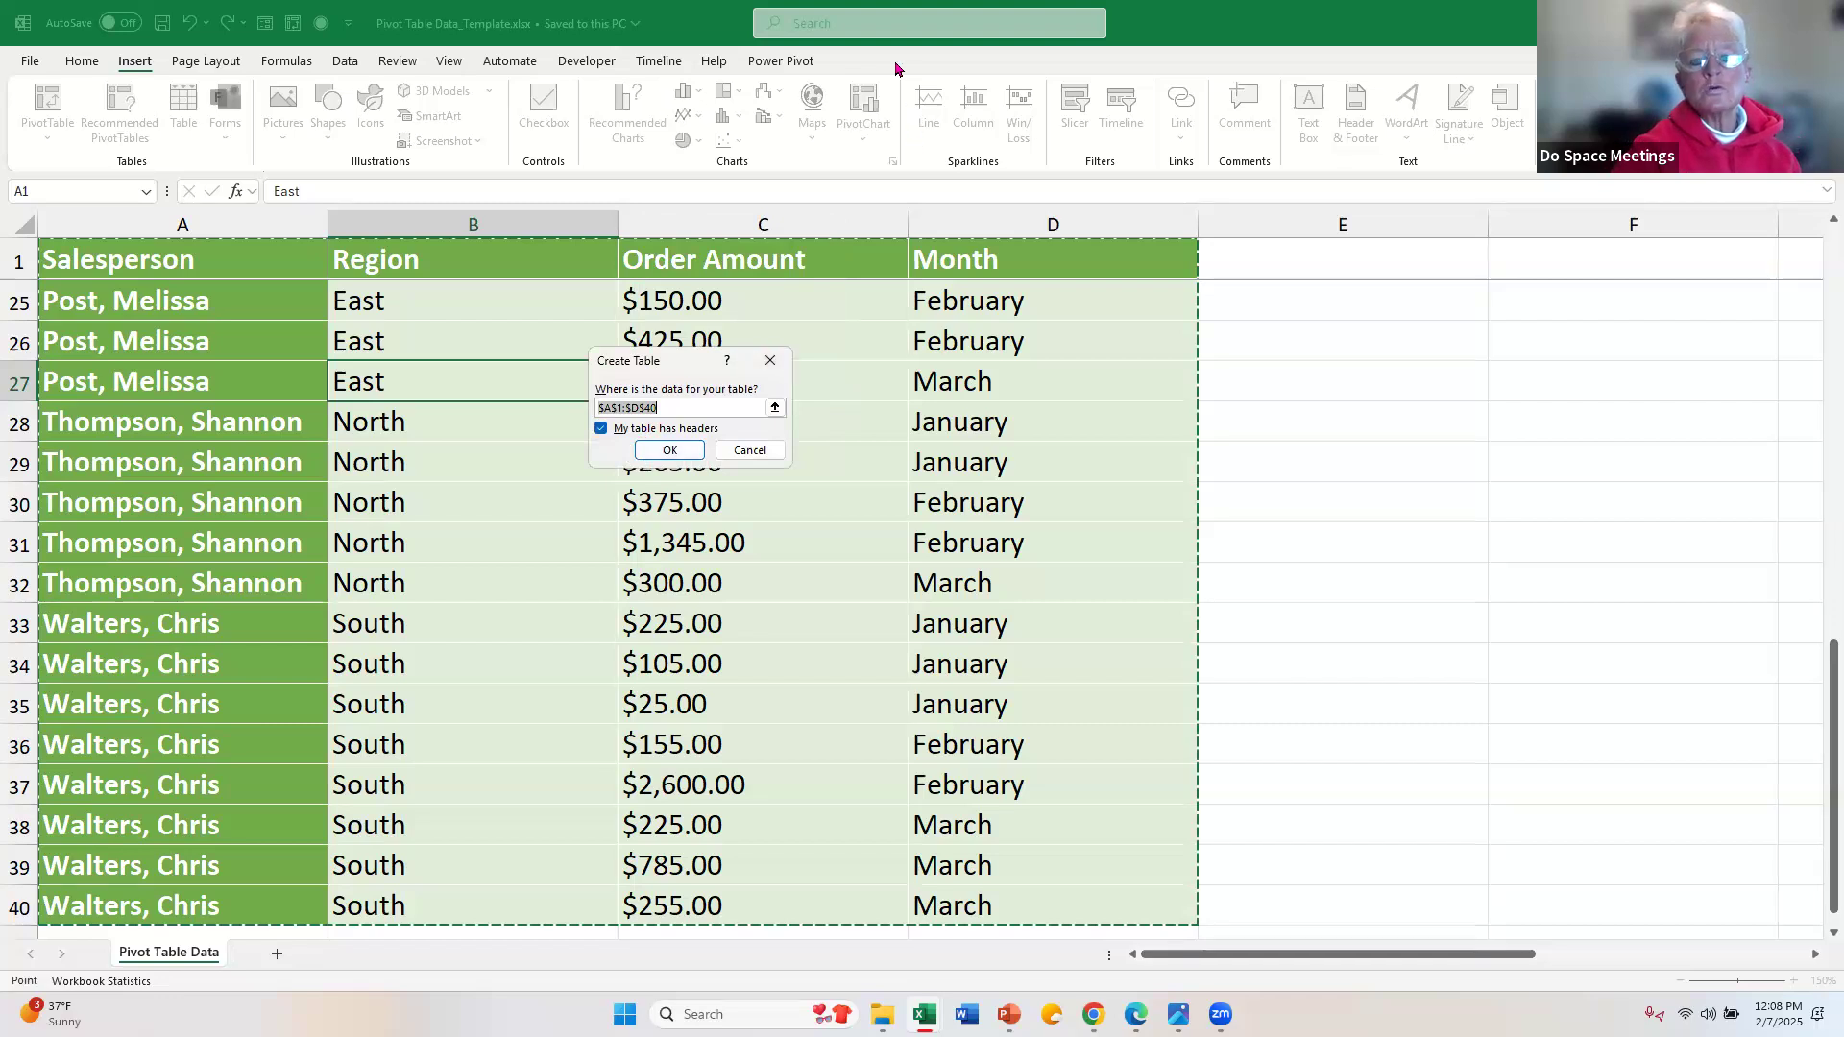
pyautogui.click(671, 451)
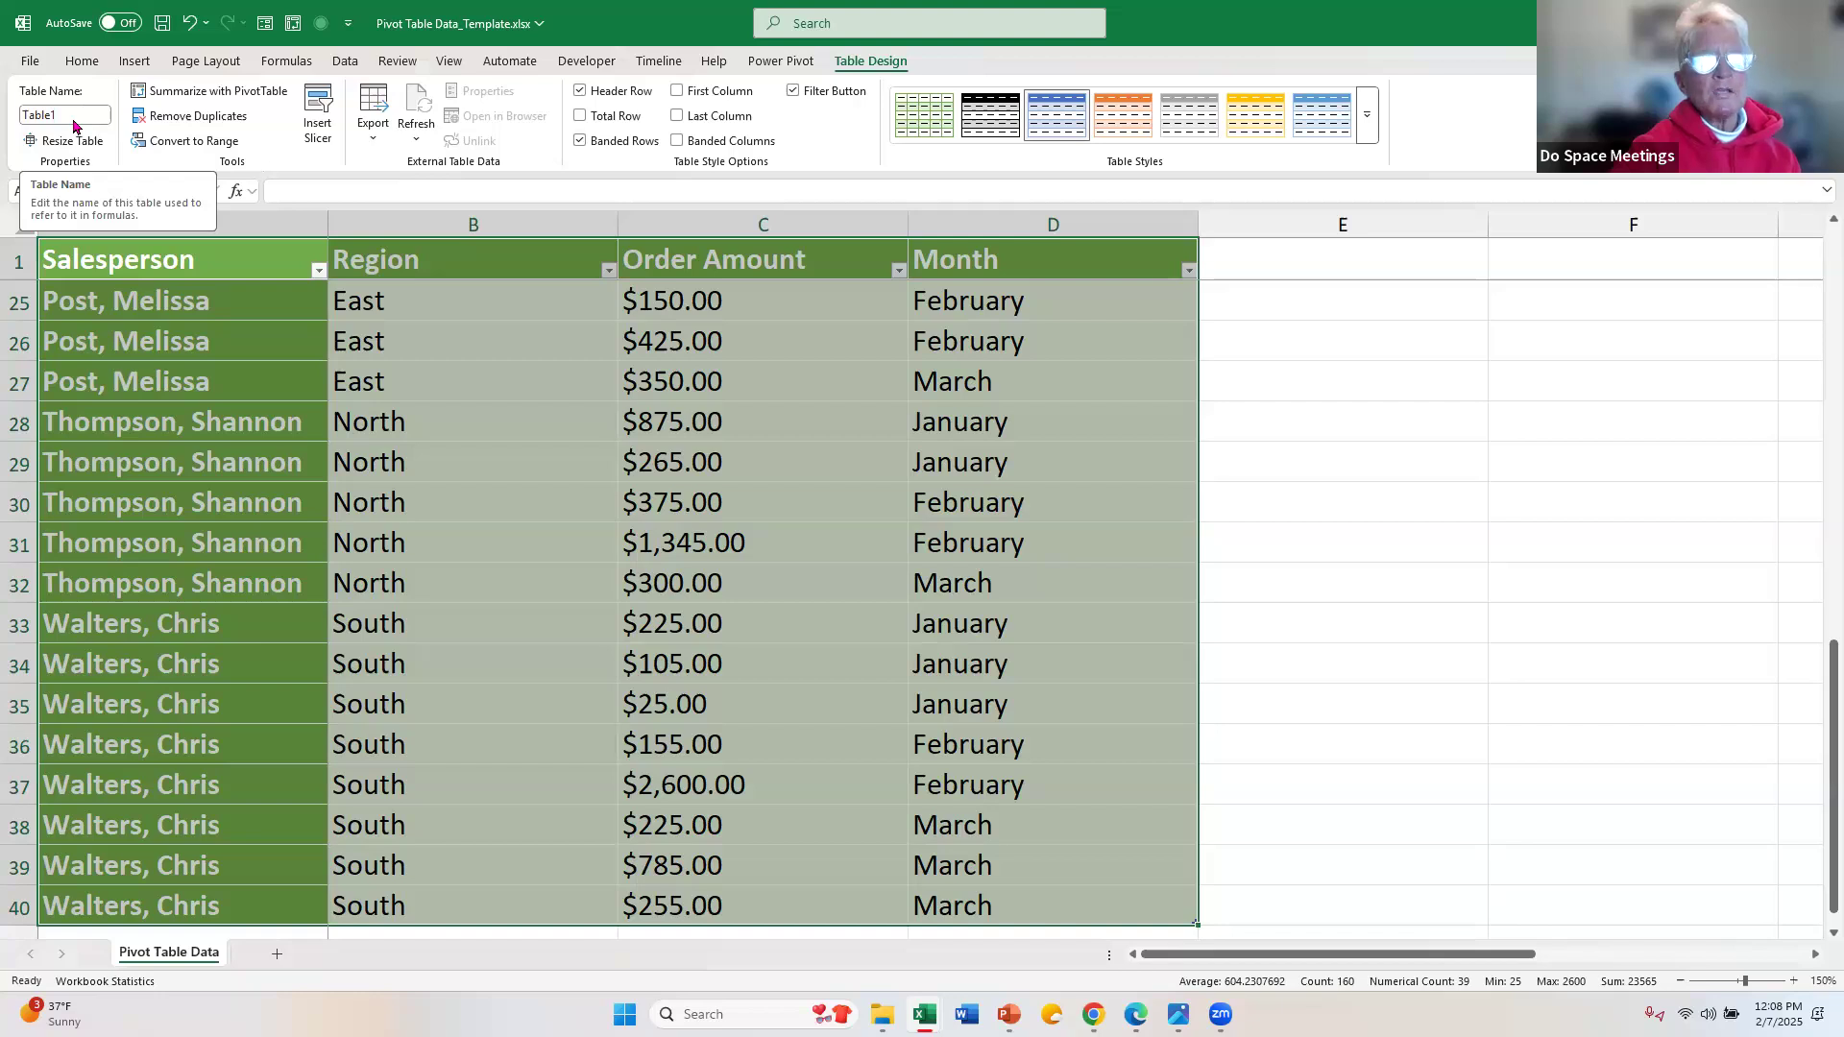
# Step: Rename the new table as Q1Data
pyautogui.click(74, 121)
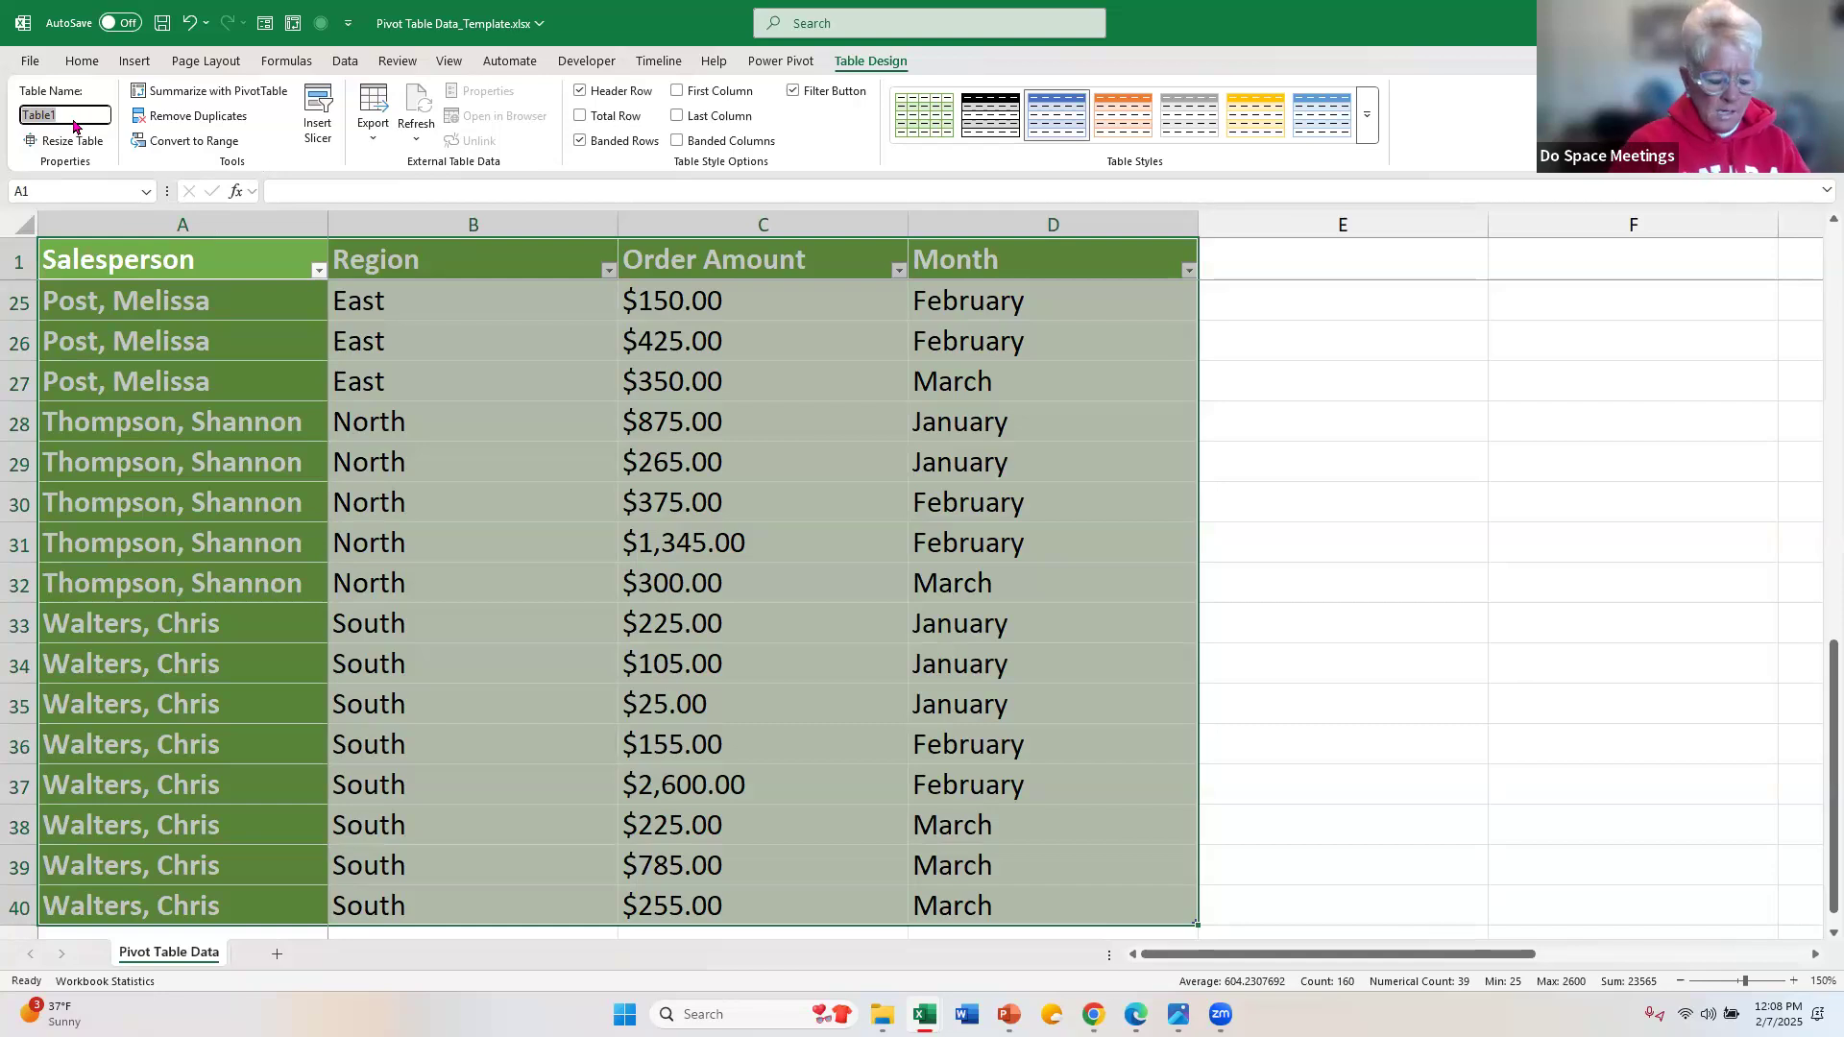
pyautogui.write('O')
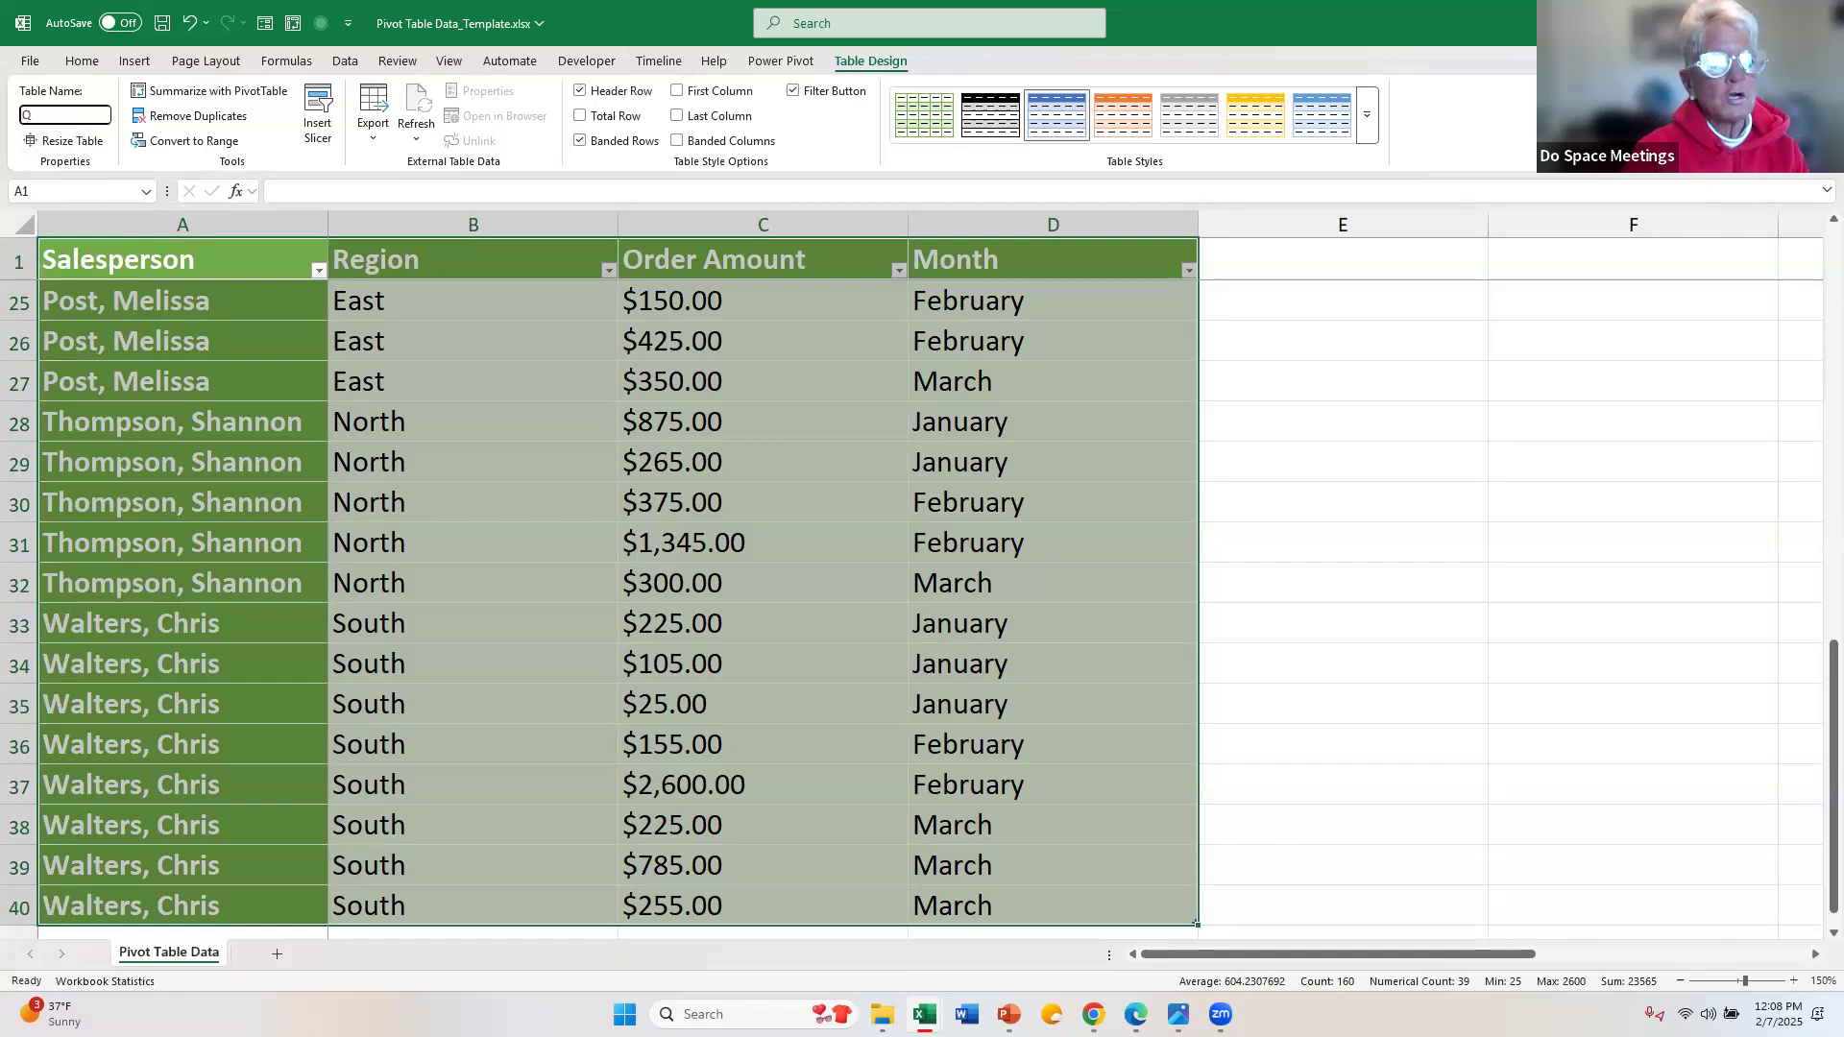
pyautogui.write('1Data')
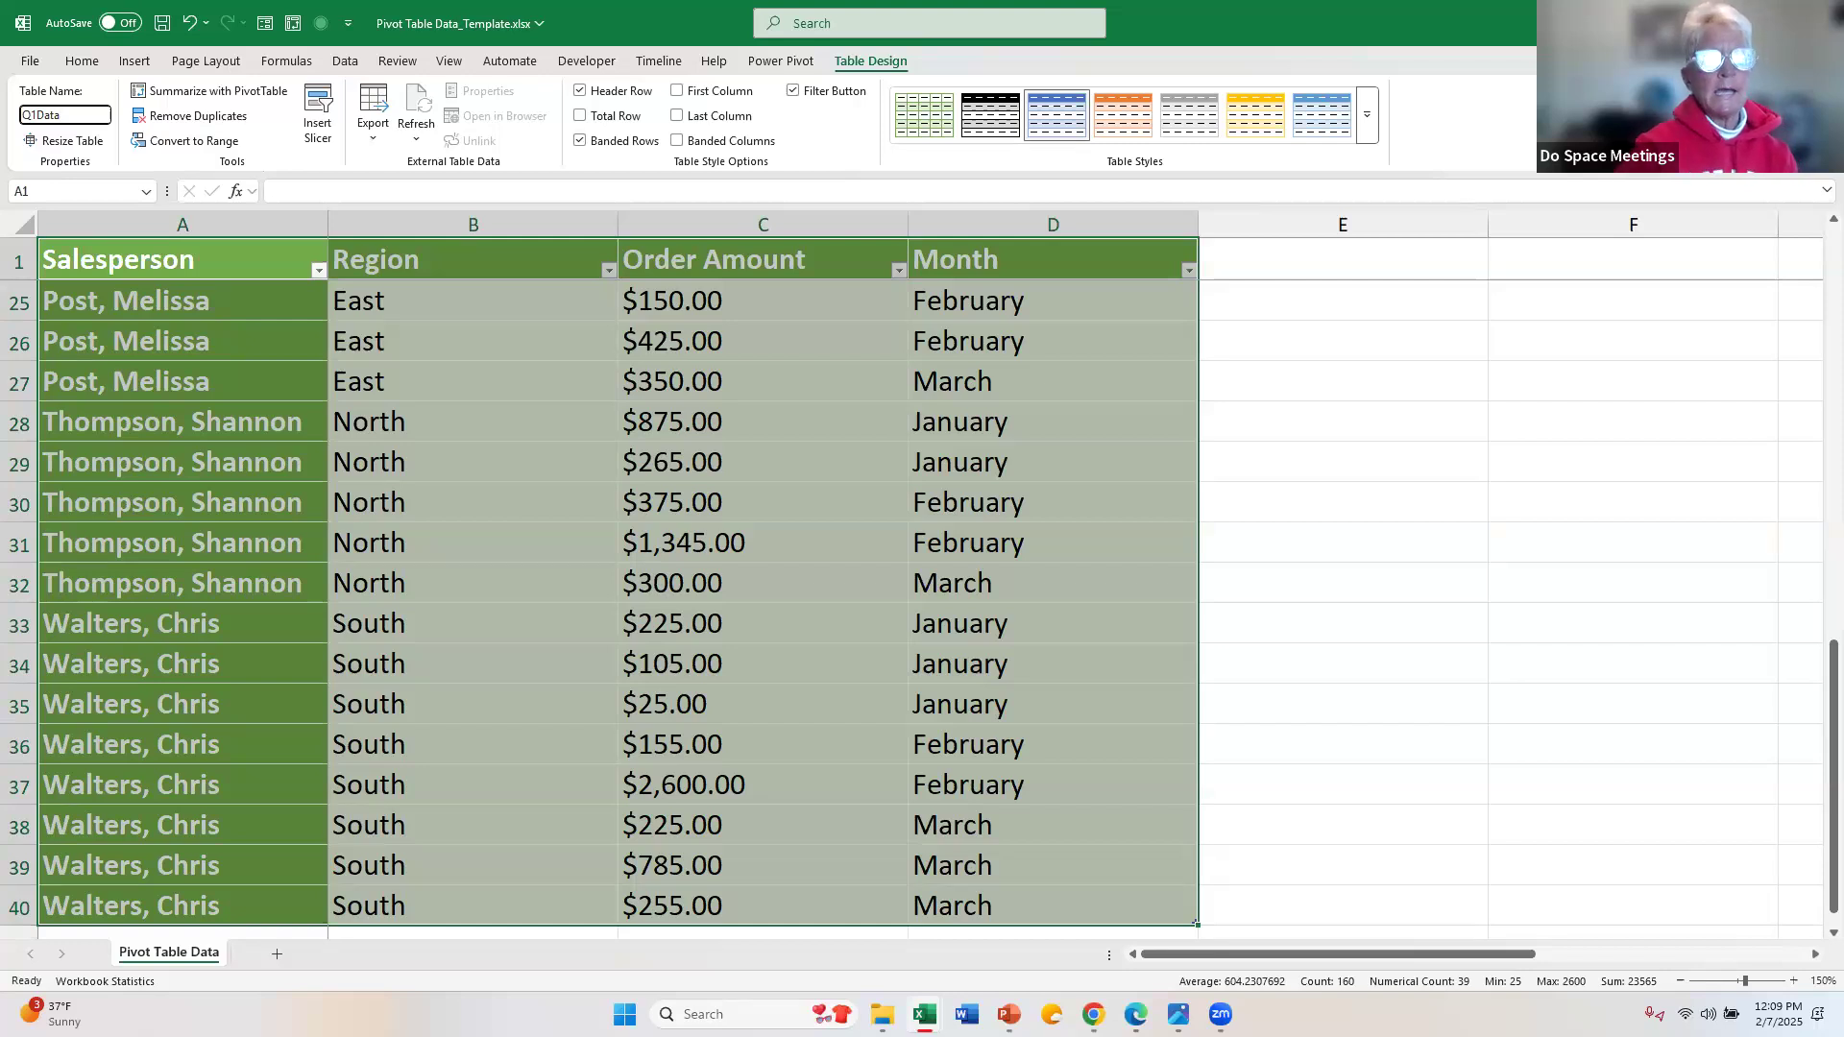
pyautogui.press('Return')
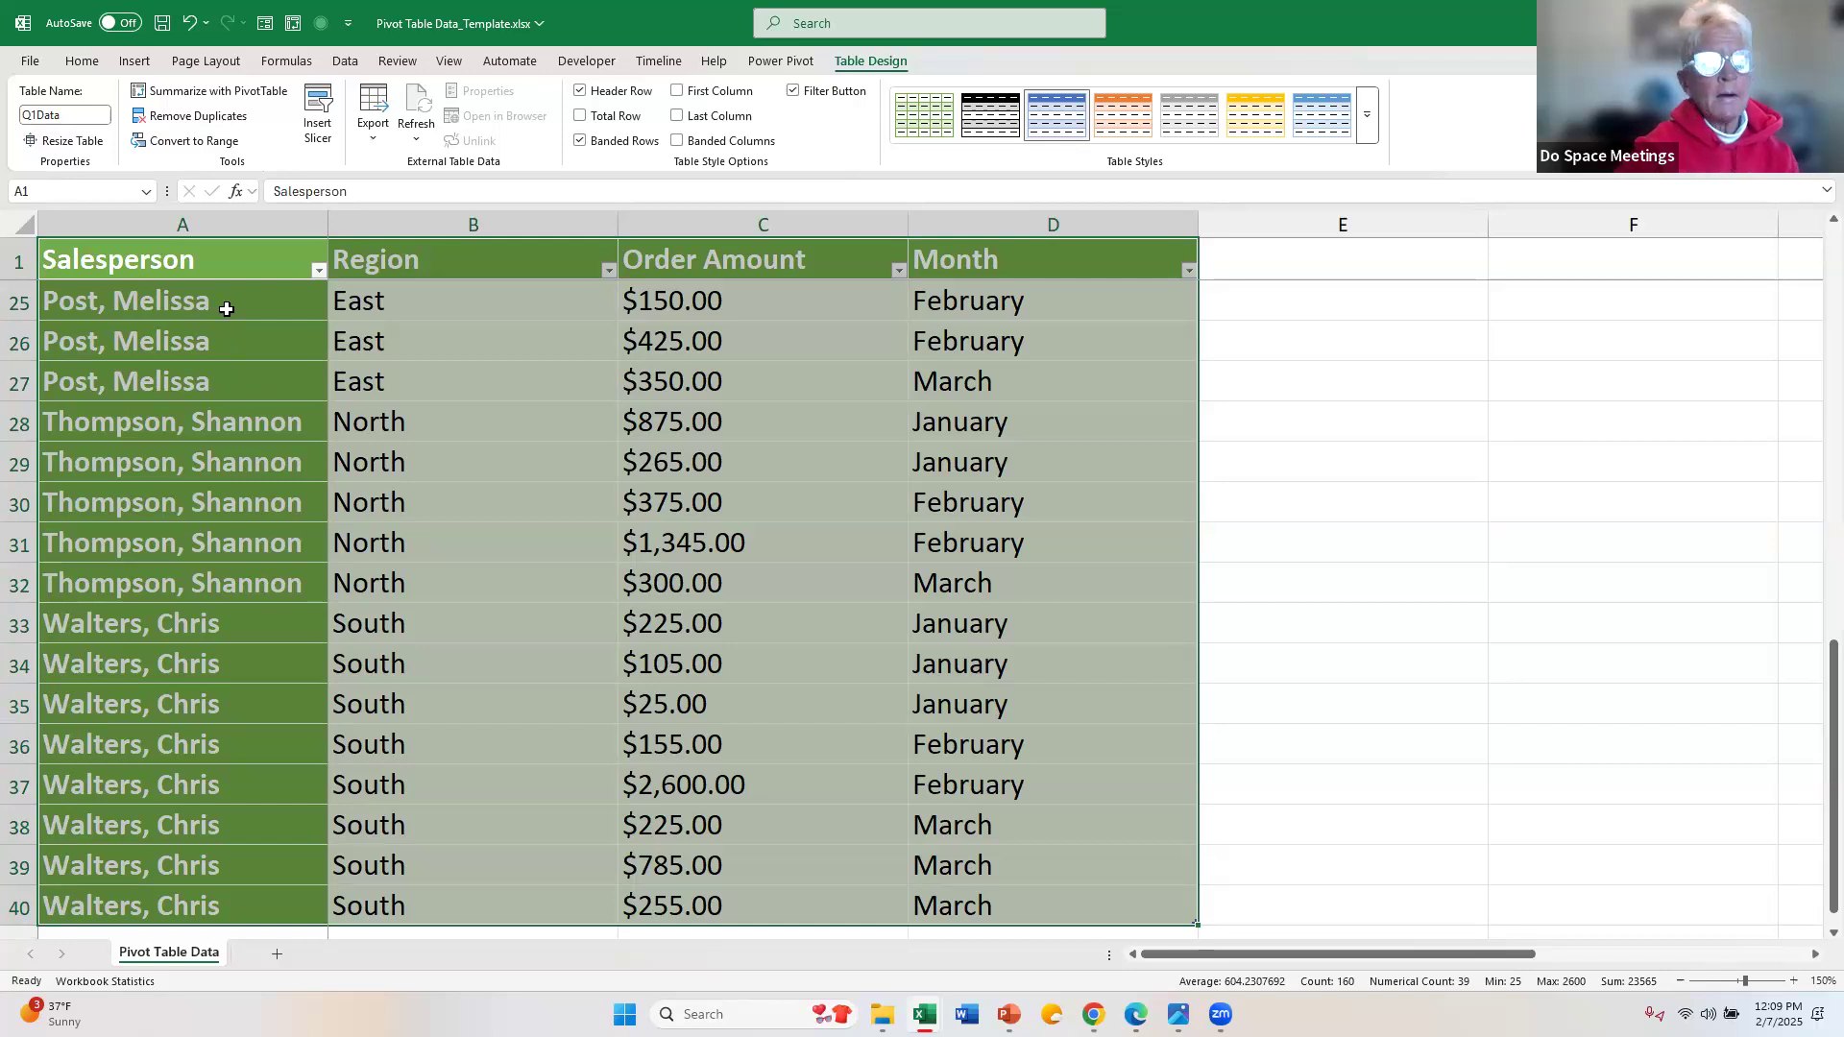
# Step: Go to the table by its defined name Q1Data so that its data rows are selected
pyautogui.click(75, 192)
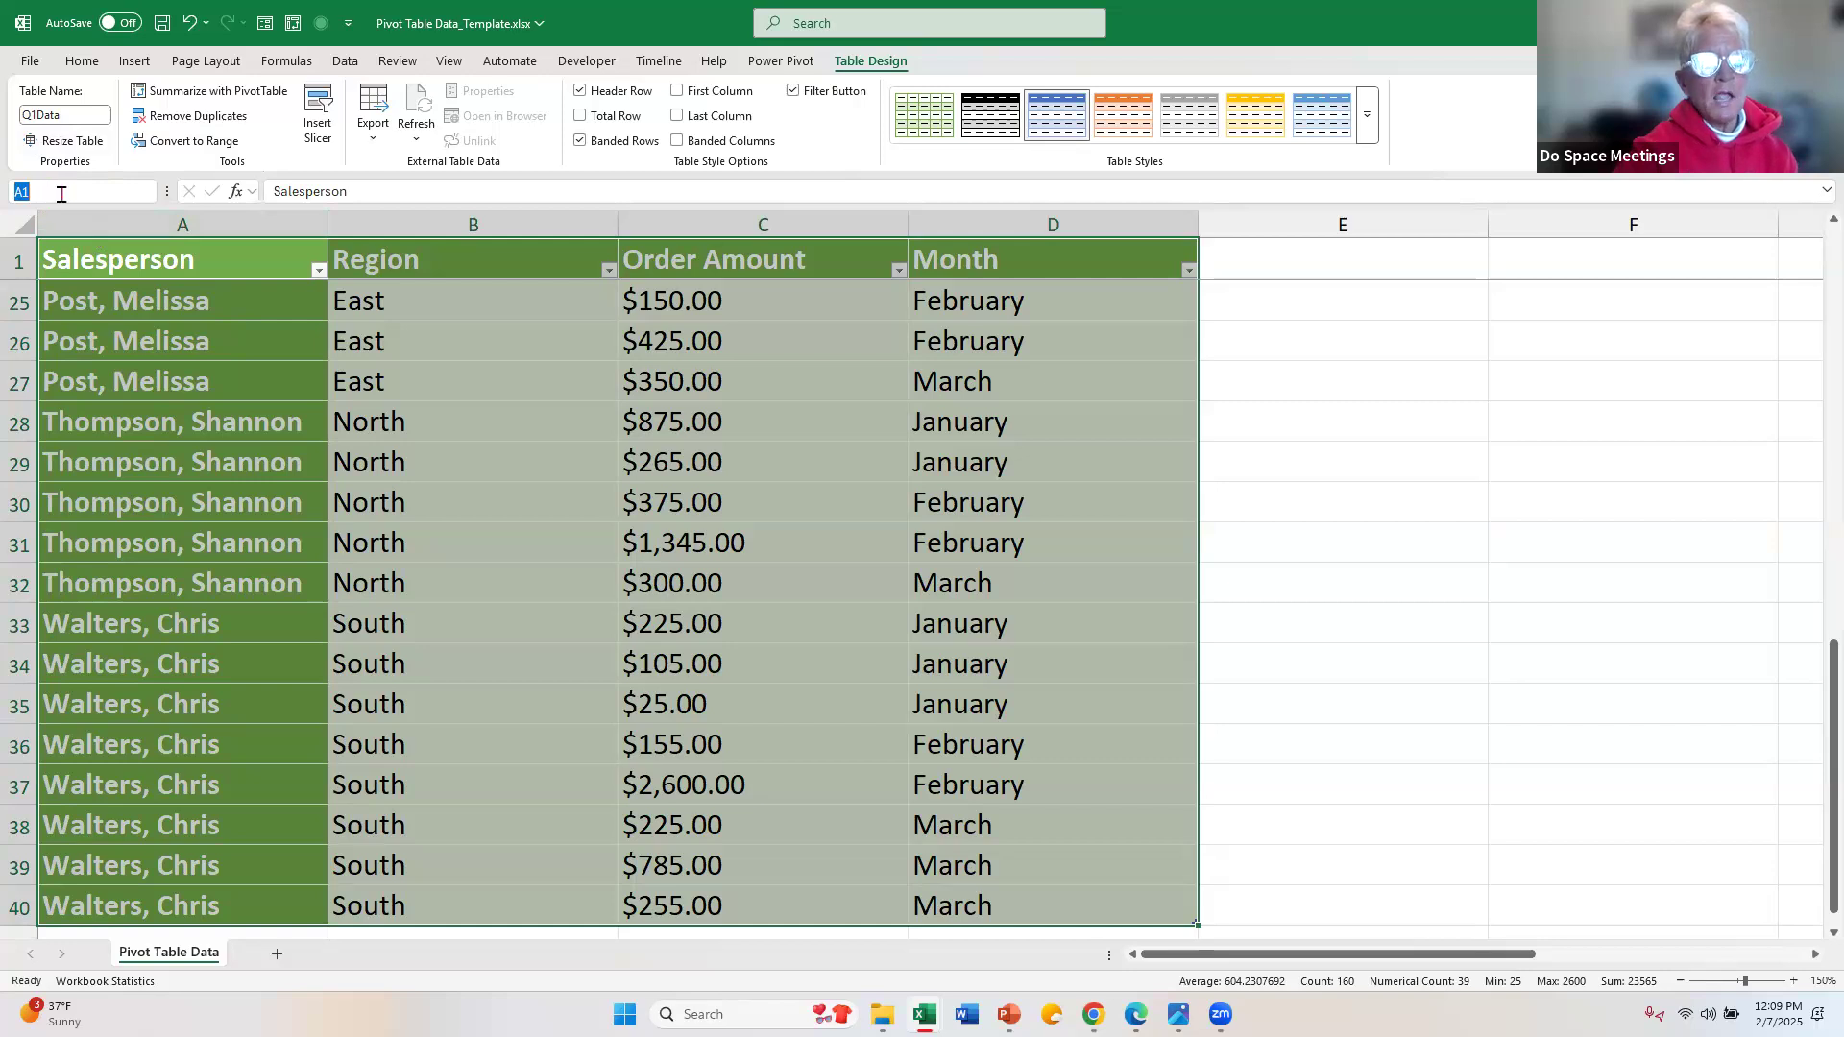
pyautogui.click(60, 194)
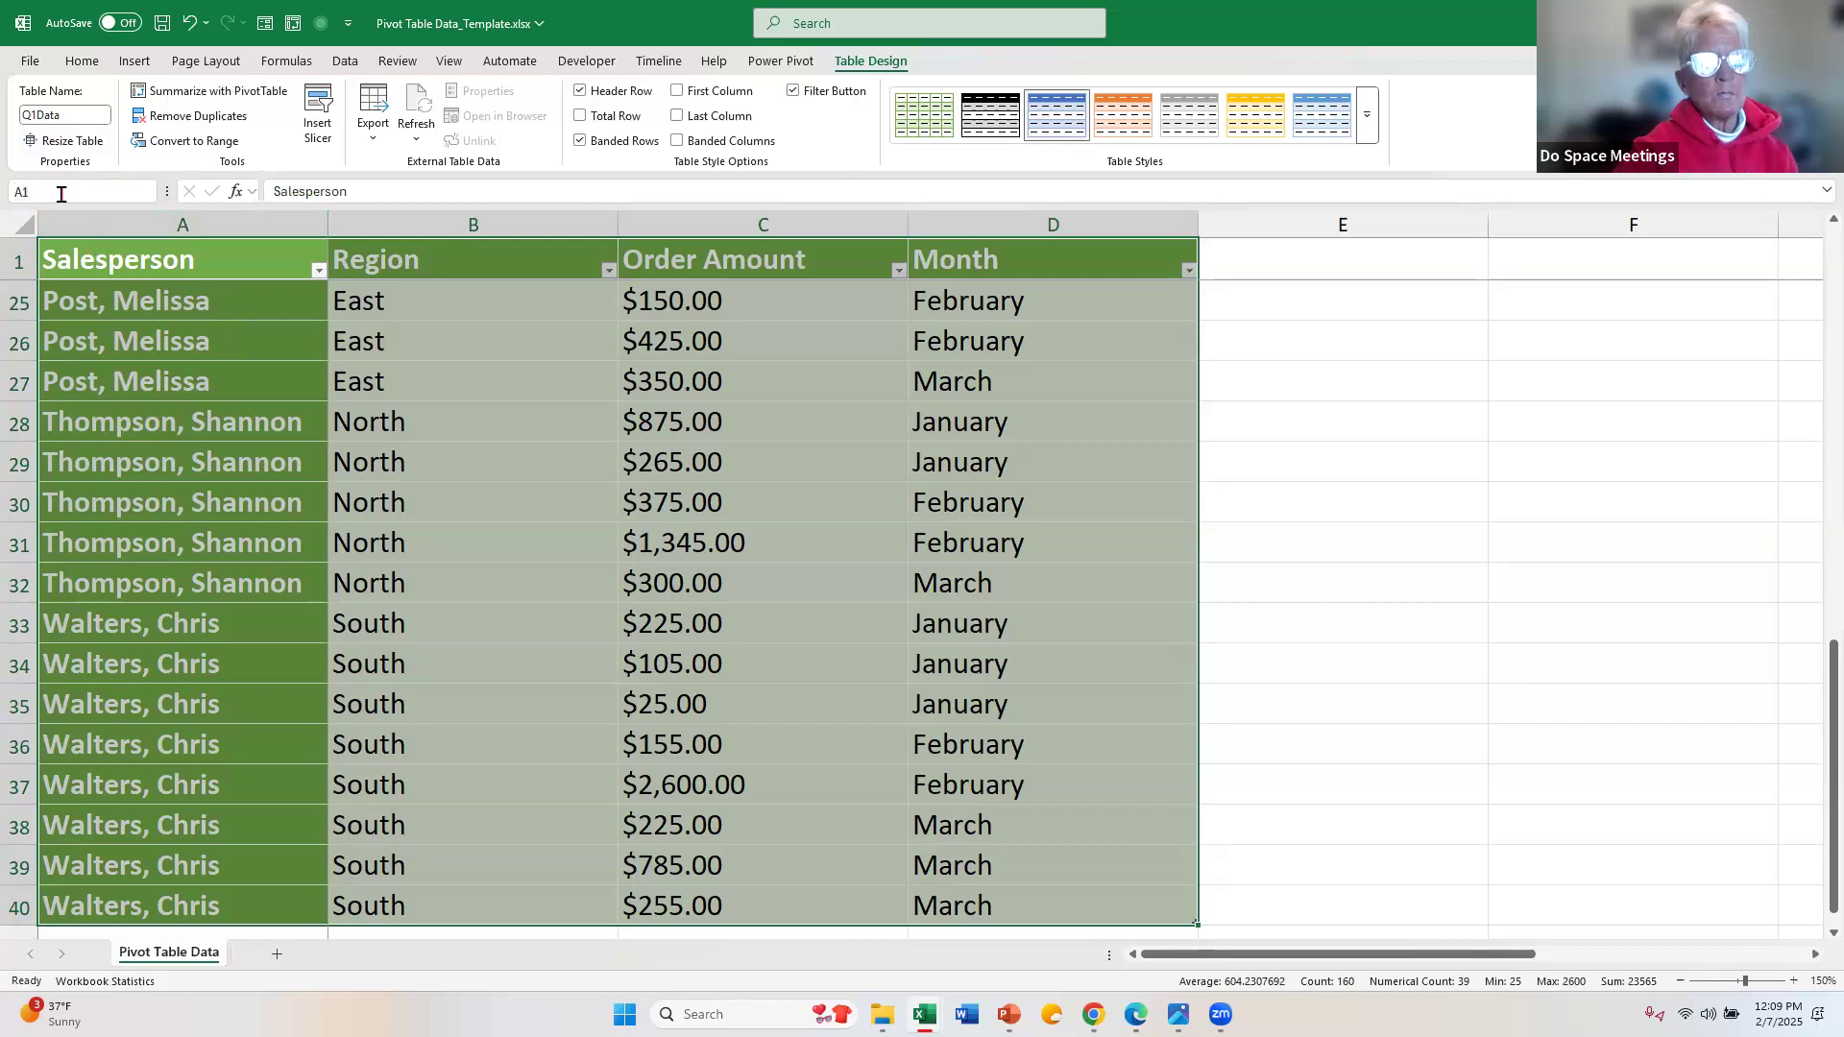
pyautogui.click(149, 192)
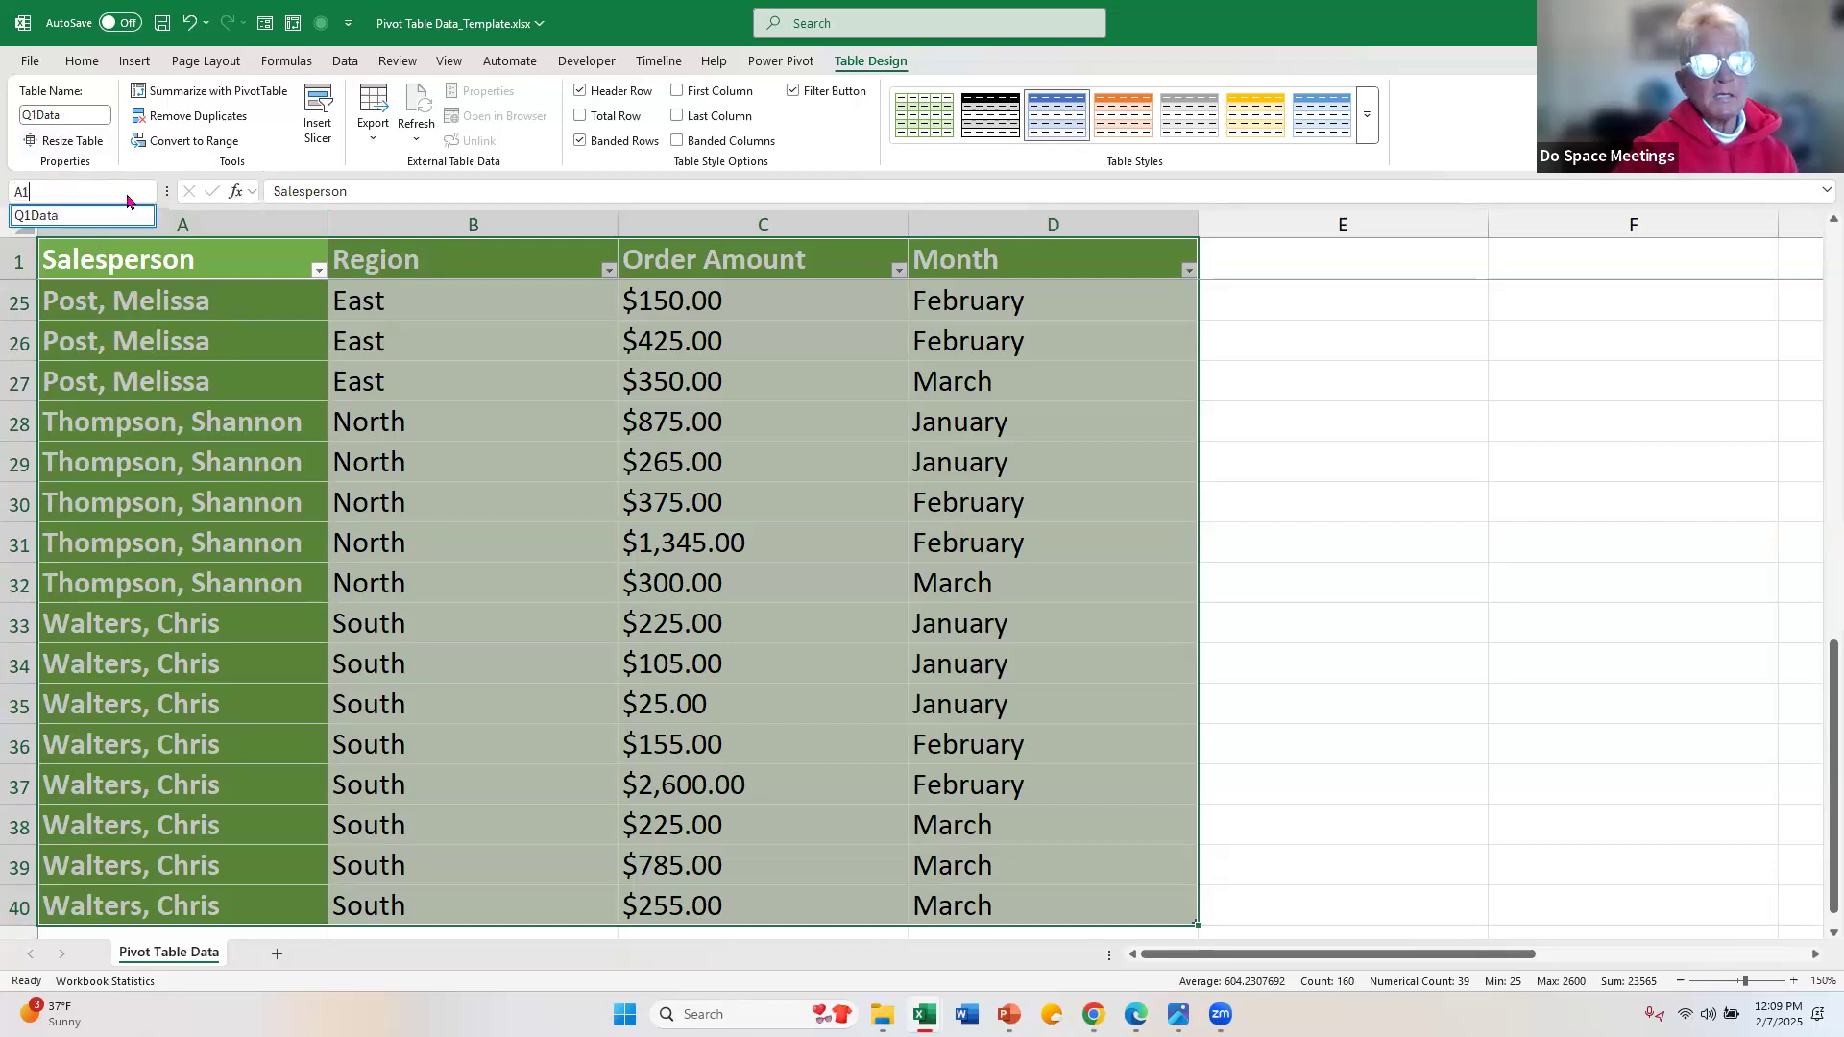
pyautogui.click(82, 220)
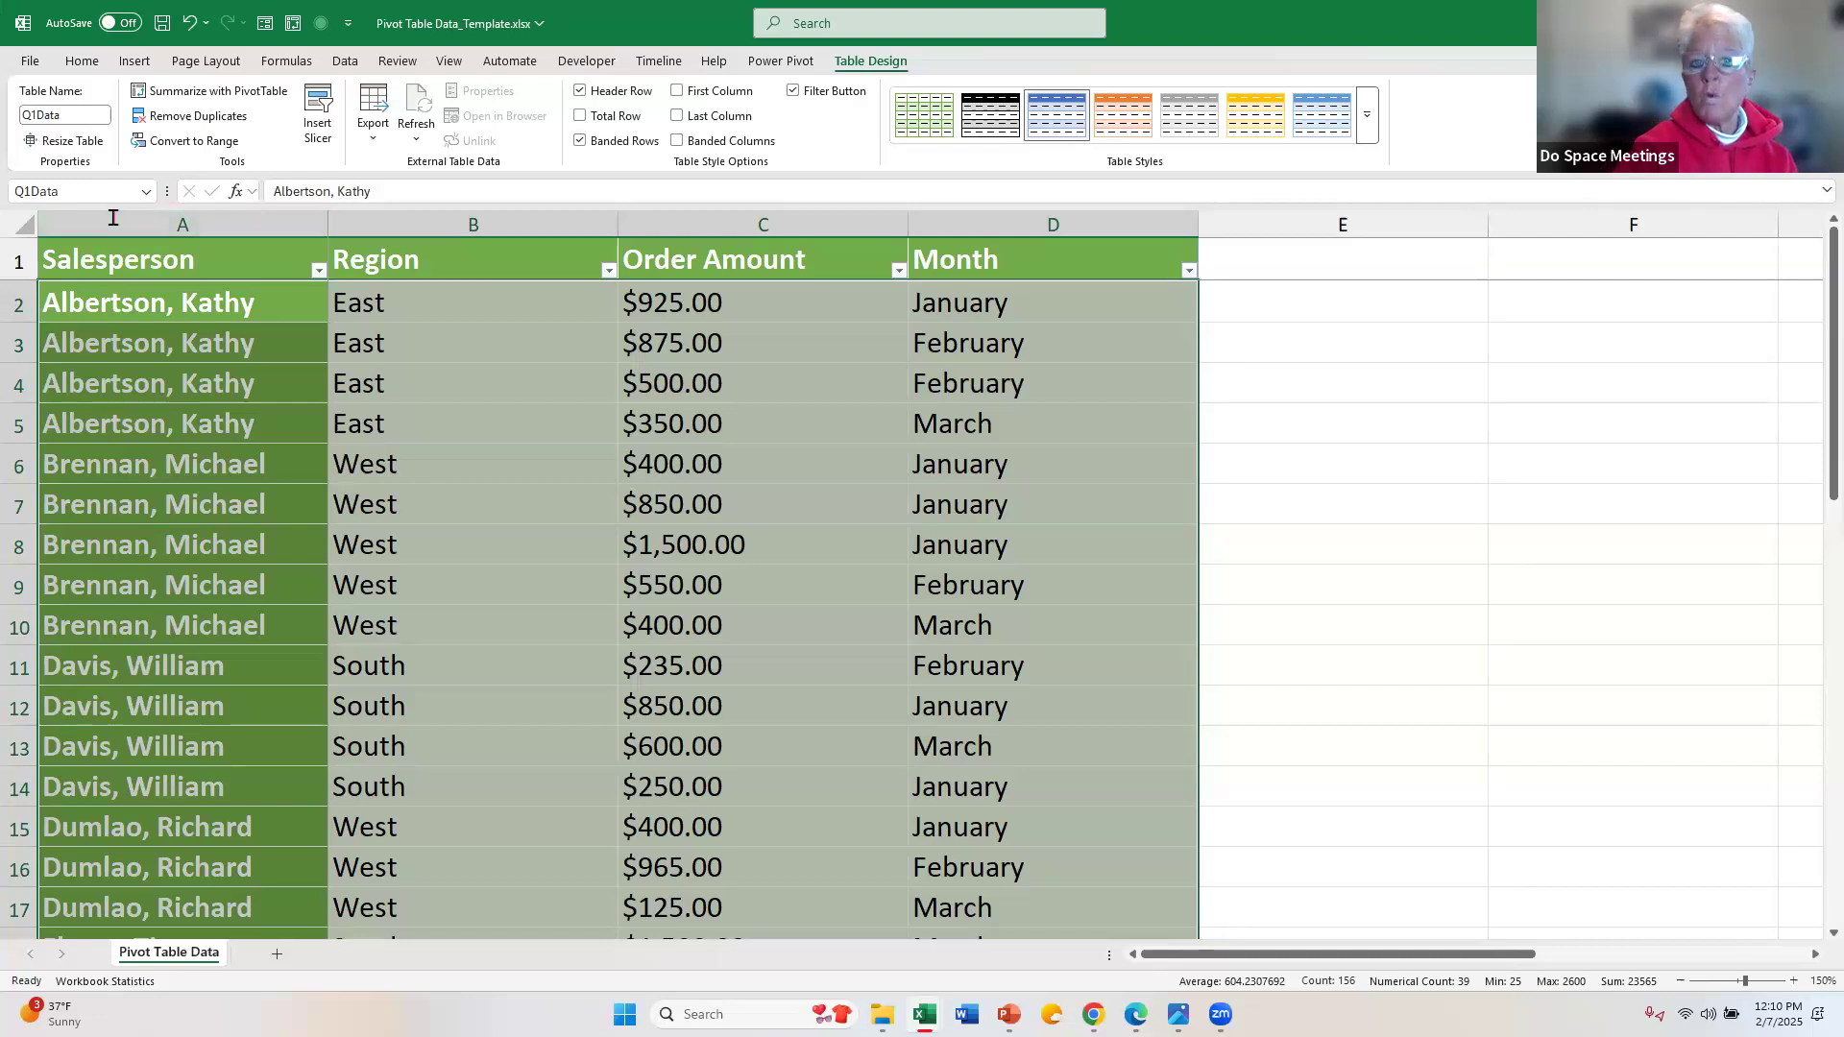
# Step: Create a PivotTable from the Q1Data table and place it on a new worksheet
pyautogui.click(160, 344)
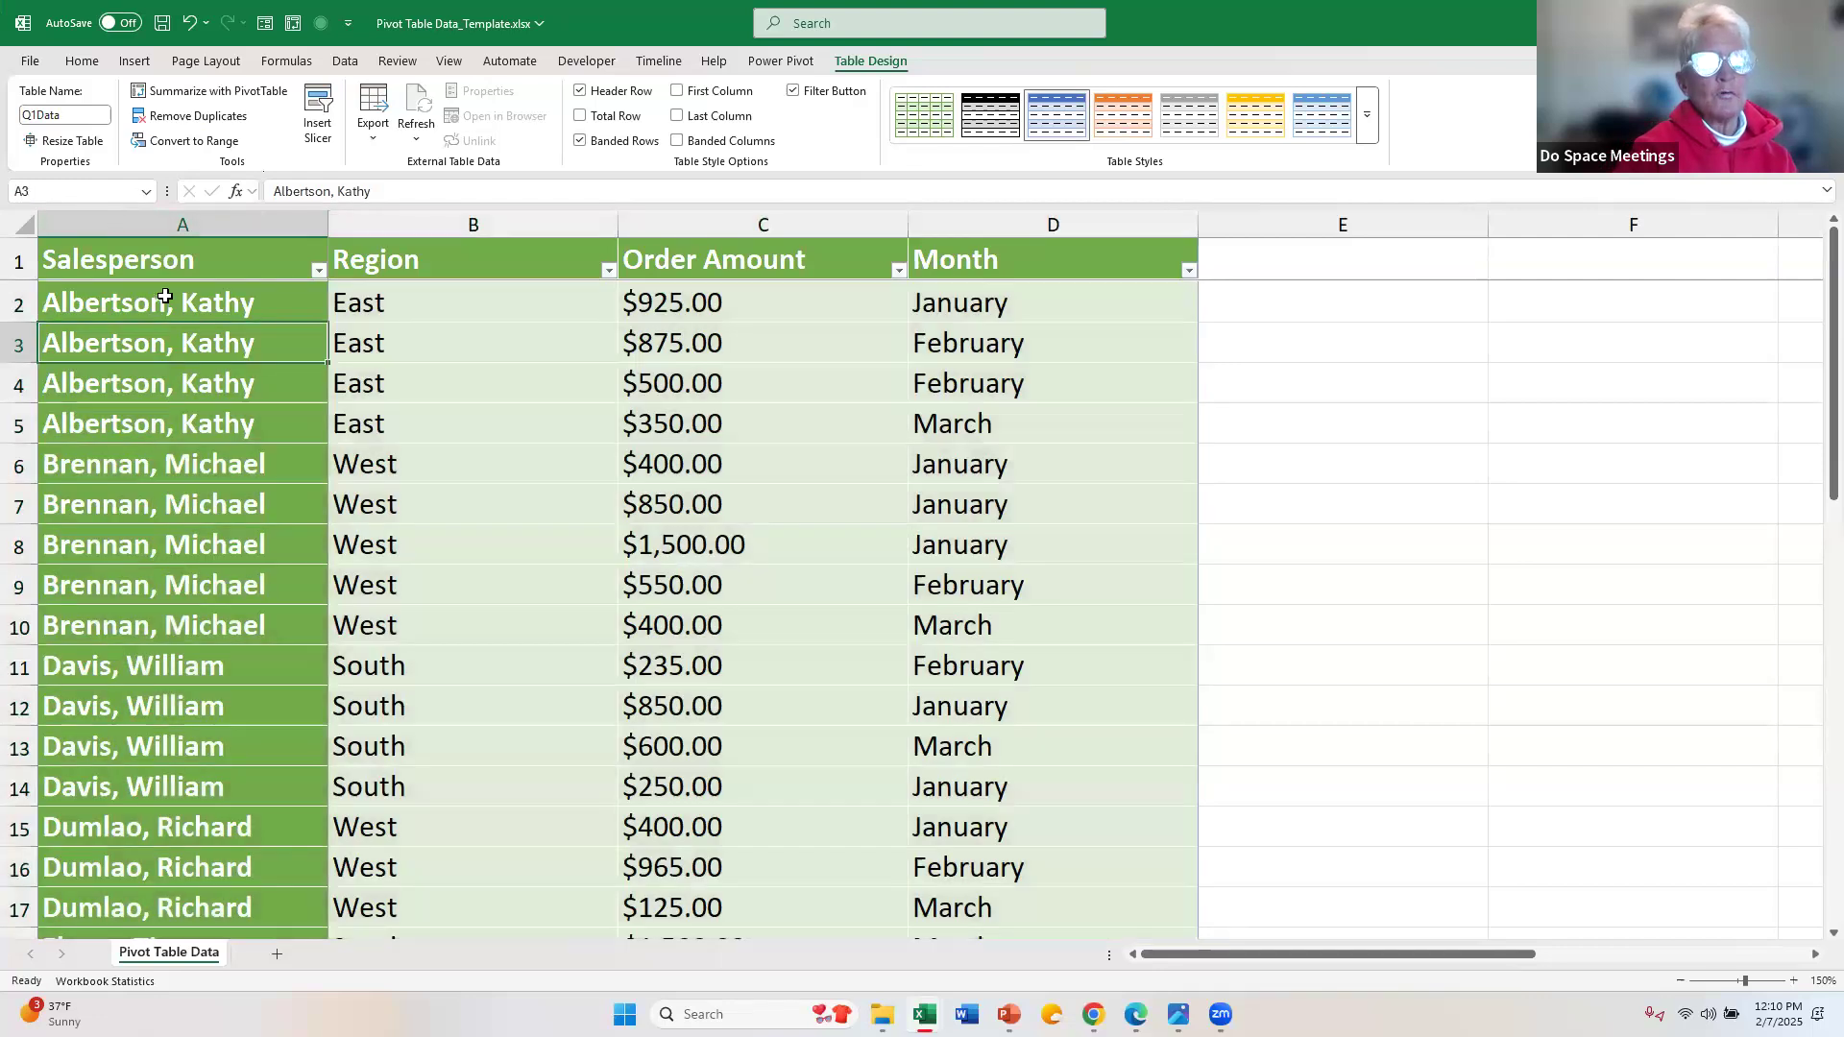
pyautogui.click(161, 306)
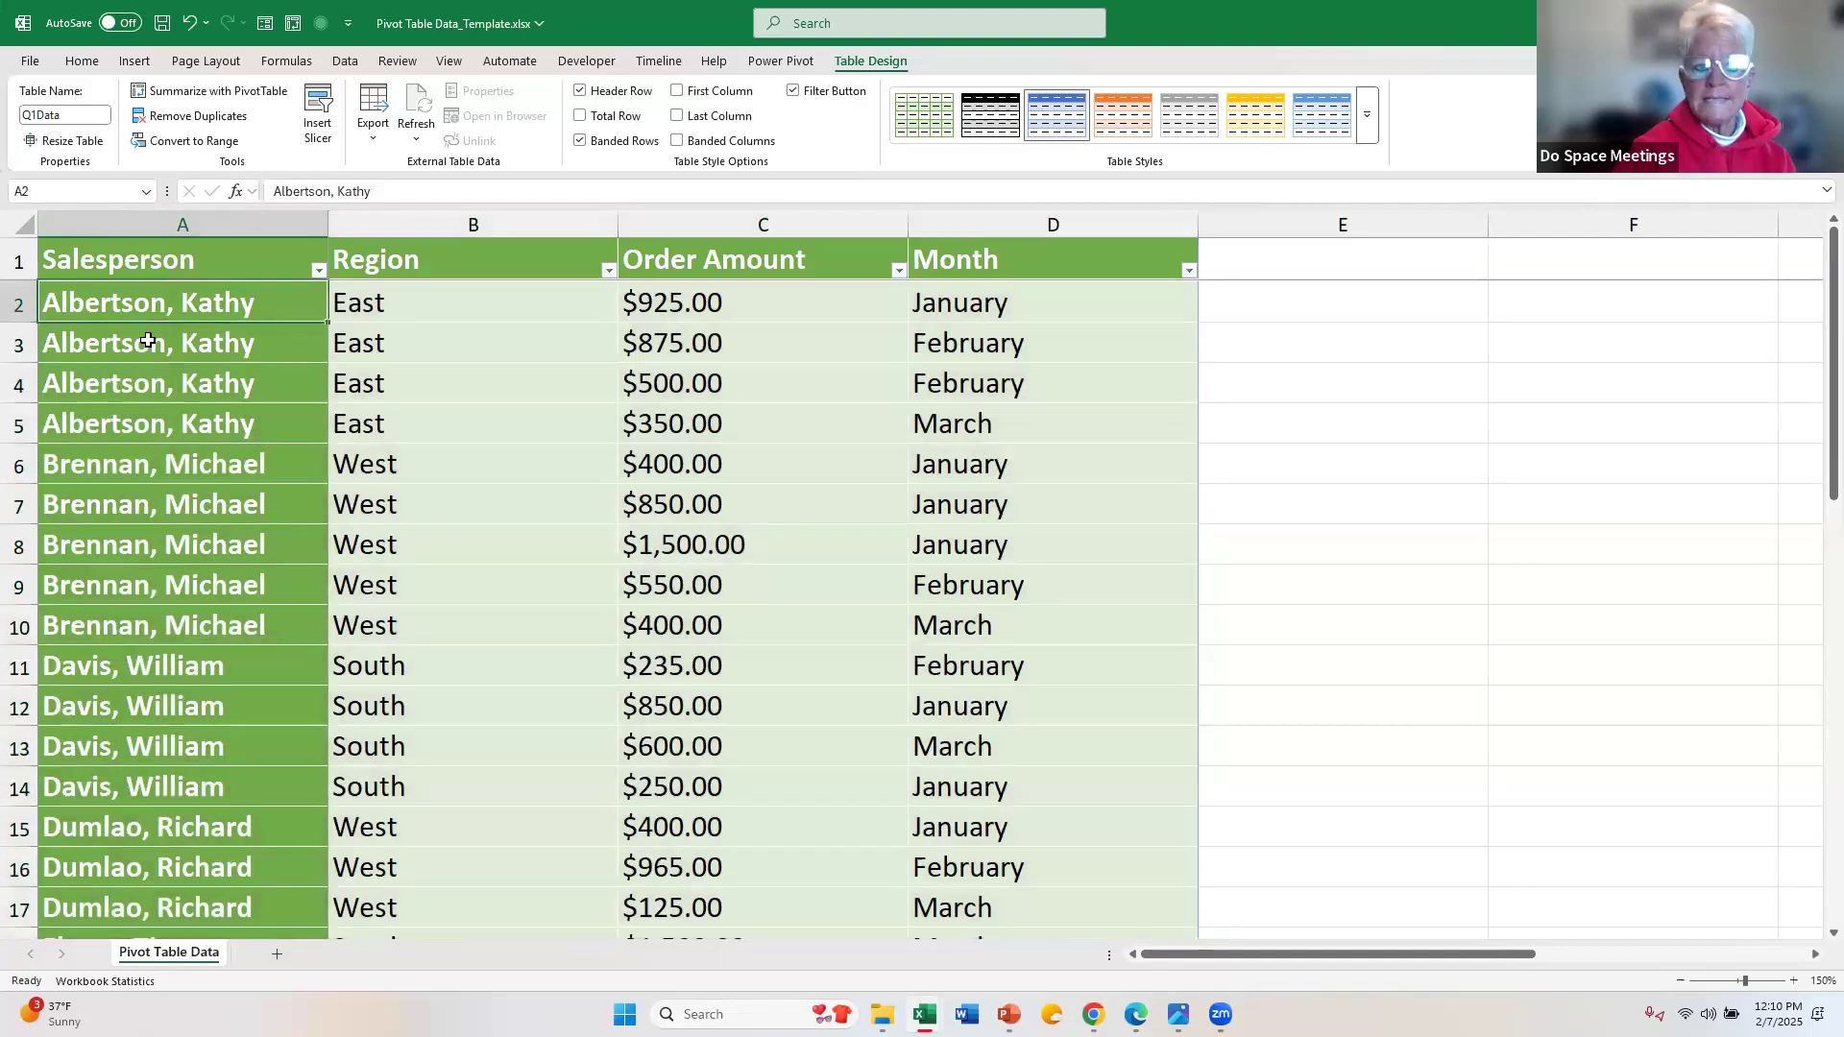
pyautogui.click(148, 341)
pyautogui.click(150, 301)
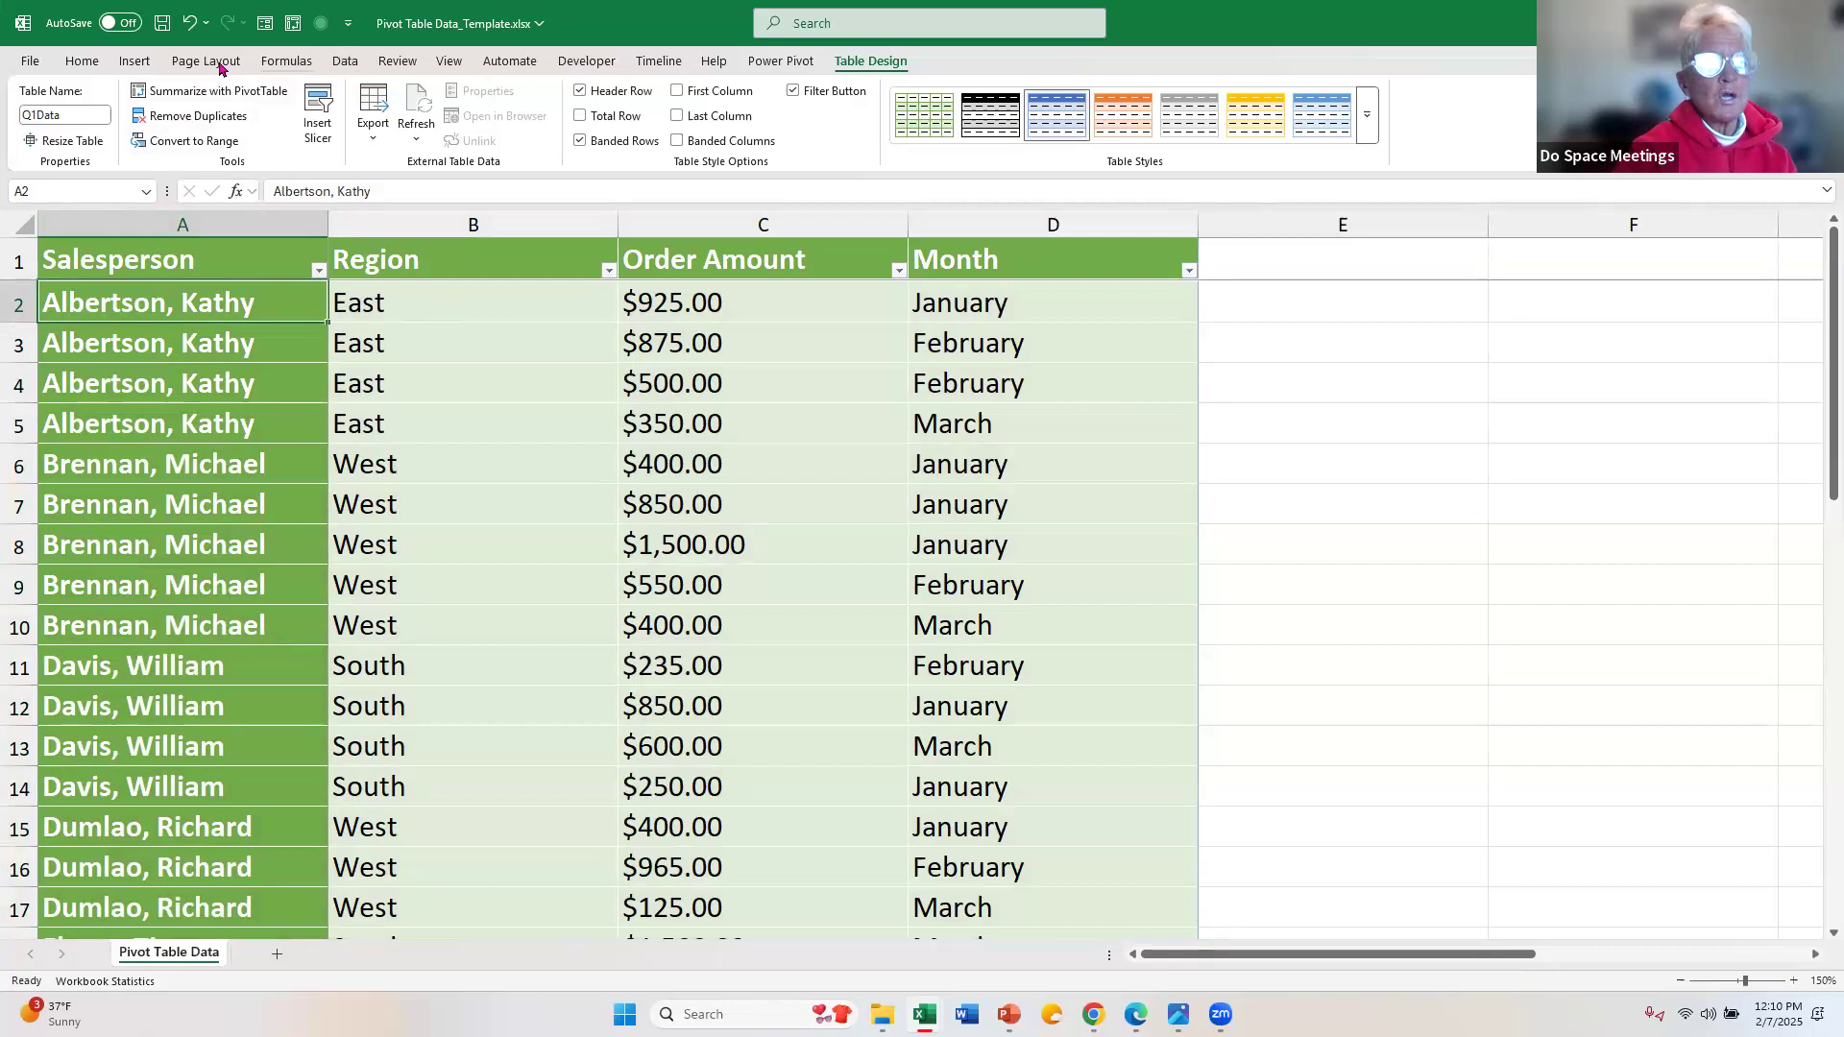
pyautogui.click(144, 67)
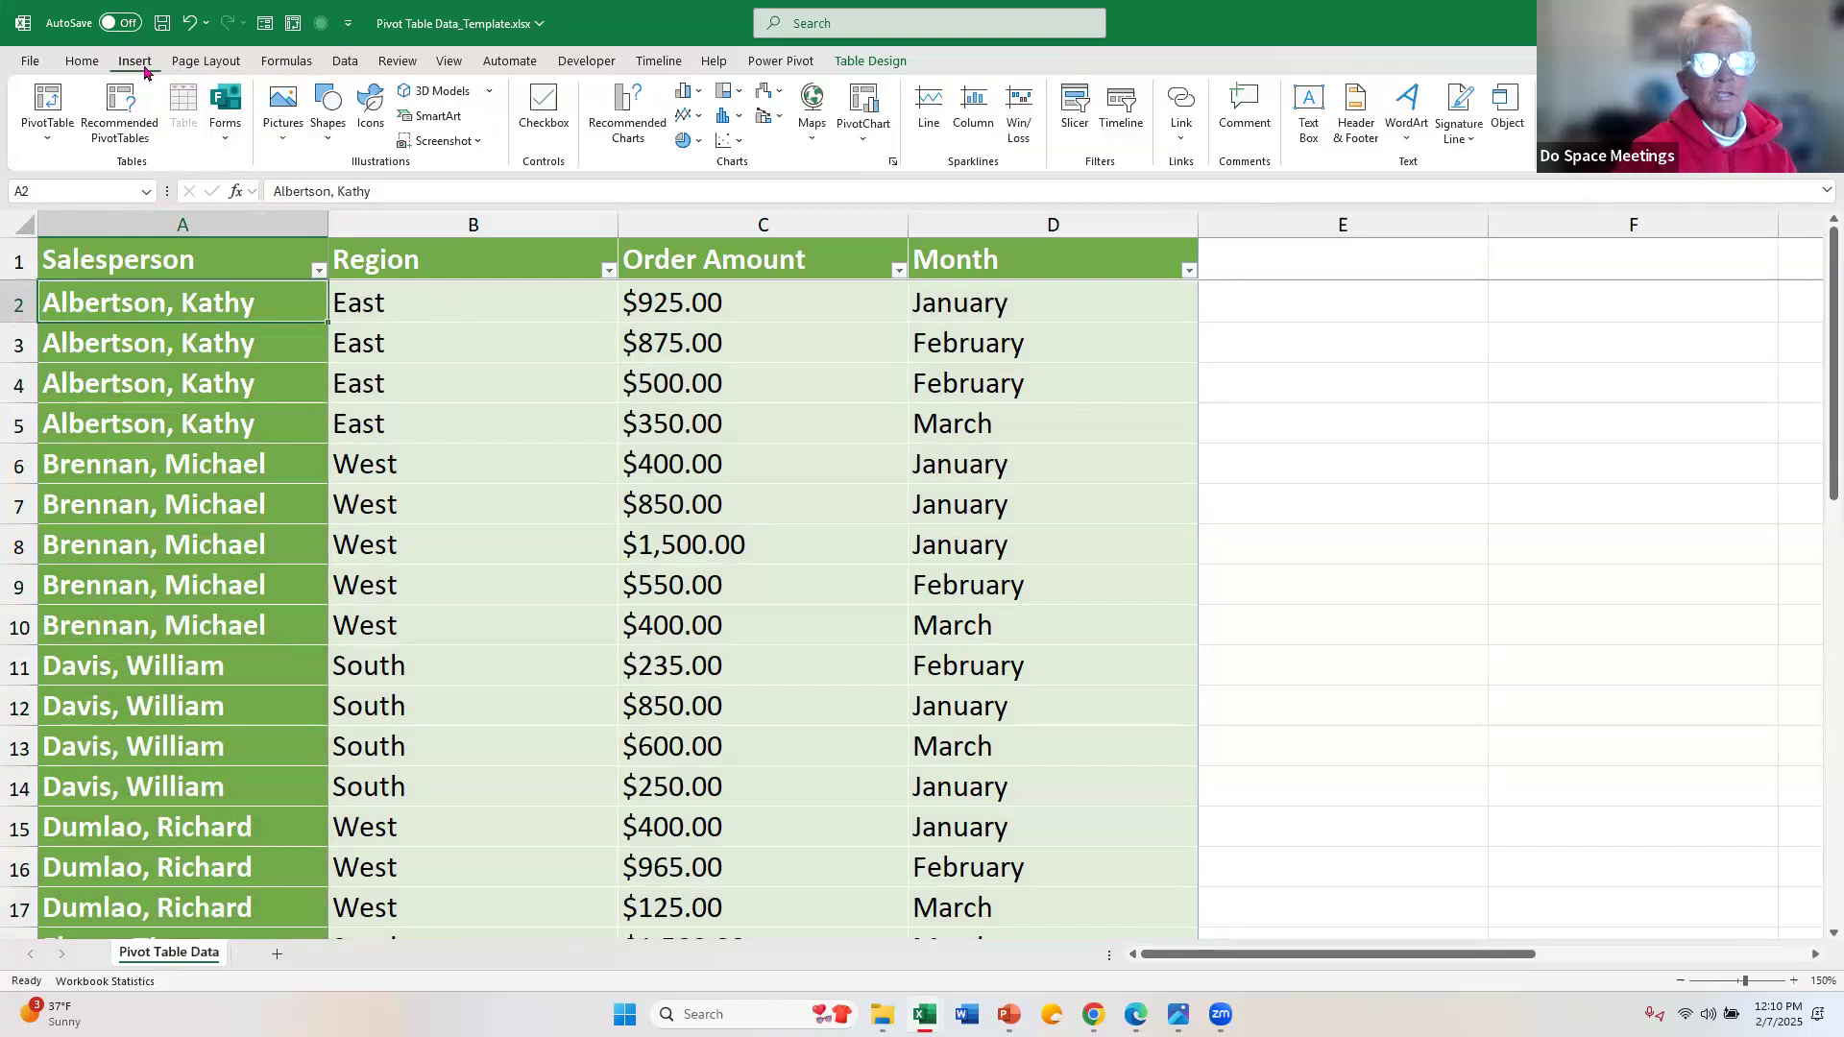
pyautogui.click(48, 106)
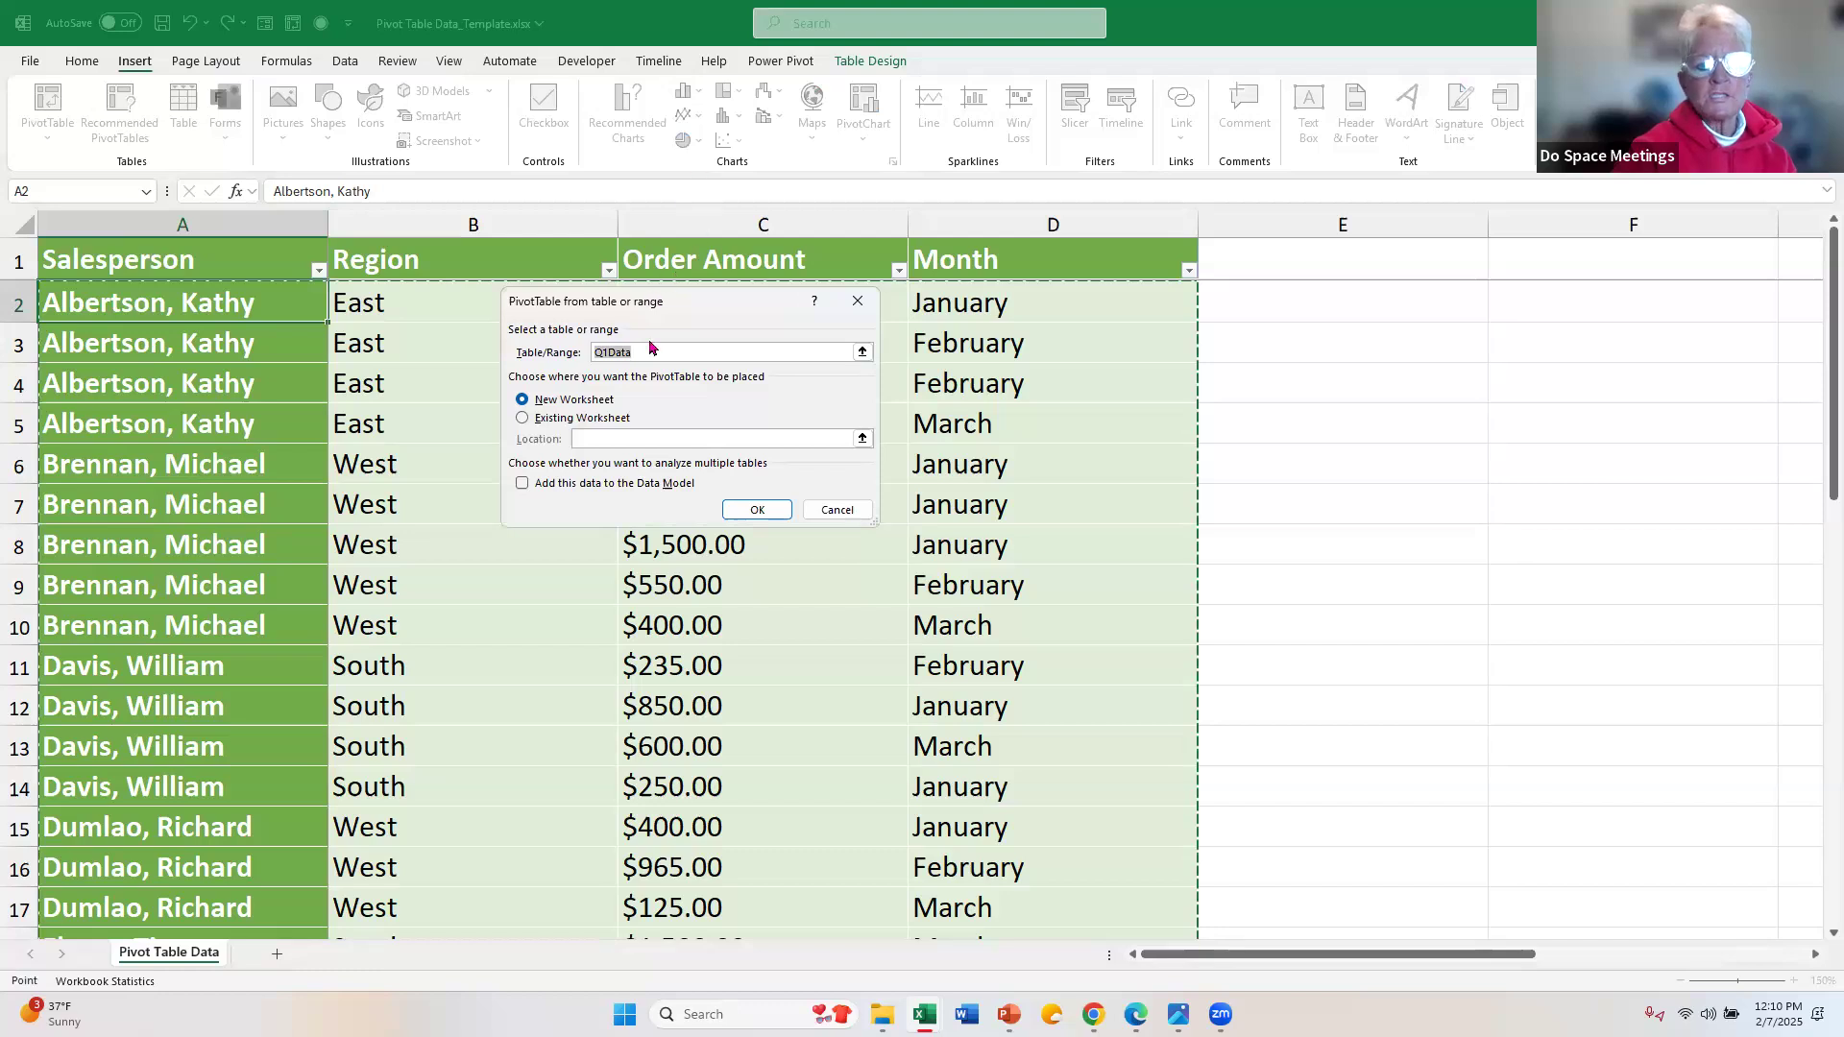
pyautogui.moveTo(660, 307); pyautogui.dragTo(721, 216)
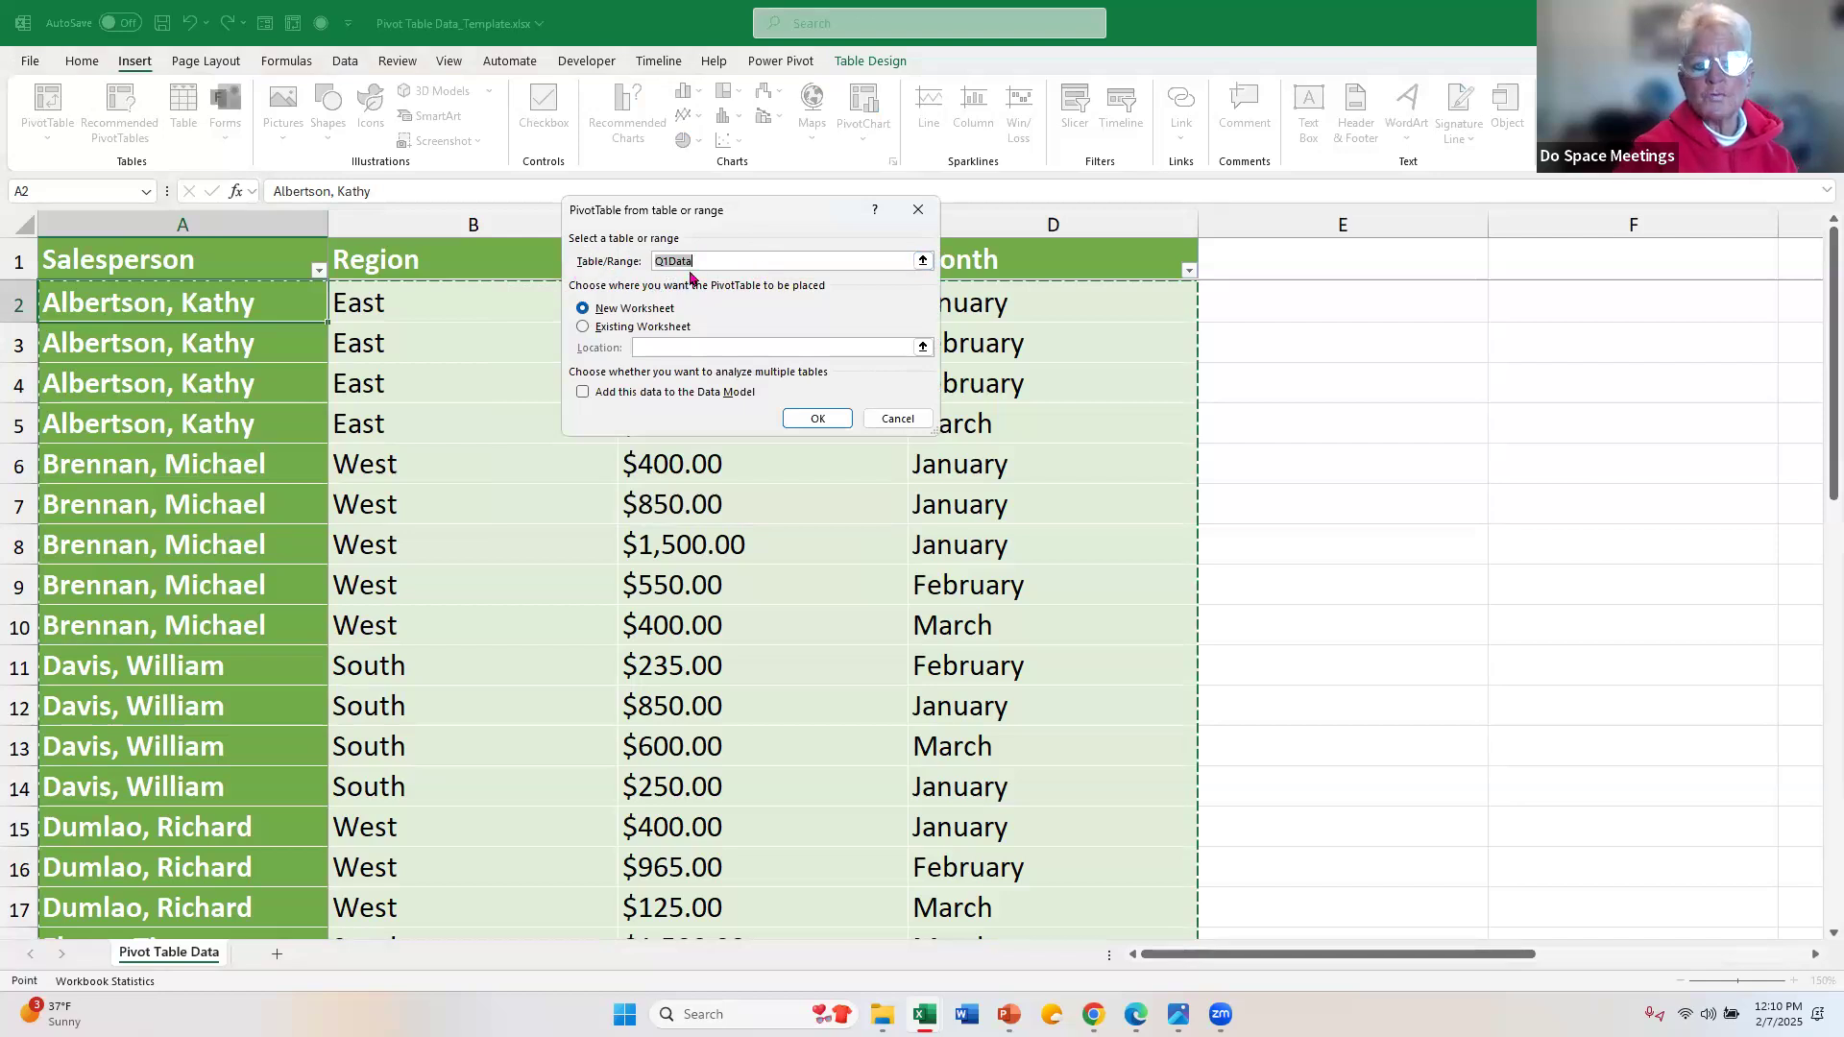
pyautogui.click(728, 260)
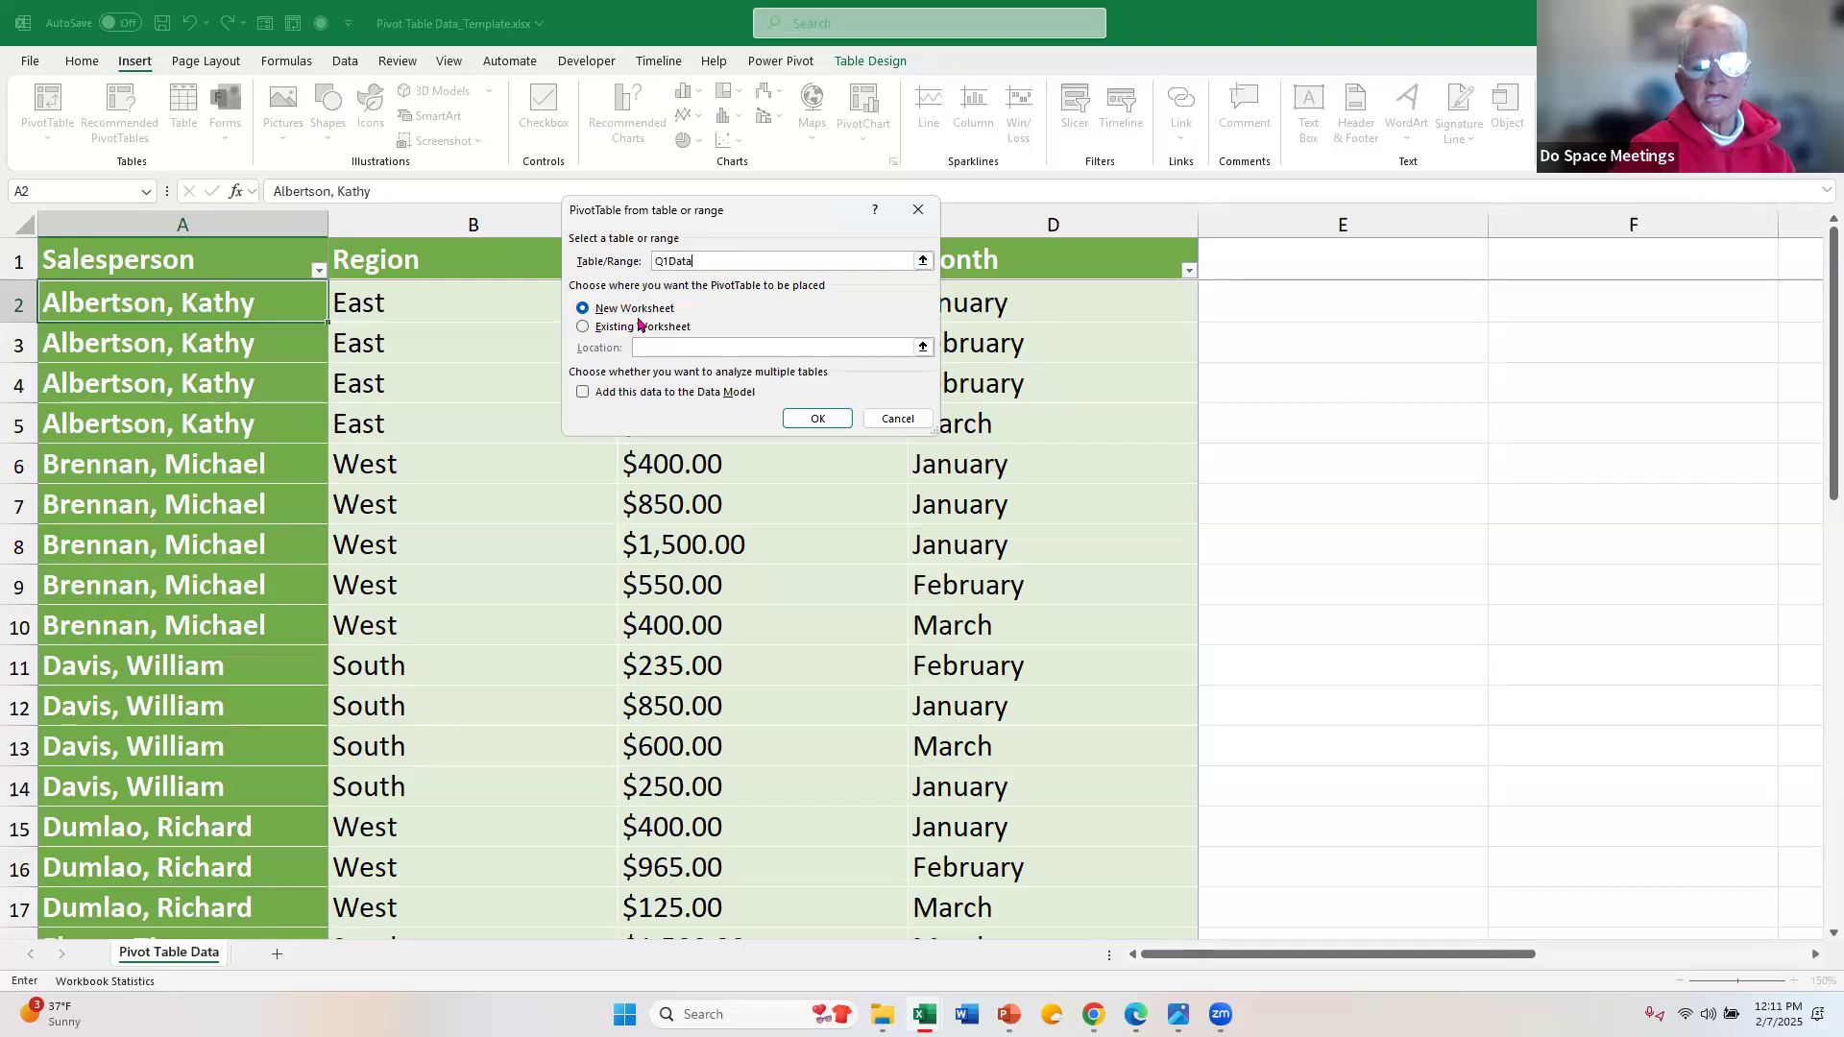
pyautogui.click(812, 420)
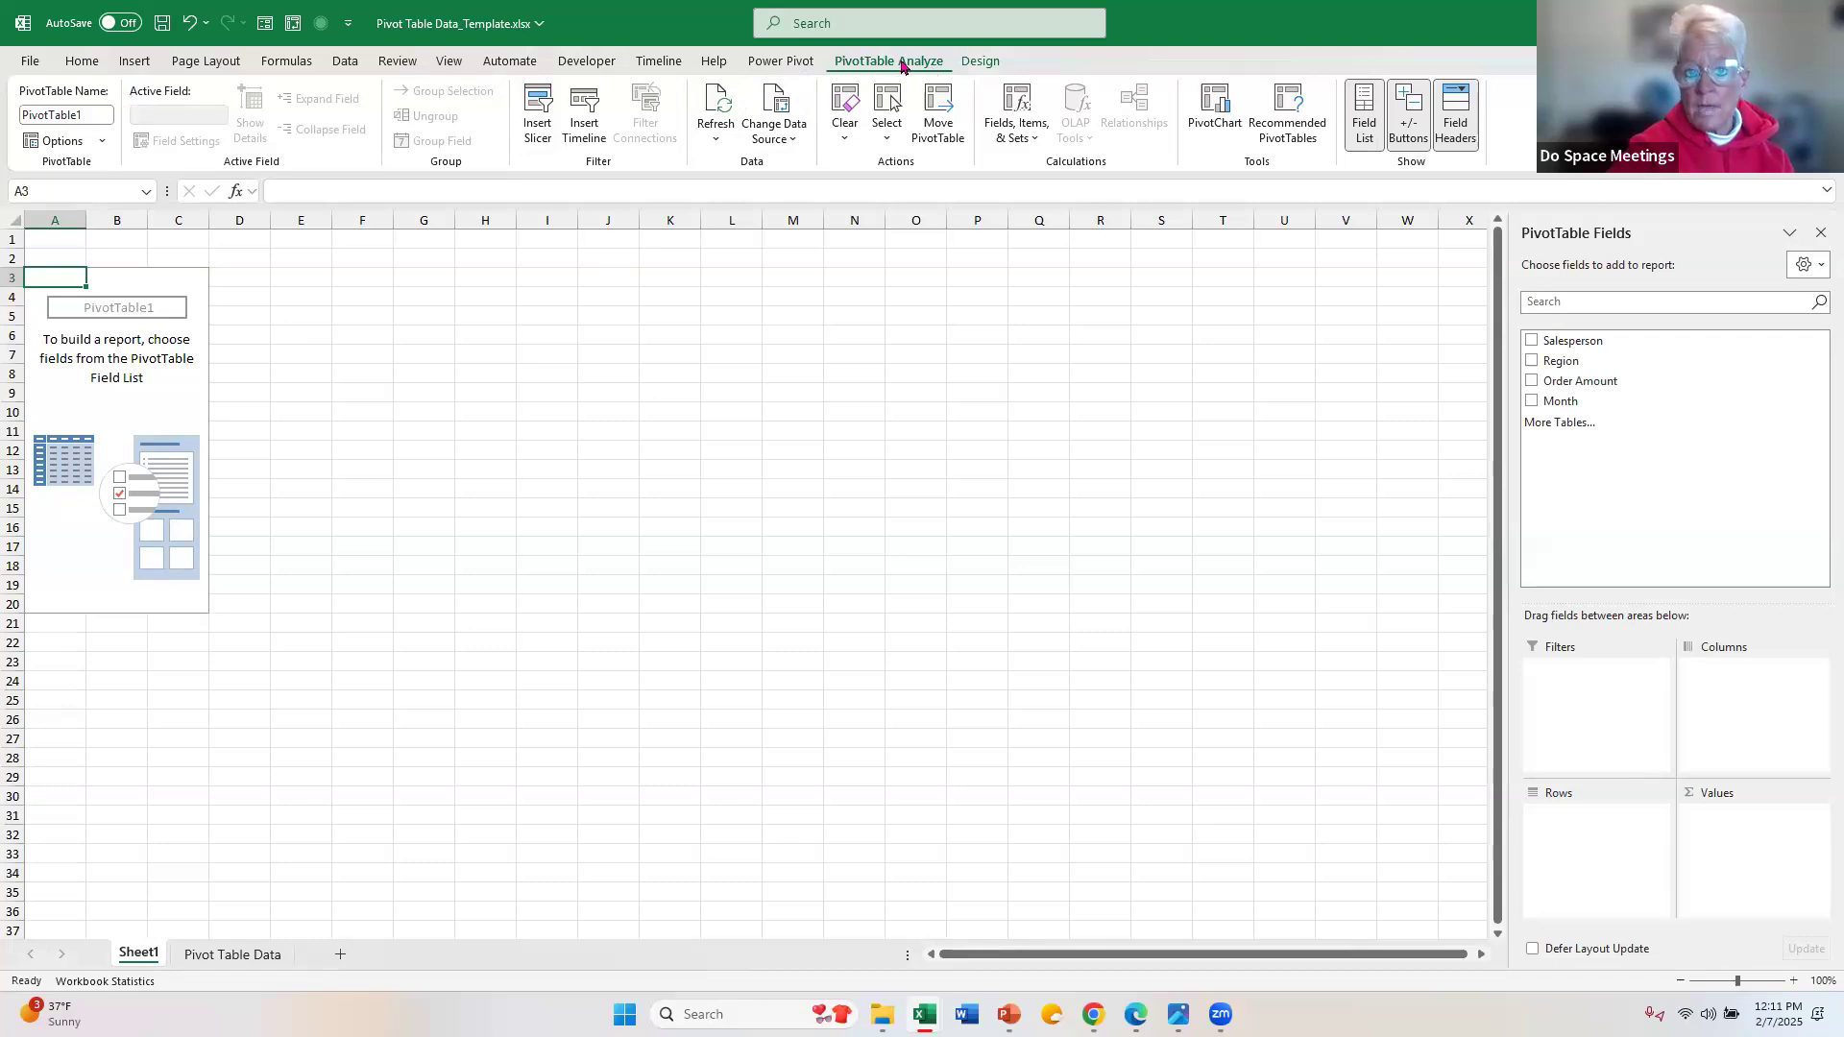
# Step: Compare the empty PivotTable's design and analysis options with the design options of the source table on the Pivot Table Data sheet
pyautogui.click(980, 62)
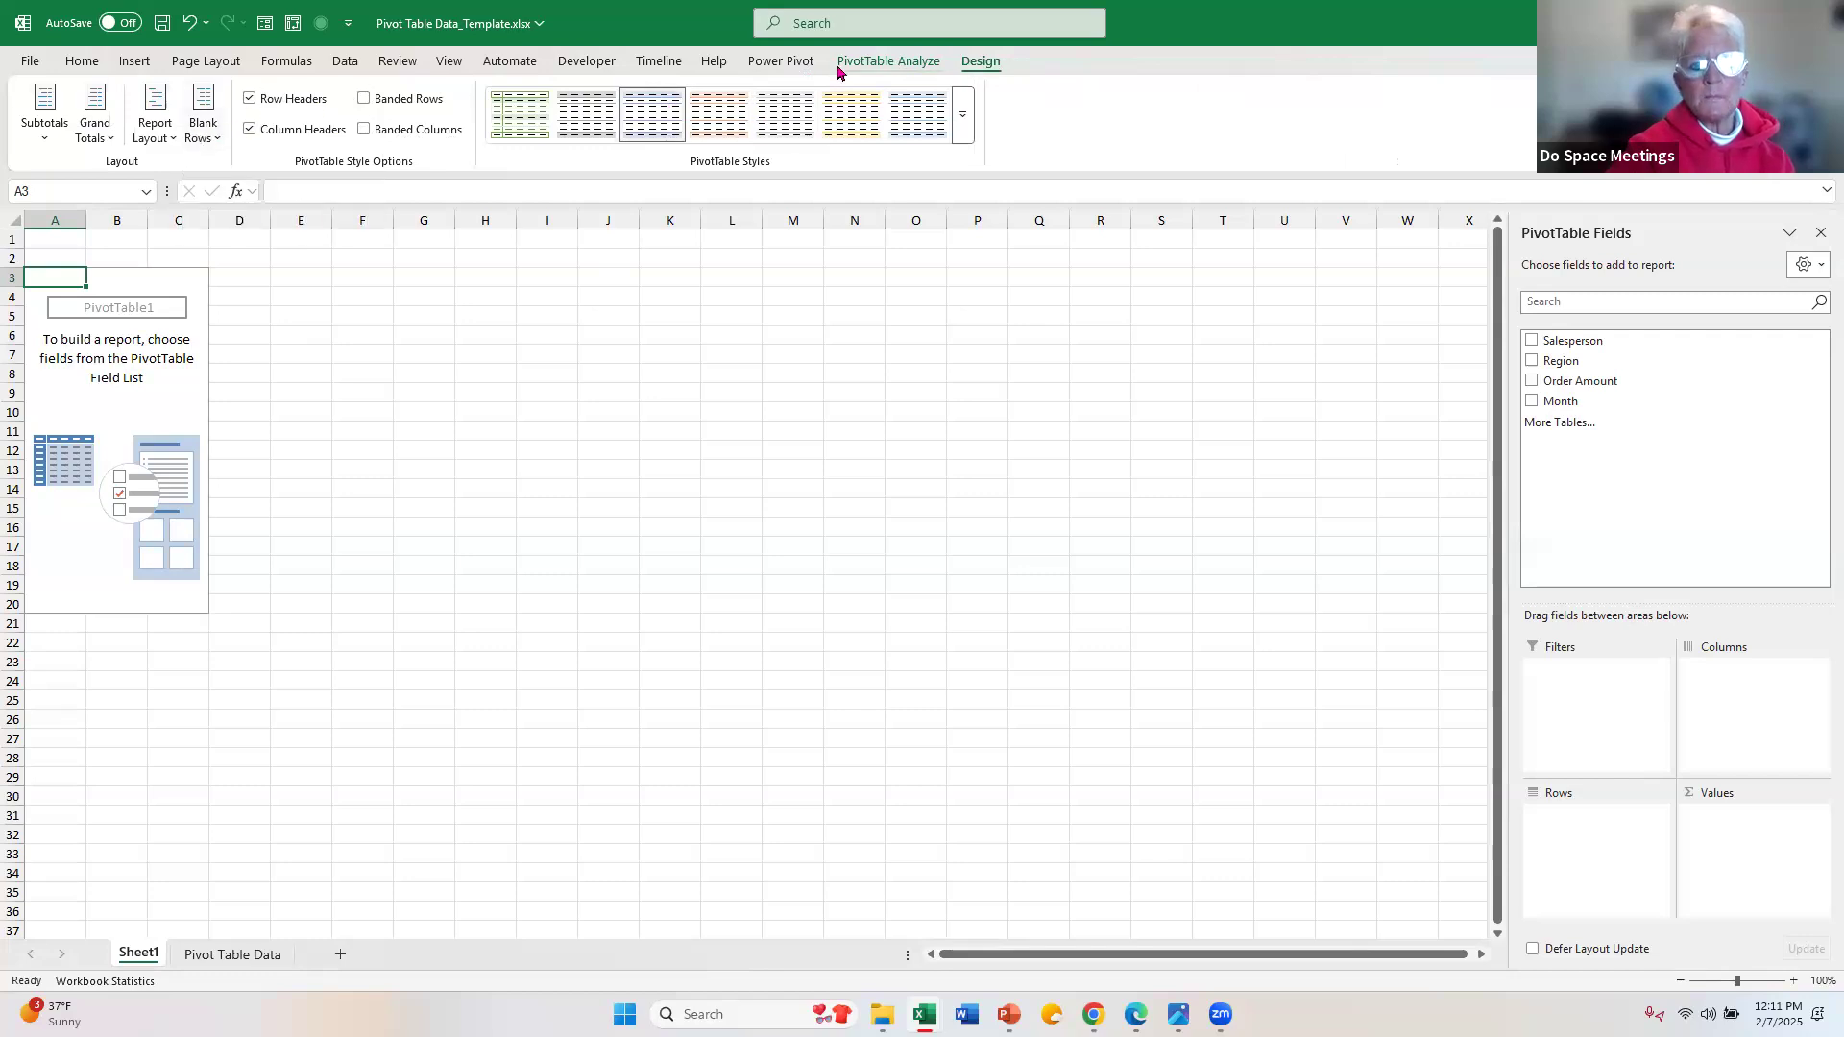
pyautogui.click(252, 960)
pyautogui.click(241, 591)
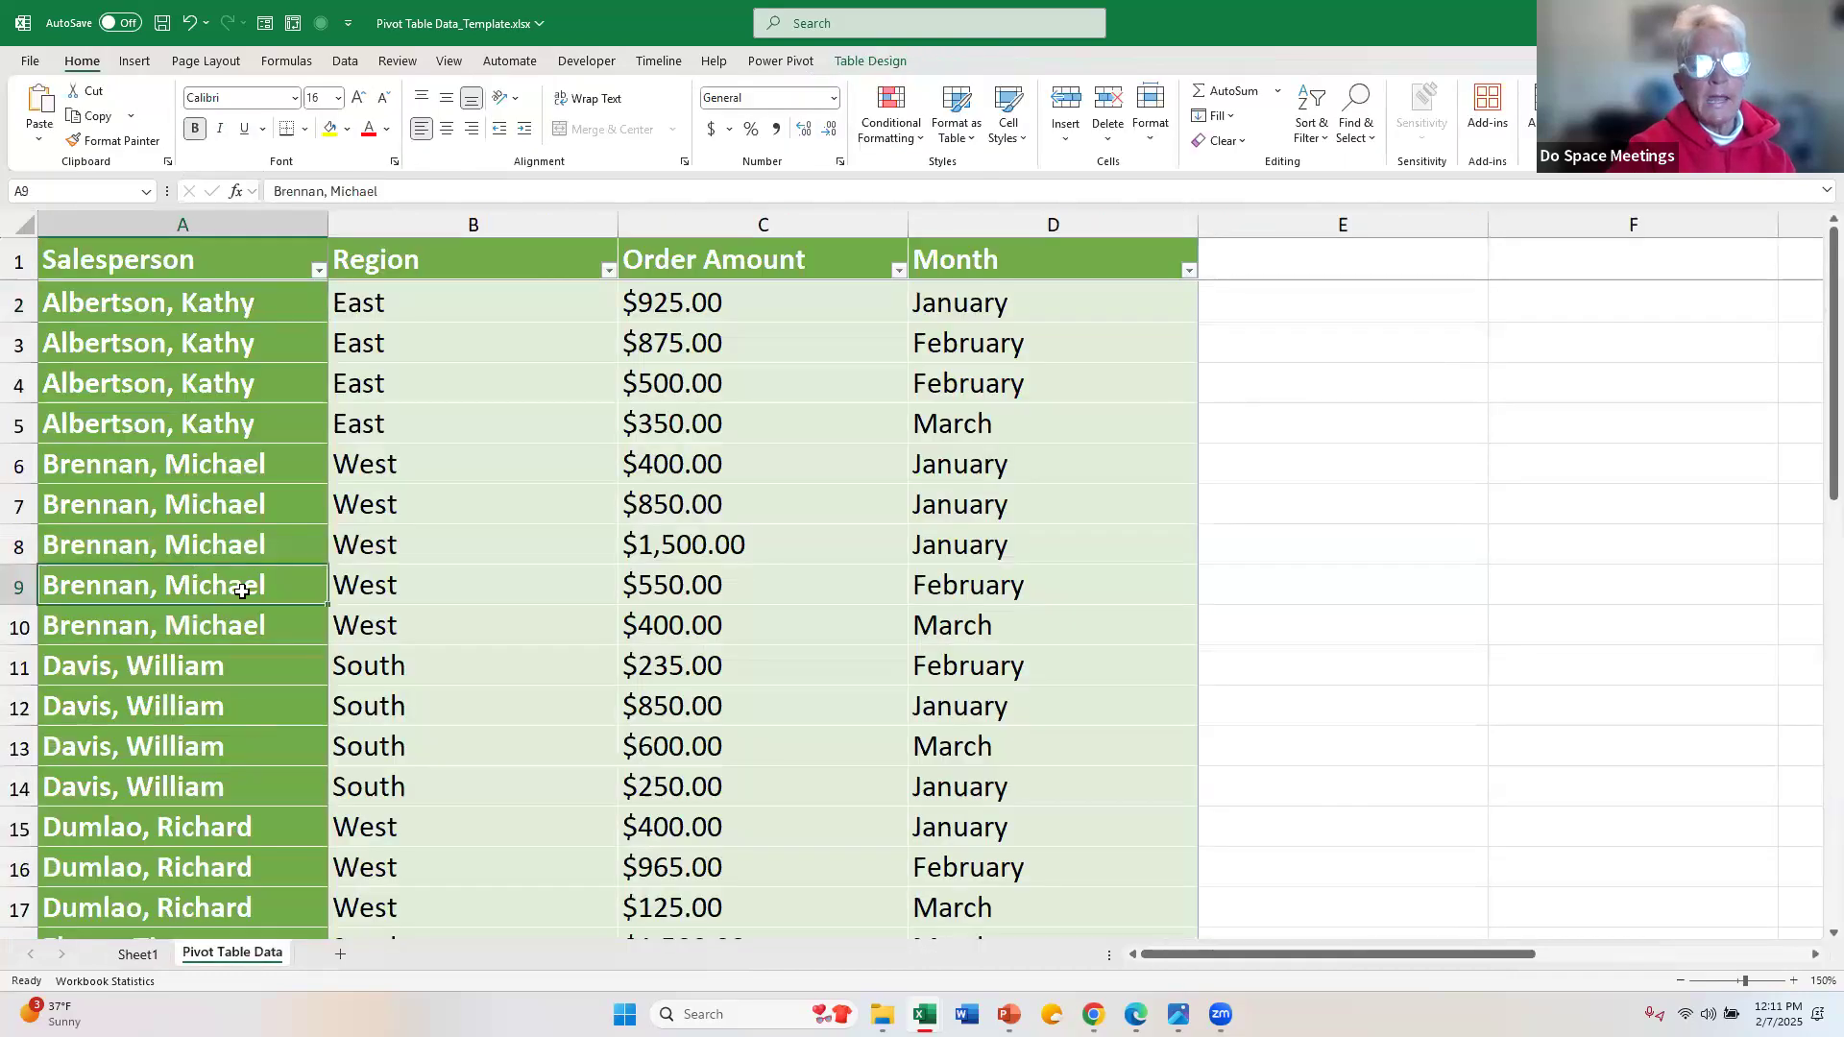
pyautogui.click(857, 64)
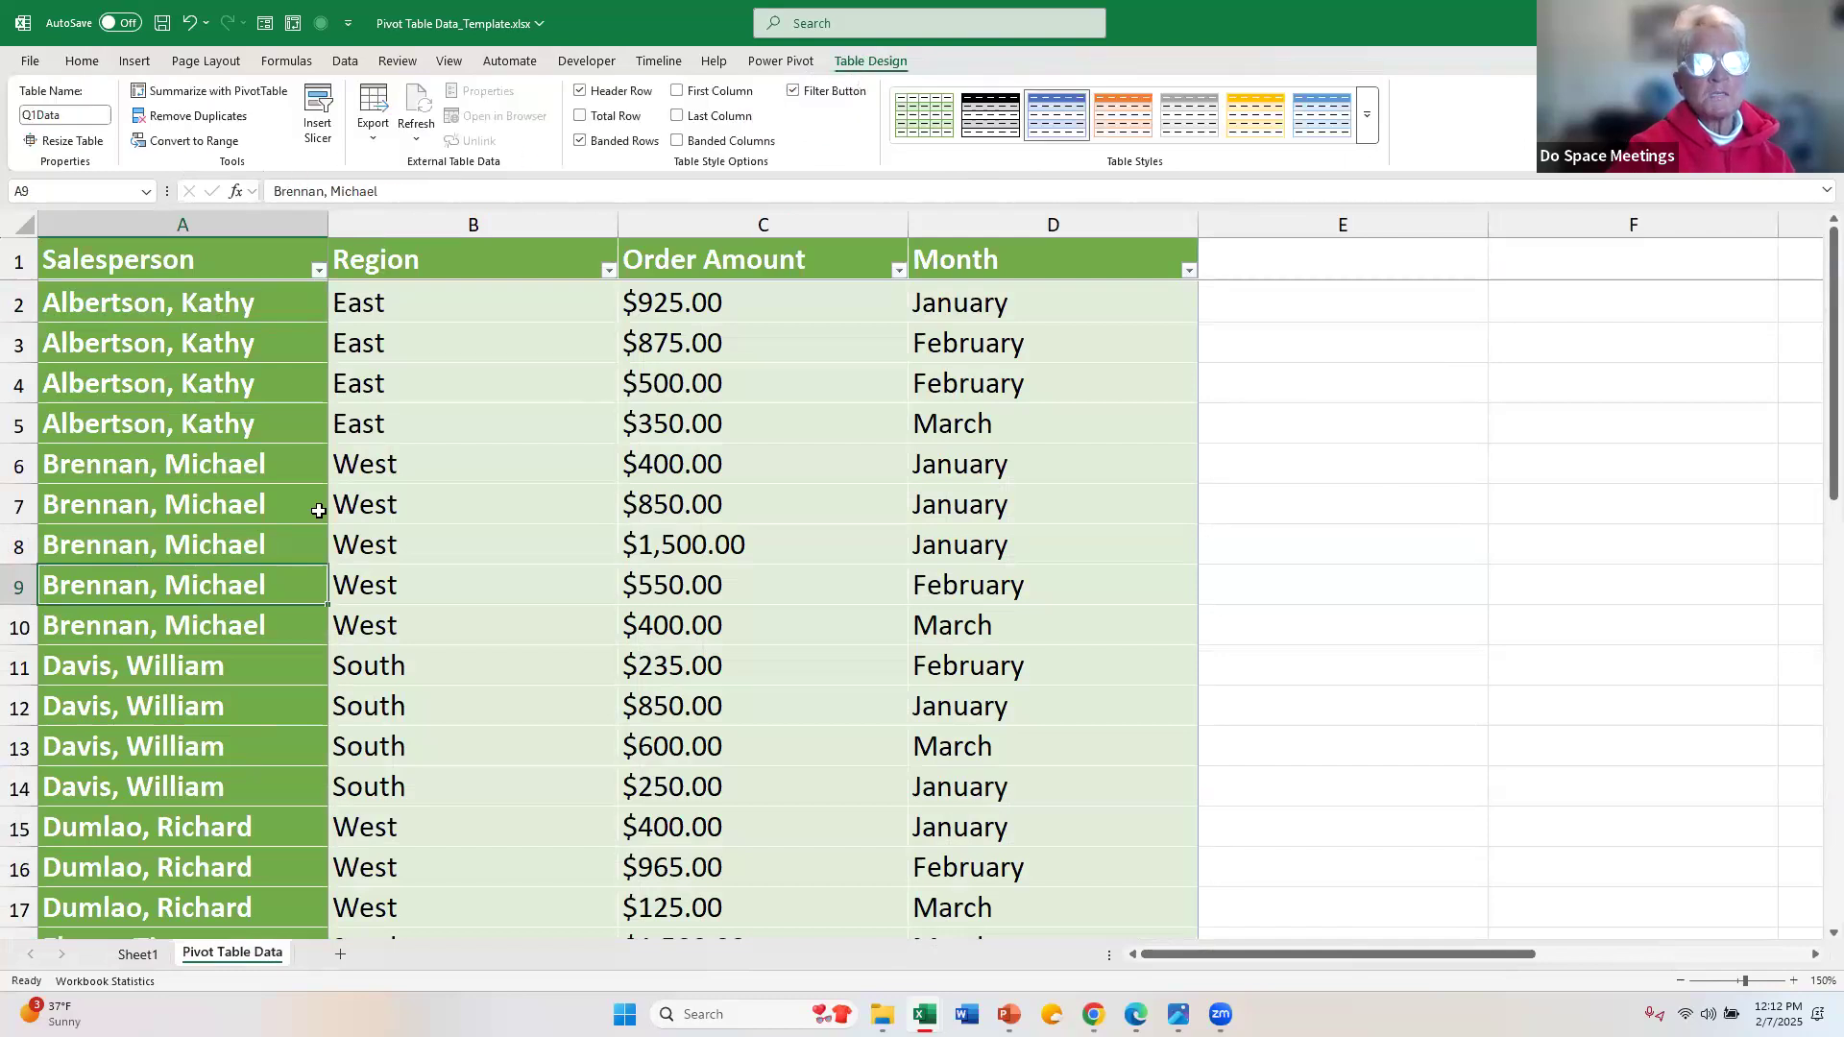
pyautogui.click(138, 954)
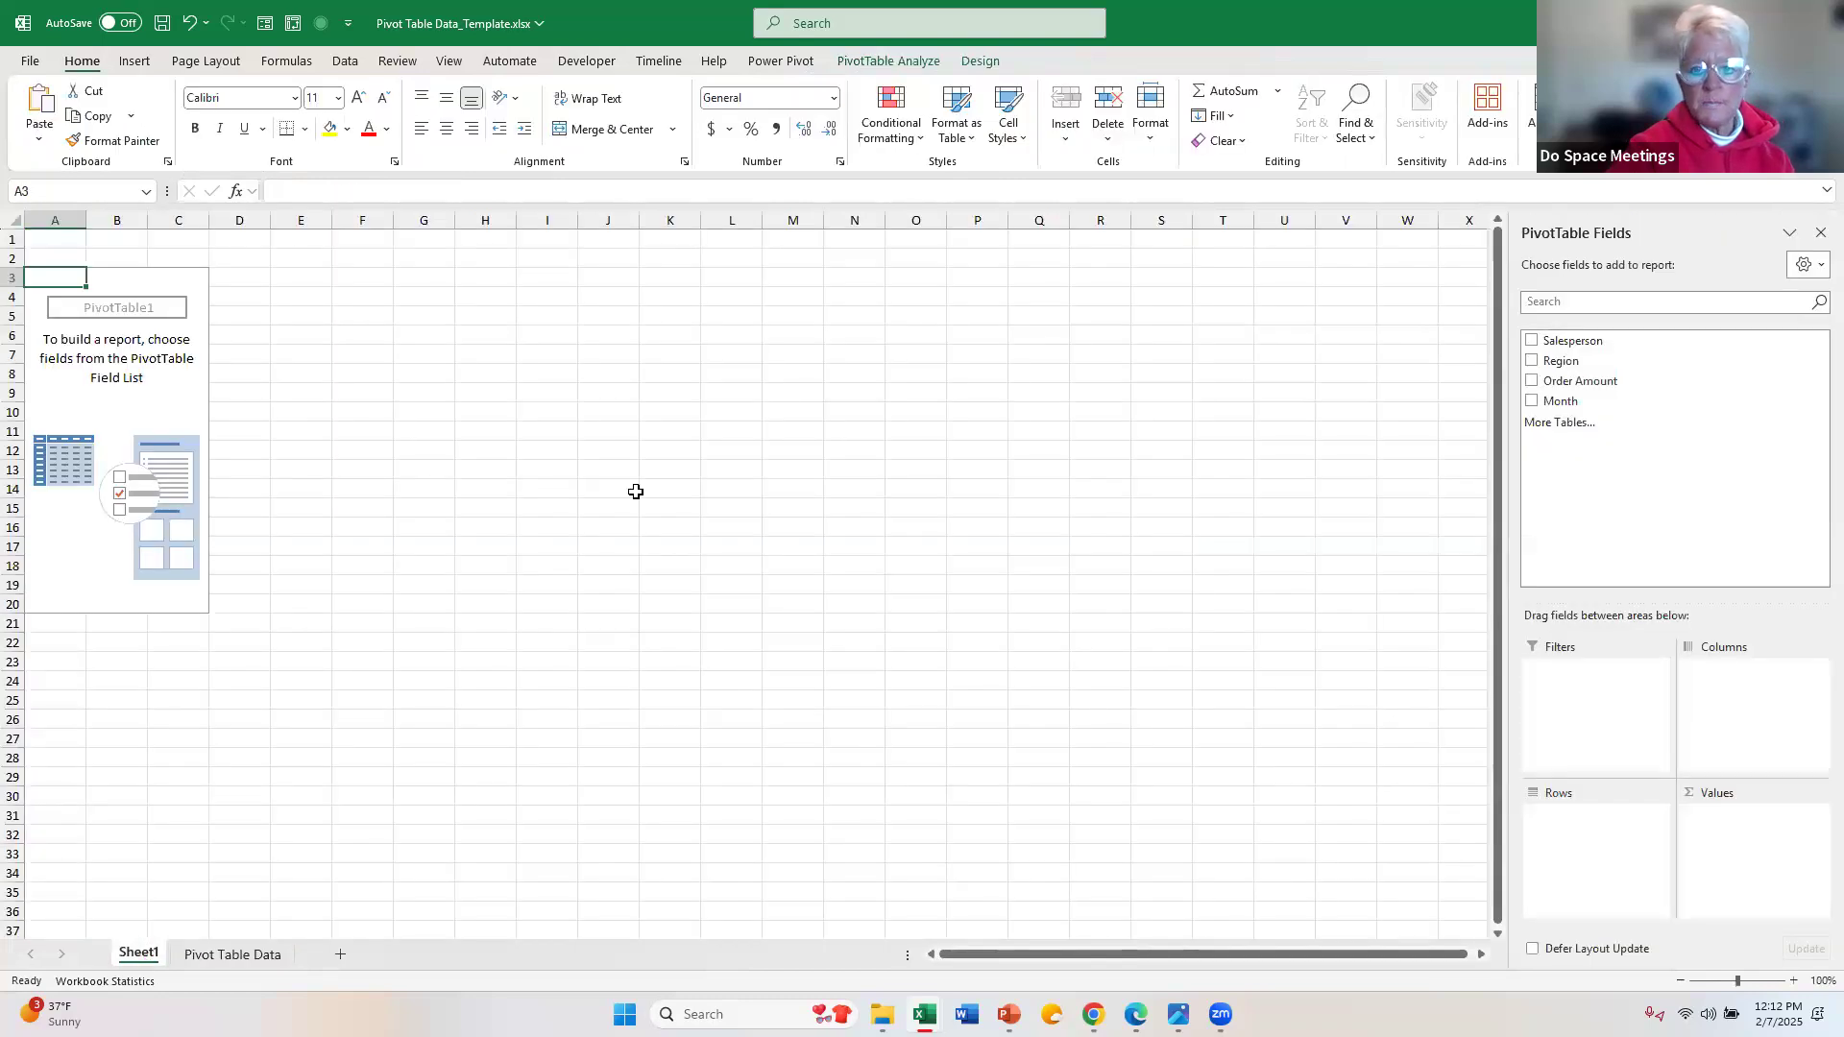
pyautogui.click(982, 64)
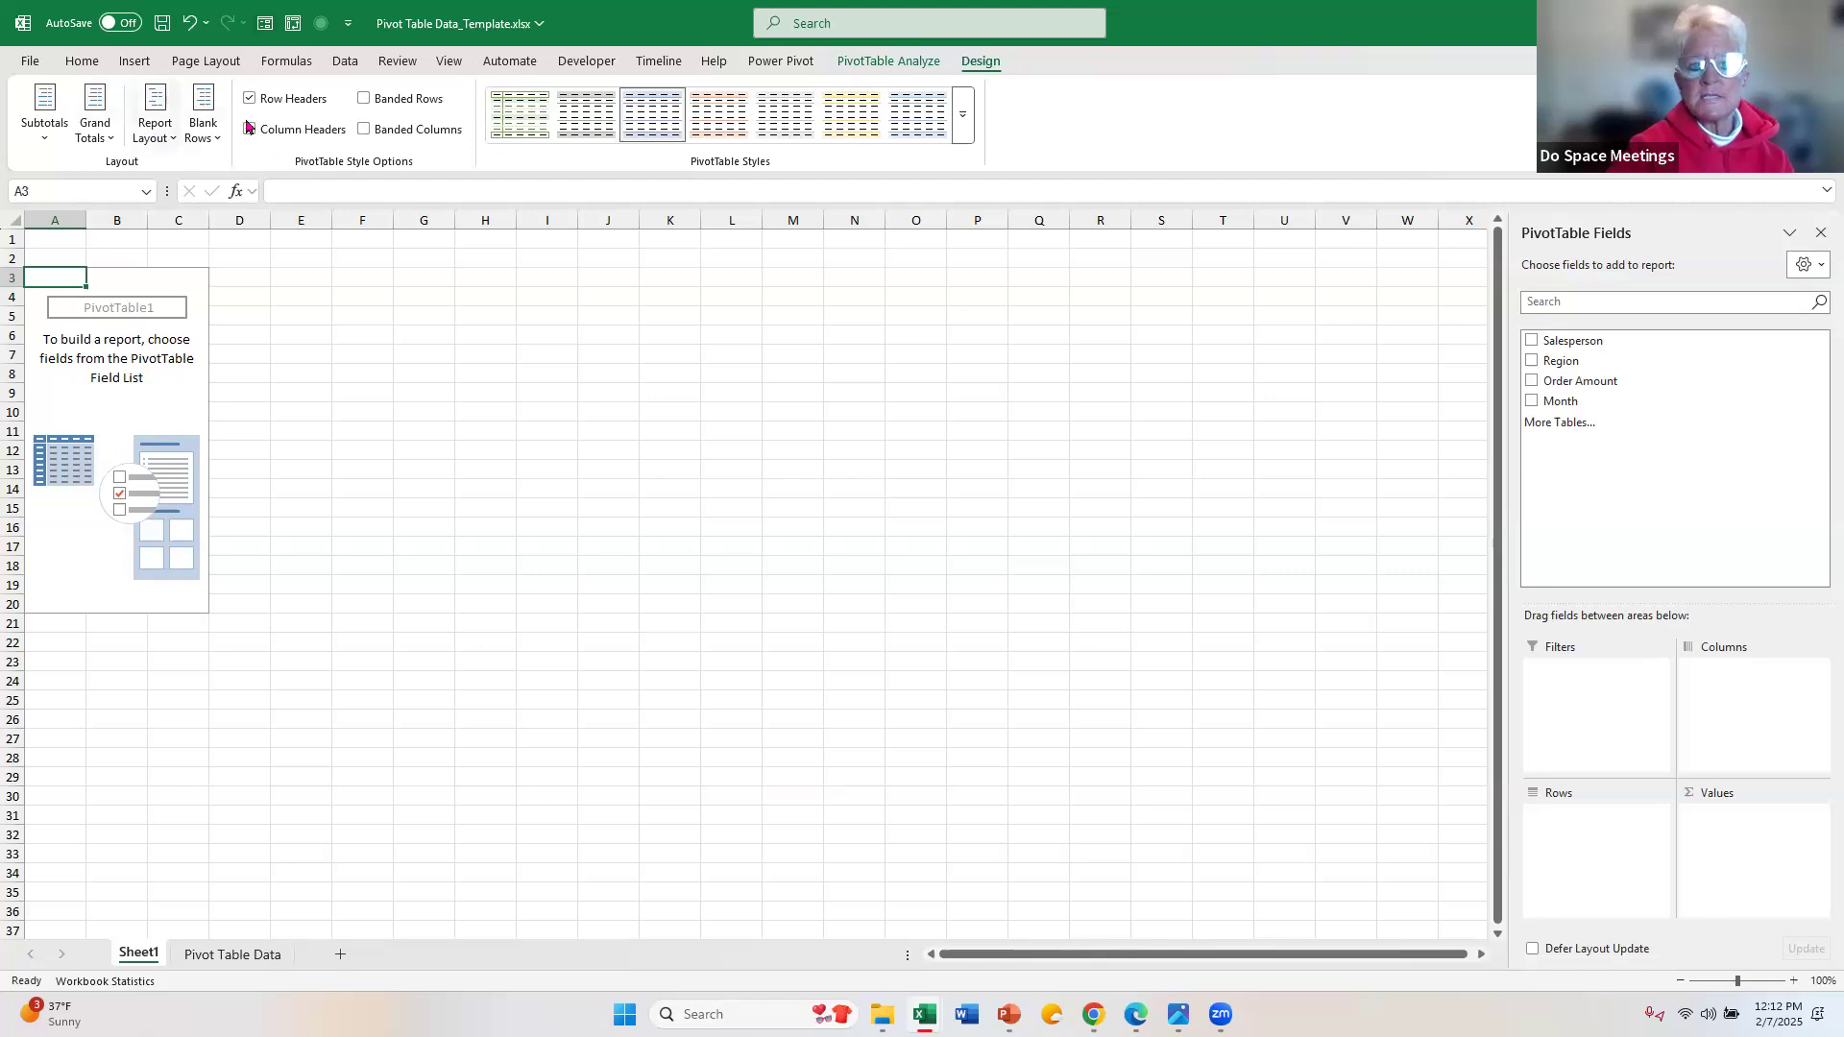
pyautogui.click(882, 63)
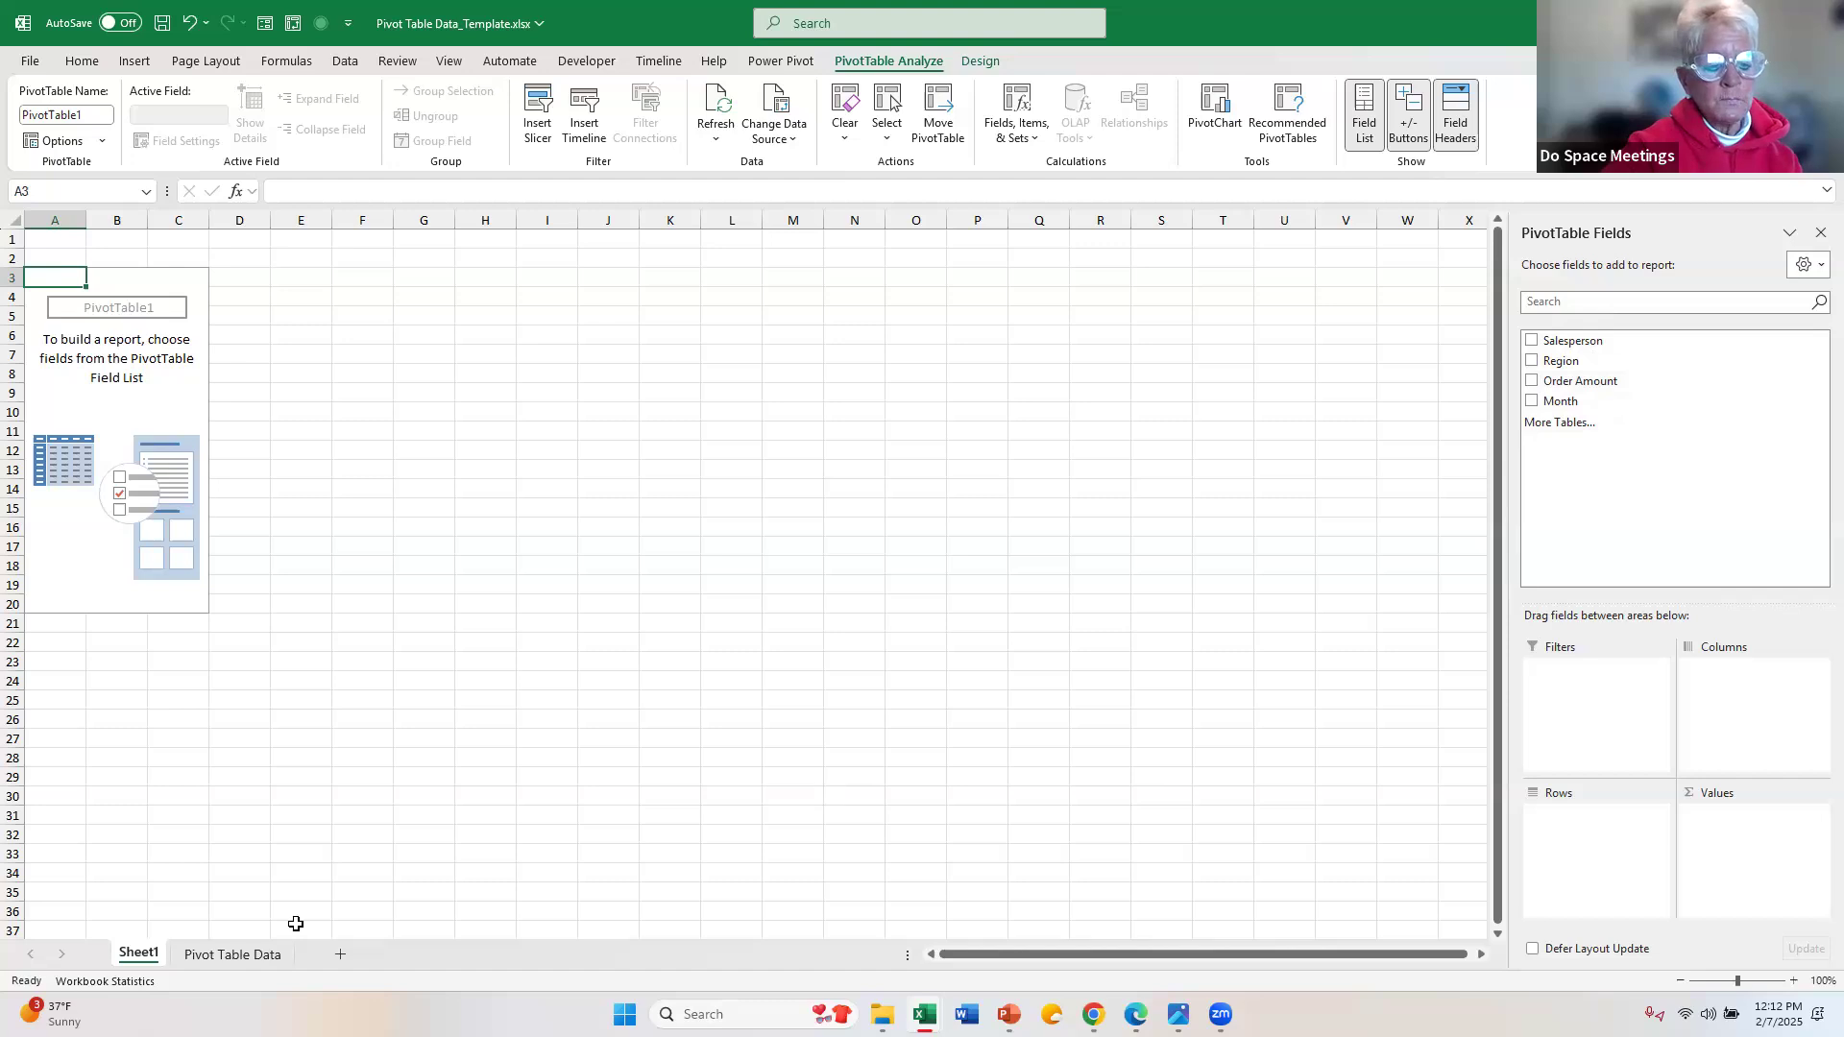
pyautogui.click(269, 954)
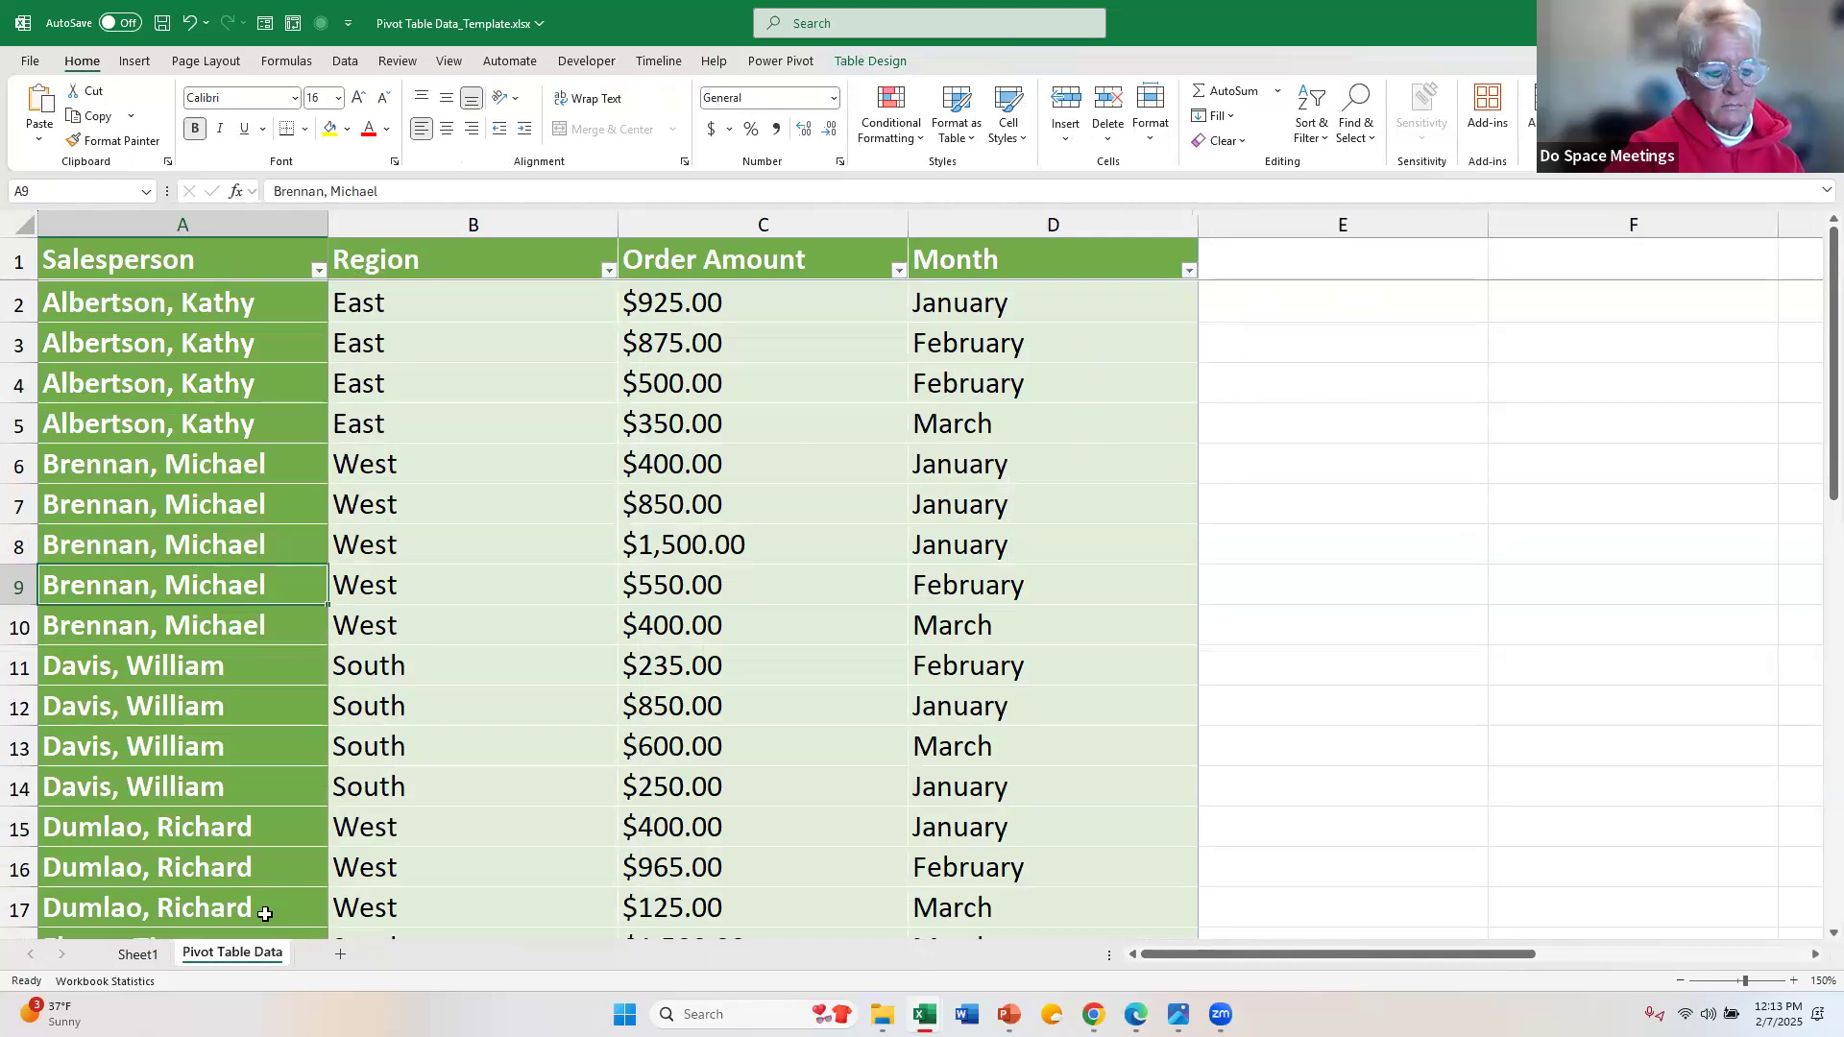
pyautogui.click(134, 955)
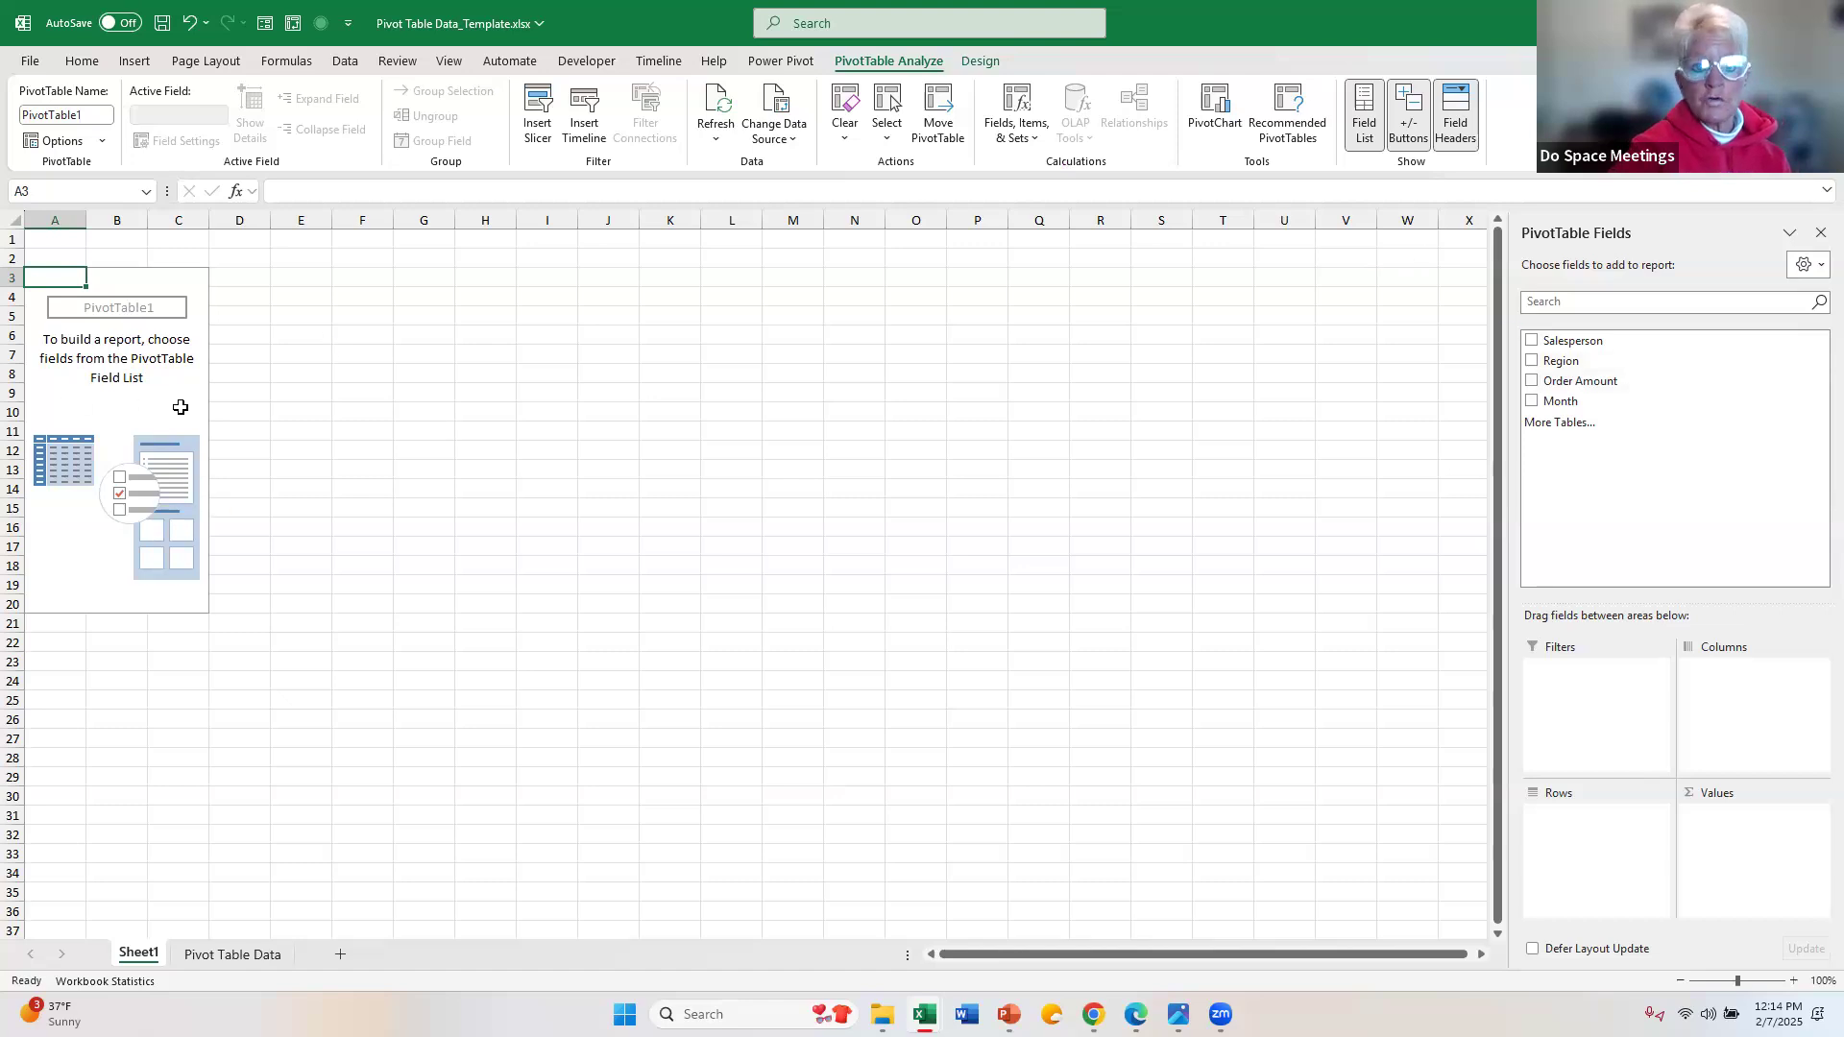
# Step: Add the Salesperson field to the PivotTable as row labels
pyautogui.click(1532, 344)
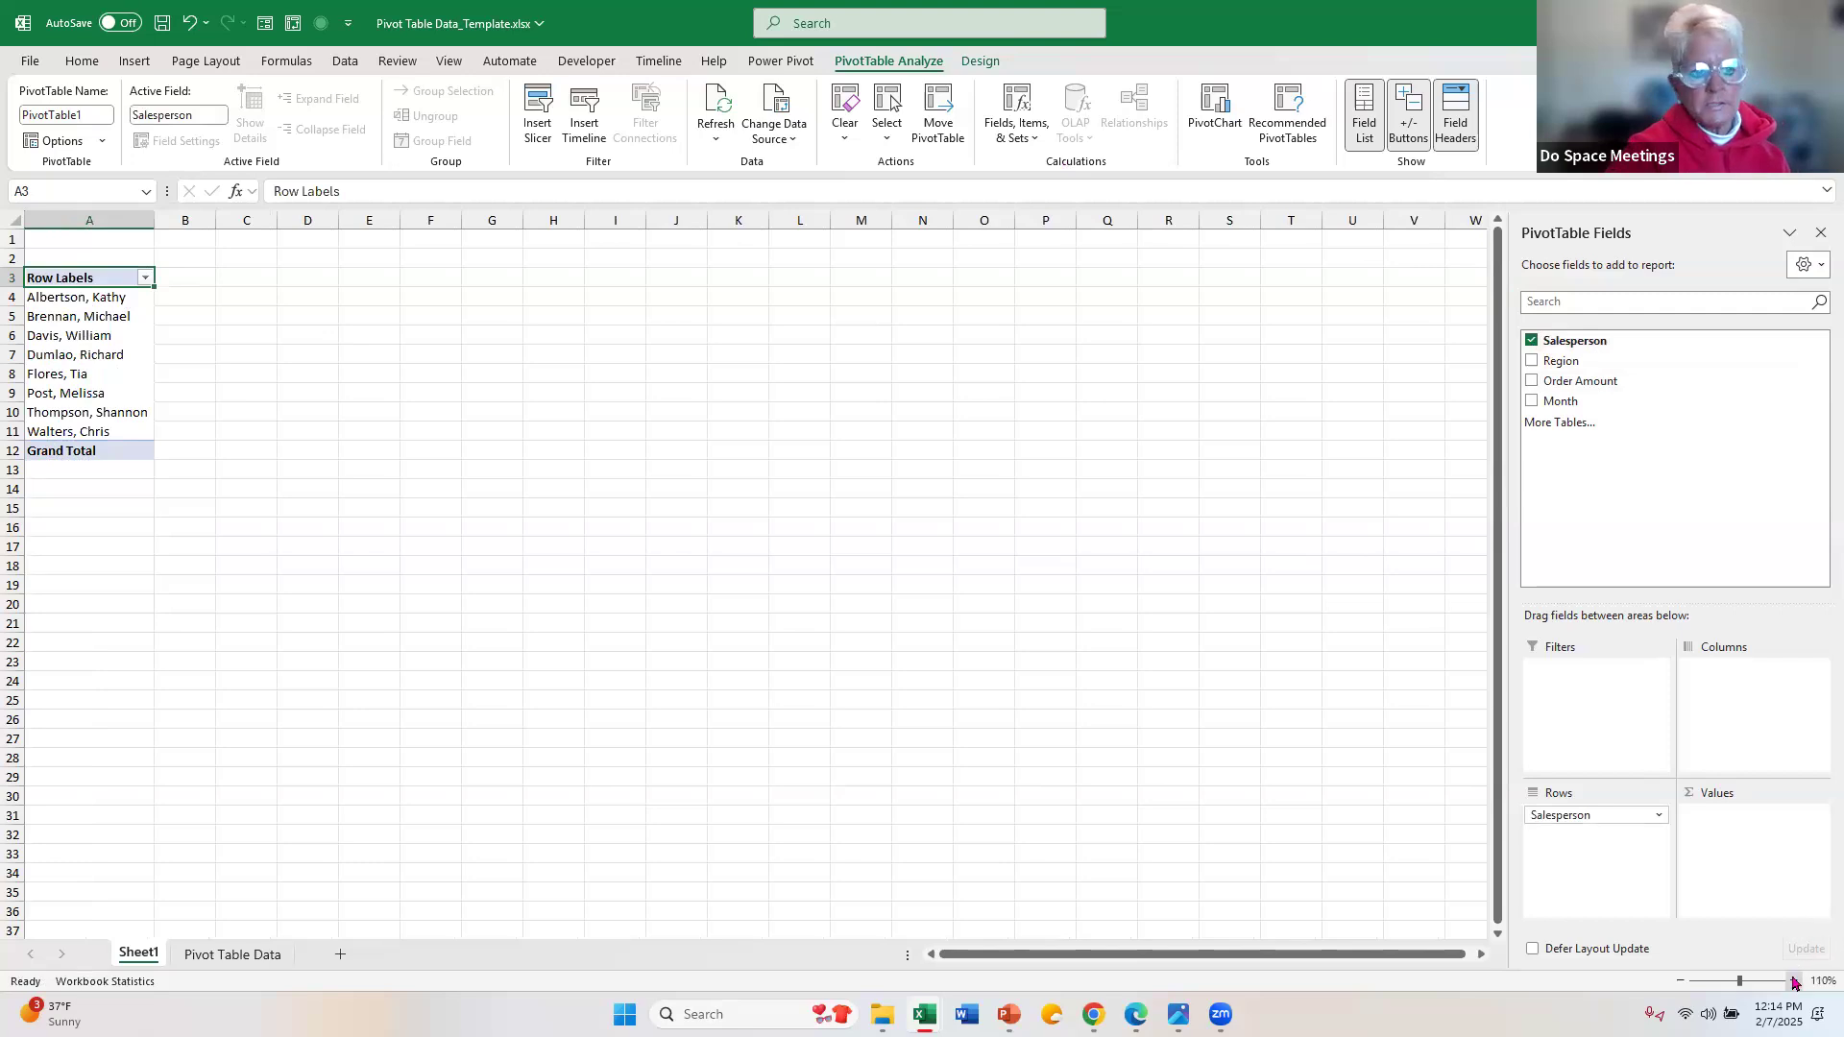
pyautogui.click(1794, 982)
pyautogui.click(1794, 982)
pyautogui.click(1795, 981)
pyautogui.click(1795, 982)
pyautogui.click(1795, 982)
pyautogui.click(1795, 982)
pyautogui.click(1795, 982)
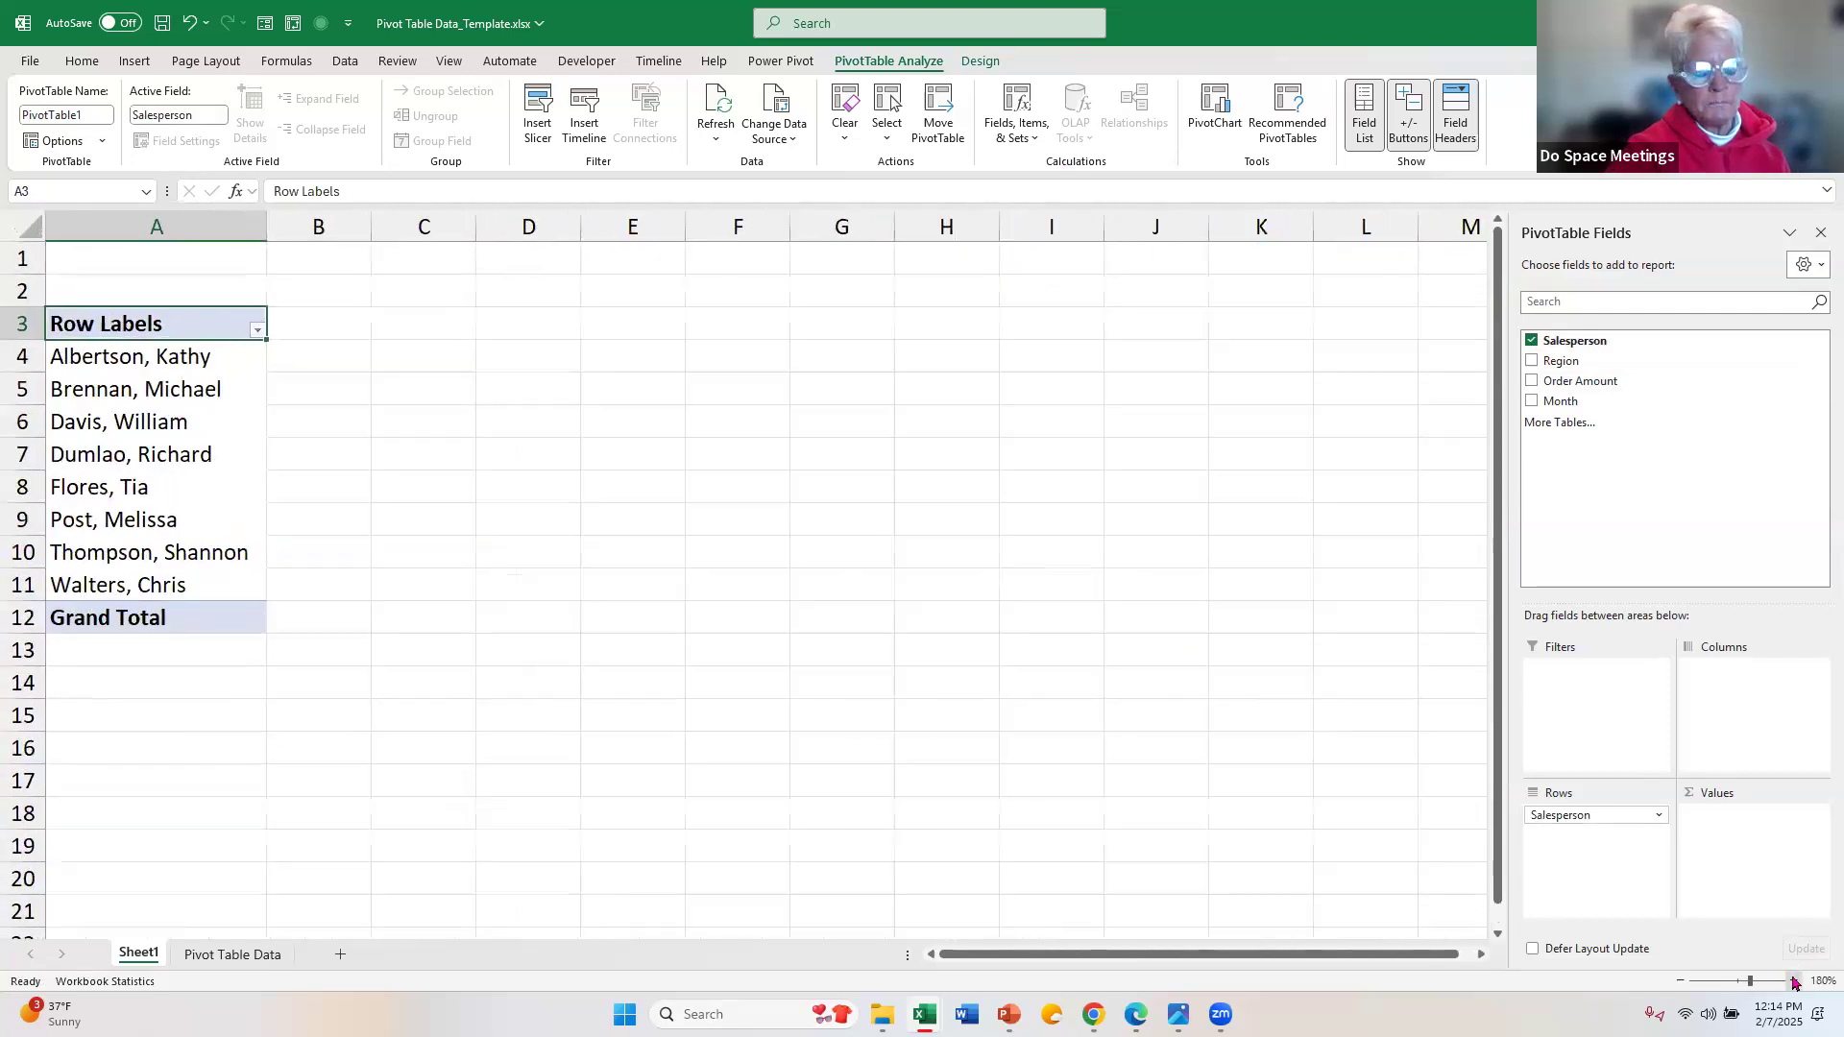
pyautogui.click(1795, 982)
pyautogui.click(1794, 982)
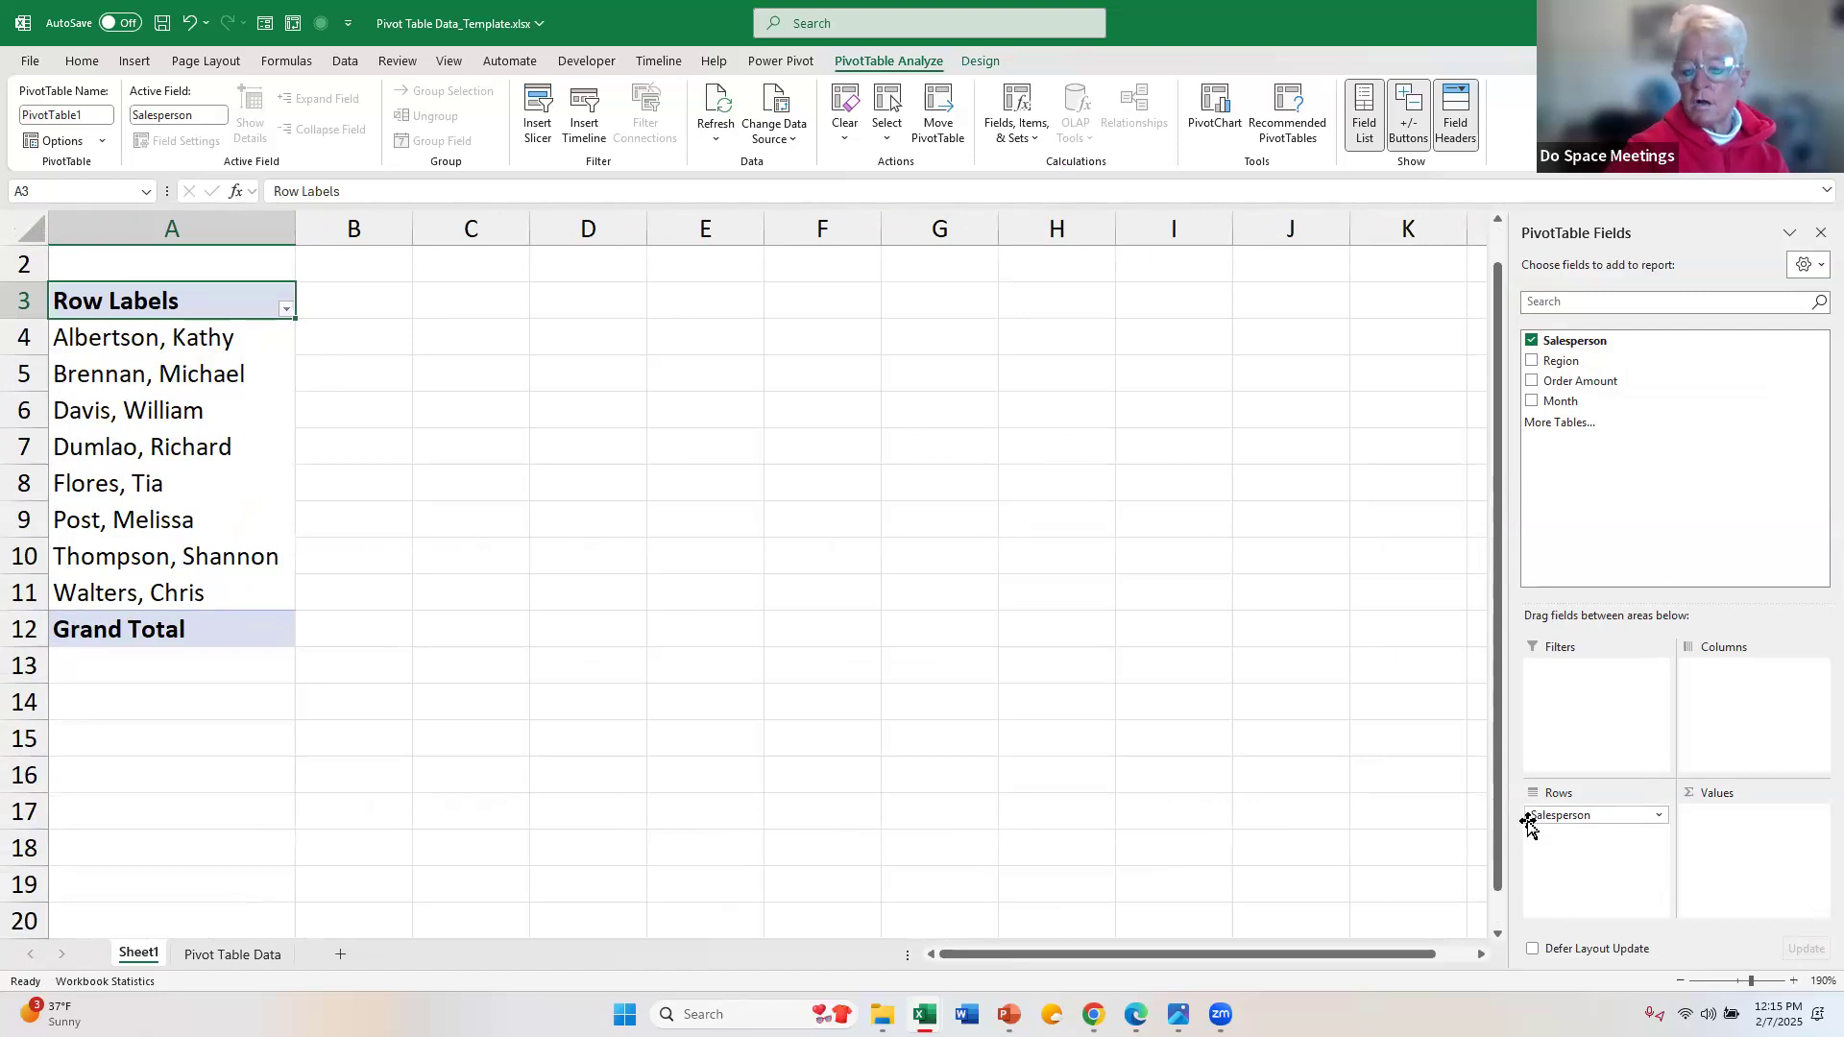
# Step: Try the Salesperson field in the PivotTable's Columns area and return it to Rows
pyautogui.moveTo(1557, 815); pyautogui.dragTo(1776, 719)
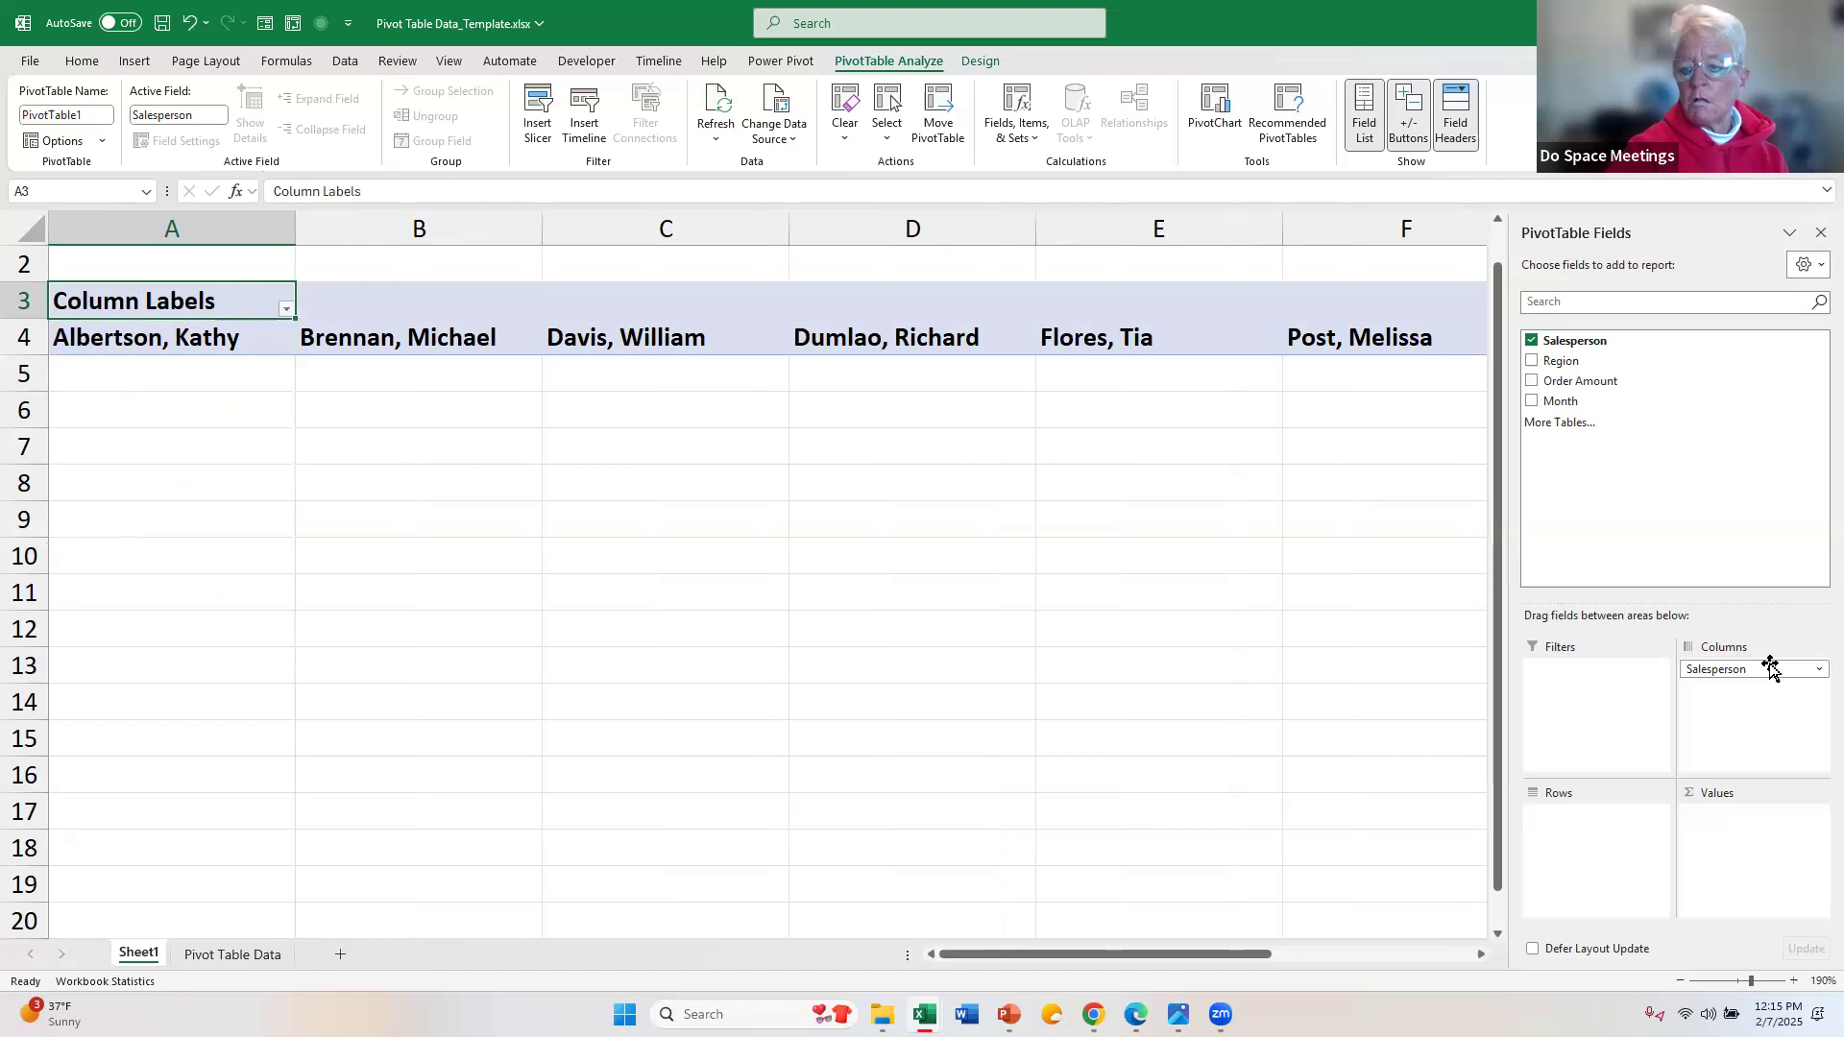
pyautogui.moveTo(1772, 670); pyautogui.dragTo(1599, 830)
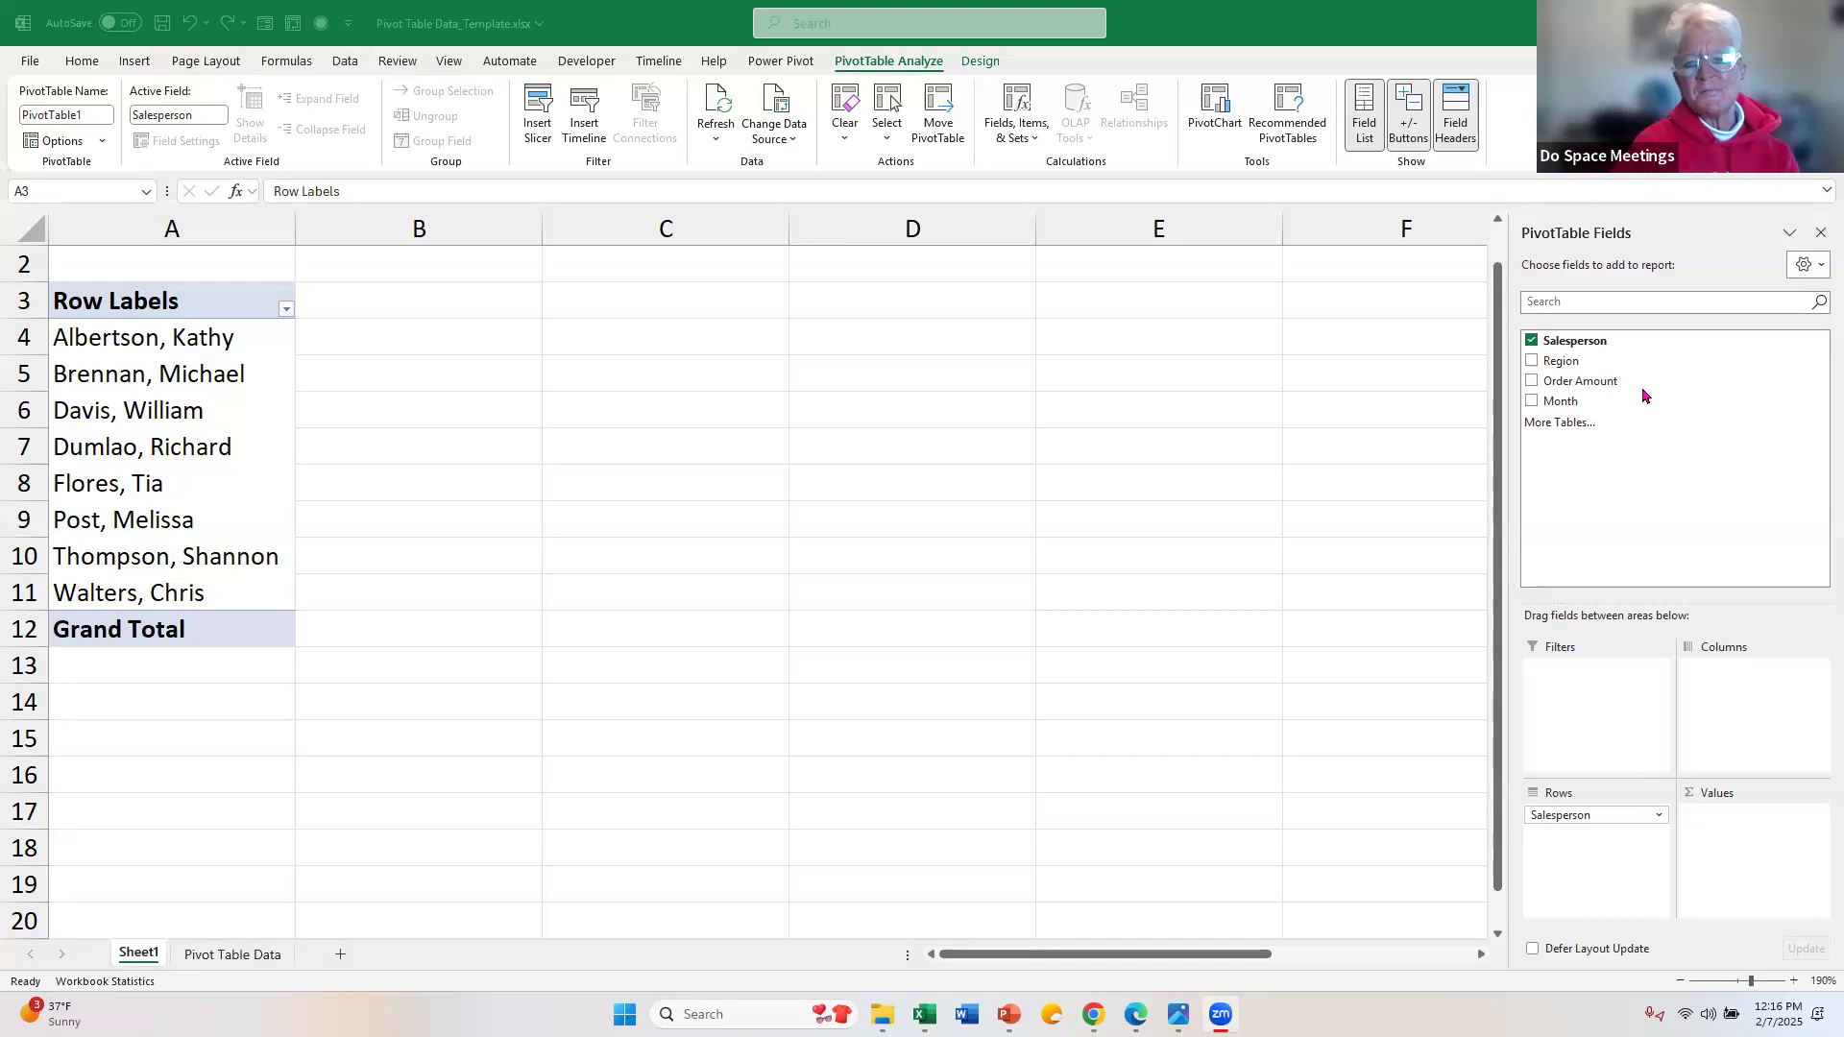
# Step: Insert a blank table row at row 6 of the Pivot Table Data sheet and AutoSum the order amounts above it in C6
pyautogui.click(265, 954)
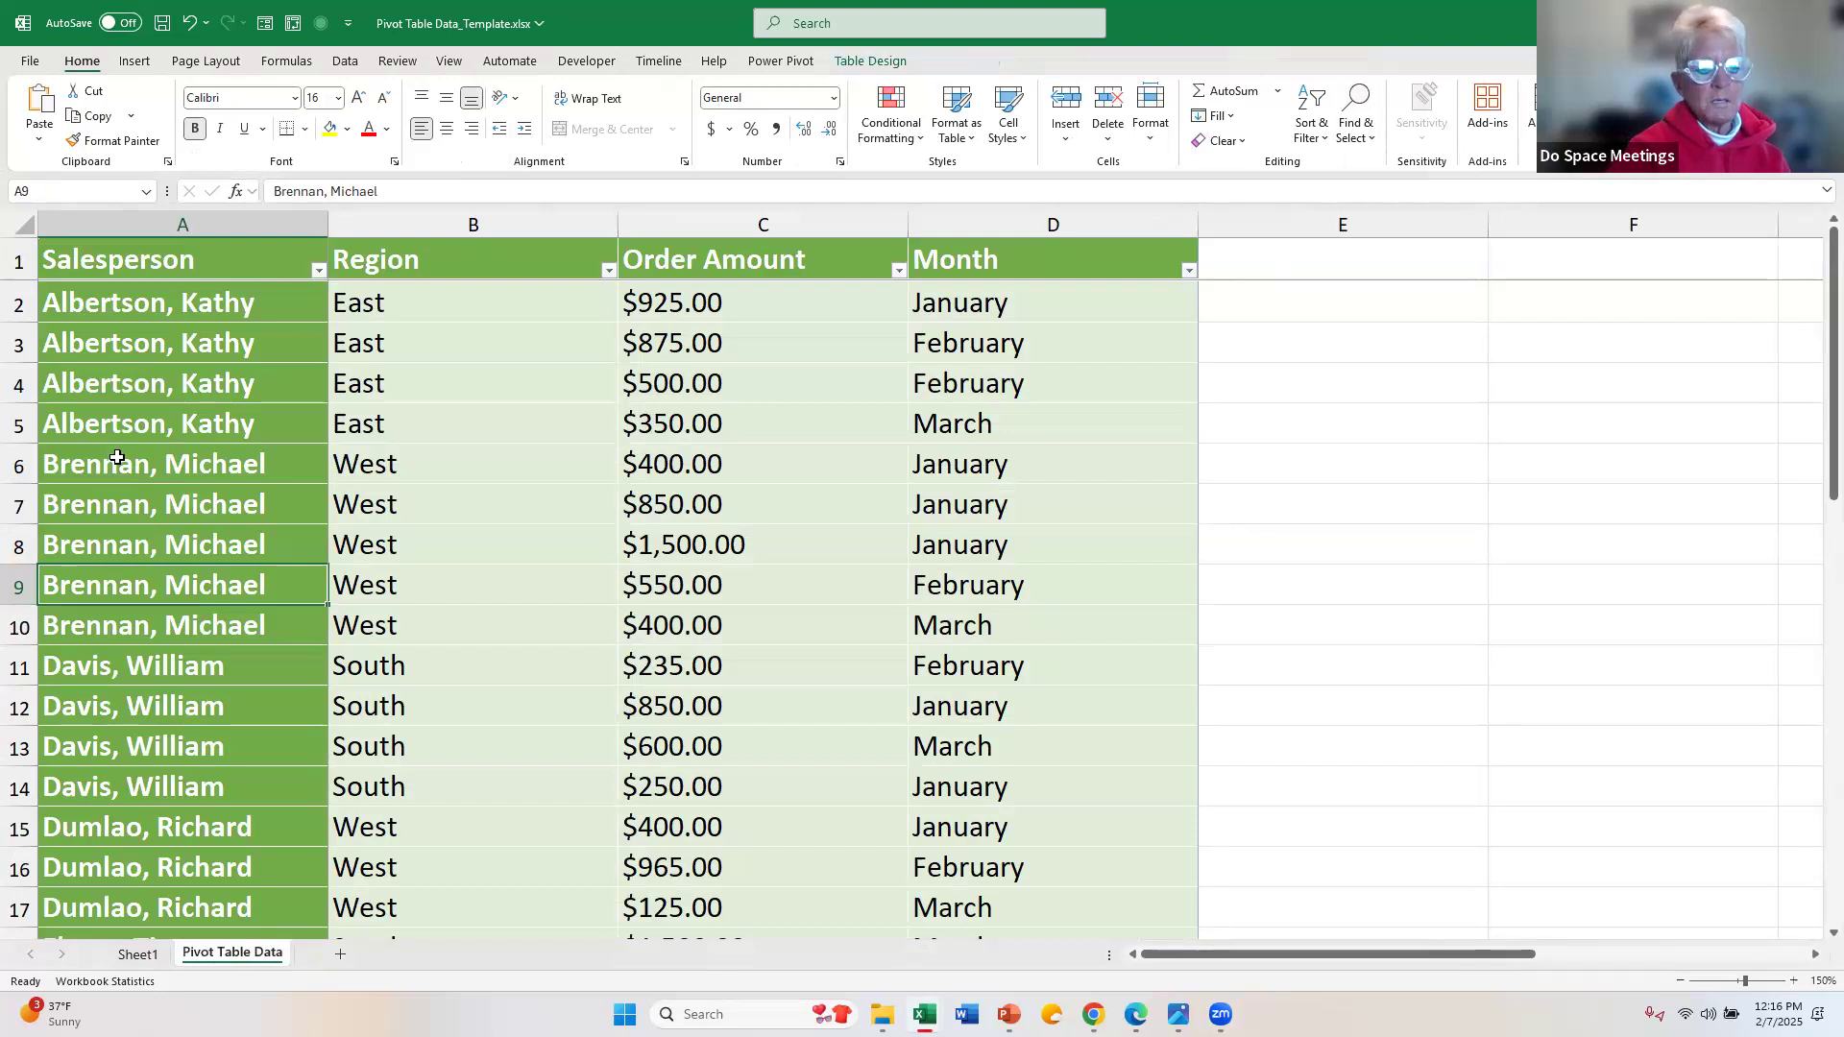
pyautogui.click(45, 469)
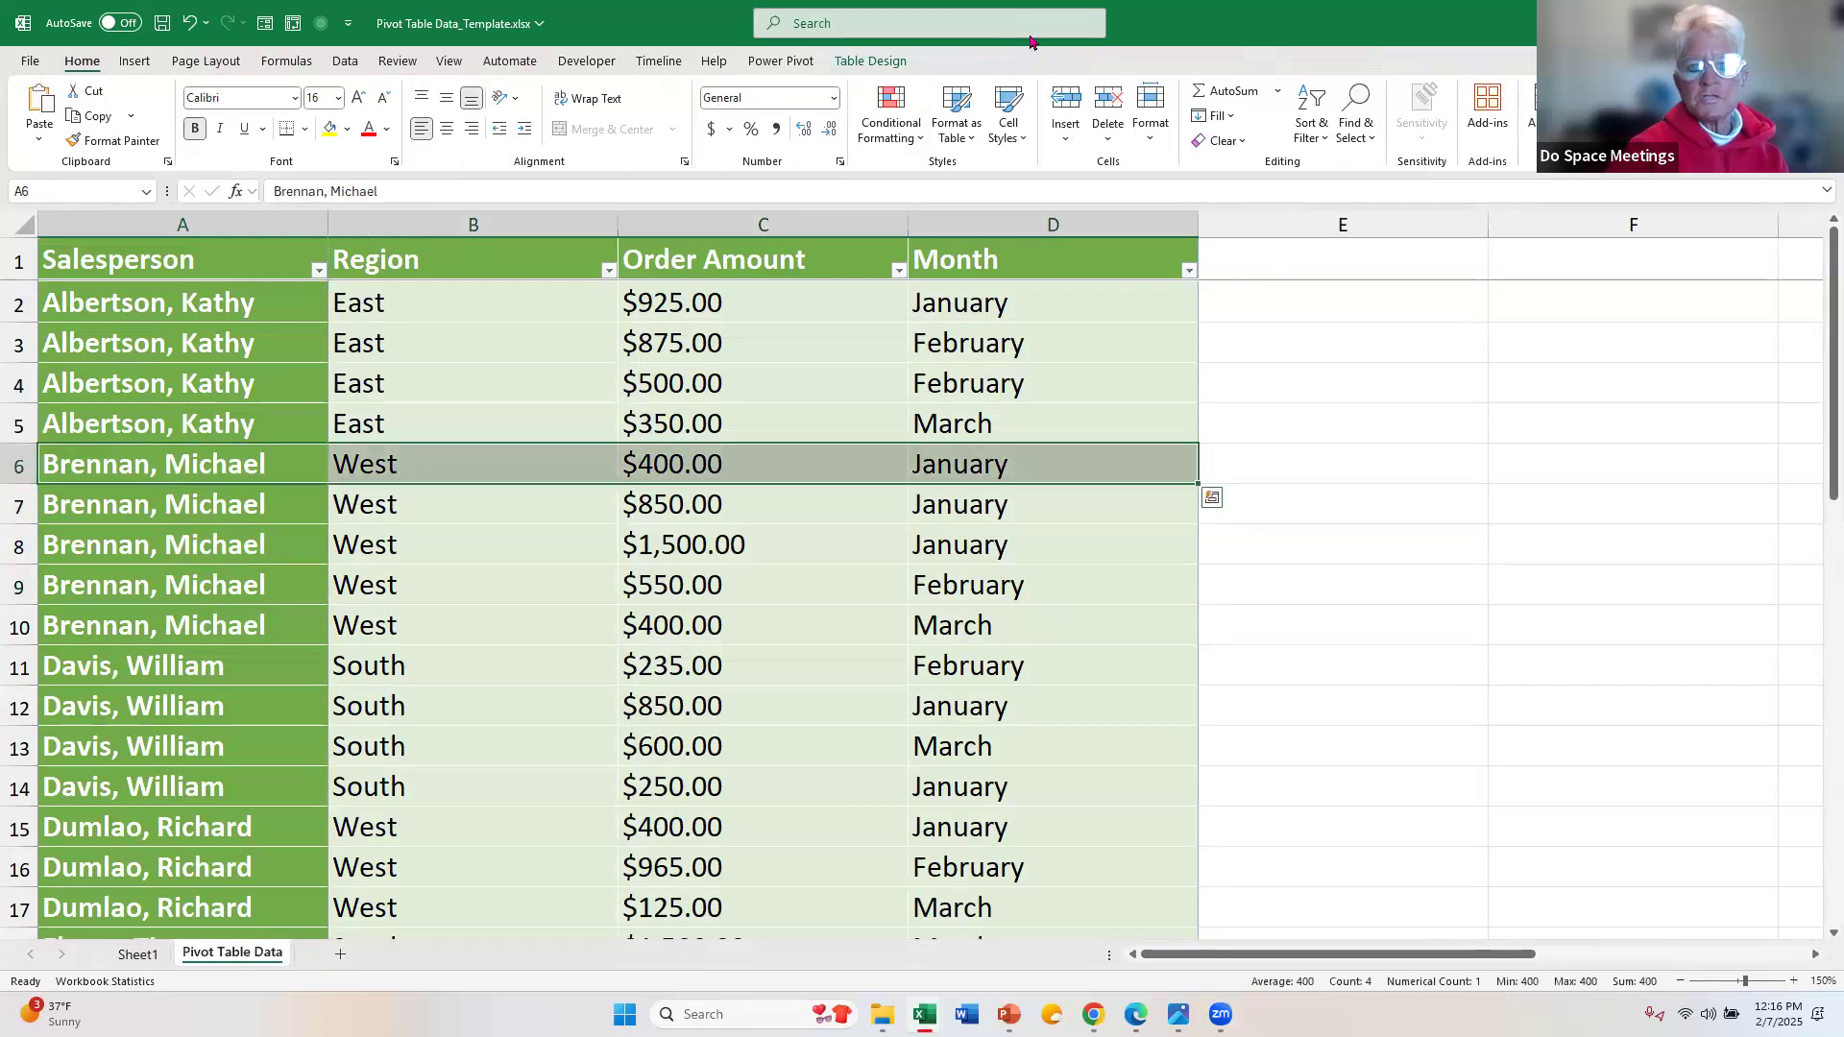
pyautogui.click(1065, 100)
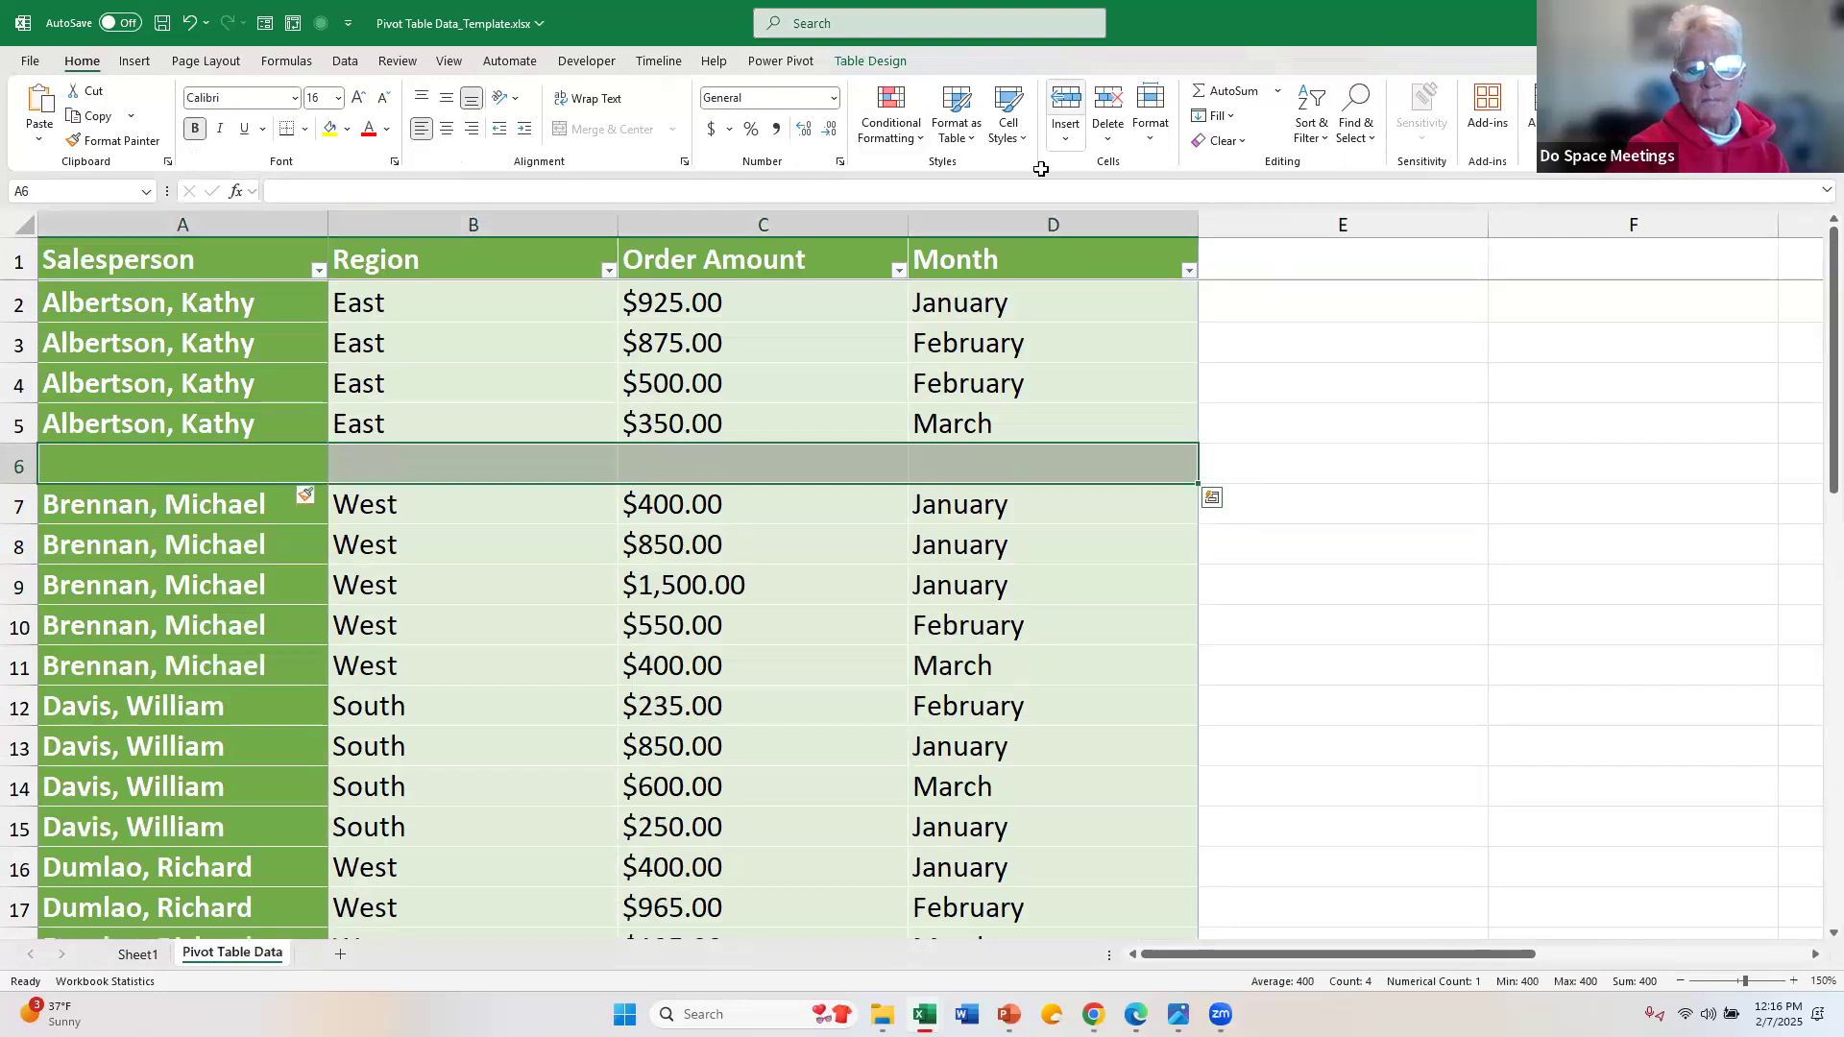
pyautogui.click(641, 468)
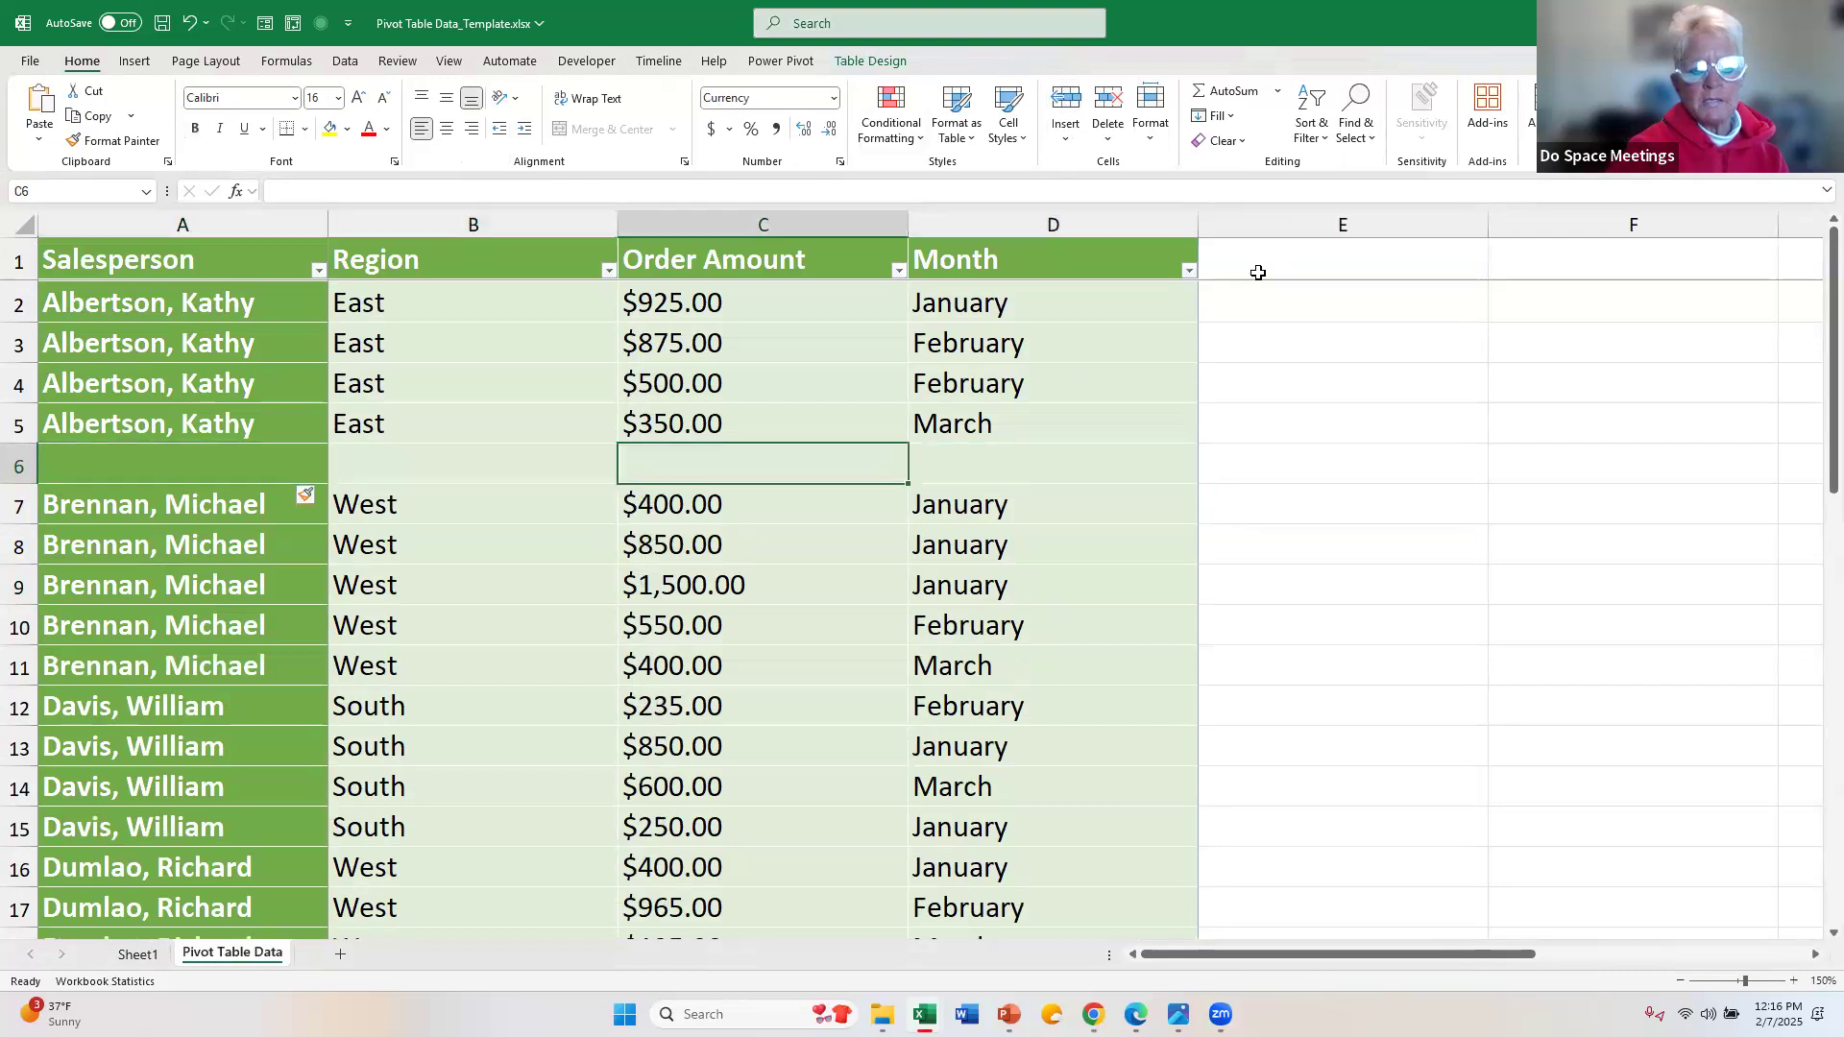
pyautogui.doubleClick(1225, 93)
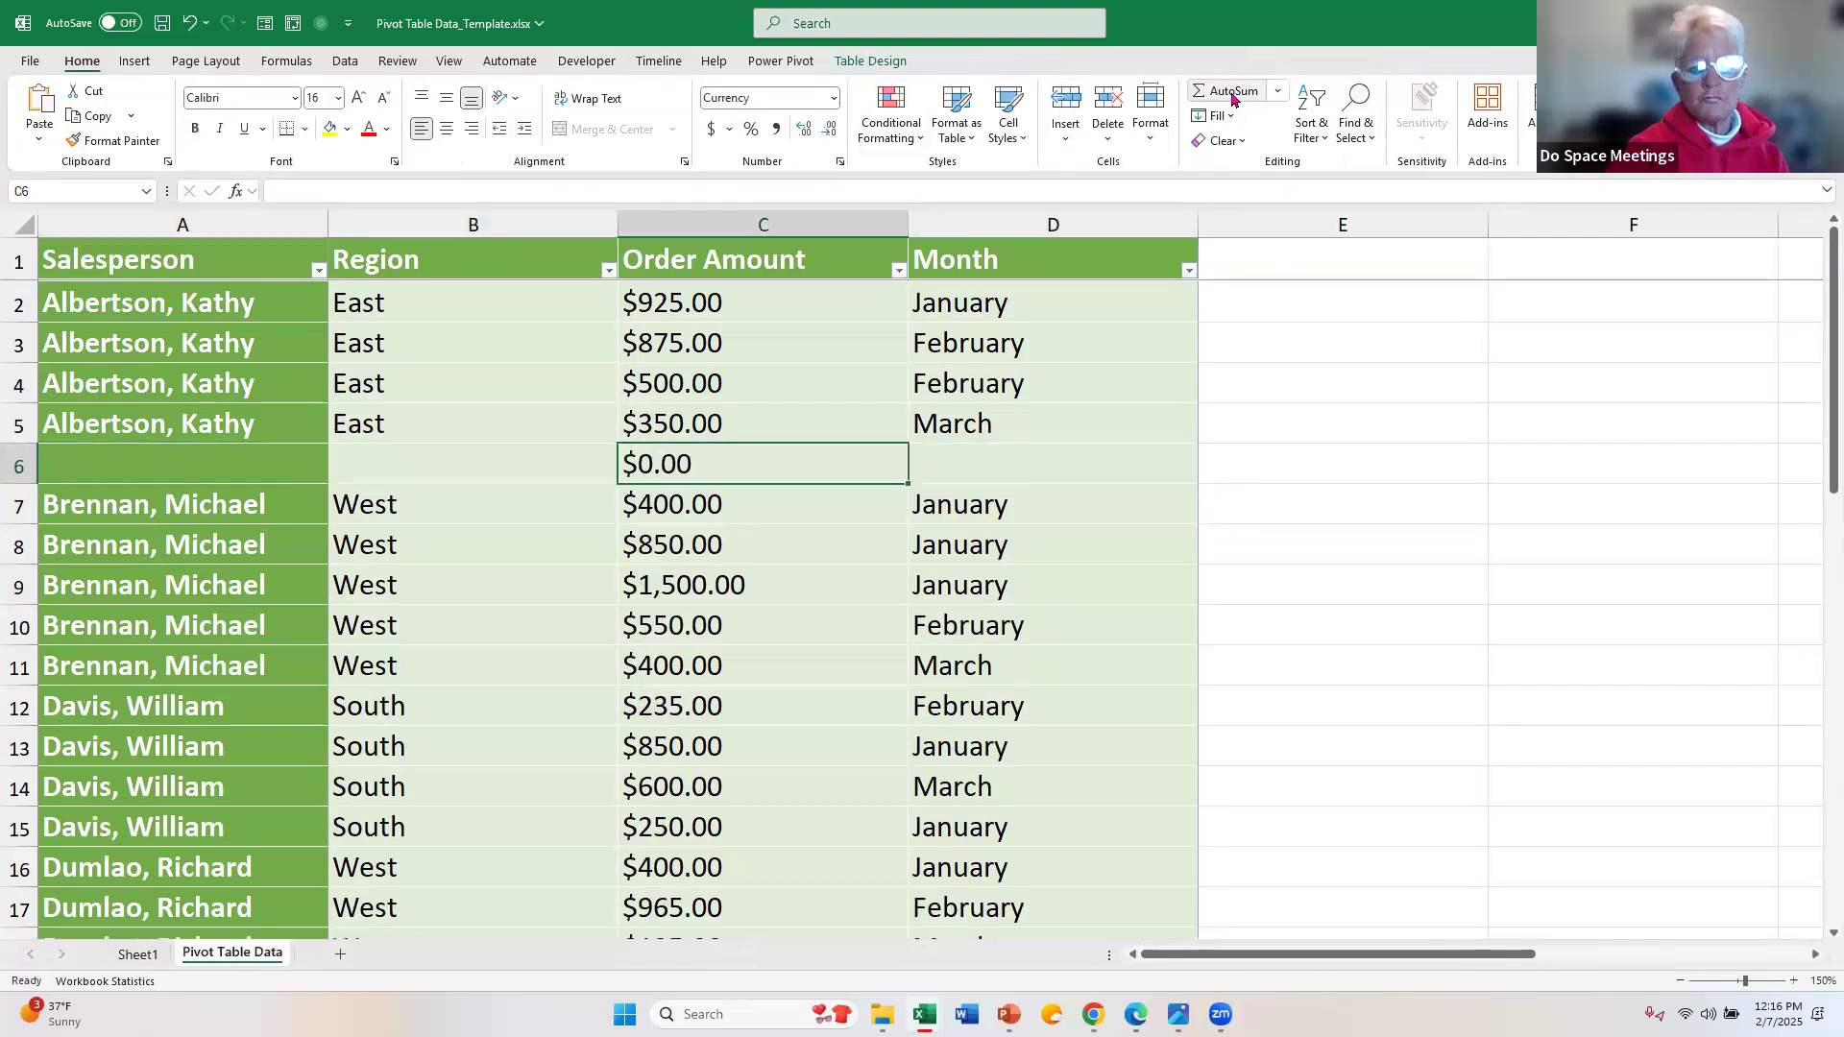
pyautogui.press('Return')
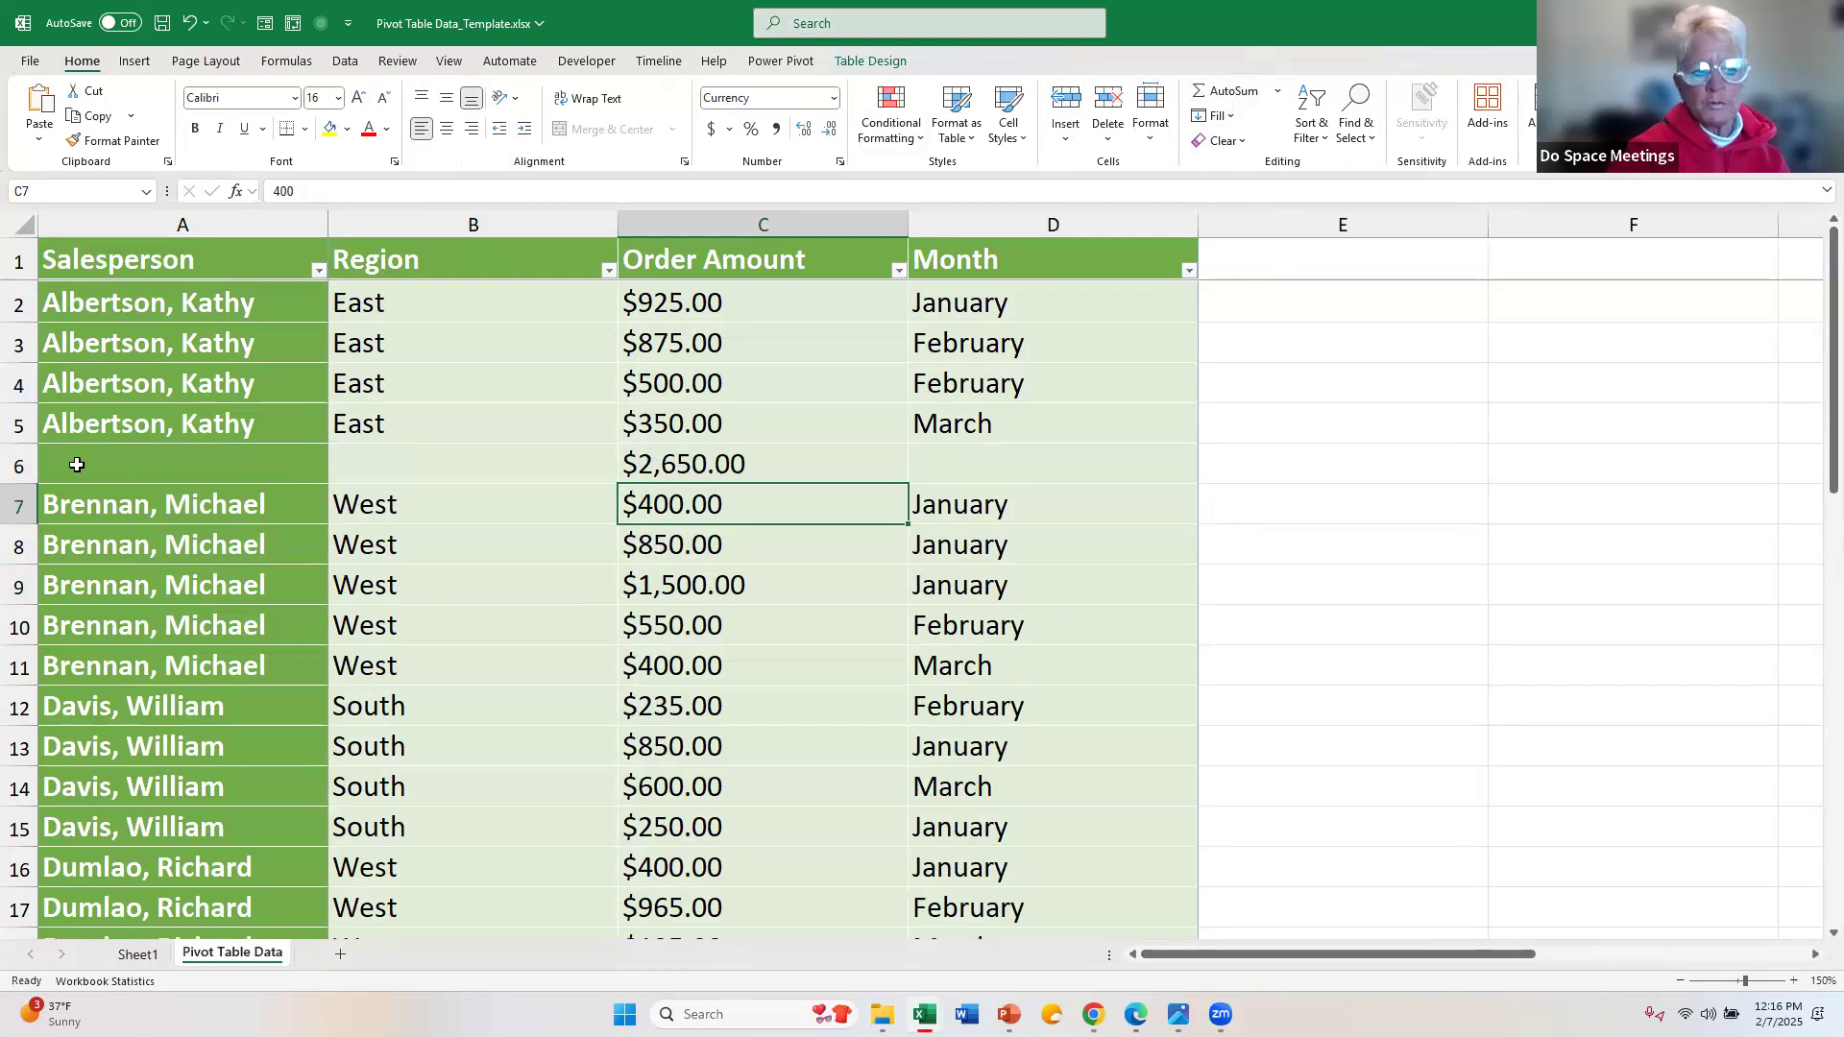
# Step: Delete the manually added subtotal row 6 from the Pivot Table Data sheet
pyautogui.click(21, 466)
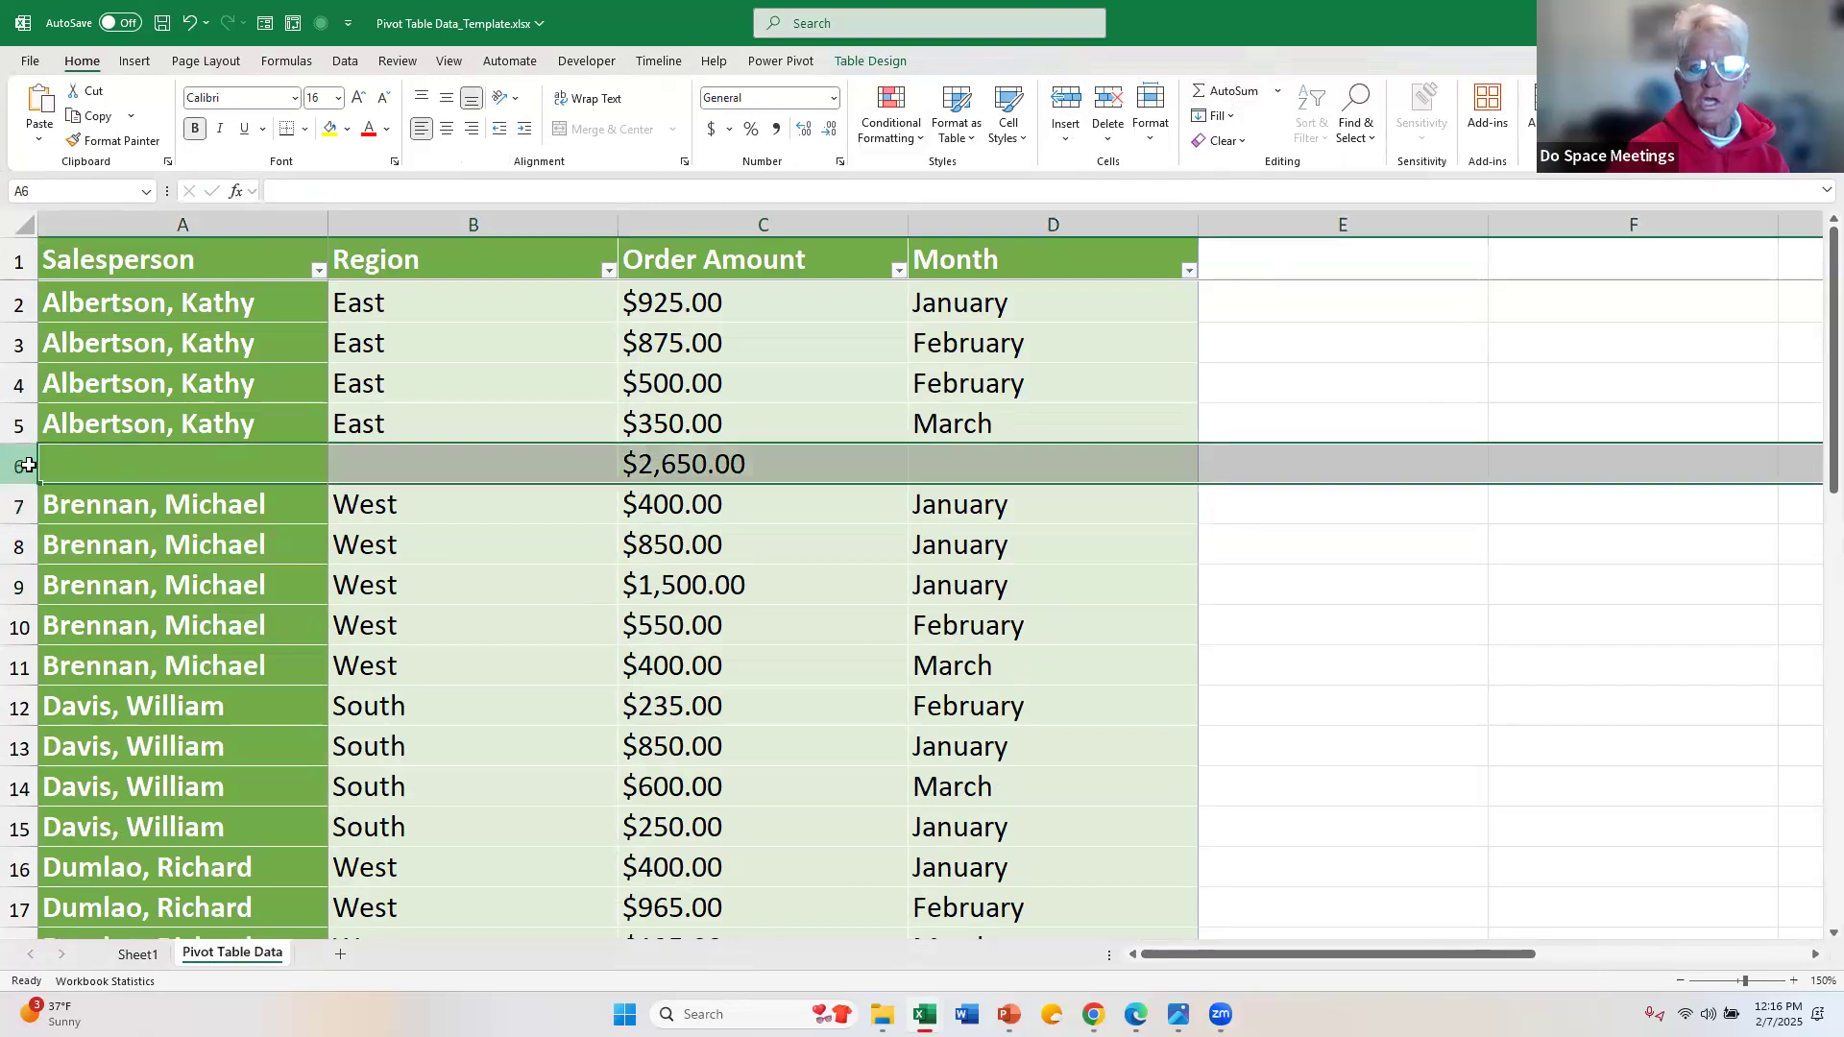
pyautogui.click(1110, 110)
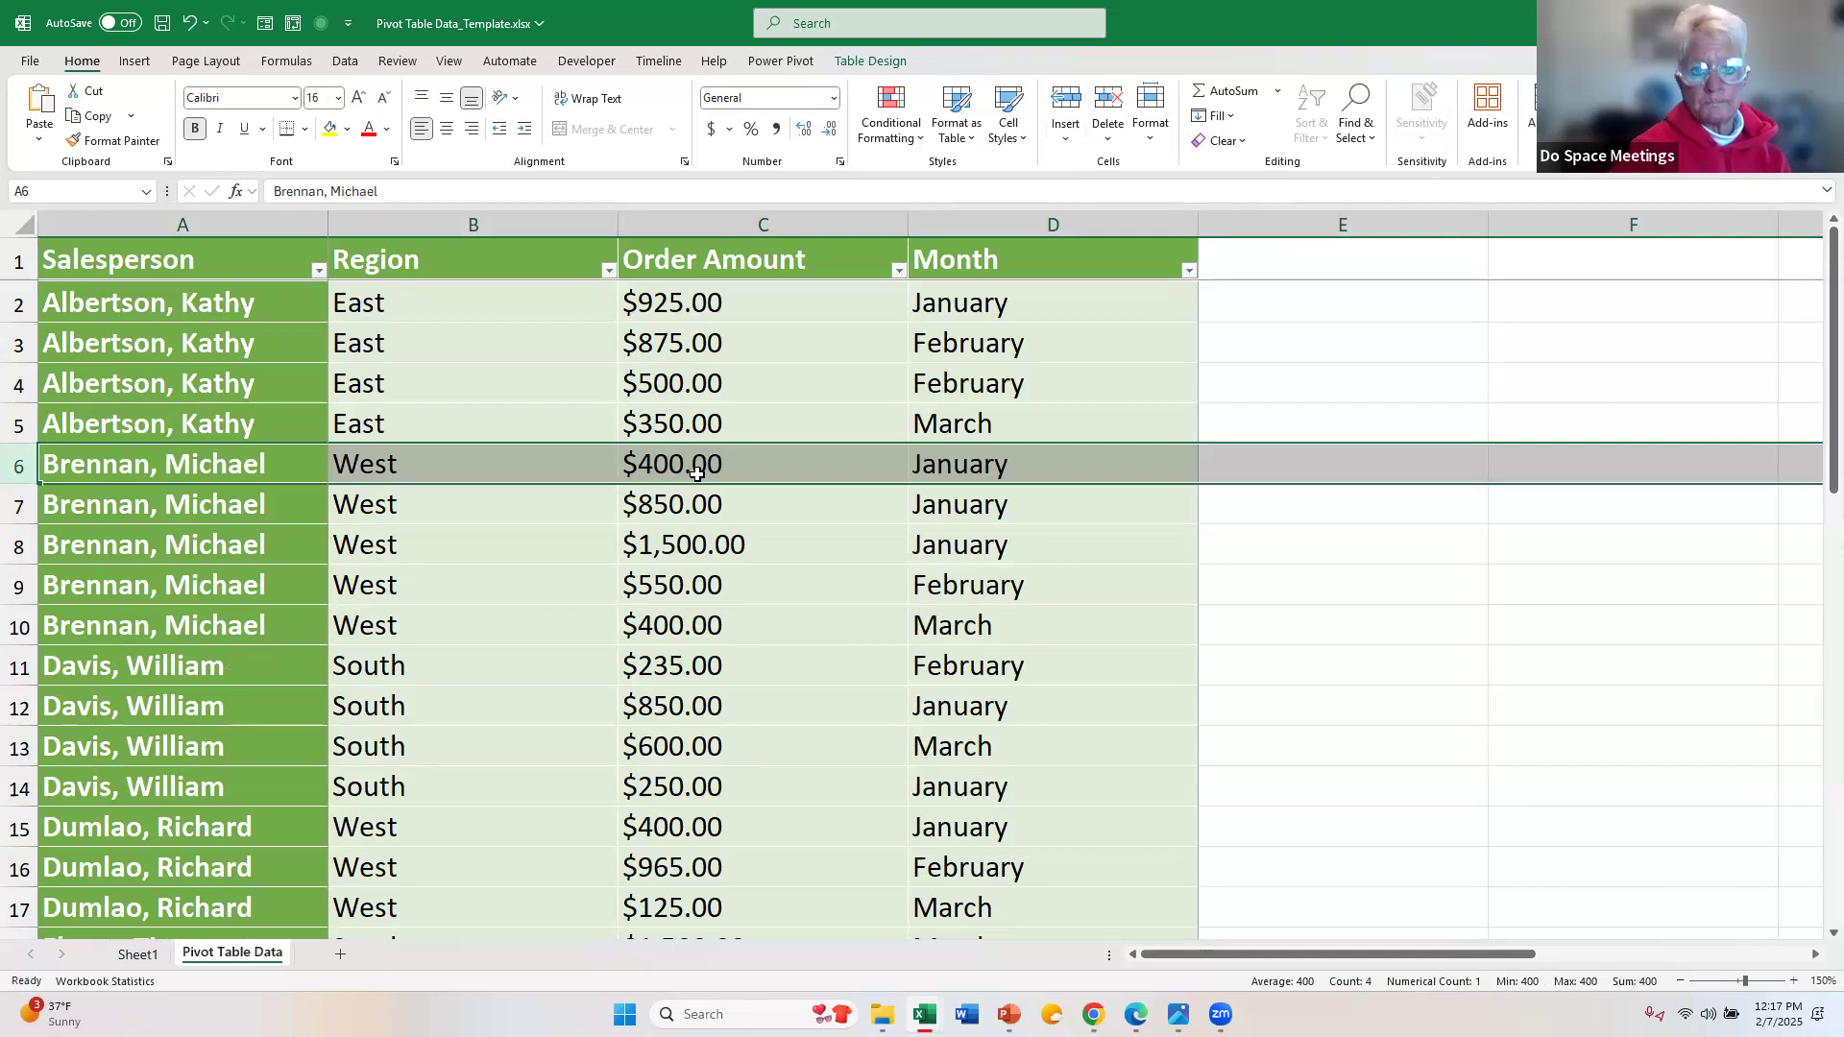
# Step: Add the Order Amount field to the PivotTable on Sheet1 as summed values and check the first salesperson's total
pyautogui.click(139, 955)
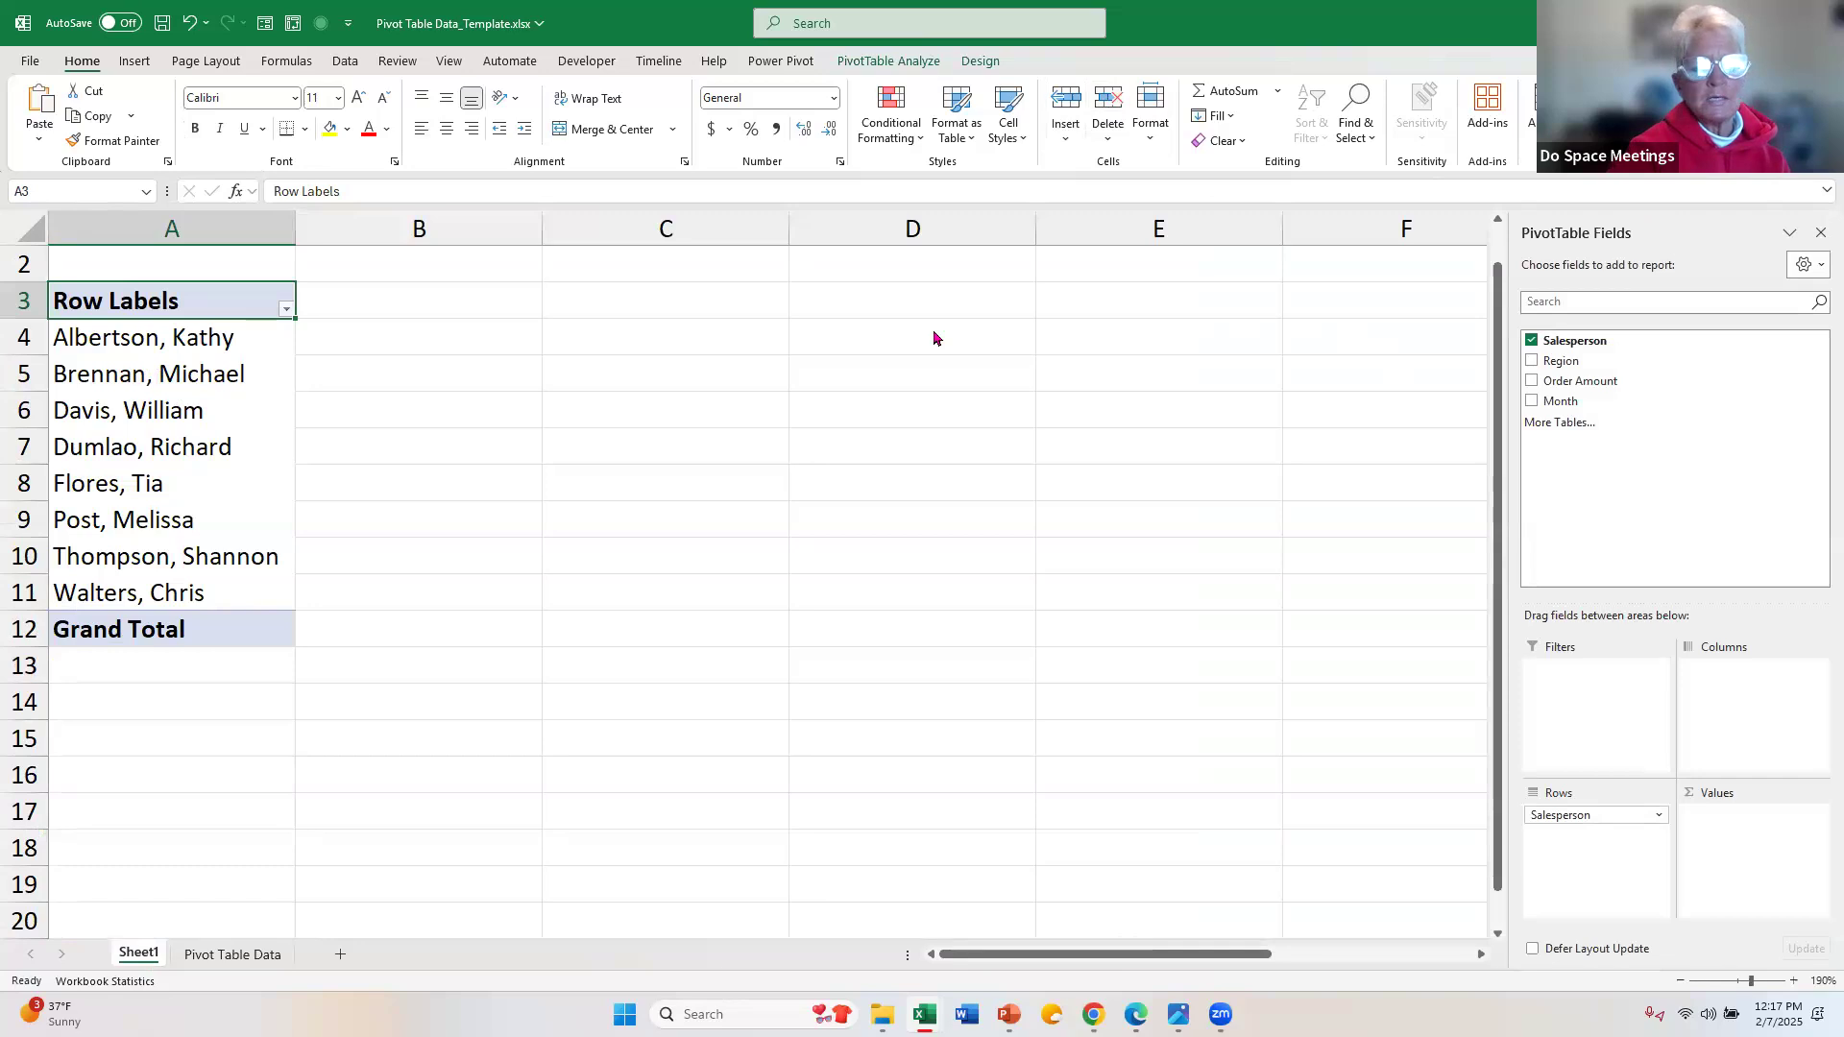
pyautogui.click(1533, 384)
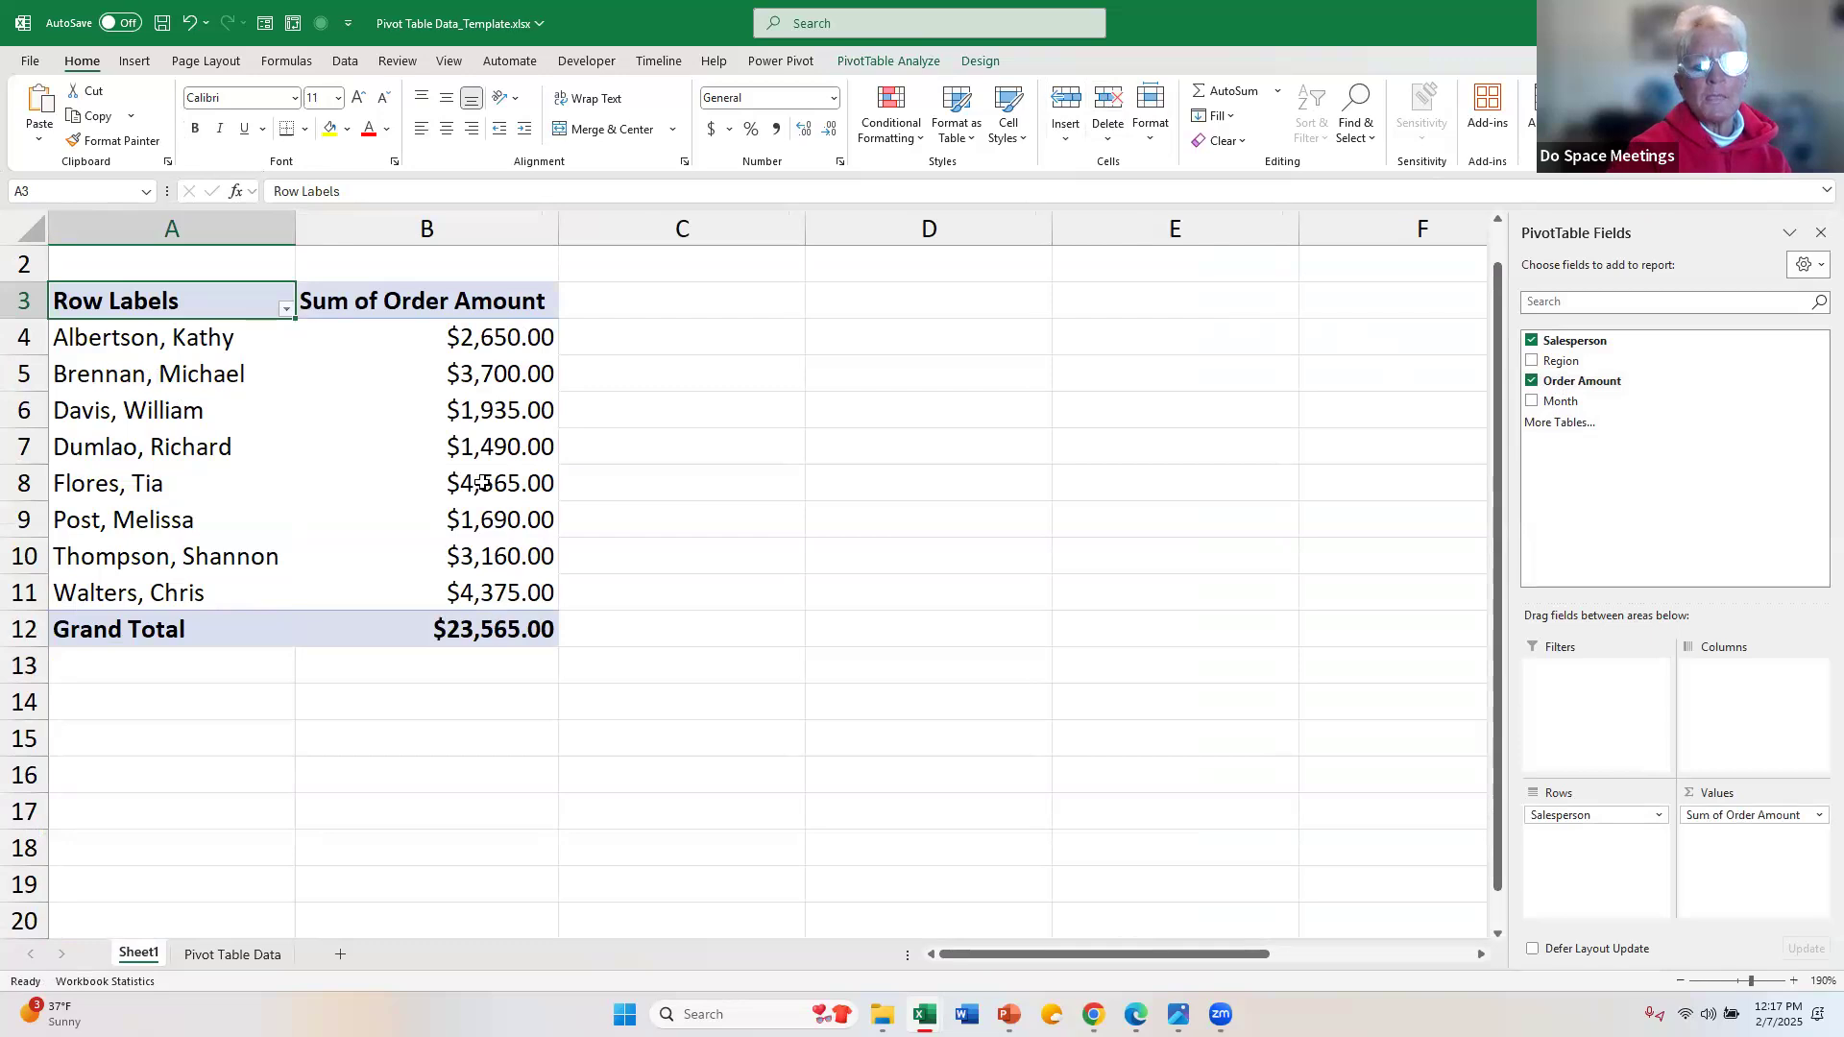
pyautogui.click(433, 340)
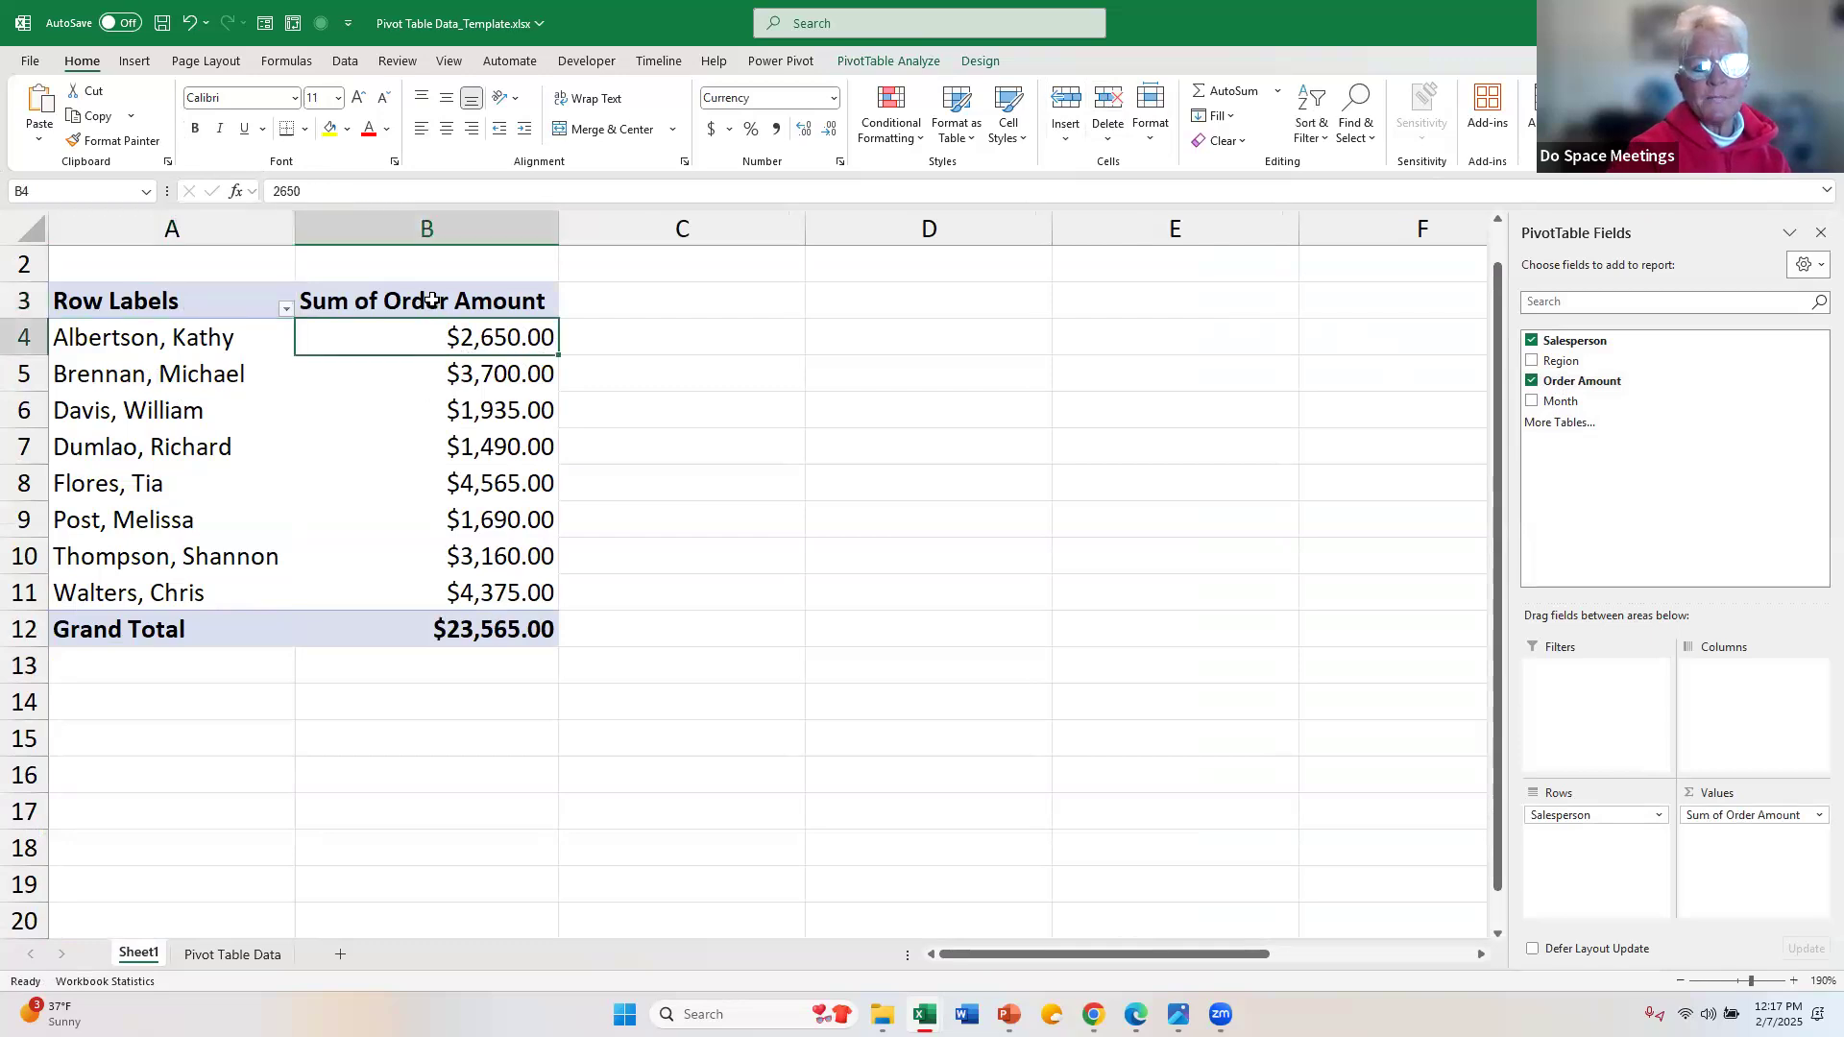
pyautogui.click(432, 301)
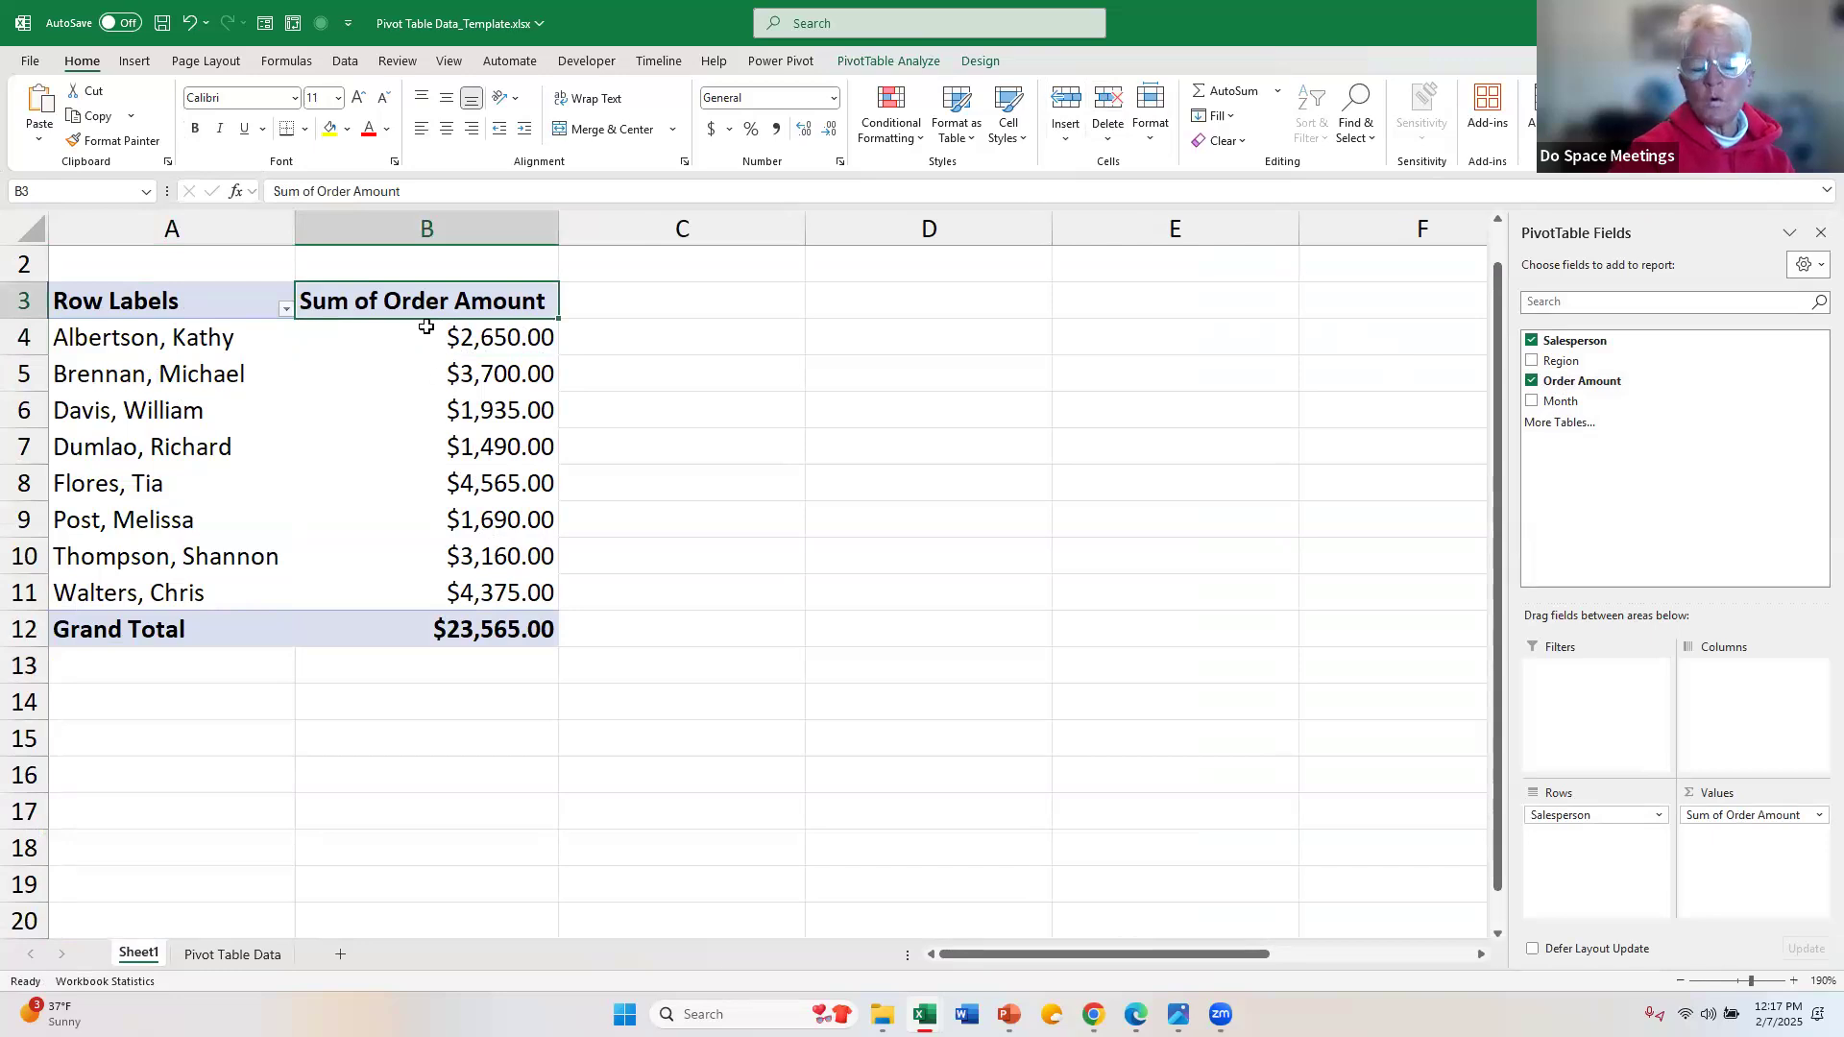
pyautogui.moveTo(429, 340)
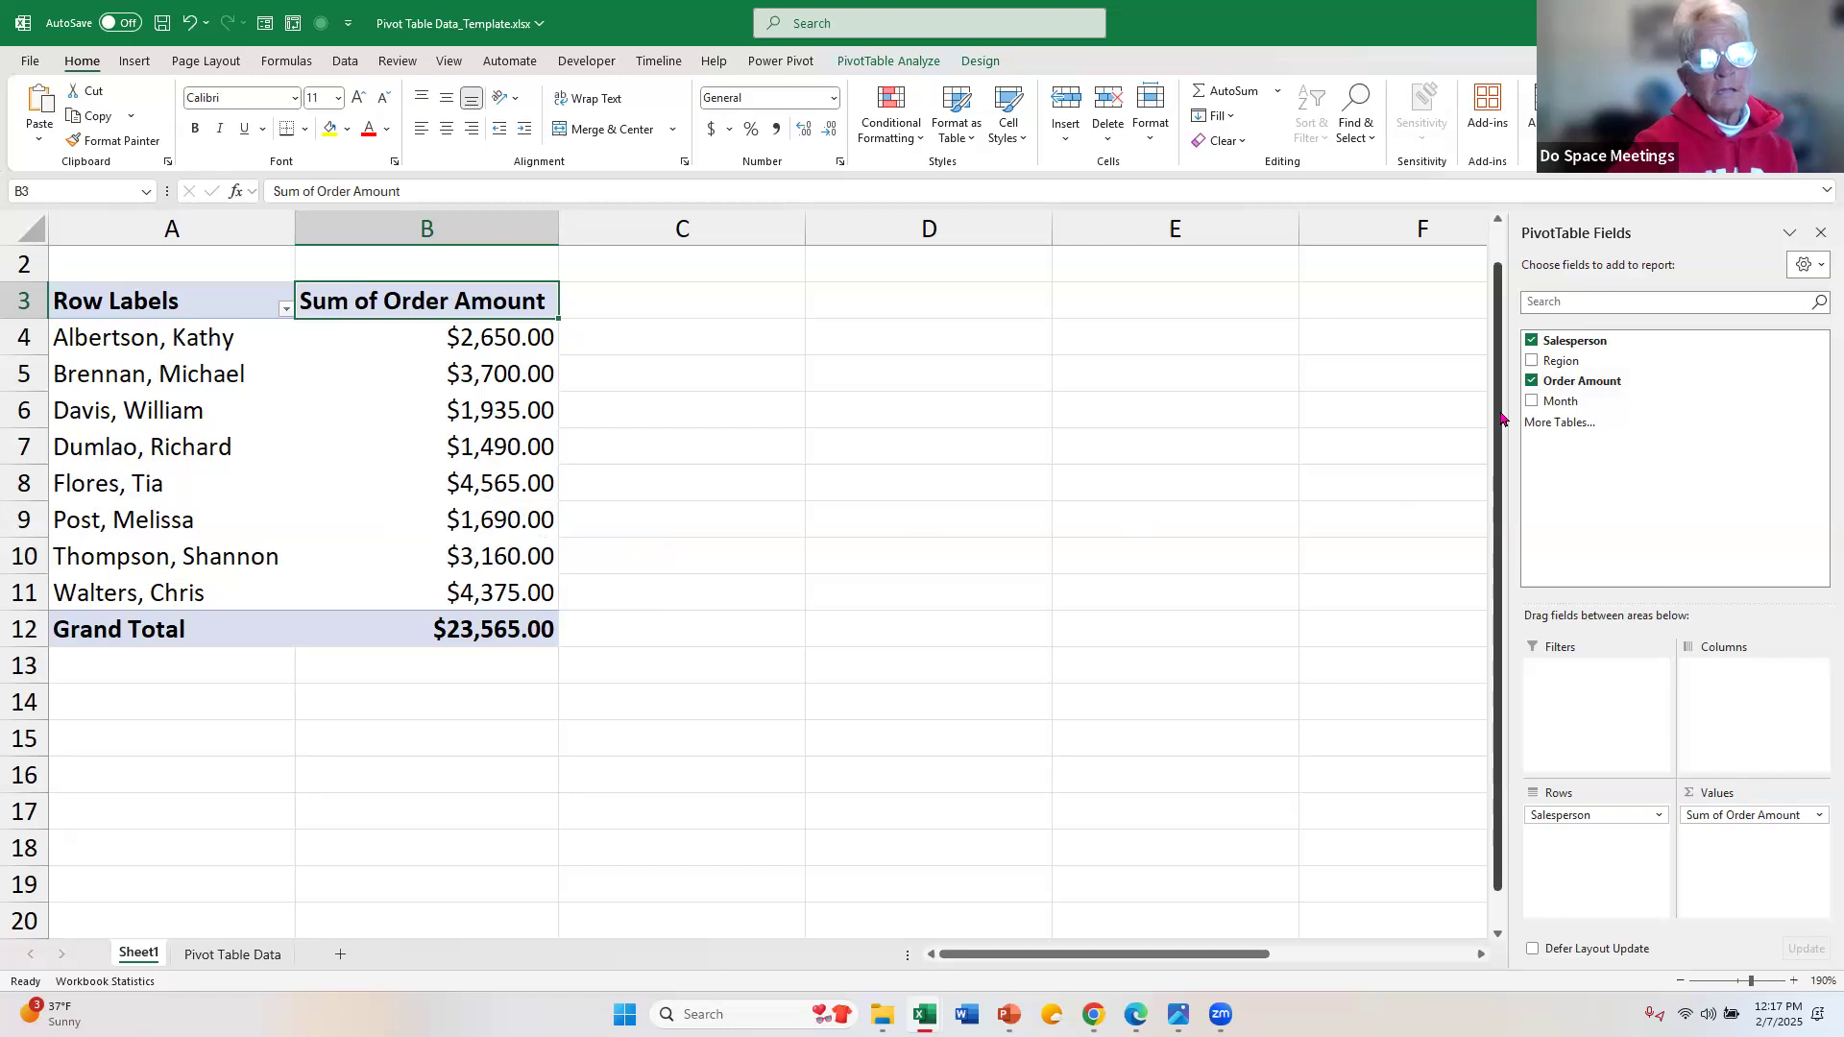
# Step: Replace the Salesperson field with Region as the PivotTable's row labels
pyautogui.click(1532, 341)
pyautogui.click(1534, 361)
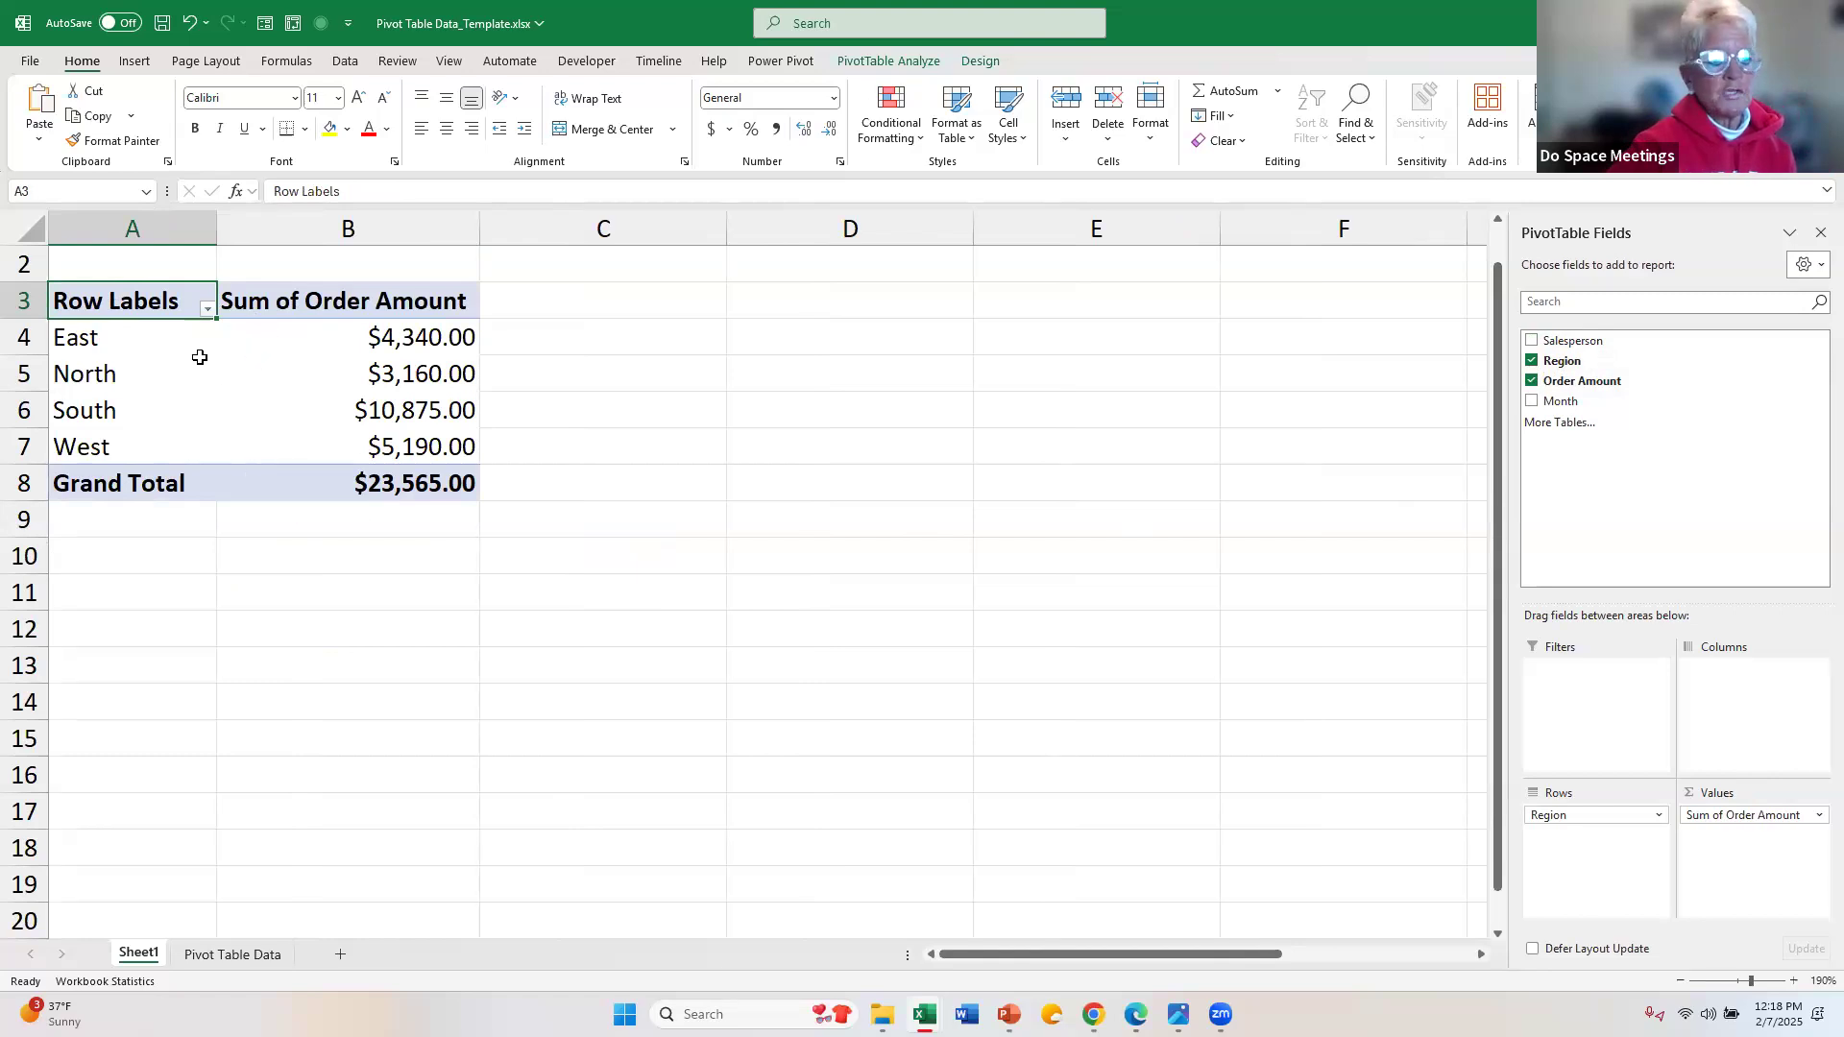
# Step: Replace the Region field with Month as the PivotTable's row labels
pyautogui.click(1533, 361)
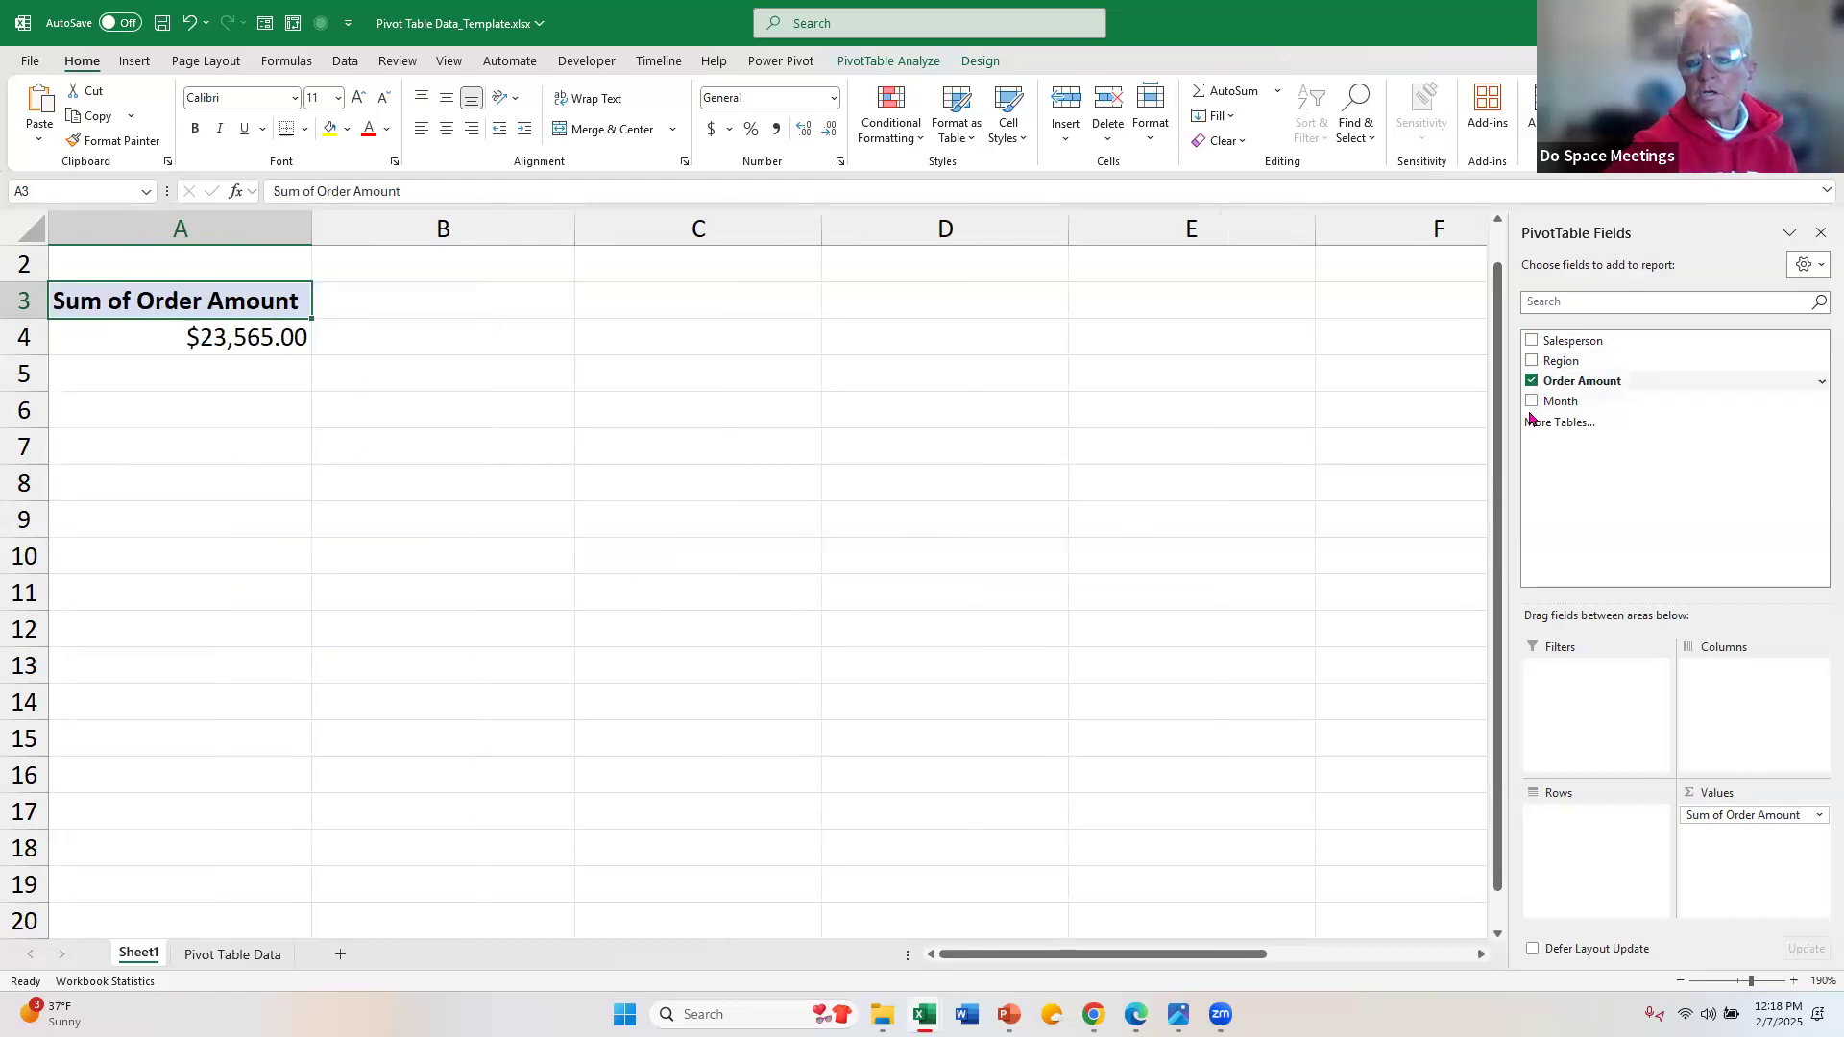
pyautogui.click(1533, 403)
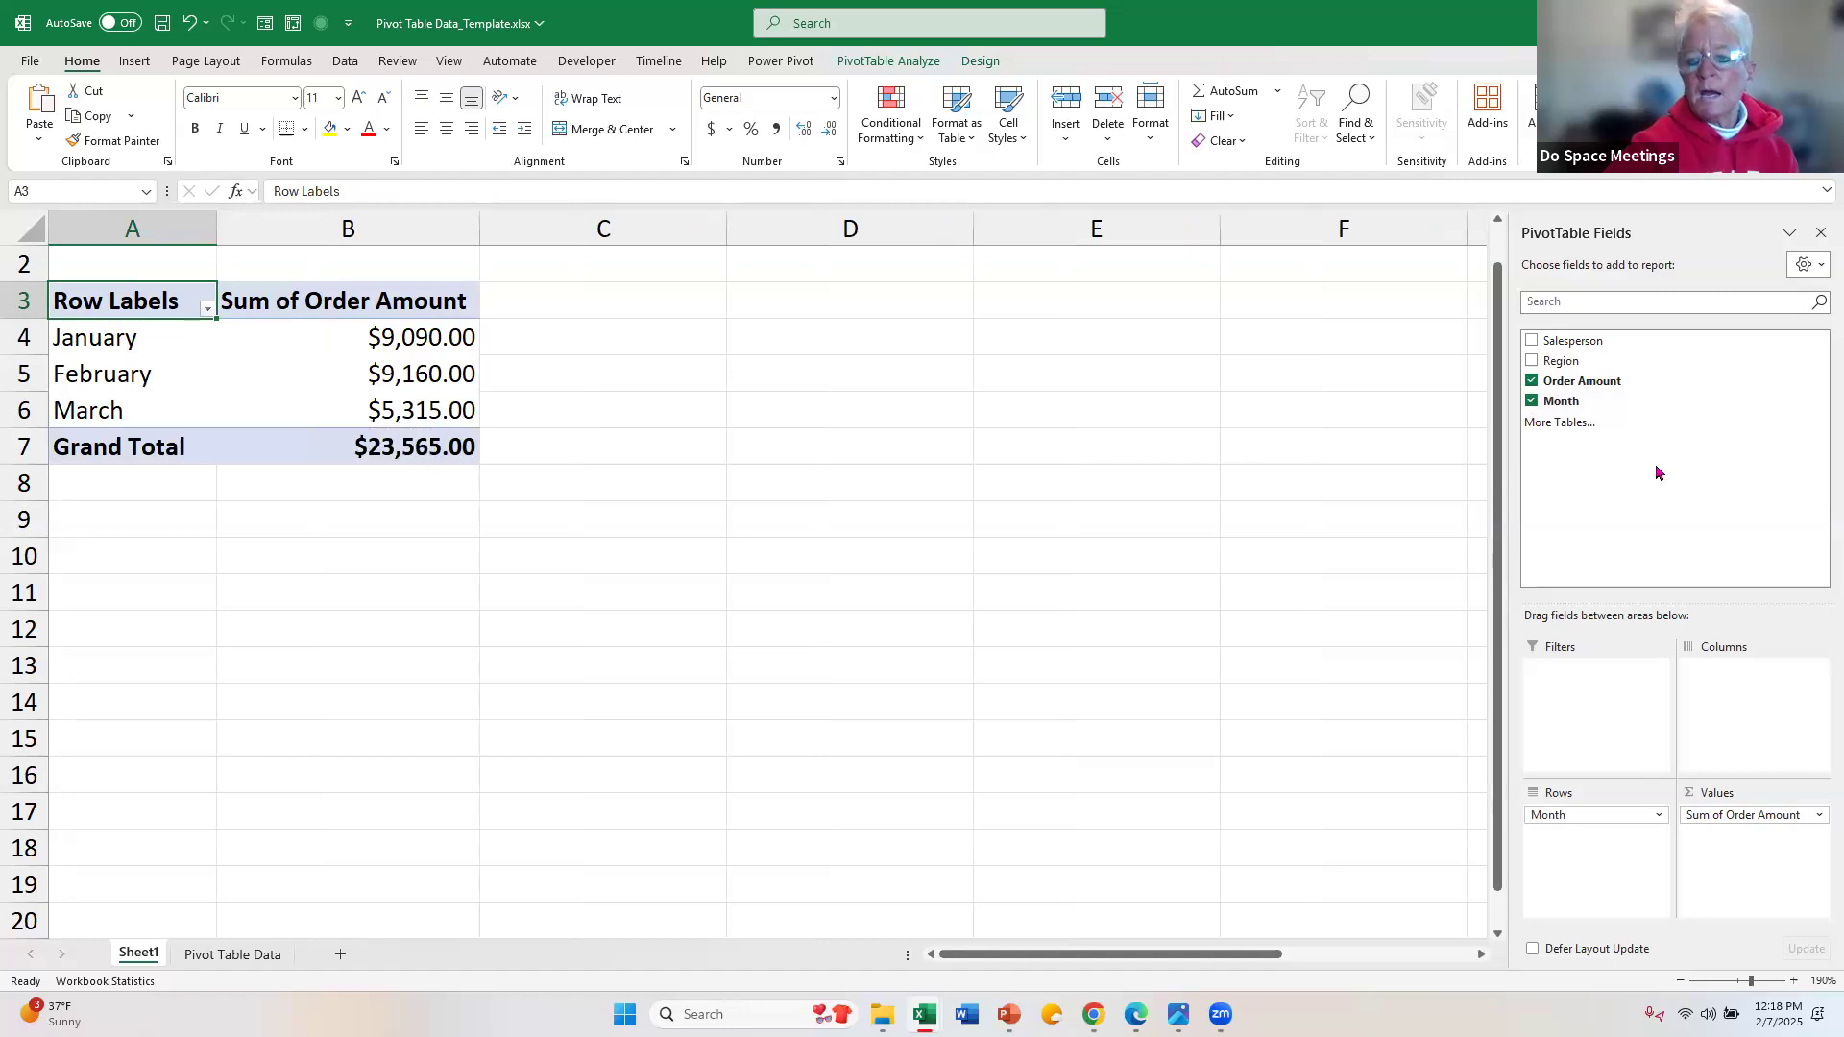
# Step: Replace Month with Salesperson in the PivotTable rows, nest Month beneath it, and check the first two salespeople's totals
pyautogui.click(1532, 401)
pyautogui.click(1532, 340)
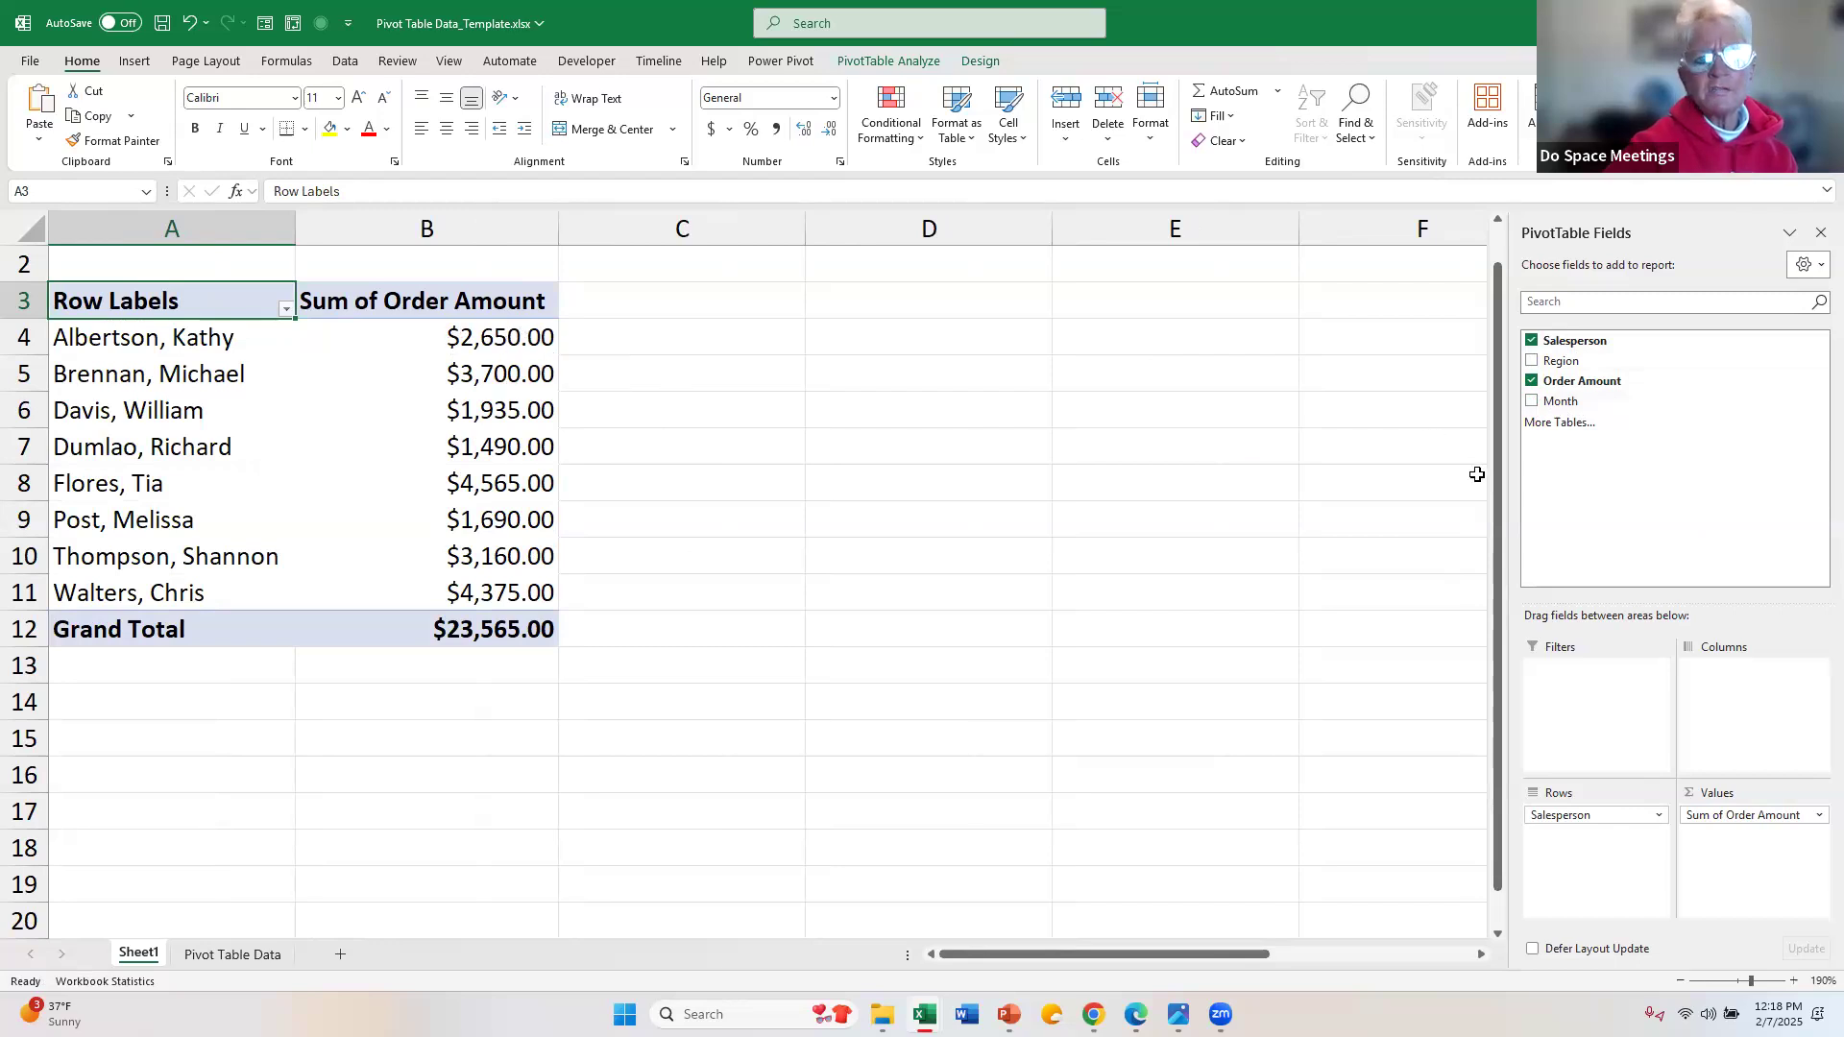
pyautogui.click(1532, 402)
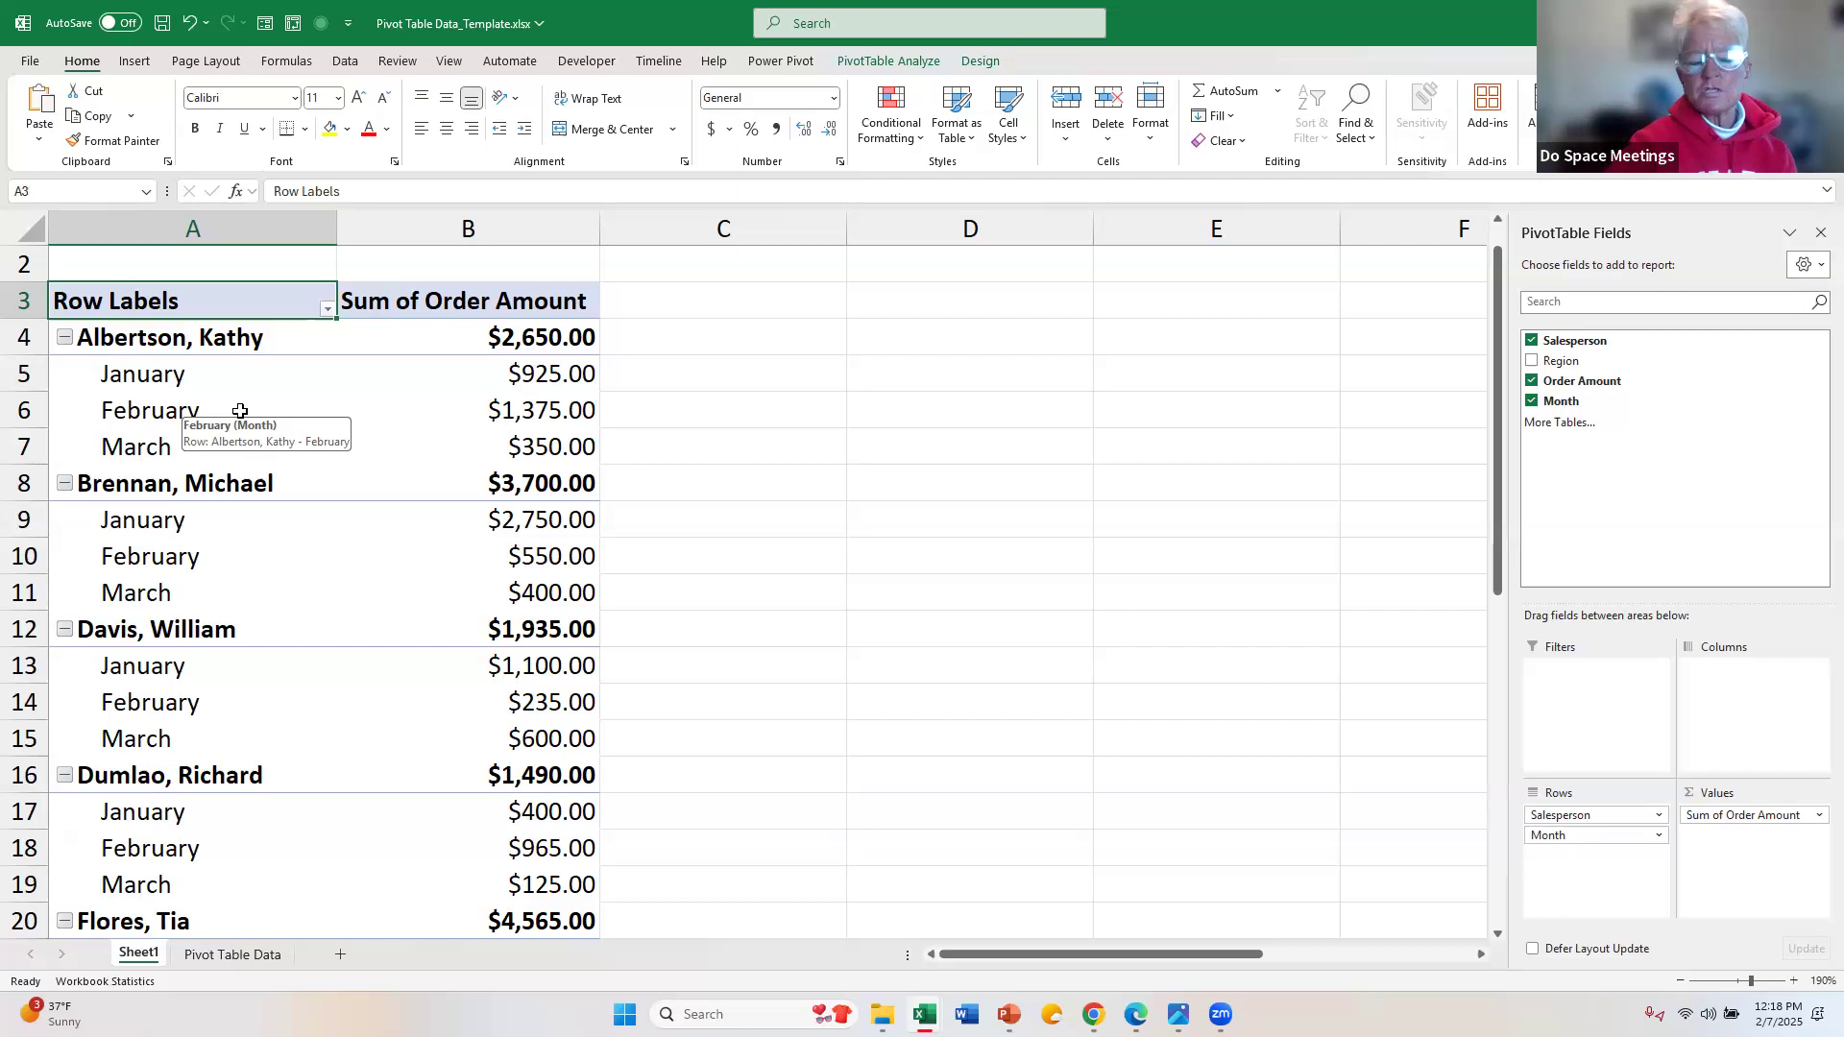
pyautogui.click(200, 335)
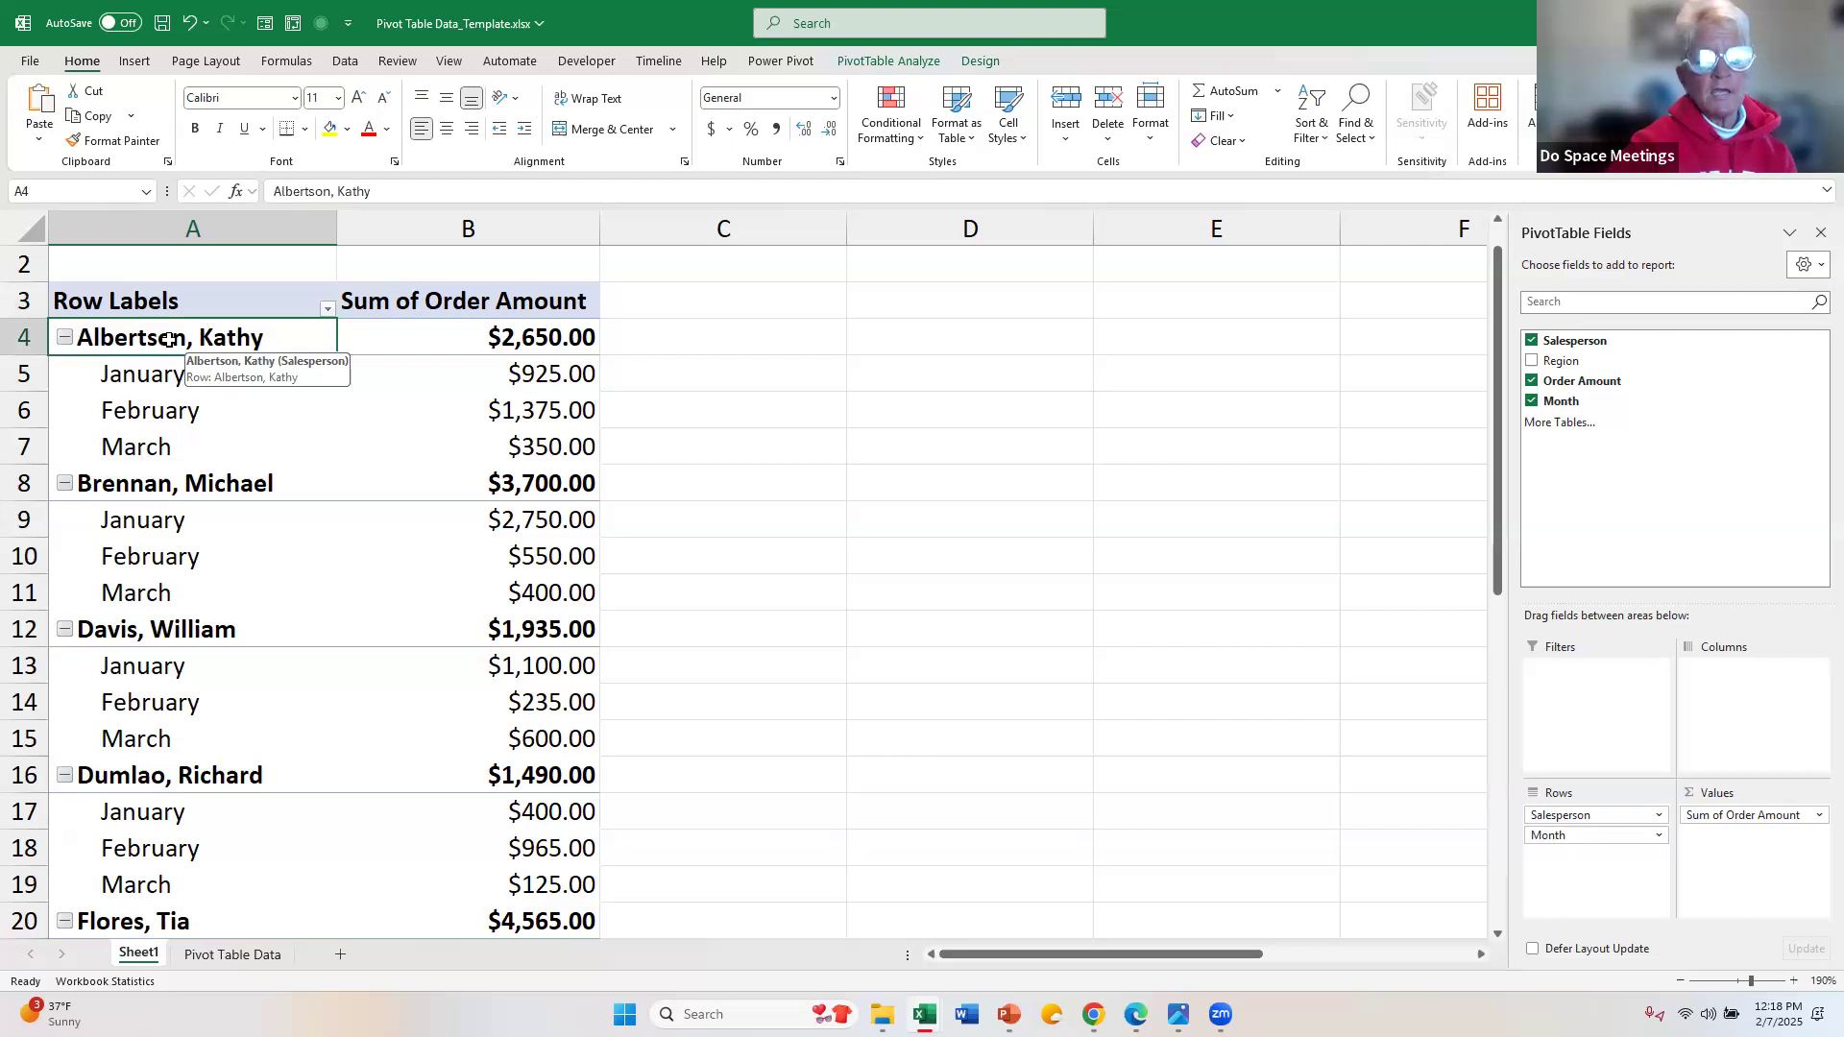
pyautogui.click(500, 492)
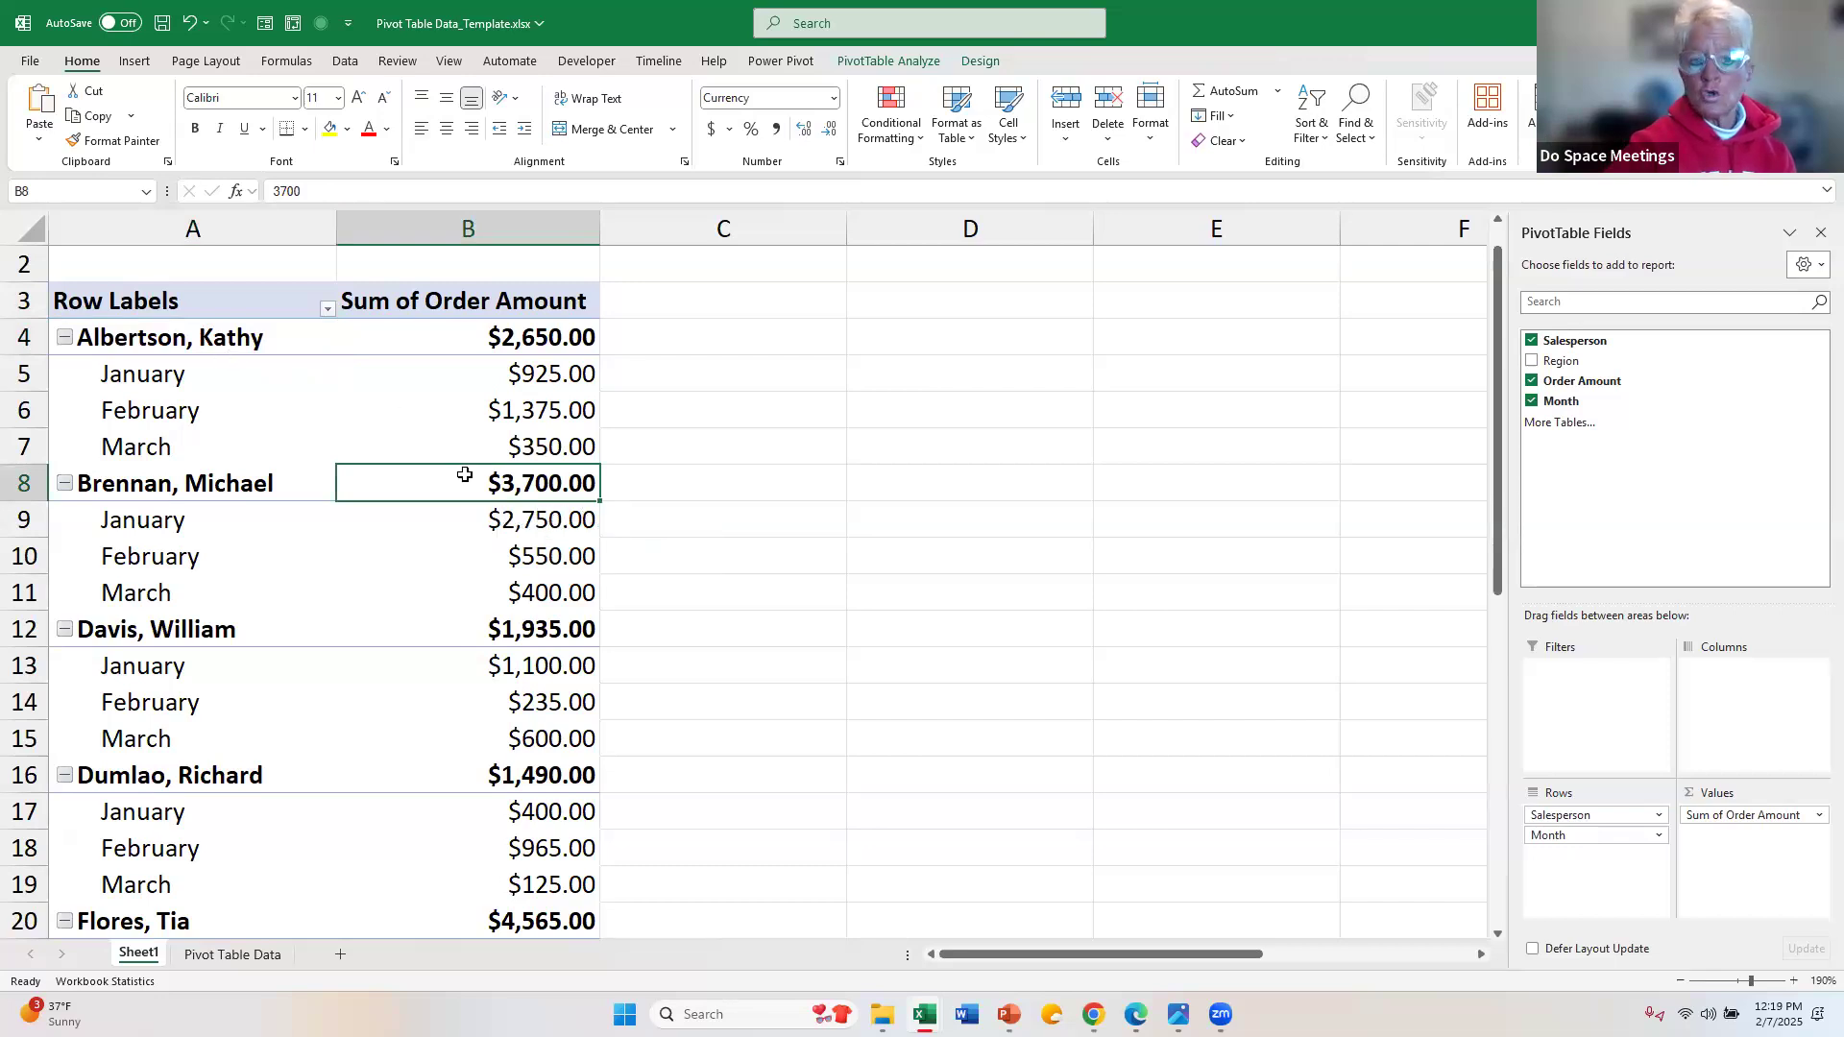
pyautogui.click(422, 327)
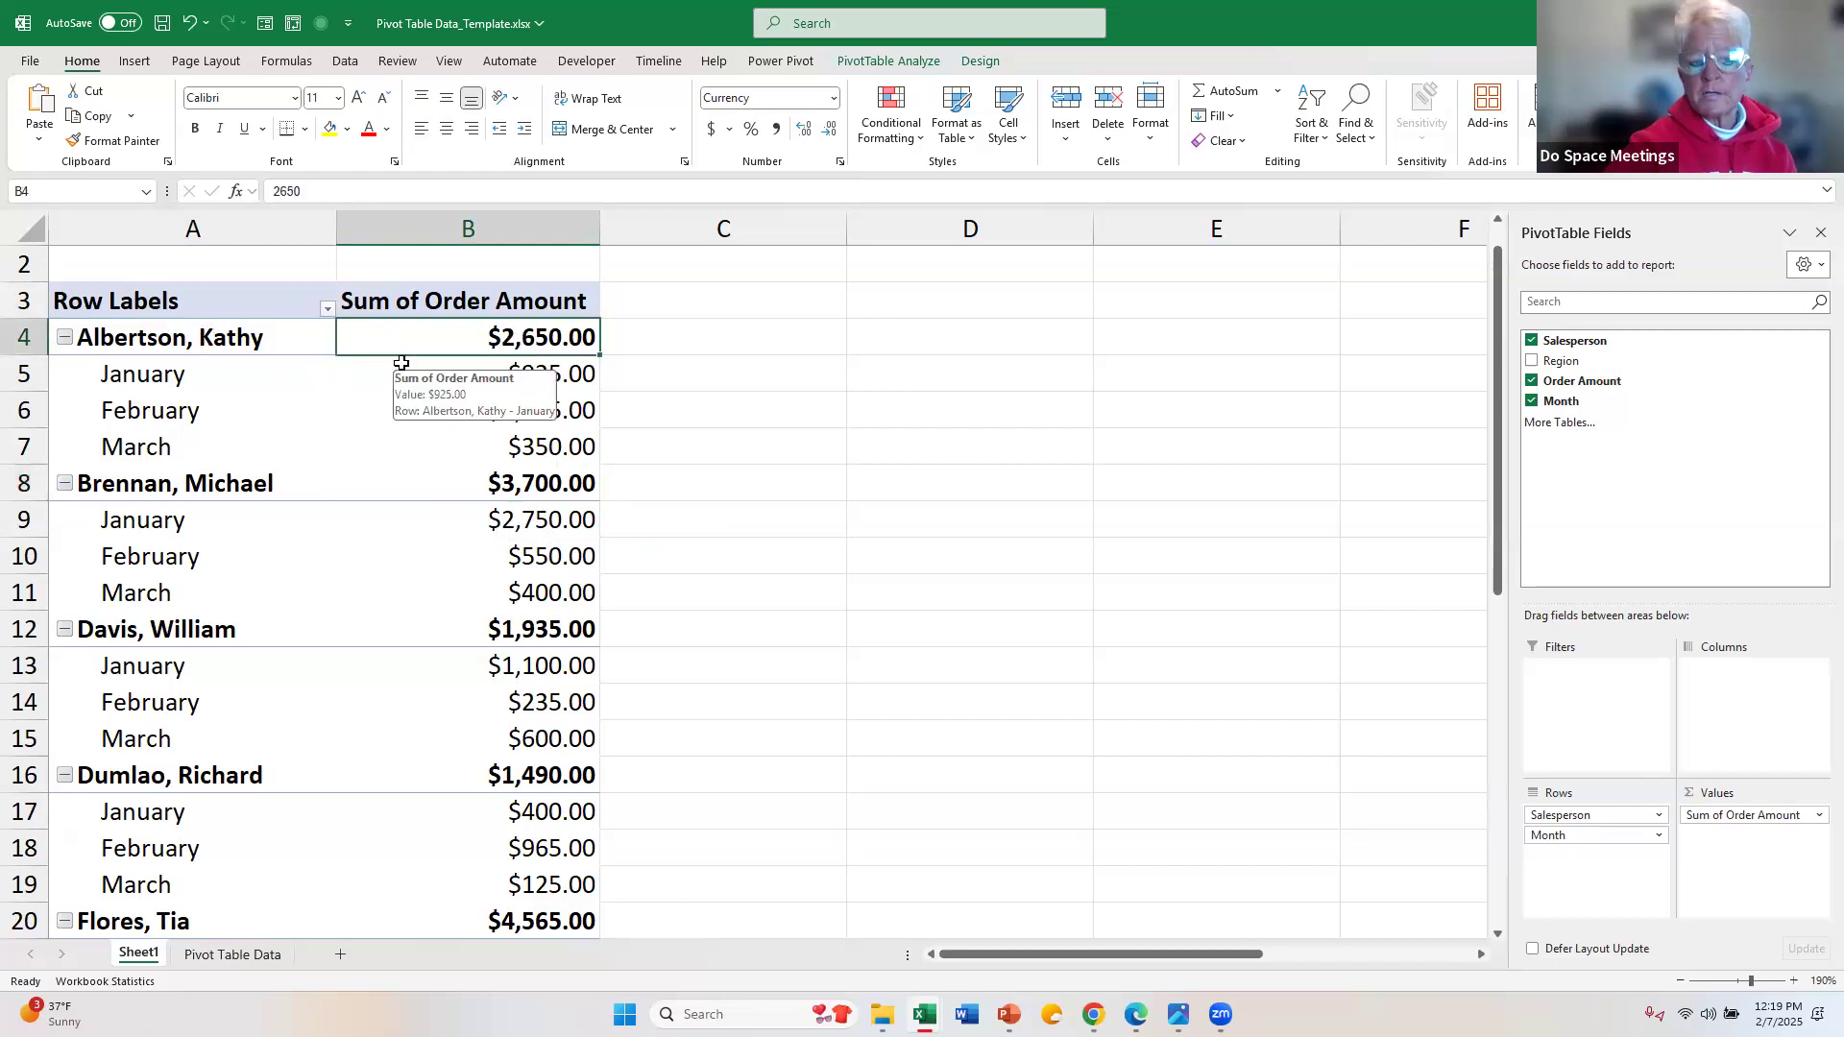
pyautogui.click(197, 491)
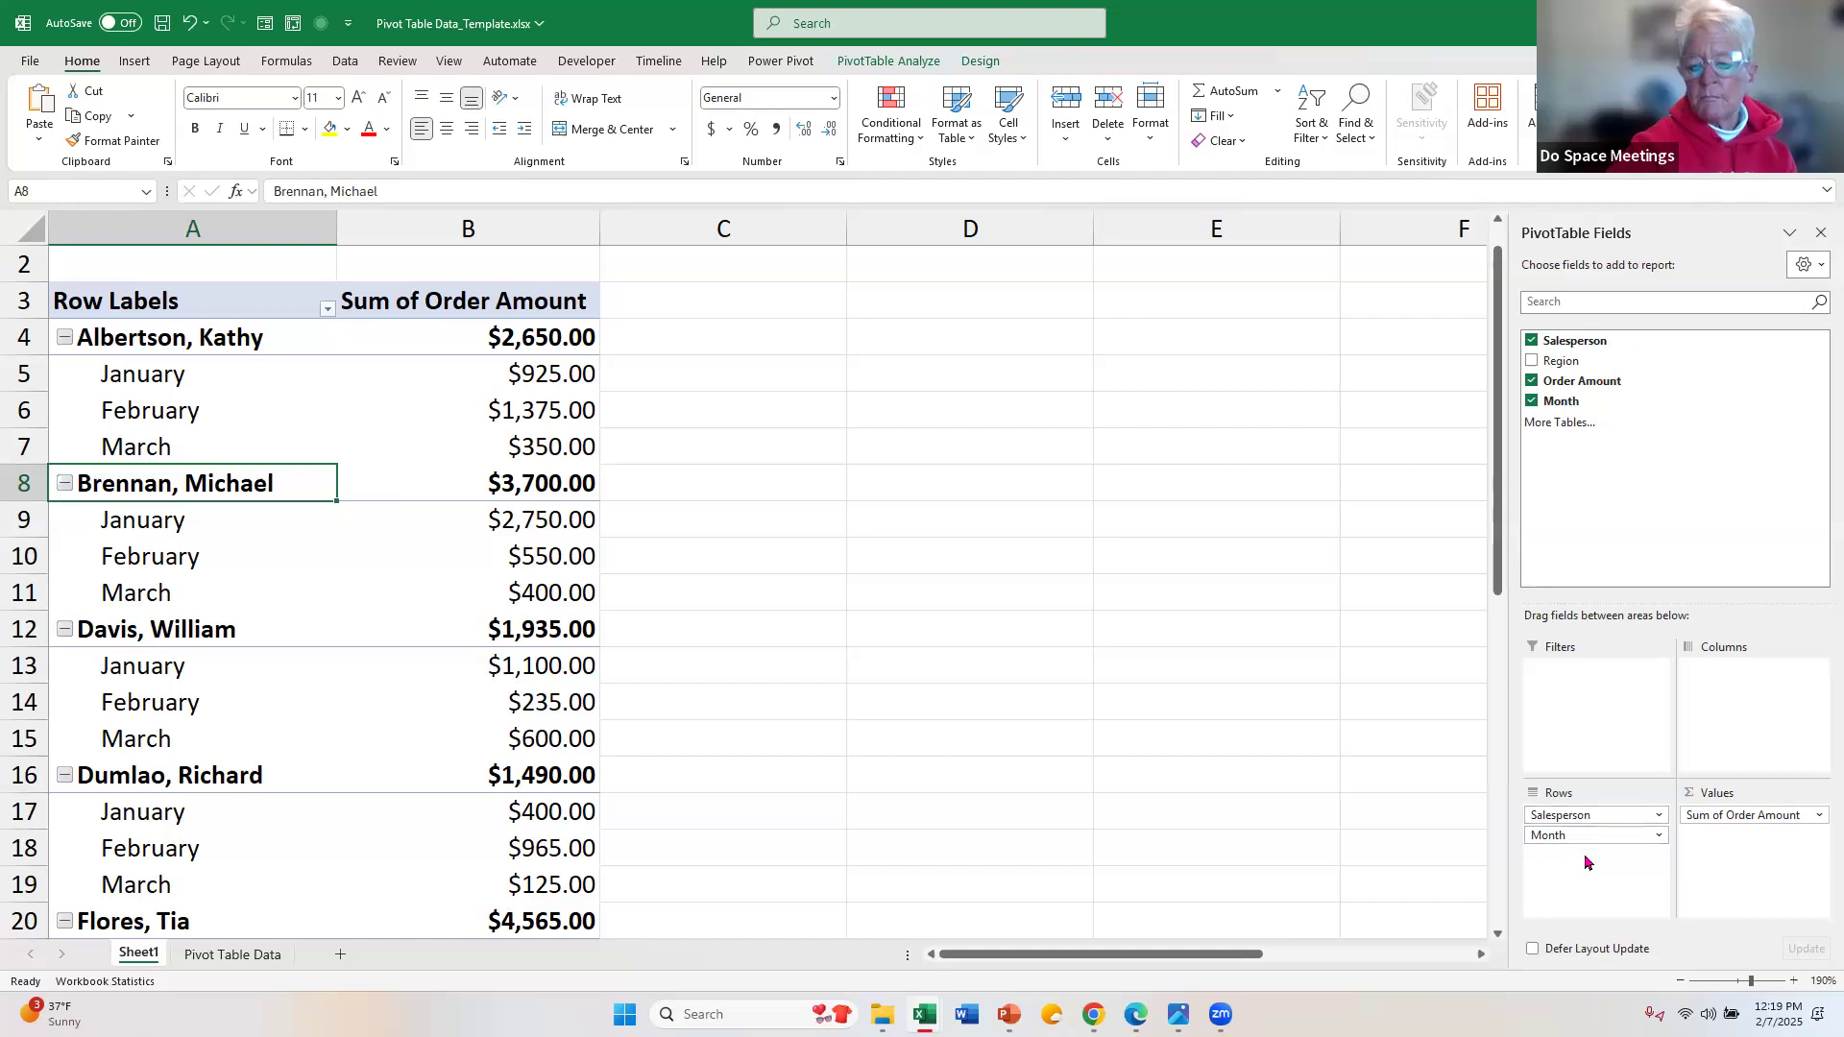
# Step: Try Month as the outer row field above Salesperson, and restore Salesperson as the outer field
pyautogui.moveTo(1582, 835); pyautogui.dragTo(1583, 816)
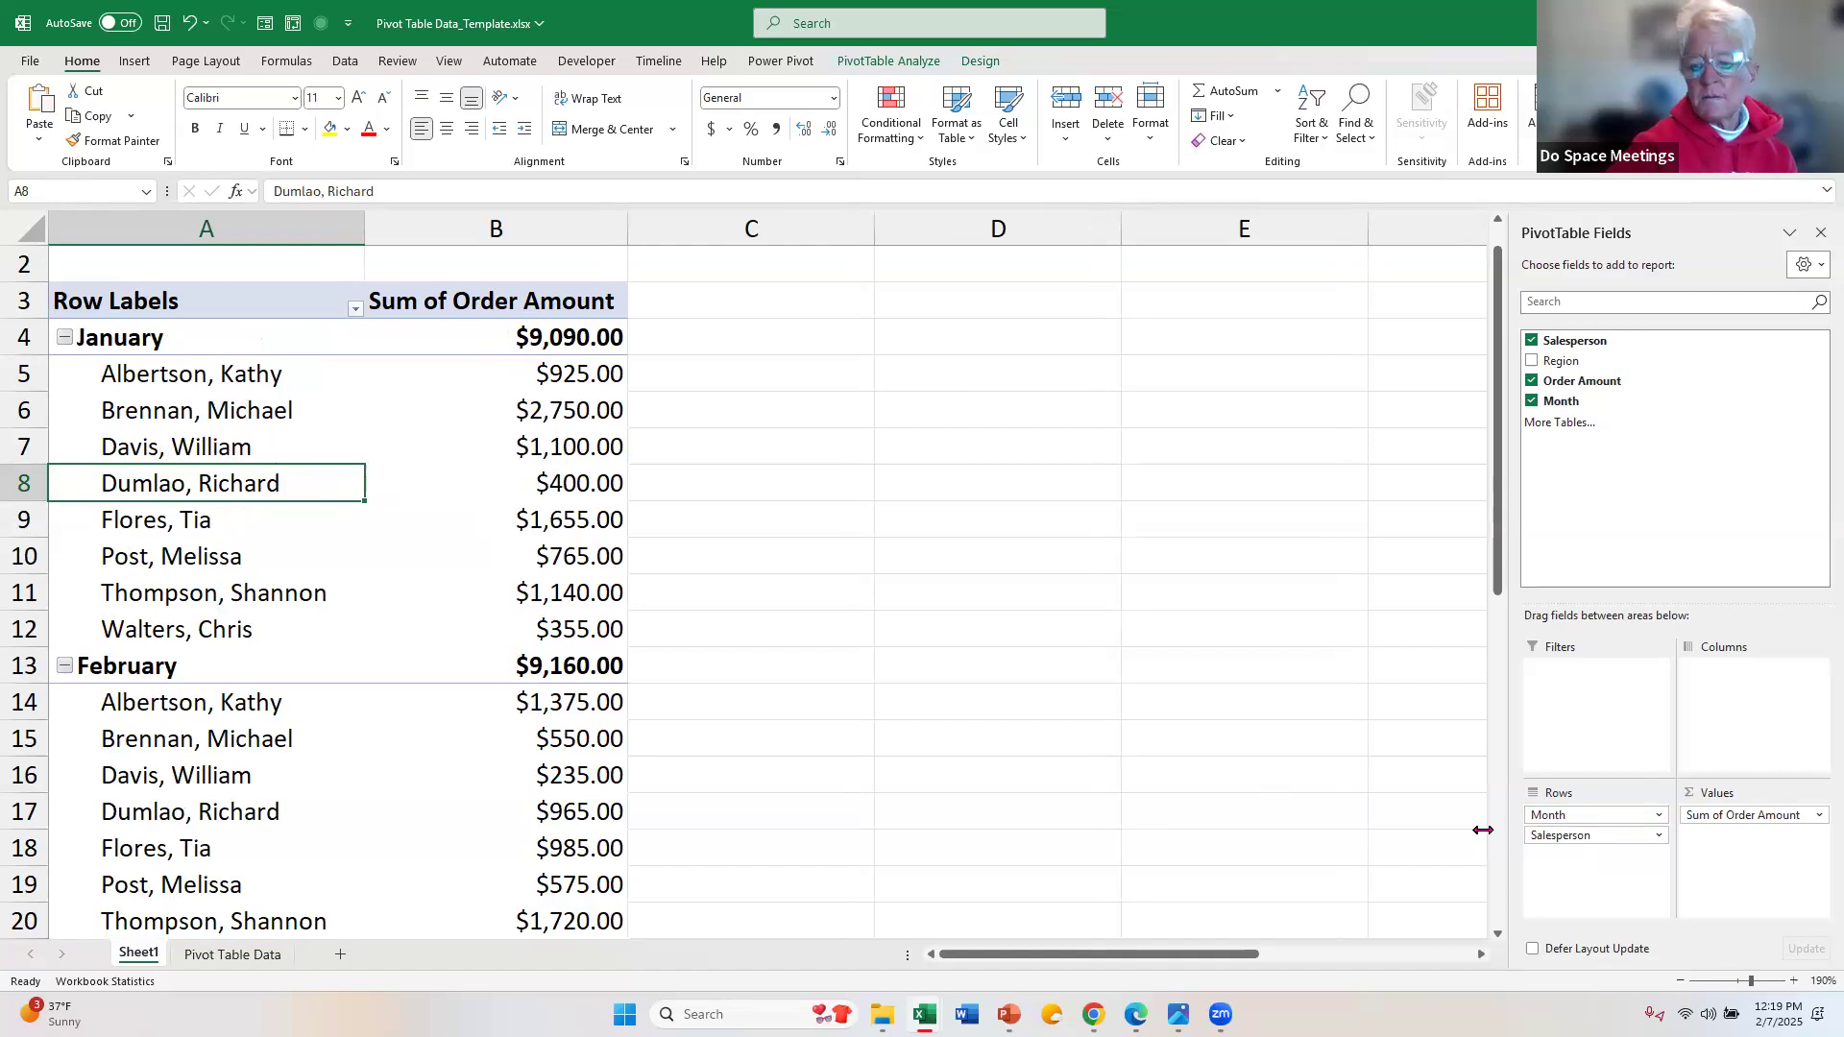
pyautogui.moveTo(1553, 816); pyautogui.dragTo(1571, 867)
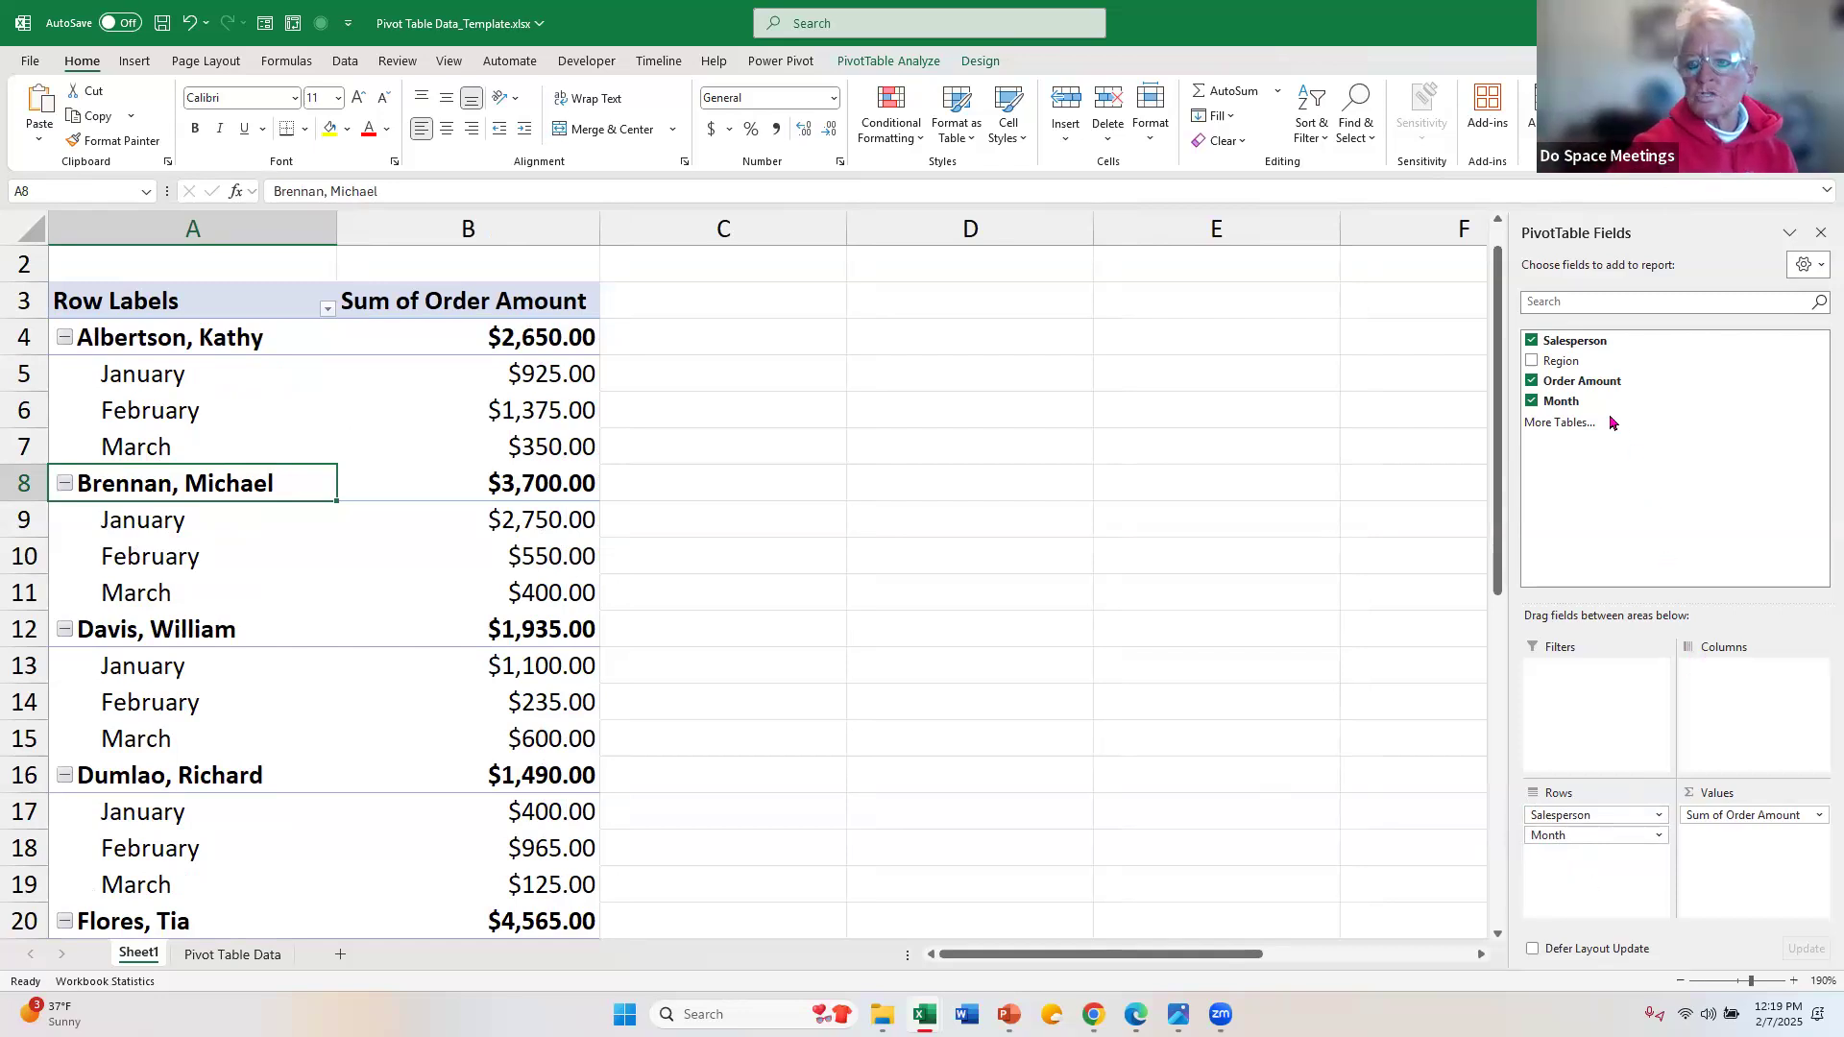
# Step: Remove the Month field from the PivotTable rows and check the first salesperson's total in B4
pyautogui.click(1531, 402)
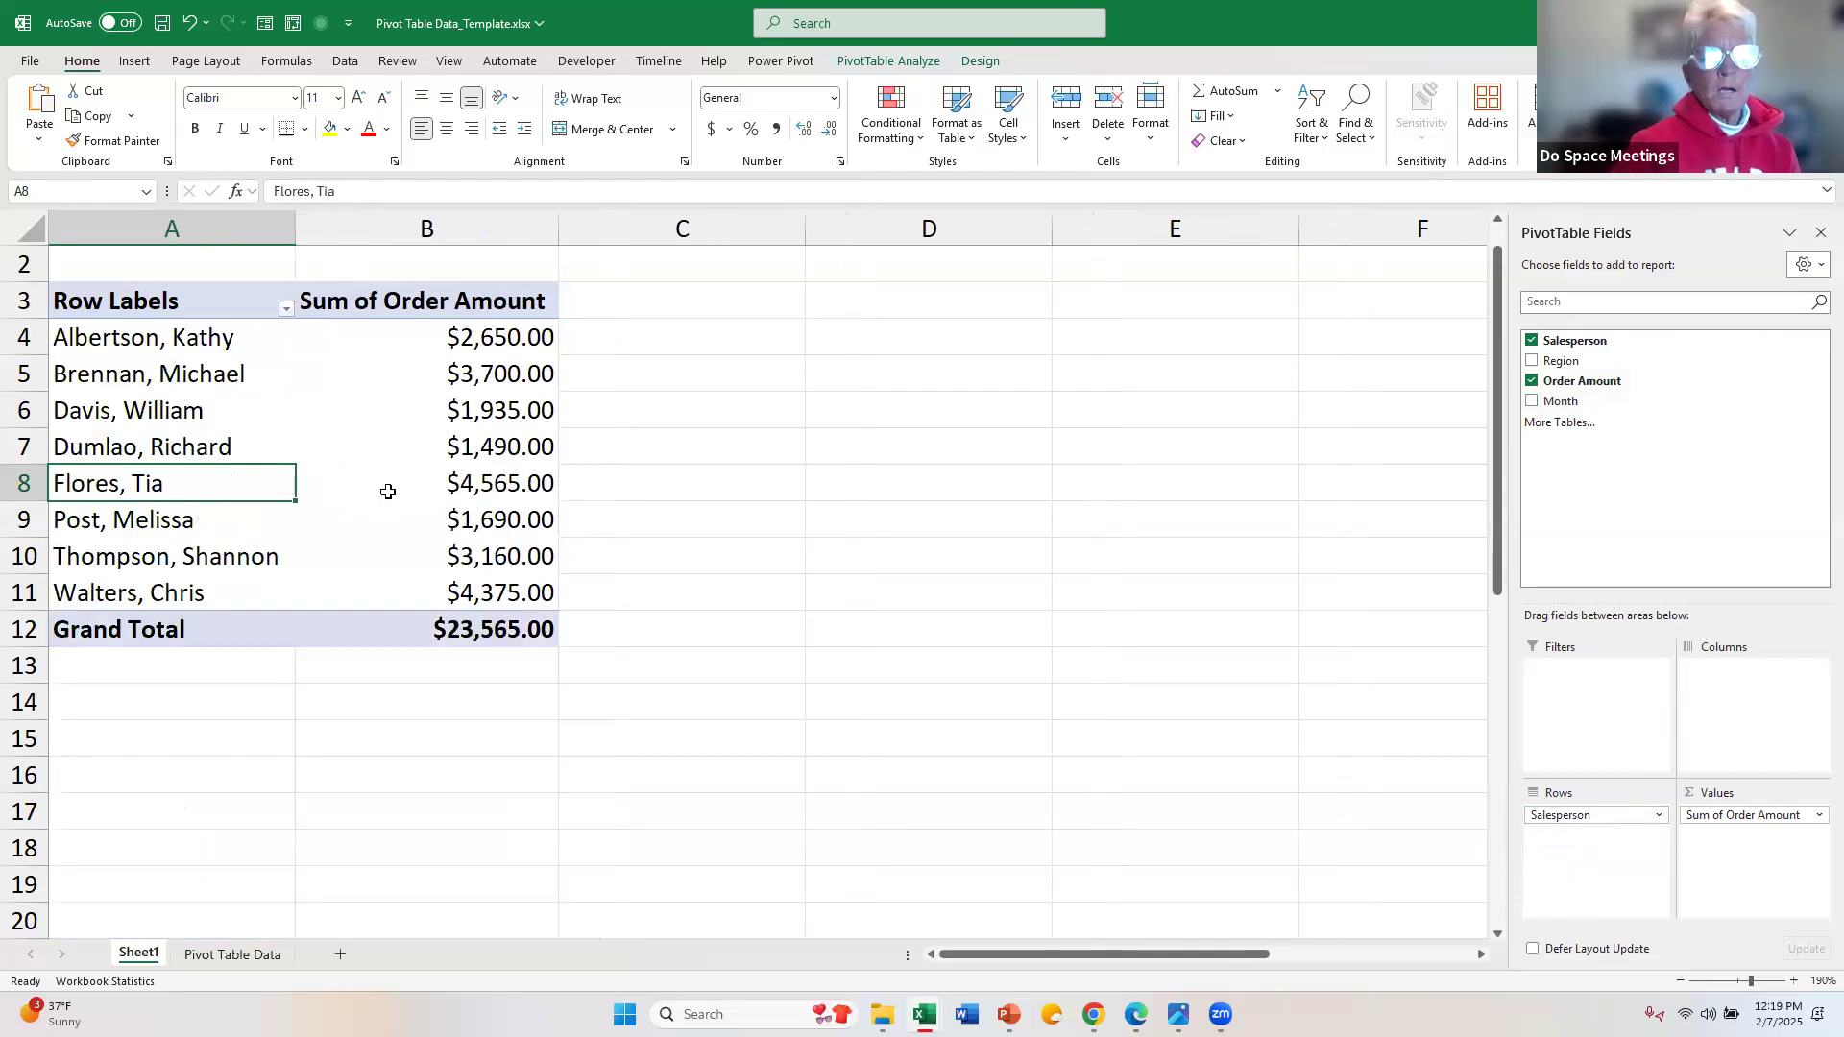
pyautogui.moveTo(388, 492)
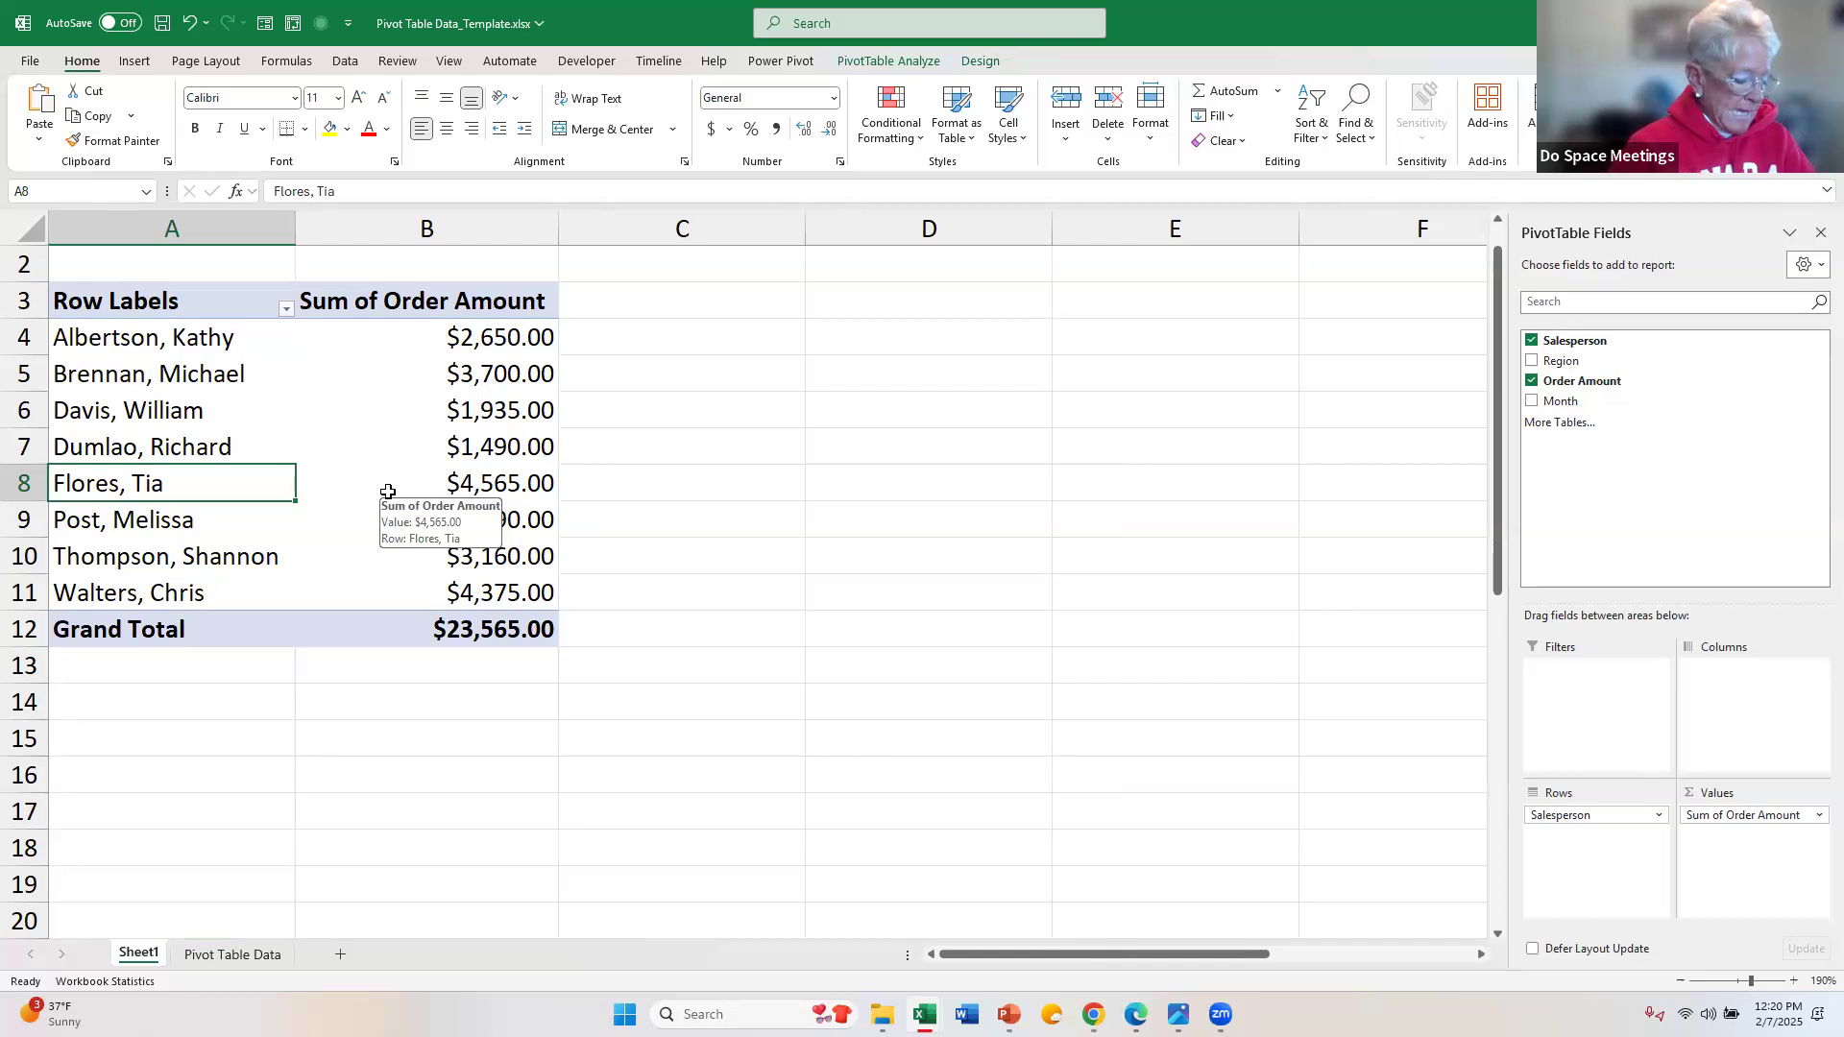
pyautogui.click(450, 408)
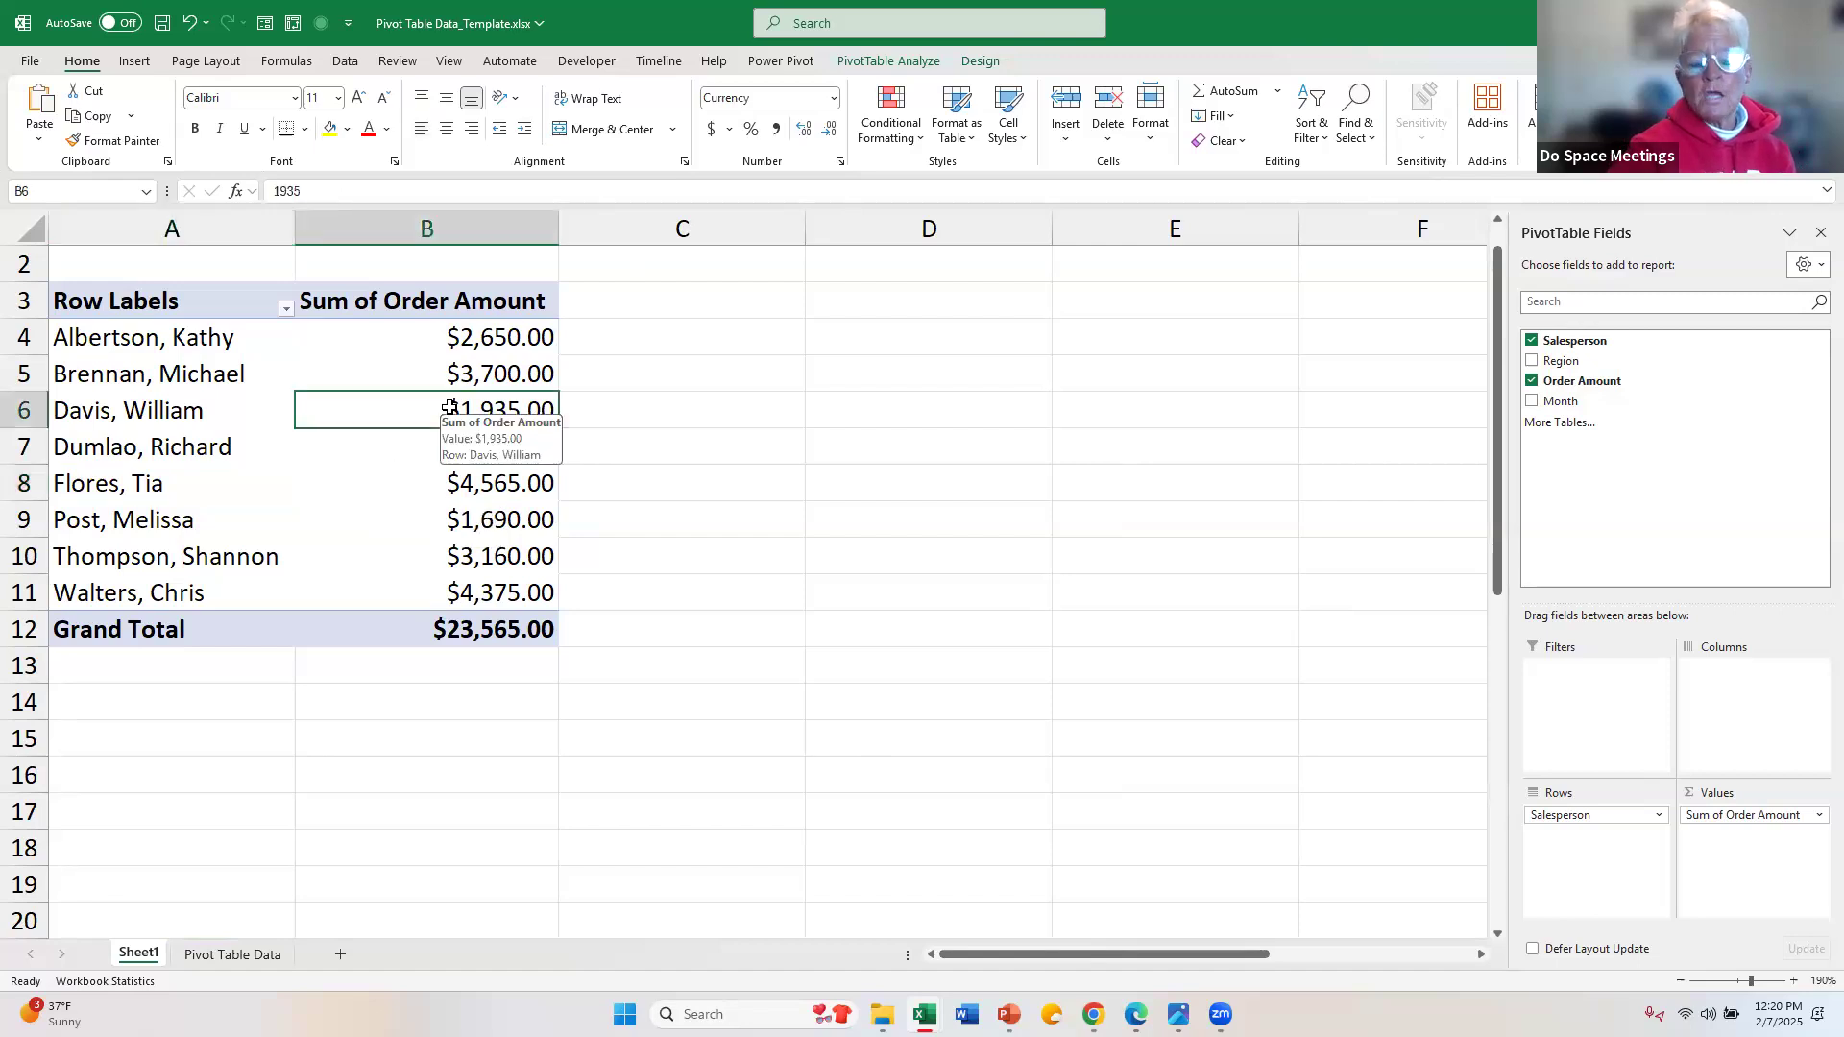
pyautogui.click(462, 346)
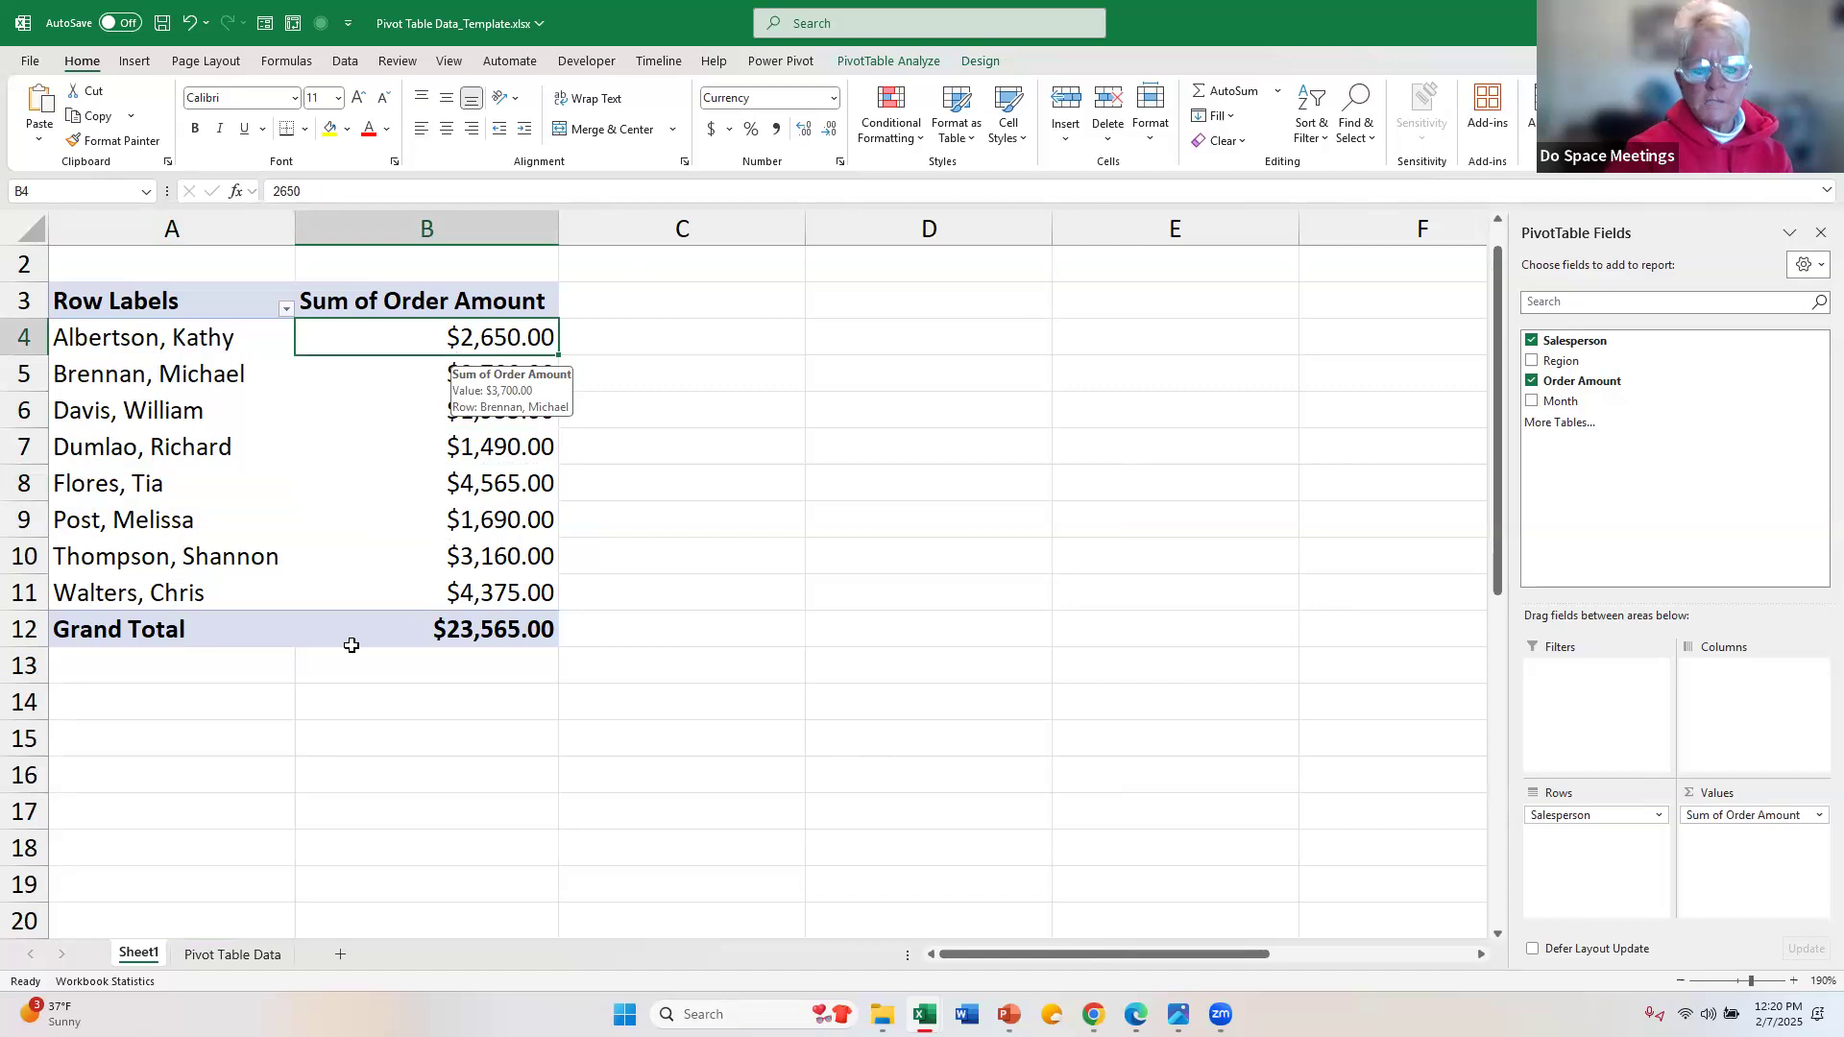
# Step: Set the first order amount, cell C2 on the Pivot Table Data sheet, to 9000
pyautogui.click(228, 951)
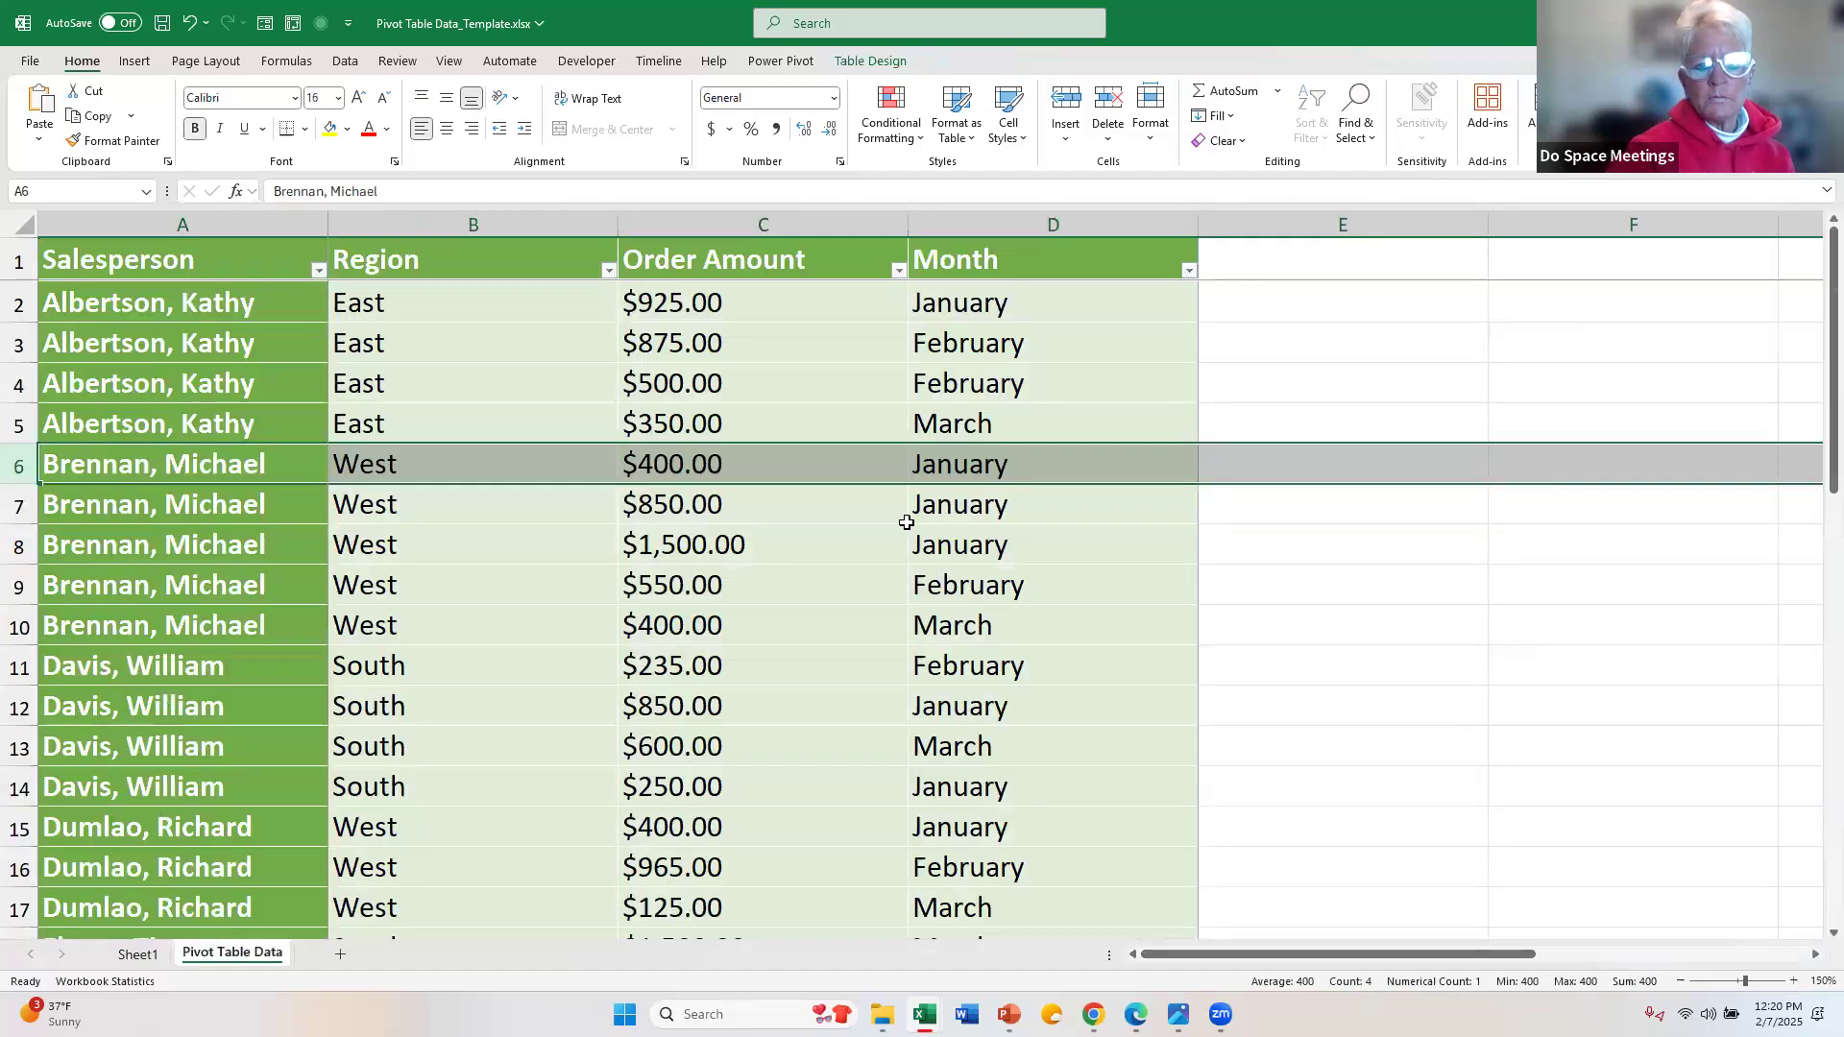
pyautogui.click(781, 301)
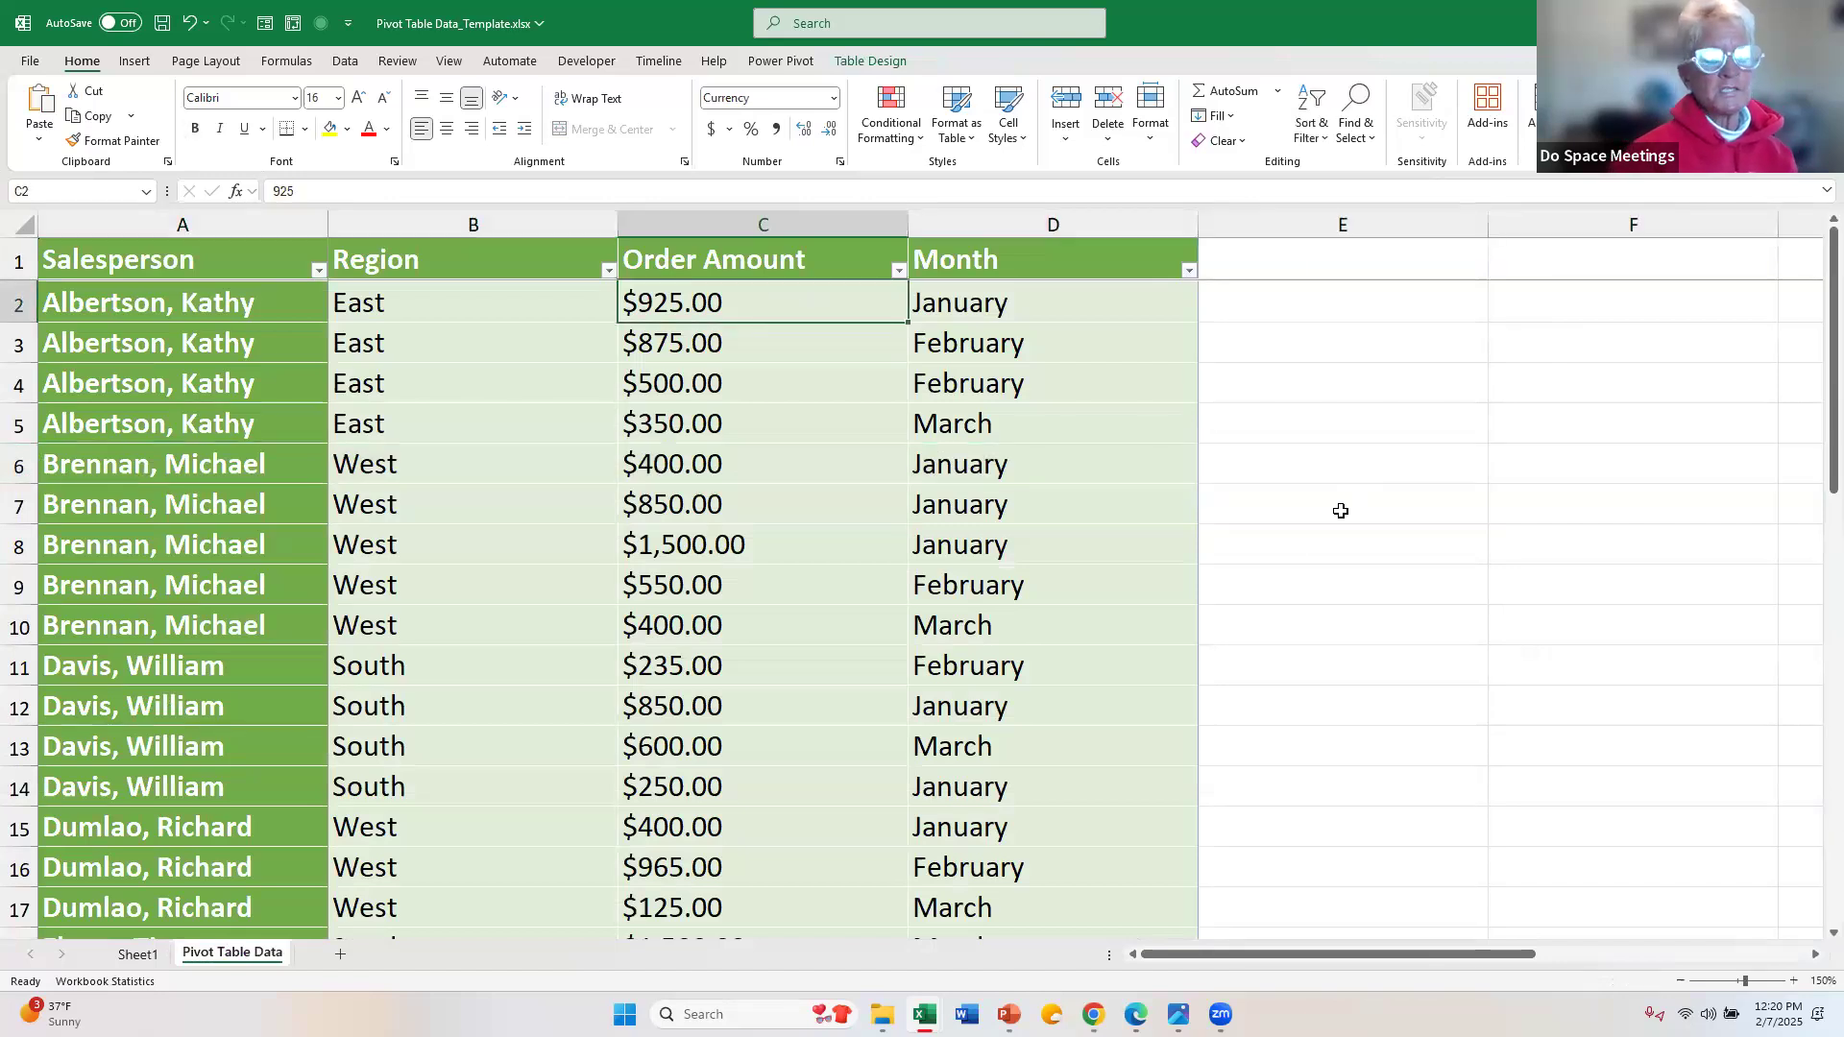
pyautogui.write('9000')
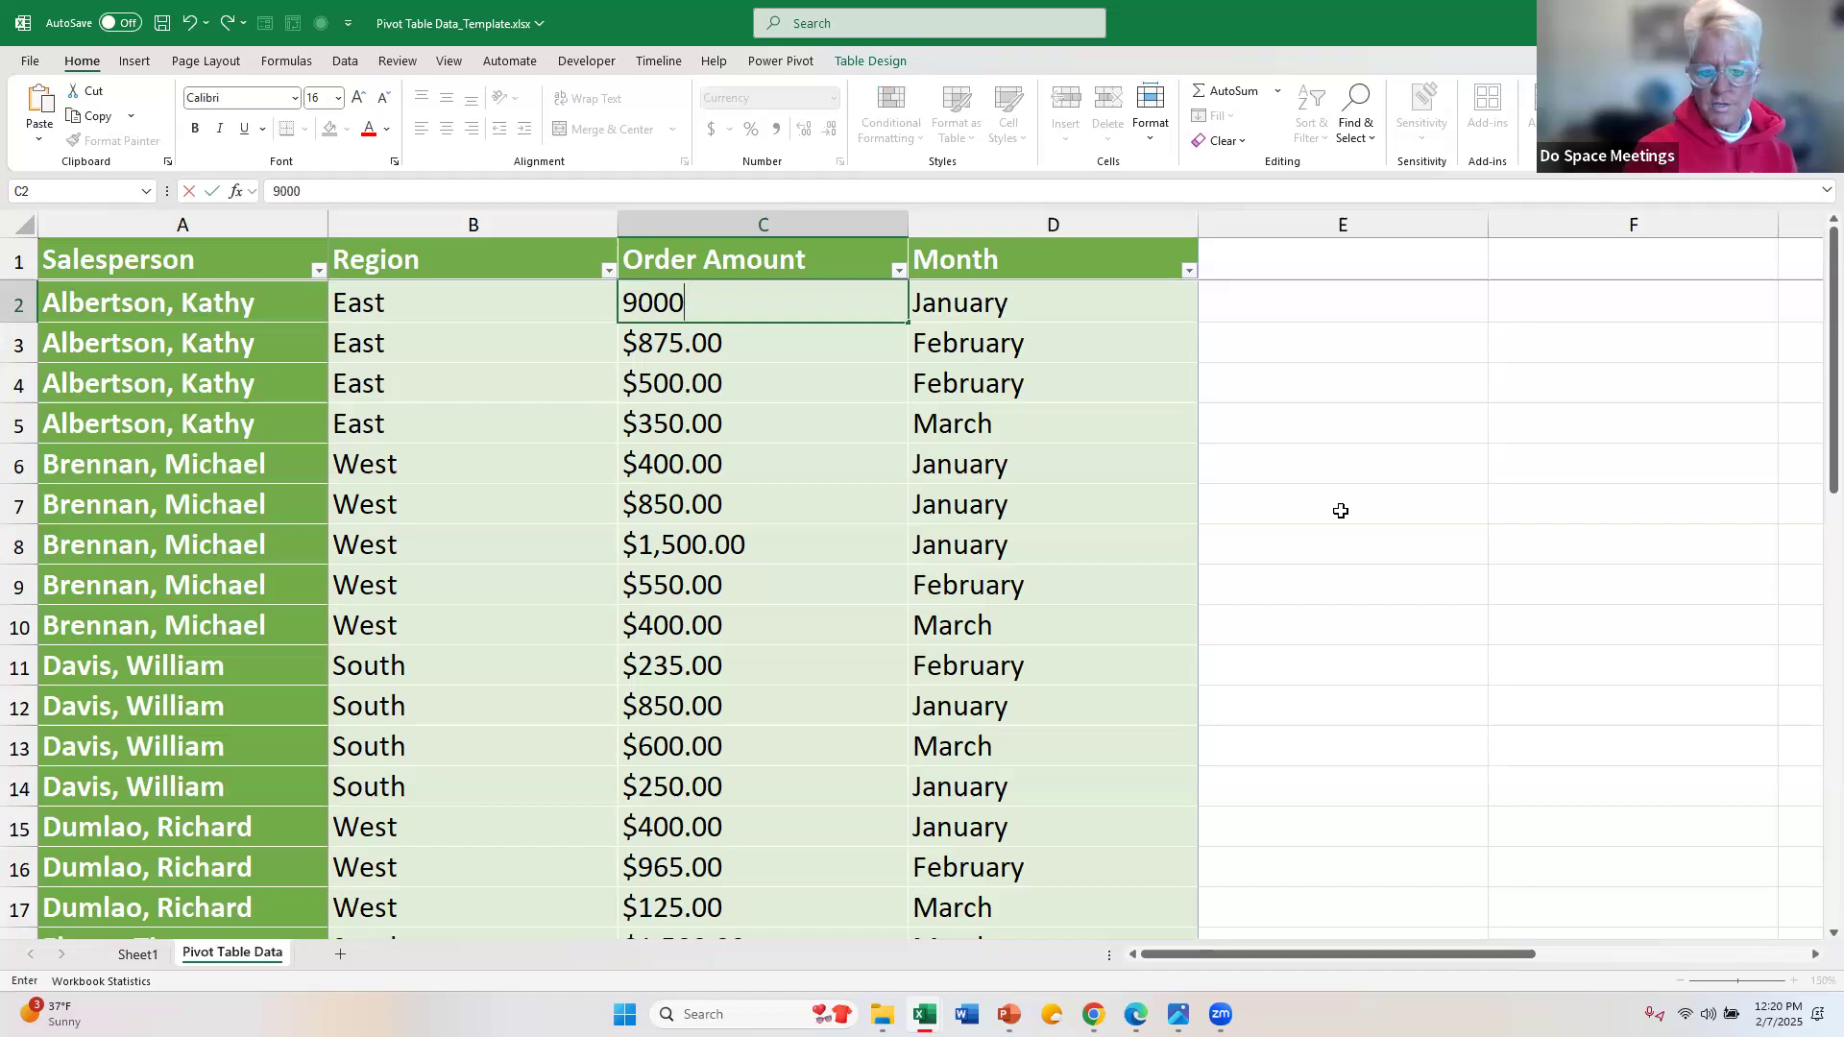
pyautogui.press('Return')
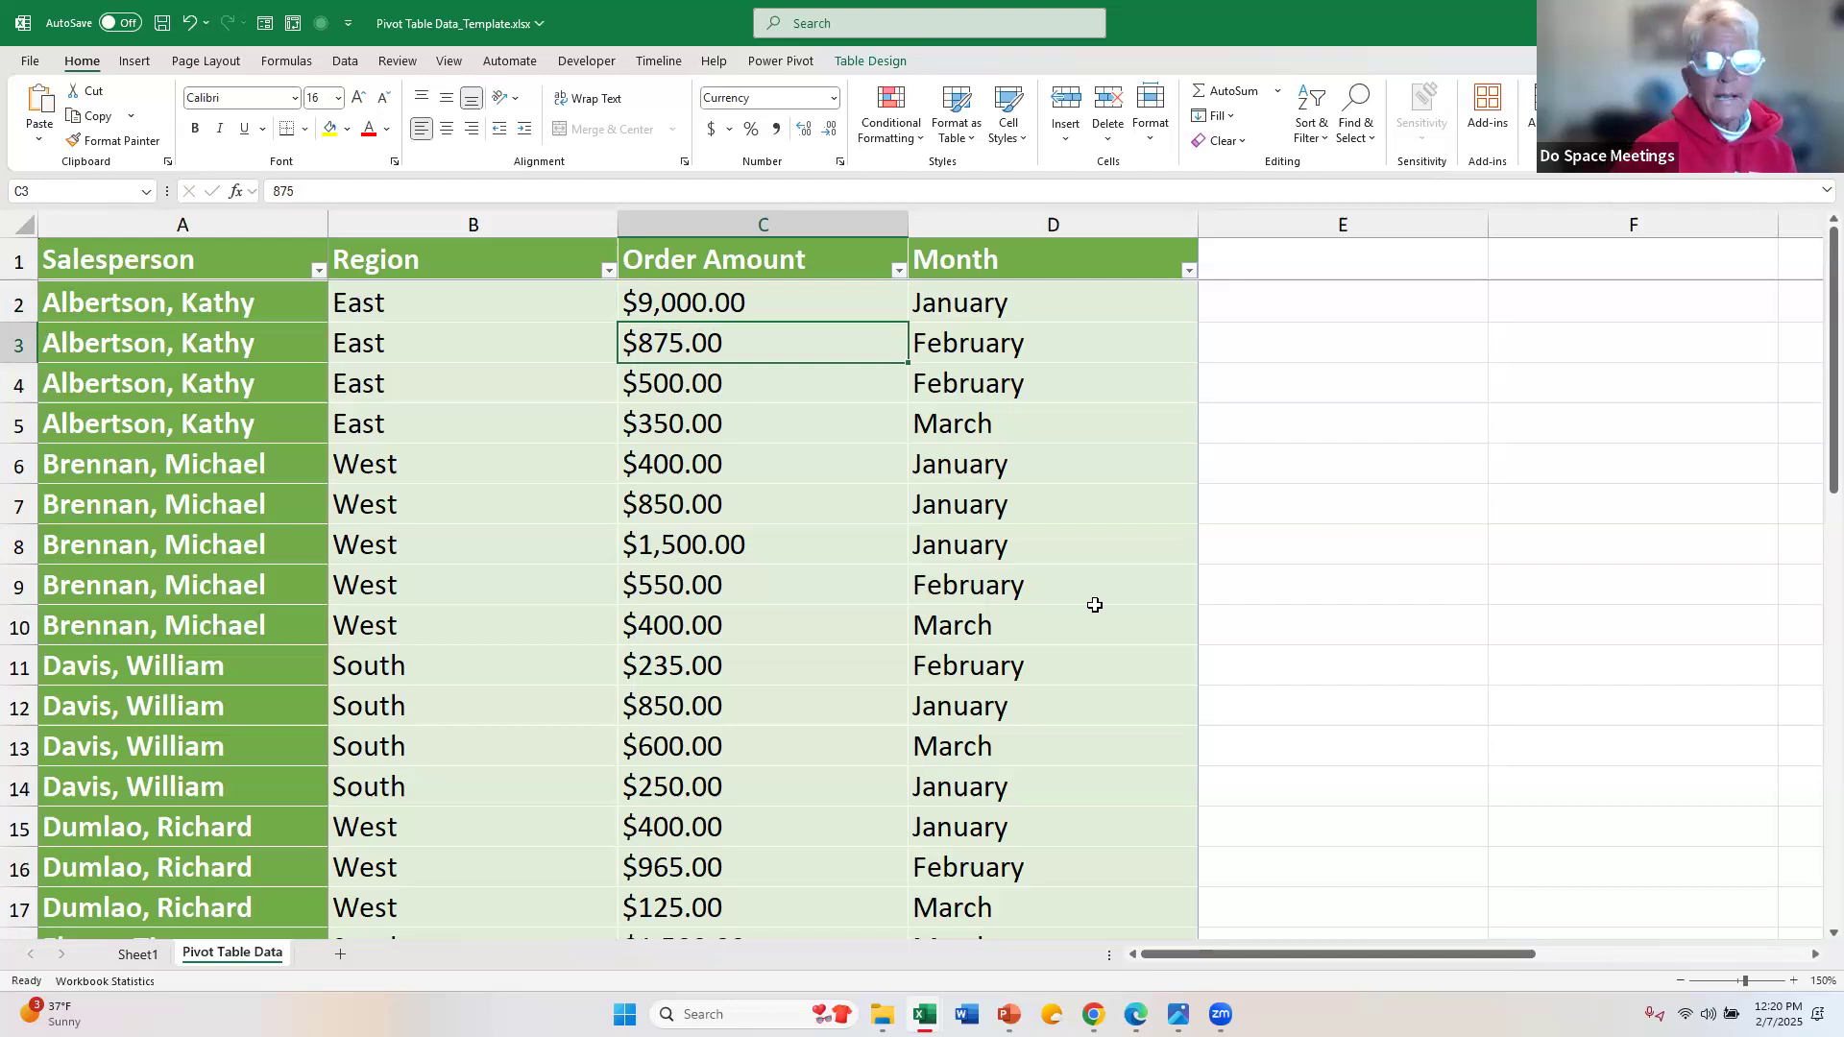
# Step: Rename Sheet1 as Pivot Table
pyautogui.click(146, 959)
pyautogui.doubleClick(150, 964)
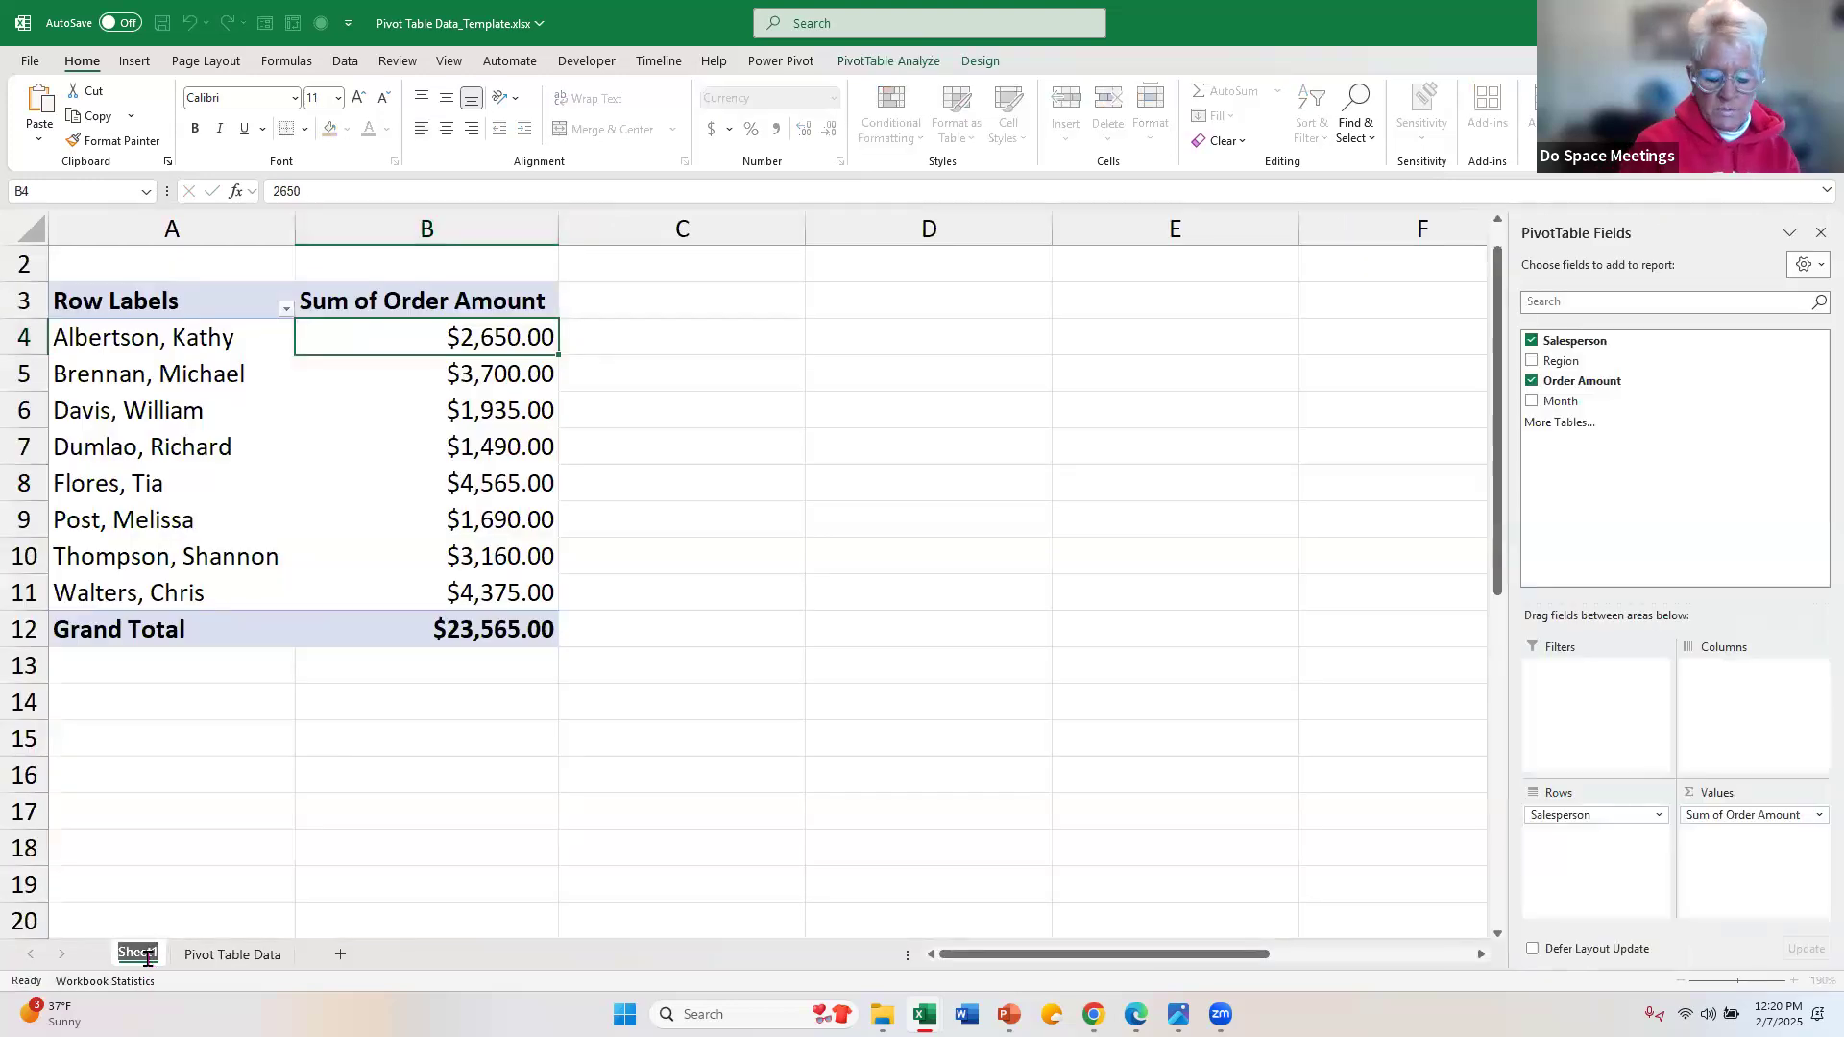
pyautogui.write('Pivot')
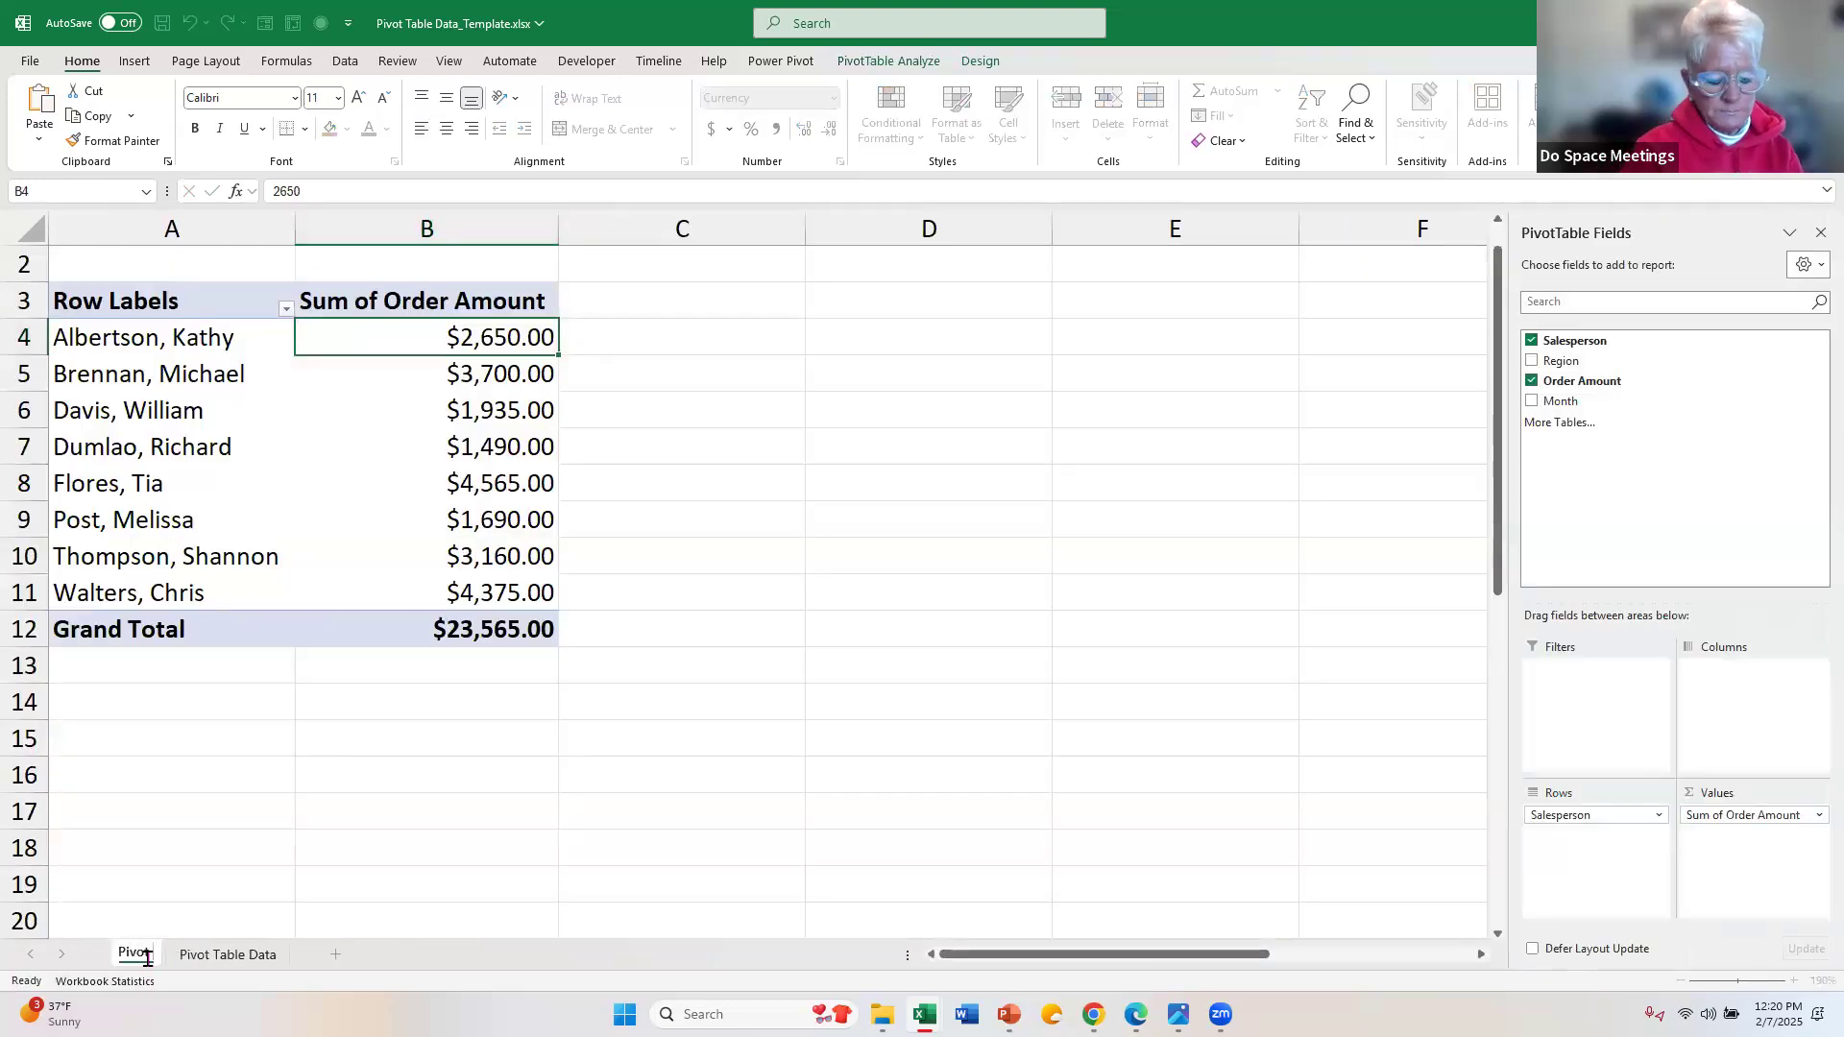
pyautogui.write(' Table')
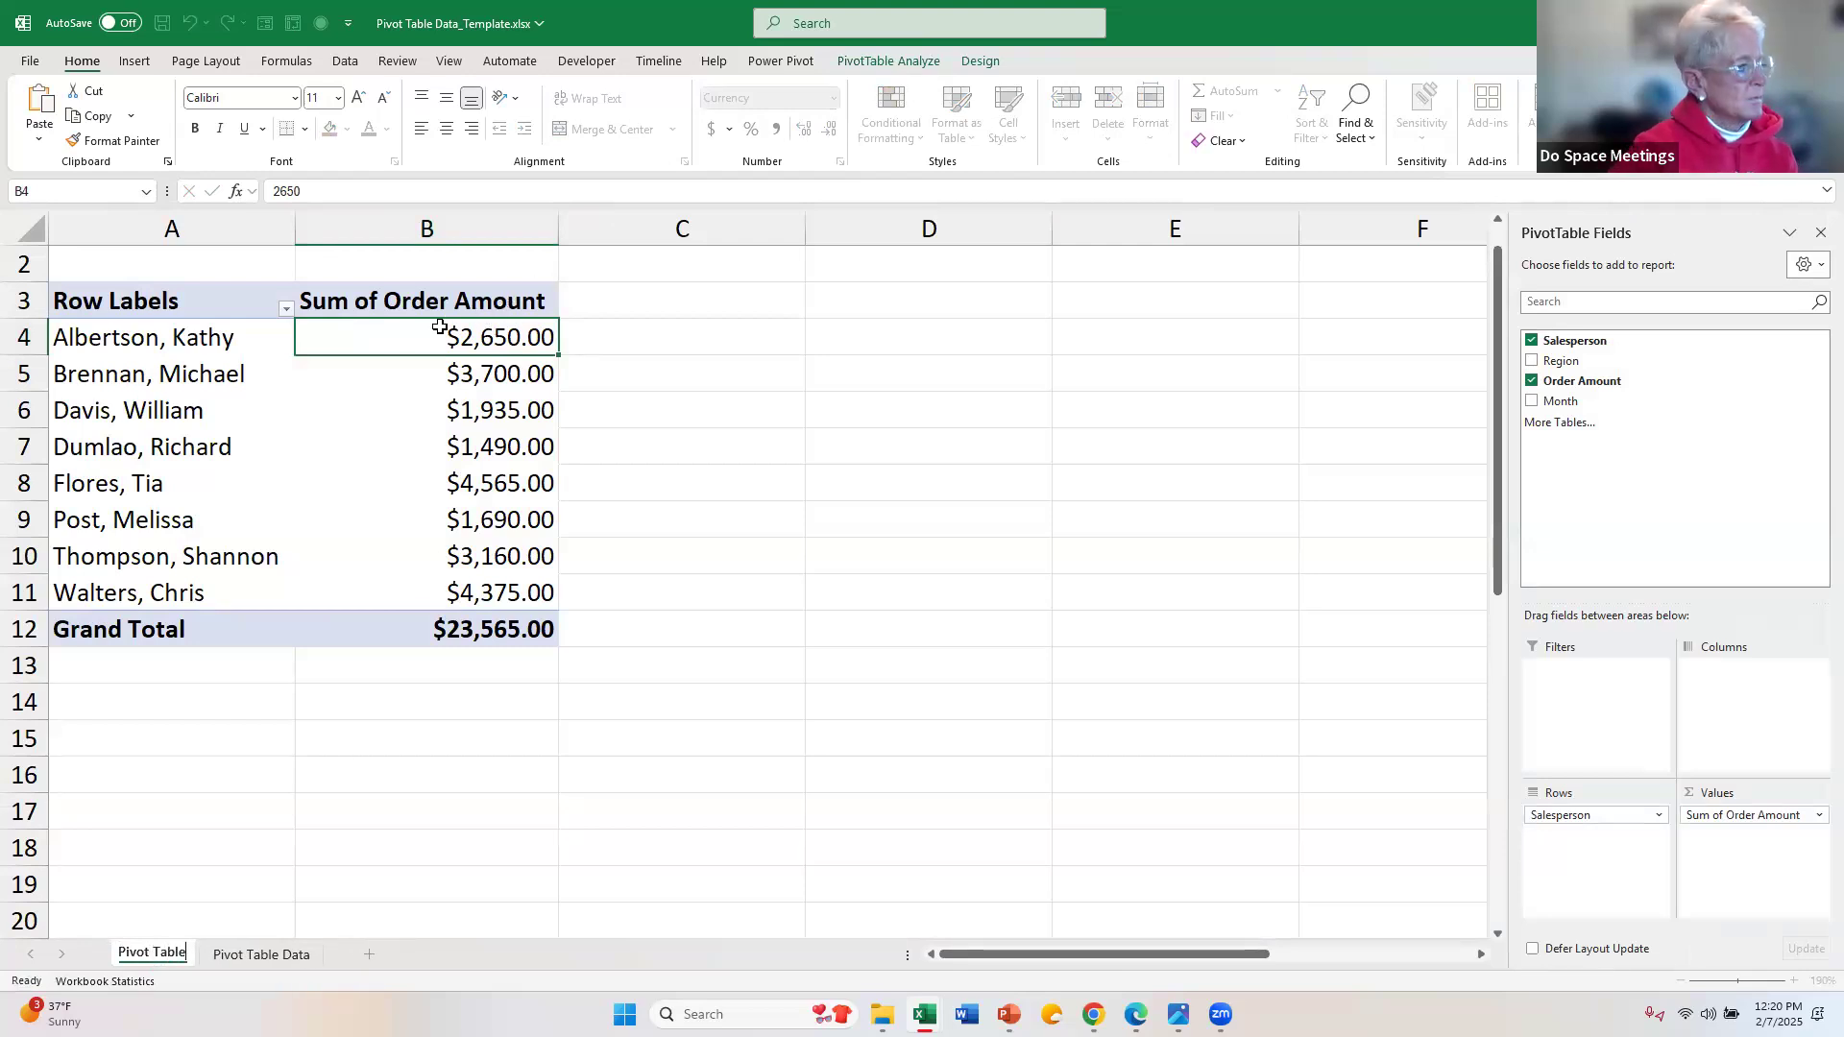
pyautogui.press('Return')
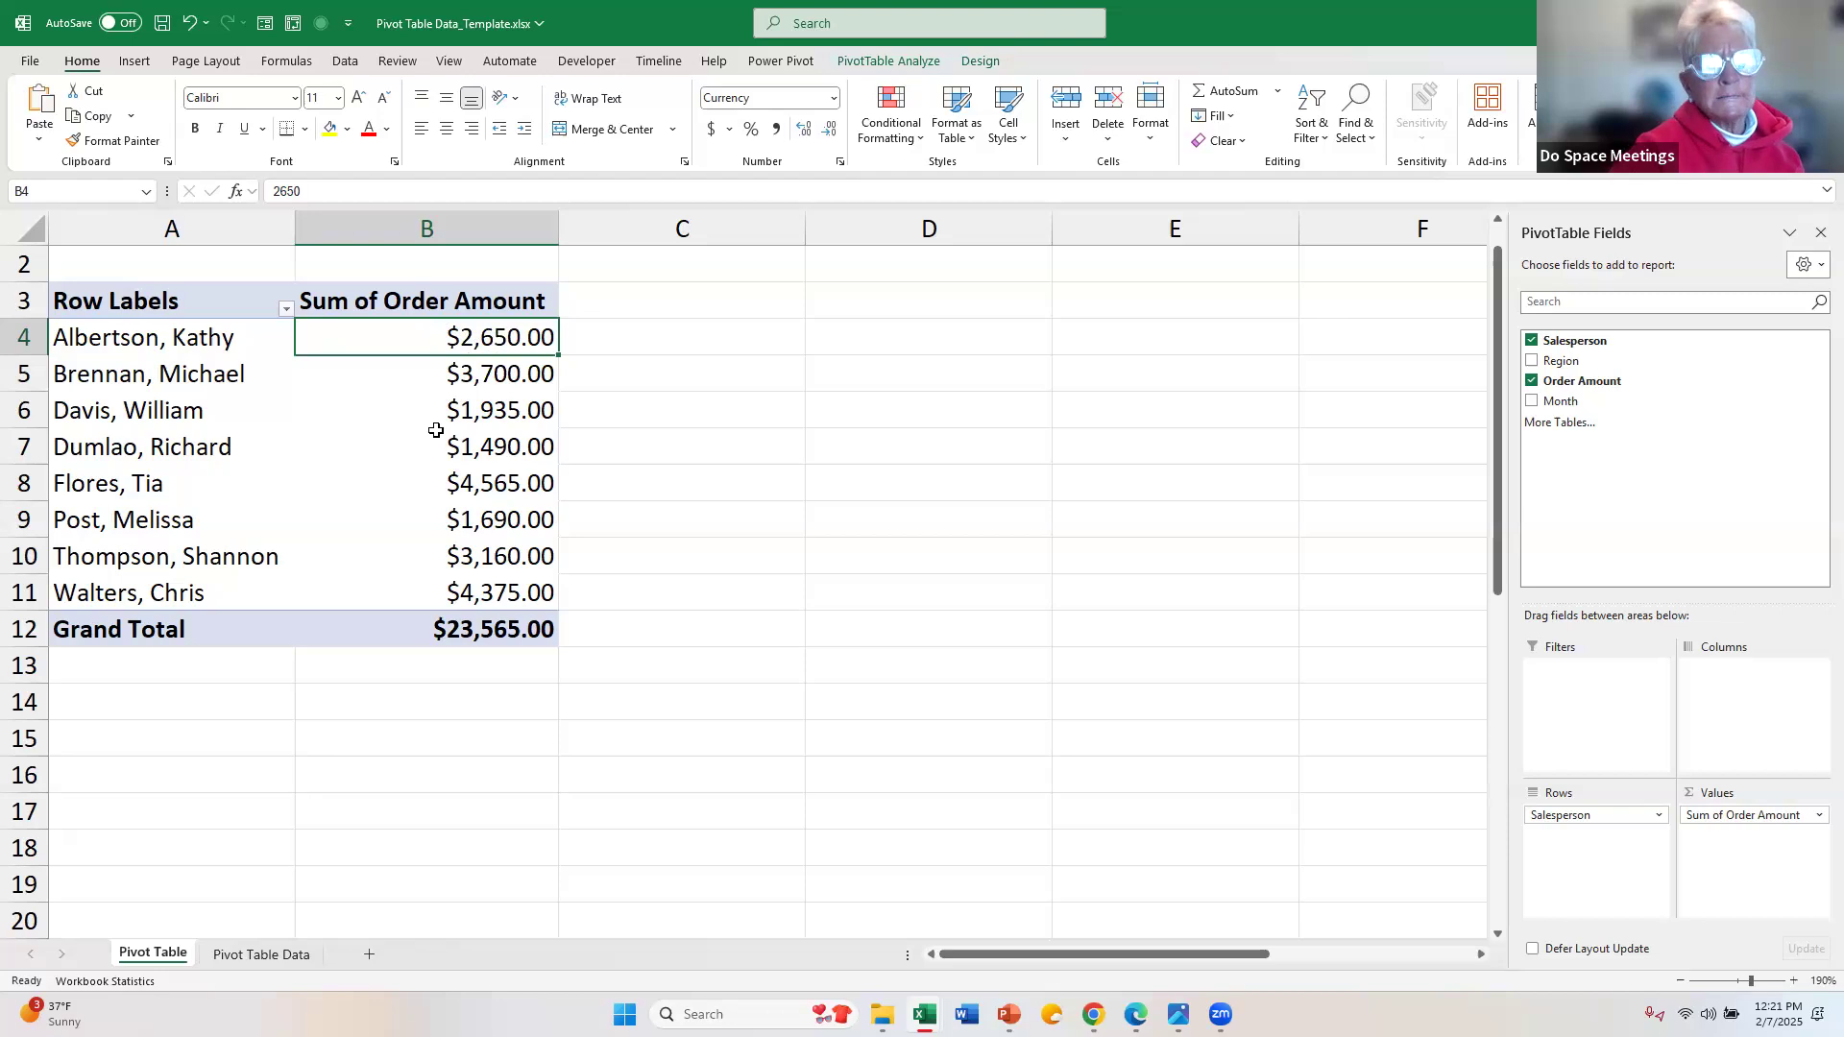
# Step: Refresh the PivotTable to bring in the changed order amount from the source table
pyautogui.moveTo(367, 343)
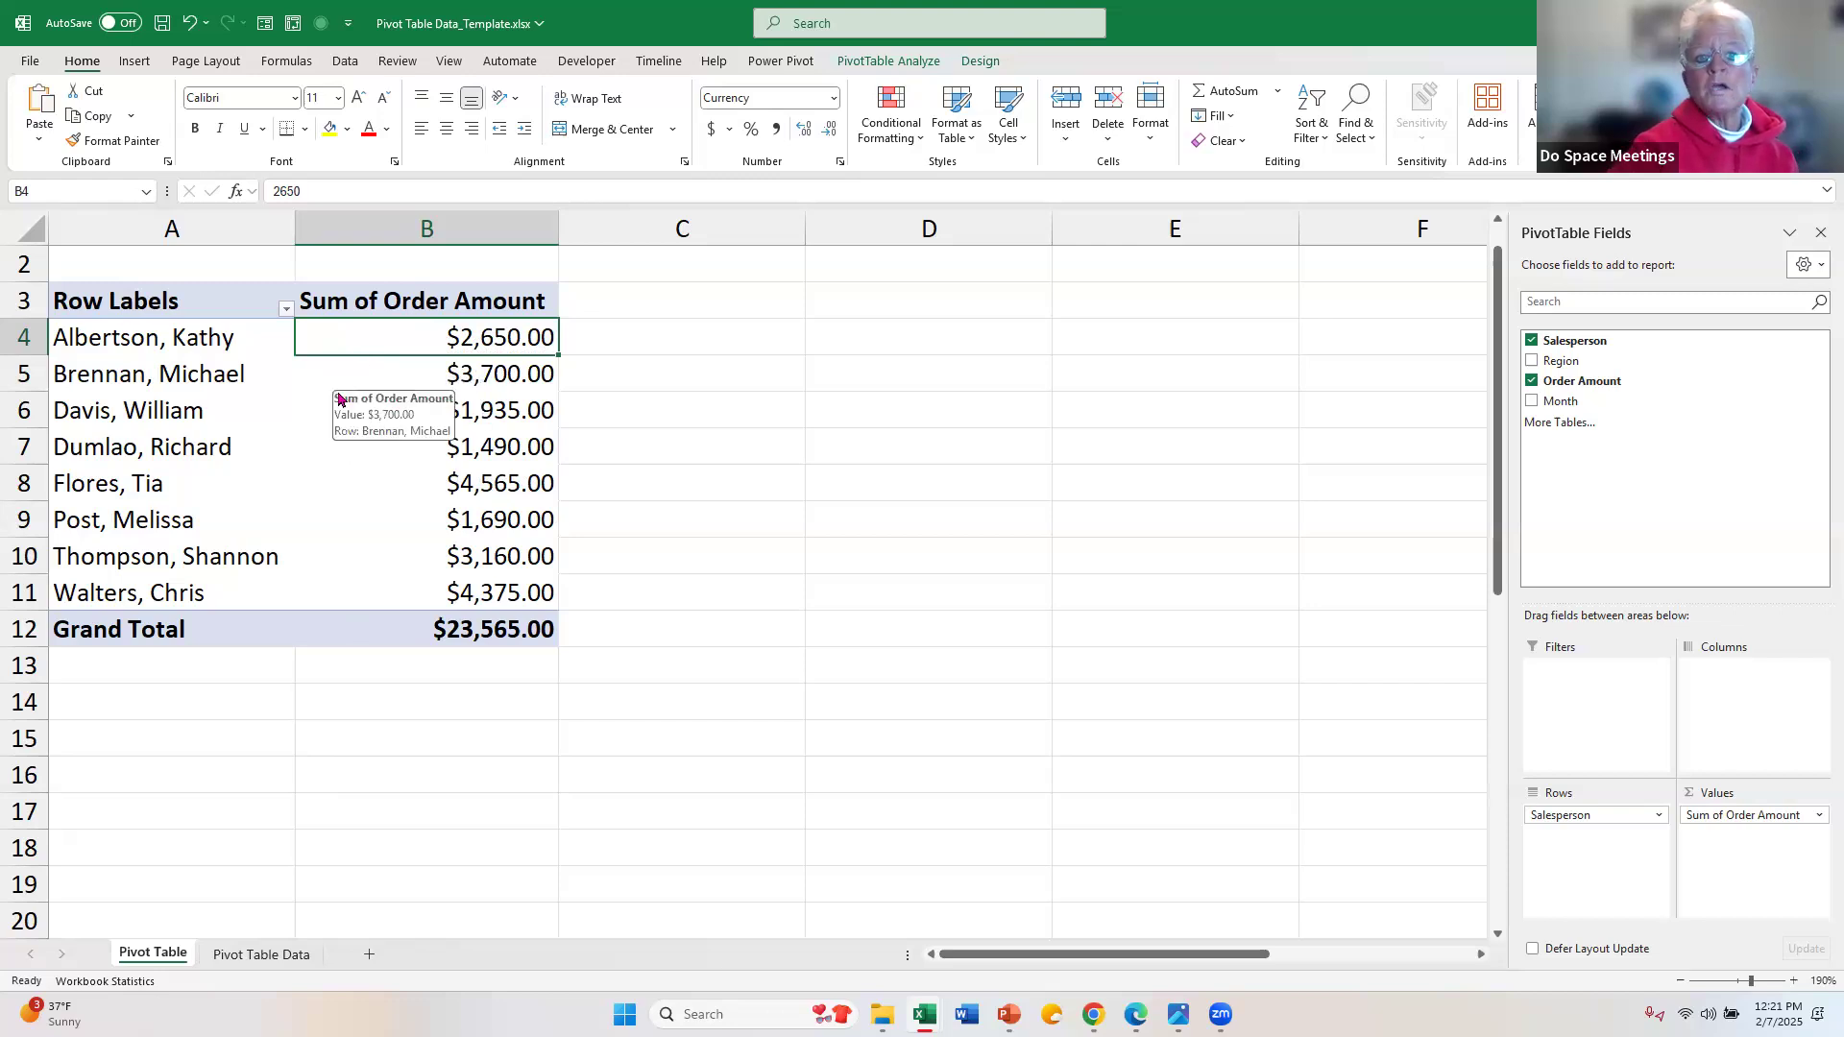
pyautogui.click(863, 63)
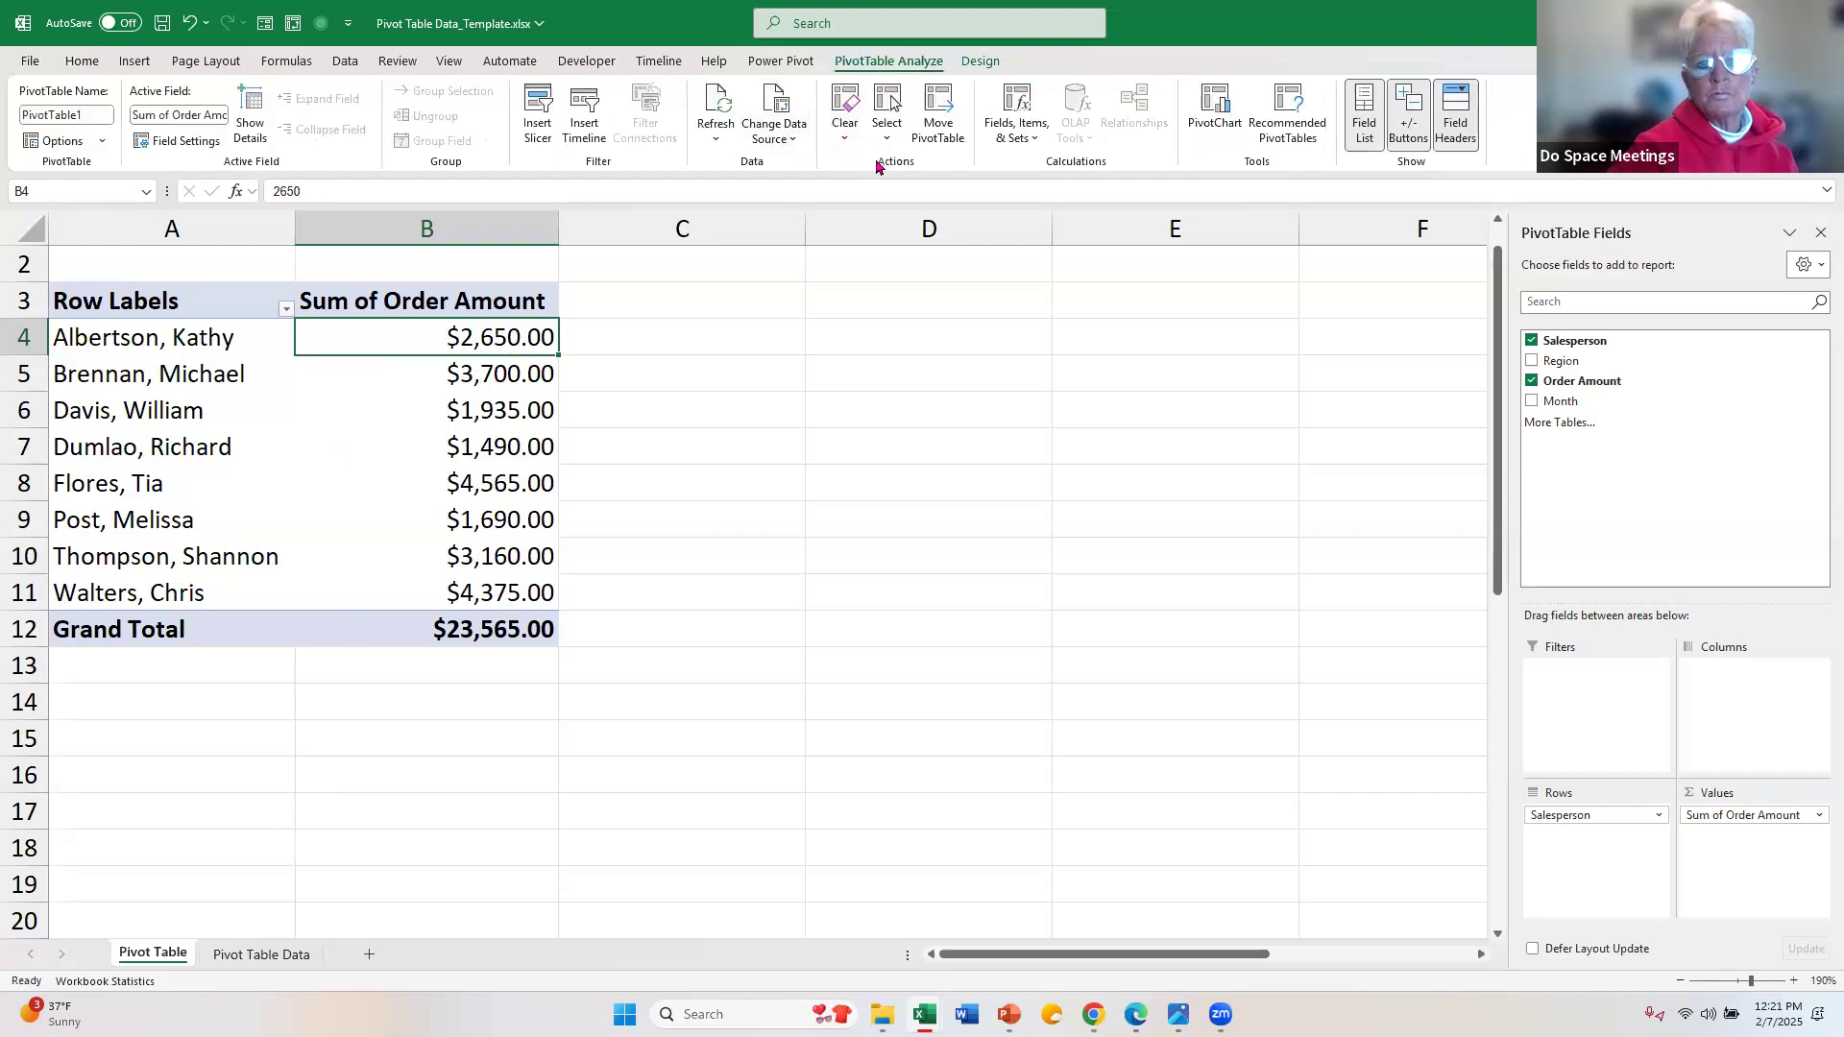
pyautogui.click(712, 103)
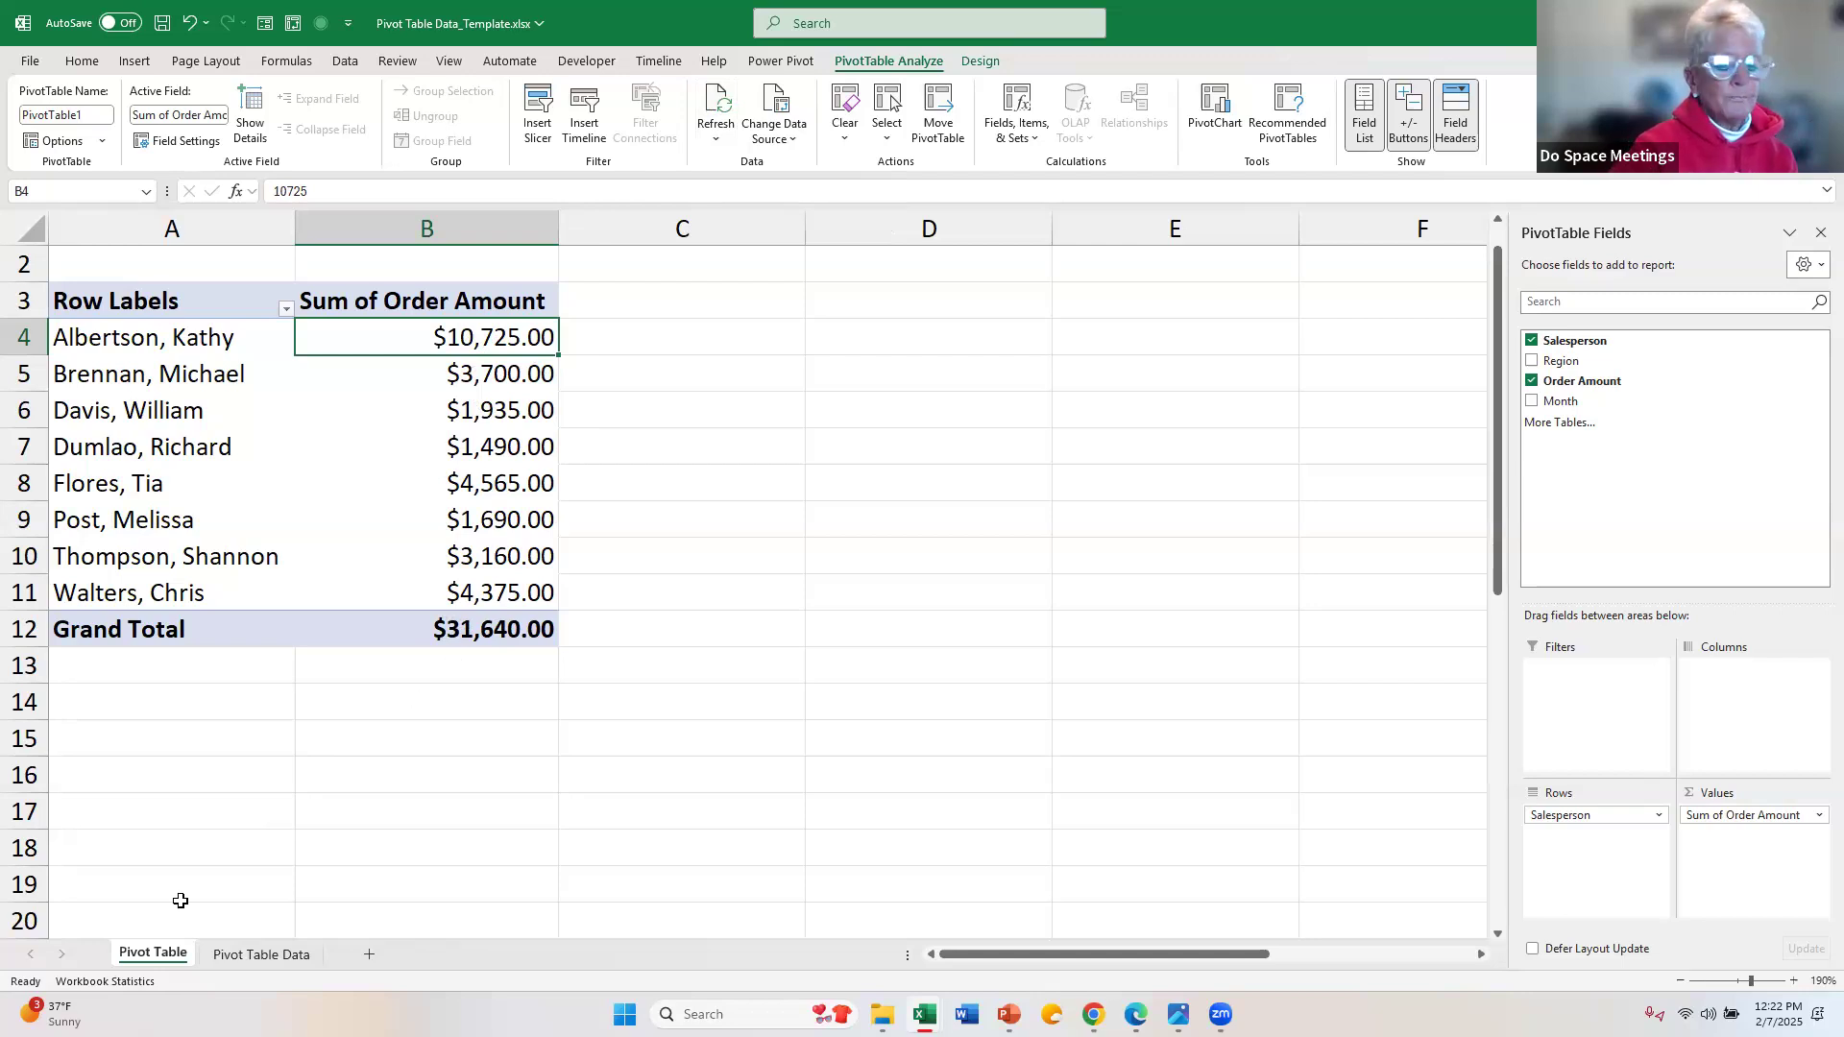
# Step: Clear the order amounts in C3:C5 of the Pivot Table Data sheet
pyautogui.click(254, 957)
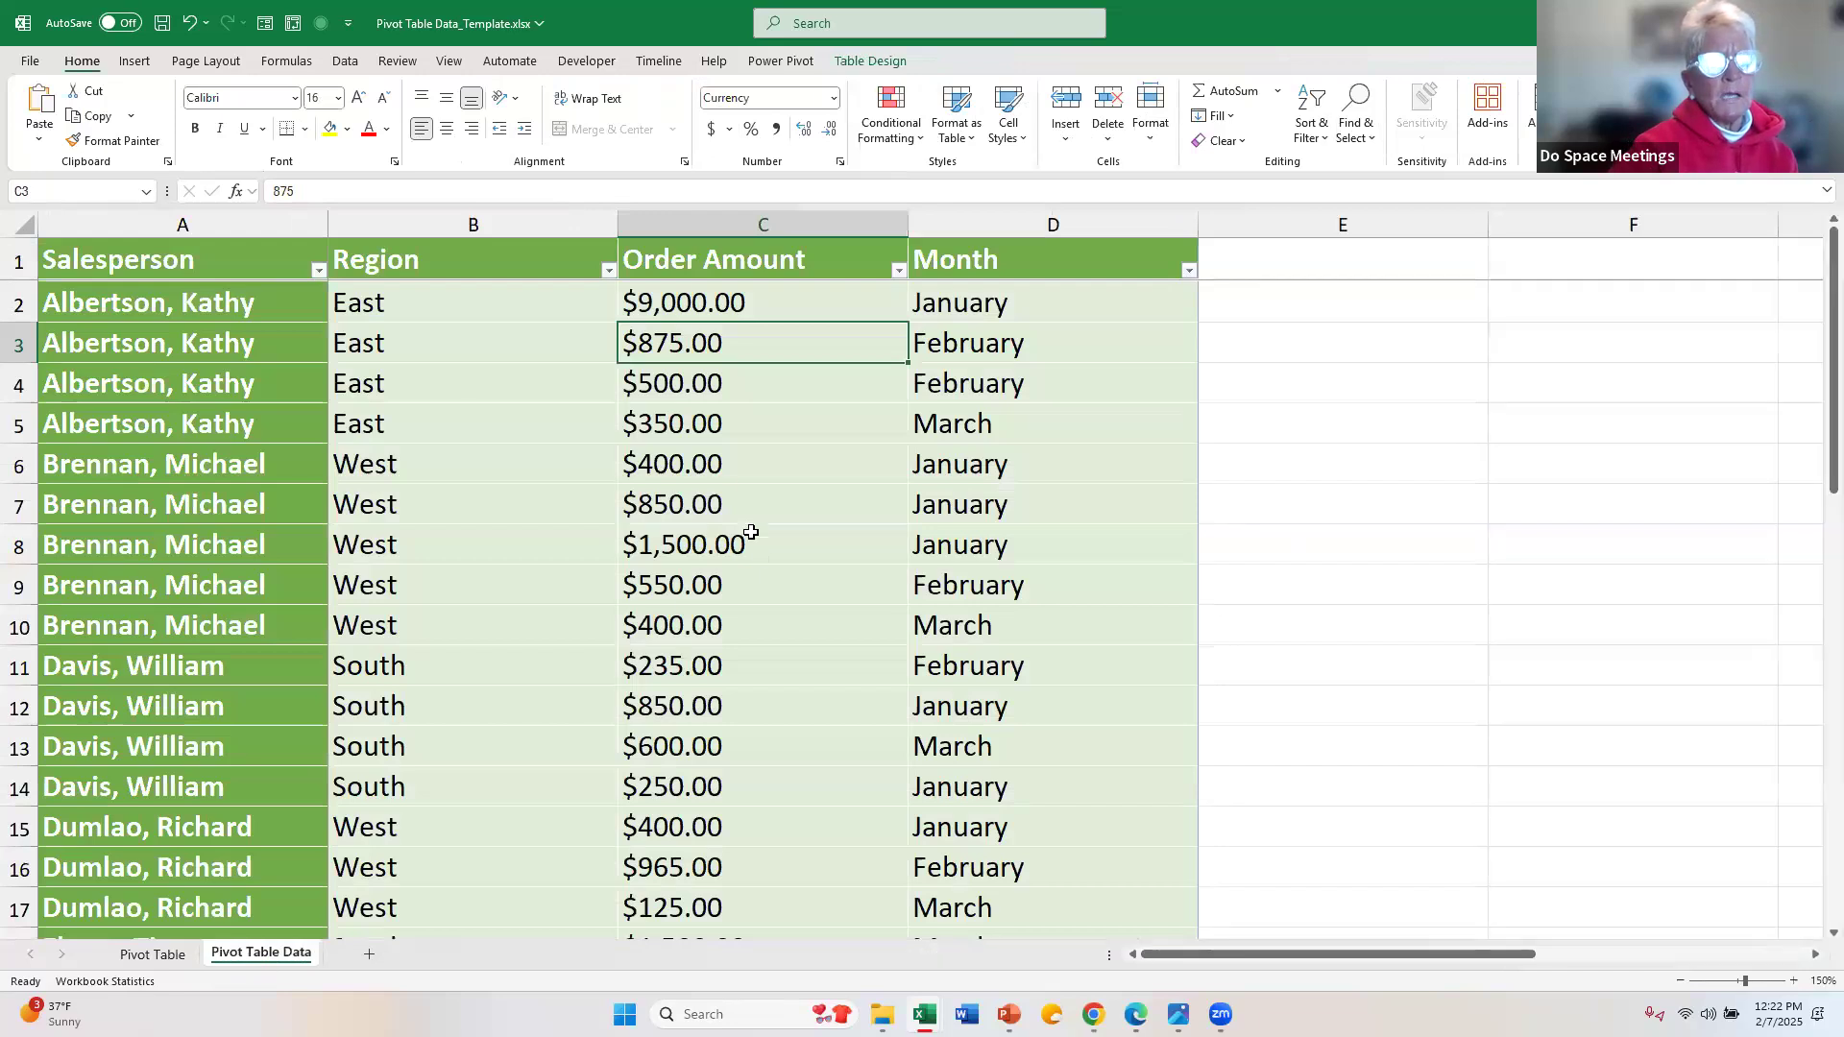
pyautogui.moveTo(681, 333); pyautogui.dragTo(694, 437)
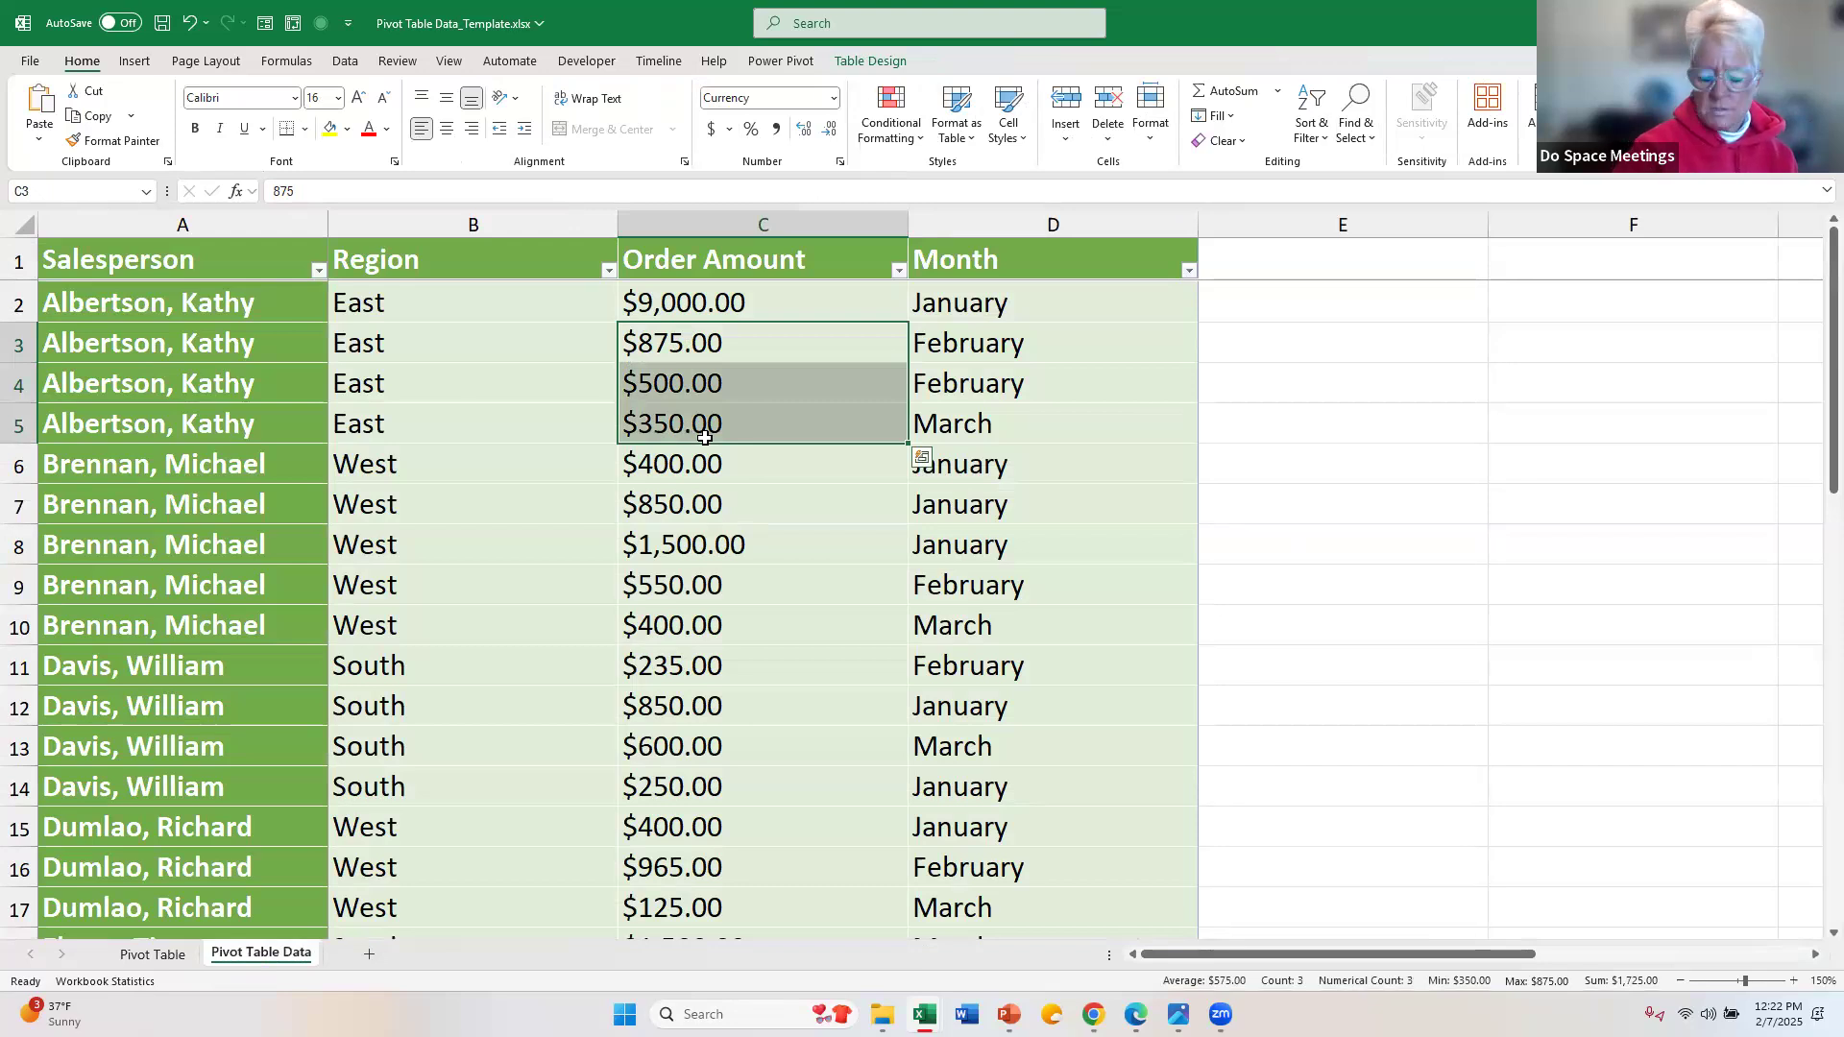
pyautogui.press('Delete')
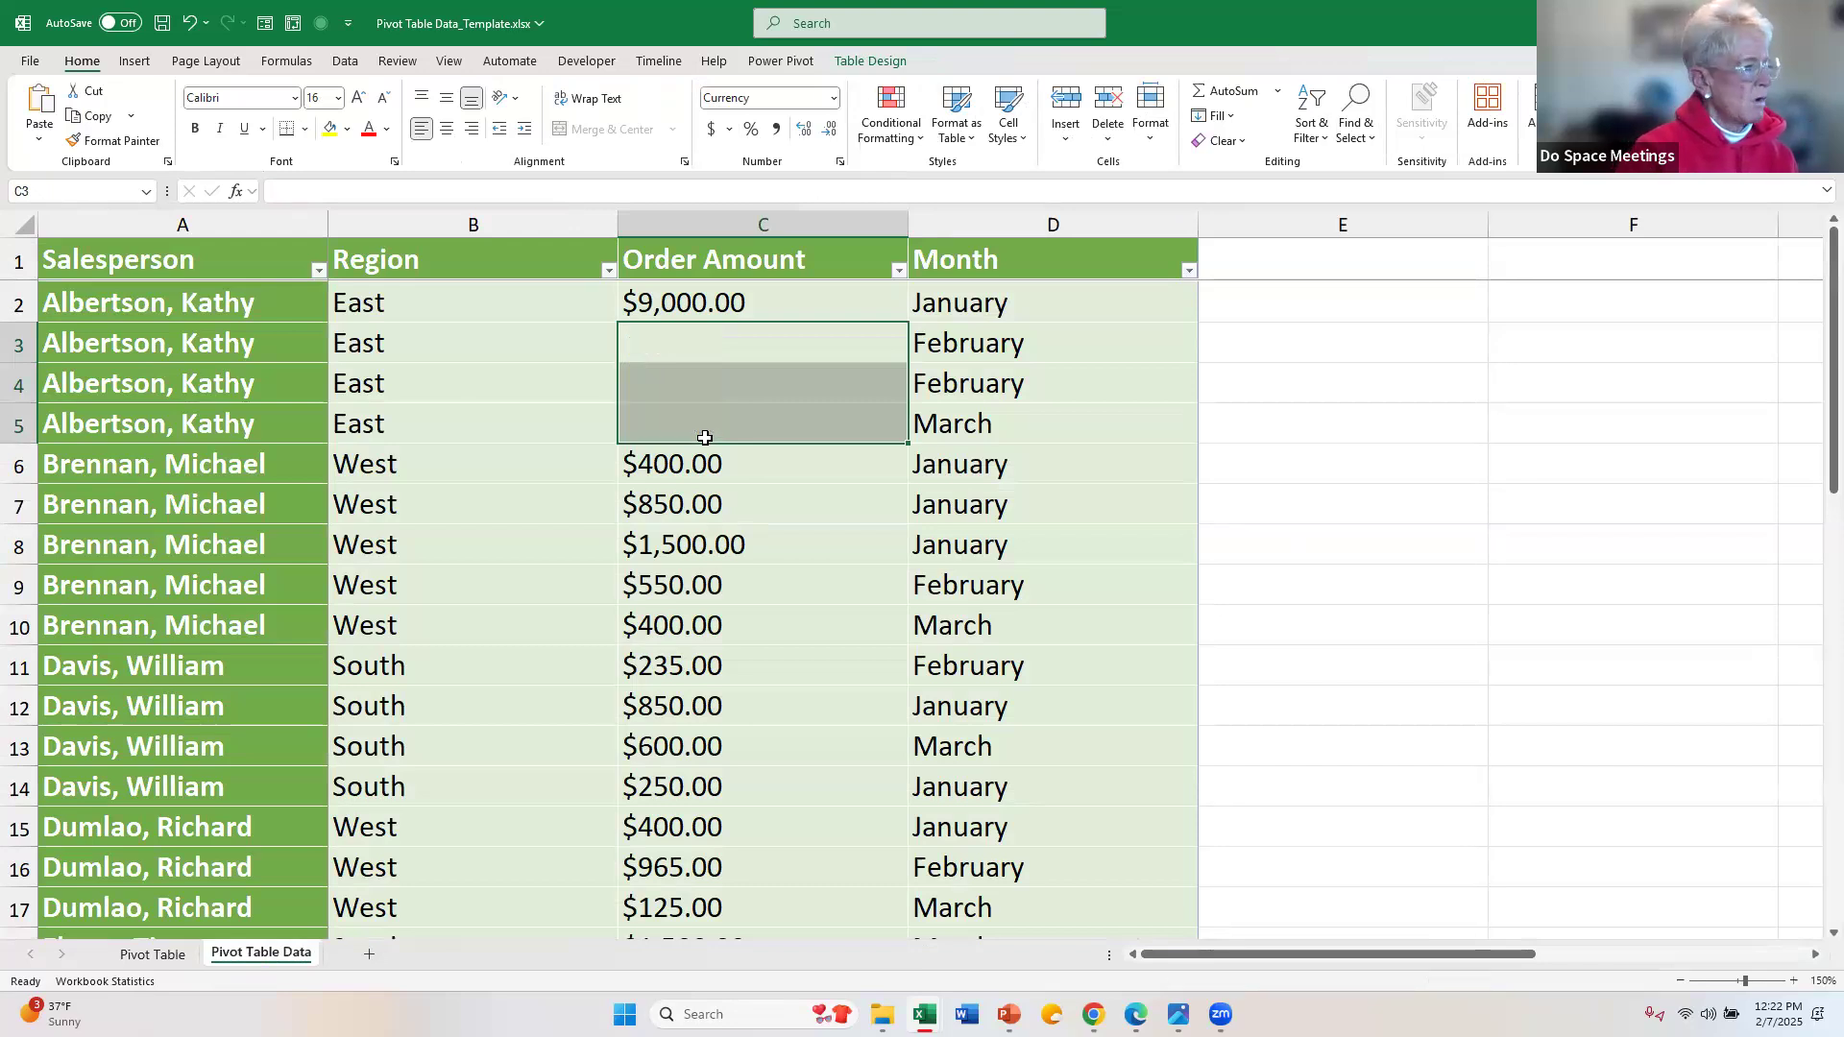
# Step: Refresh the PivotTable on the Pivot Table sheet to account for the cleared order amounts
pyautogui.click(174, 964)
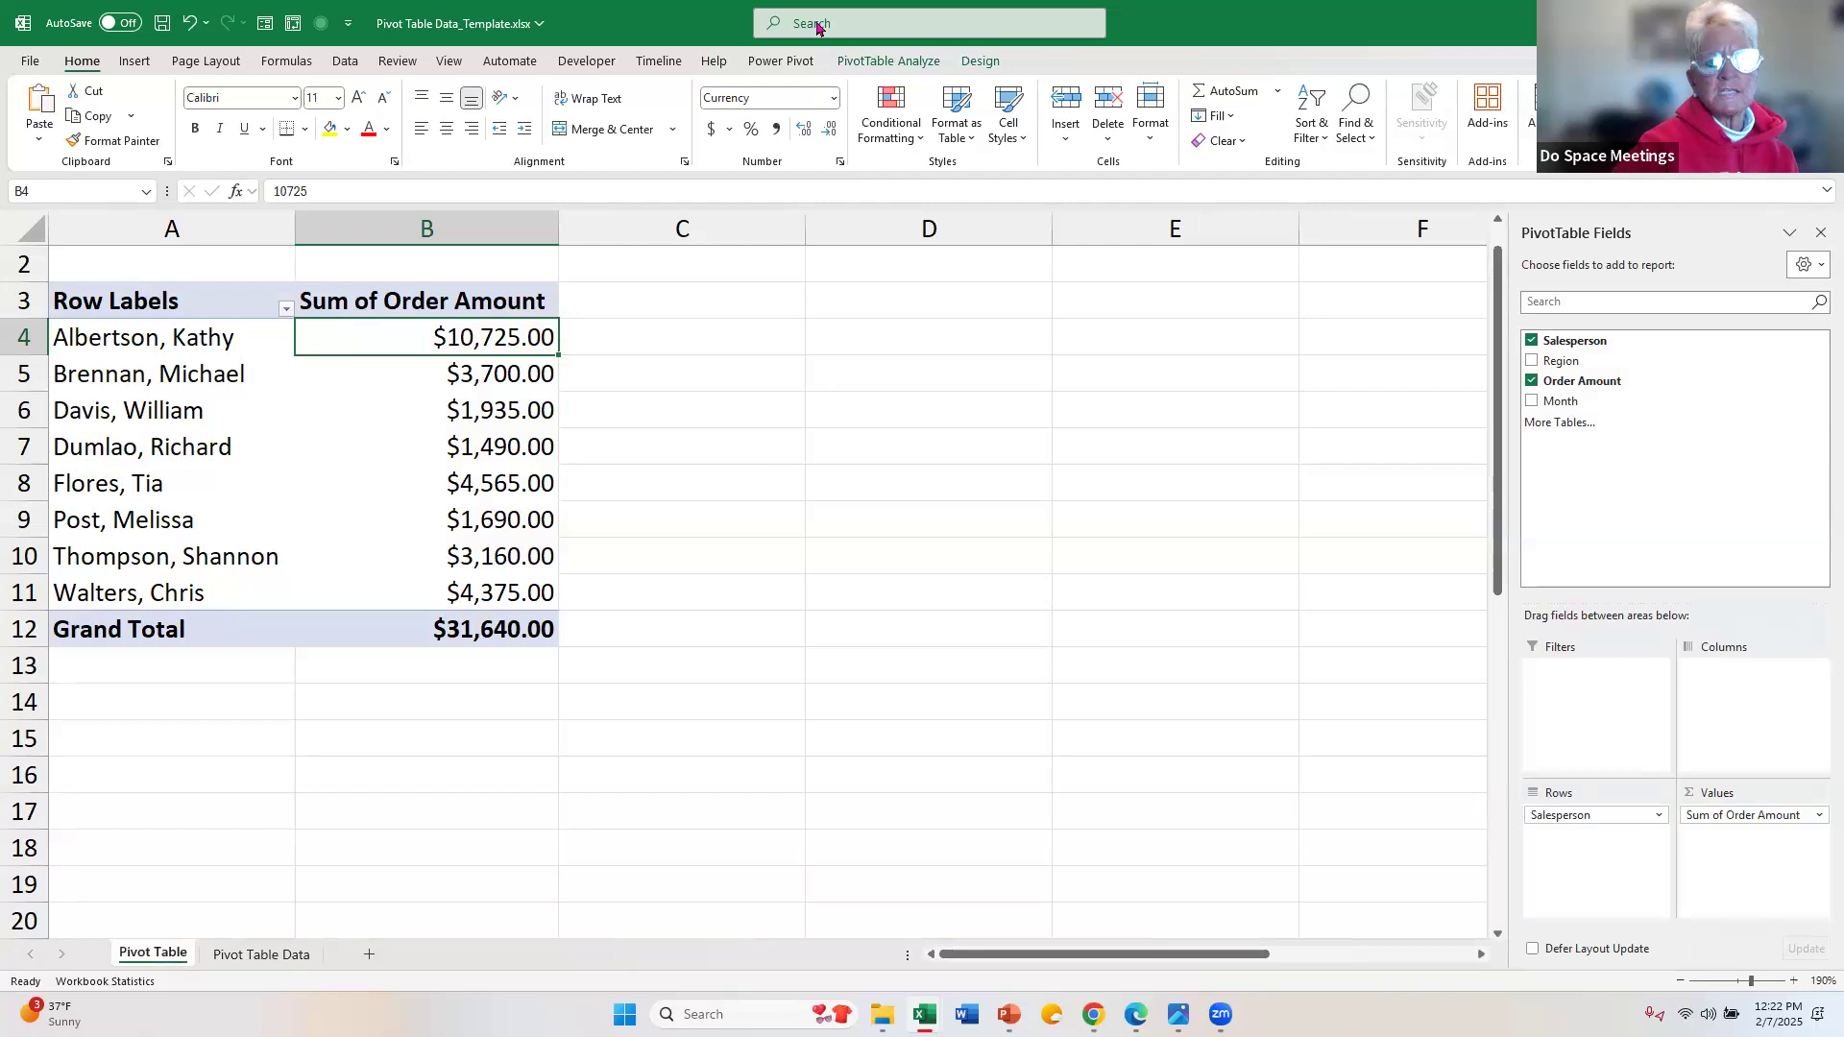
pyautogui.click(867, 64)
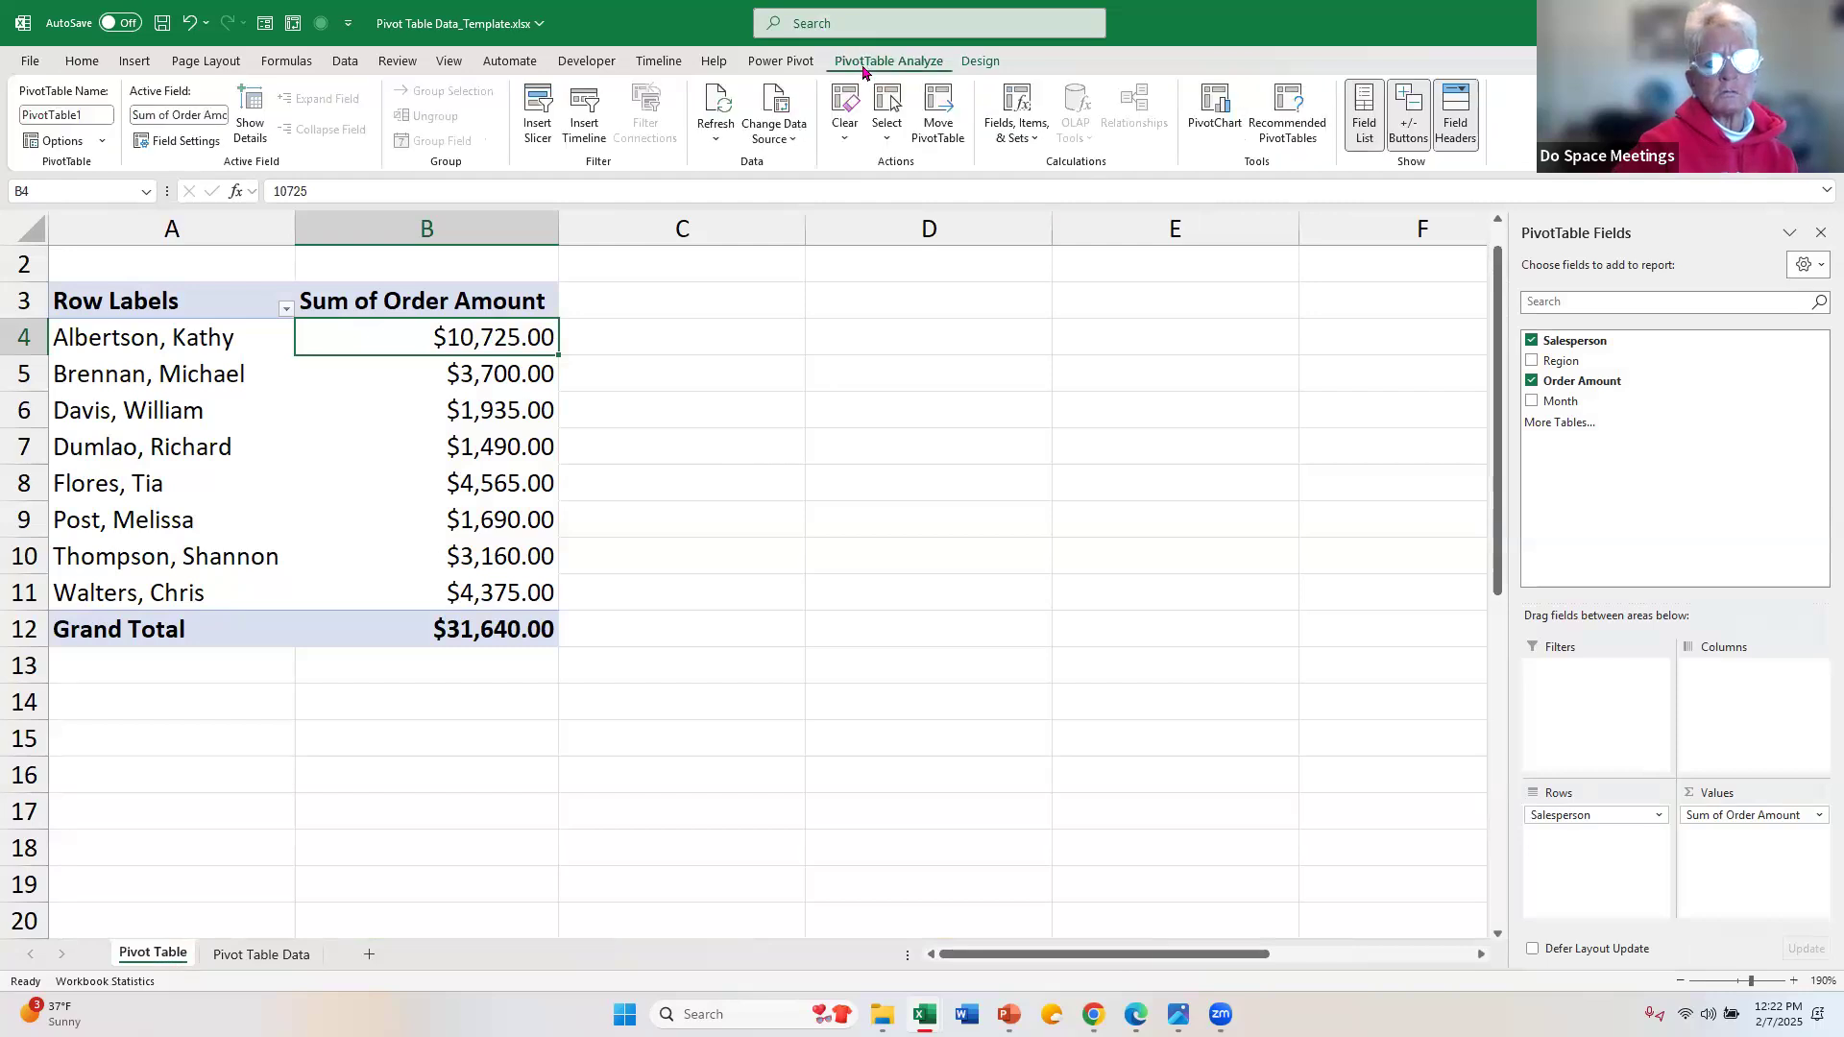
pyautogui.click(723, 101)
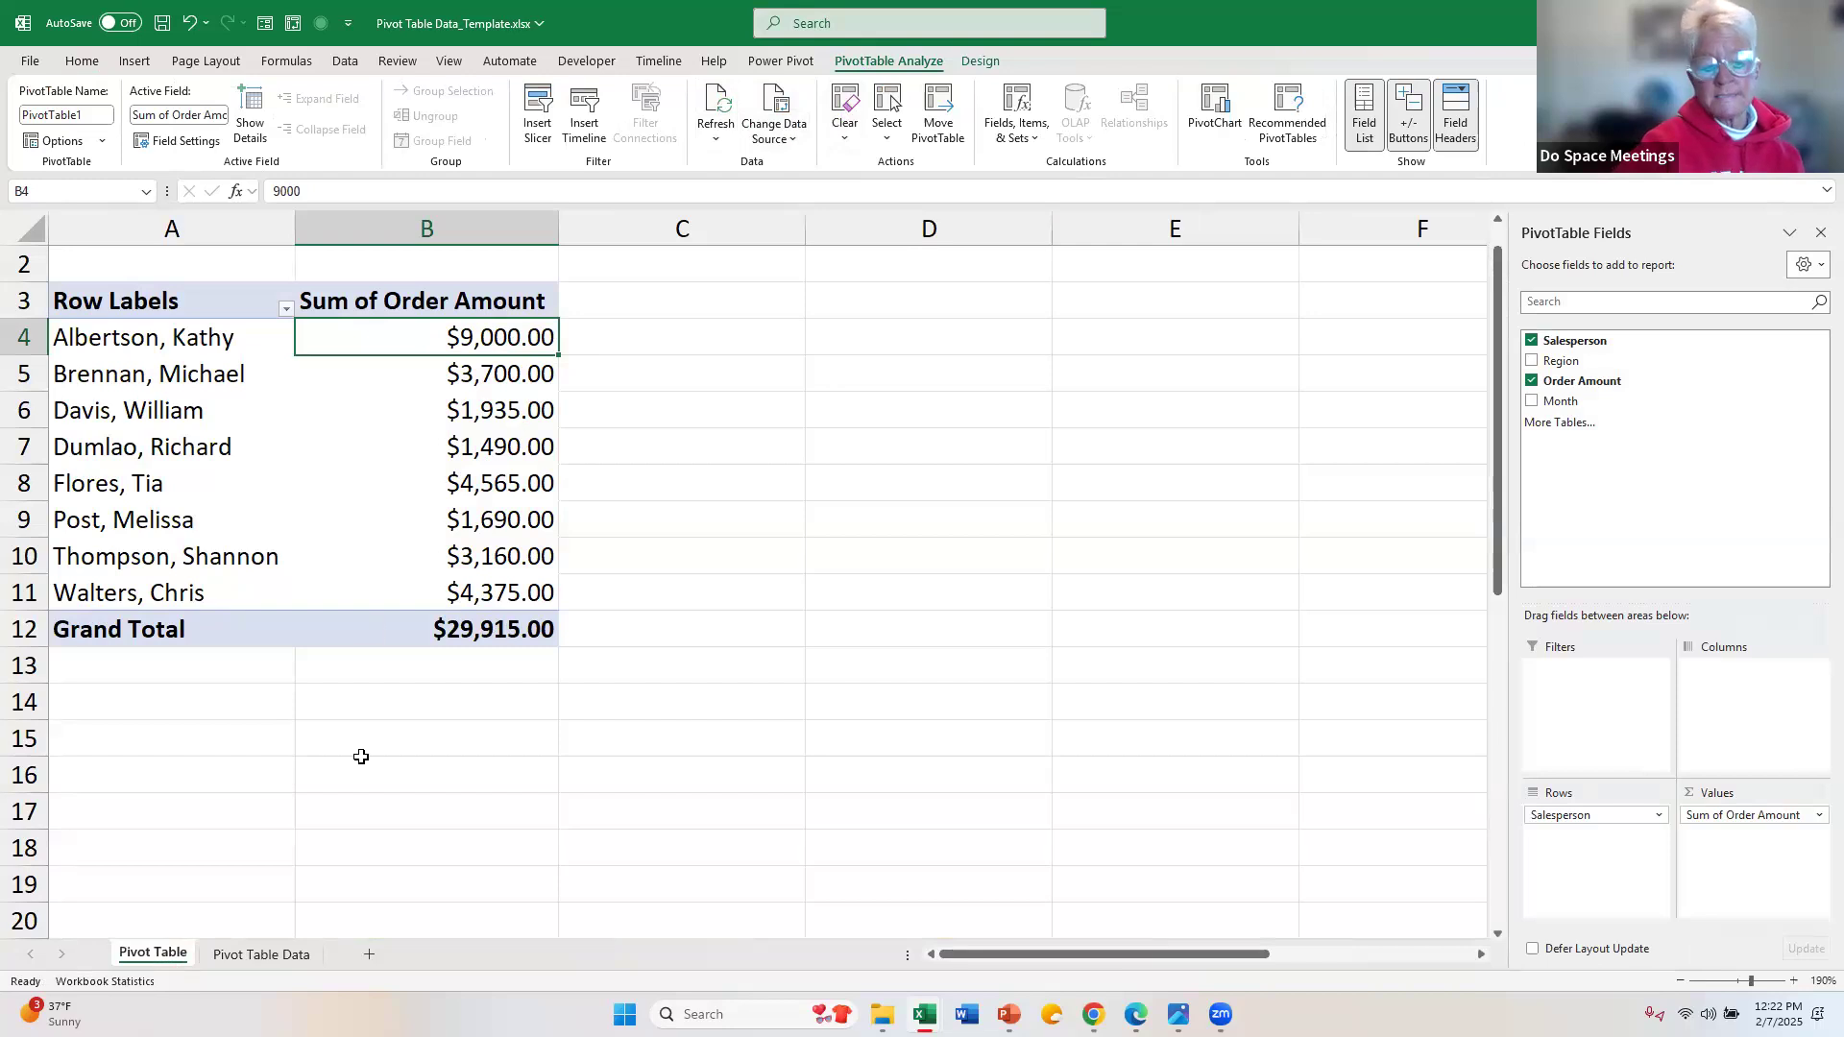
# Step: Insert a blank row at row 6 of the Pivot Table Data sheet and delete it again
pyautogui.click(257, 956)
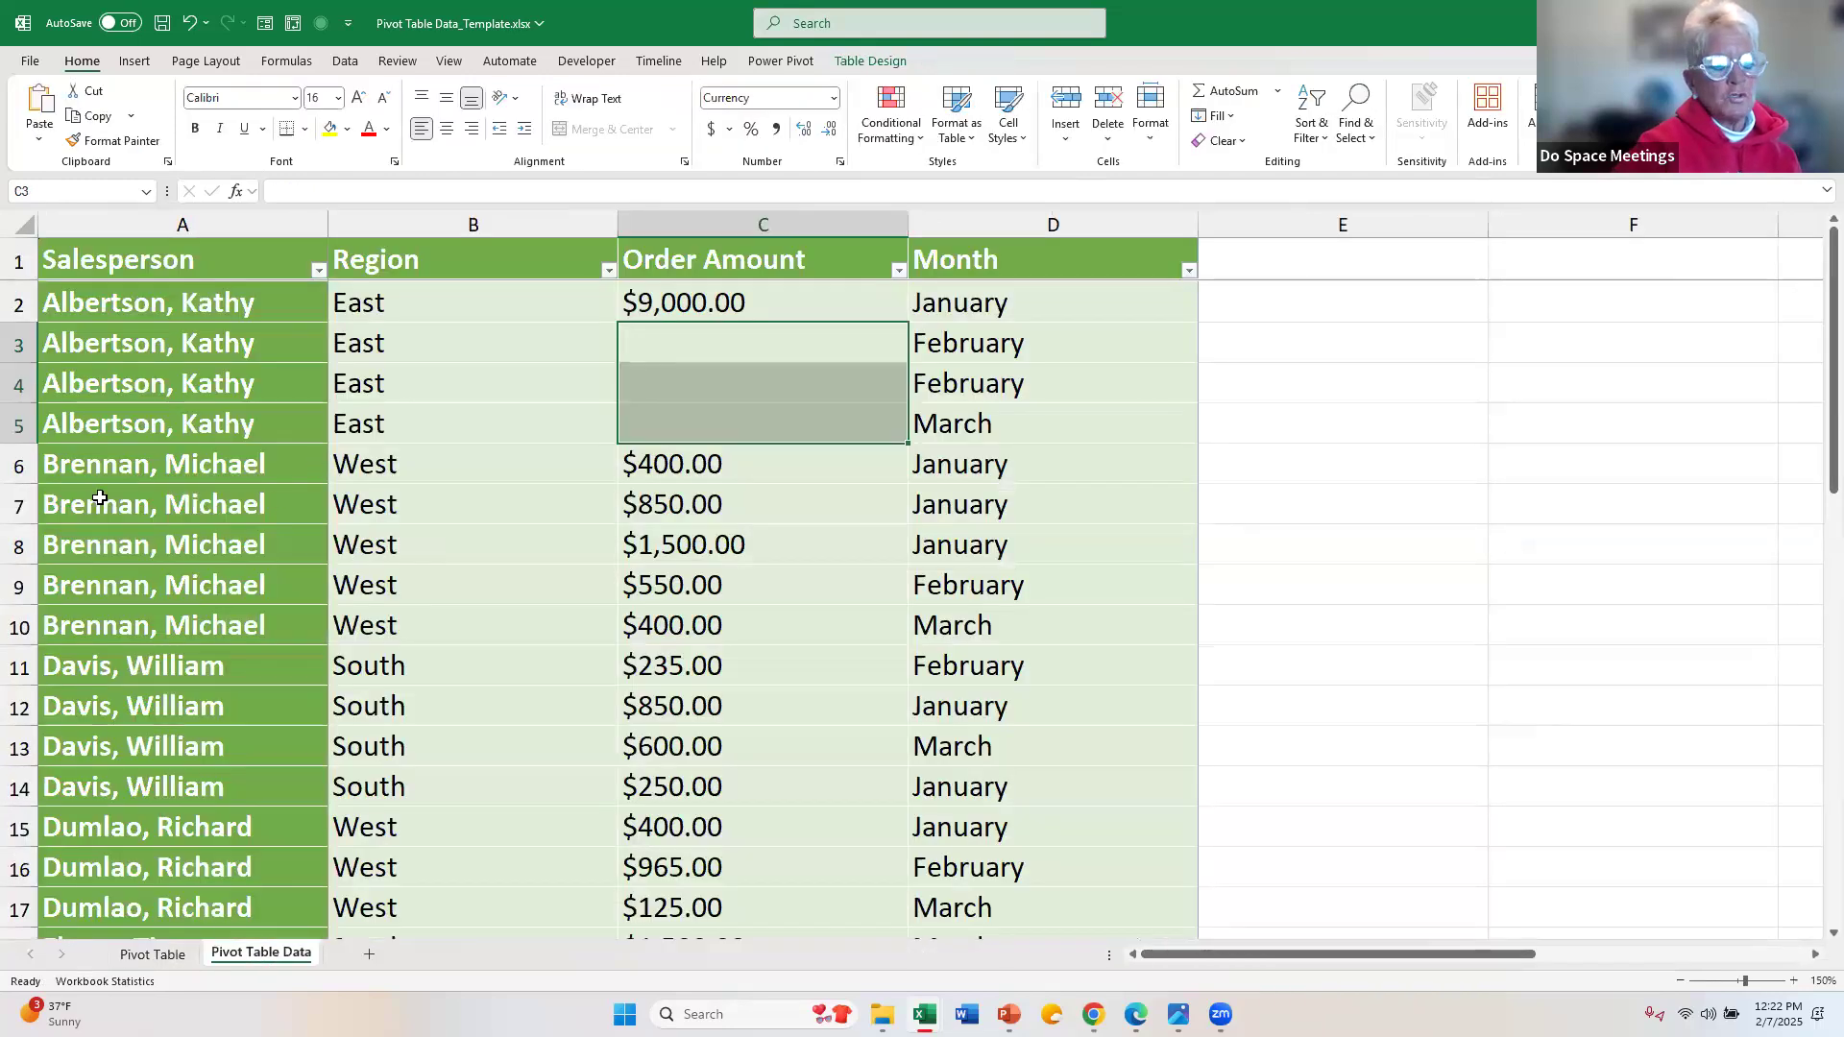
pyautogui.click(30, 455)
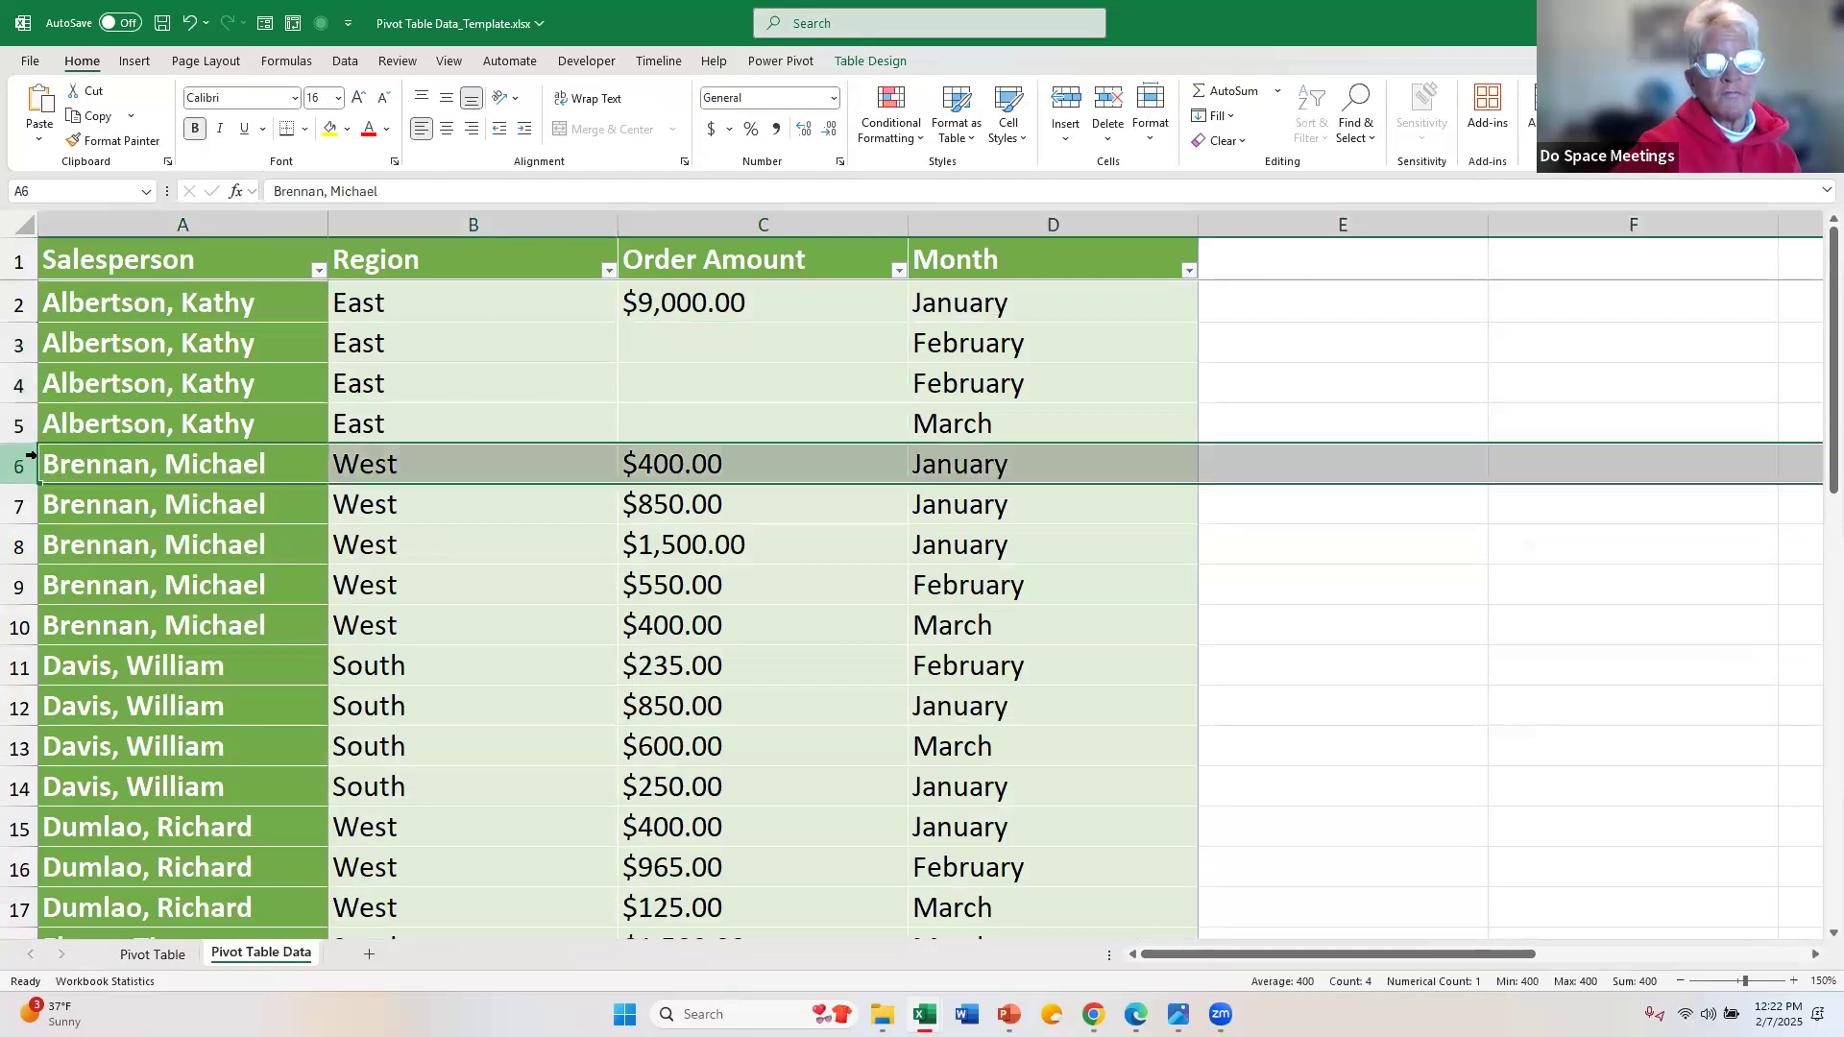
pyautogui.click(1066, 96)
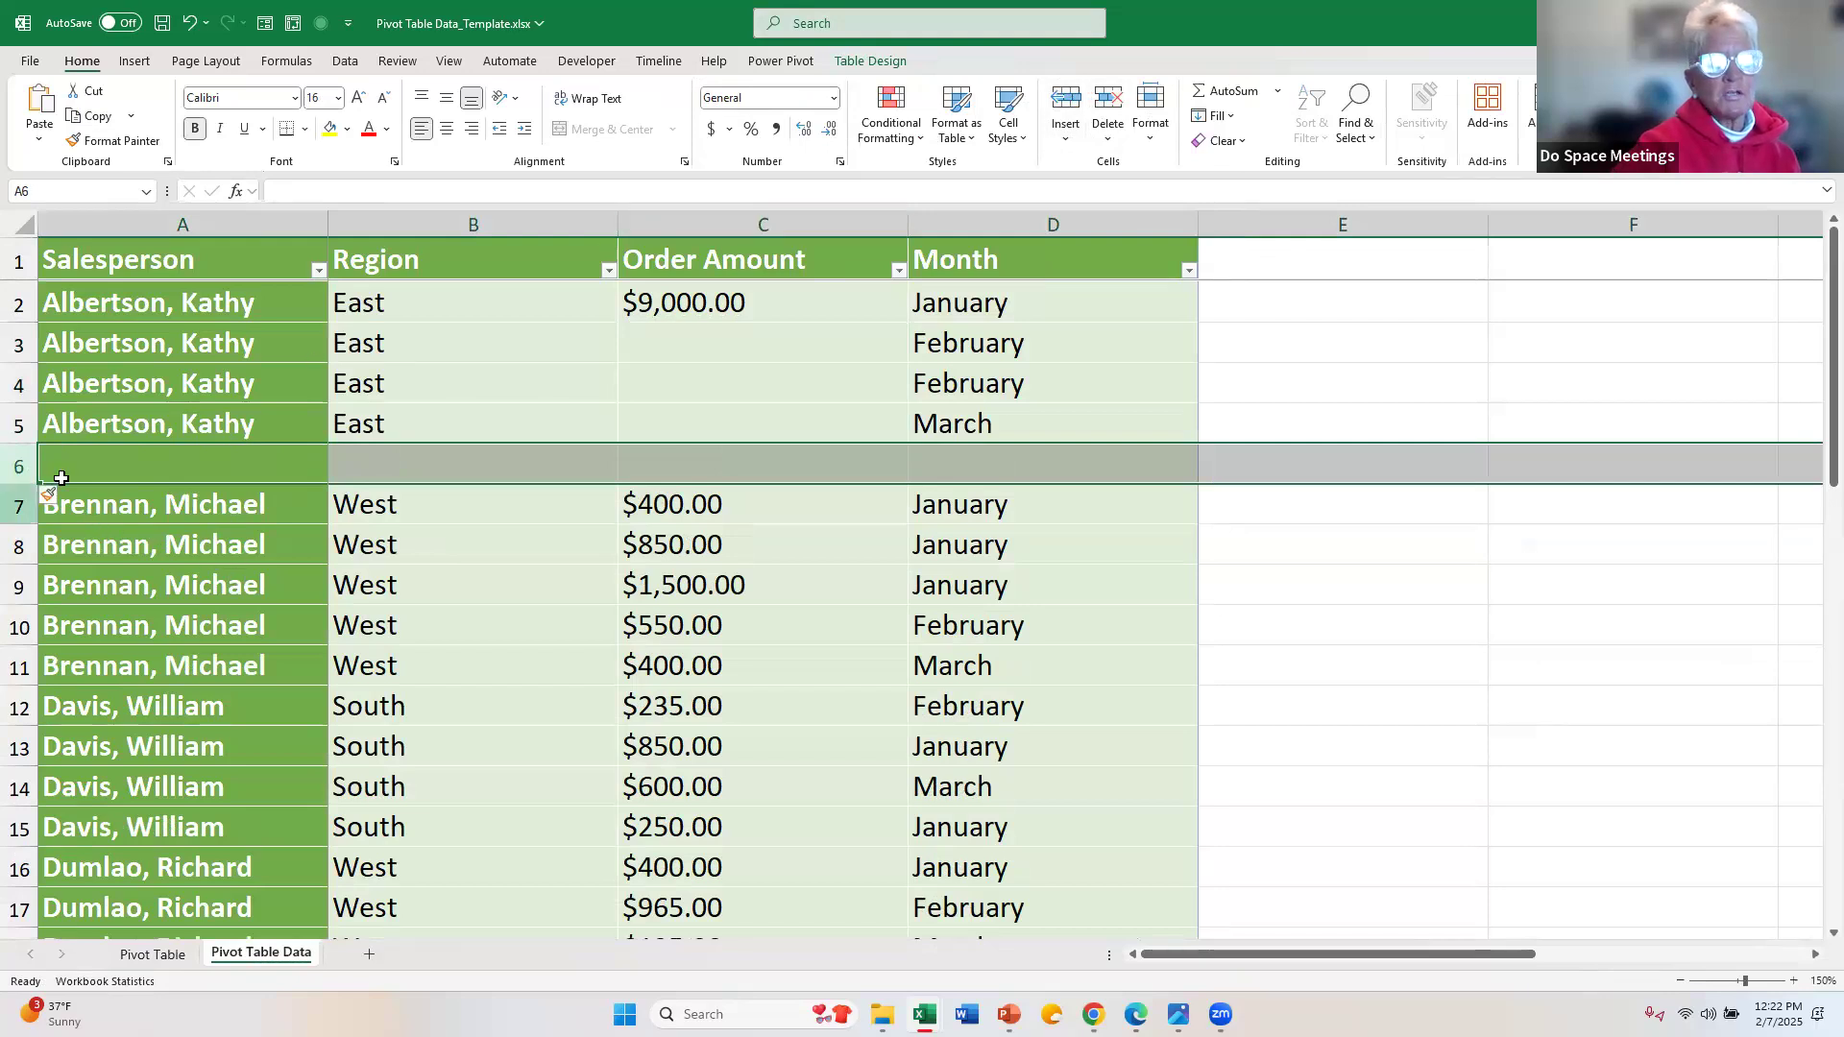
pyautogui.click(1110, 100)
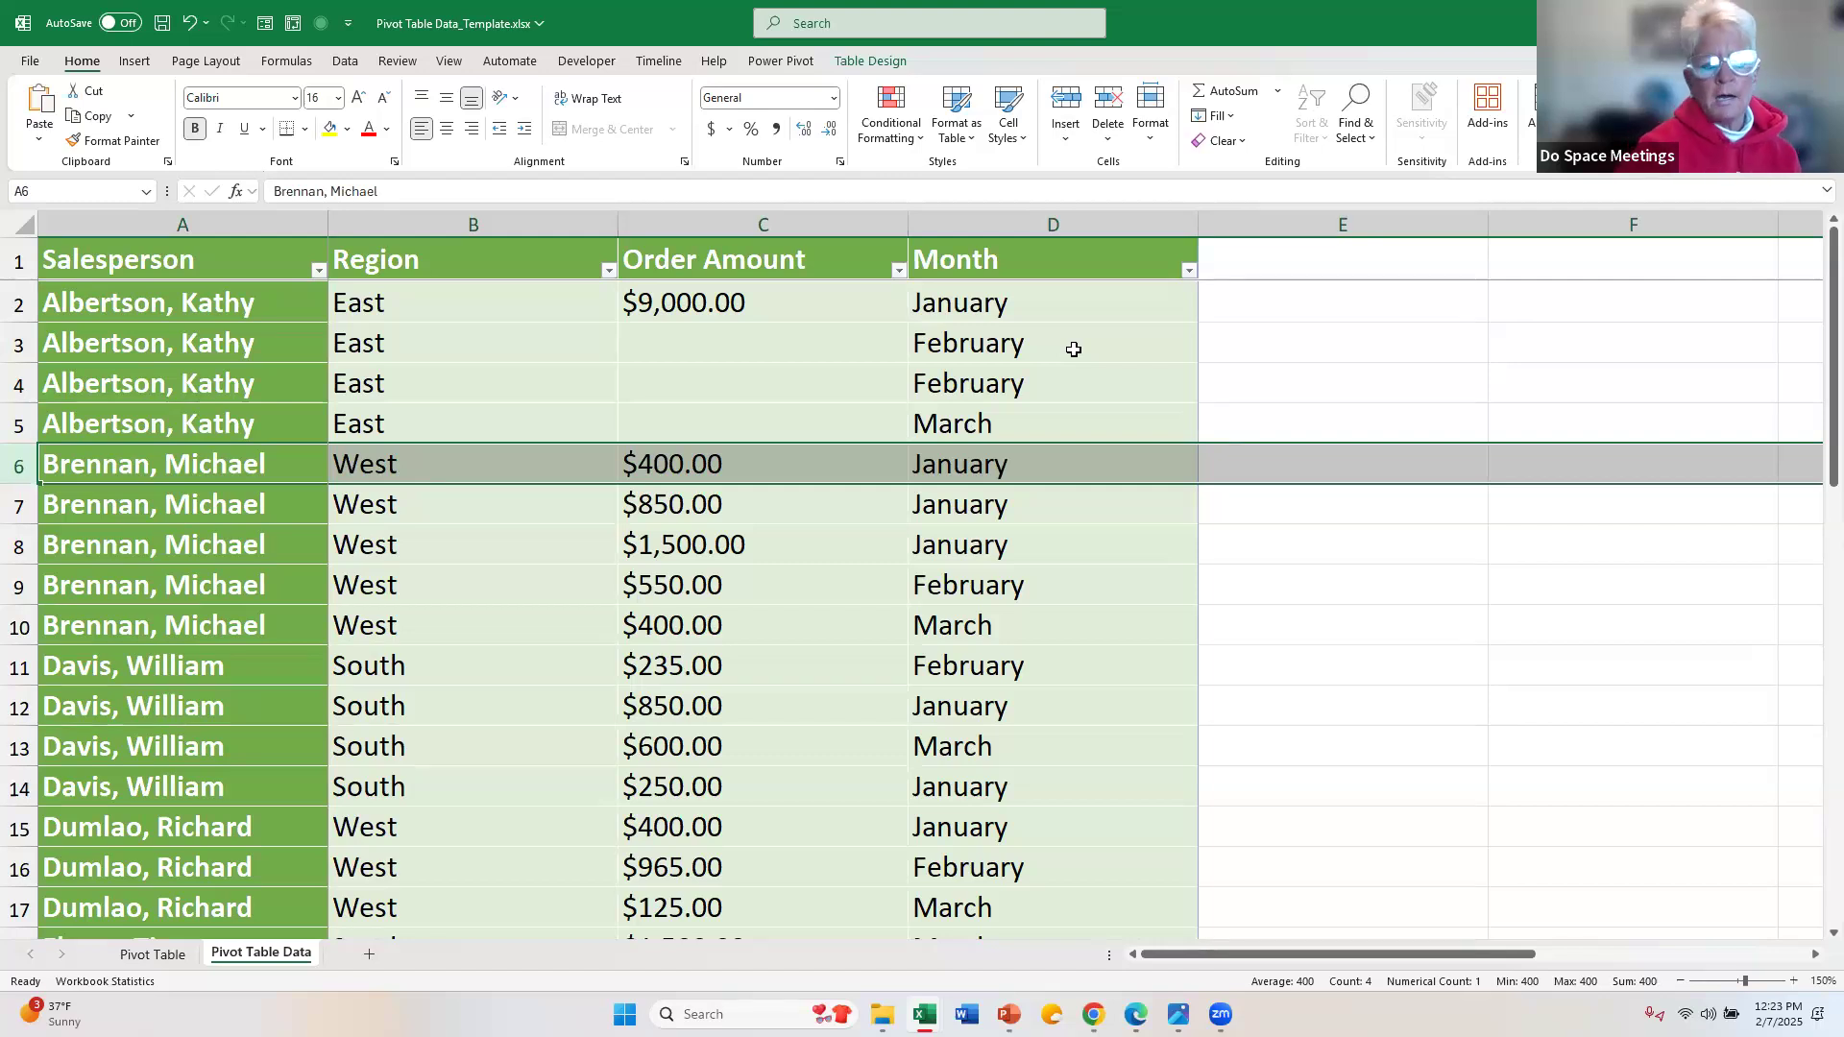
# Step: Add a new entry below the source table on the Pivot Table Data sheet by entering the last listed salesperson's name in A41
pyautogui.click(154, 955)
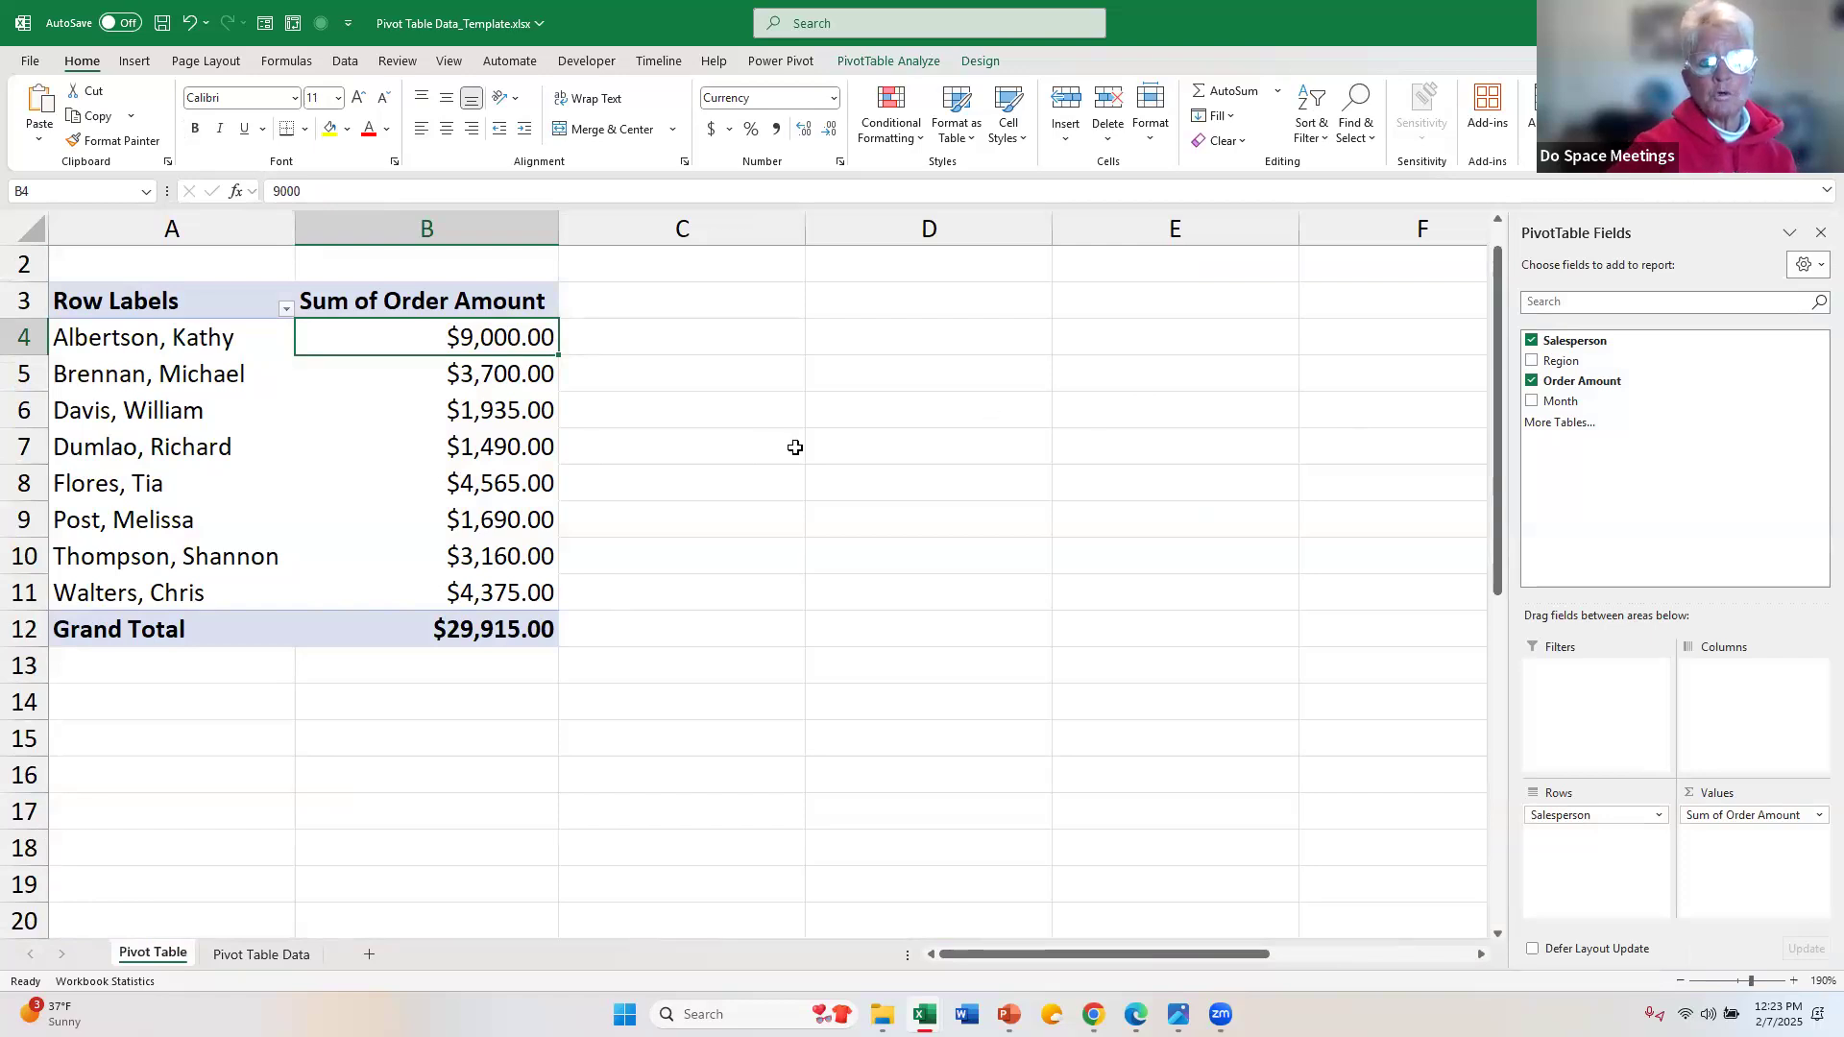
pyautogui.click(285, 955)
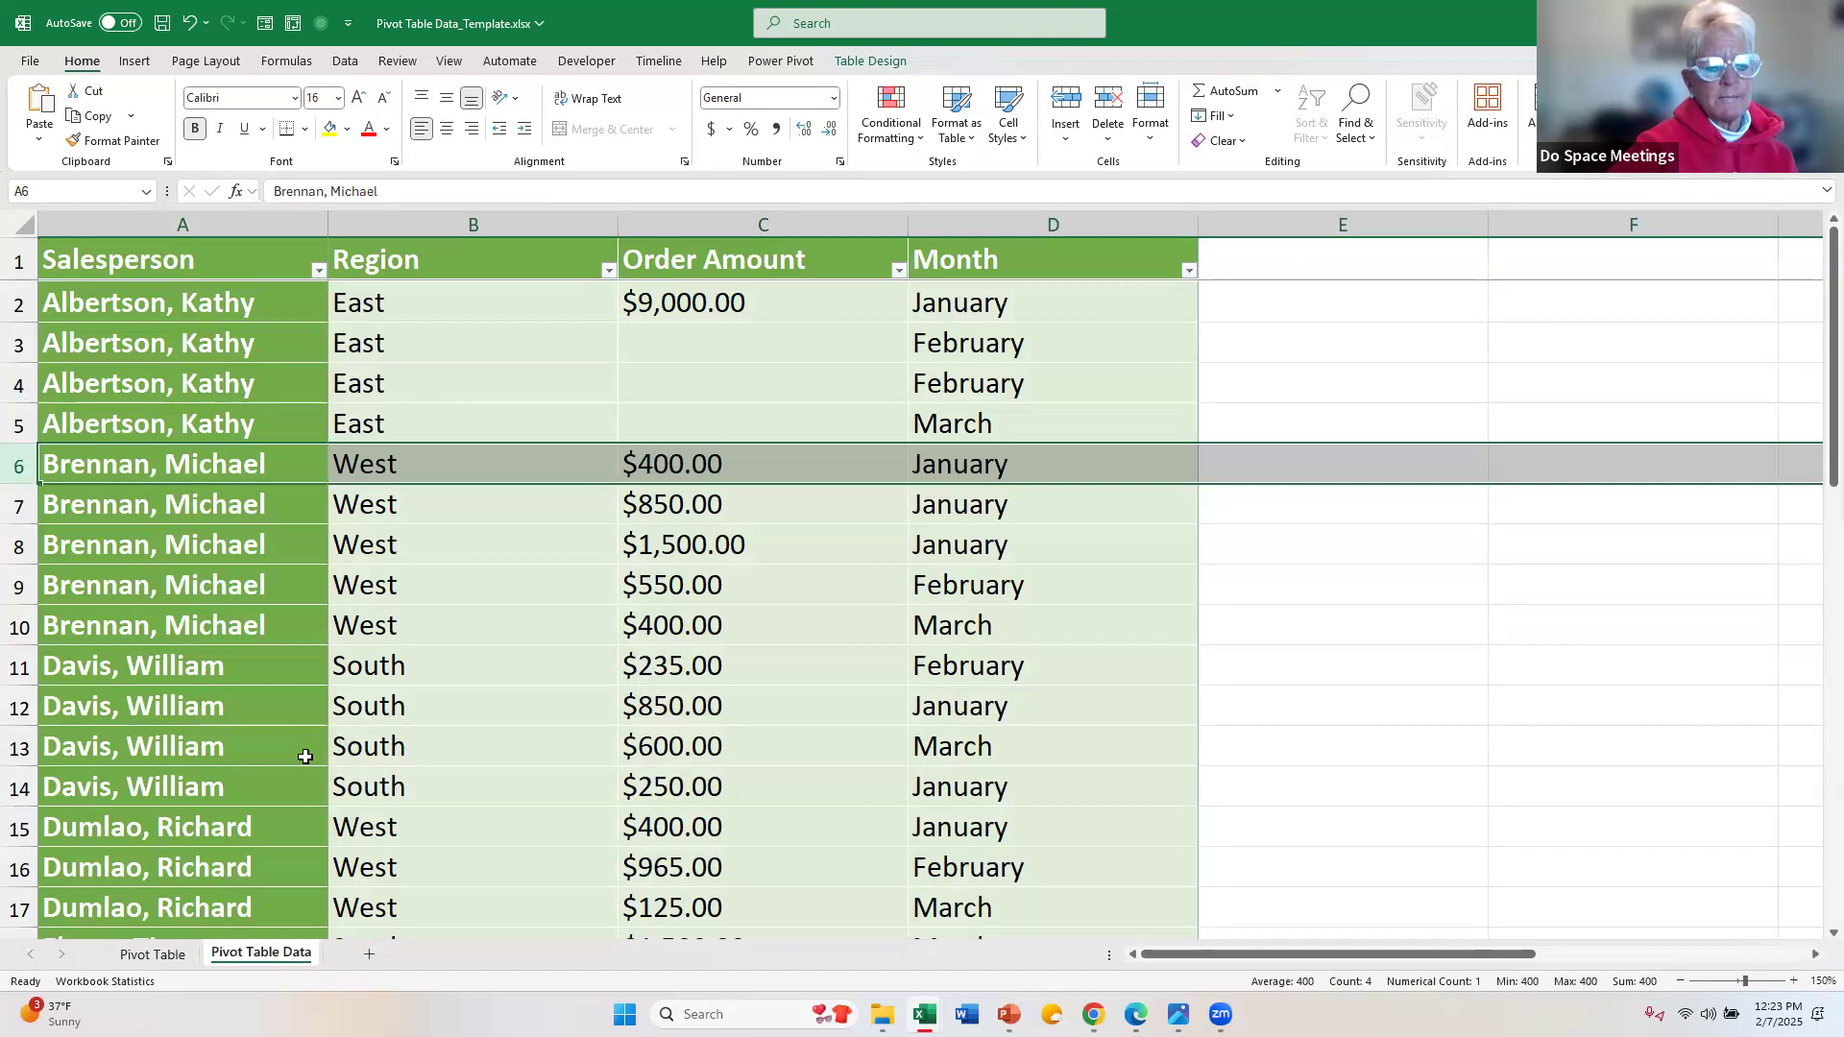
pyautogui.scroll(-4, 305, 757)
pyautogui.scroll(-4, 305, 757)
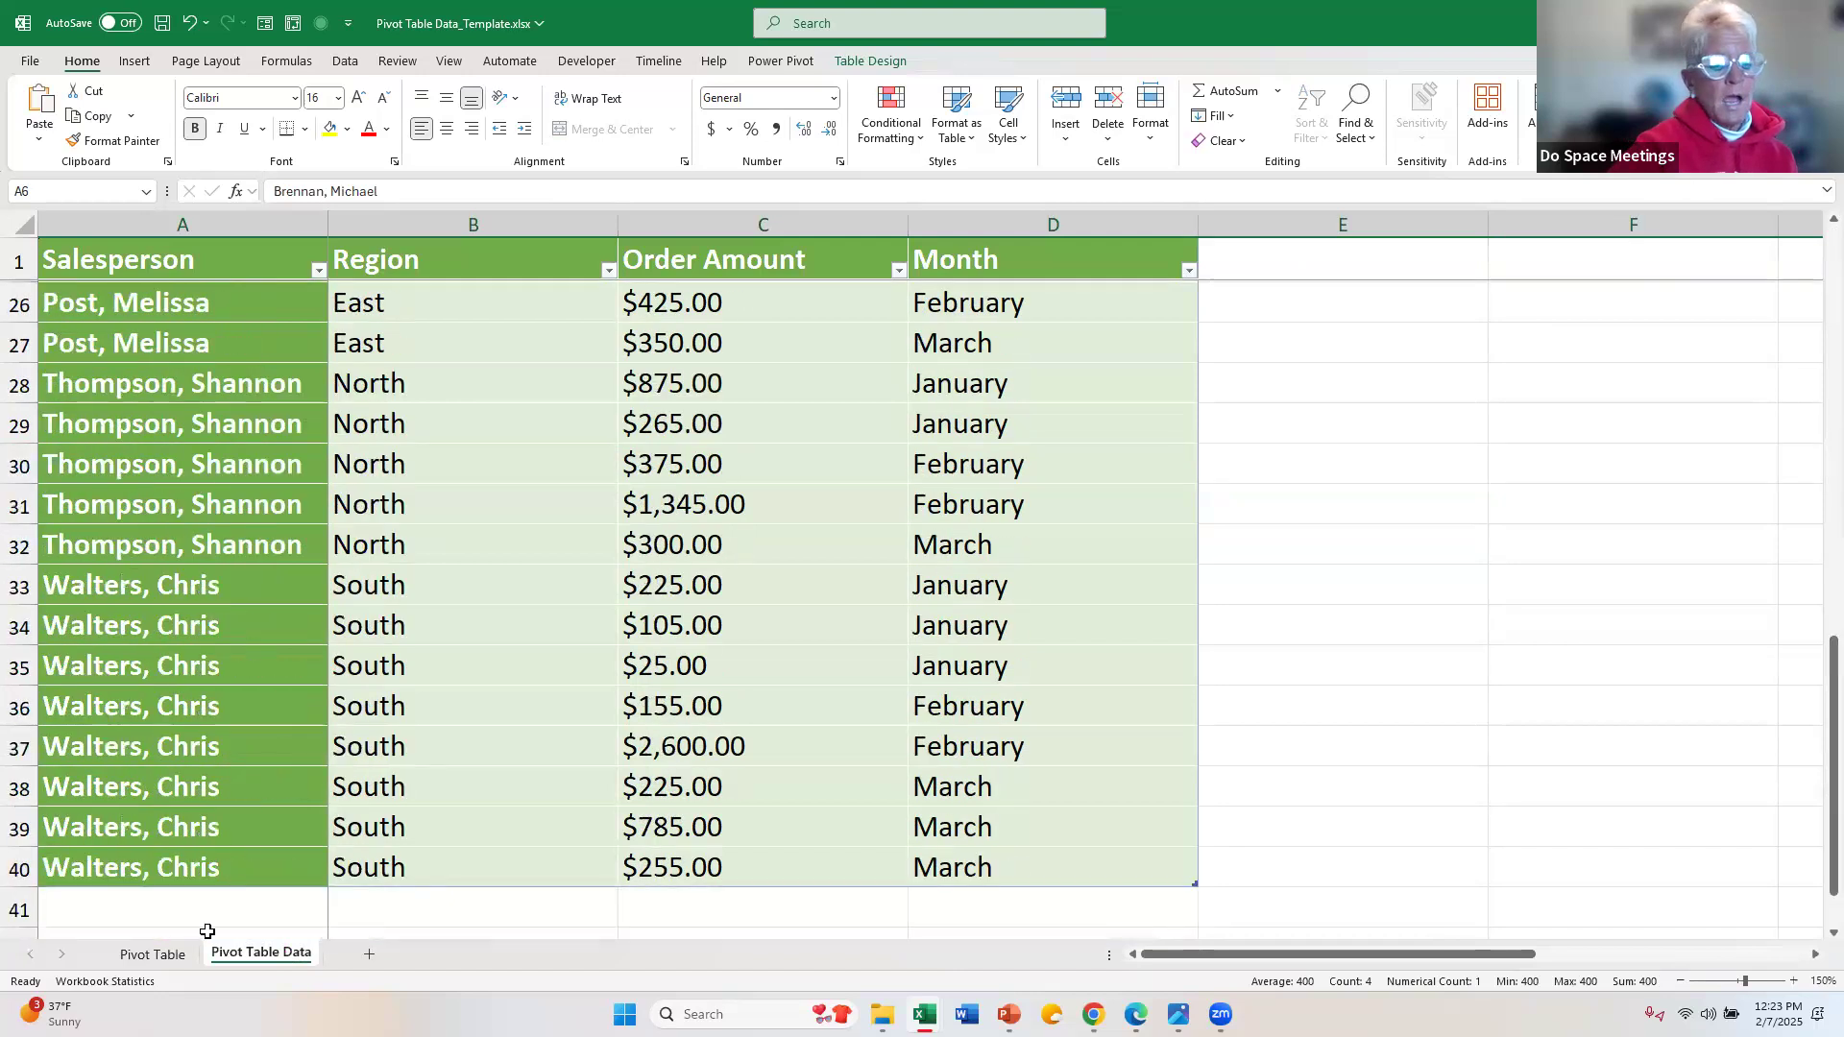
pyautogui.click(176, 908)
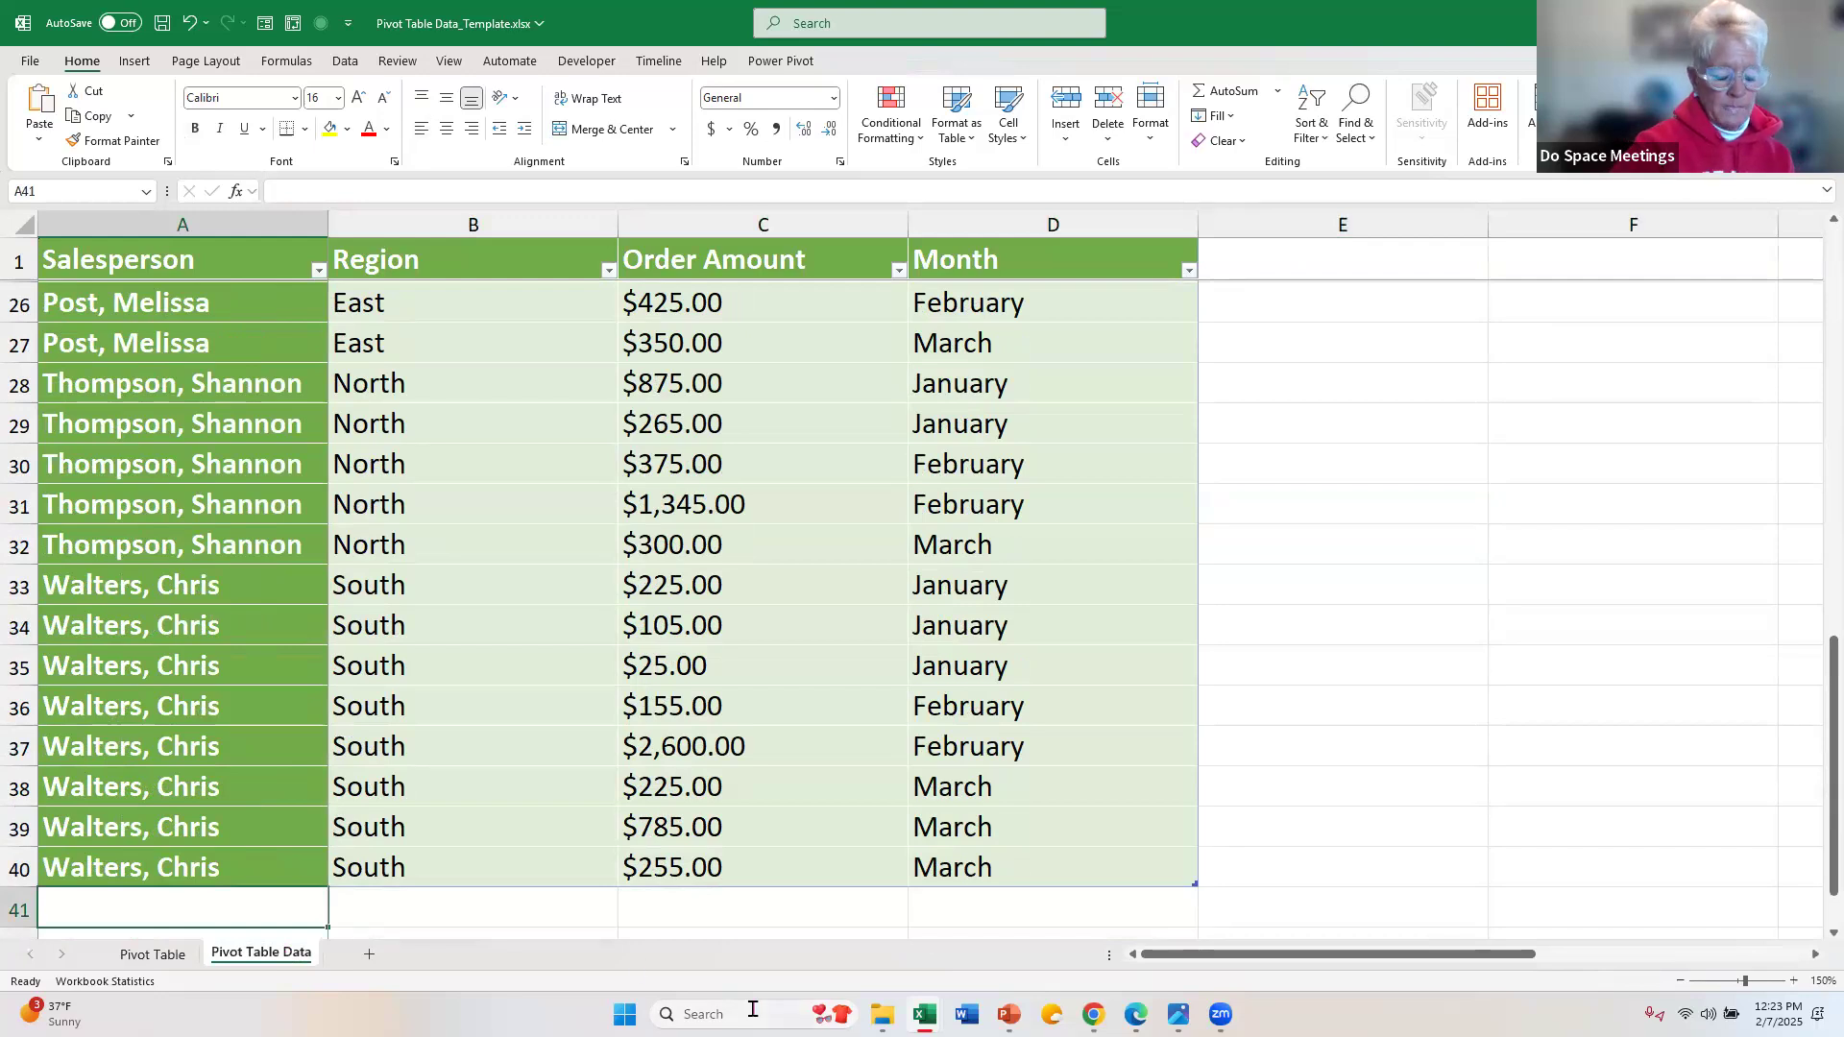
pyautogui.write('W')
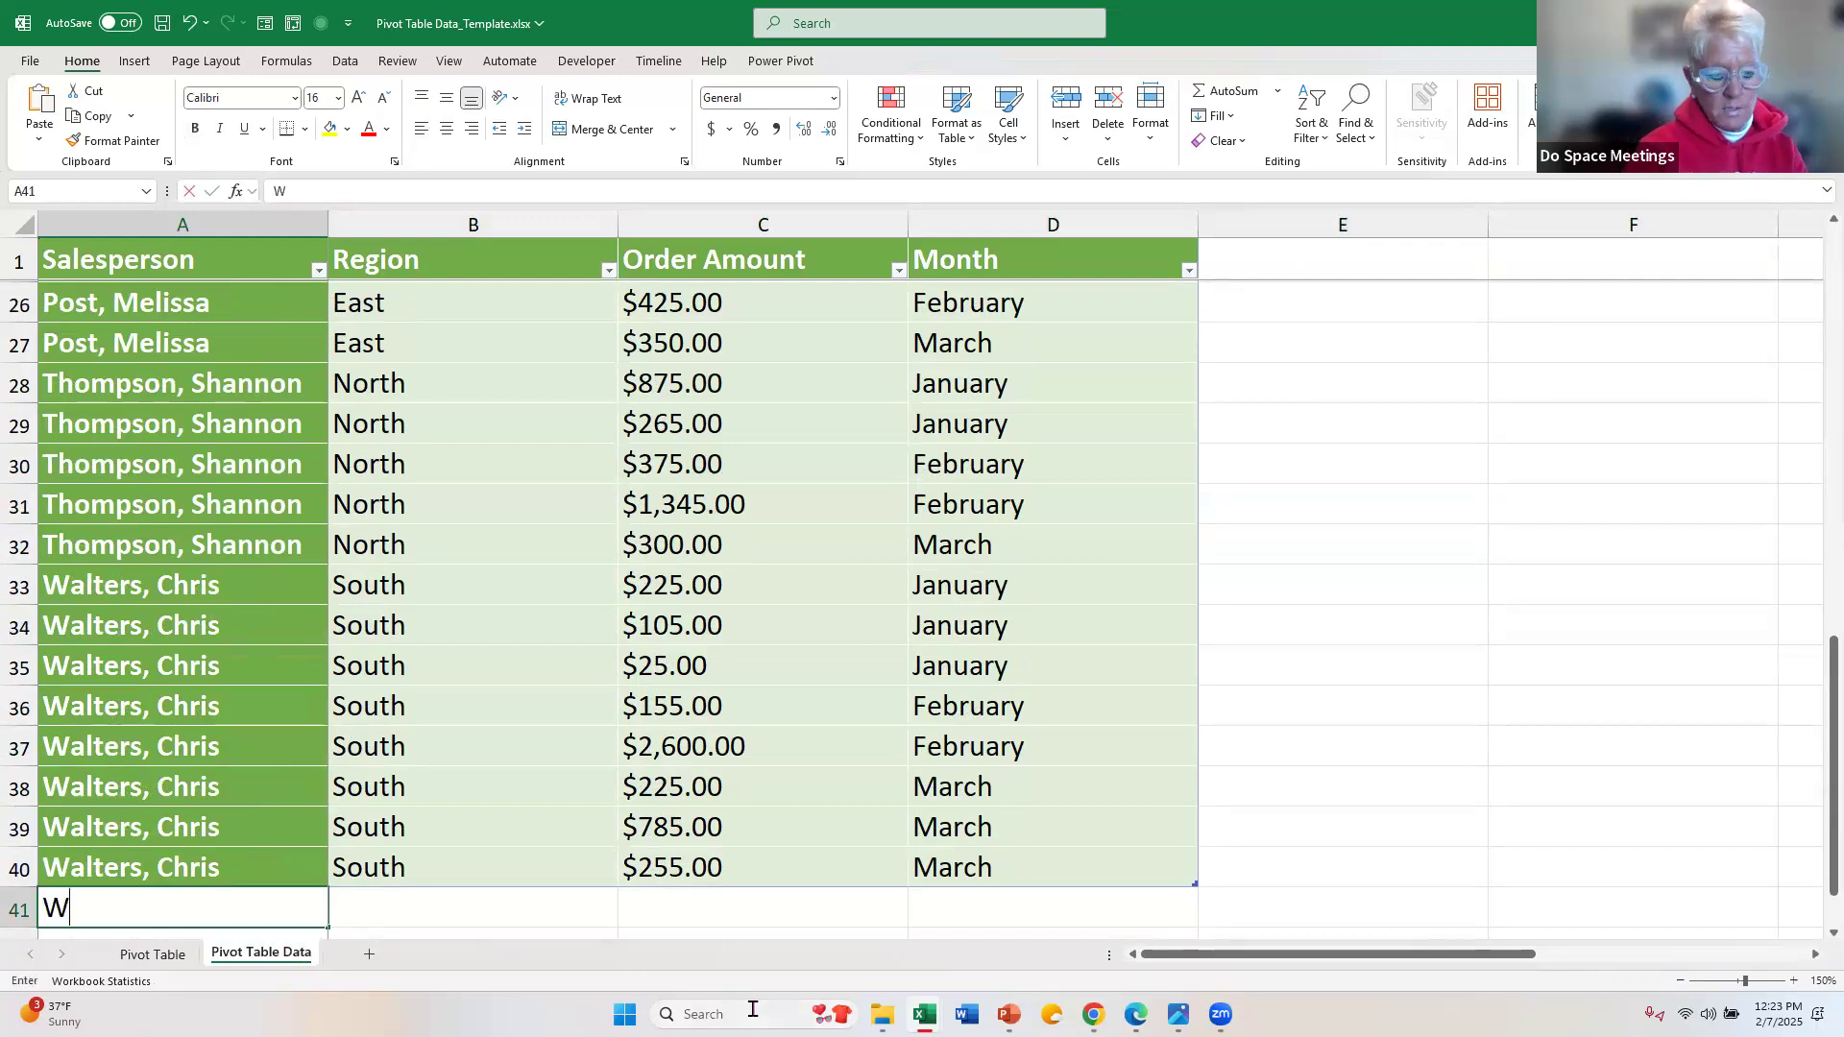
pyautogui.write('alters')
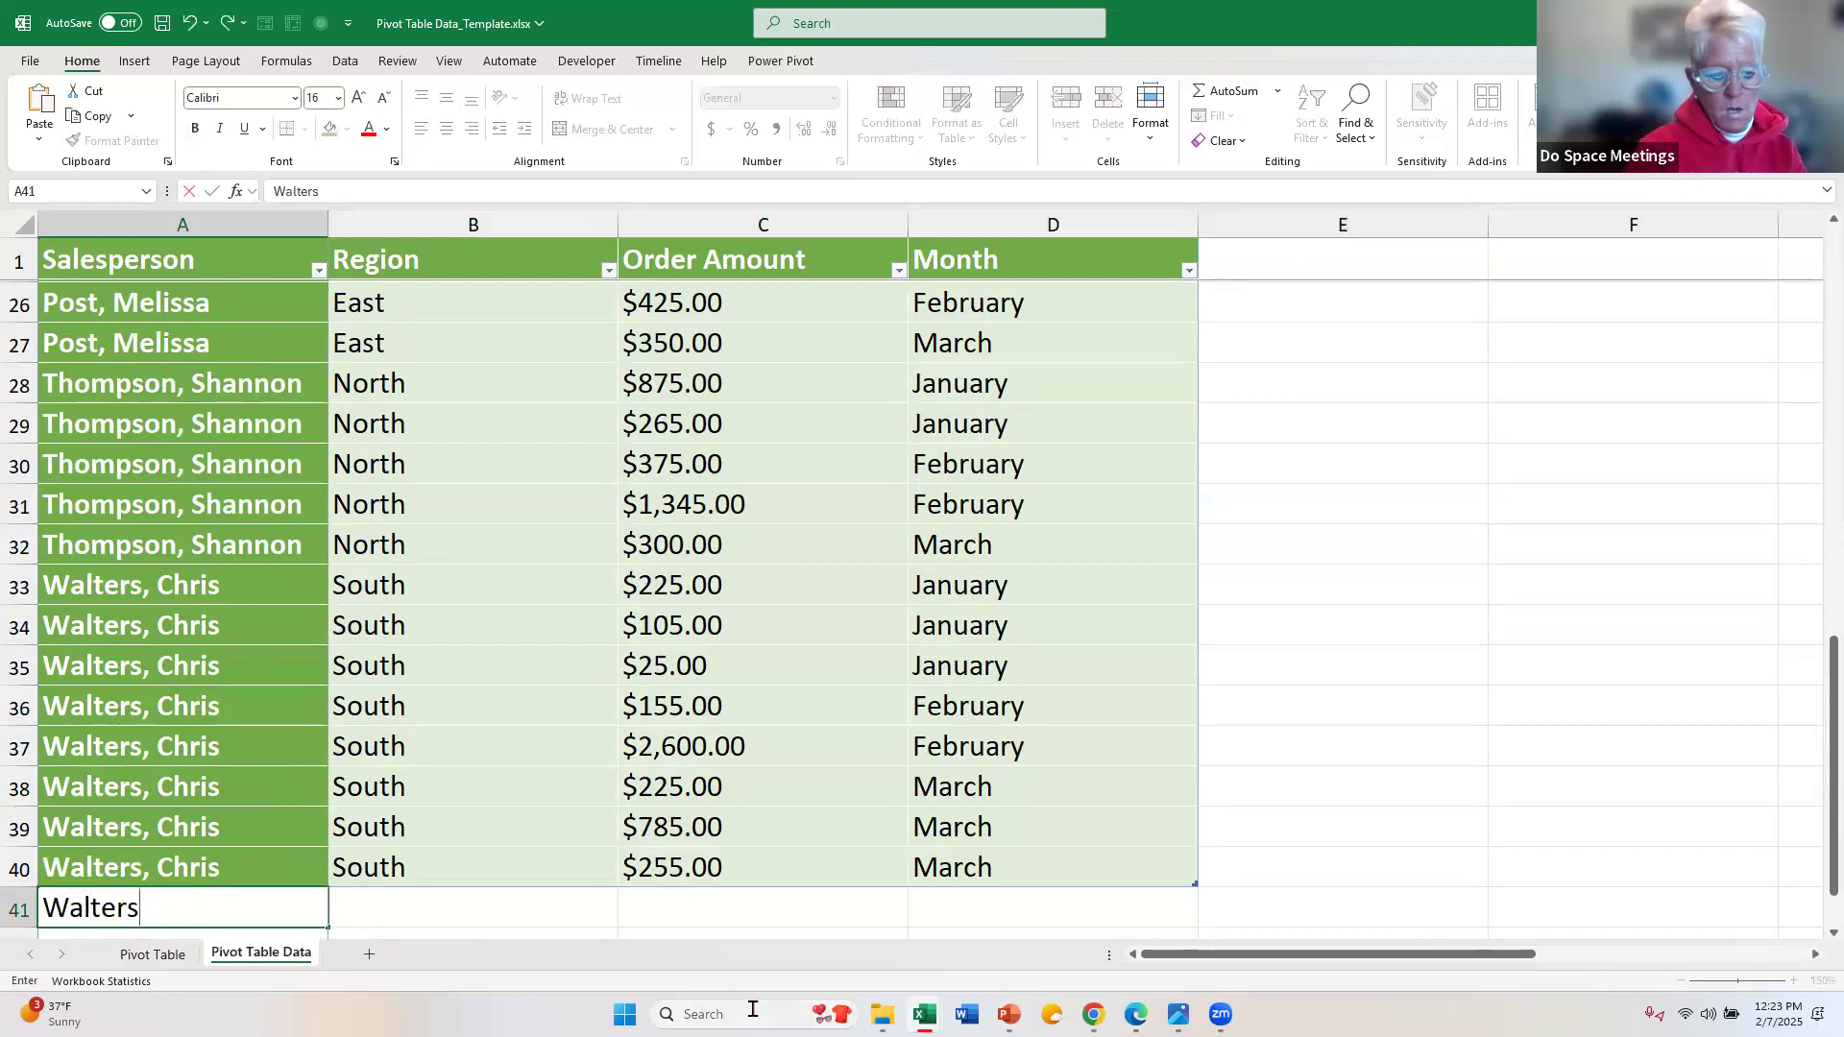
pyautogui.write(', Chris')
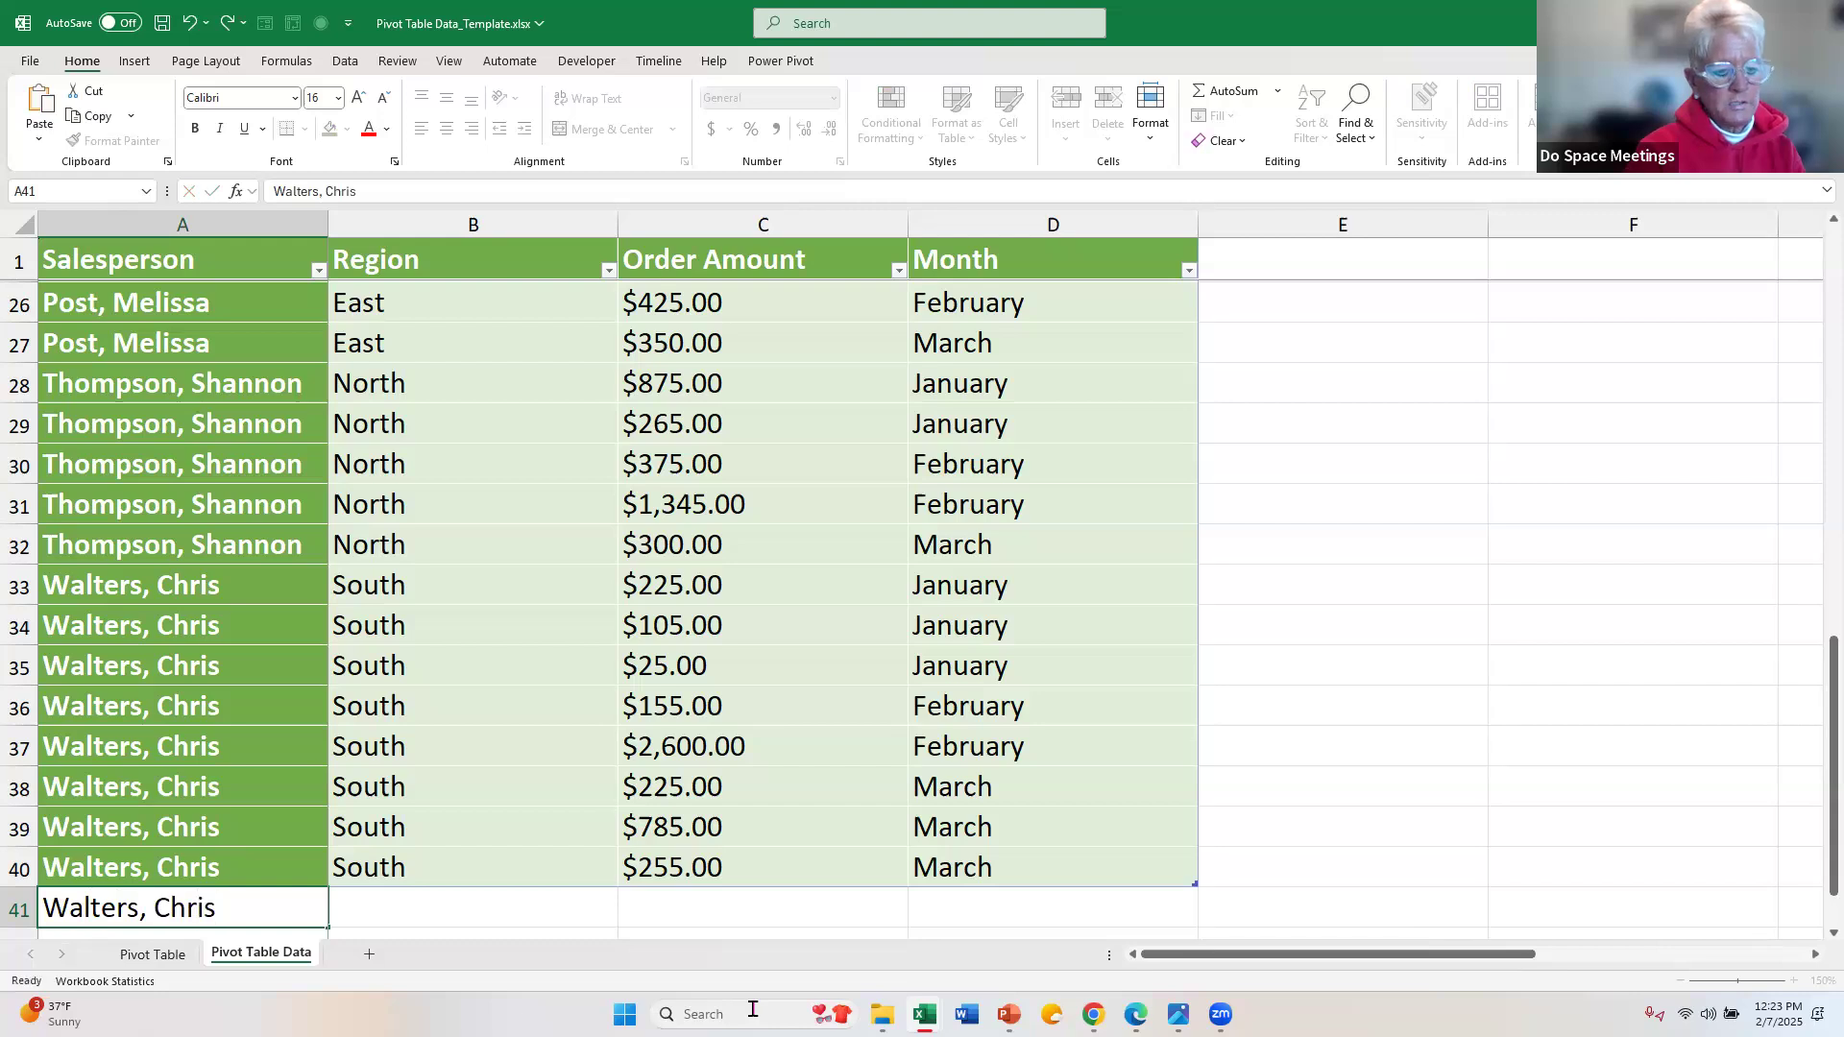
pyautogui.press('Tab')
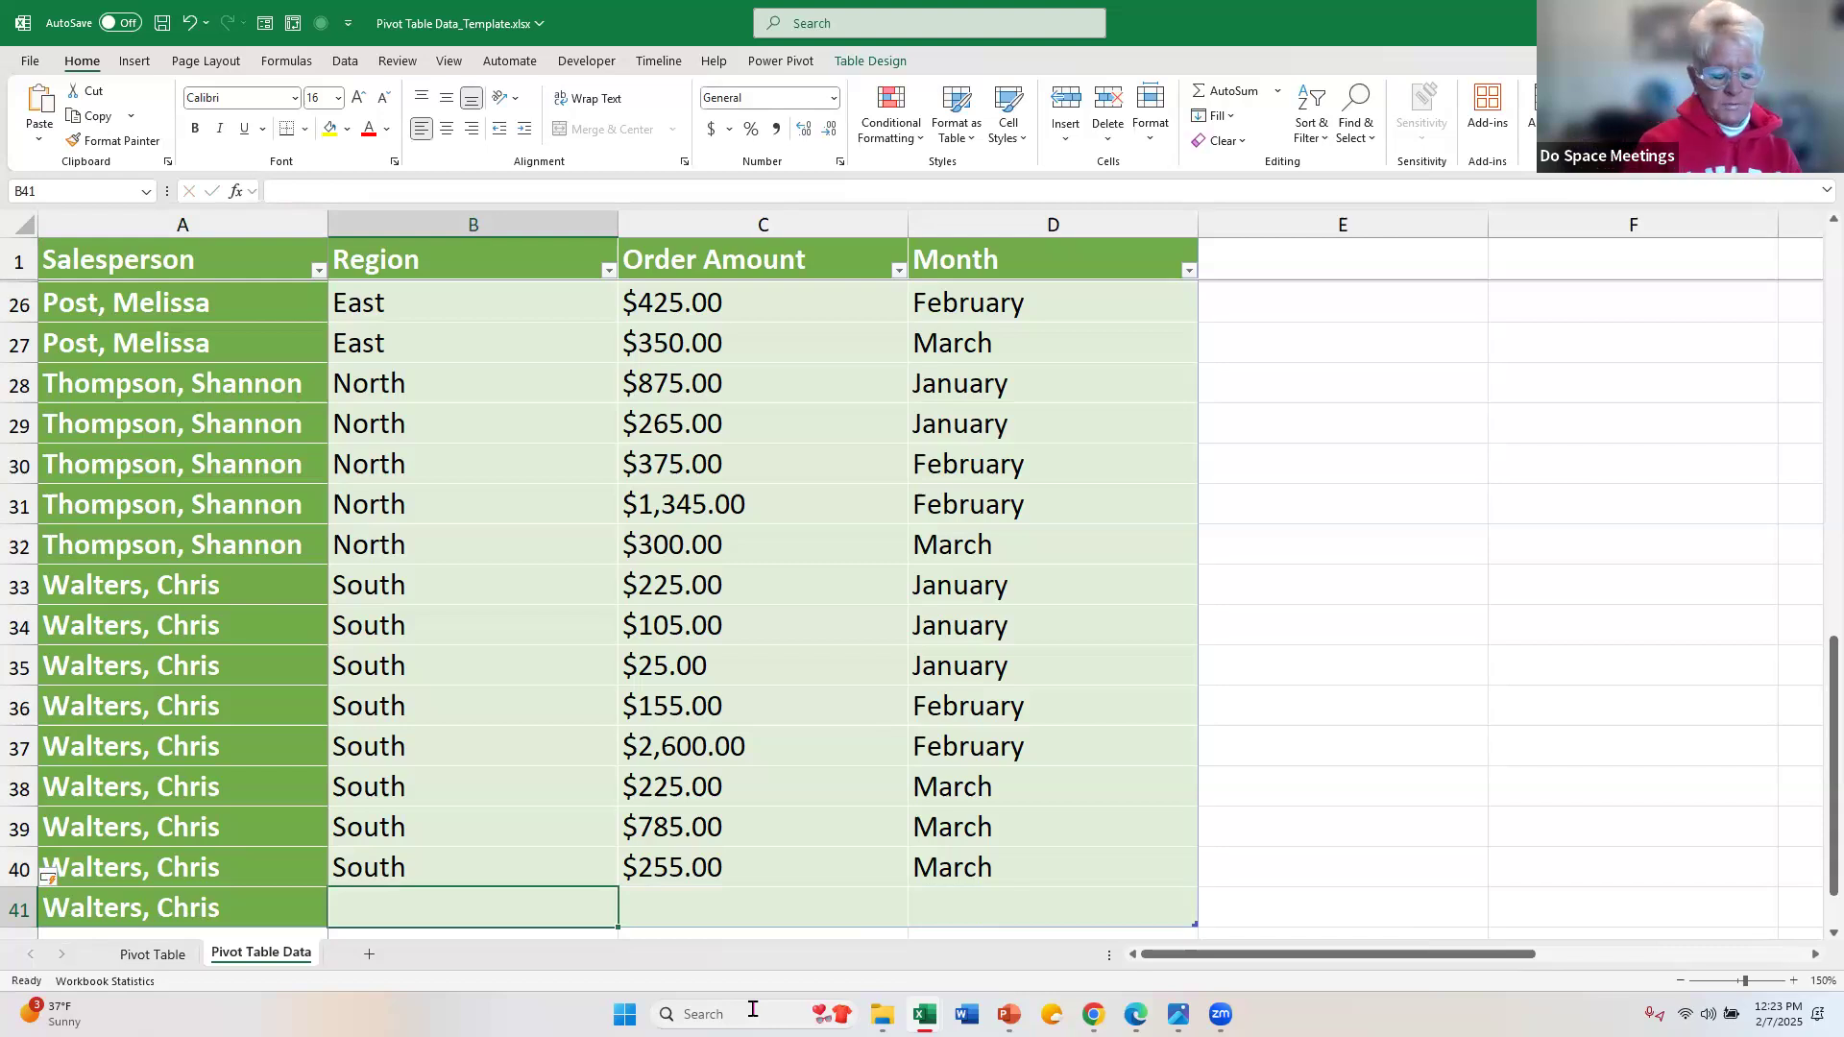
# Step: Complete row 41 of the source table with region South, order amount 90000 and month March
pyautogui.write('South')
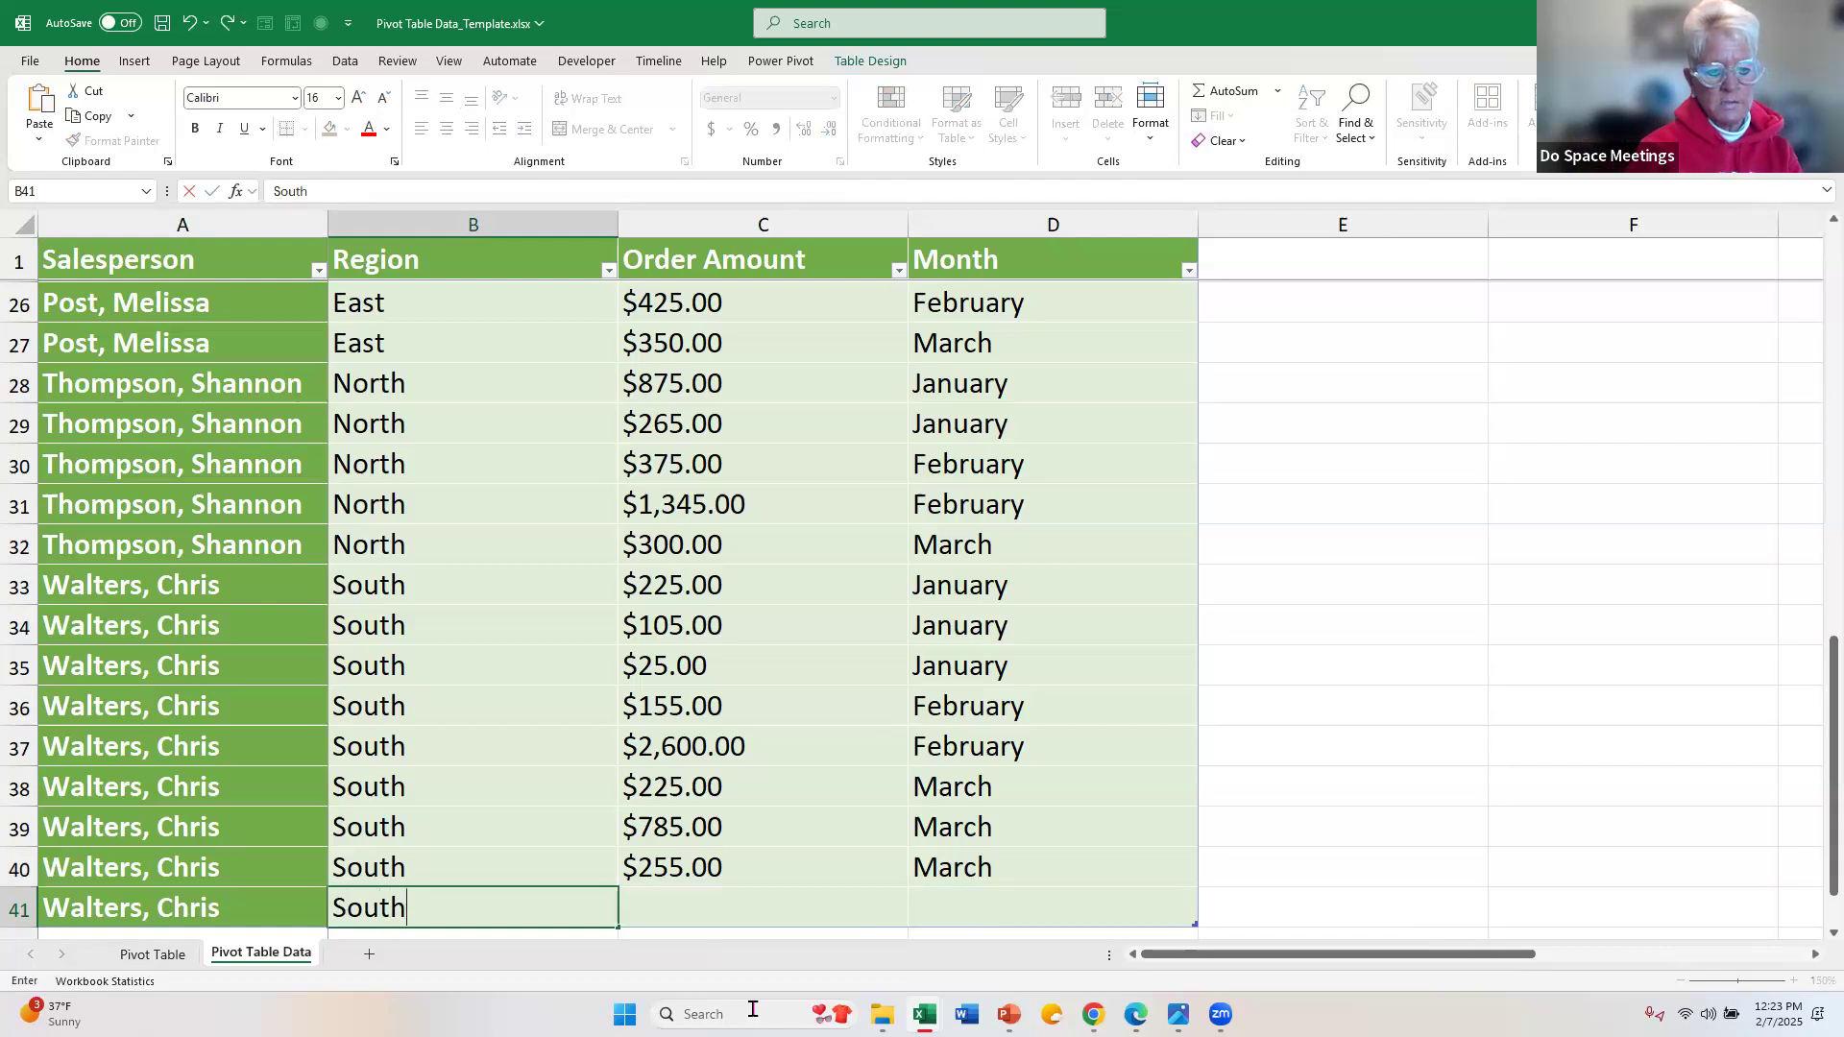
pyautogui.press('Tab')
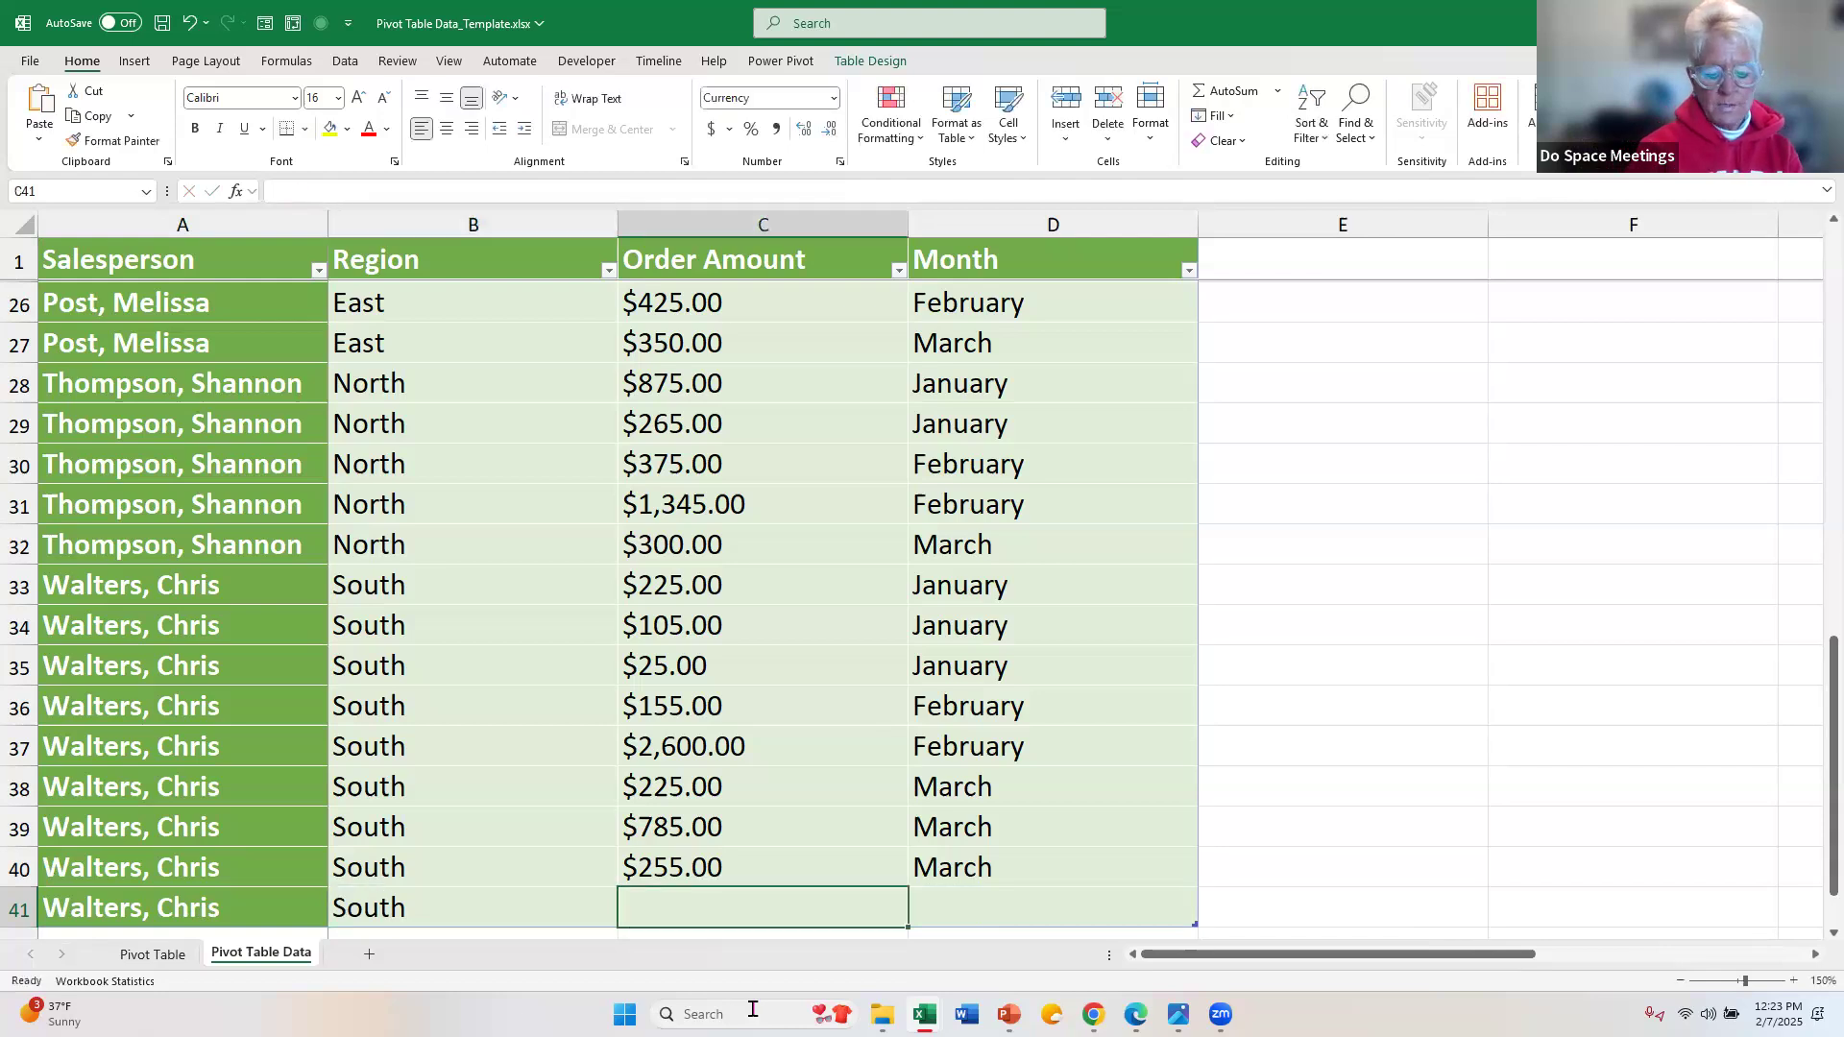
pyautogui.write('90000')
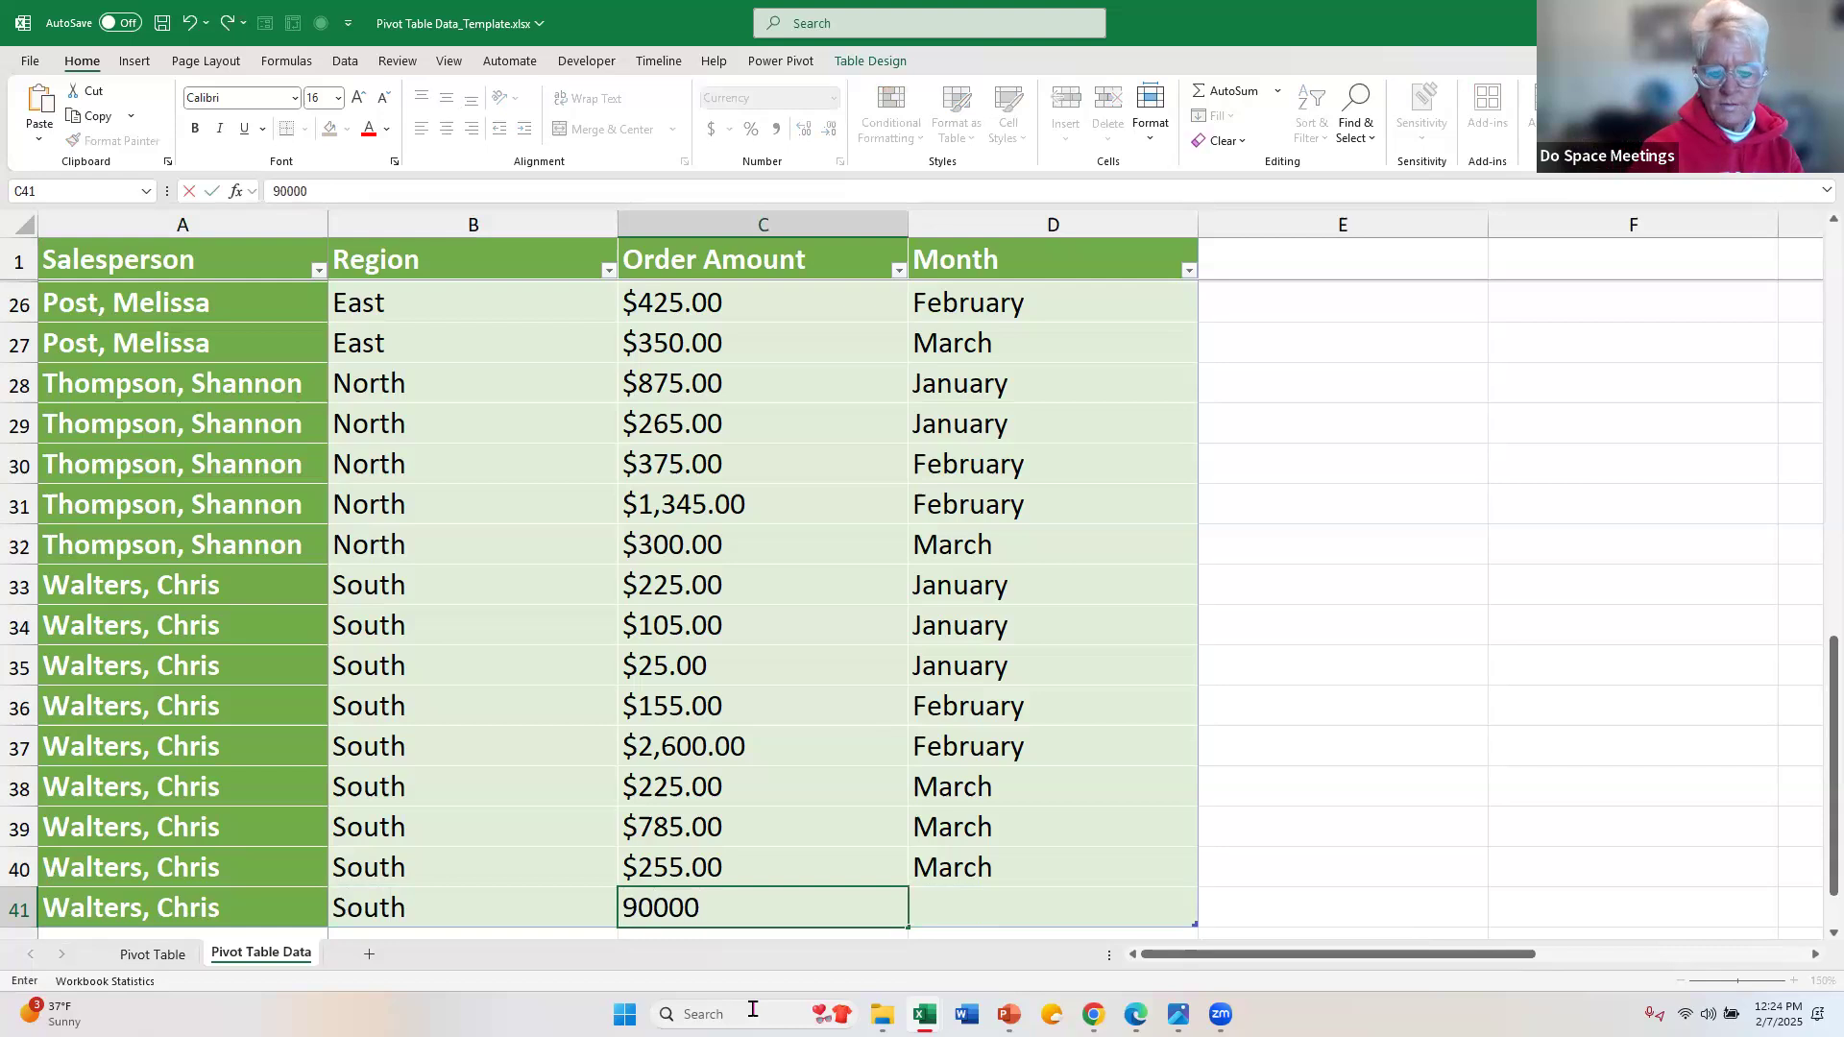
pyautogui.press('Tab')
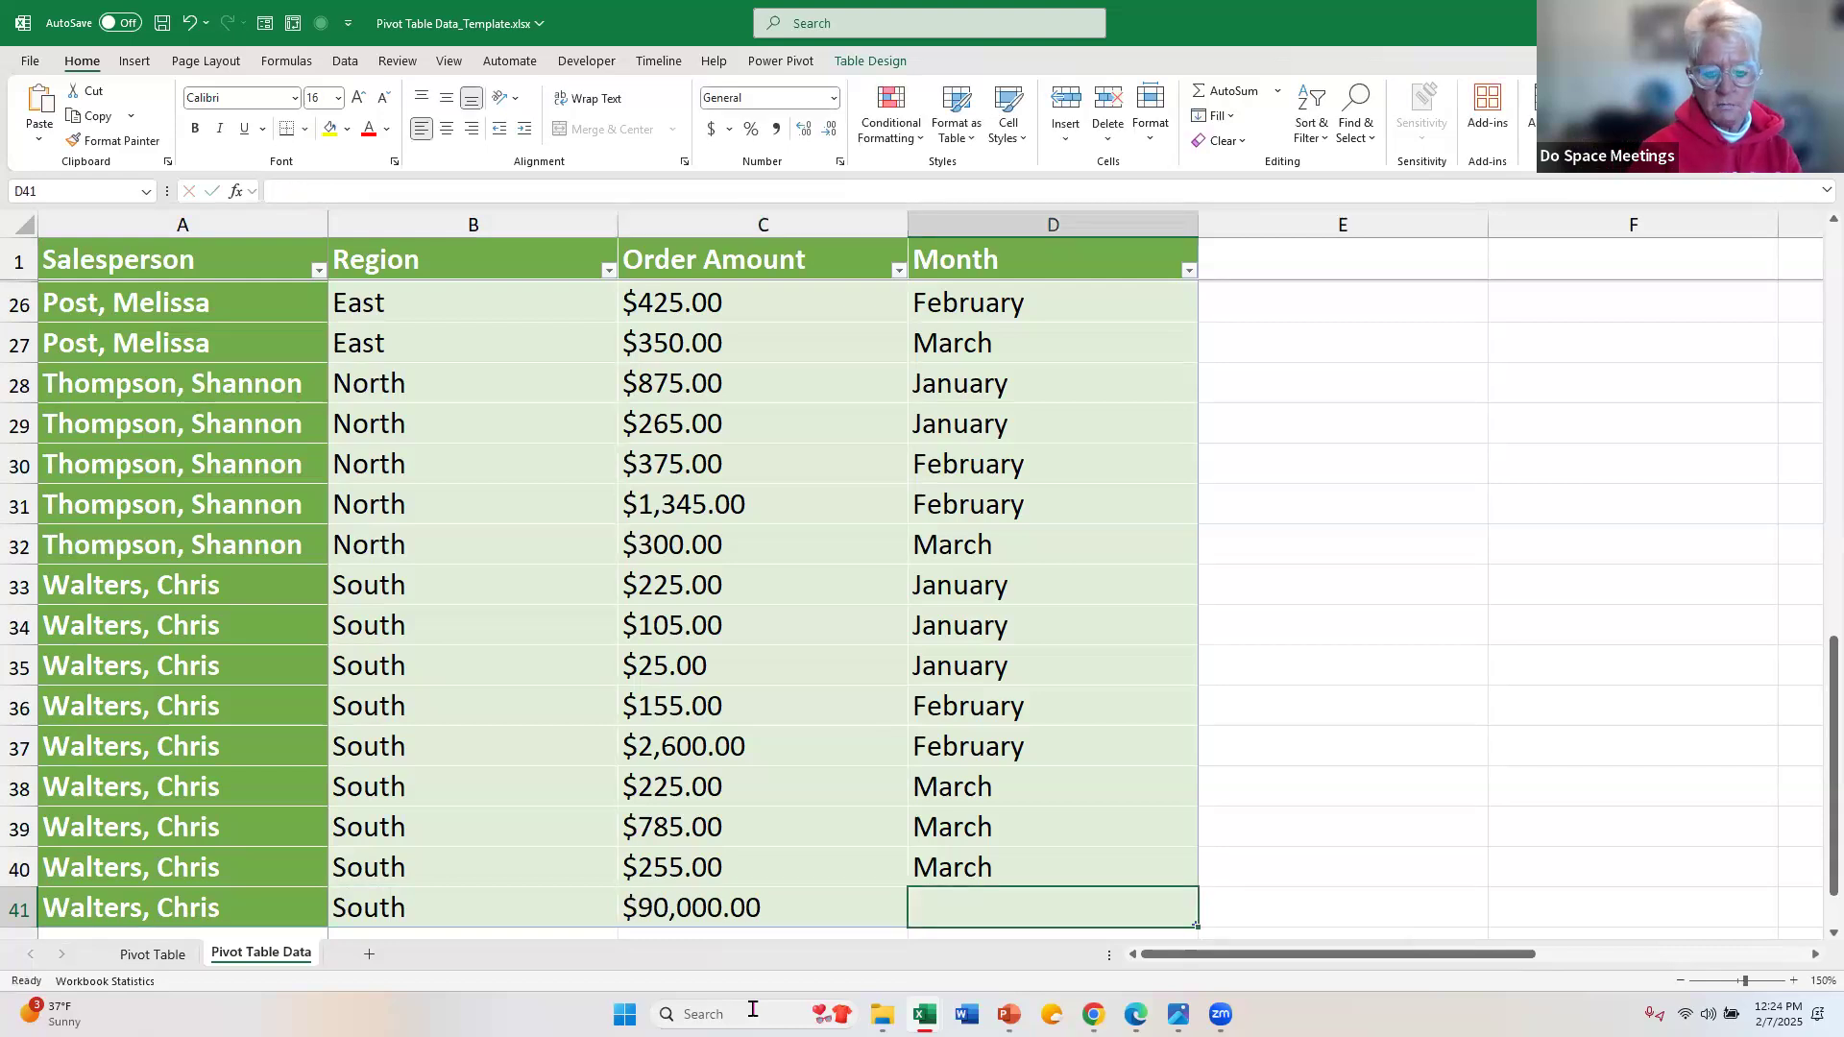
pyautogui.write('March')
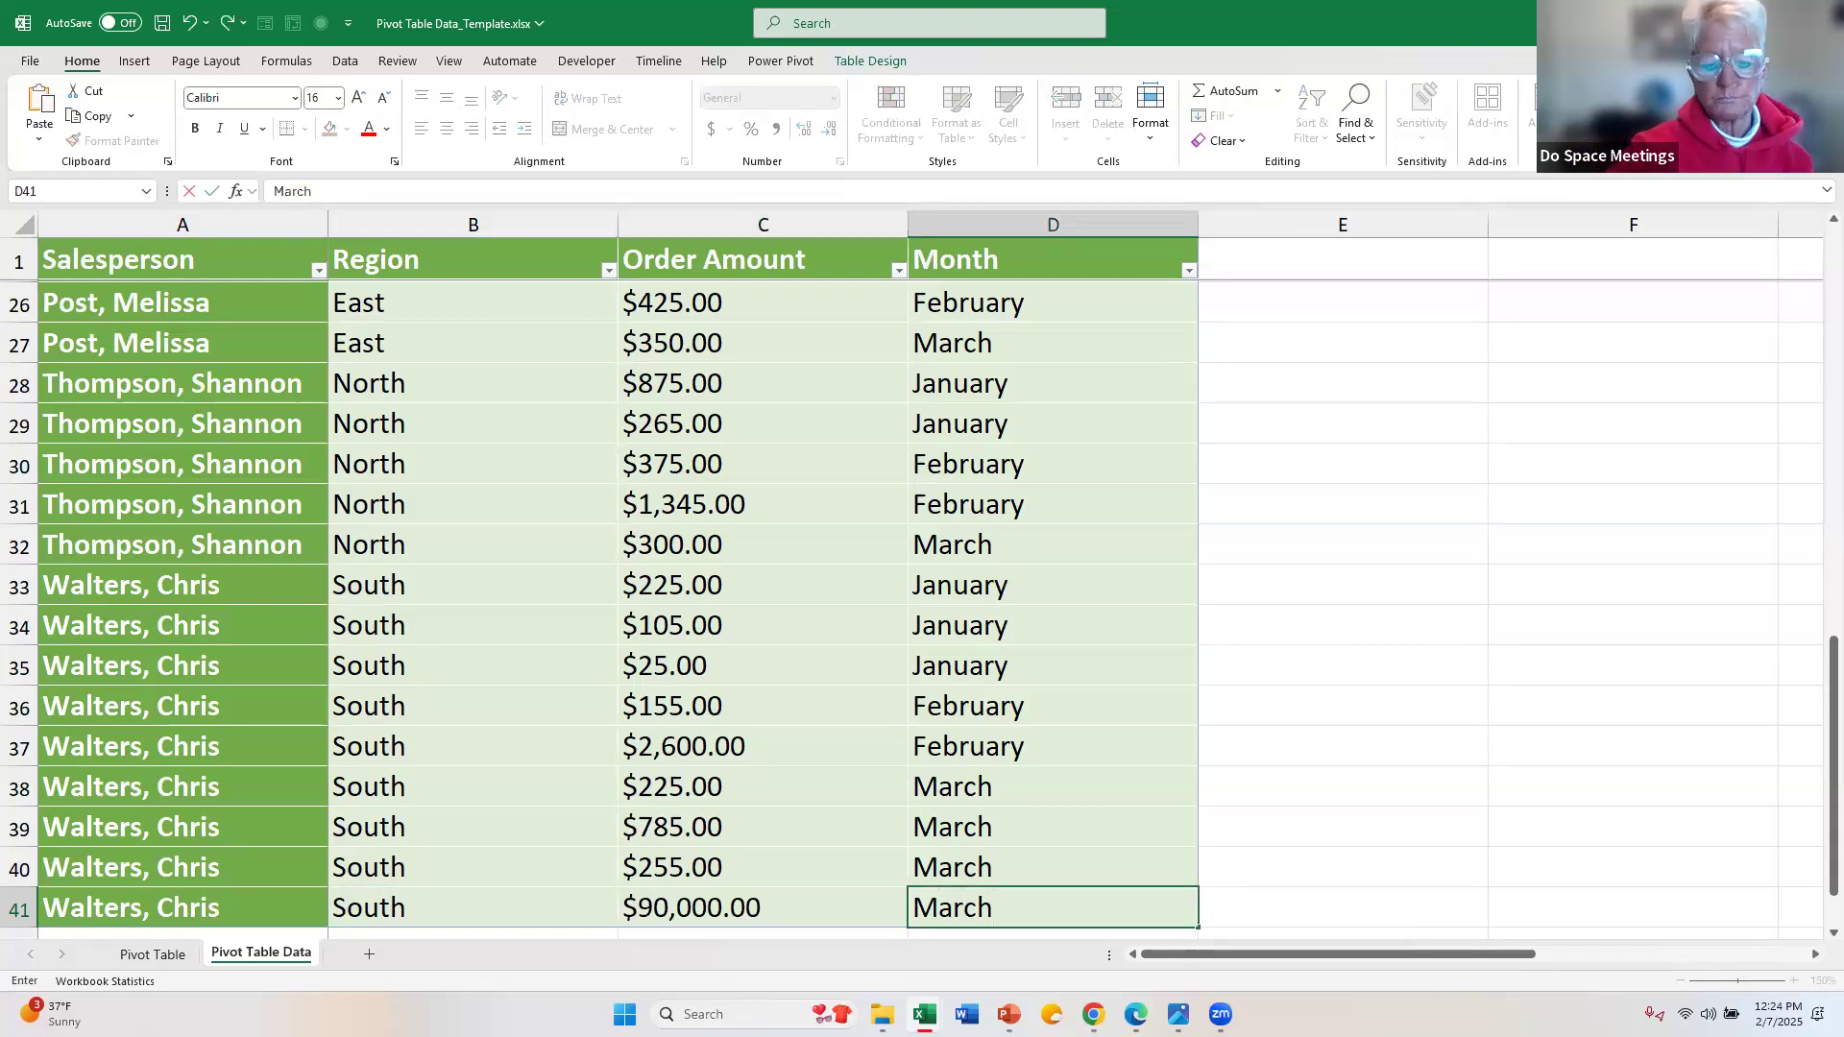
pyautogui.click(423, 867)
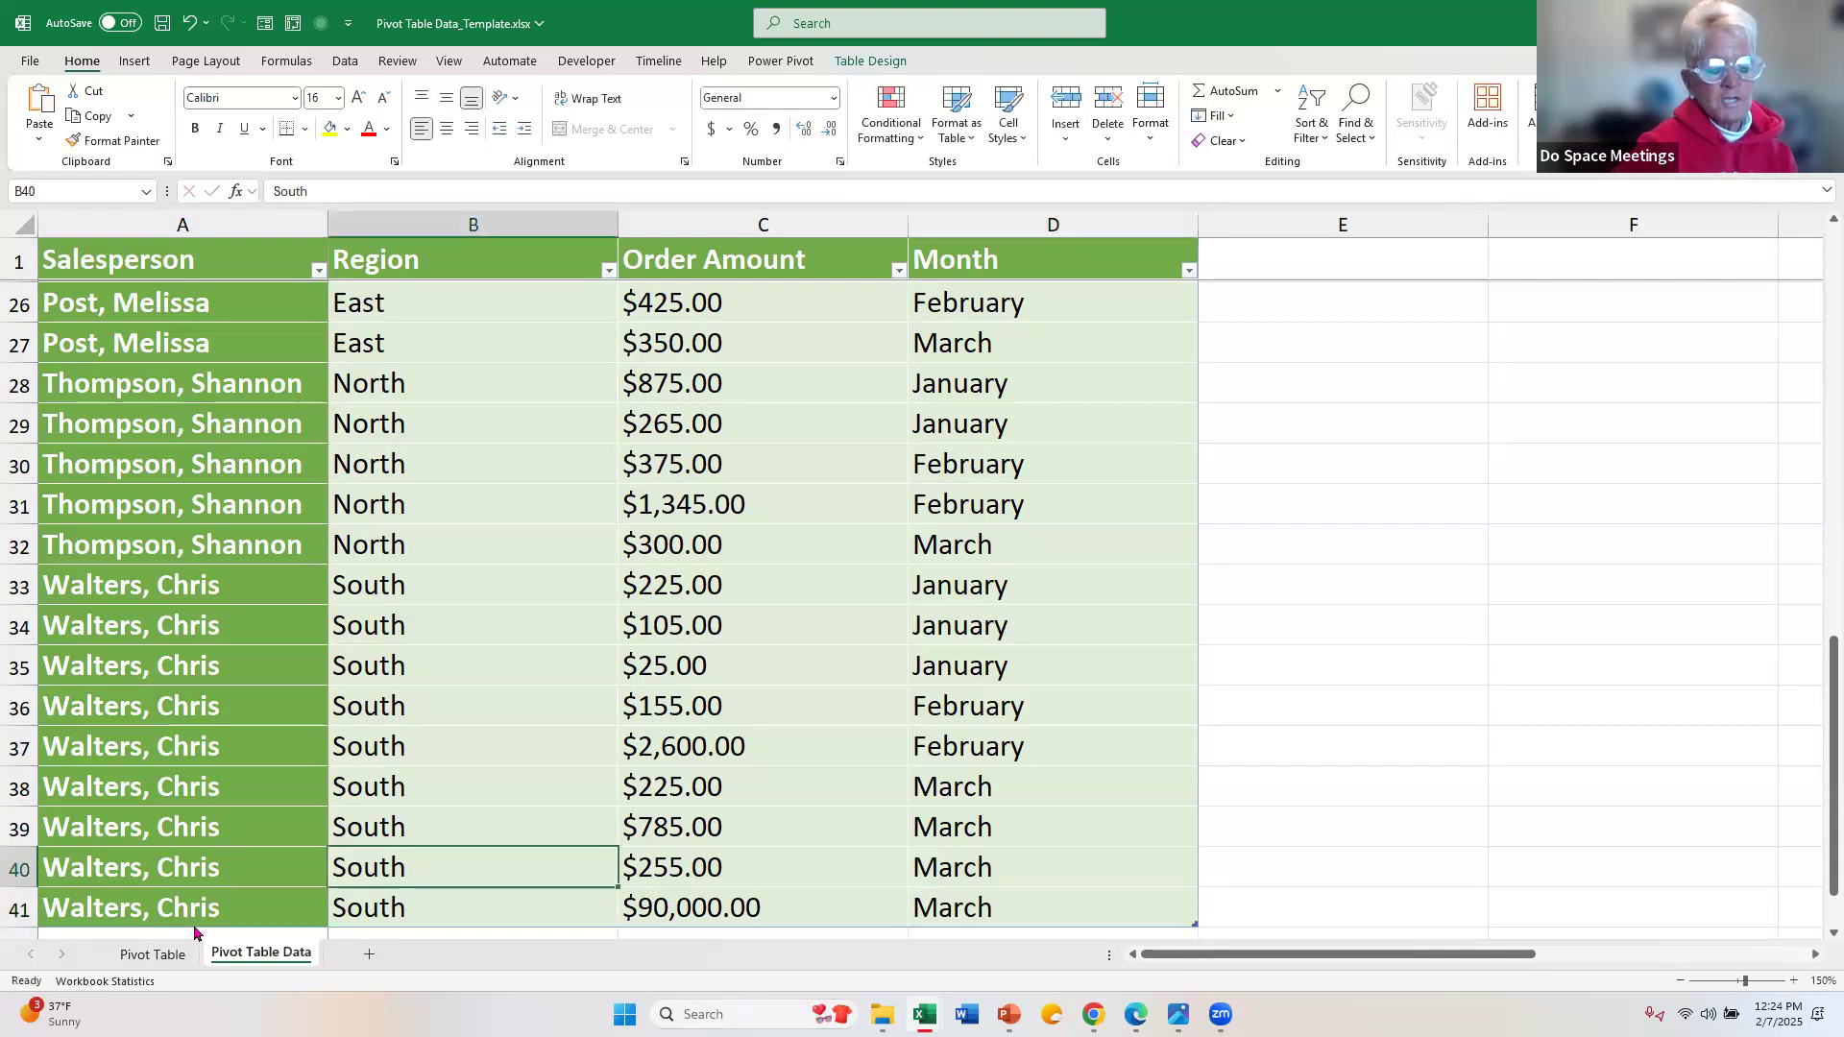
# Step: Check that the PivotTable's data source Q1Data covers the added row, keep it as the source, and refresh the PivotTable
pyautogui.click(153, 955)
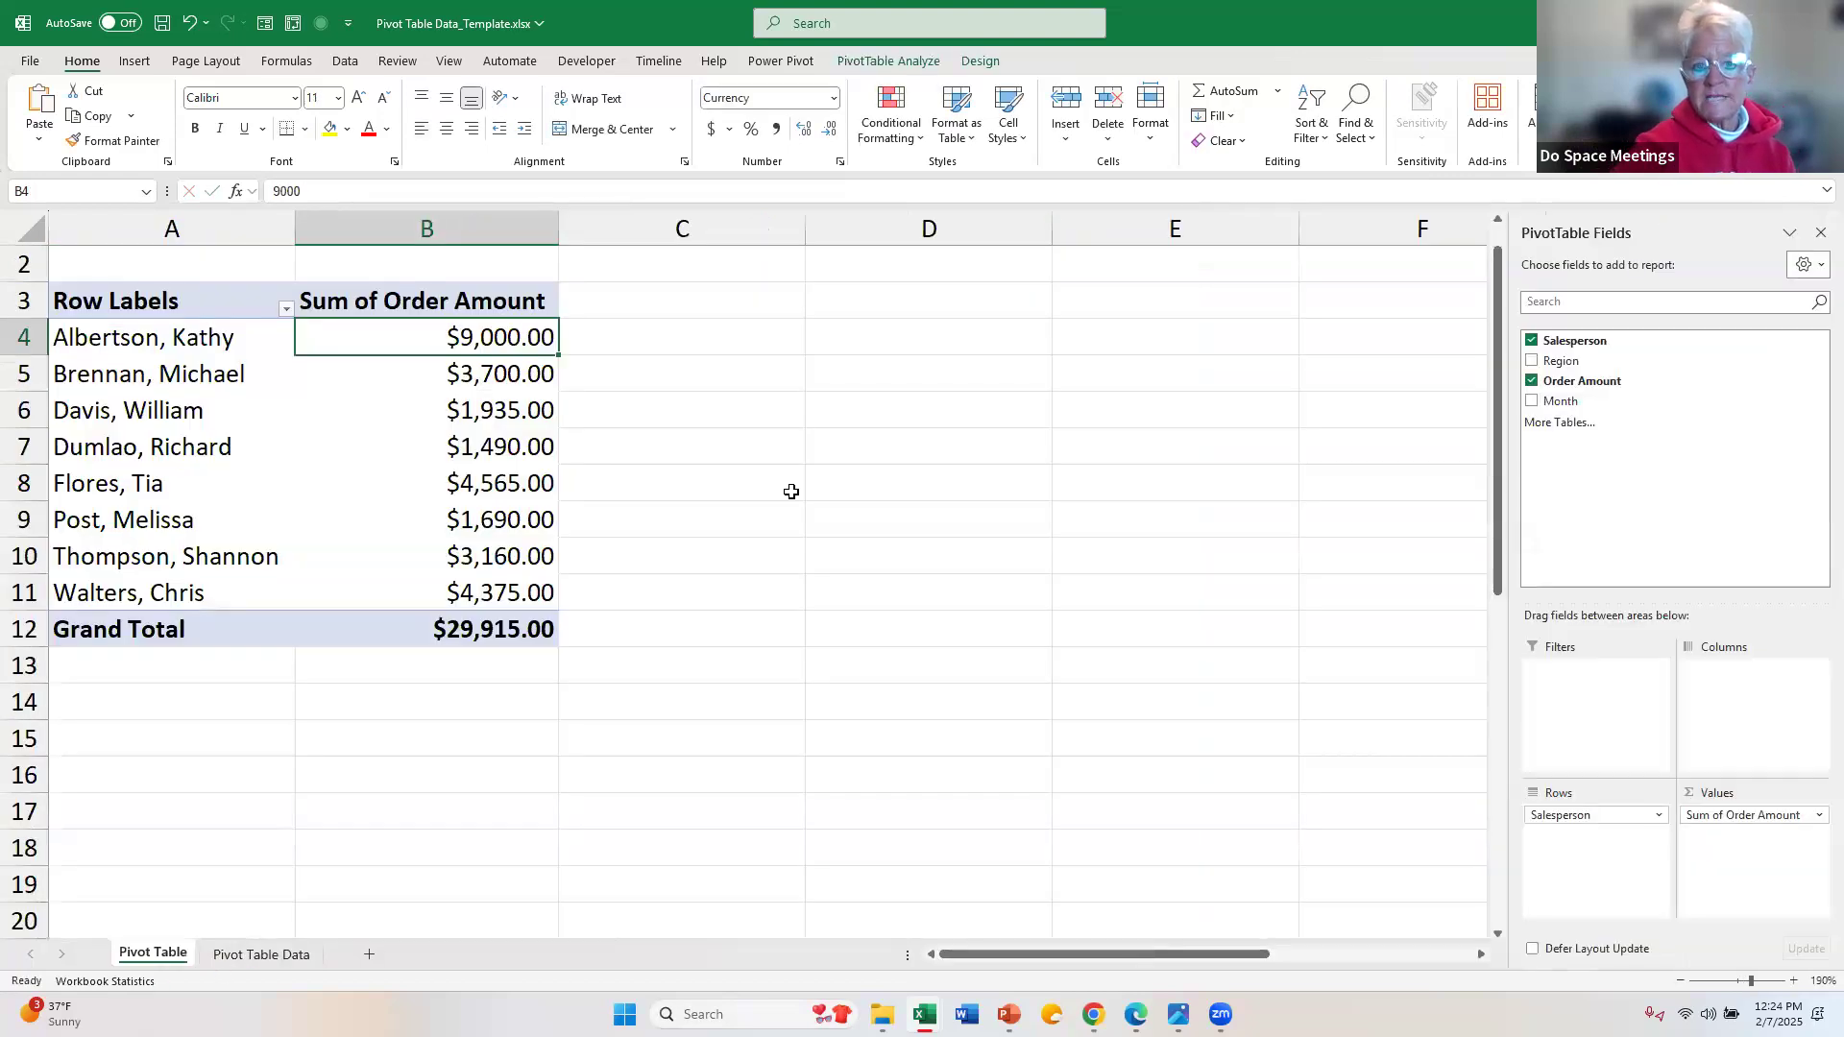
pyautogui.click(920, 57)
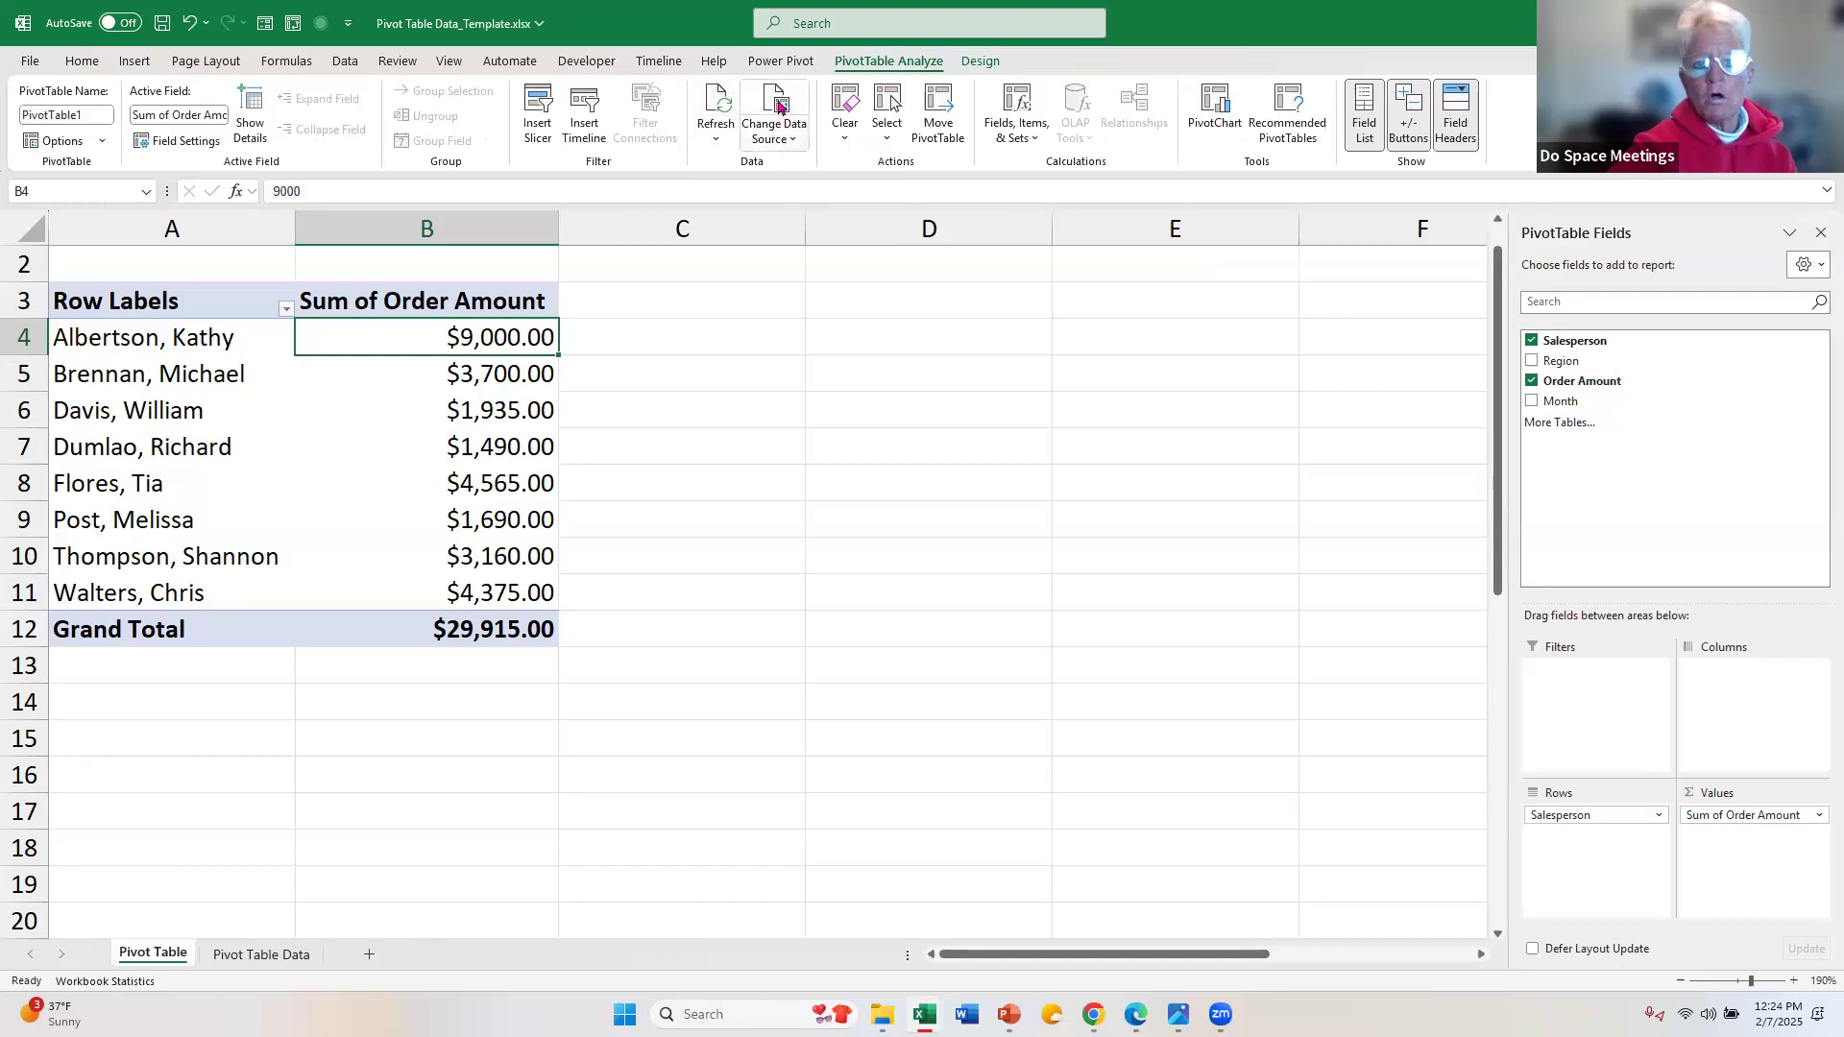
pyautogui.click(799, 149)
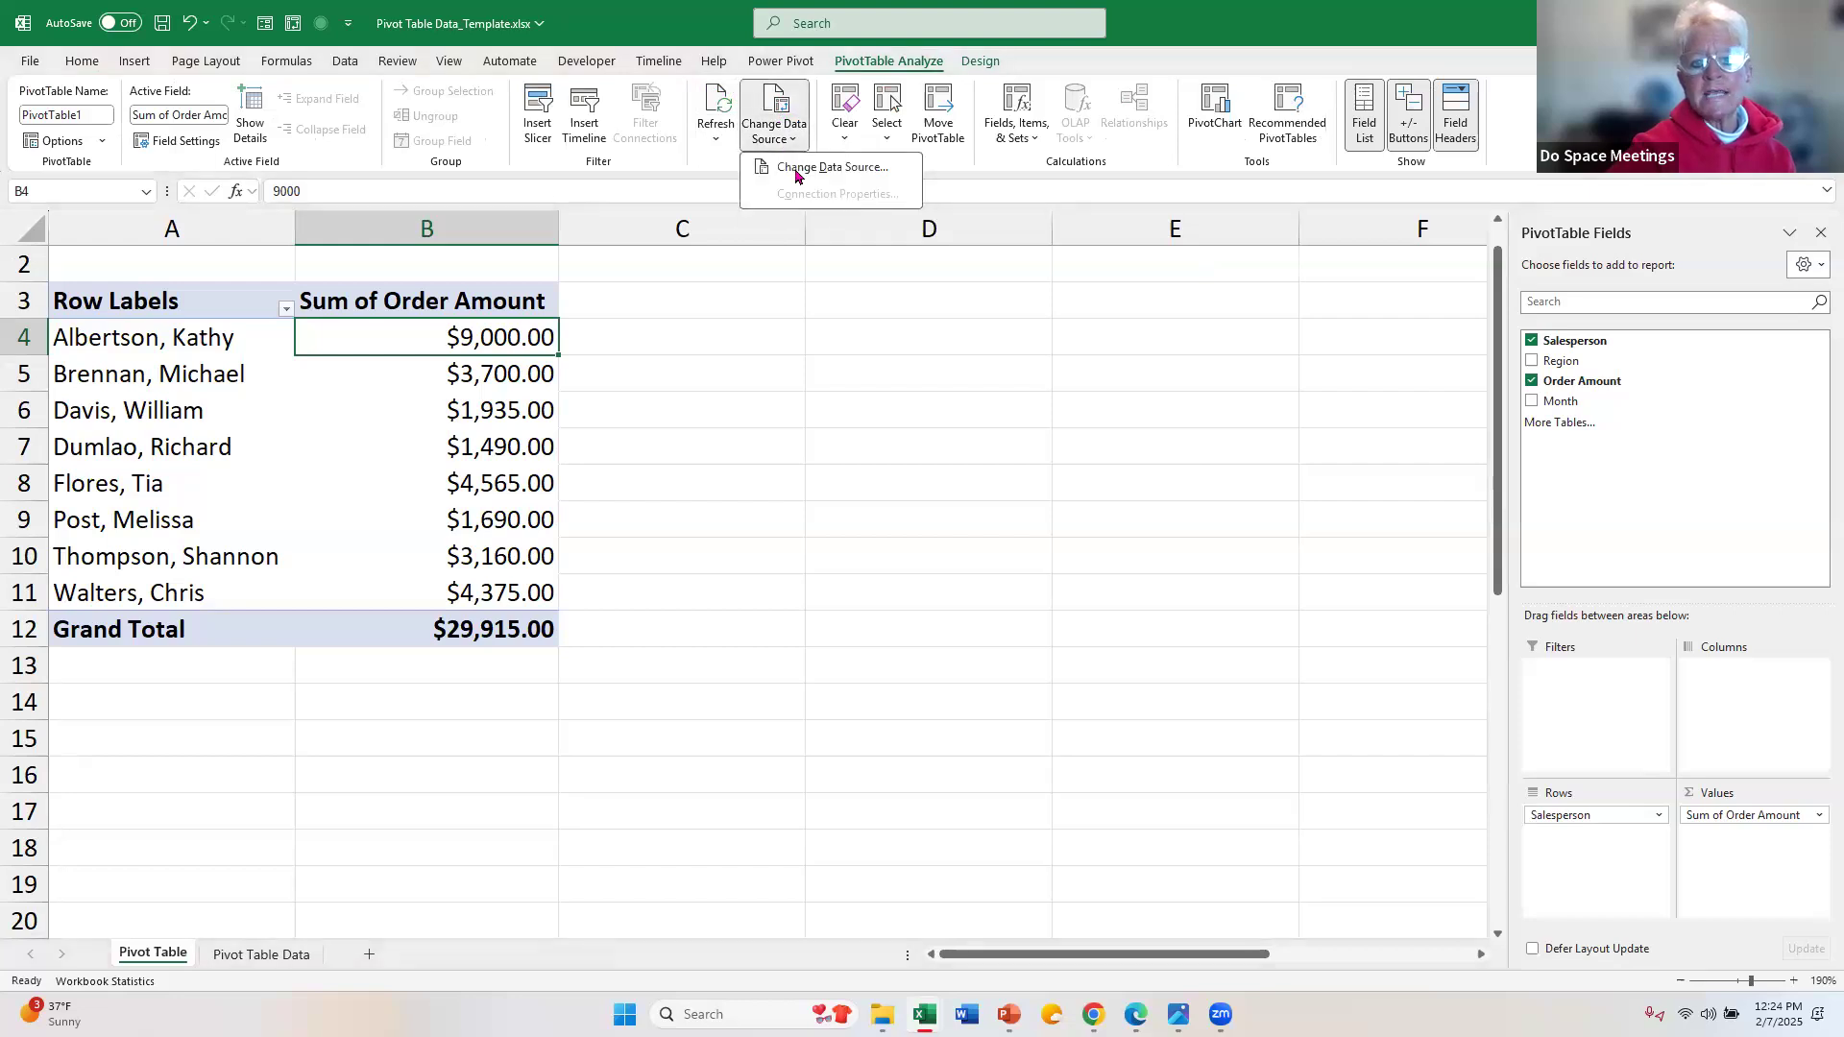
pyautogui.click(797, 169)
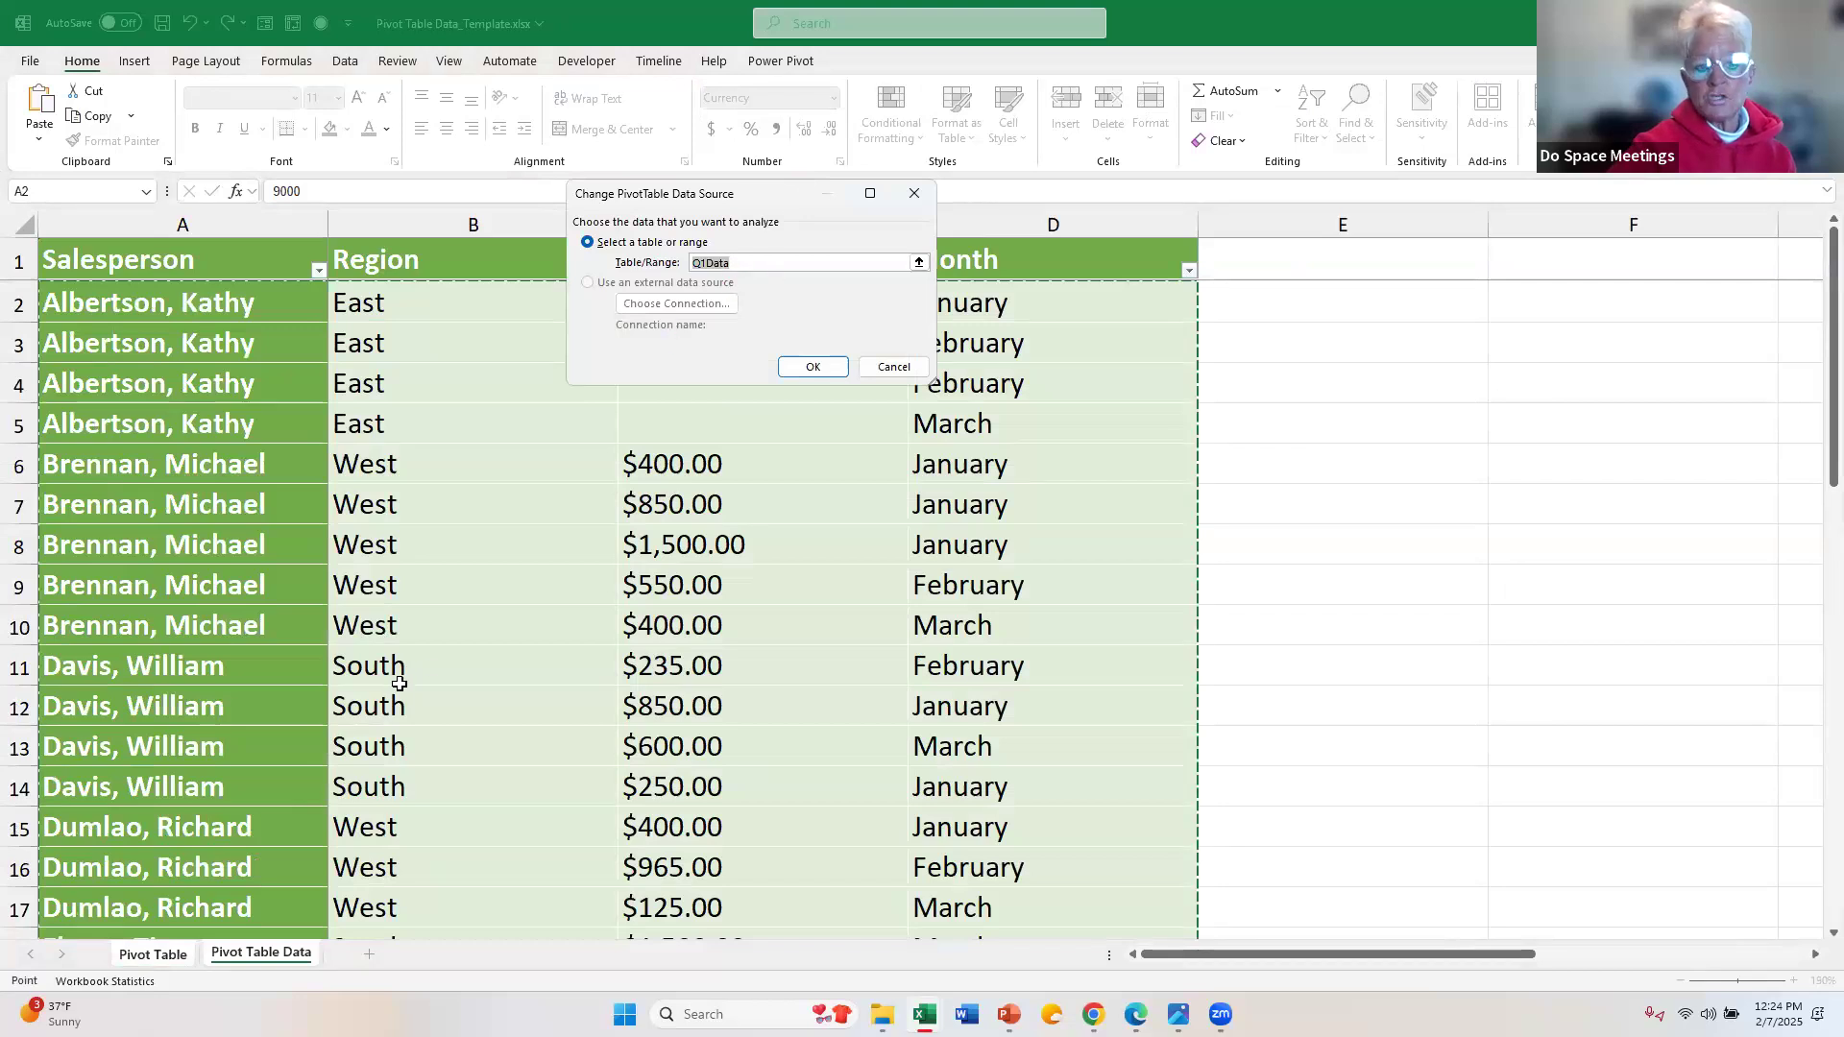
pyautogui.scroll(-6, 395, 683)
pyautogui.scroll(-4, 395, 683)
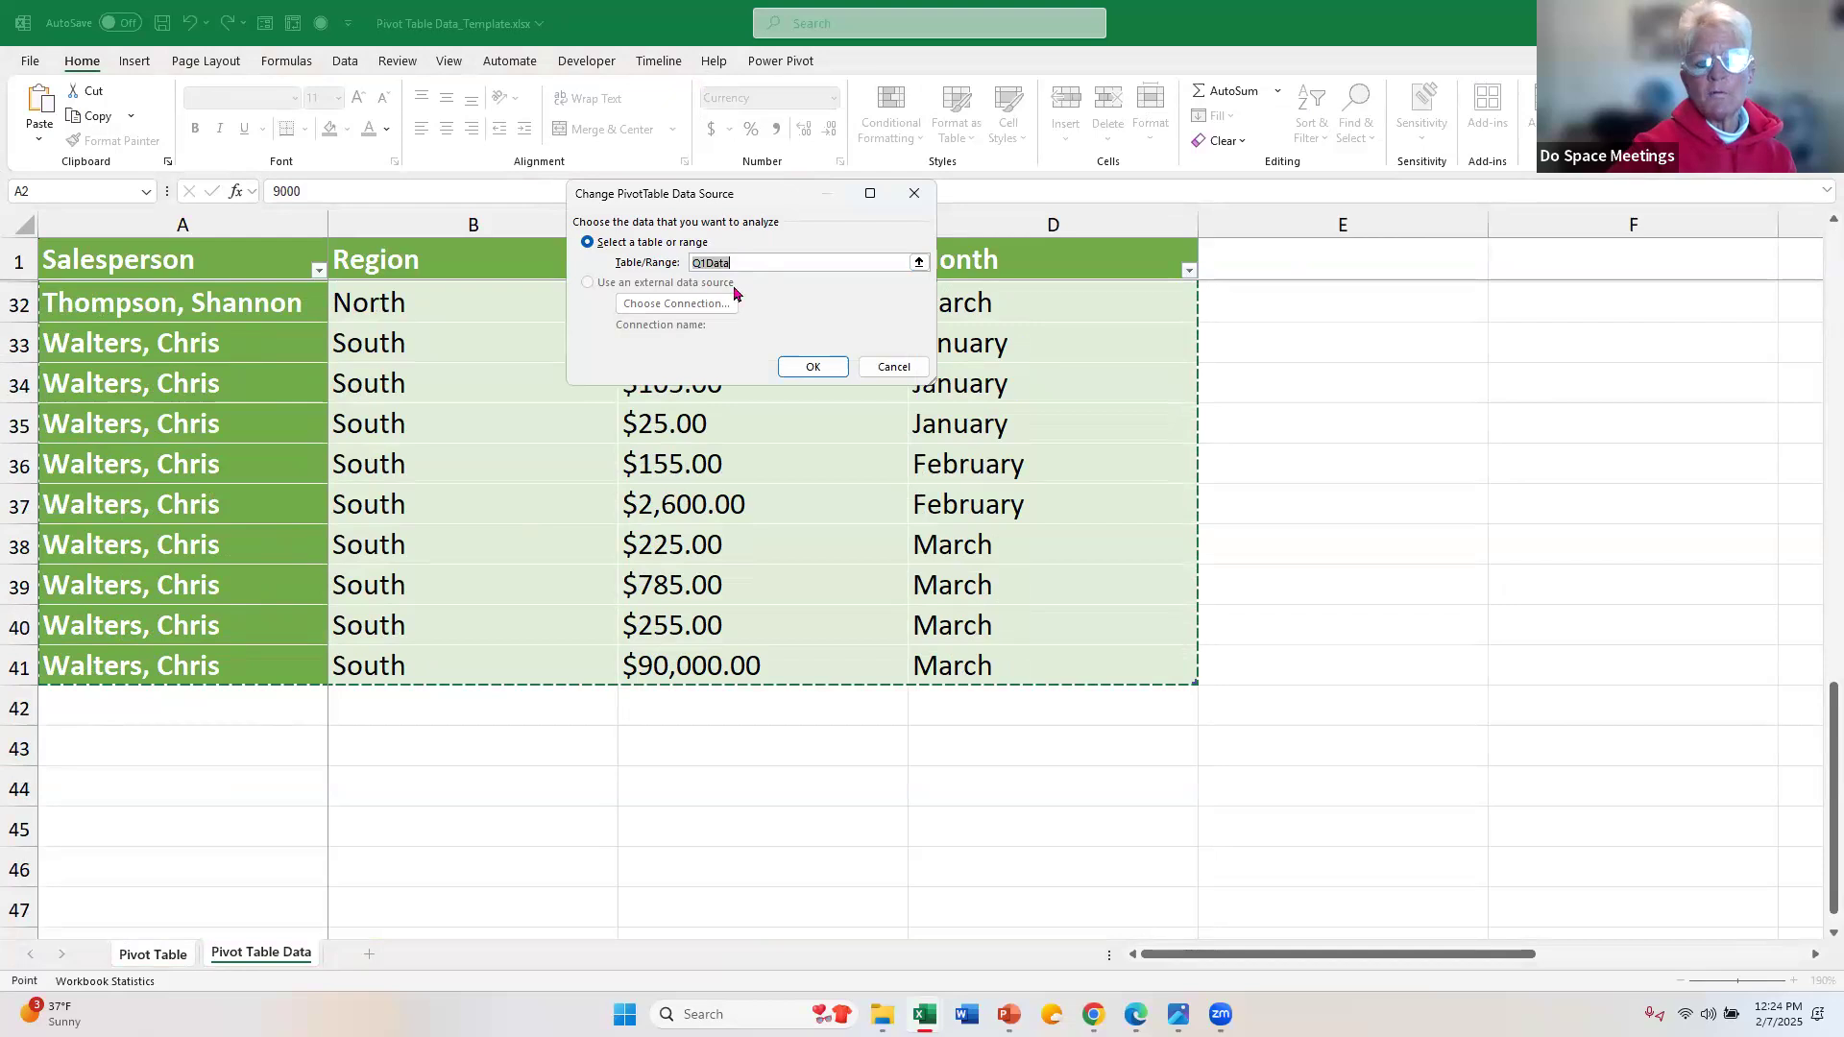
pyautogui.click(792, 367)
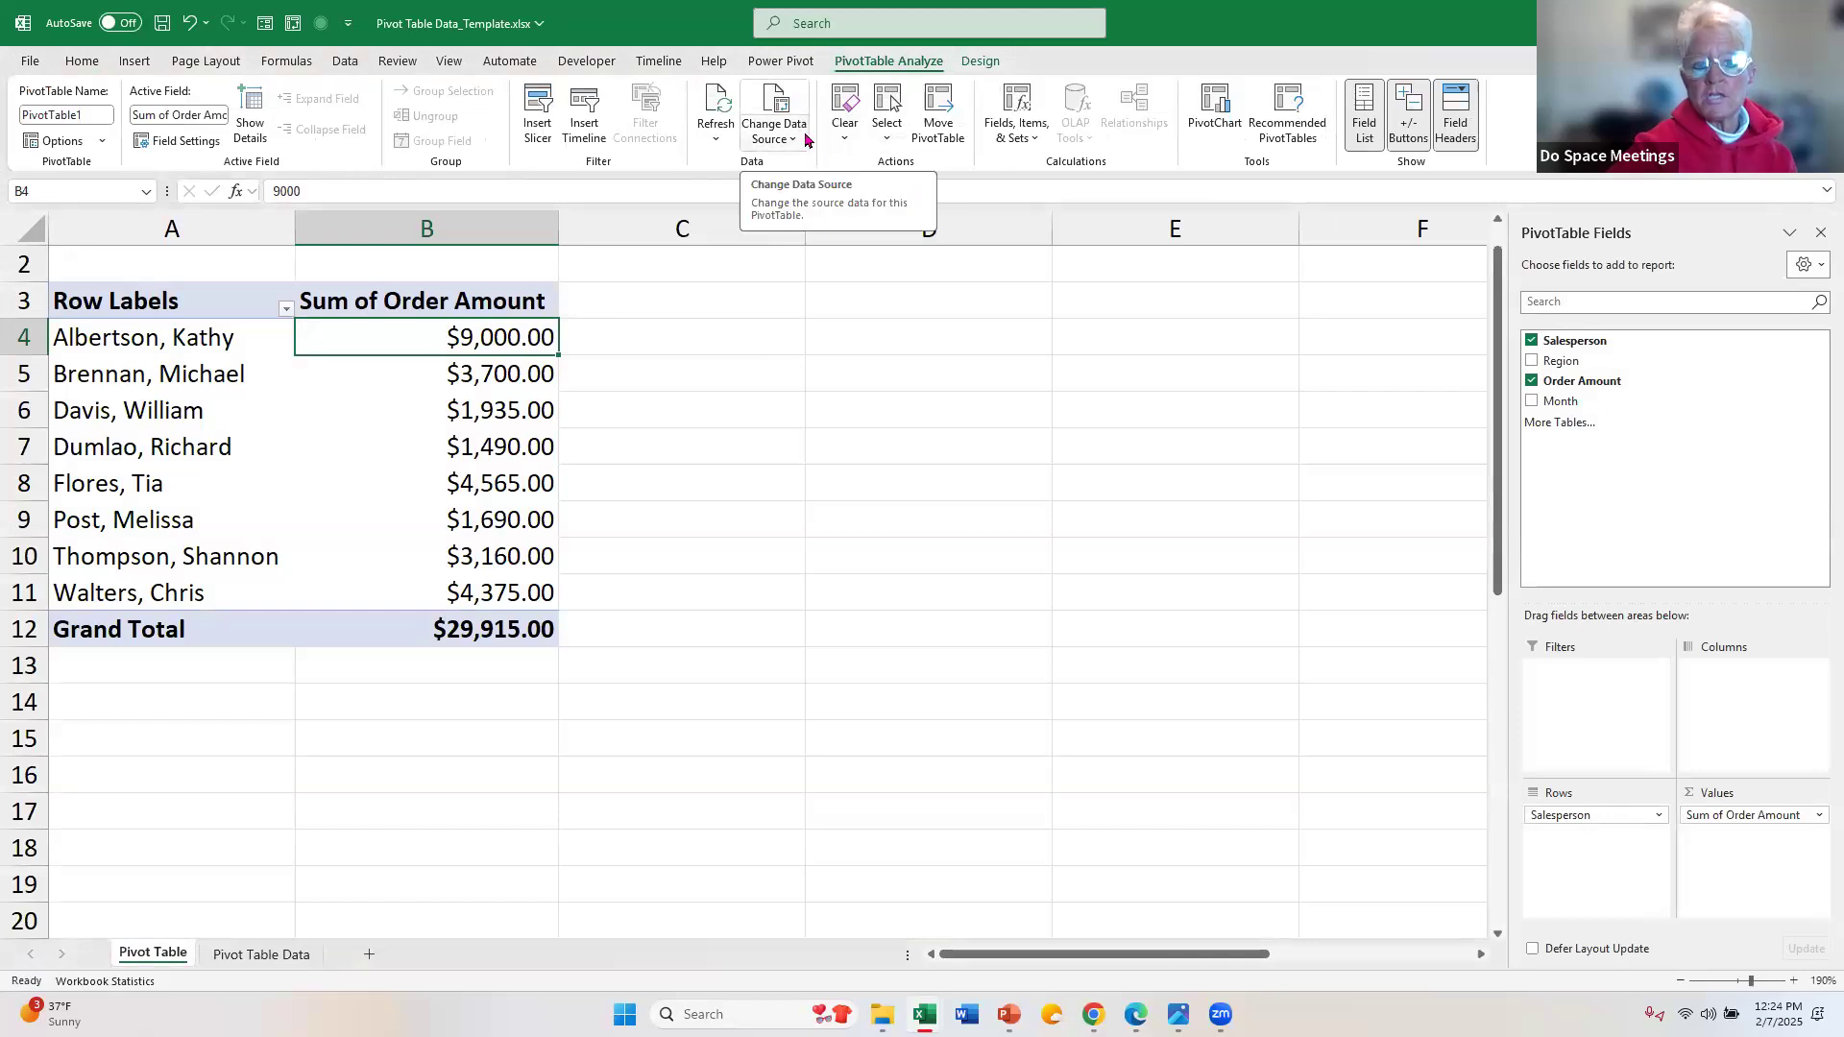
pyautogui.click(718, 103)
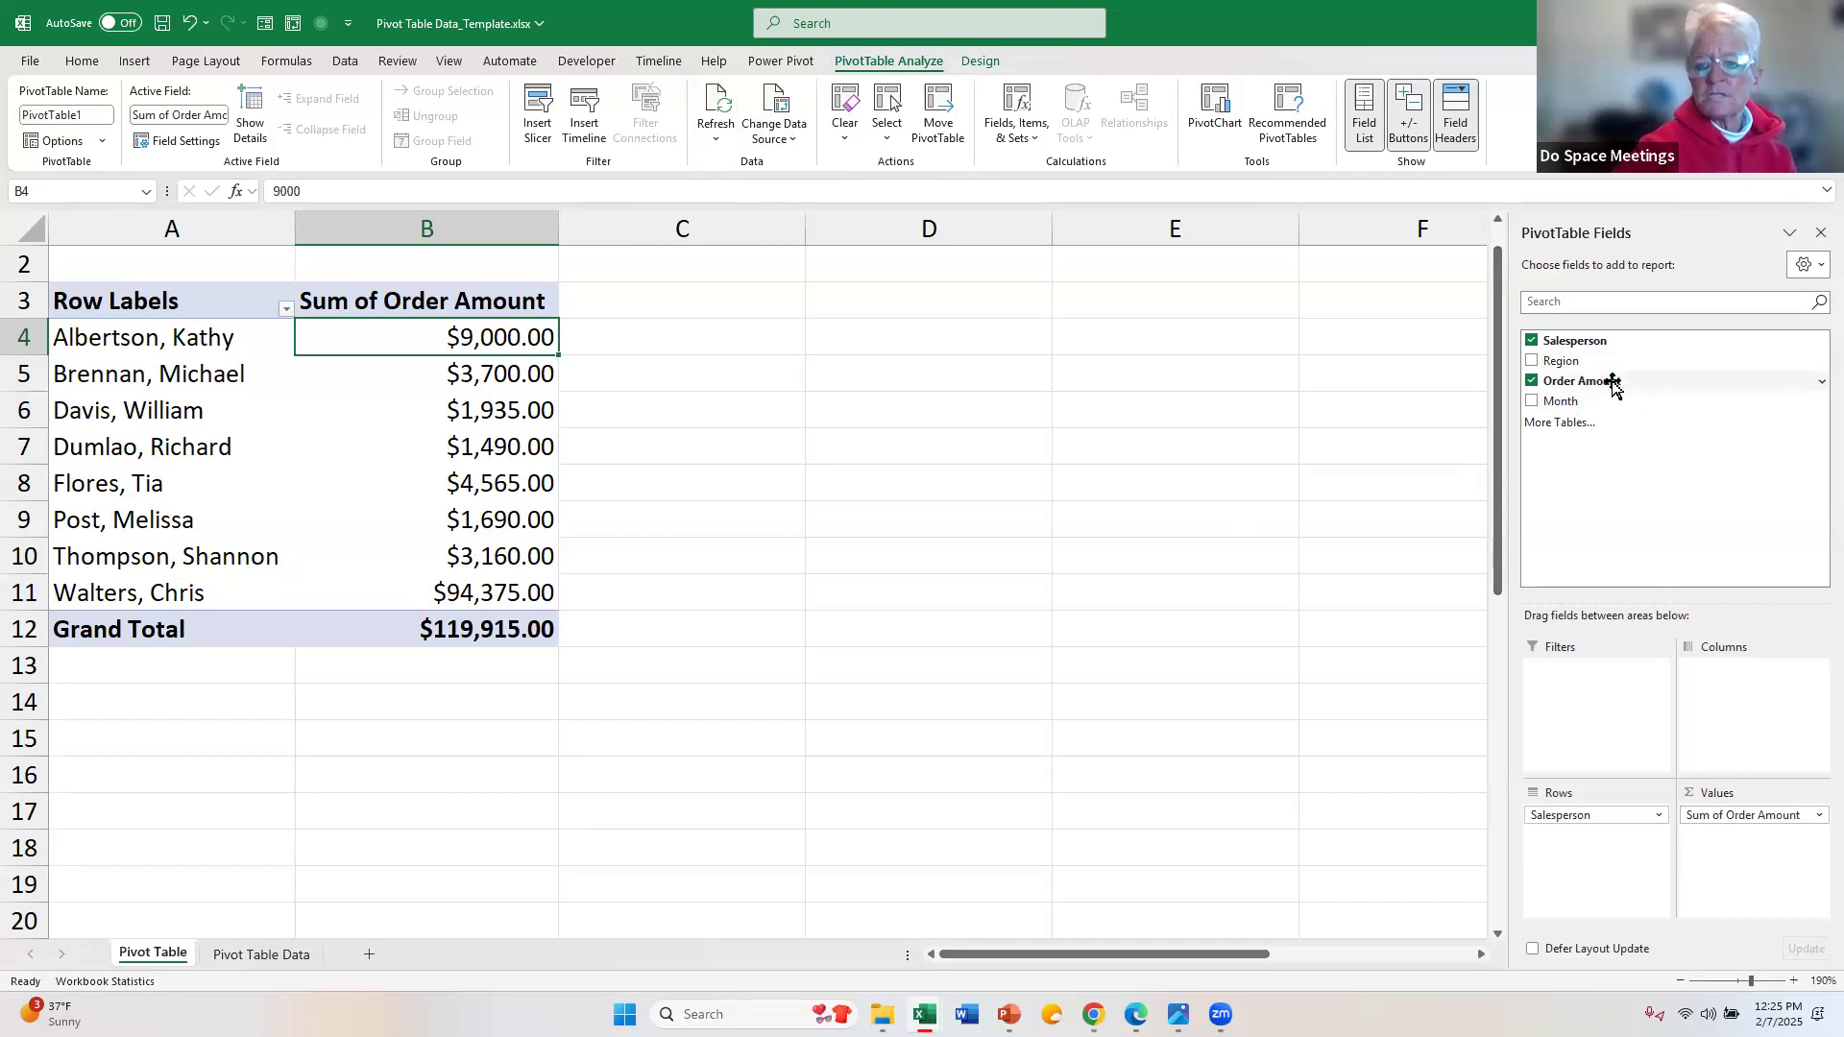
# Step: Add Order Amount to the PivotTable values a second time and open the value field settings of that second field
pyautogui.moveTo(1614, 384); pyautogui.dragTo(1754, 874)
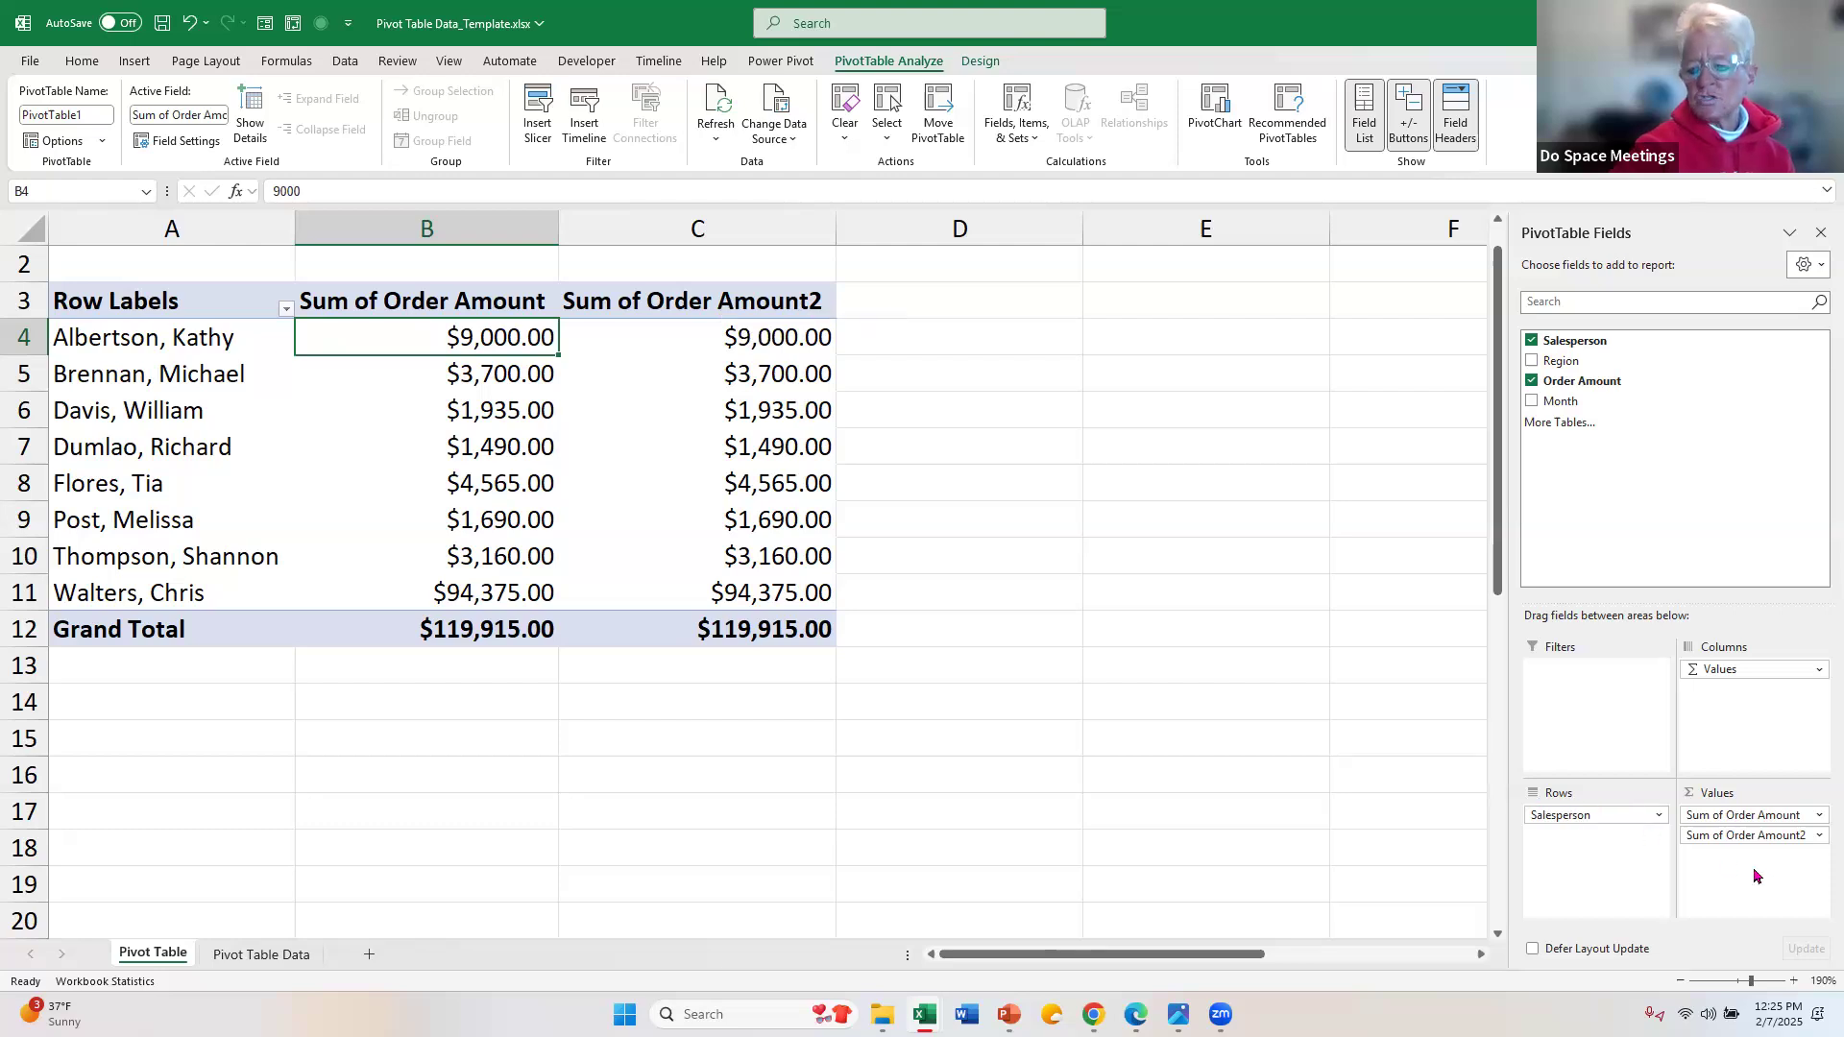
pyautogui.click(1818, 837)
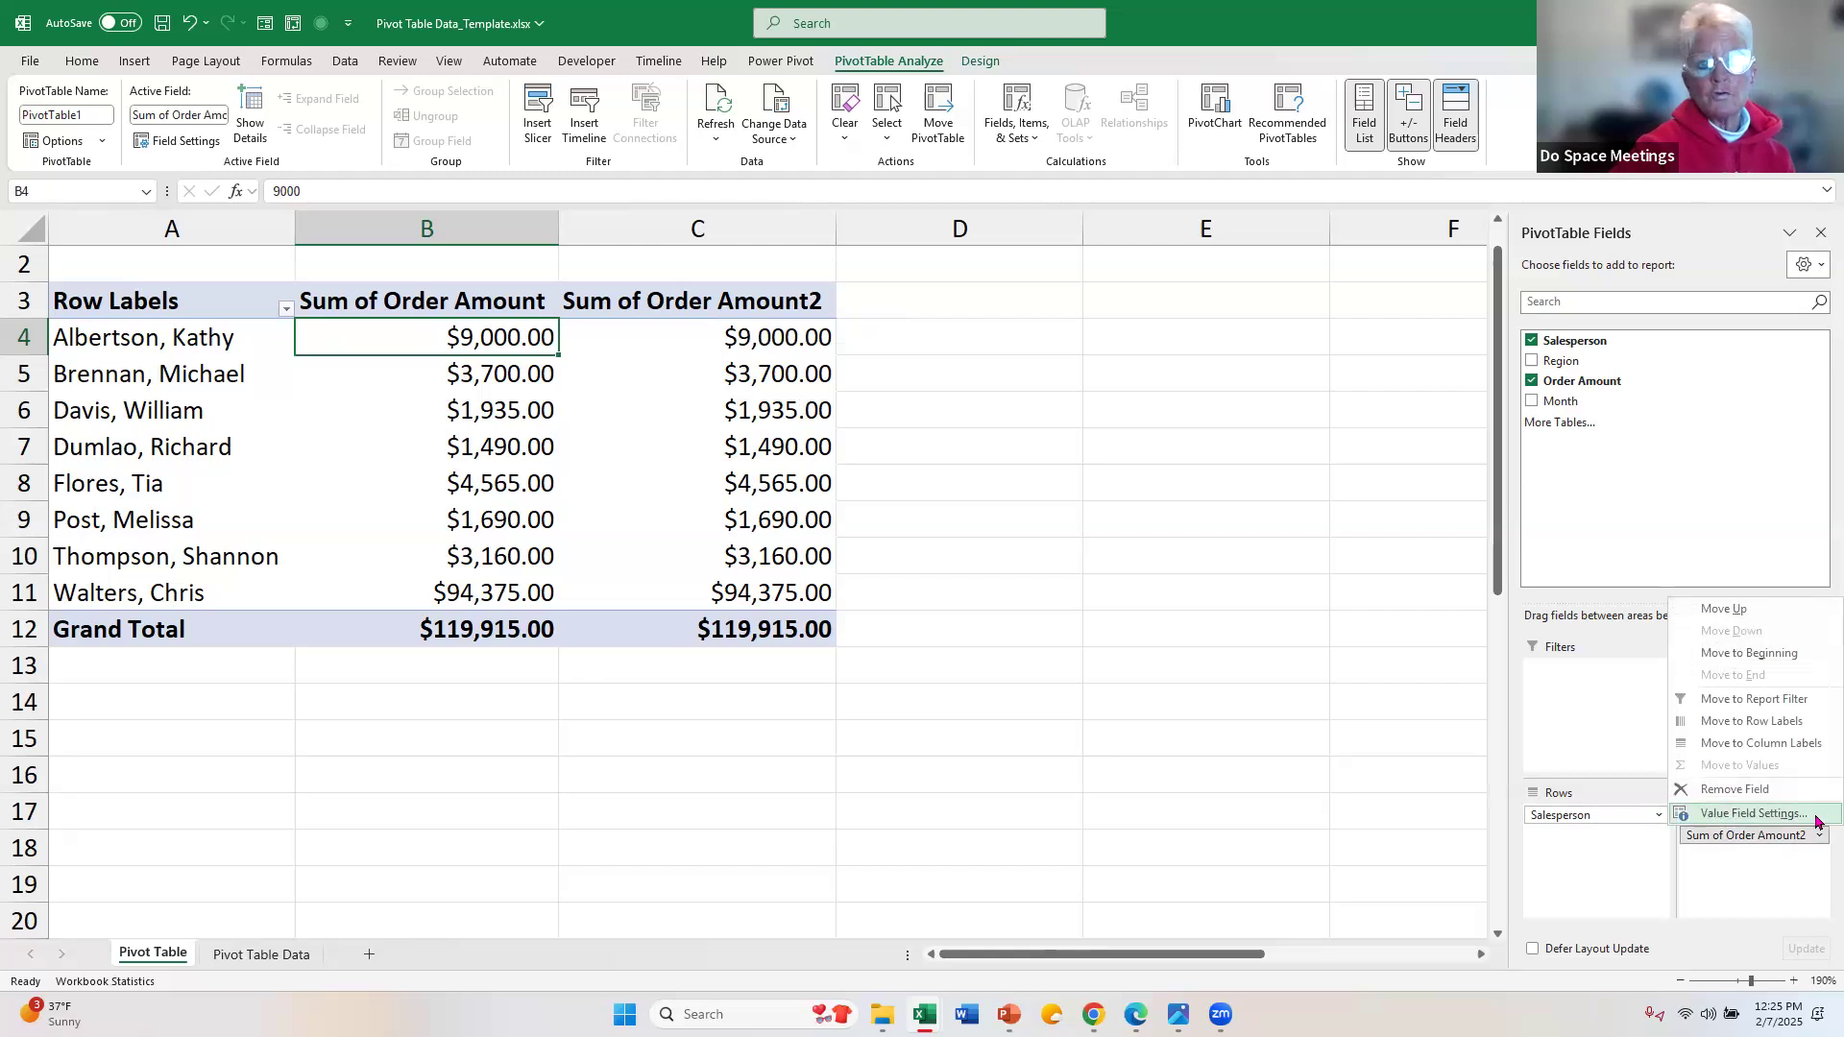
pyautogui.click(1754, 813)
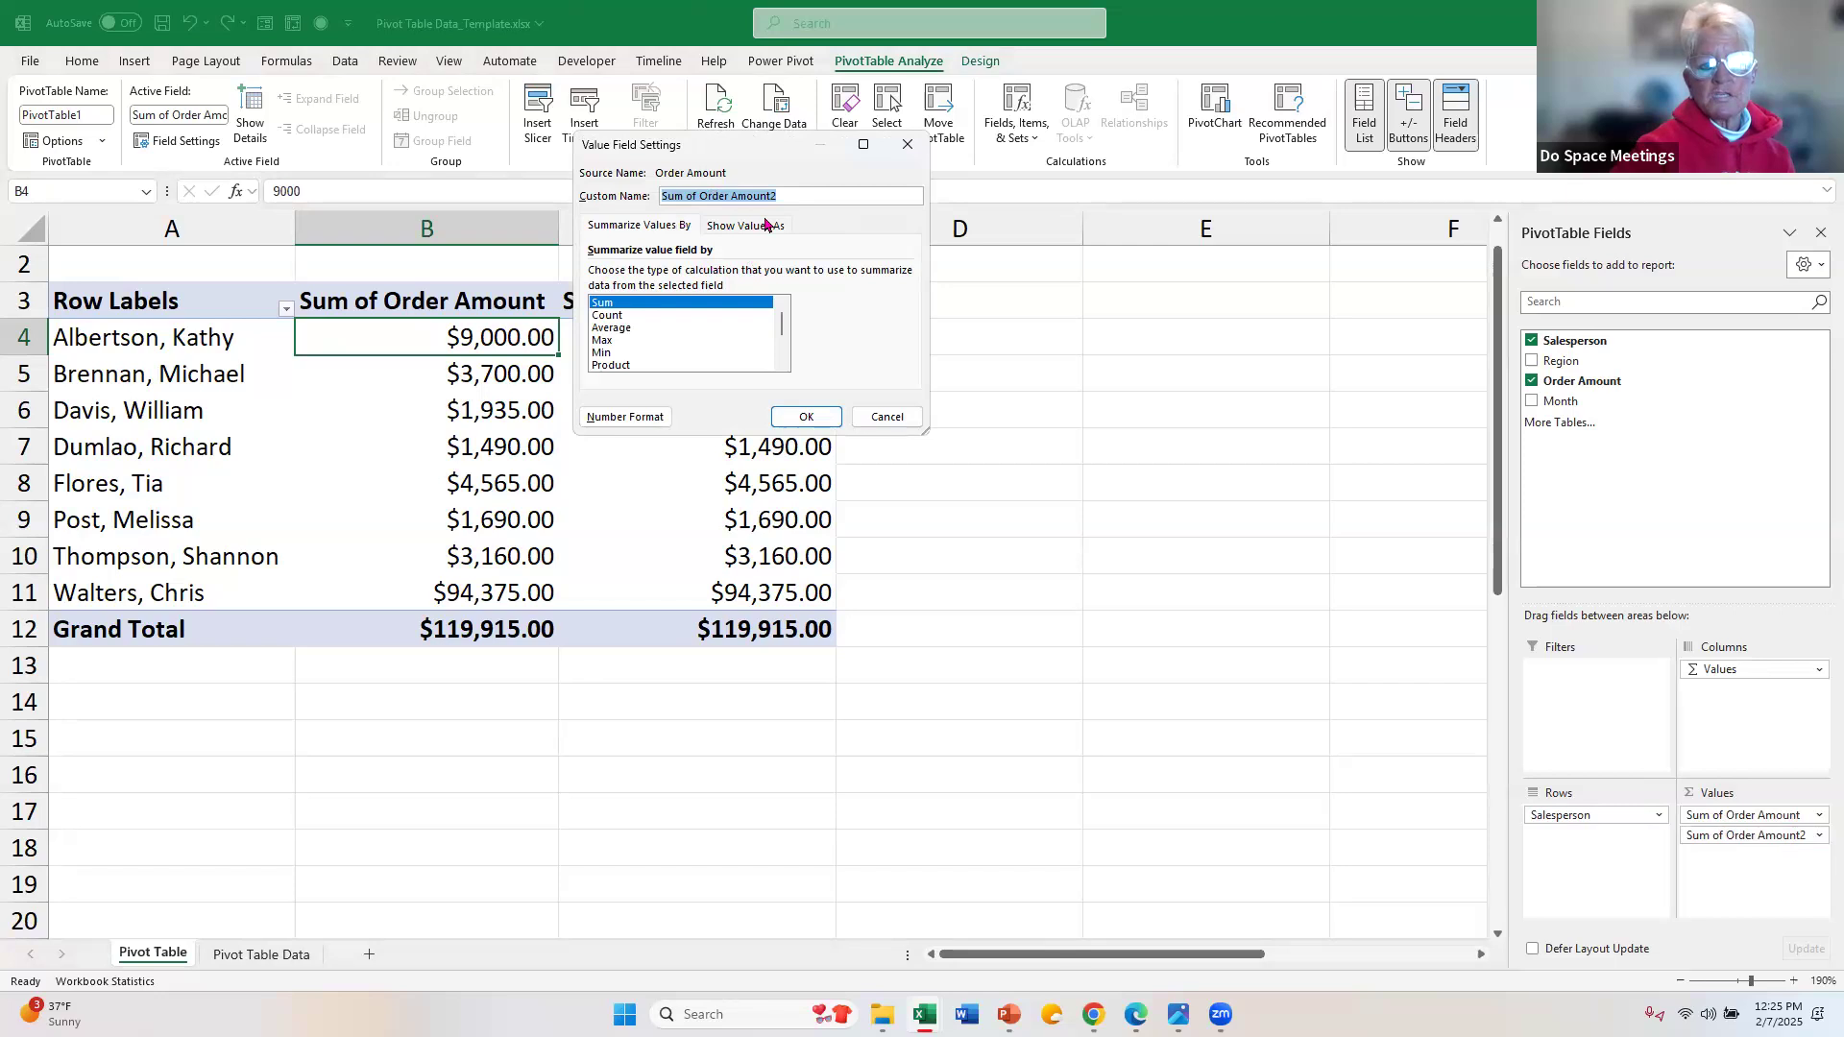
# Step: Examine the calculation types available for summarizing the second Order Amount field, from Sum through Varp
pyautogui.click(615, 317)
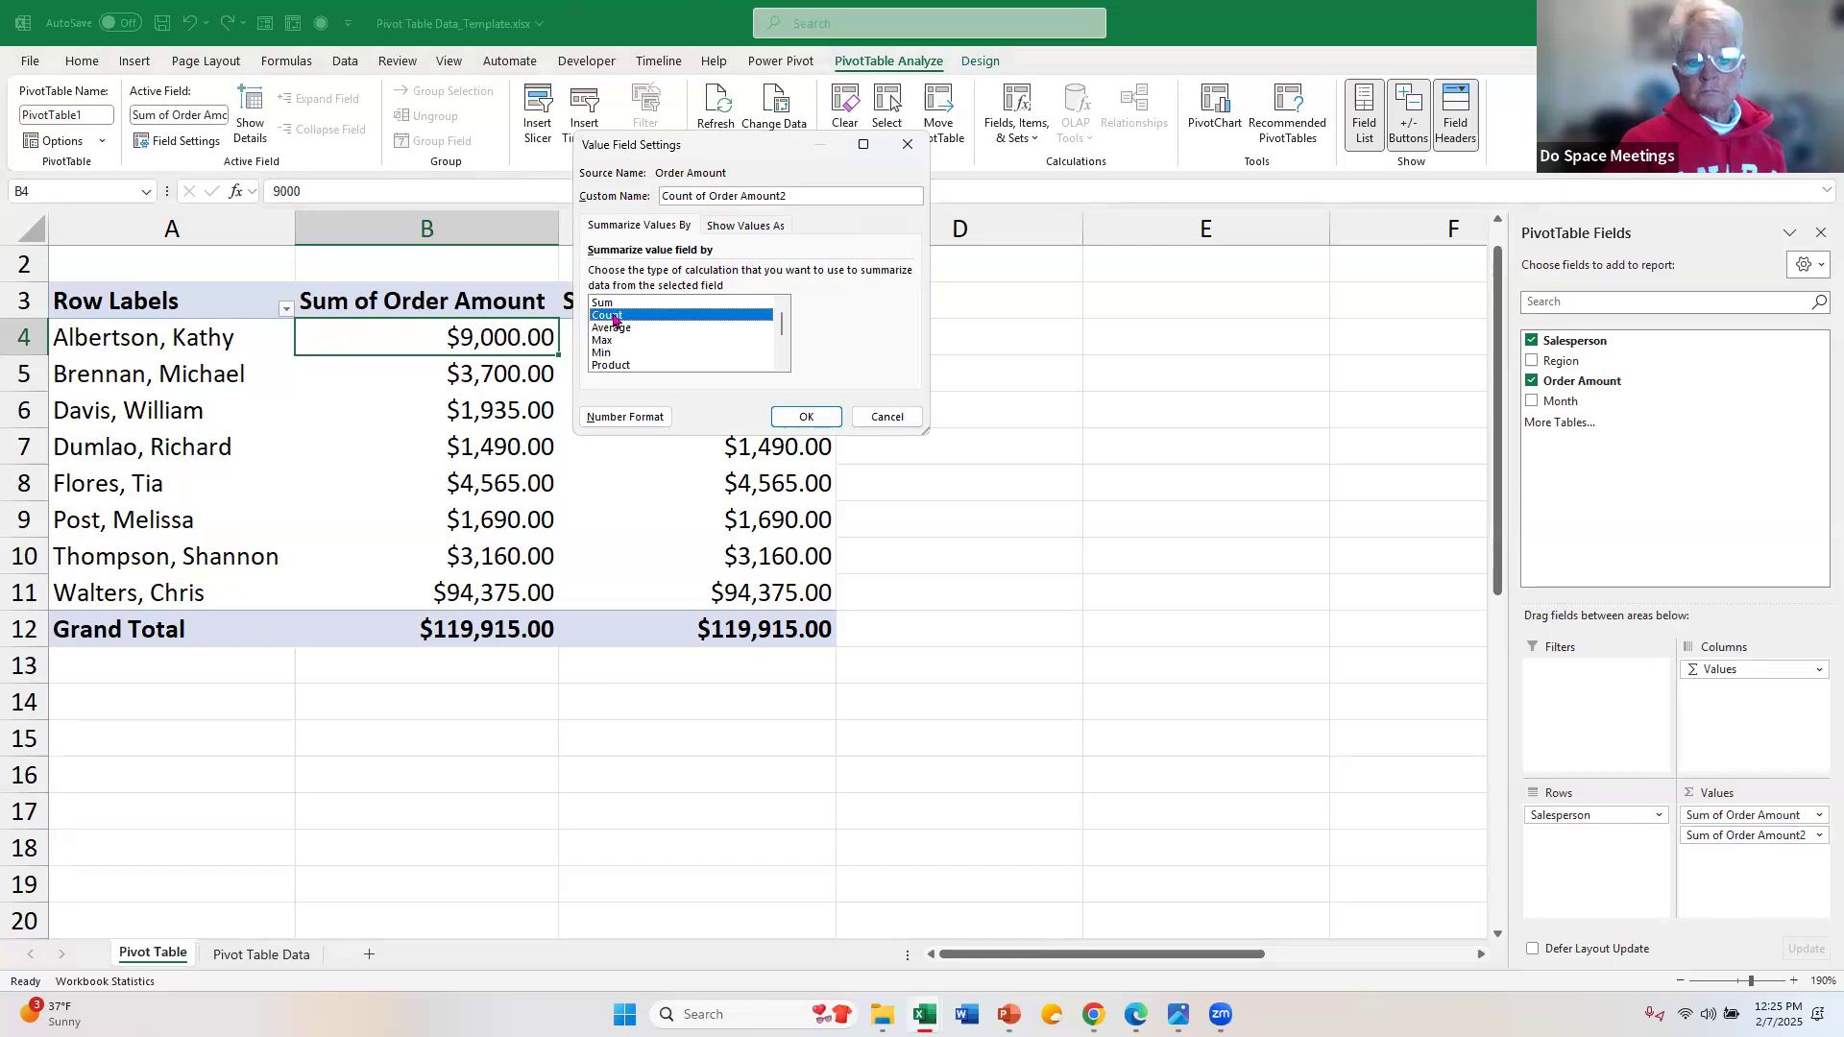
pyautogui.press('Up')
pyautogui.press('Down')
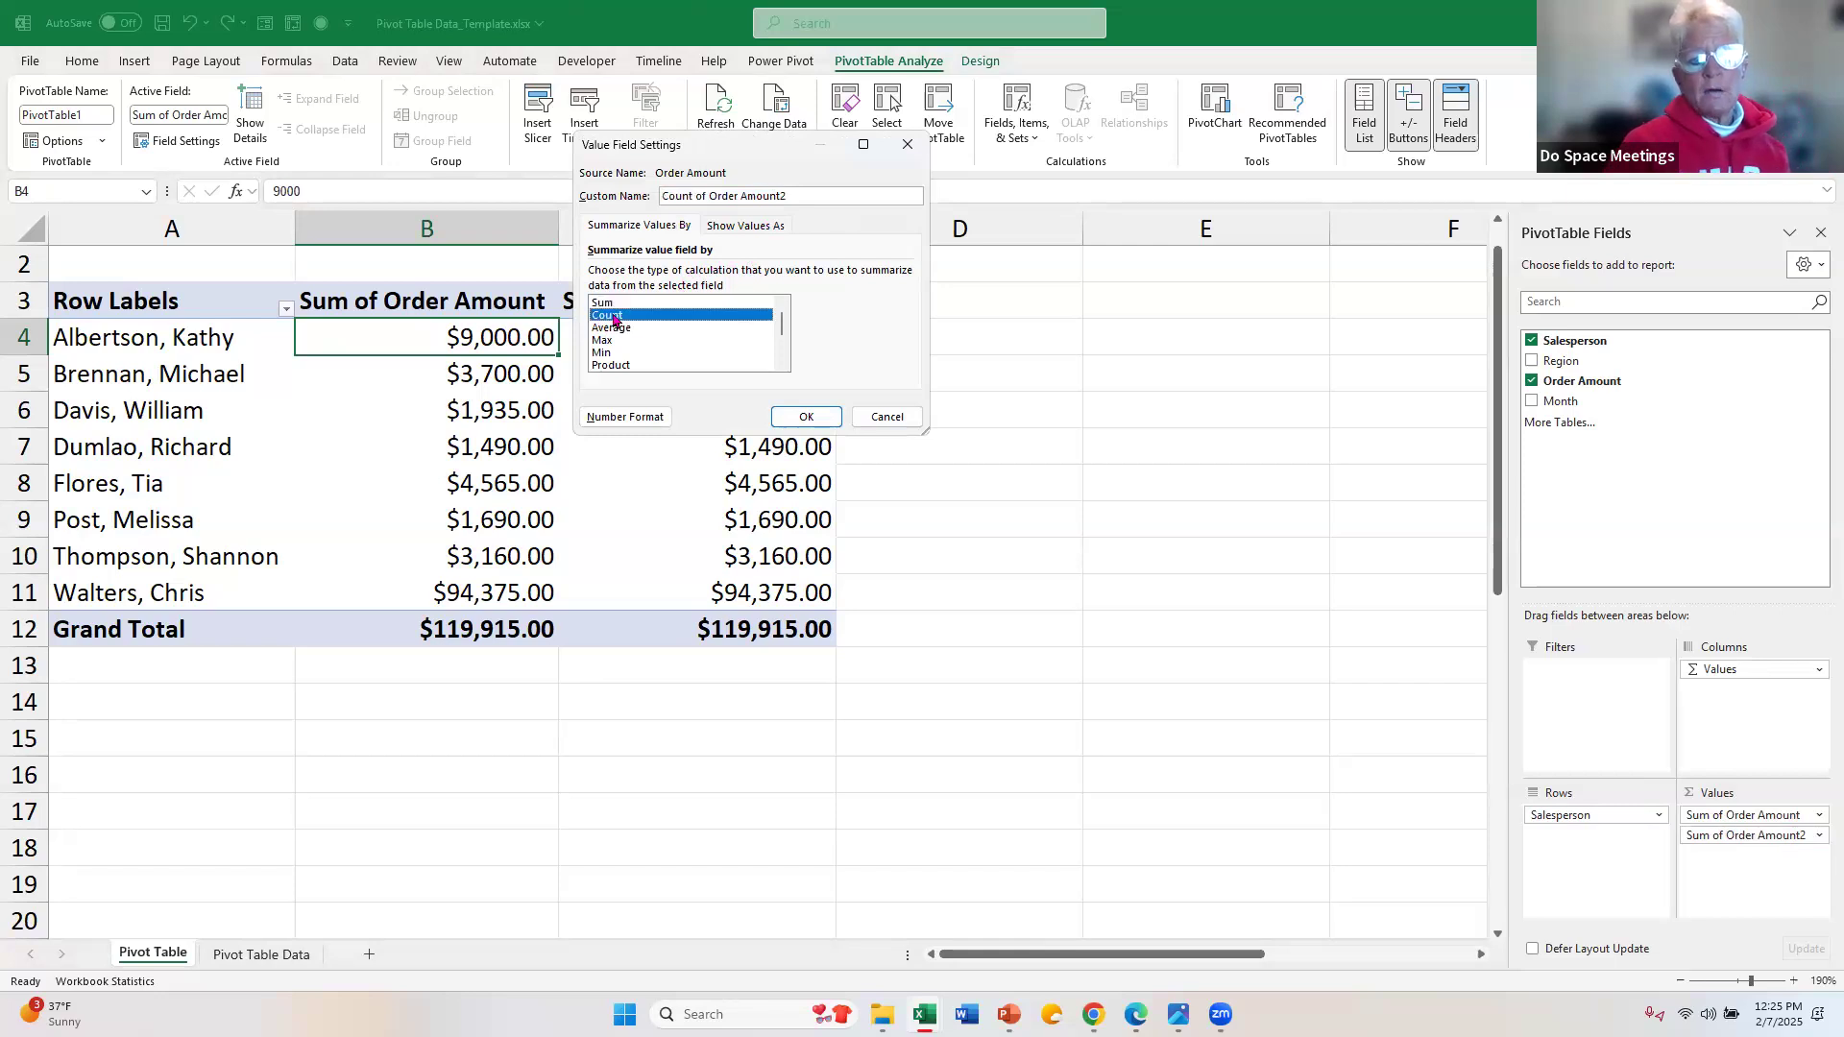
pyautogui.press('Down')
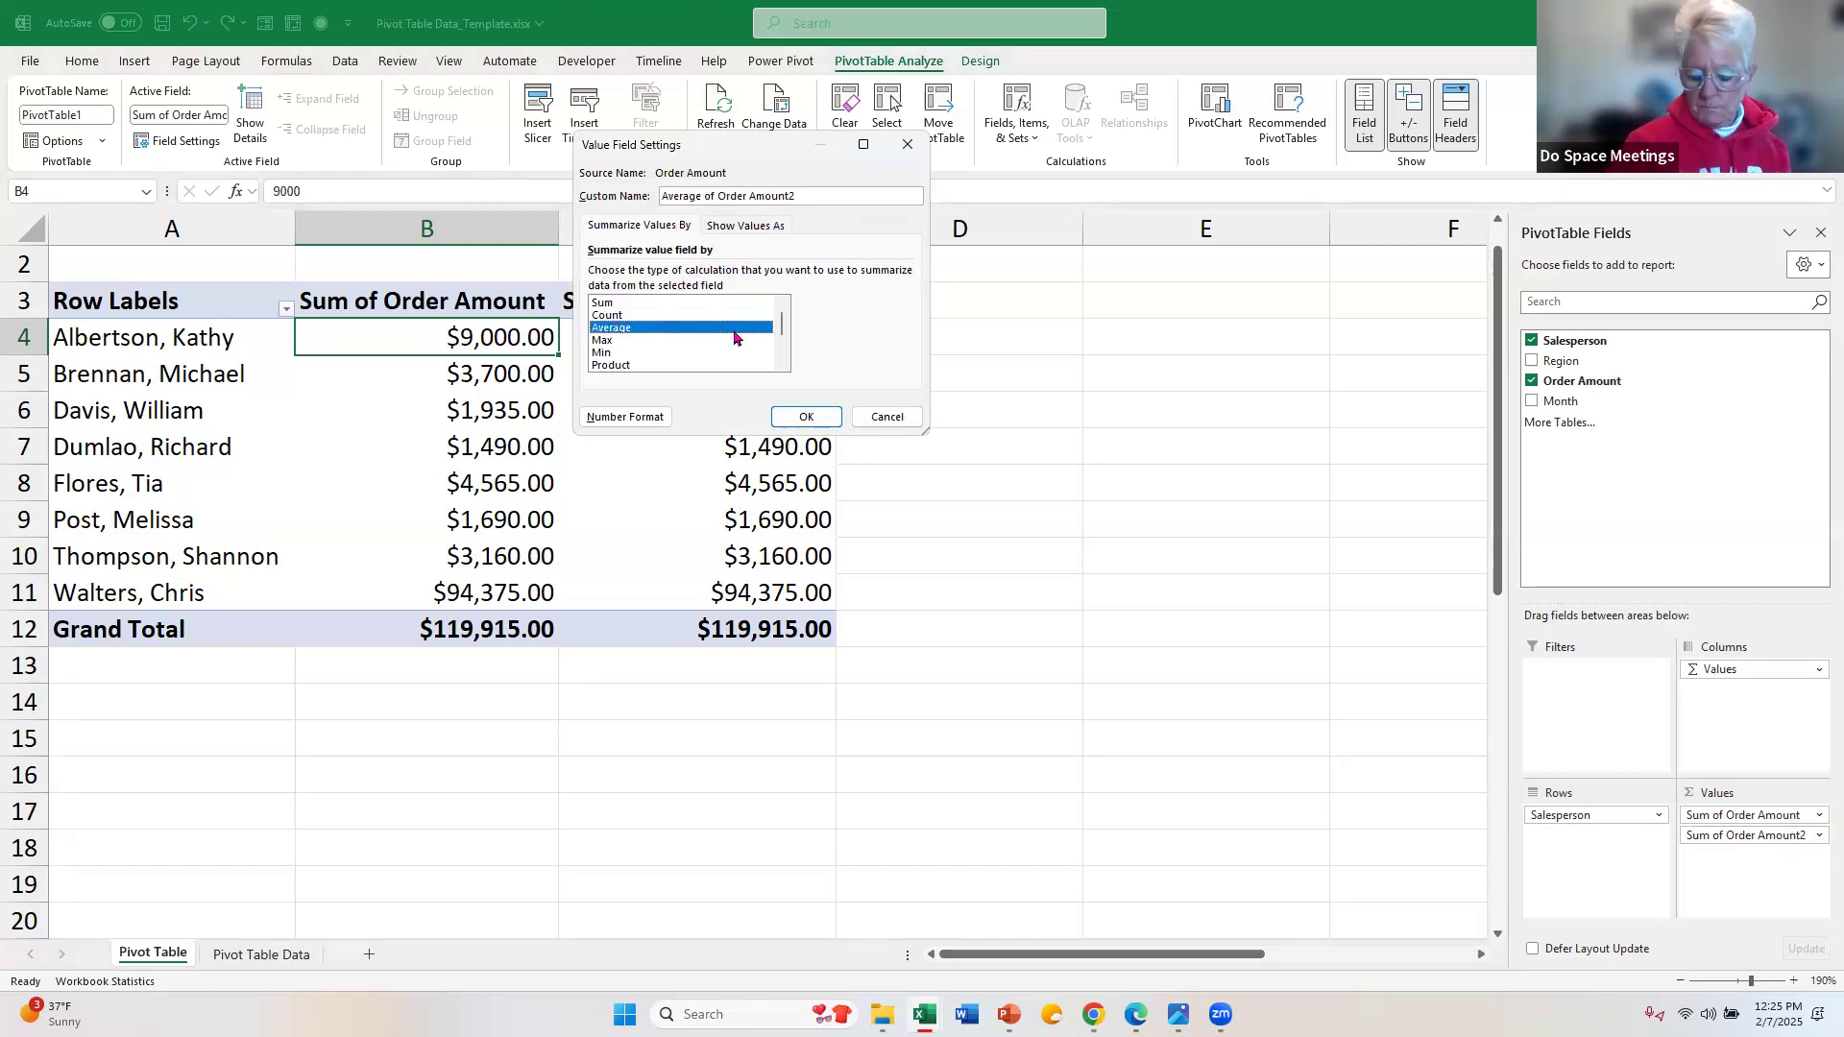
pyautogui.press('Down')
pyautogui.press('Down')
pyautogui.press('Down')
pyautogui.press('Down')
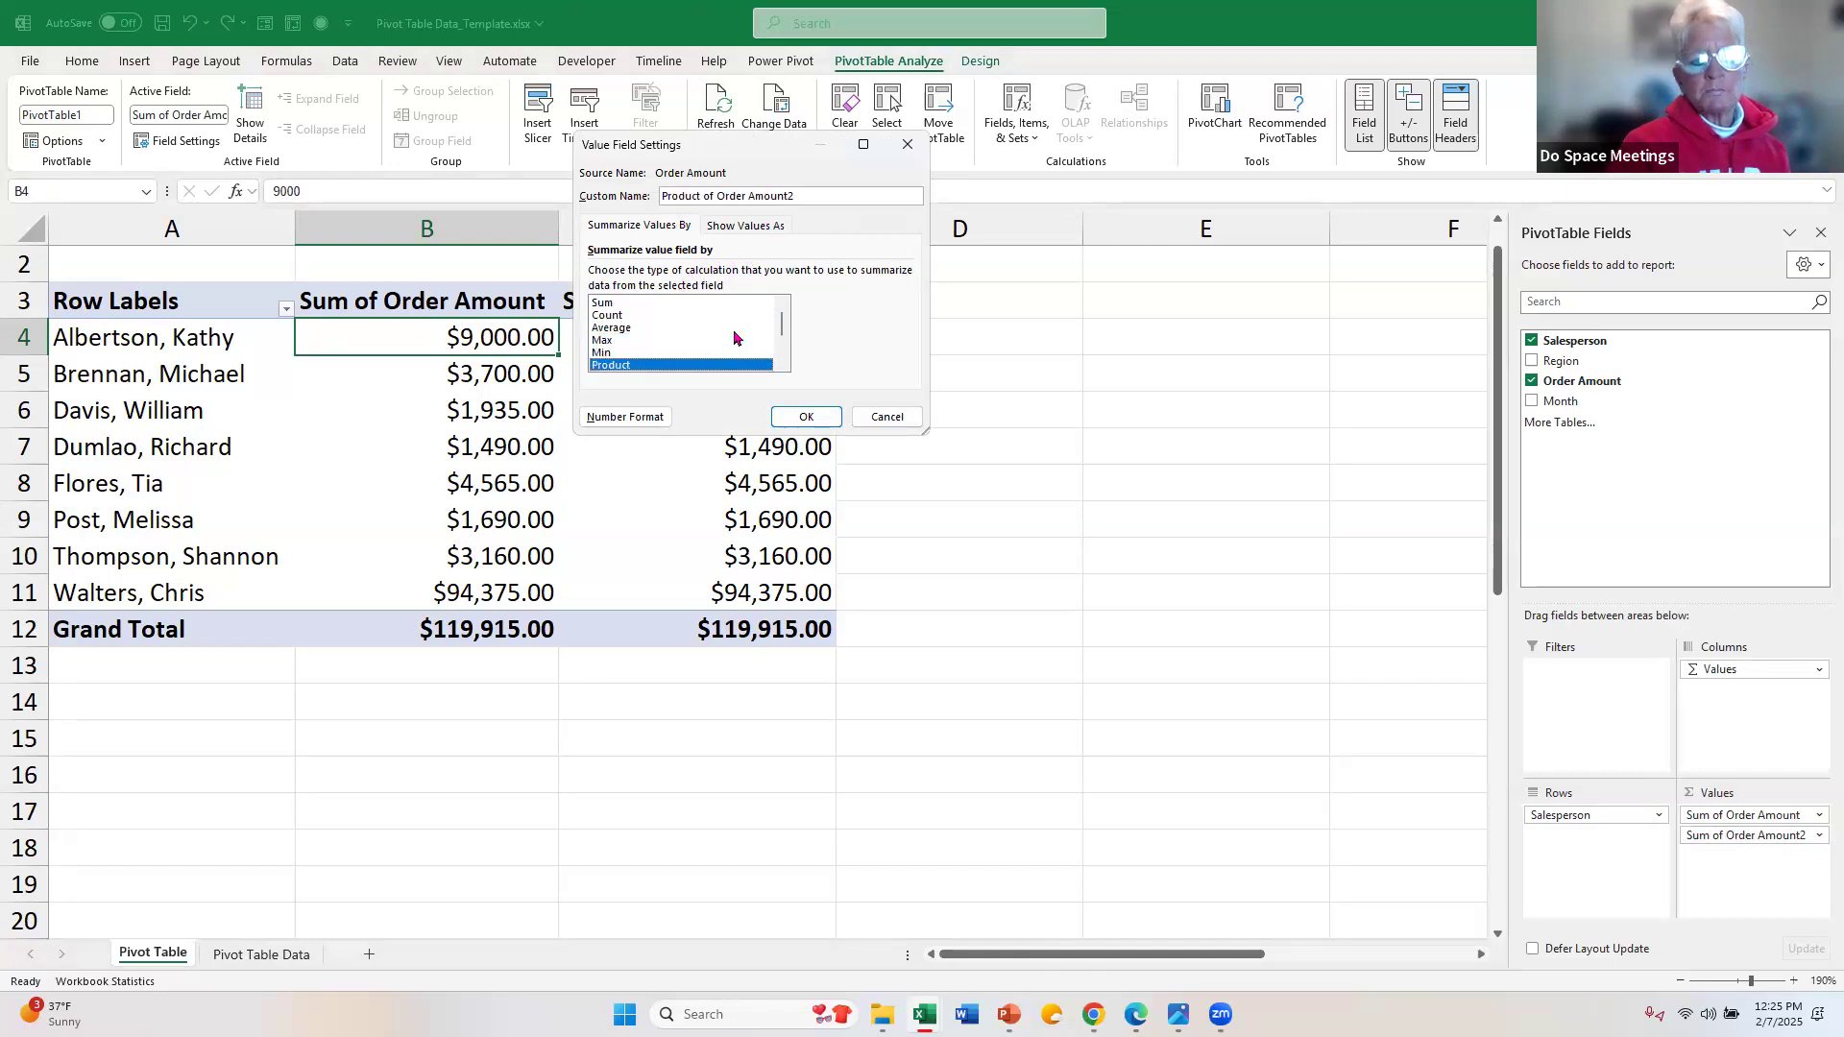
pyautogui.press('Down')
pyautogui.press('Down')
pyautogui.press('Down')
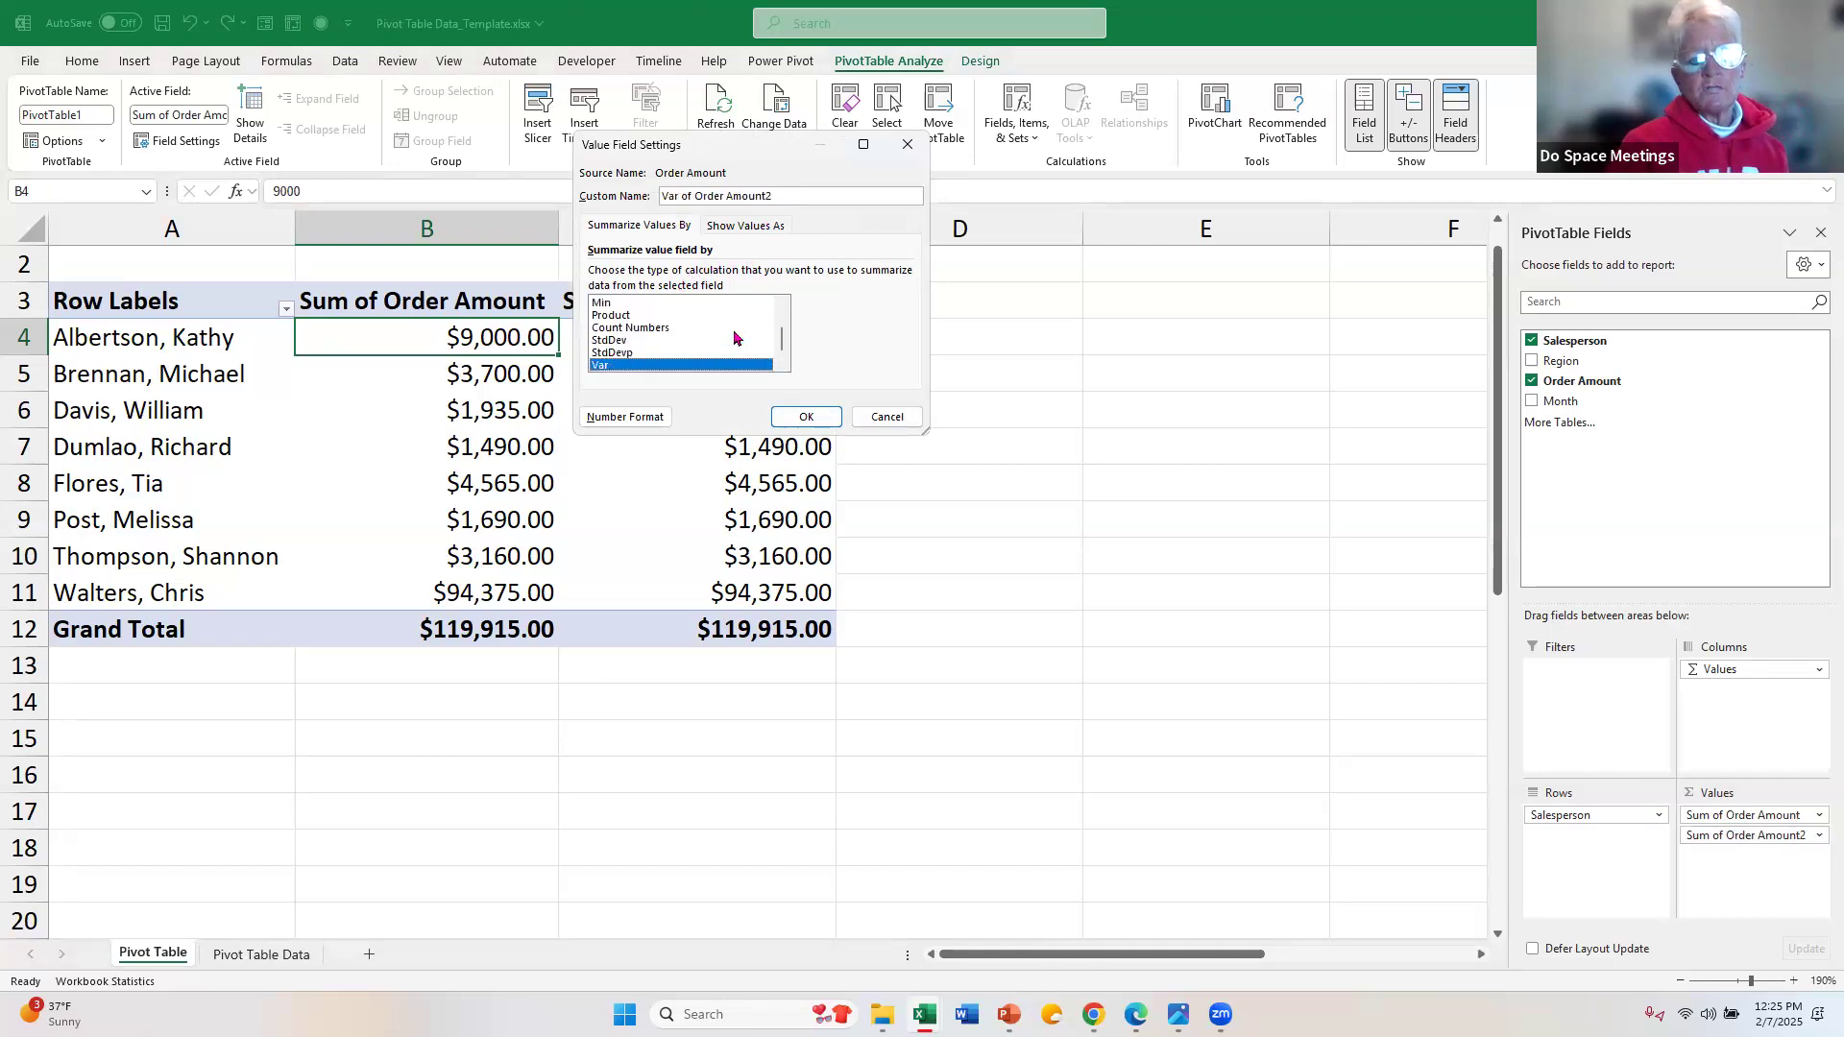
pyautogui.press('Down')
pyautogui.press('Up')
pyautogui.press('Up')
pyautogui.press('Up')
pyautogui.press('Up')
pyautogui.press('Up')
pyautogui.press('Up')
pyautogui.press('Up')
pyautogui.press('Up')
pyautogui.press('Up')
pyautogui.press('Up')
pyautogui.press('Down')
pyautogui.press('Down')
pyautogui.press('Down')
pyautogui.press('Down')
pyautogui.press('Down')
pyautogui.press('Down')
pyautogui.press('Down')
pyautogui.press('Down')
pyautogui.press('Down')
pyautogui.press('Down')
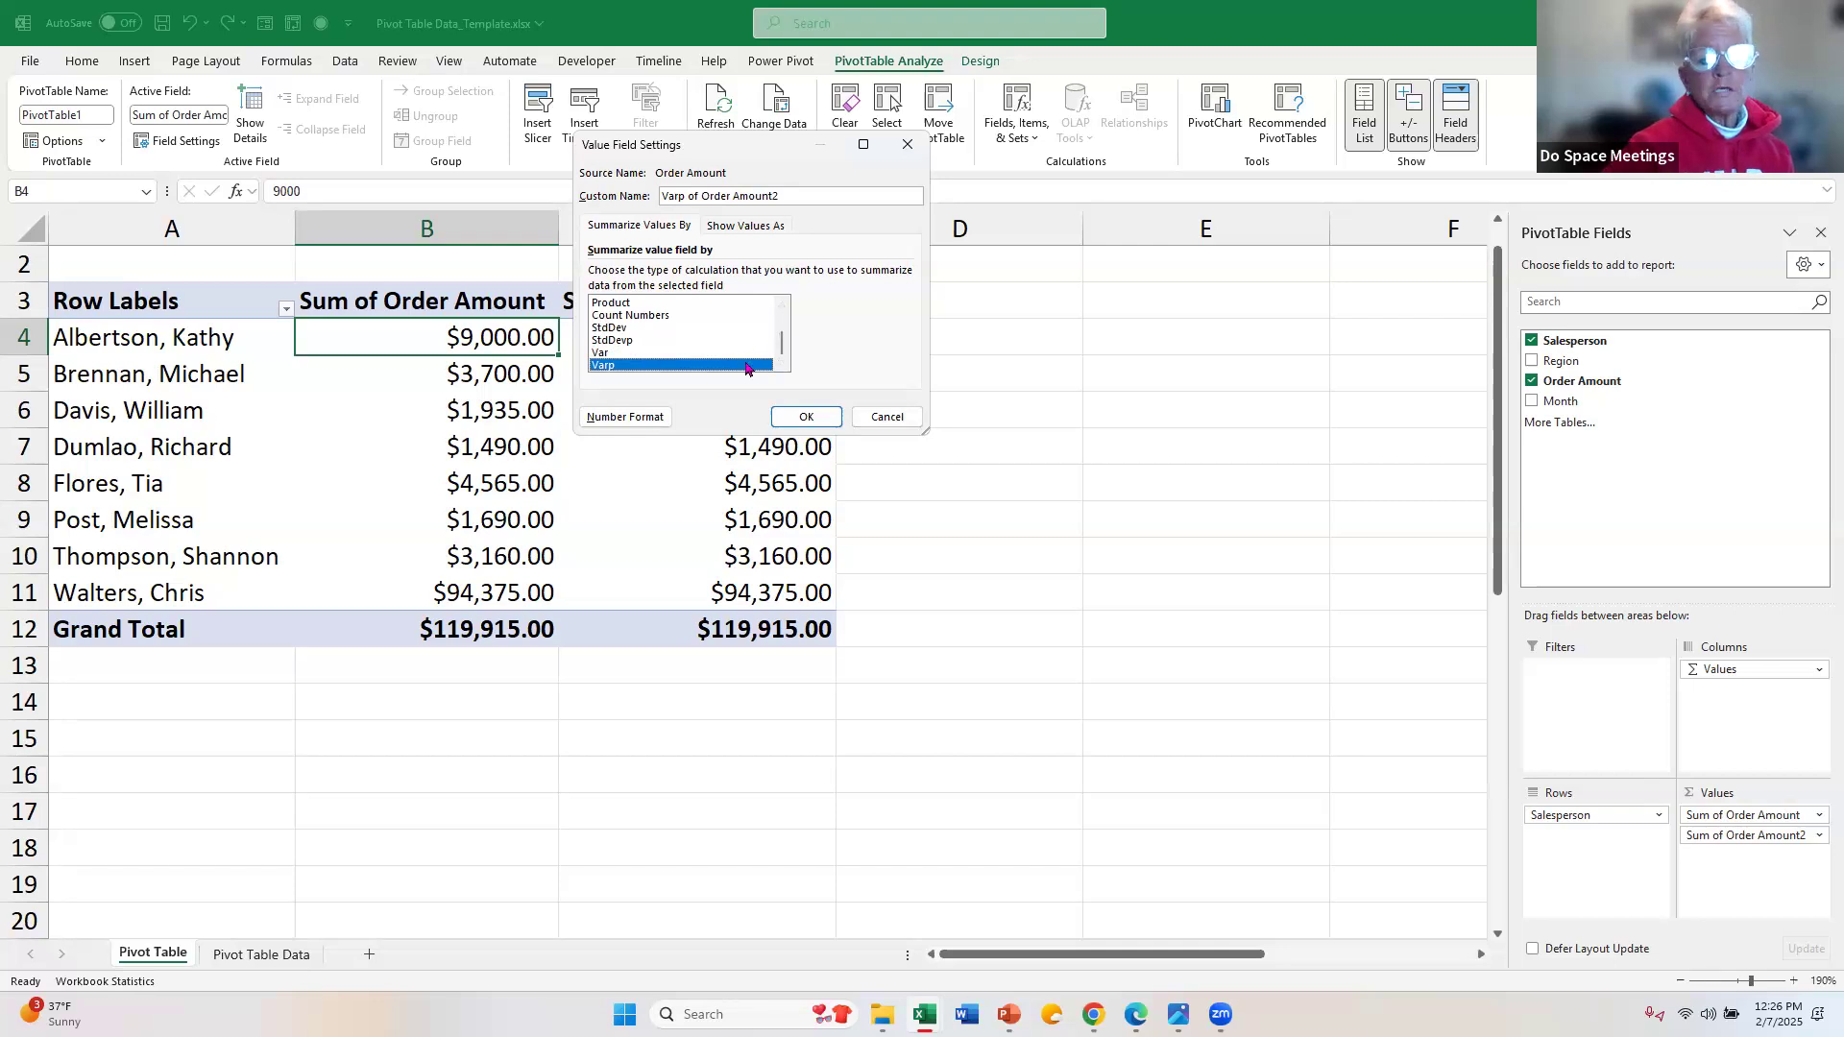
pyautogui.moveTo(783, 346); pyautogui.dragTo(784, 320)
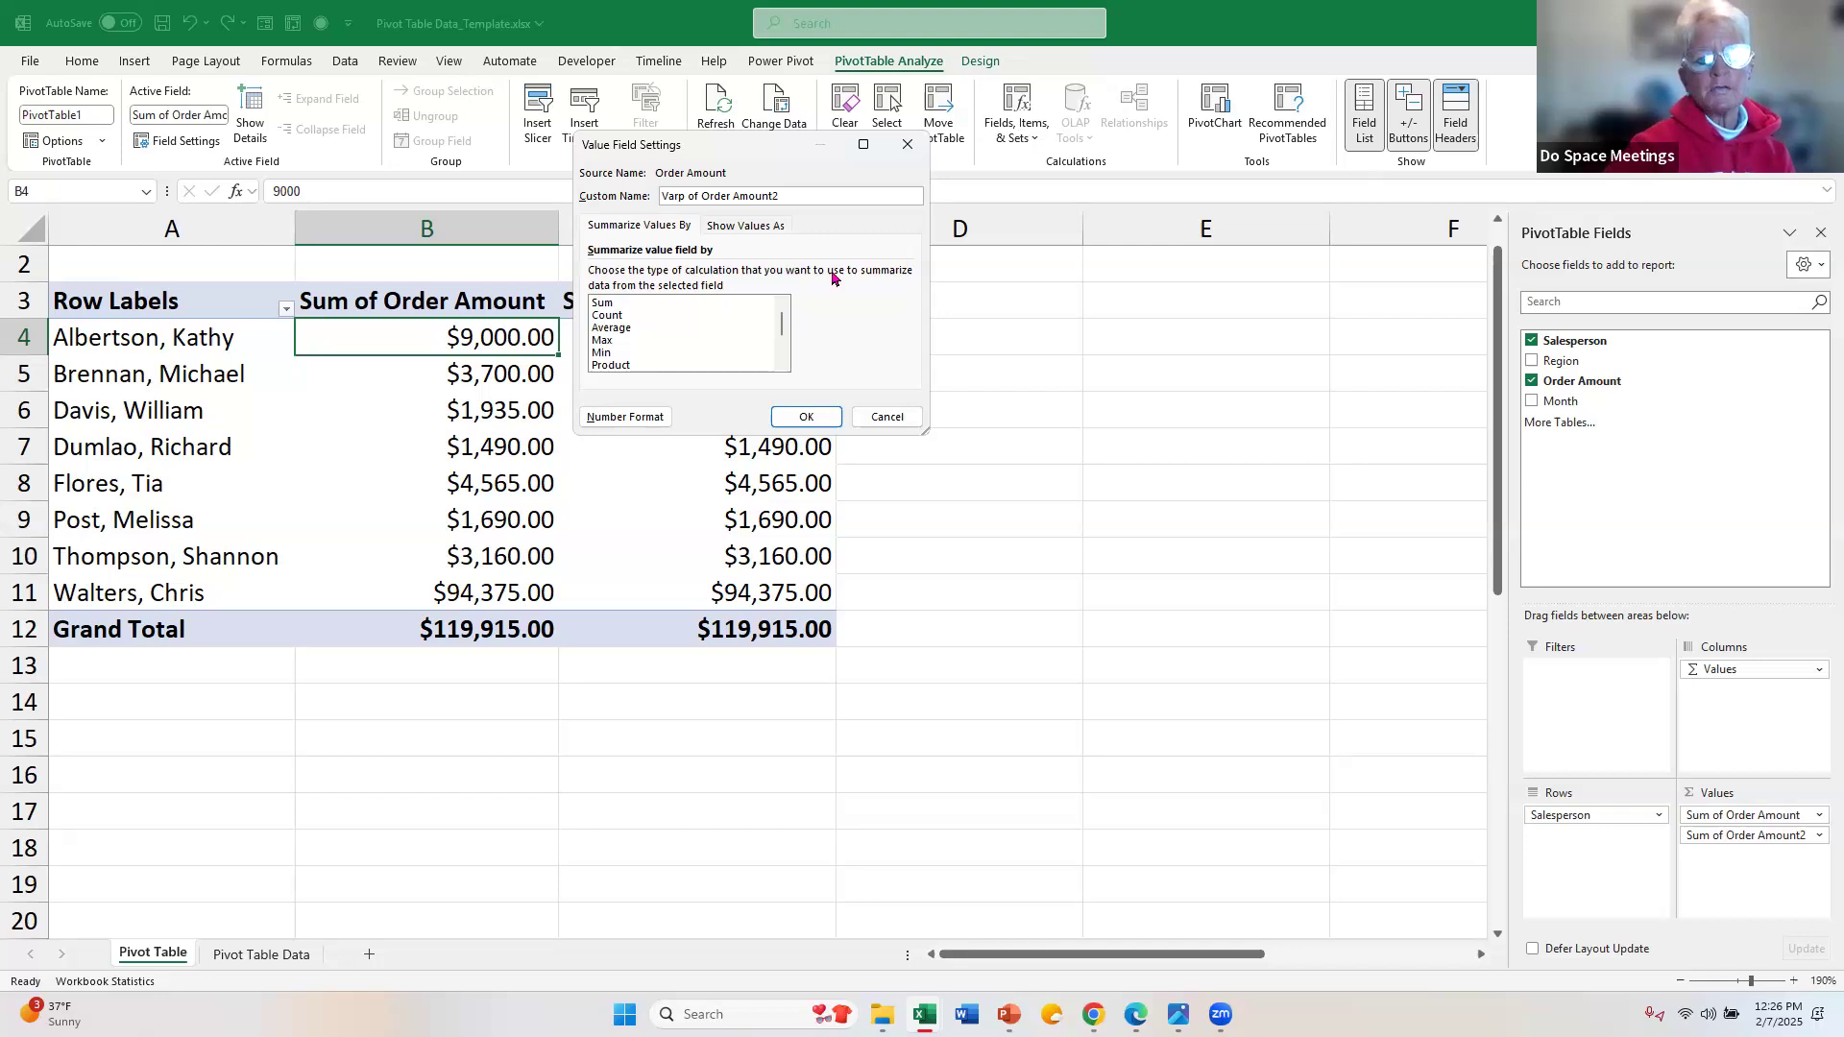
# Step: Summarize the second Order Amount field by Average and give it the custom name "Q1 Sales Average"
pyautogui.click(625, 330)
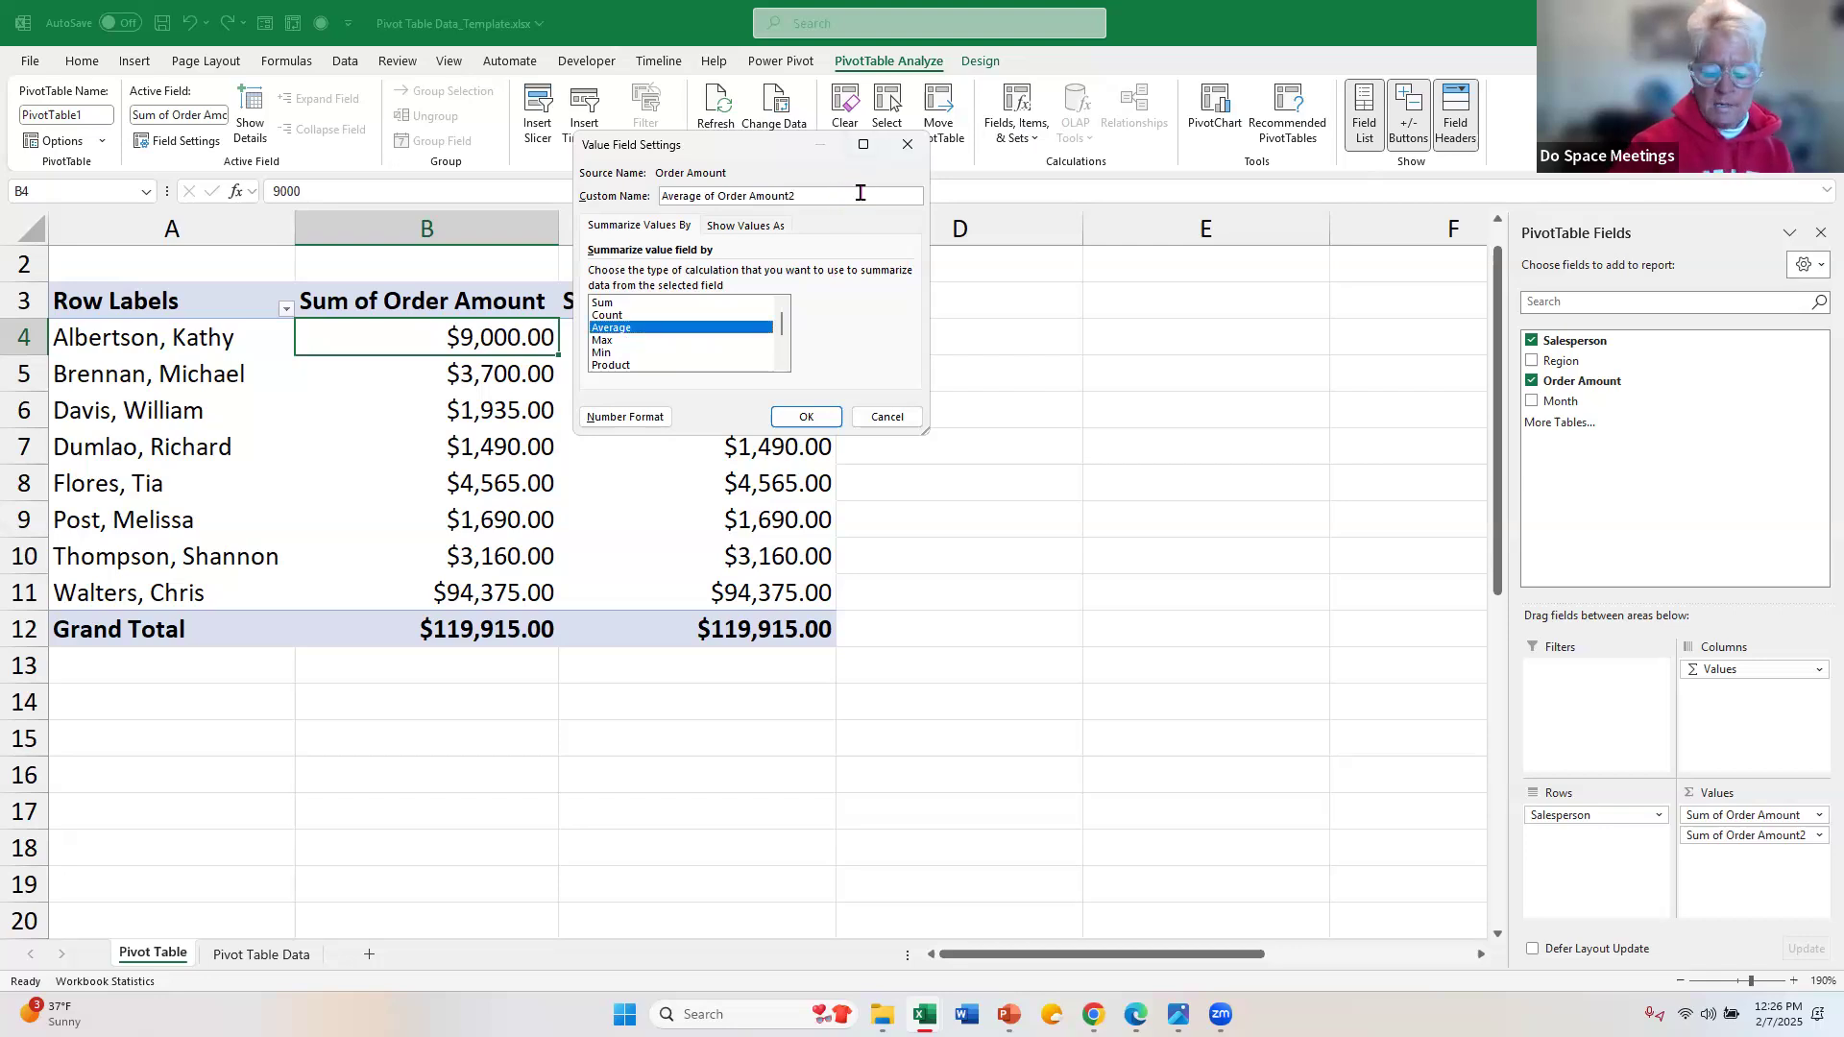
pyautogui.press('BackSpace')
pyautogui.press('BackSpace')
pyautogui.press('BackSpace')
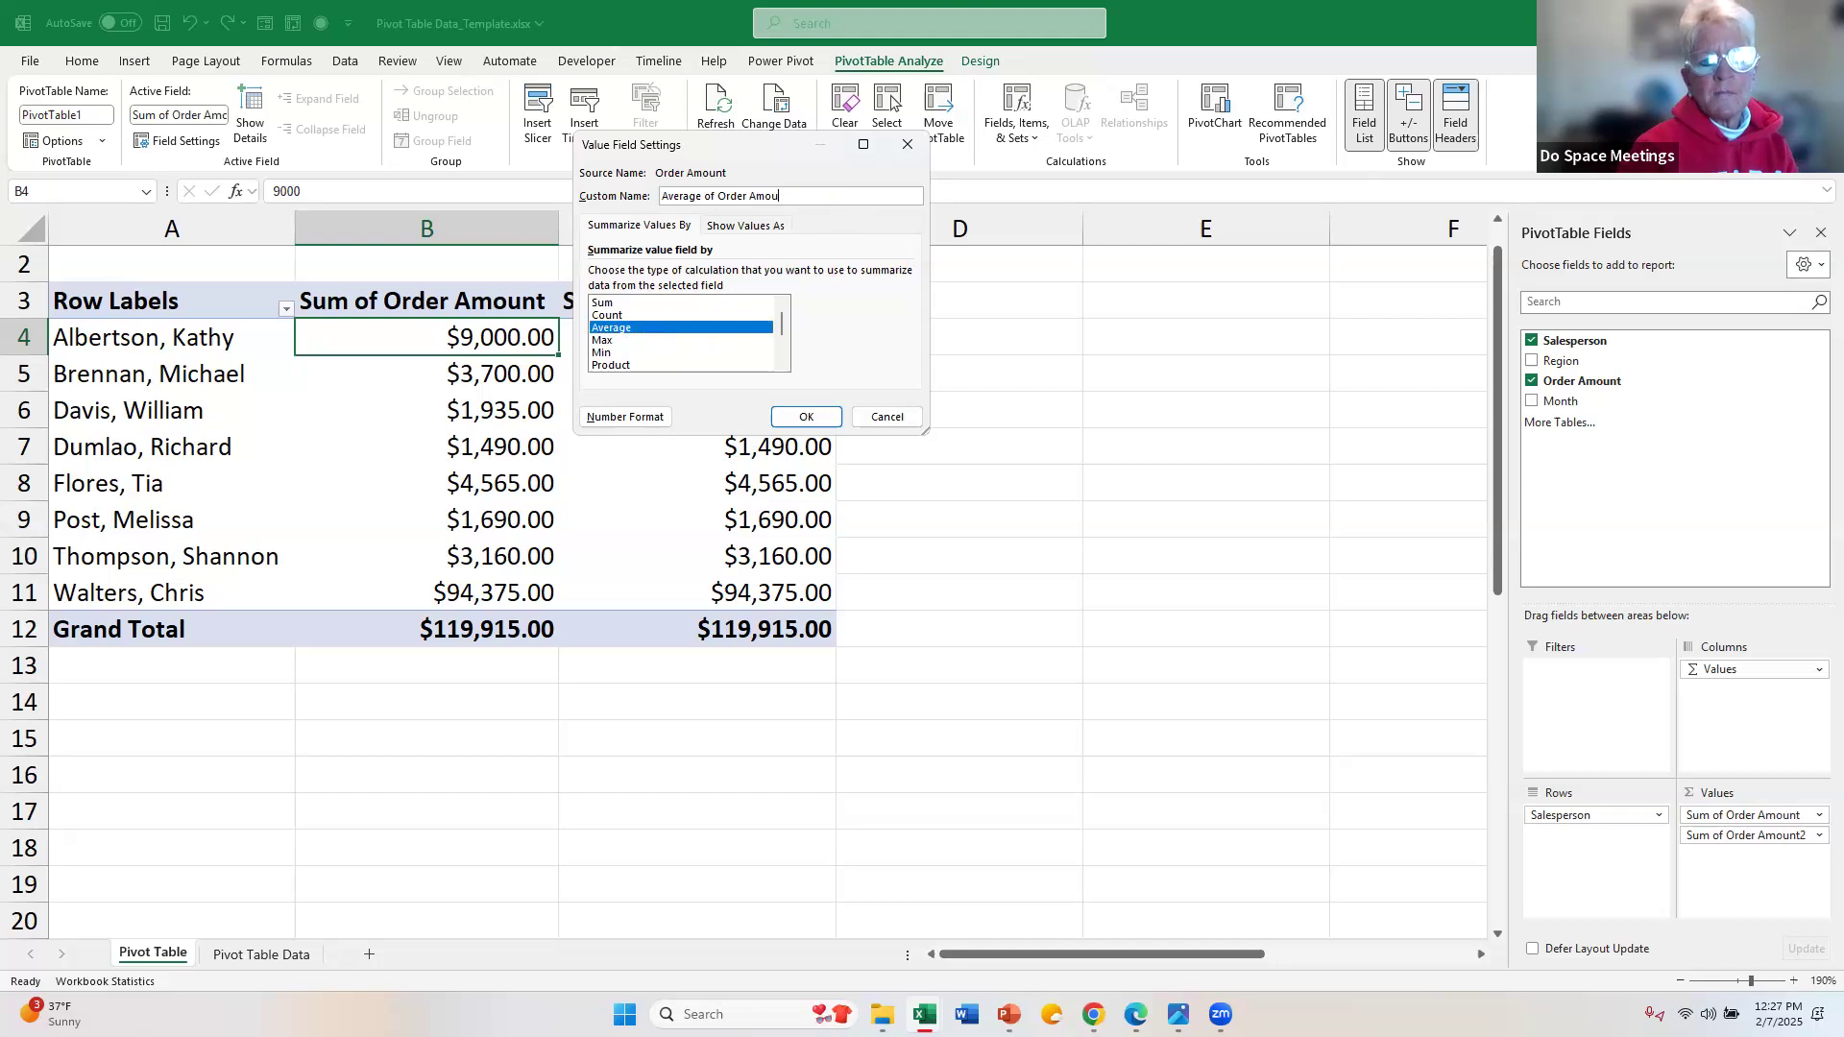
pyautogui.press('BackSpace')
pyautogui.press('BackSpace')
pyautogui.press('BackSpace')
pyautogui.press('BackSpace')
pyautogui.press('BackSpace')
pyautogui.press('BackSpace')
pyautogui.press('BackSpace')
pyautogui.press('BackSpace')
pyautogui.press('BackSpace')
pyautogui.press('BackSpace')
pyautogui.press('BackSpace')
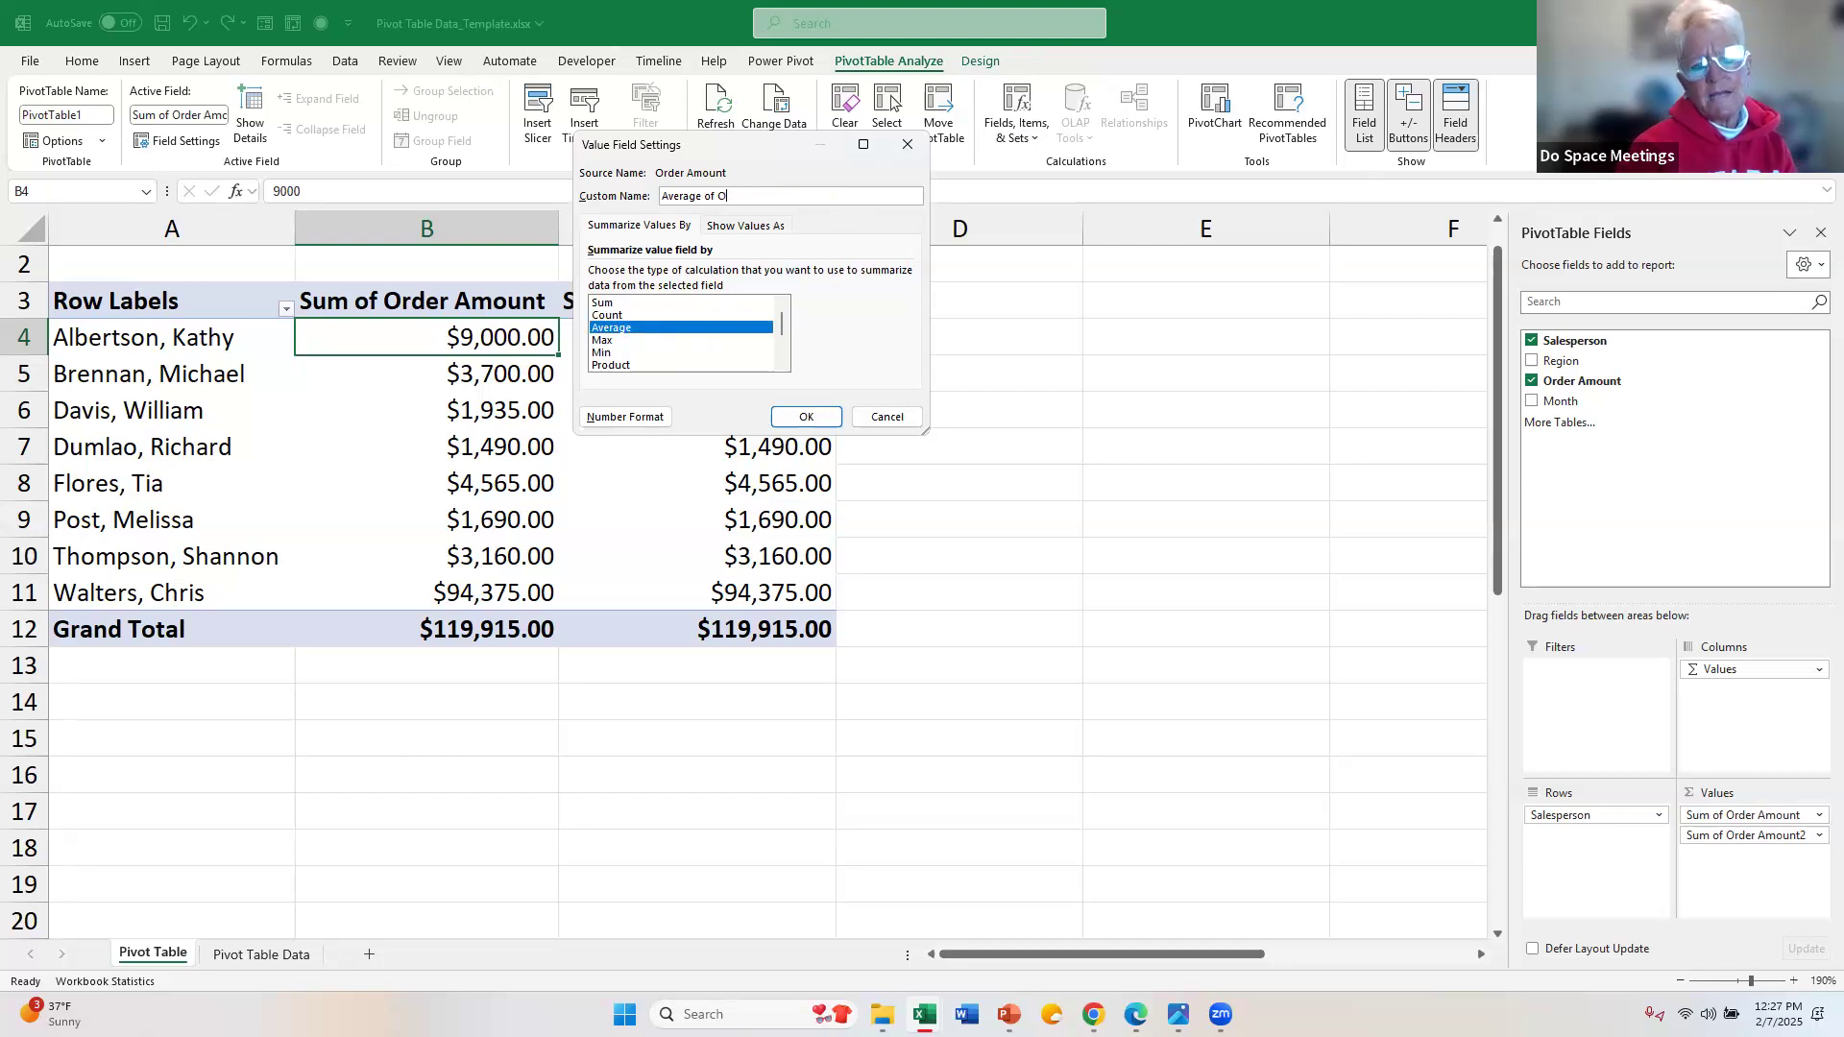
pyautogui.press('BackSpace')
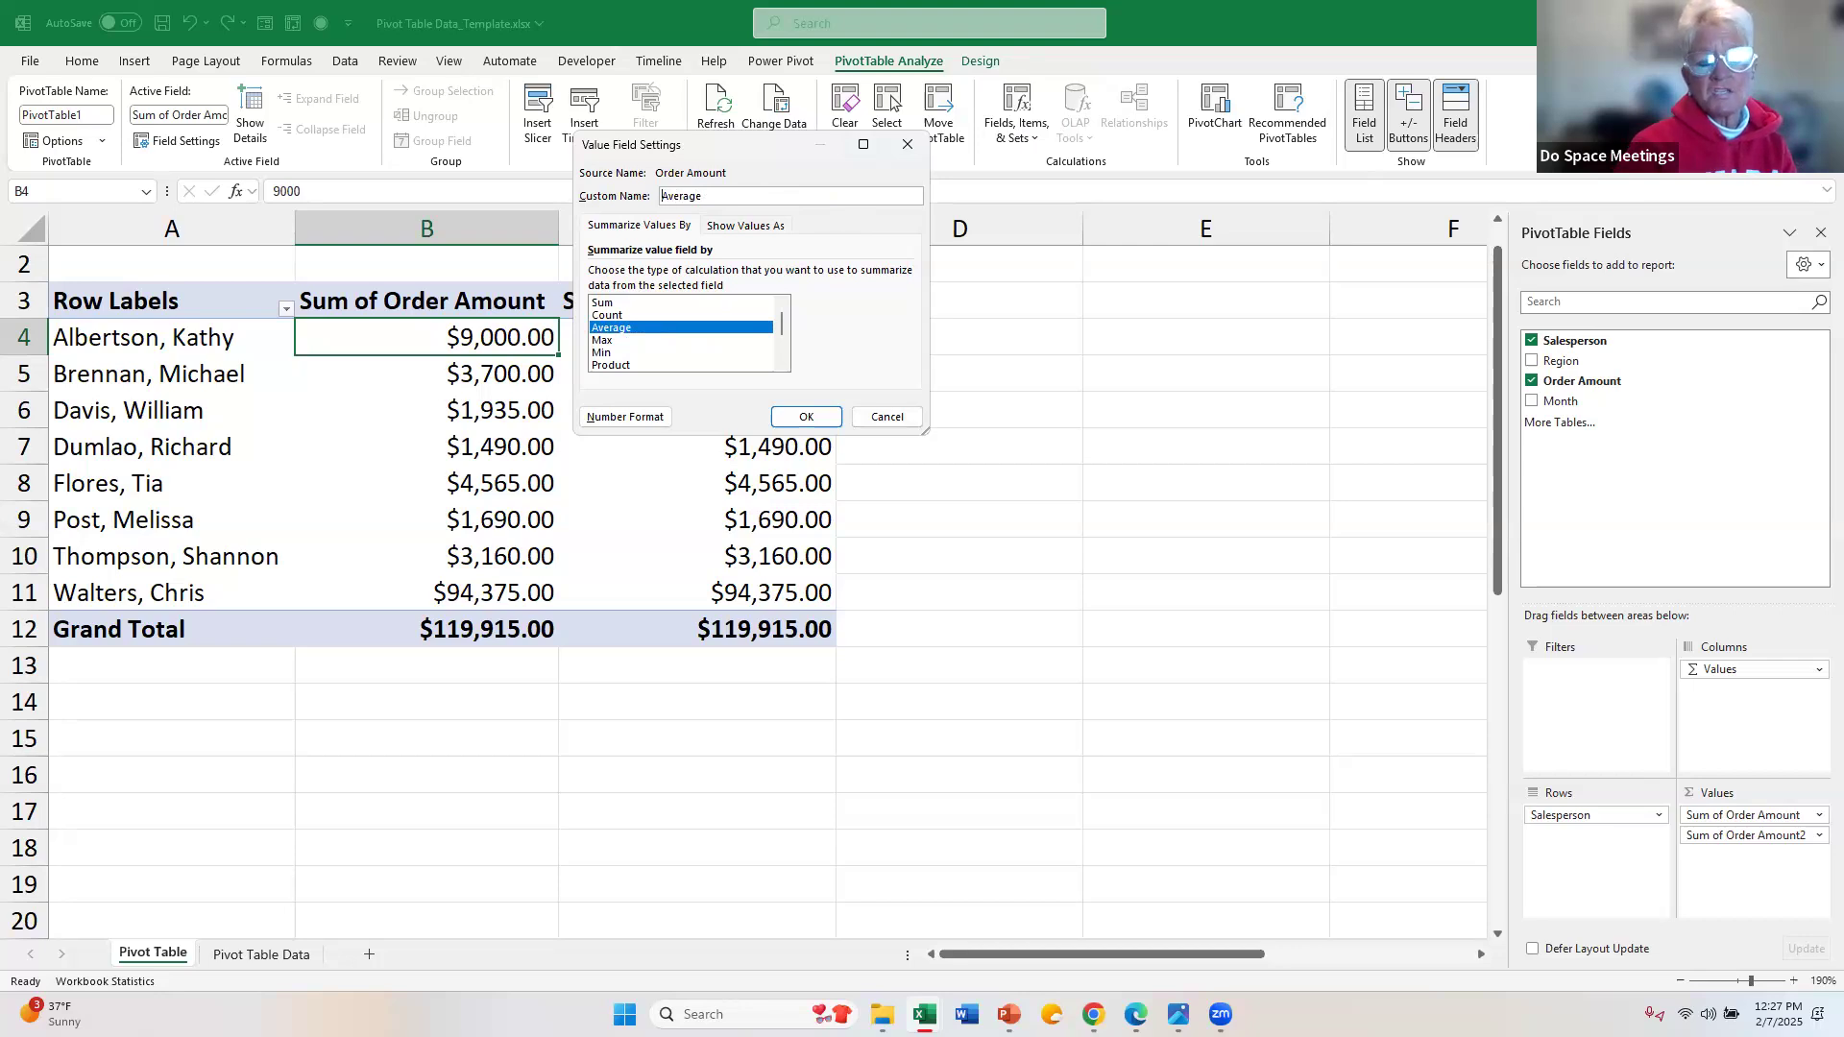
pyautogui.write('Q1')
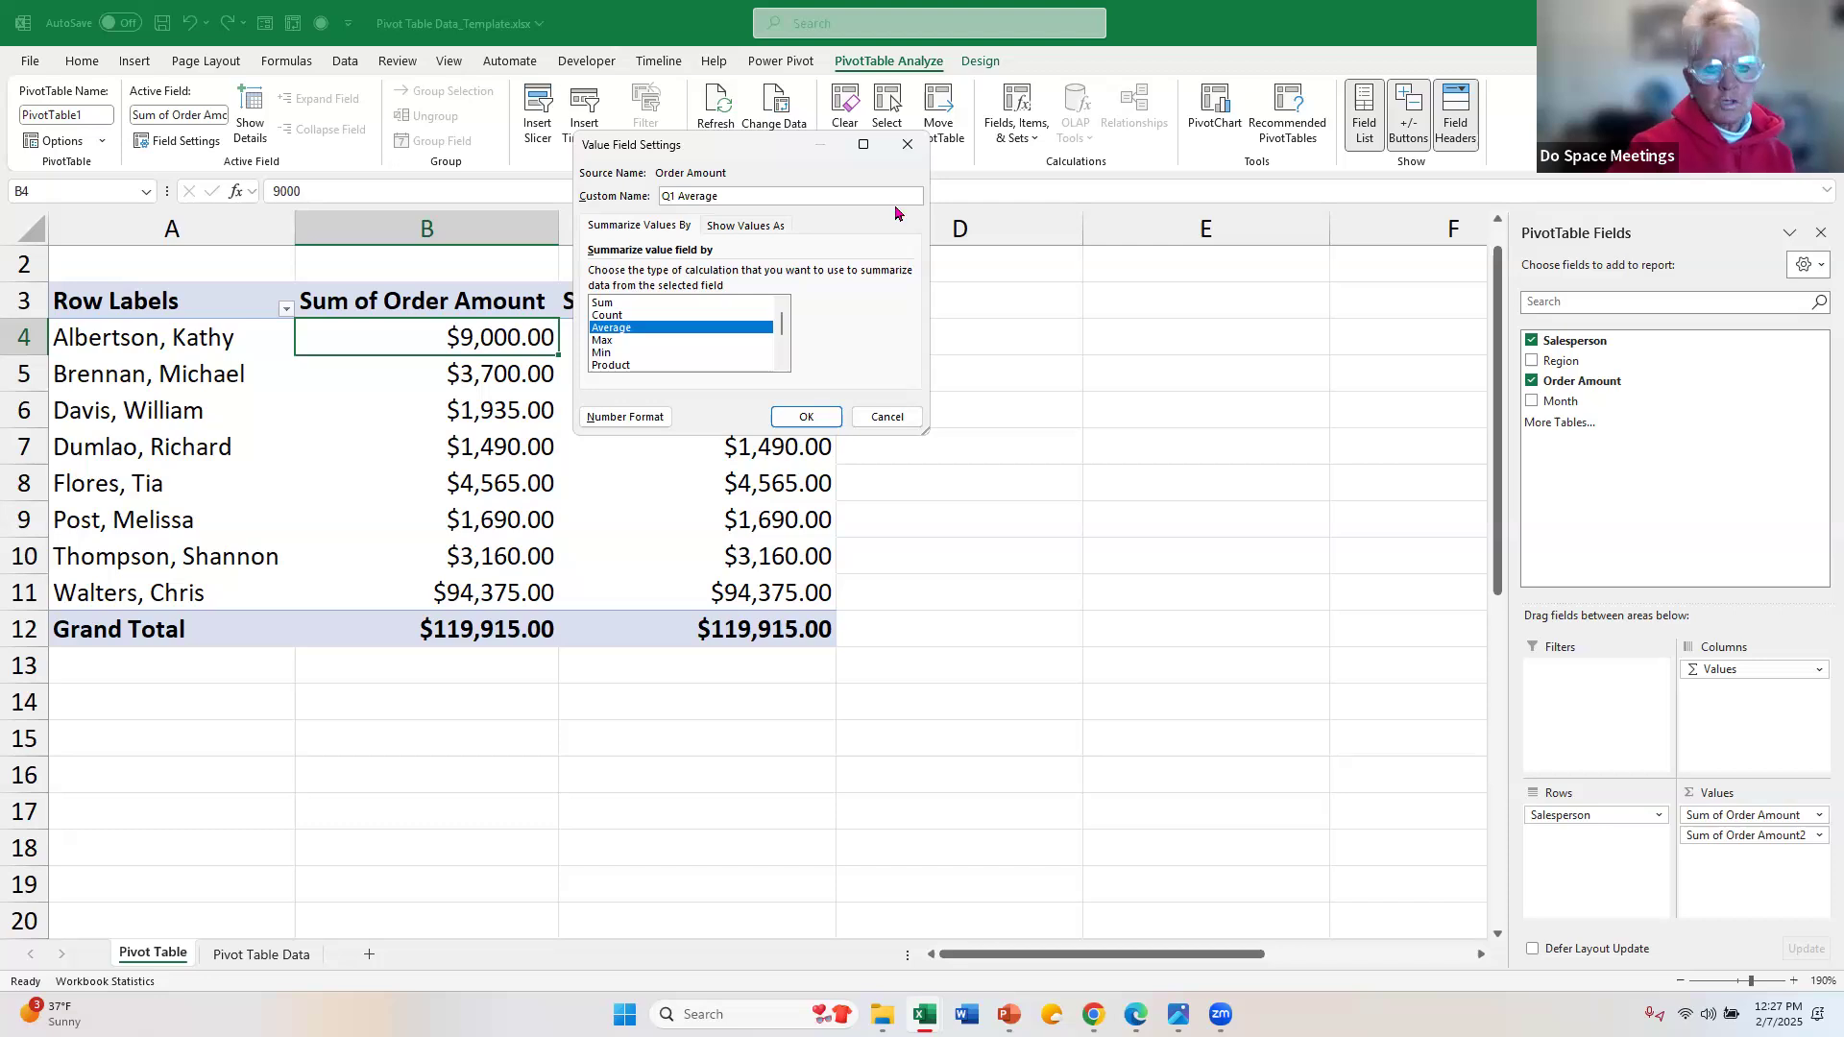
pyautogui.write('Sales')
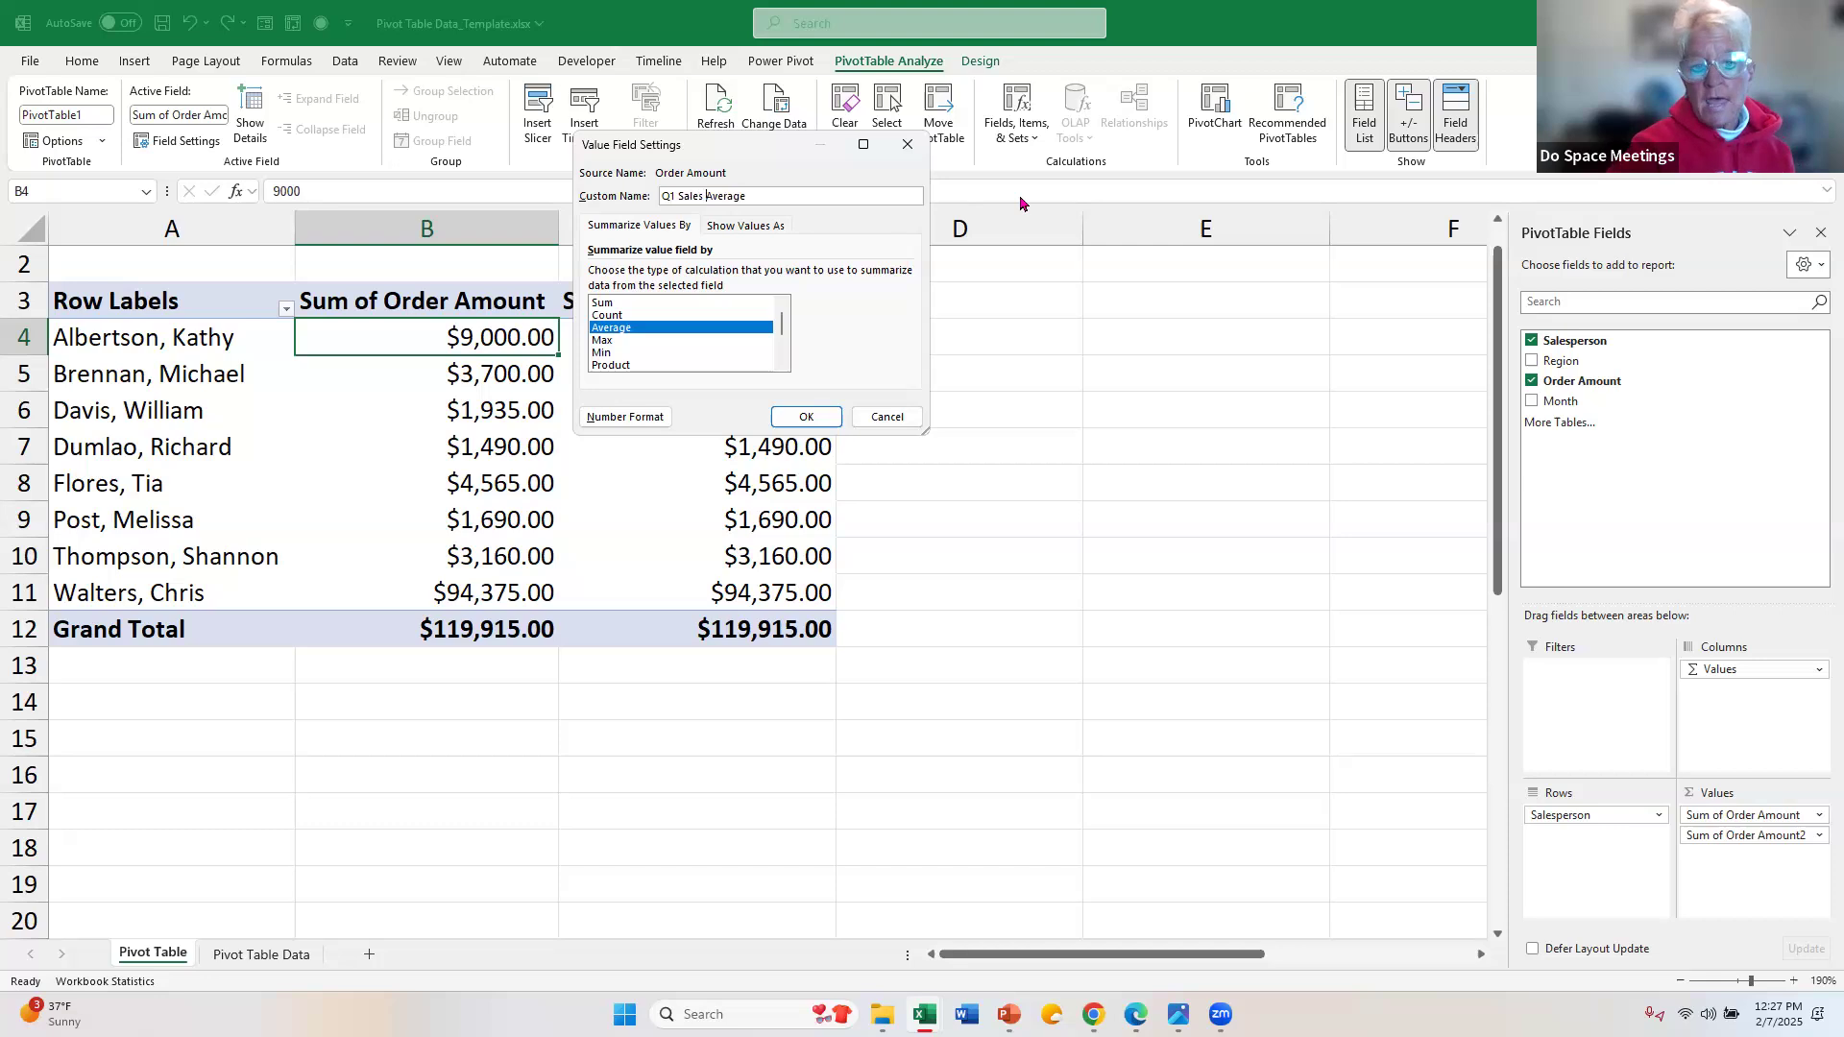
# Step: Format the Q1 Sales Average field as currency with 0 decimal places and apply its value field settings
pyautogui.click(625, 418)
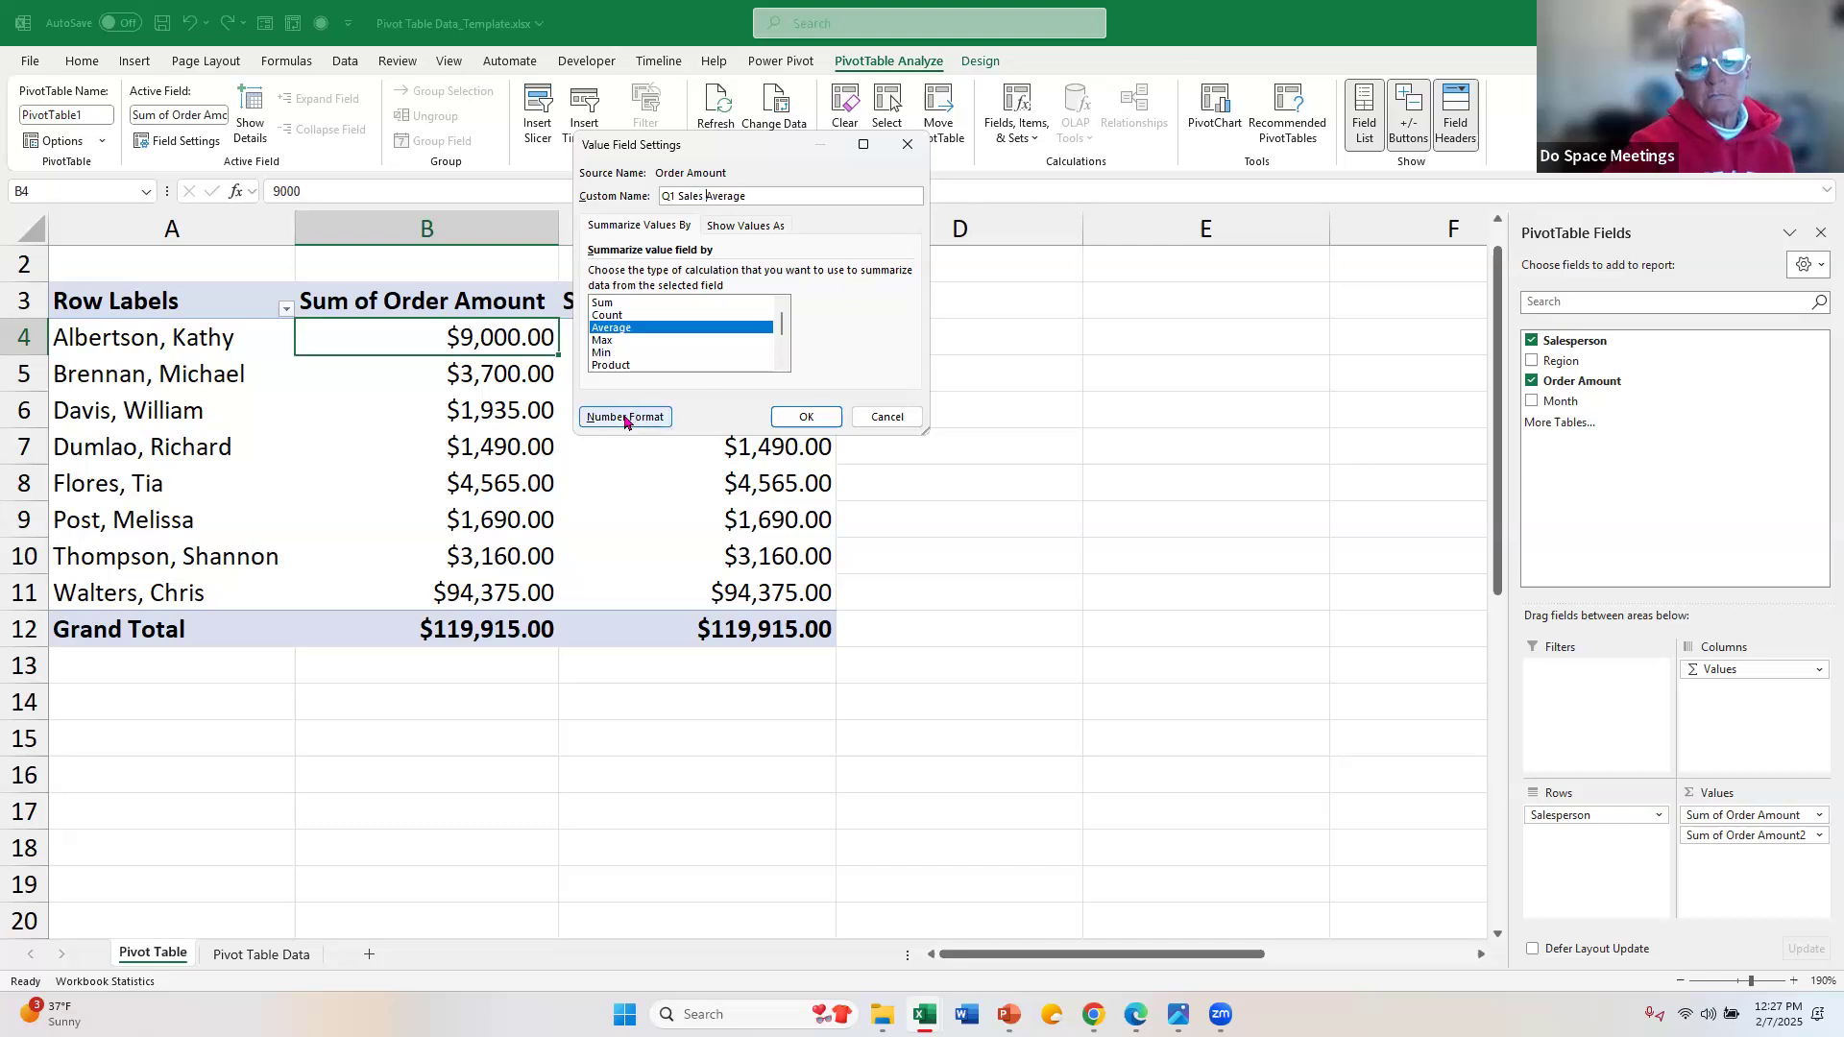
pyautogui.click(627, 420)
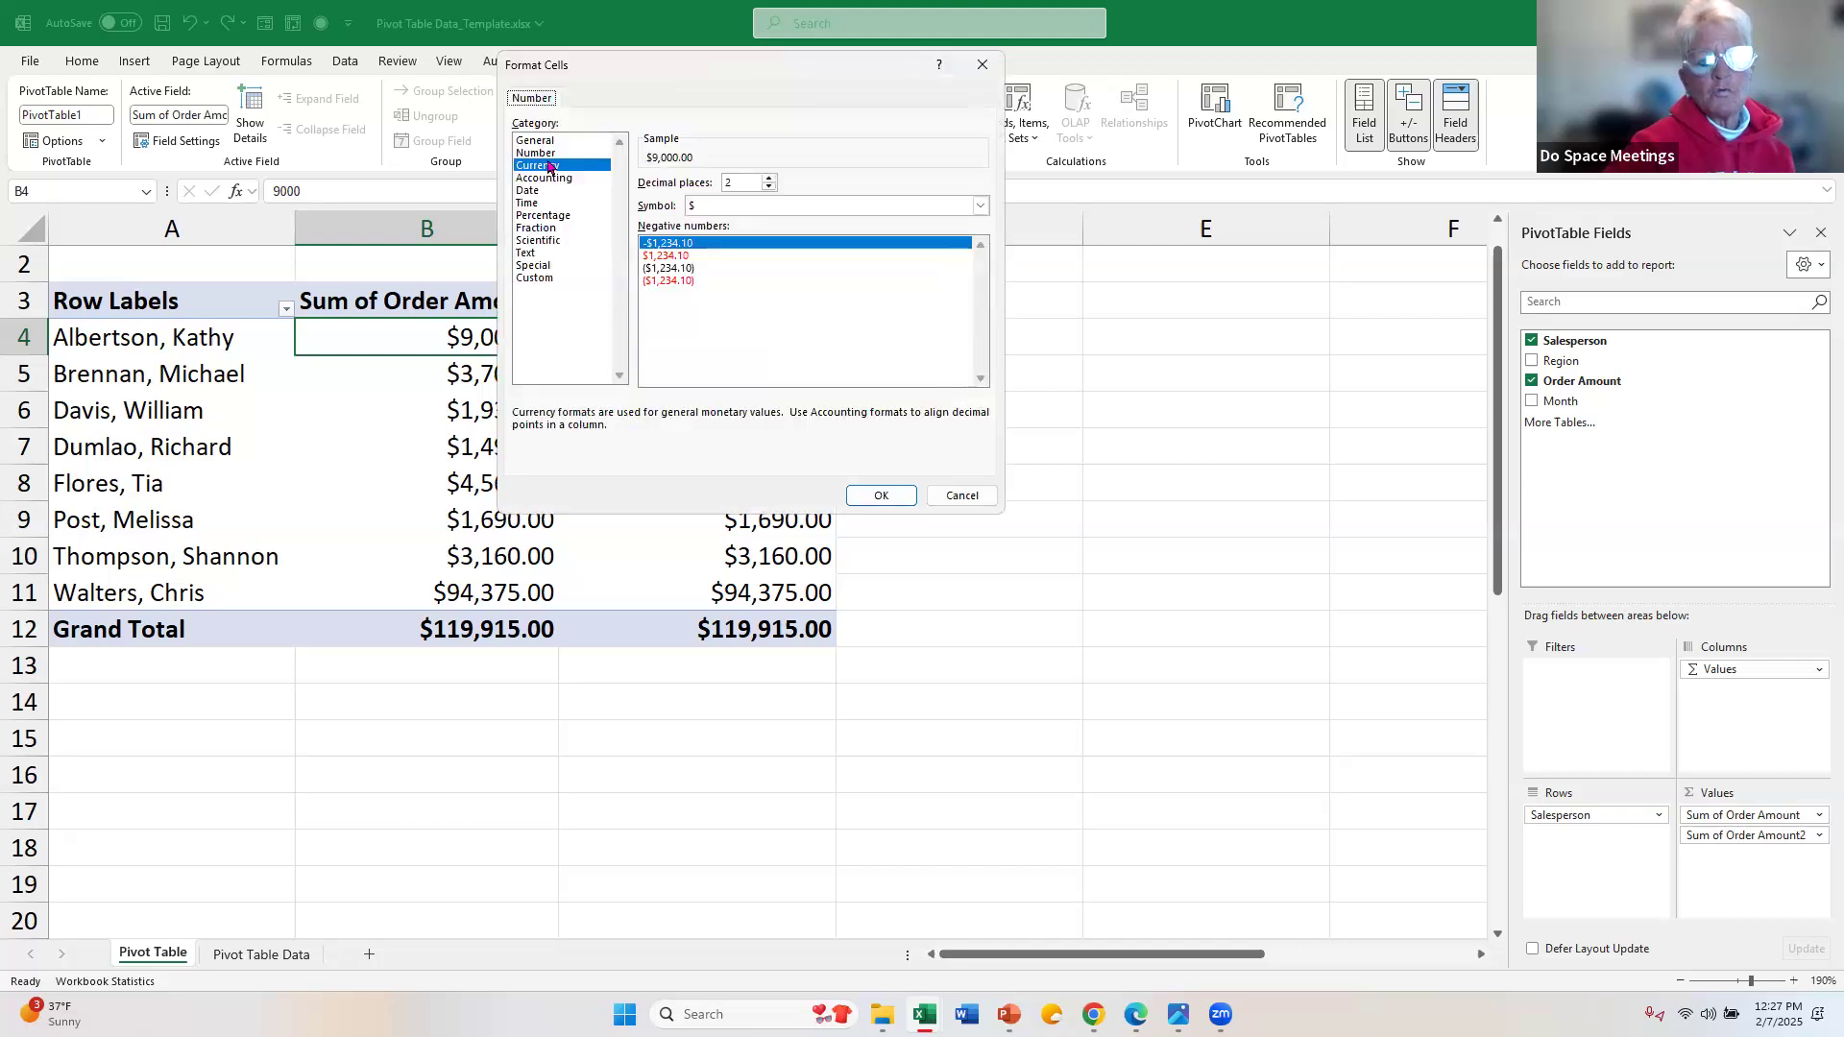
pyautogui.doubleClick(769, 188)
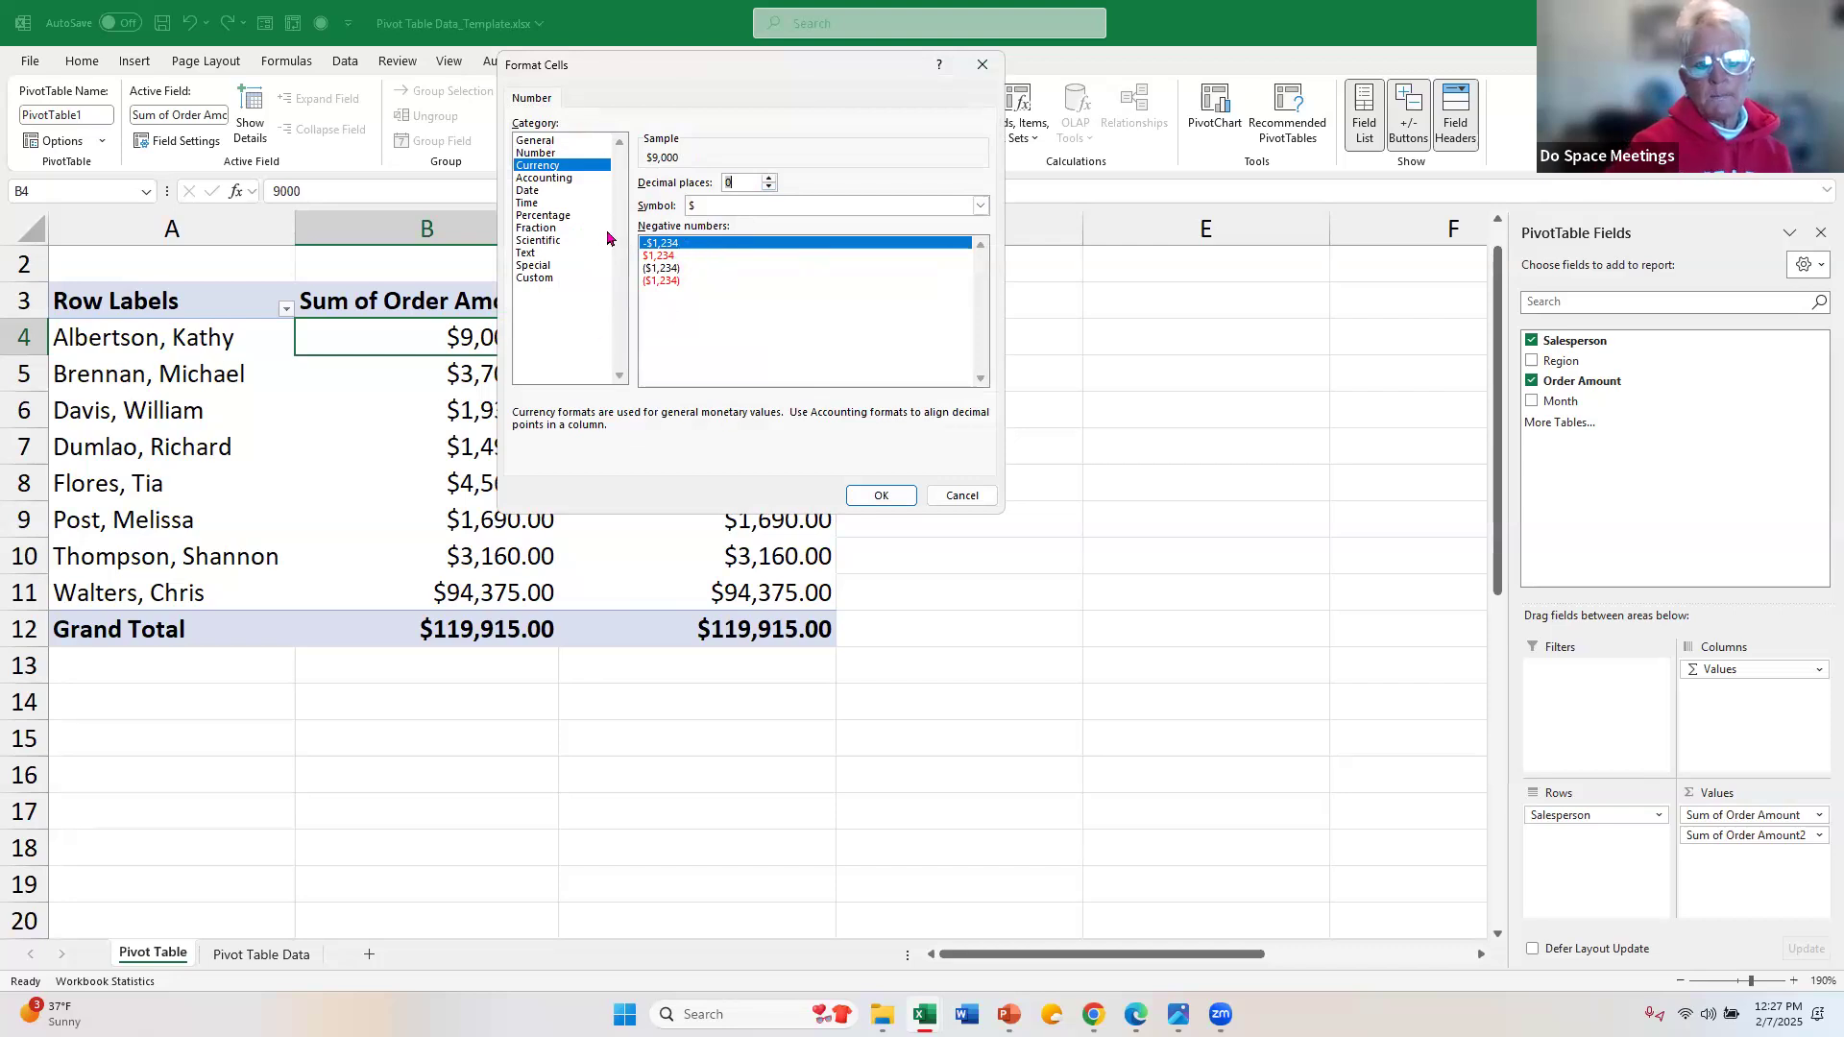
pyautogui.click(880, 498)
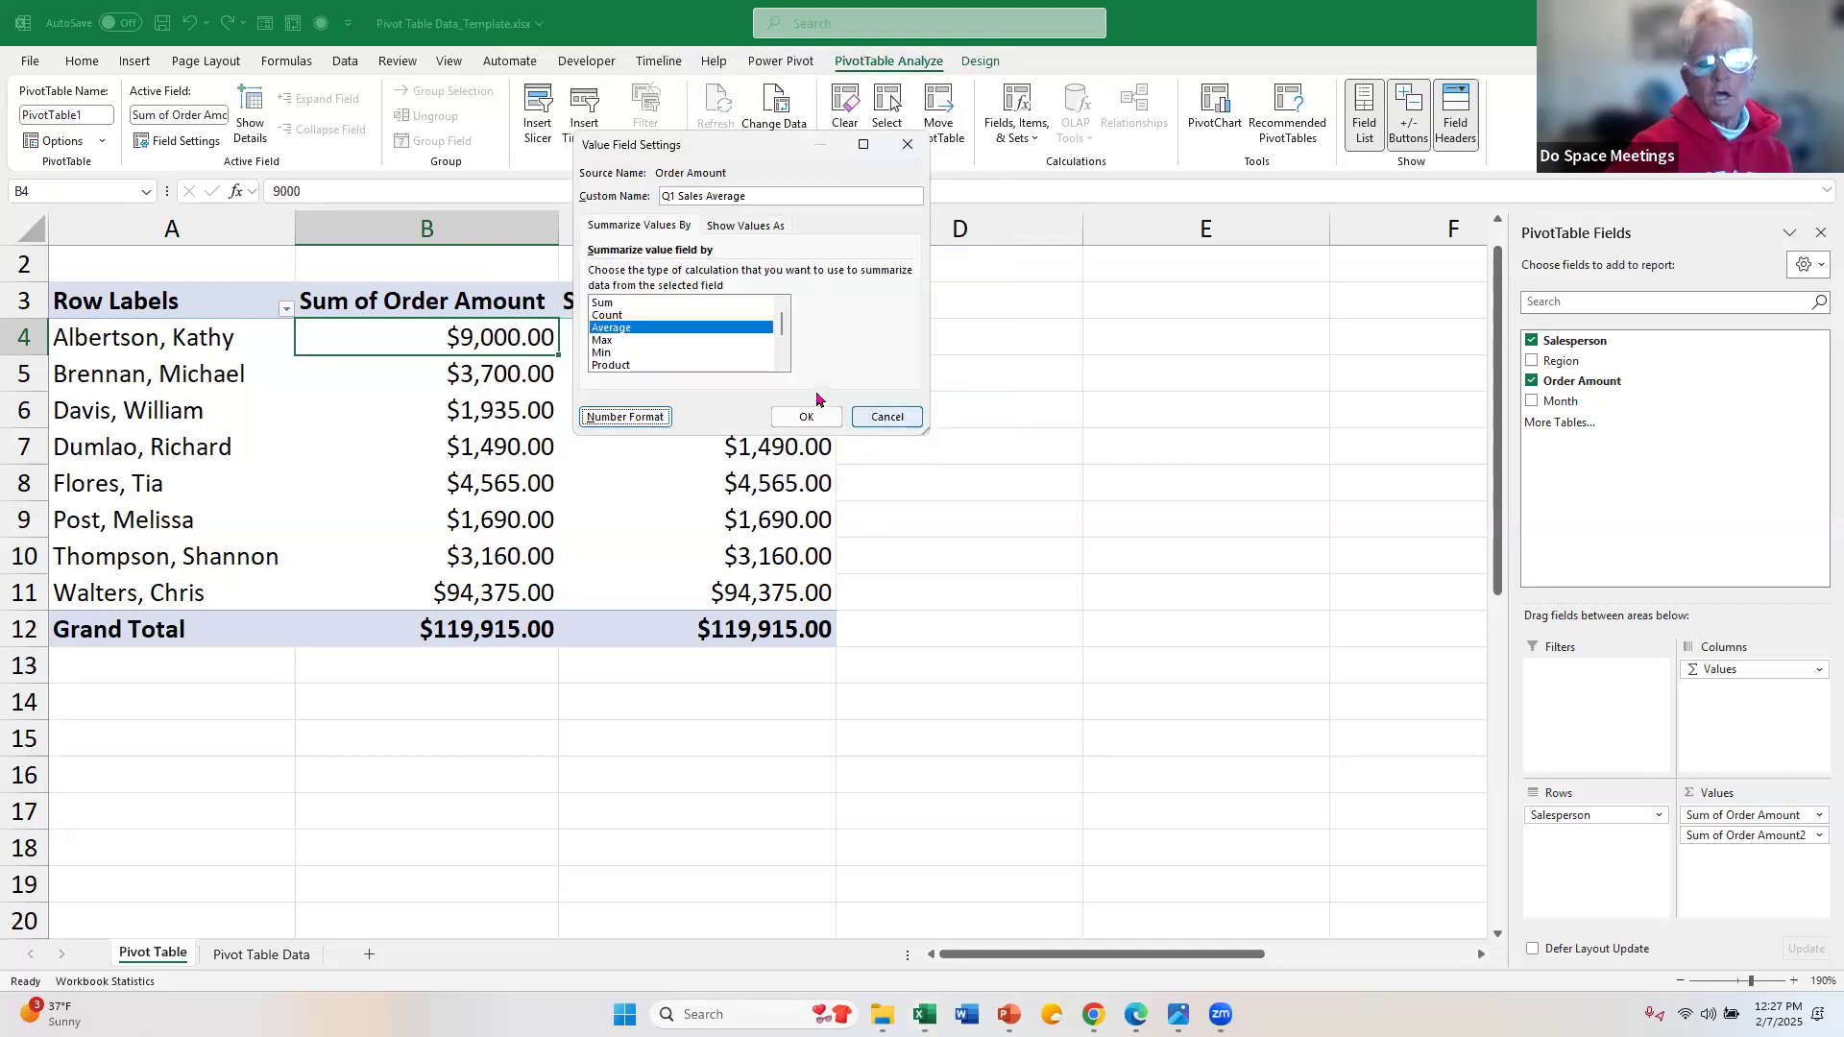
pyautogui.click(805, 417)
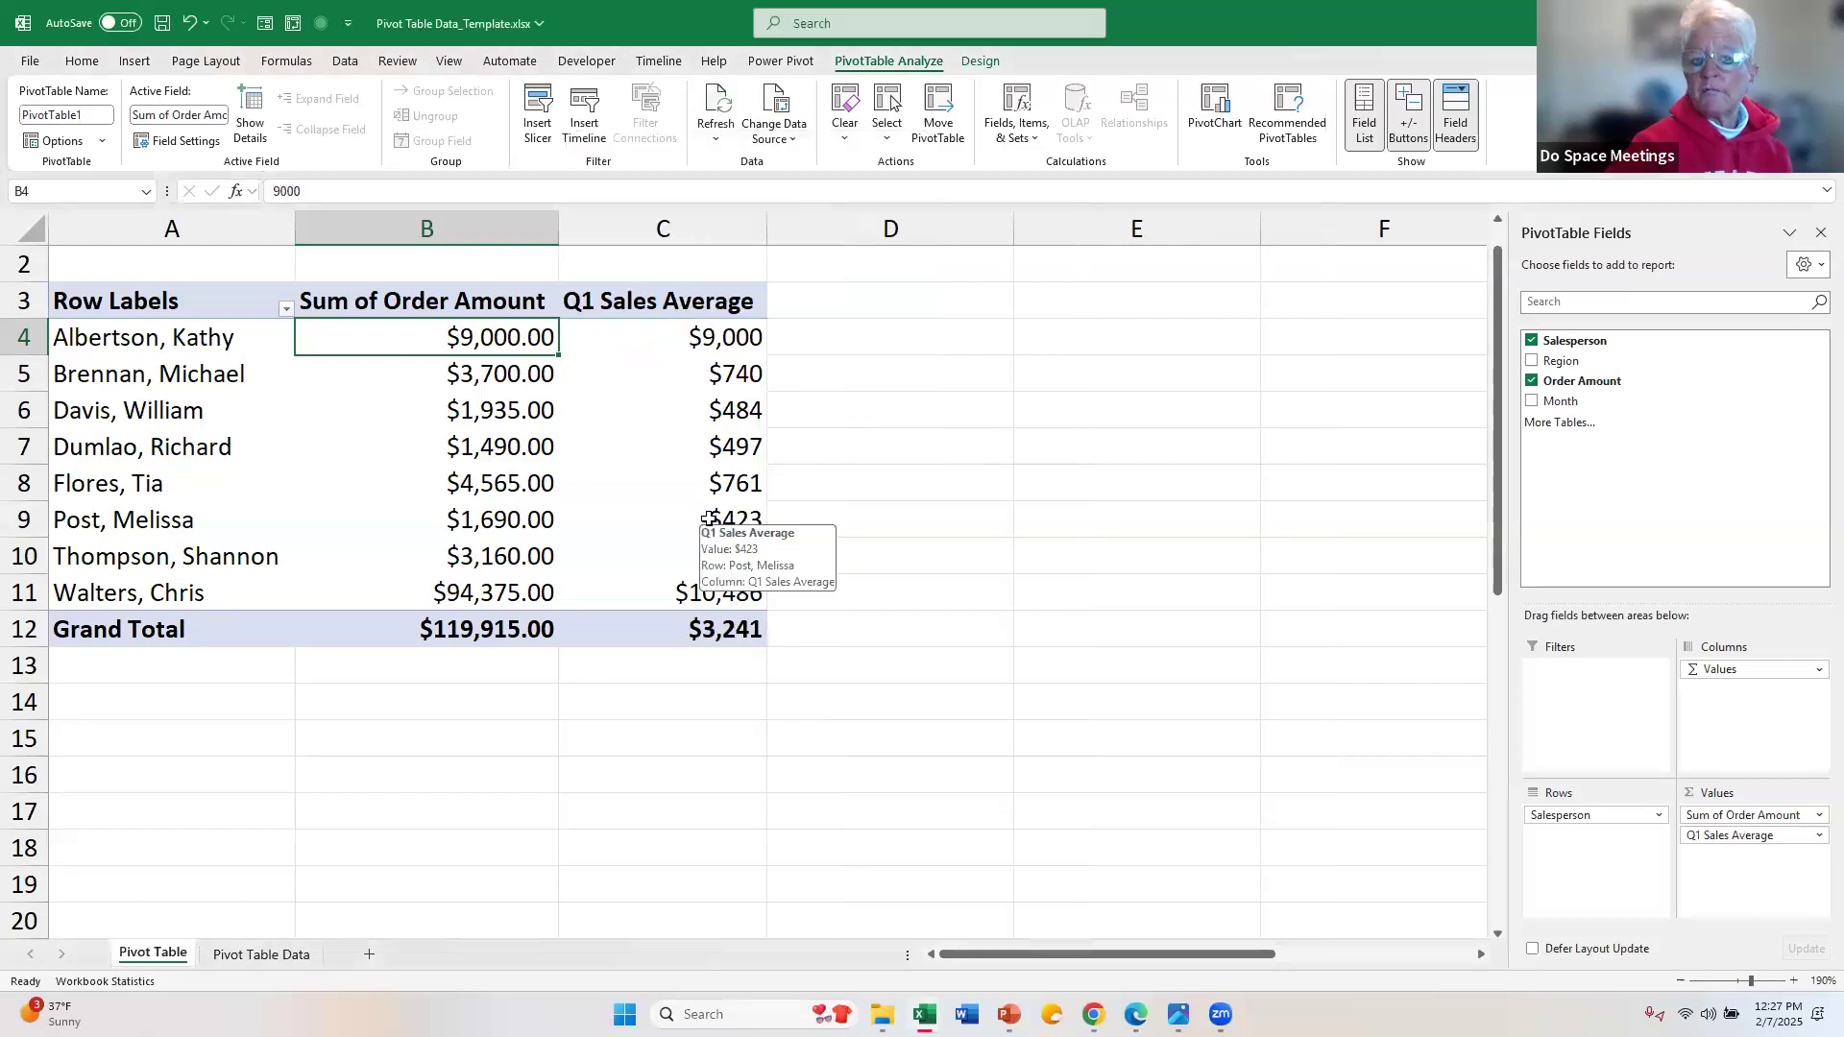
# Step: Rename the PivotTable's "Sum of Order Amount" column header in B3 to "Q1 Sales"
pyautogui.click(450, 297)
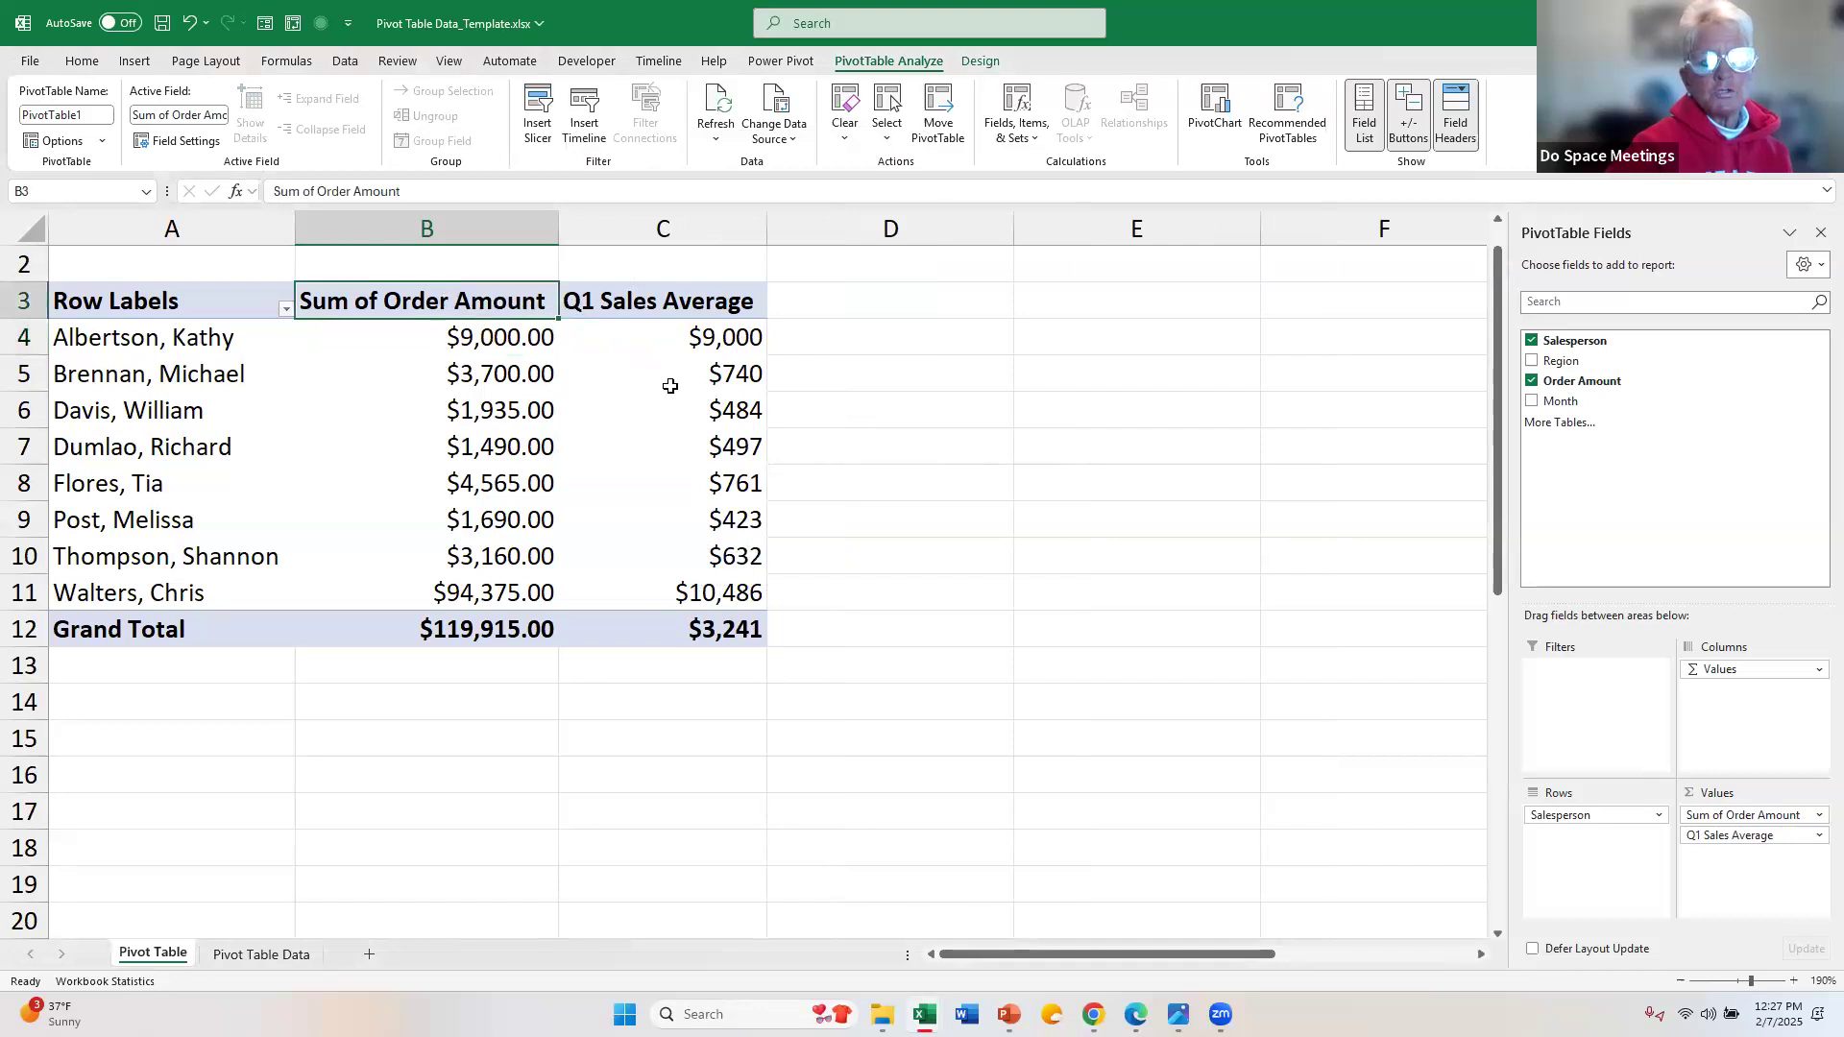
pyautogui.moveTo(671, 386)
pyautogui.write('Q')
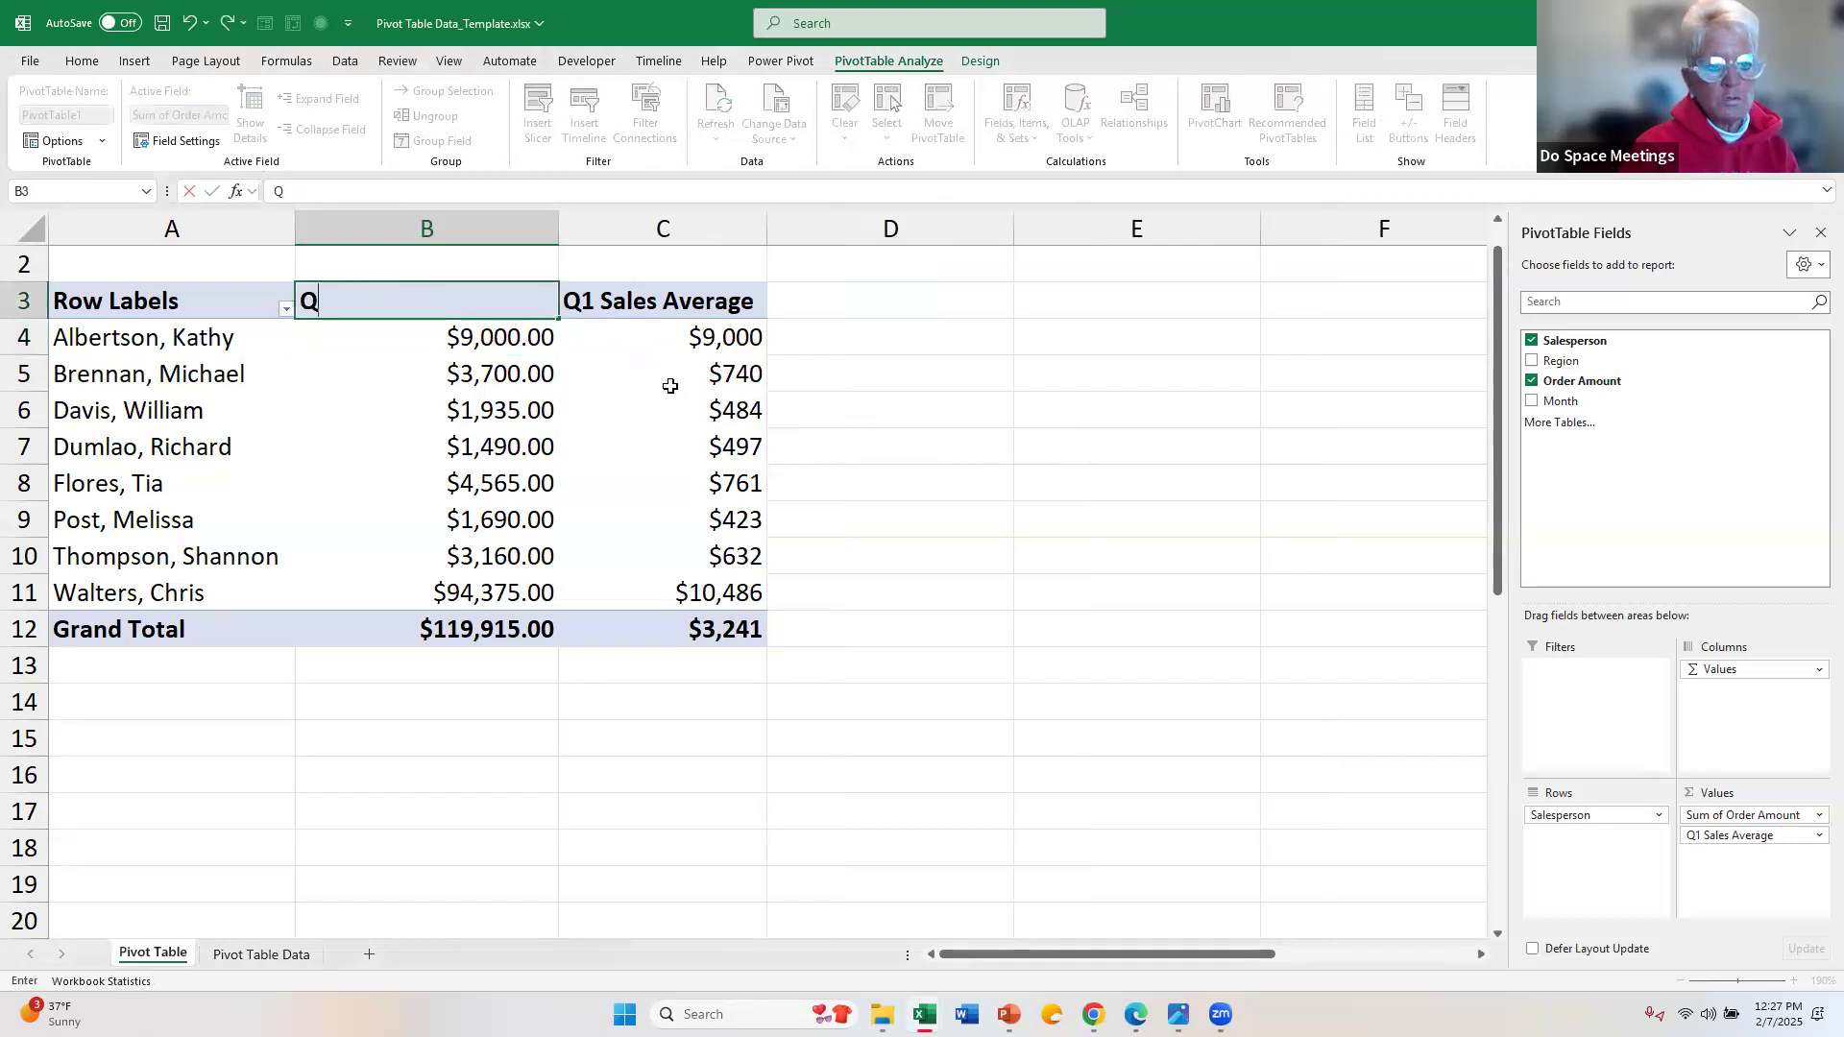
pyautogui.write('1 Sales')
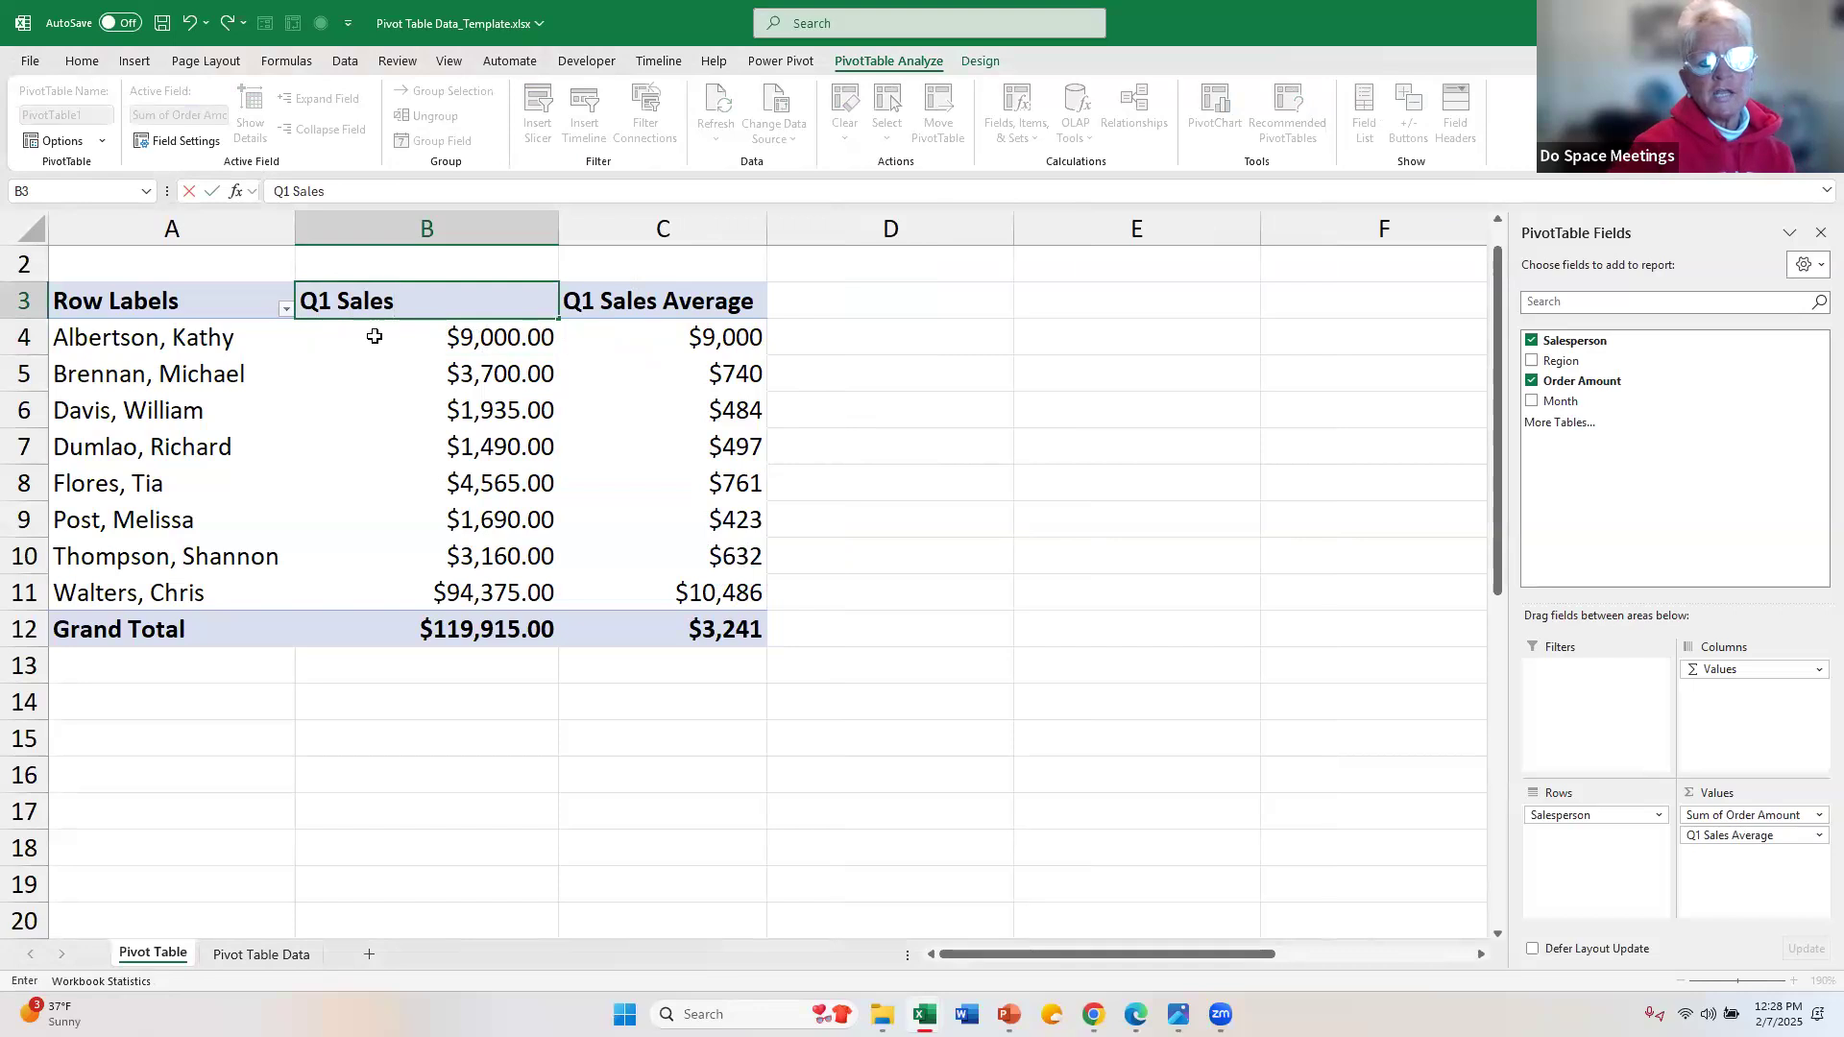
pyautogui.press('Return')
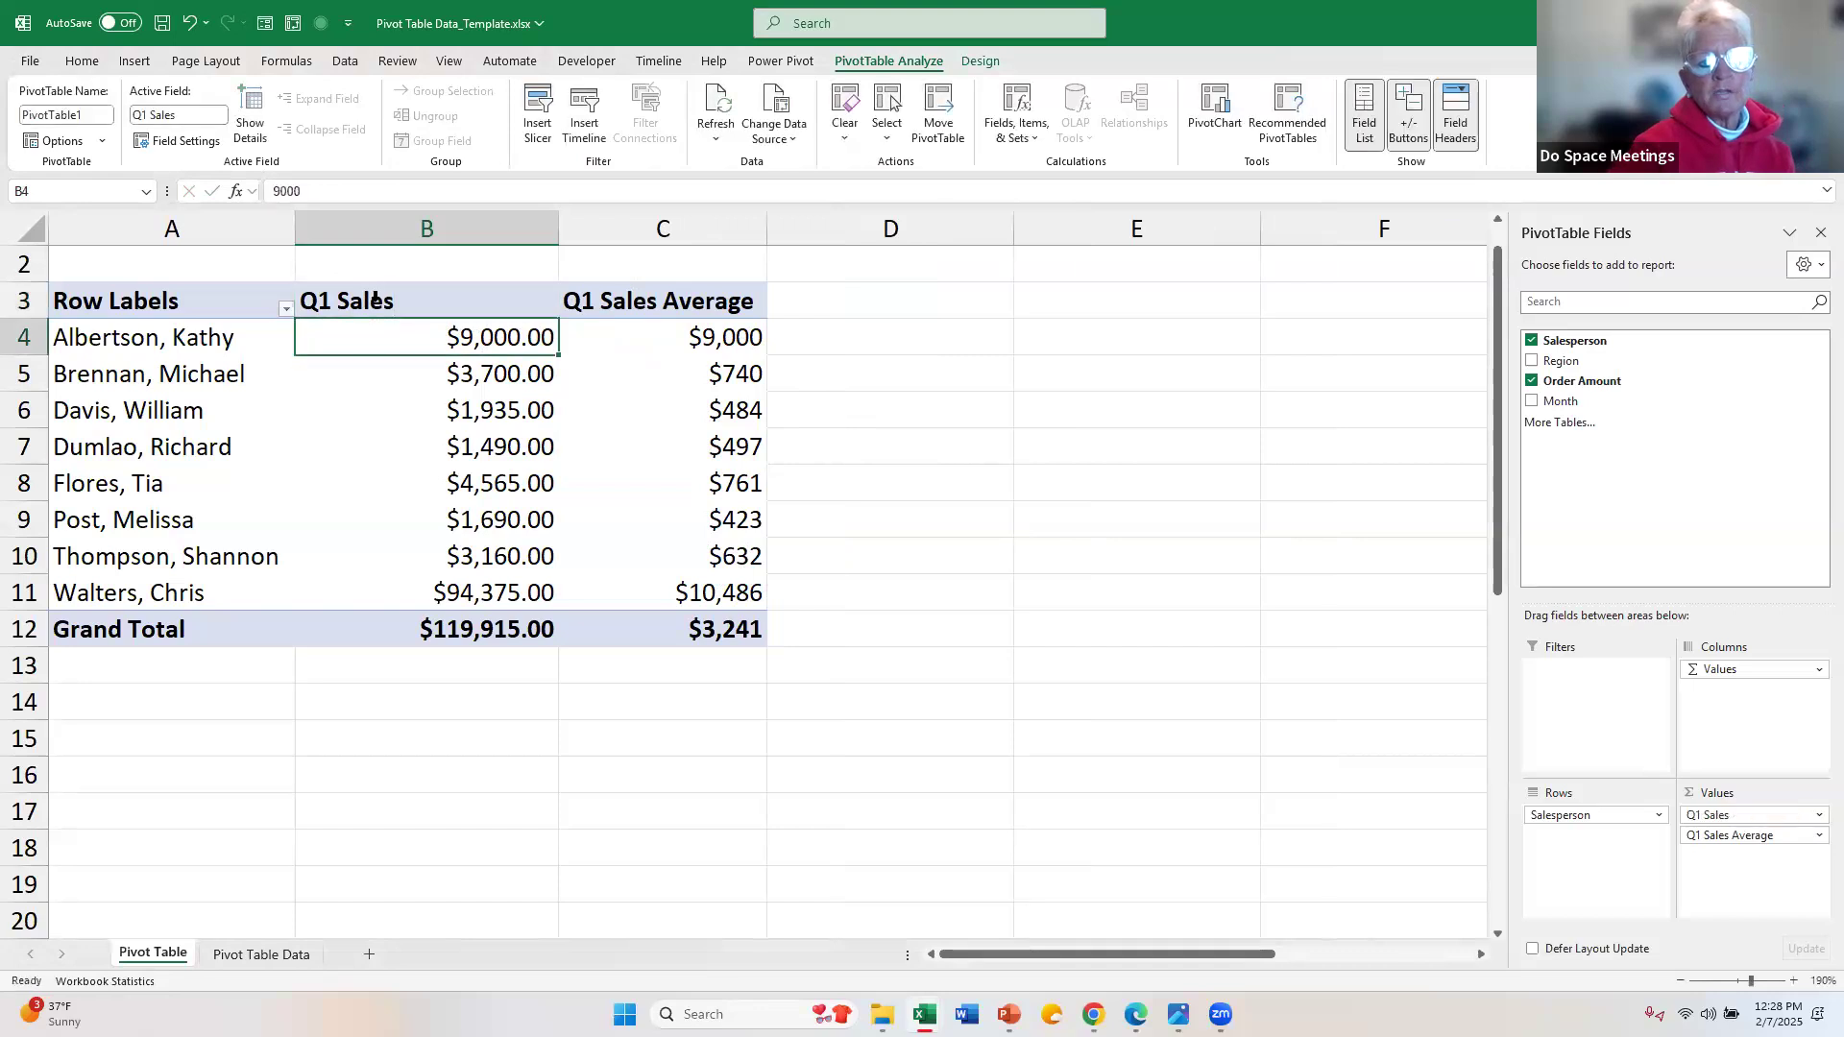
# Step: Set the Q1 Sales value field's currency number format to 0 decimal places and apply it
pyautogui.click(1819, 817)
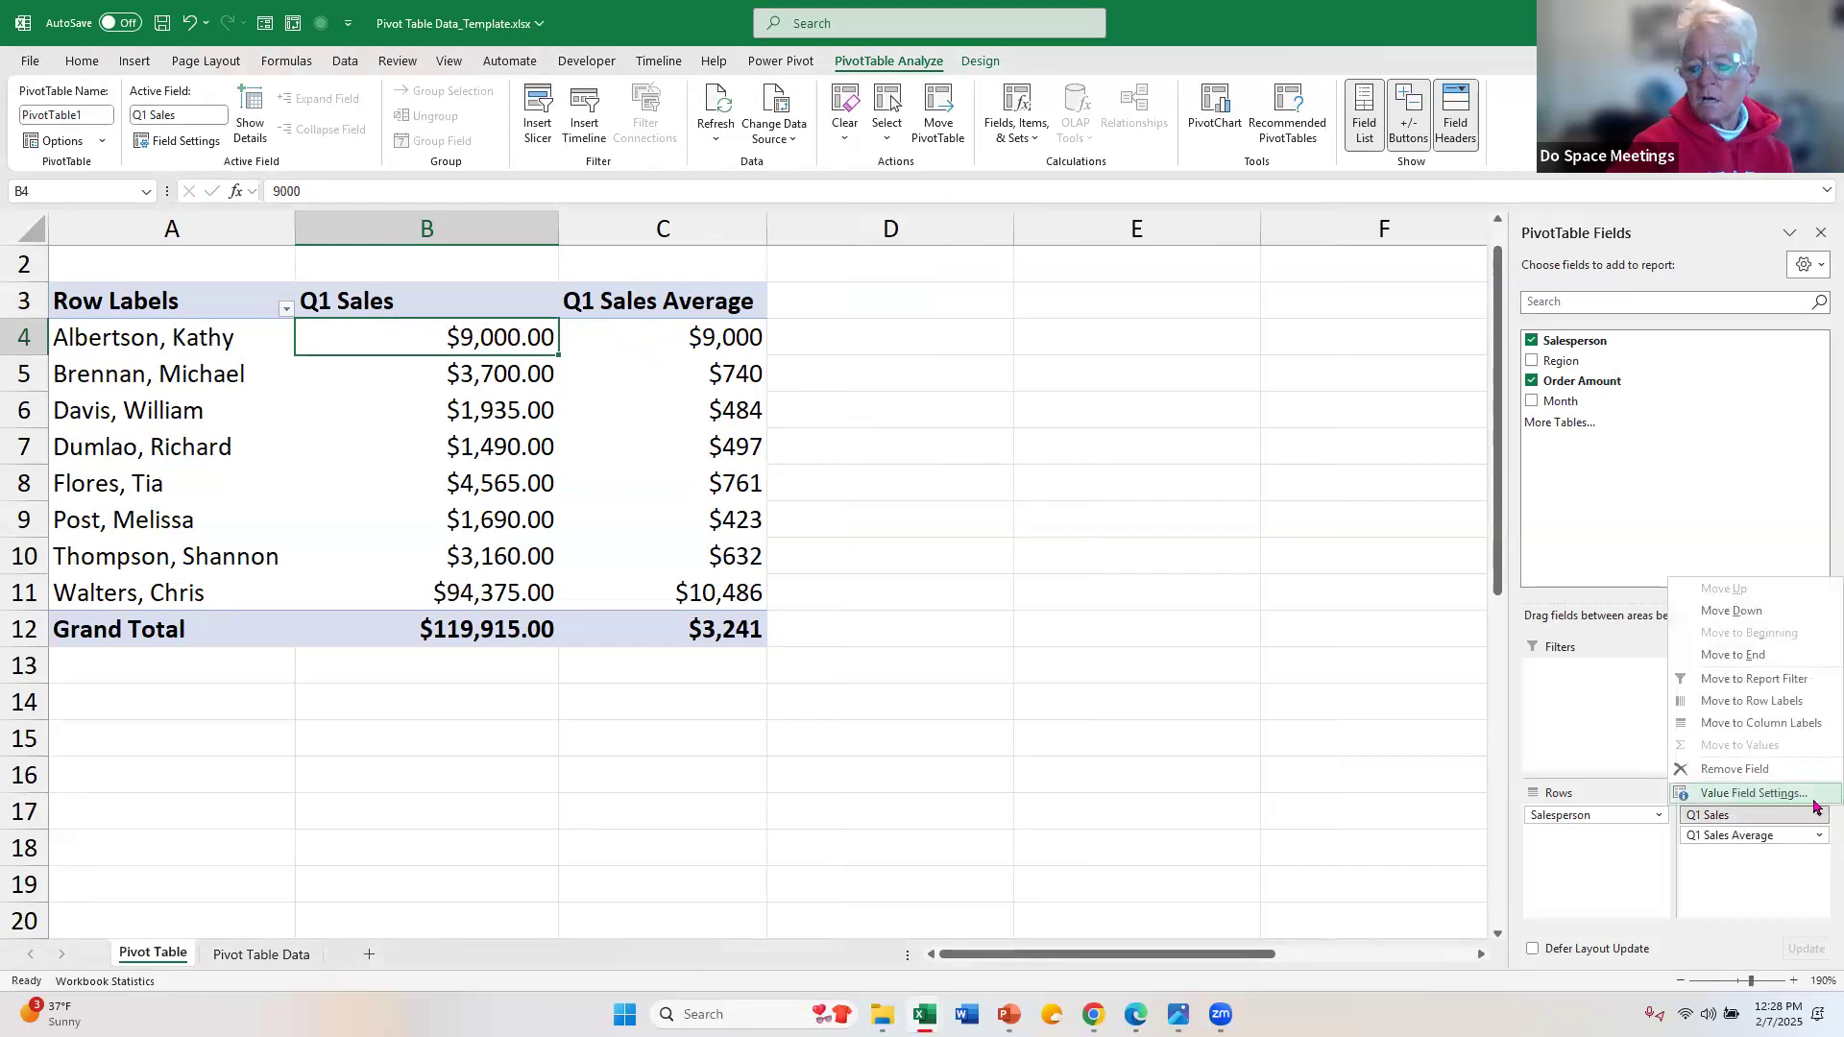
pyautogui.click(1816, 801)
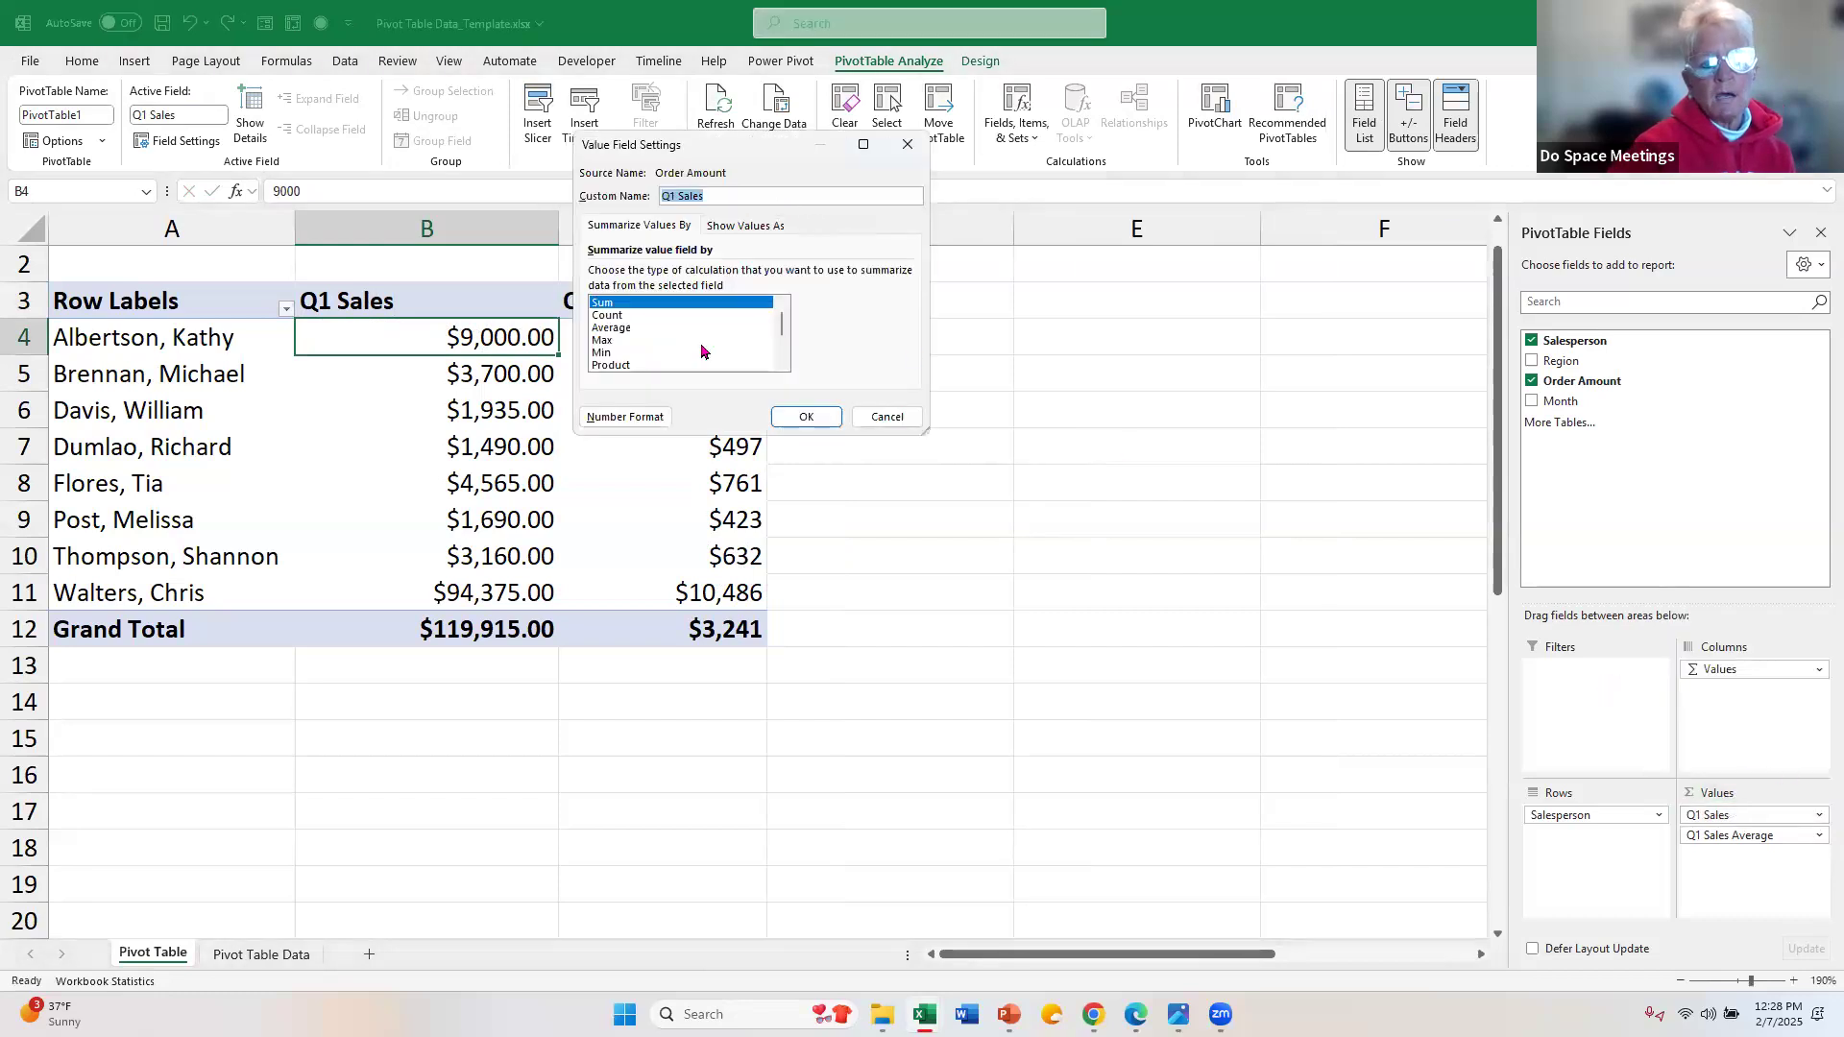
pyautogui.click(625, 417)
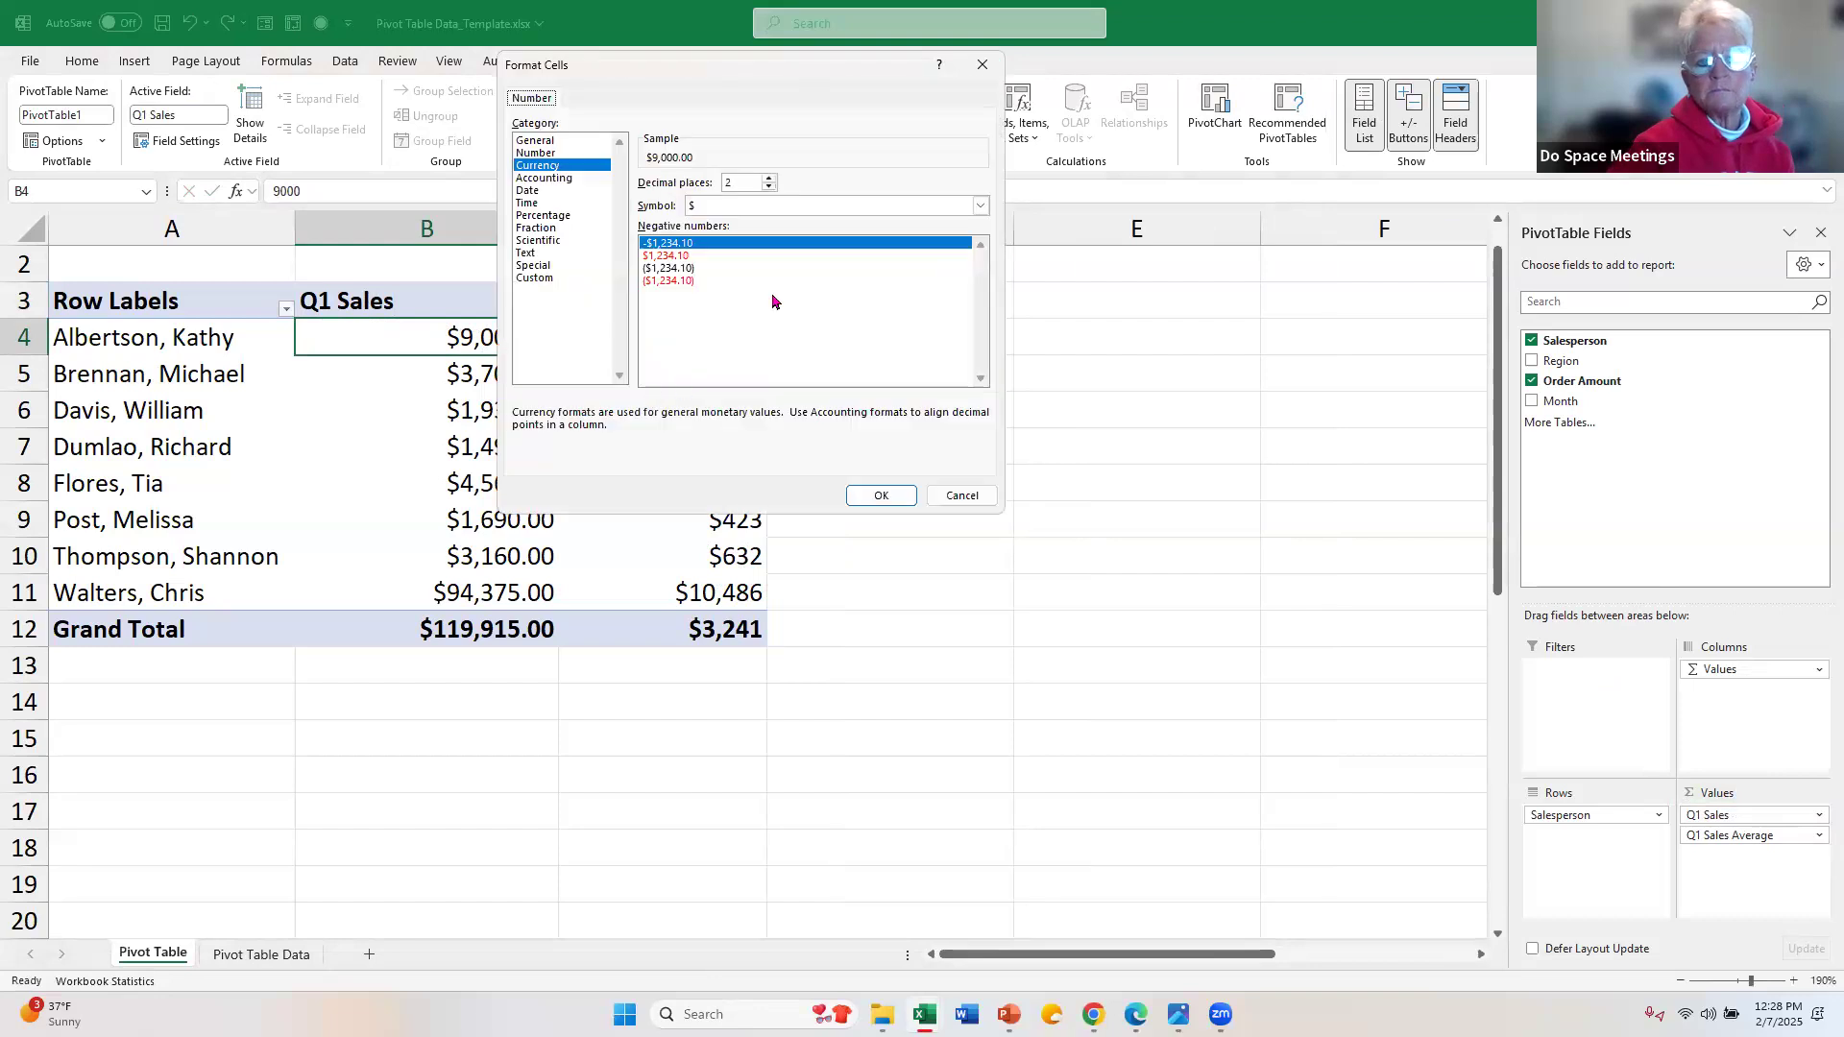
pyautogui.click(768, 180)
pyautogui.click(768, 180)
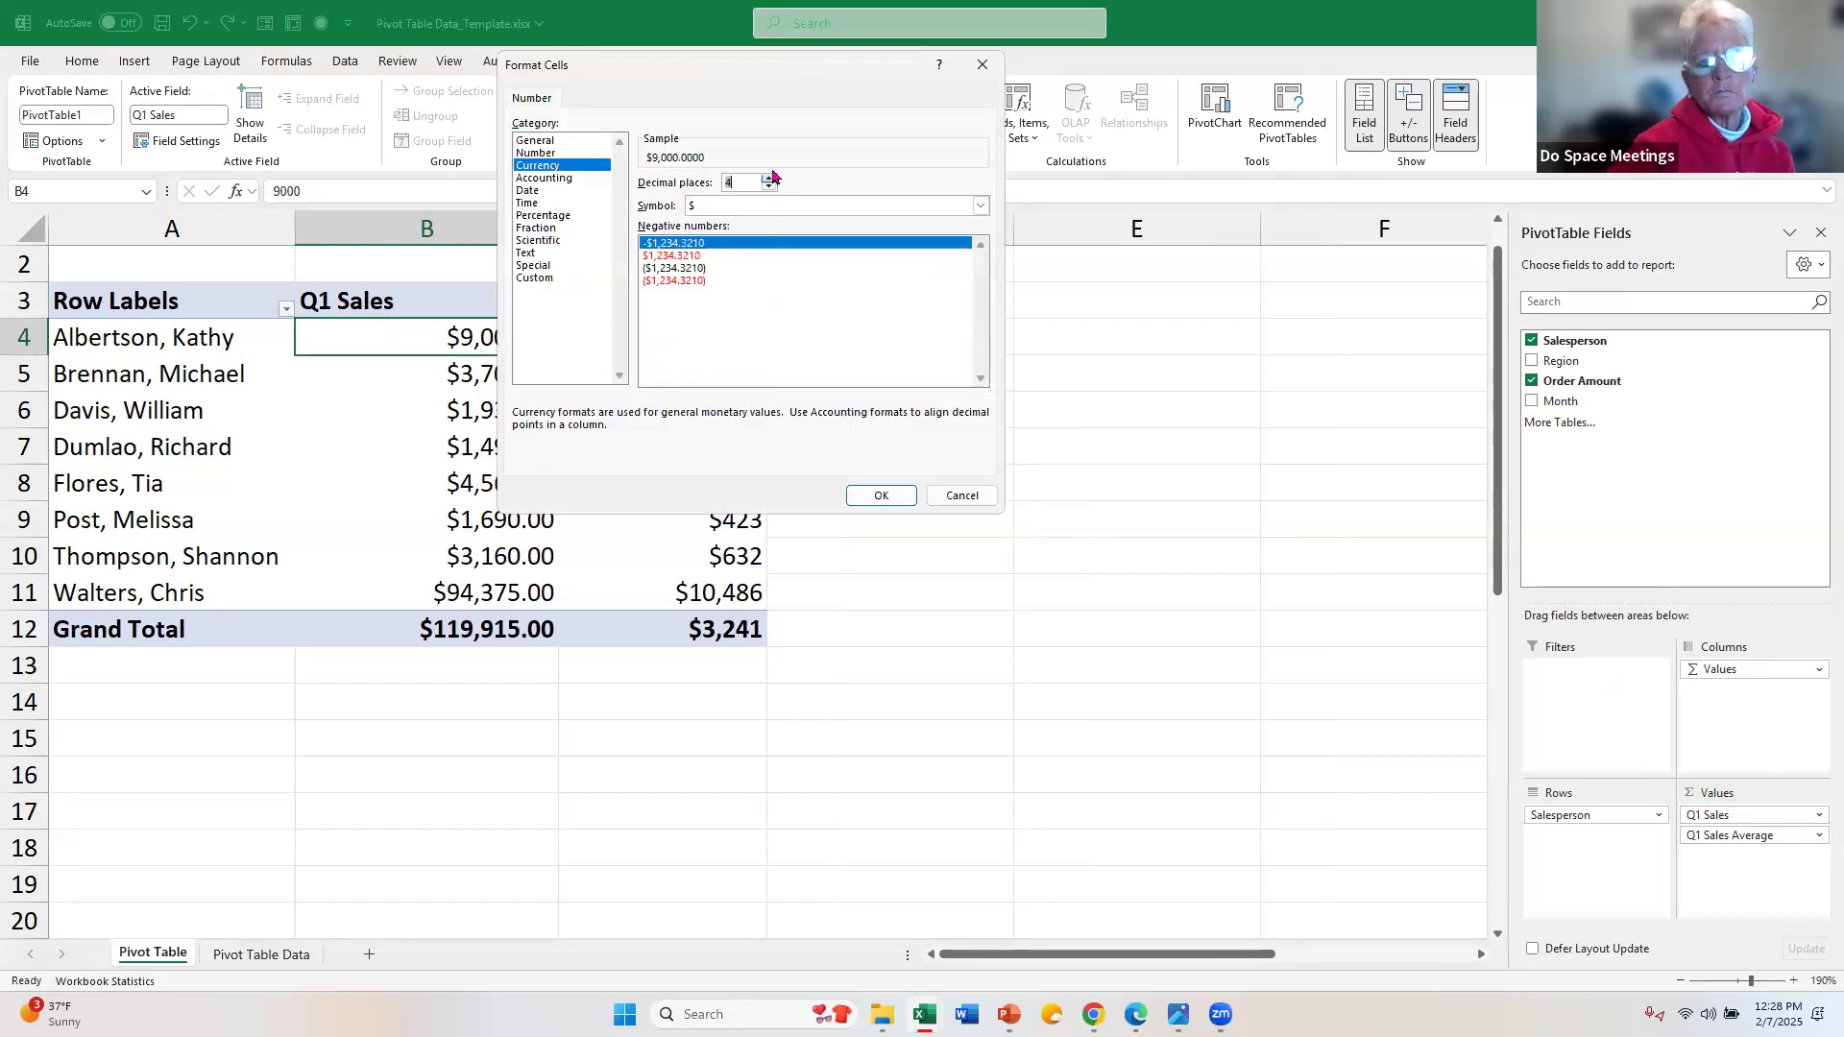
pyautogui.click(769, 179)
pyautogui.click(769, 180)
pyautogui.click(768, 180)
pyautogui.write('0')
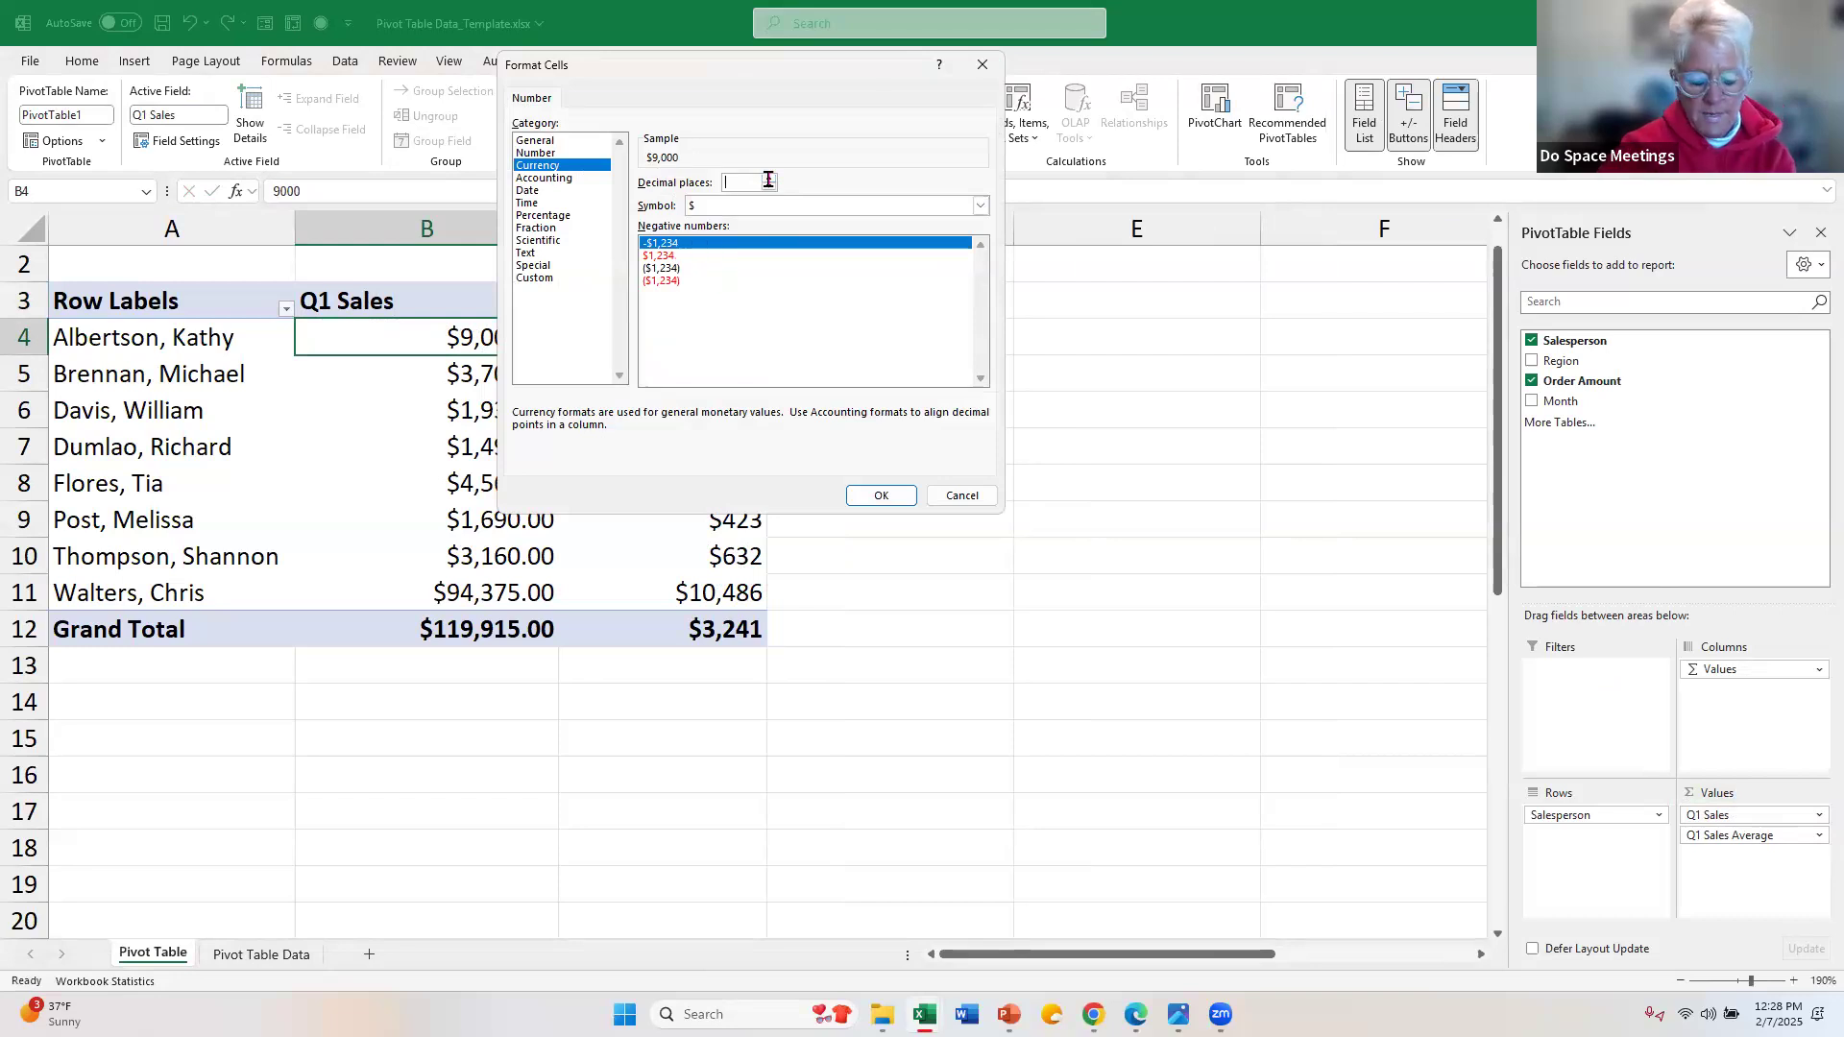
pyautogui.click(878, 497)
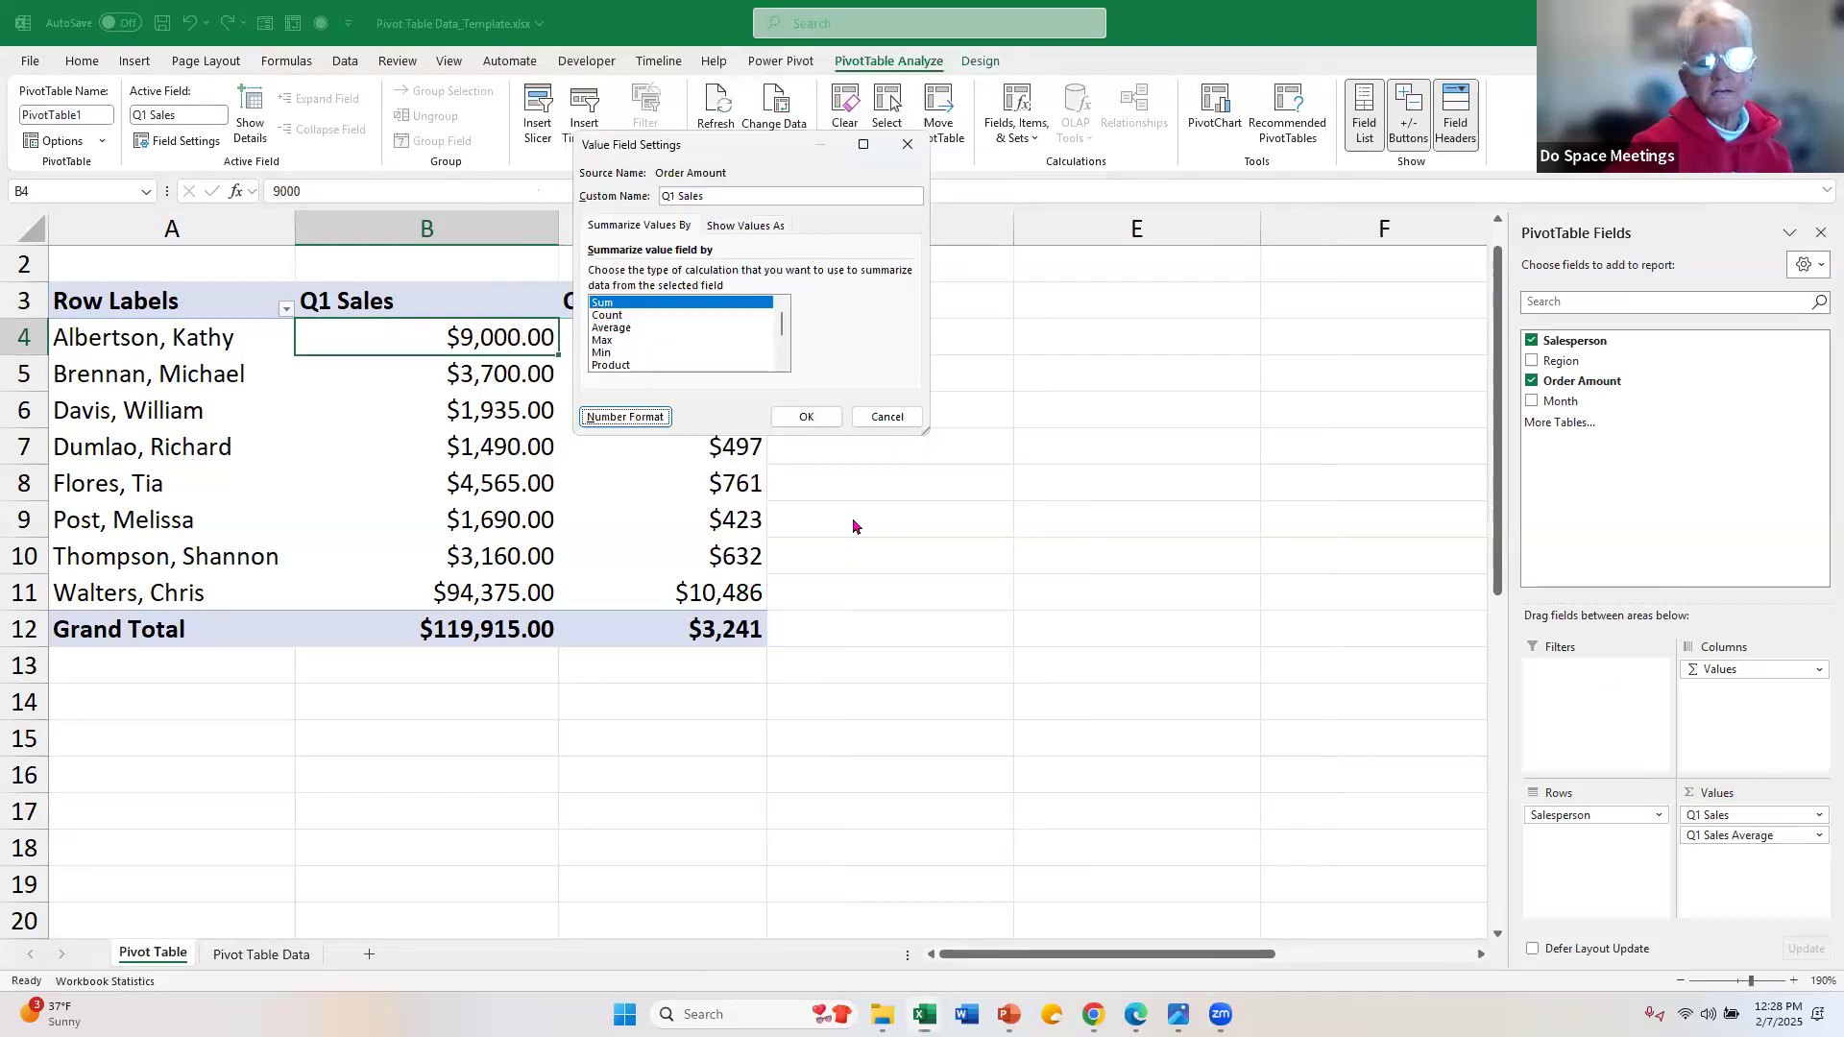
pyautogui.click(807, 417)
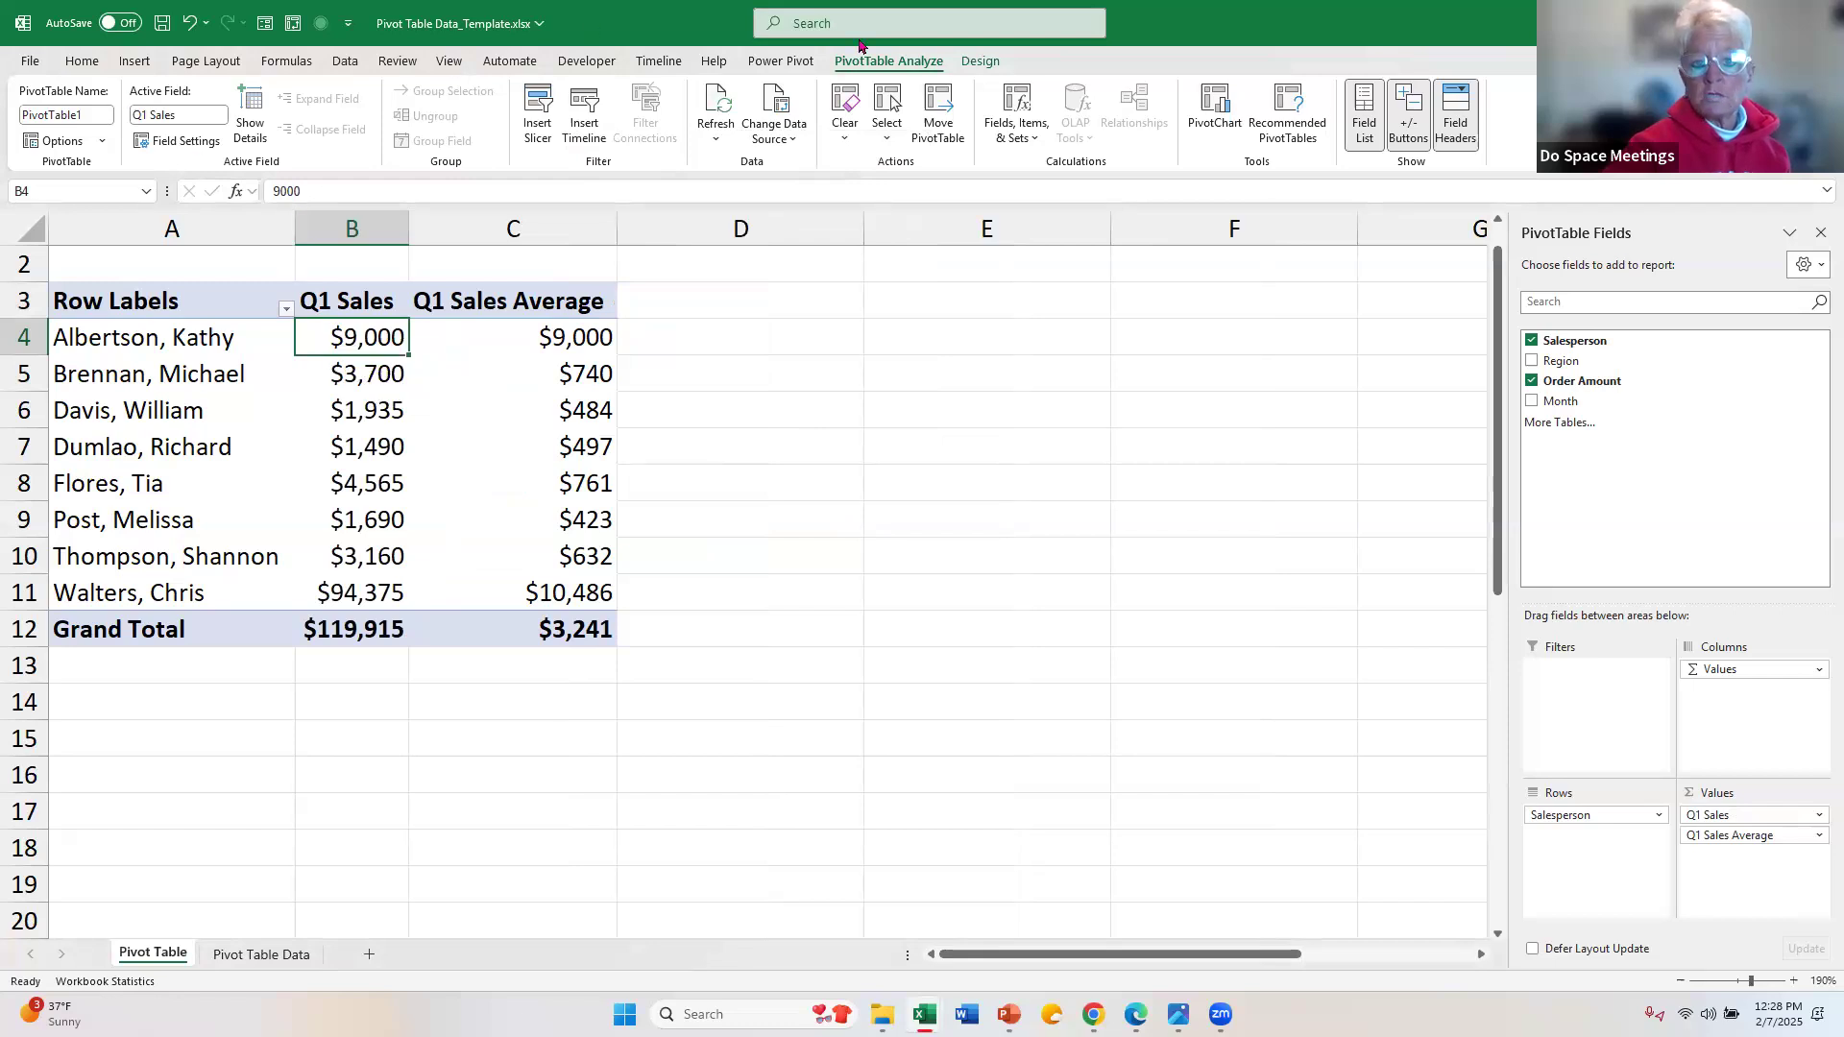
pyautogui.click(84, 64)
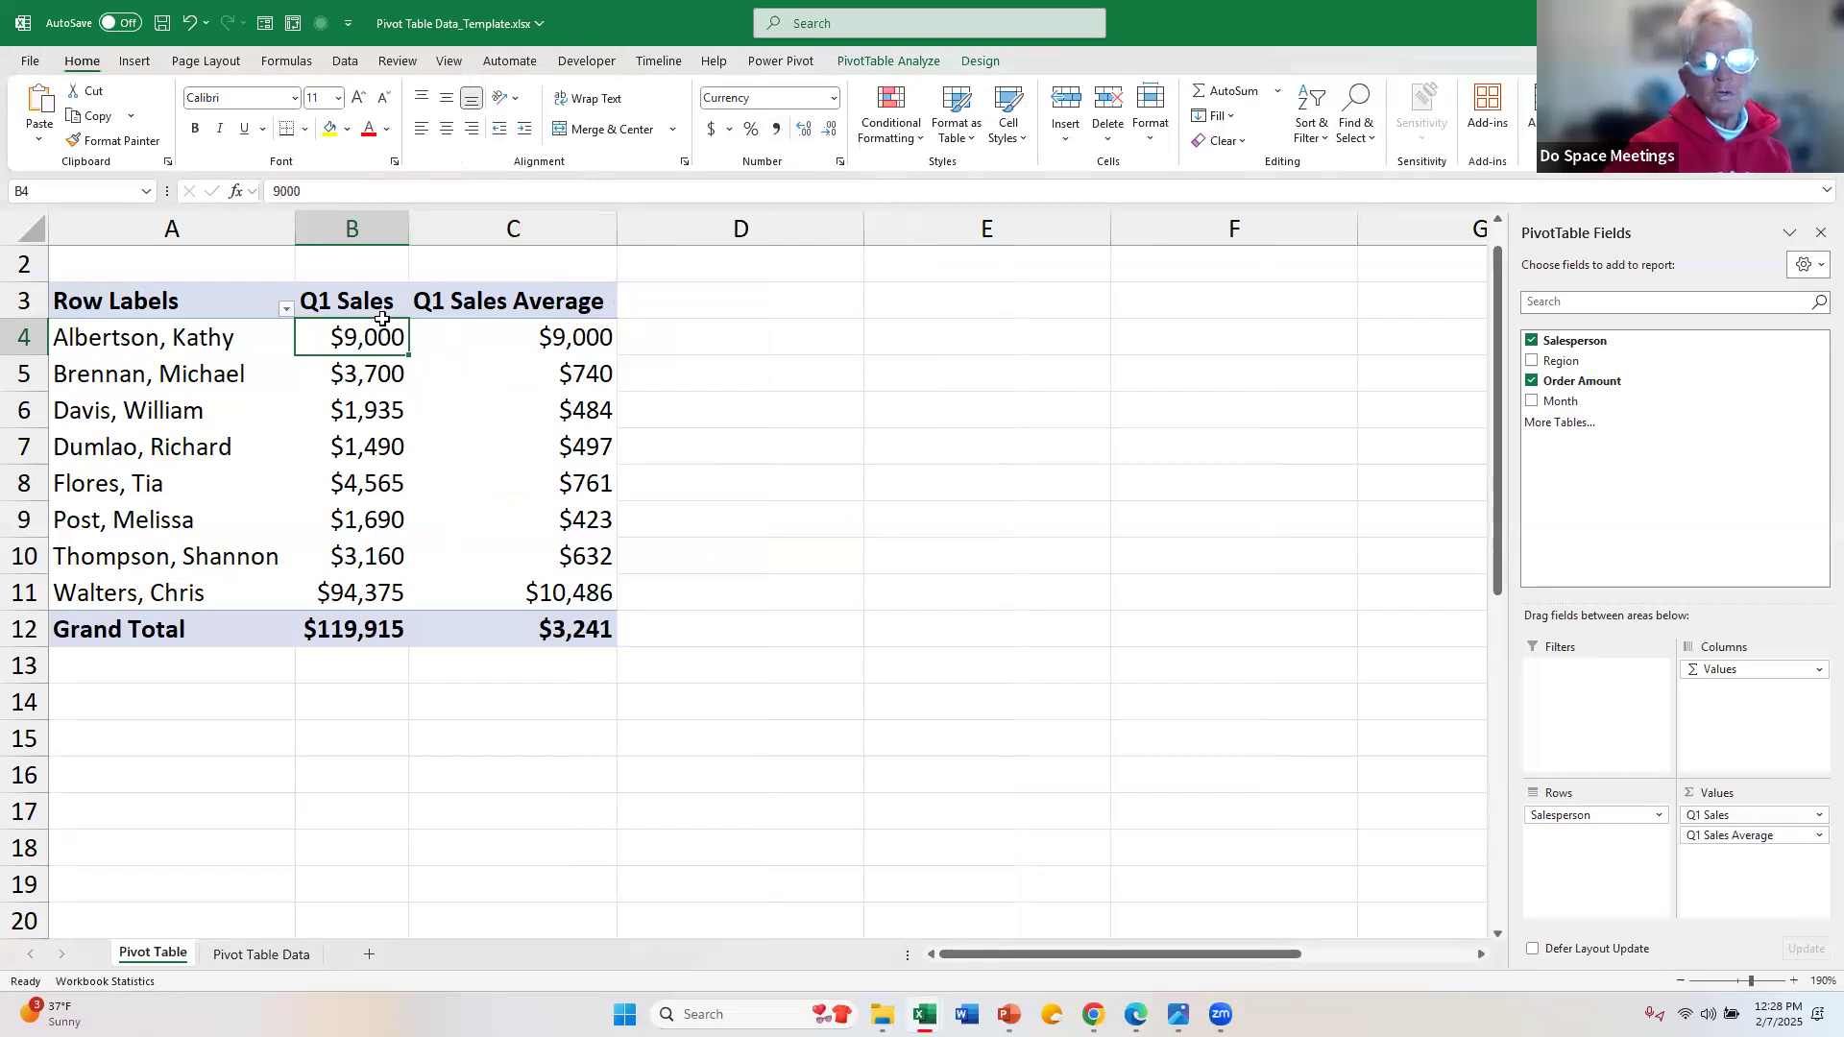
pyautogui.rightClick(378, 333)
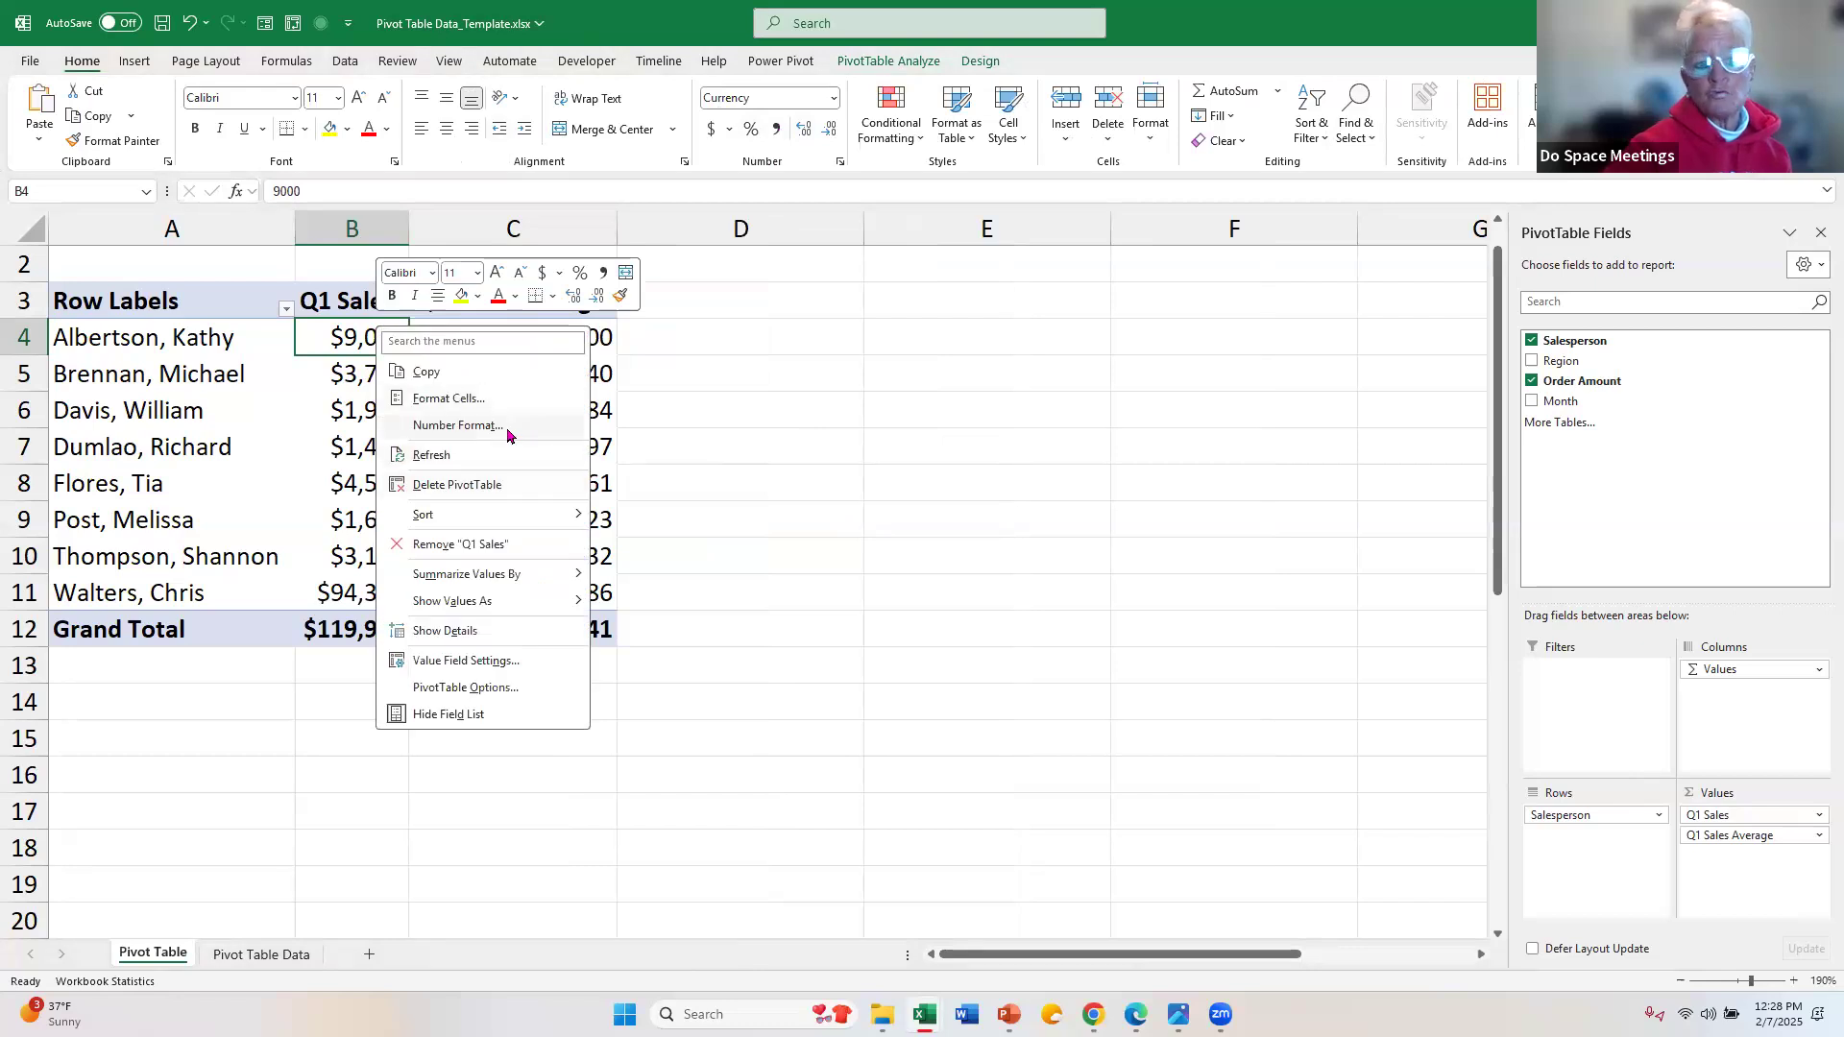
pyautogui.click(362, 342)
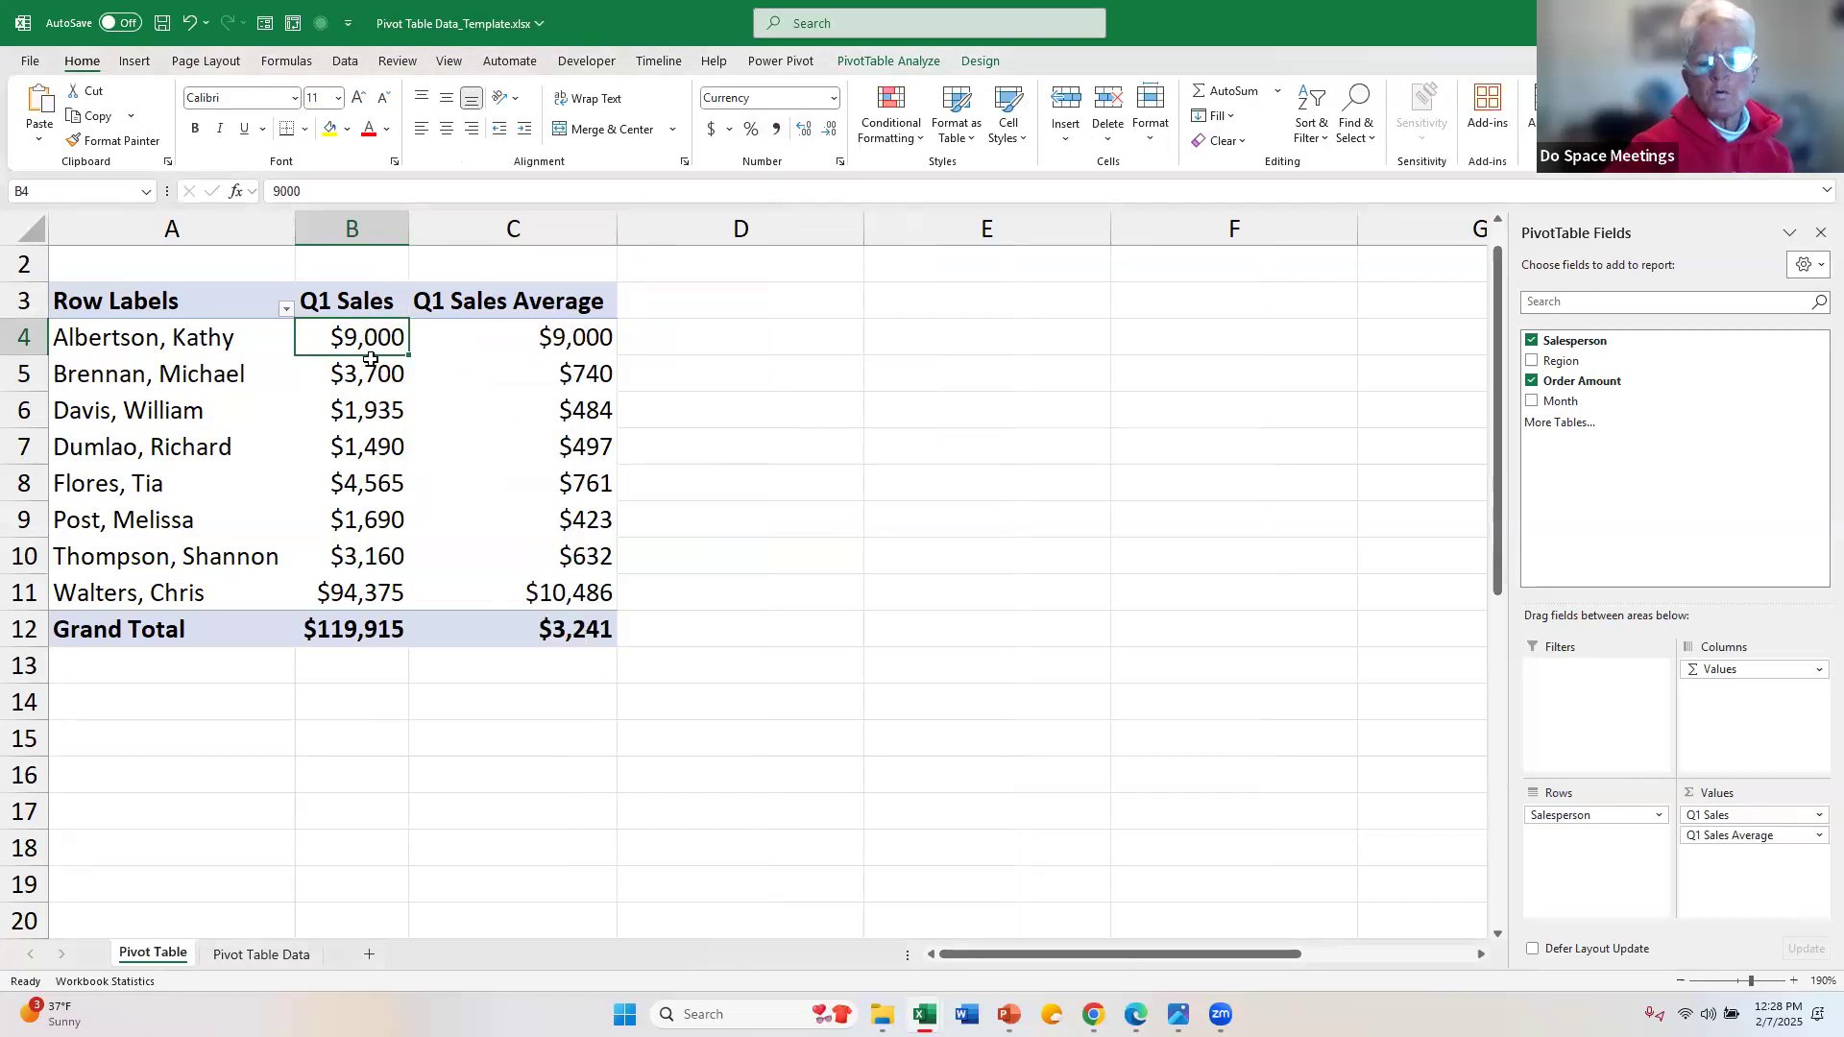
pyautogui.moveTo(371, 359)
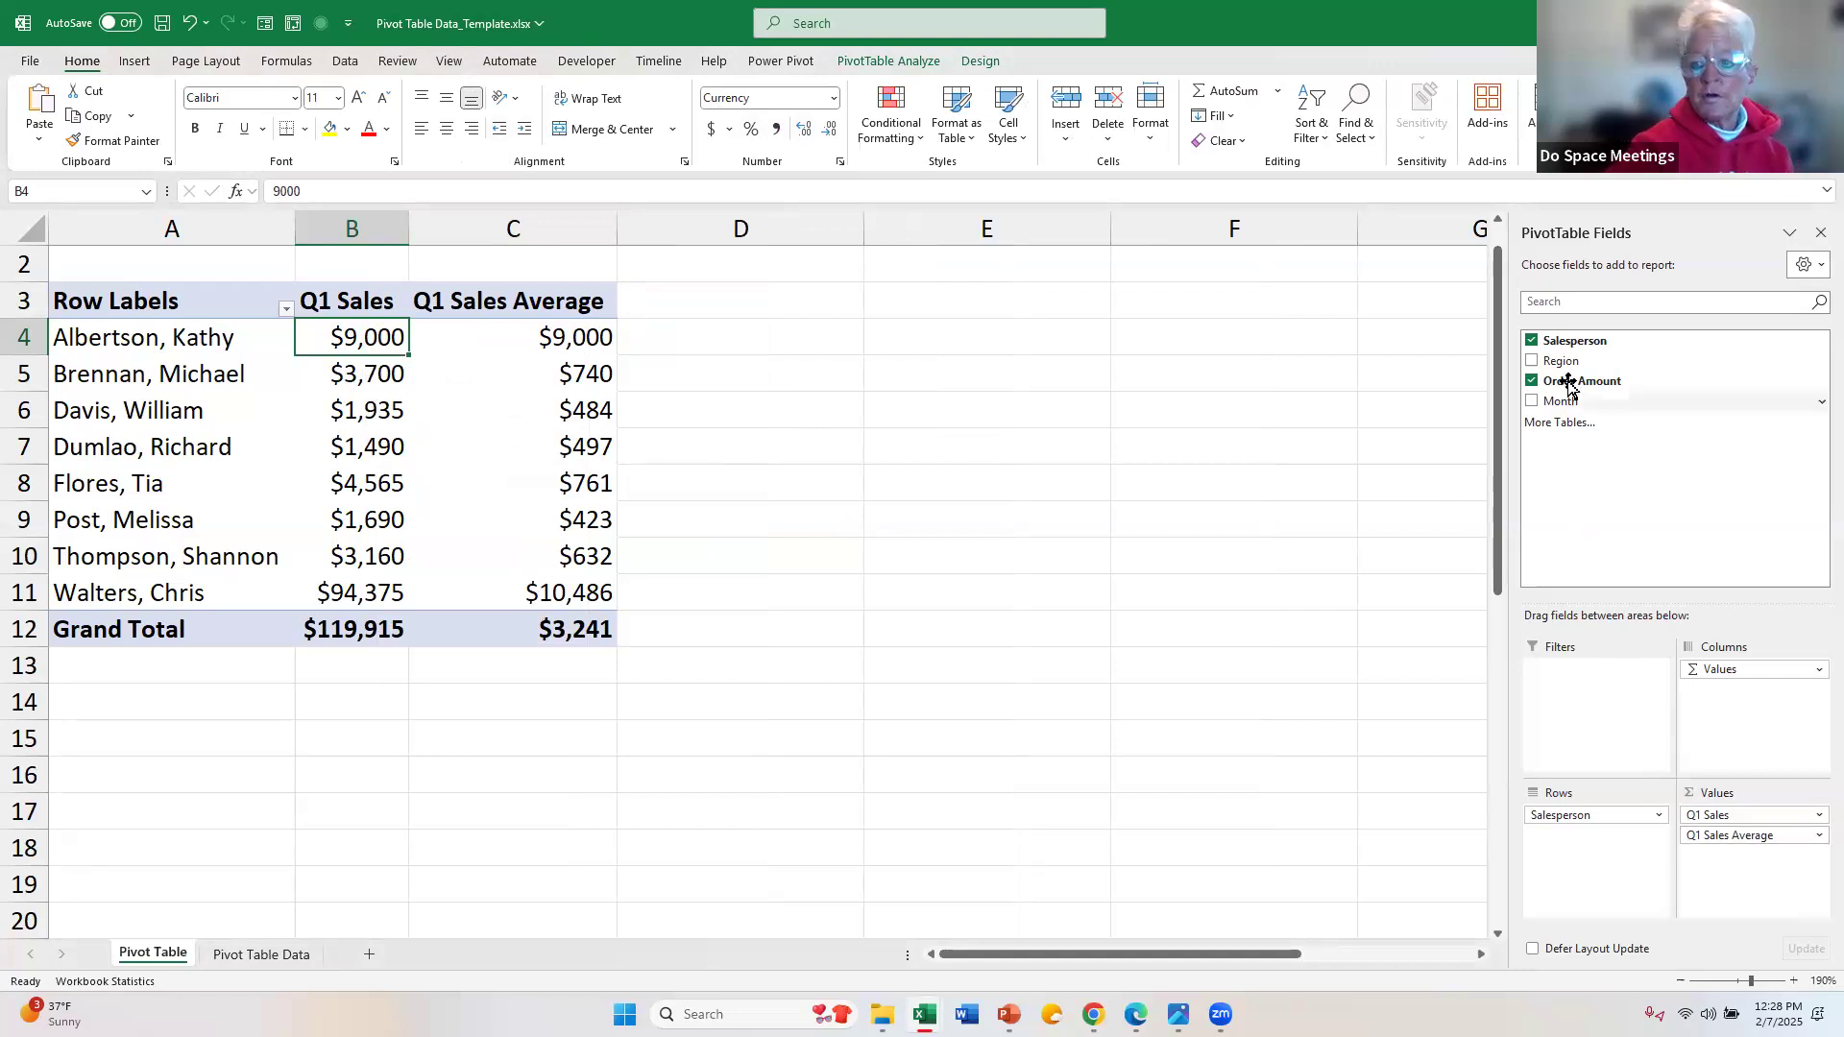
# Step: Add Order Amount to the PivotTable values a third time and choose Max as its summary calculation
pyautogui.moveTo(1570, 386); pyautogui.dragTo(1756, 865)
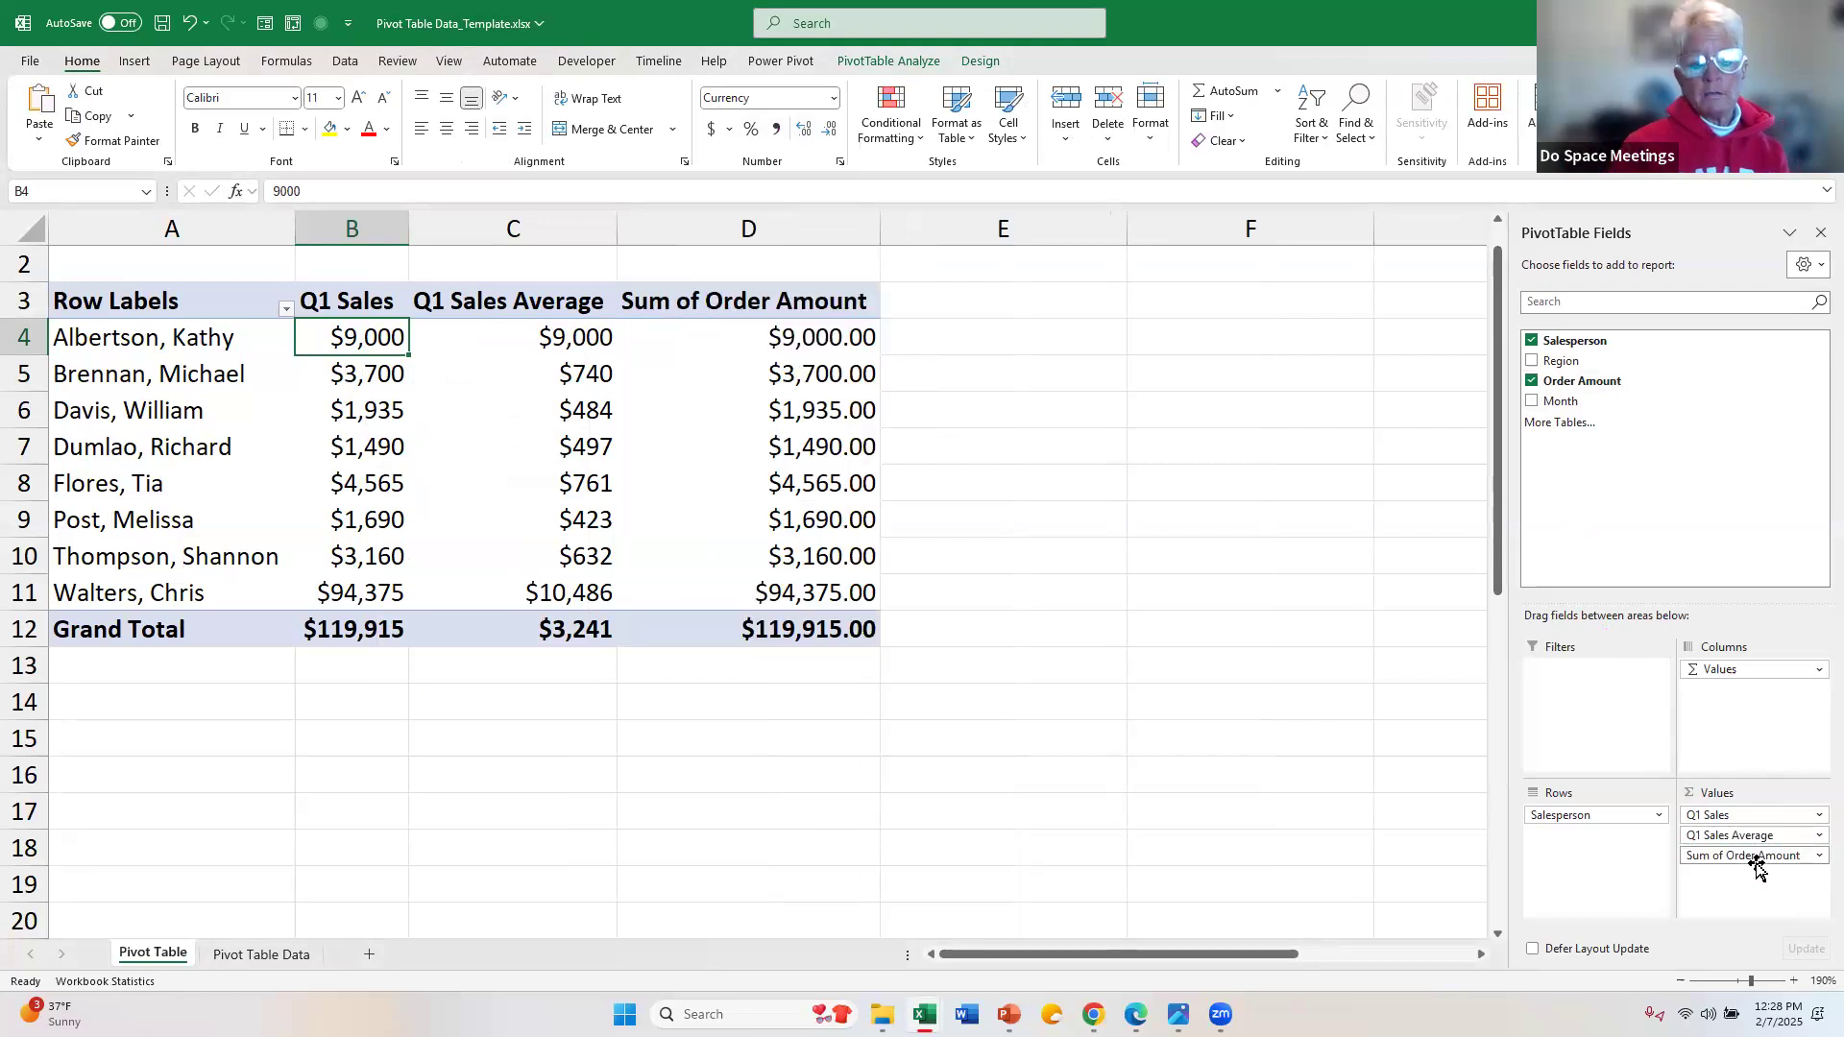
pyautogui.click(1819, 856)
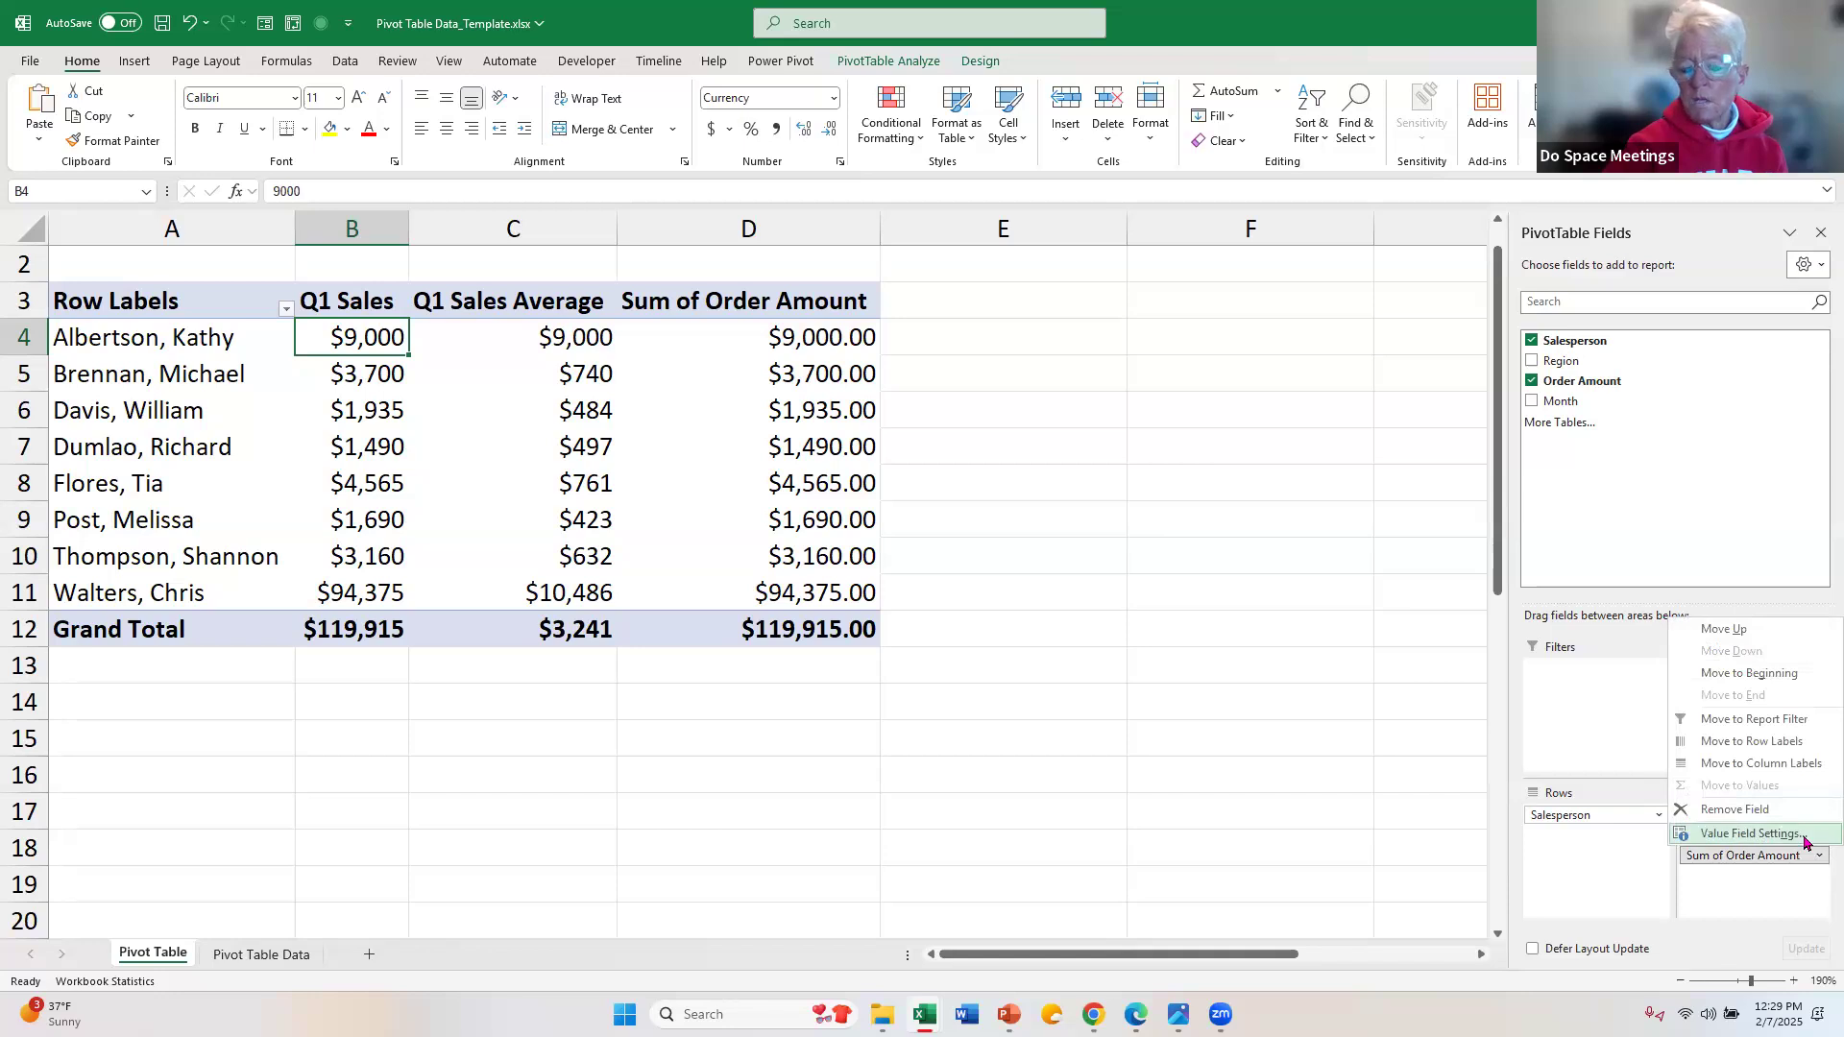
pyautogui.click(1744, 833)
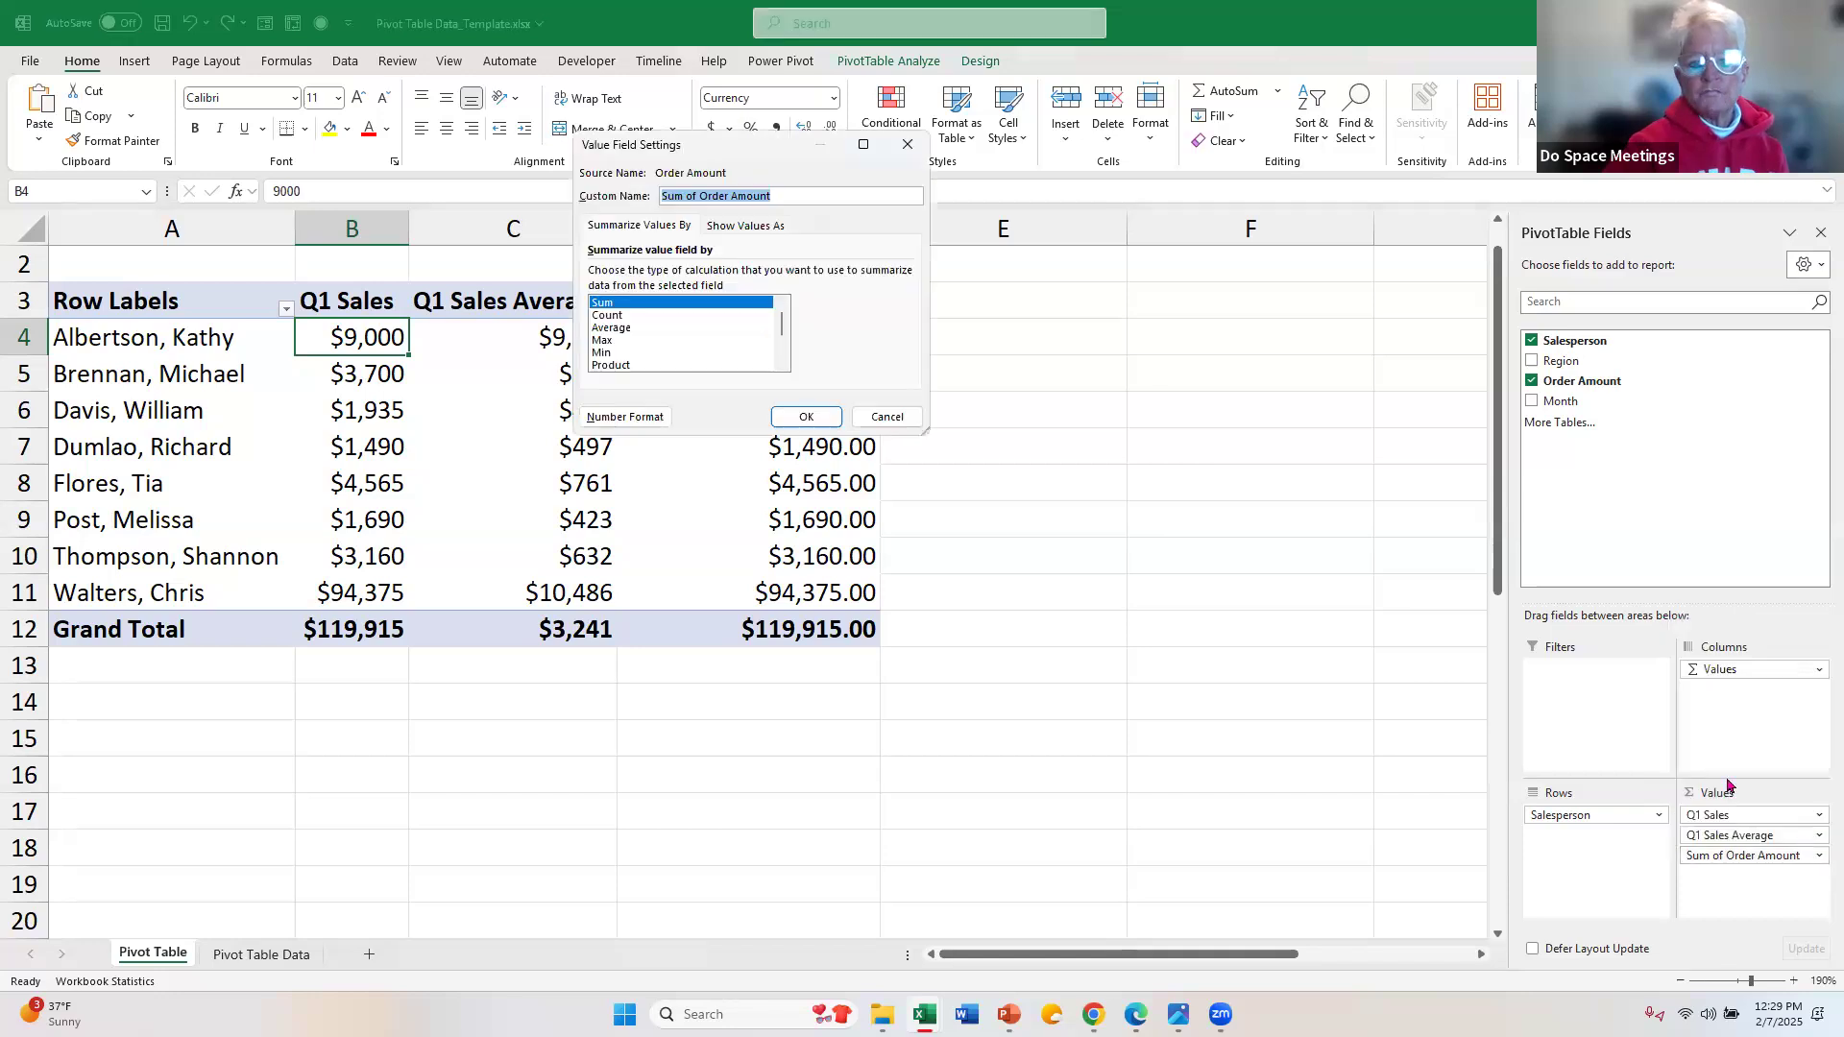
pyautogui.click(608, 342)
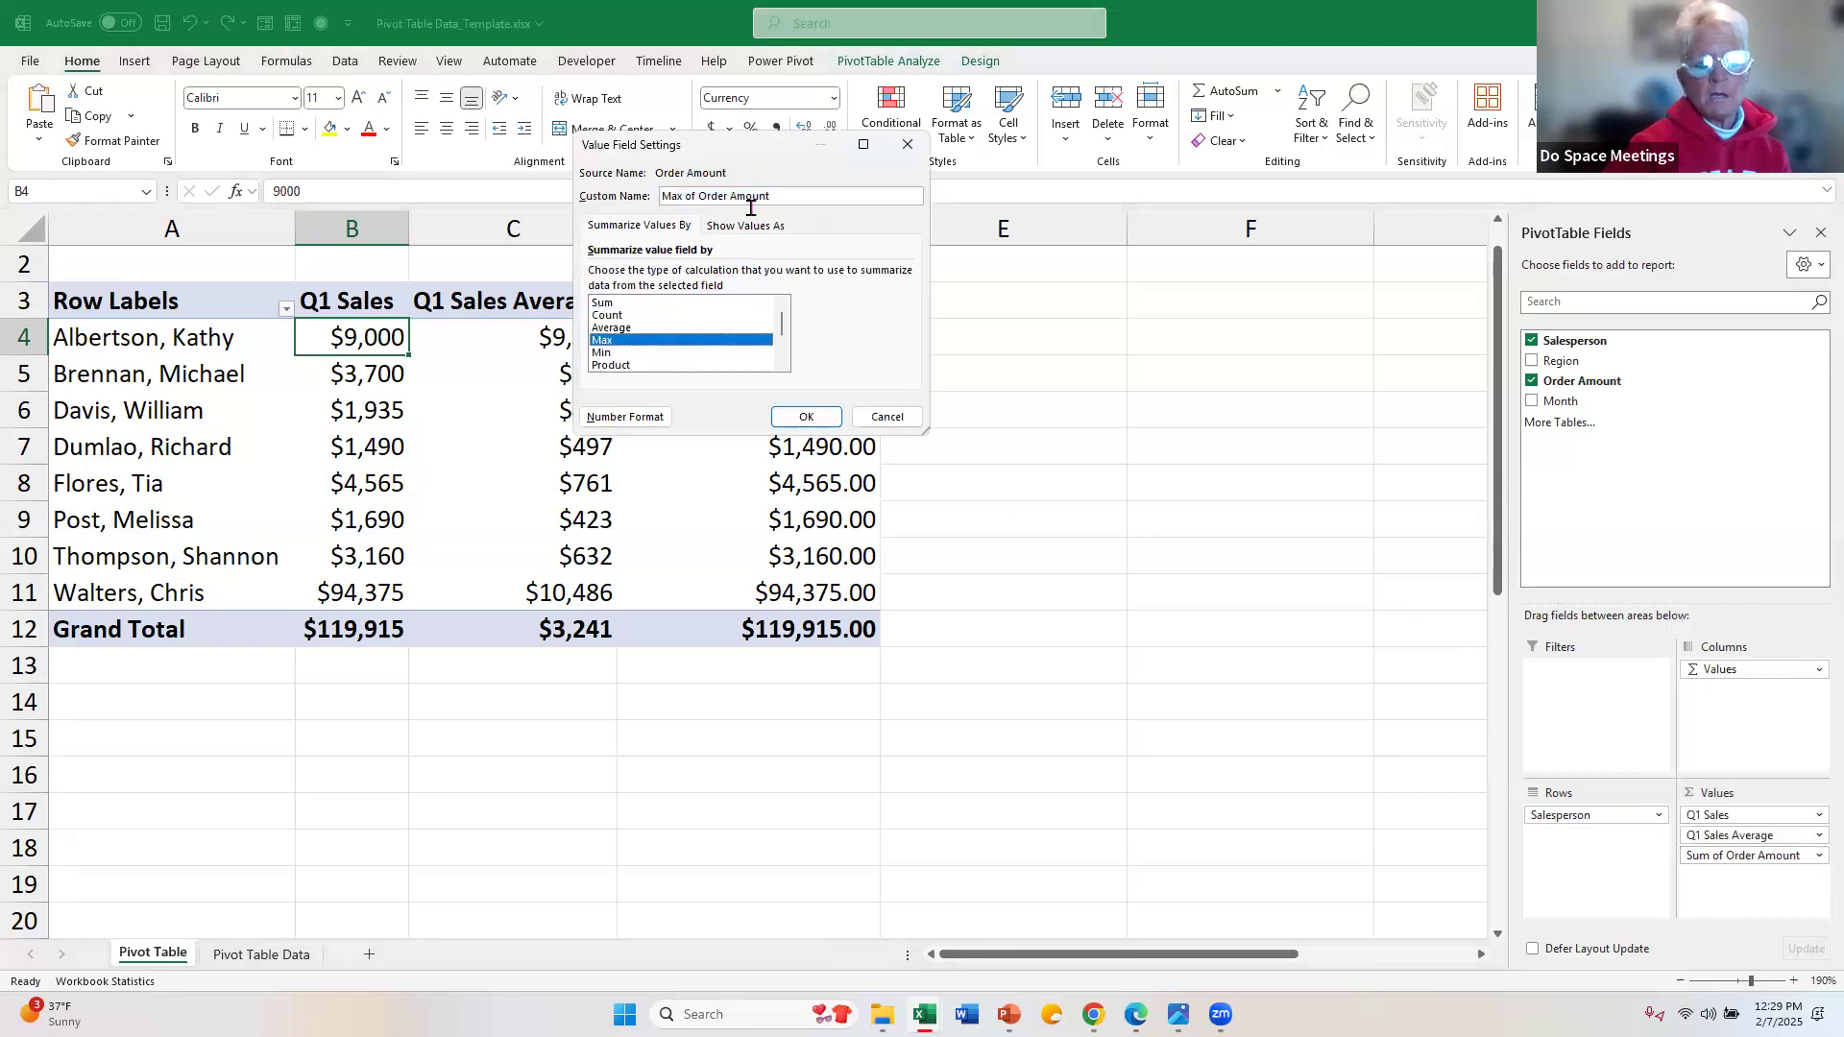
# Step: Name the PivotTable's new Max value field "Q1 Sale Max"
pyautogui.click(779, 199)
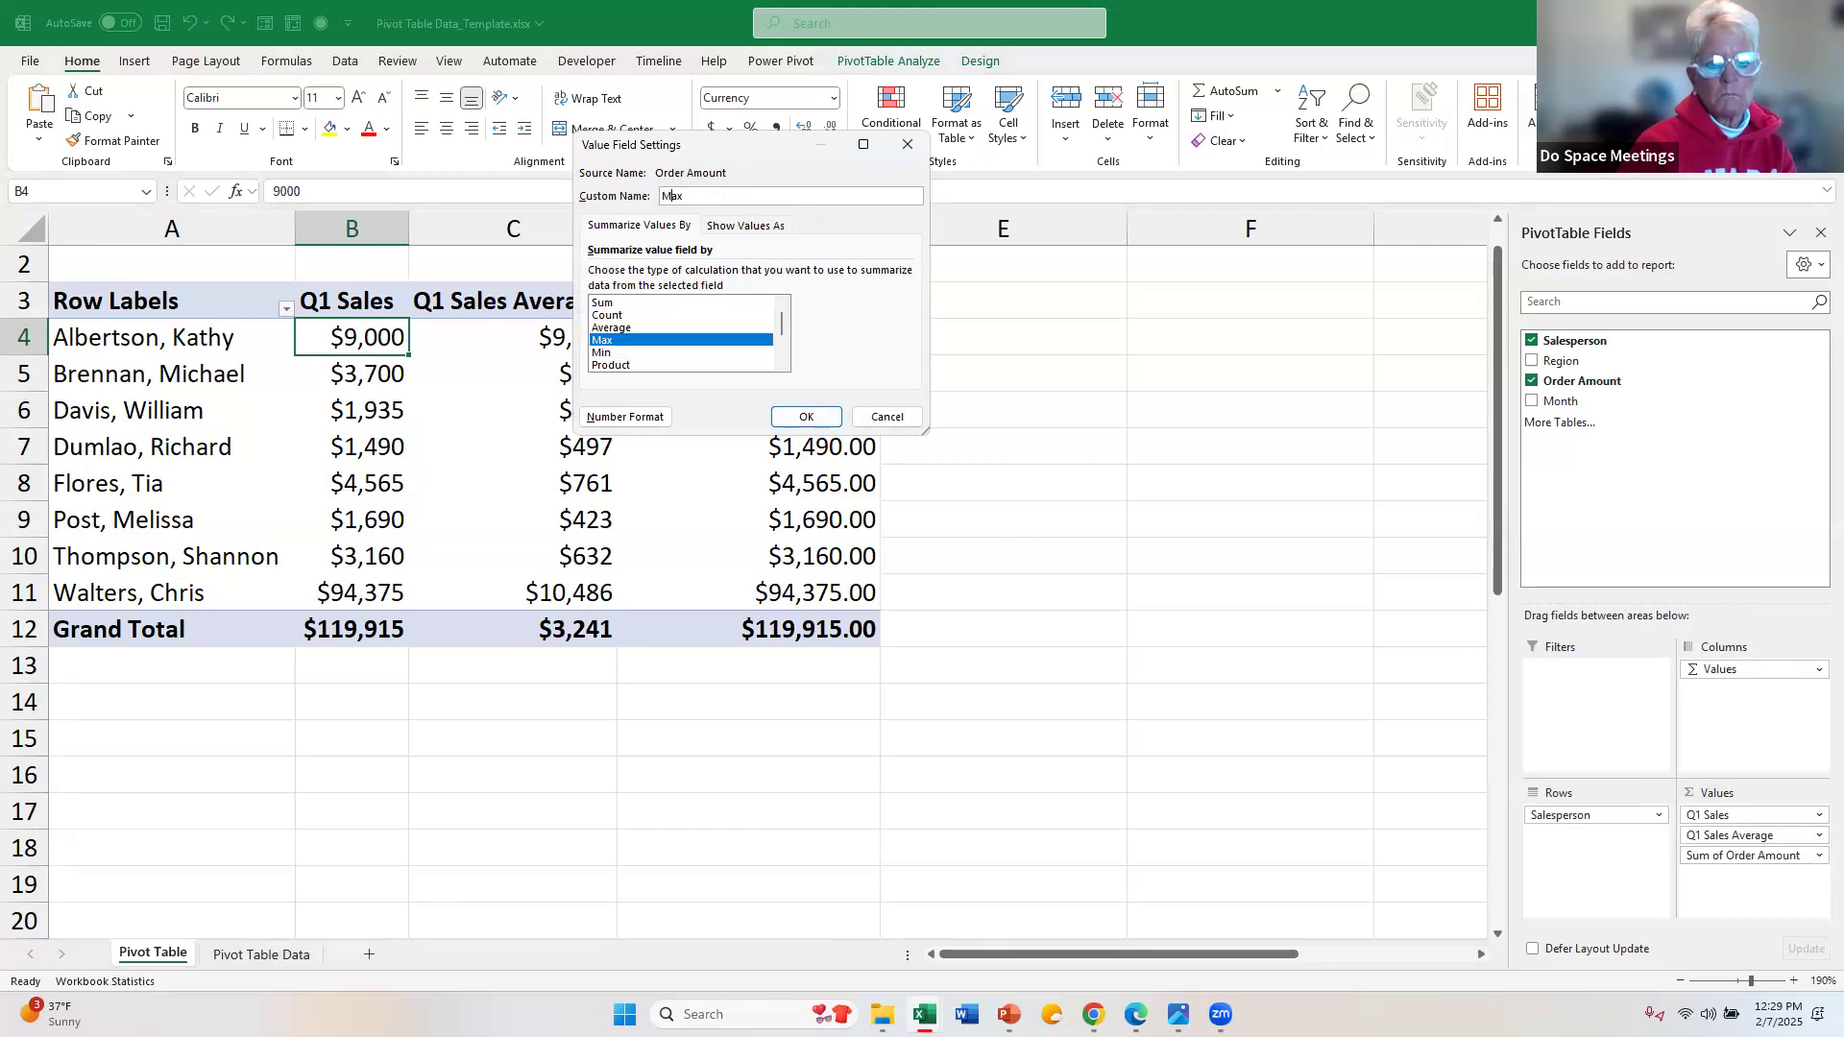
pyautogui.write('Q1 ')
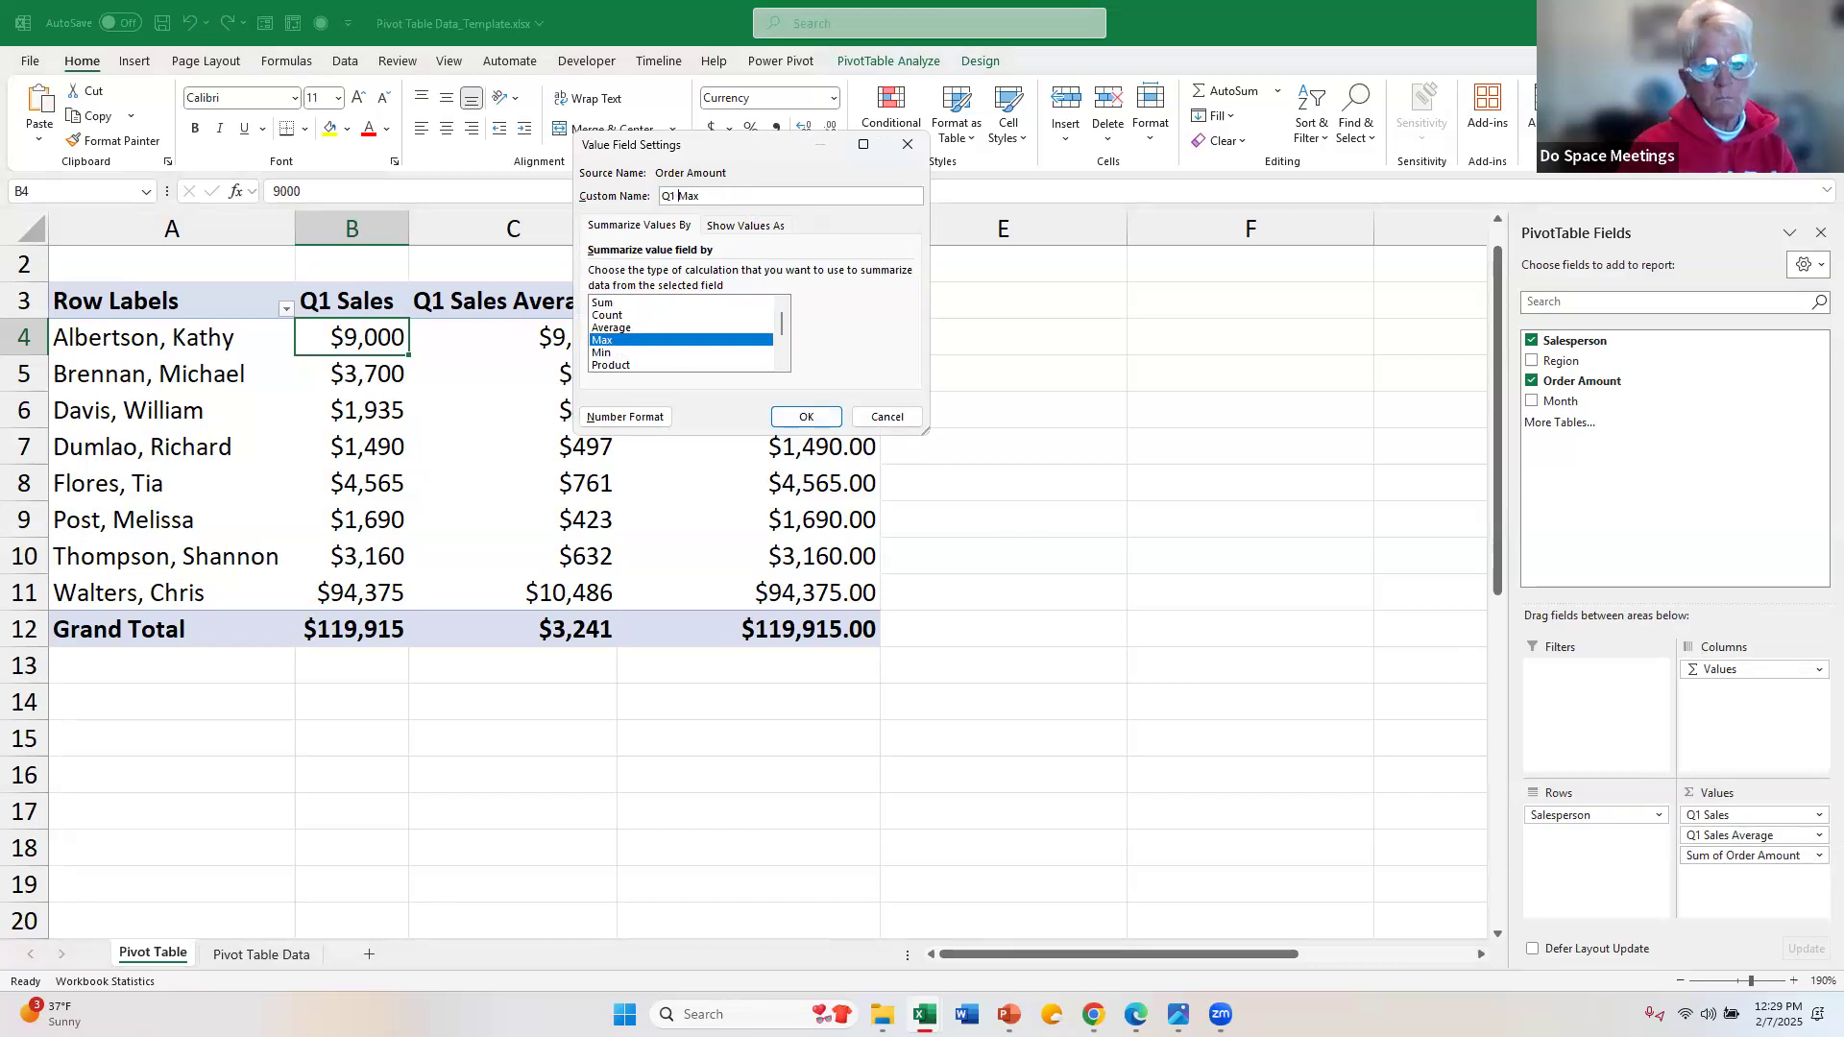
pyautogui.write('S')
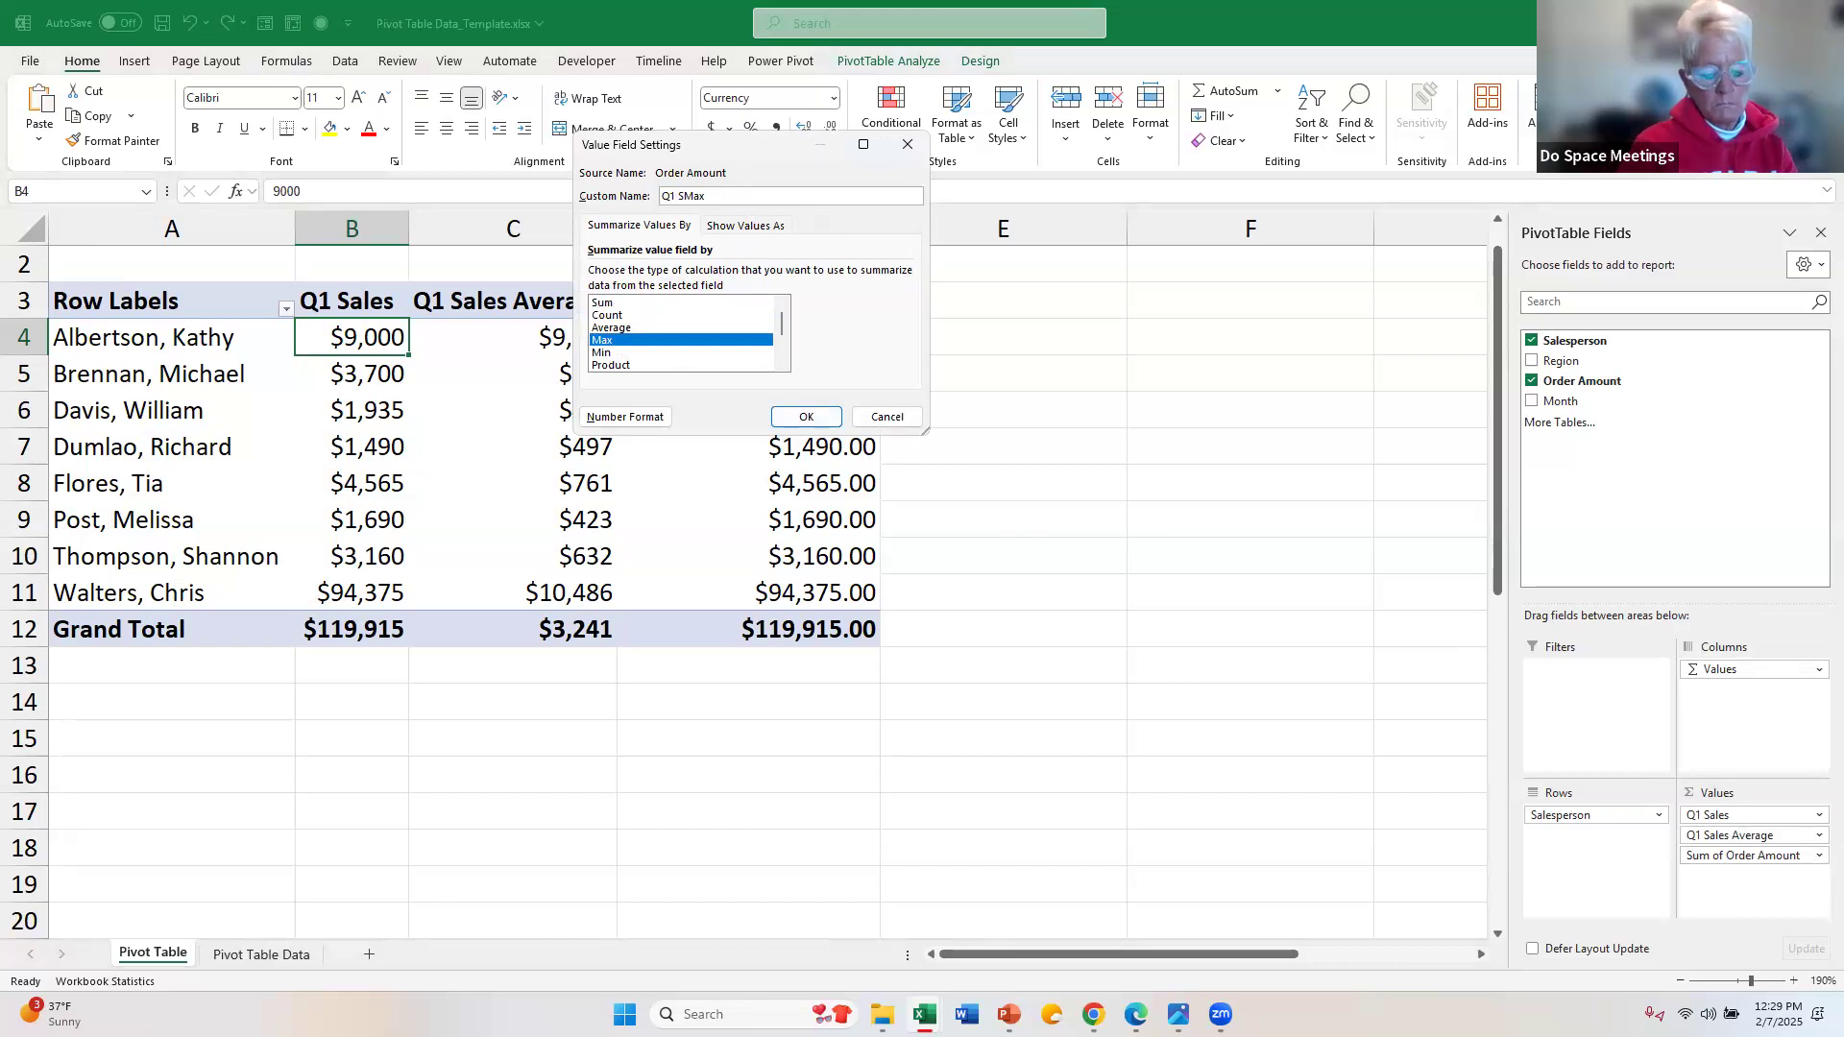
pyautogui.write('ale')
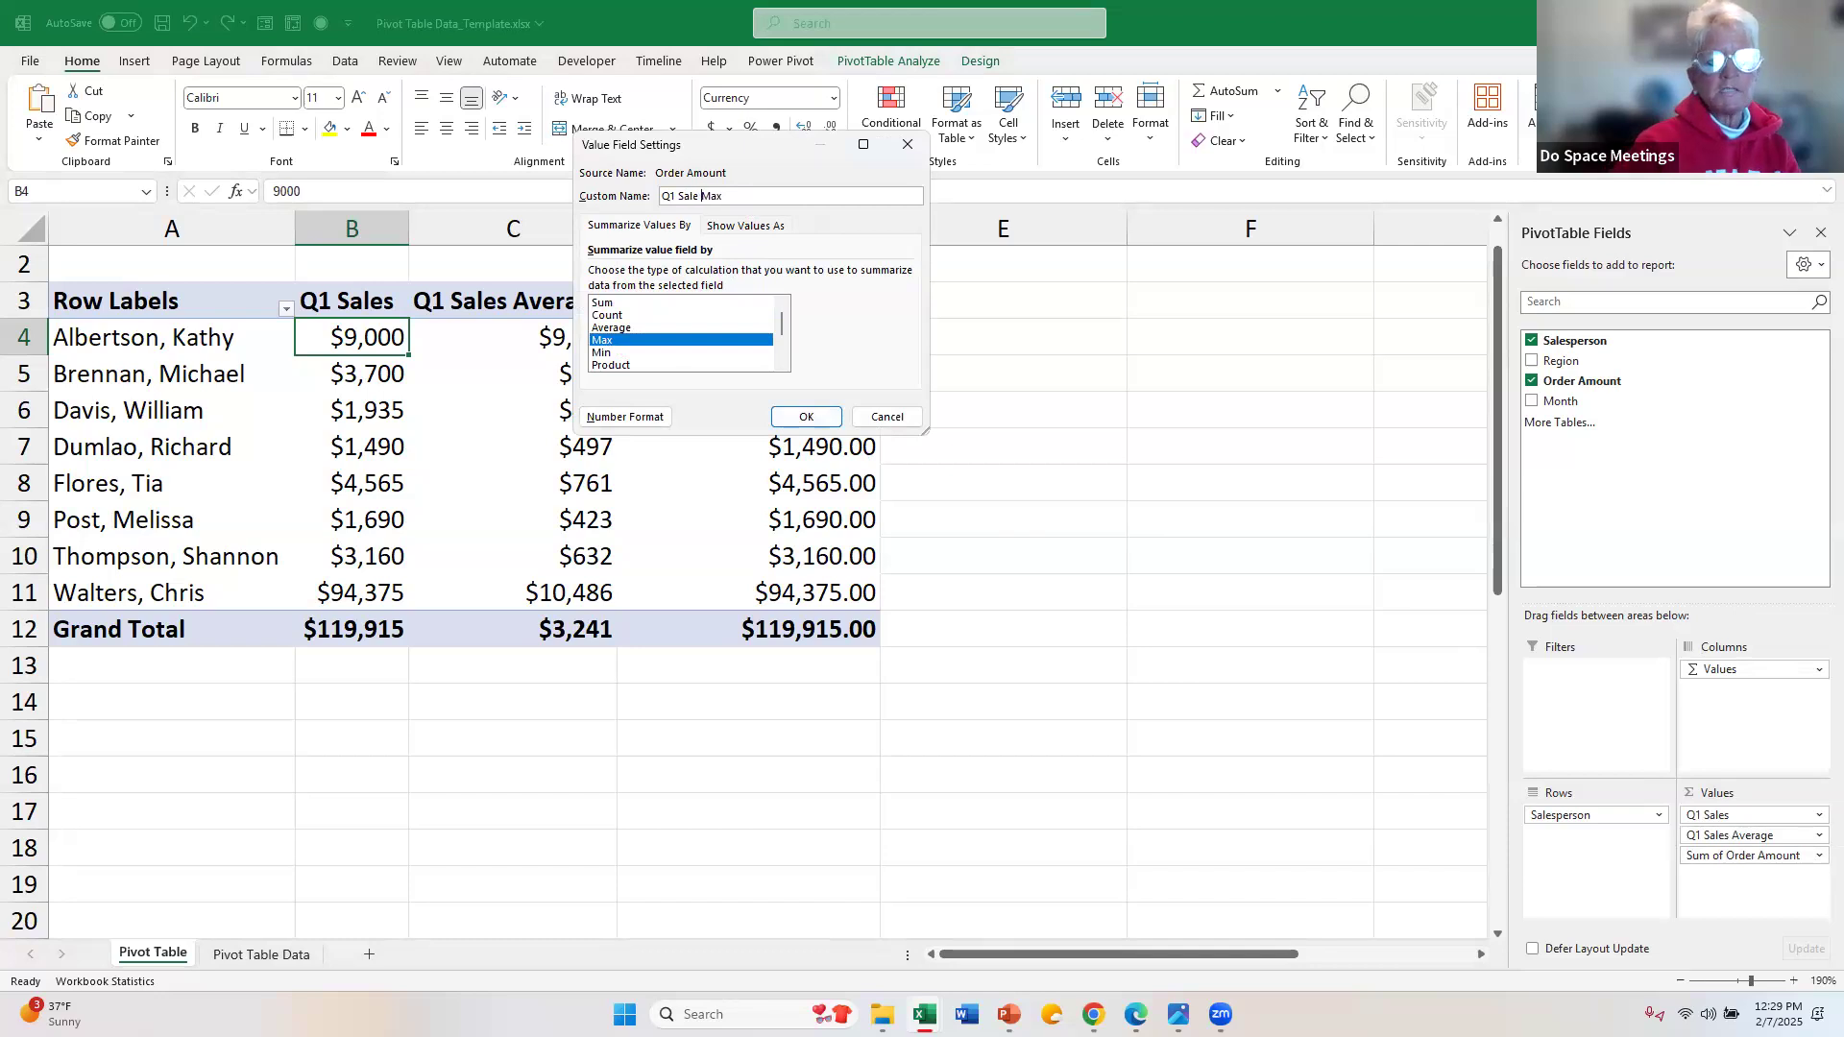
# Step: Set the Q1 Sale Max field's currency number format to 0 decimal places and apply its value field settings
pyautogui.click(621, 422)
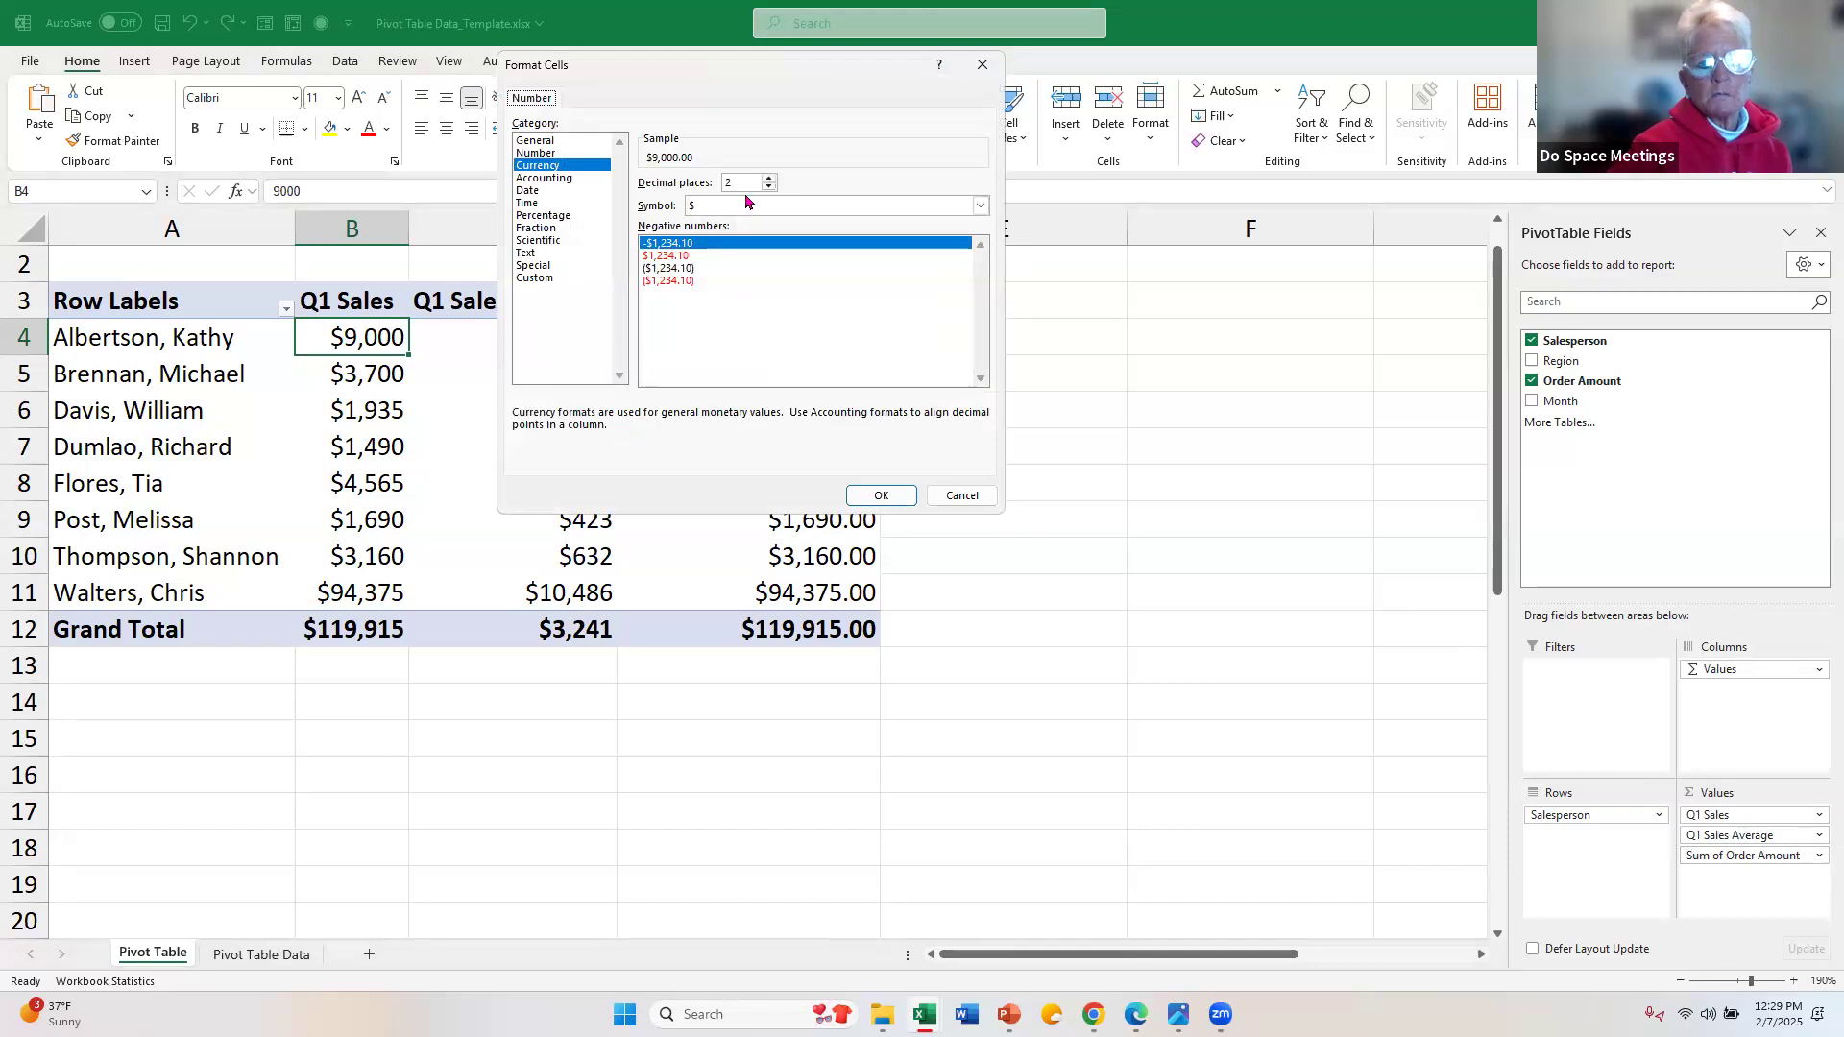
pyautogui.click(747, 184)
pyautogui.press('BackSpace')
pyautogui.write('0')
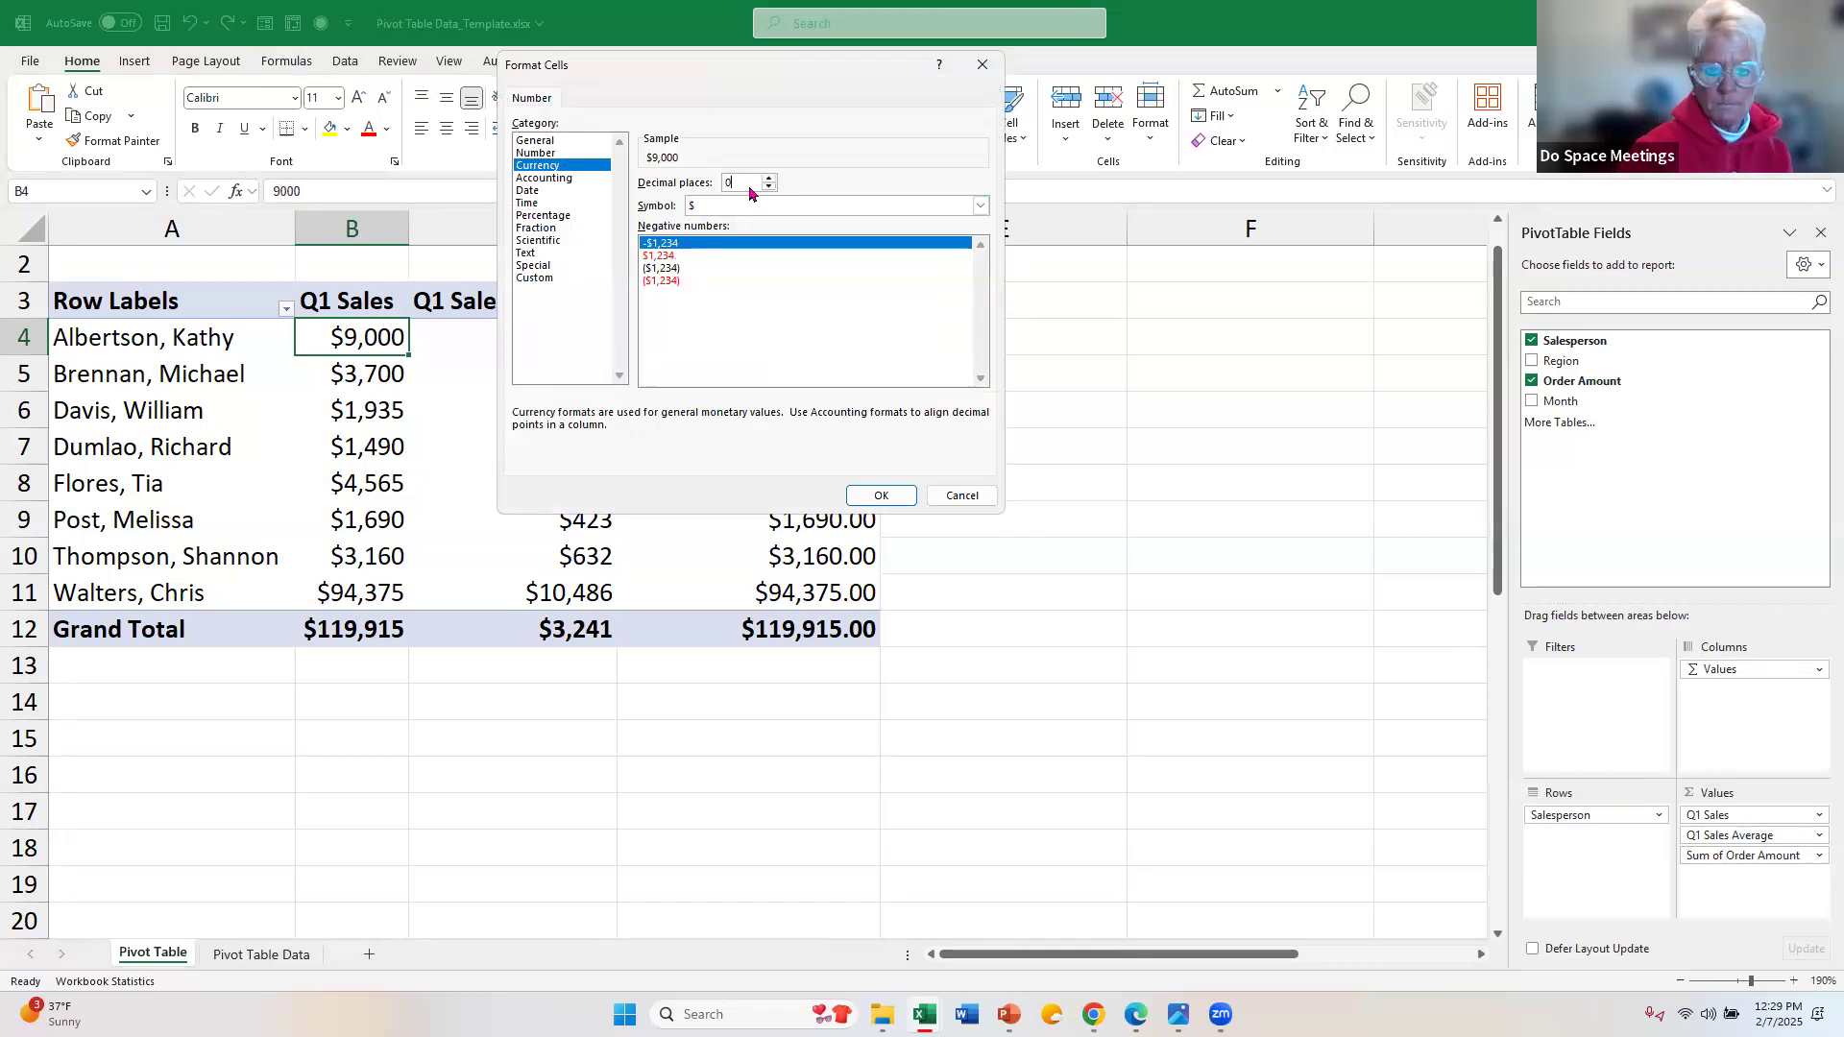
pyautogui.press('Return')
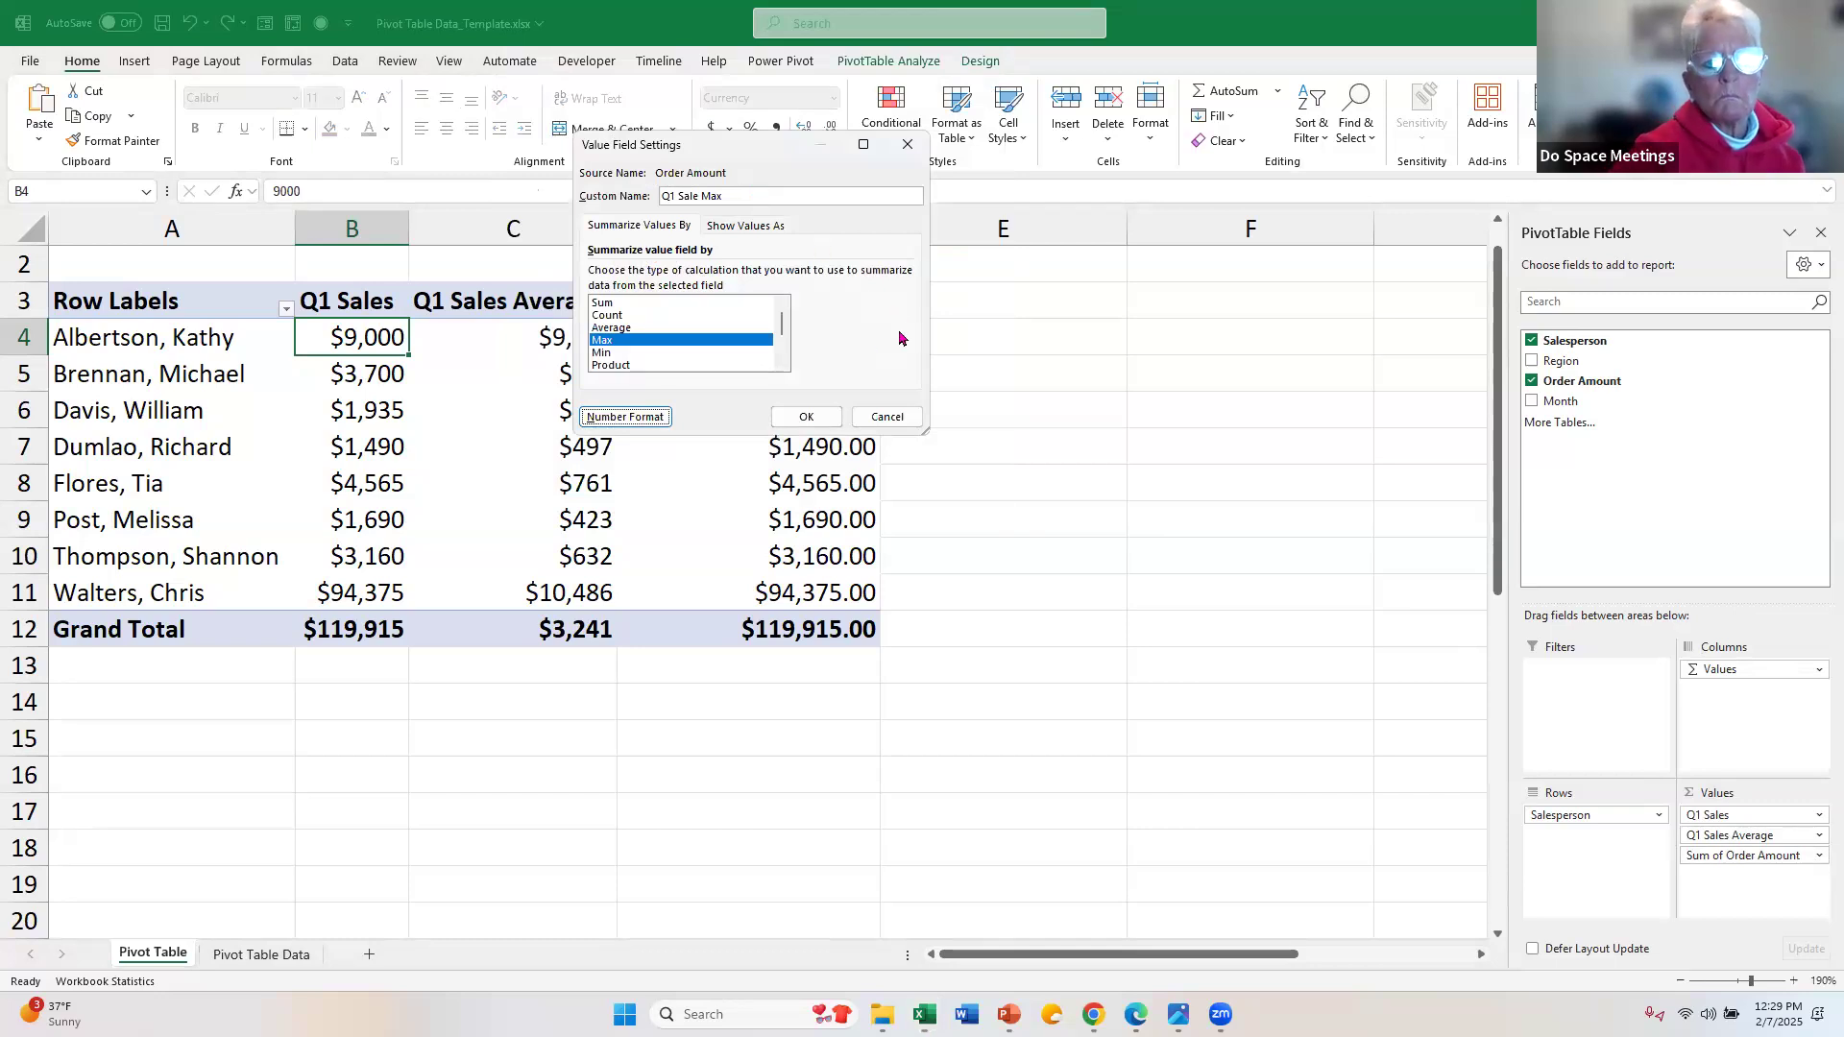
pyautogui.click(805, 419)
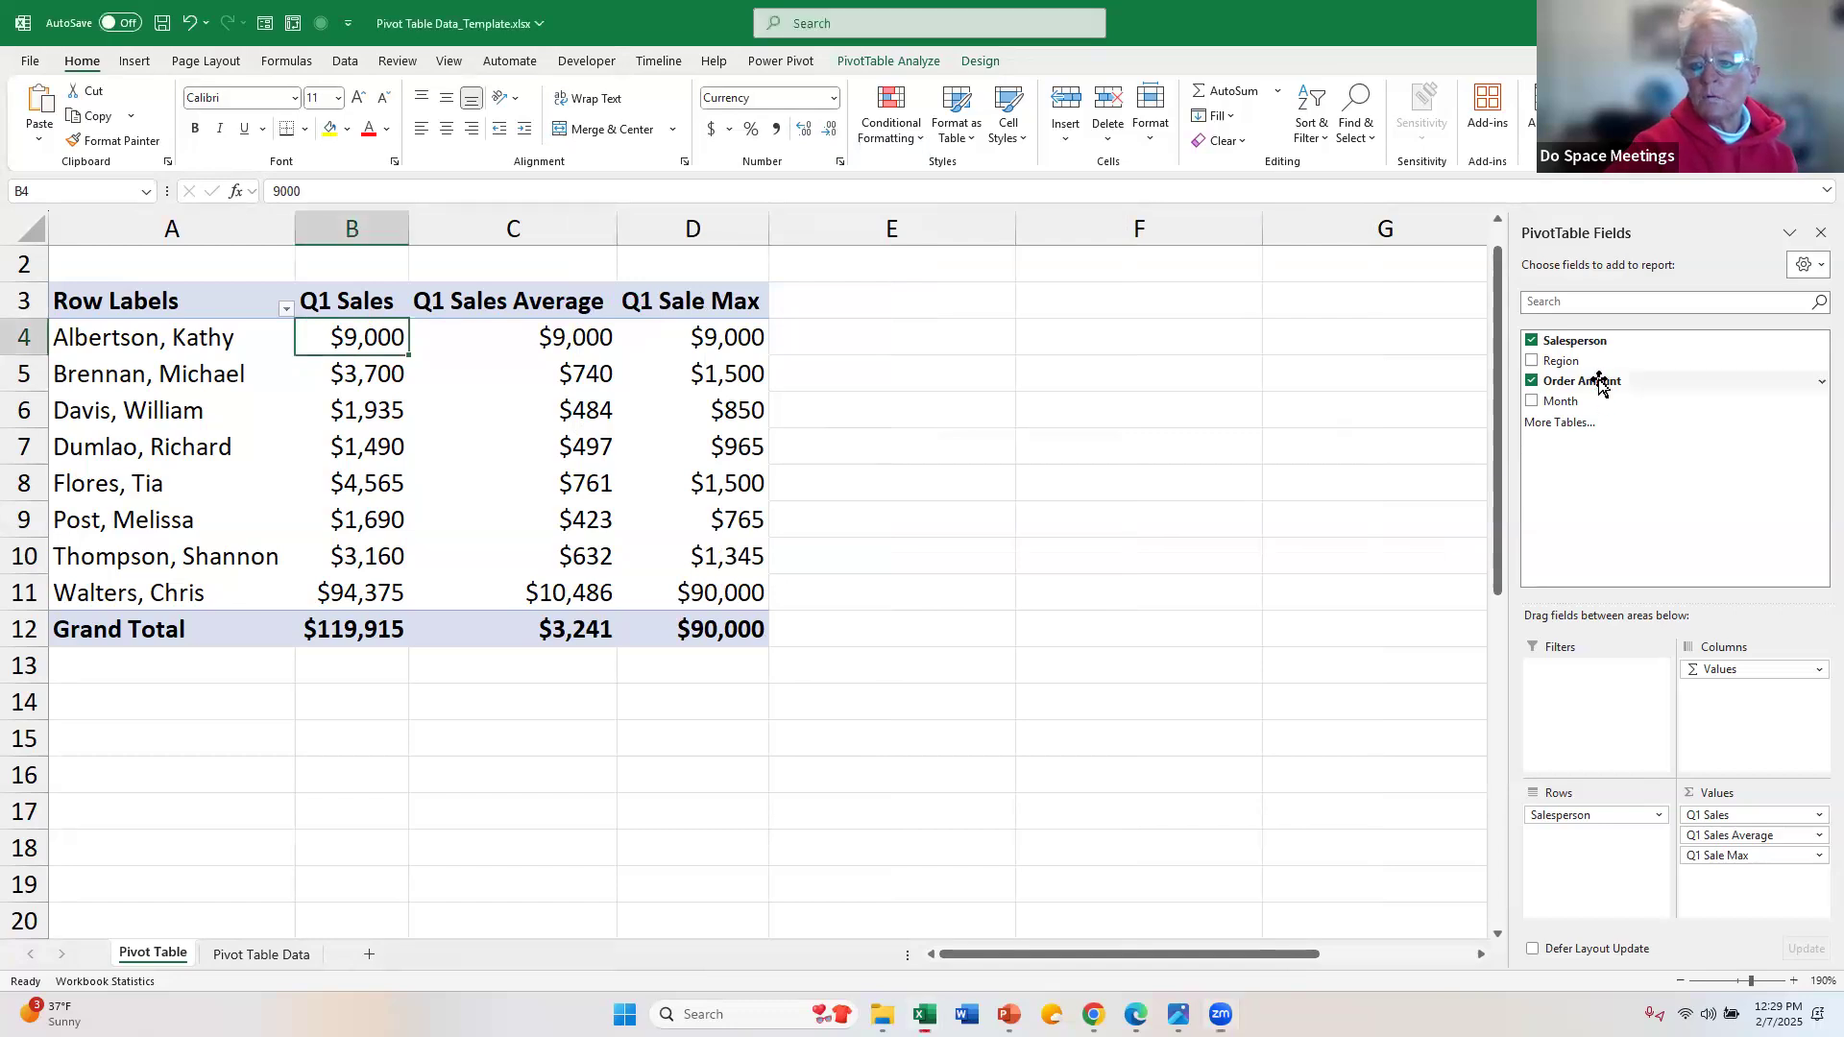
# Step: Add Order Amount to the PivotTable values a fourth time, as a Min calculation named "Q1 Min Sale"
pyautogui.moveTo(1598, 383); pyautogui.dragTo(1763, 887)
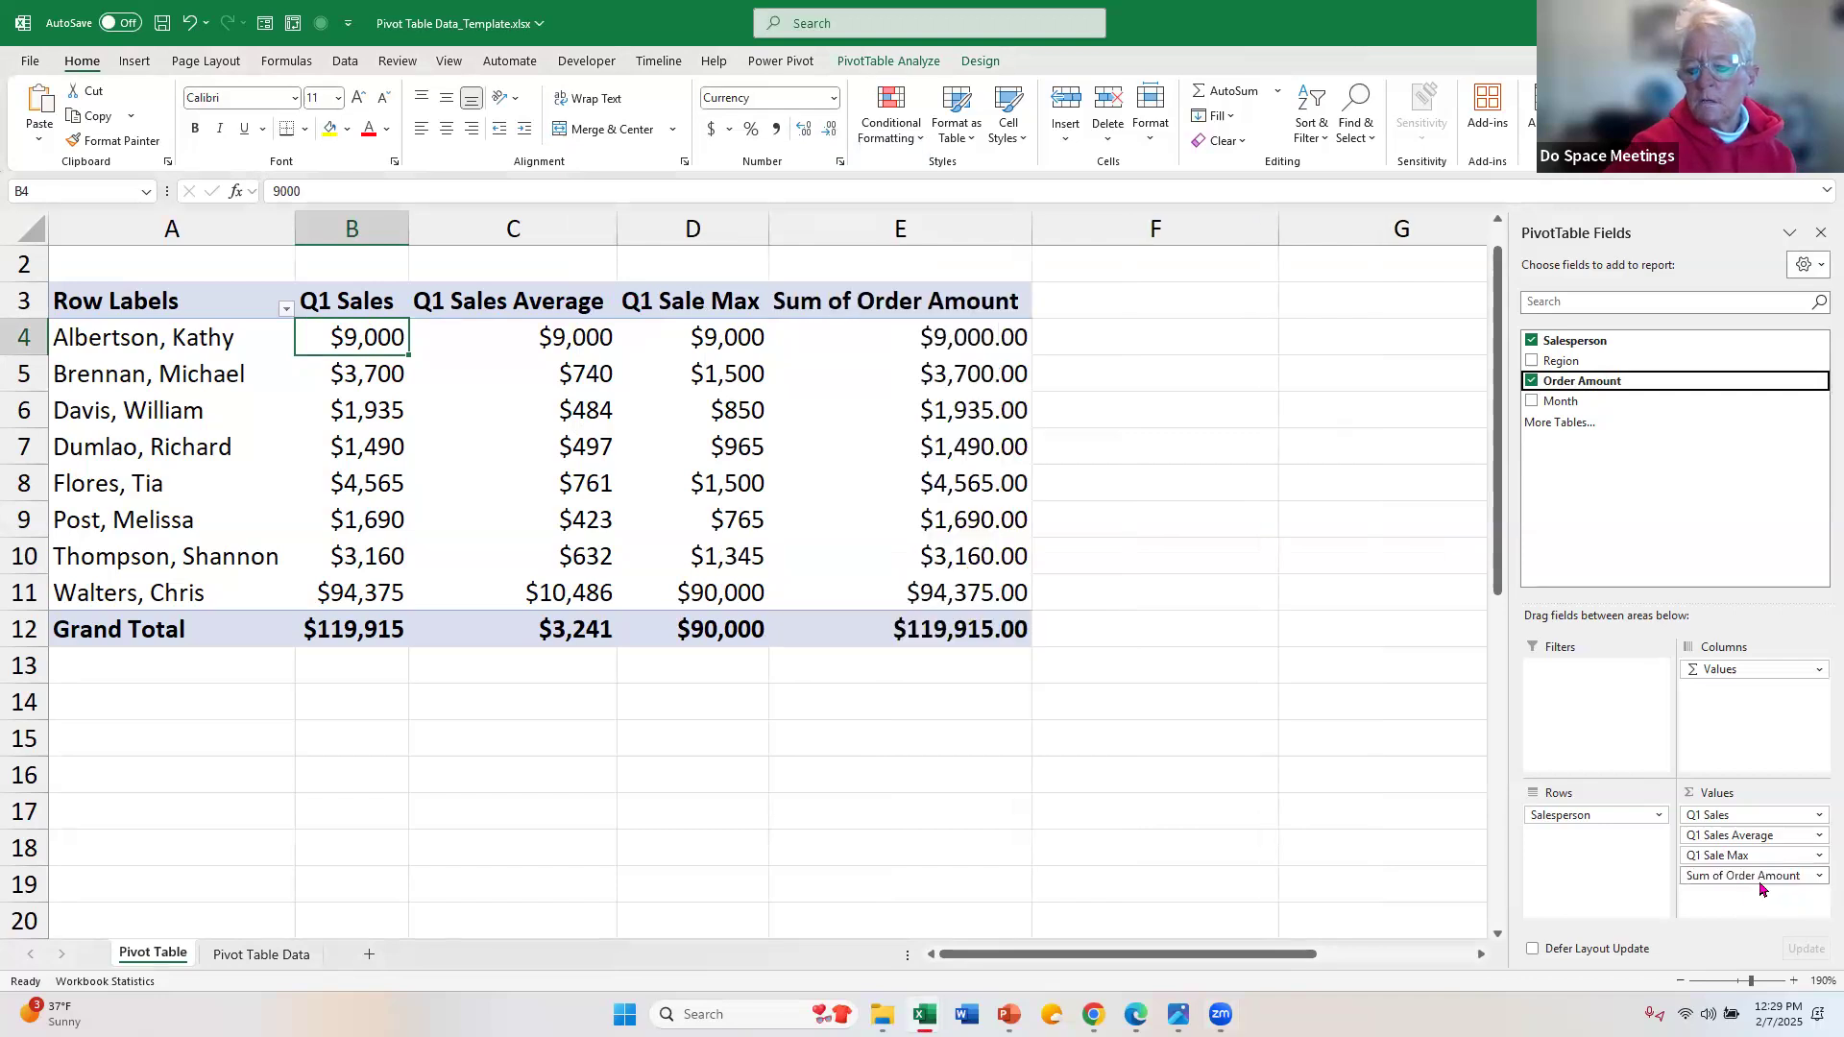
pyautogui.click(1817, 876)
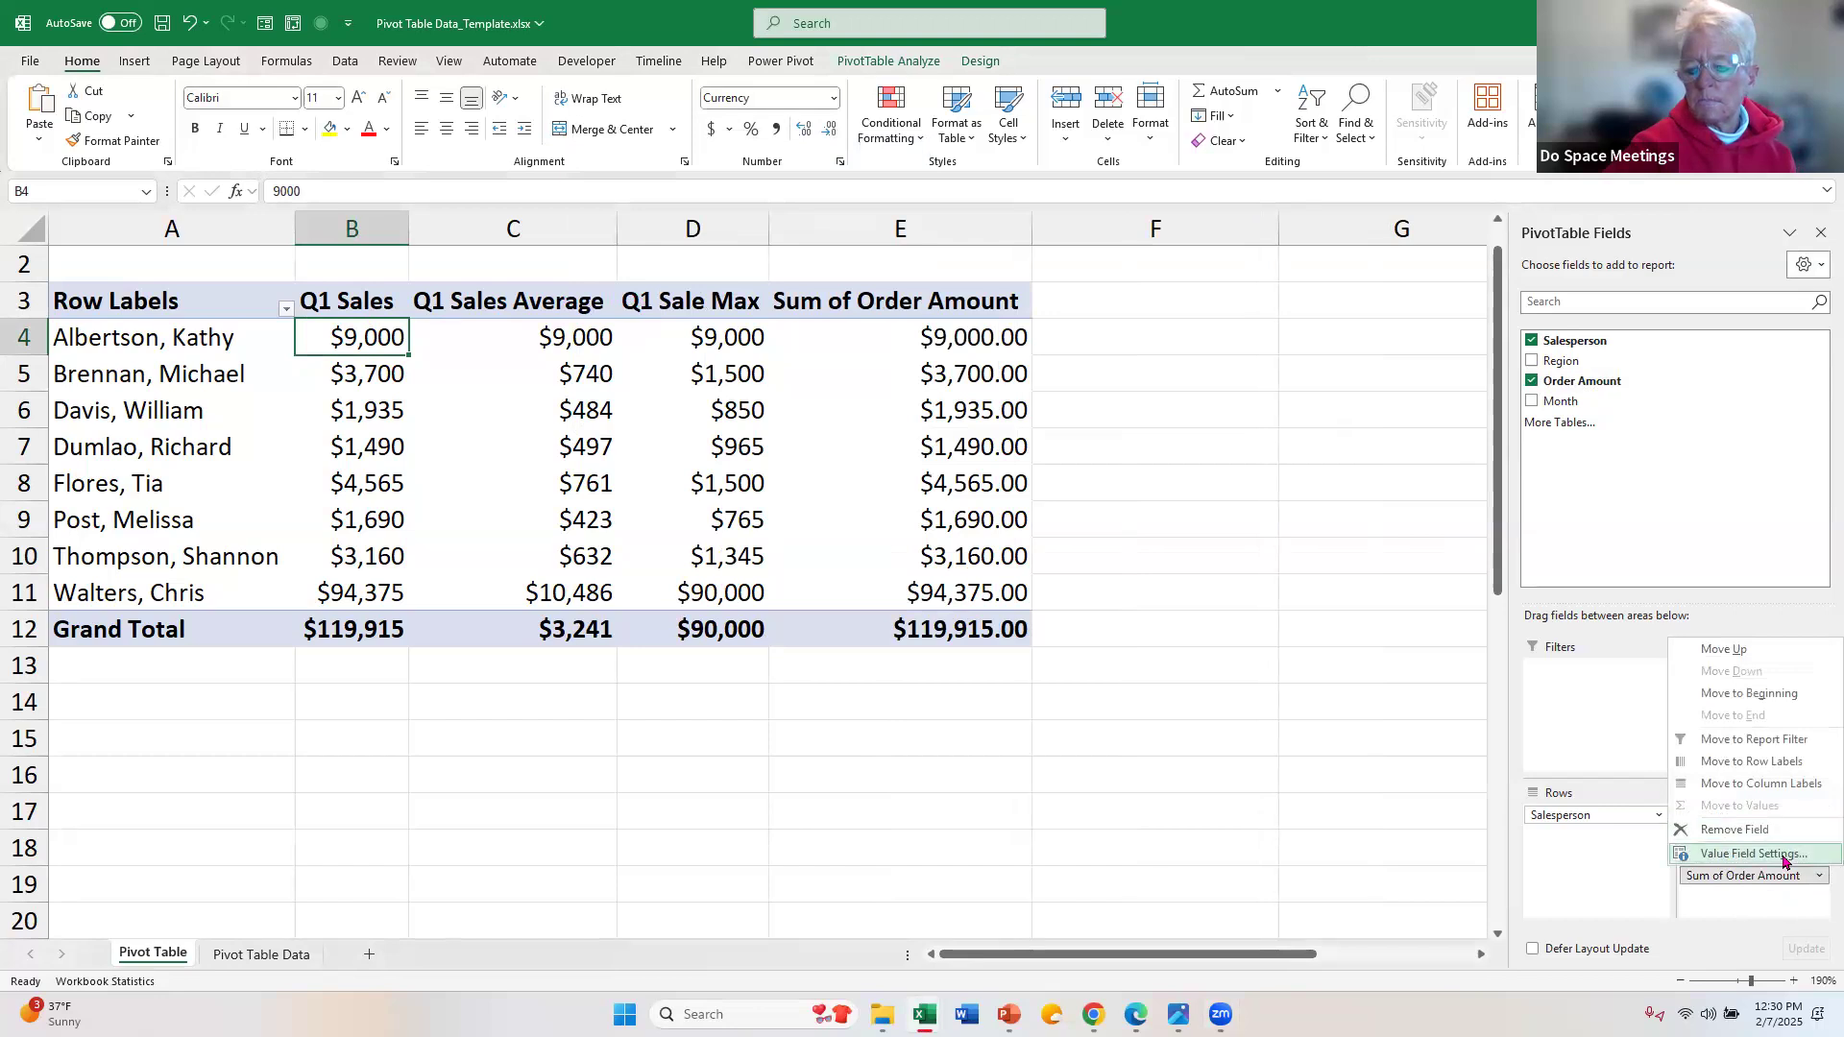
pyautogui.click(1784, 858)
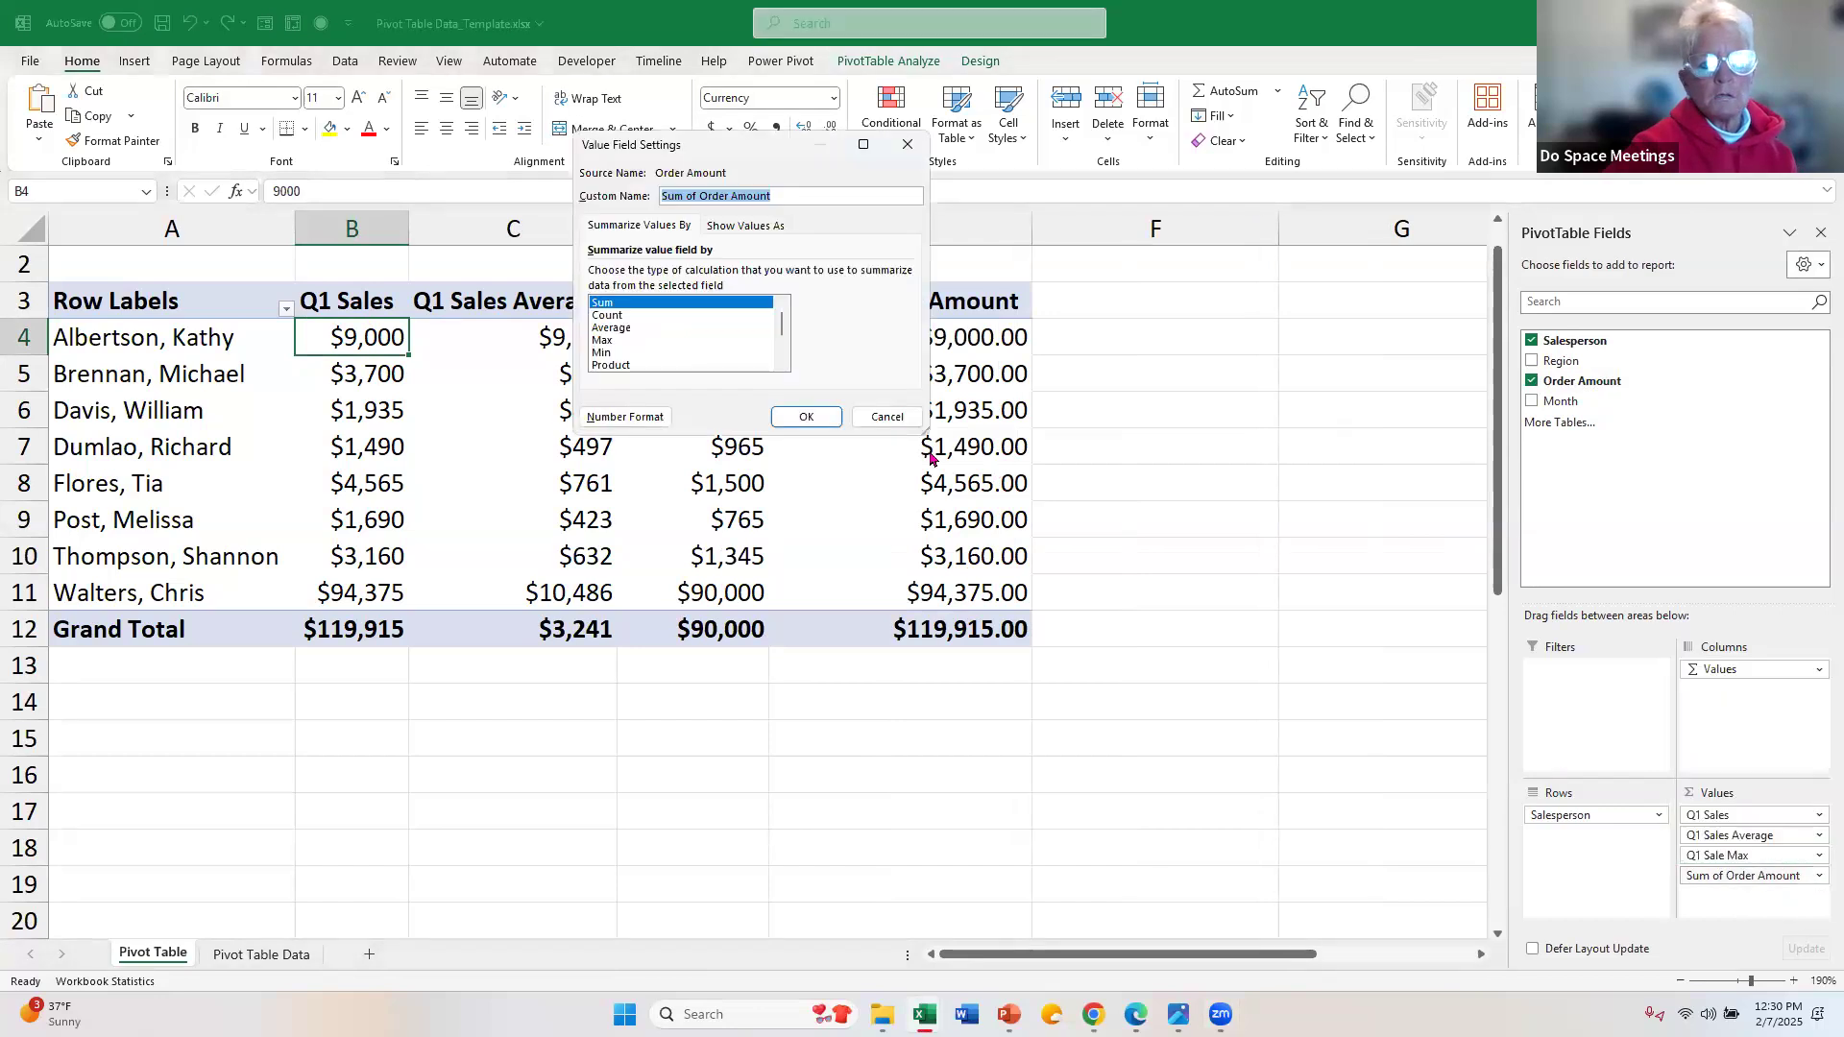
pyautogui.click(638, 355)
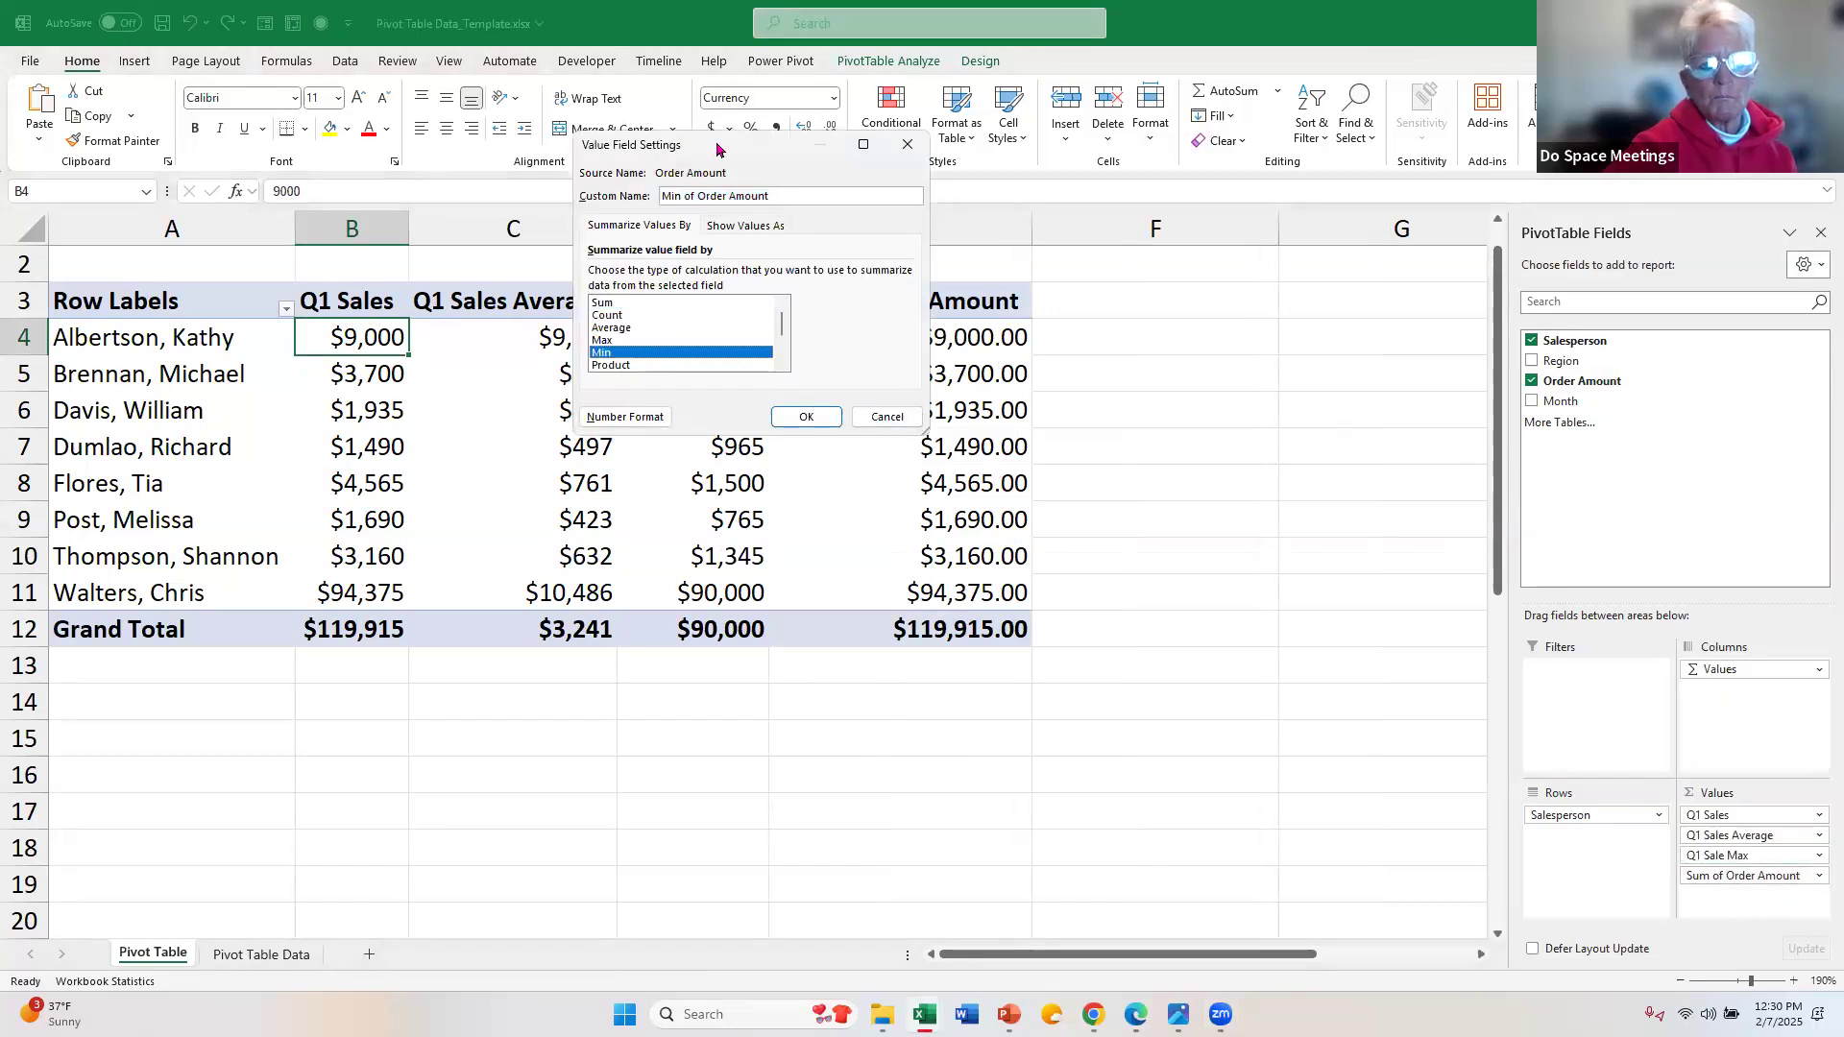
pyautogui.moveTo(733, 145); pyautogui.dragTo(730, 232)
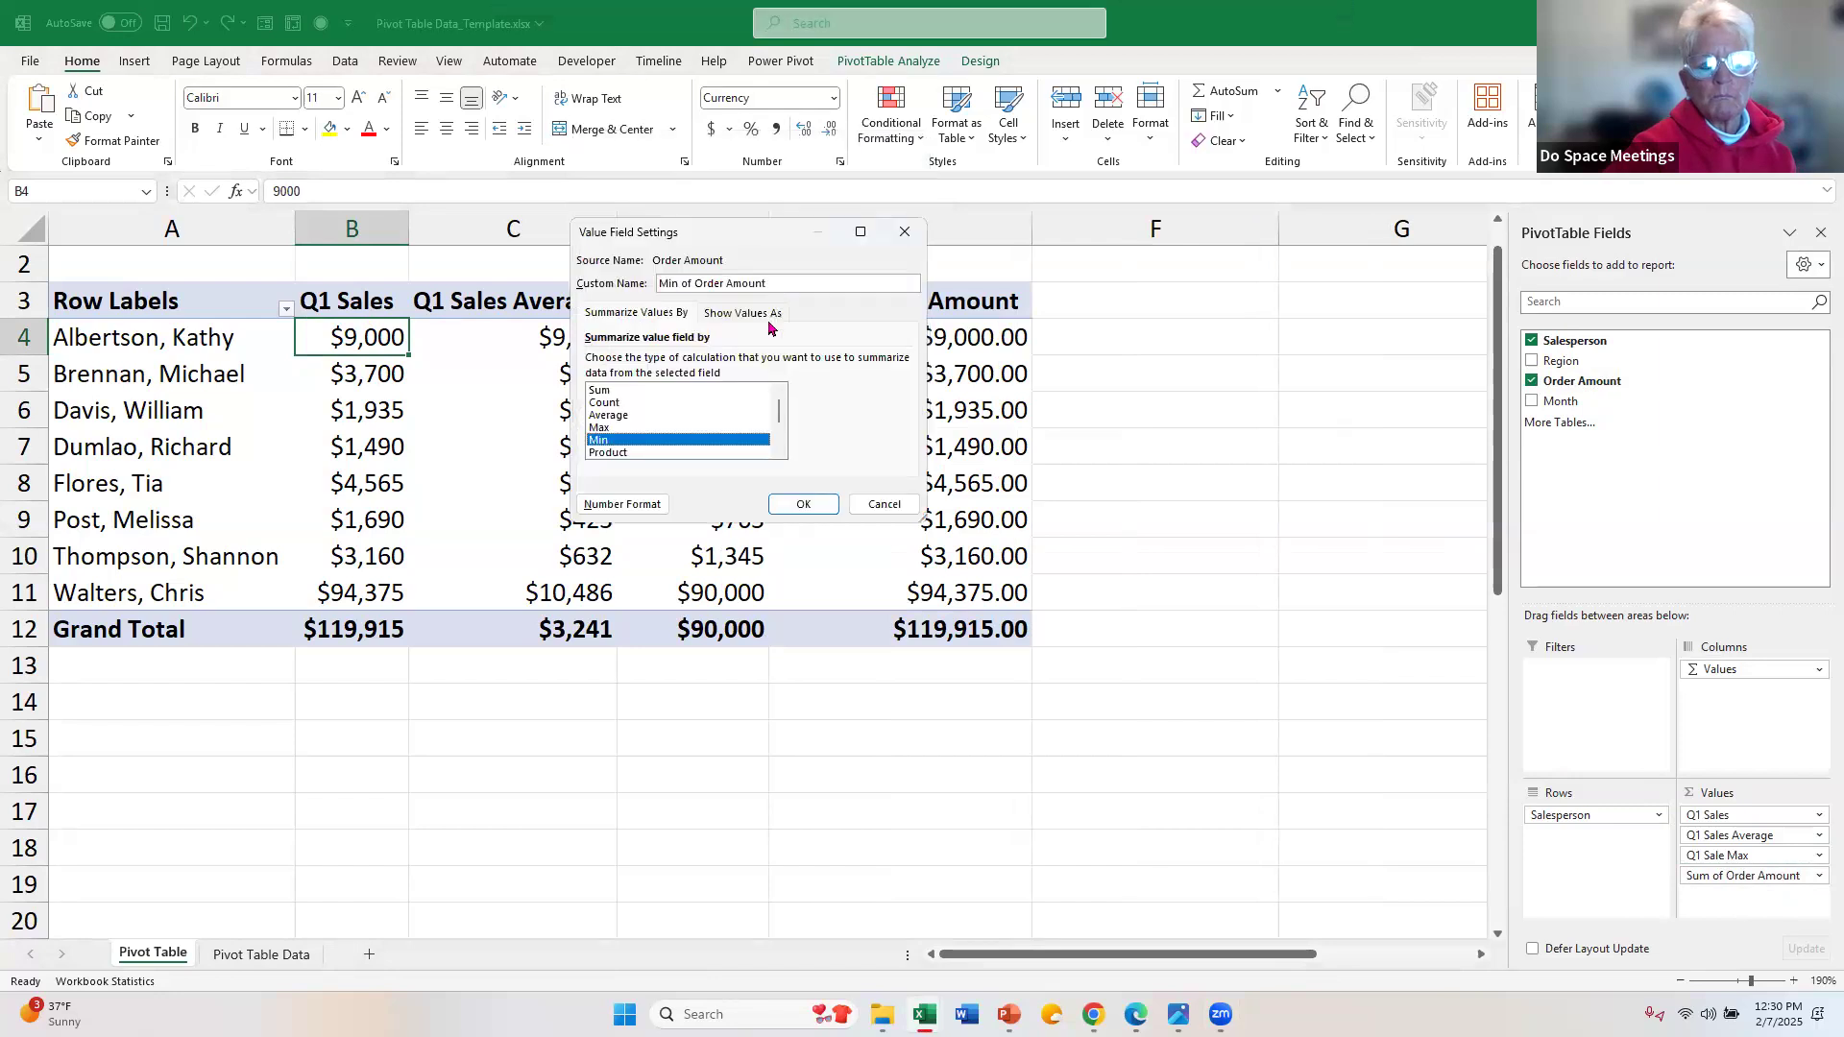
pyautogui.click(843, 286)
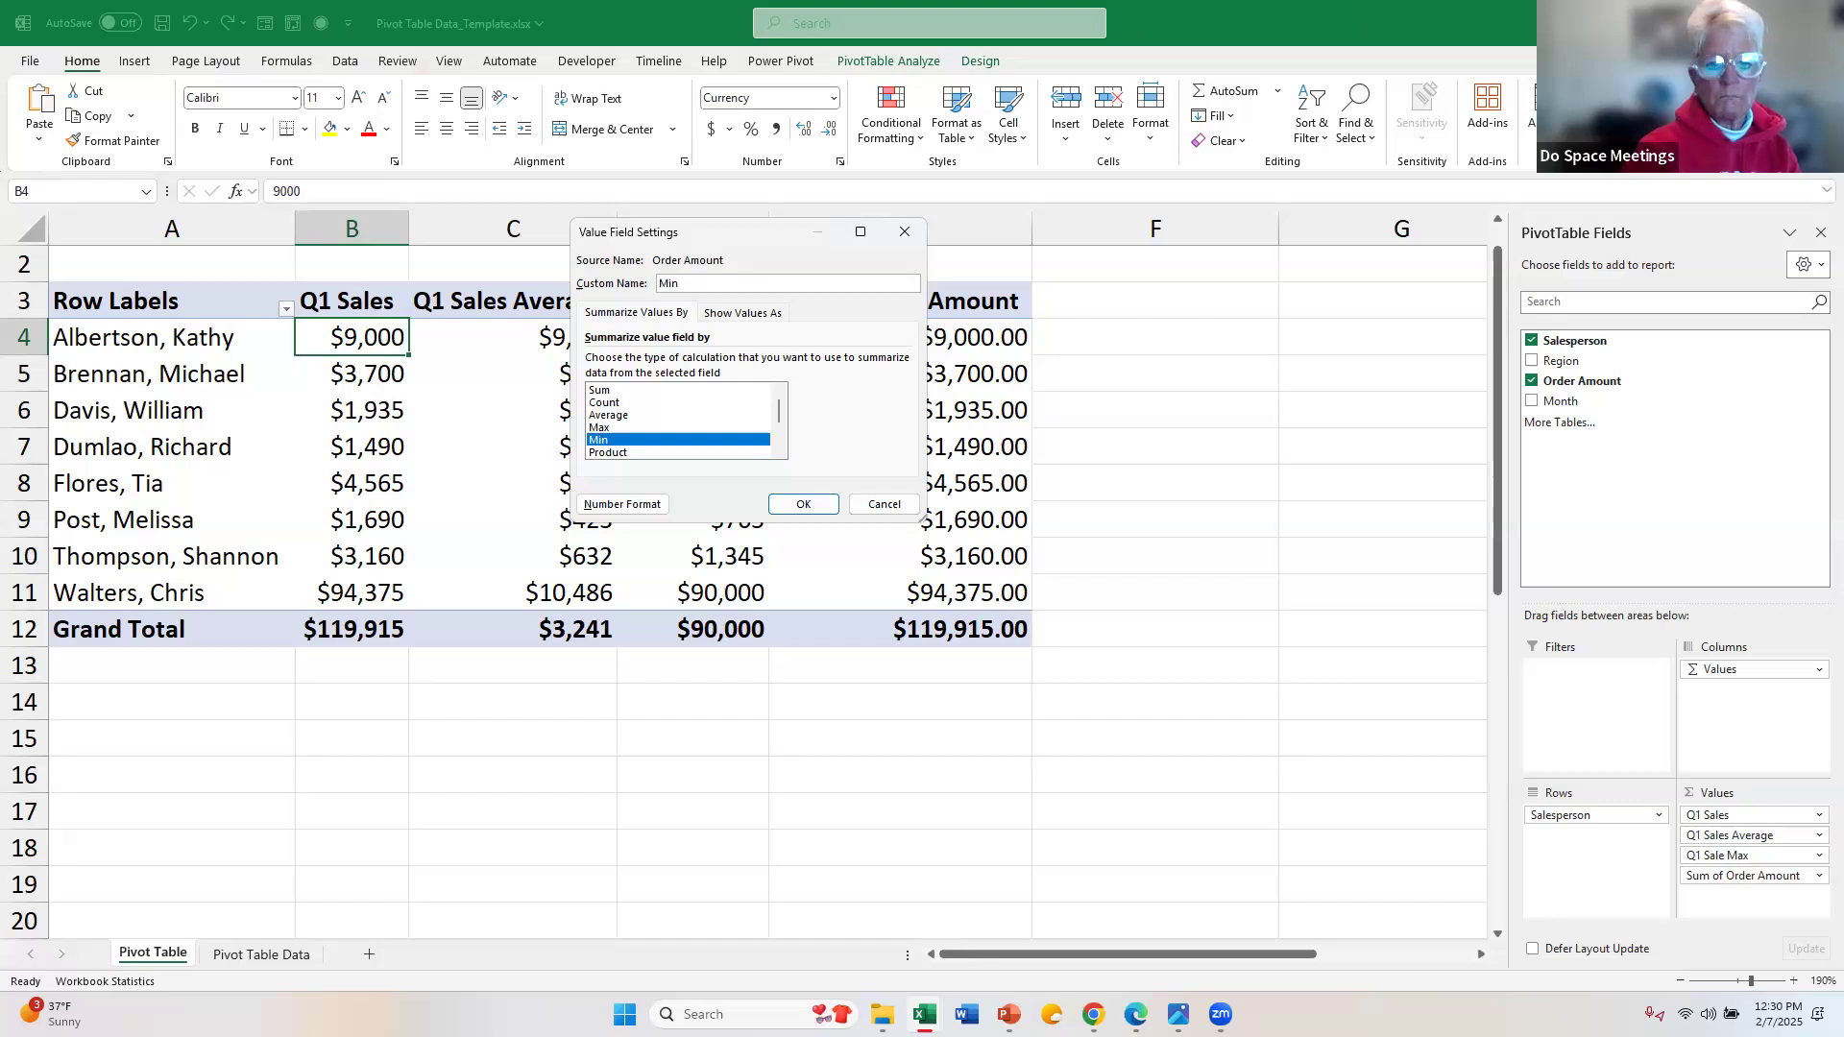
pyautogui.write('Q1')
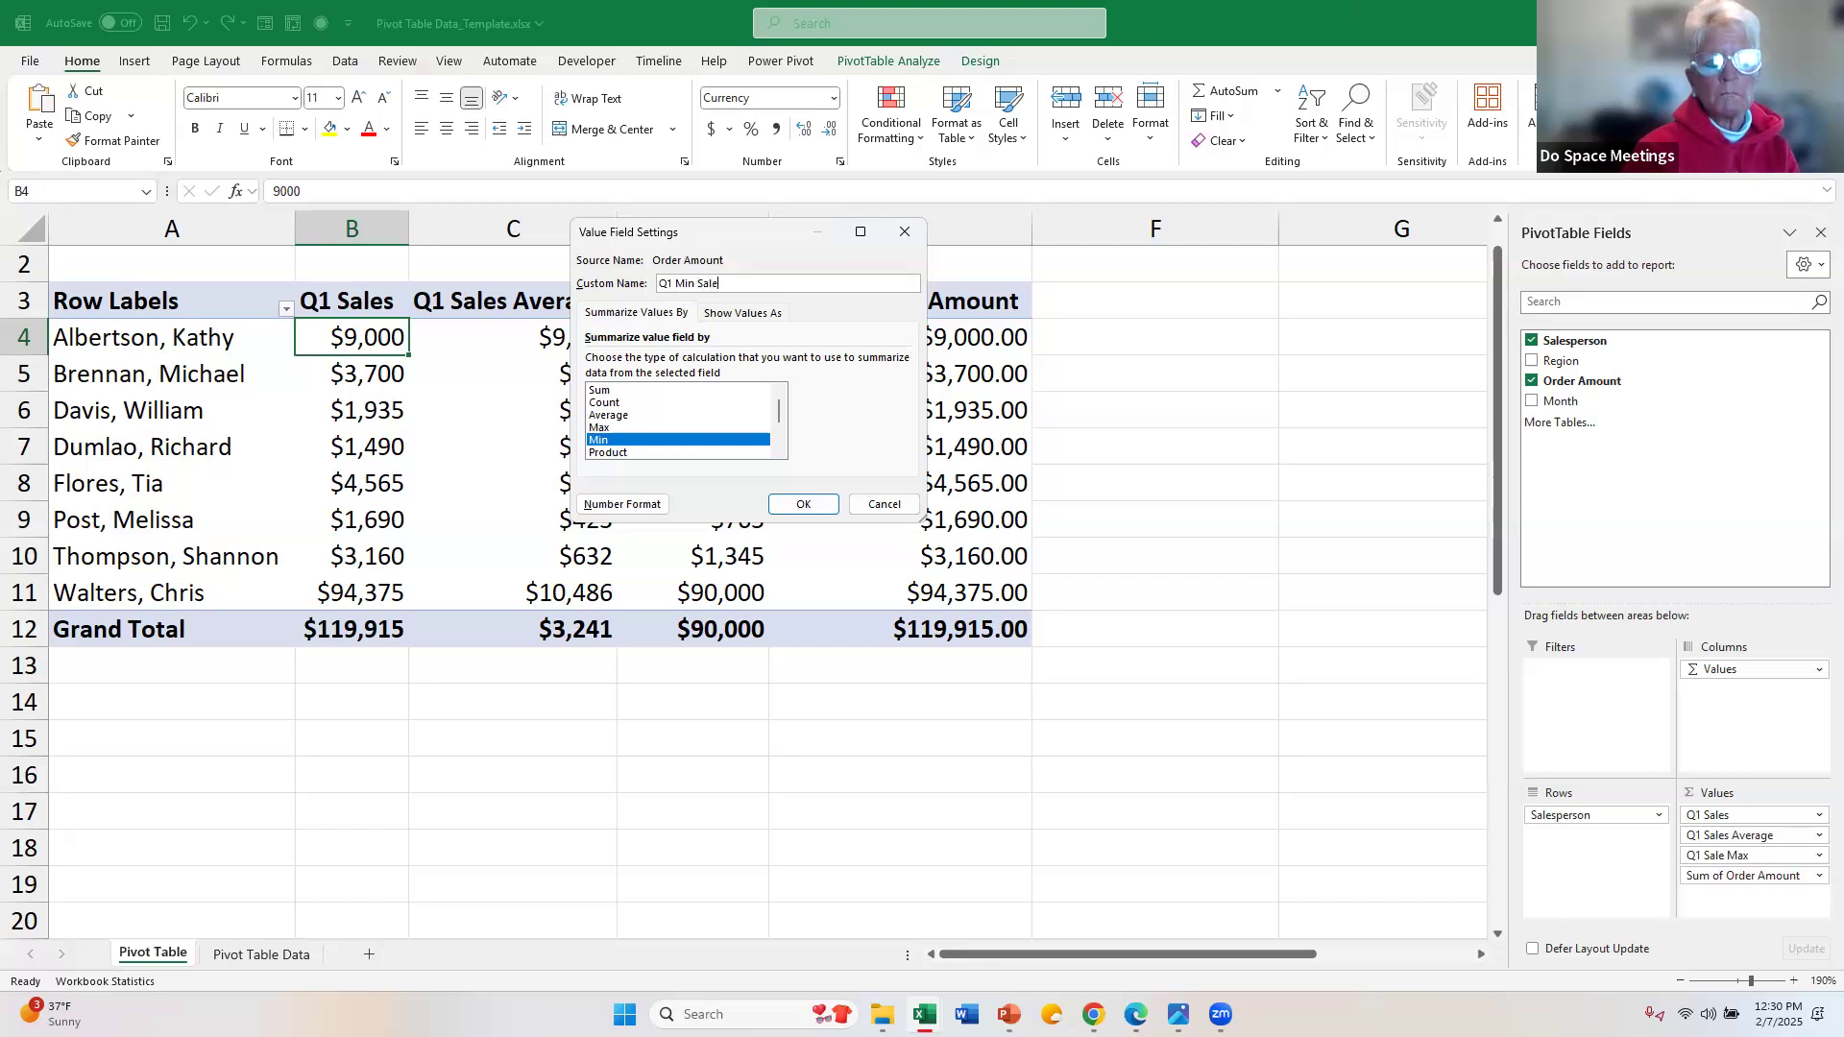
# Step: Format the Q1 Min Sale field as currency without decimals and apply its value field settings
pyautogui.click(627, 506)
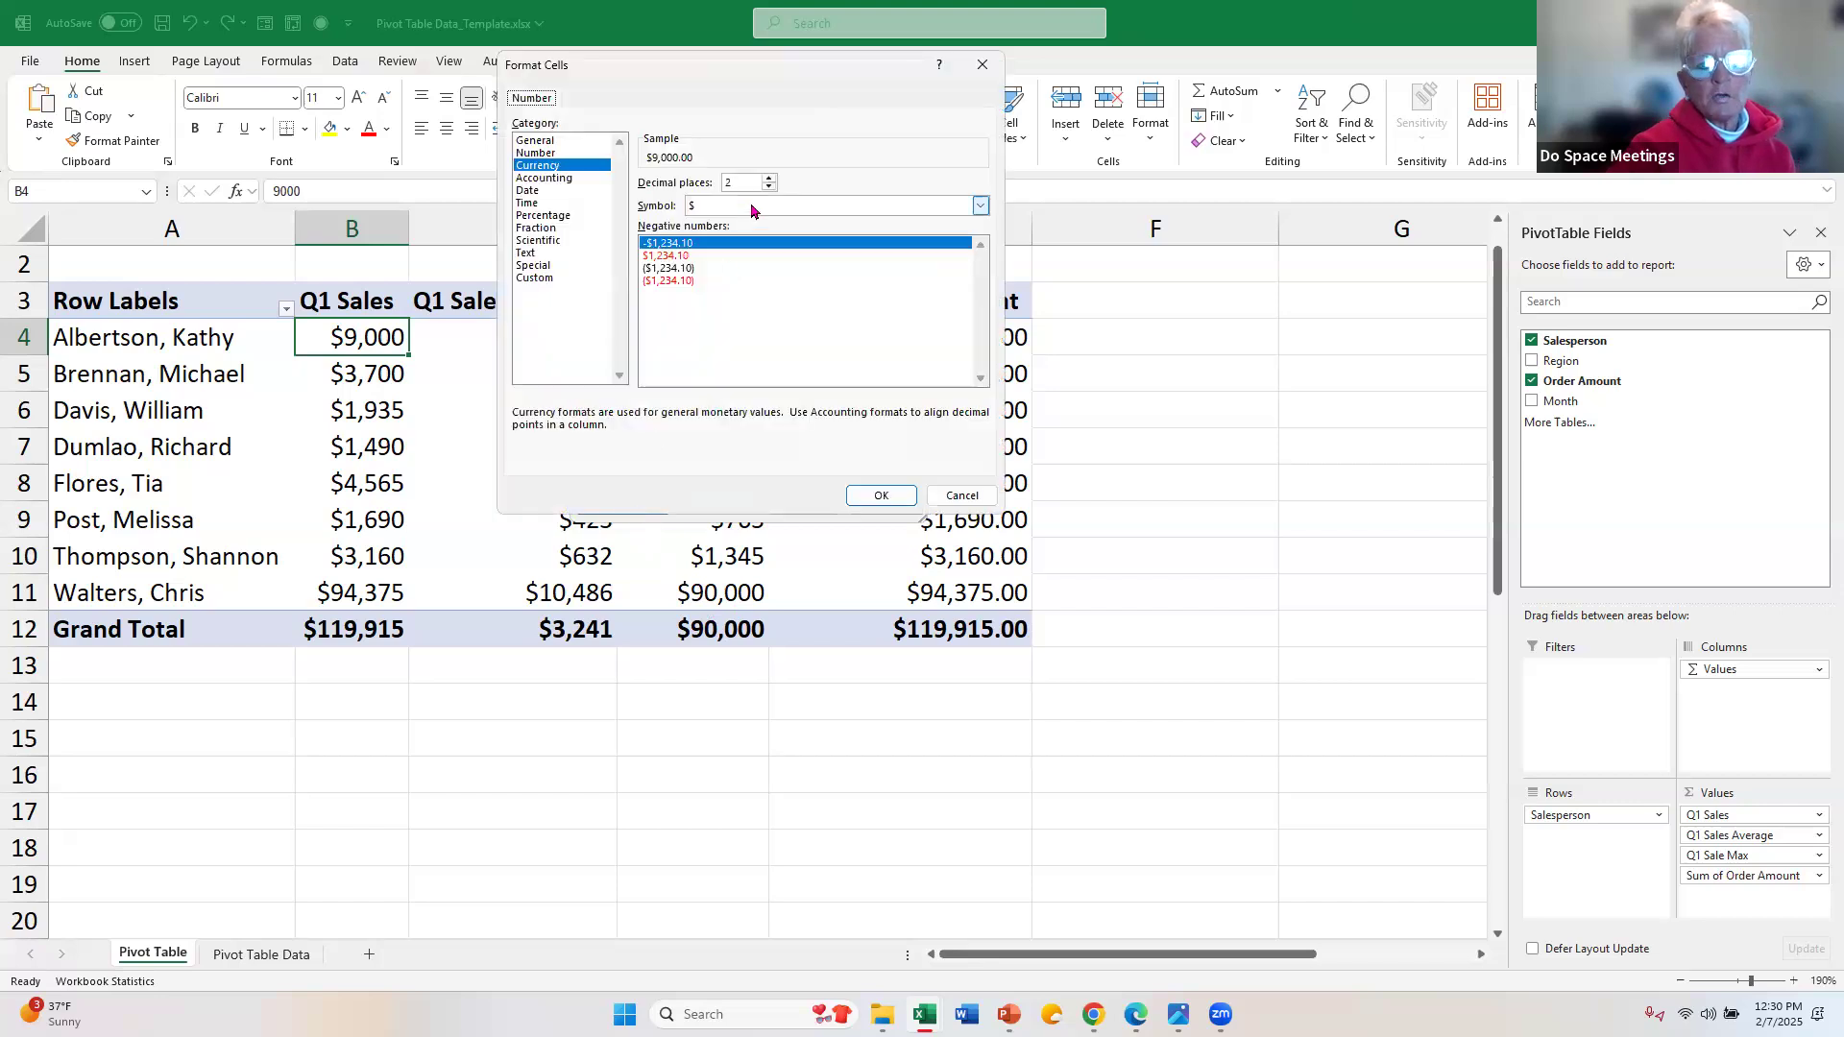
pyautogui.click(747, 181)
pyautogui.press('BackSpace')
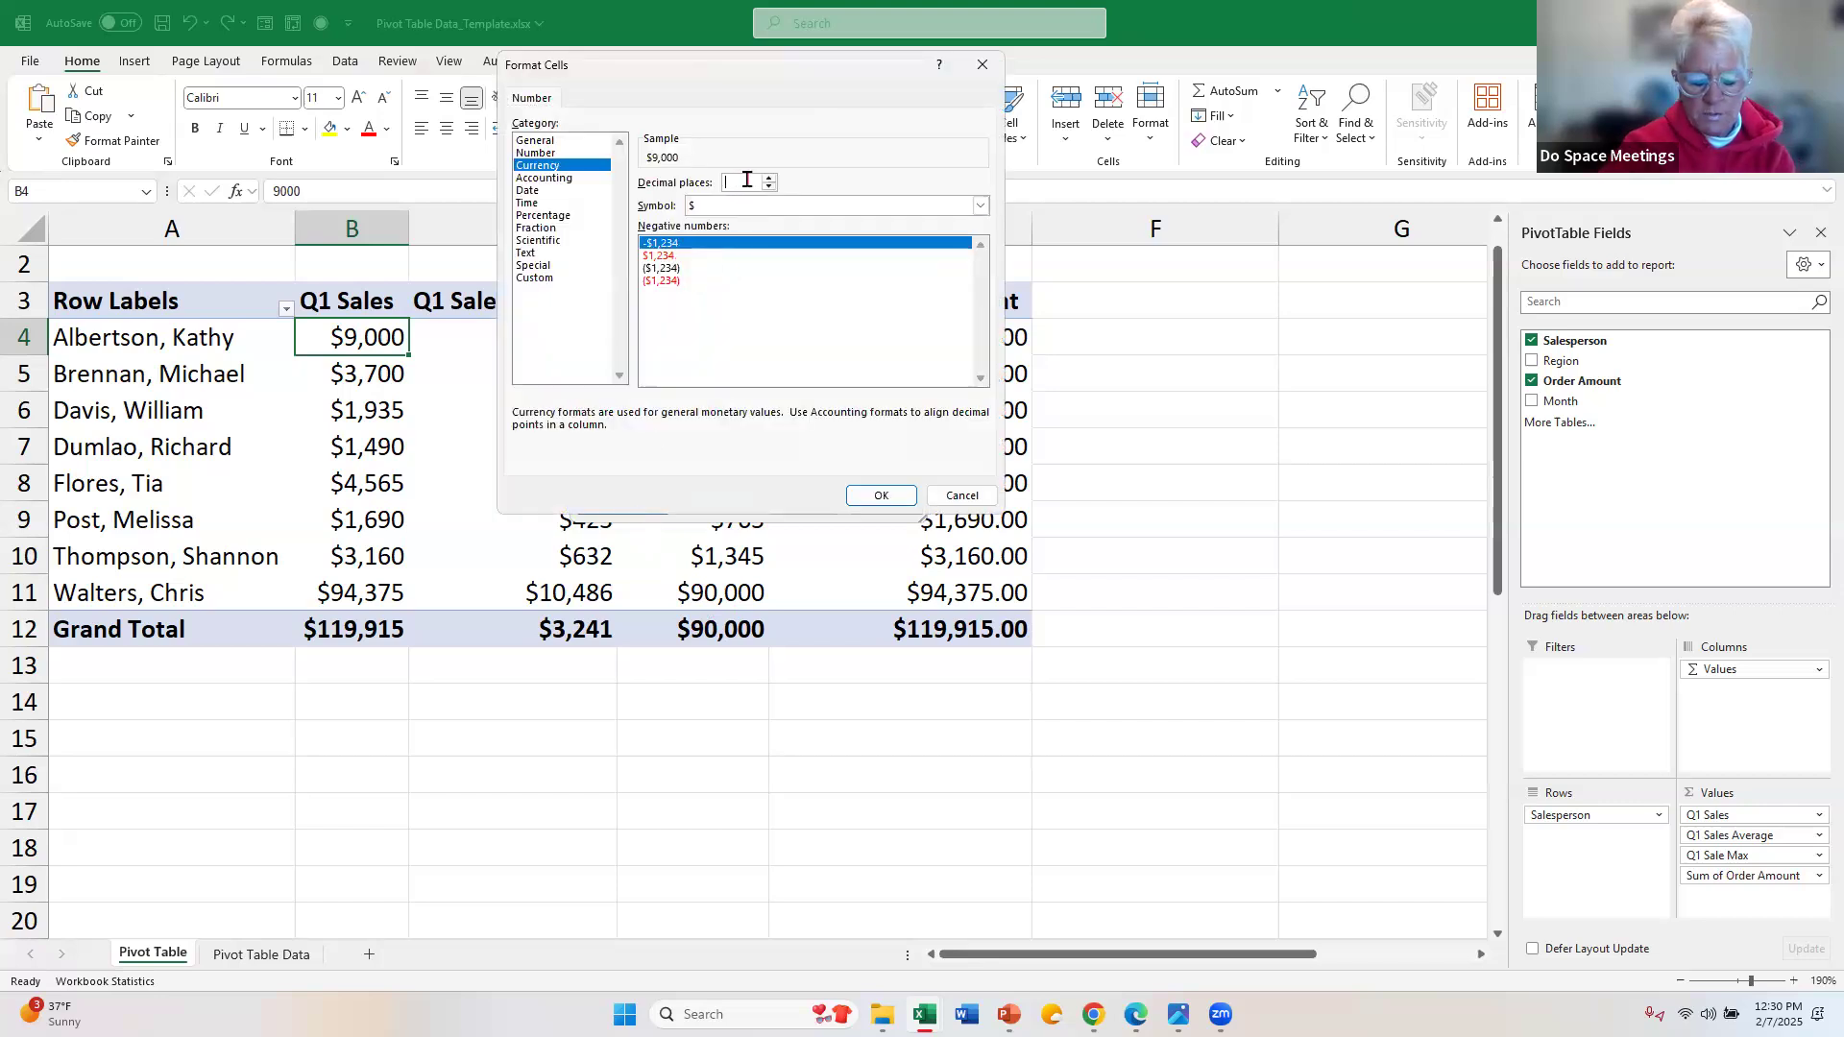
pyautogui.click(880, 496)
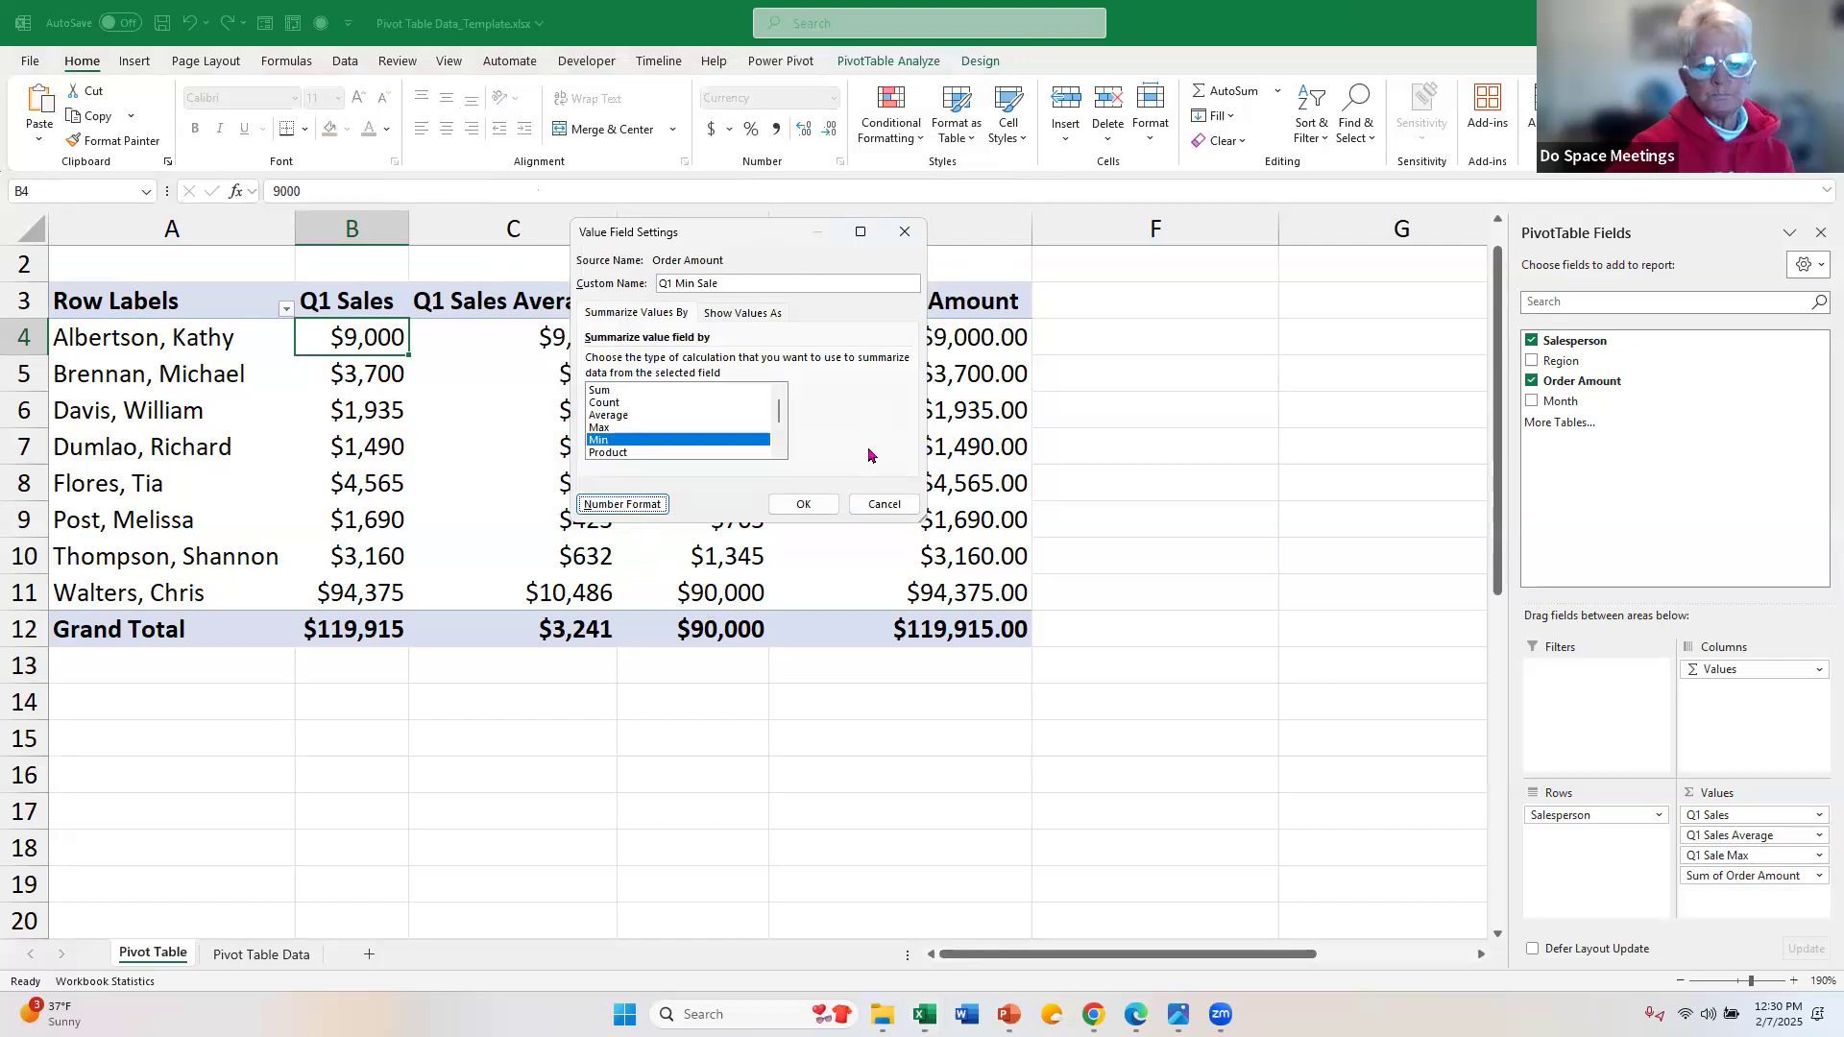
pyautogui.click(798, 507)
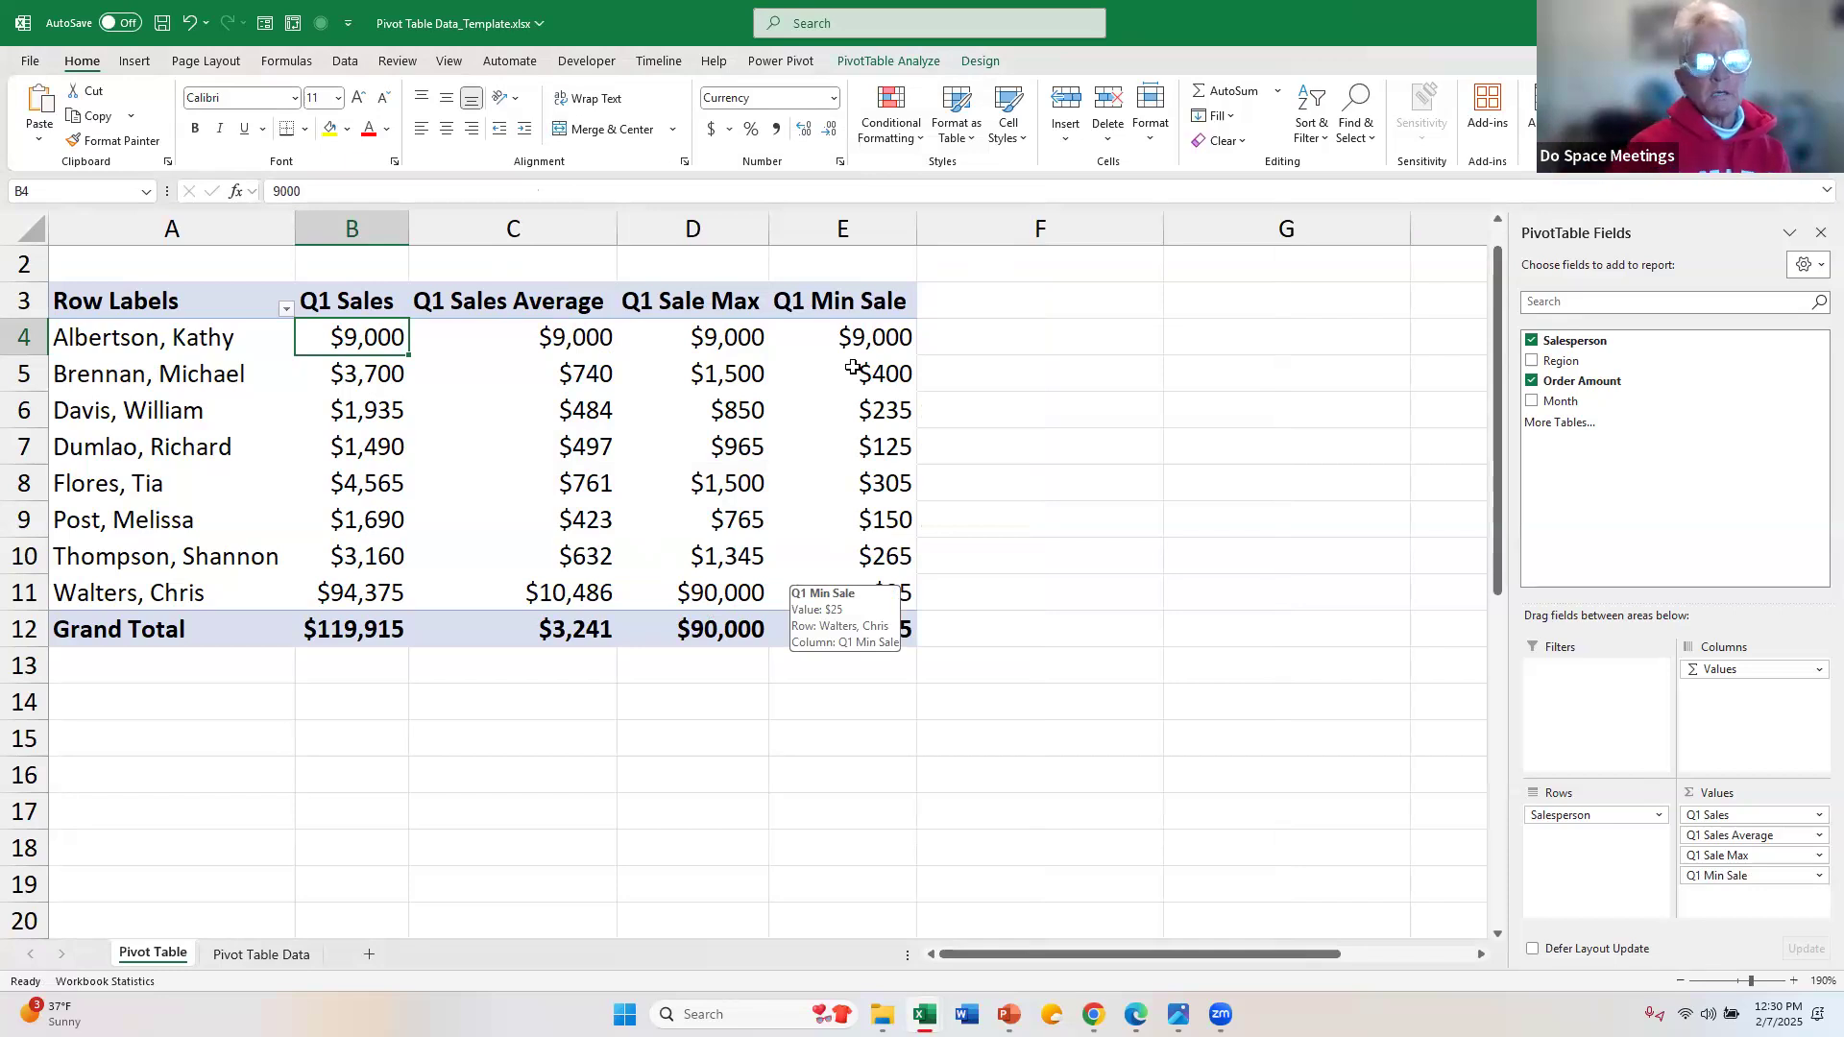
# Step: Rename the PivotTable's "Q1 Min Sale" value field in E3 to "Q1 Sale Min"
pyautogui.click(848, 294)
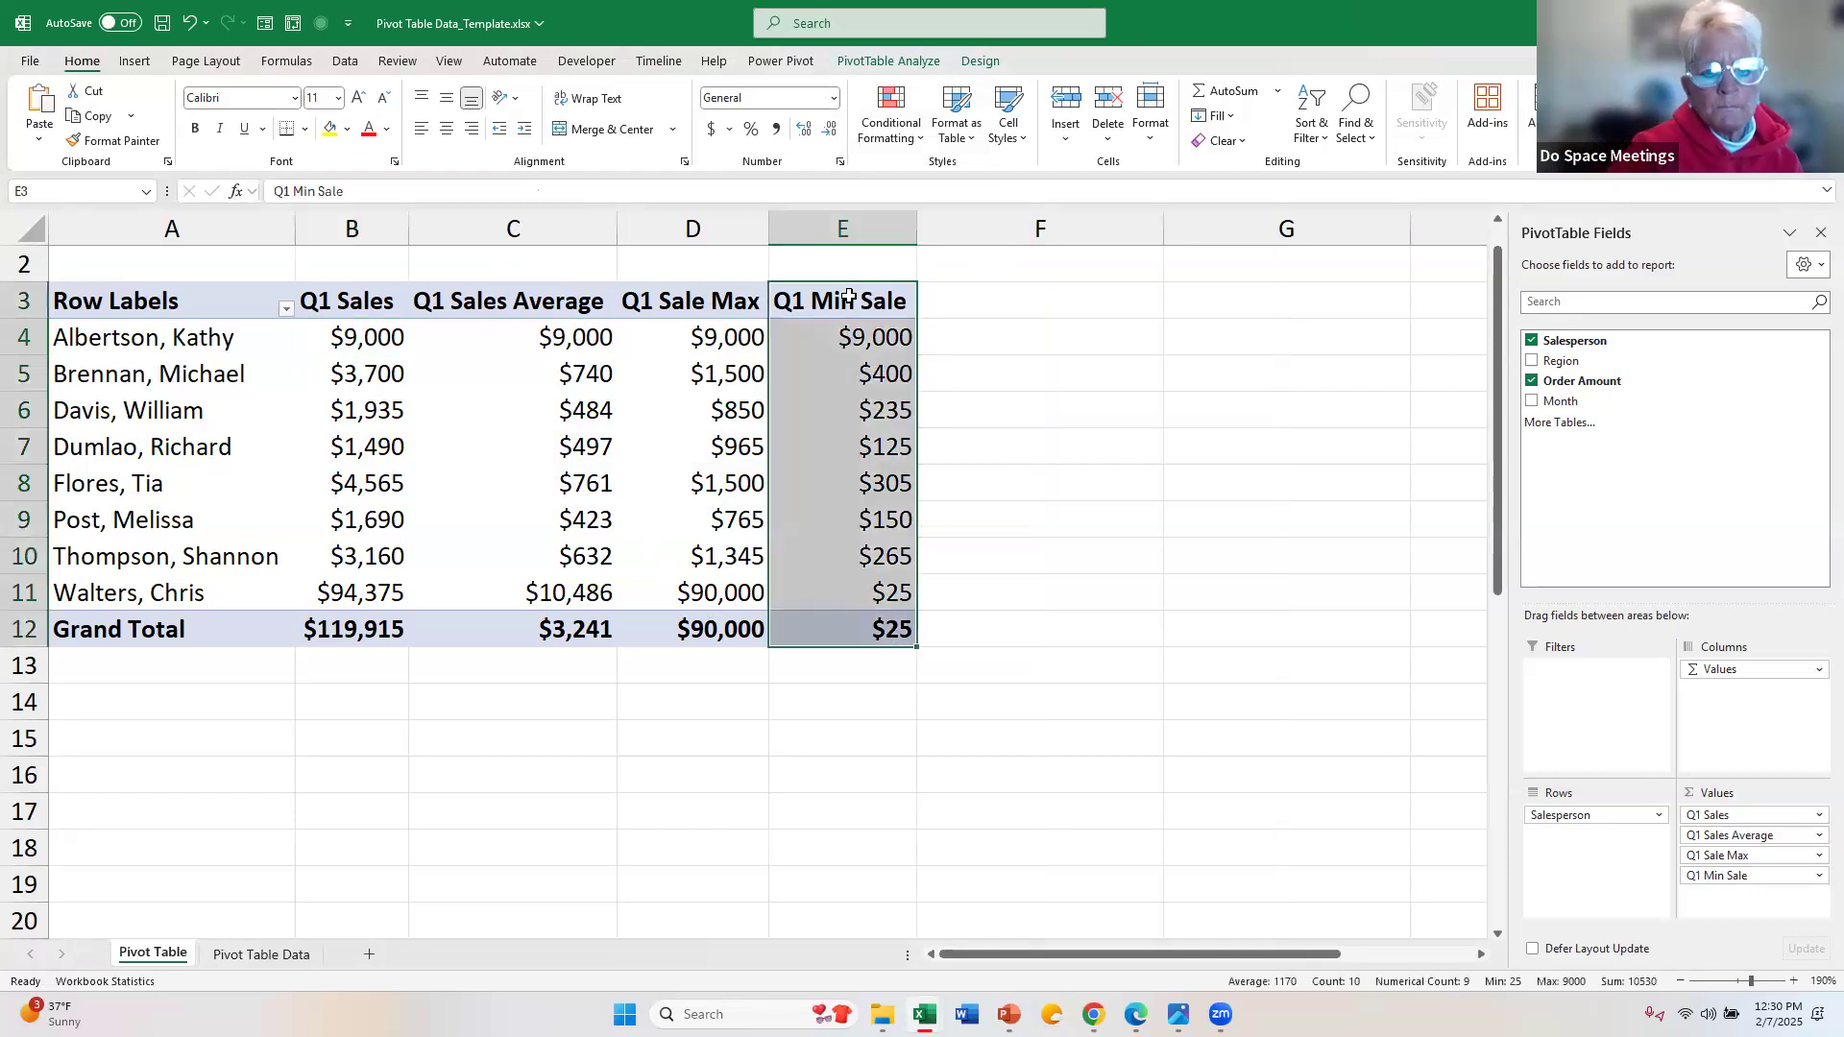
pyautogui.click(874, 300)
pyautogui.click(875, 297)
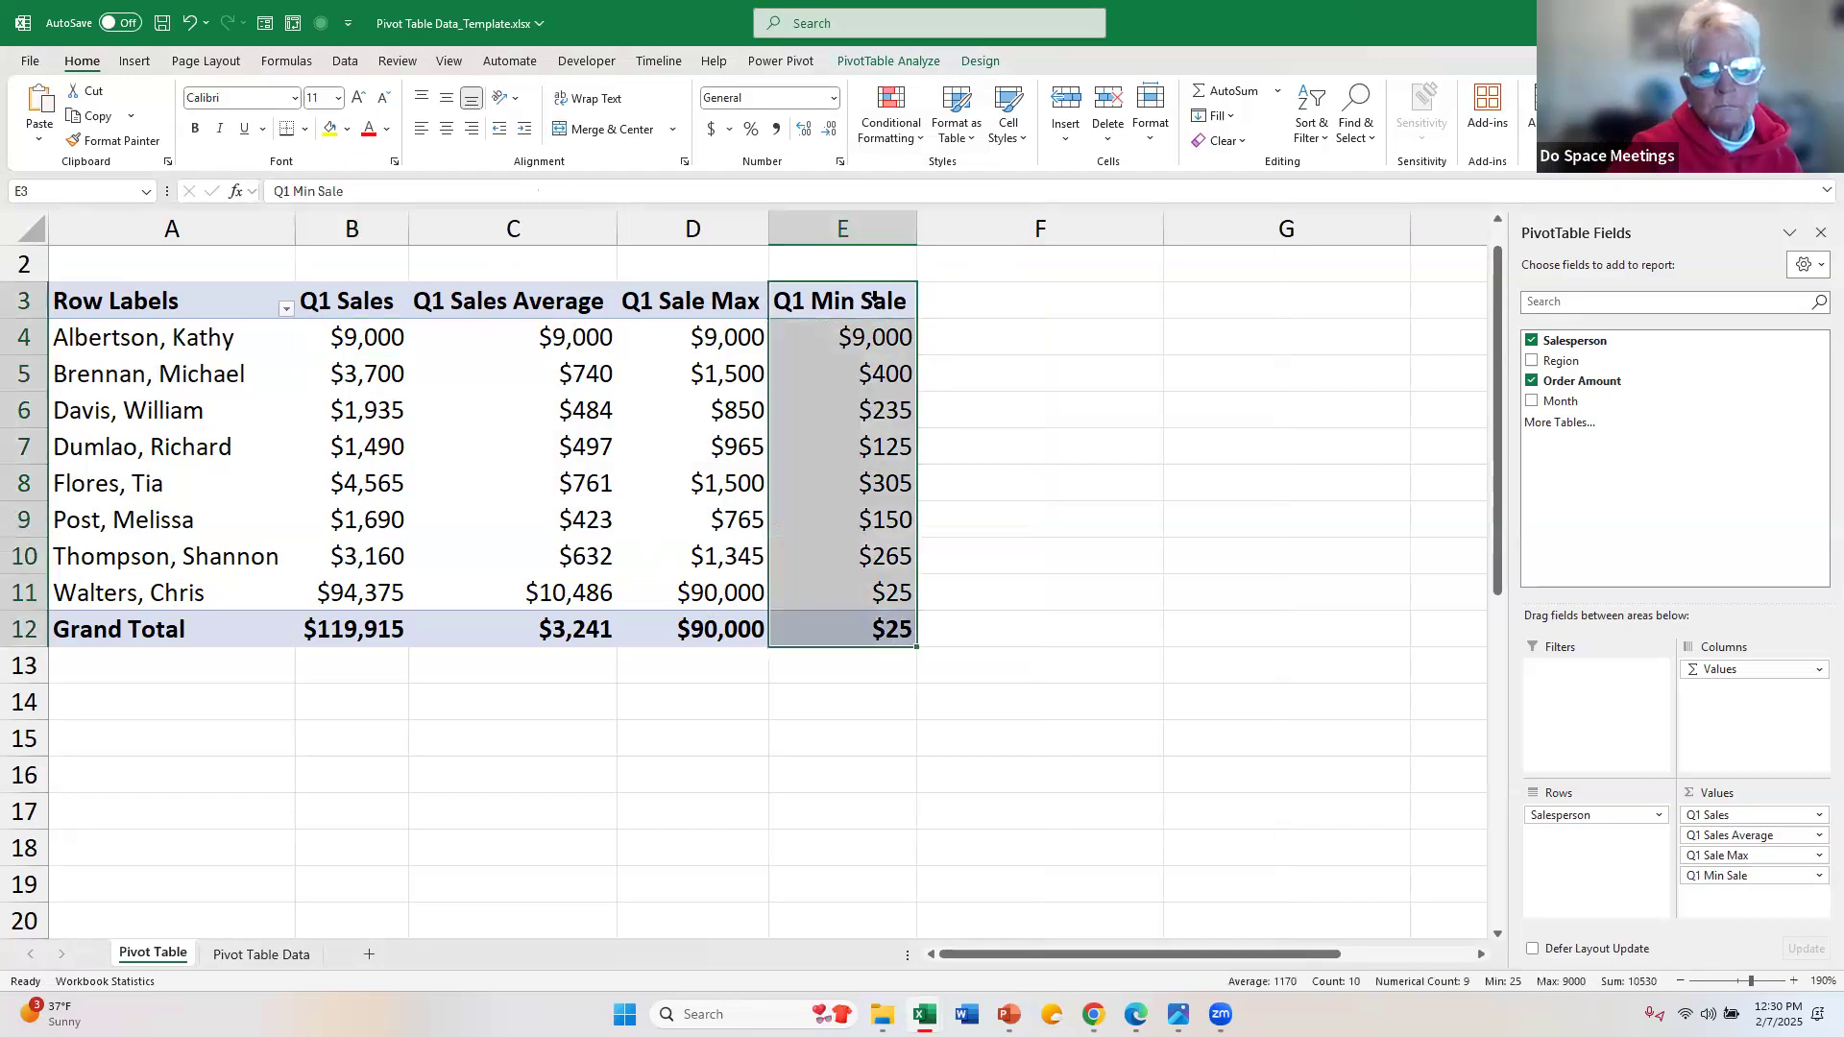
pyautogui.doubleClick(877, 301)
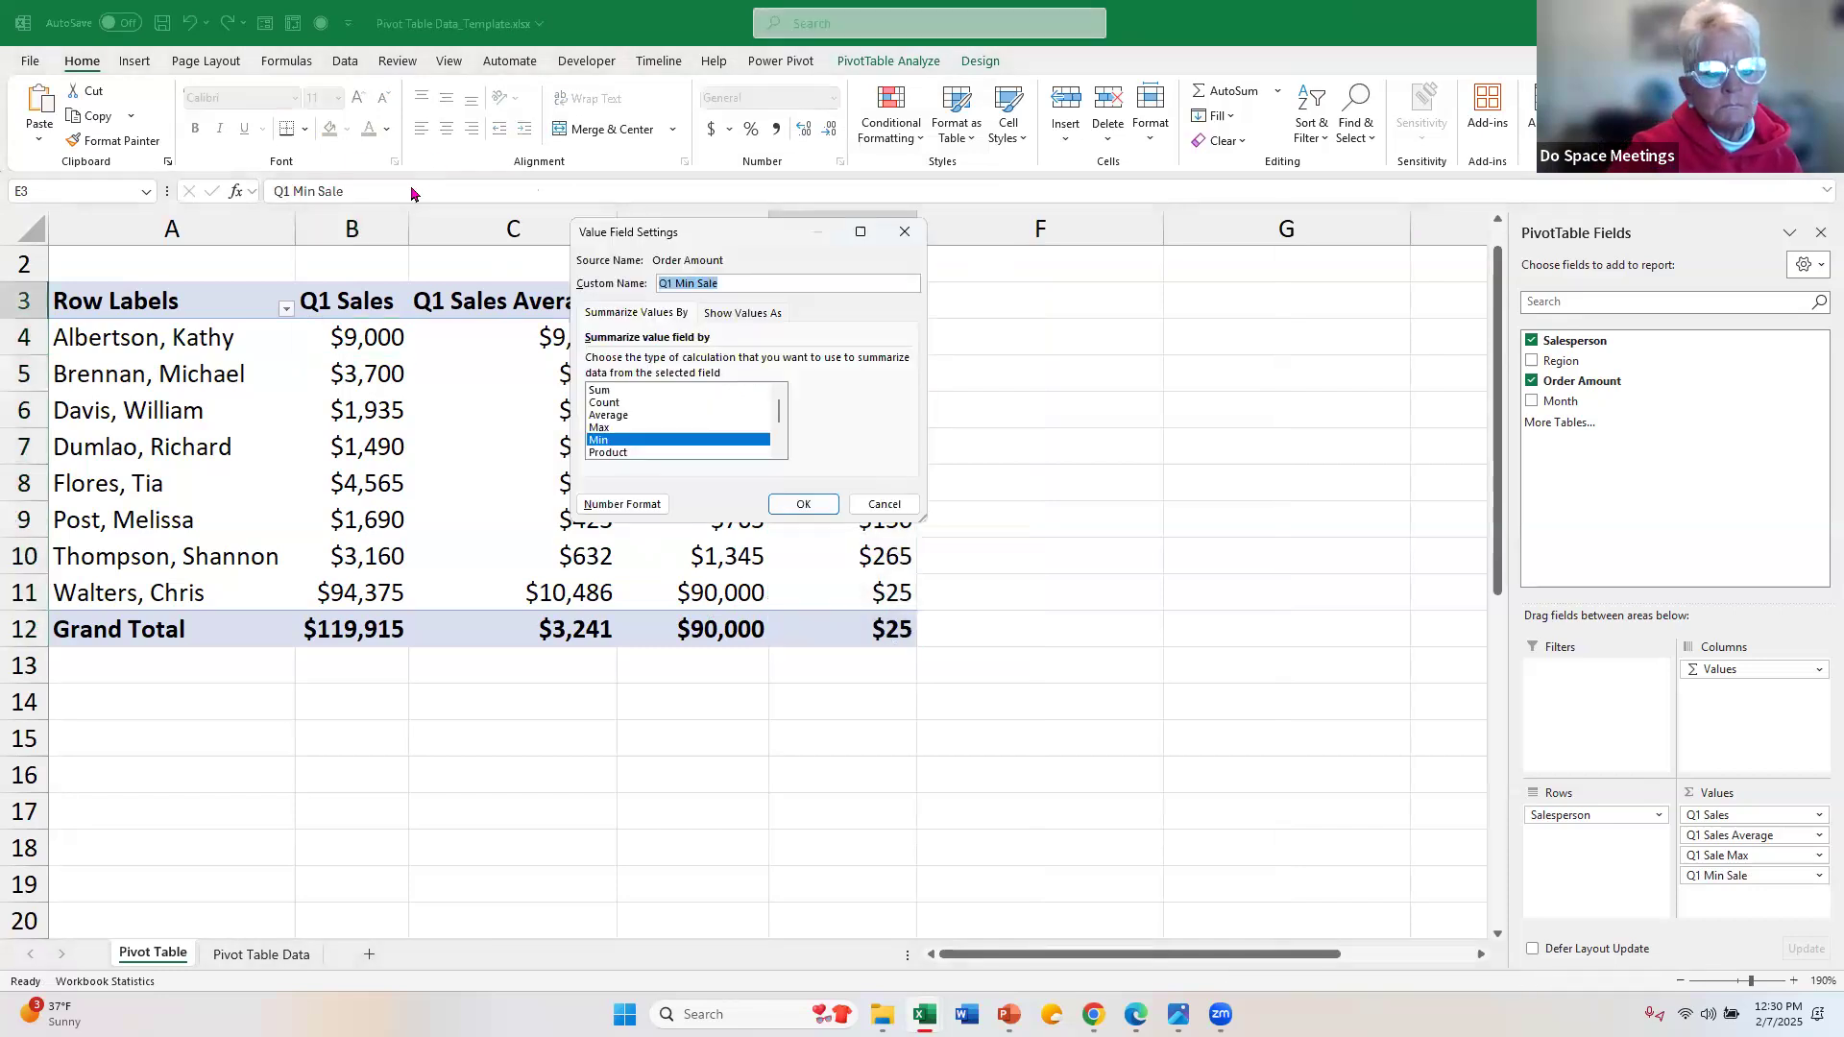
pyautogui.click(770, 287)
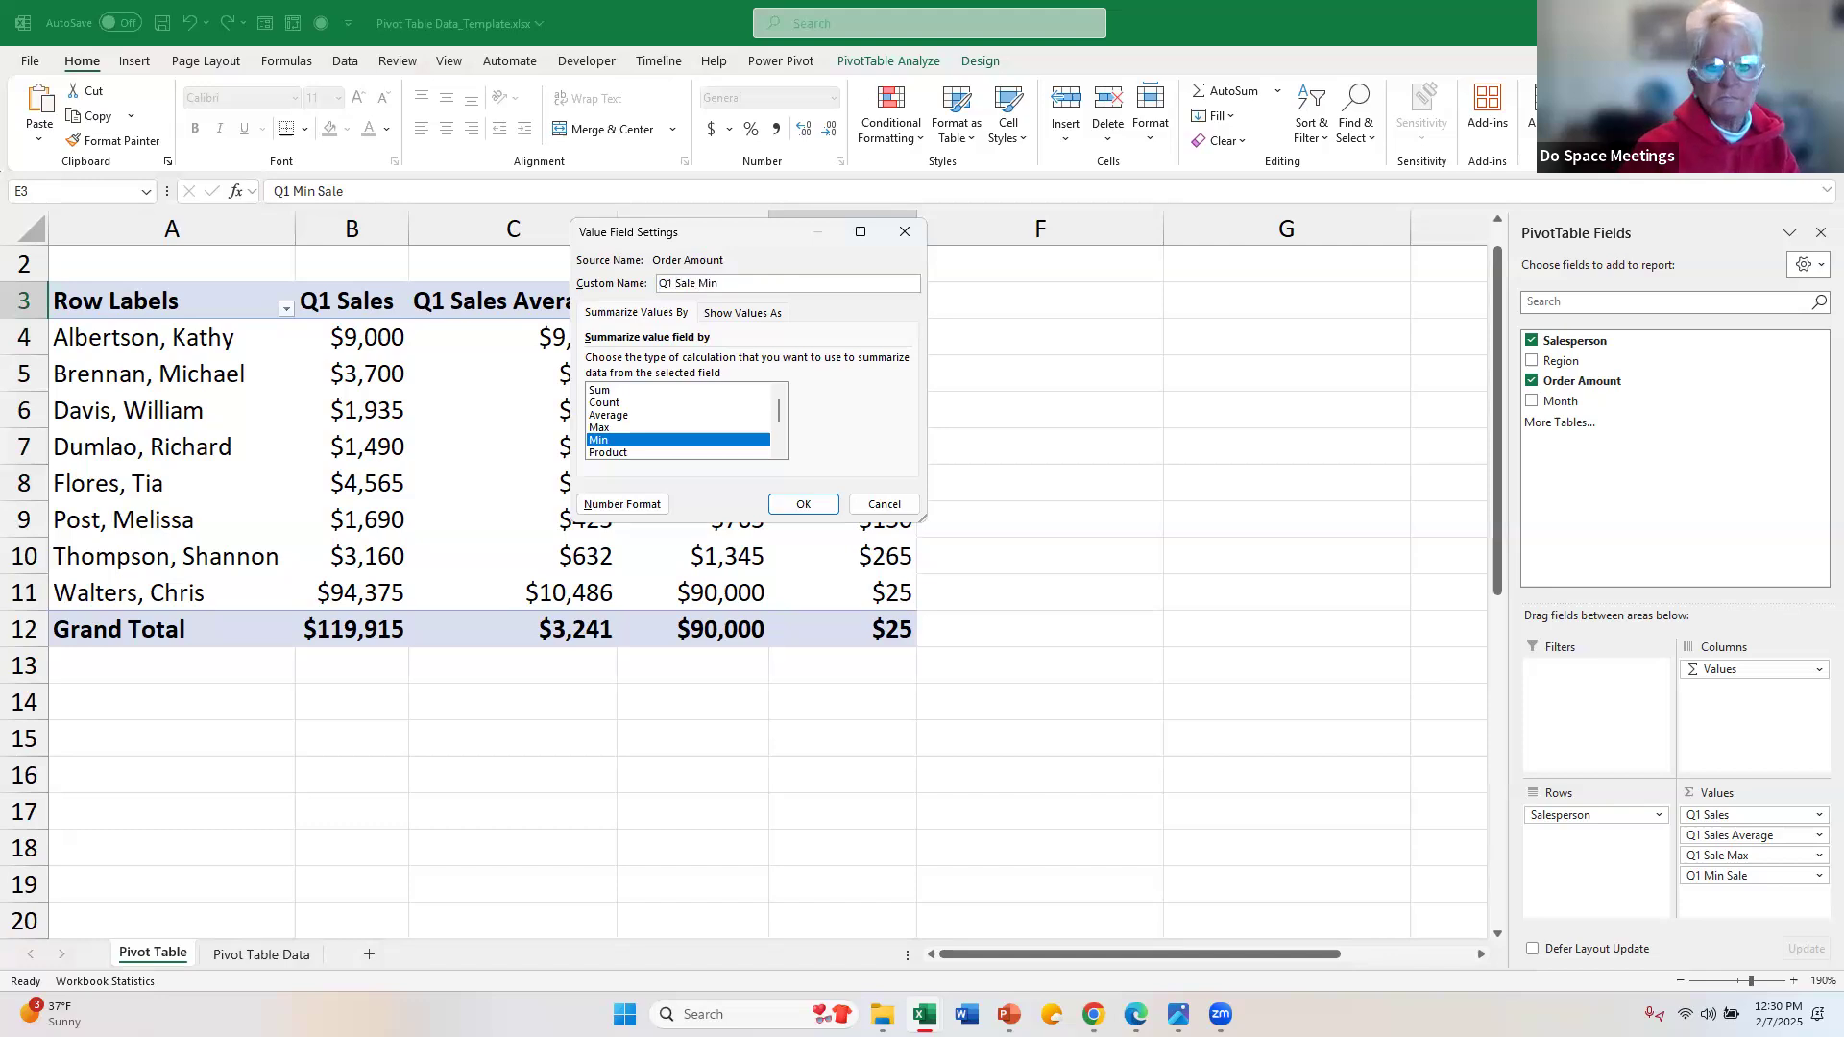
pyautogui.press('Return')
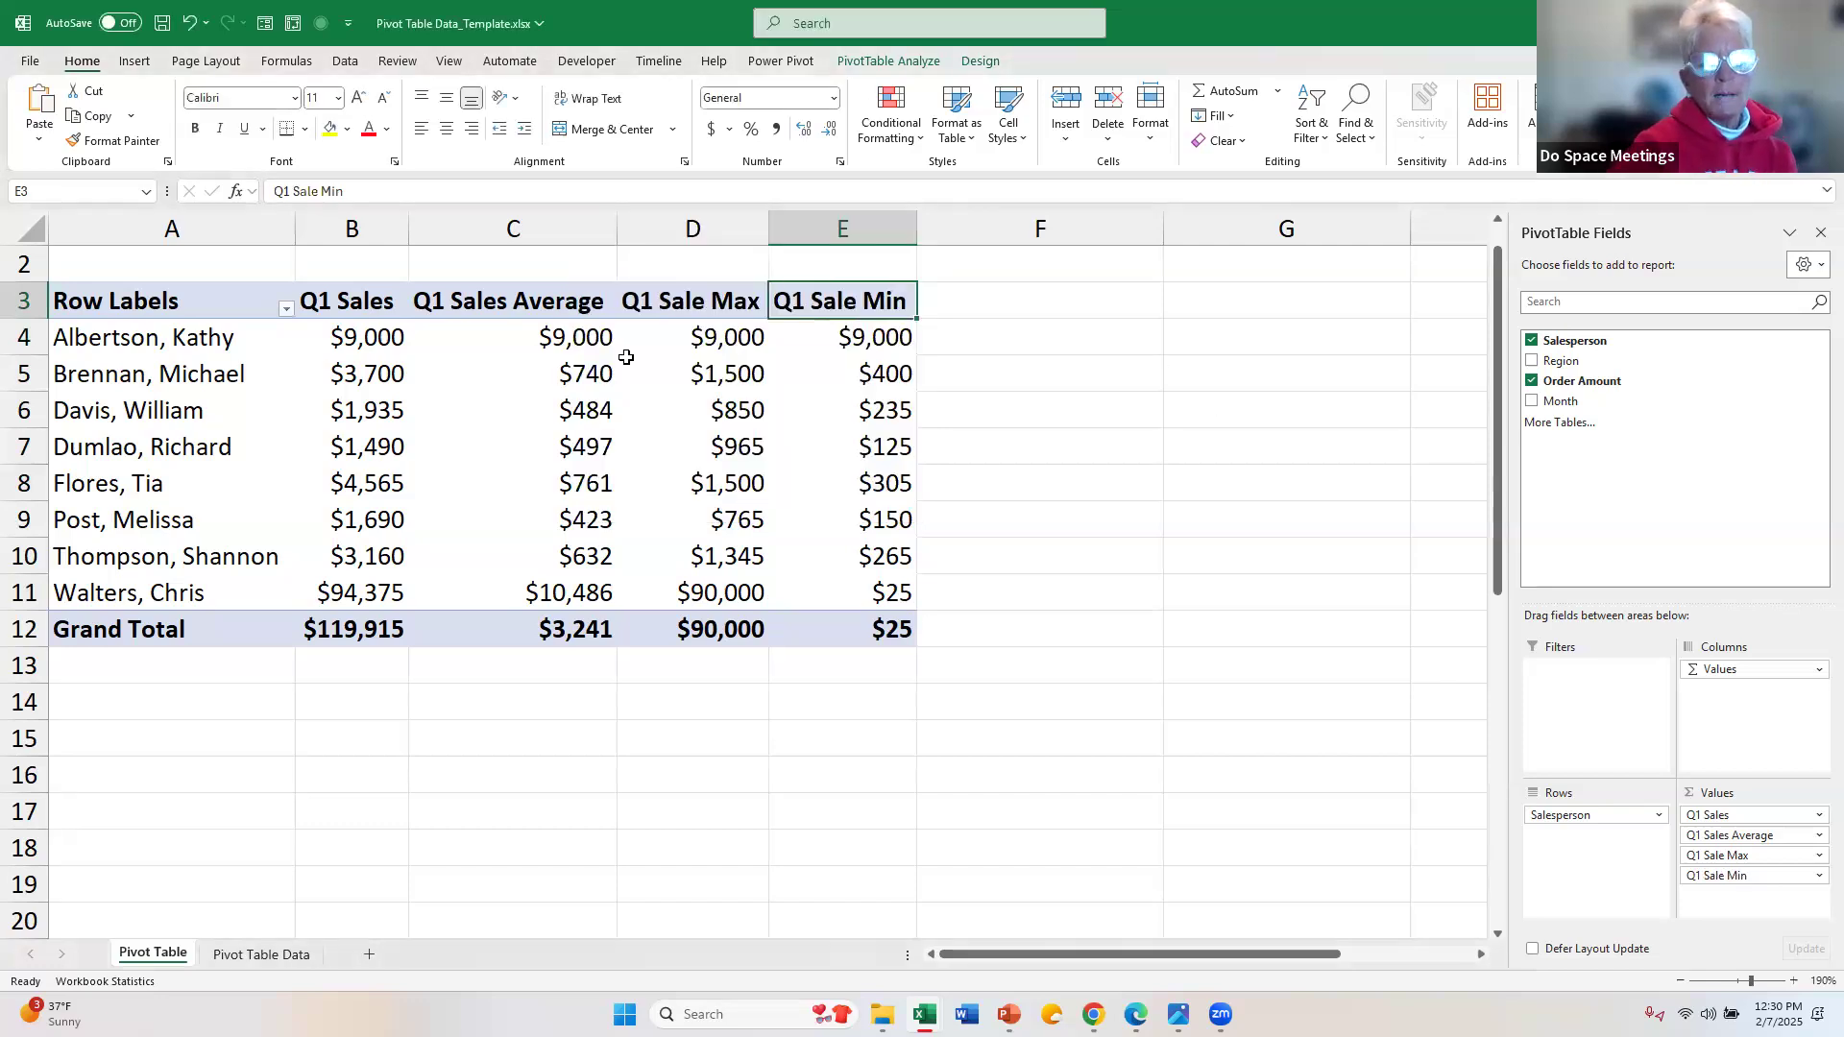
# Step: Preview the Line and Clustered Column types for a PivotChart of the sales data without inserting a chart
pyautogui.moveTo(610, 394)
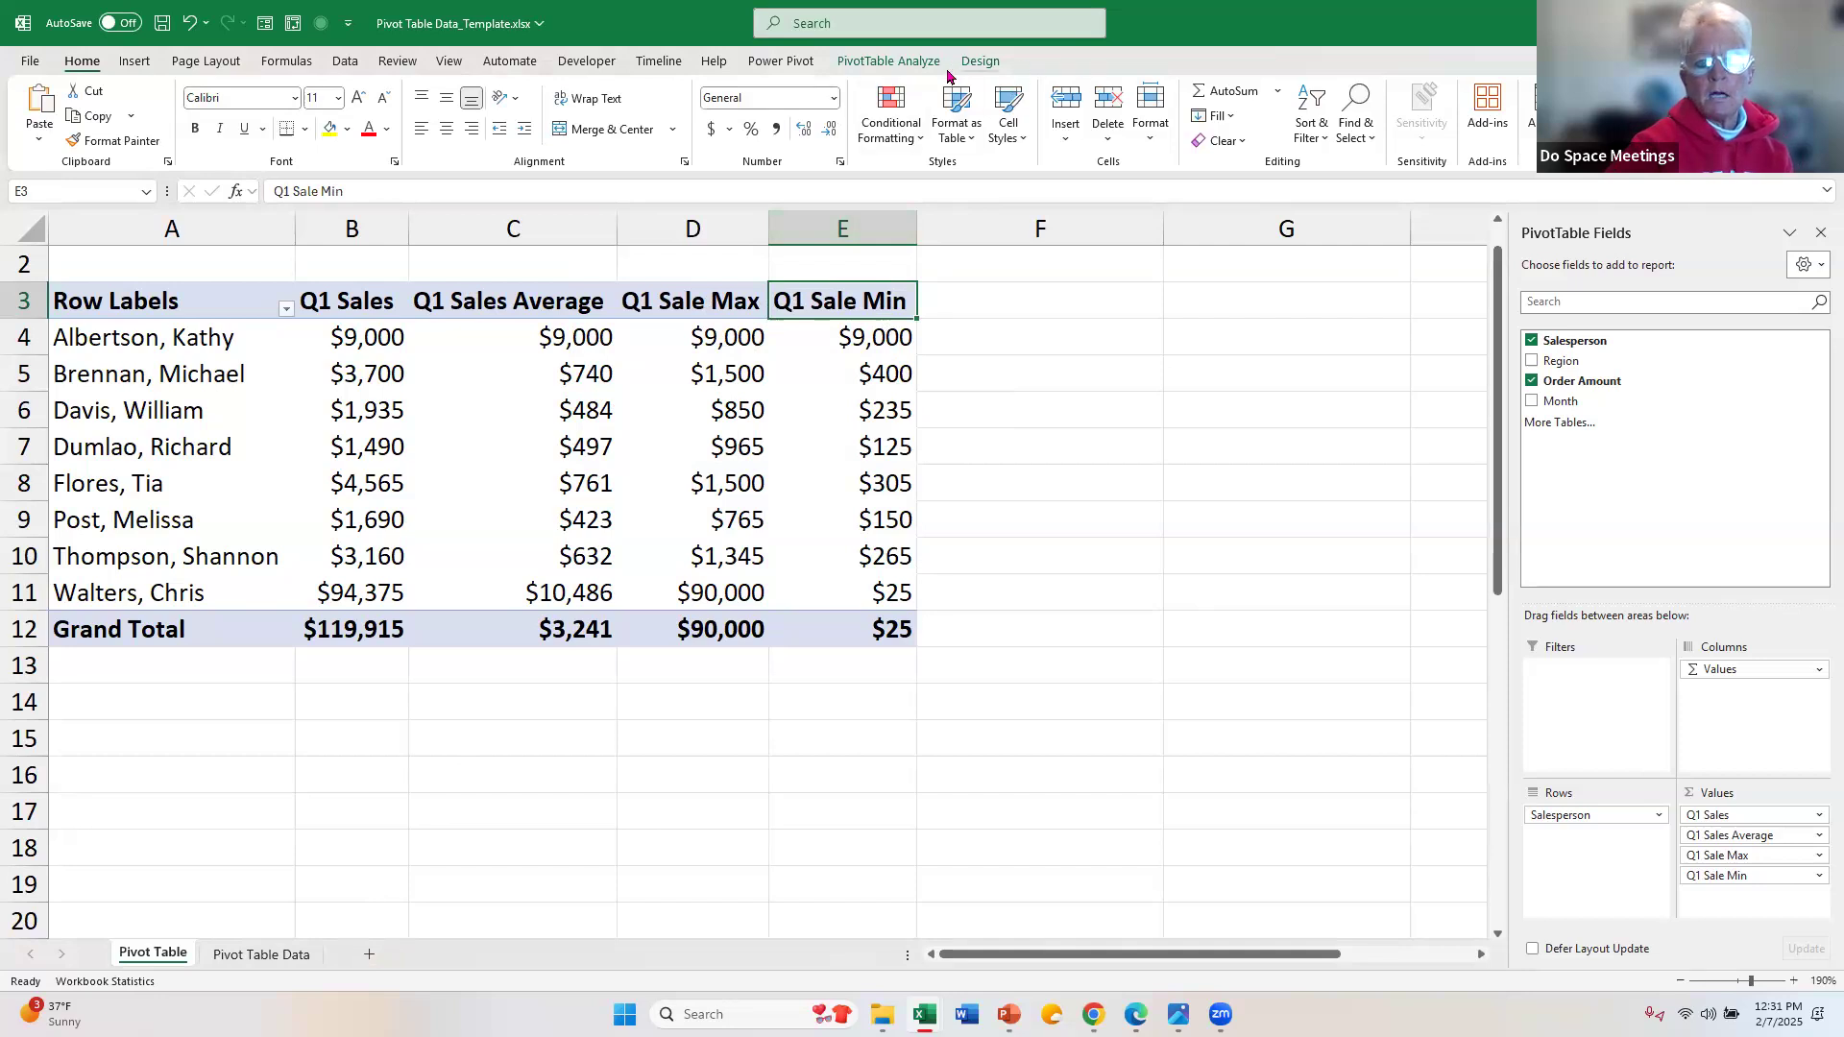
pyautogui.click(886, 61)
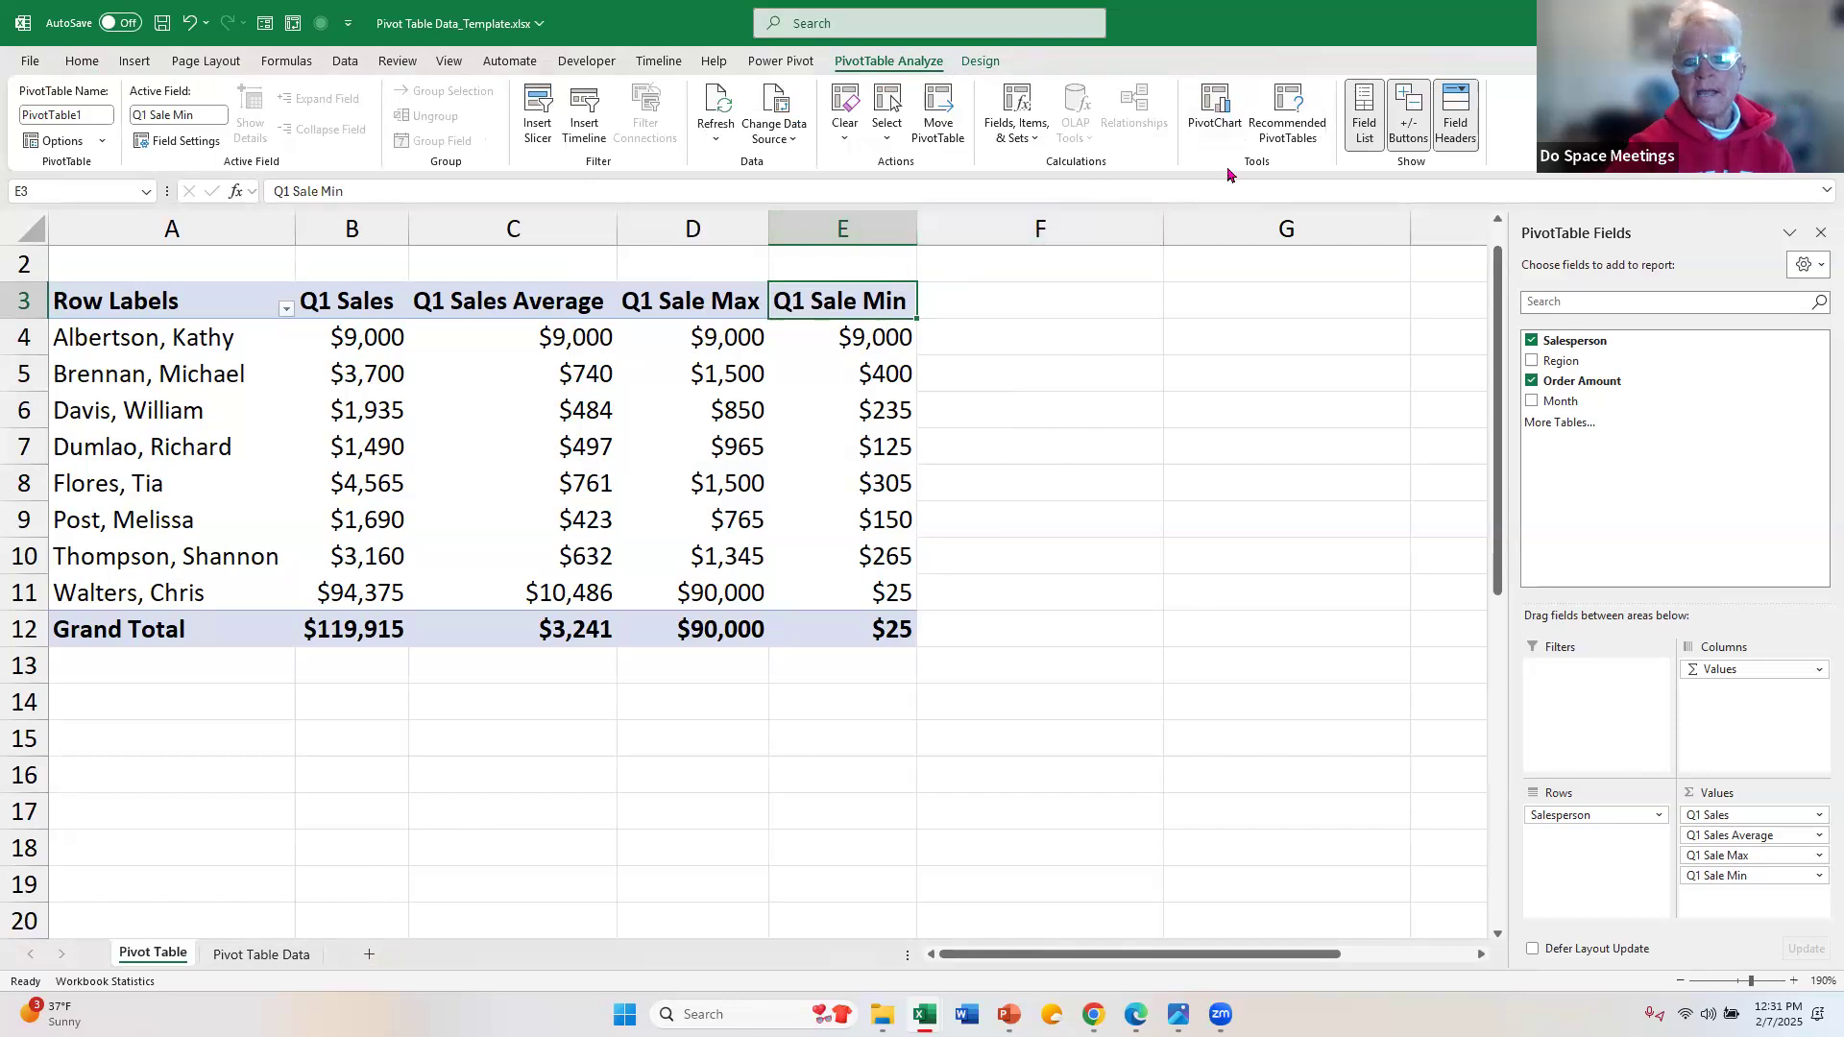
pyautogui.click(1226, 113)
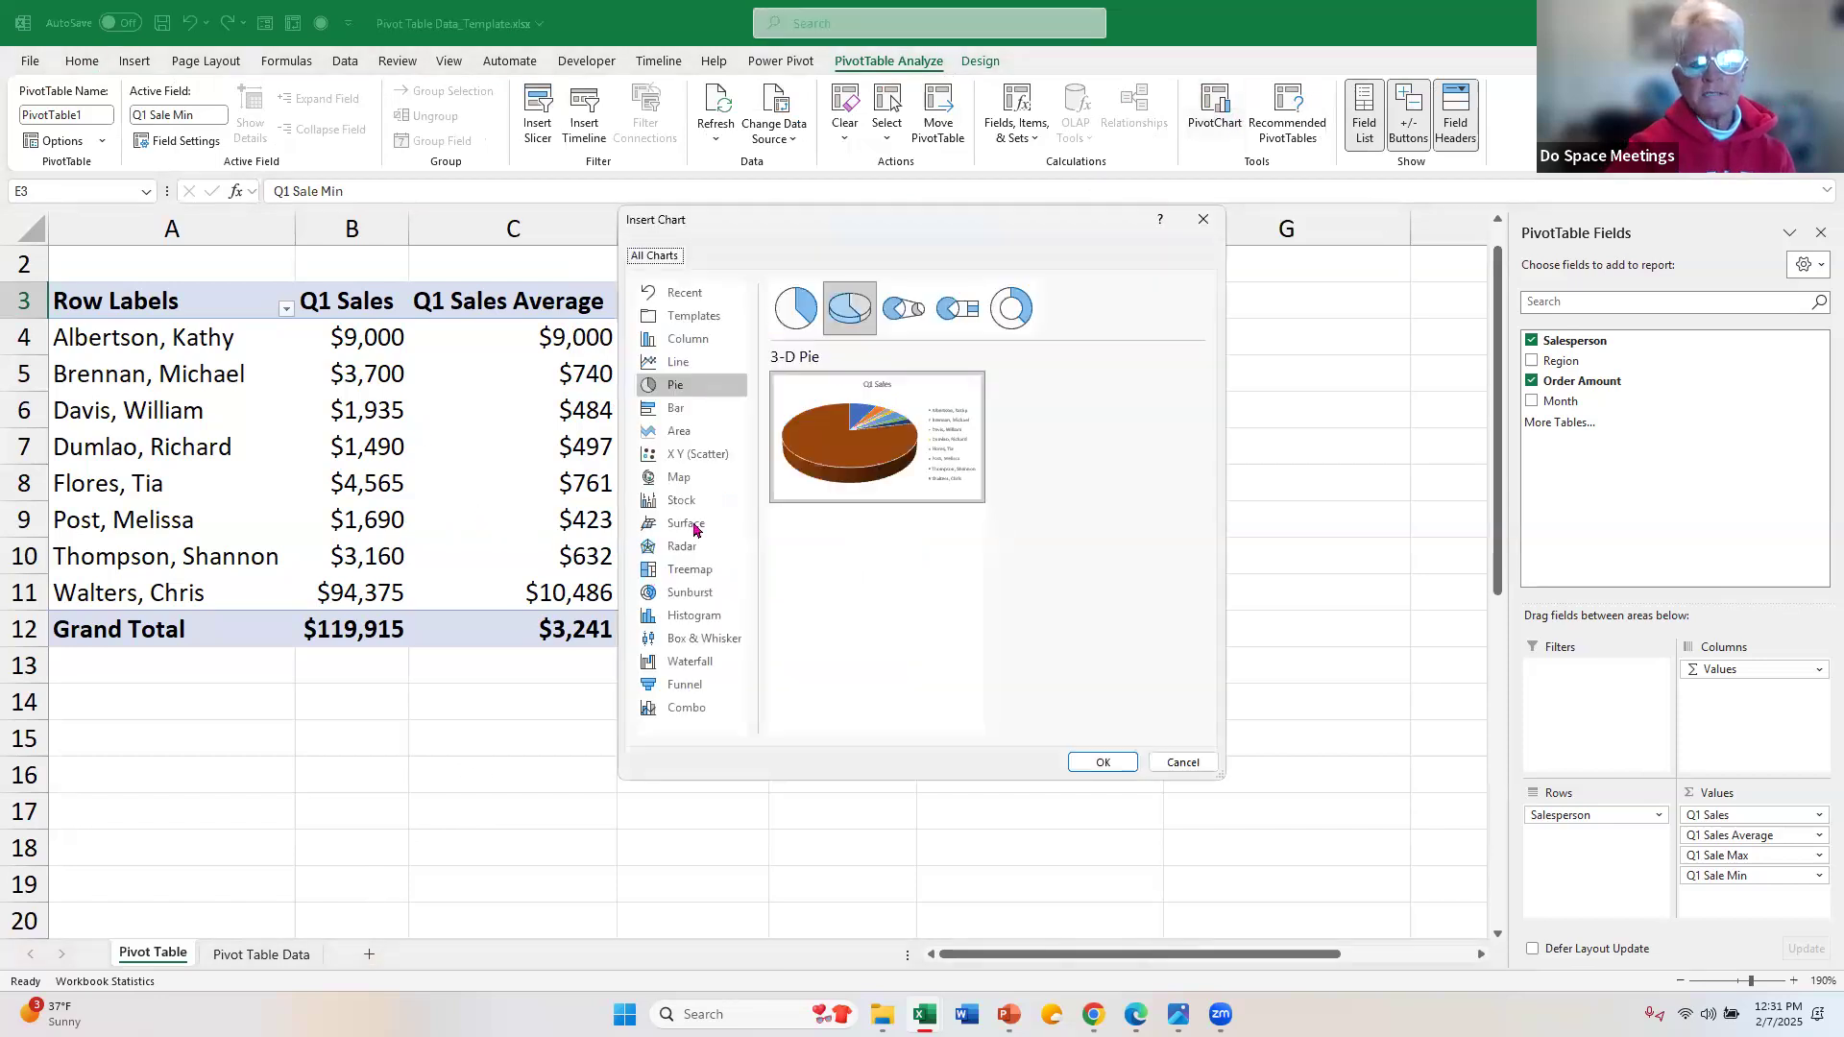
pyautogui.click(676, 365)
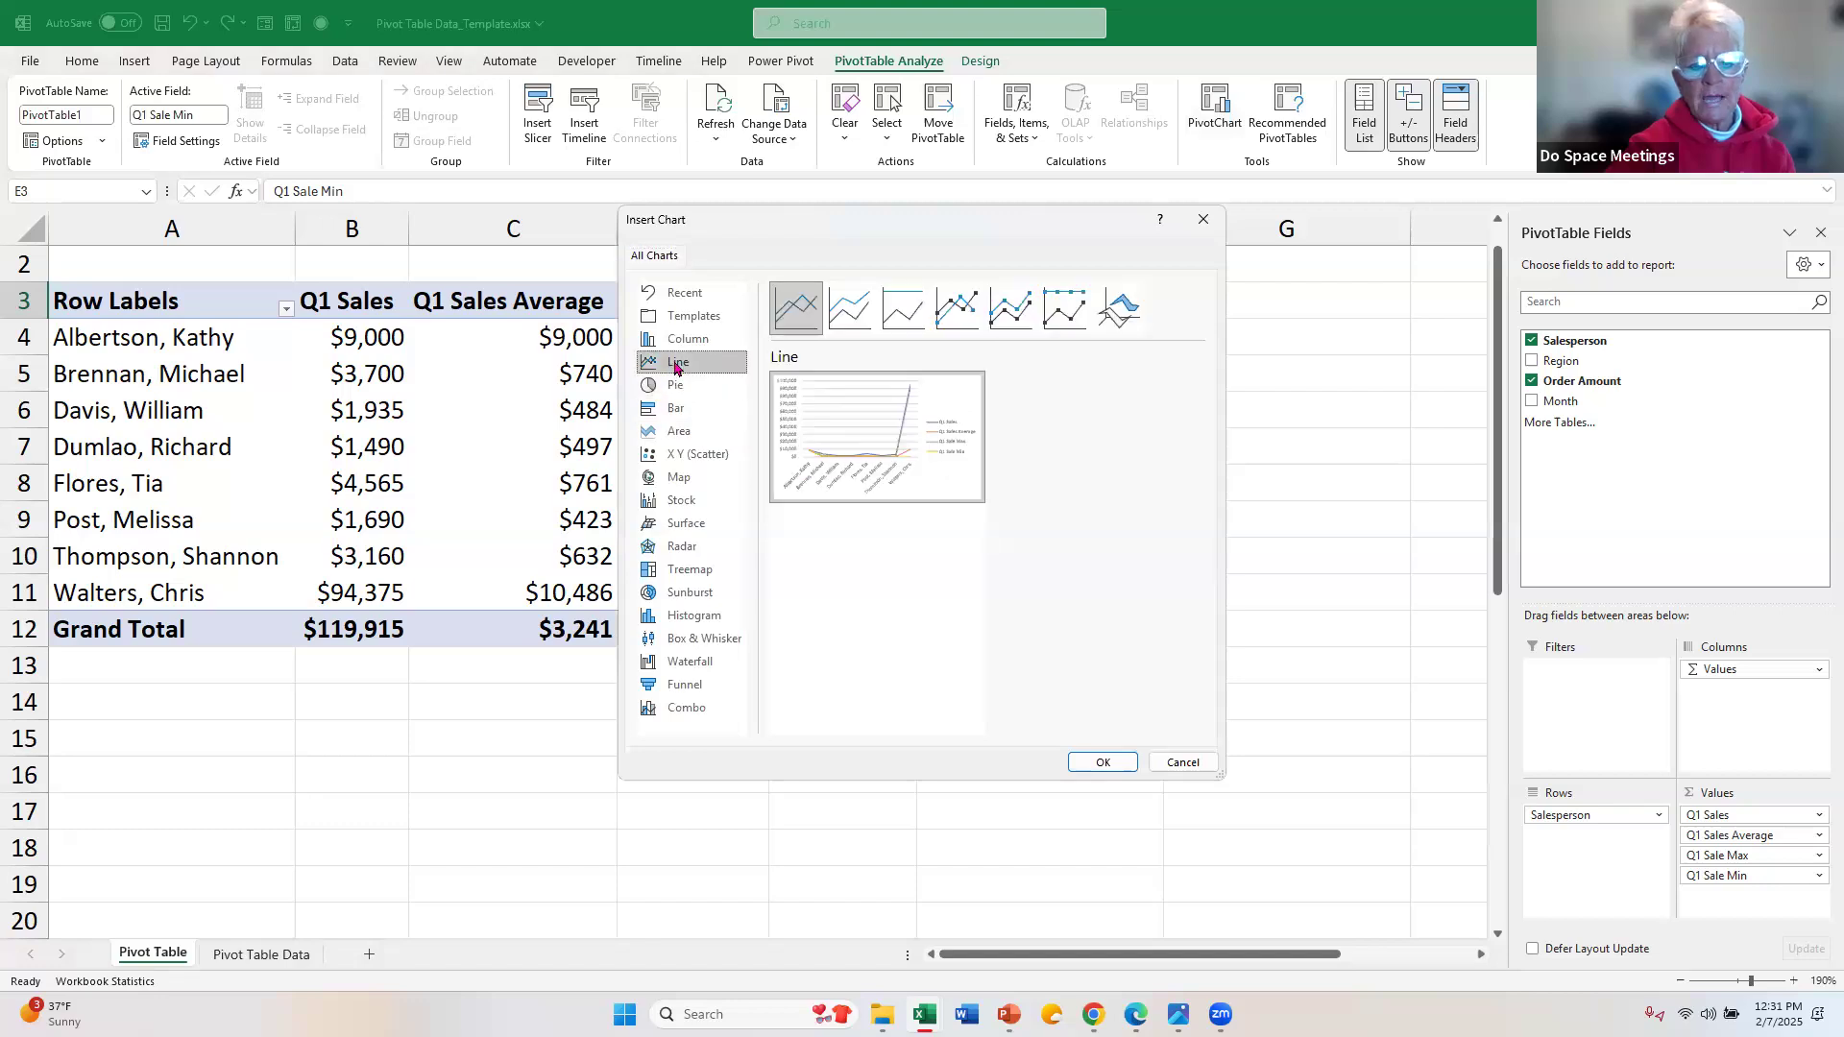
pyautogui.click(680, 349)
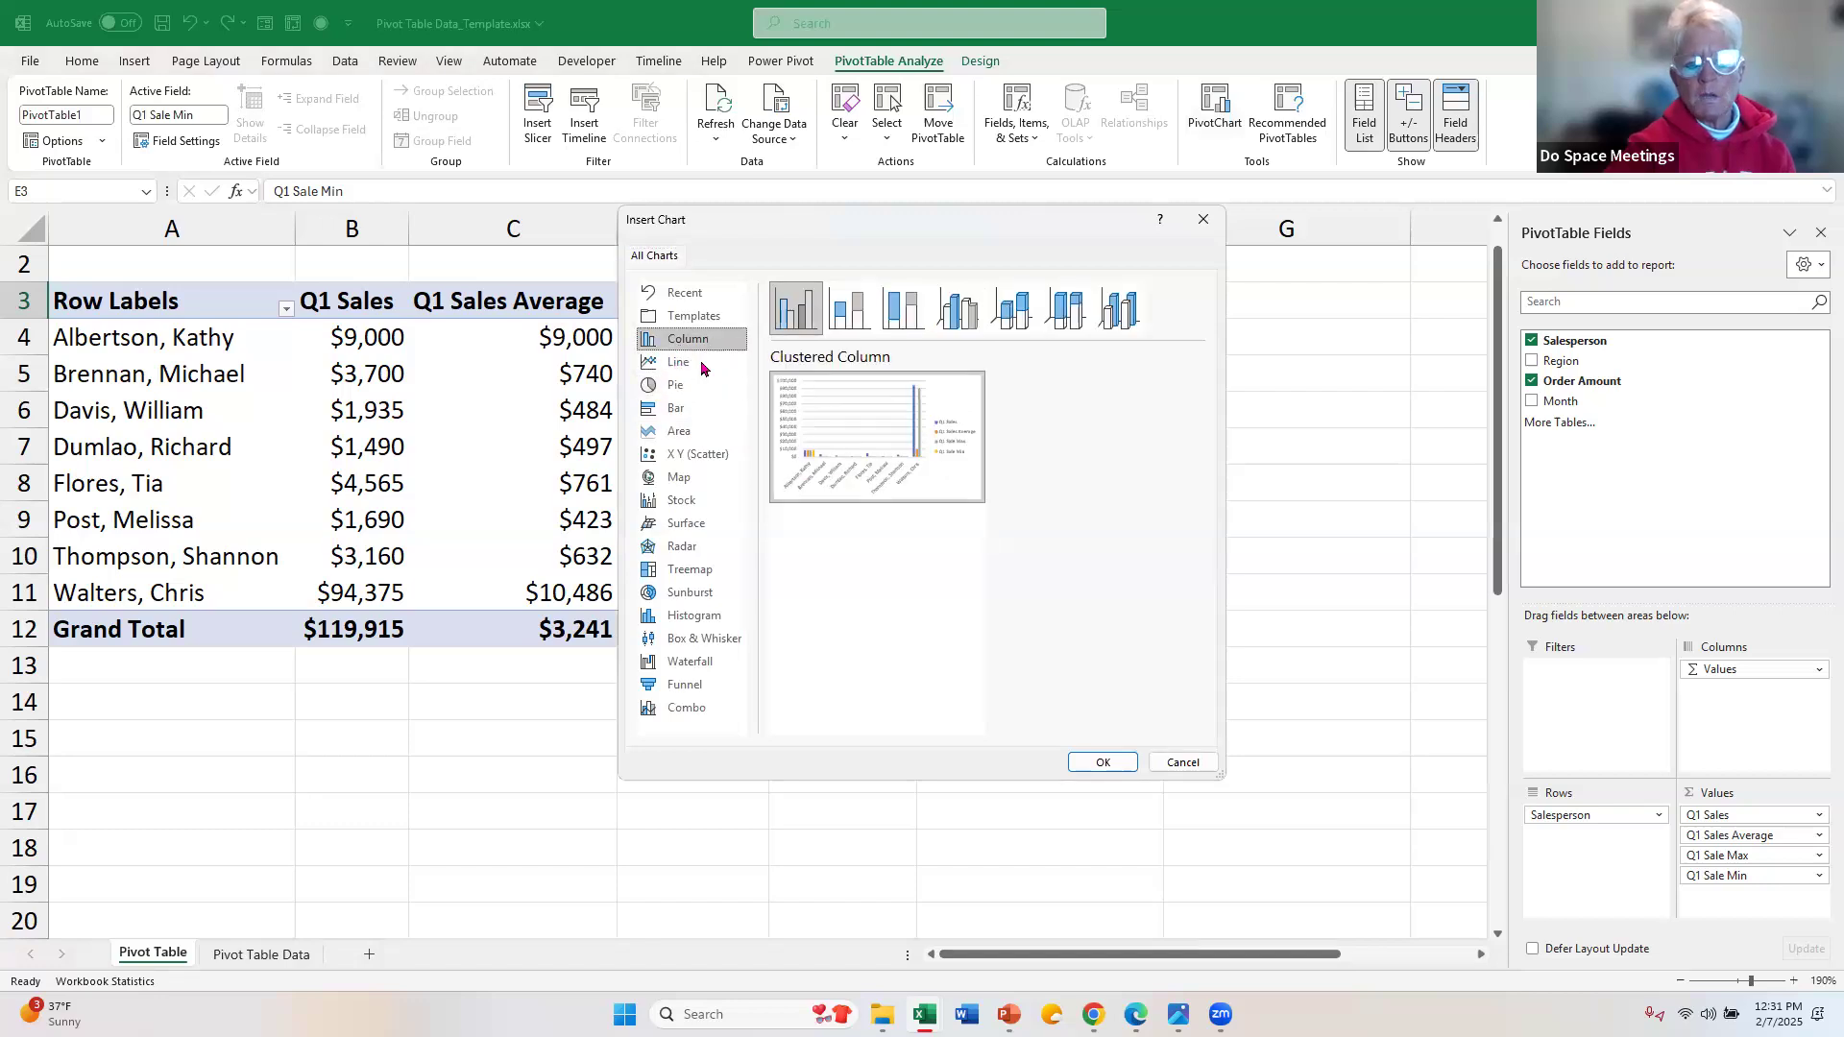
pyautogui.moveTo(858, 446)
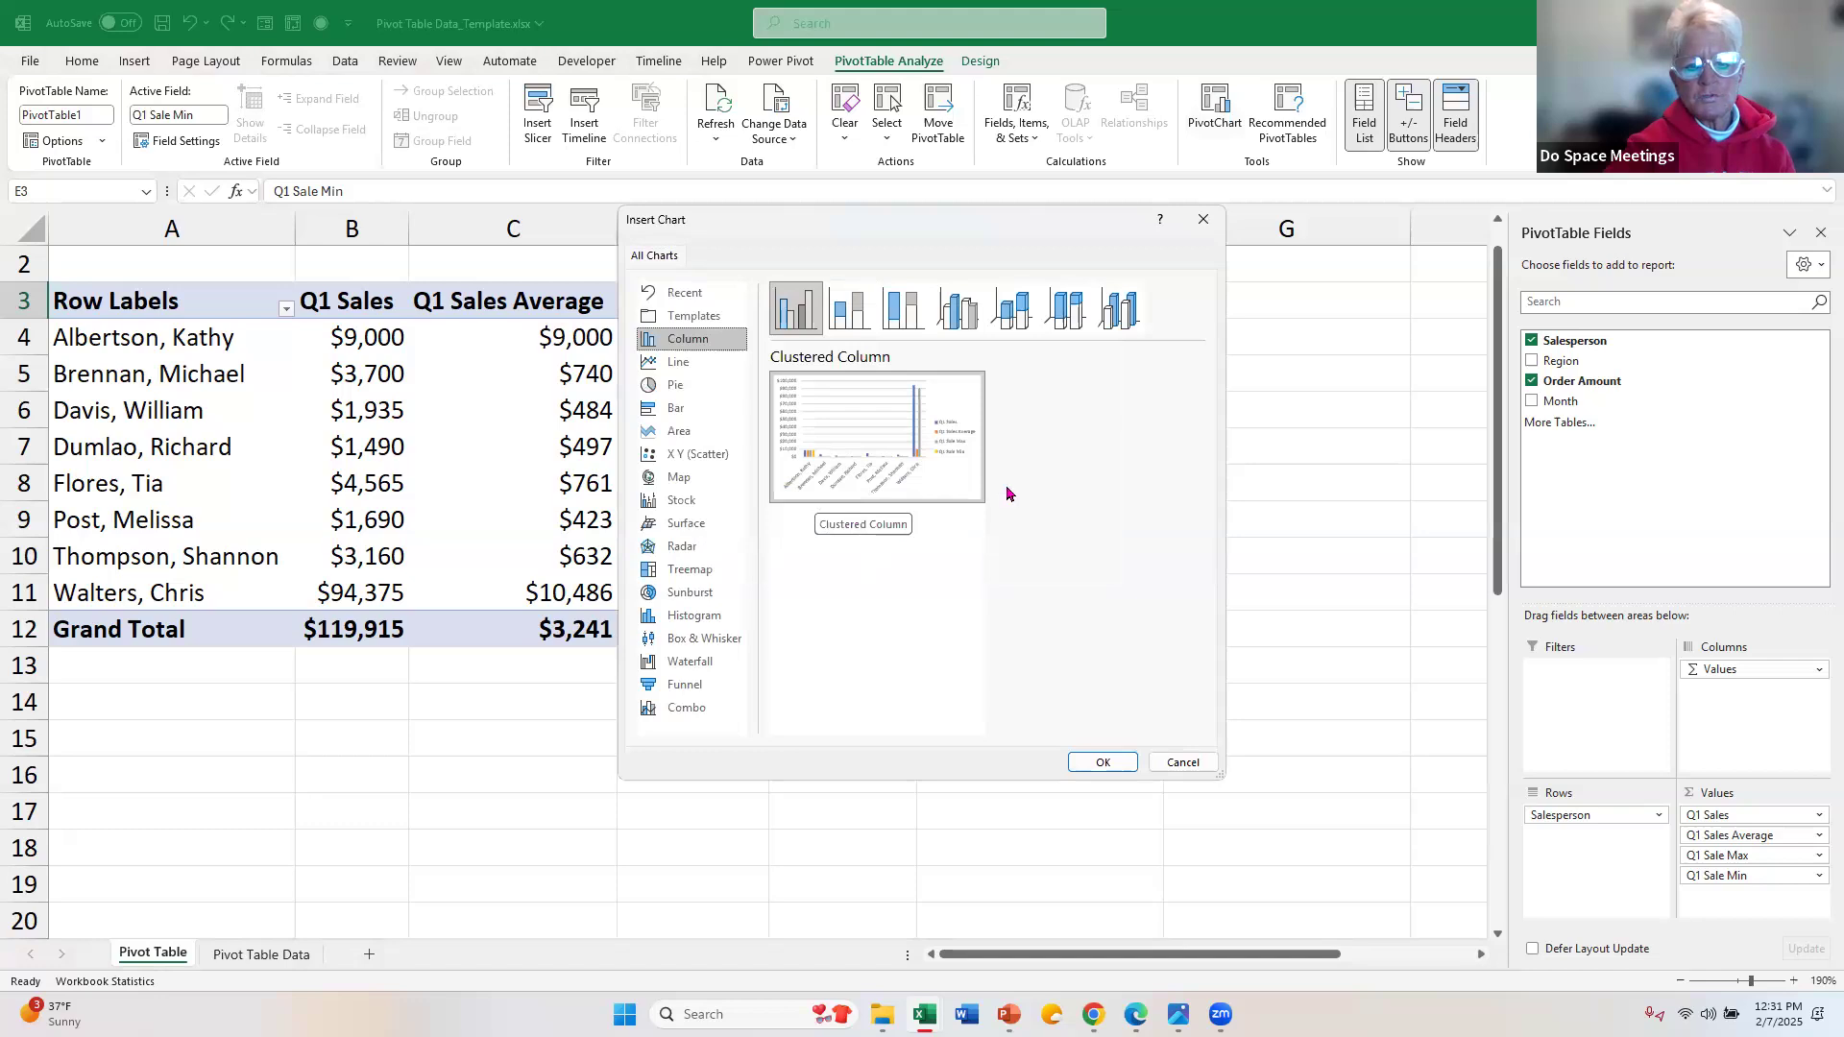
pyautogui.click(1184, 765)
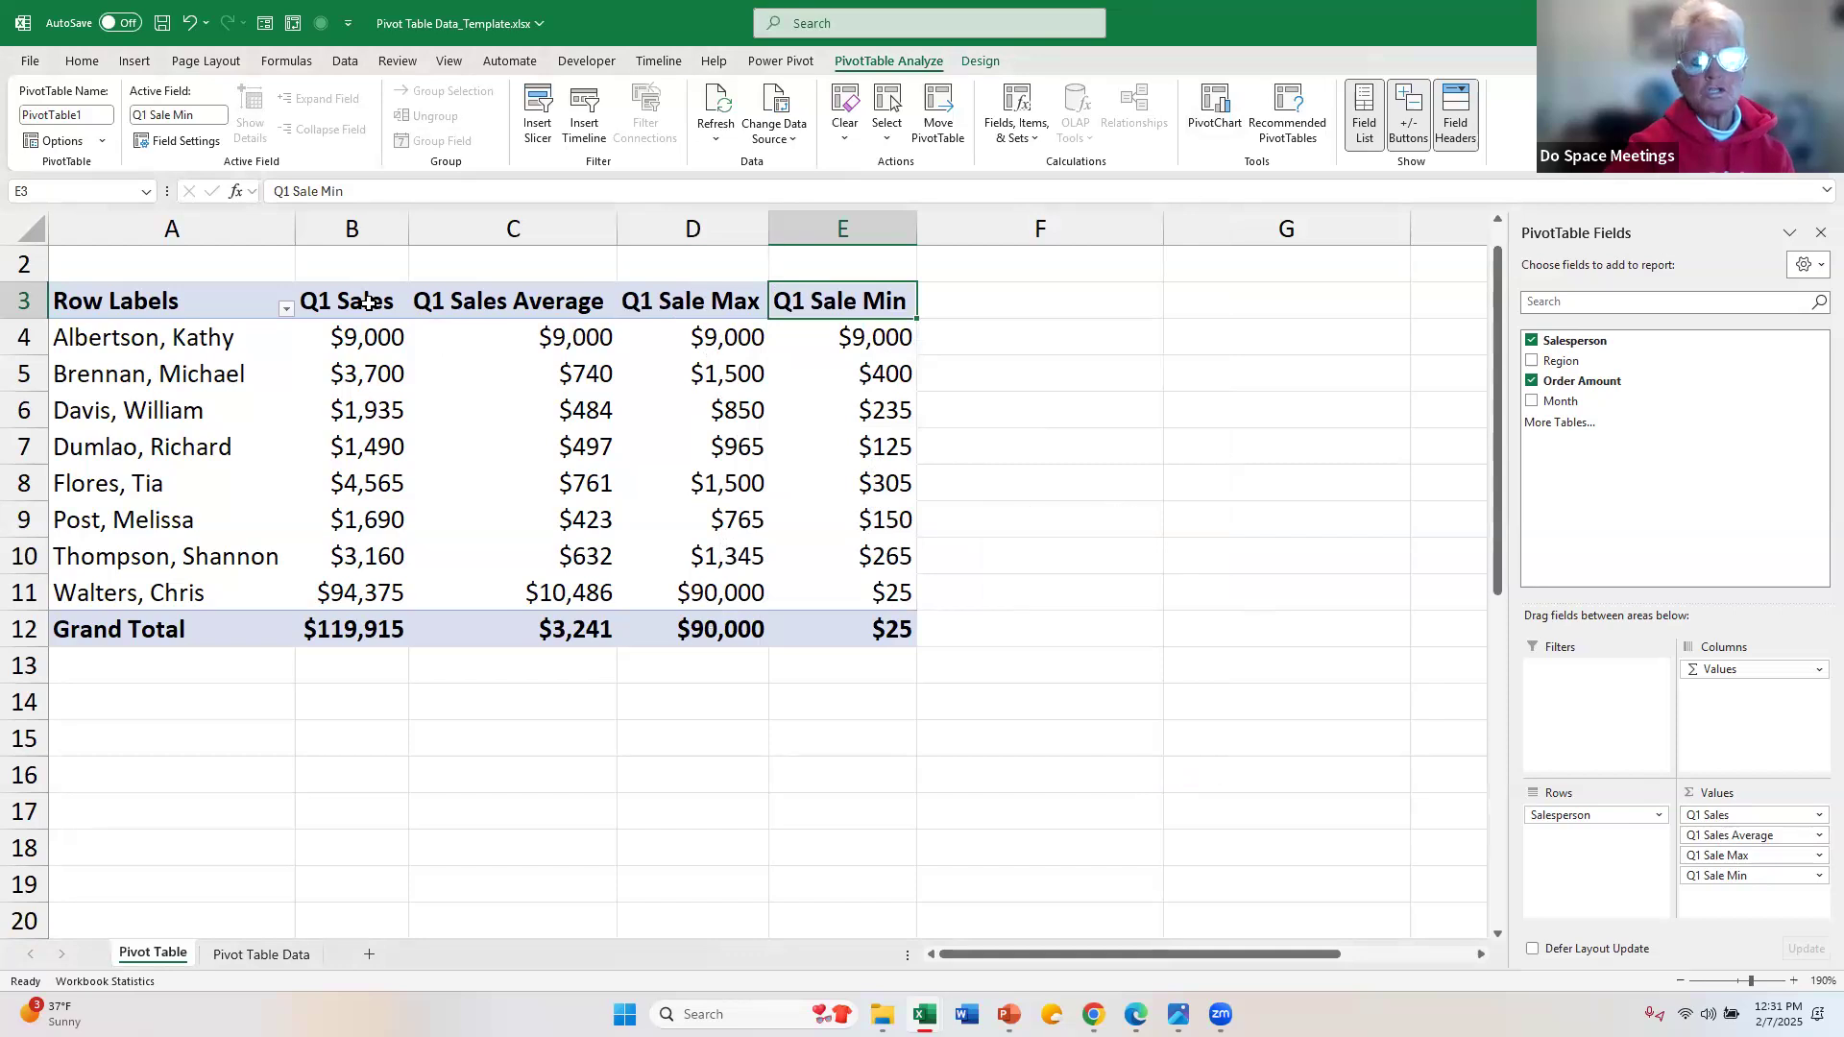
pyautogui.click(1816, 842)
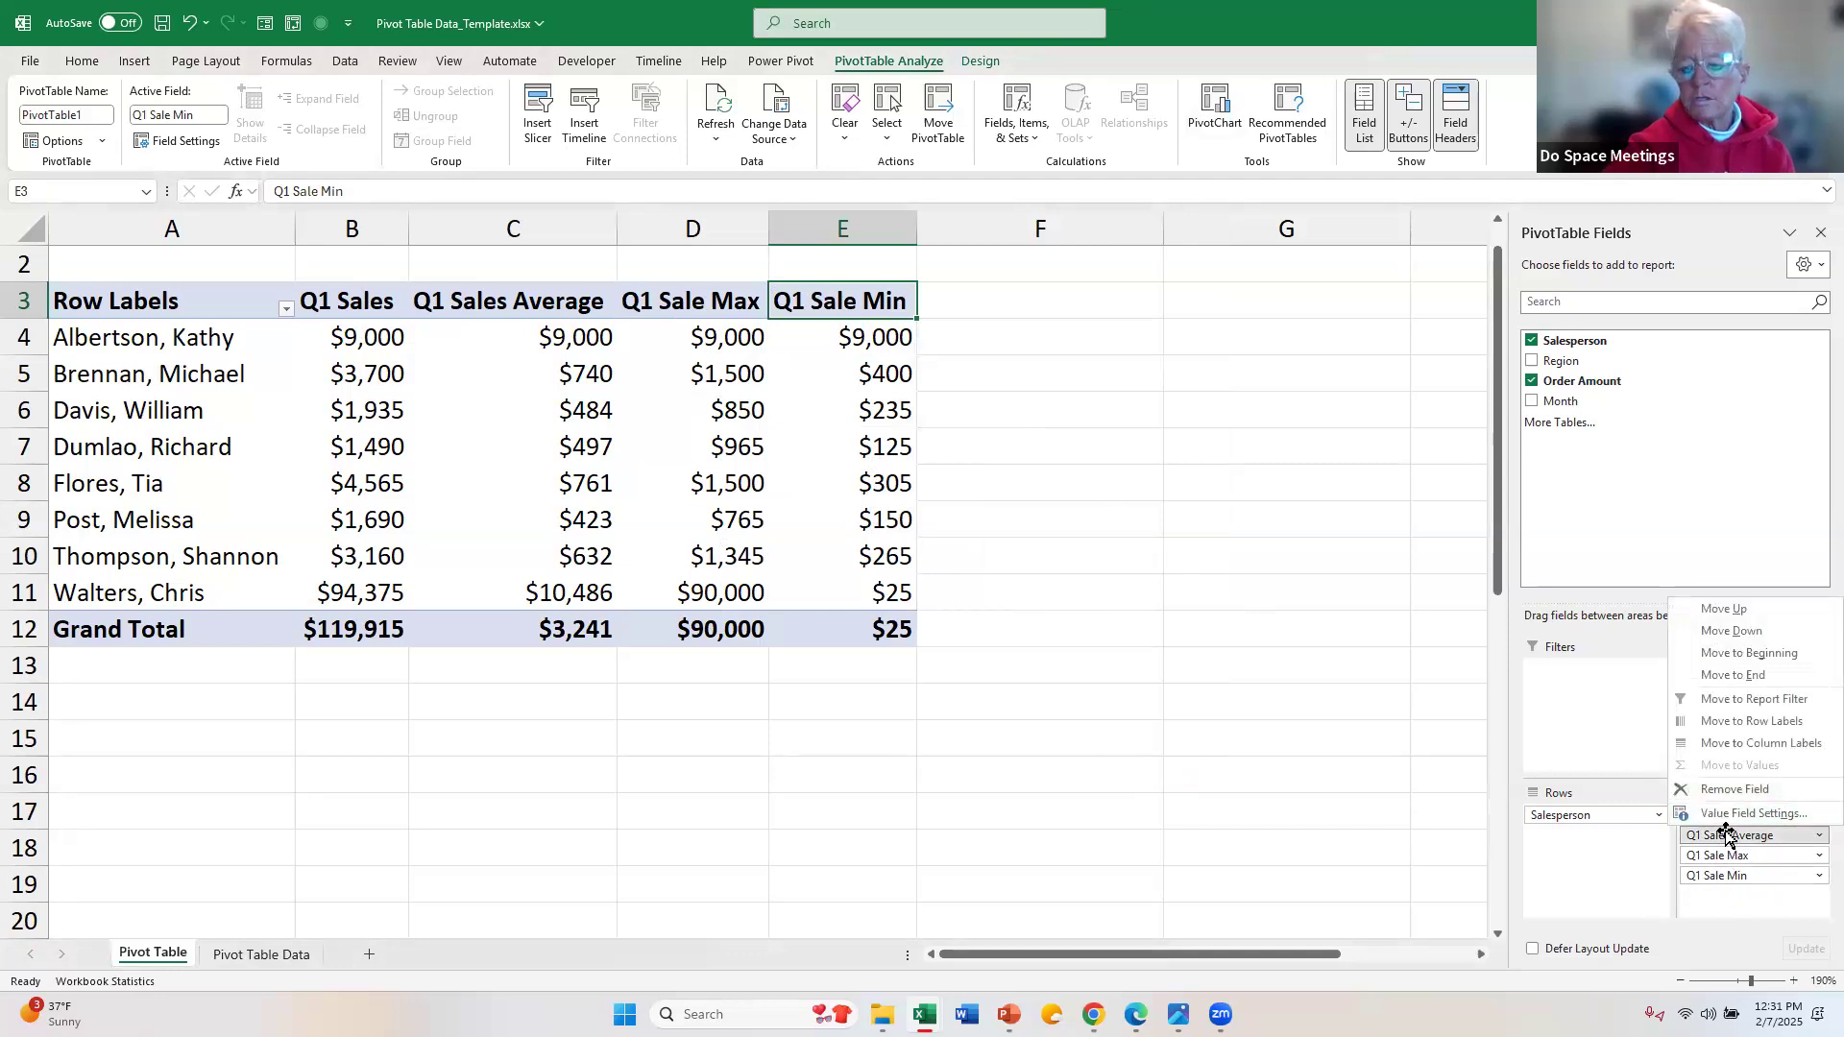
pyautogui.click(1754, 911)
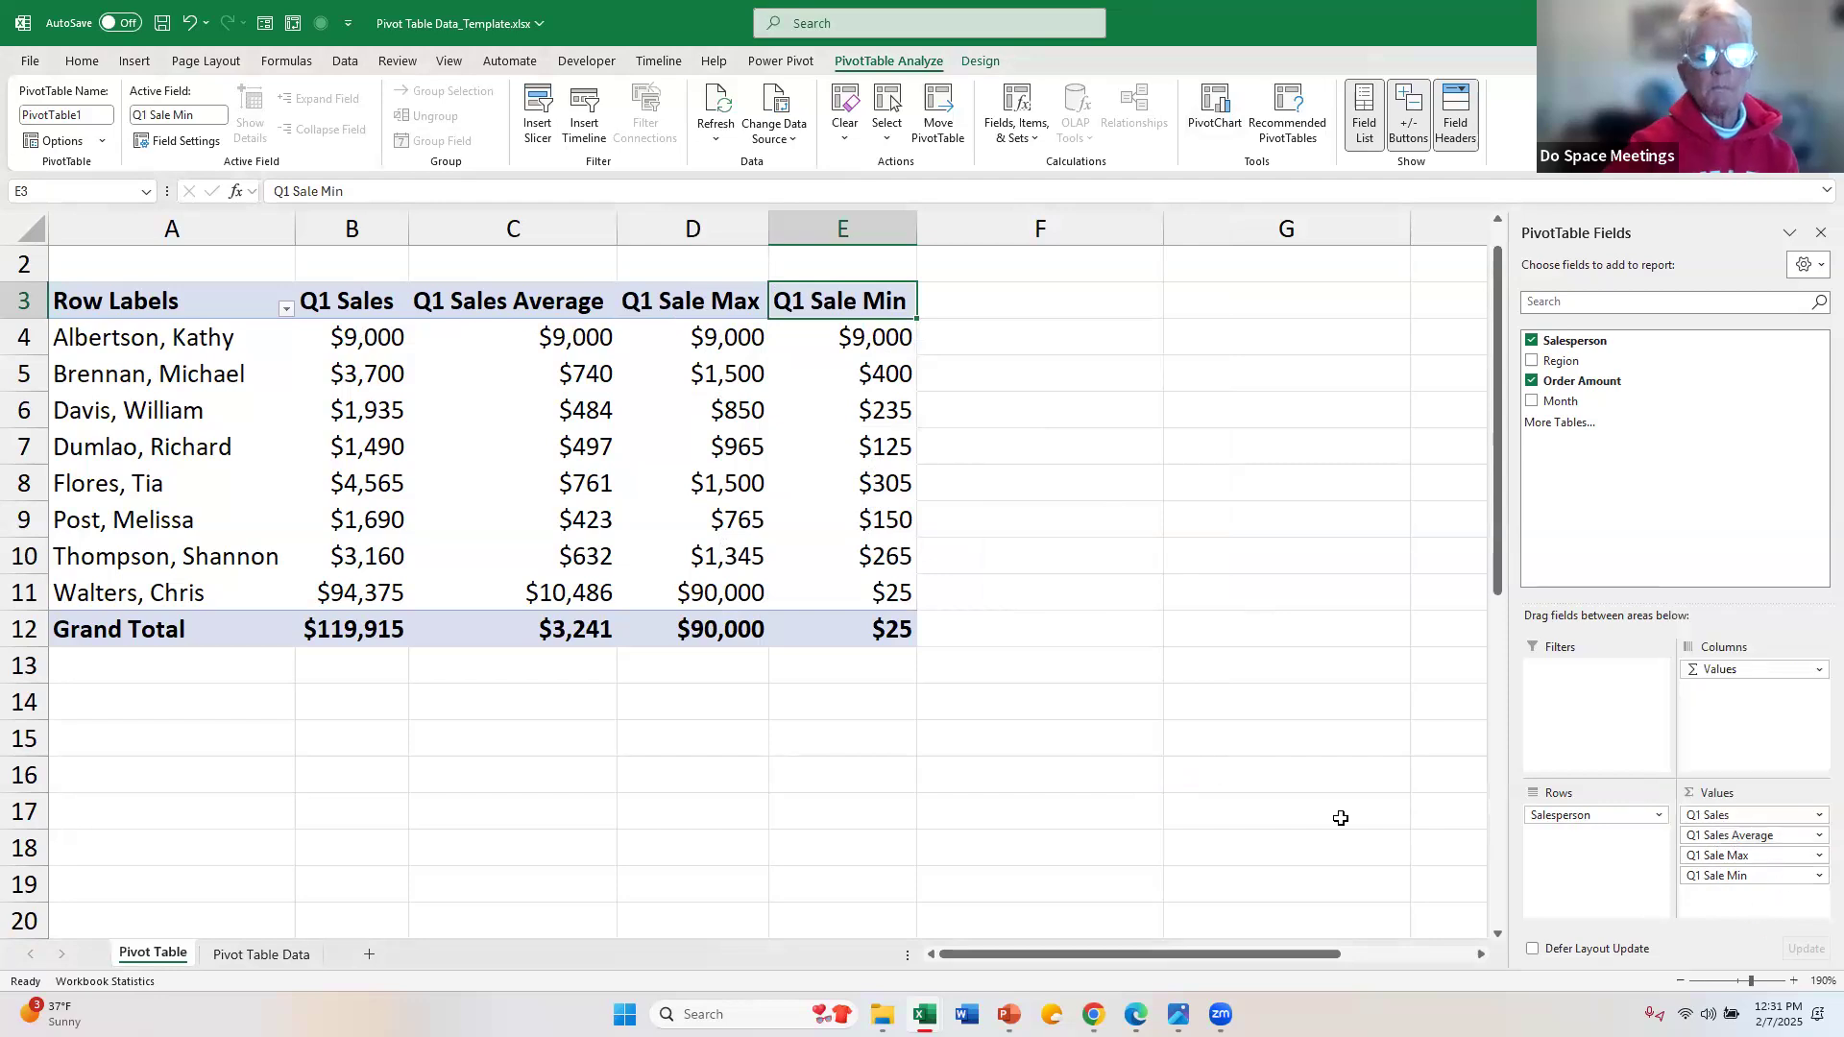
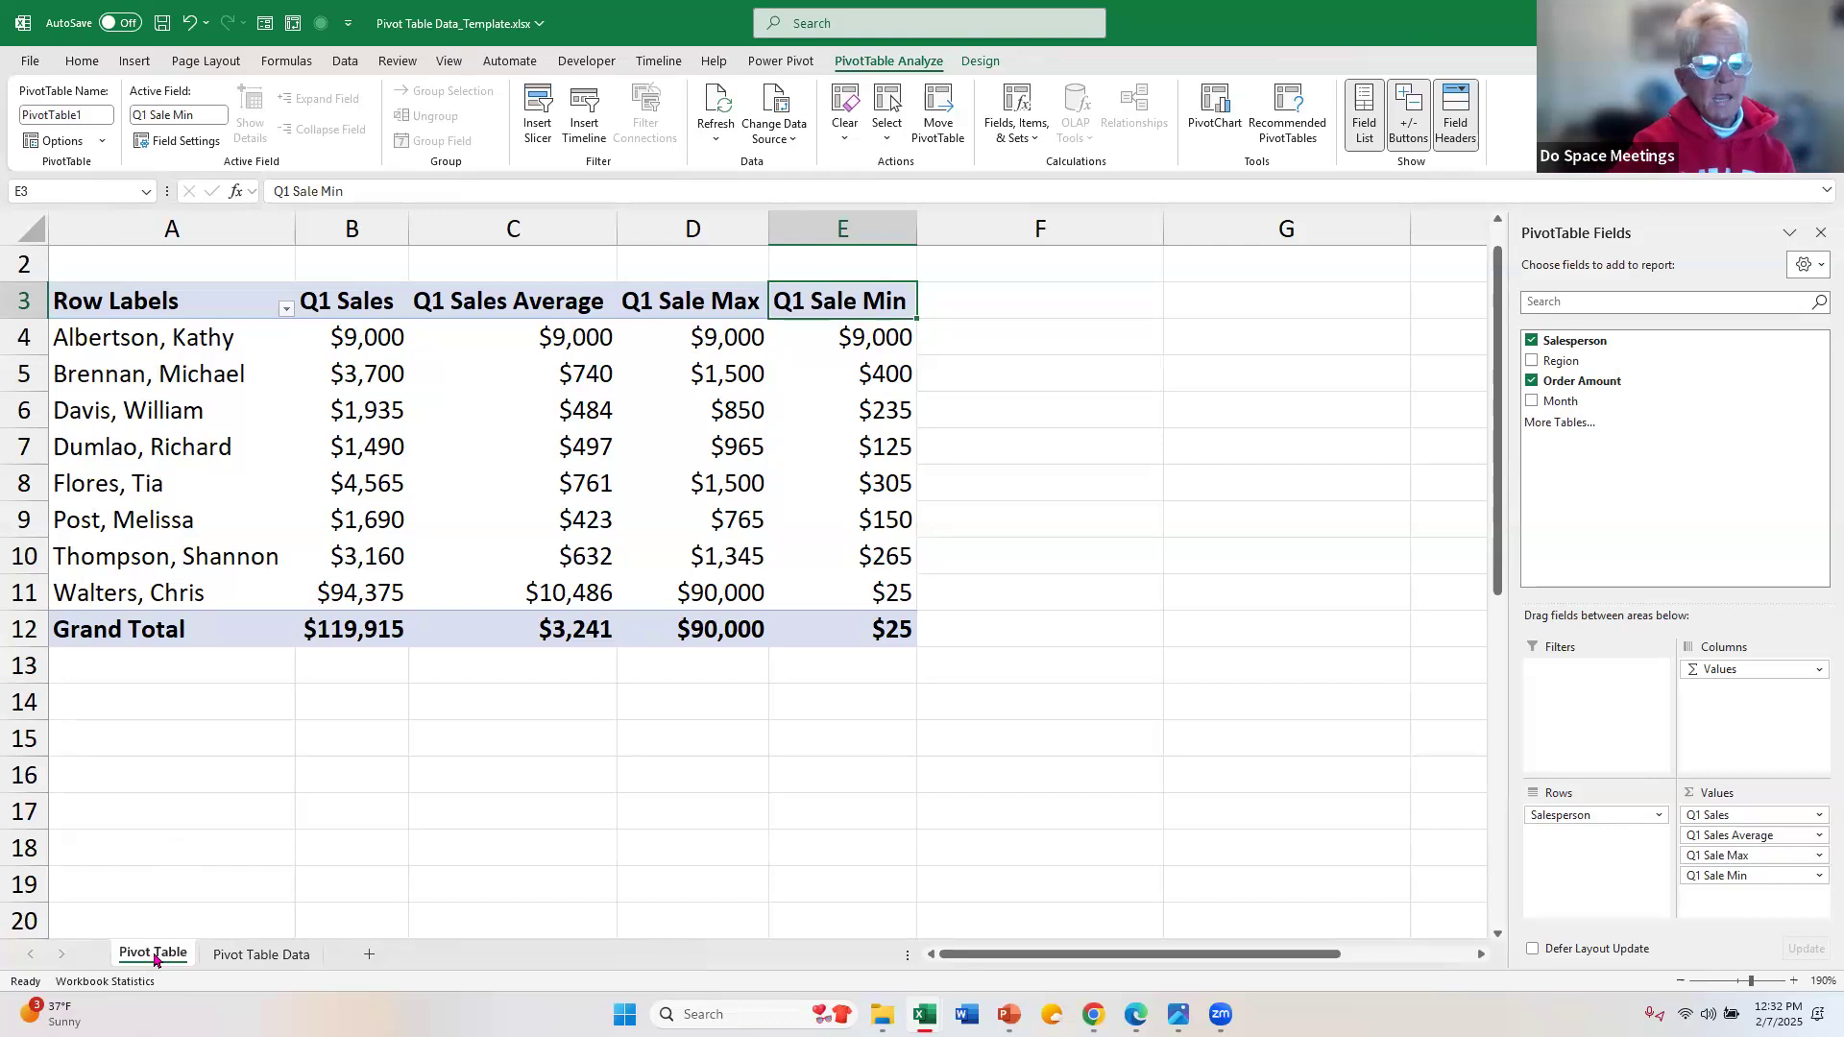
# Step: Create a copy of the Pivot Table sheet at the end of the workbook and move the original after Pivot Table Data
pyautogui.rightClick(163, 961)
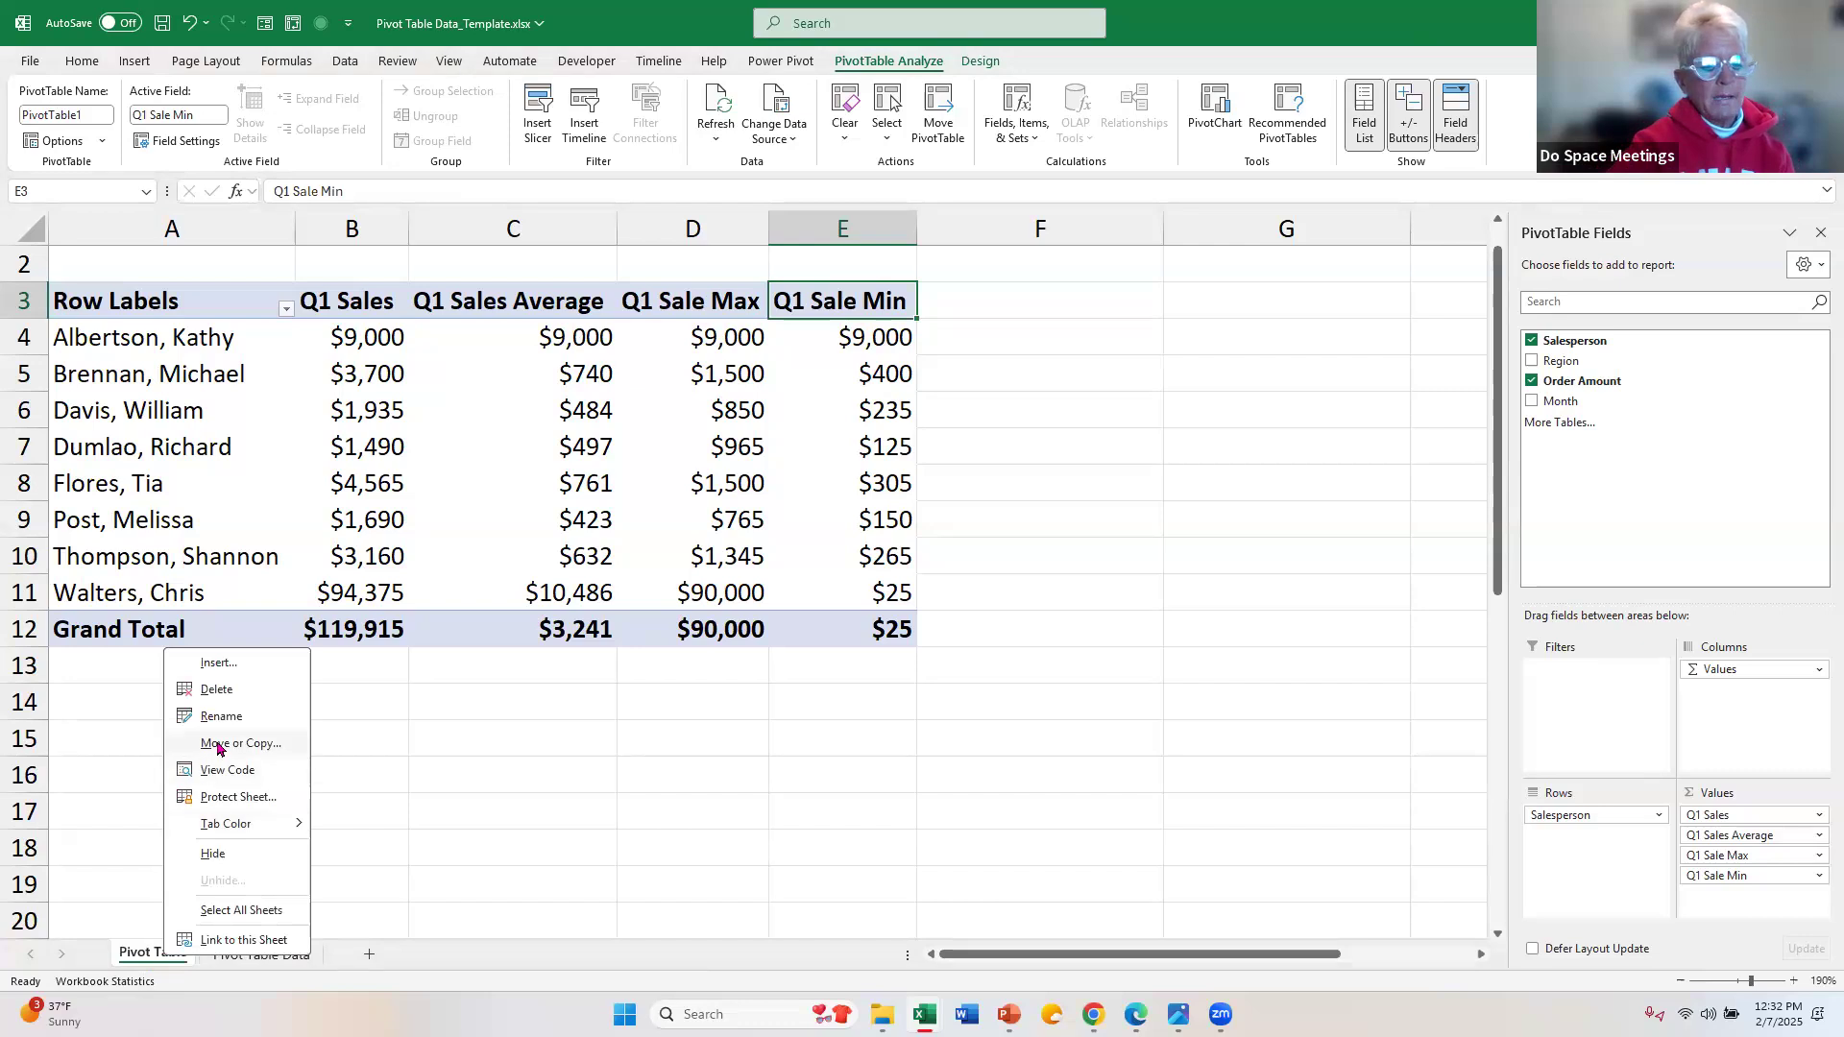
pyautogui.click(219, 744)
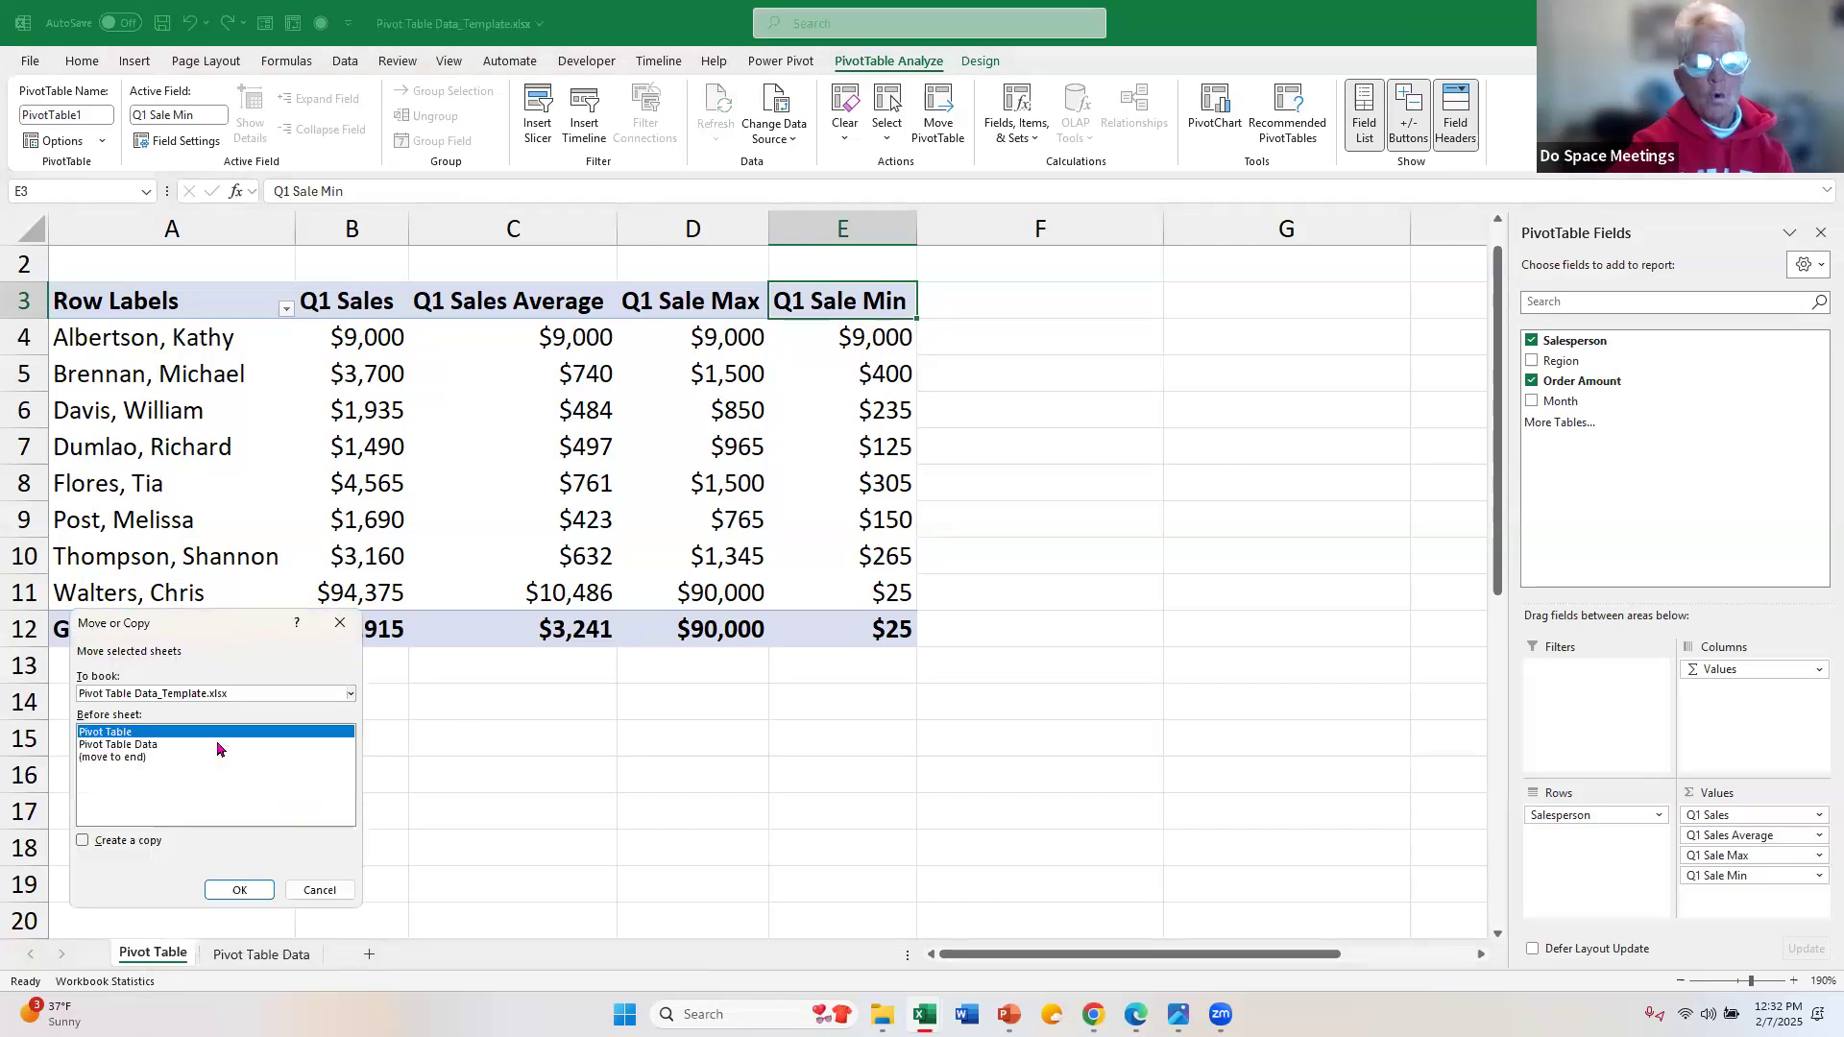
pyautogui.click(141, 759)
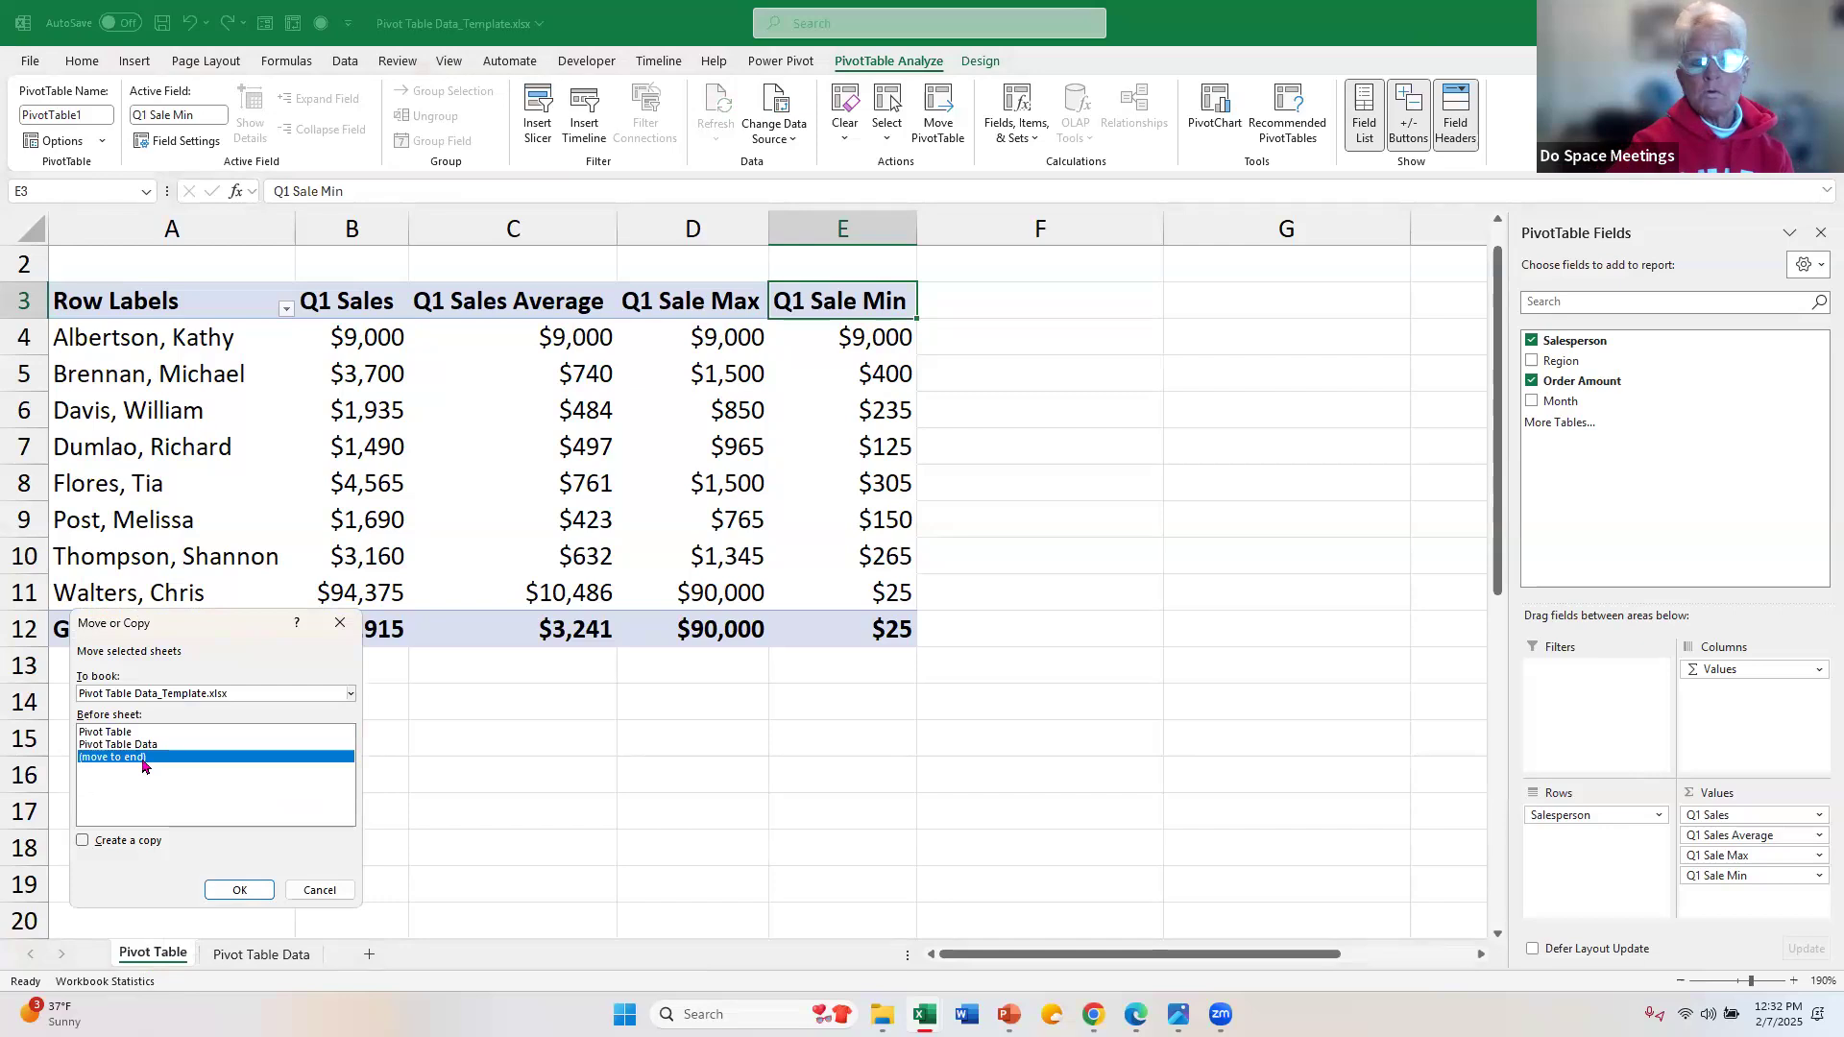
pyautogui.click(107, 847)
pyautogui.click(220, 889)
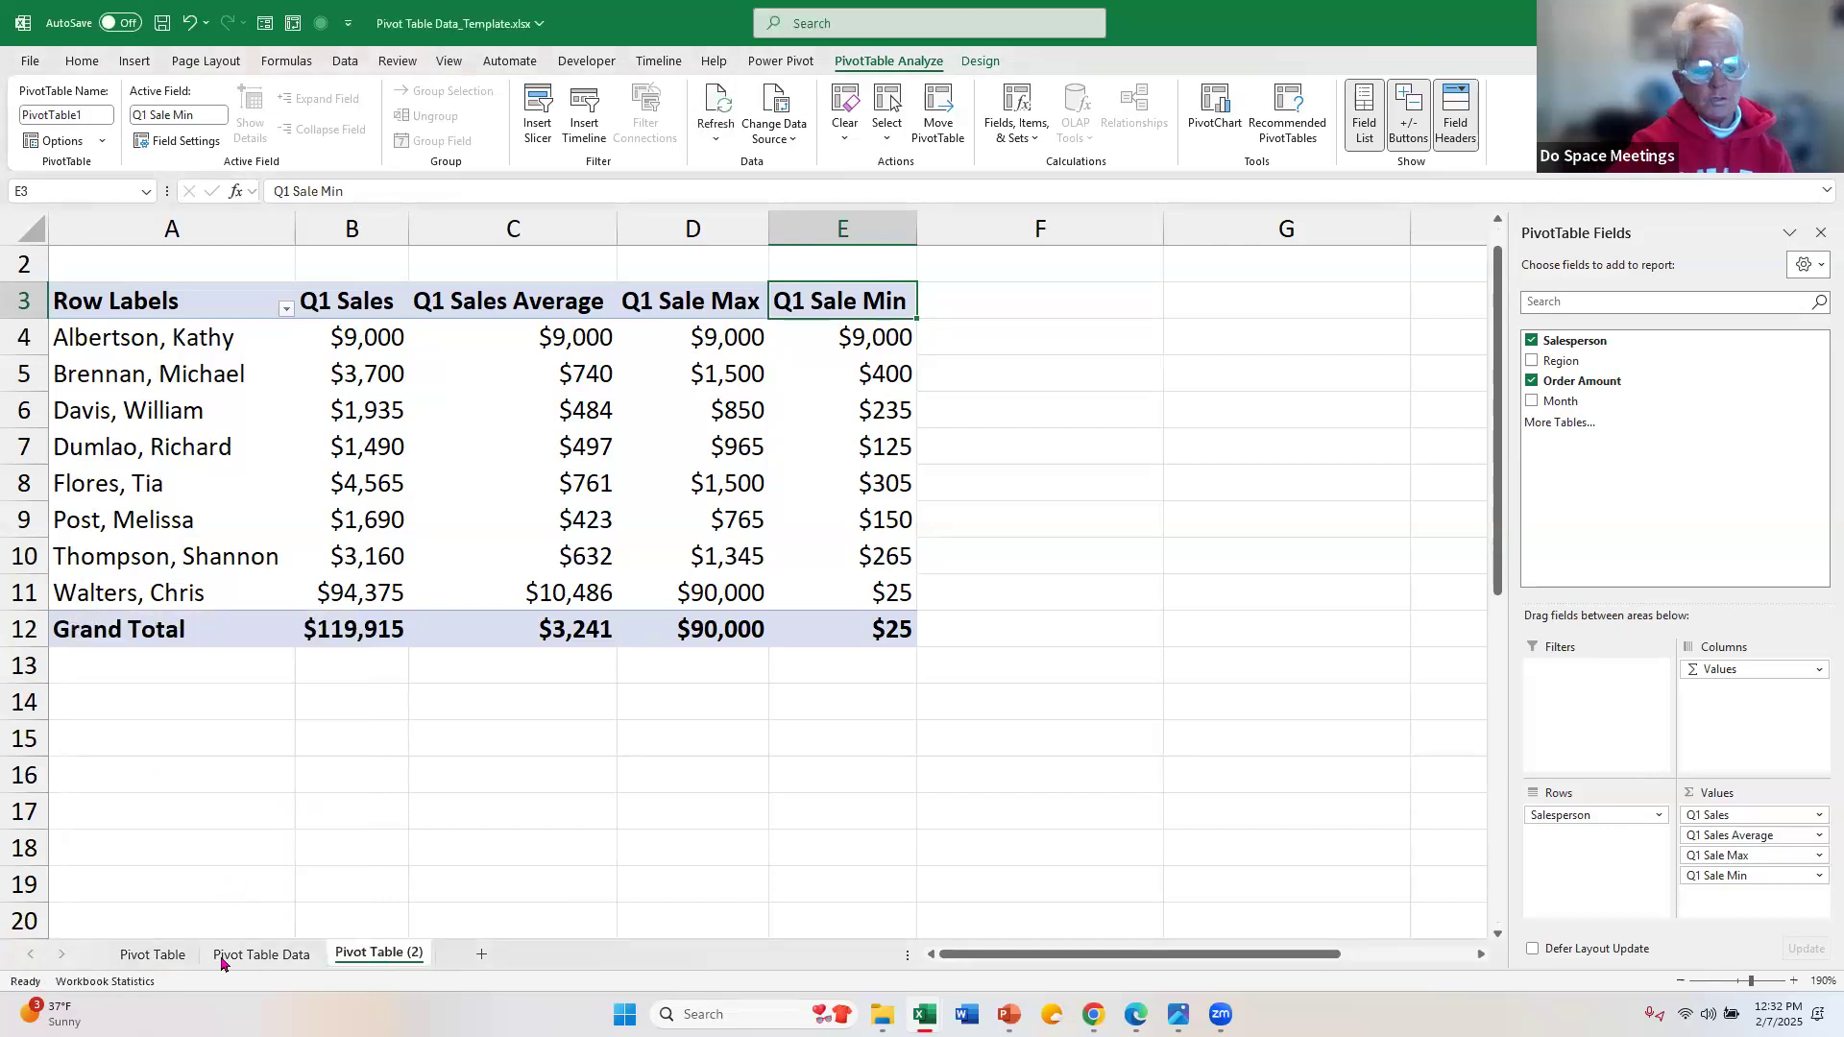
pyautogui.moveTo(149, 958); pyautogui.dragTo(343, 942)
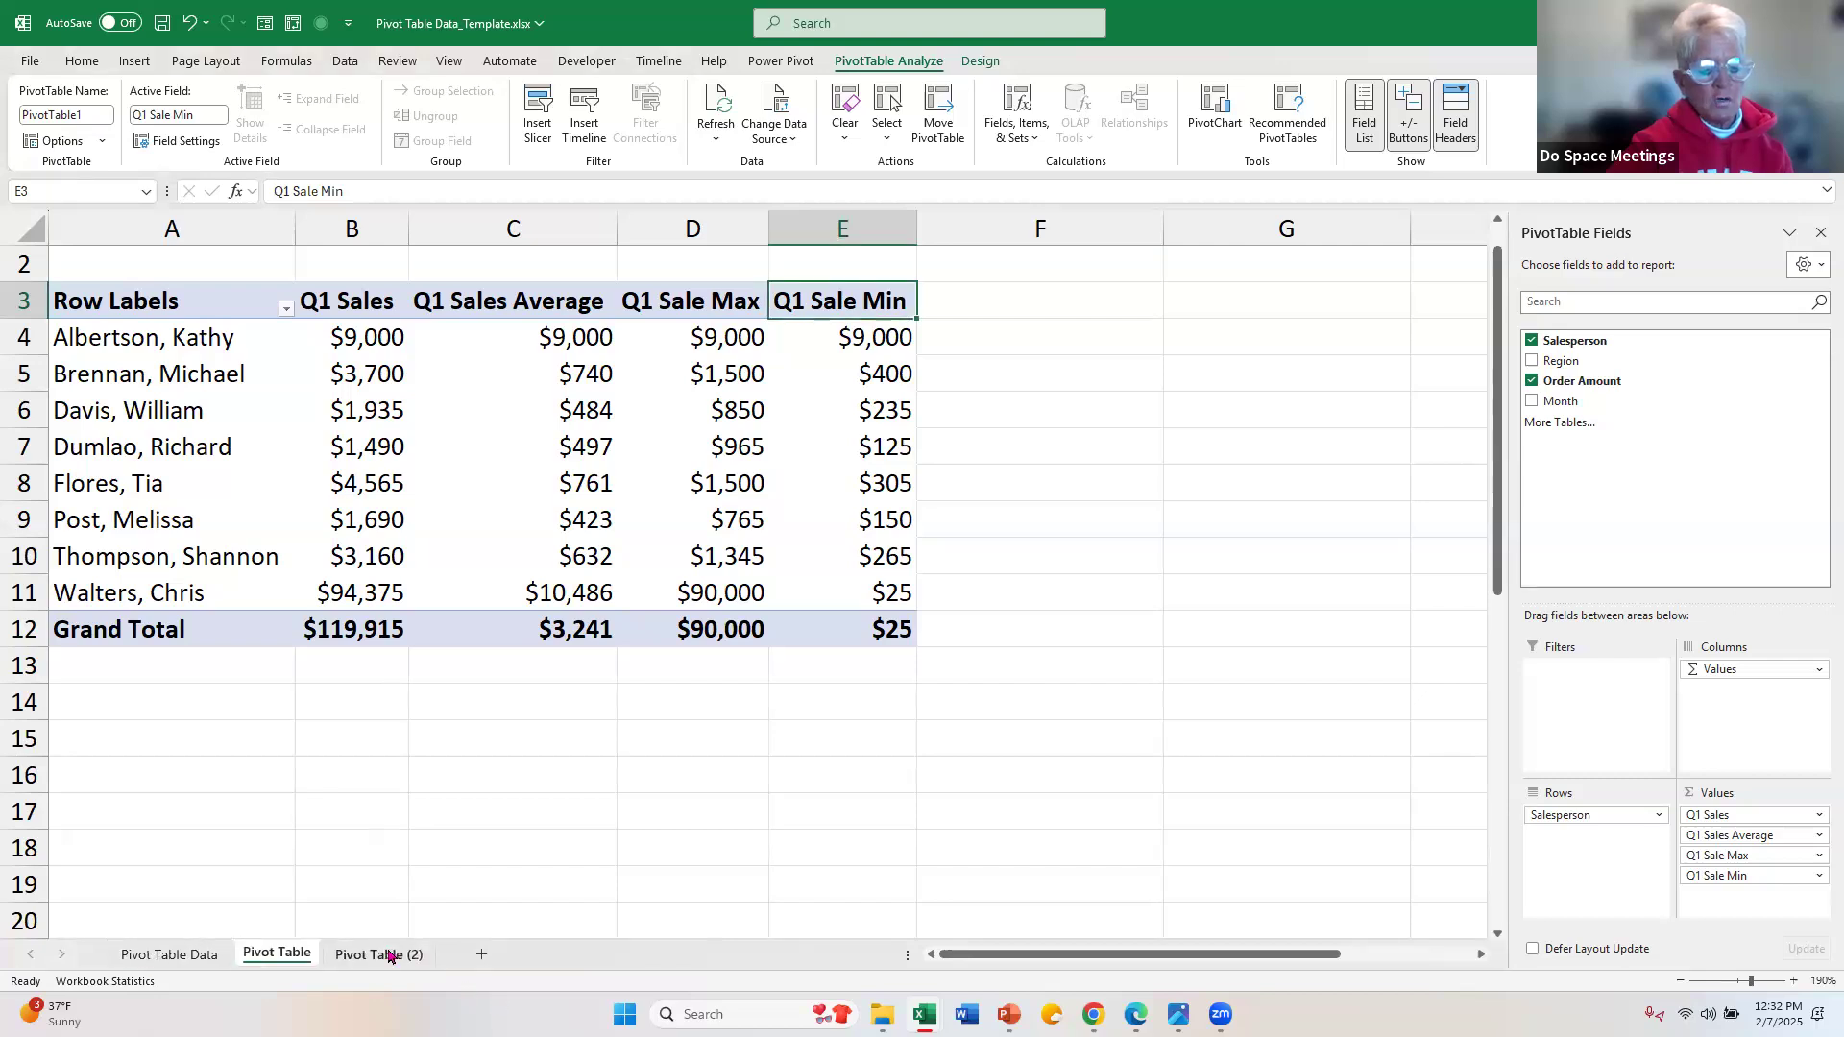
# Step: Duplicate the Pivot Table (2) sheet at the end of the workbook and compare it with the other PivotTable sheets
pyautogui.click(389, 963)
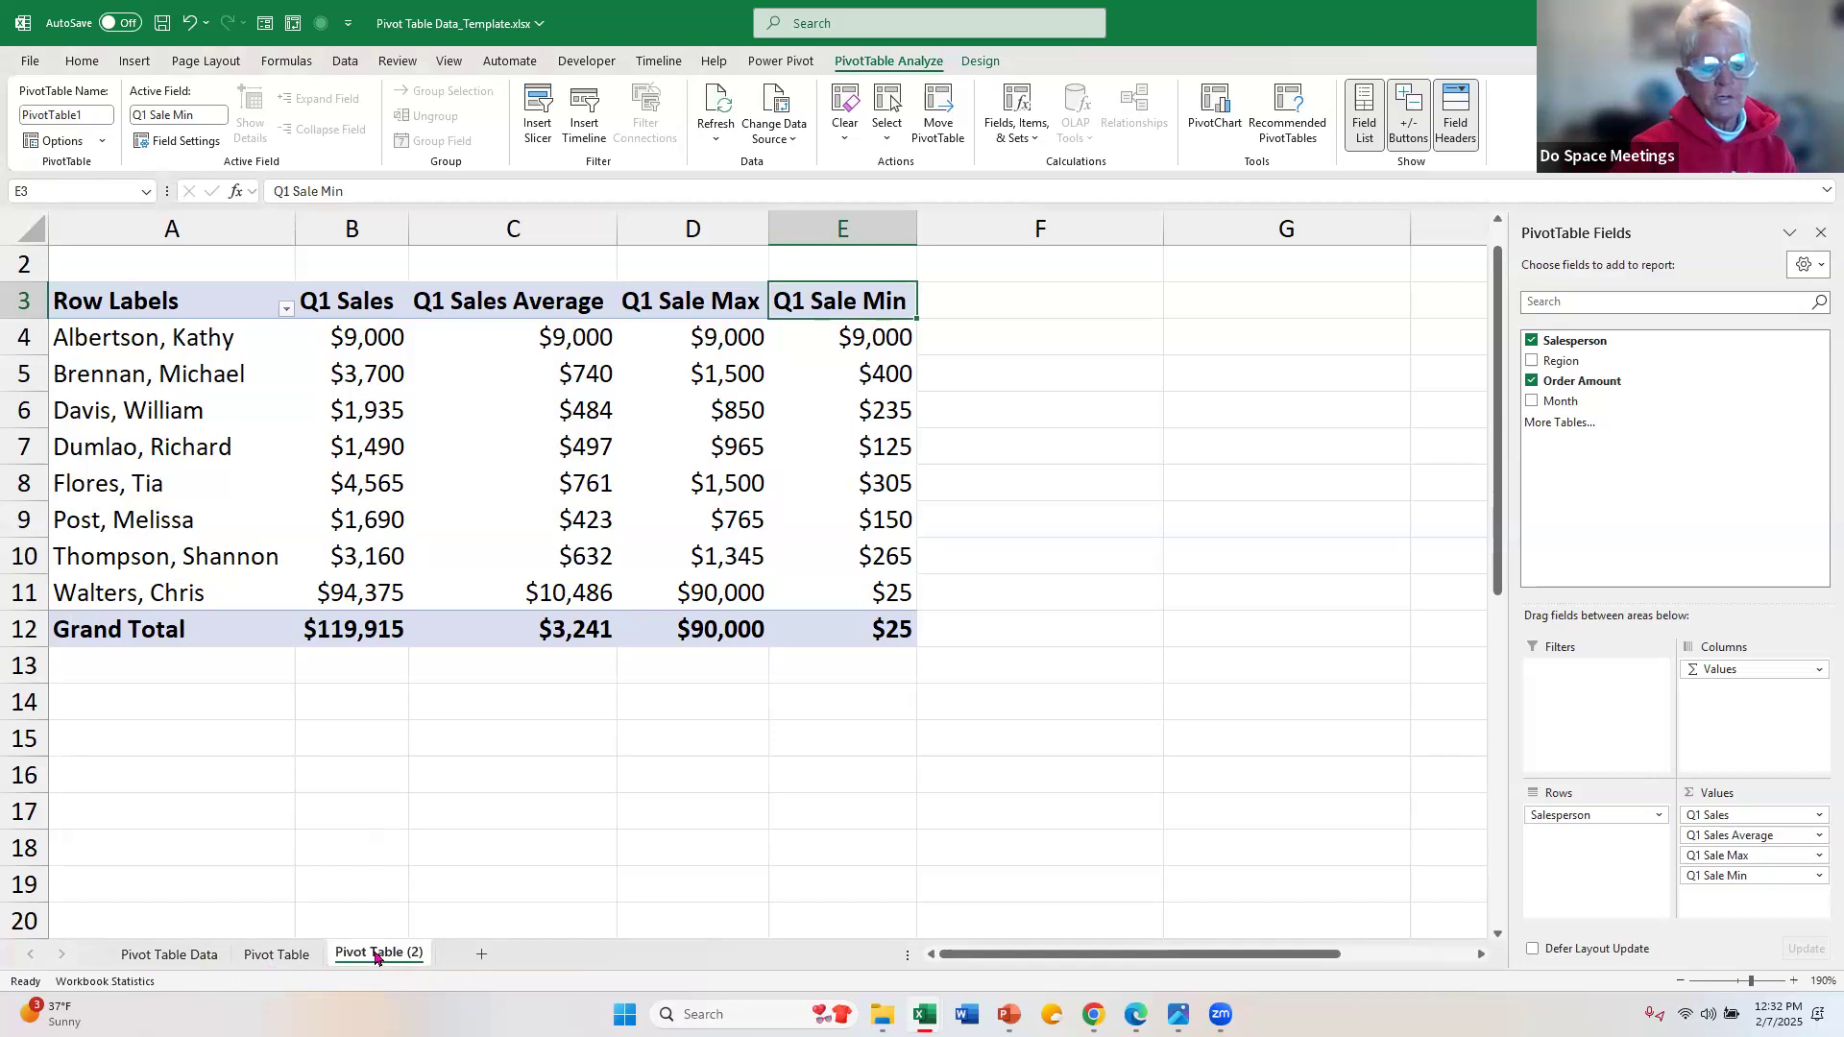
pyautogui.moveTo(374, 957); pyautogui.dragTo(523, 958)
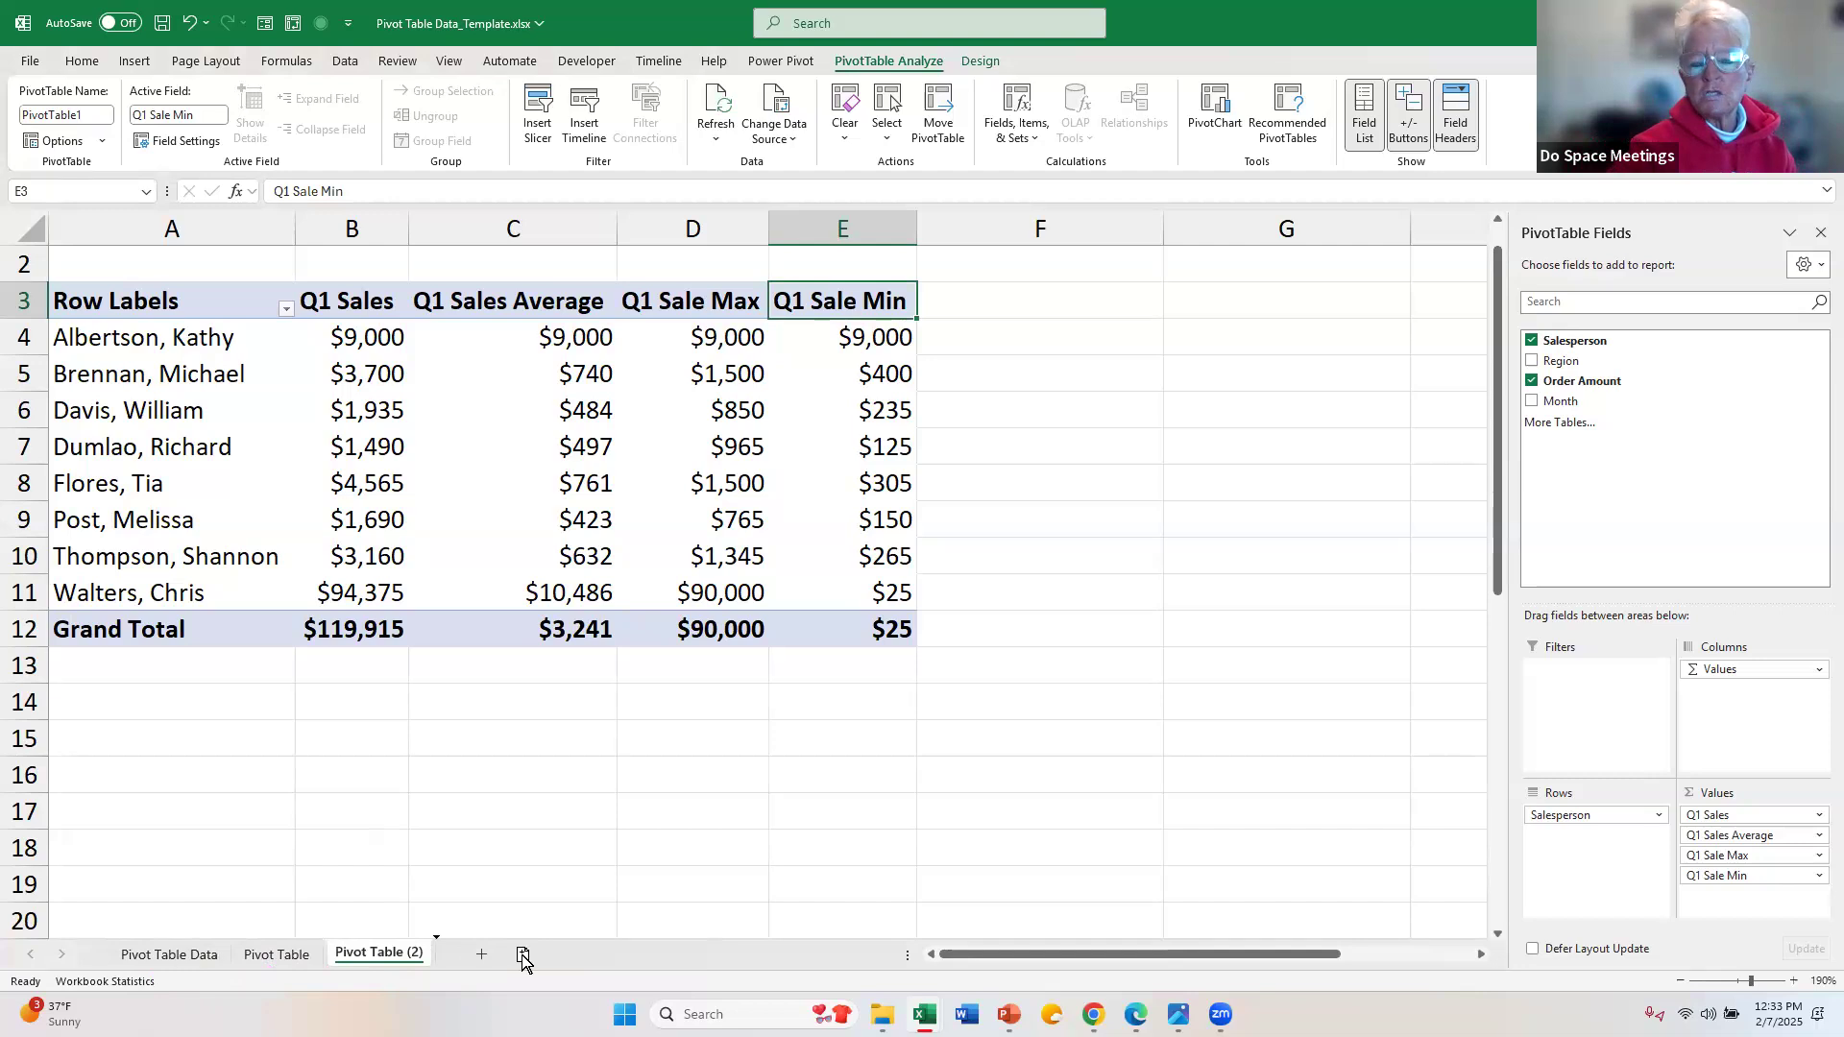
pyautogui.moveTo(523, 958); pyautogui.dragTo(523, 957)
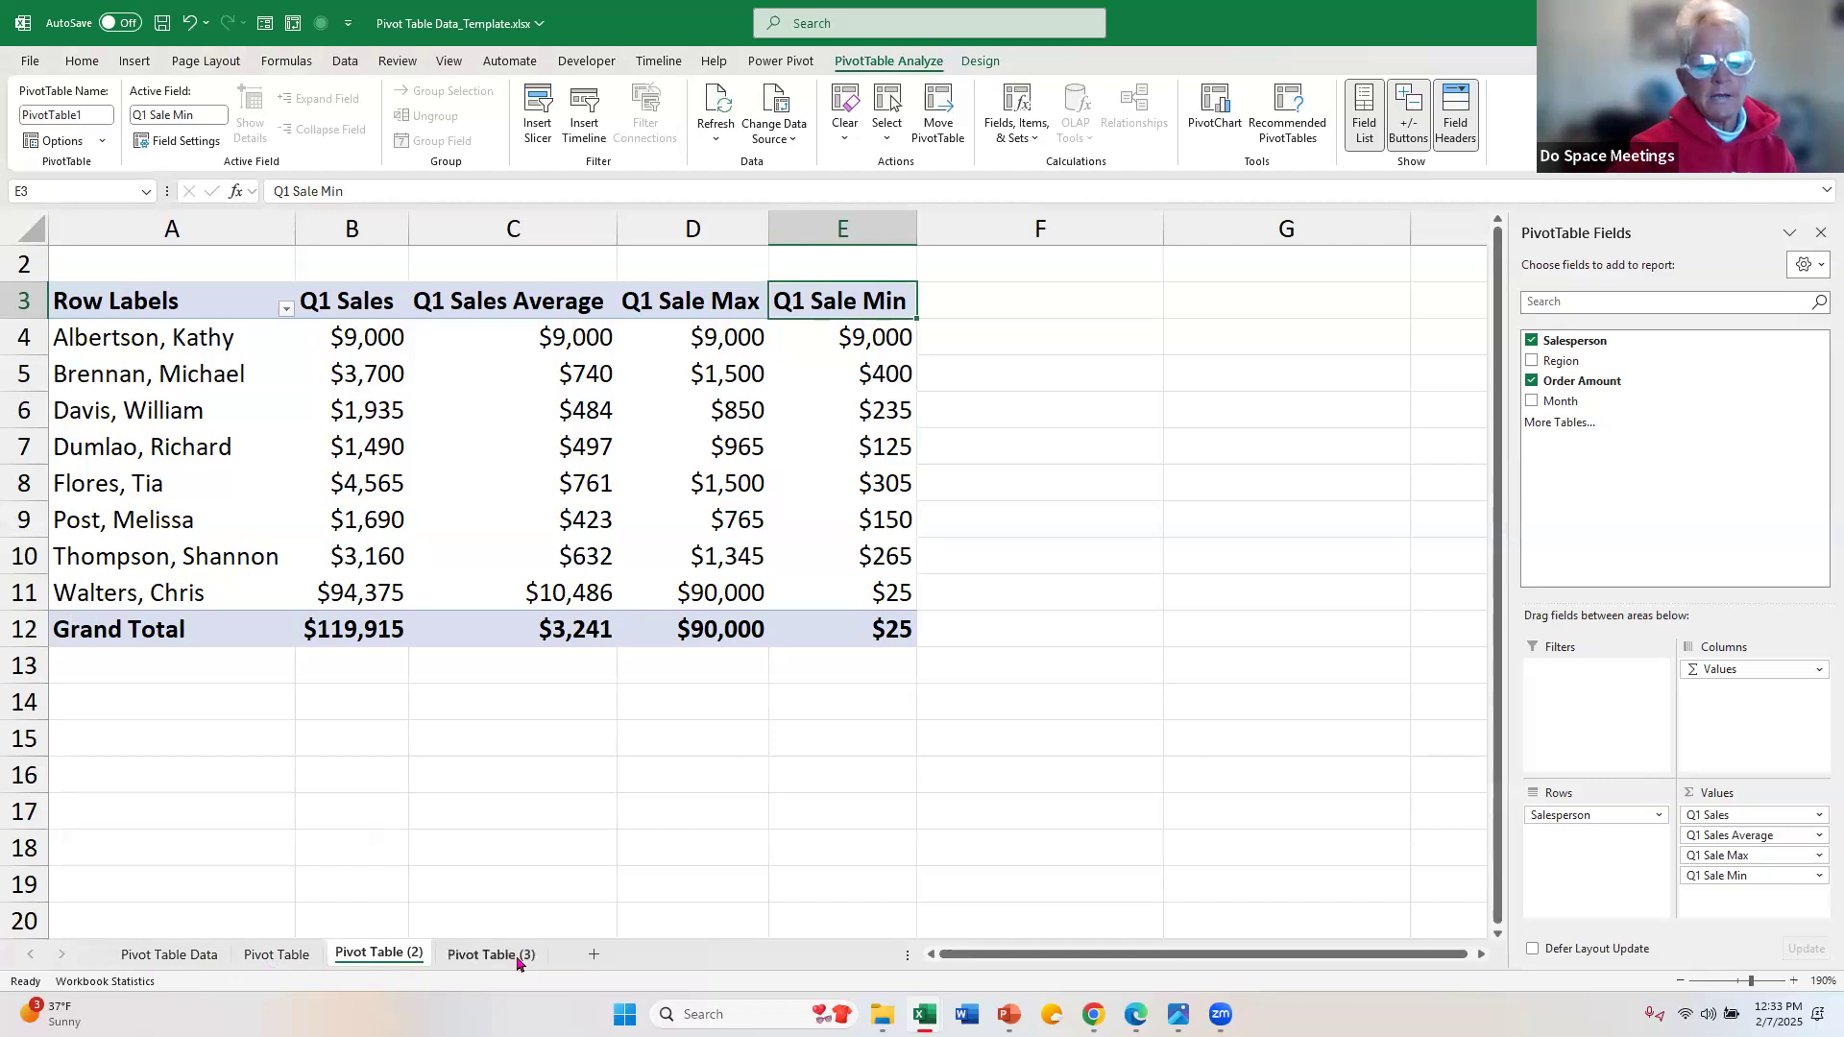
pyautogui.click(278, 957)
pyautogui.click(380, 956)
pyautogui.click(497, 958)
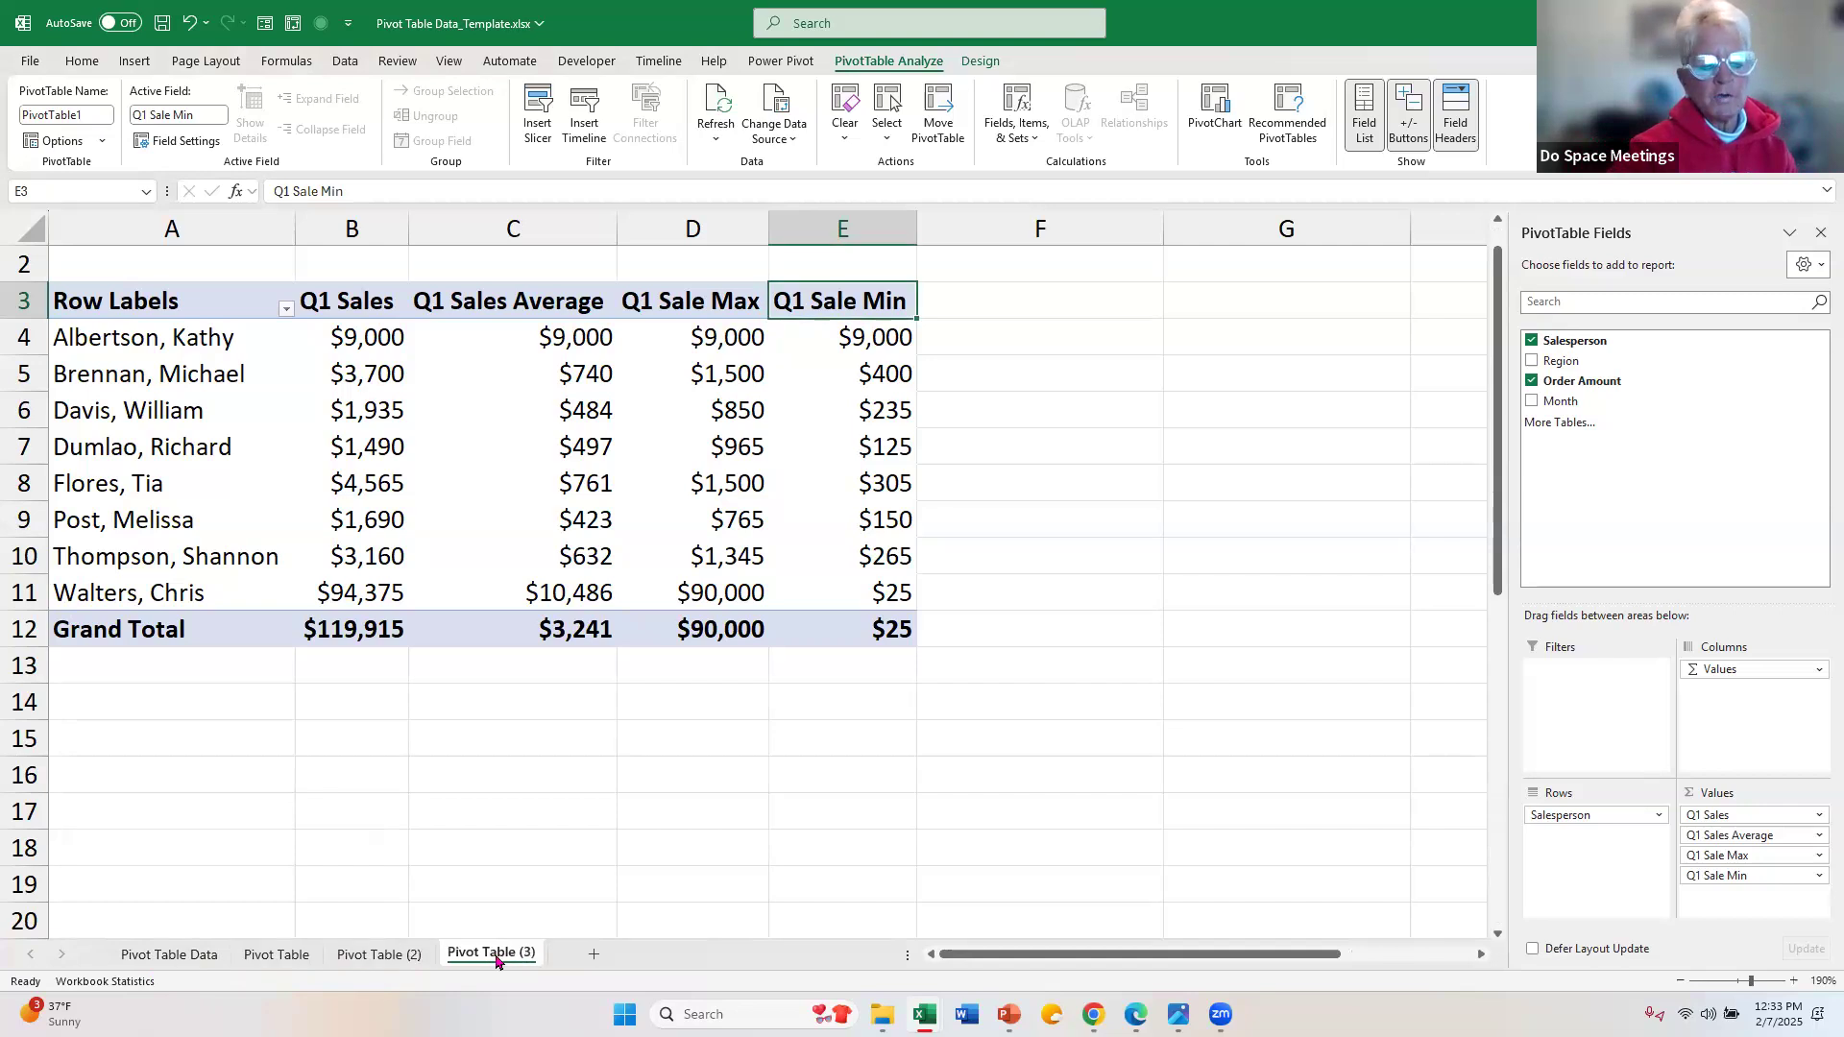
# Step: Delete the extra Pivot Table (3) sheet from the workbook
pyautogui.rightClick(497, 962)
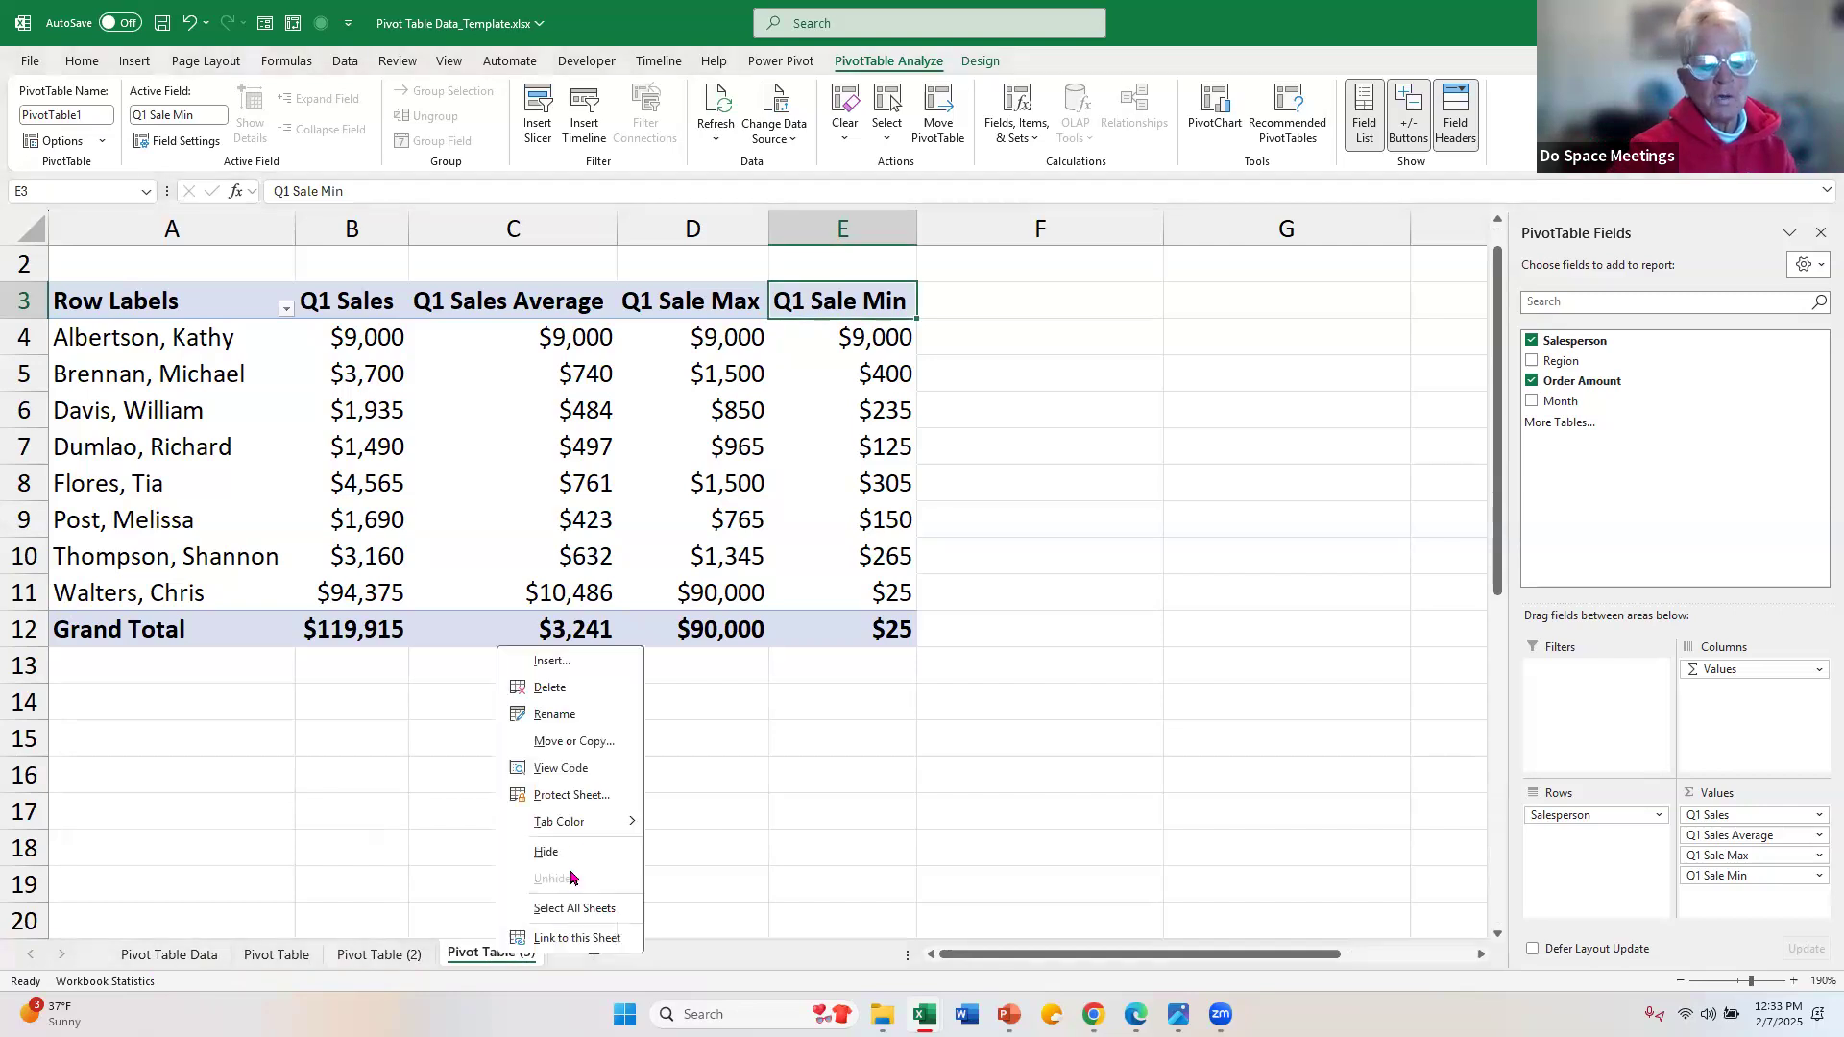
pyautogui.click(551, 688)
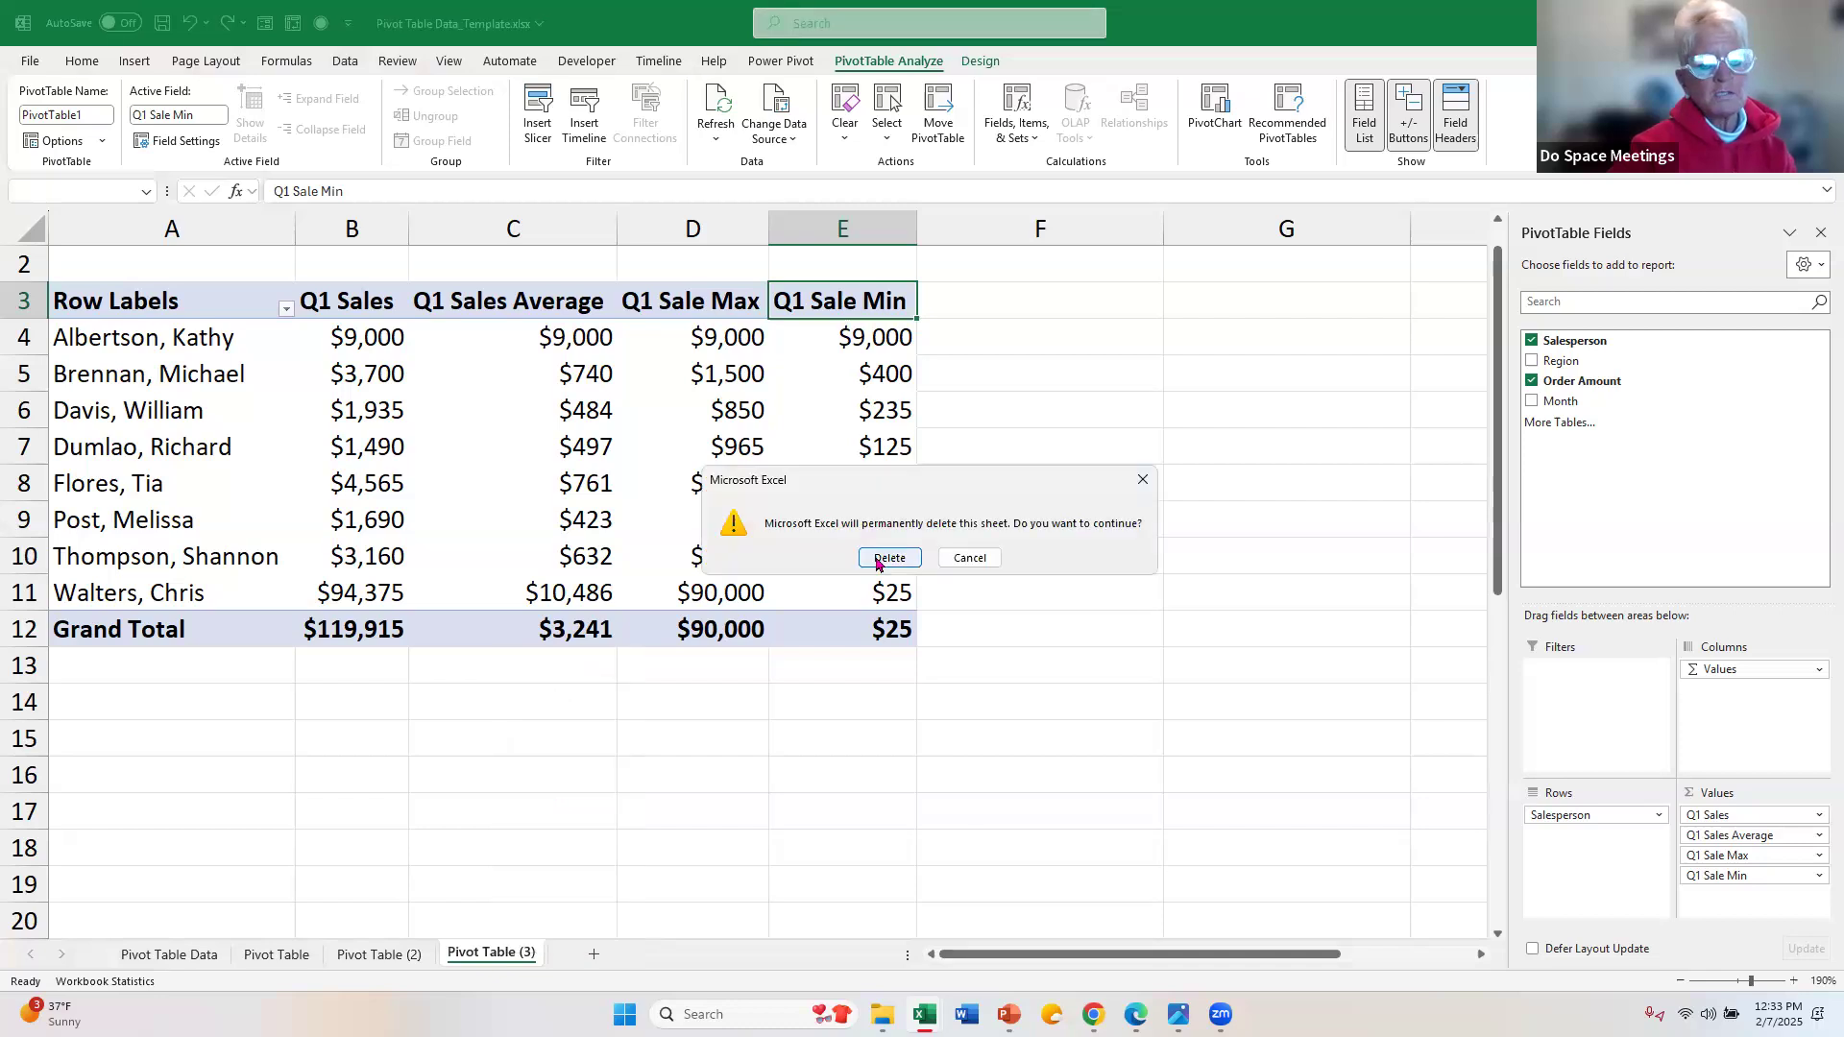
pyautogui.click(877, 563)
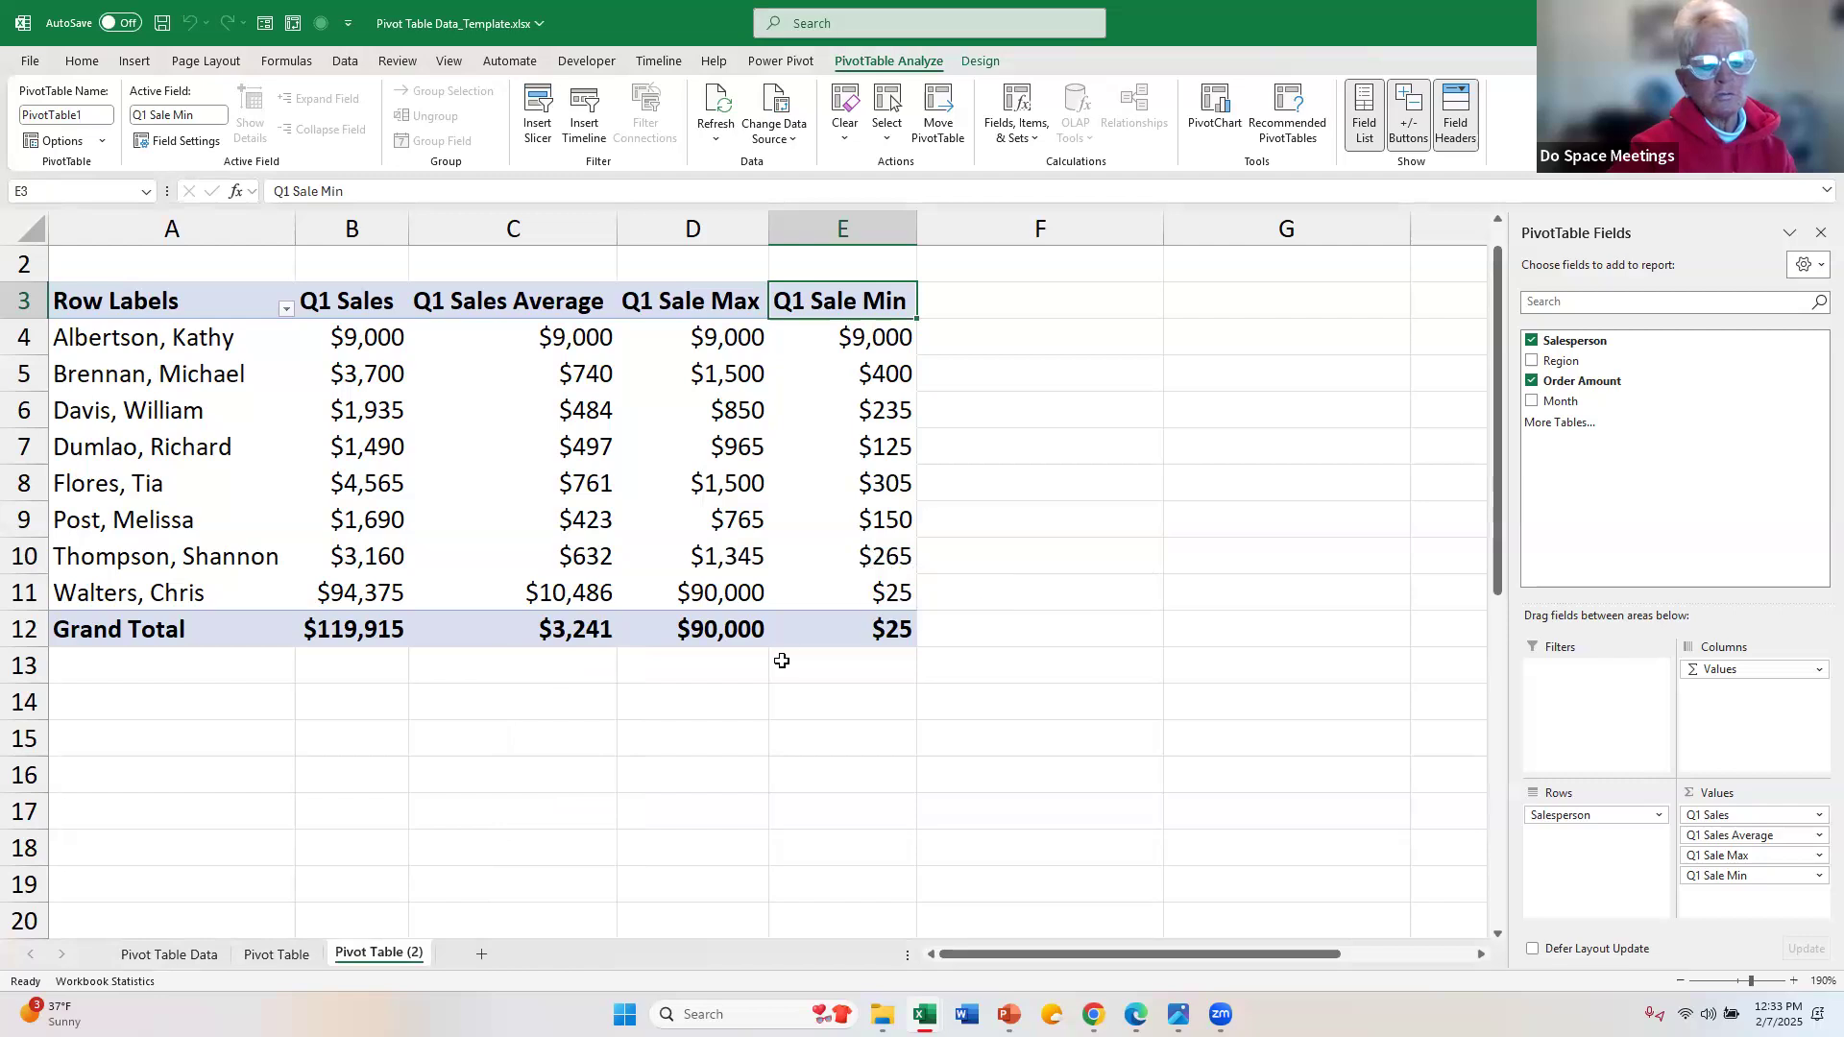
# Step: Rename the Pivot Table (2) sheet as "Pivot Table Chart Data"
pyautogui.doubleClick(396, 961)
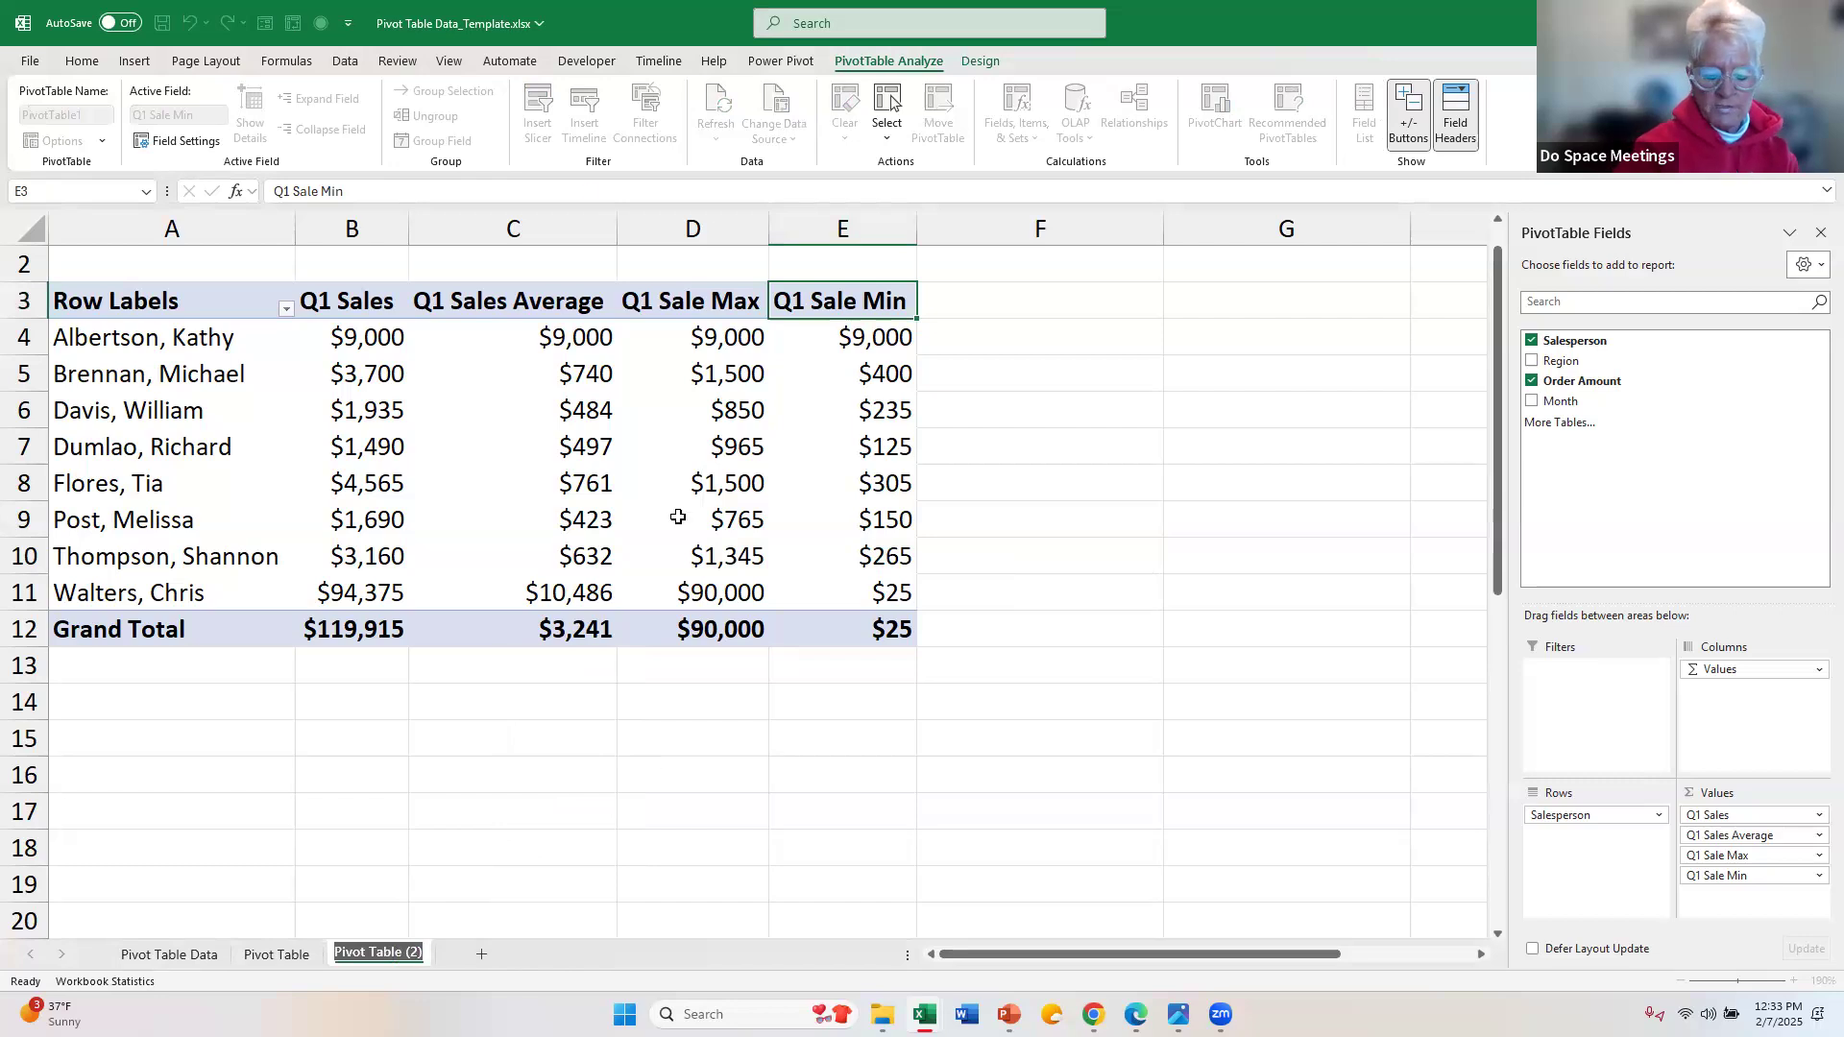
pyautogui.press('Right')
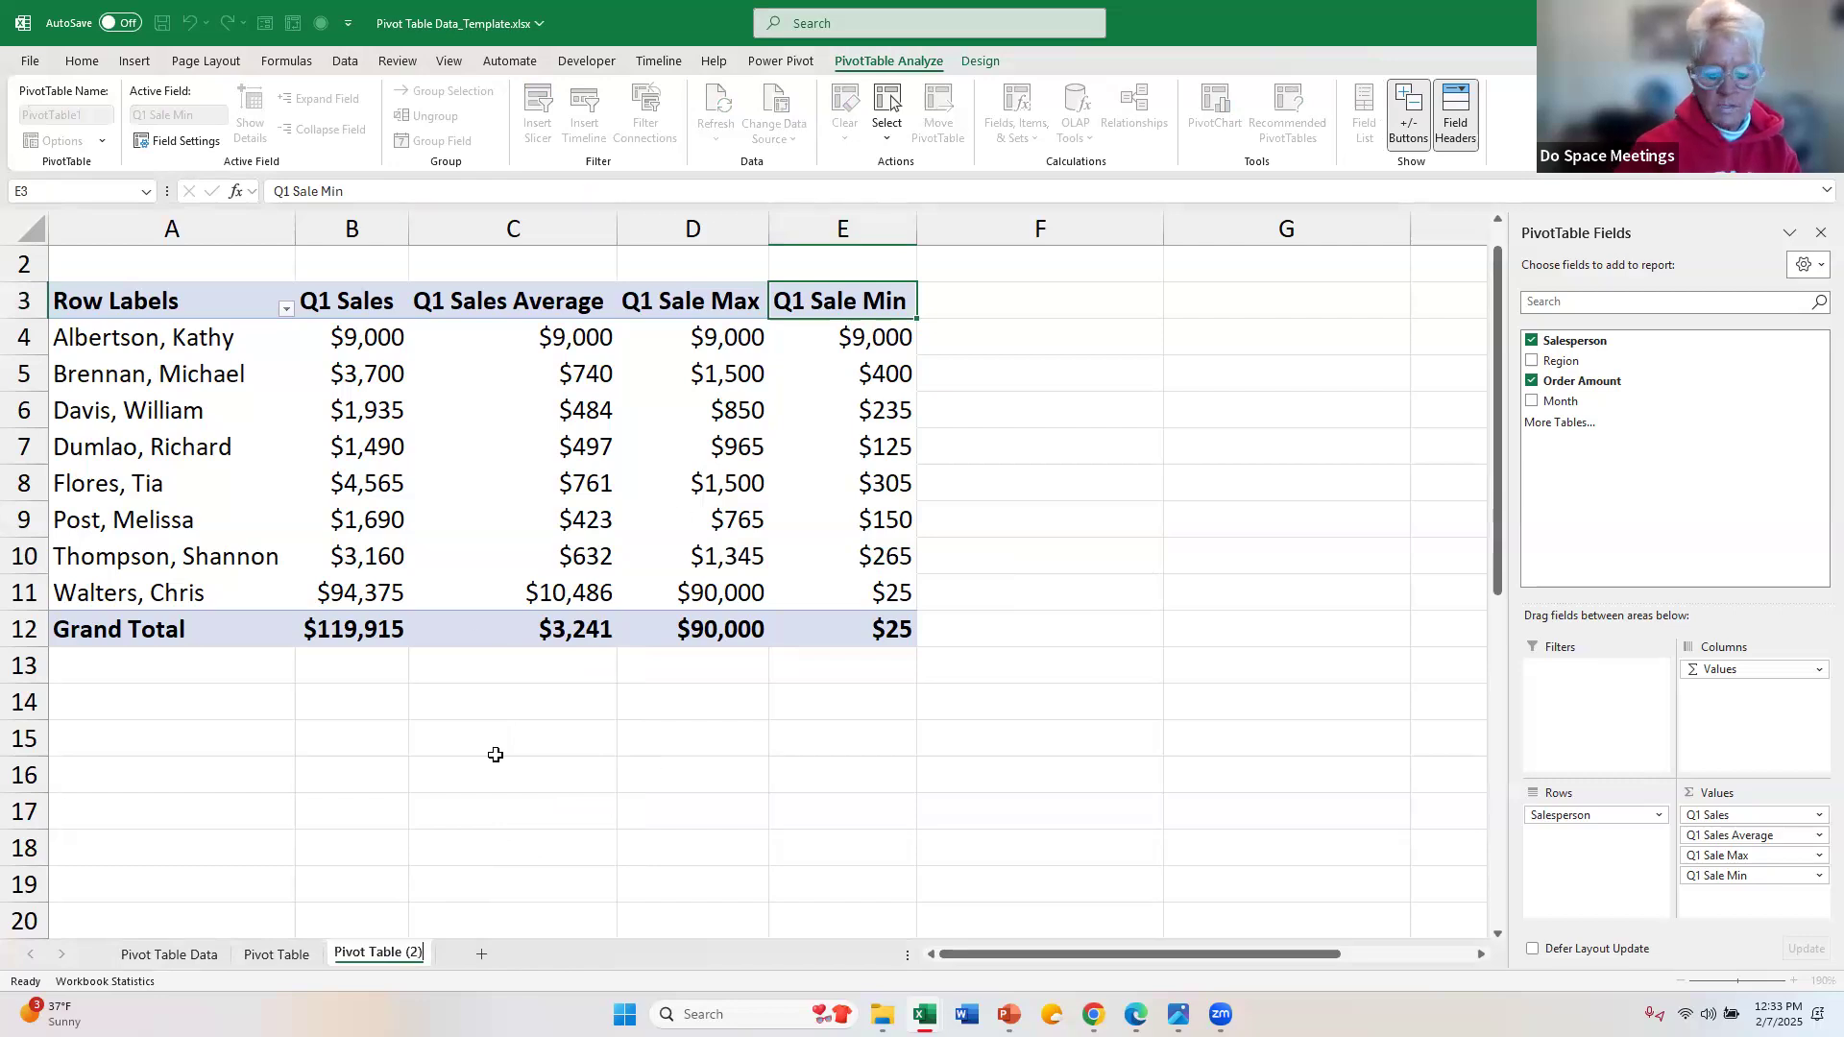
pyautogui.press('BackSpace')
pyautogui.press('BackSpace')
pyautogui.press('BackSpace')
pyautogui.press('BackSpace')
pyautogui.press('Return')
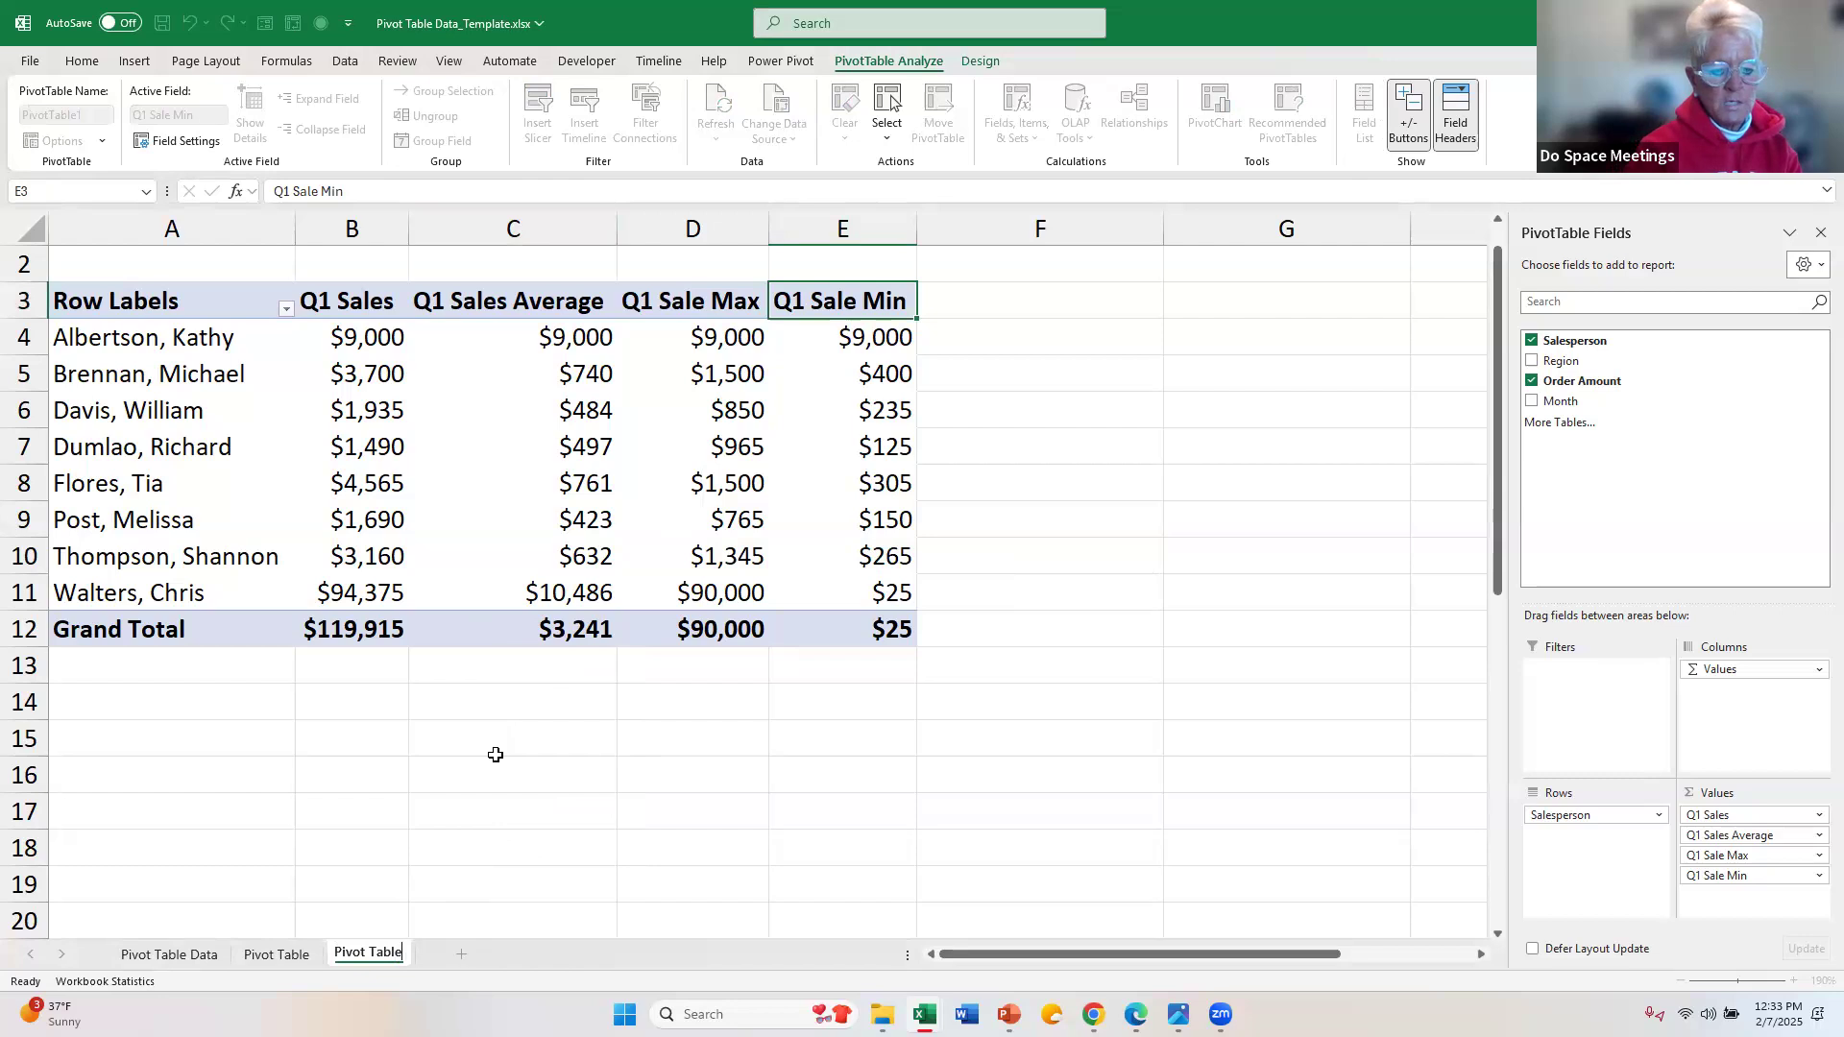
pyautogui.write('Cha')
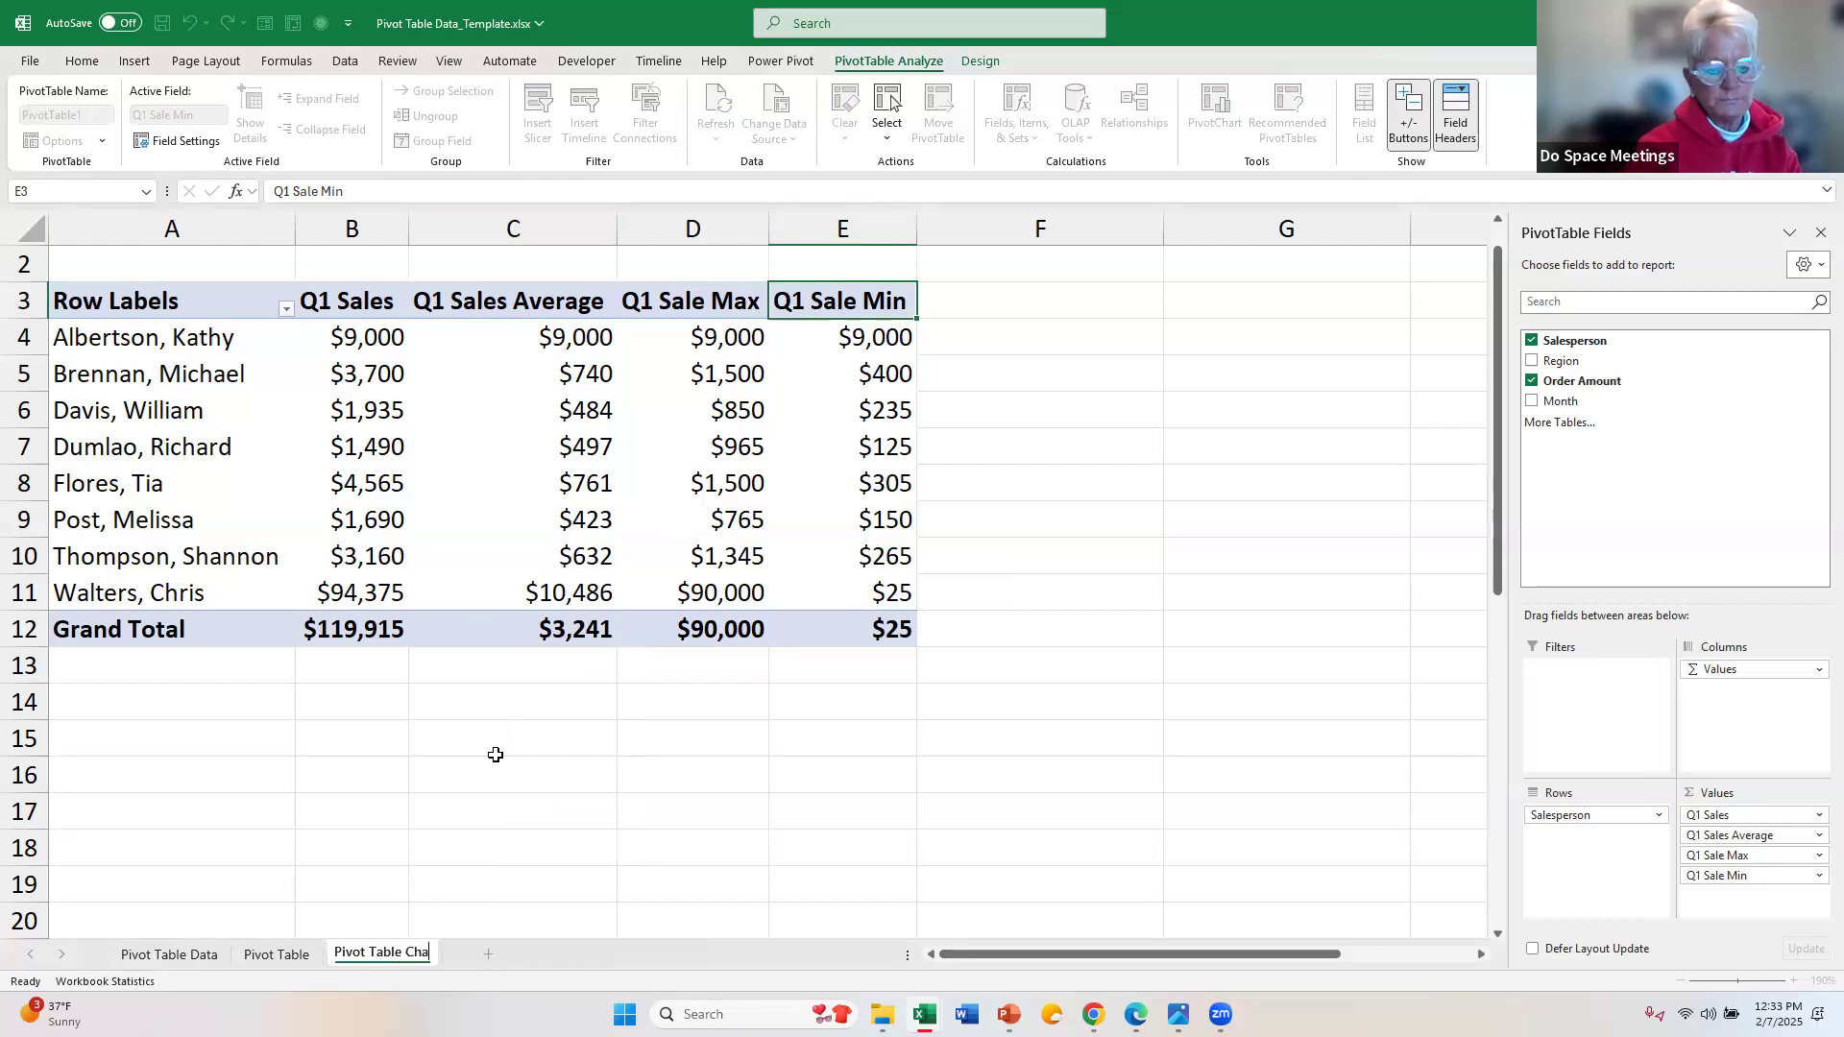
pyautogui.write('rt Data')
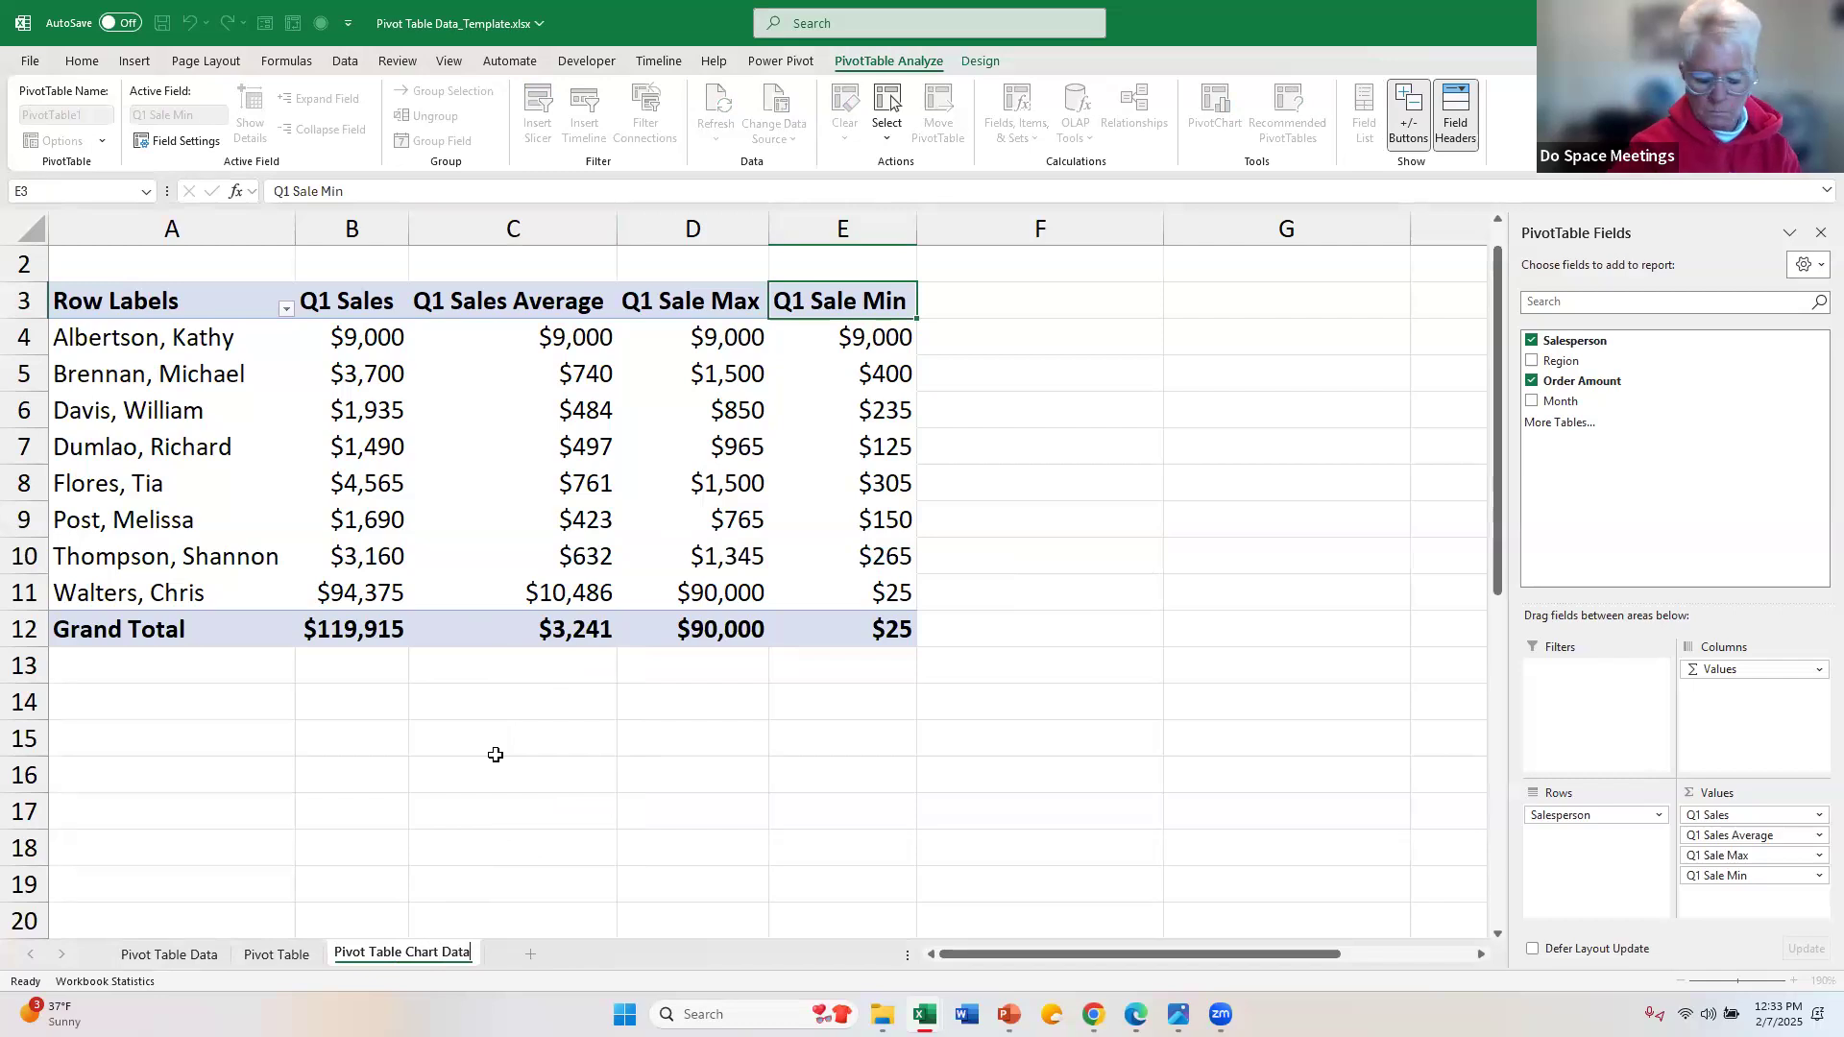
pyautogui.press('Return')
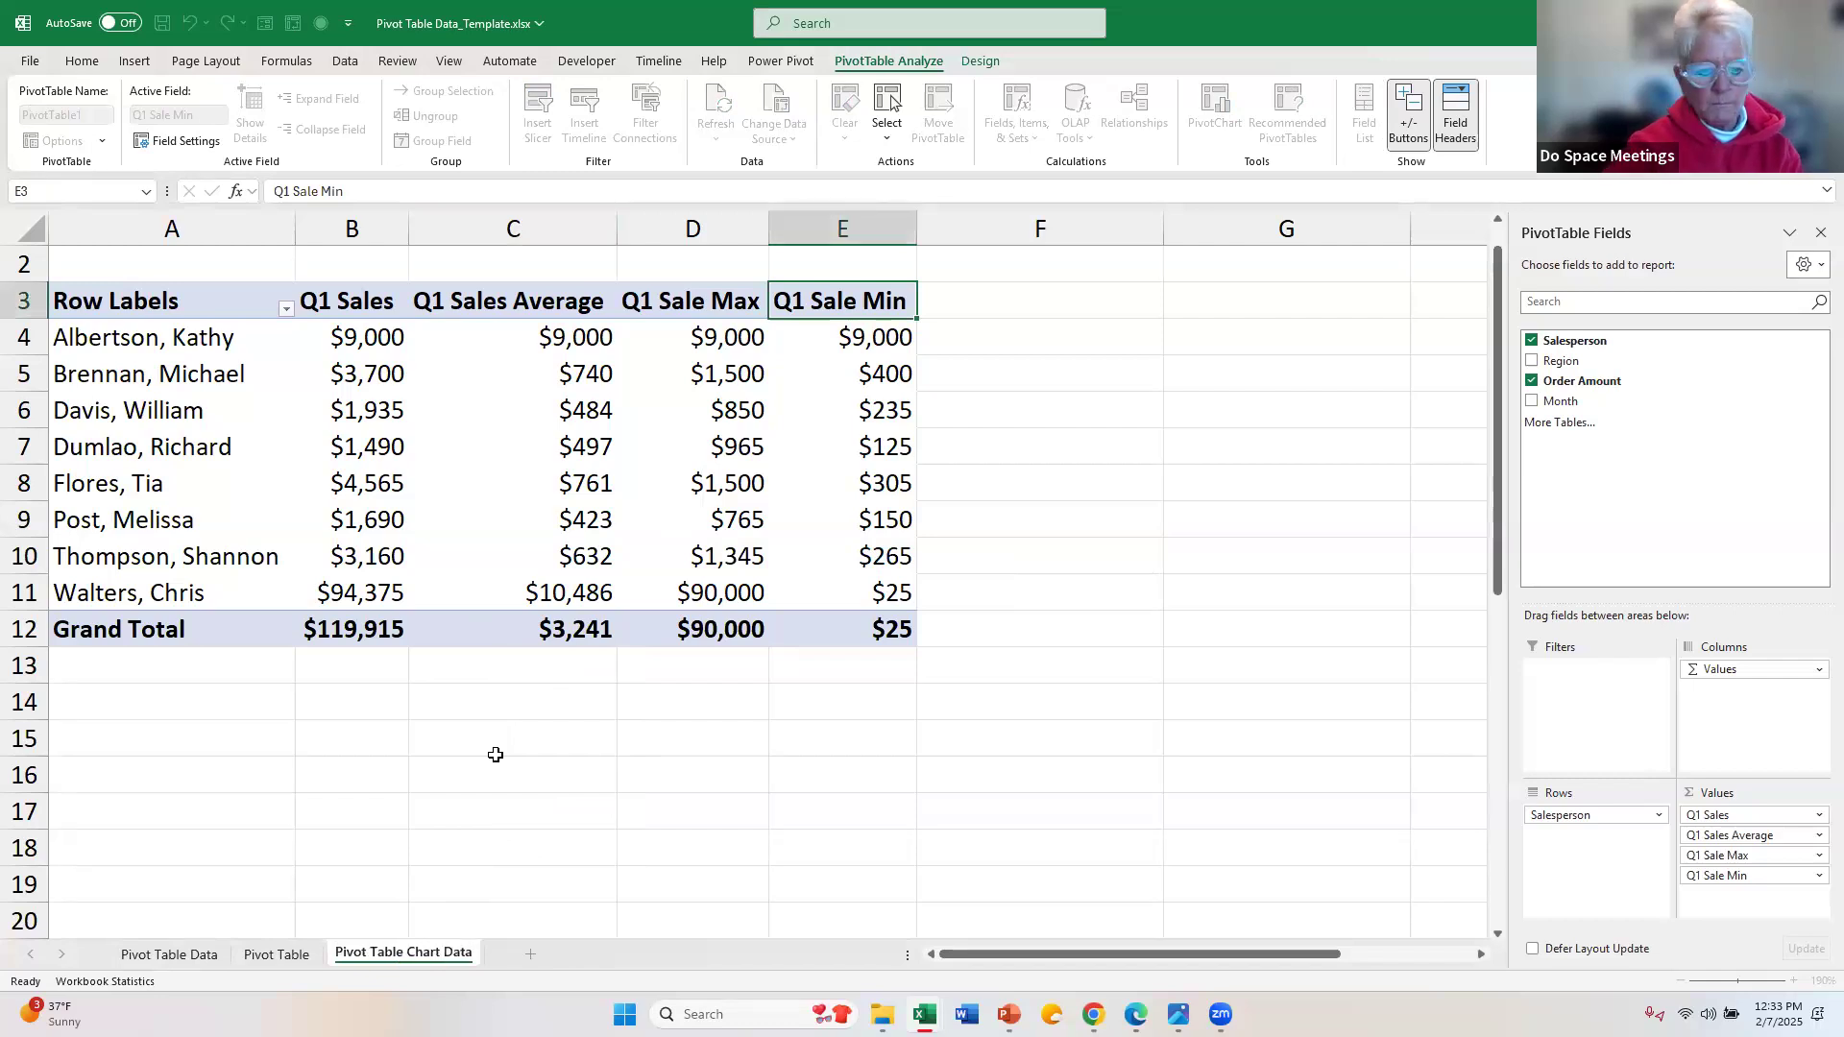
# Step: Remove Q1 Sale Min, Q1 Sale Max and Q1 Sales Average from the PivotTable values on the Pivot Table Chart Data sheet
pyautogui.moveTo(1009, 1014)
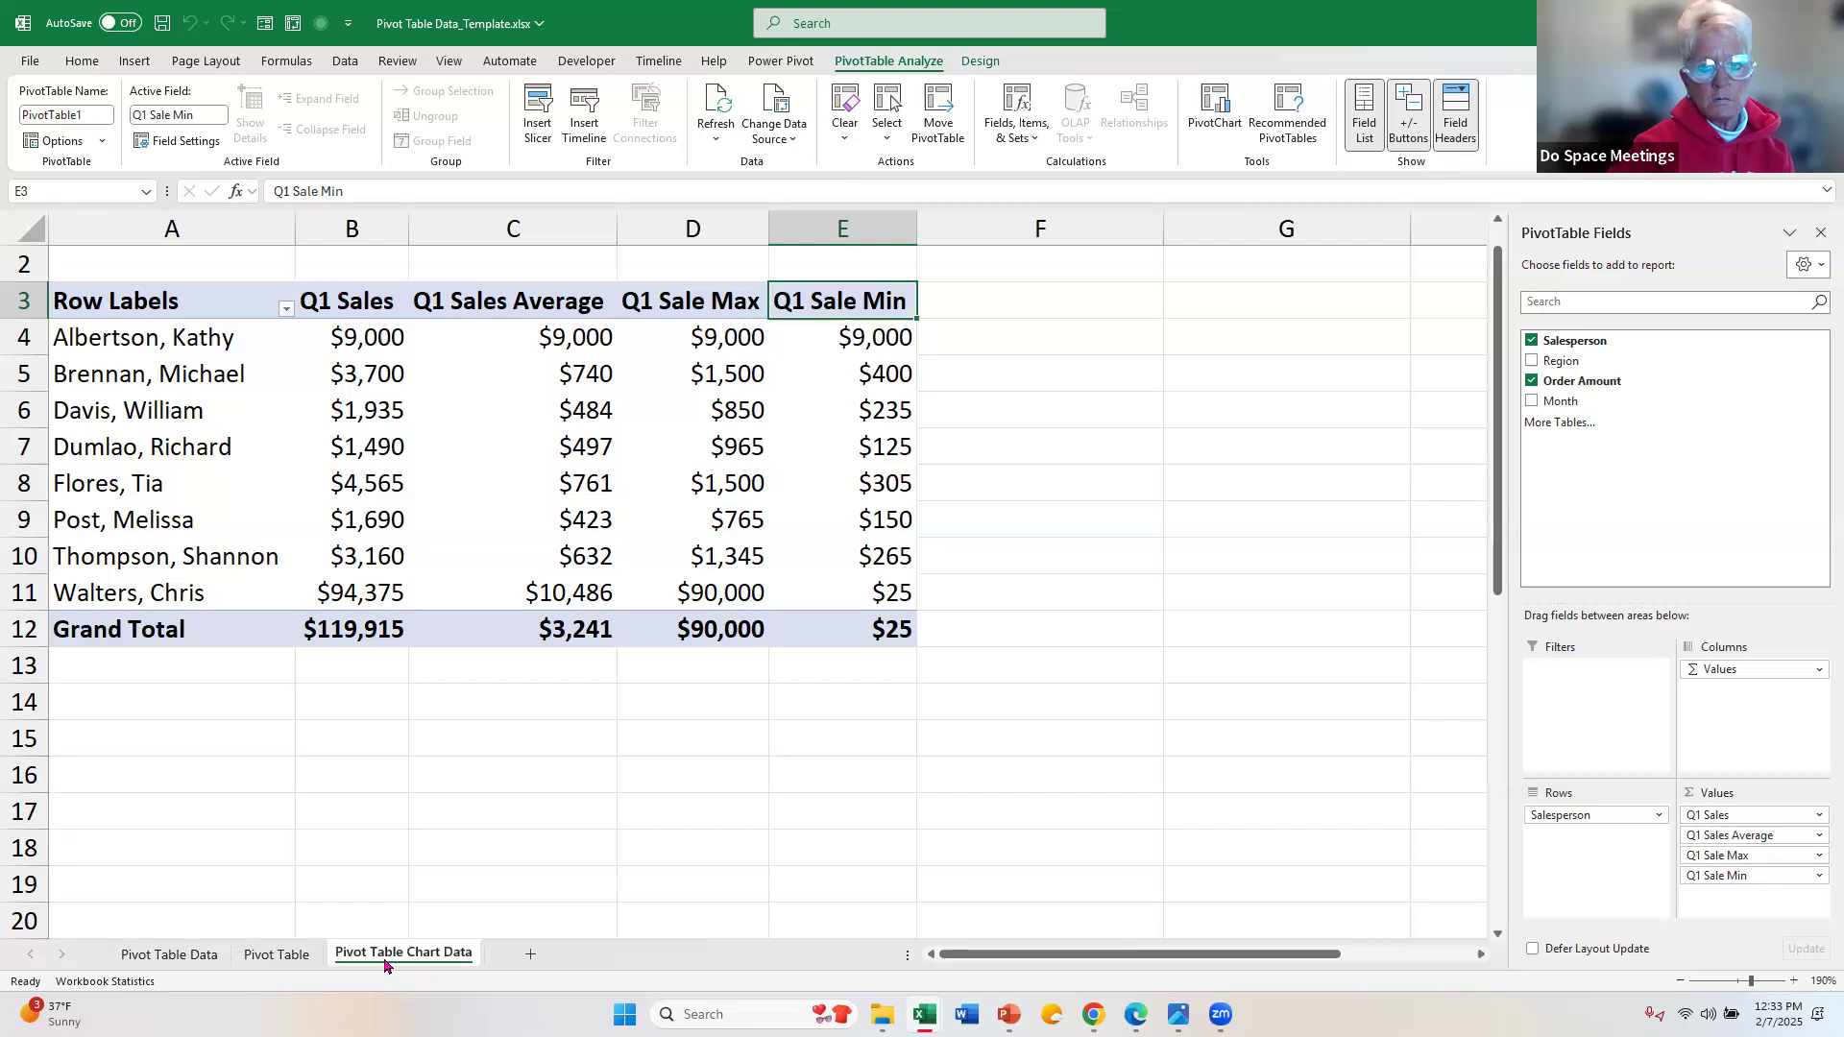
pyautogui.click(281, 957)
pyautogui.click(434, 957)
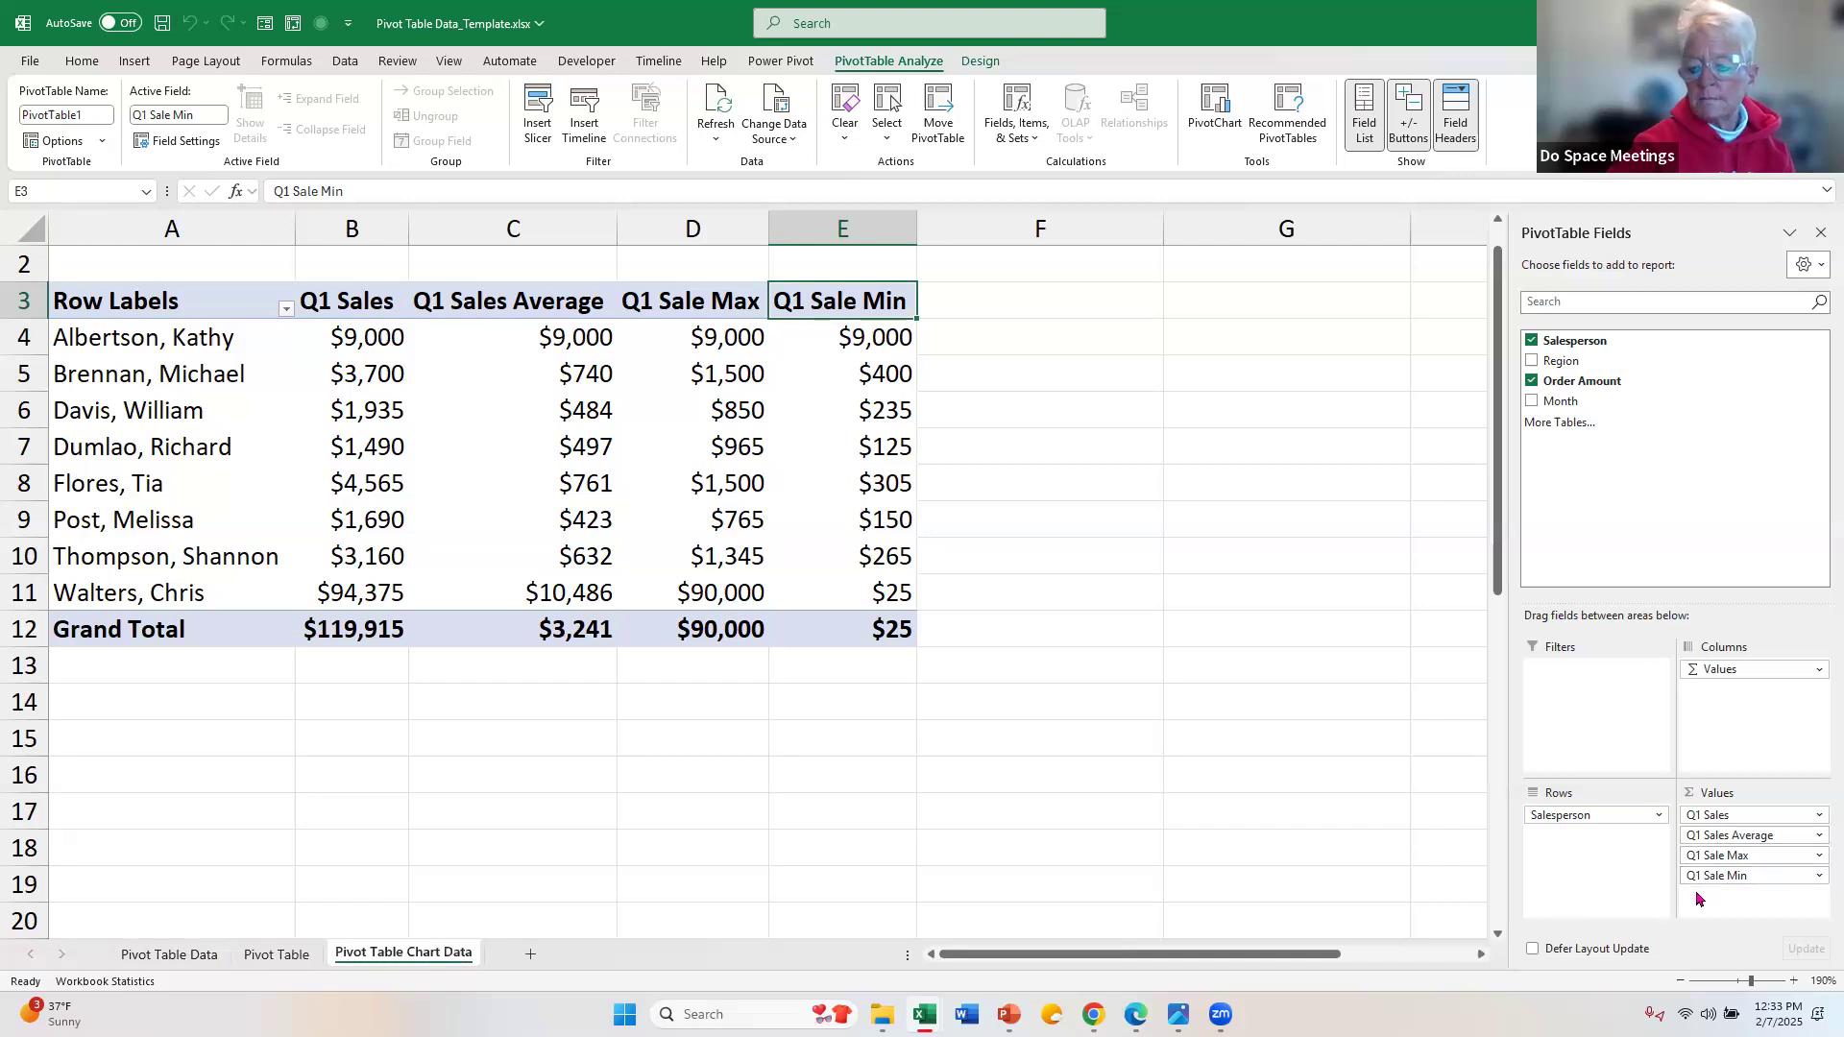
pyautogui.moveTo(1698, 895); pyautogui.dragTo(1344, 410)
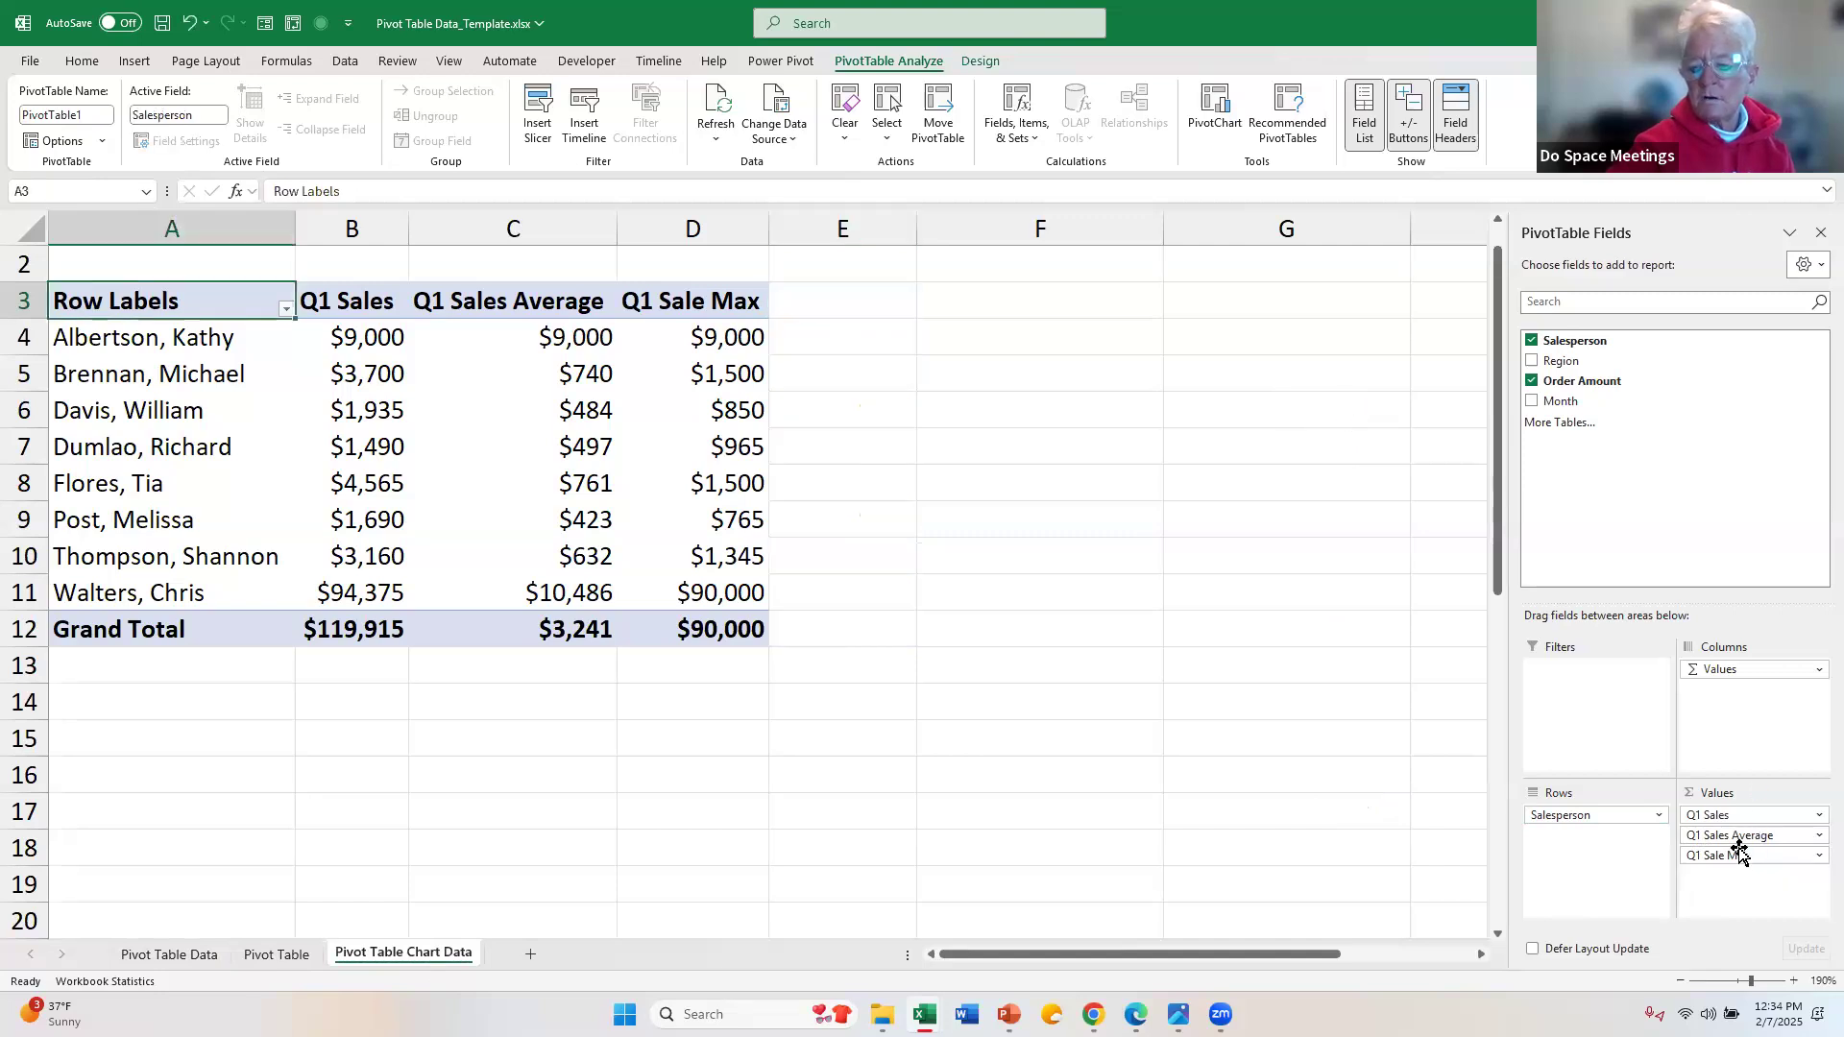
pyautogui.moveTo(1739, 860); pyautogui.dragTo(1281, 527)
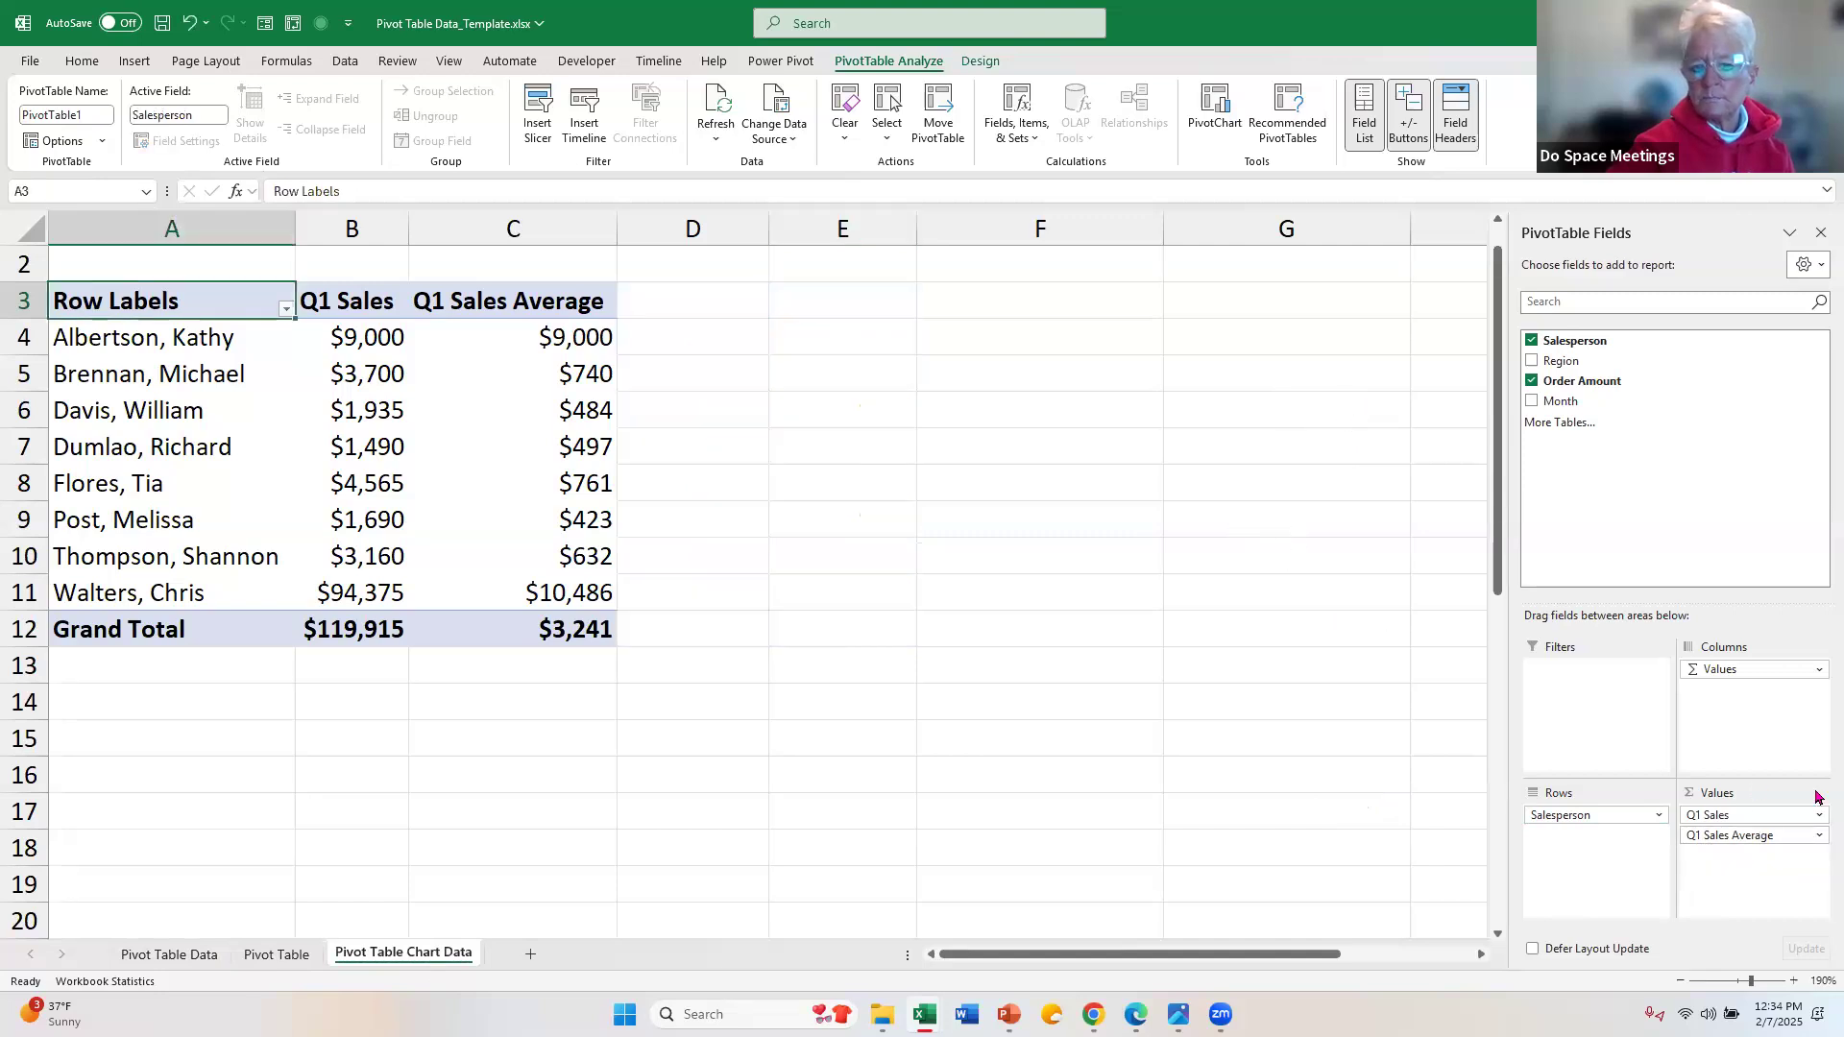
pyautogui.moveTo(1737, 836); pyautogui.dragTo(1260, 577)
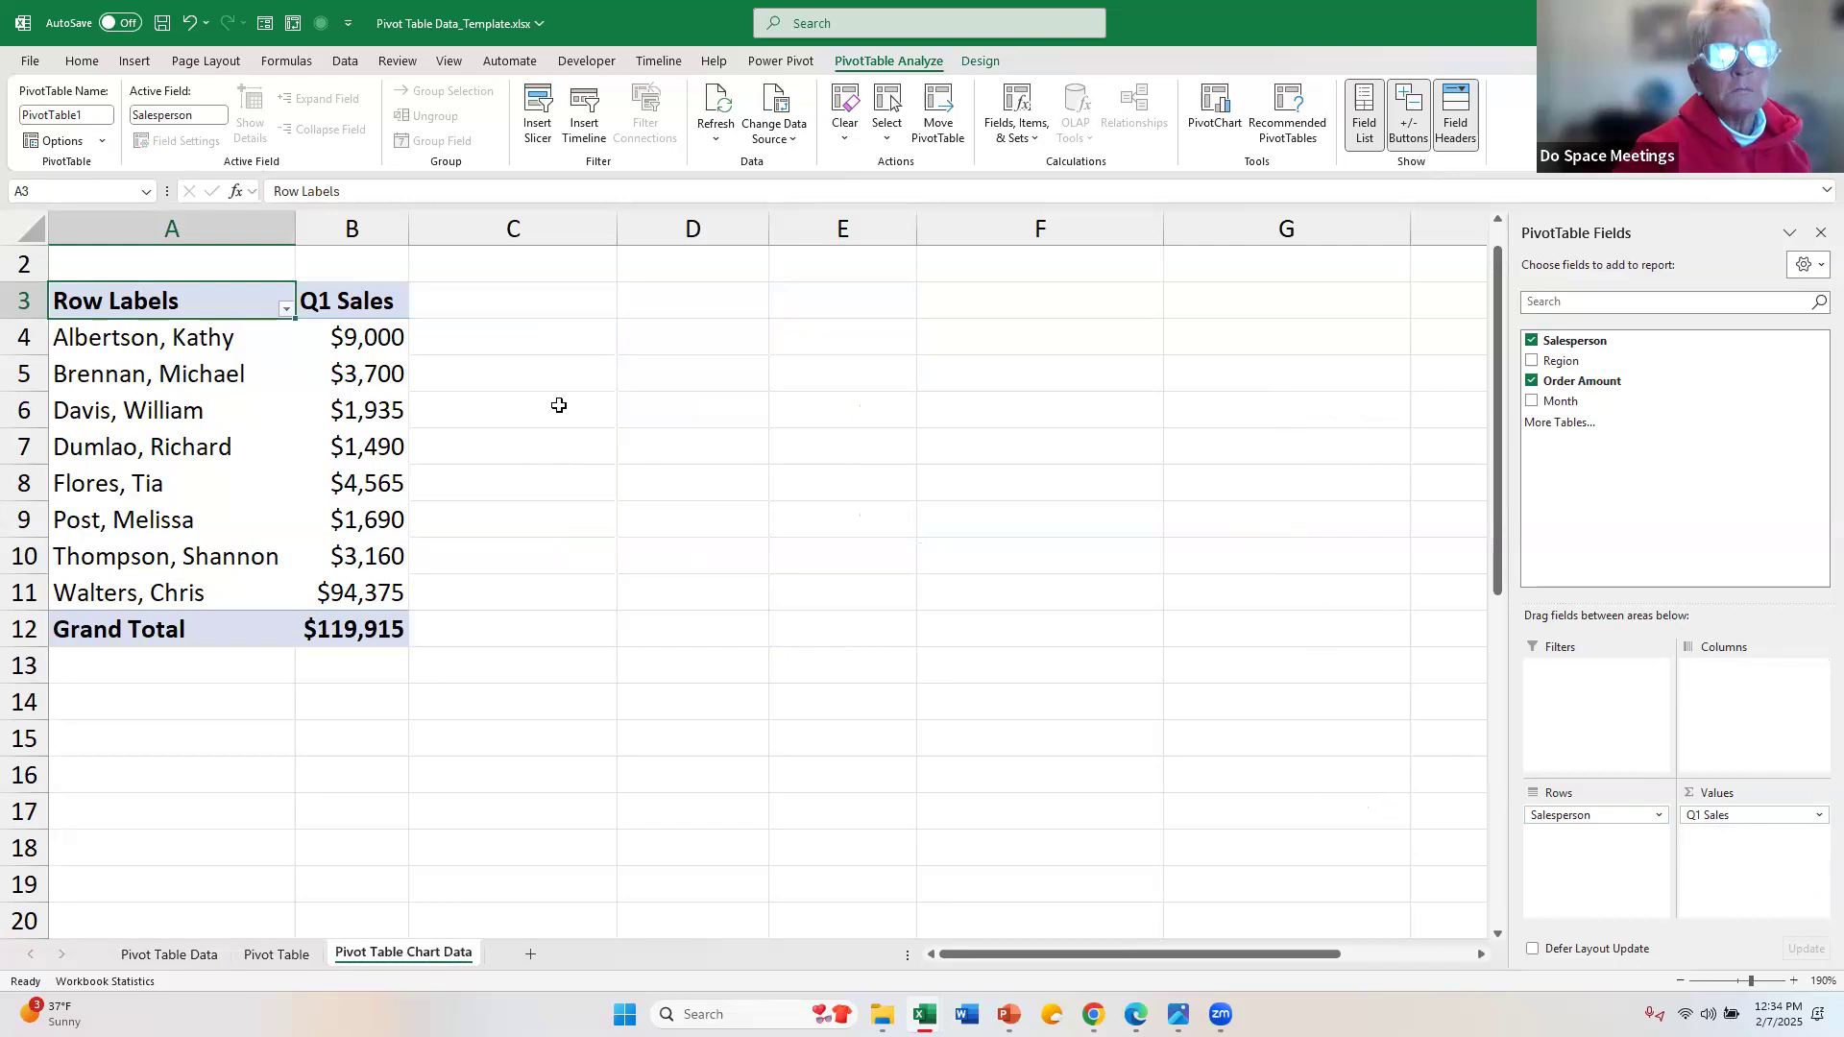
# Step: Insert a Clustered Bar PivotChart of Q1 Sales by salesperson
pyautogui.click(1239, 120)
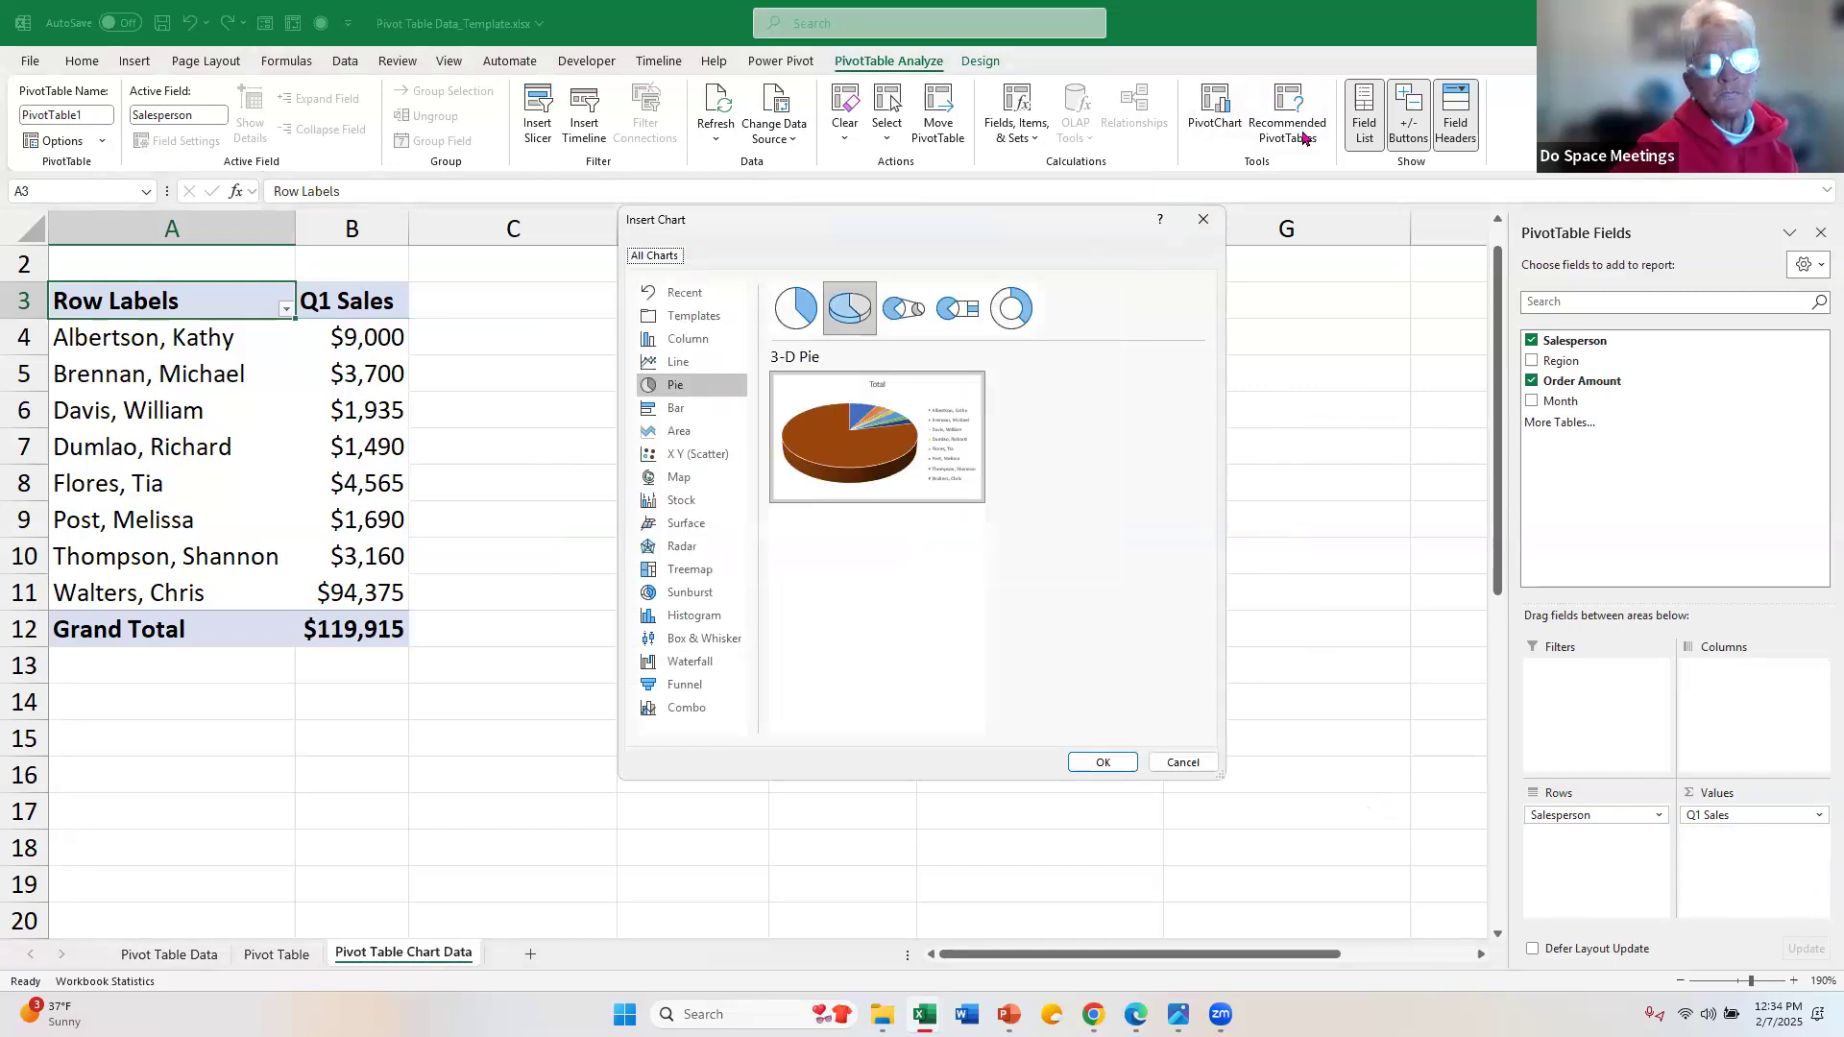
pyautogui.click(676, 411)
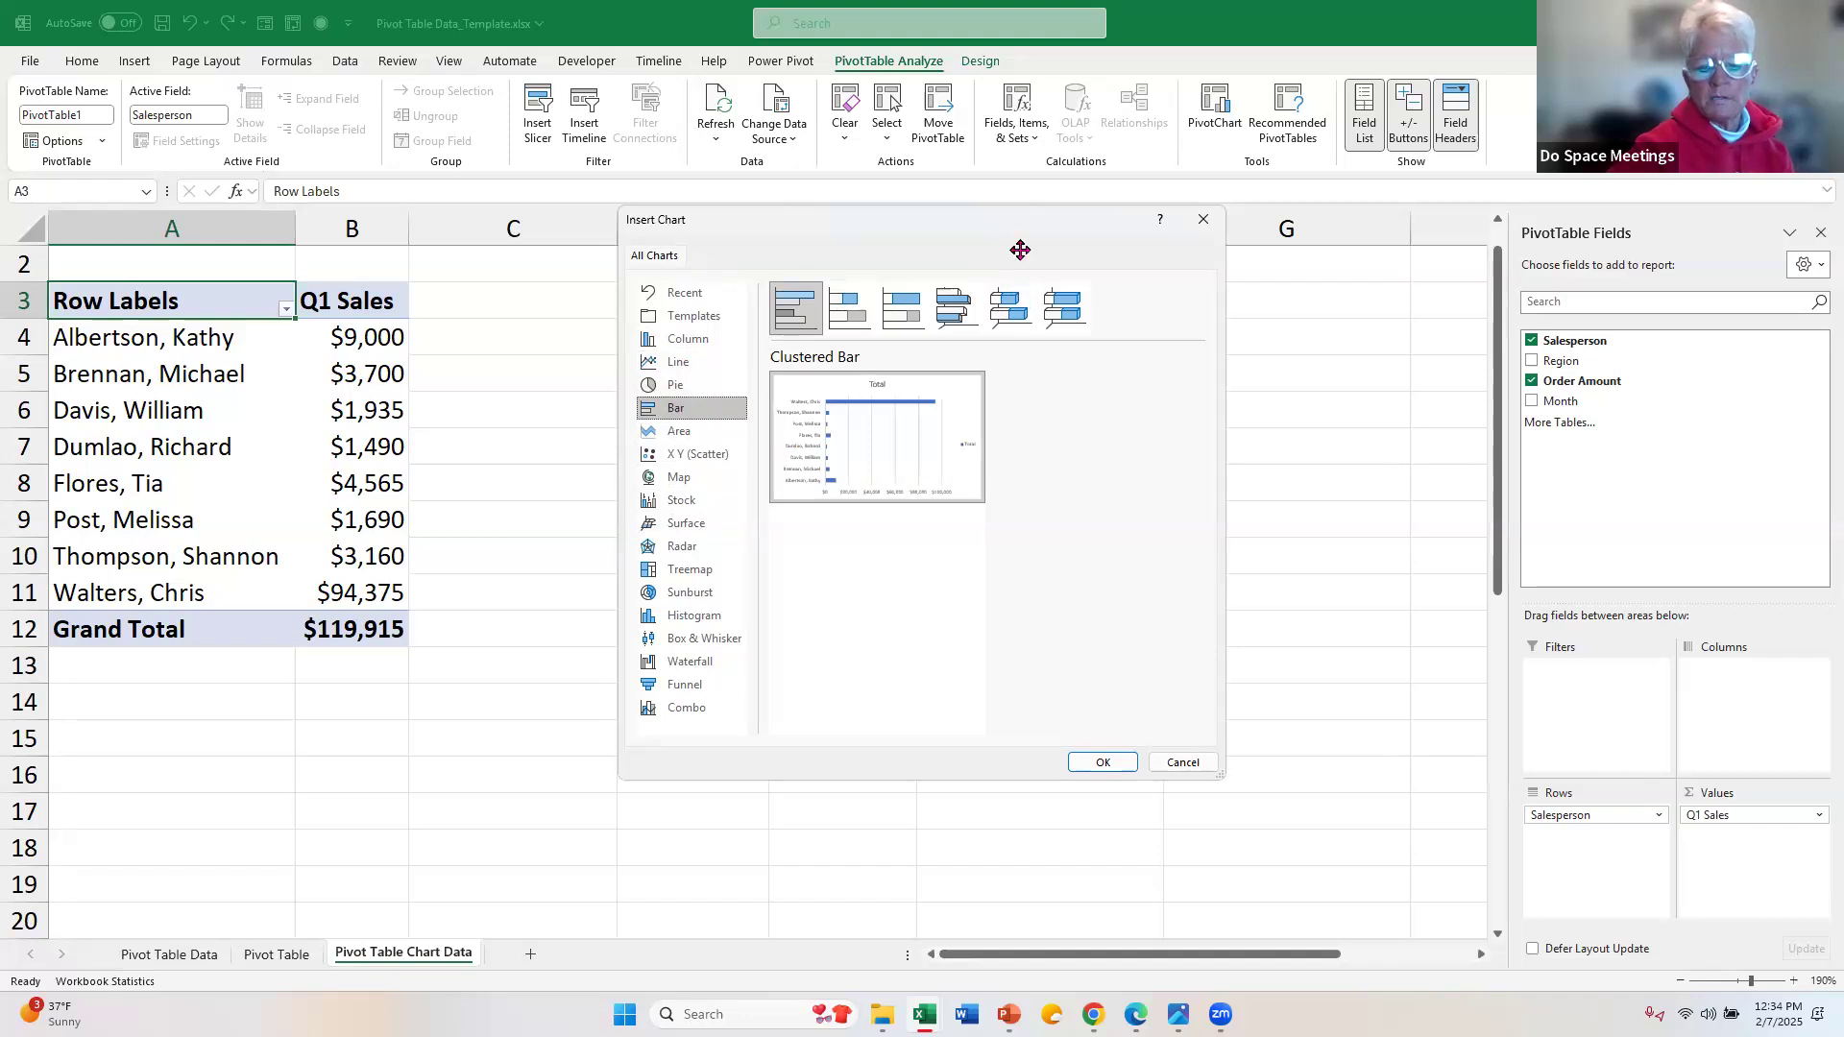
pyautogui.click(1102, 761)
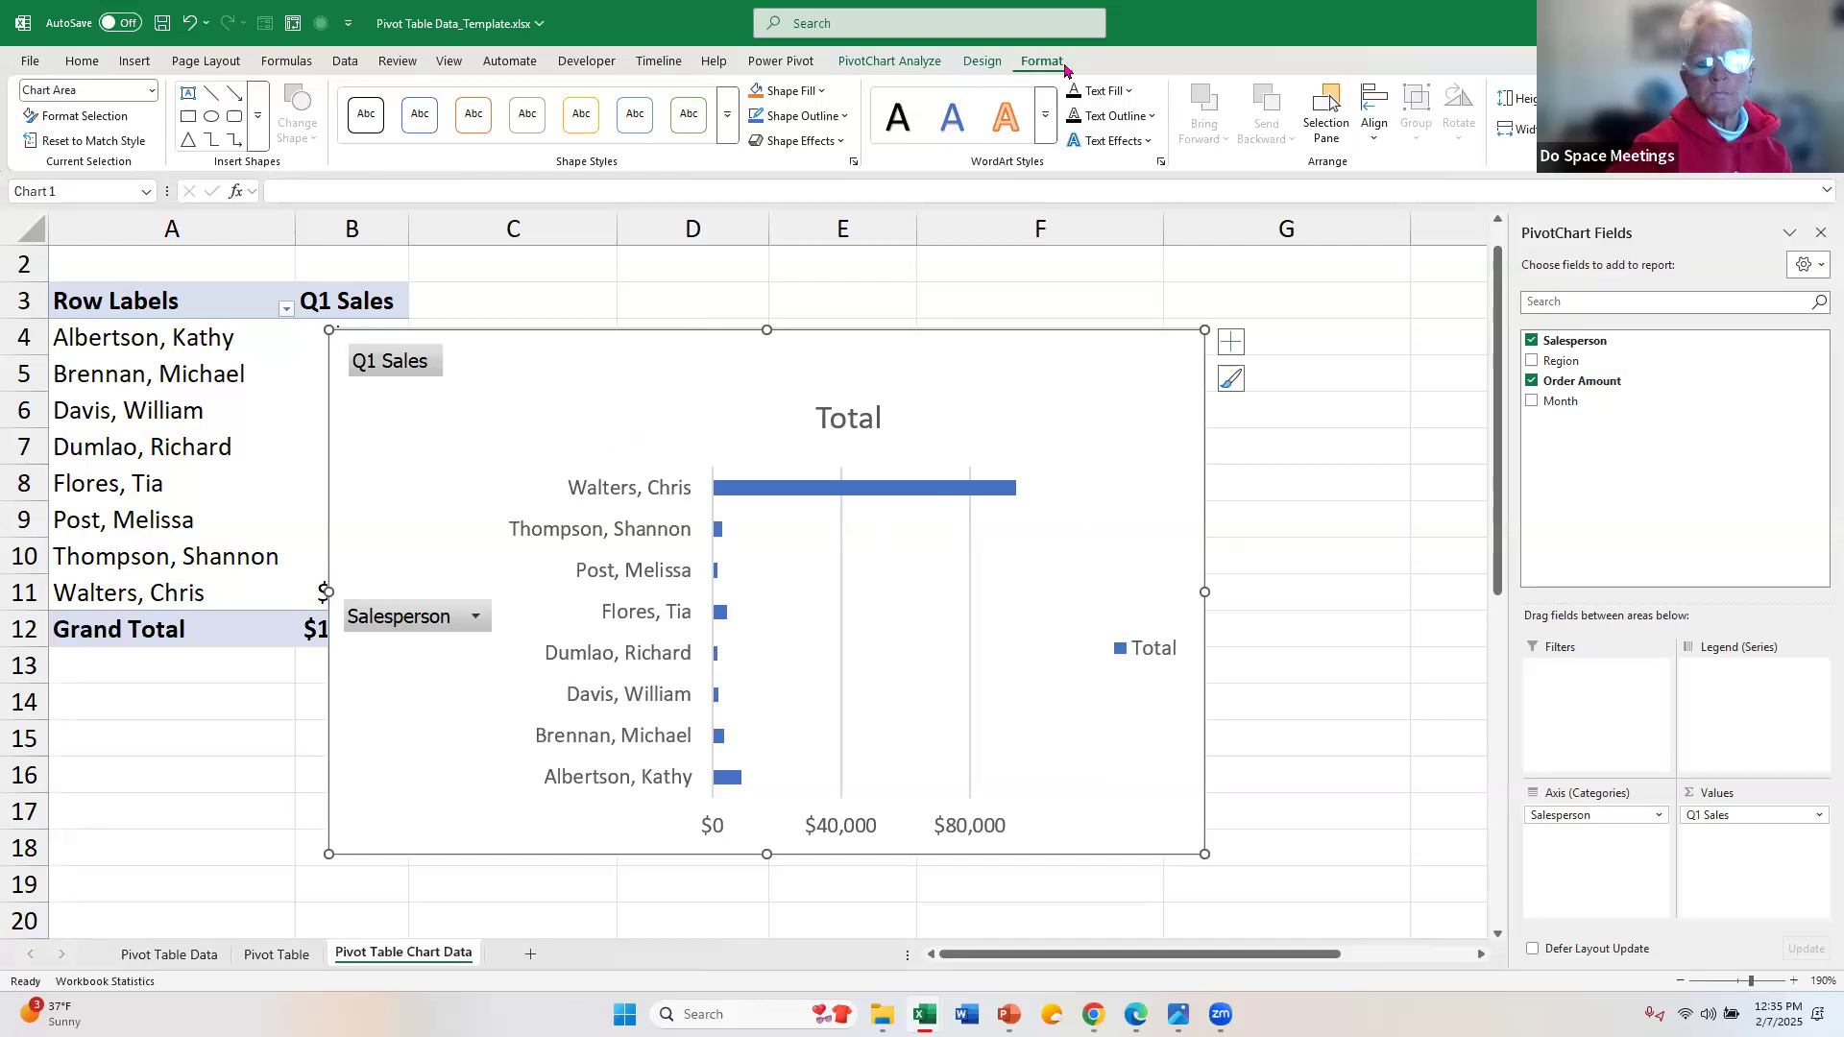
# Step: Move the PivotChart to a new sheet named "My Chart" and place that sheet after Pivot Table Chart Data
pyautogui.click(980, 60)
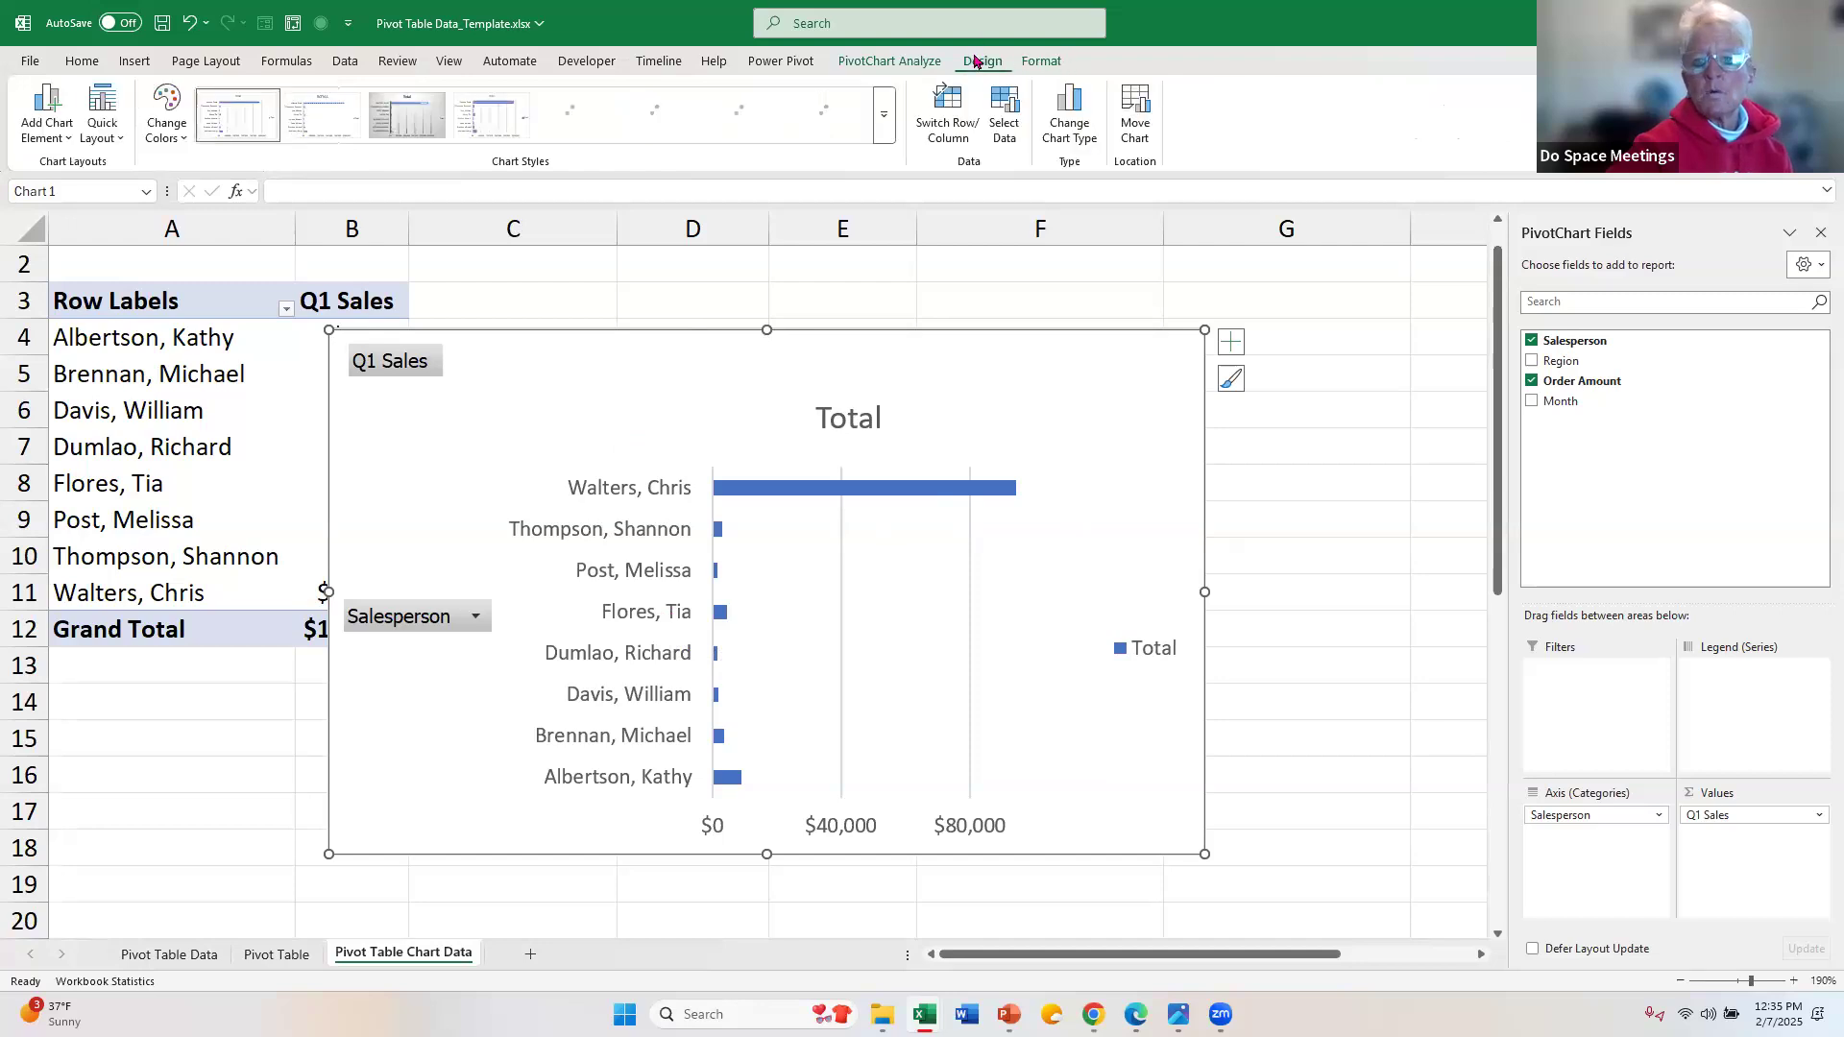
pyautogui.click(1146, 102)
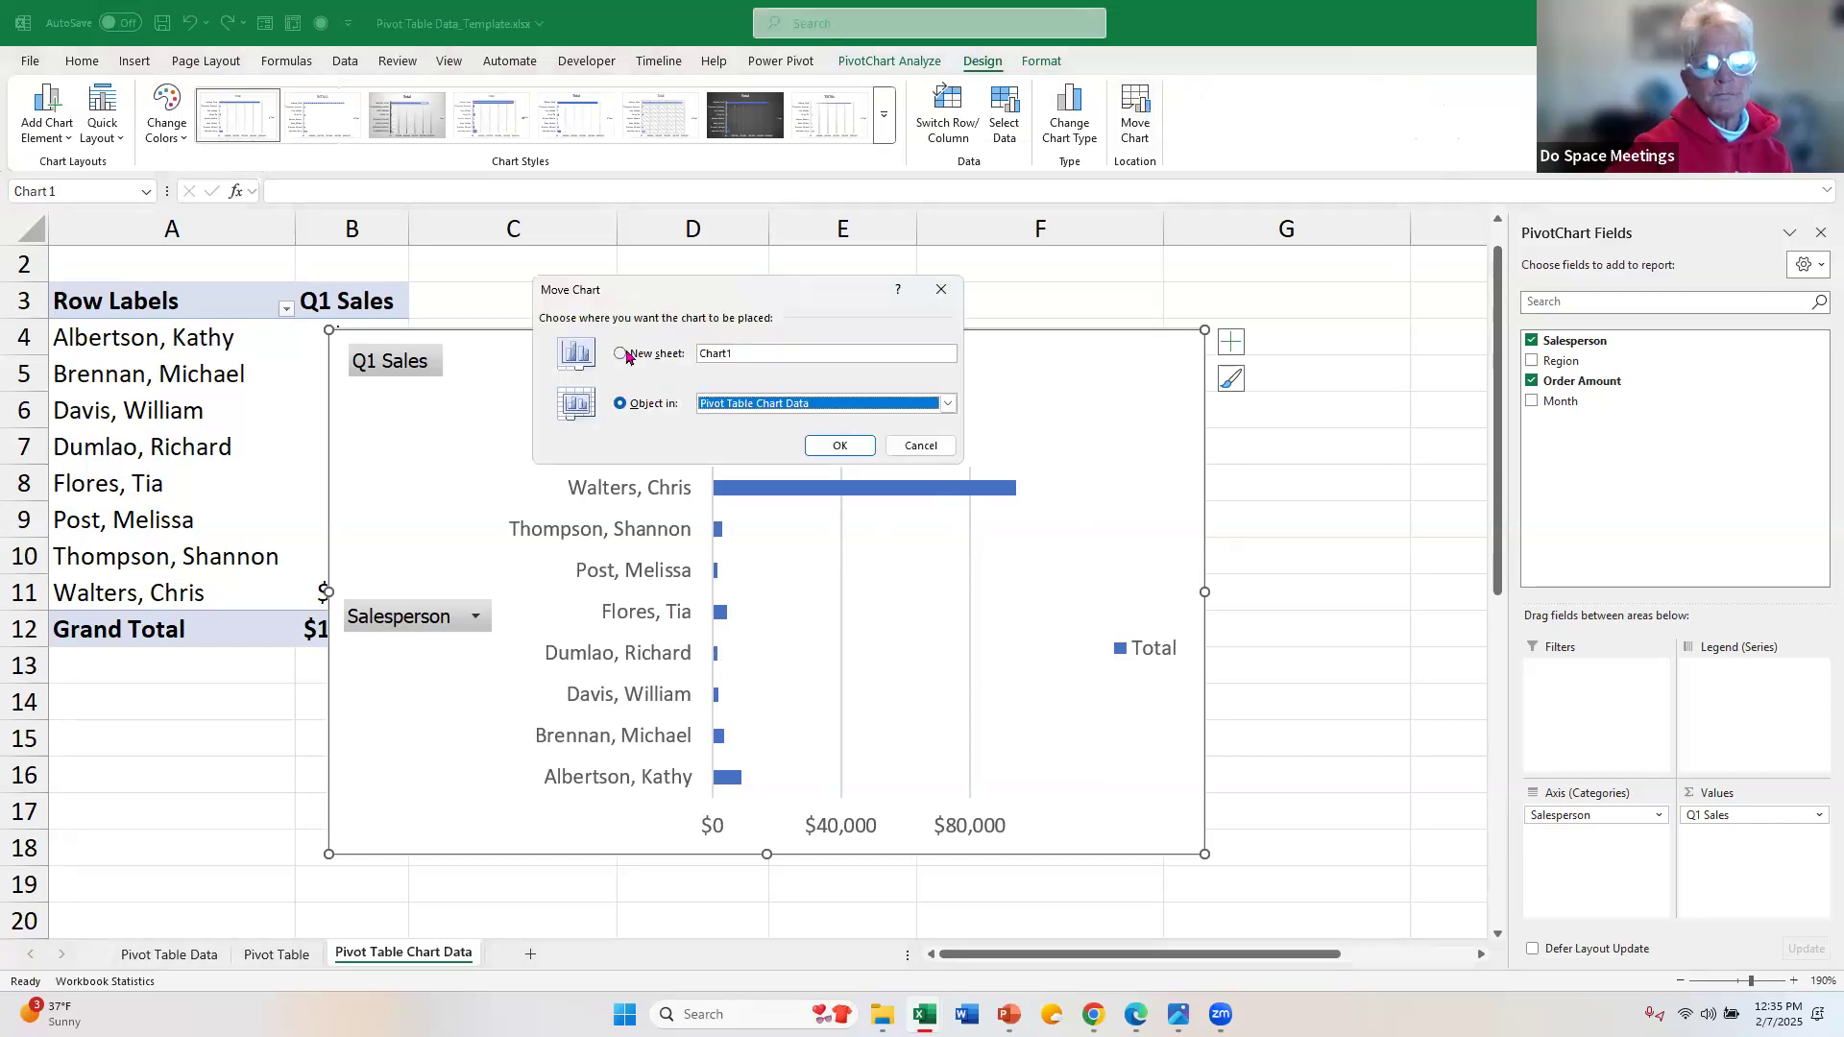
pyautogui.click(621, 353)
pyautogui.click(828, 367)
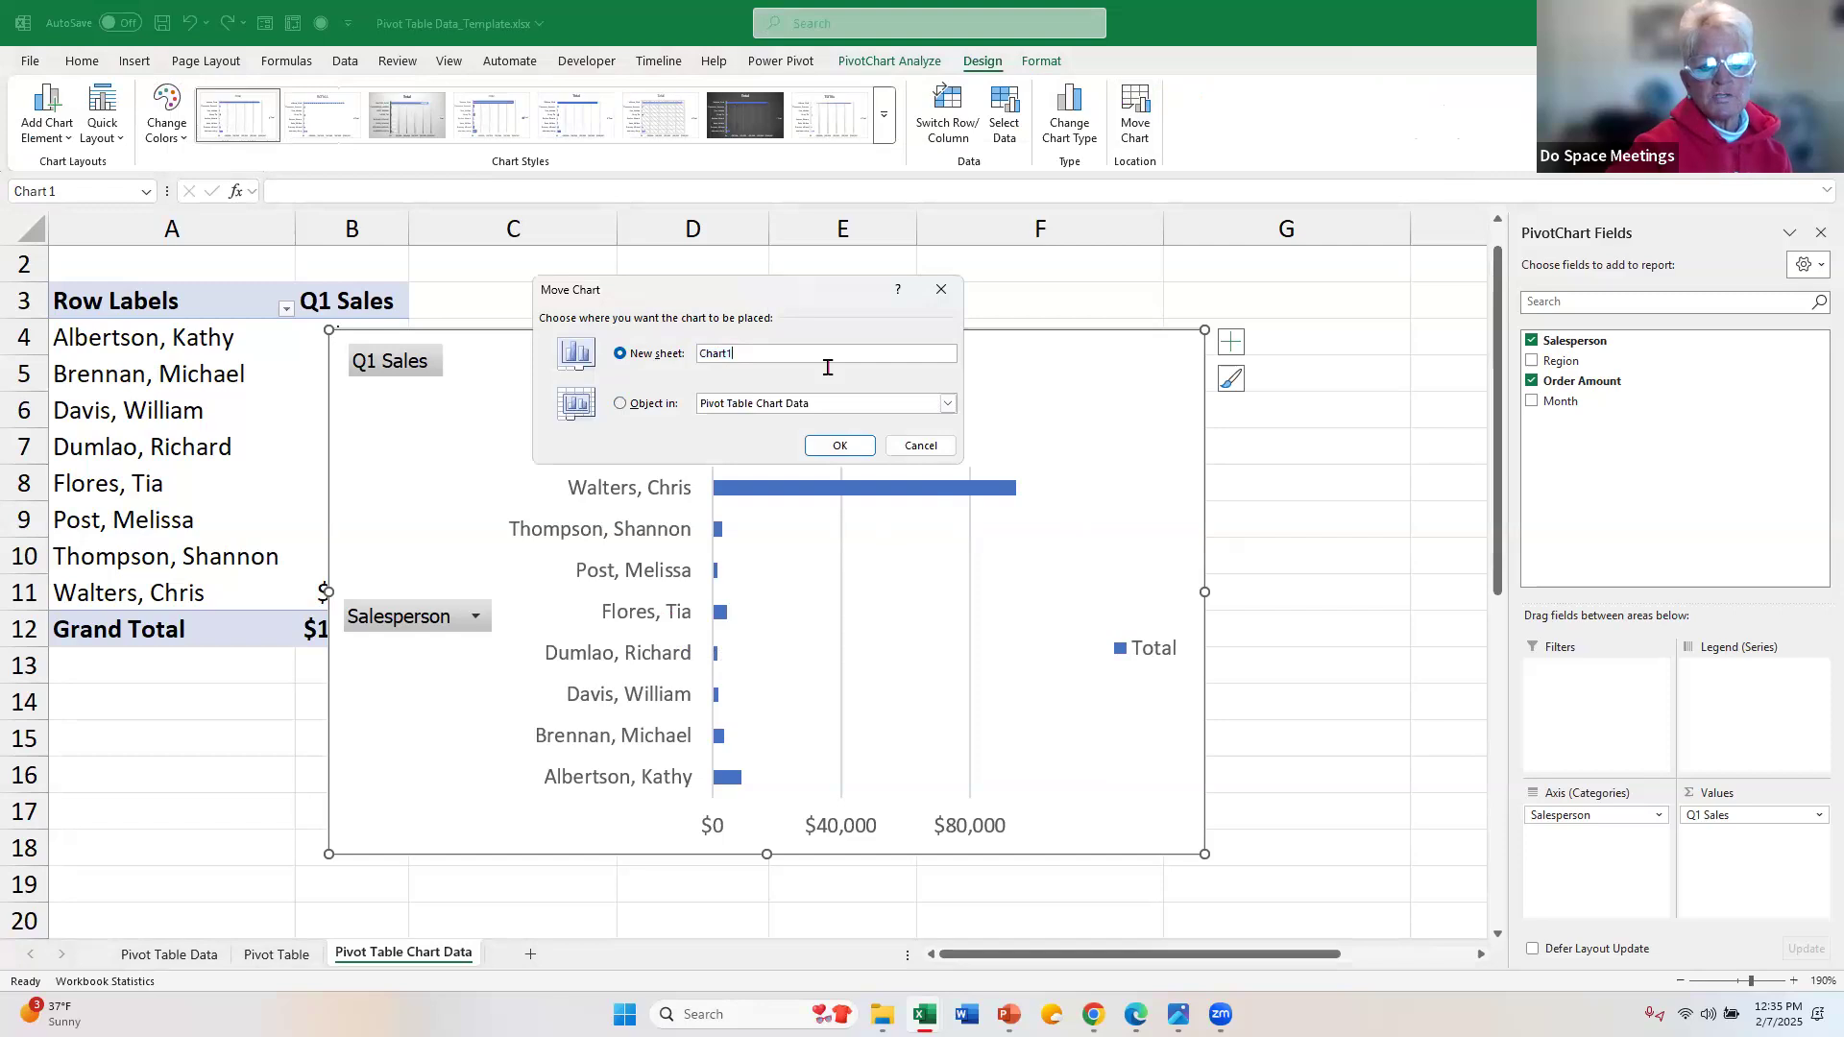
pyautogui.press('BackSpace')
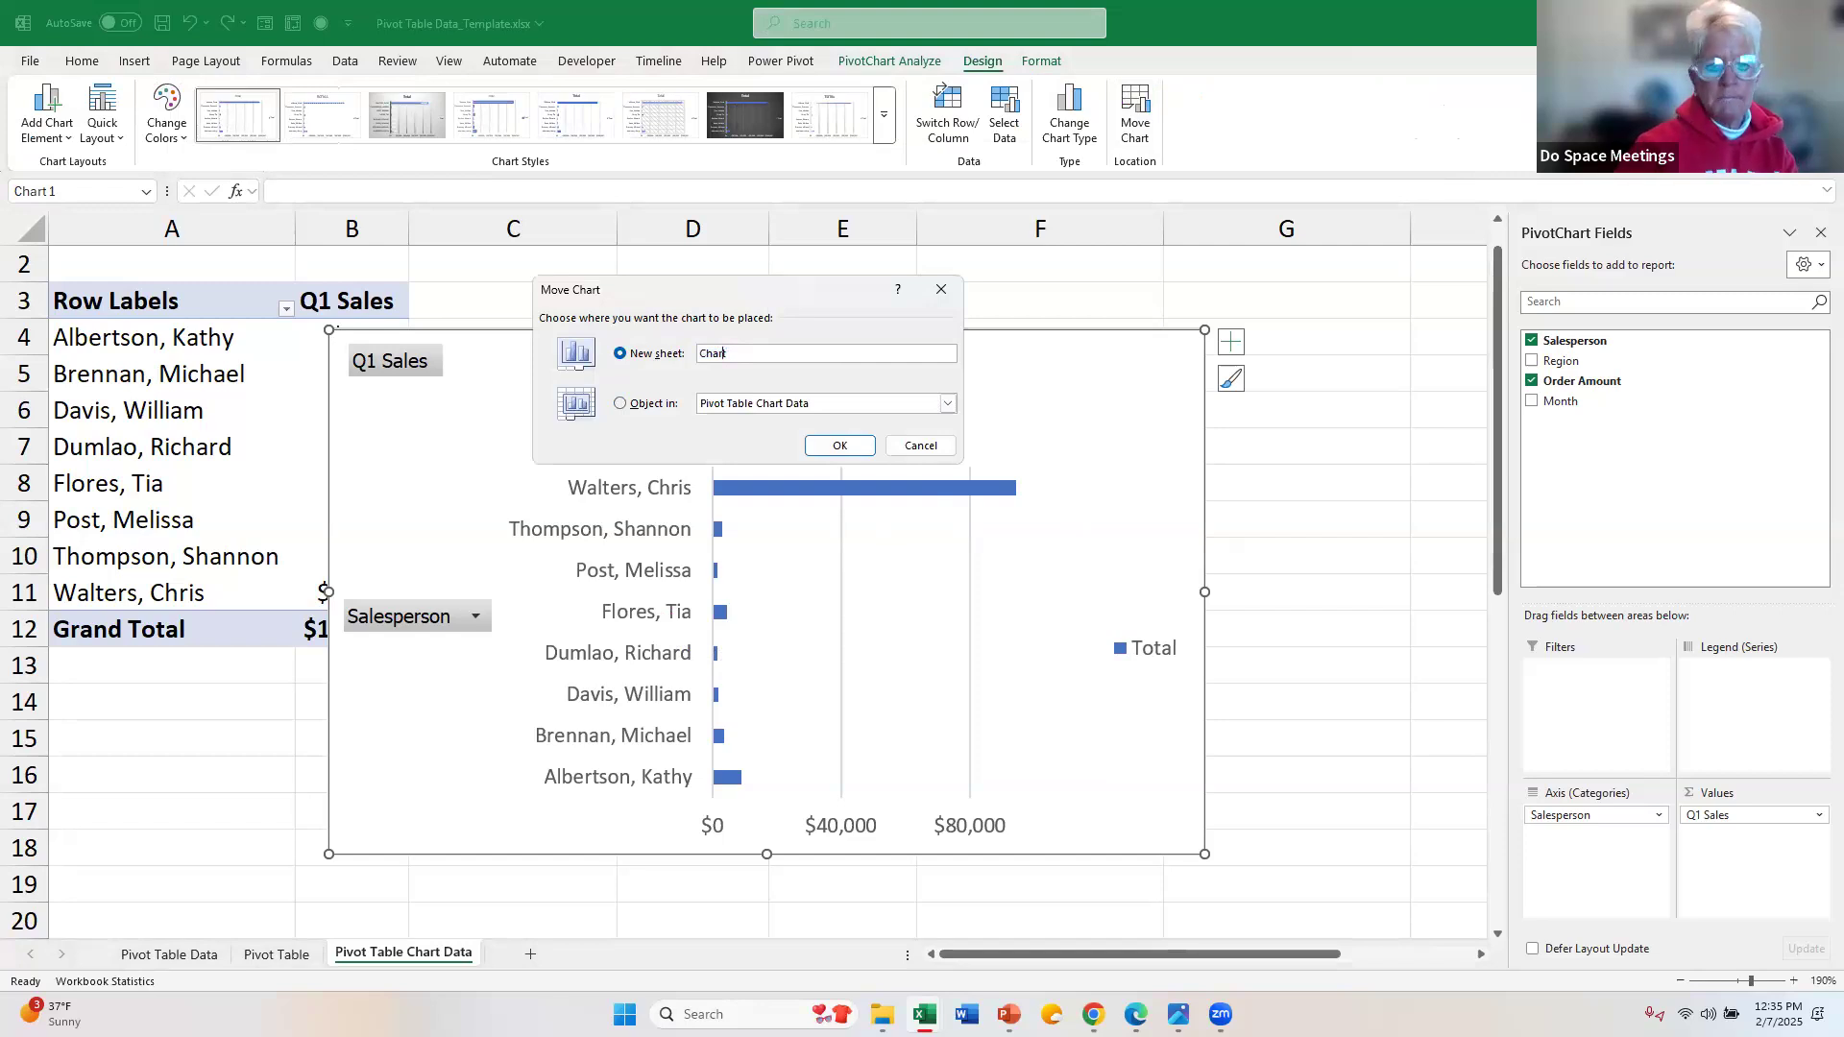
pyautogui.write('My')
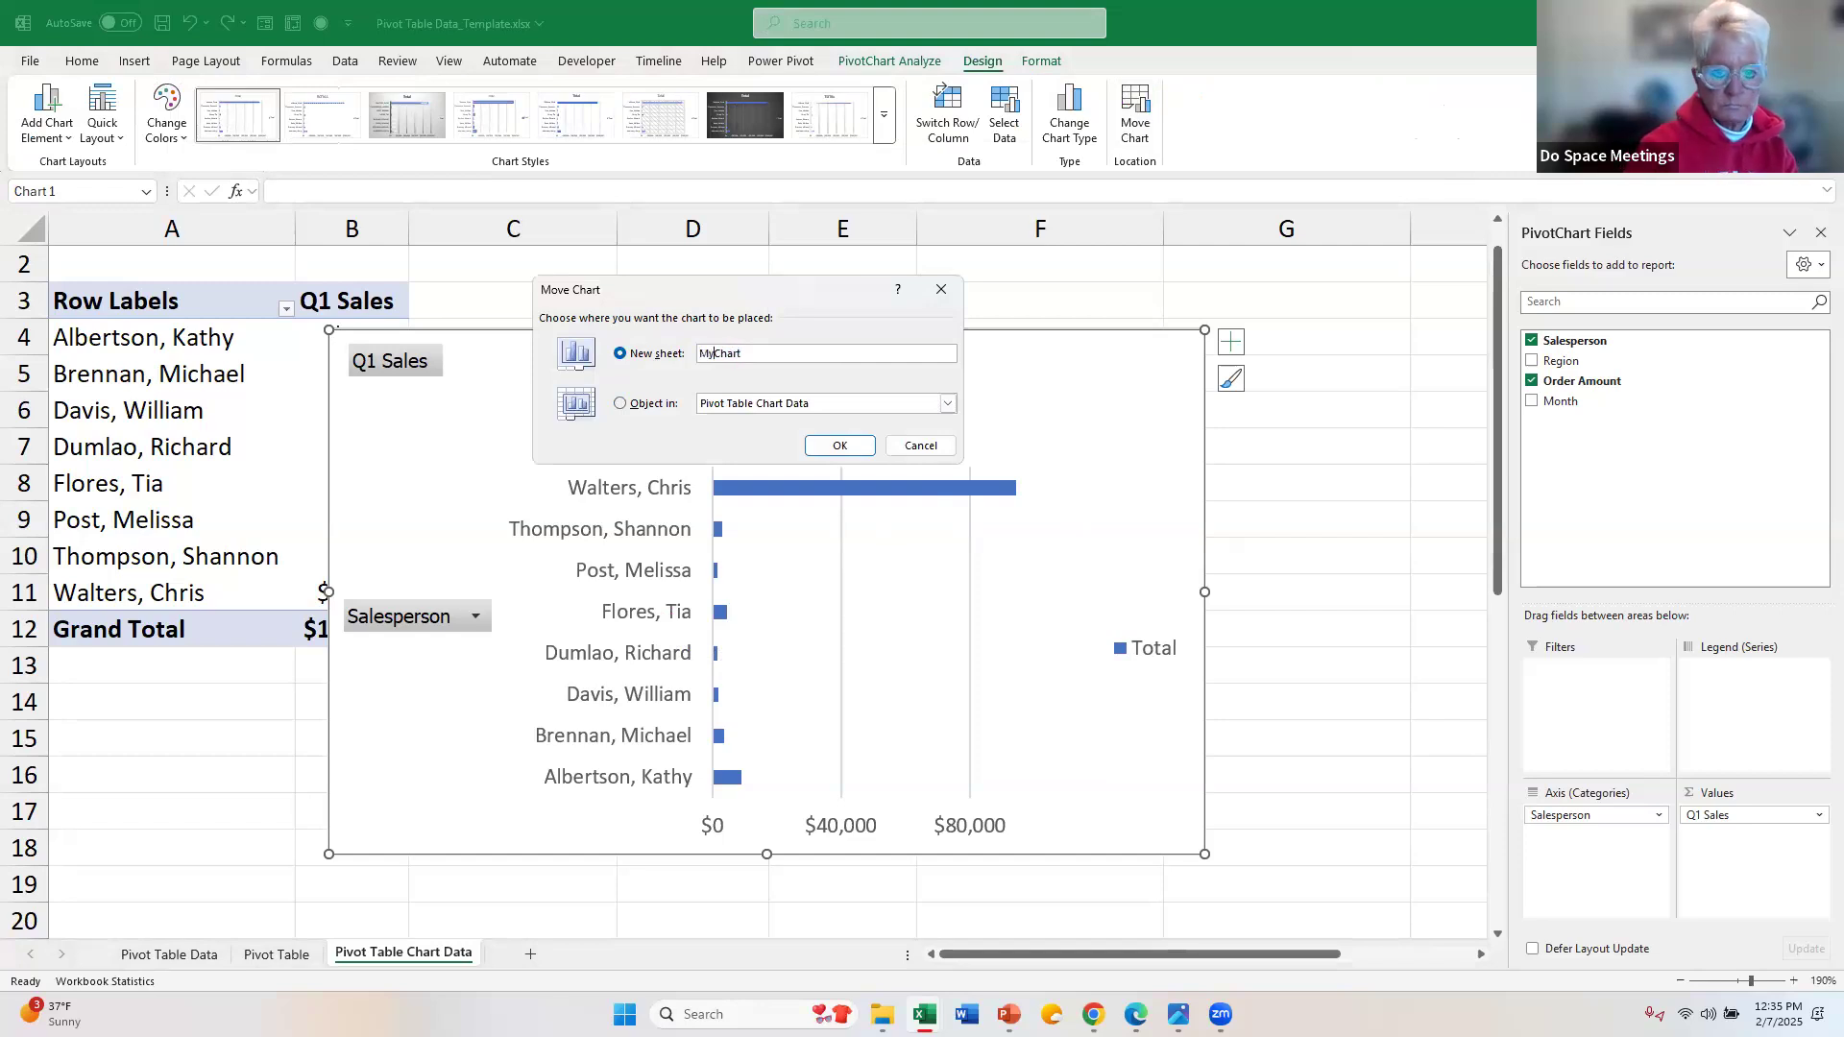
pyautogui.click(841, 446)
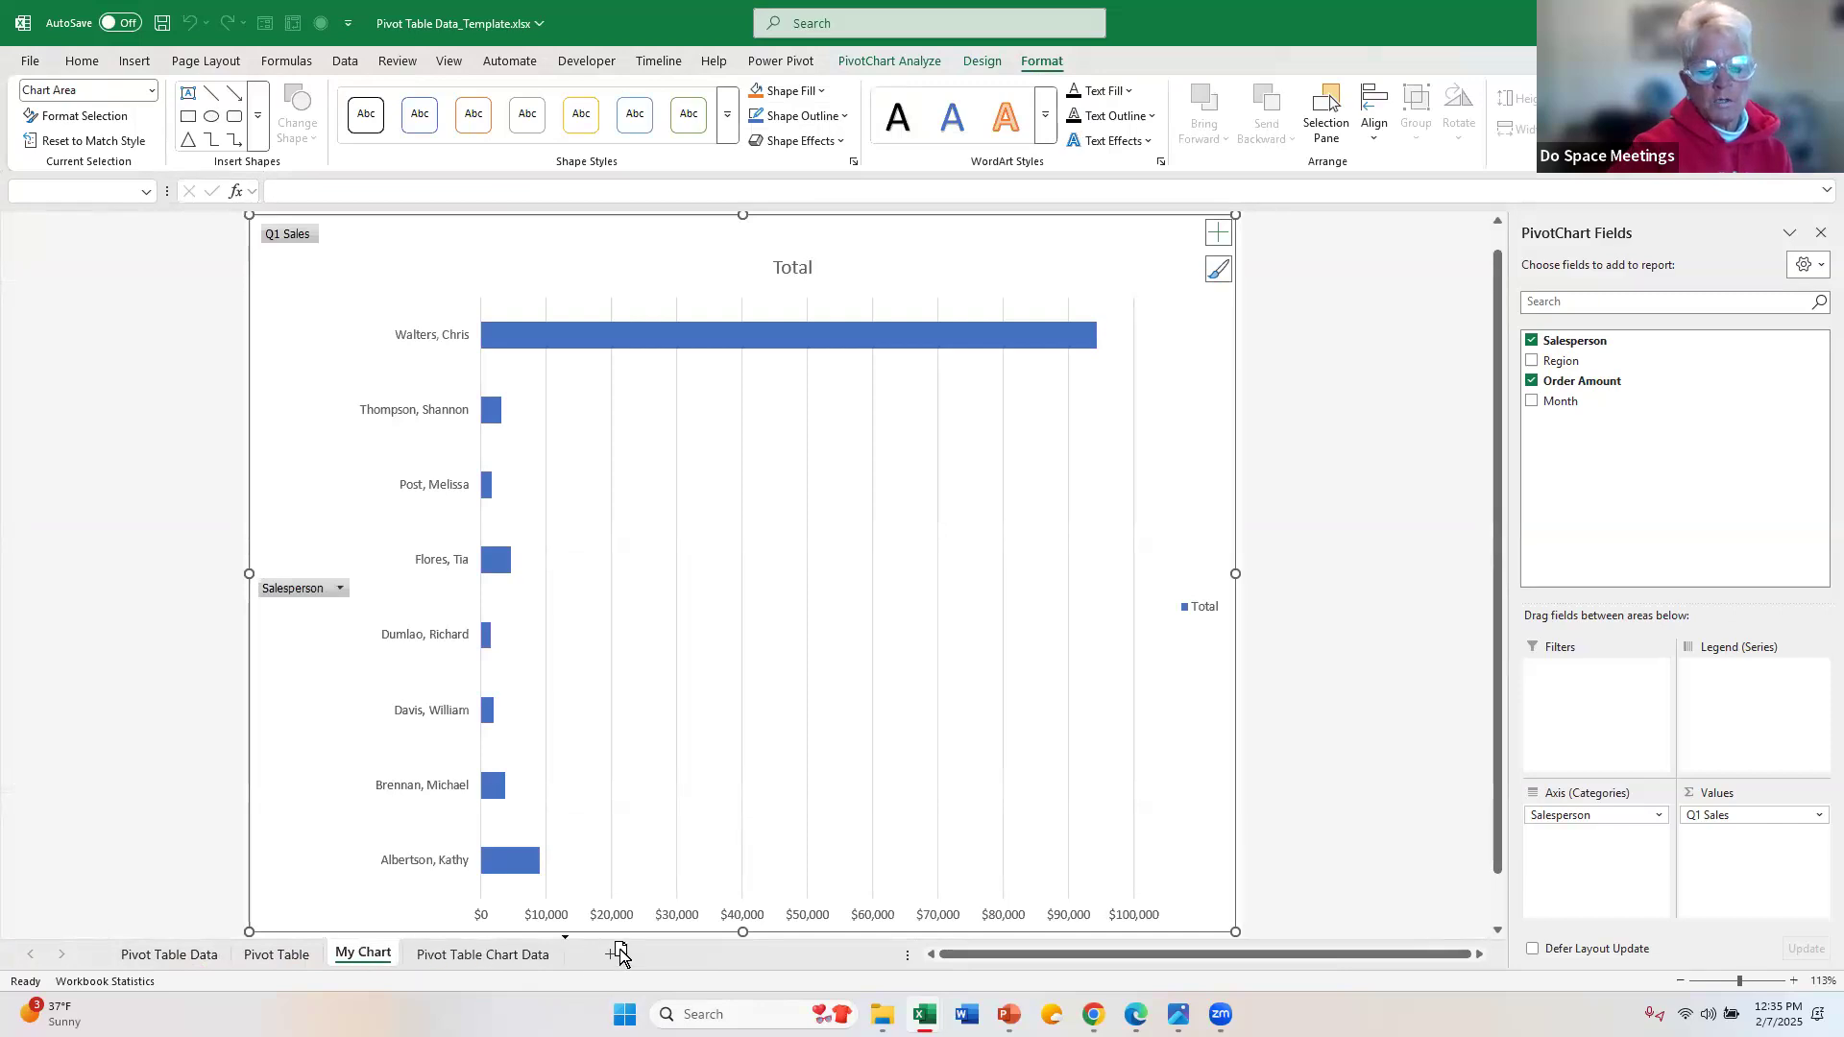
pyautogui.moveTo(620, 953); pyautogui.dragTo(623, 957)
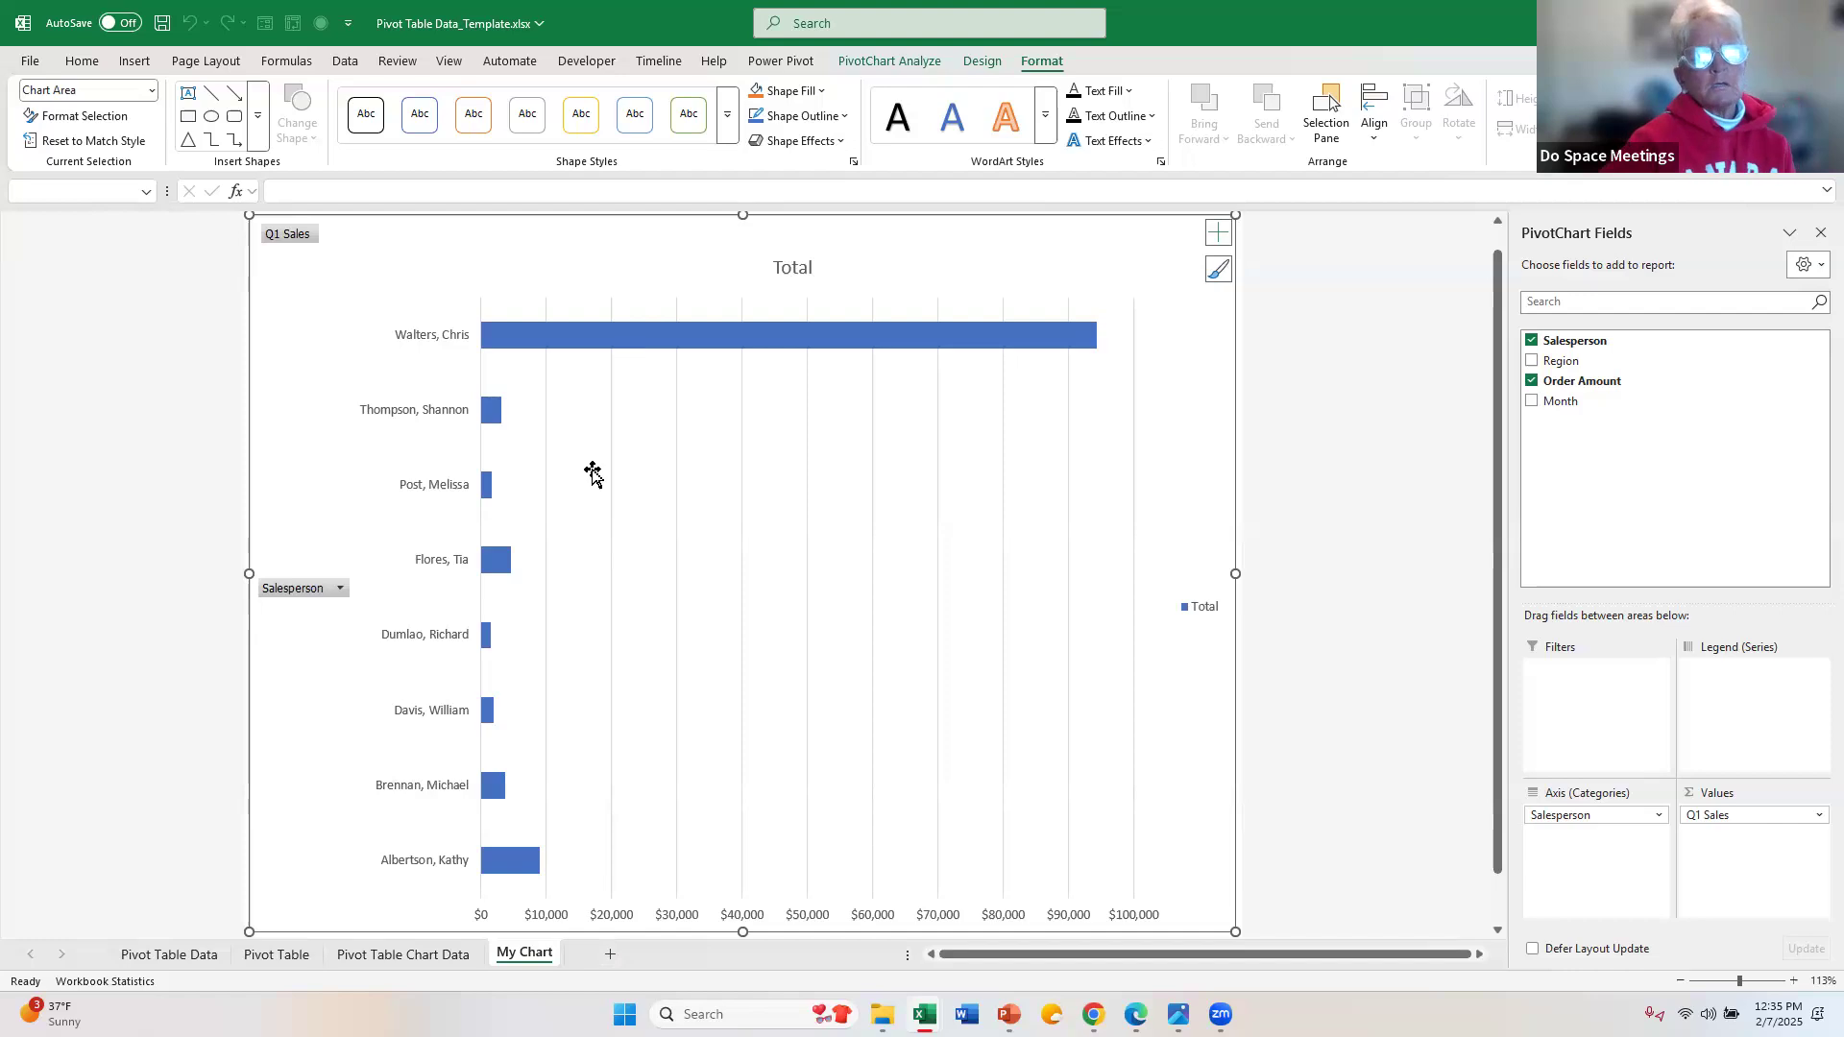
# Step: Apply the dark-background chart style to the PivotChart on the My Chart sheet
pyautogui.click(997, 65)
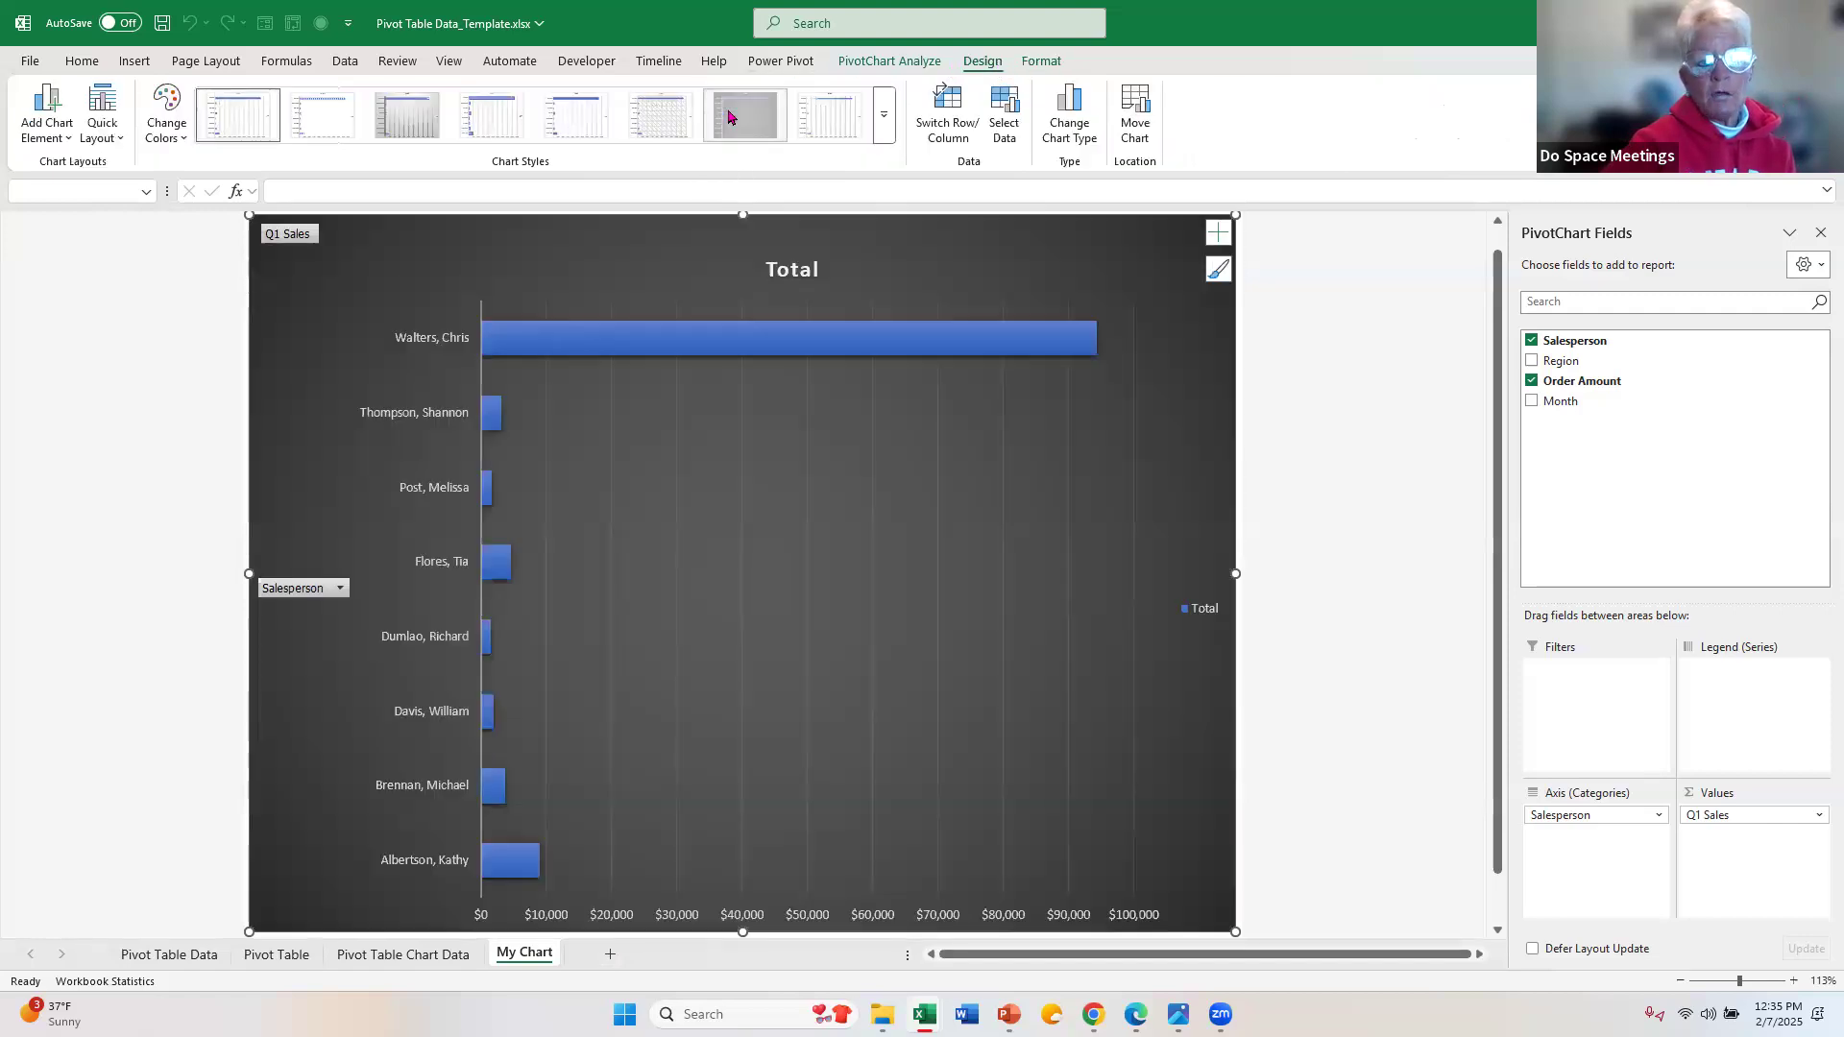
pyautogui.click(729, 116)
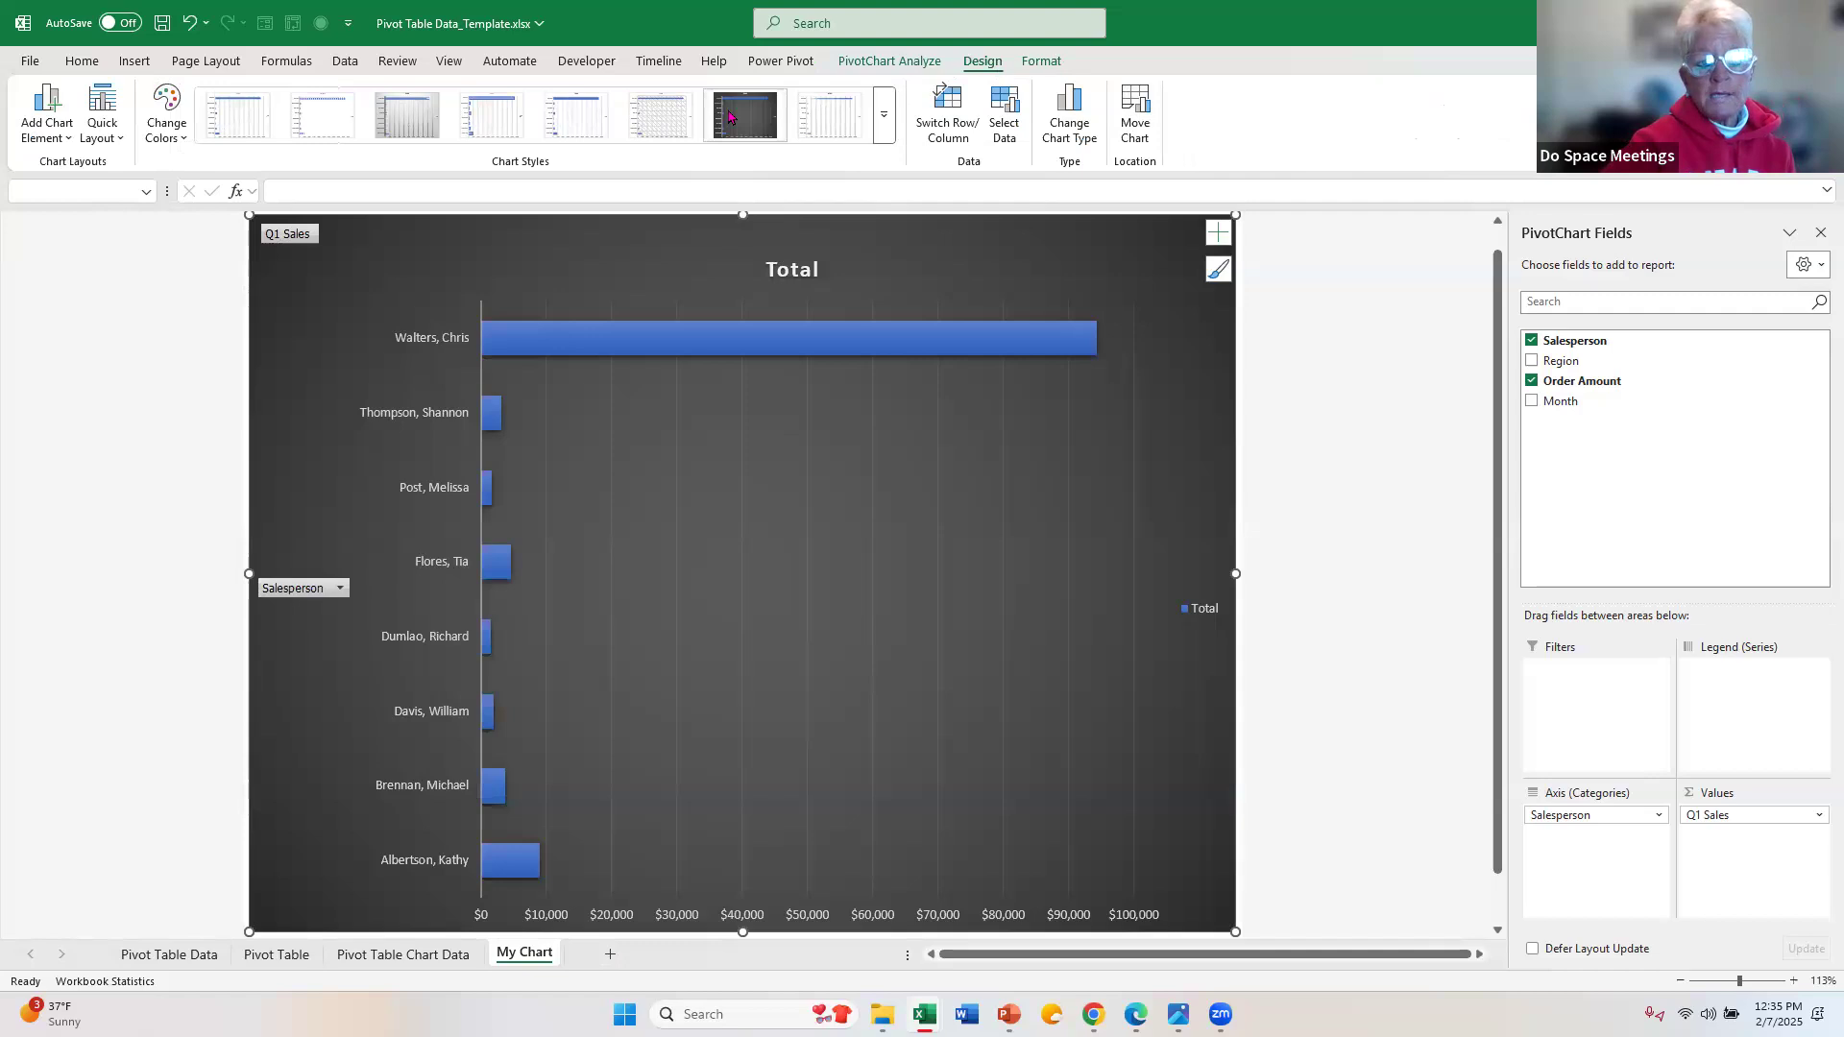
# Step: Add data labels at the Inside Base position to the PivotChart's bars
pyautogui.click(55, 135)
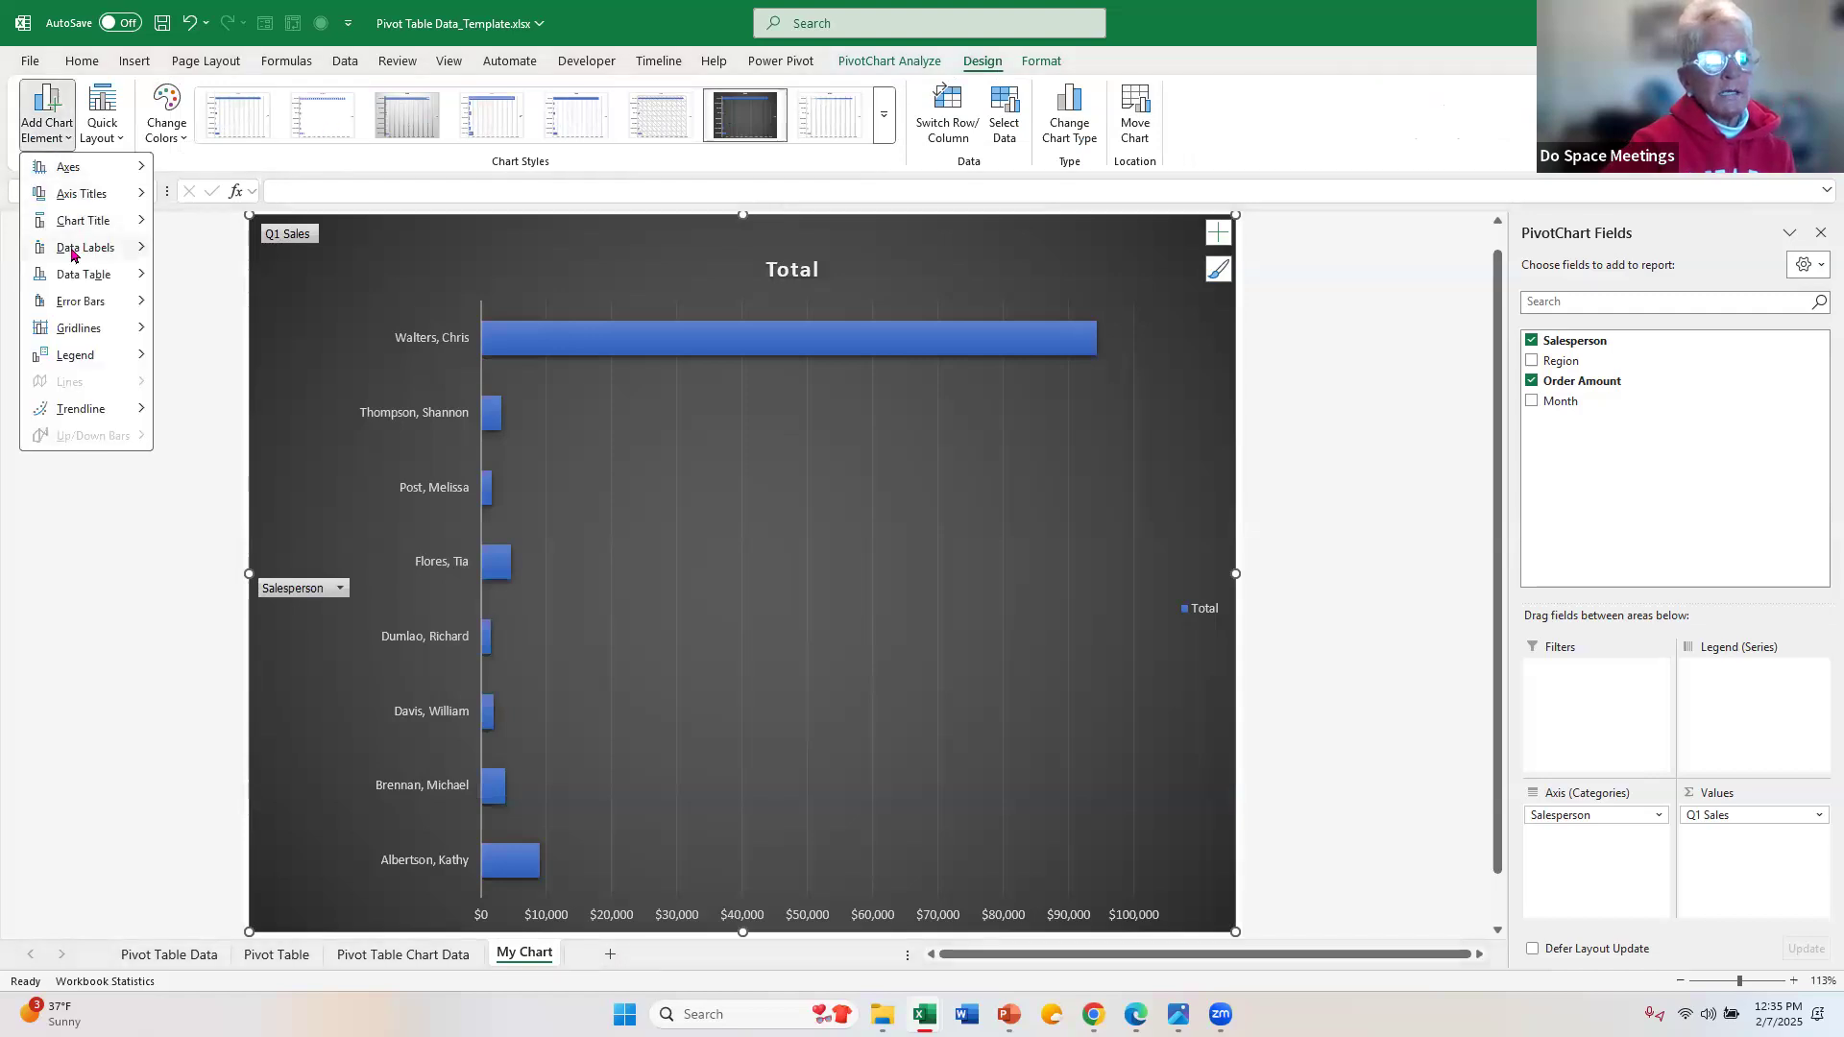
pyautogui.moveTo(71, 252)
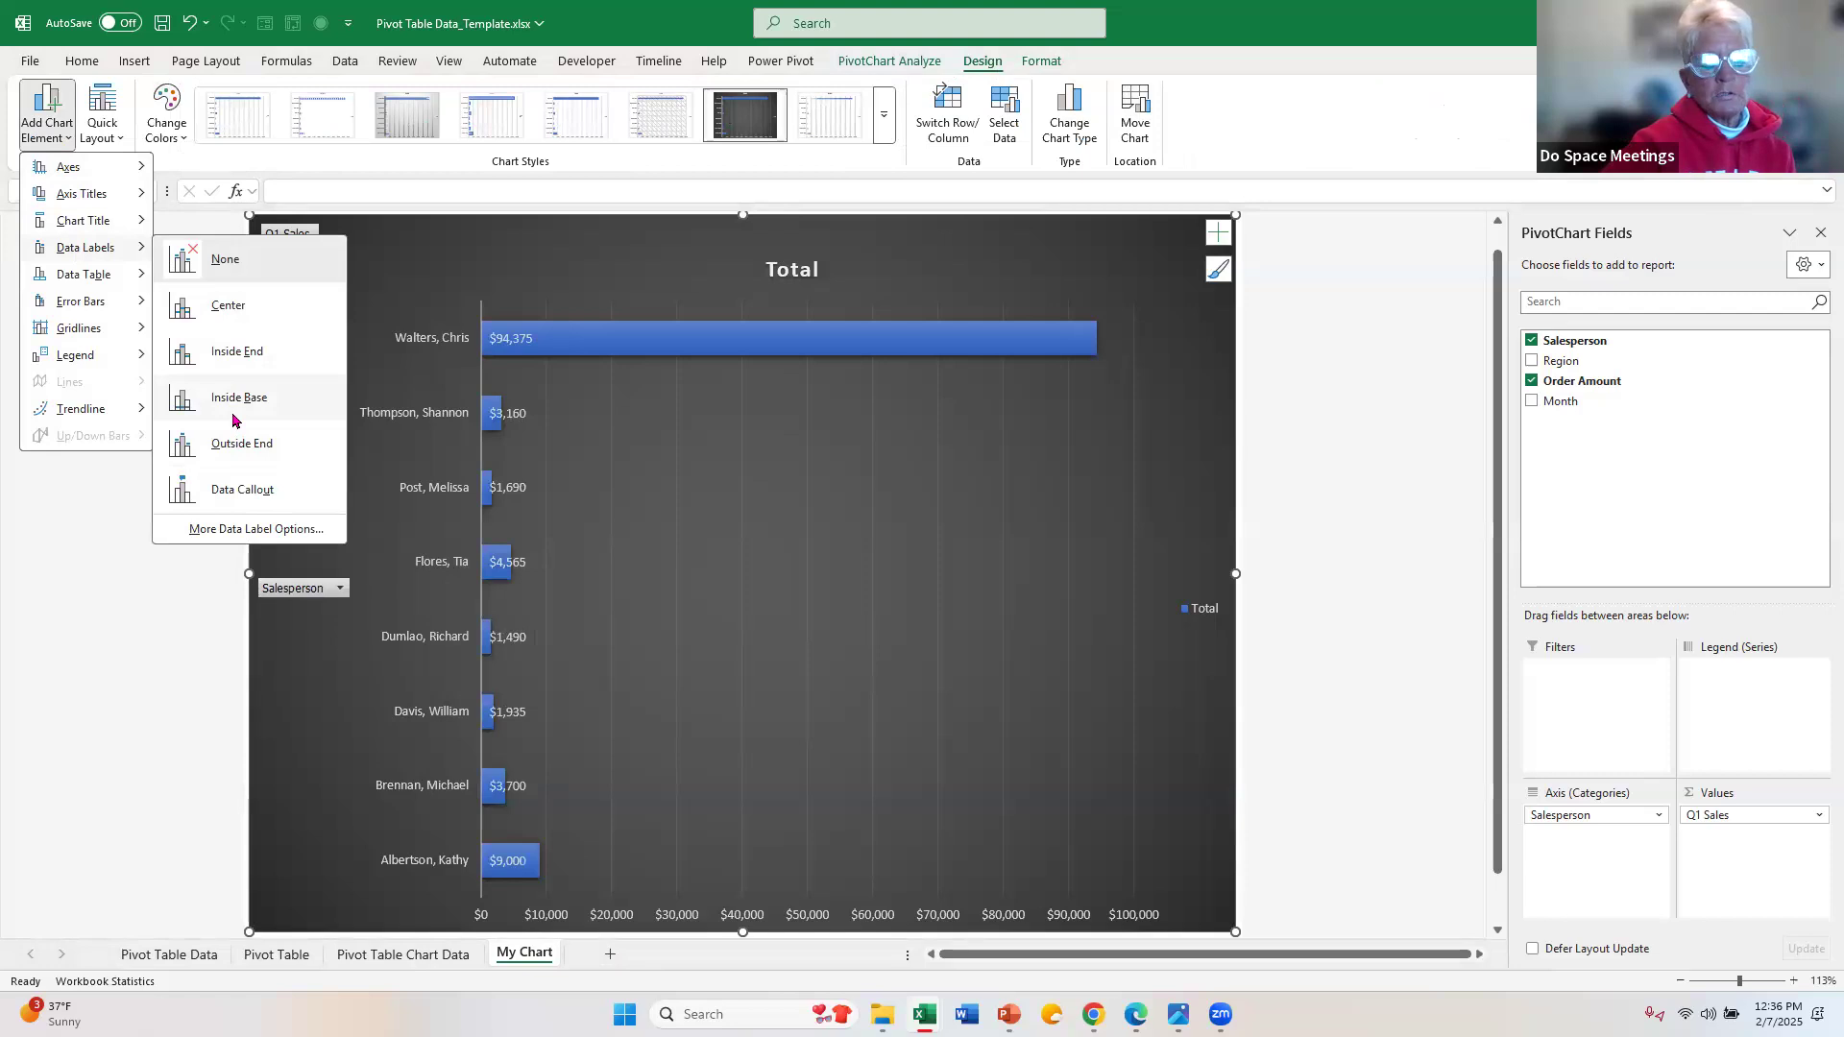
pyautogui.click(233, 420)
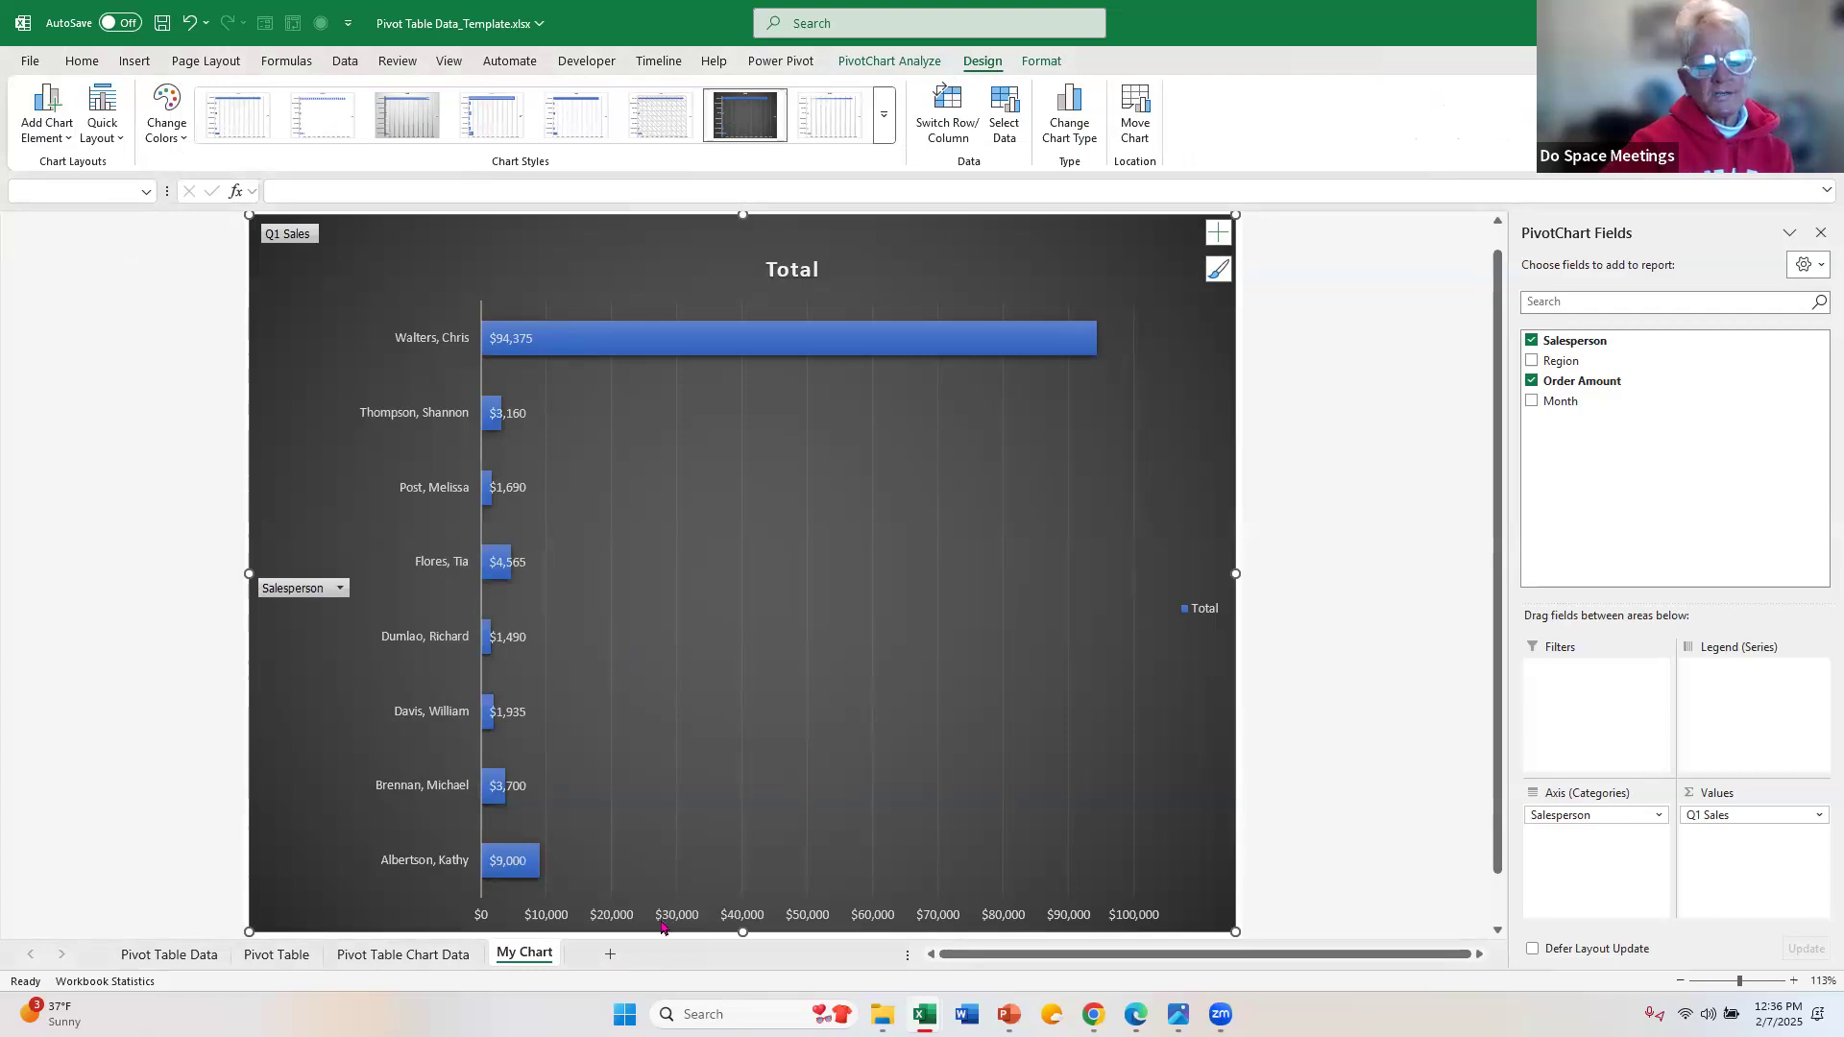
# Step: Delete the horizontal value axis and the legend from the PivotChart
pyautogui.click(561, 915)
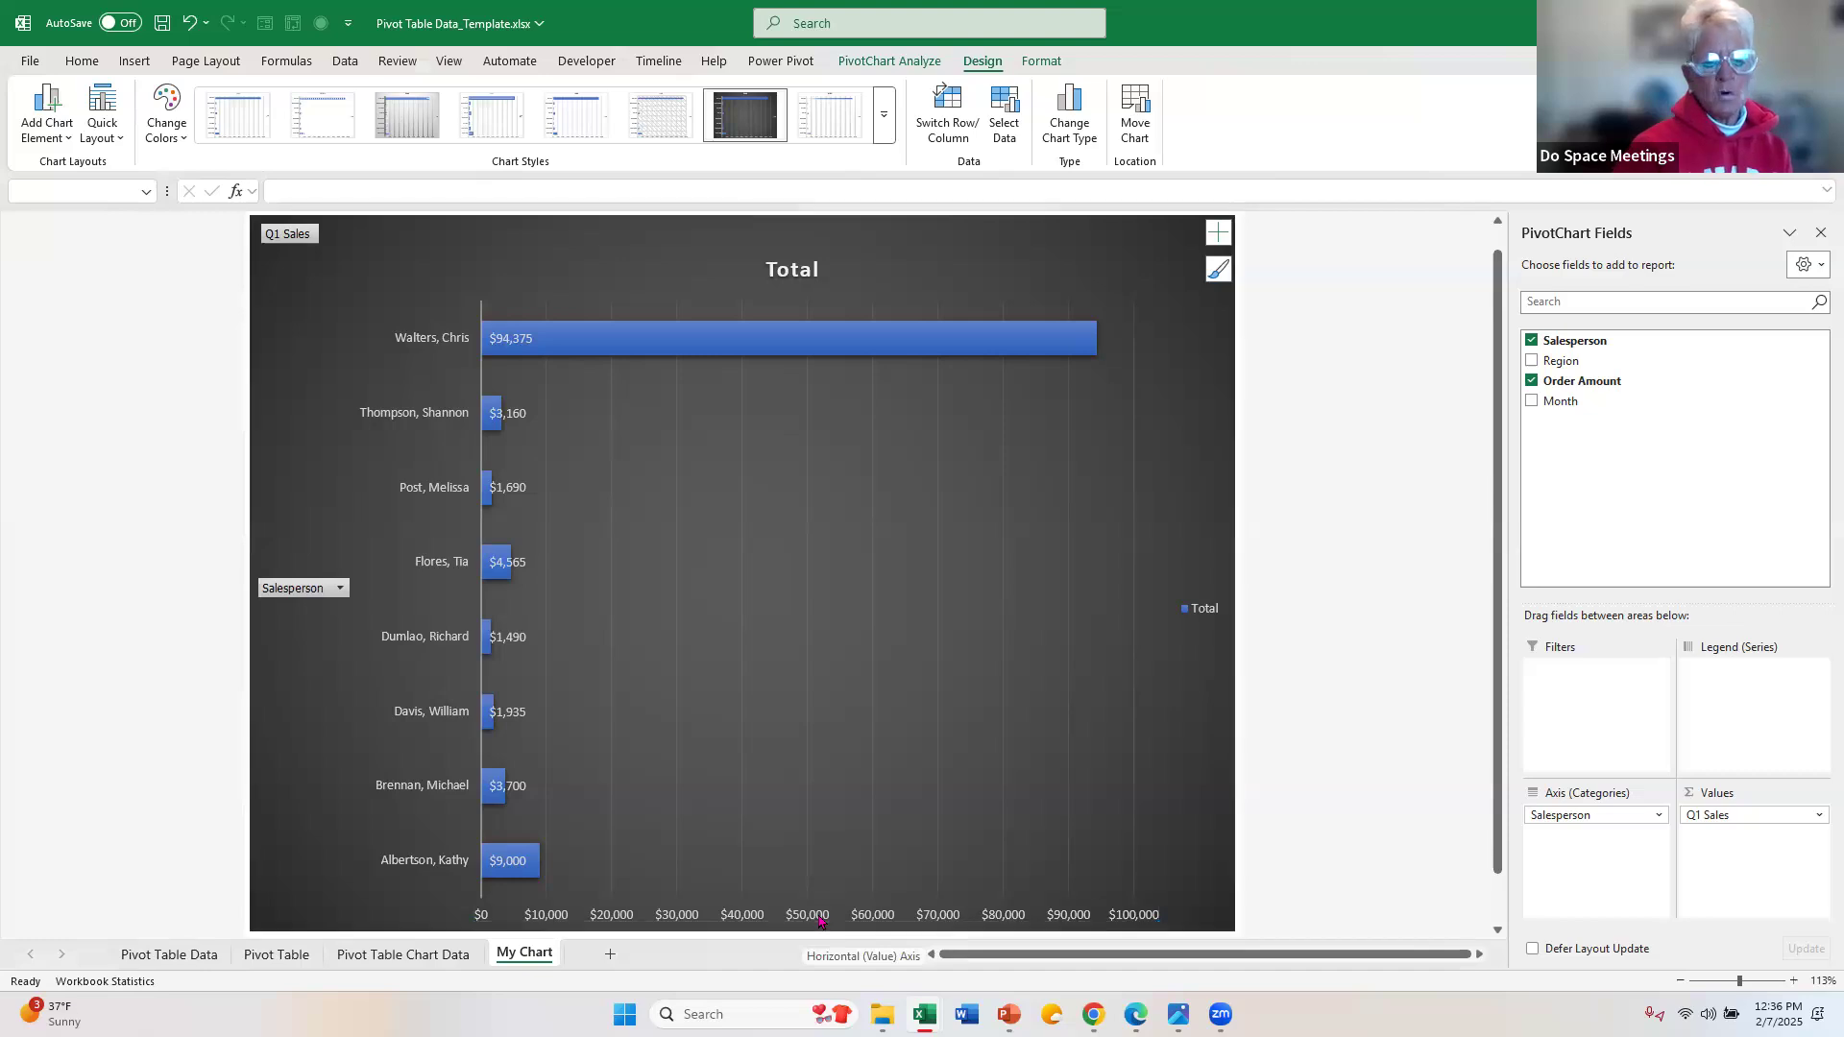
pyautogui.press('Delete')
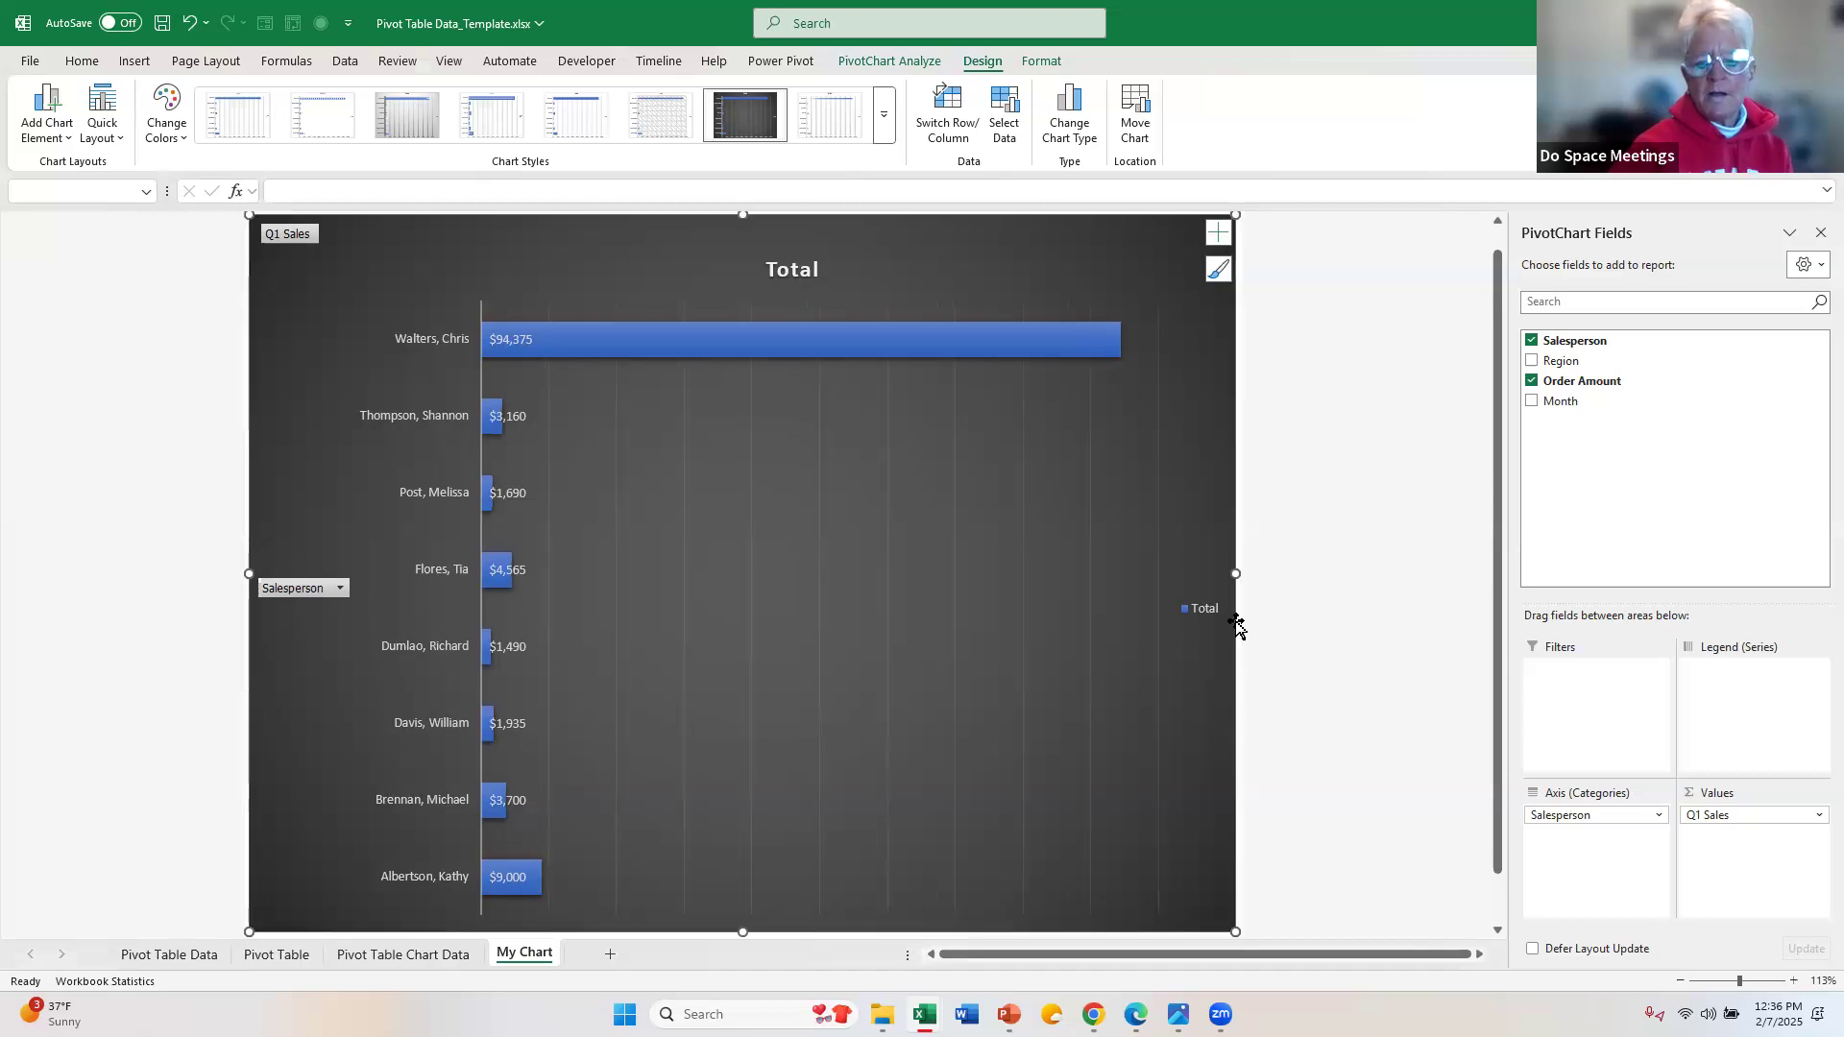
pyautogui.click(1200, 619)
pyautogui.press('Delete')
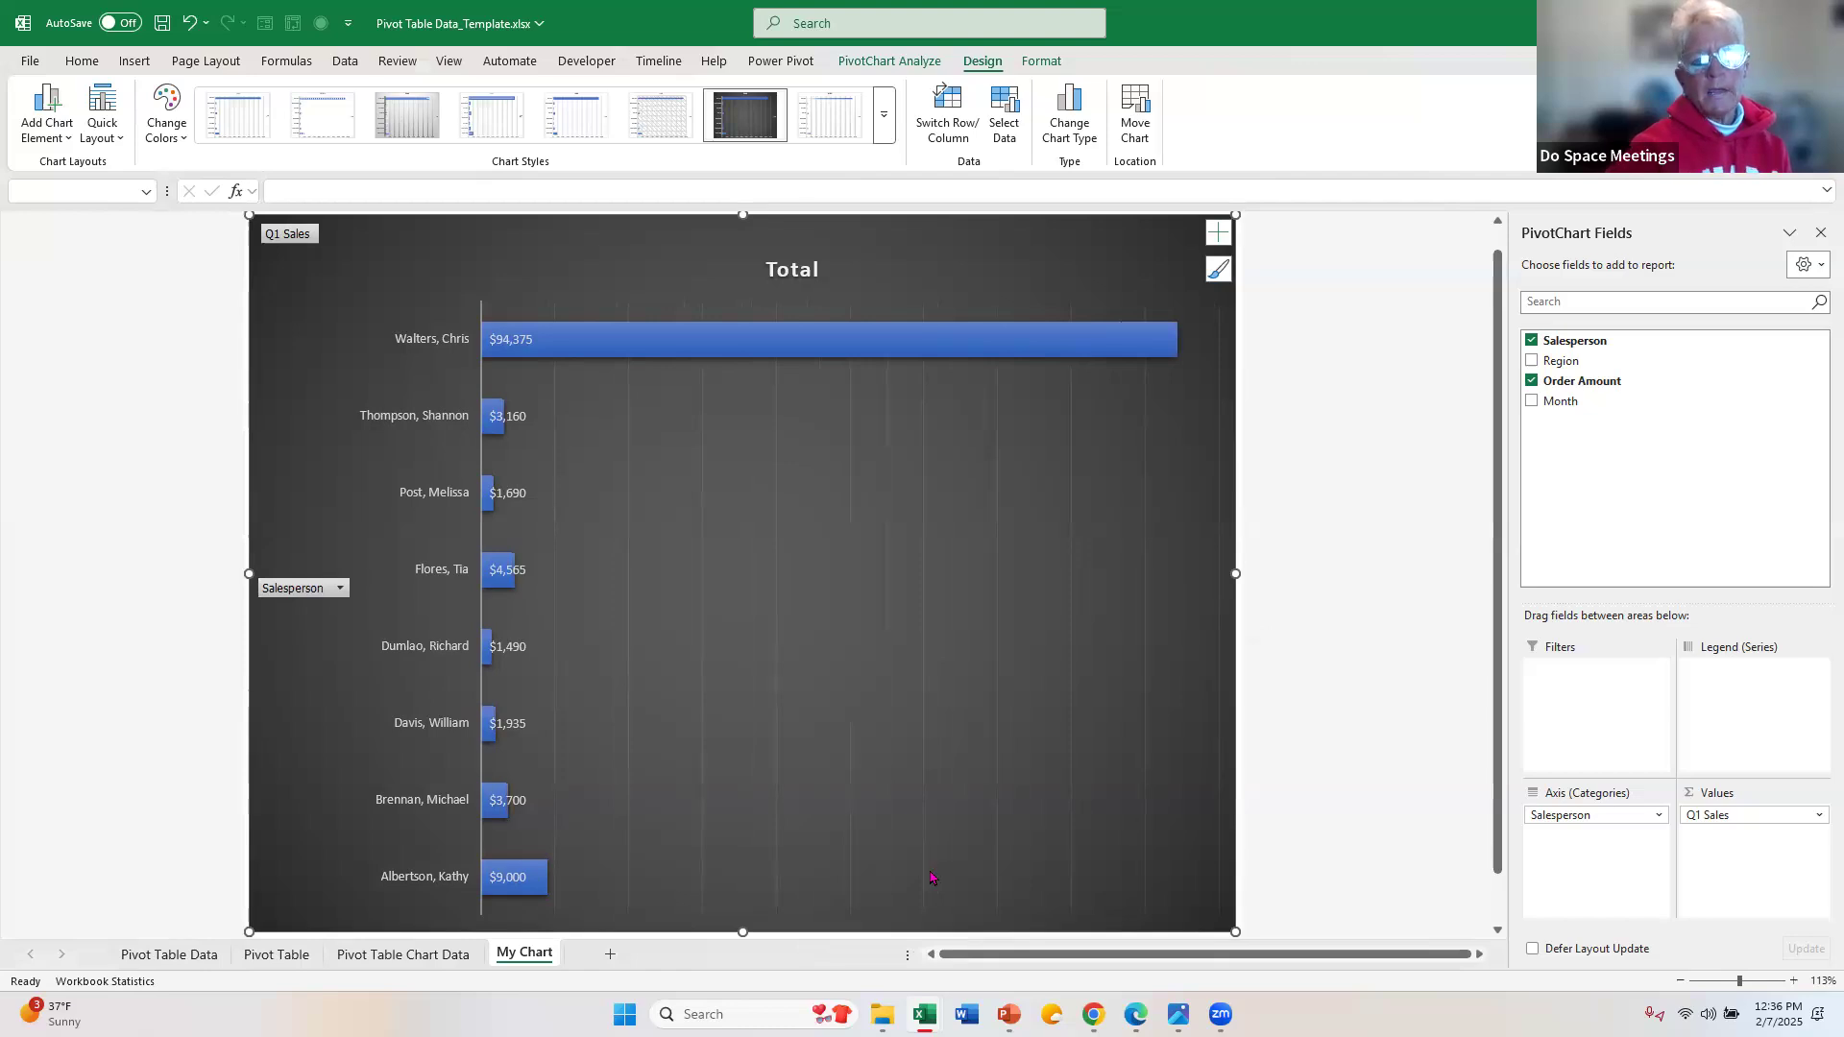
# Step: Change the PivotChart's title to "My Chart"
pyautogui.click(808, 269)
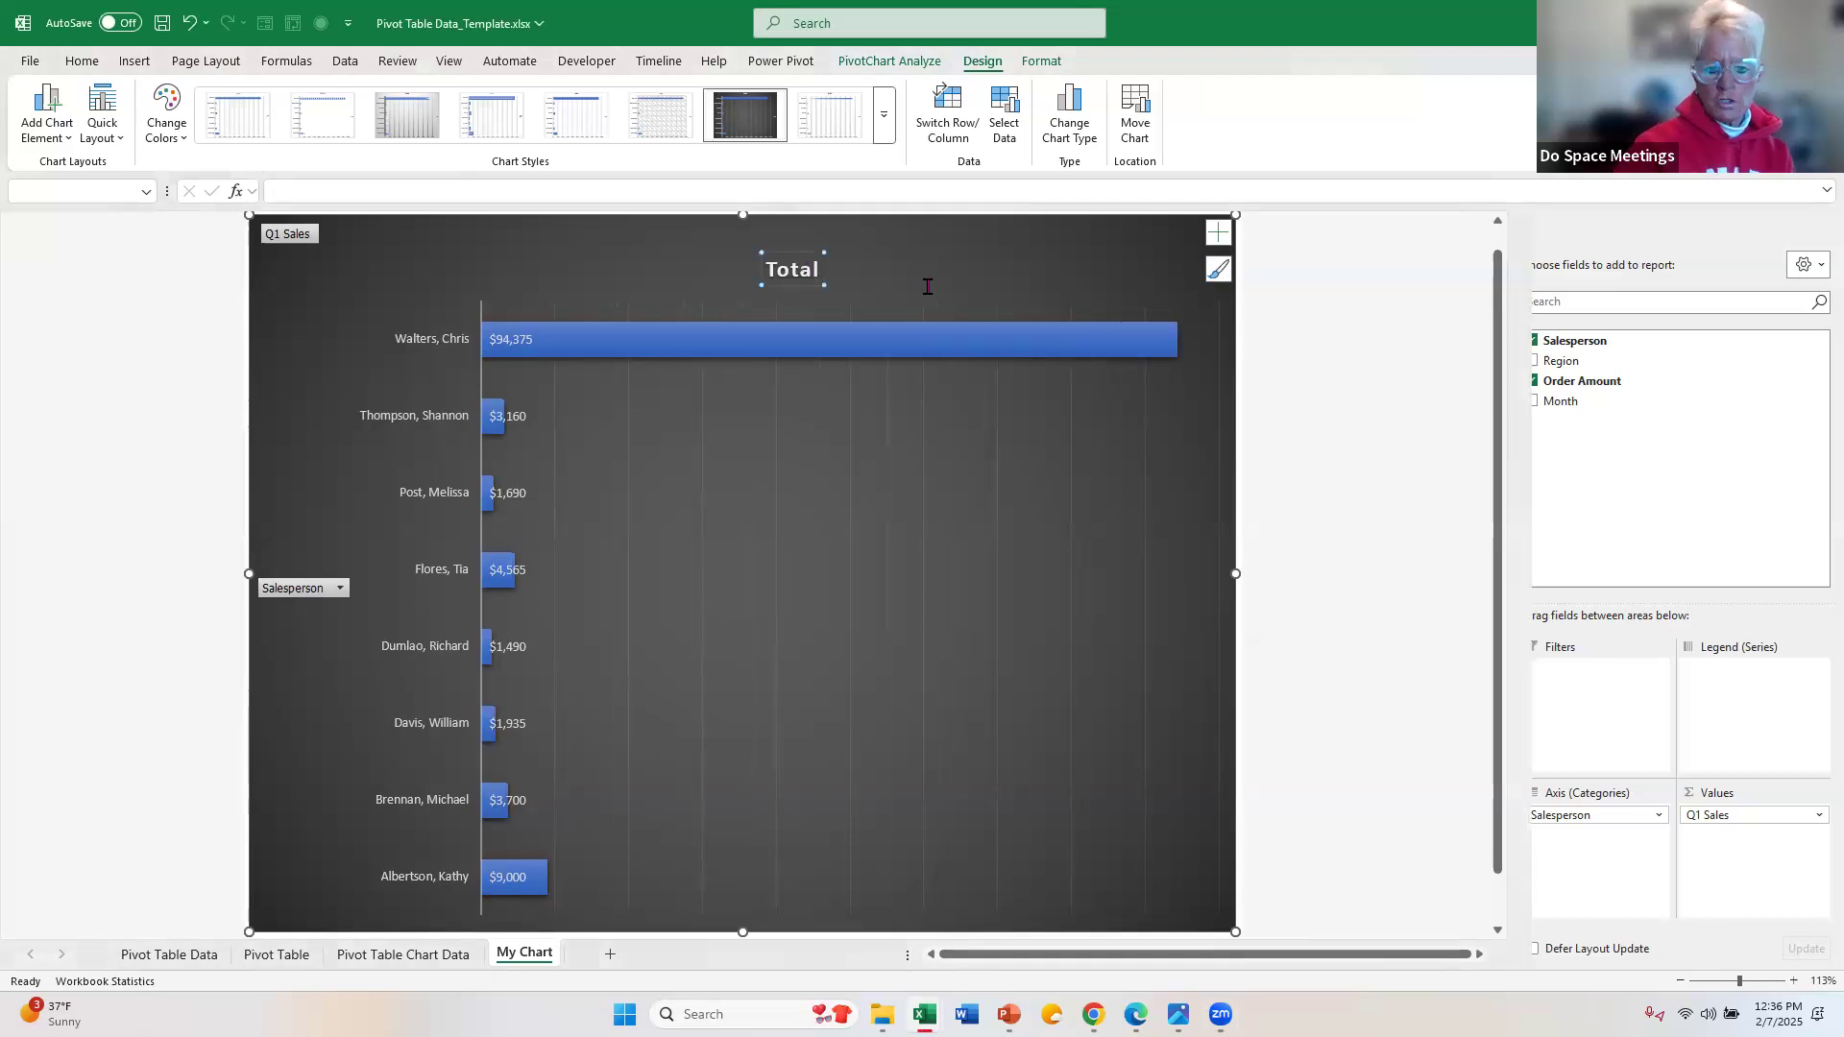
pyautogui.click(795, 257)
pyautogui.write('My Chart')
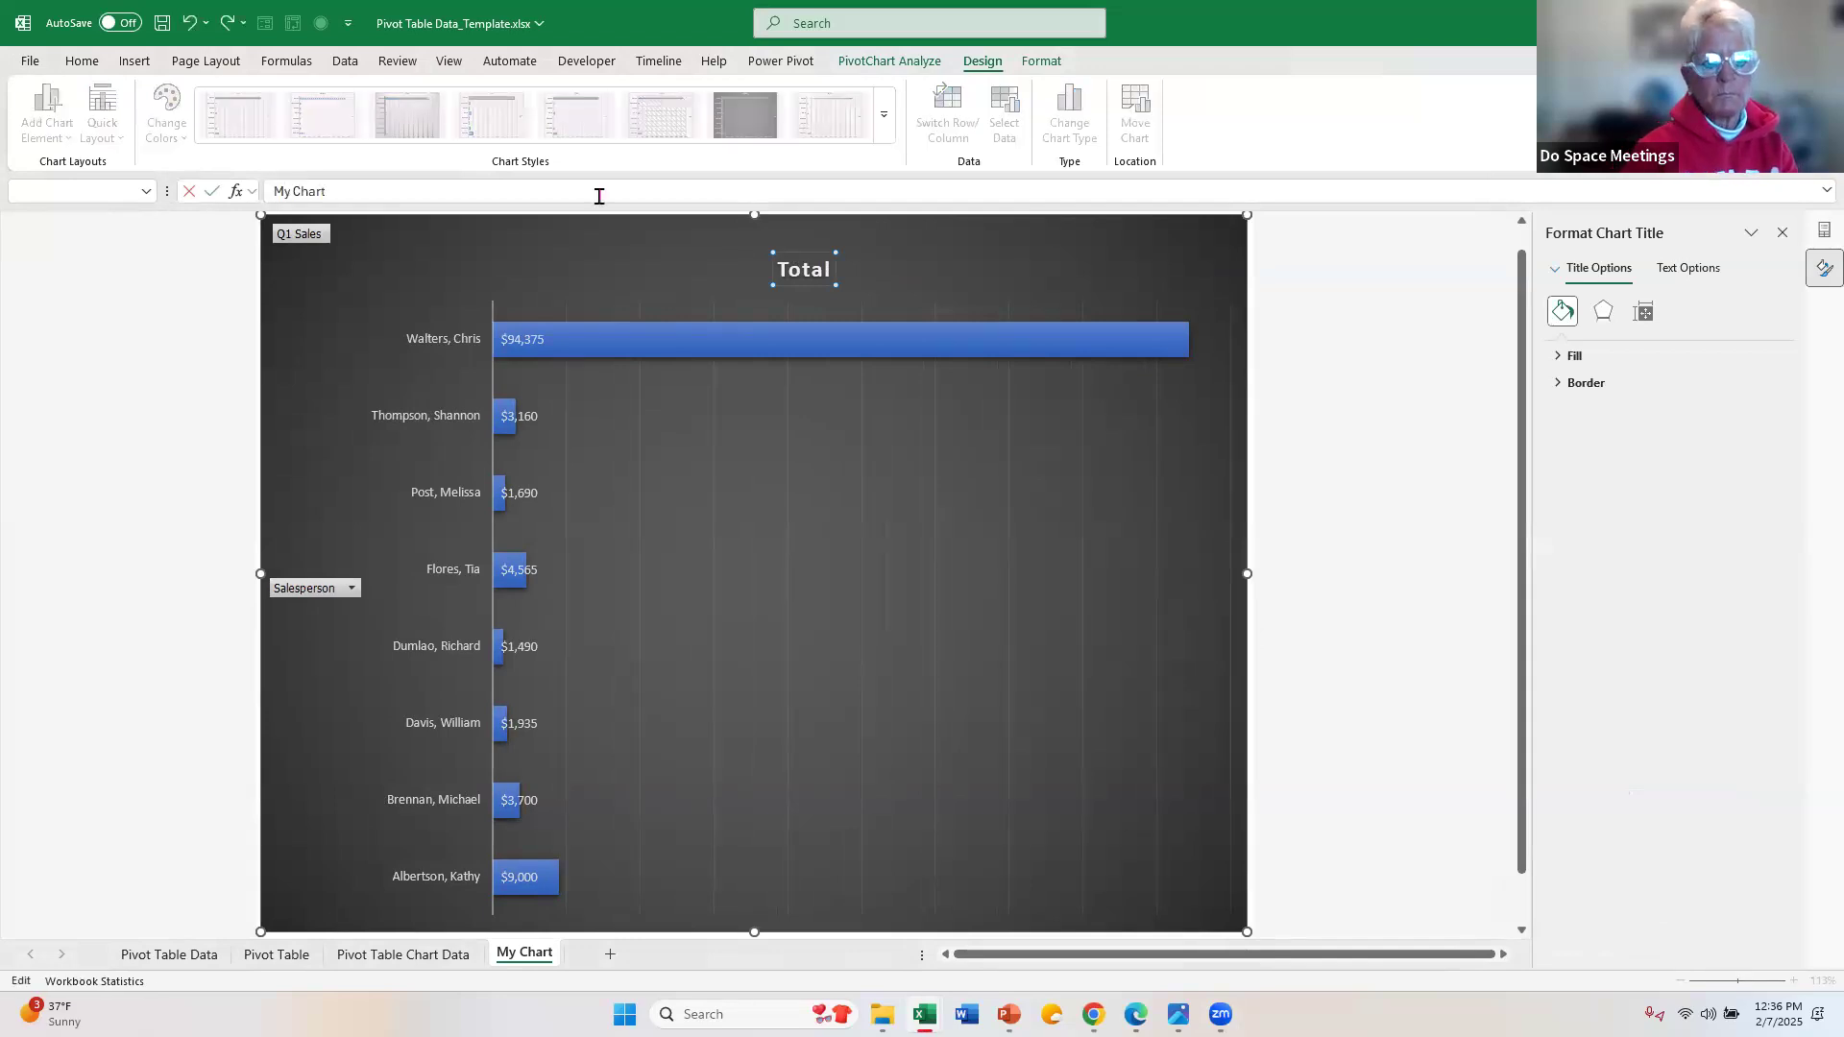
pyautogui.press('Return')
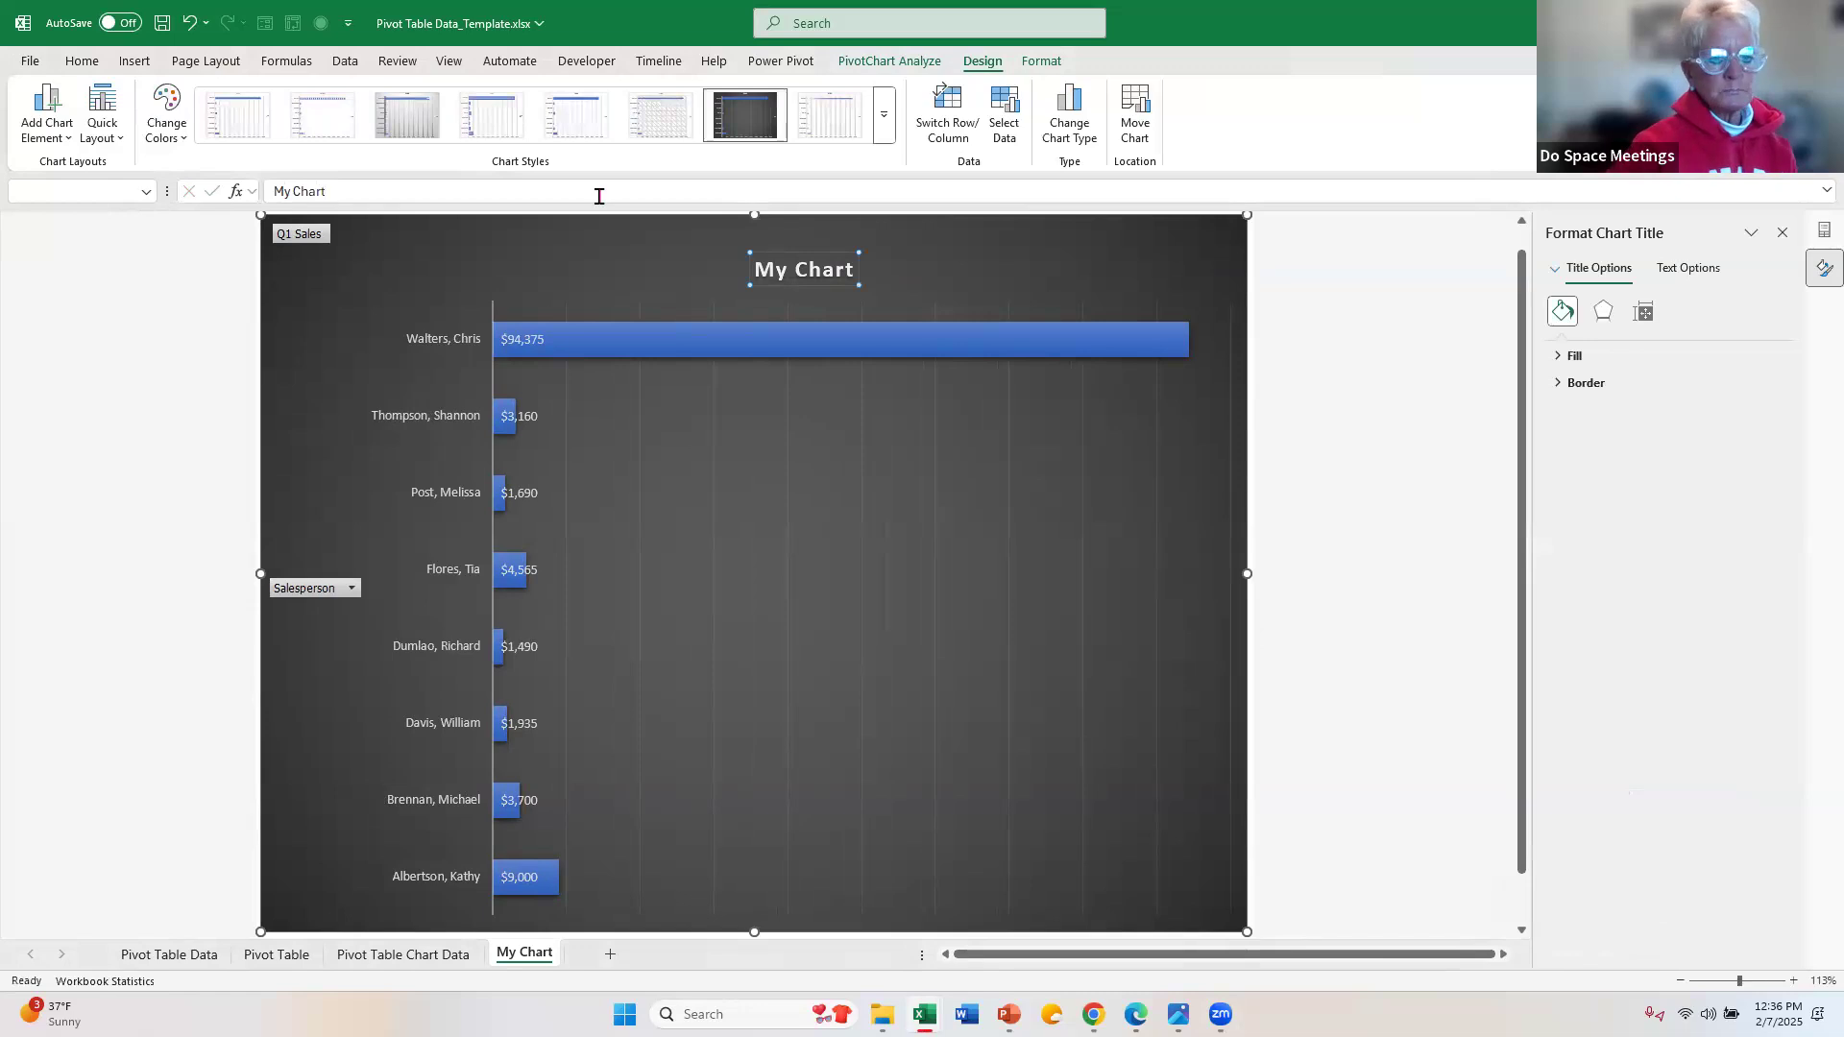
# Step: Set the text of the whole chart to the Georgia font at size 16
pyautogui.click(381, 255)
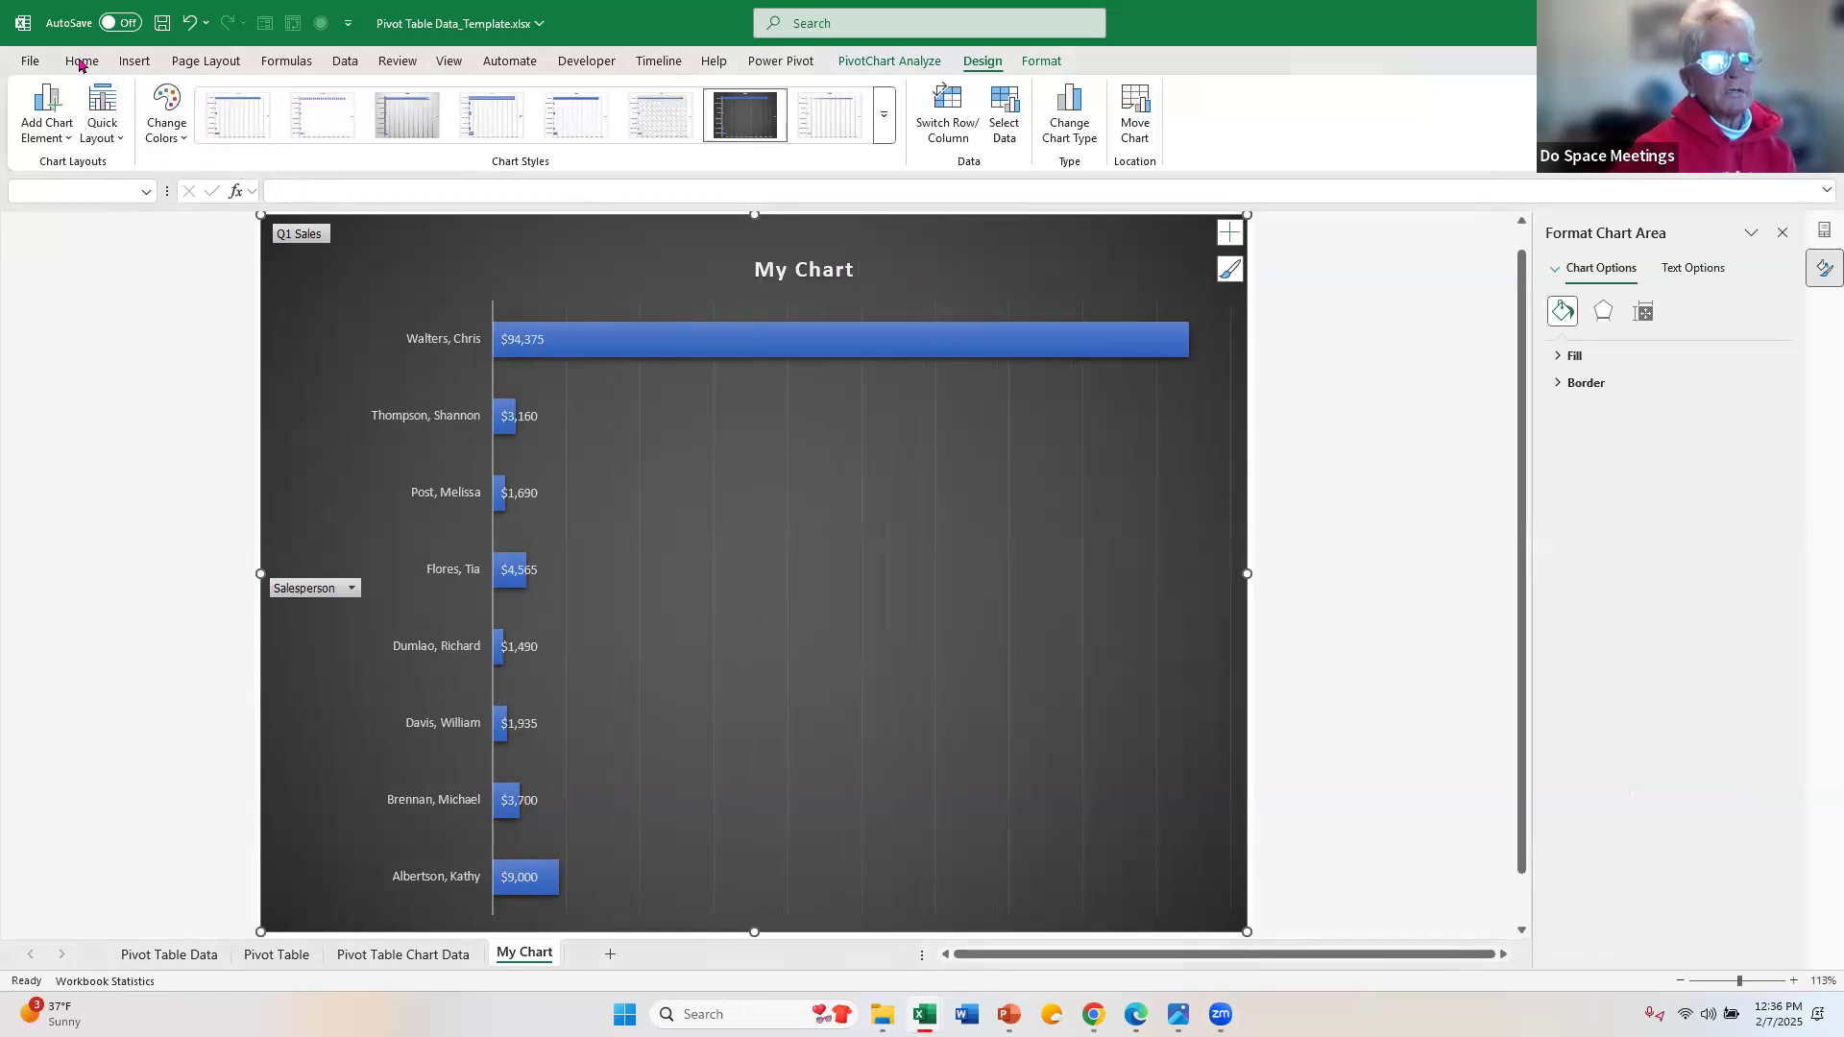
pyautogui.click(81, 63)
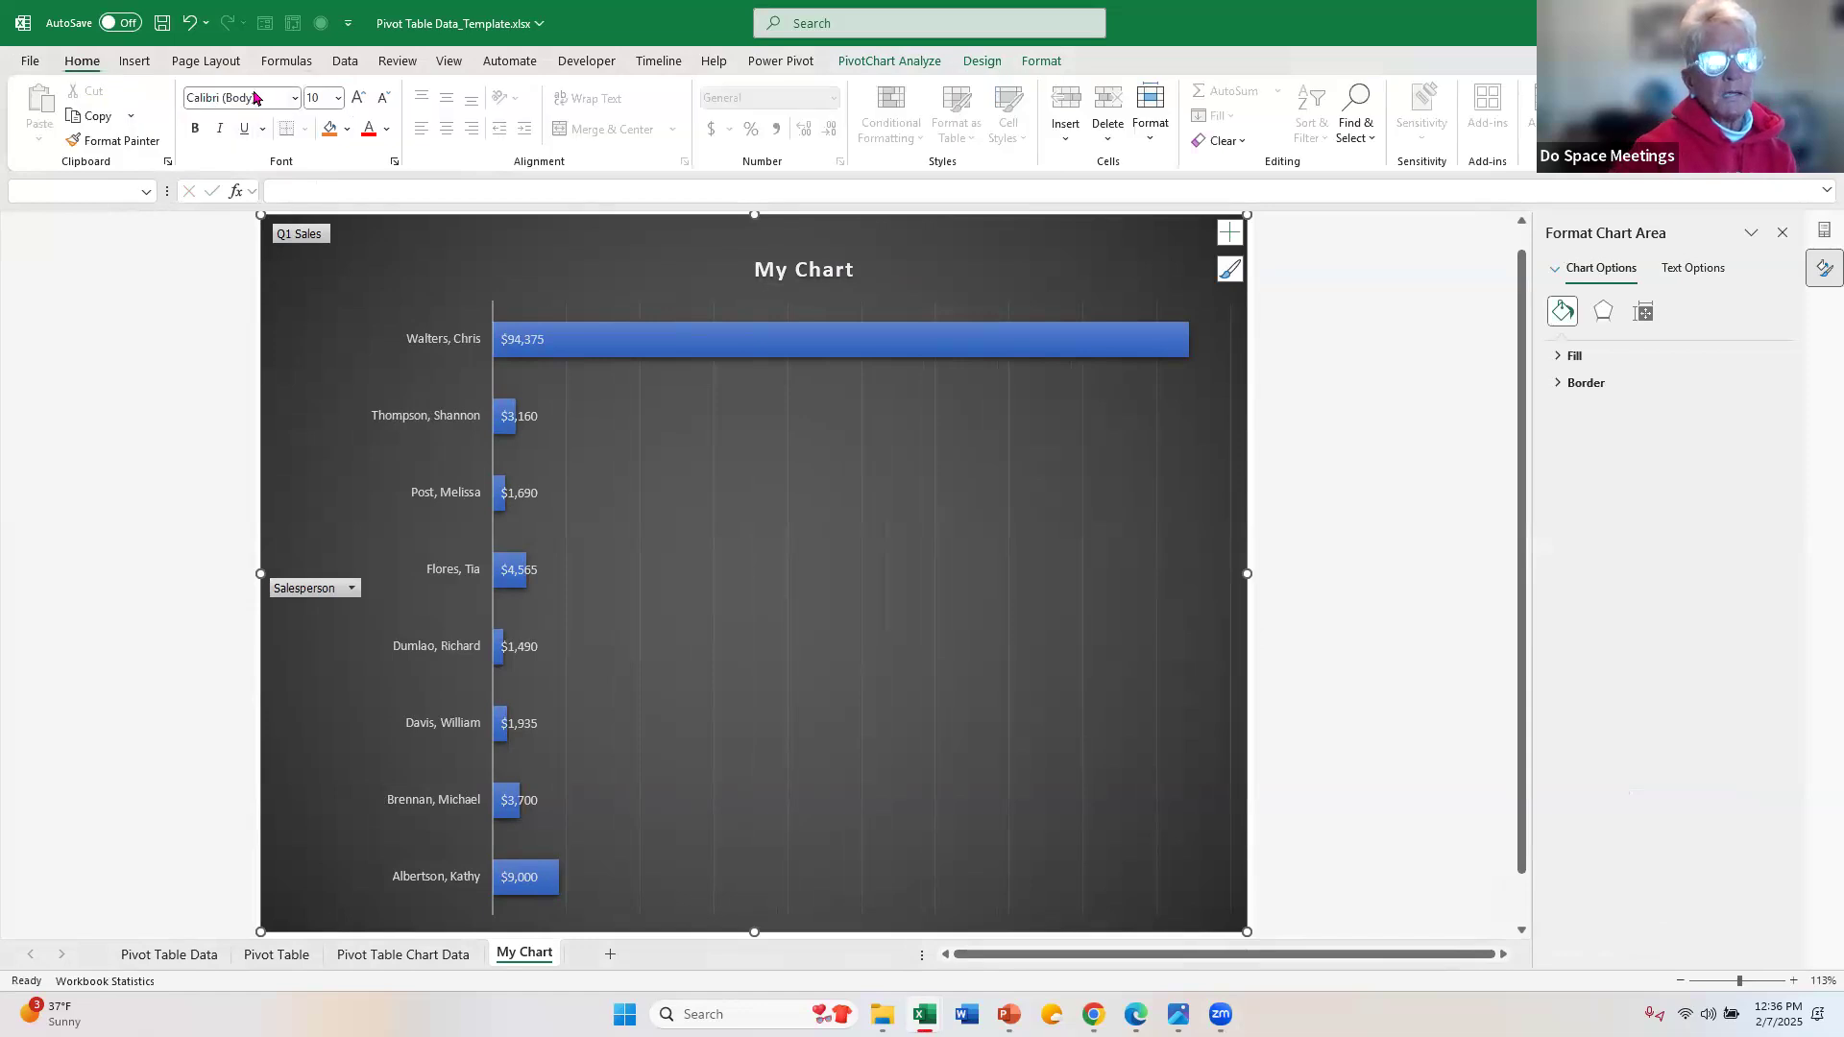
pyautogui.click(282, 106)
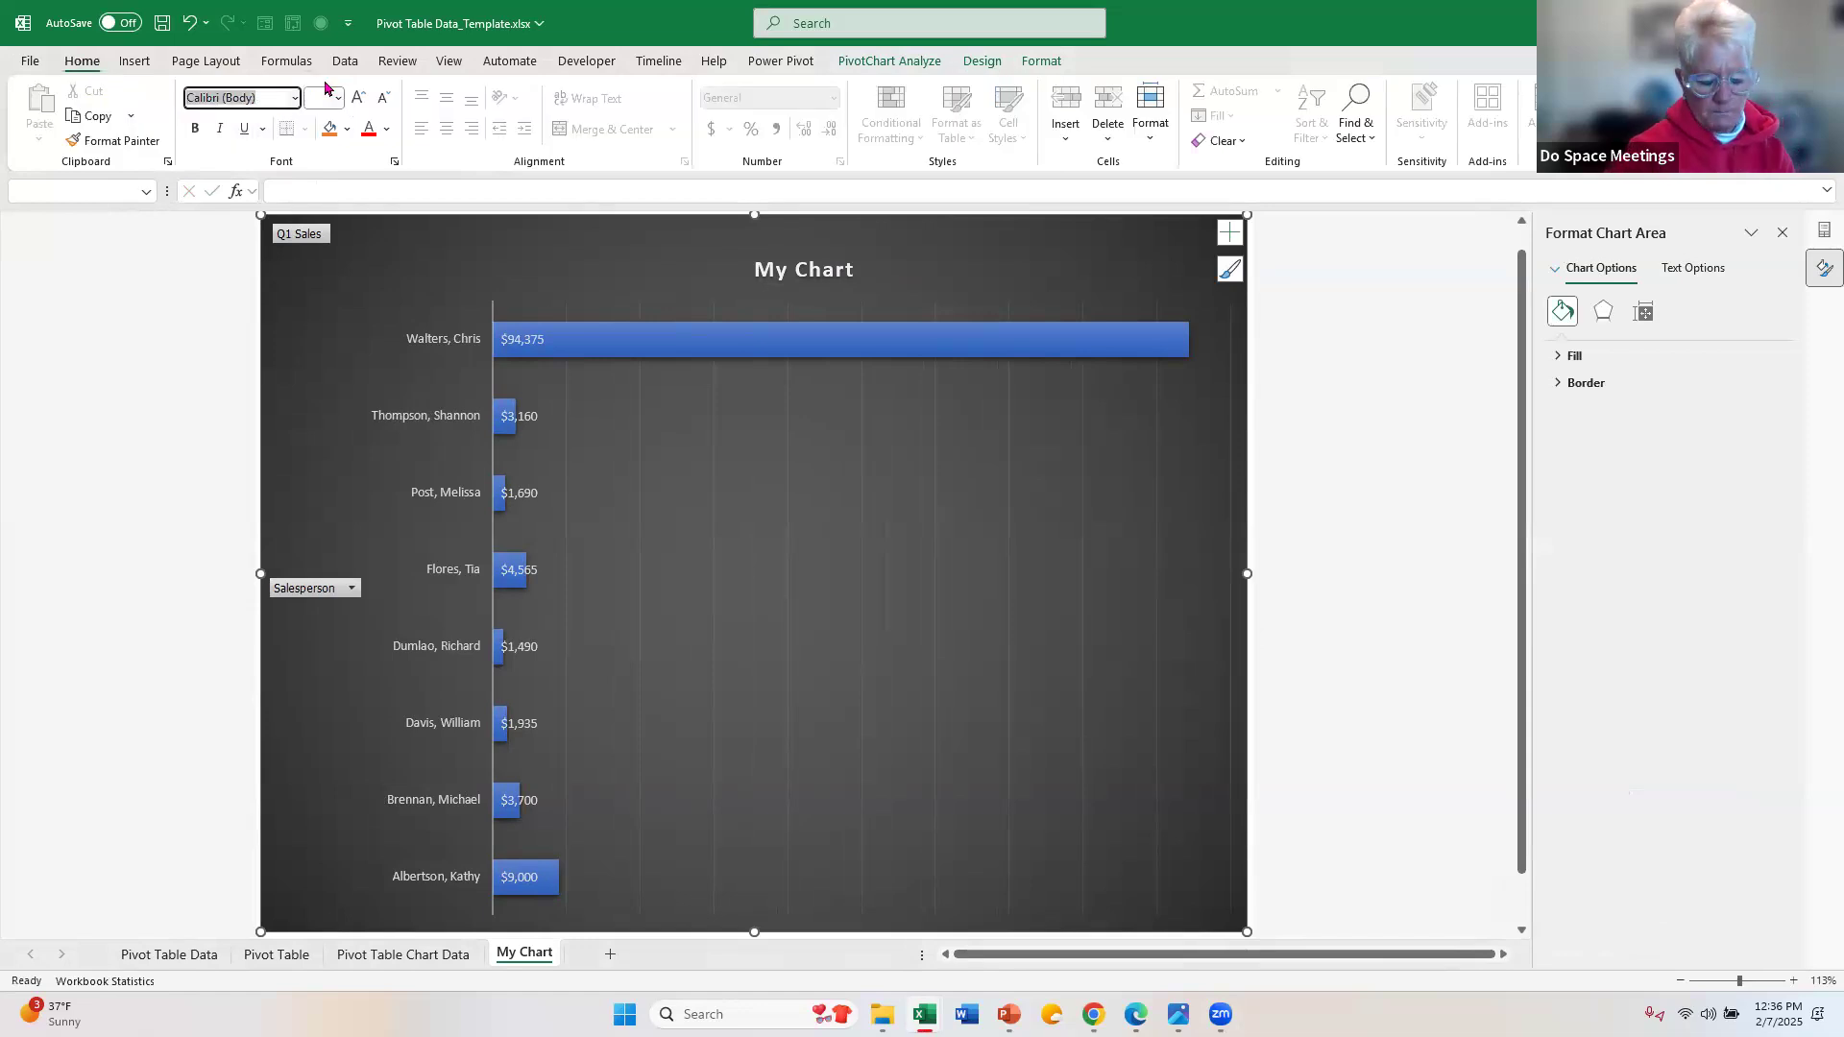
pyautogui.write('Georgia')
pyautogui.press('Return')
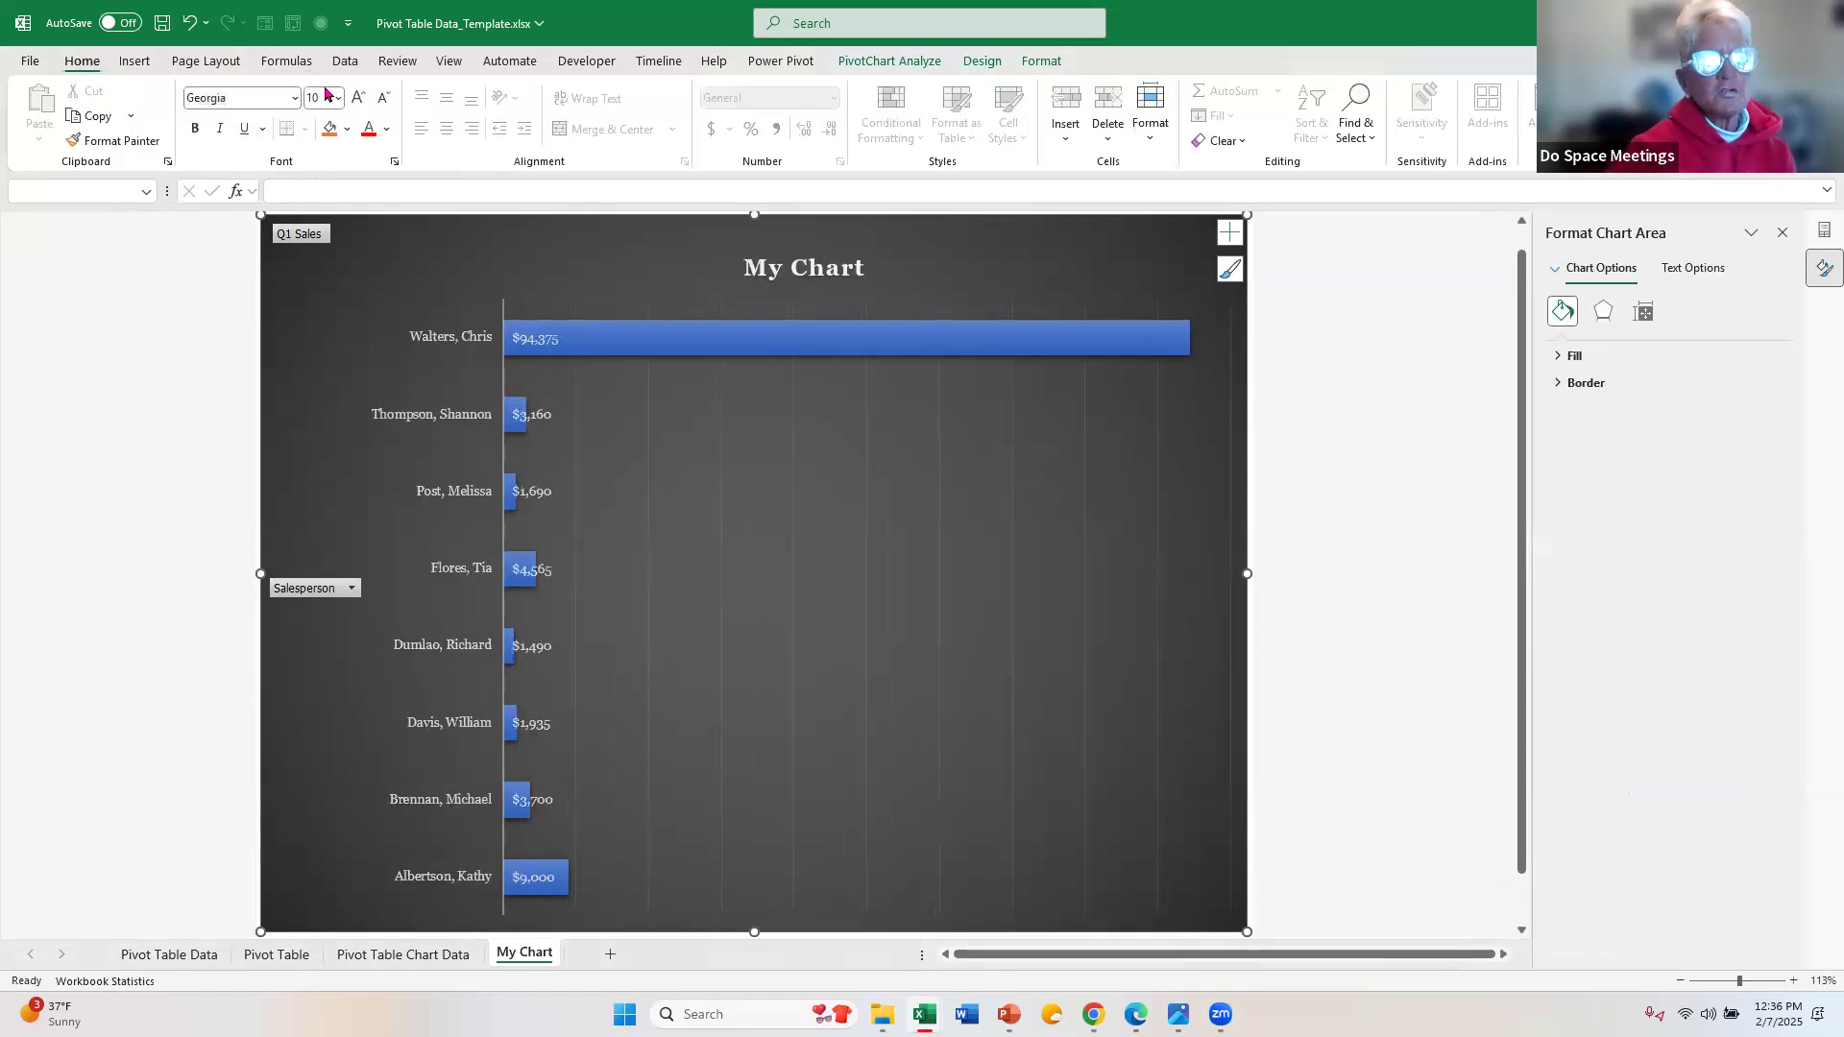
pyautogui.click(361, 102)
pyautogui.click(361, 102)
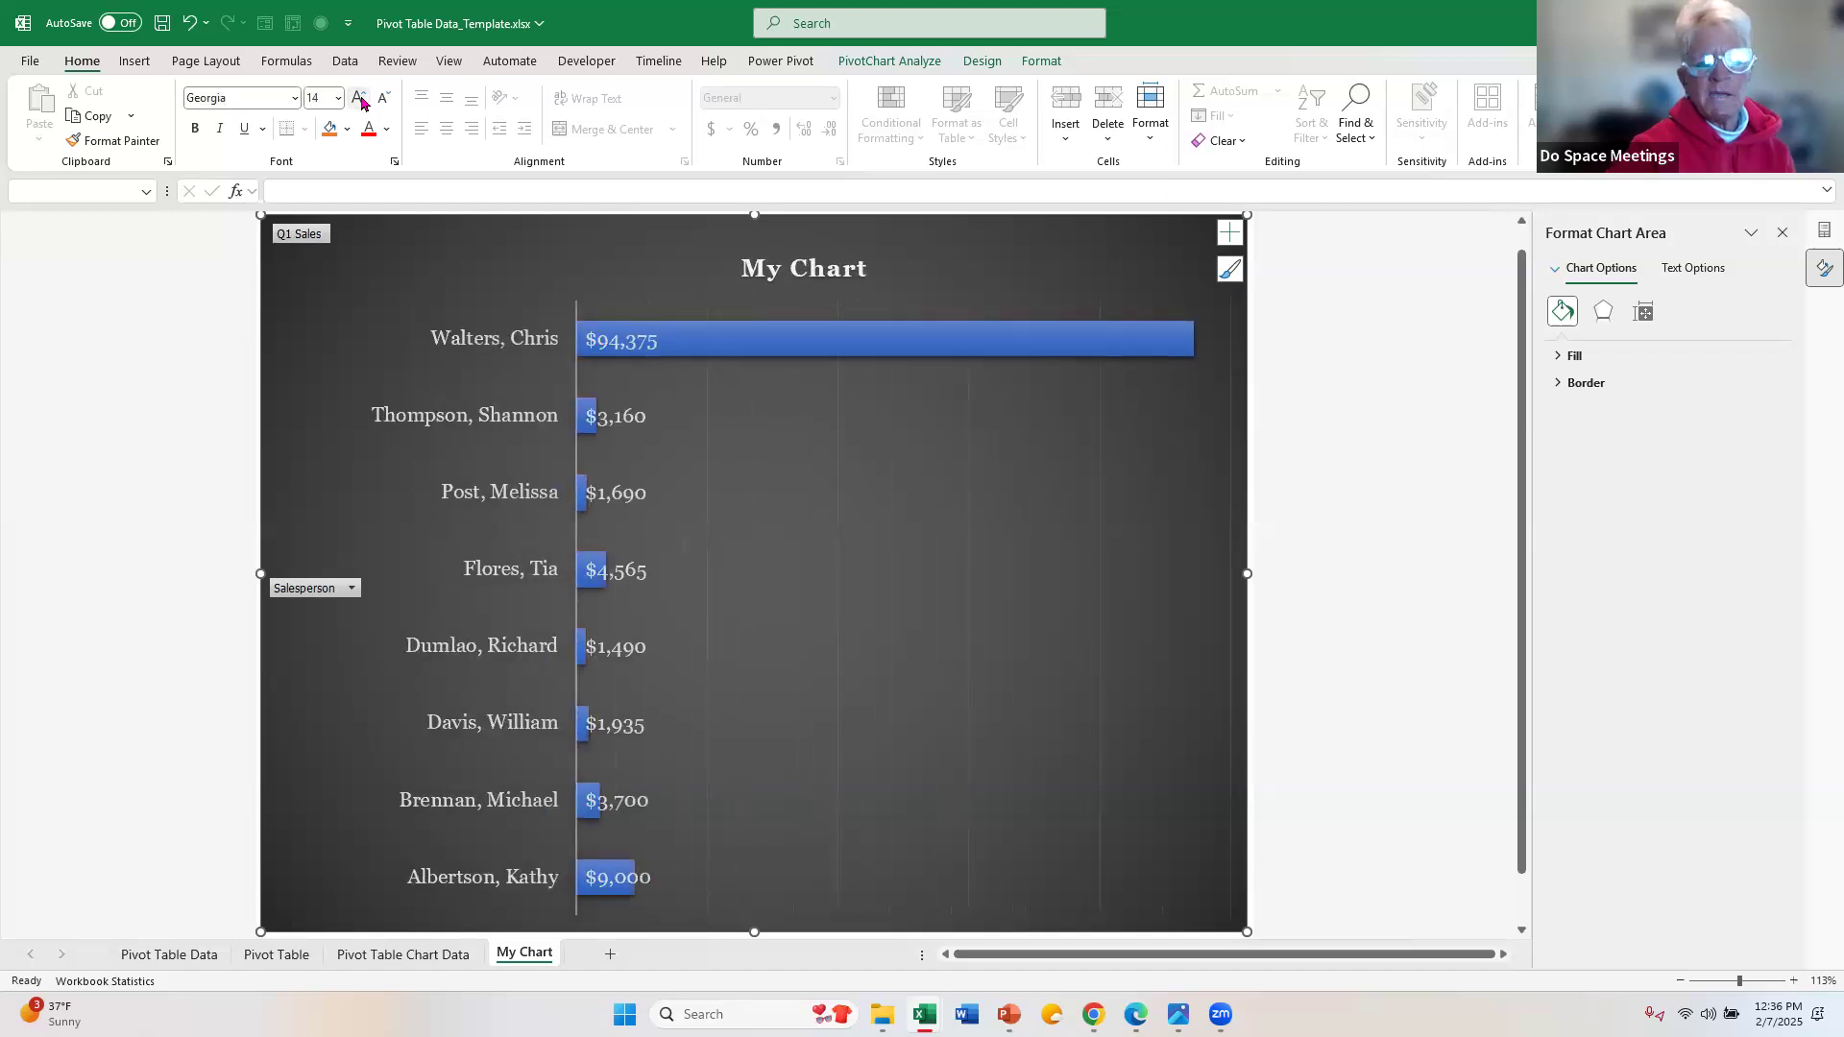
pyautogui.click(361, 102)
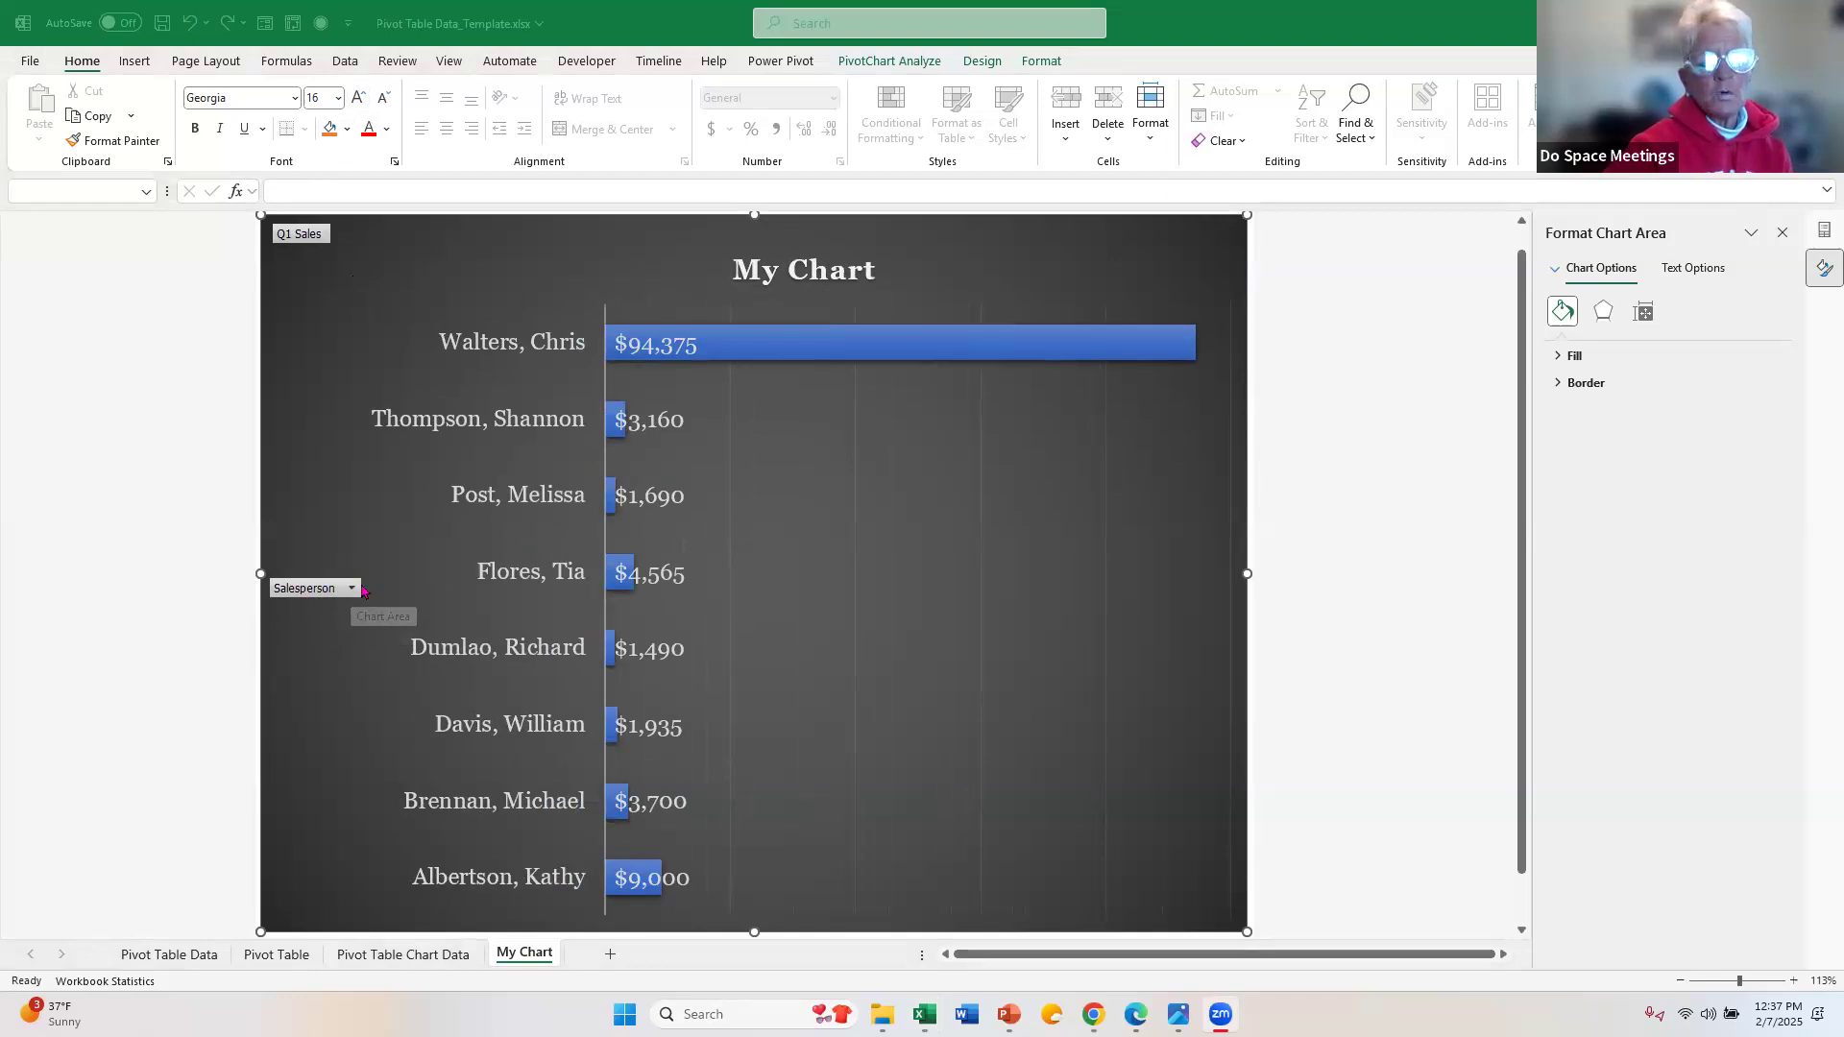
# Step: Sort the chart's Salesperson field from A to Z
pyautogui.click(353, 591)
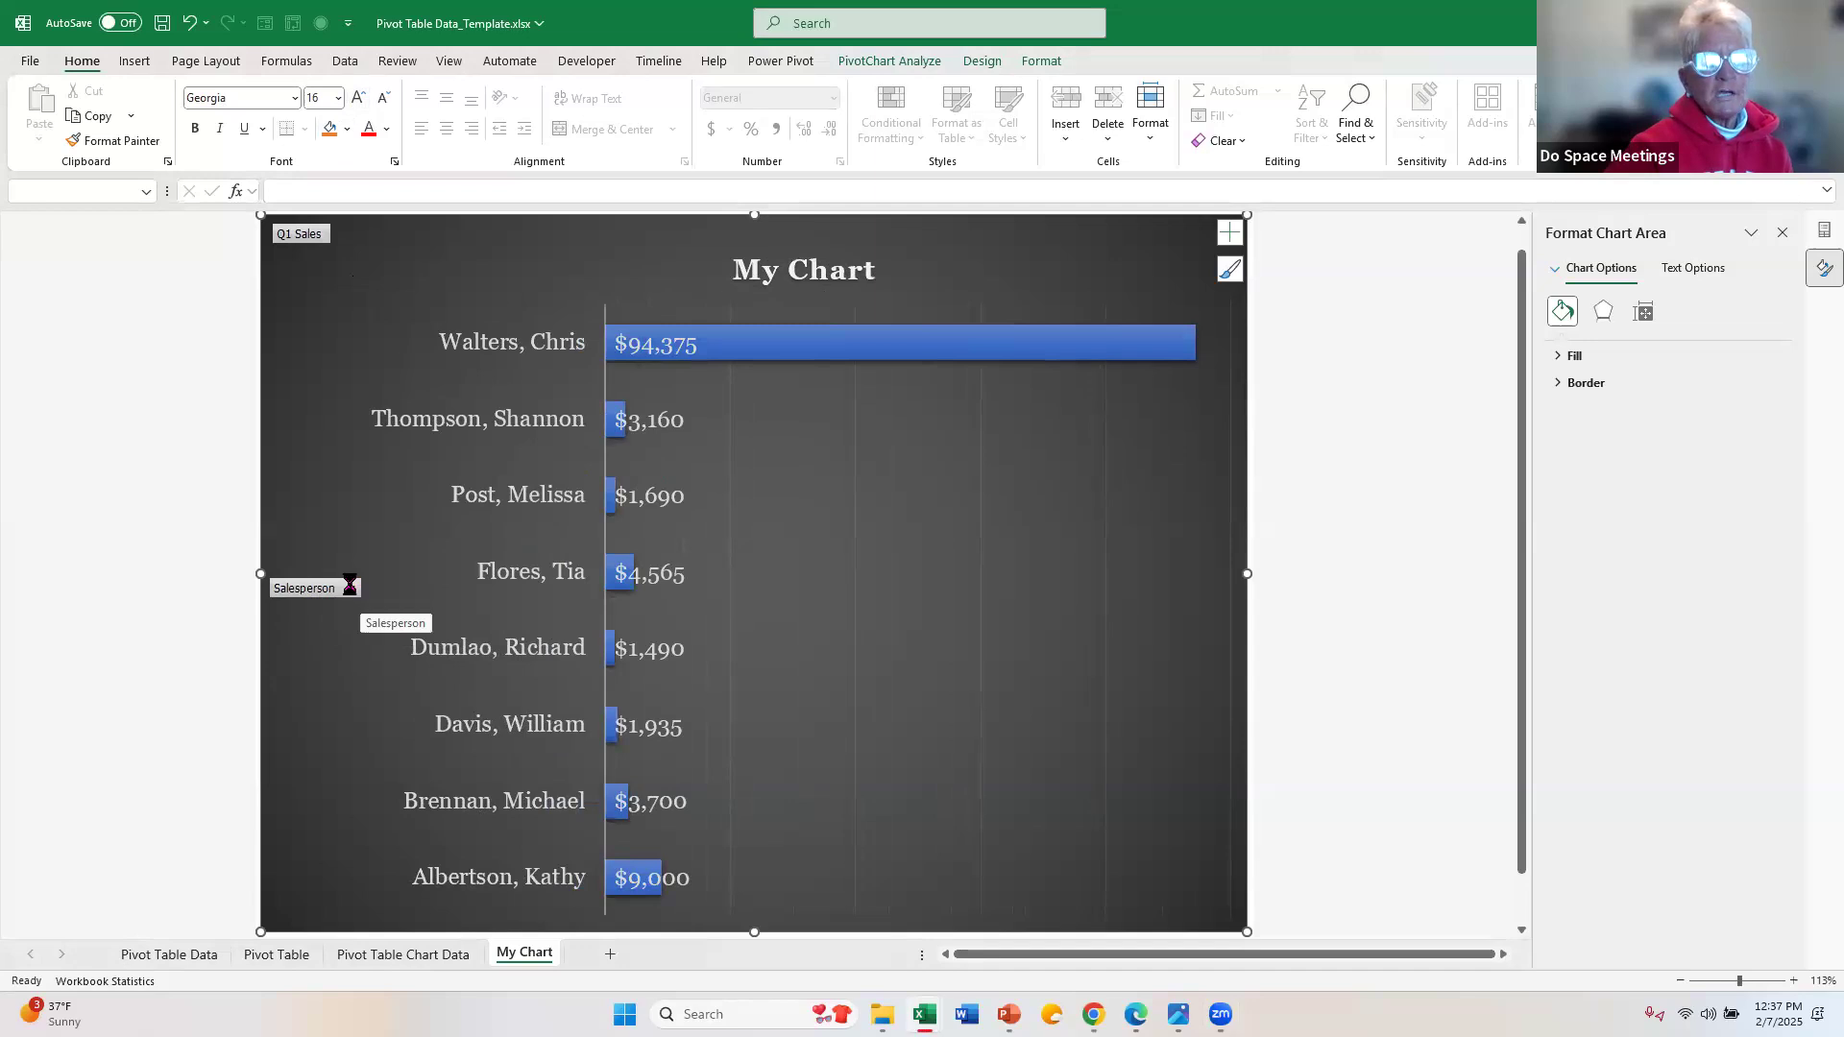
pyautogui.click(353, 589)
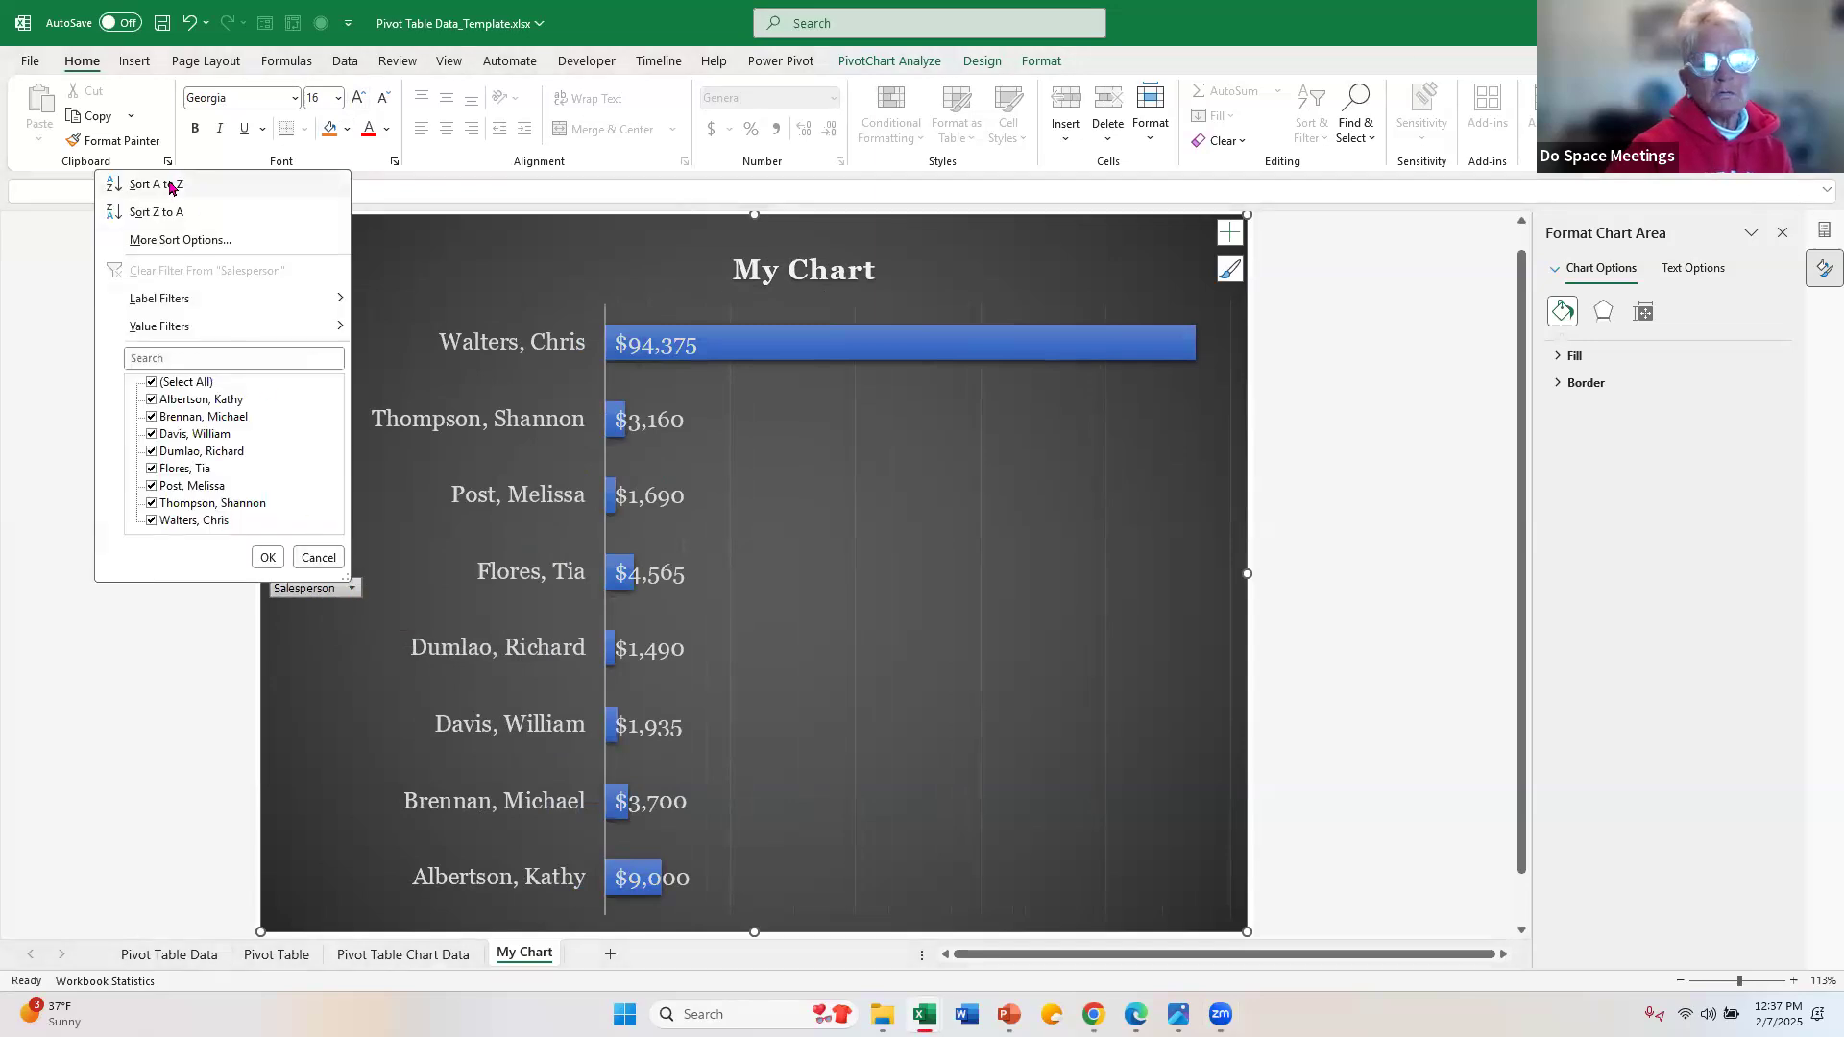
pyautogui.click(169, 185)
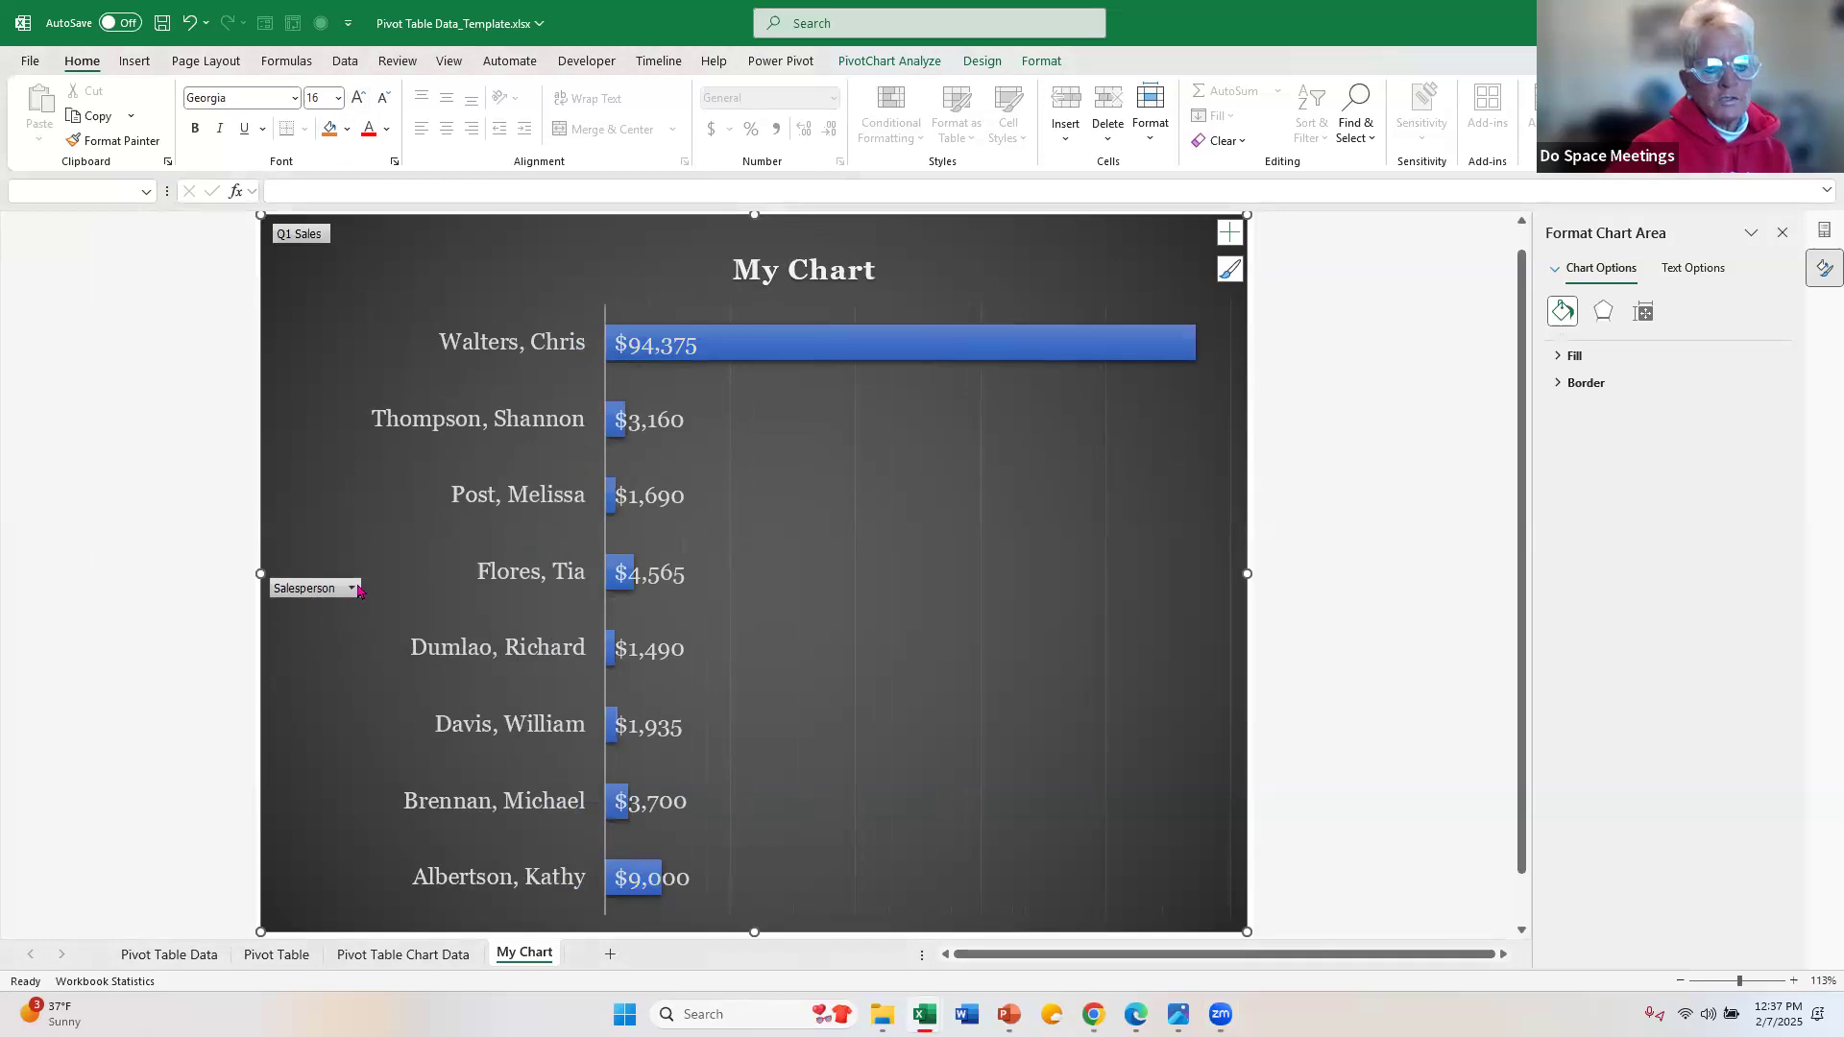
pyautogui.click(352, 589)
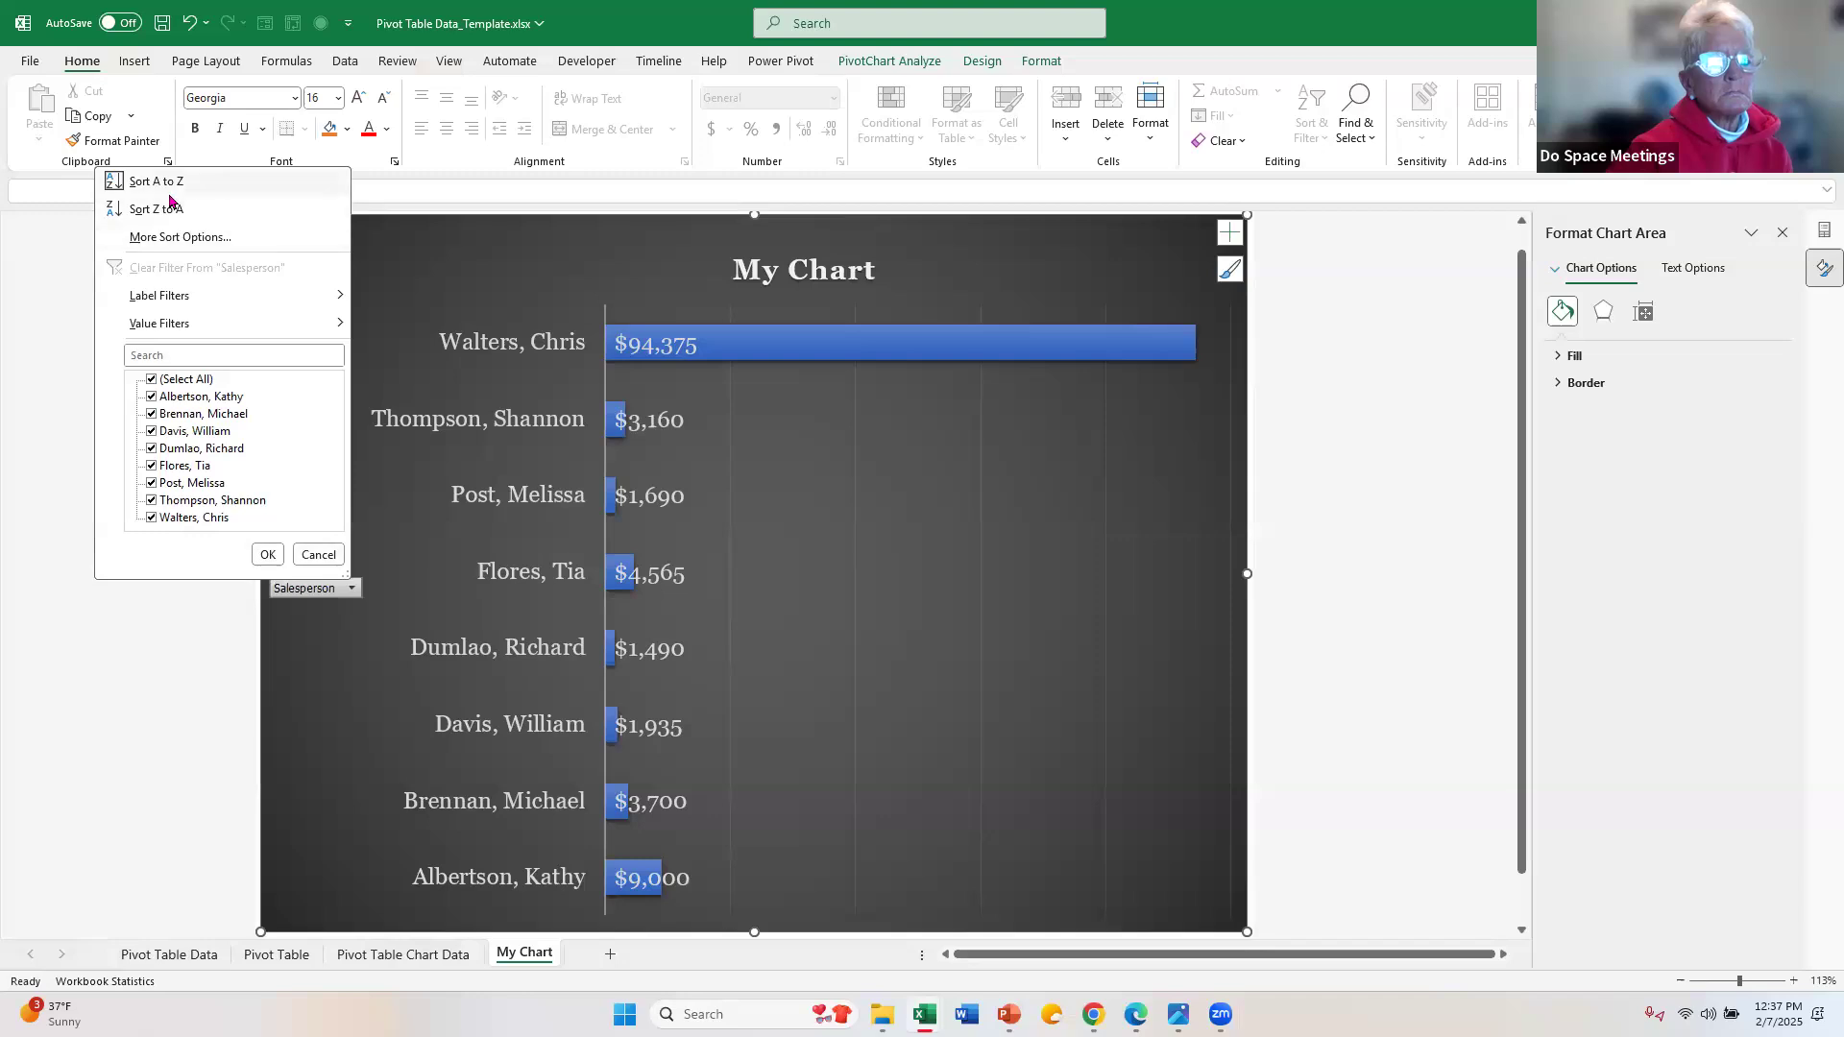
pyautogui.click(170, 184)
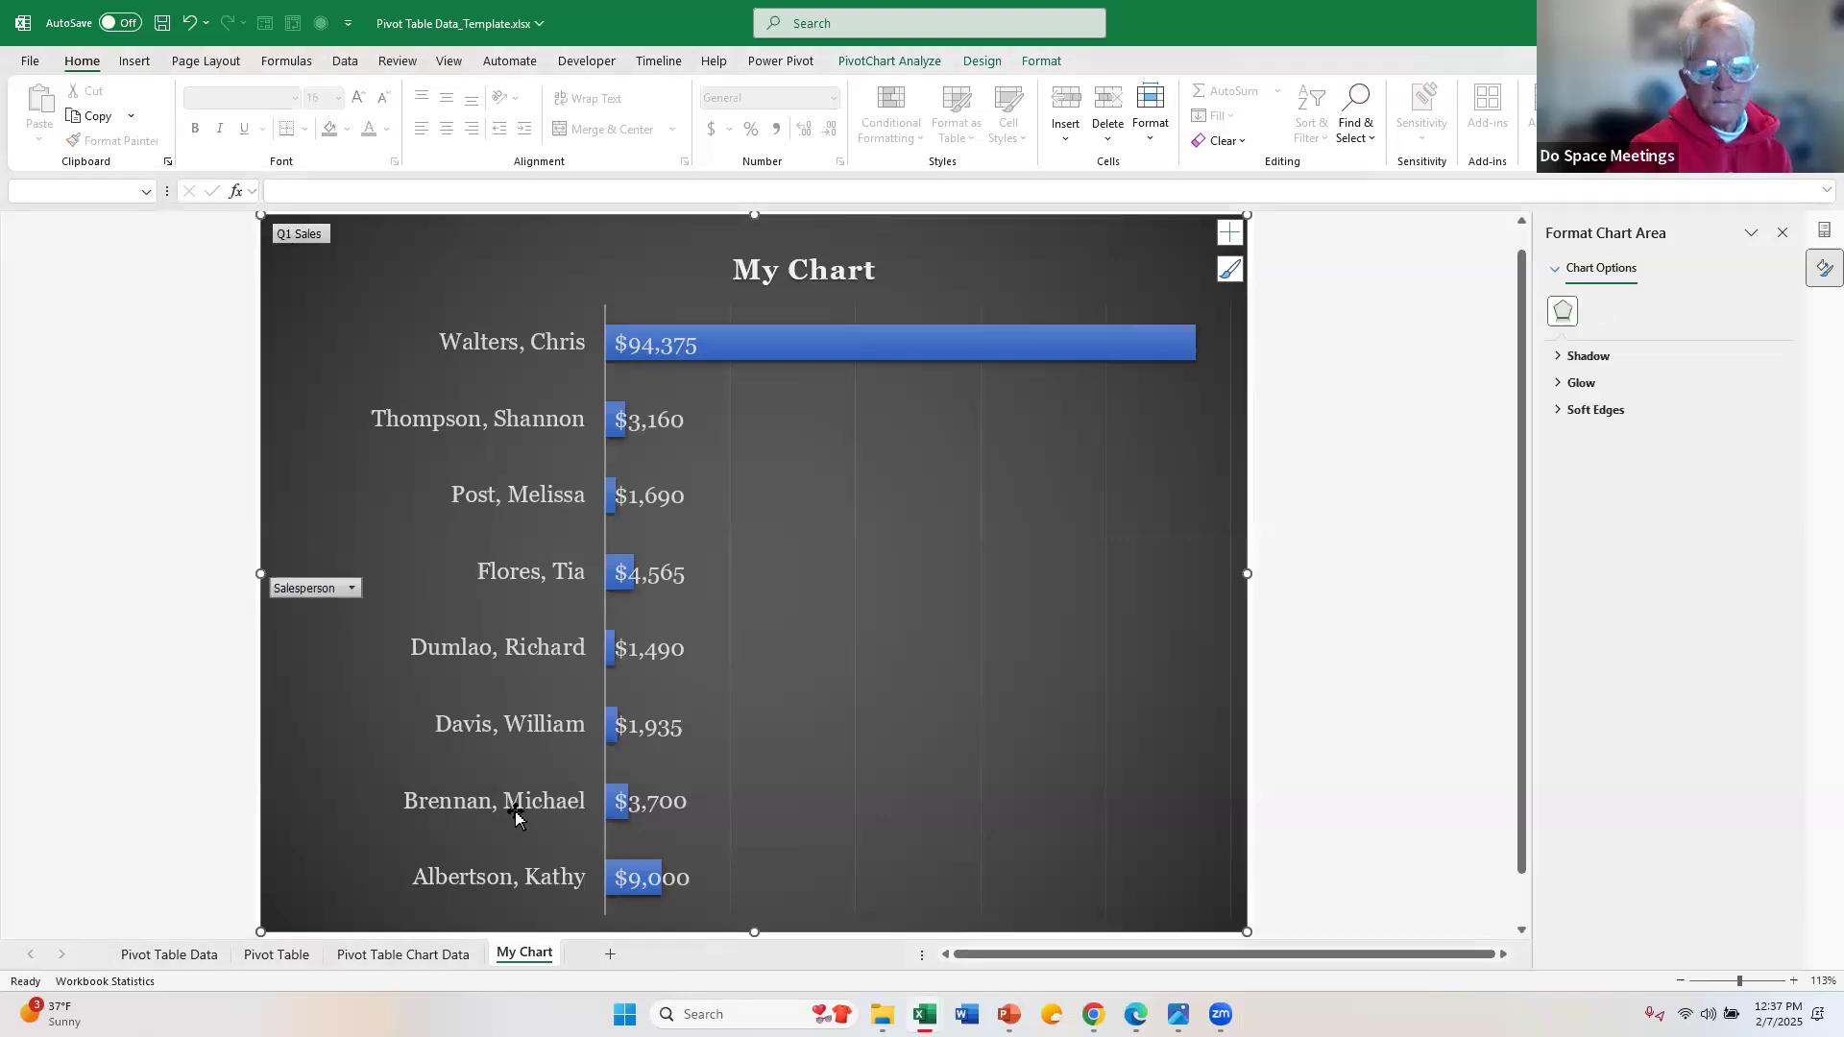
# Step: Check the salesperson order in the PivotTable on the Pivot Table Chart Data sheet, then return to the My Chart sheet
pyautogui.click(422, 955)
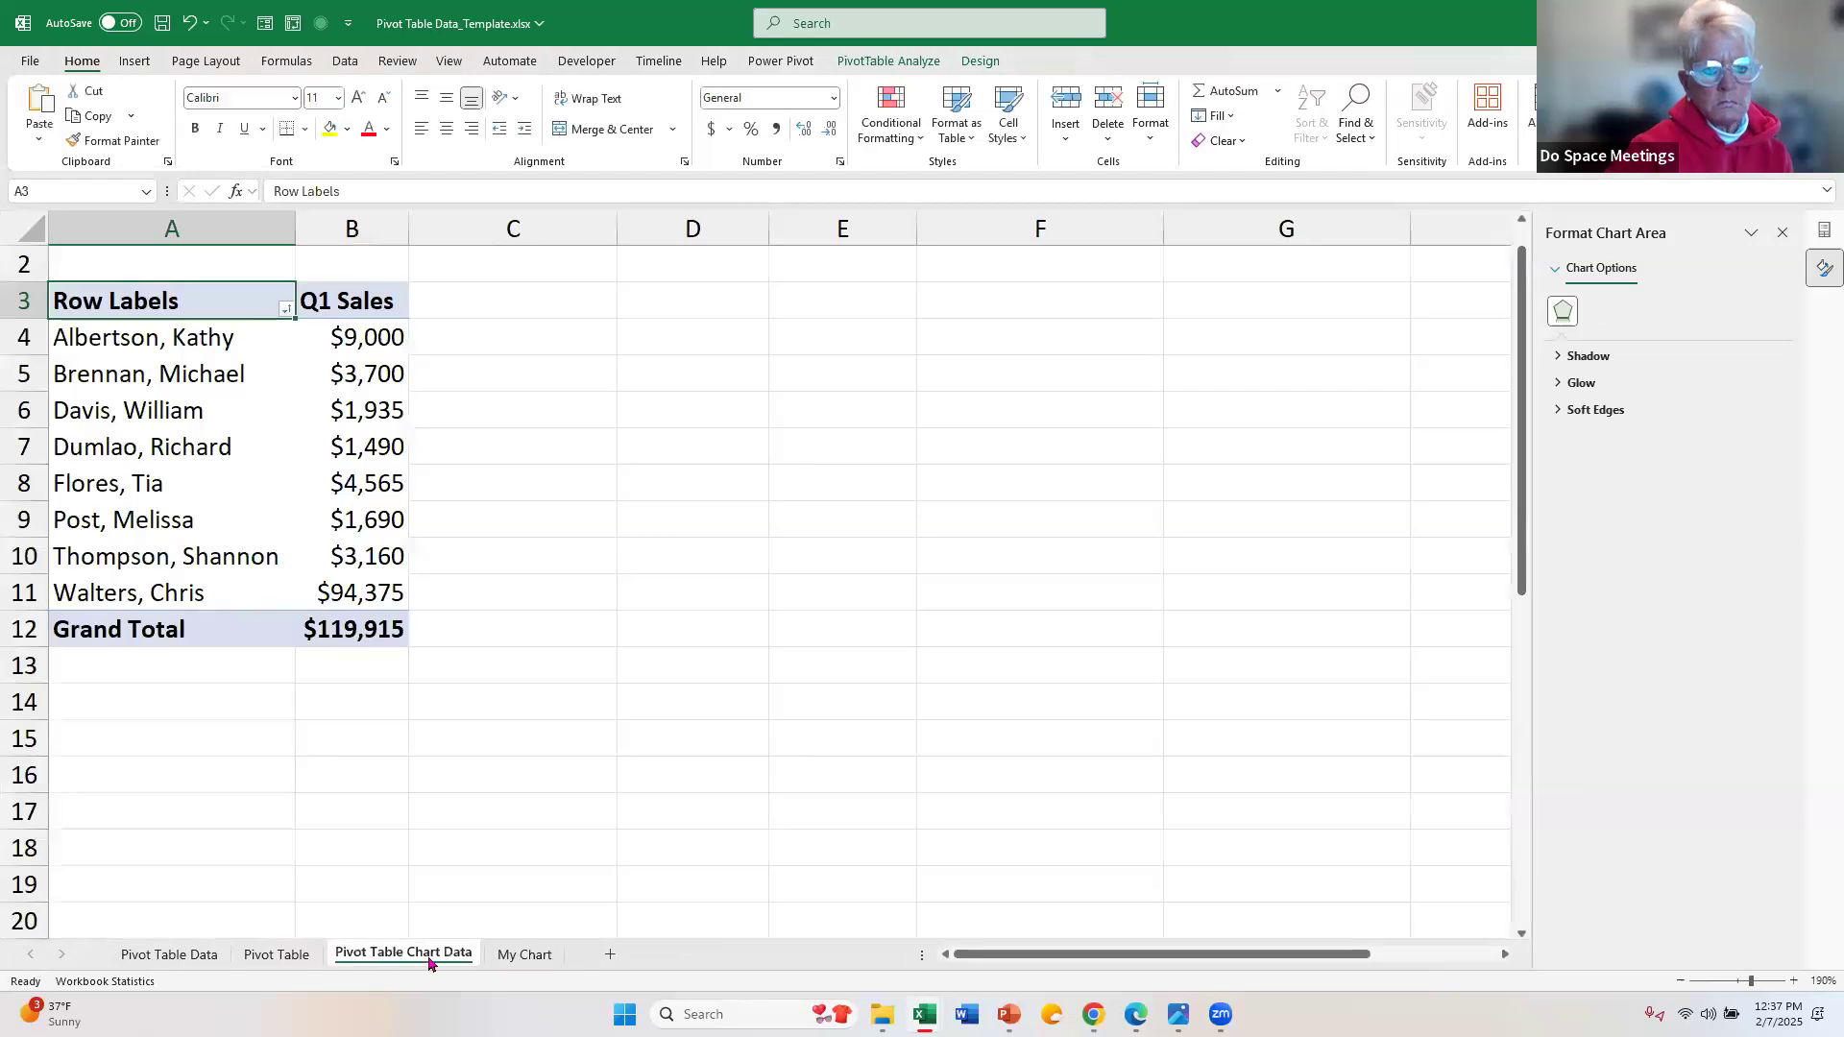
pyautogui.click(866, 69)
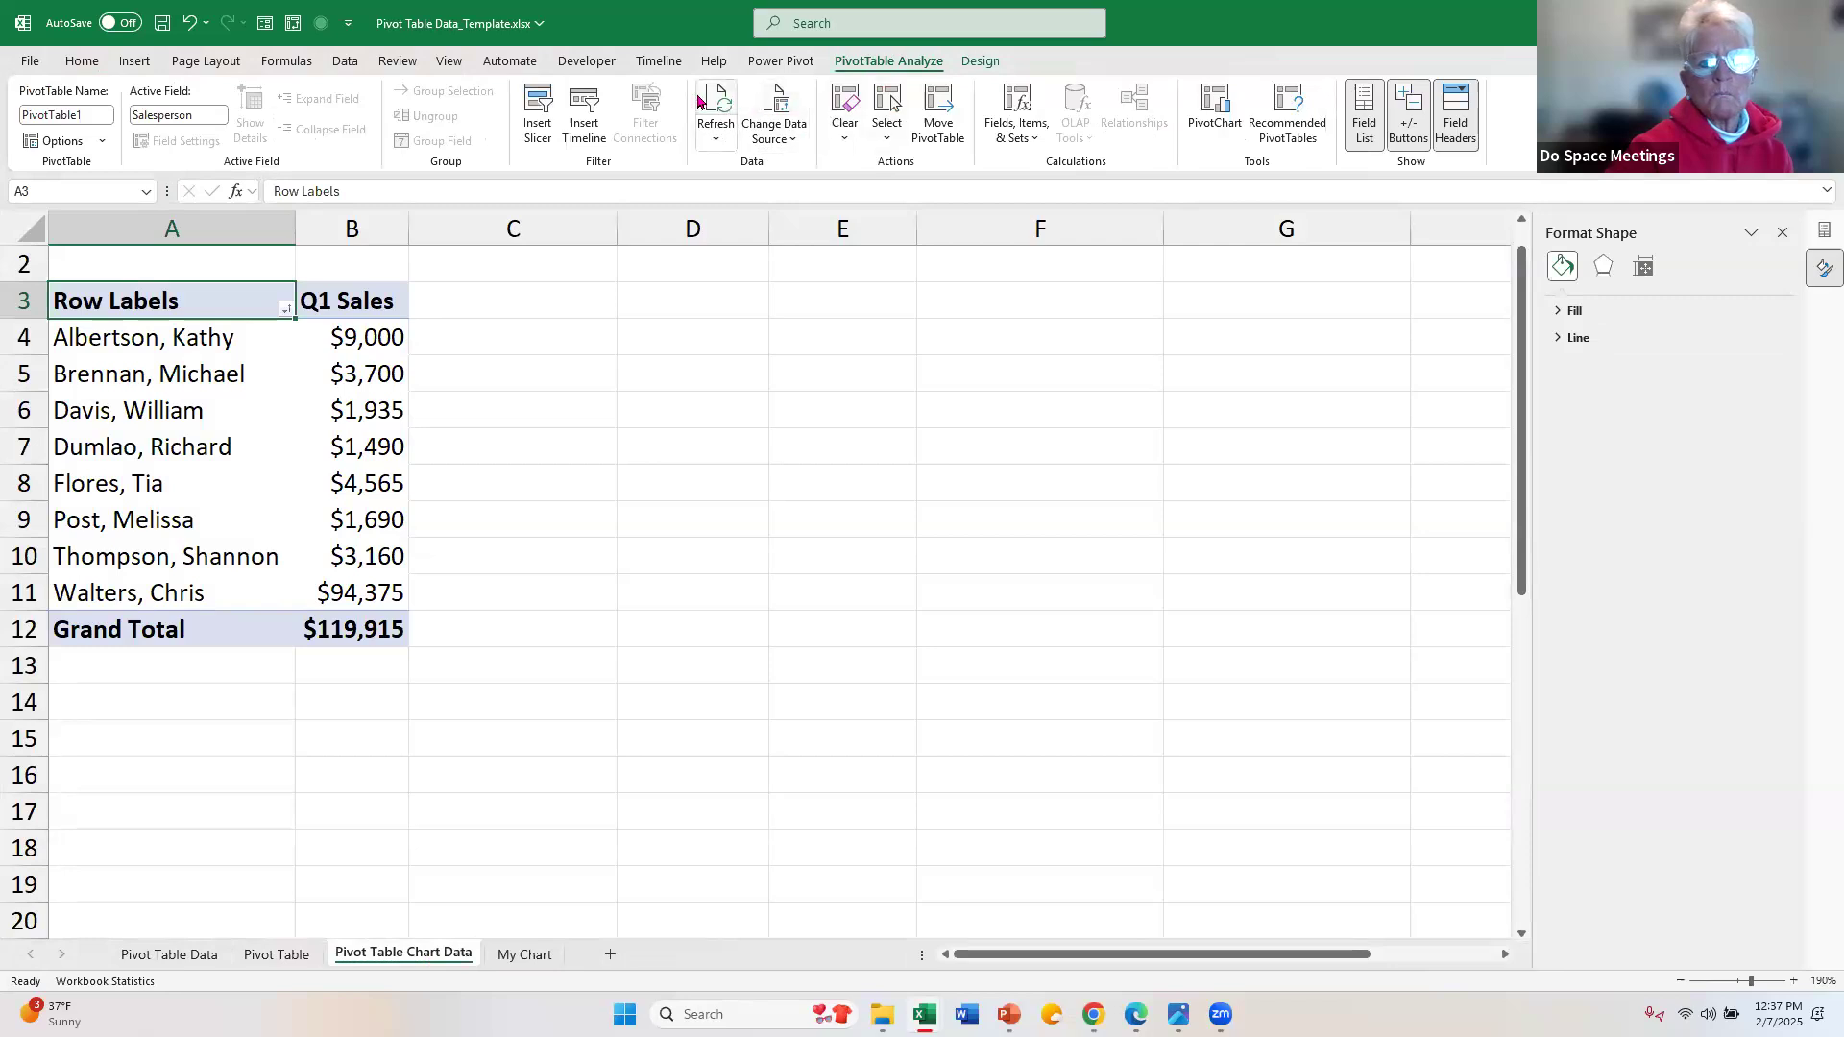
pyautogui.click(506, 954)
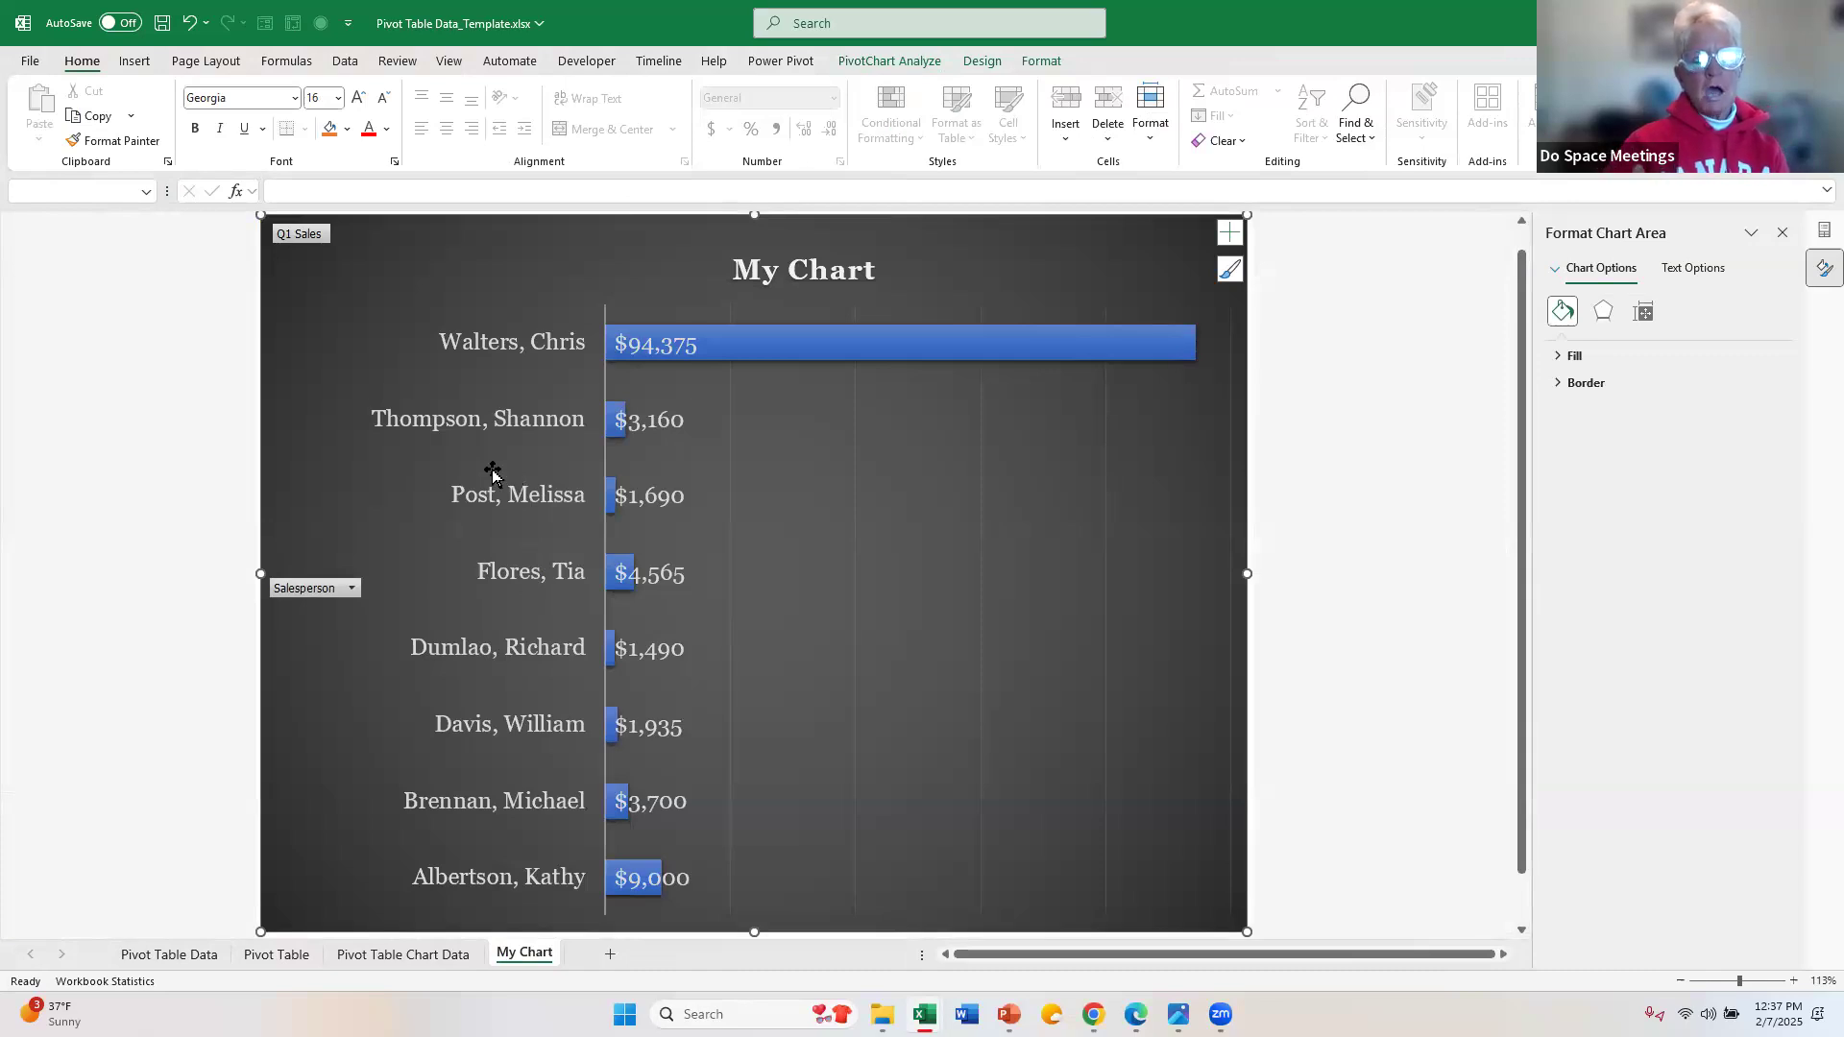
# Step: Filter the chart's Salesperson field to show only the first and last salespeople in the alphabetical list
pyautogui.click(531, 360)
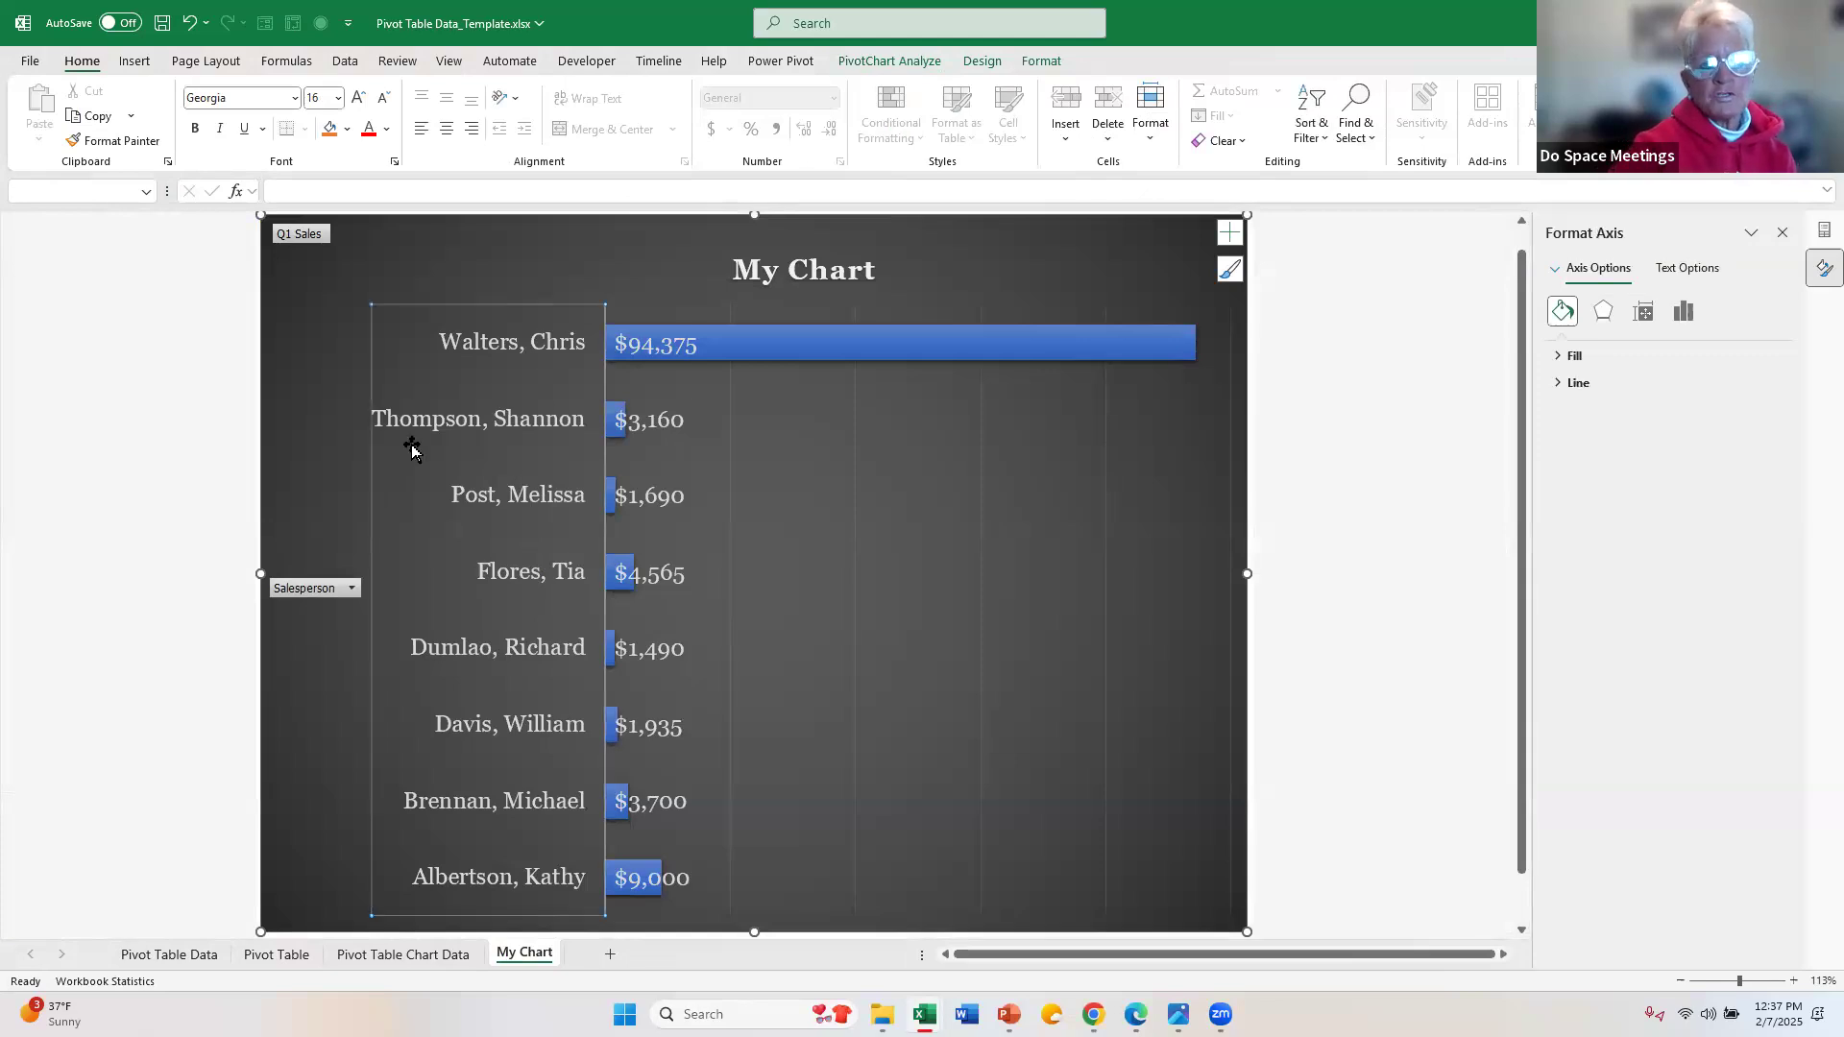
pyautogui.click(353, 589)
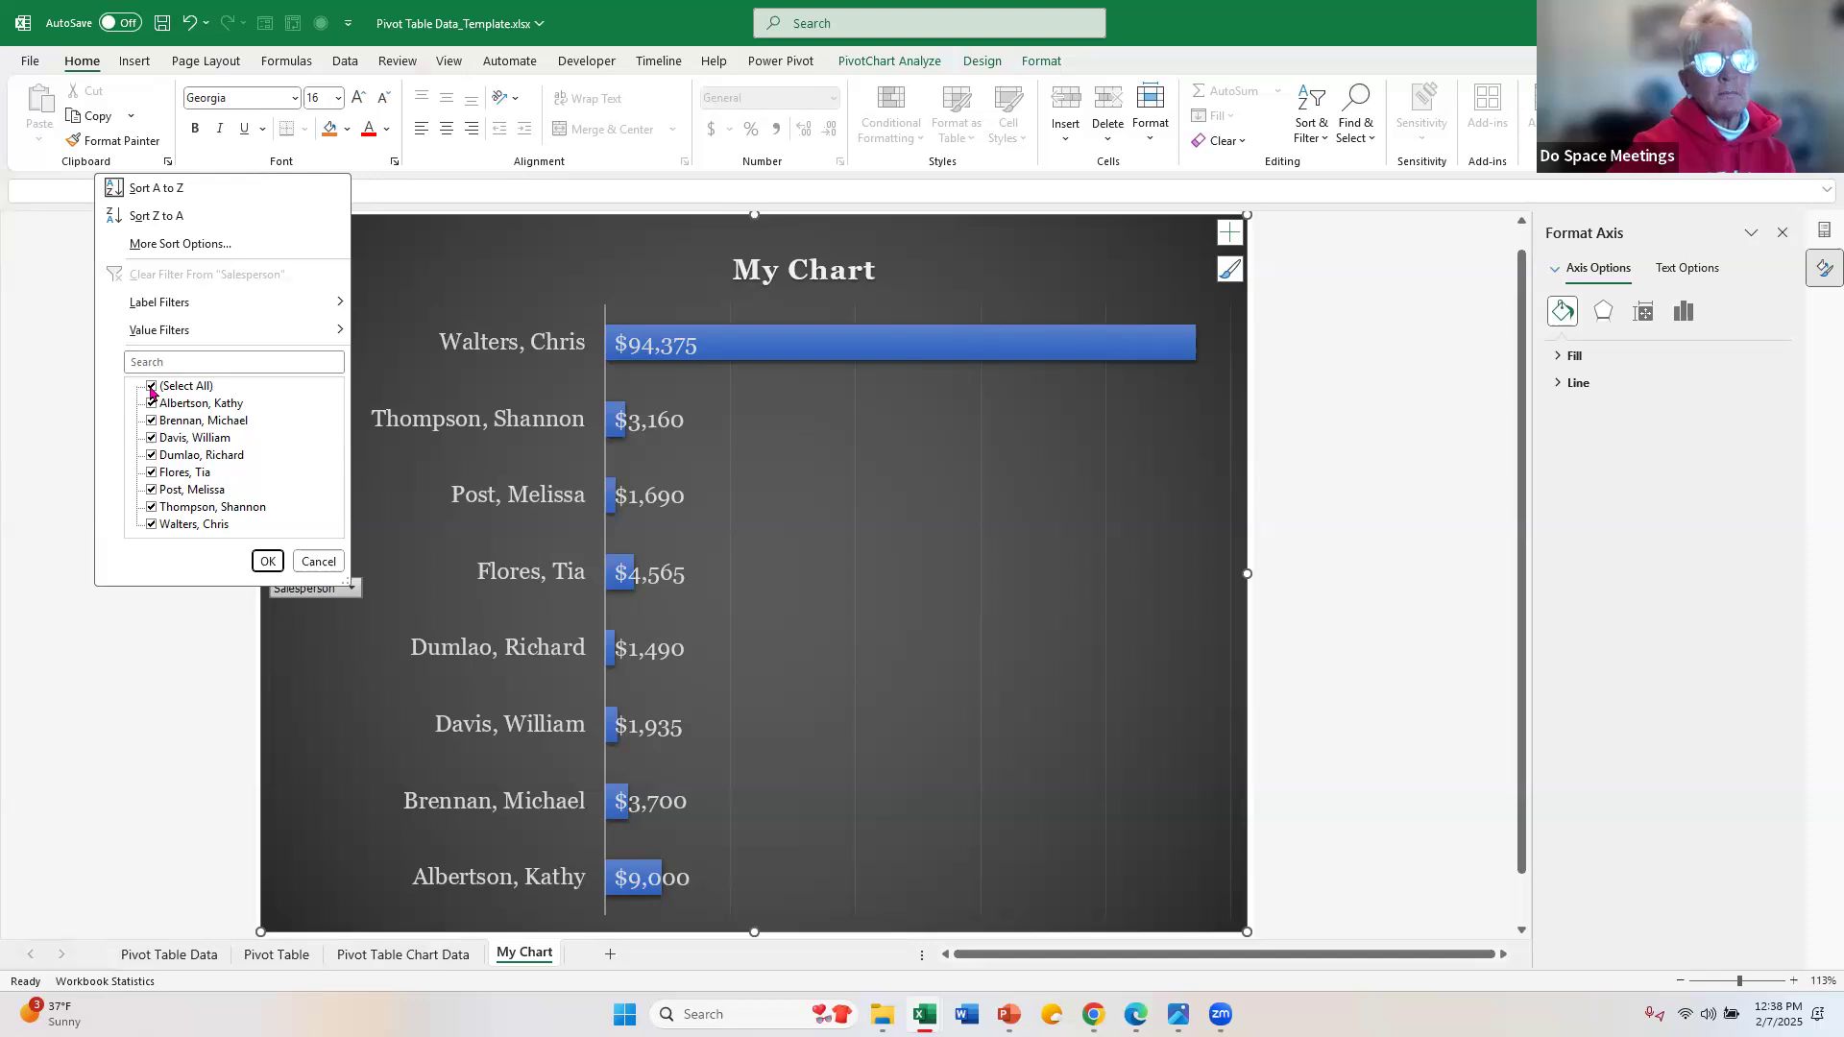
pyautogui.click(152, 387)
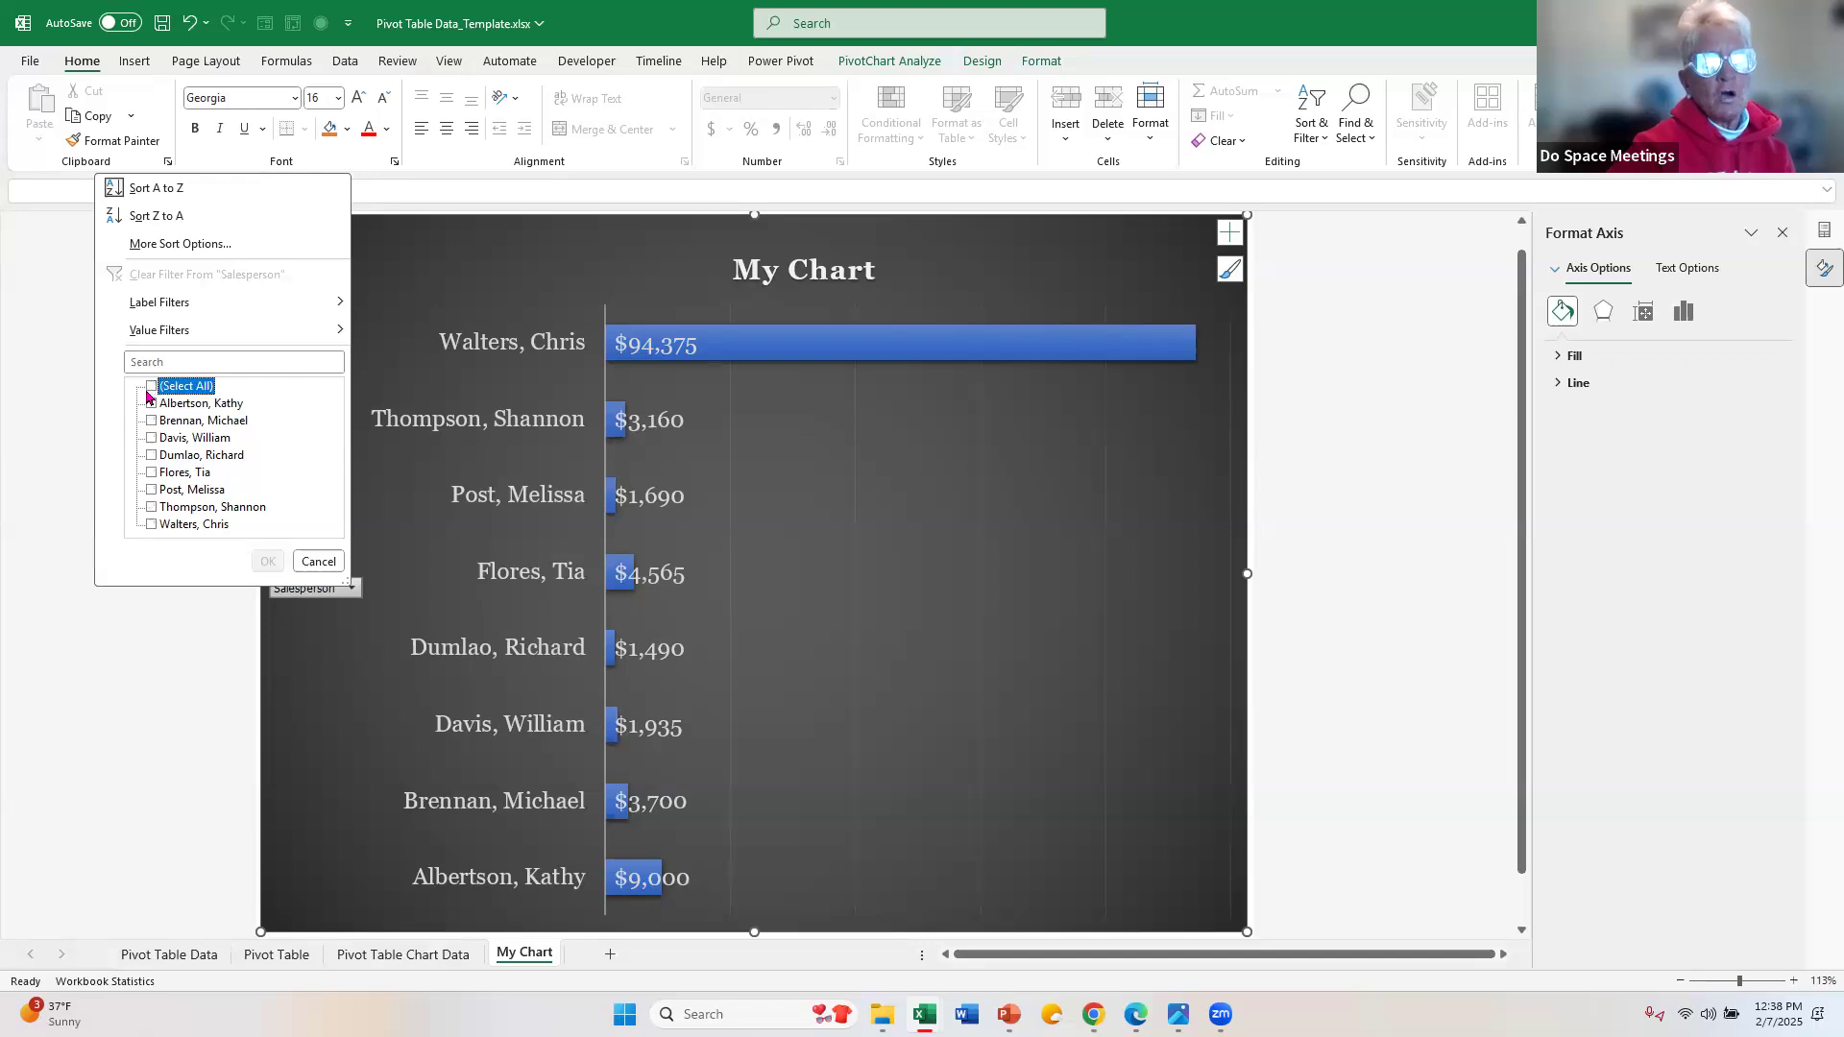
pyautogui.click(151, 404)
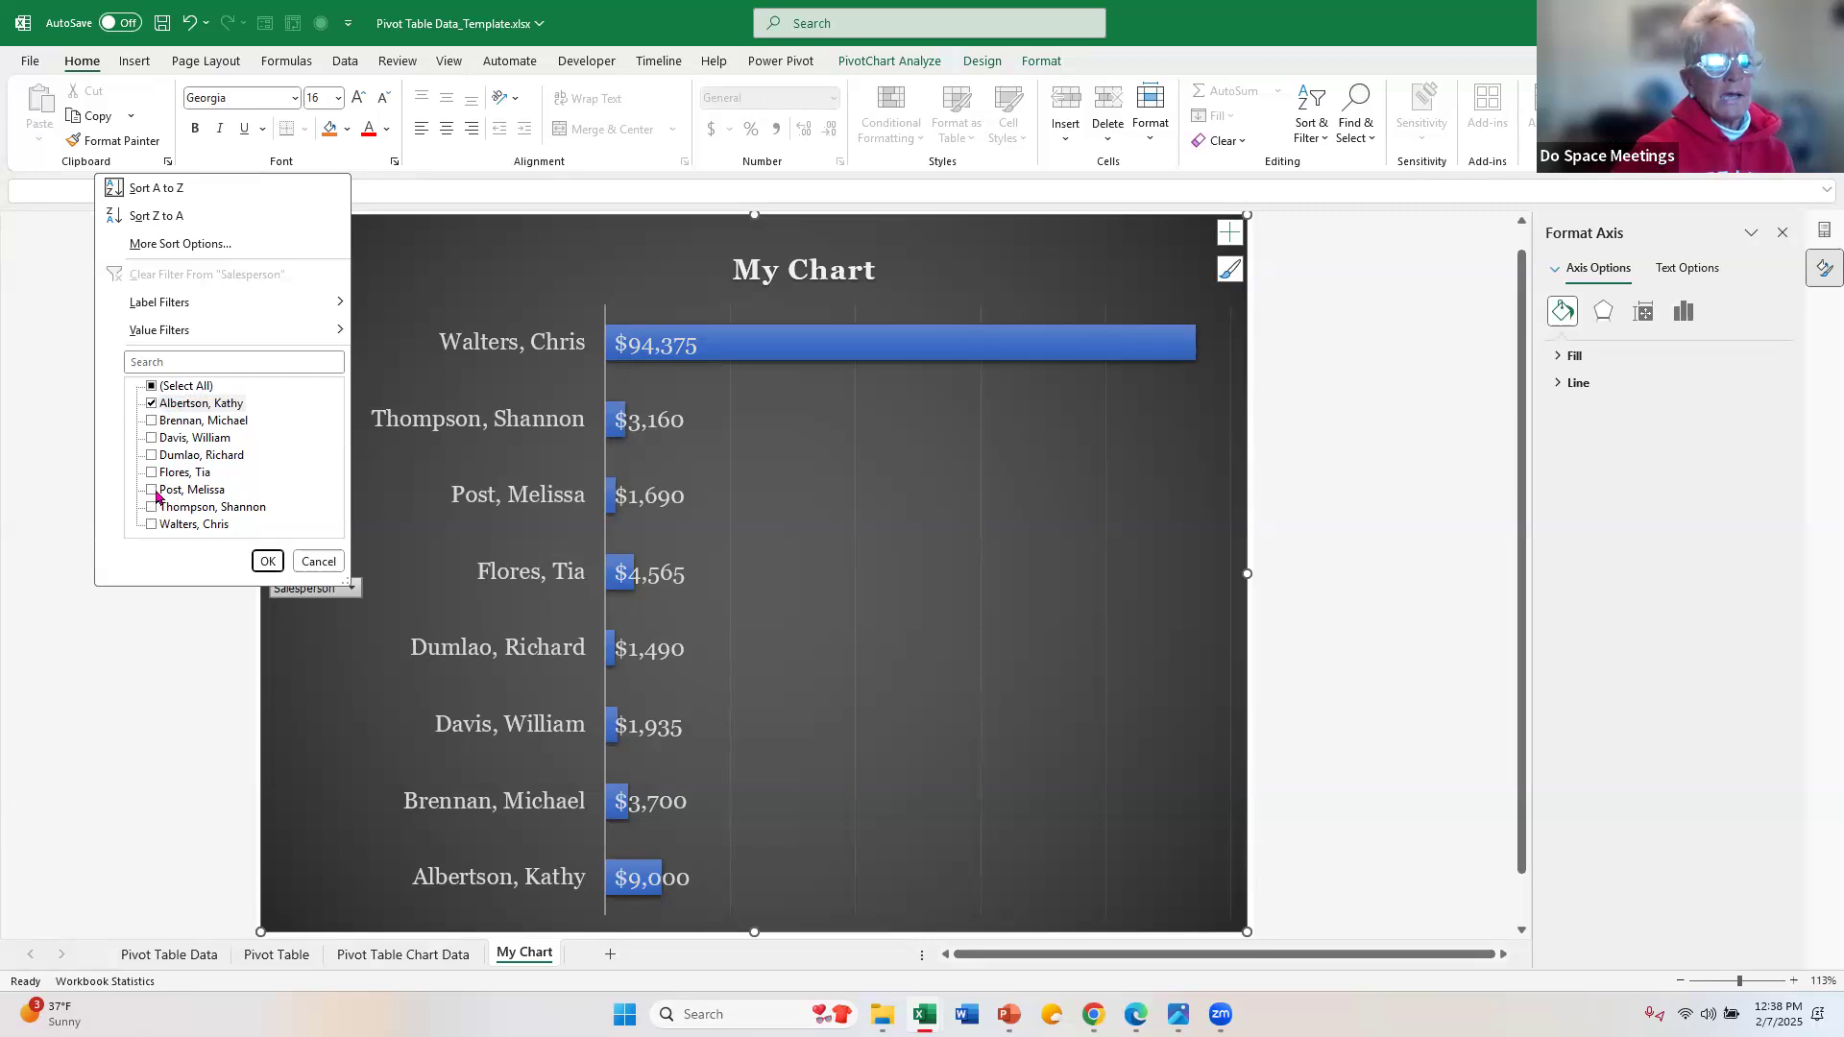
pyautogui.click(151, 524)
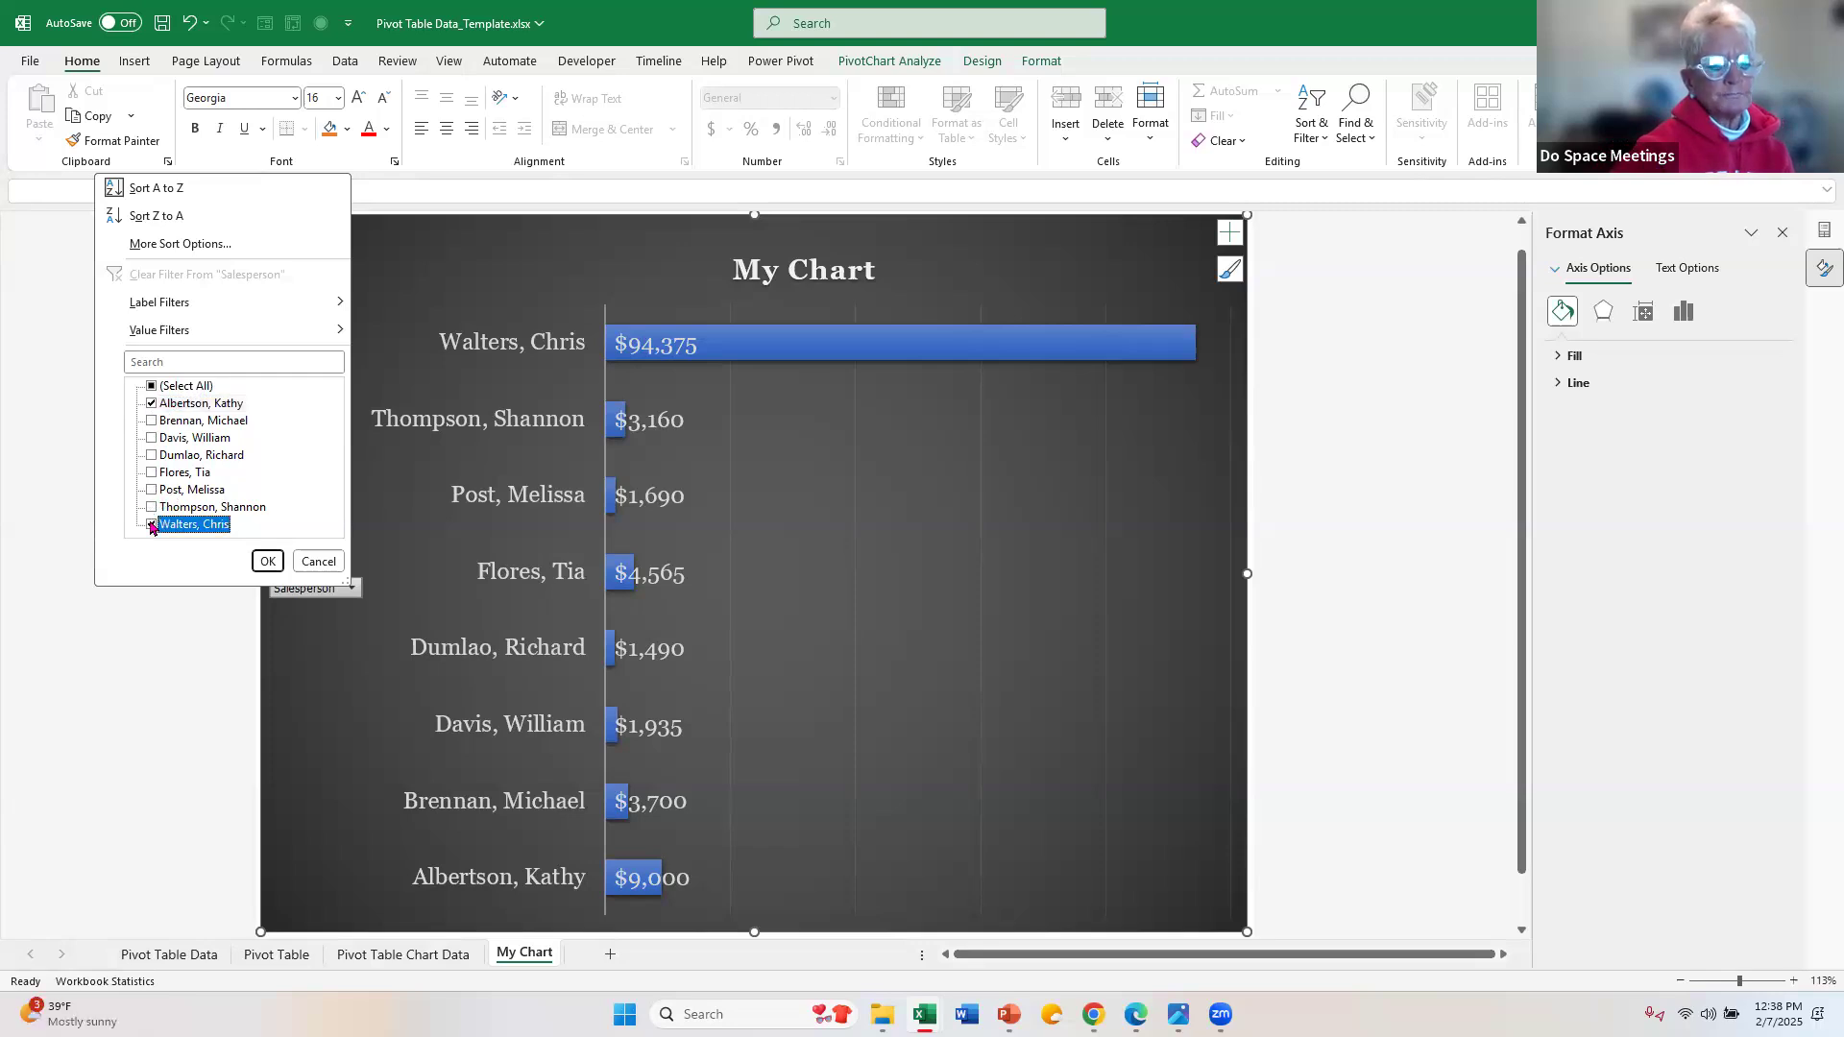
pyautogui.click(267, 562)
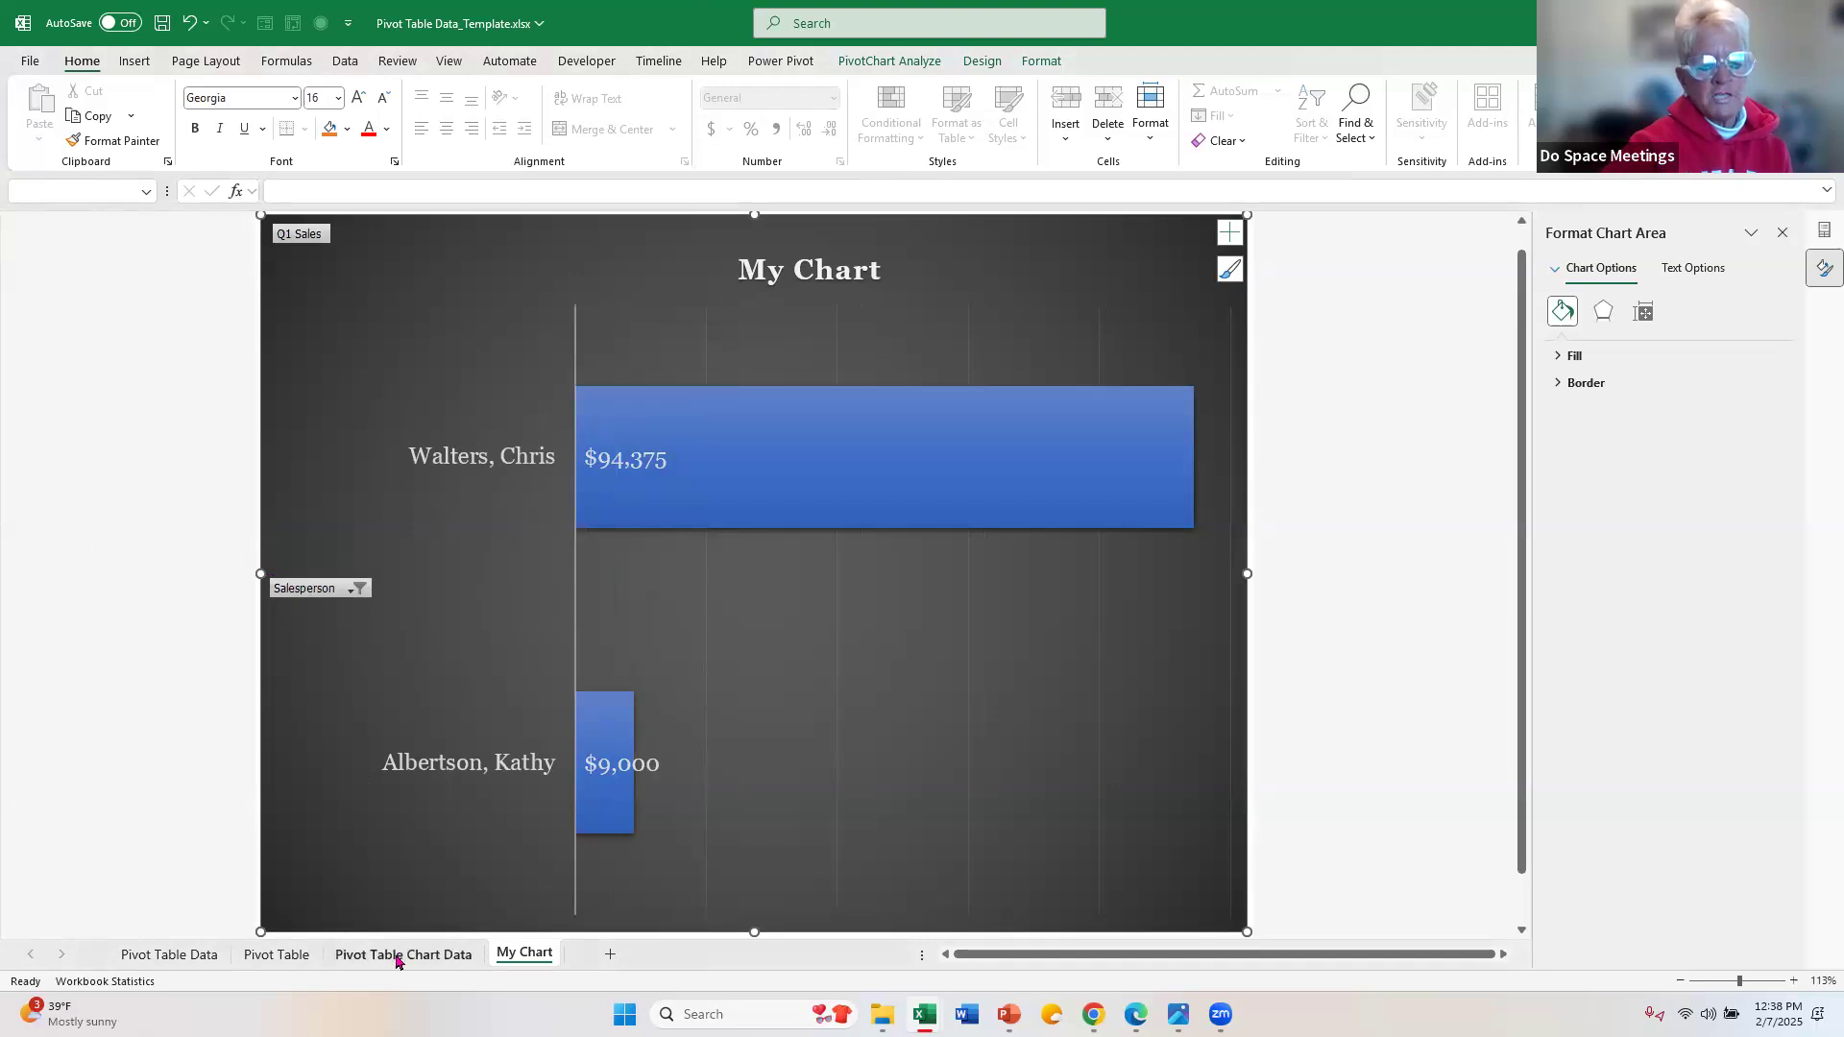
# Step: Clear the Salesperson filter from the PivotTable on the Pivot Table Chart Data sheet
pyautogui.click(395, 958)
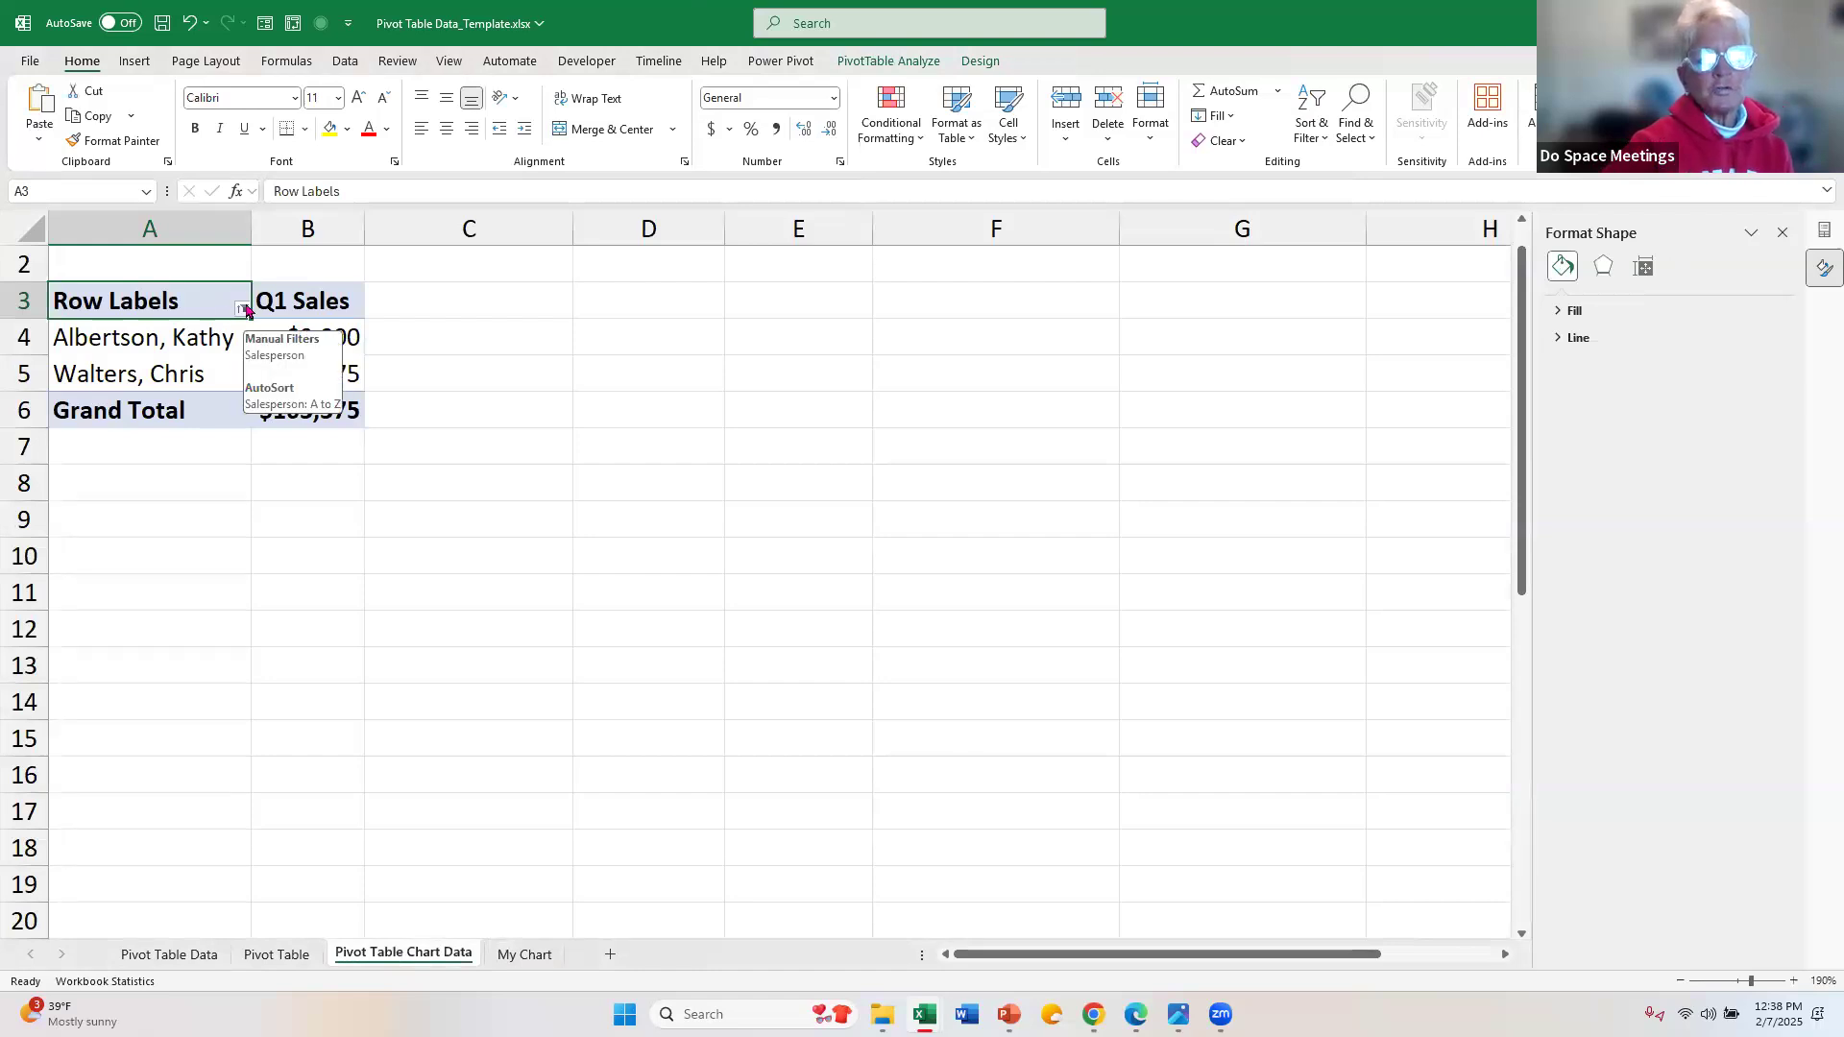
pyautogui.click(244, 309)
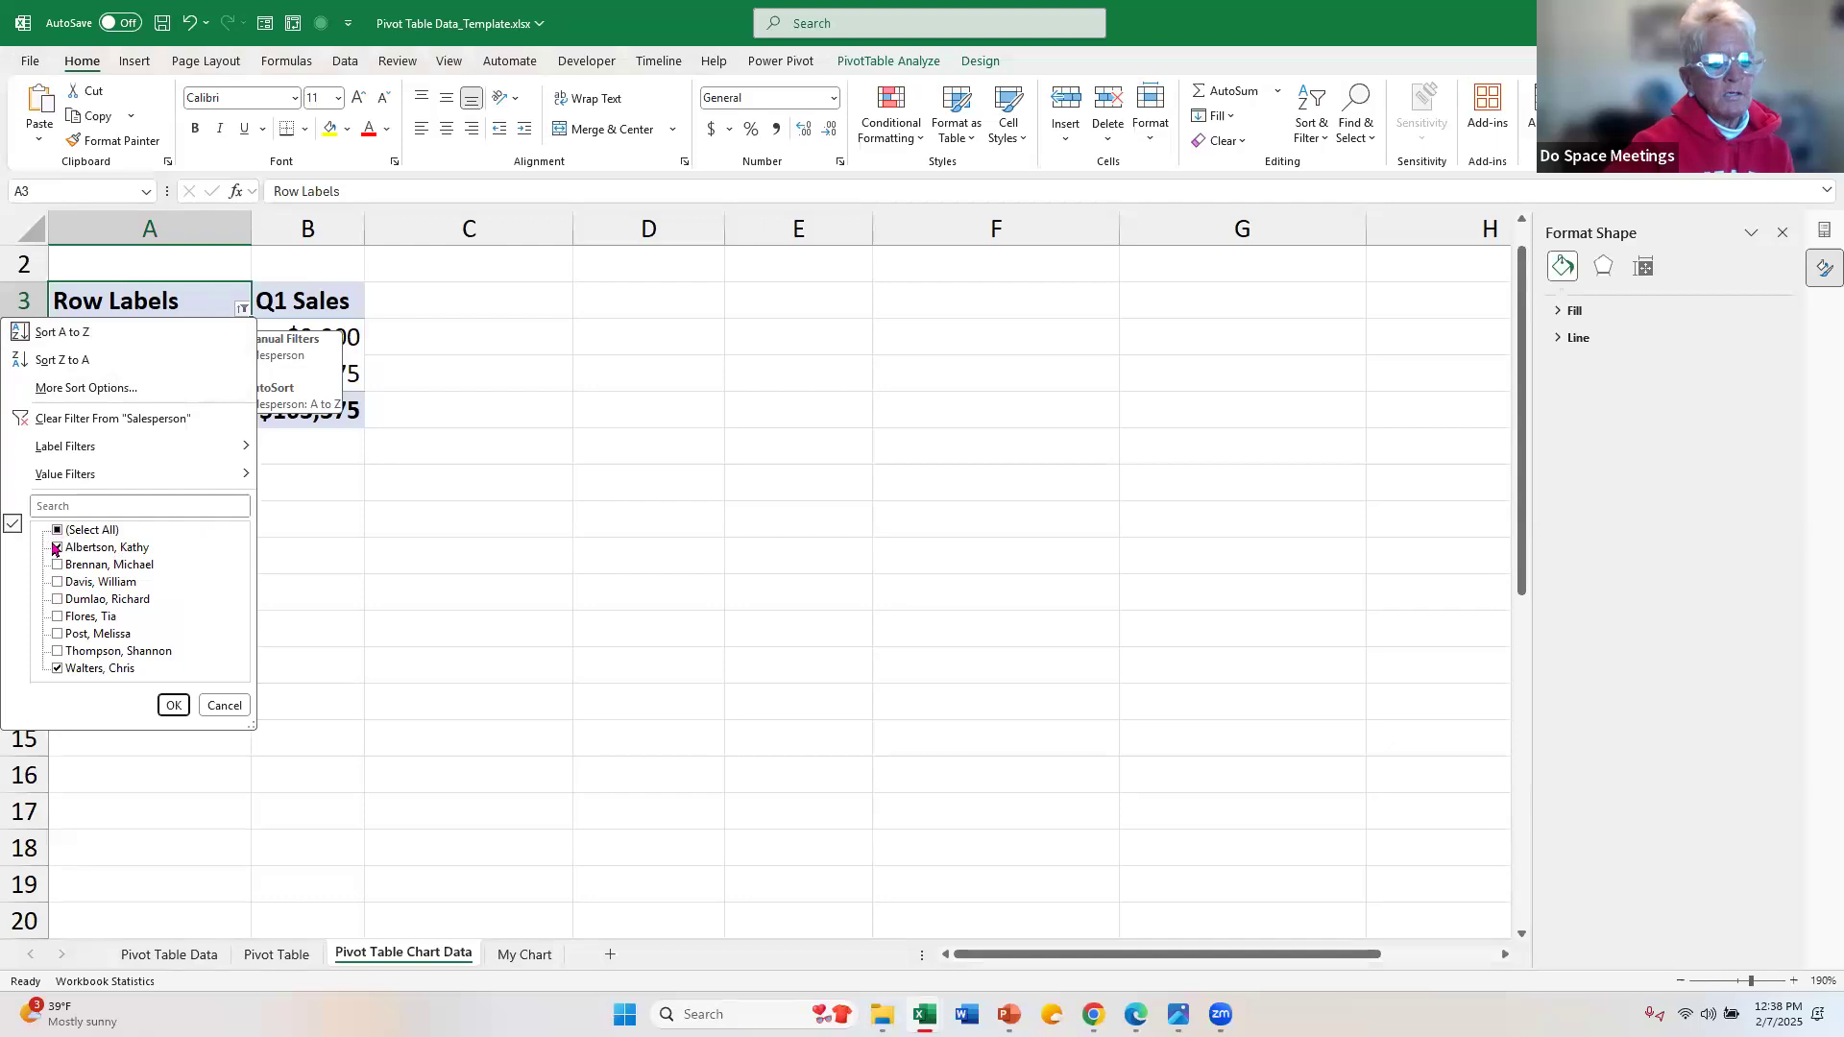
pyautogui.click(129, 418)
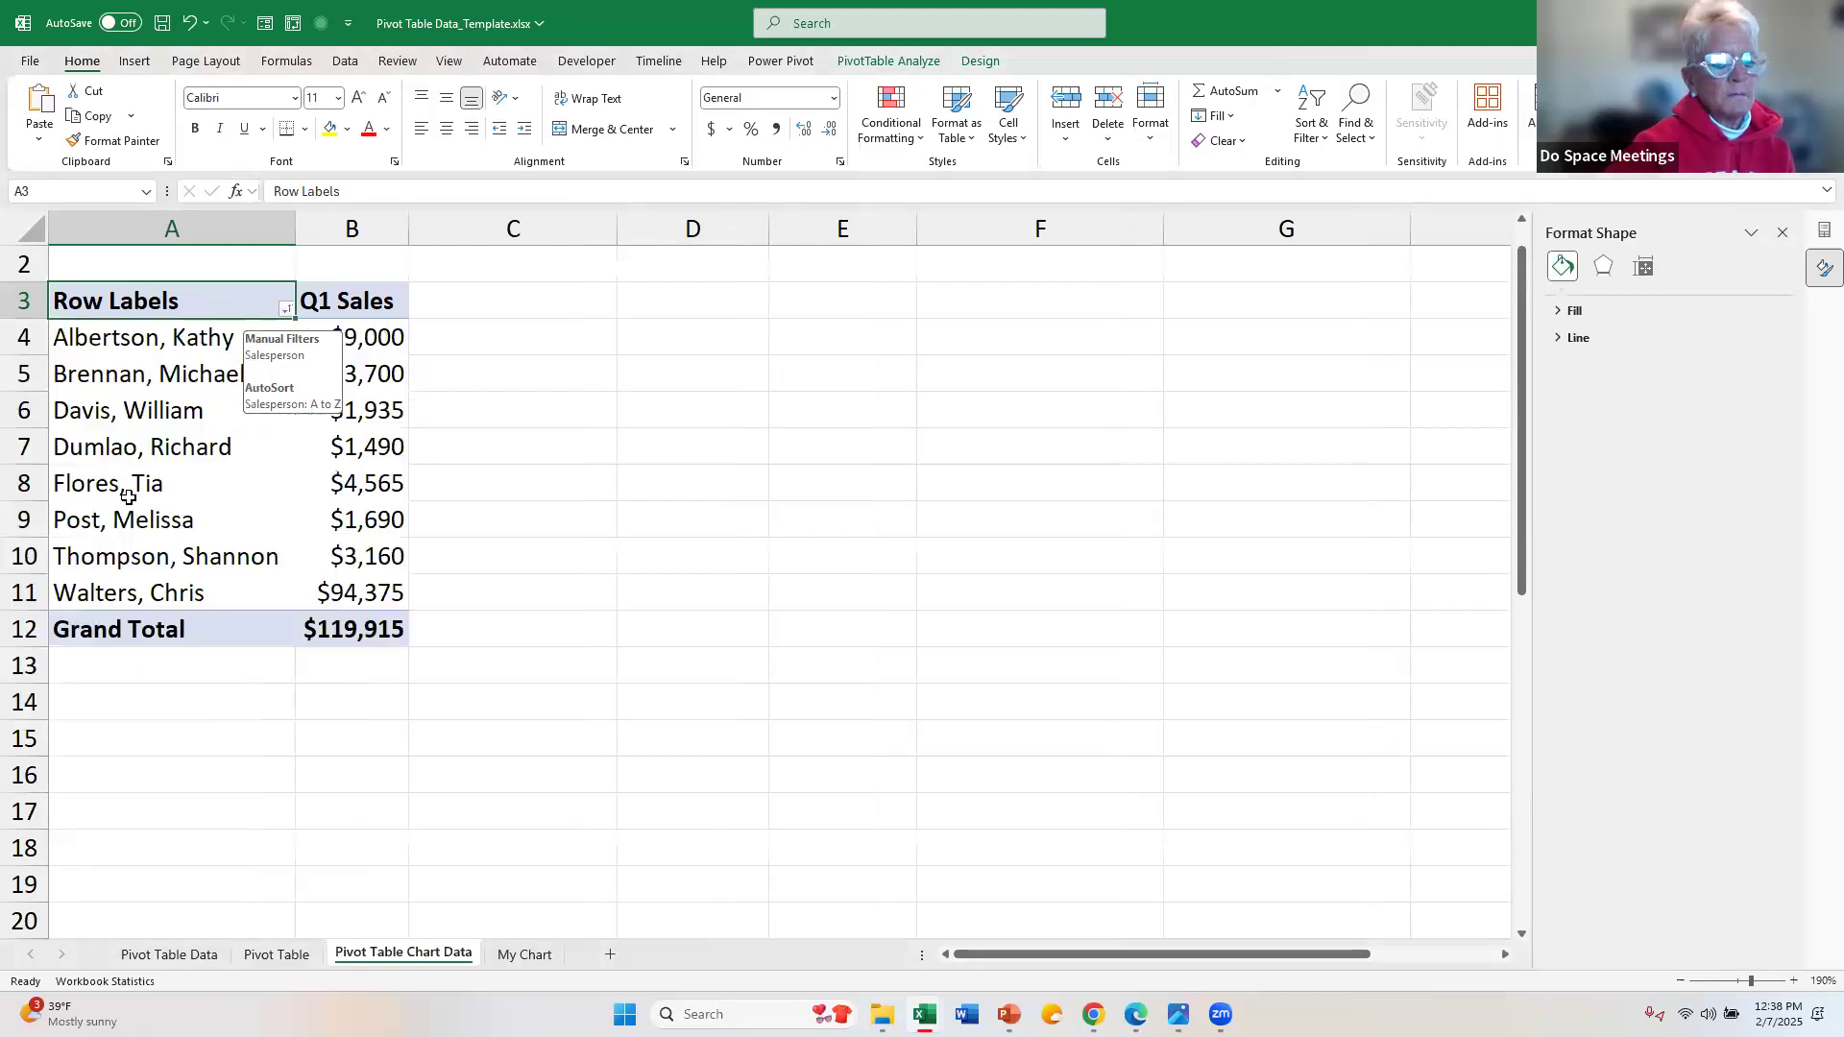
# Step: Filter the PivotTable's Salesperson field to only the fourth and fifth salespeople alphabetically, and view the filtered chart on the My Chart sheet
pyautogui.click(284, 311)
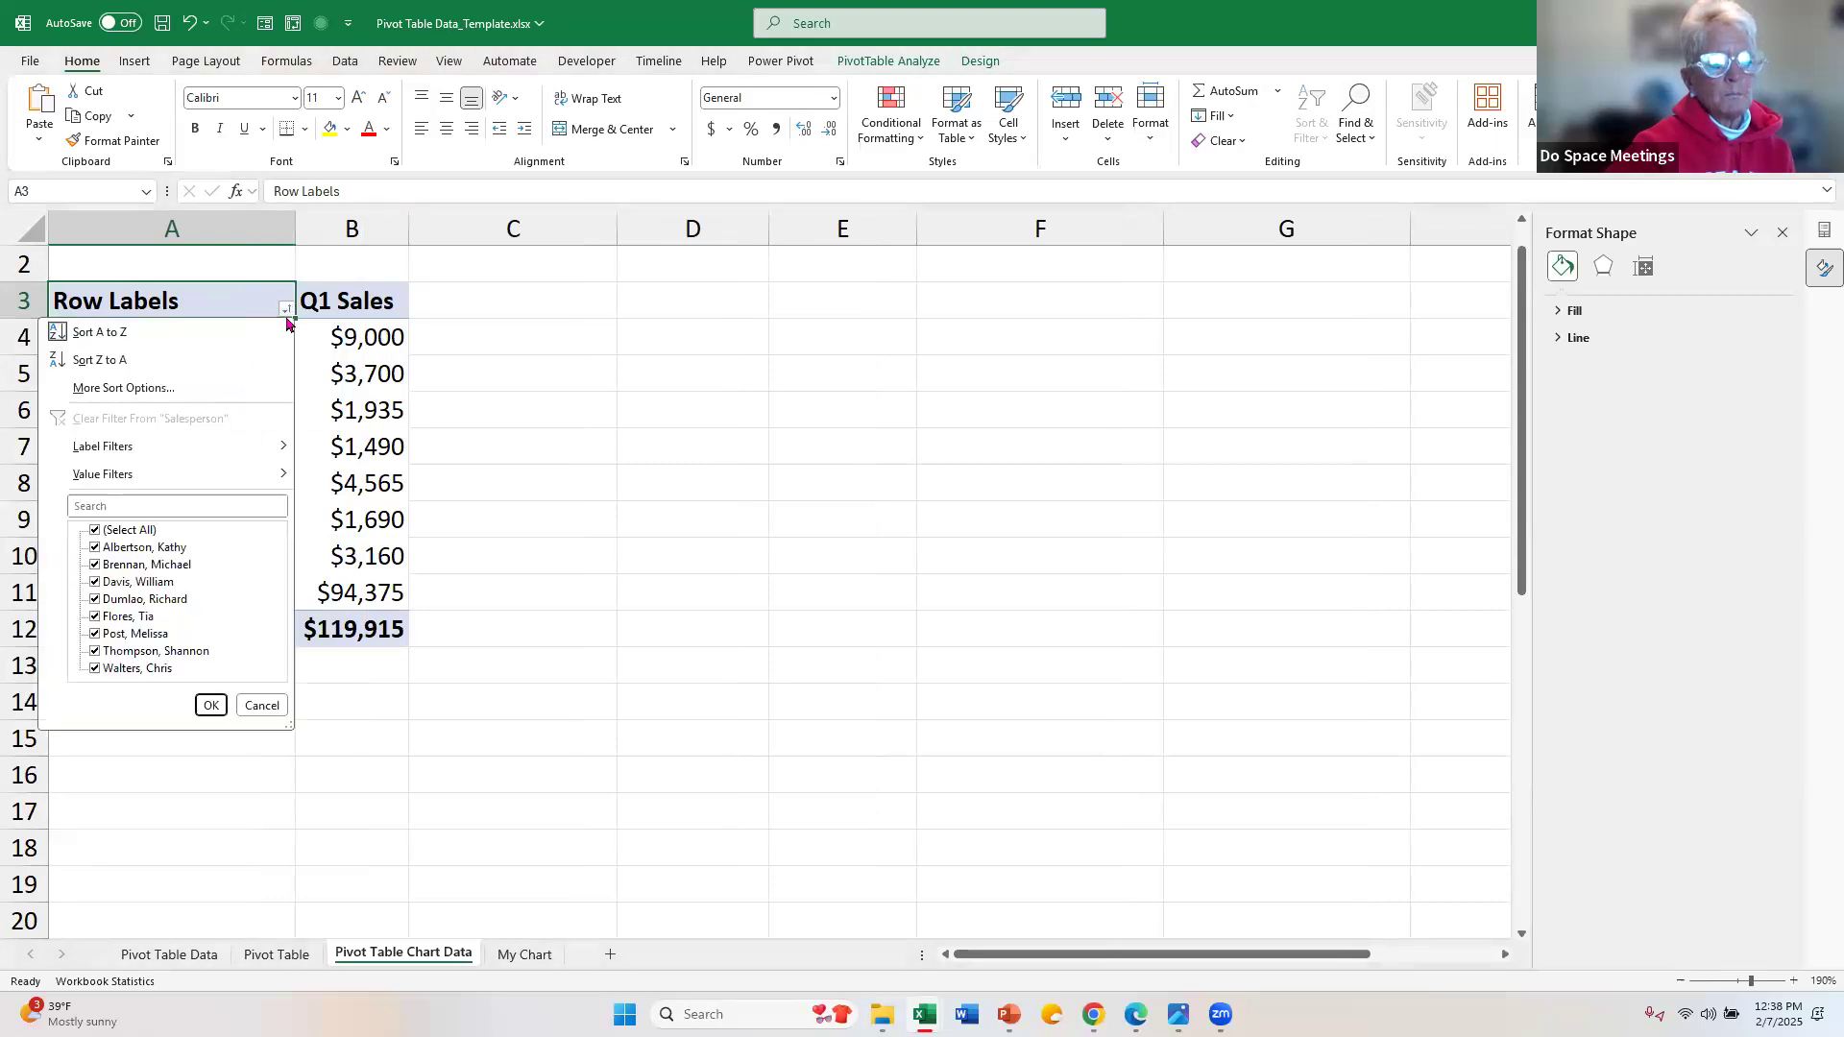
pyautogui.click(94, 531)
pyautogui.click(96, 600)
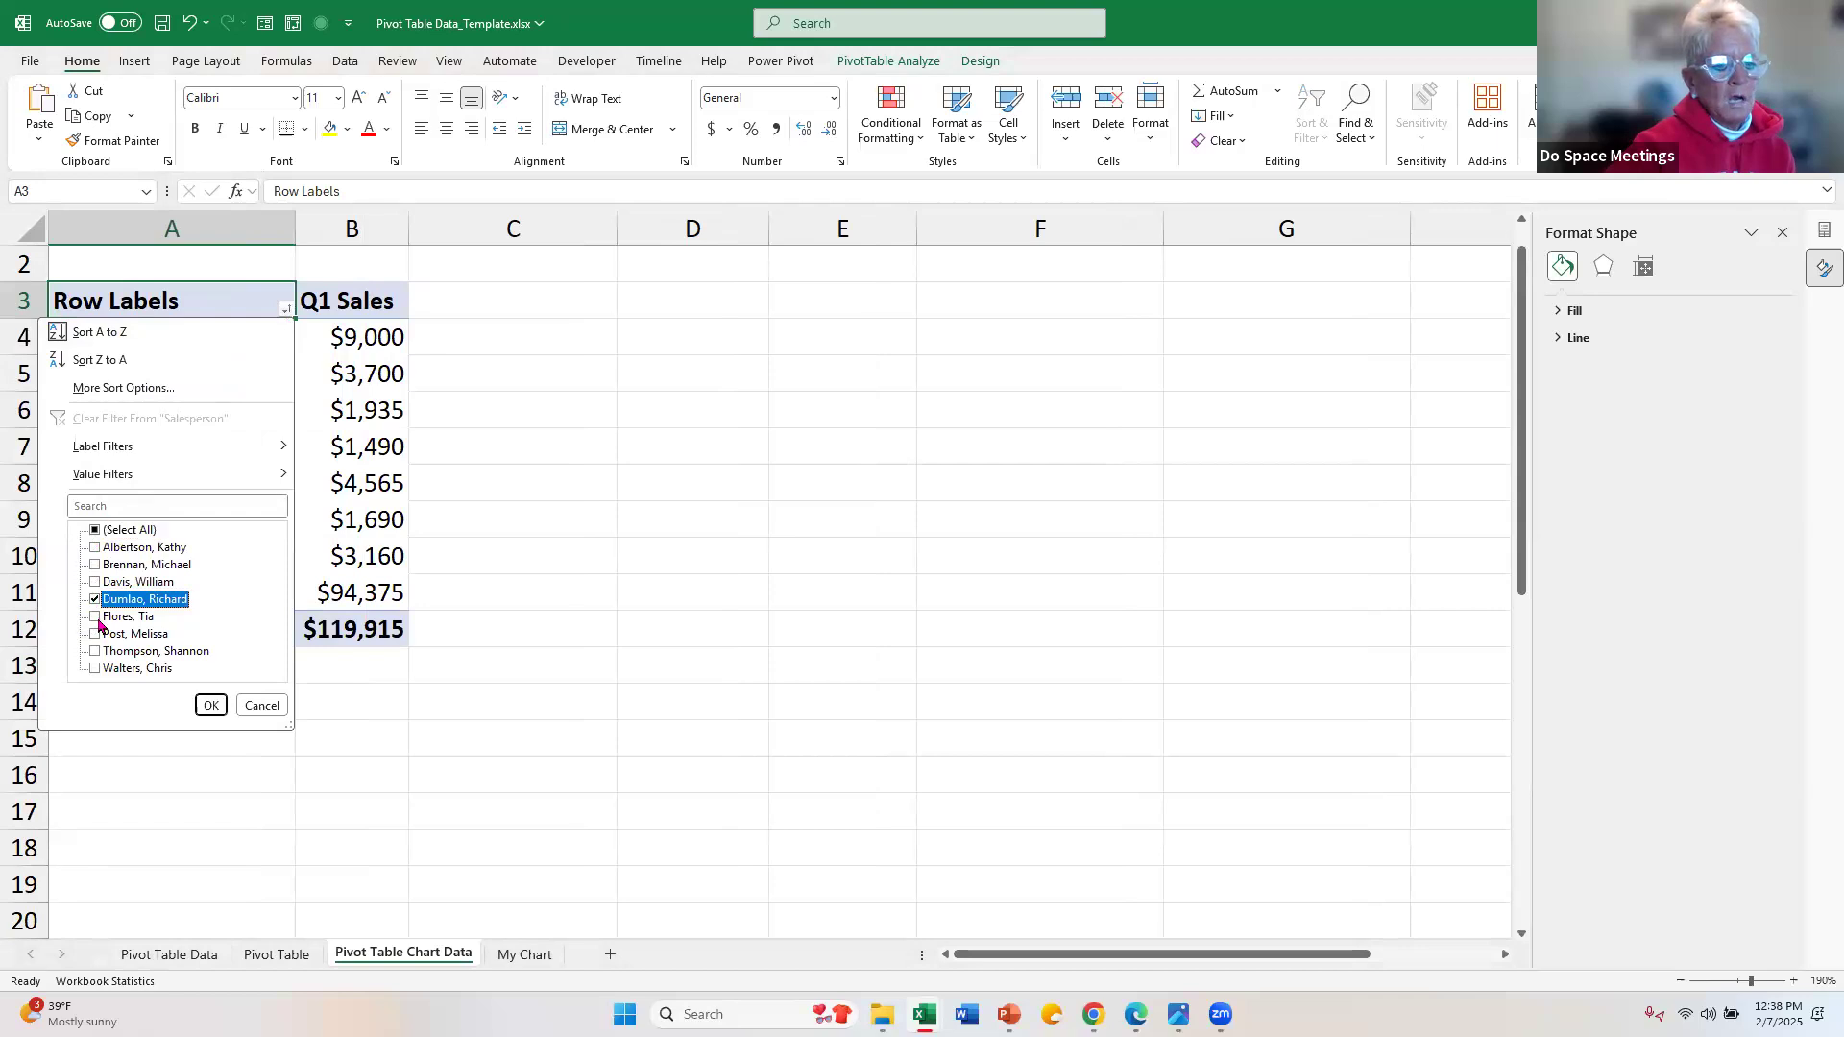
pyautogui.click(96, 618)
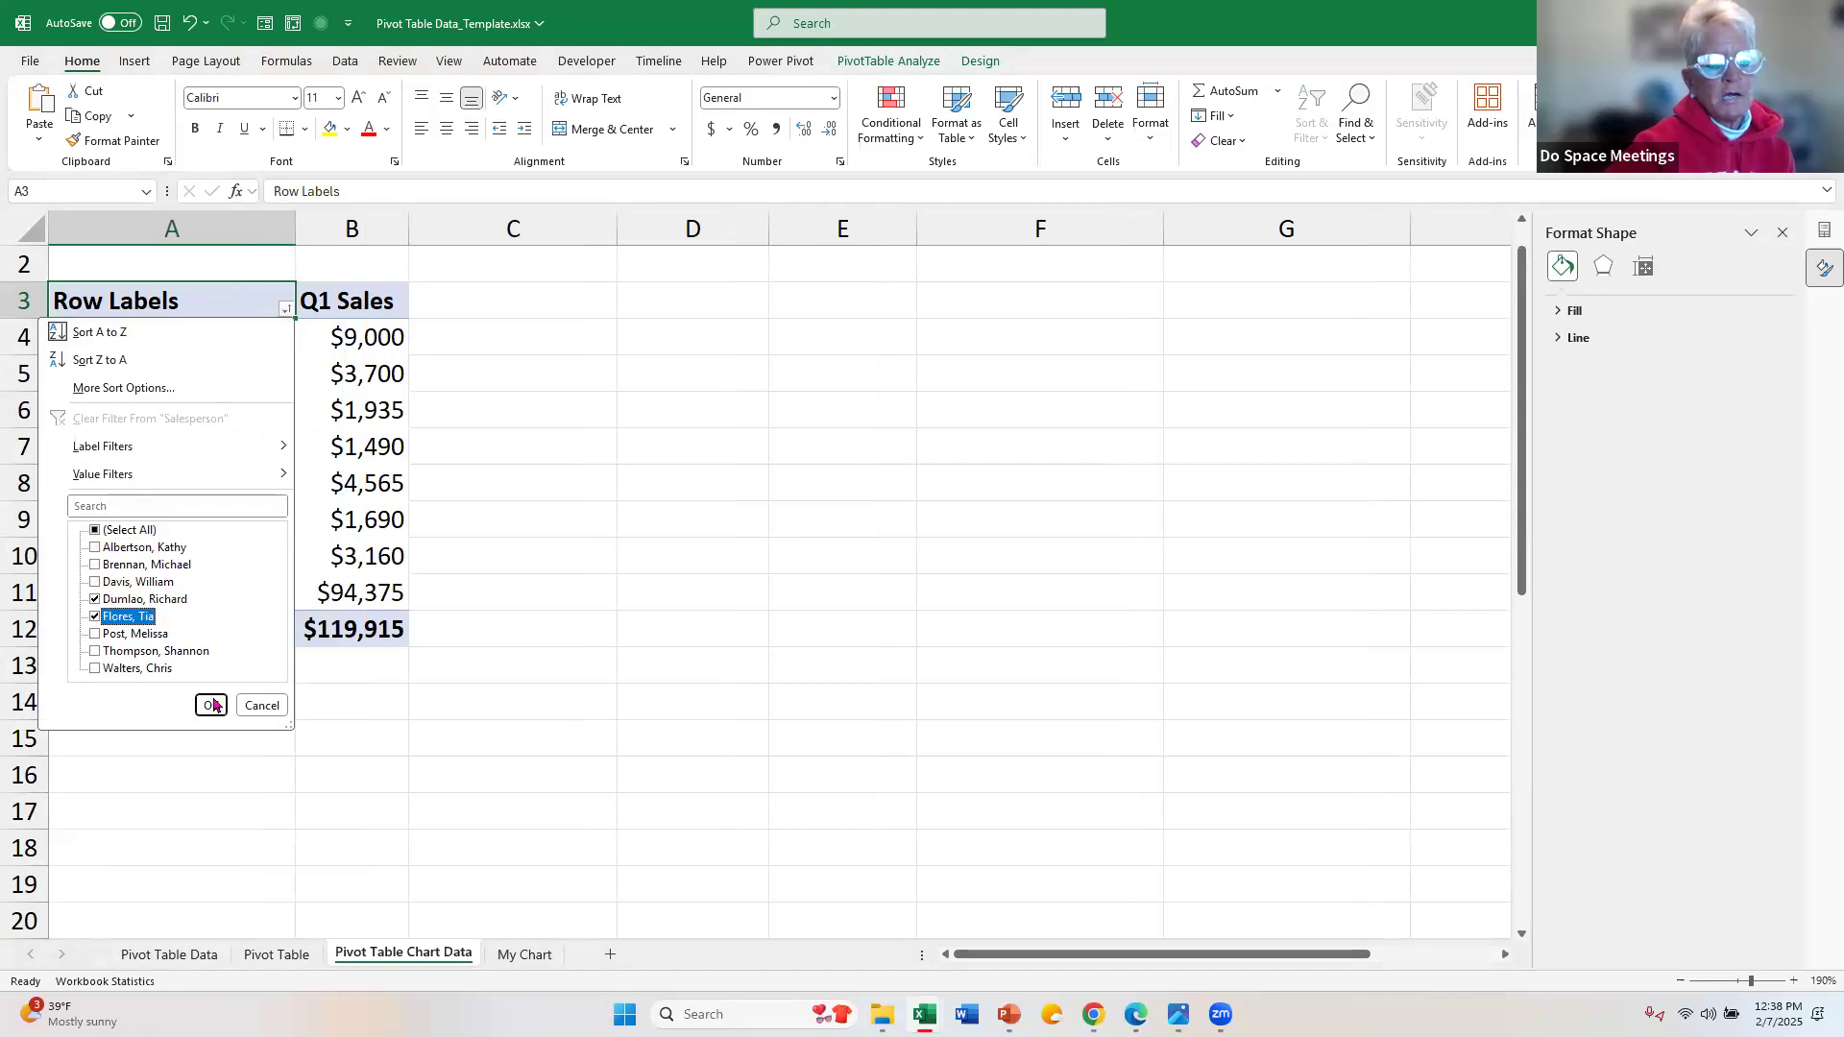
pyautogui.click(211, 706)
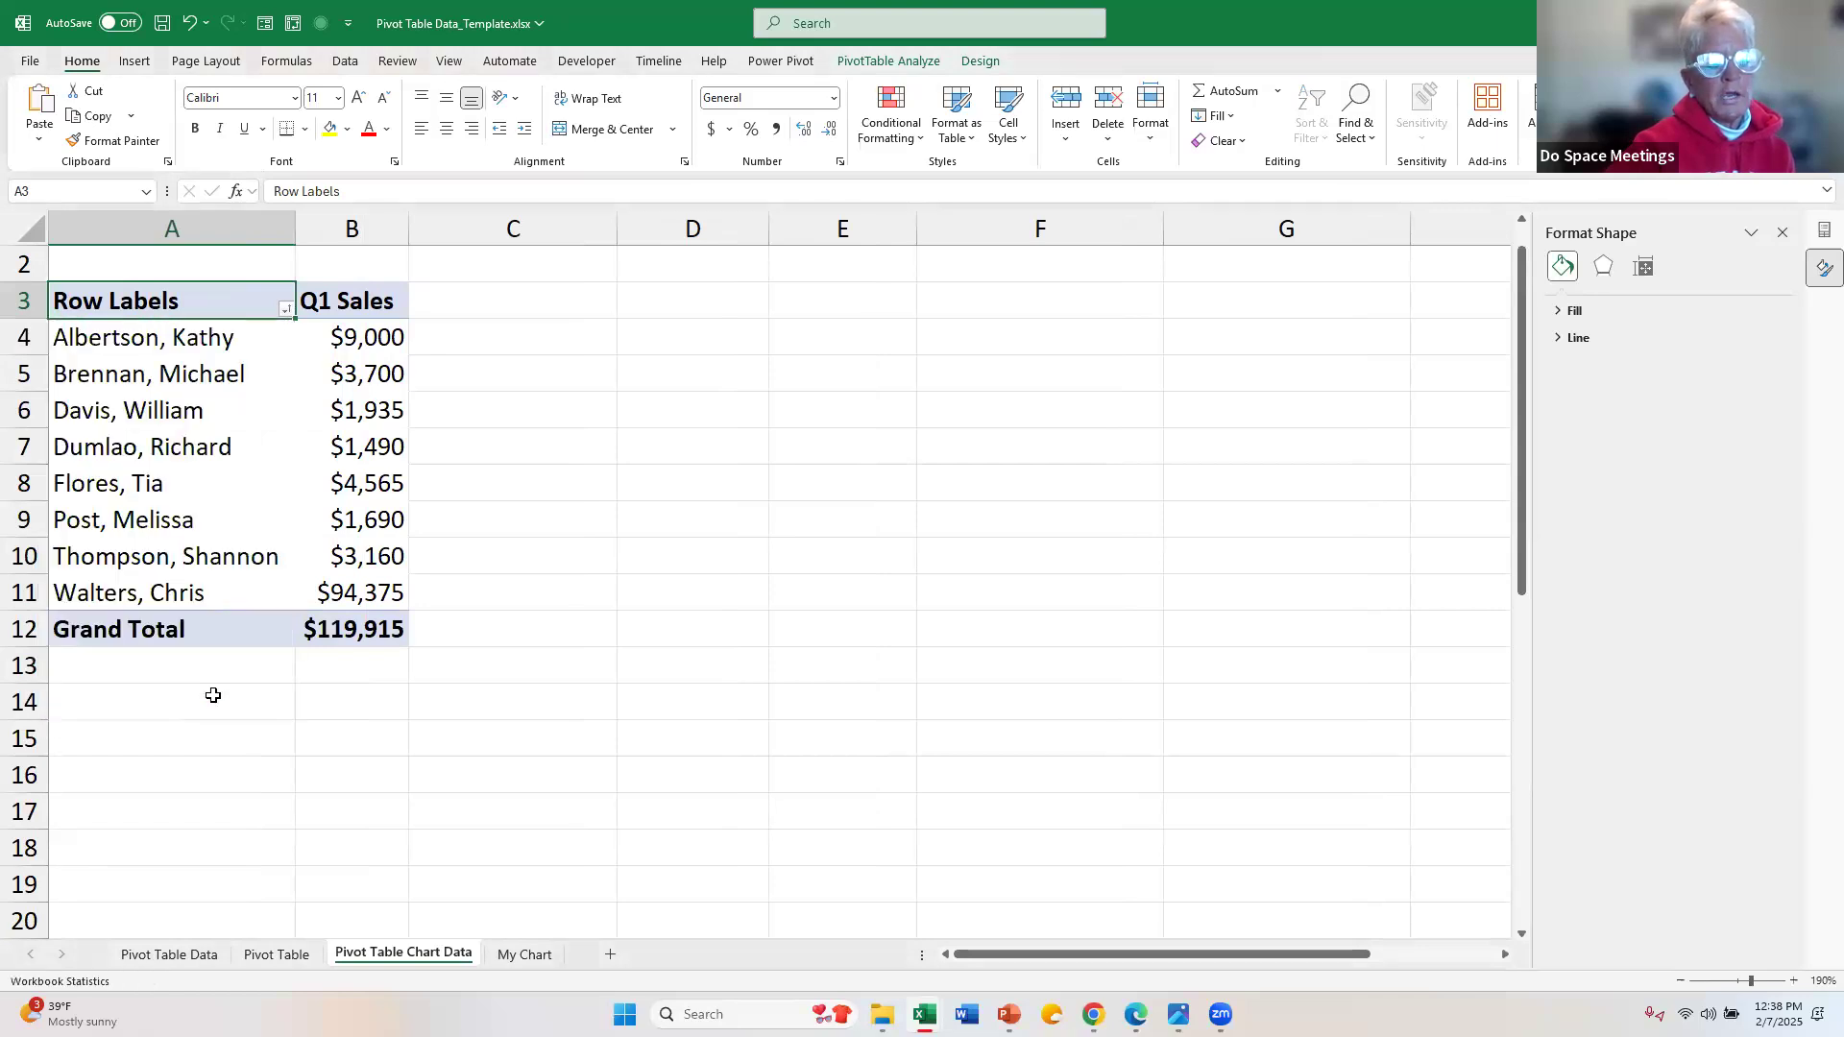
pyautogui.click(510, 953)
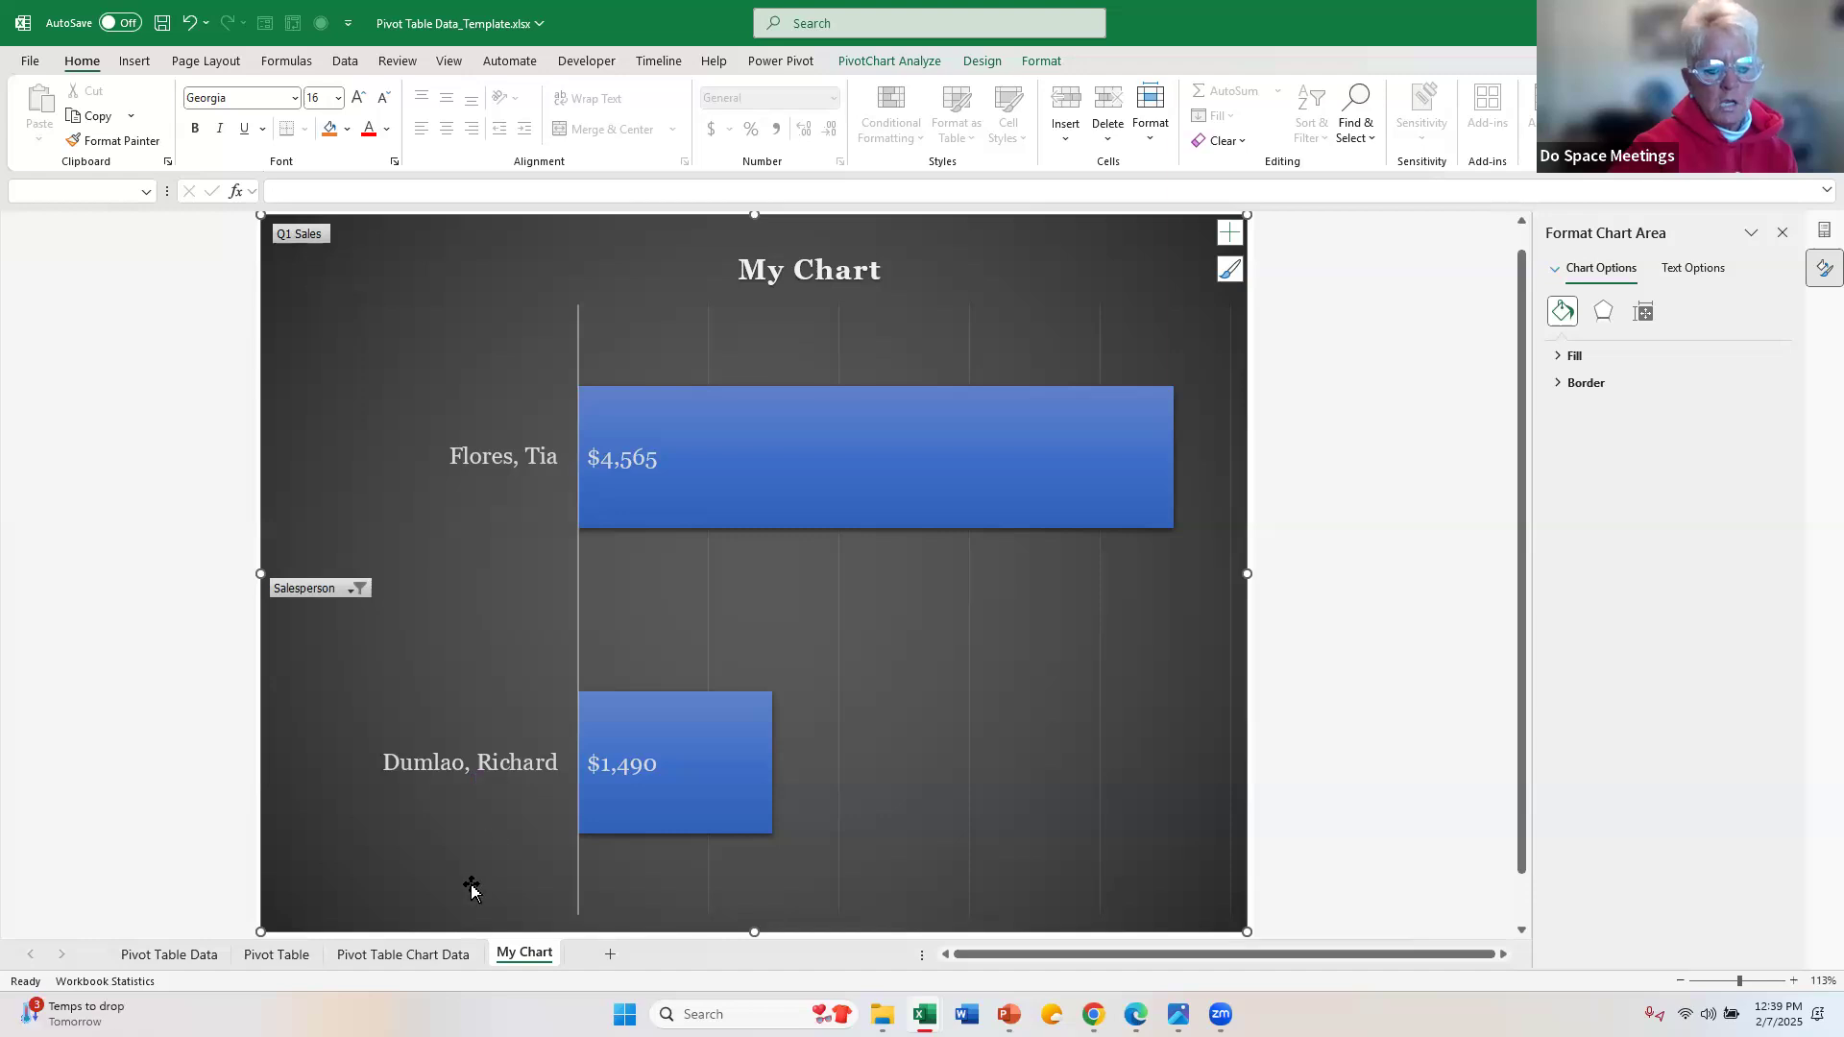
# Step: Set the Order Amount in cell C6 of the Pivot Table Data sheet to 40000
pyautogui.click(434, 953)
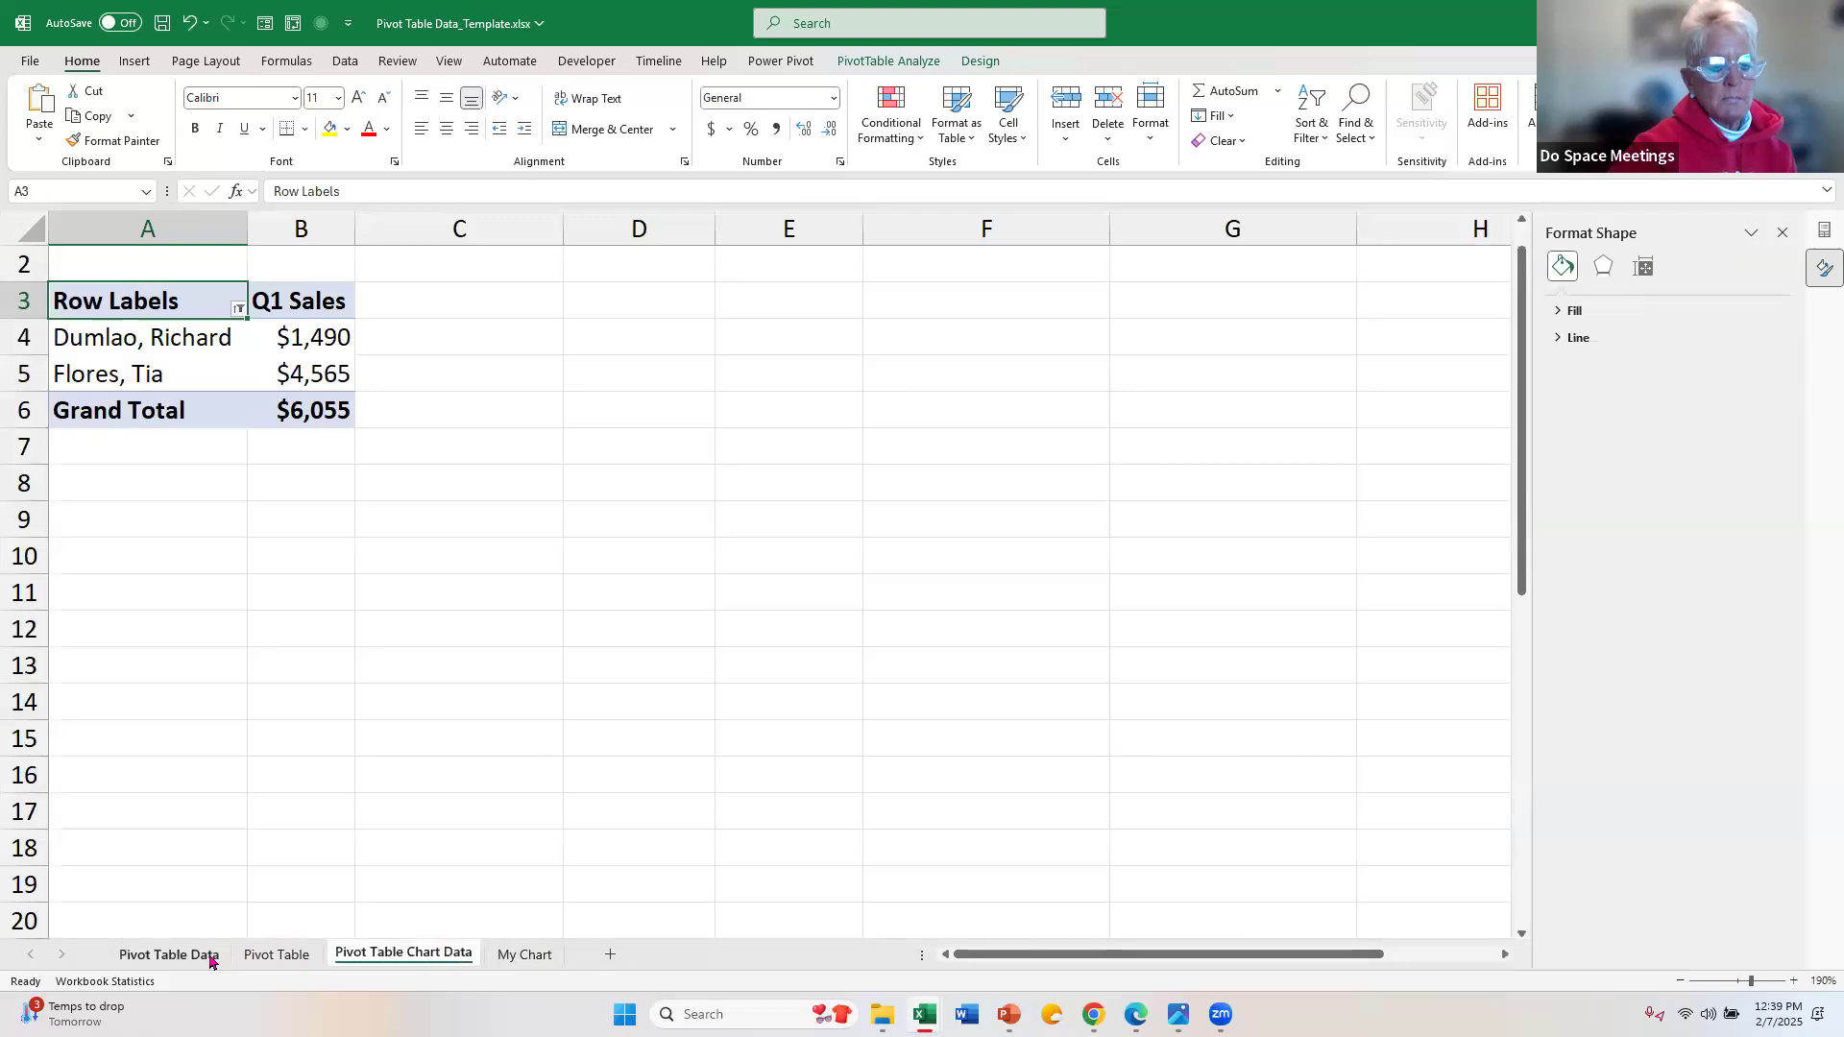
pyautogui.click(169, 955)
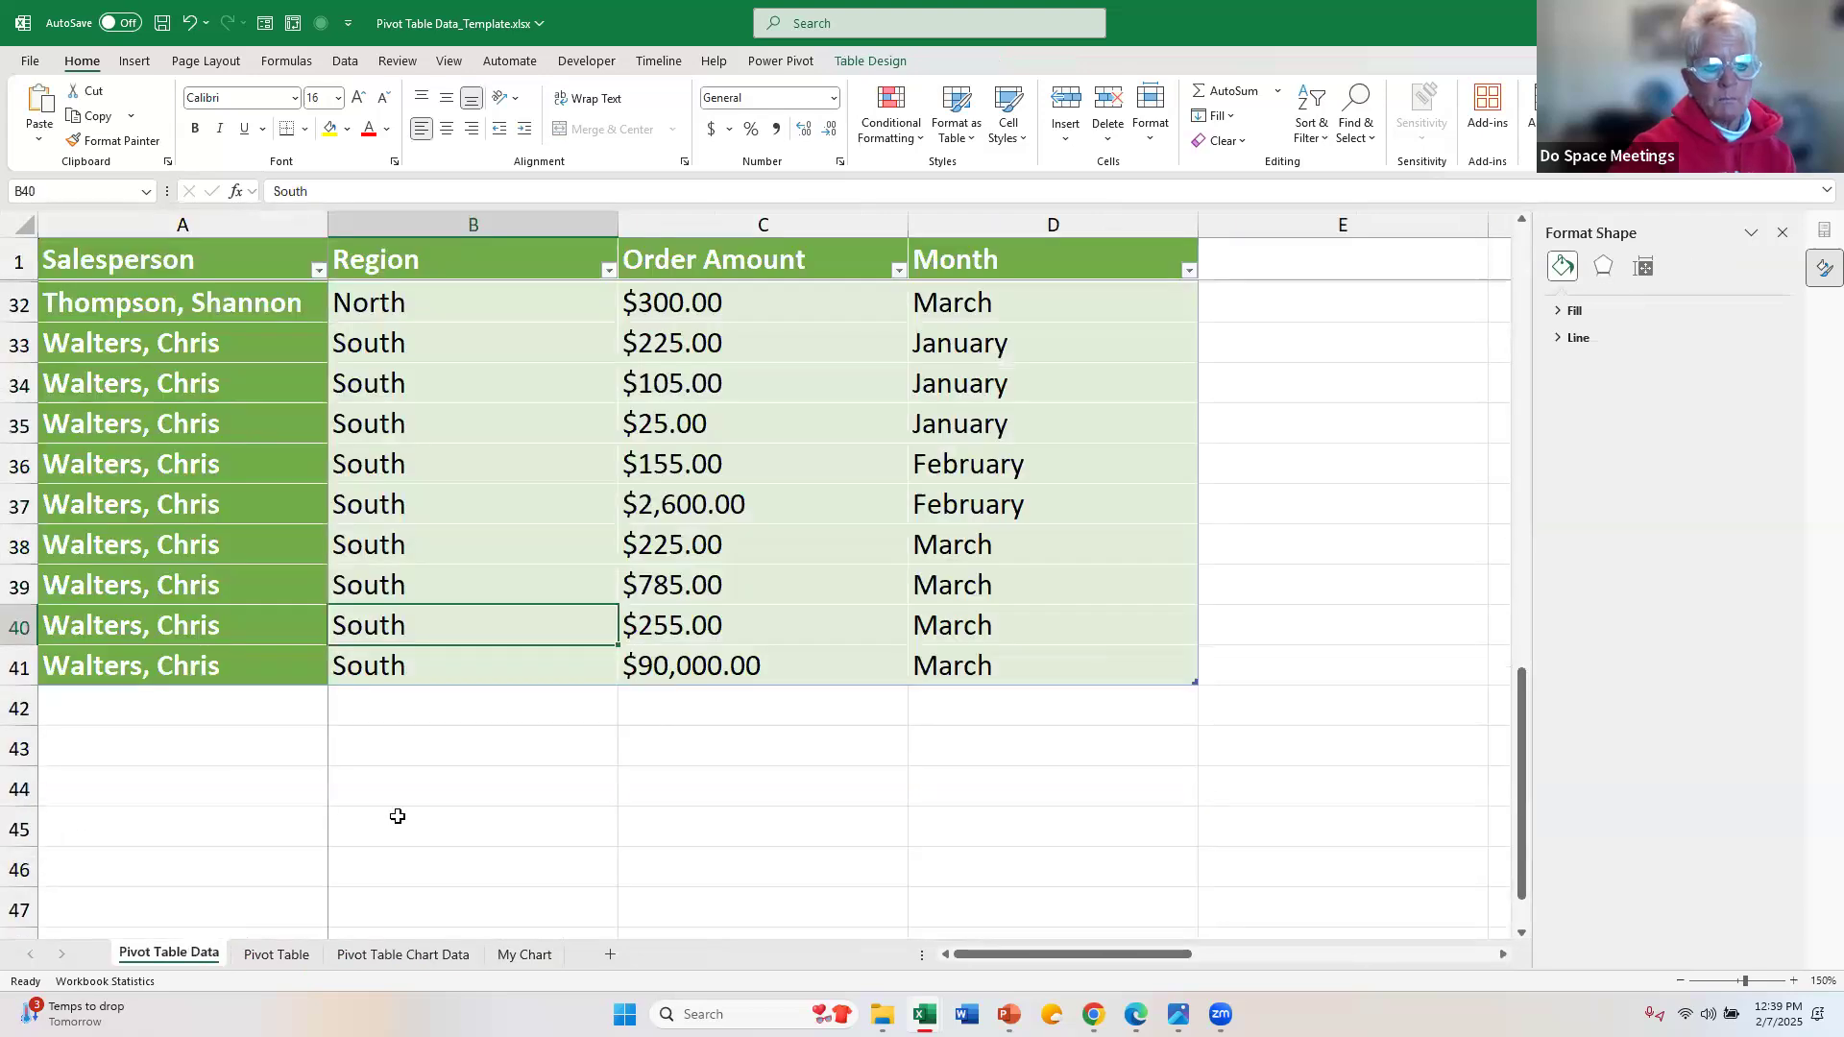
pyautogui.scroll(10, 644, 624)
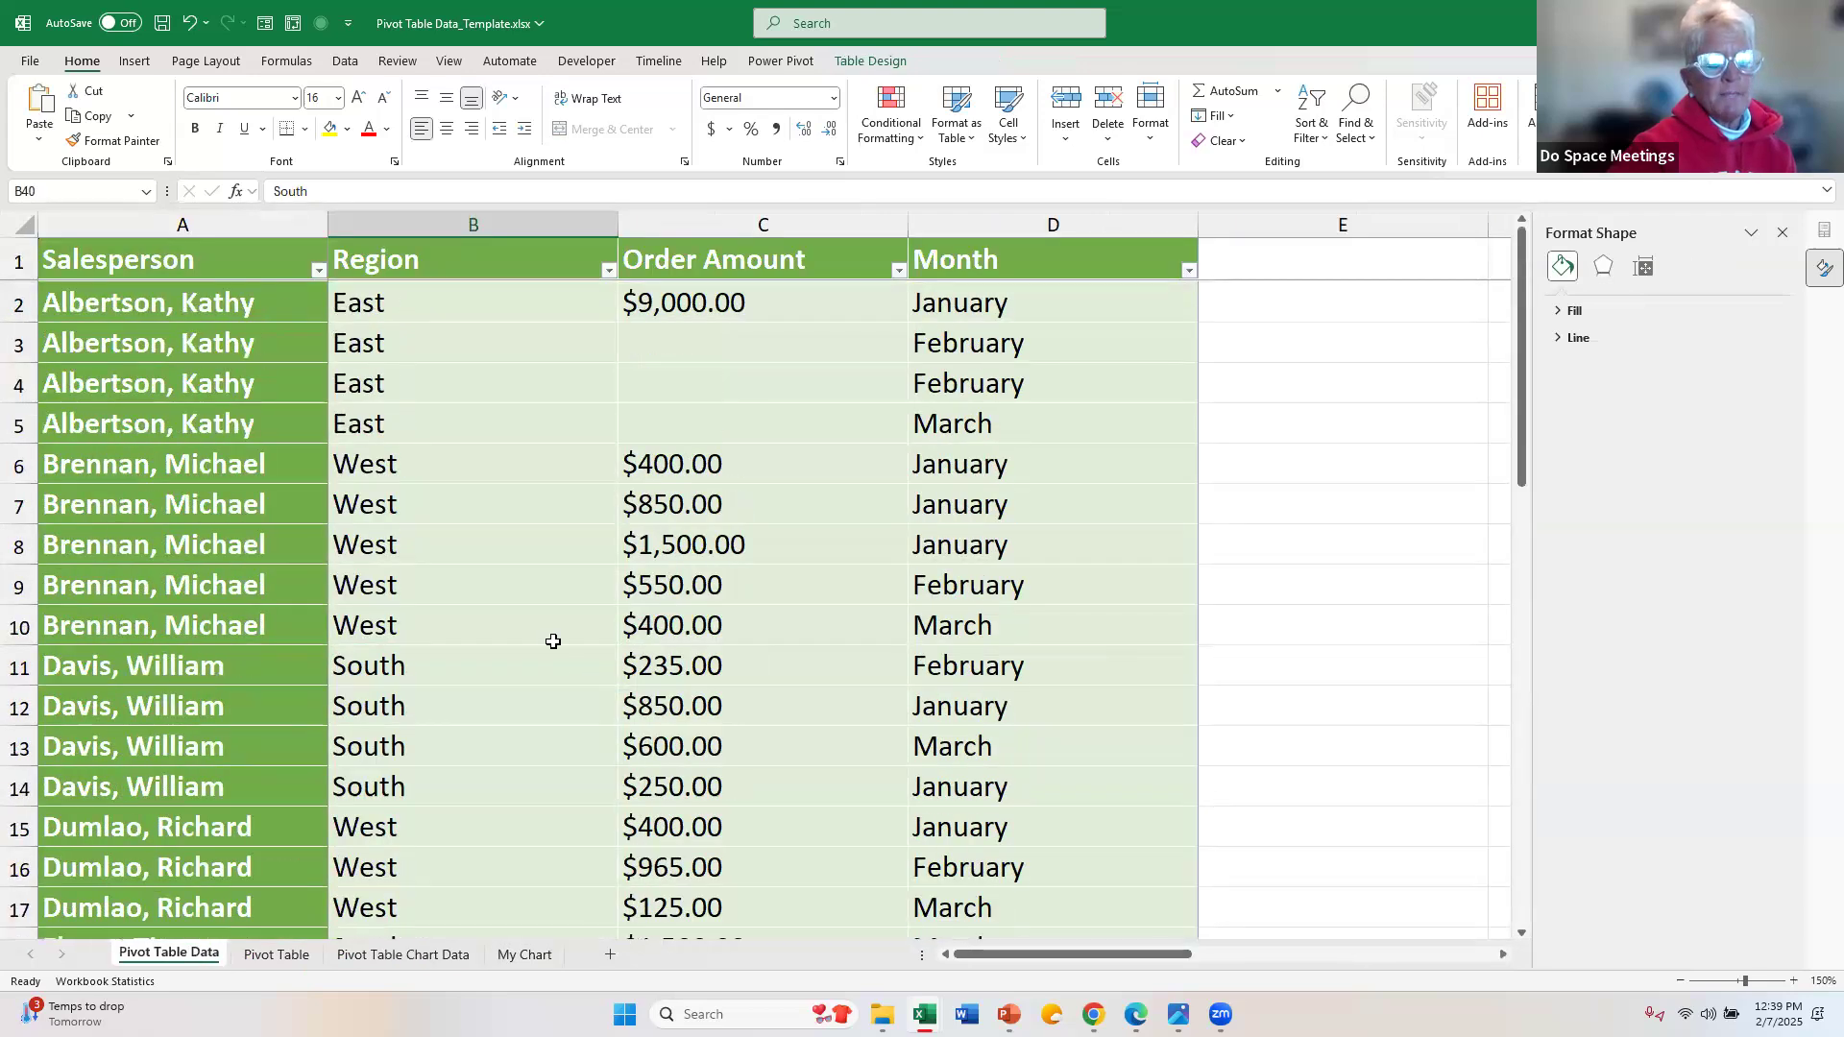
pyautogui.click(765, 458)
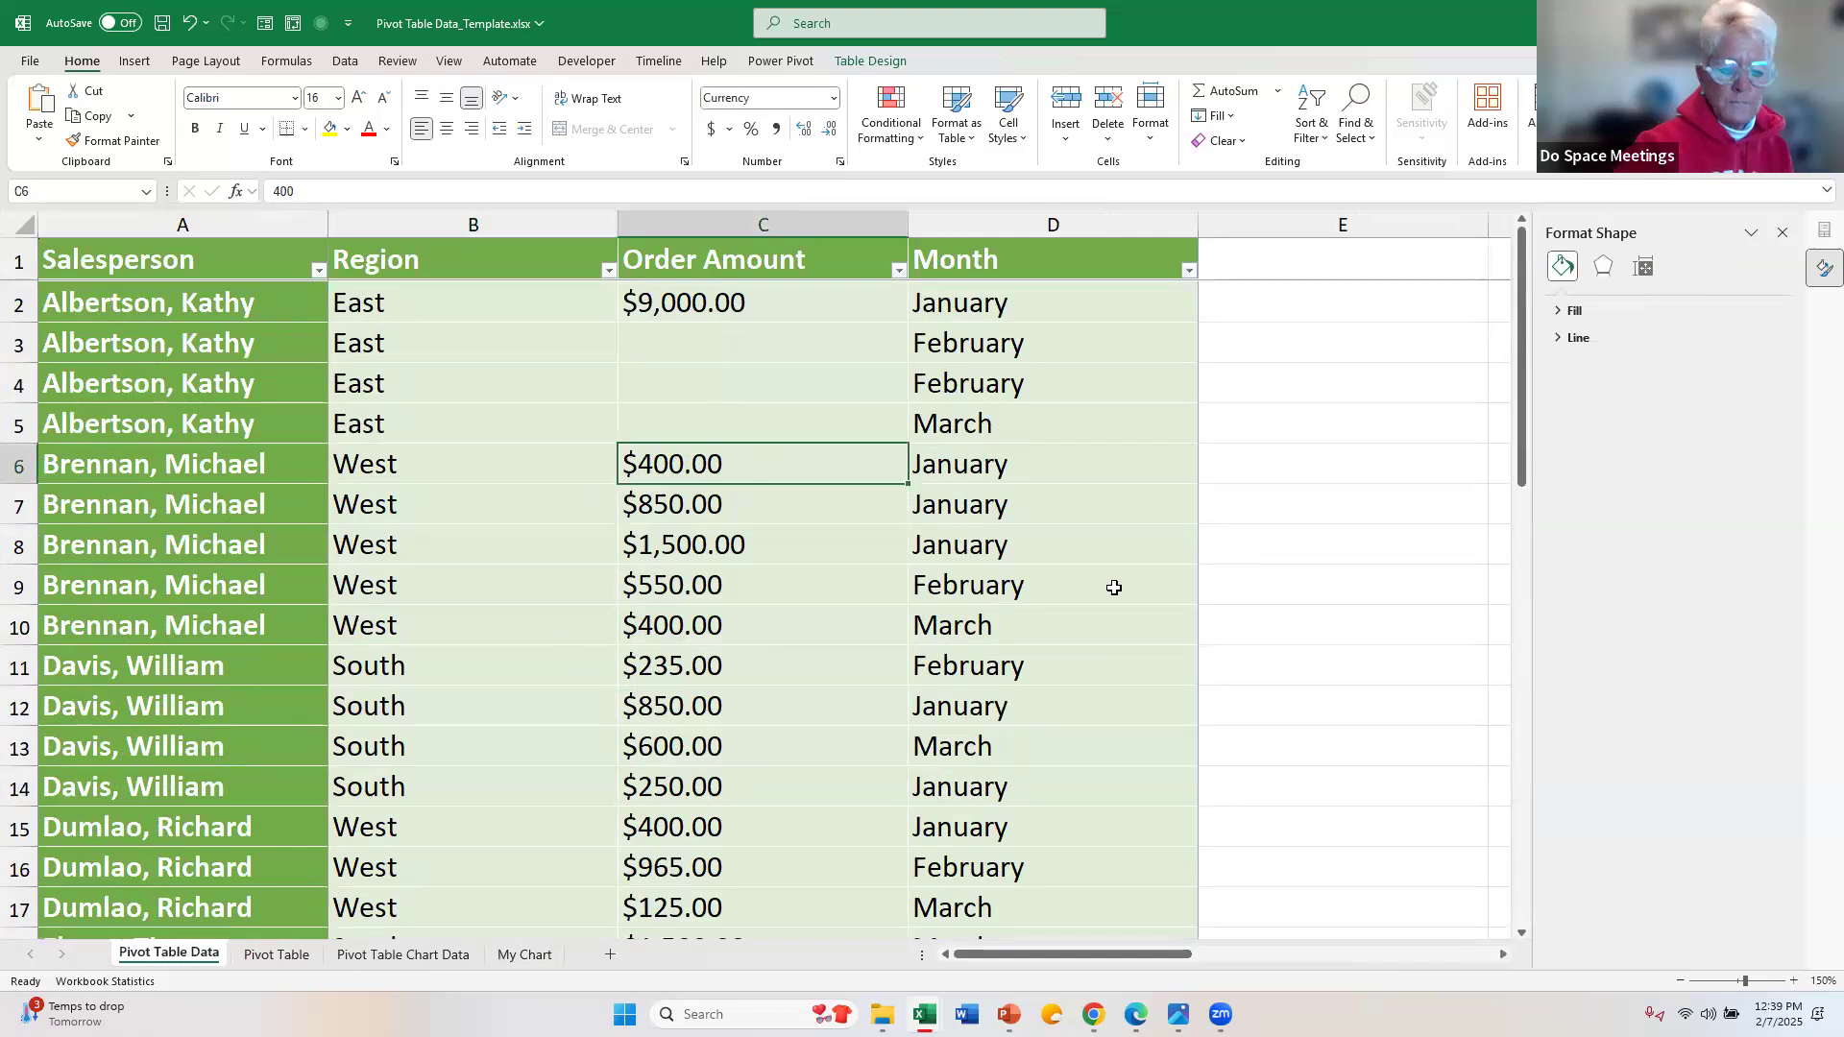
pyautogui.write('4000')
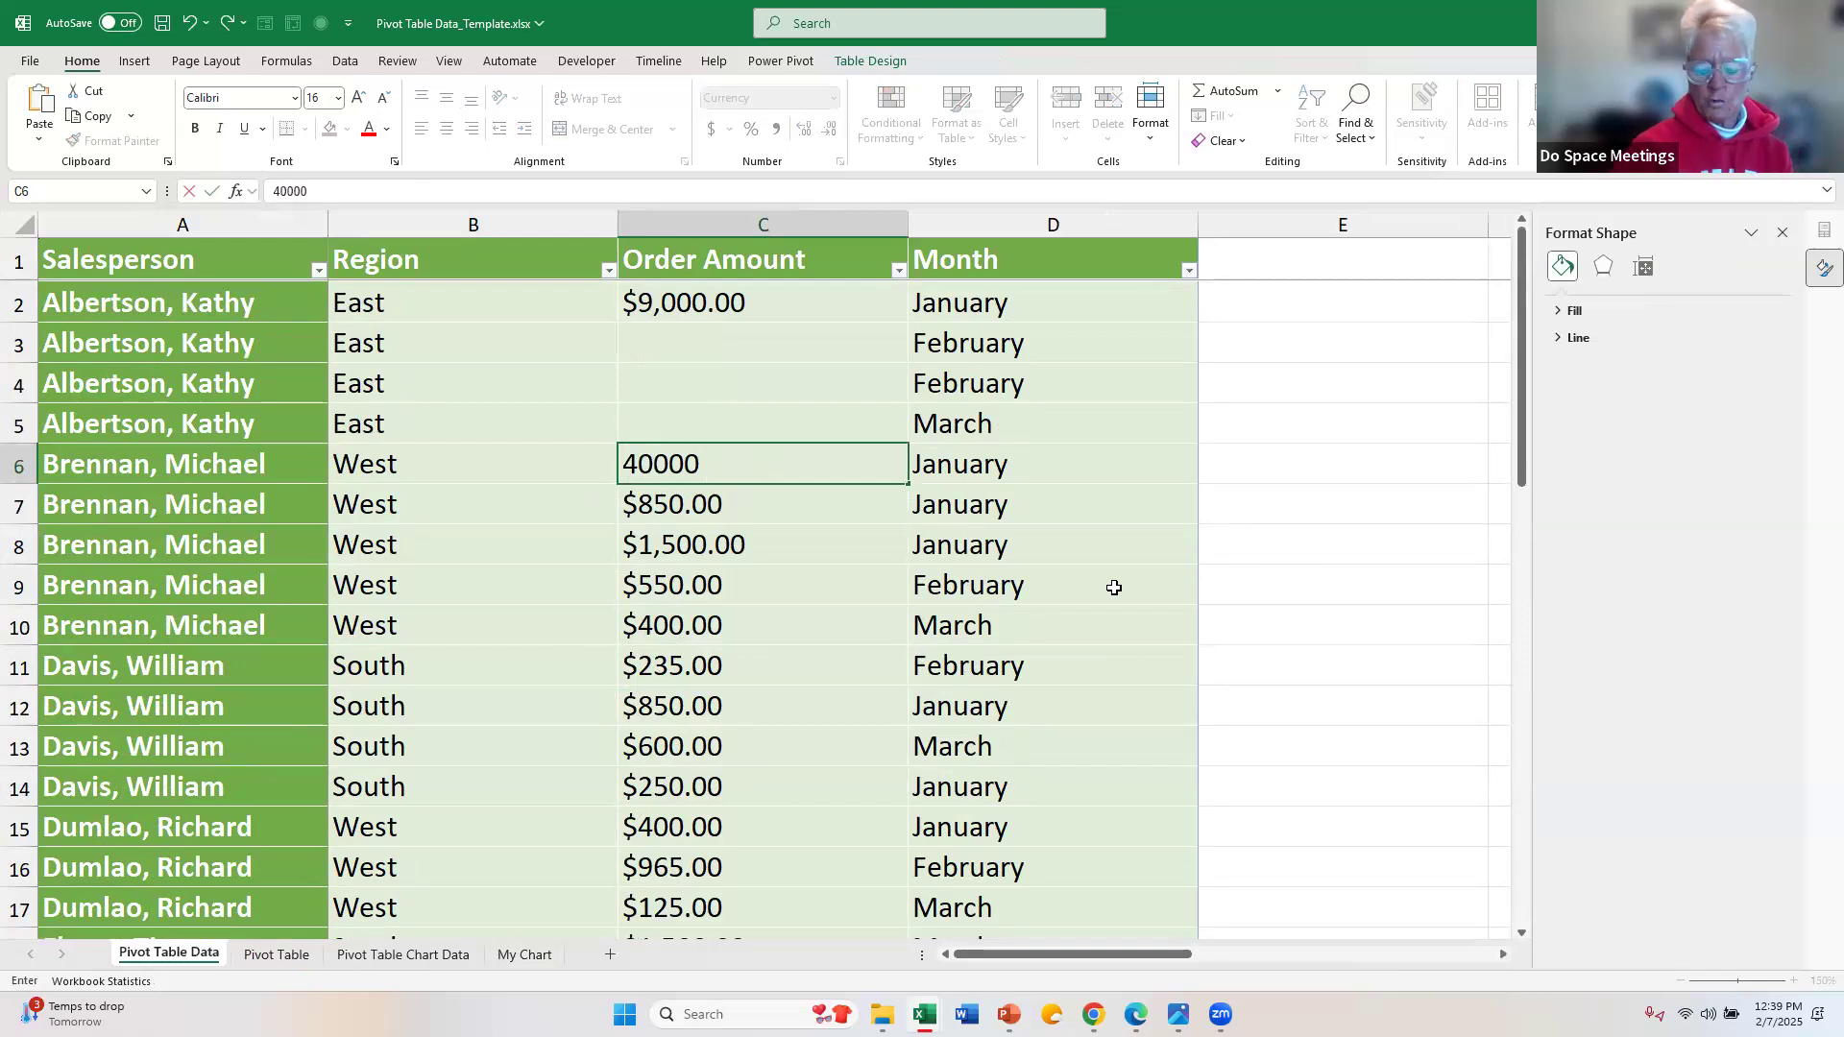
pyautogui.press('Return')
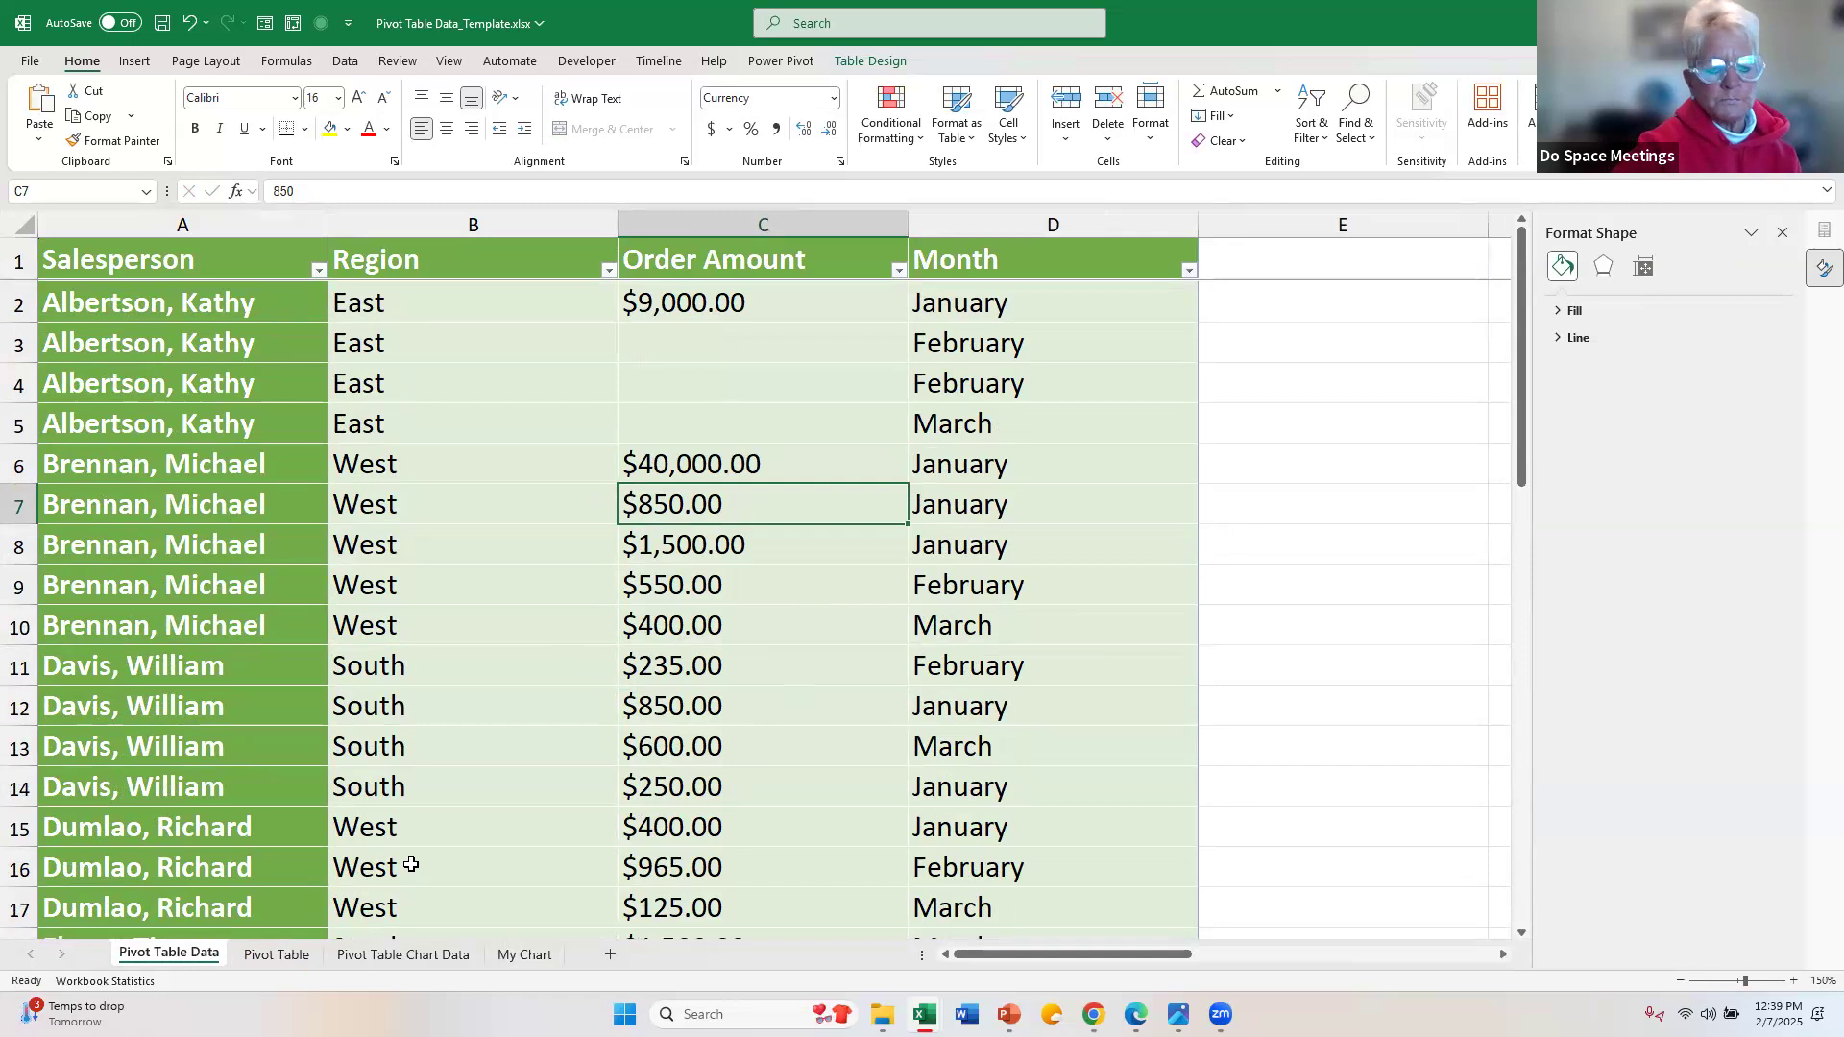
# Step: Compare the Pivot Table sheet with its source data, and refresh all data sources in the workbook
pyautogui.click(276, 955)
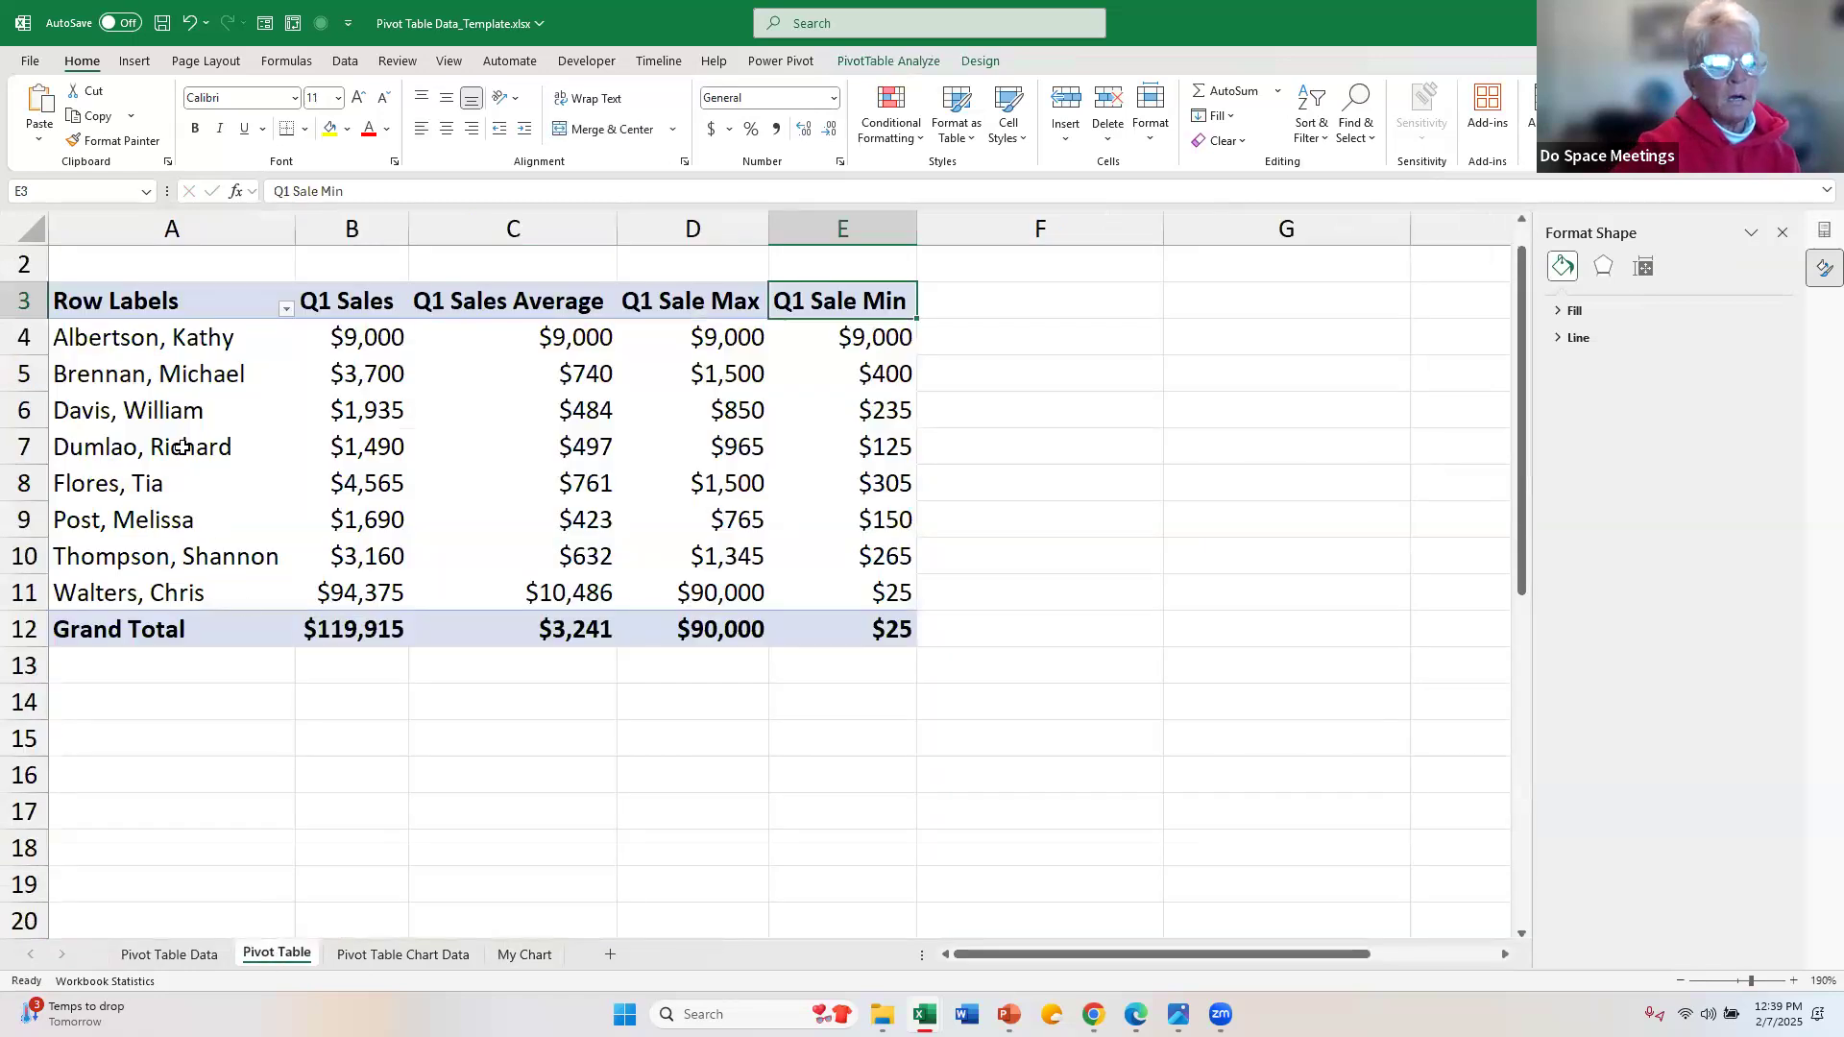
pyautogui.click(168, 952)
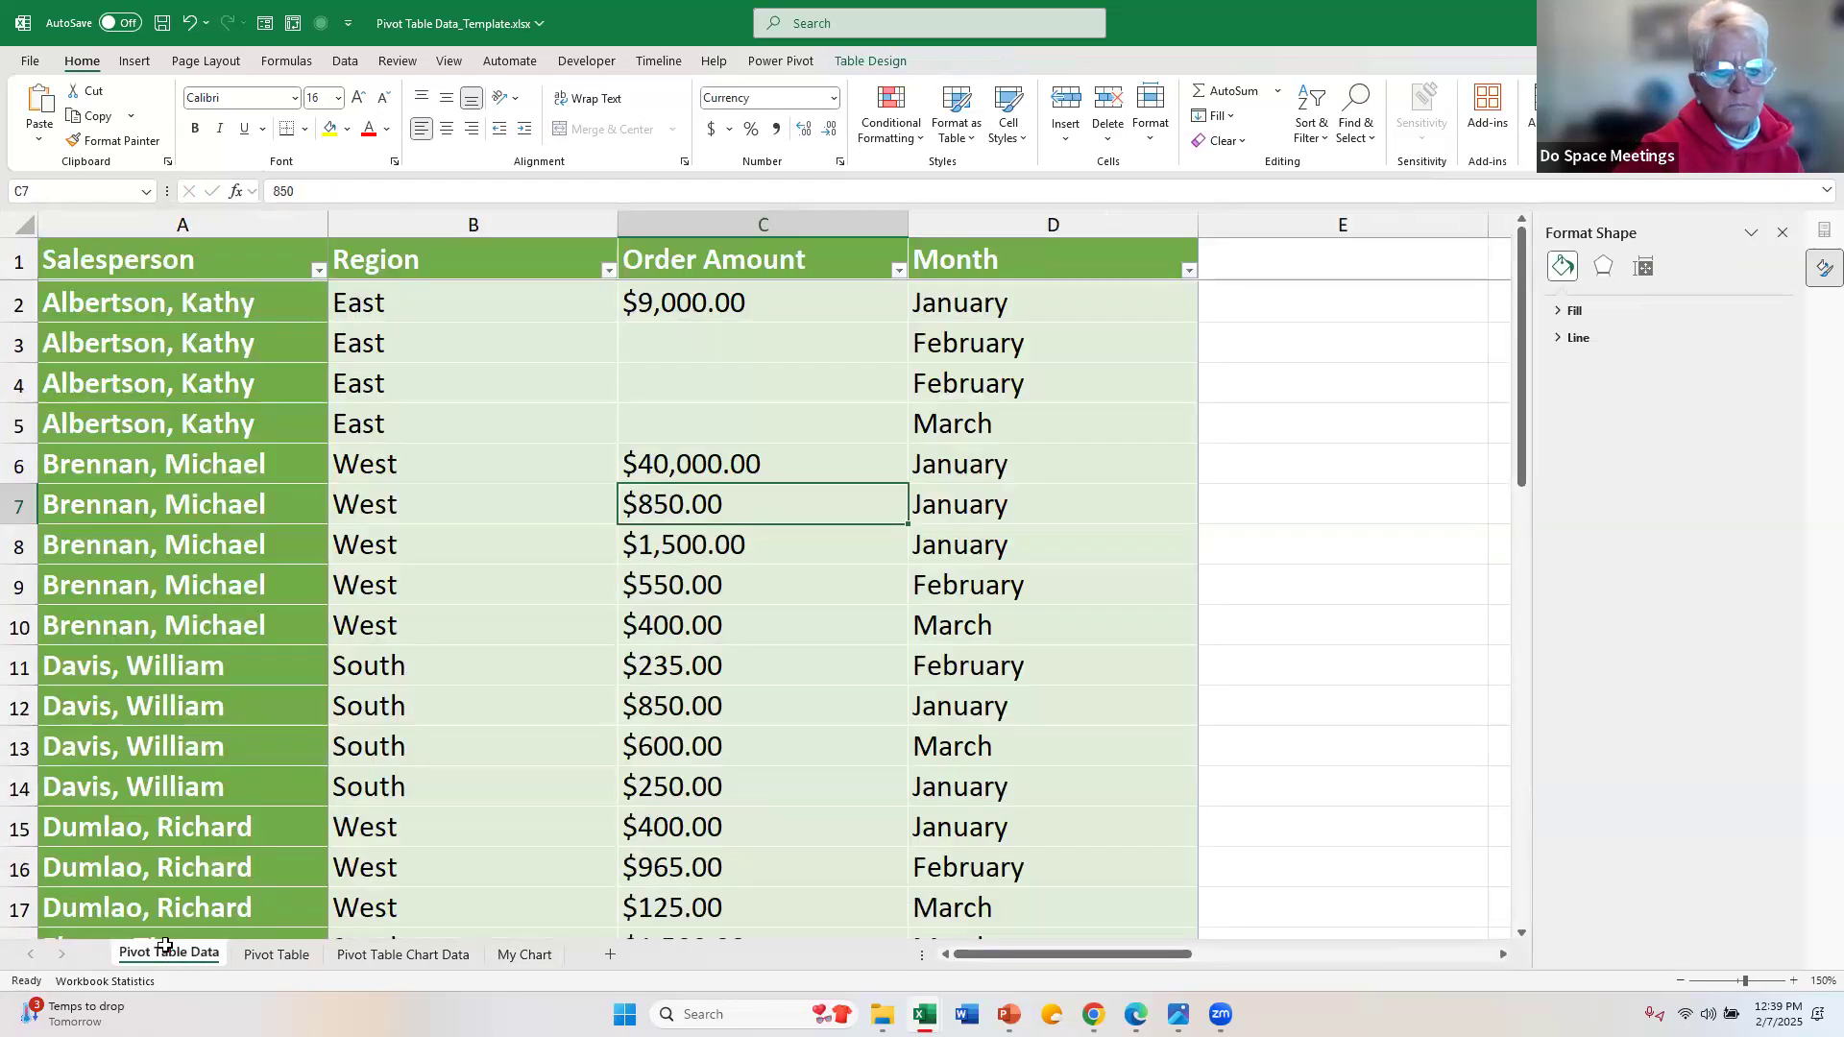
pyautogui.click(259, 957)
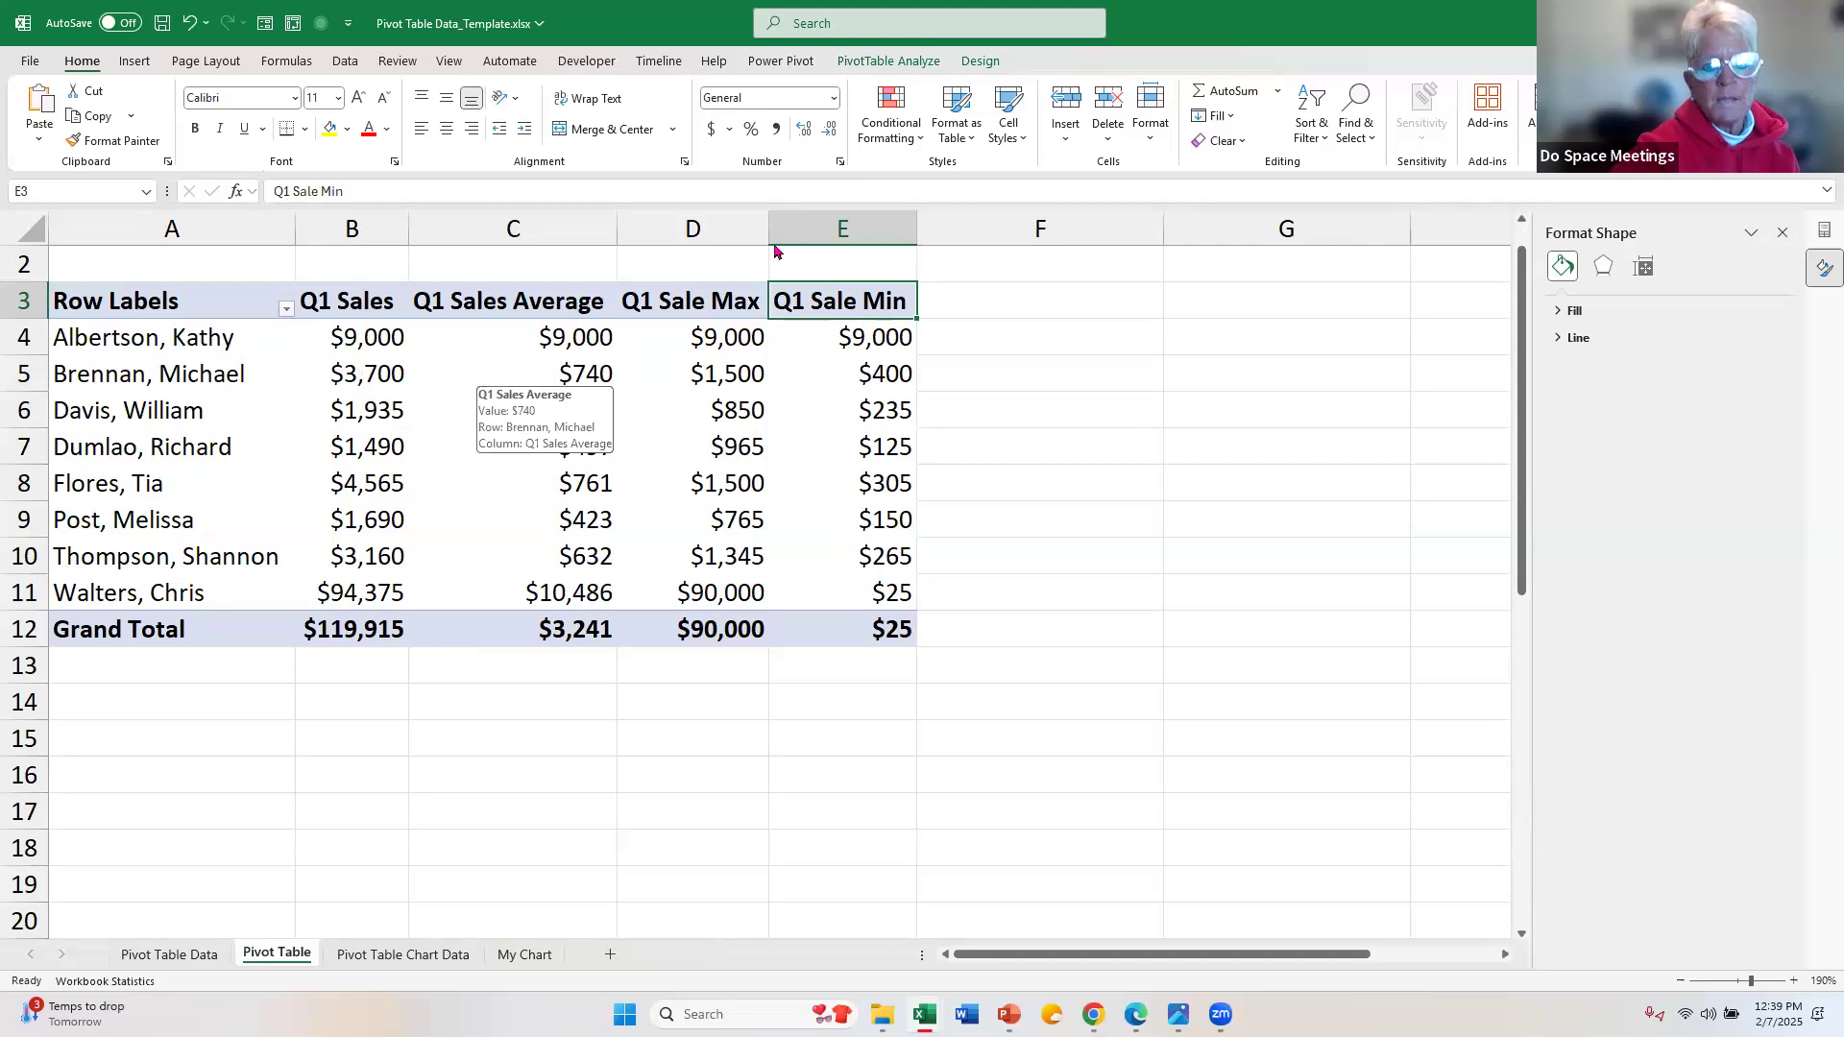
pyautogui.click(877, 61)
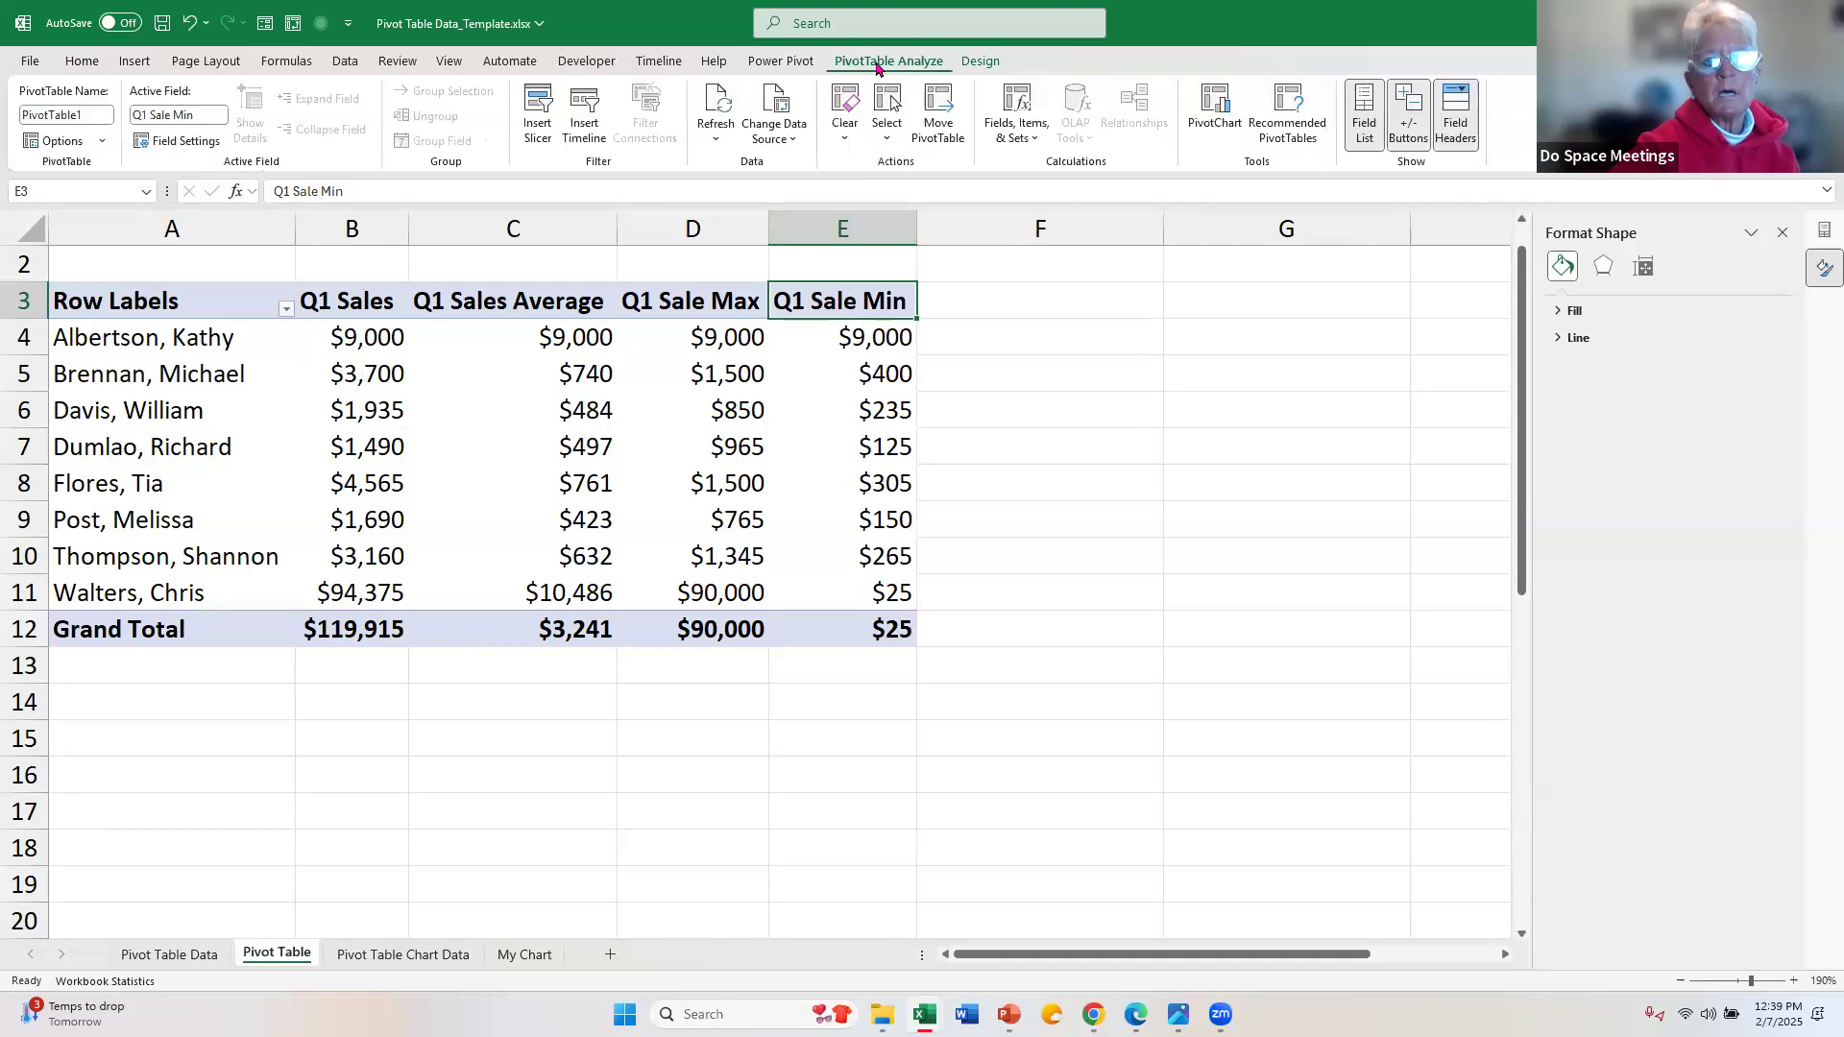
pyautogui.click(716, 140)
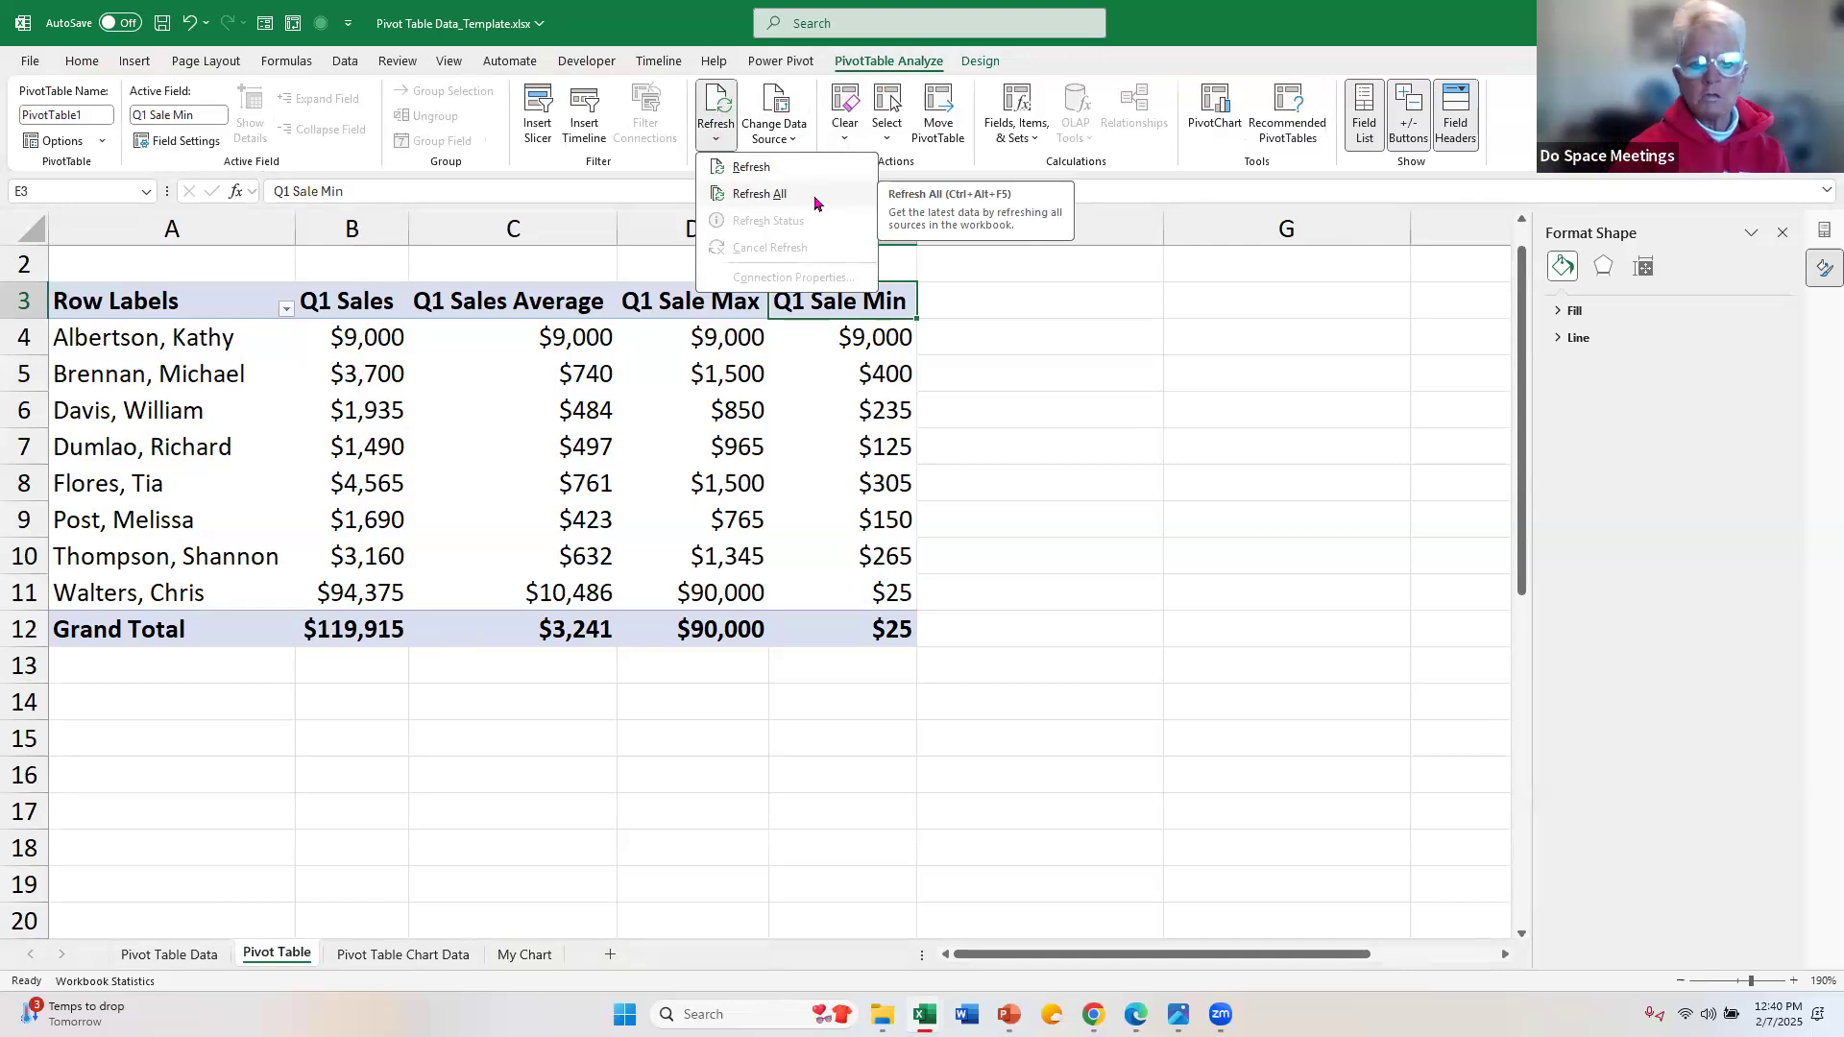
pyautogui.click(815, 203)
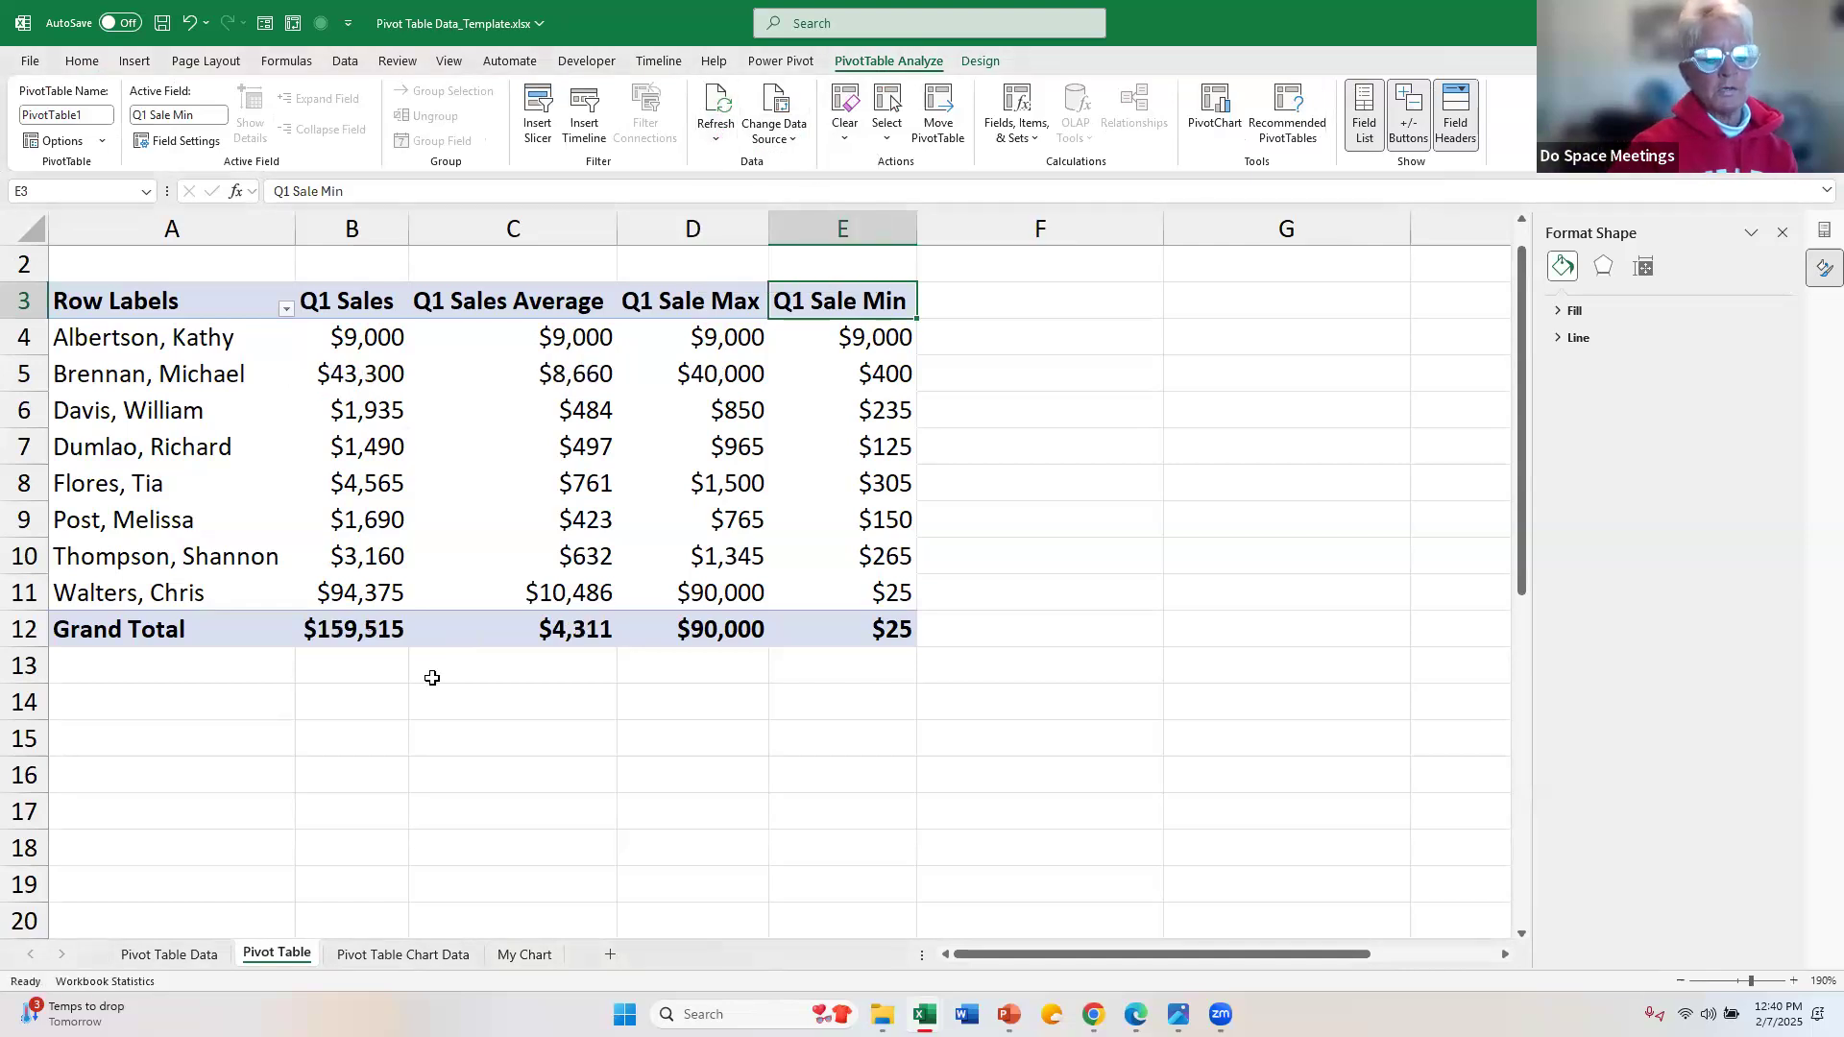
# Step: Clear the Salesperson filter from the PivotTable on the Pivot Table Chart Data sheet and check the refreshed chart on the My Chart sheet
pyautogui.click(398, 955)
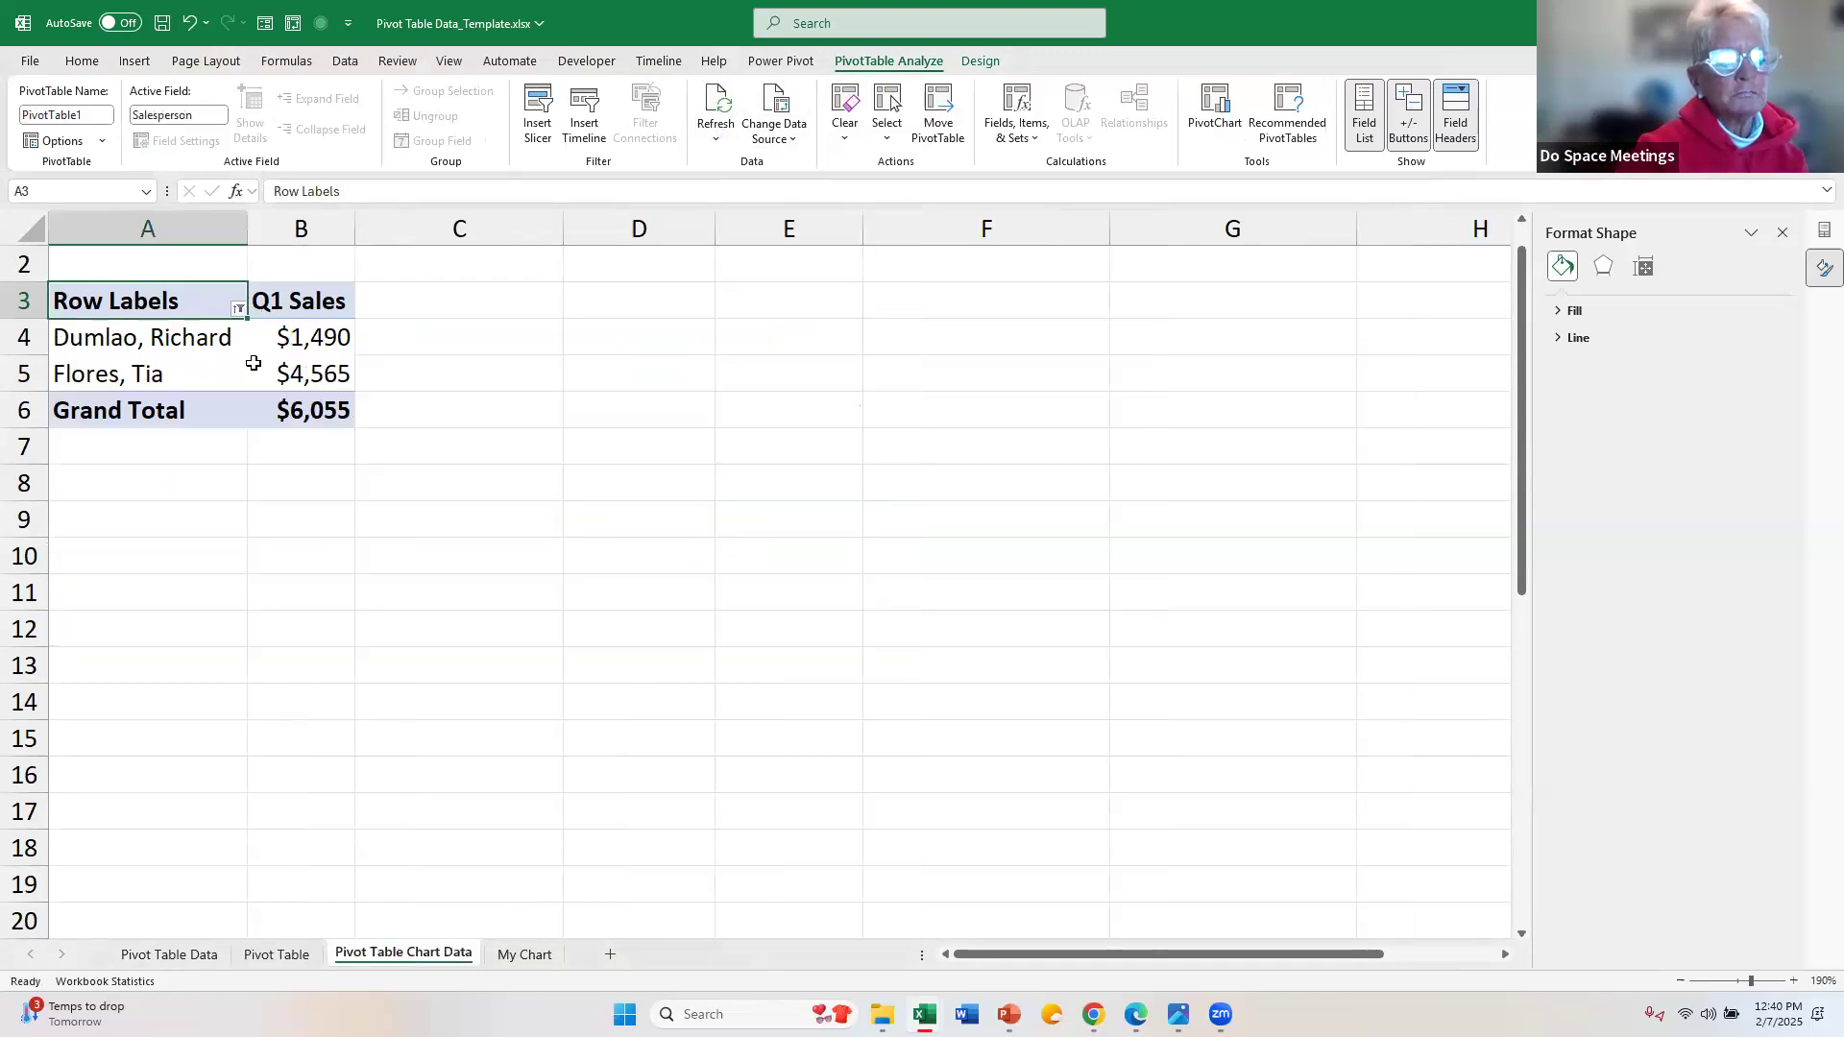
pyautogui.click(239, 307)
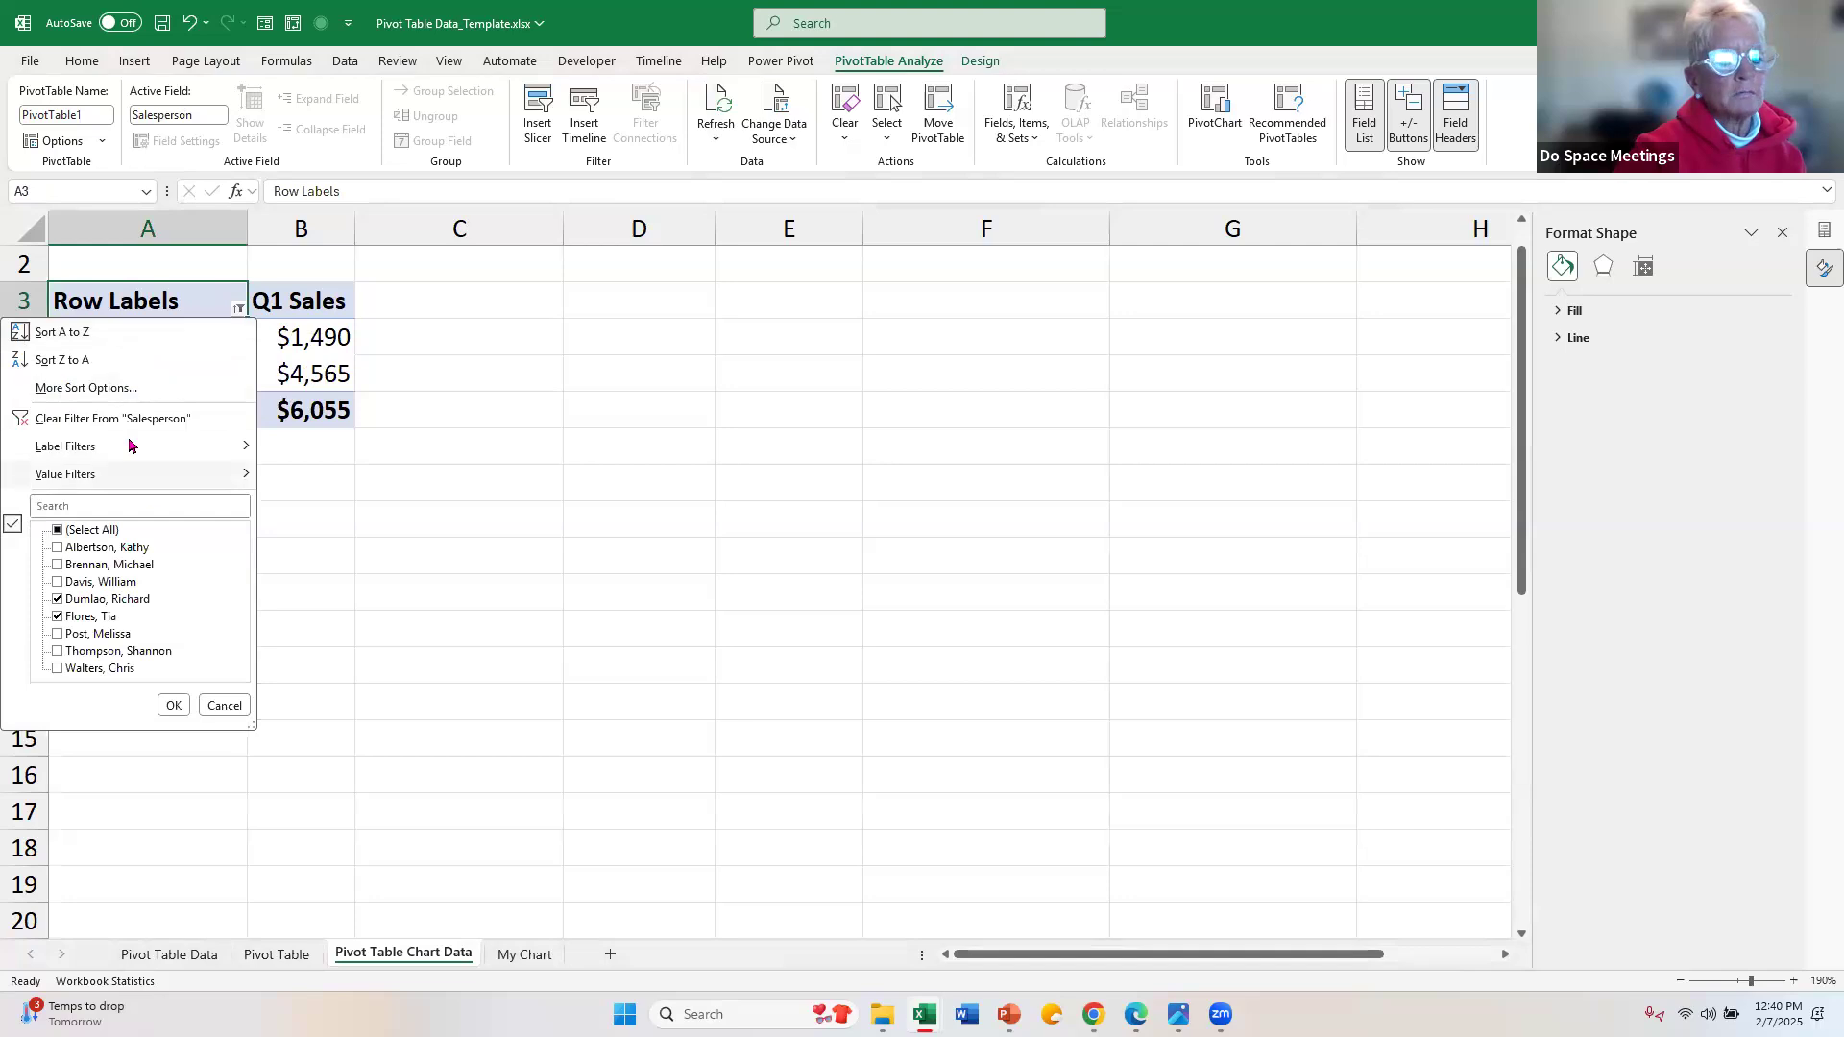
pyautogui.click(133, 418)
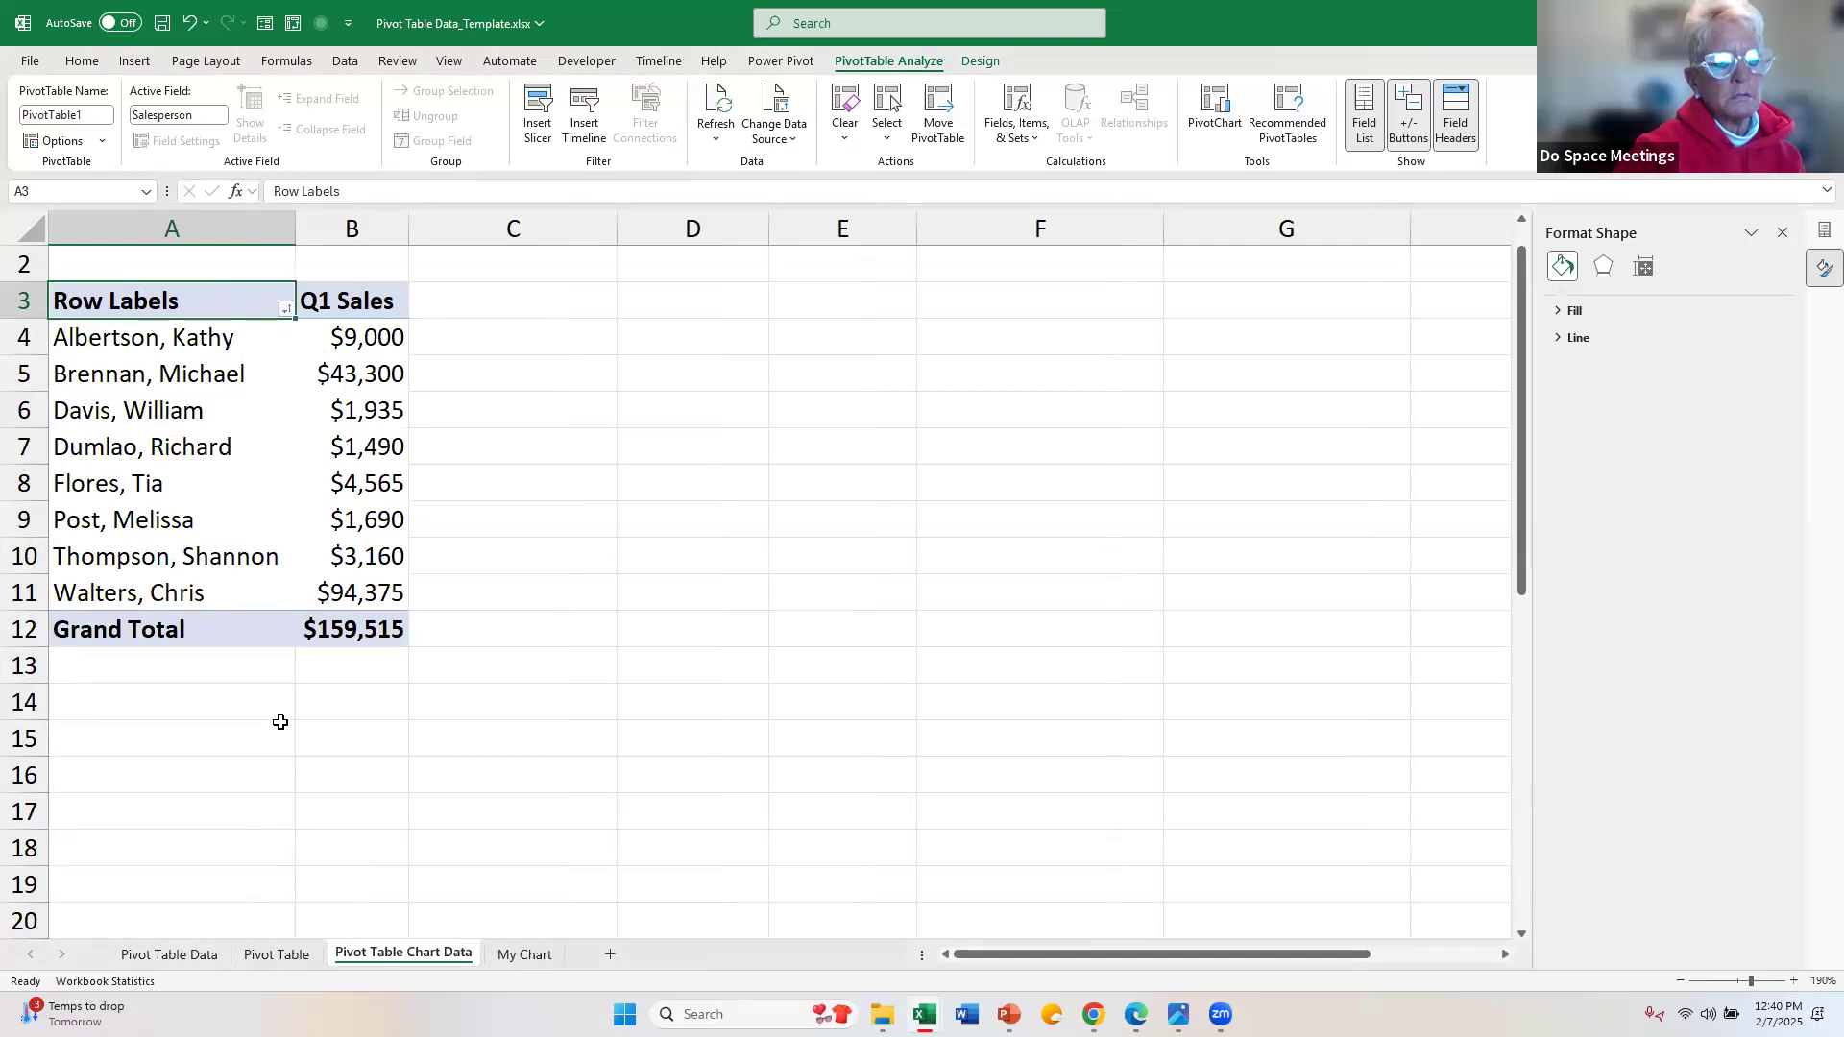
pyautogui.click(378, 377)
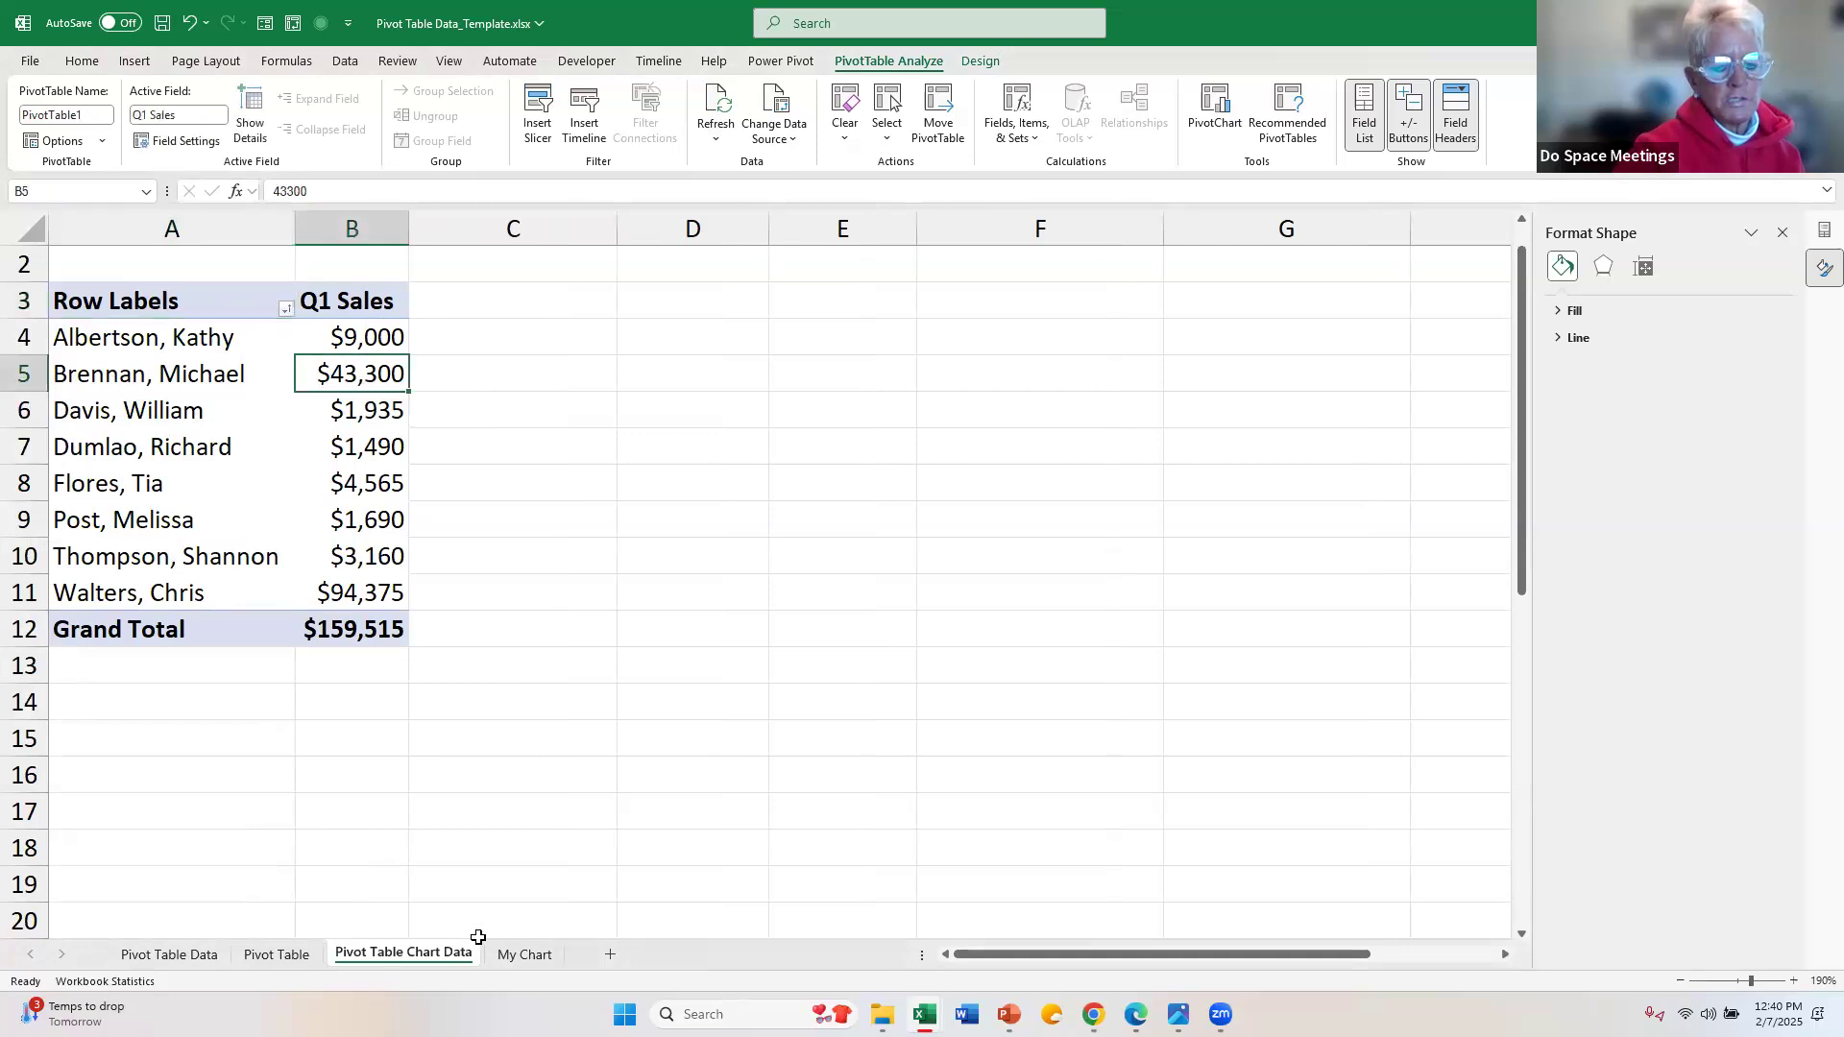
pyautogui.click(523, 955)
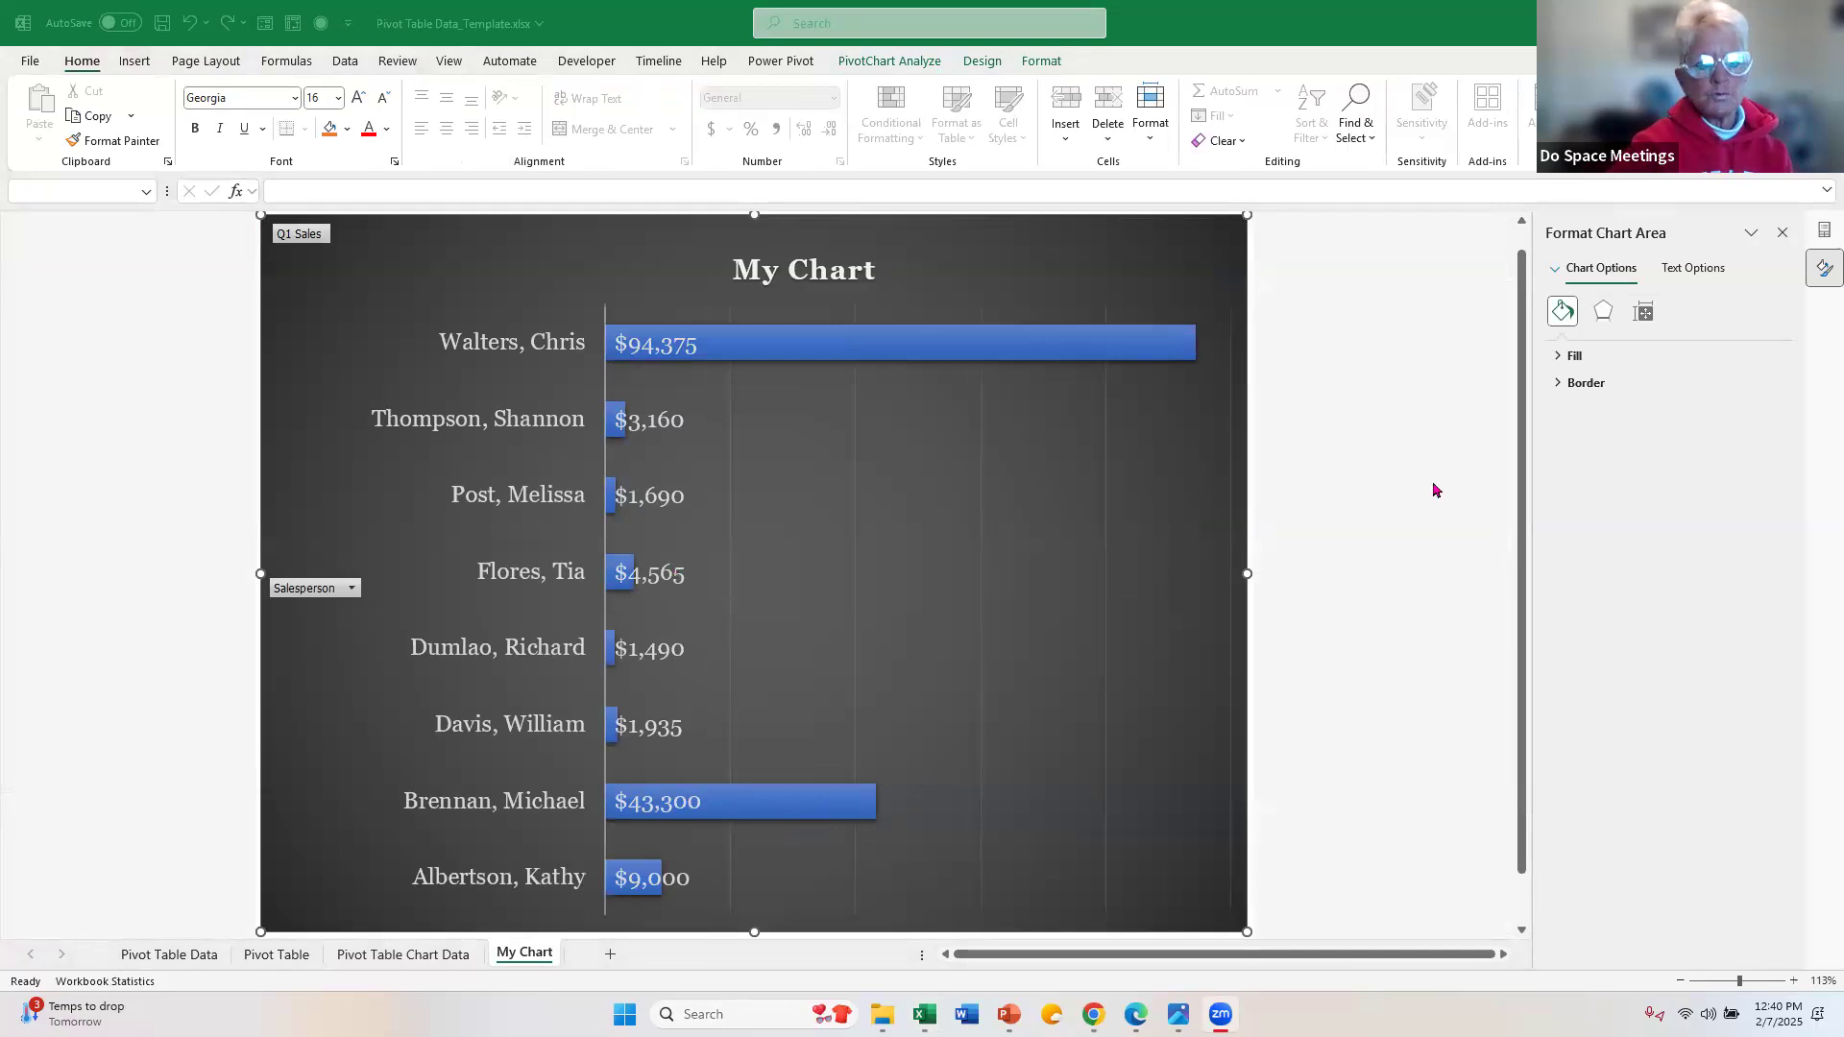
pyautogui.click(903, 70)
pyautogui.click(902, 63)
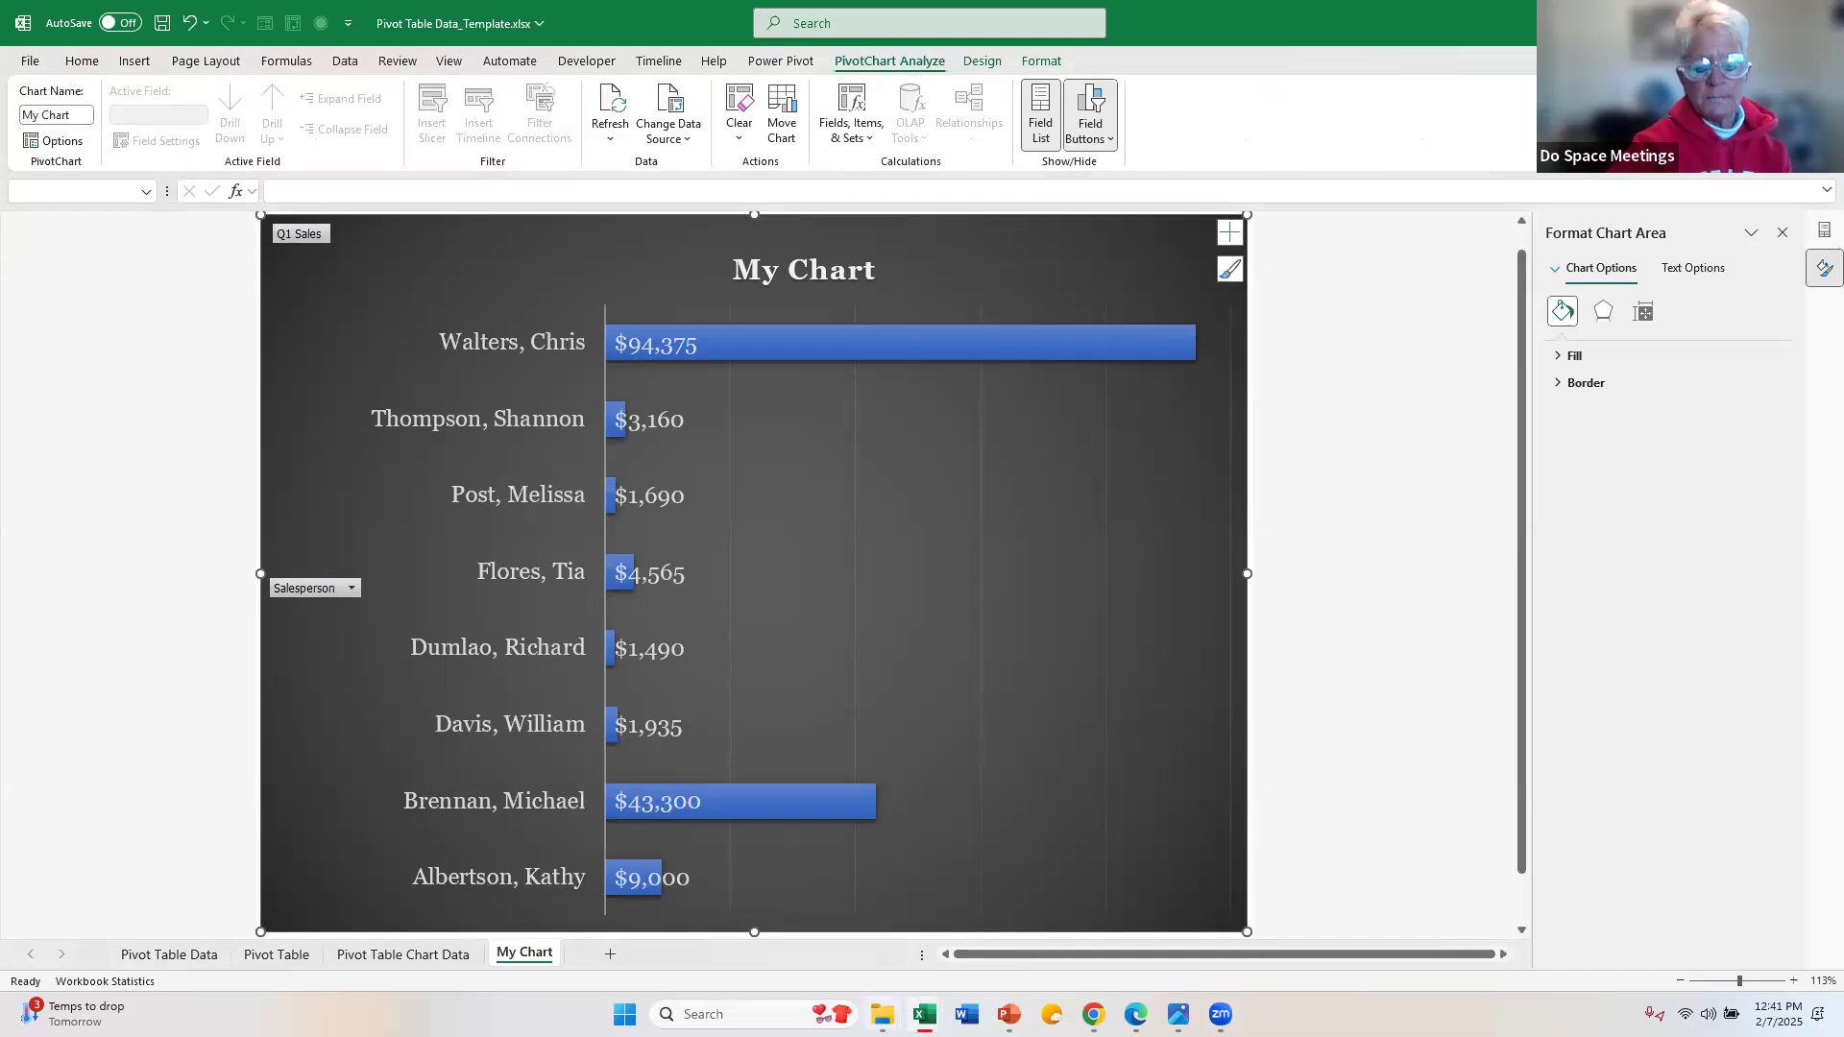
# Step: Switch to the Pivot Tables folder in File Explorer and open the workbook Bad Data Example_Day 4.xls
pyautogui.moveTo(882, 1016)
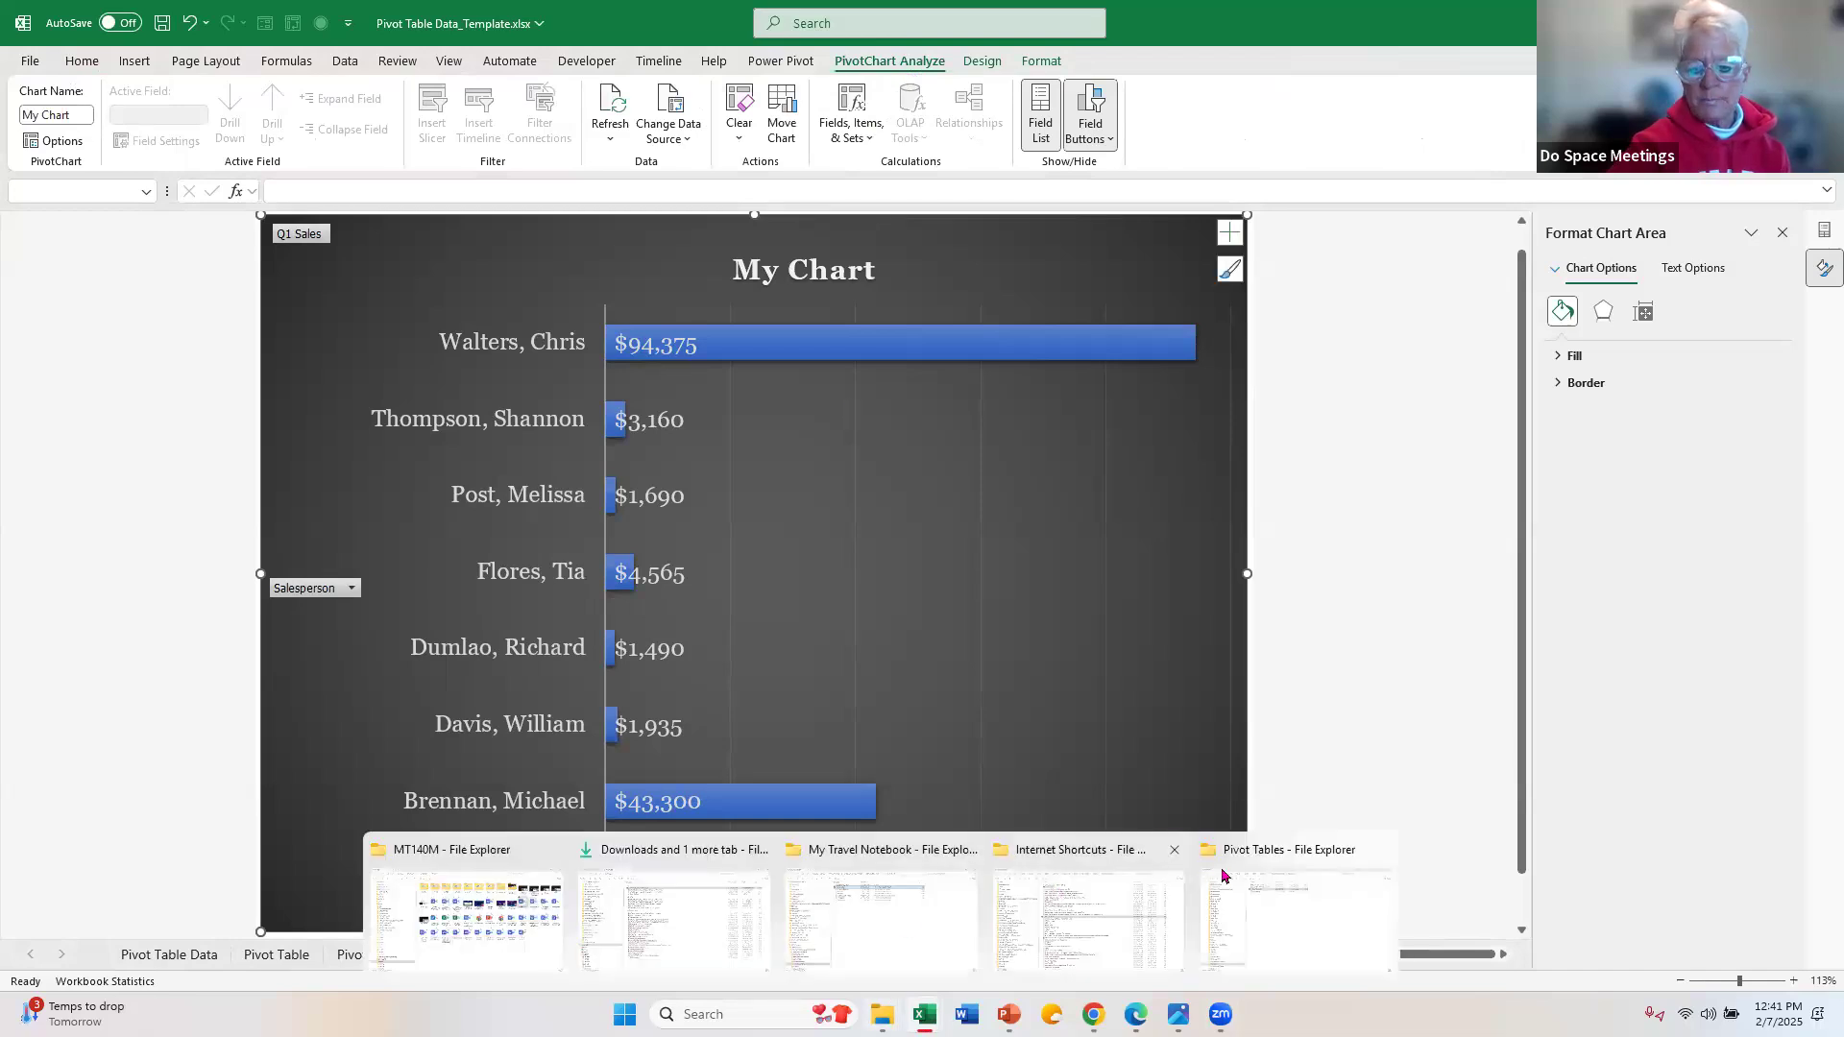
pyautogui.click(1282, 912)
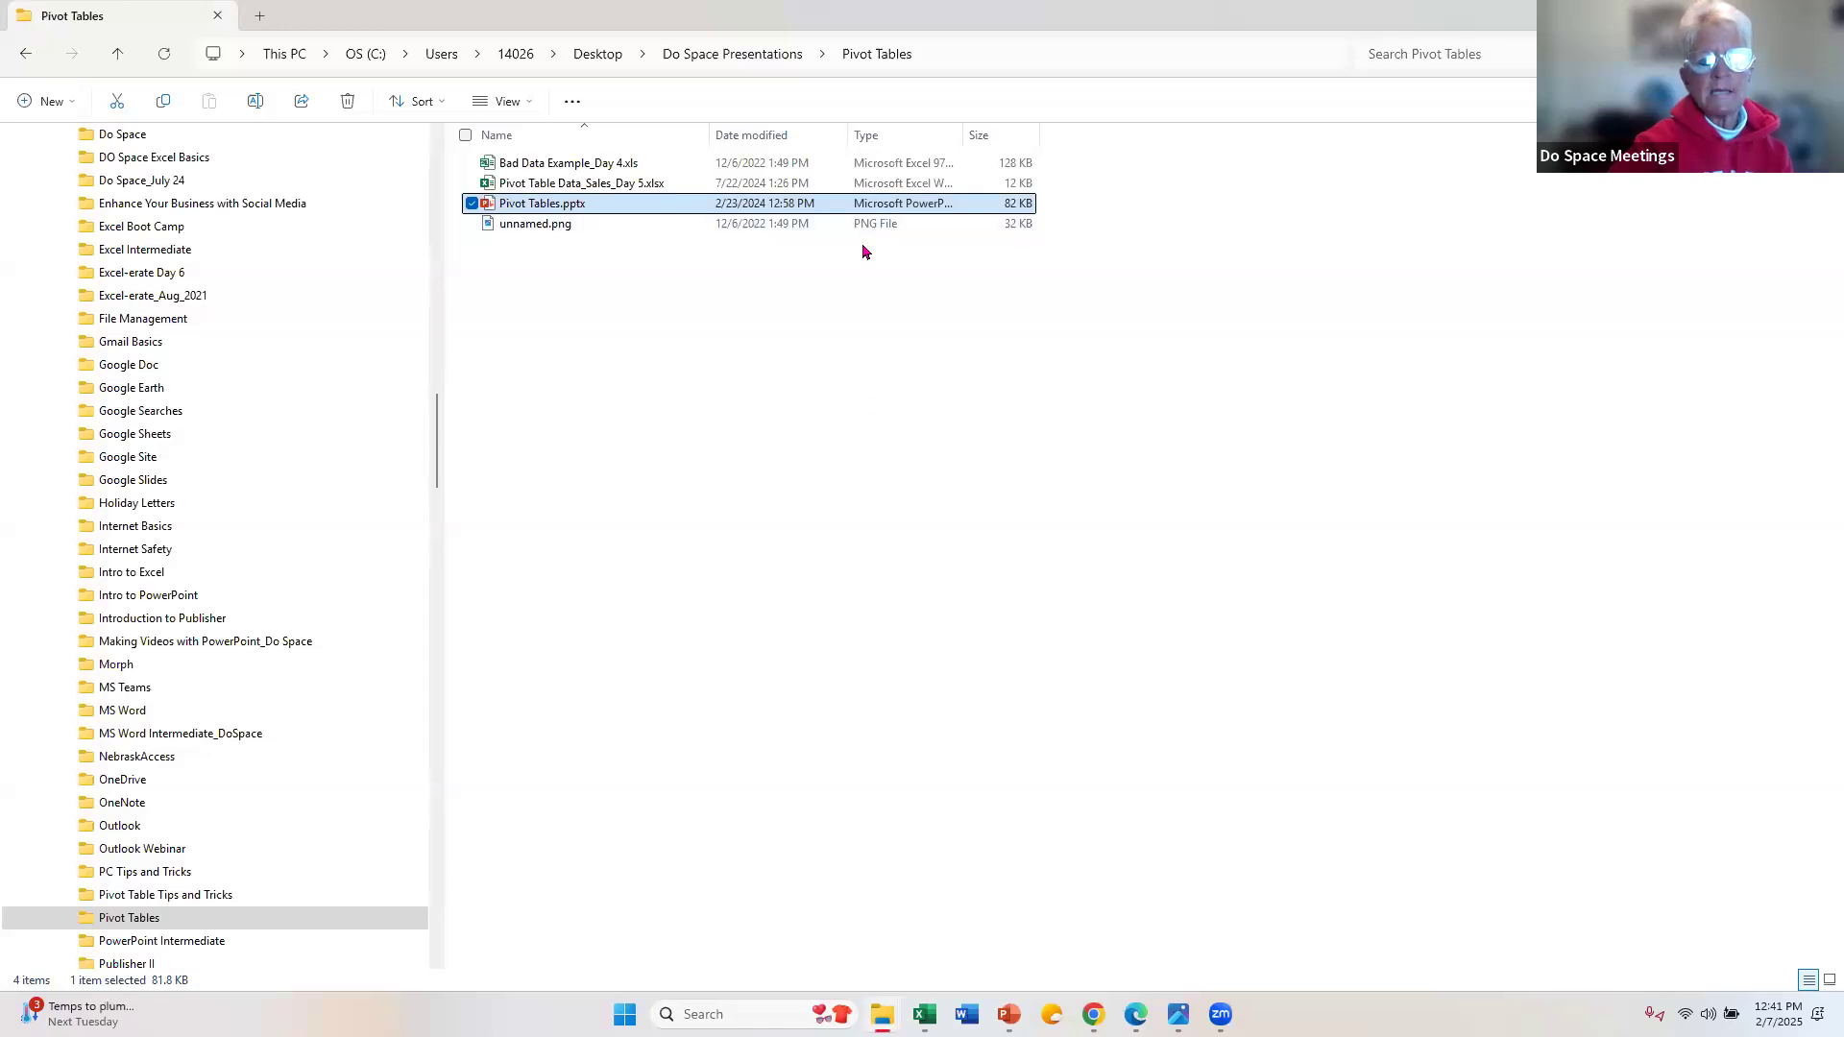
pyautogui.click(821, 395)
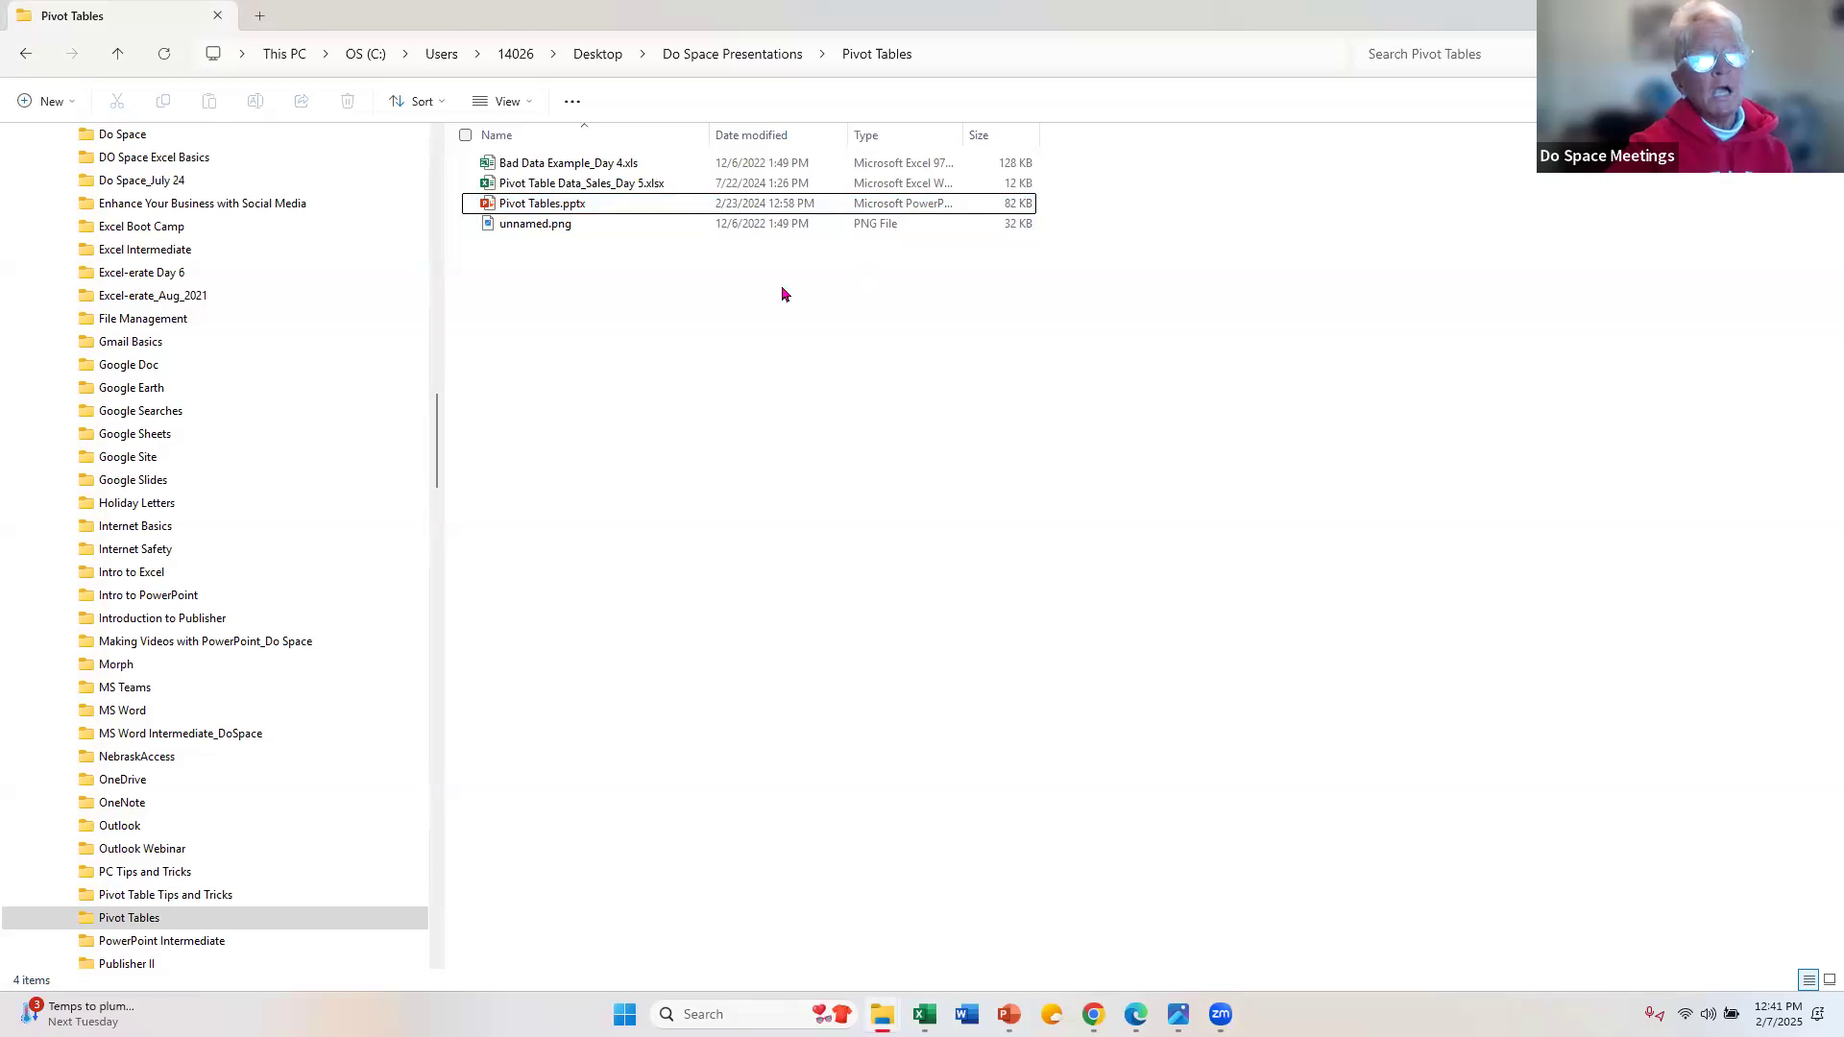
pyautogui.doubleClick(627, 165)
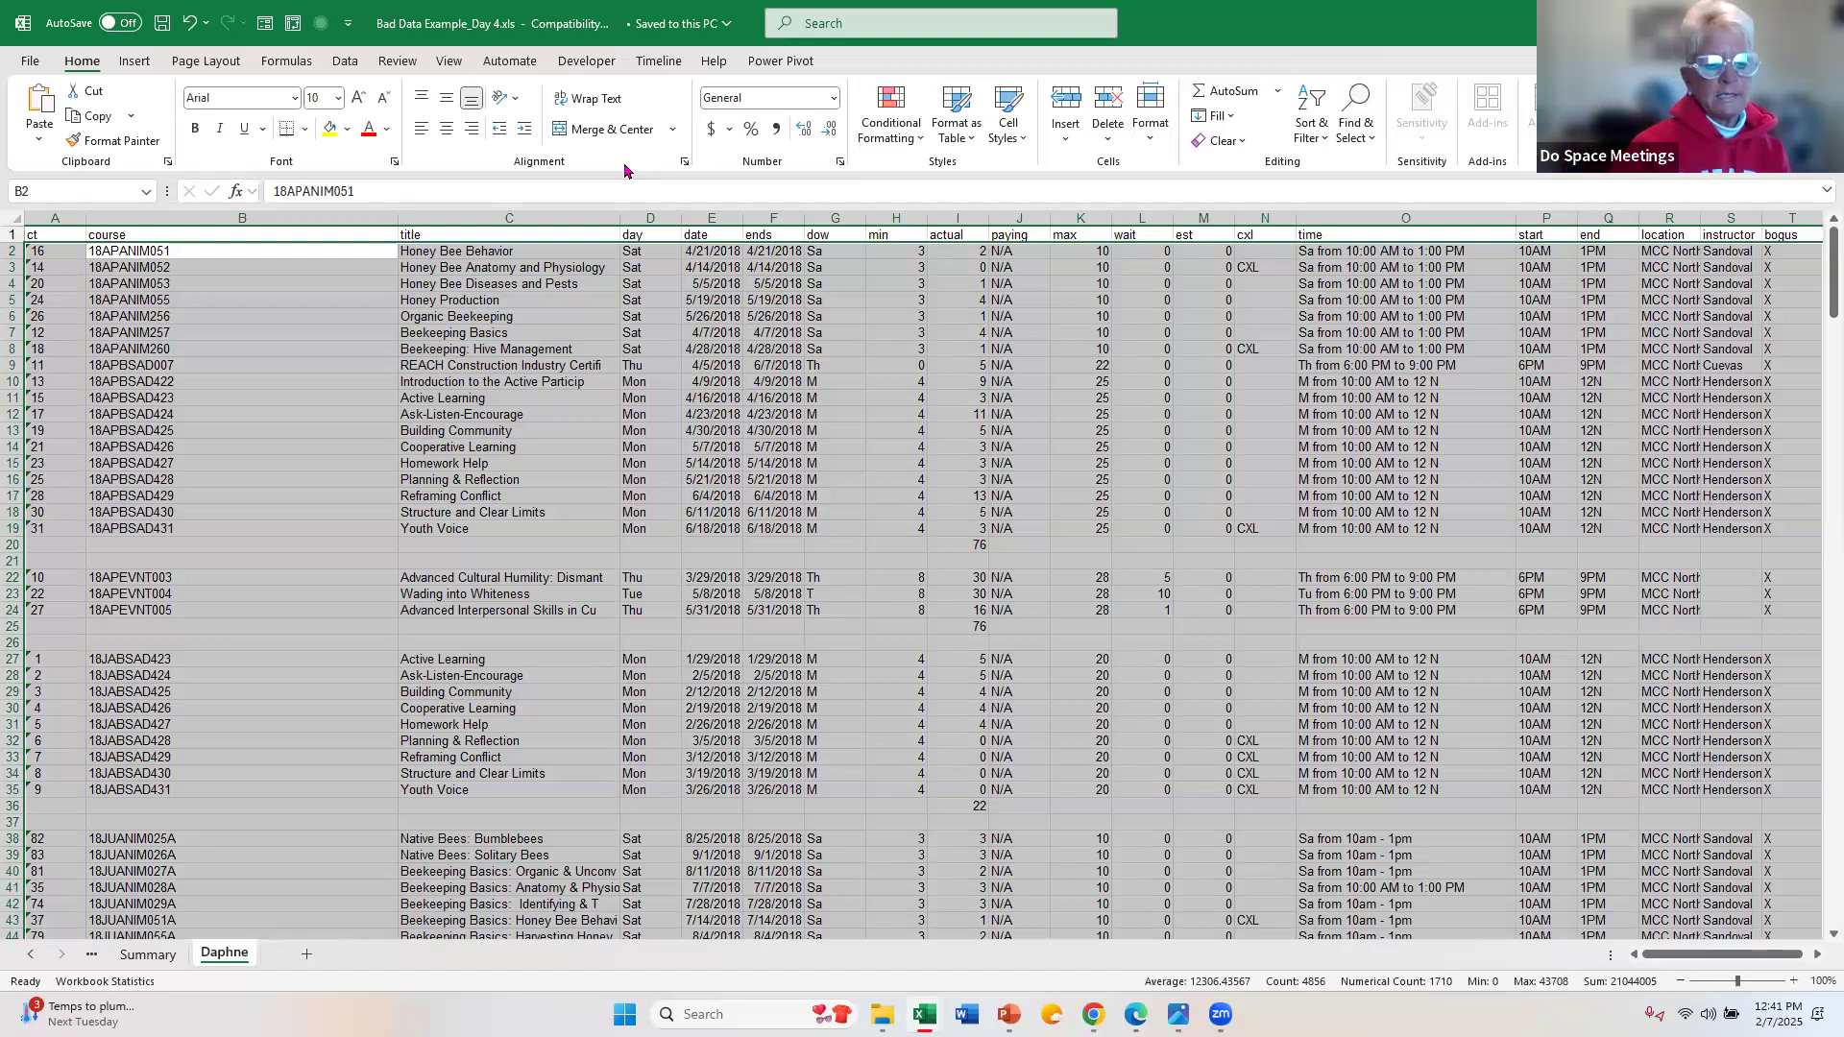
# Step: Examine the enrollment figures on the Summary sheet and how the records are laid out on the course list sheet
pyautogui.click(149, 956)
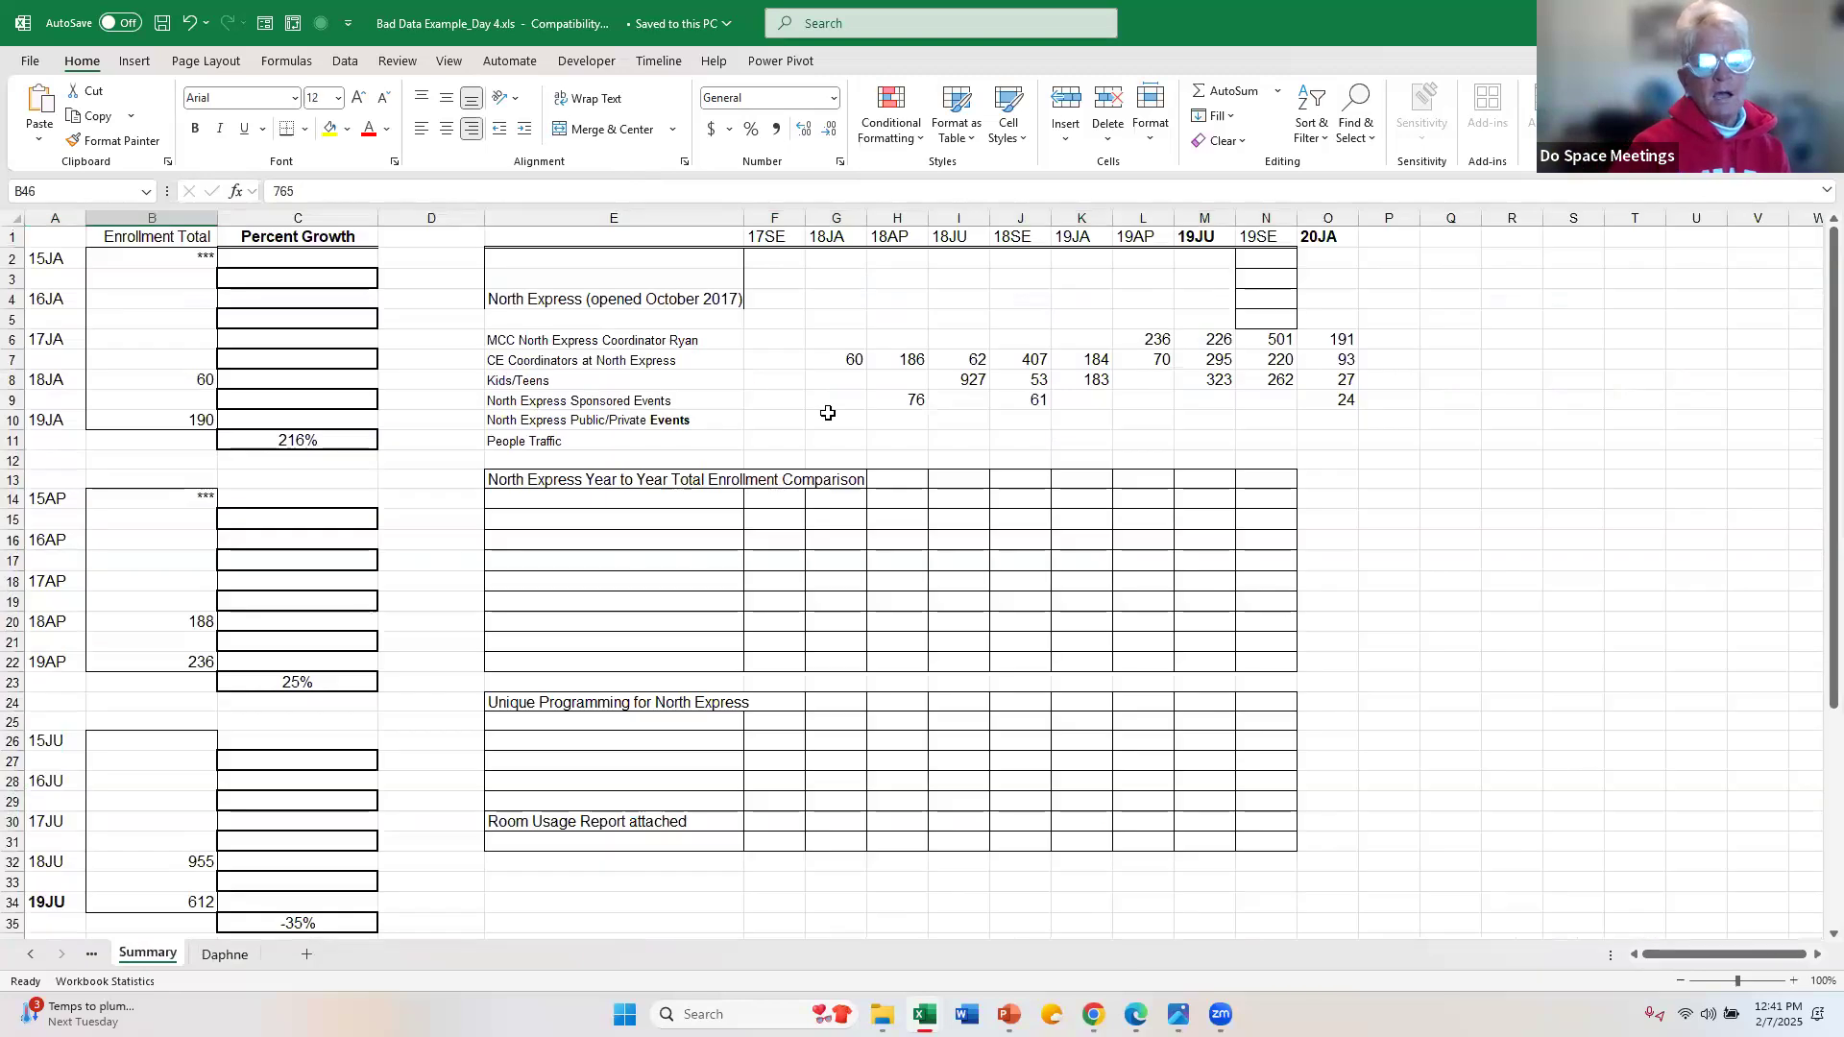
pyautogui.click(828, 413)
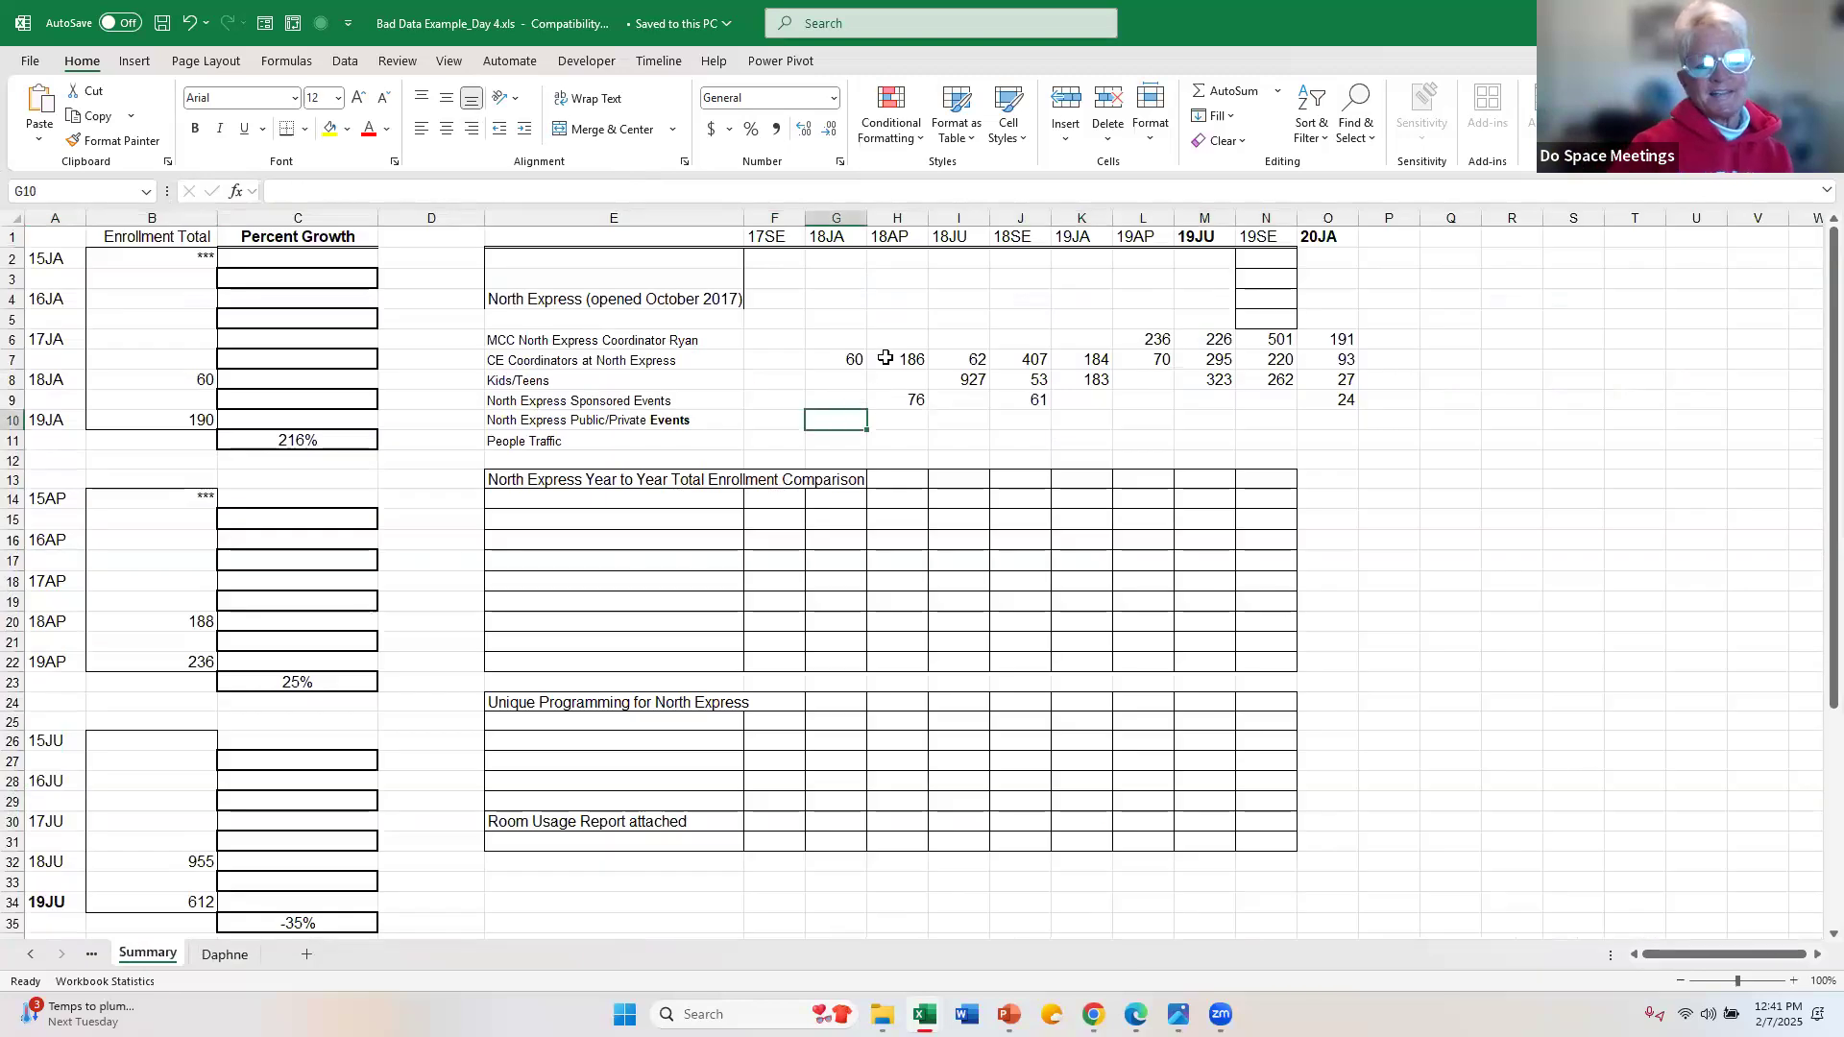
pyautogui.click(845, 355)
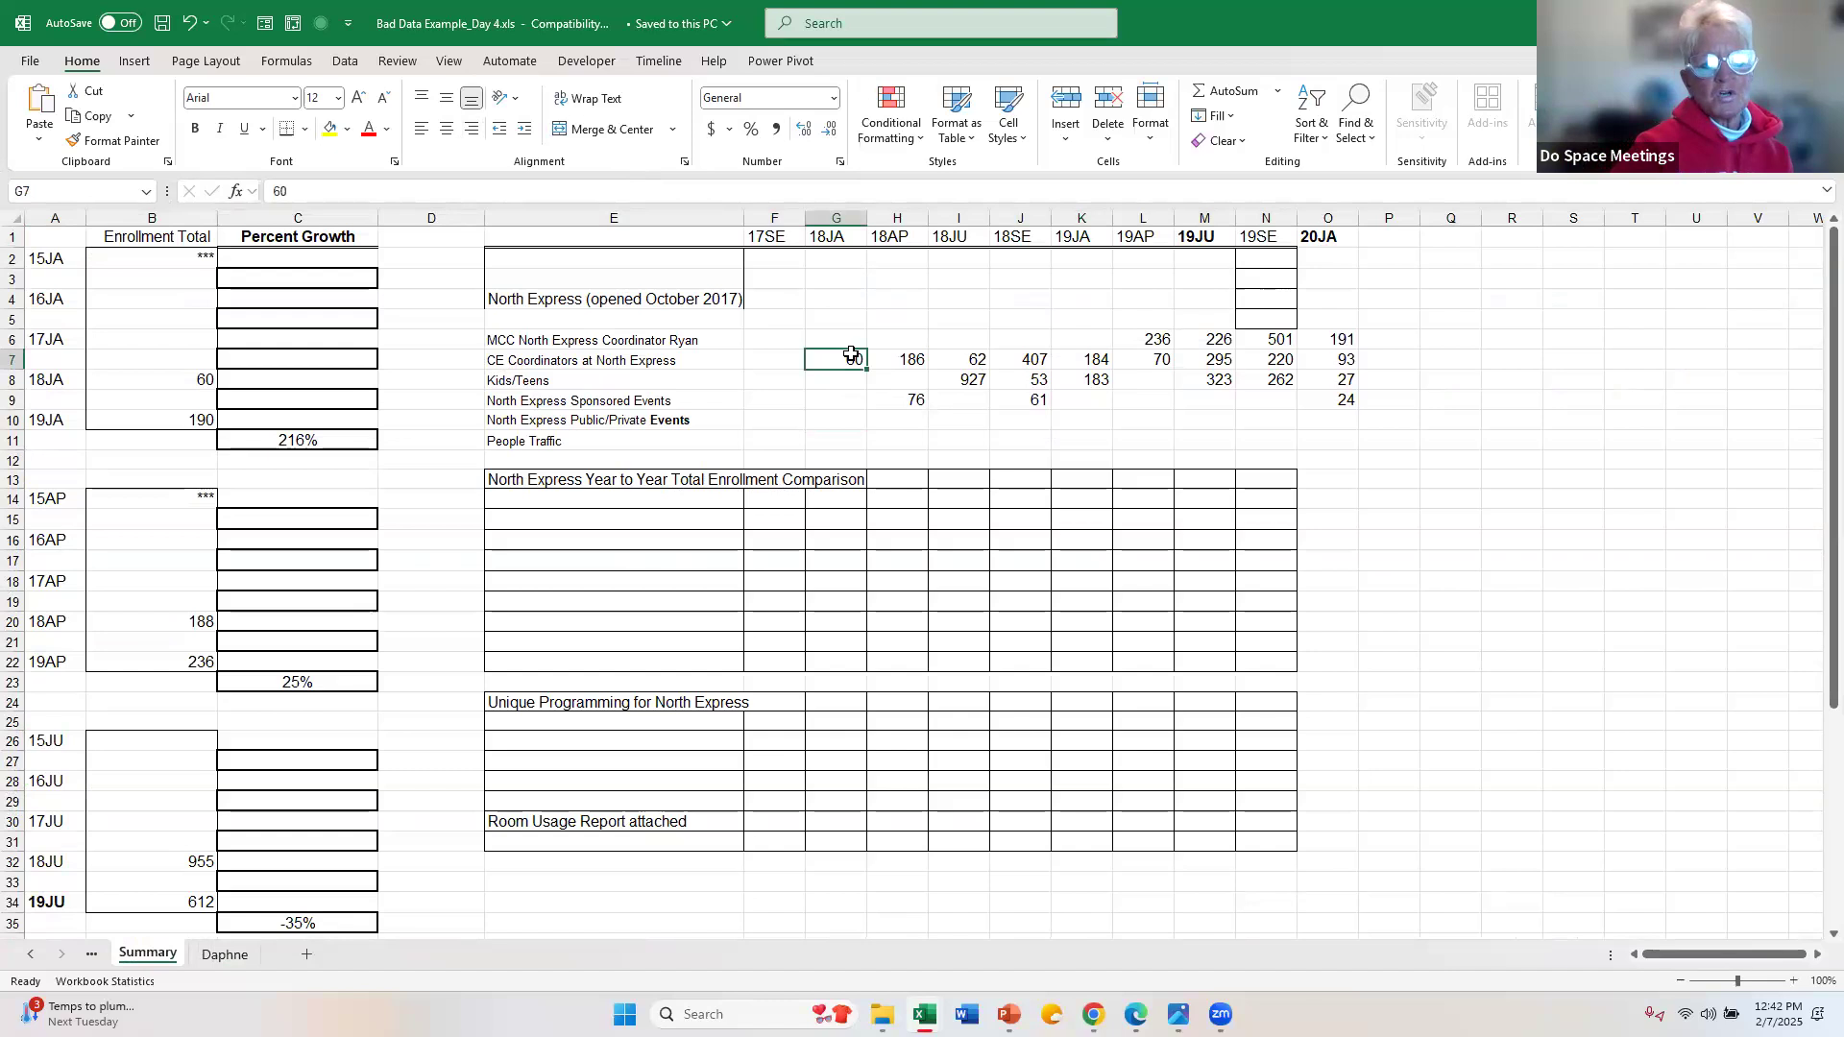
pyautogui.click(921, 362)
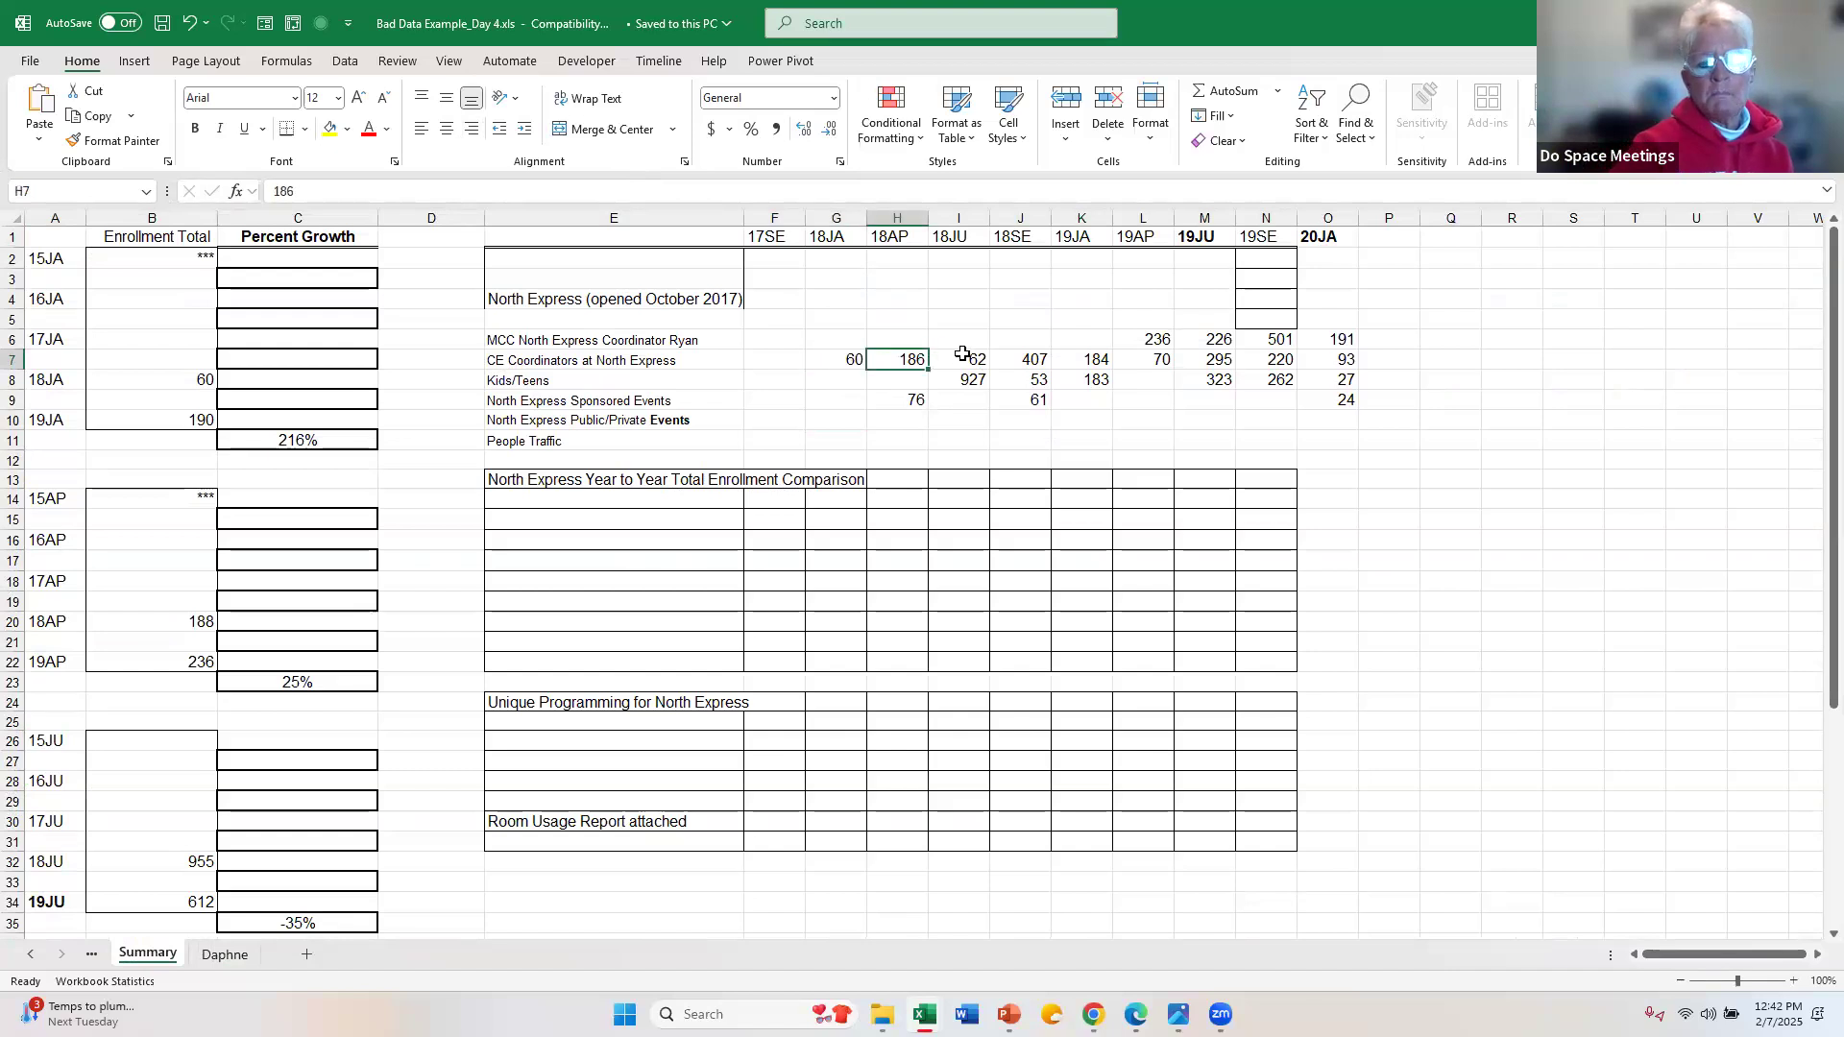
pyautogui.click(963, 356)
pyautogui.click(1285, 359)
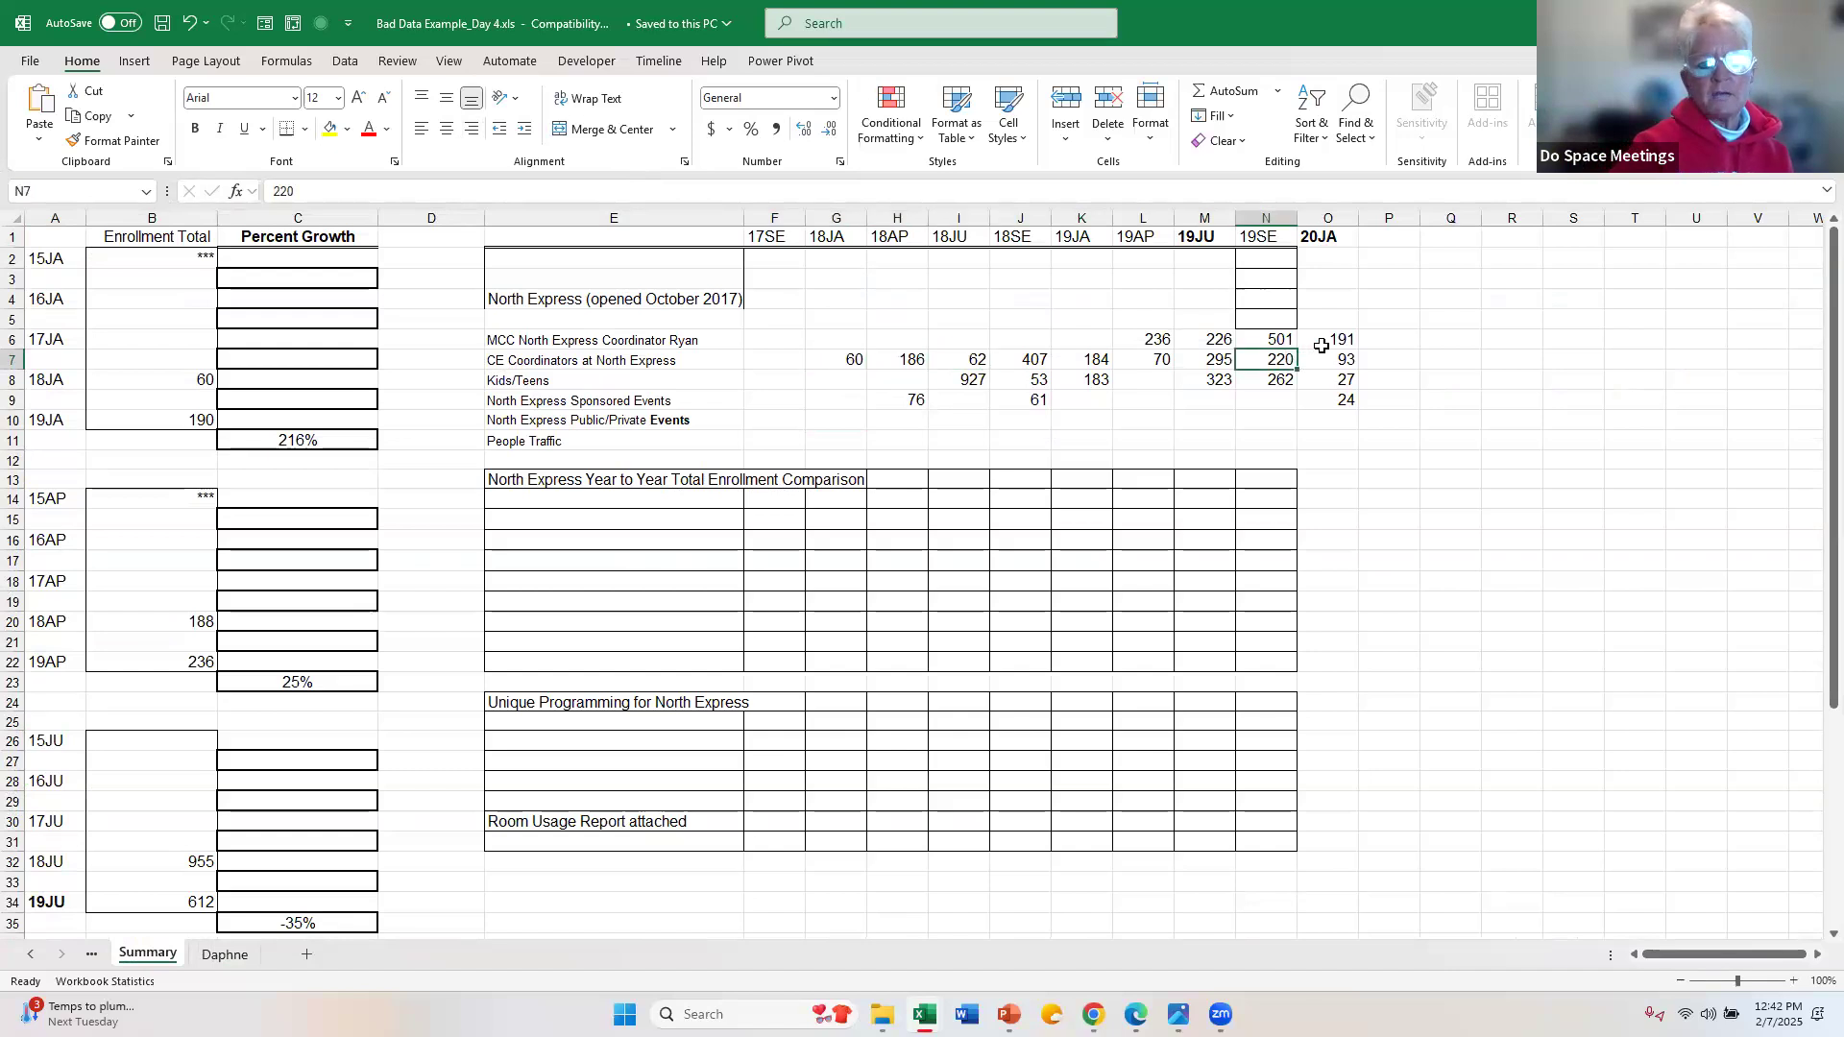
pyautogui.click(1324, 342)
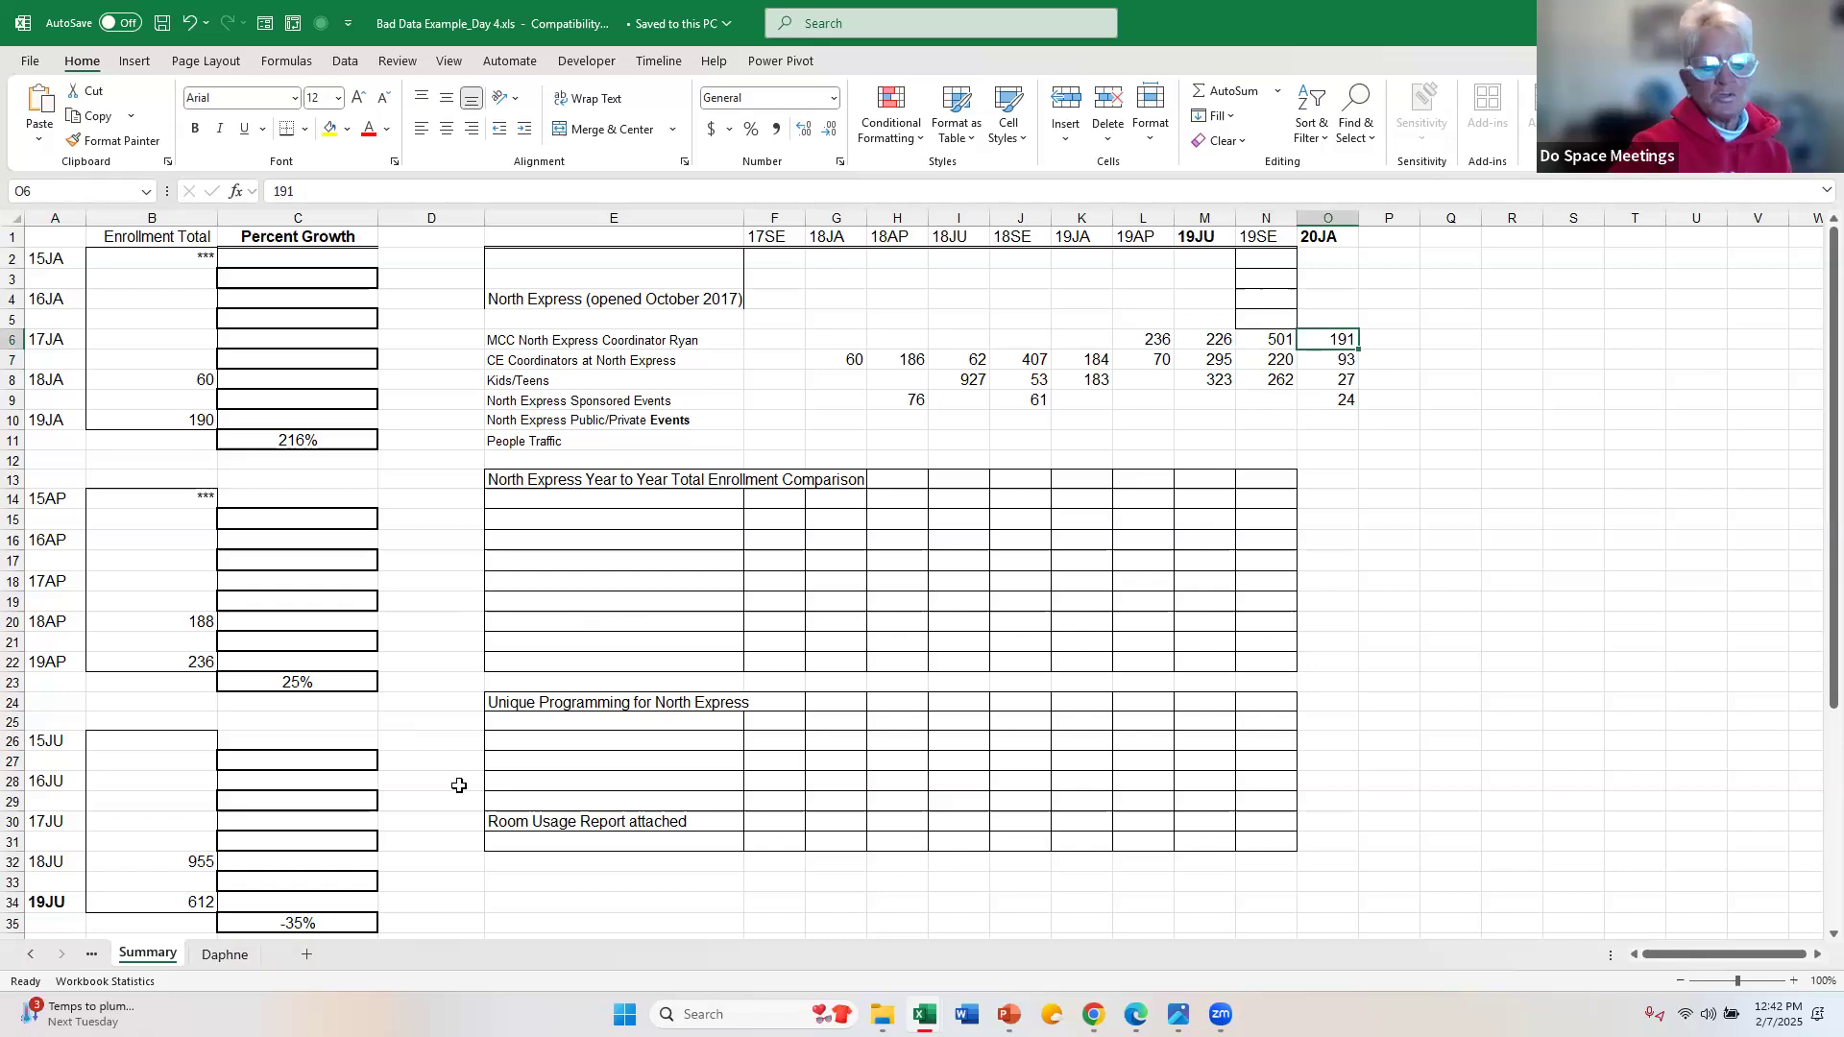
pyautogui.click(238, 952)
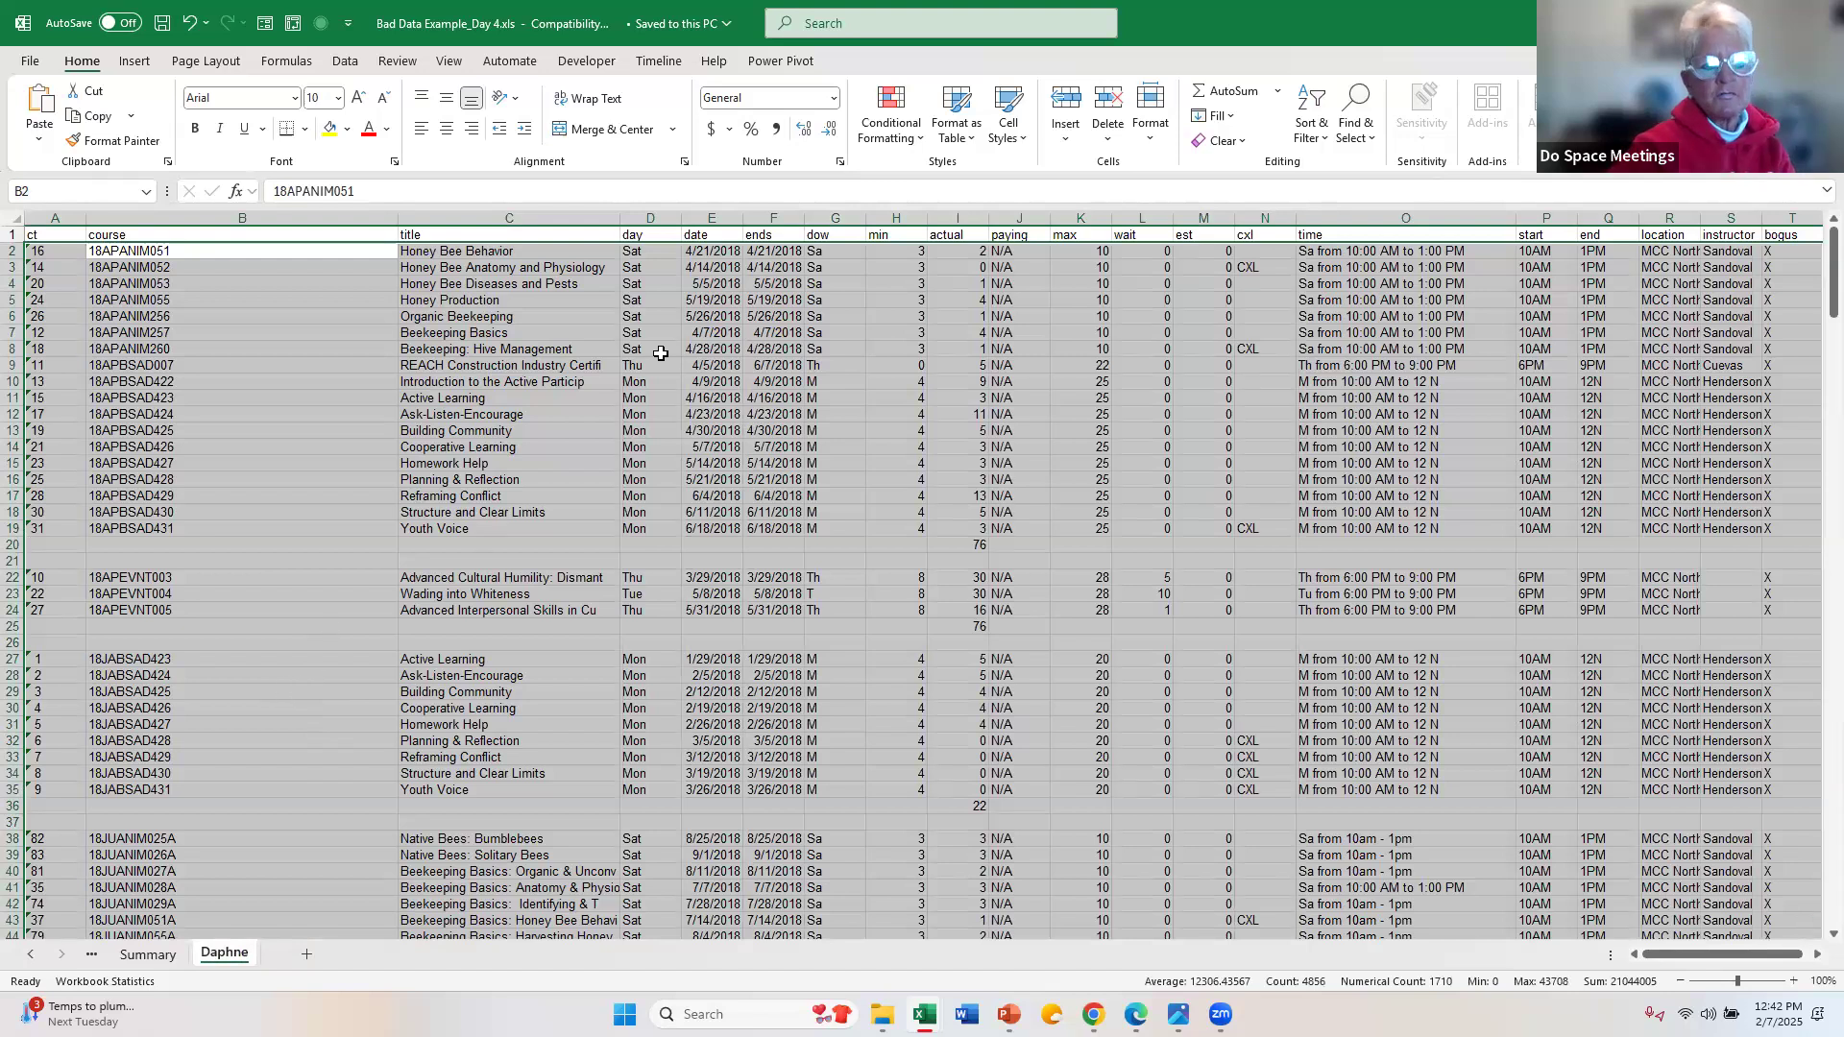
pyautogui.click(565, 353)
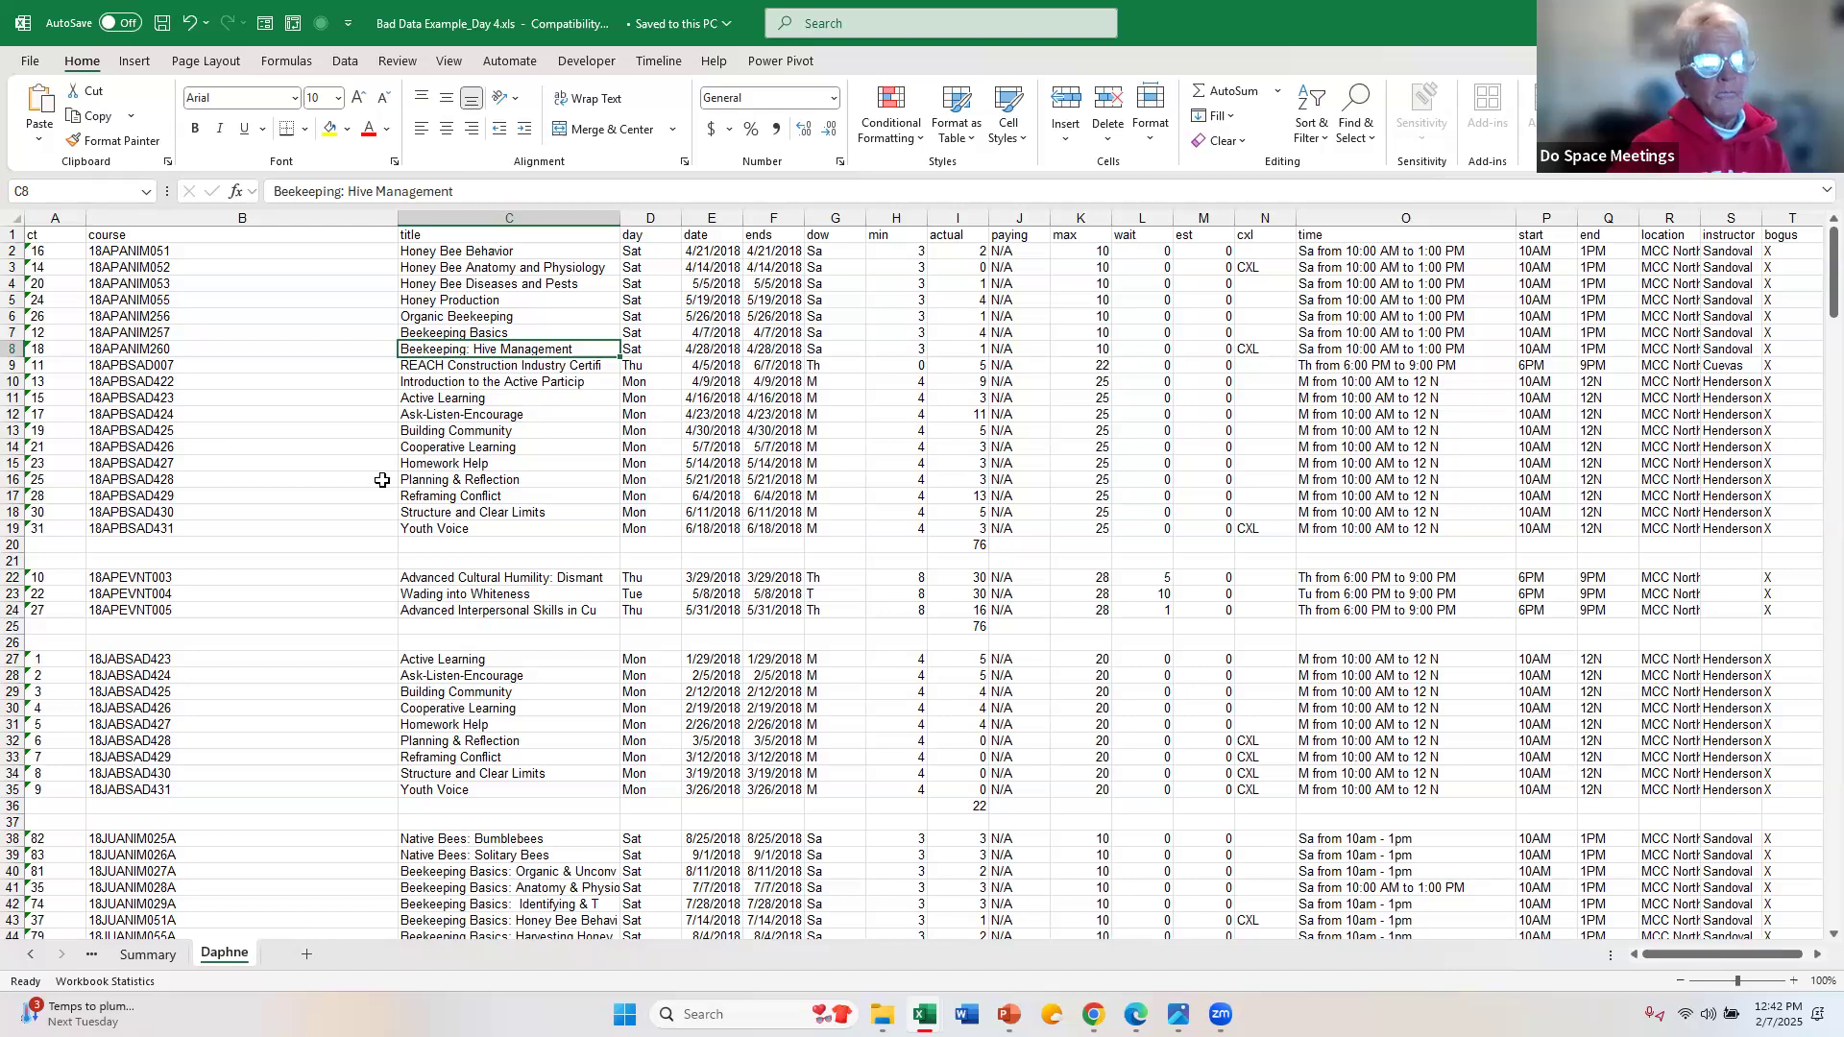
# Step: Fill the course and actual header cells with yellow on the course list sheet
pyautogui.click(154, 235)
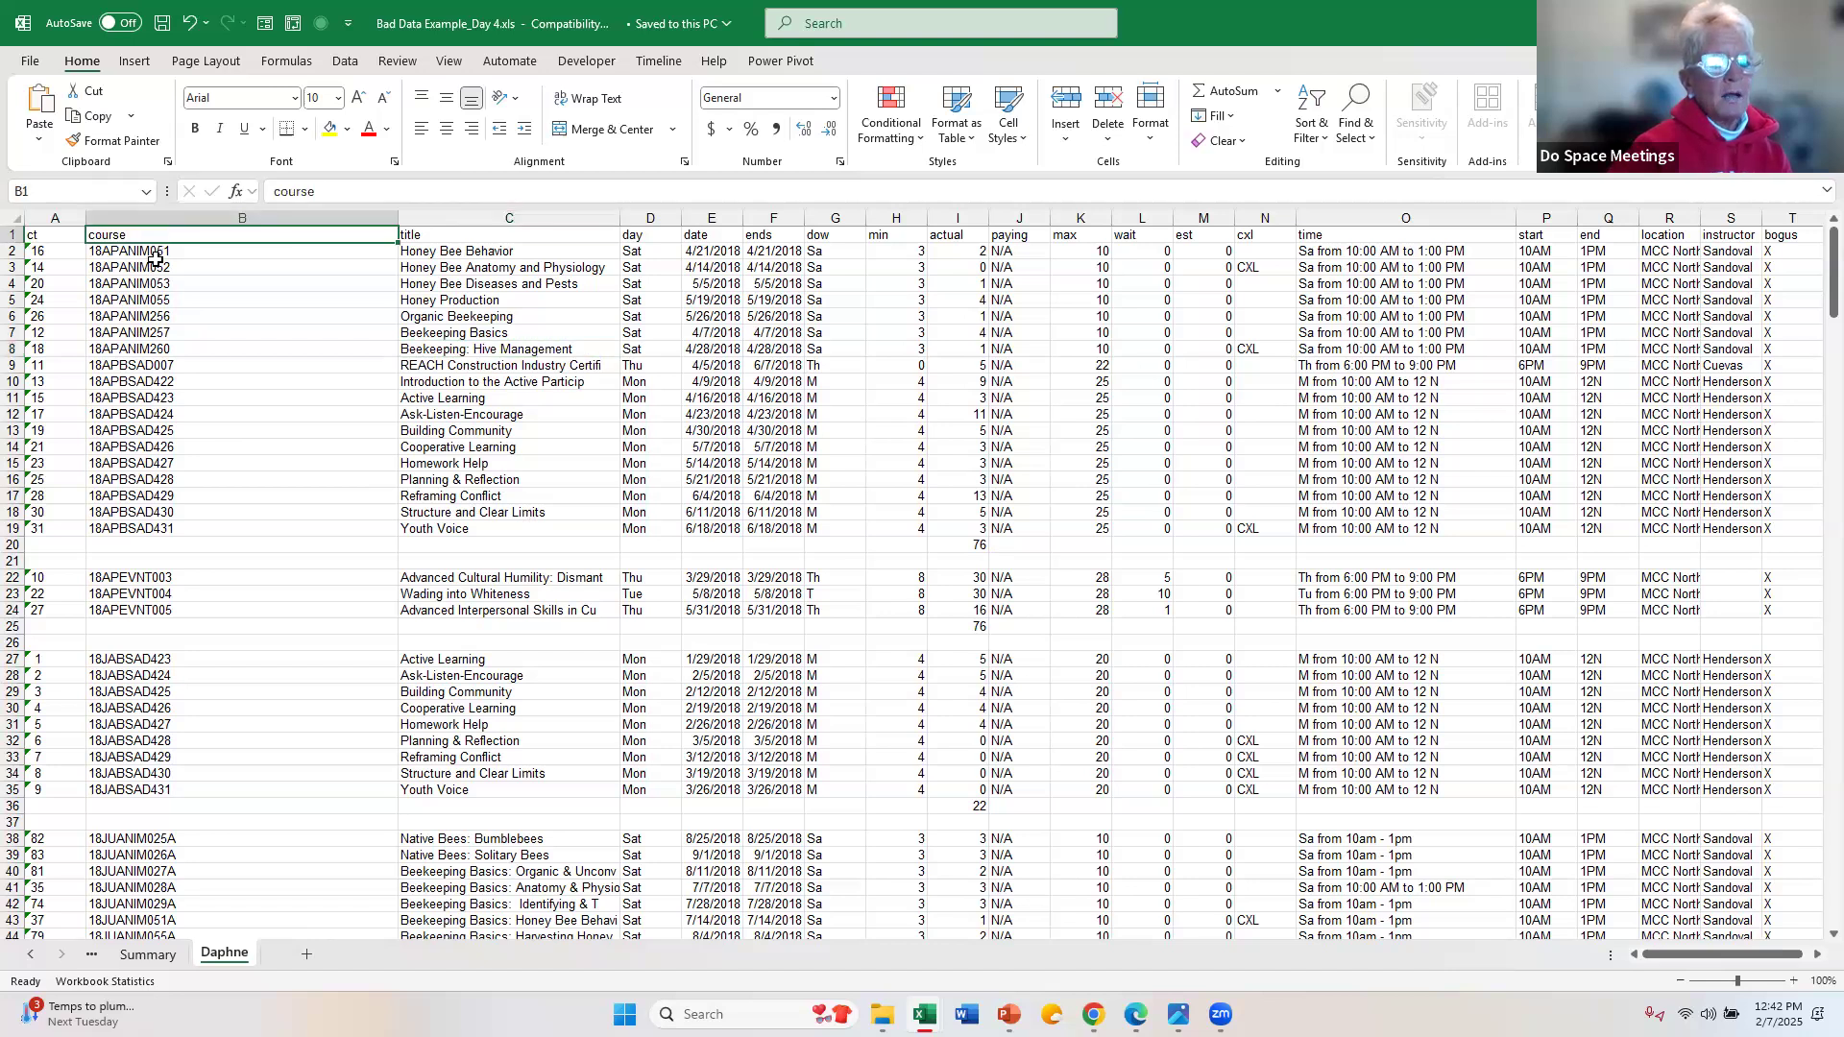
pyautogui.click(161, 257)
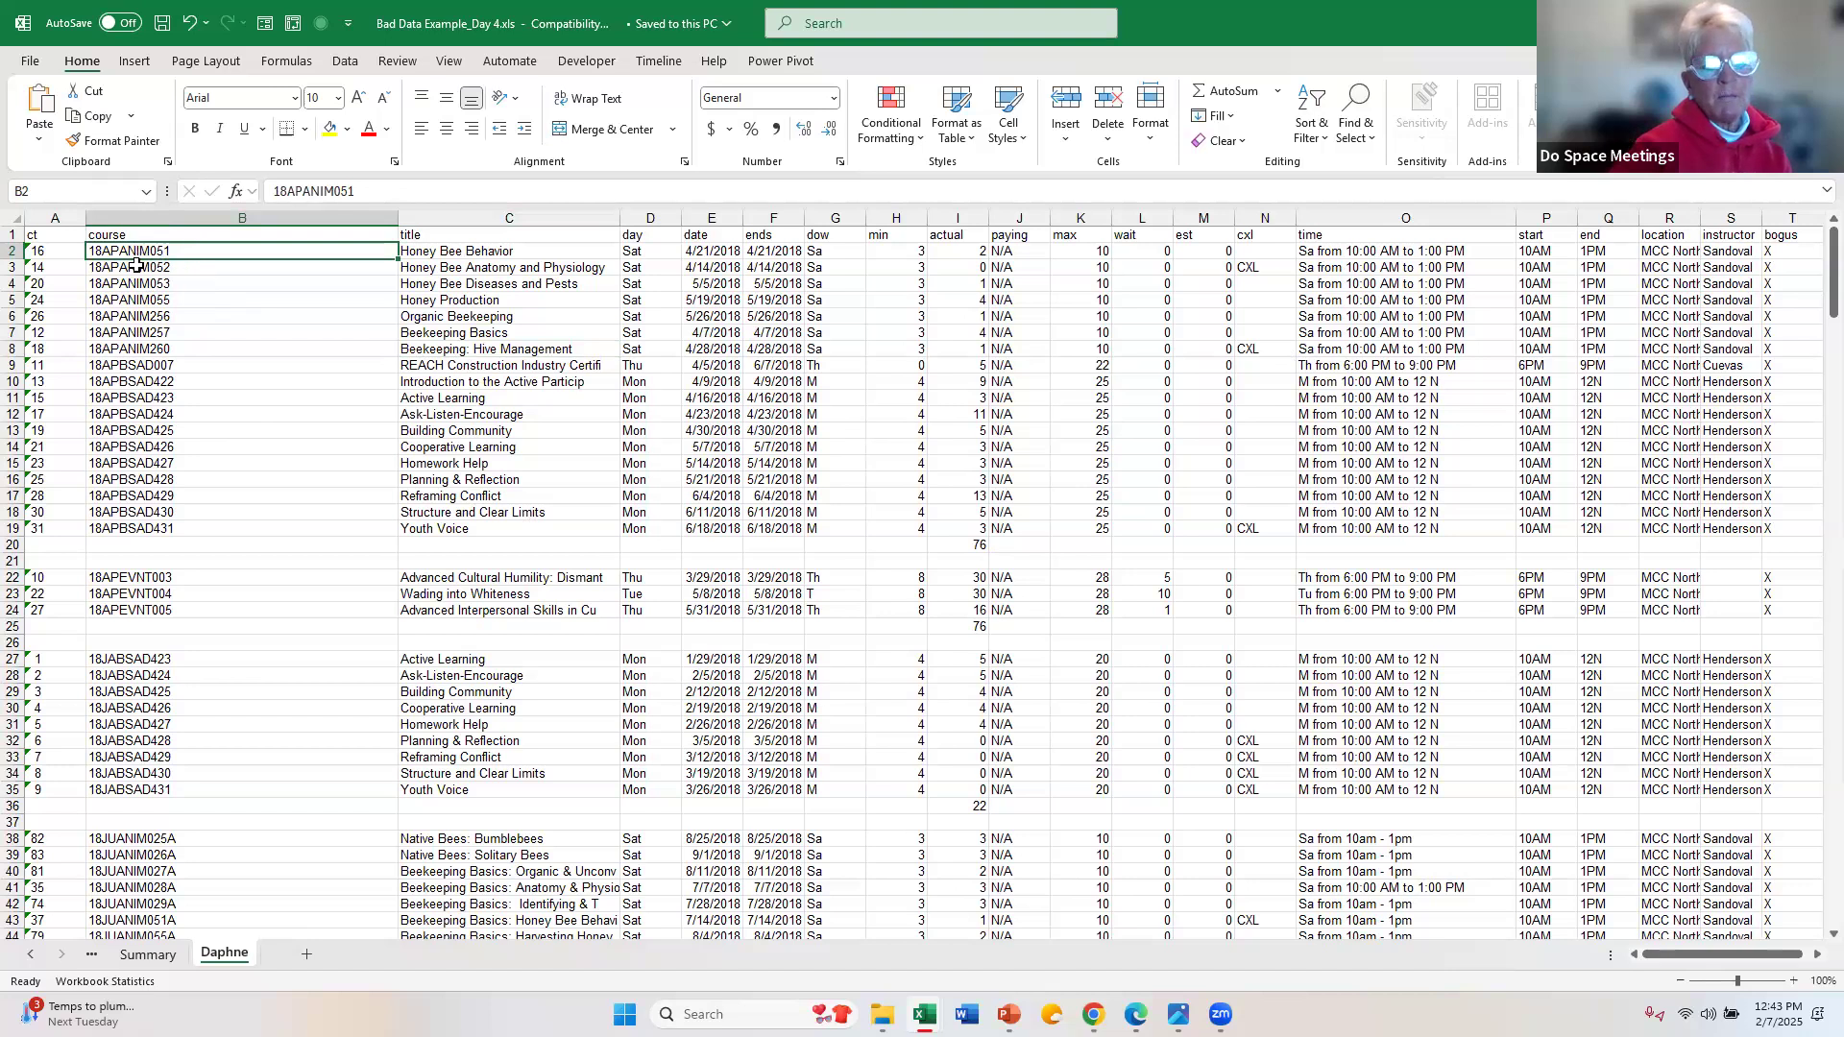
pyautogui.click(150, 237)
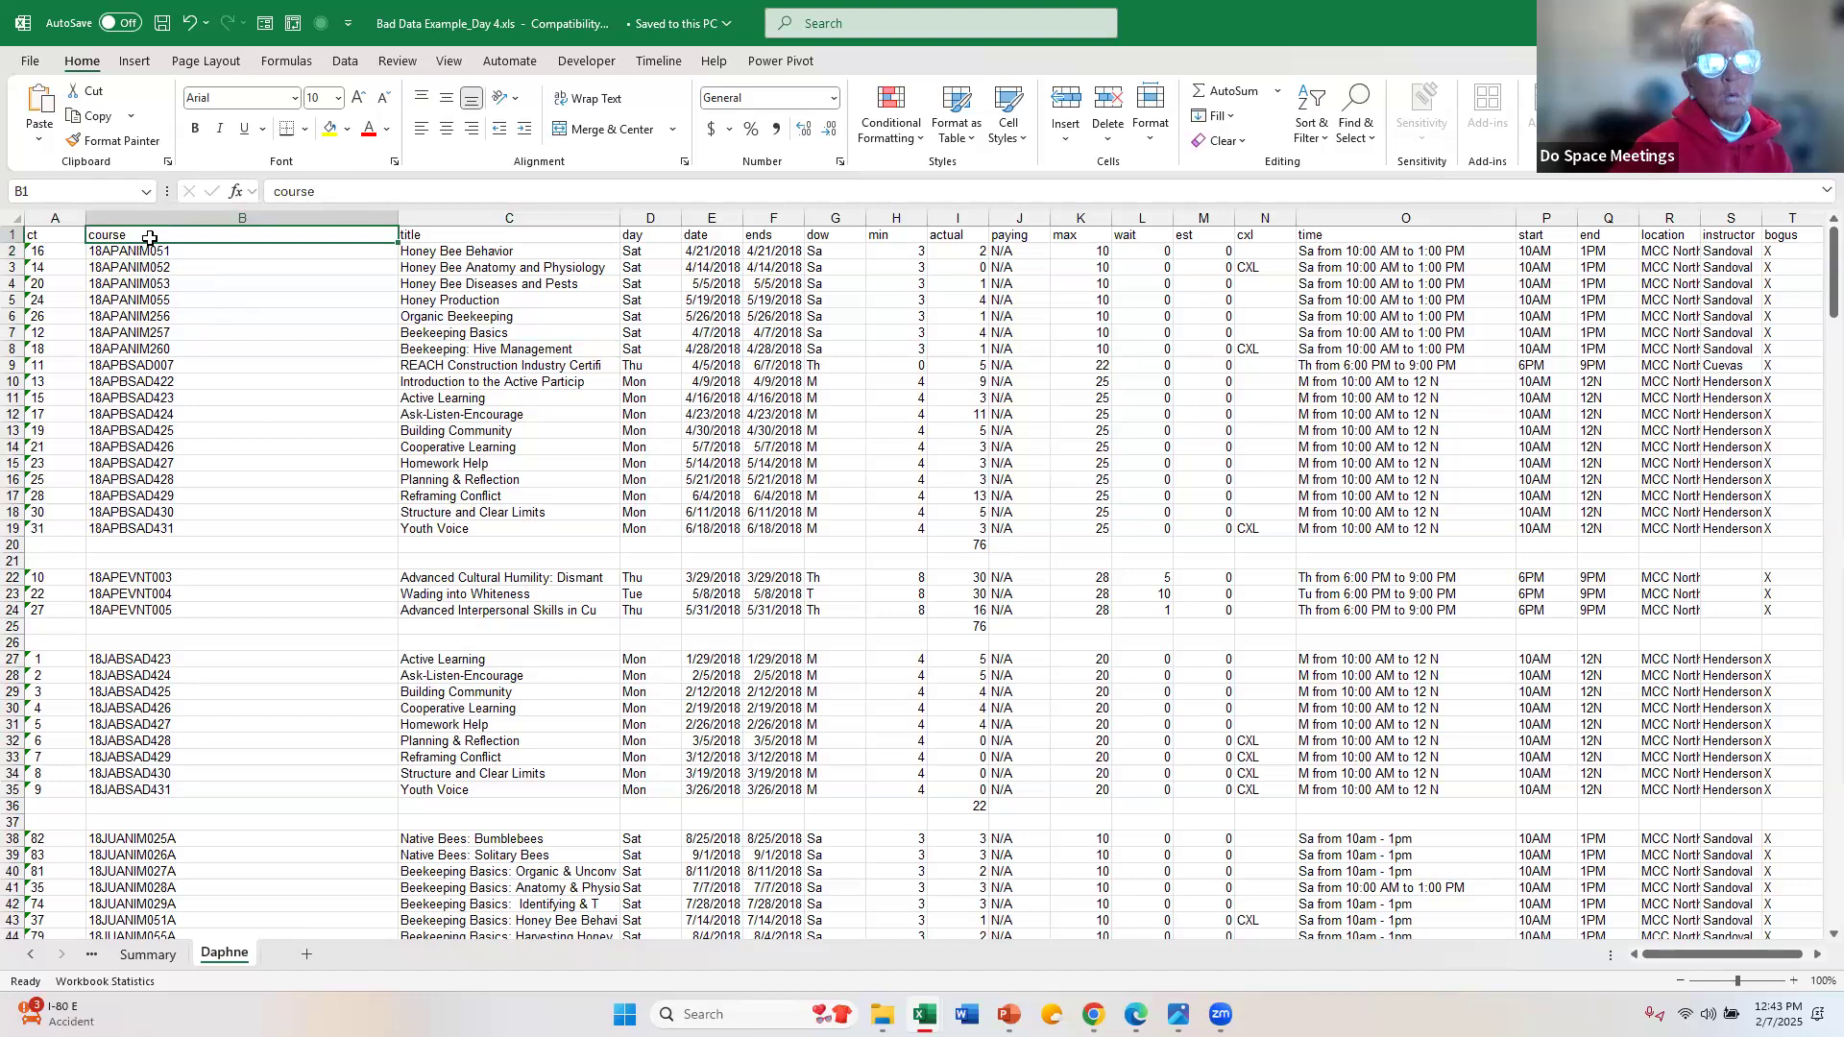
pyautogui.click(328, 128)
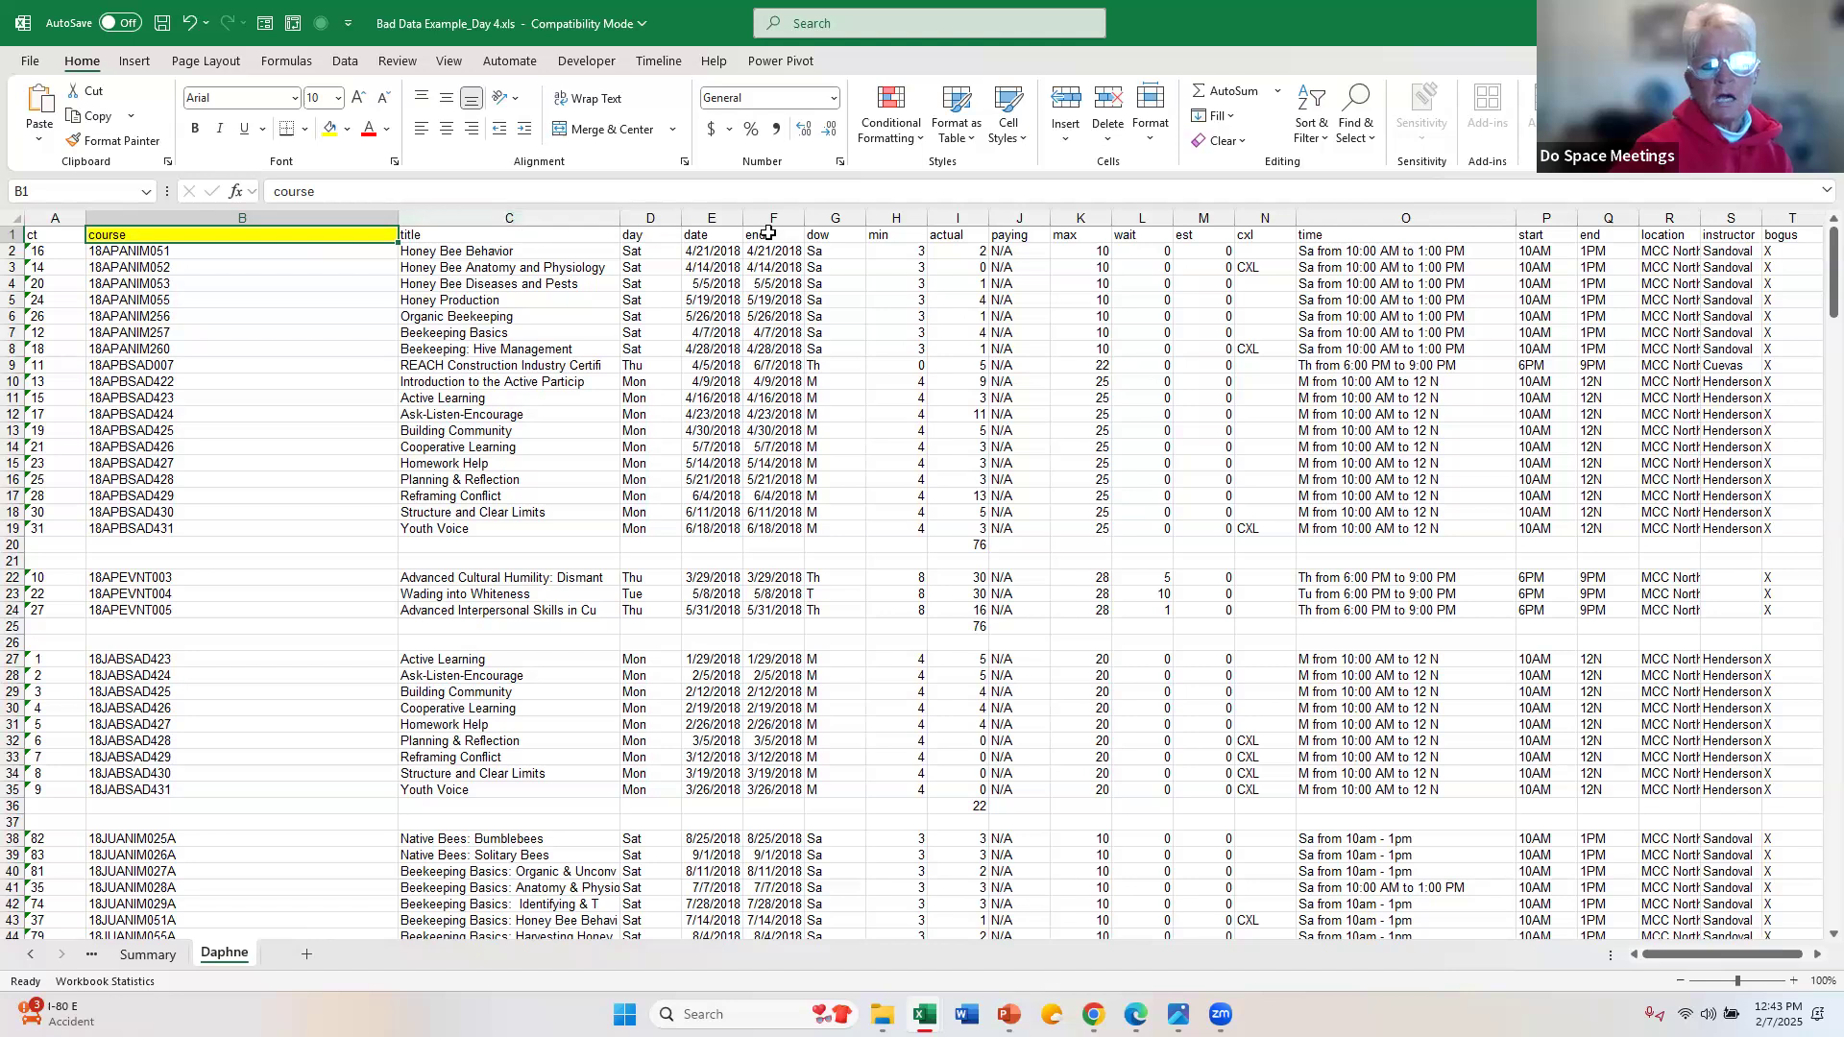
pyautogui.click(965, 242)
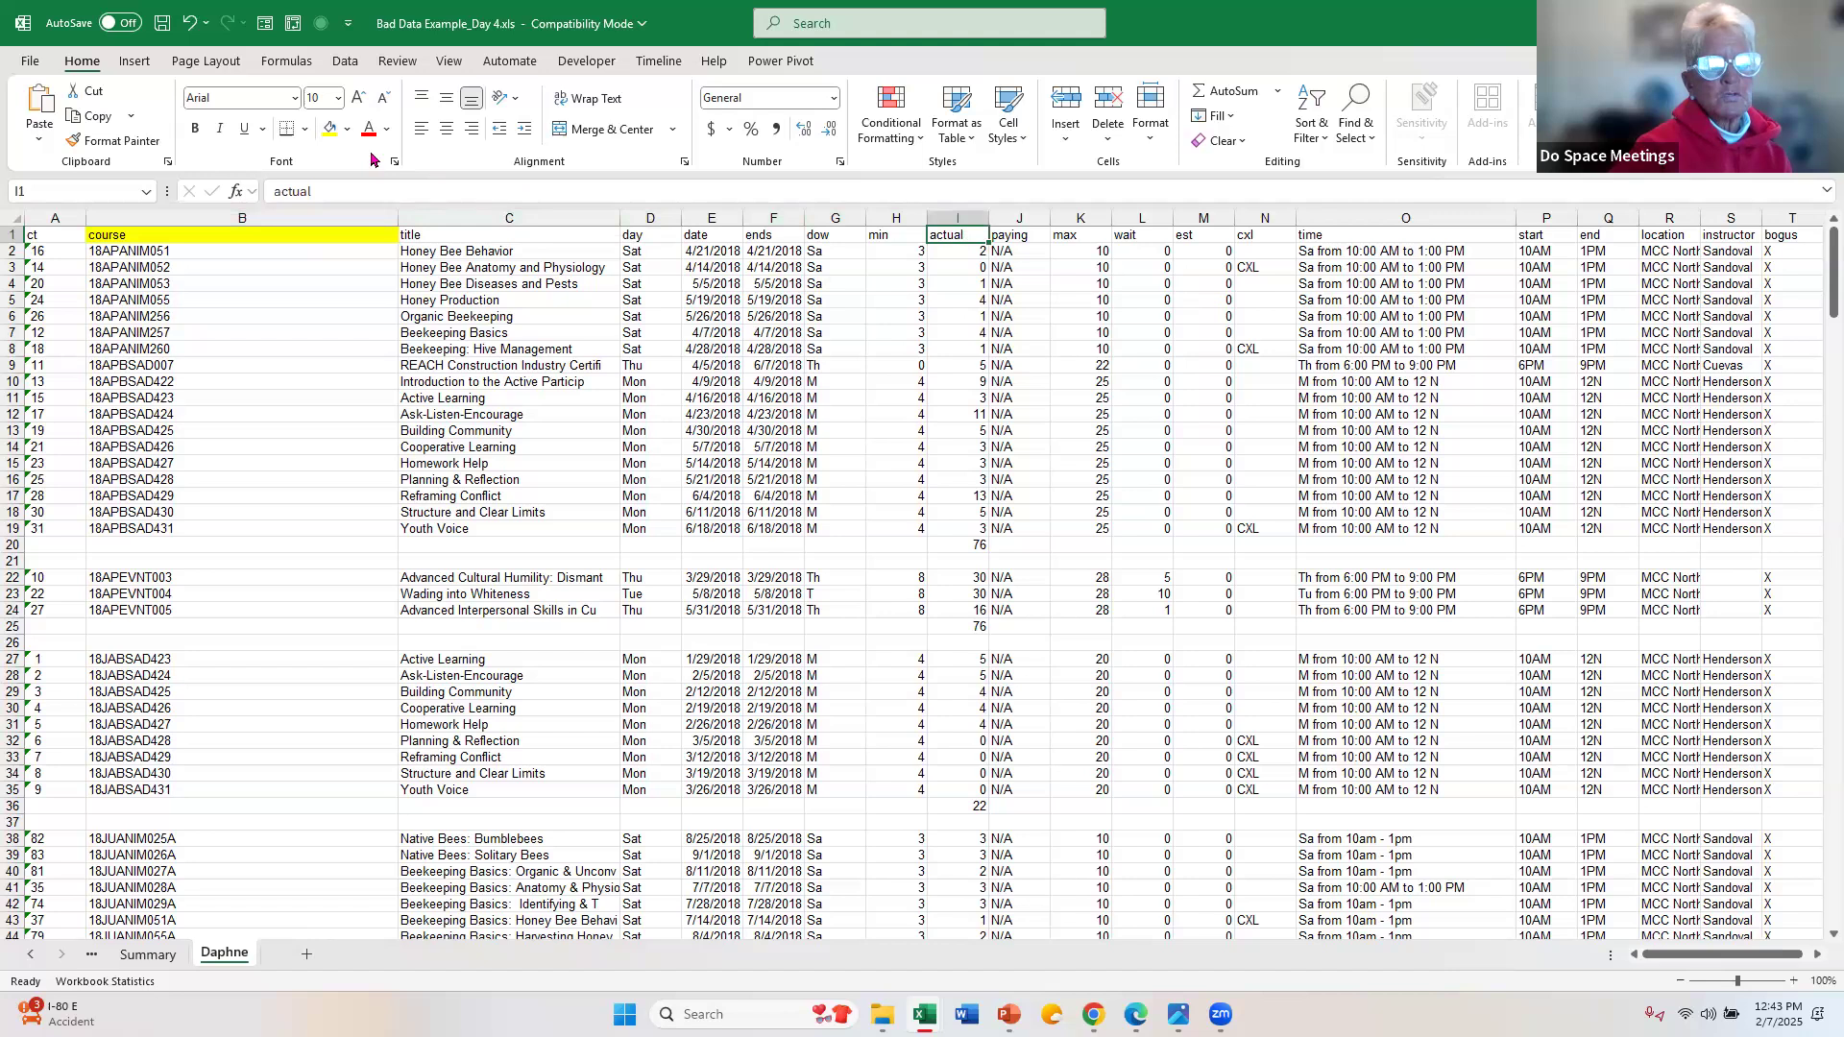
pyautogui.click(333, 130)
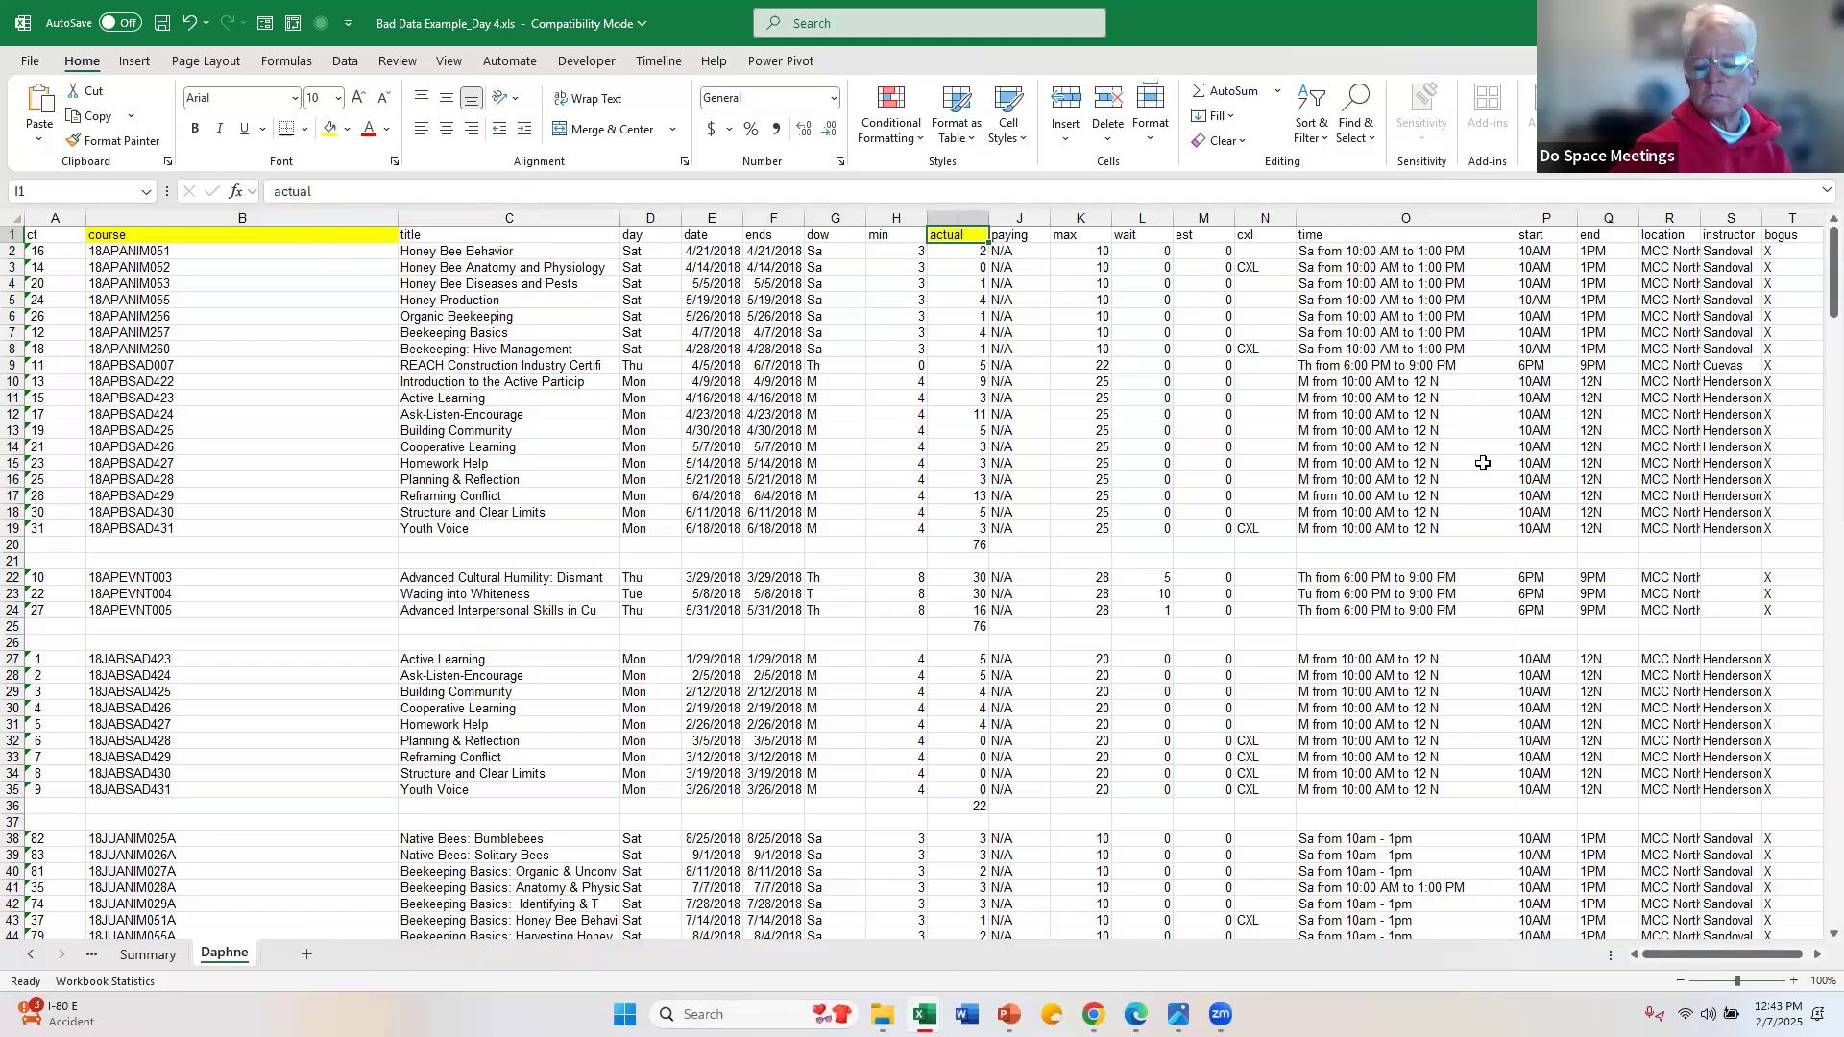
# Step: Examine how the time column repeats the start and end columns, and check the subtotal formula below the first course group
pyautogui.click(1355, 267)
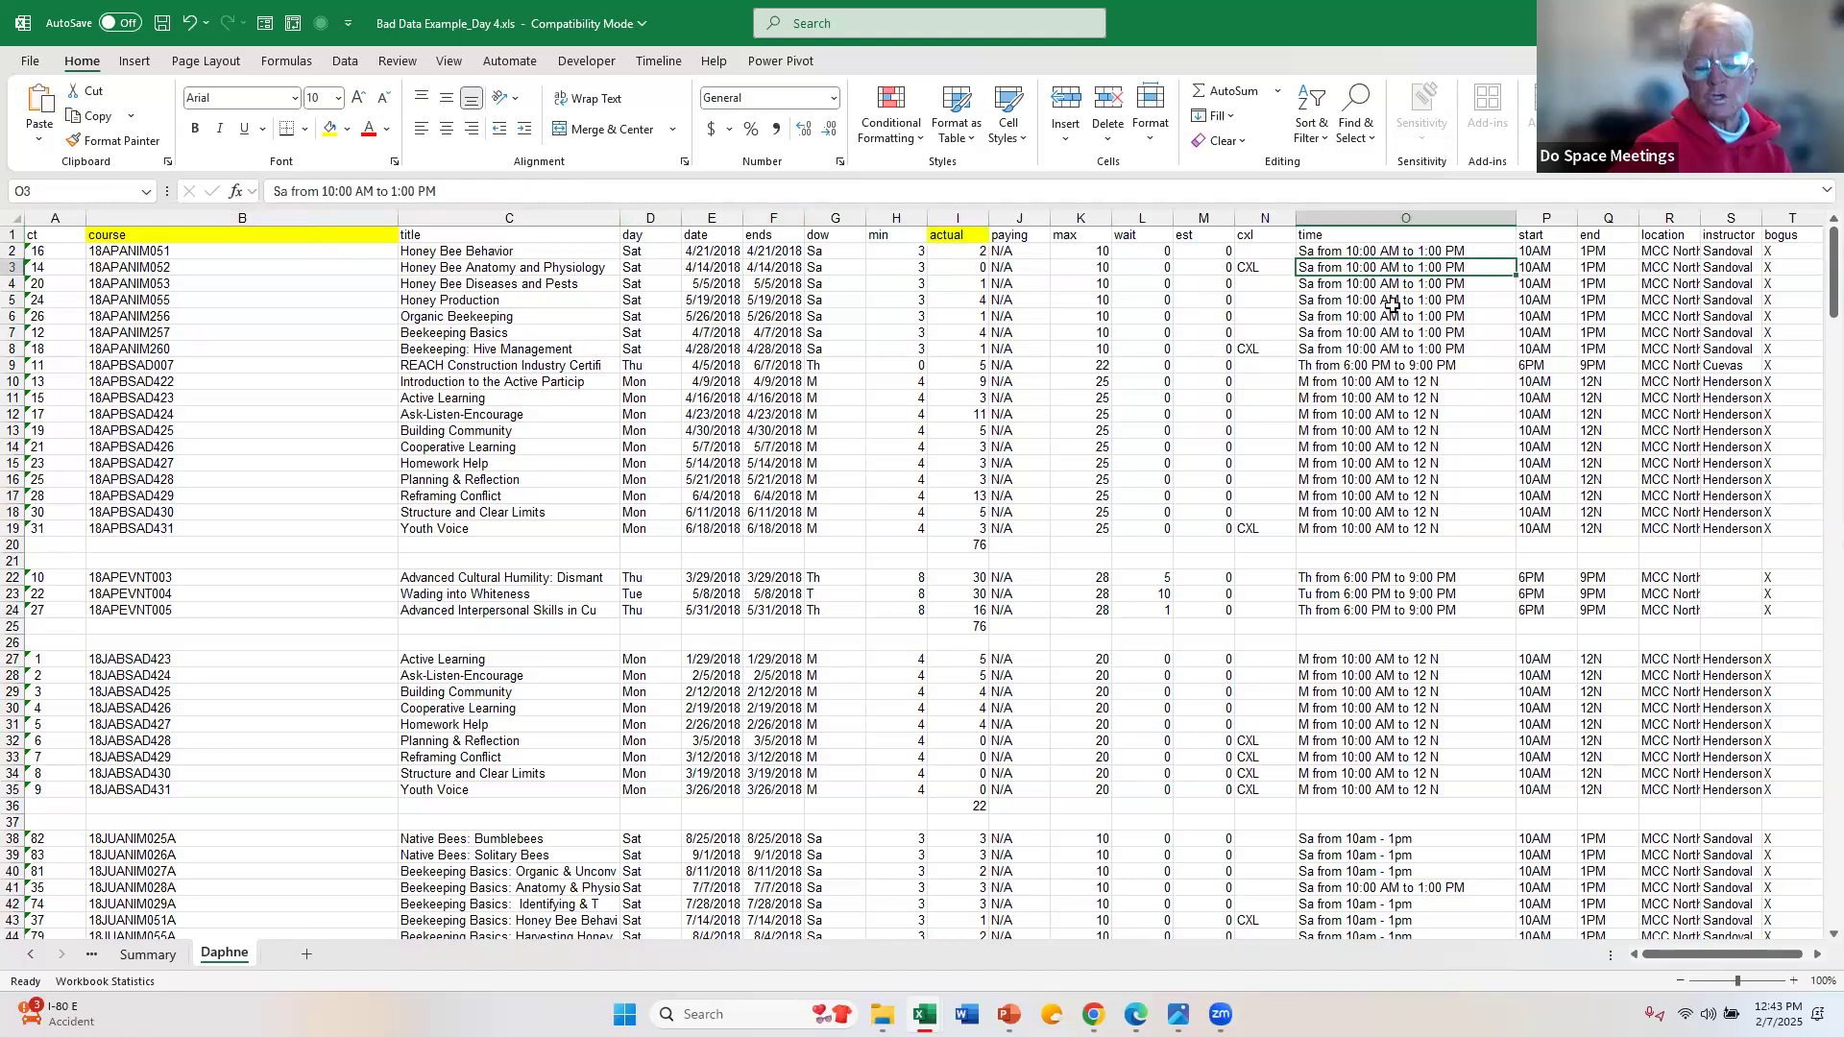
pyautogui.click(1401, 249)
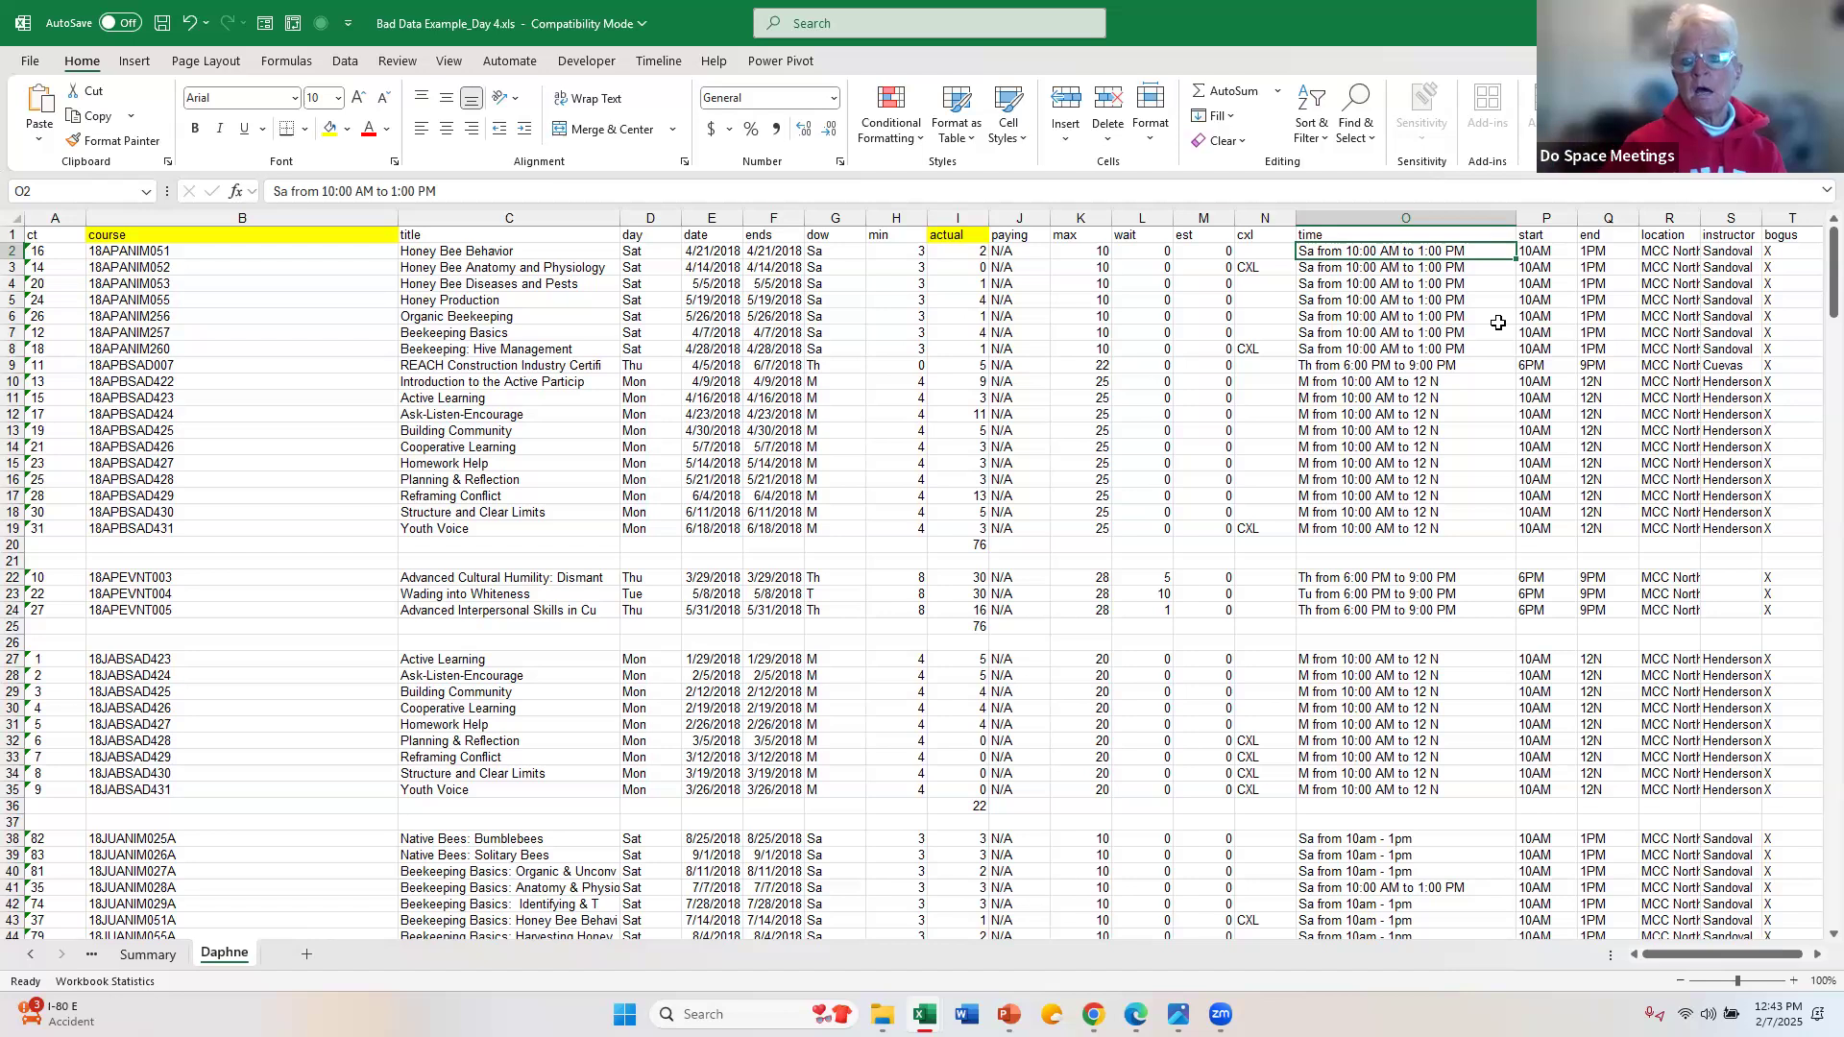
pyautogui.click(1551, 239)
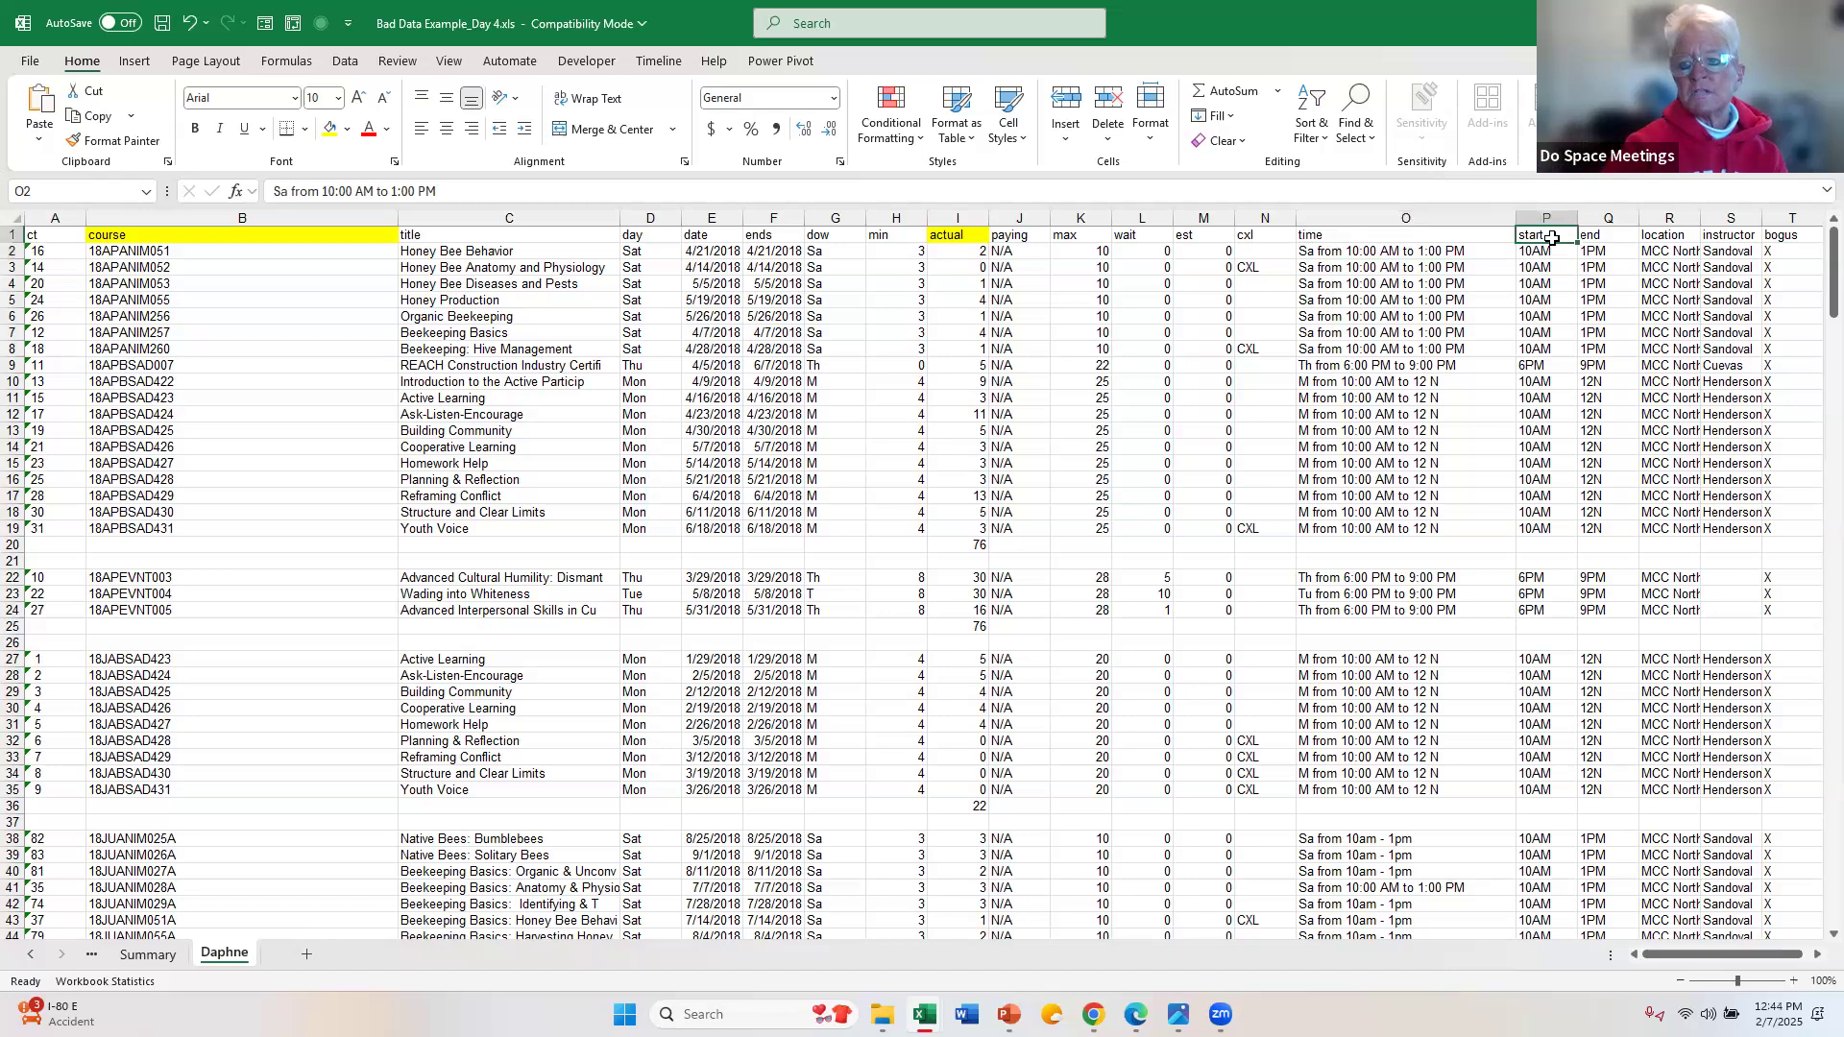
pyautogui.click(1554, 250)
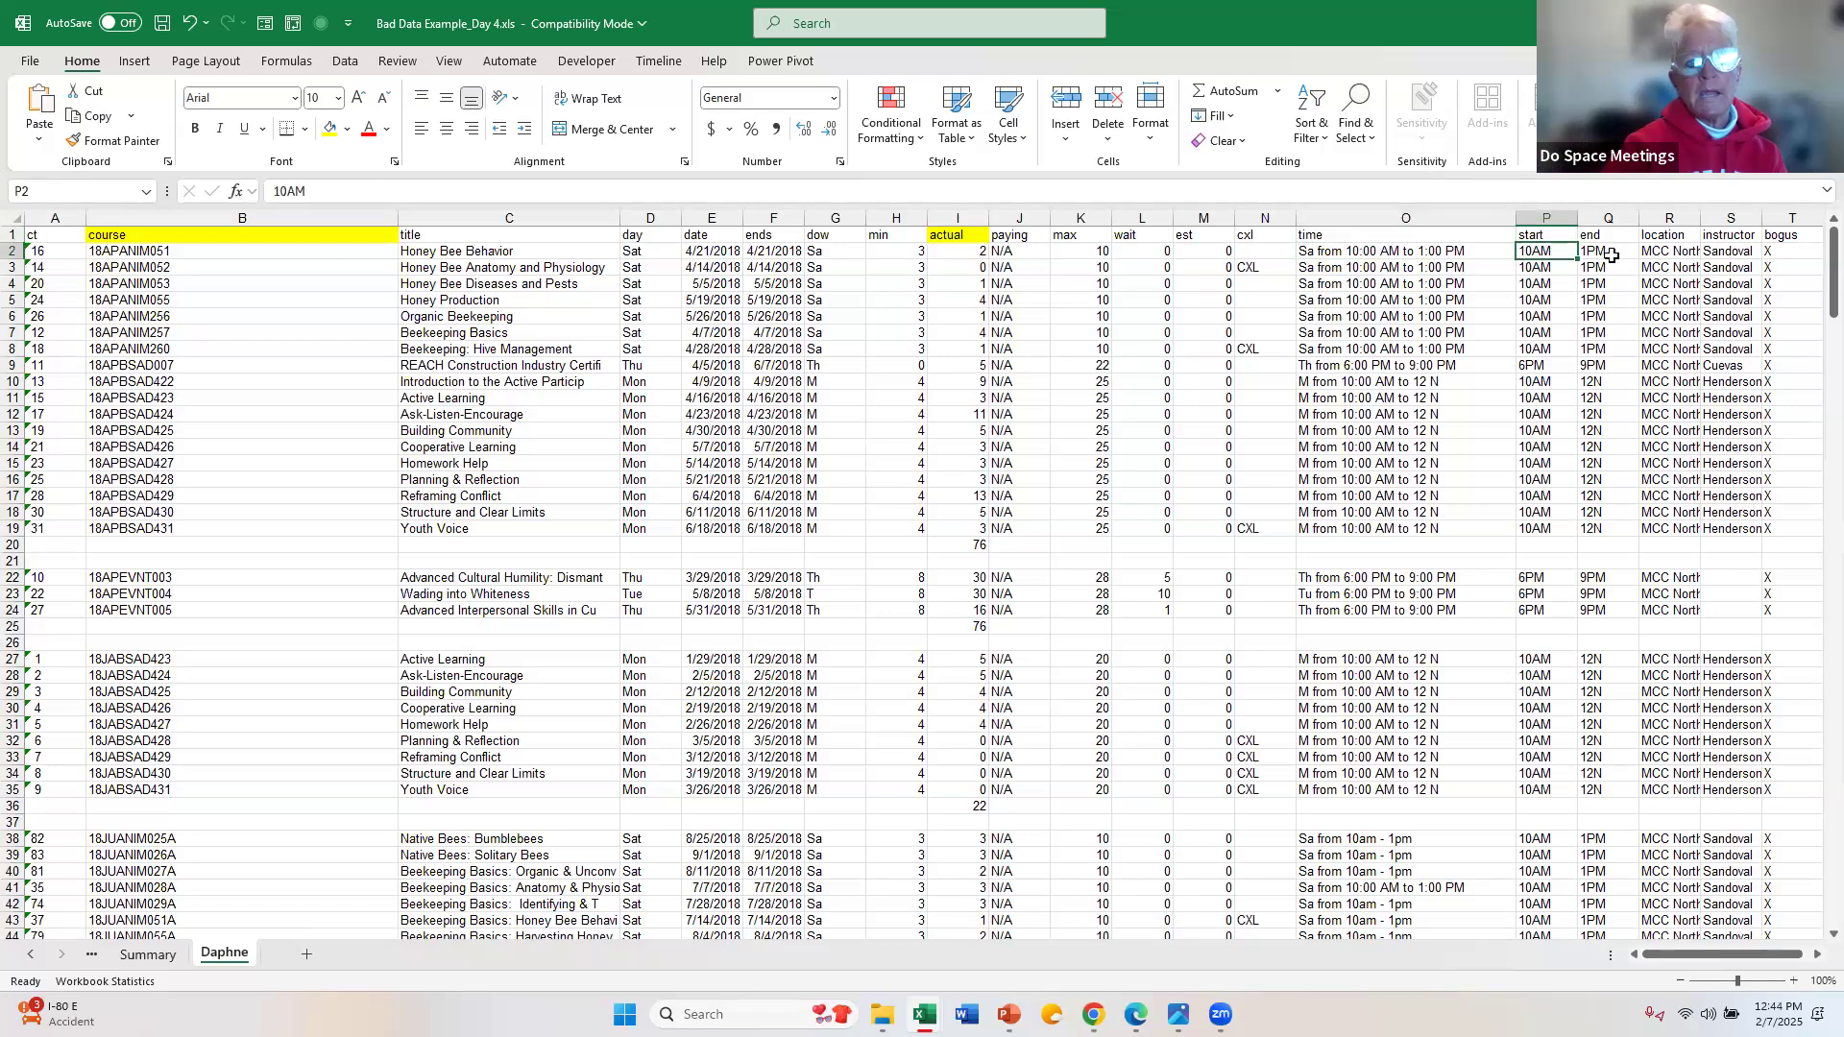
pyautogui.click(1611, 253)
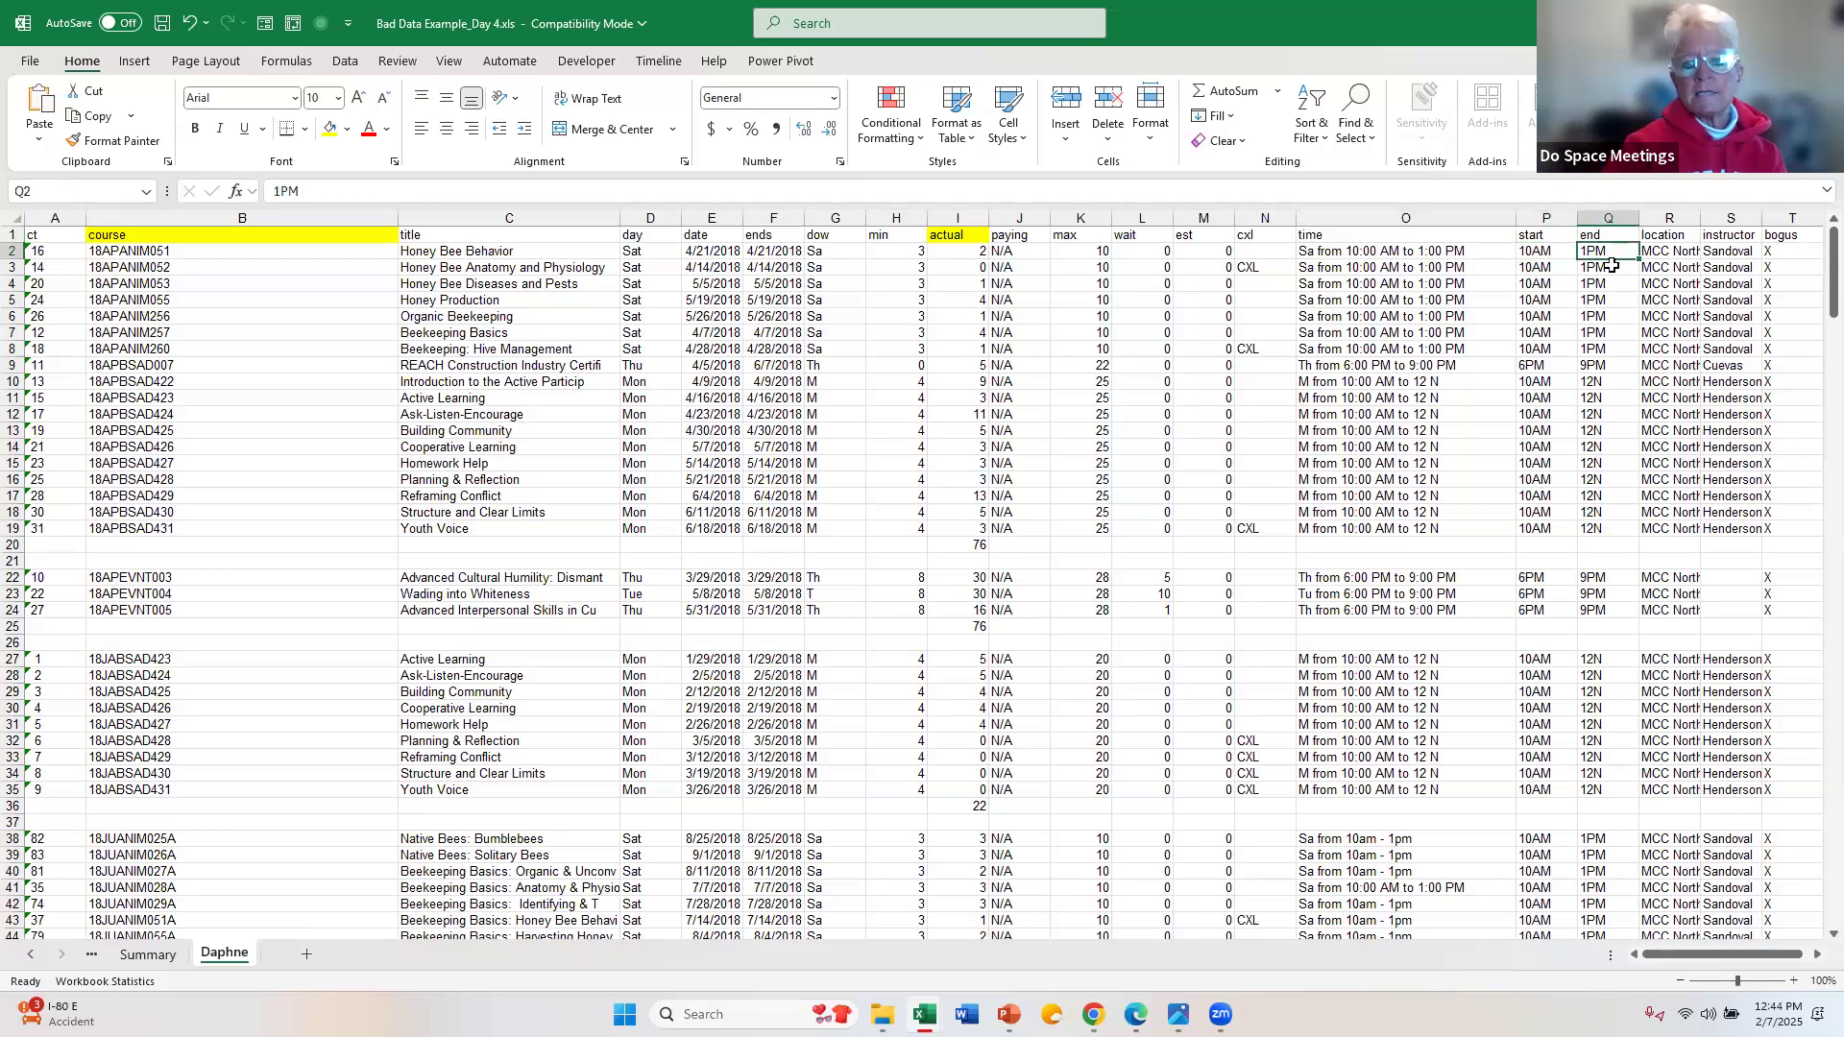
pyautogui.click(1535, 251)
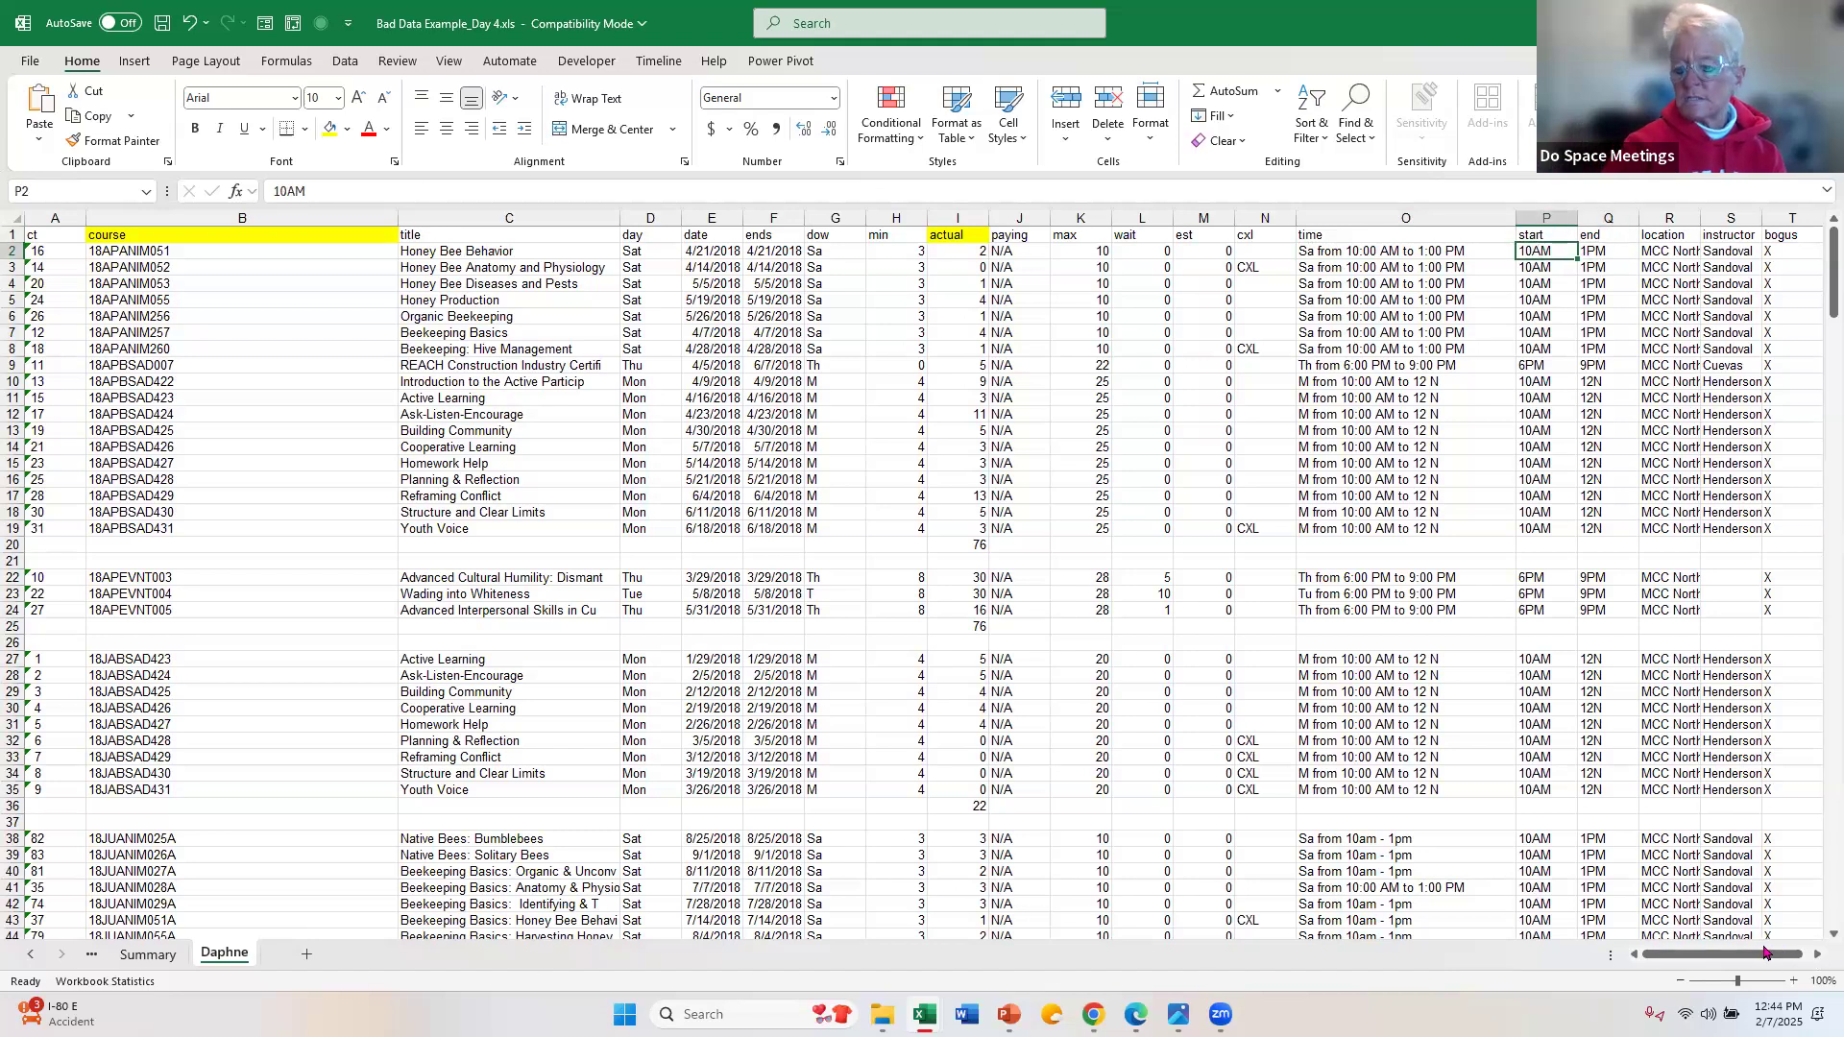
pyautogui.moveTo(1767, 954); pyautogui.dragTo(1799, 963)
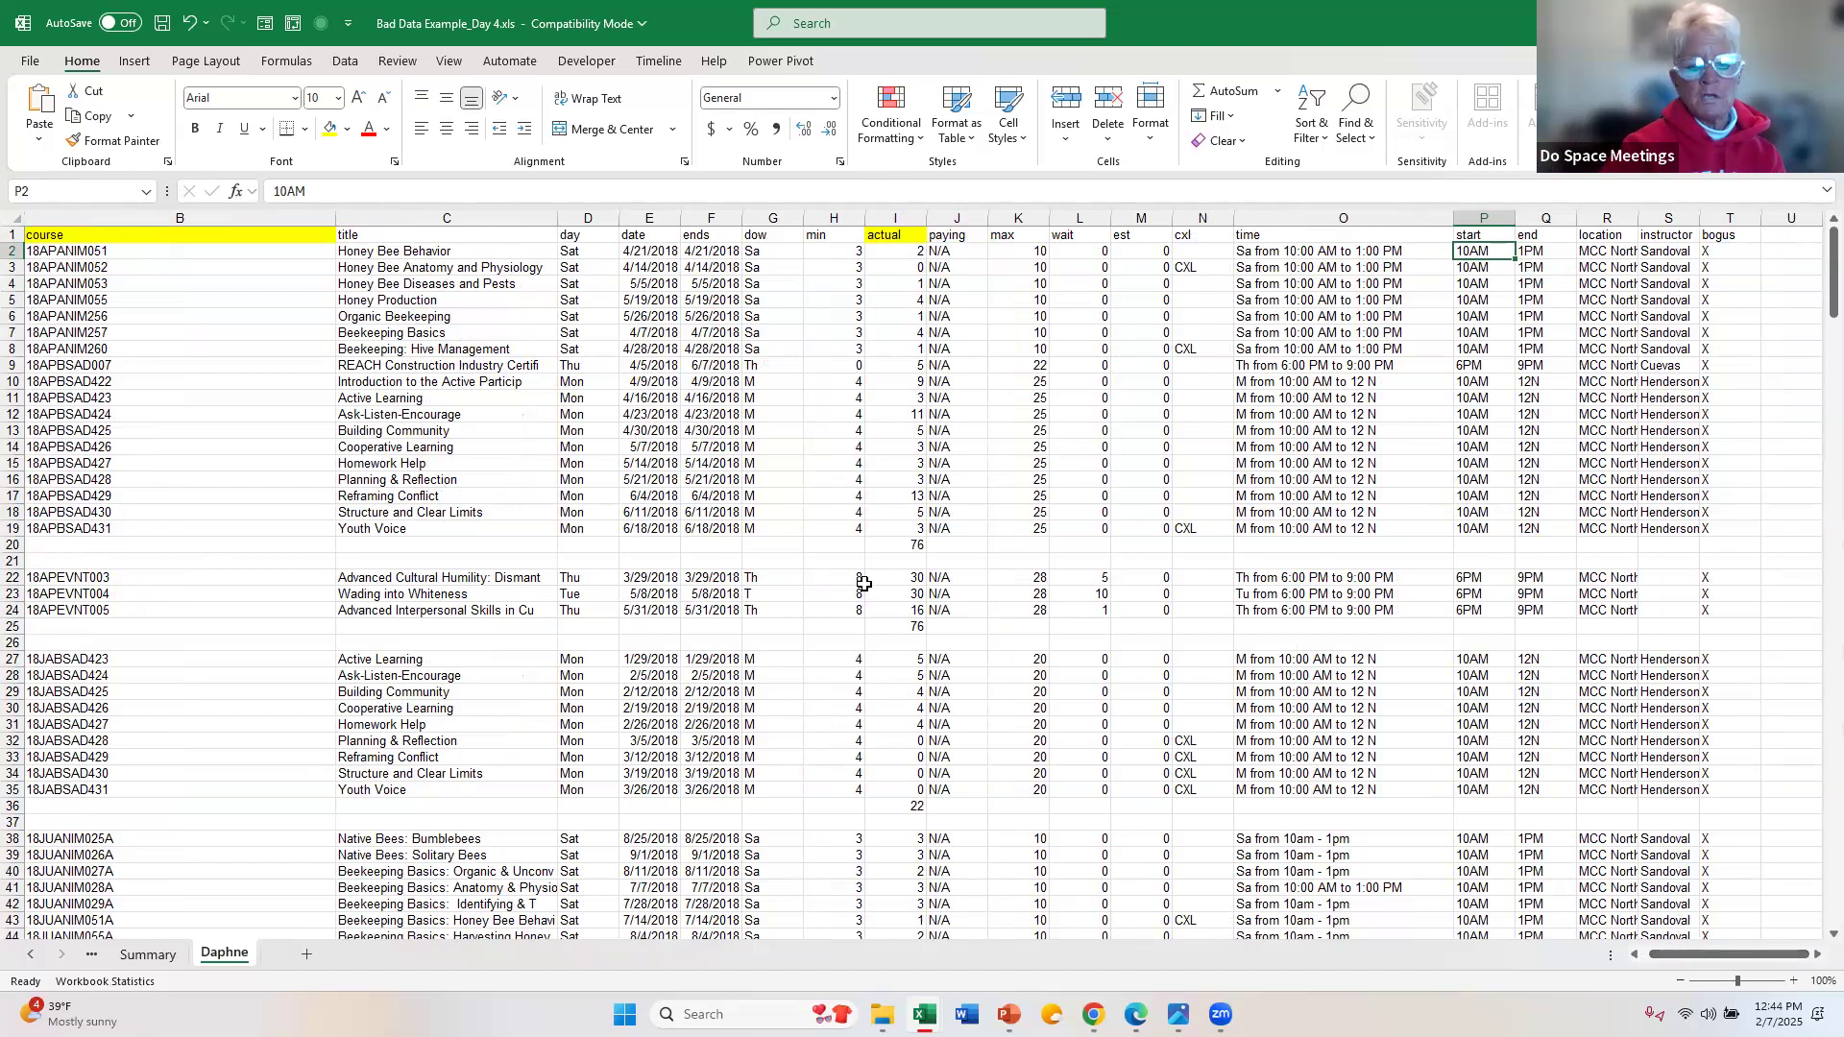
pyautogui.click(895, 545)
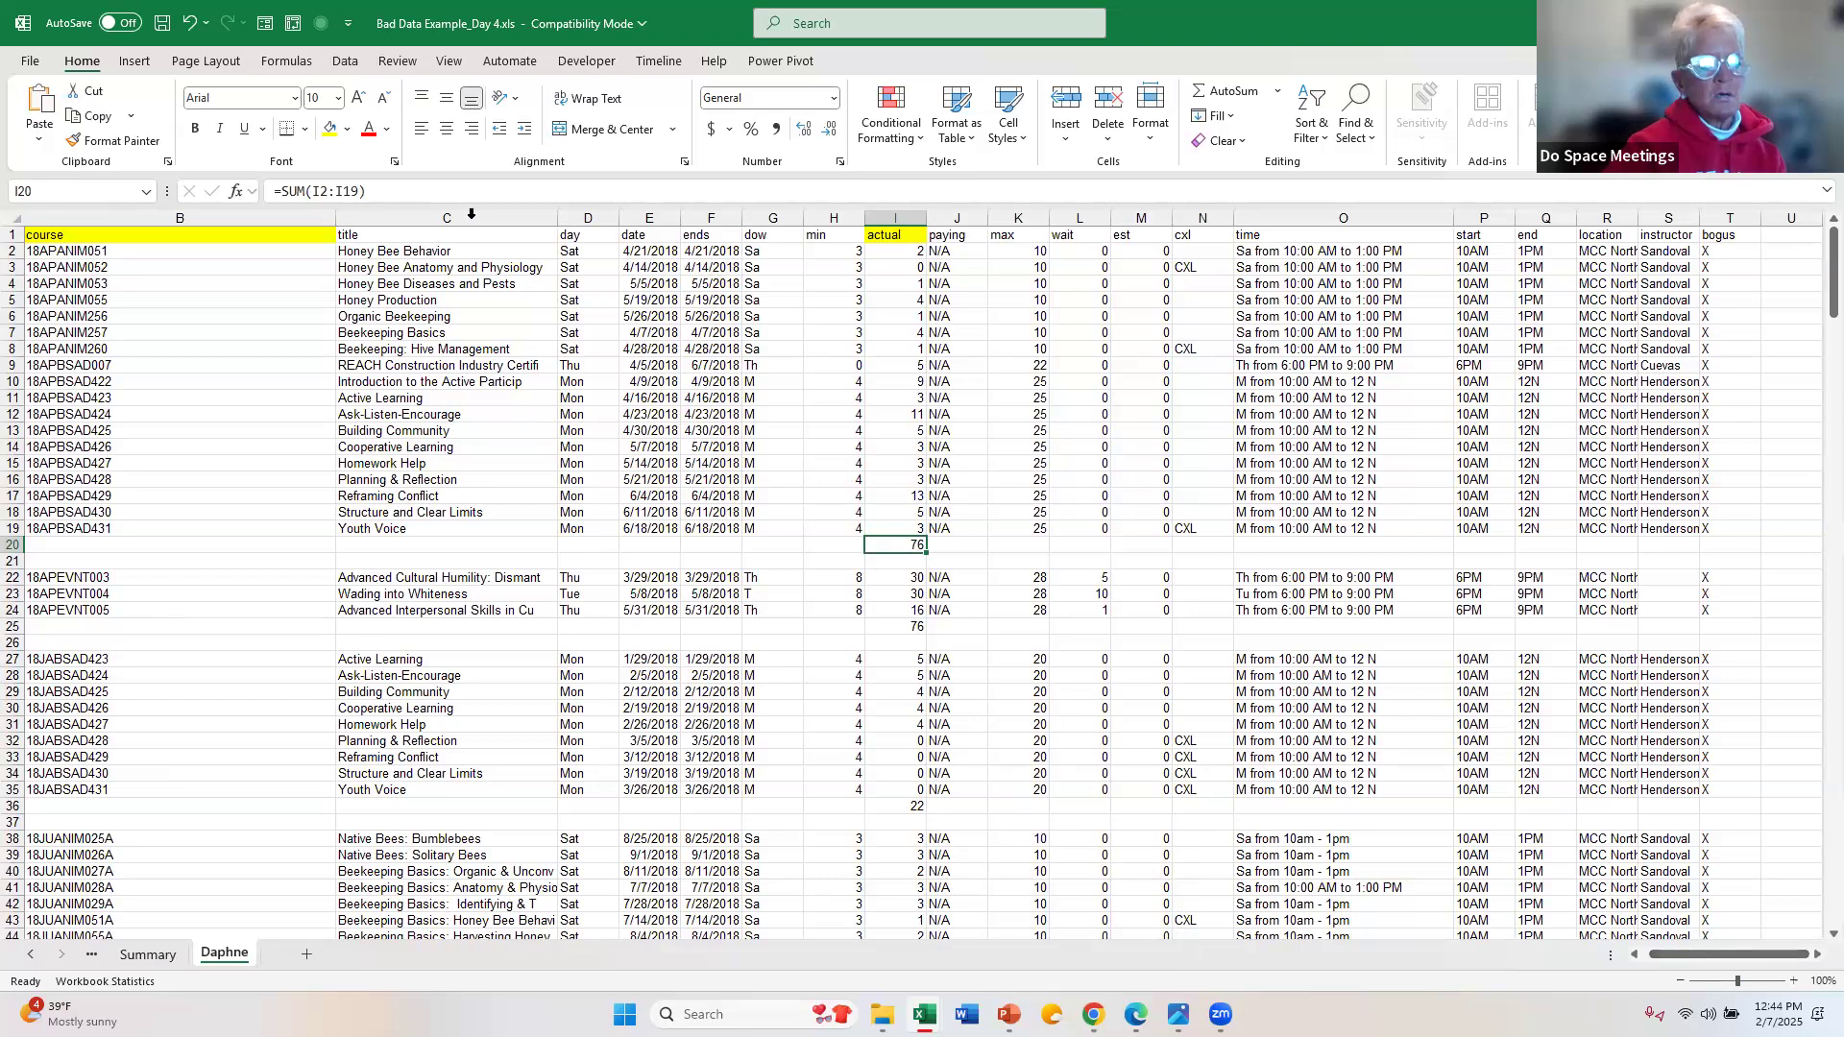
# Step: Delete the columns from title through min and everything from paying through bogus, keeping the course and actual columns
pyautogui.moveTo(472, 214); pyautogui.dragTo(815, 217)
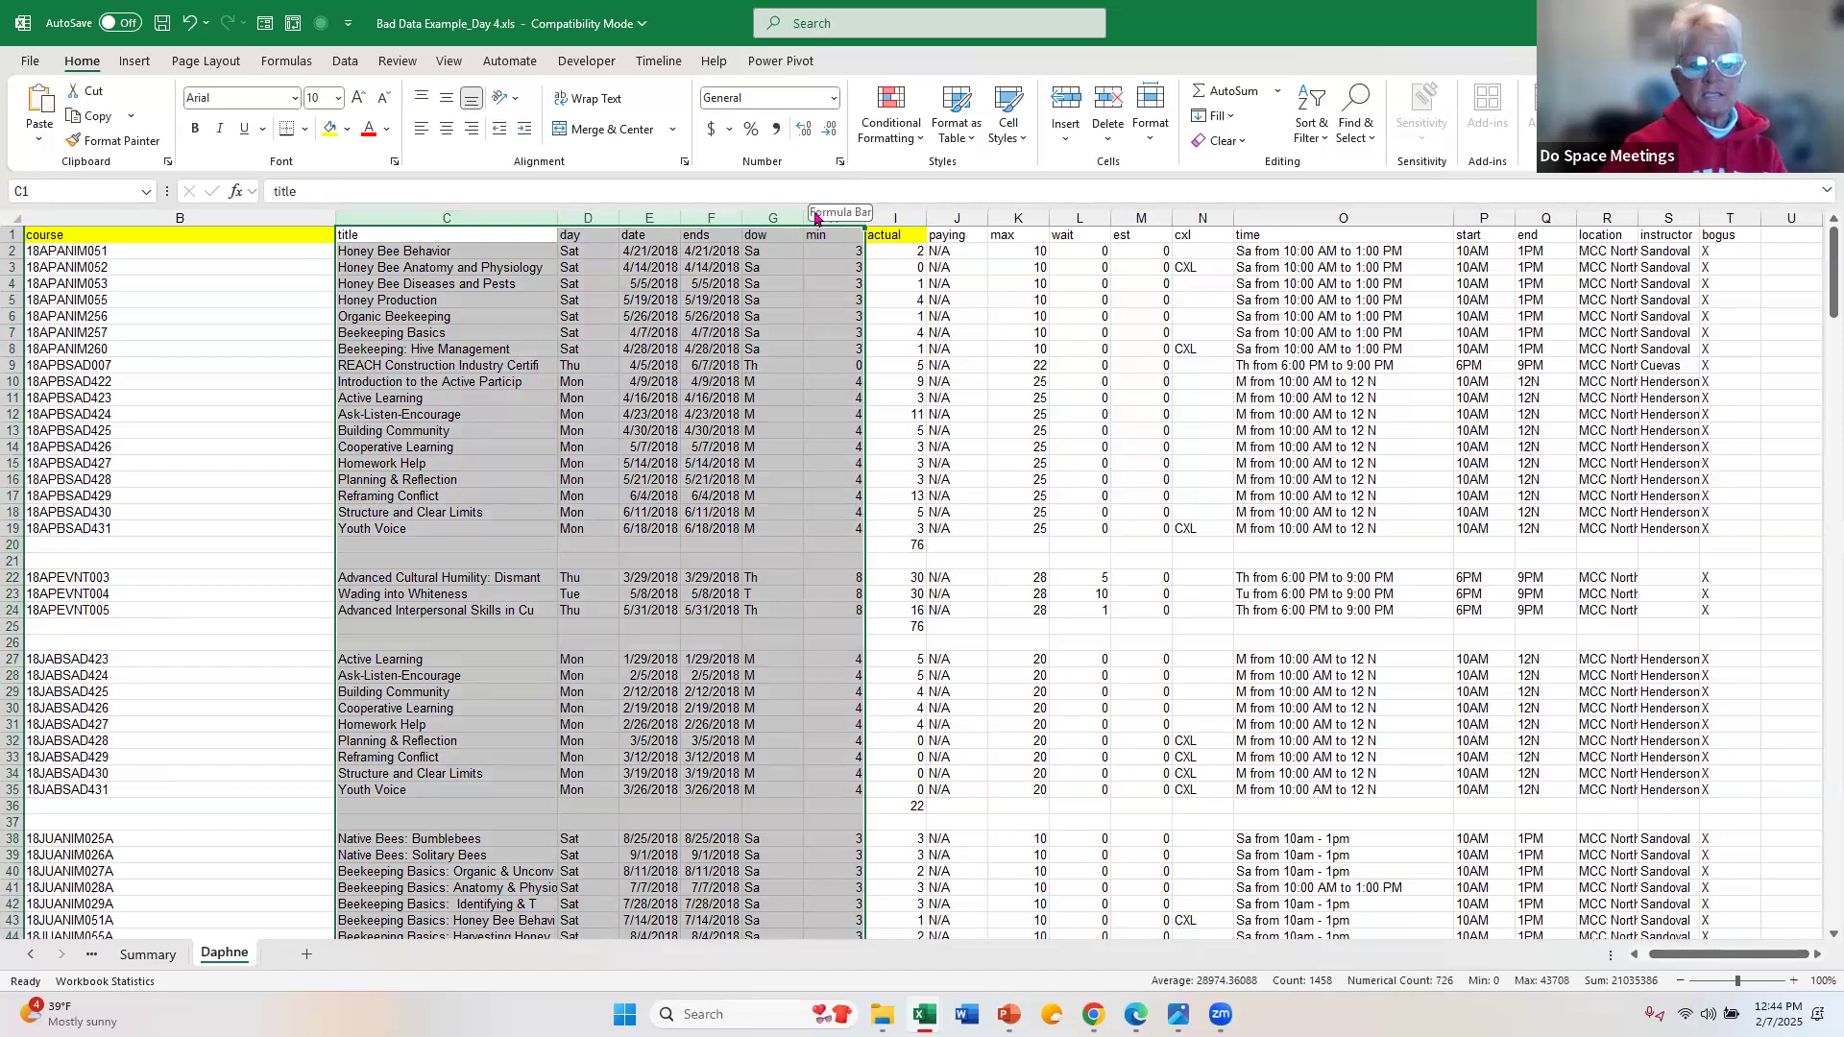
pyautogui.click(1120, 101)
pyautogui.moveTo(429, 221); pyautogui.dragTo(1374, 255)
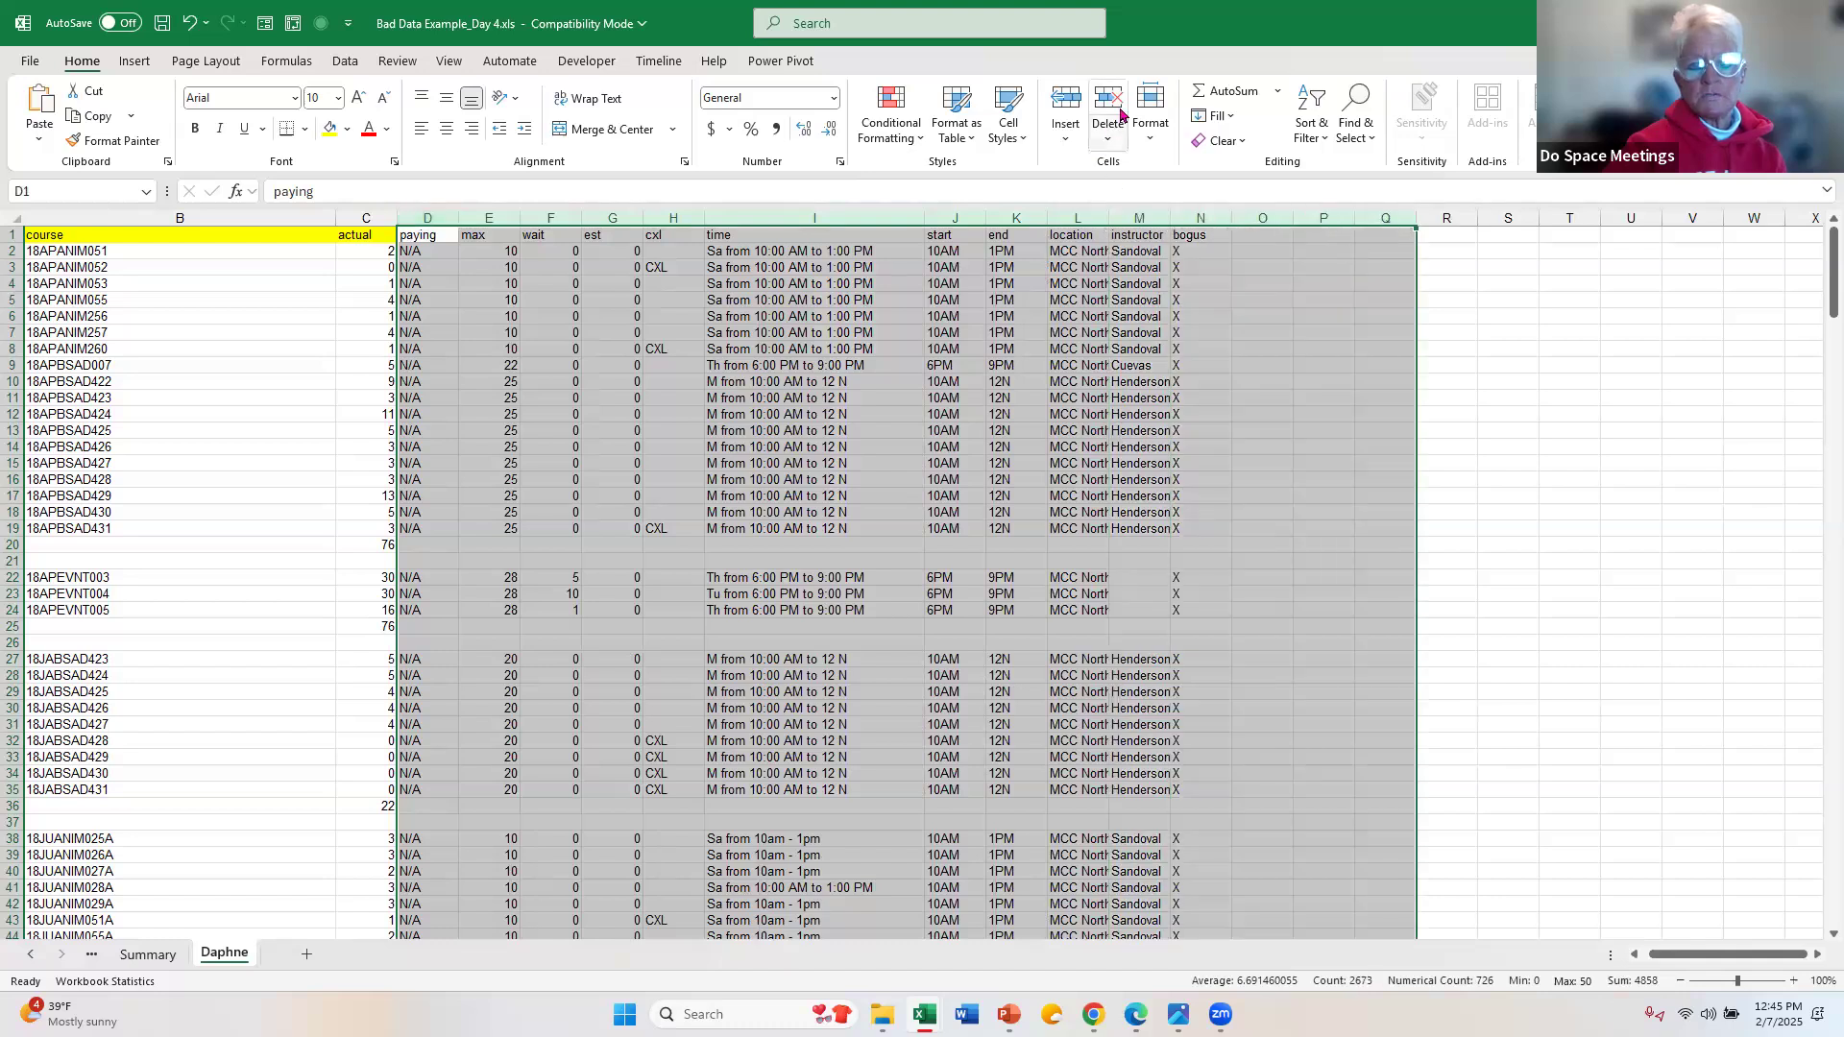
pyautogui.click(1121, 113)
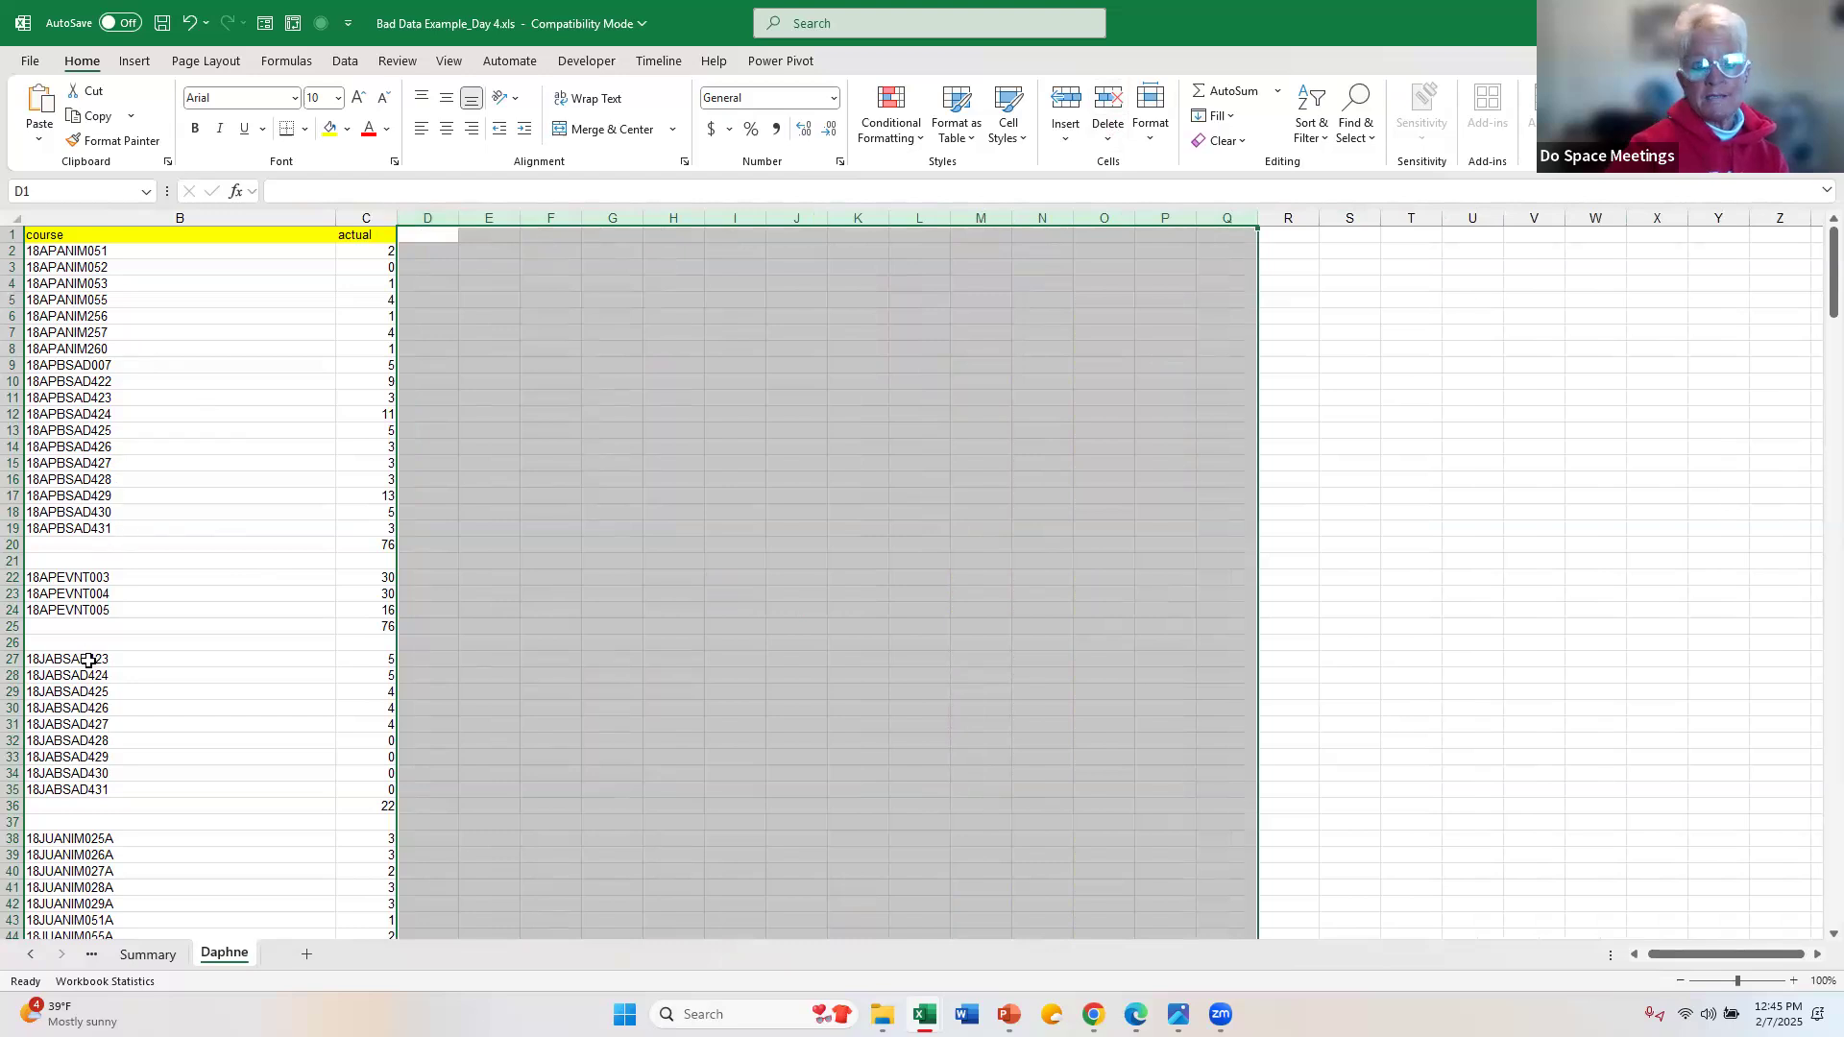
# Step: Extend a selection from the course header down through the gaps between groups, and check where the course codes end
pyautogui.click(142, 234)
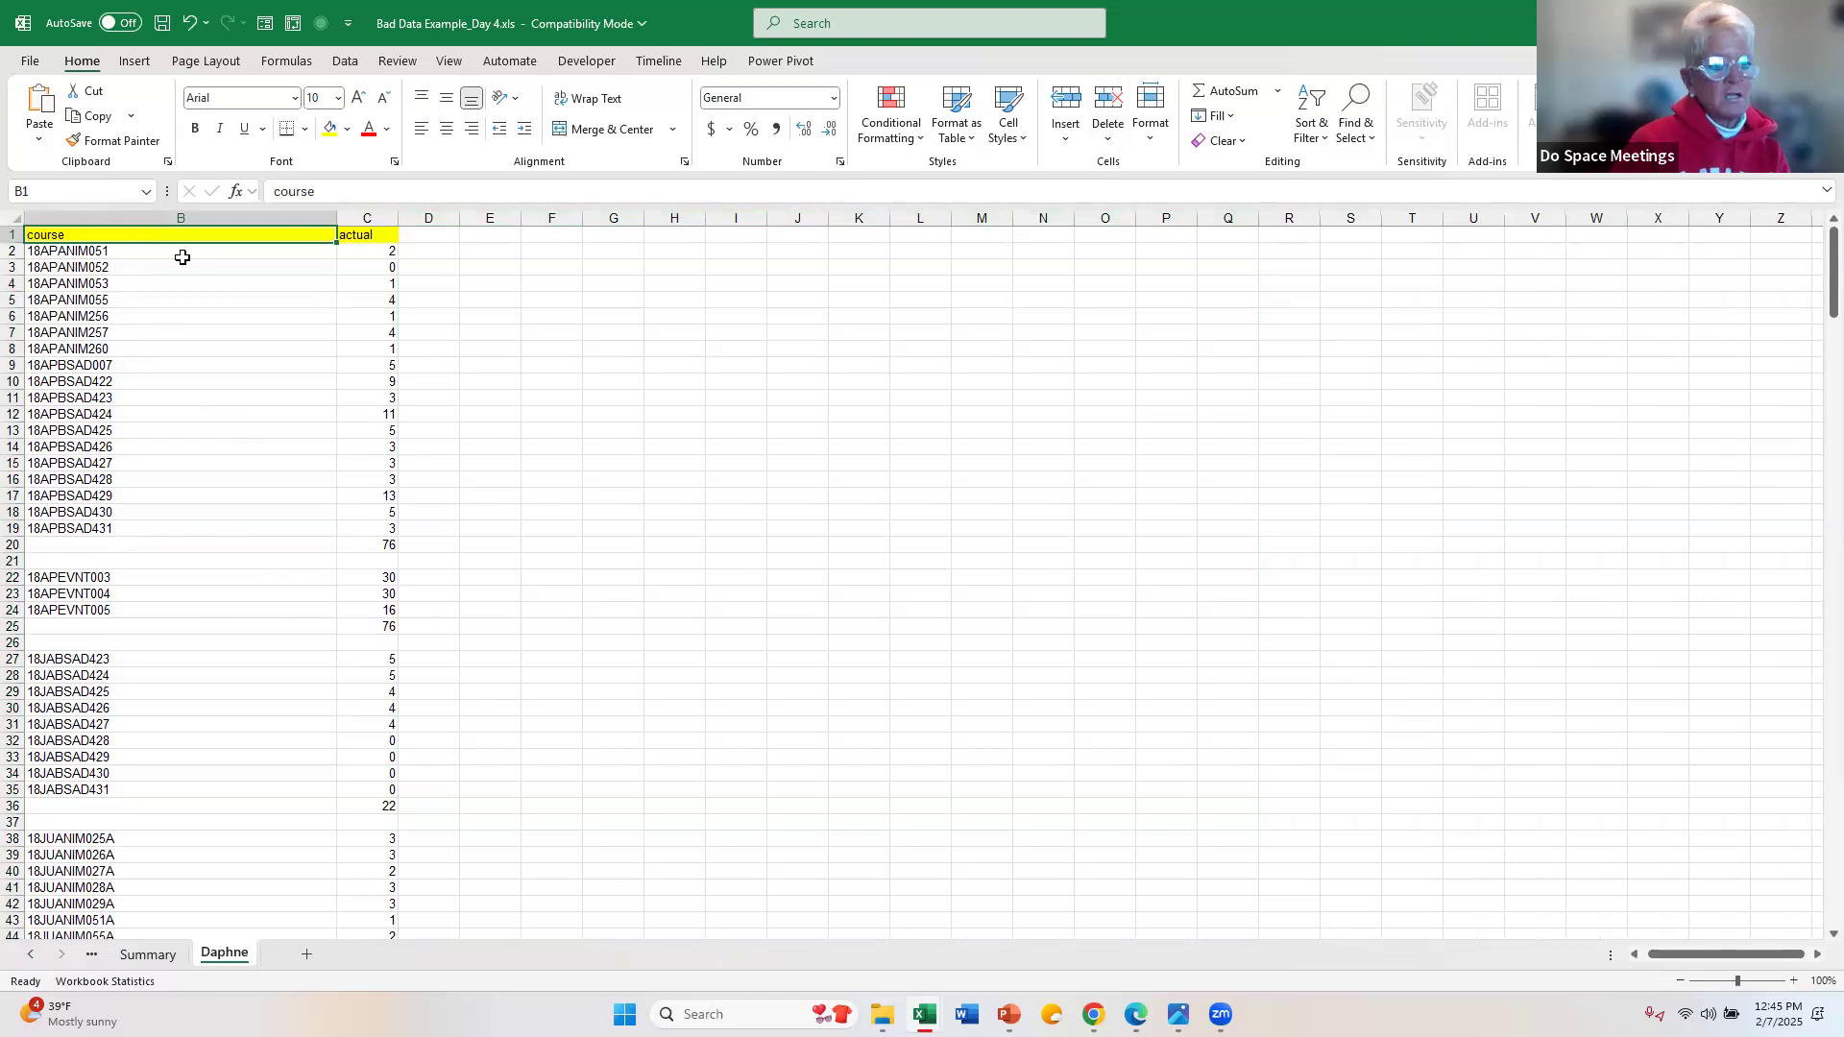
pyautogui.hotkey('ctrl', 'shift', 'Down')
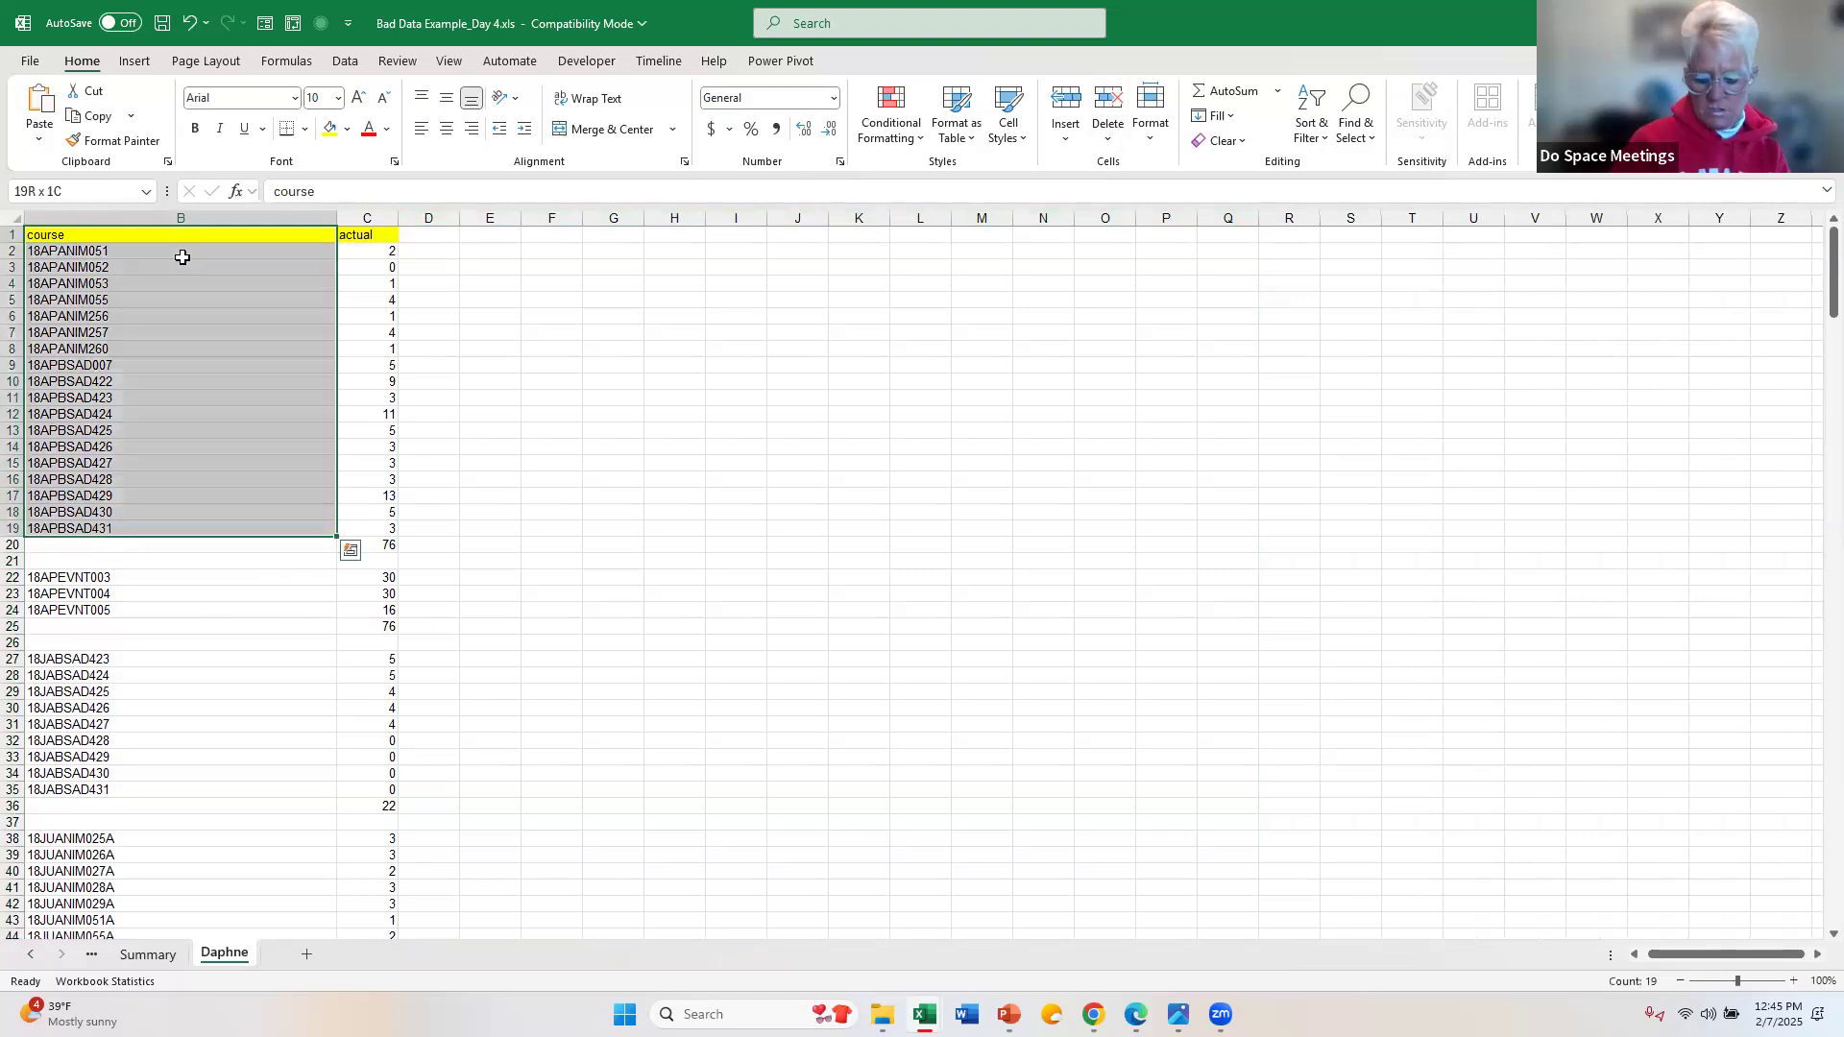
pyautogui.hotkey('ctrl', 'shift', 'Down')
pyautogui.hotkey('ctrl', 'shift', 'Down')
pyautogui.hotkey('ctrl', 'shift', 'Down')
pyautogui.hotkey('ctrl', 'shift', 'Down')
pyautogui.hotkey('ctrl', 'shift', 'Down')
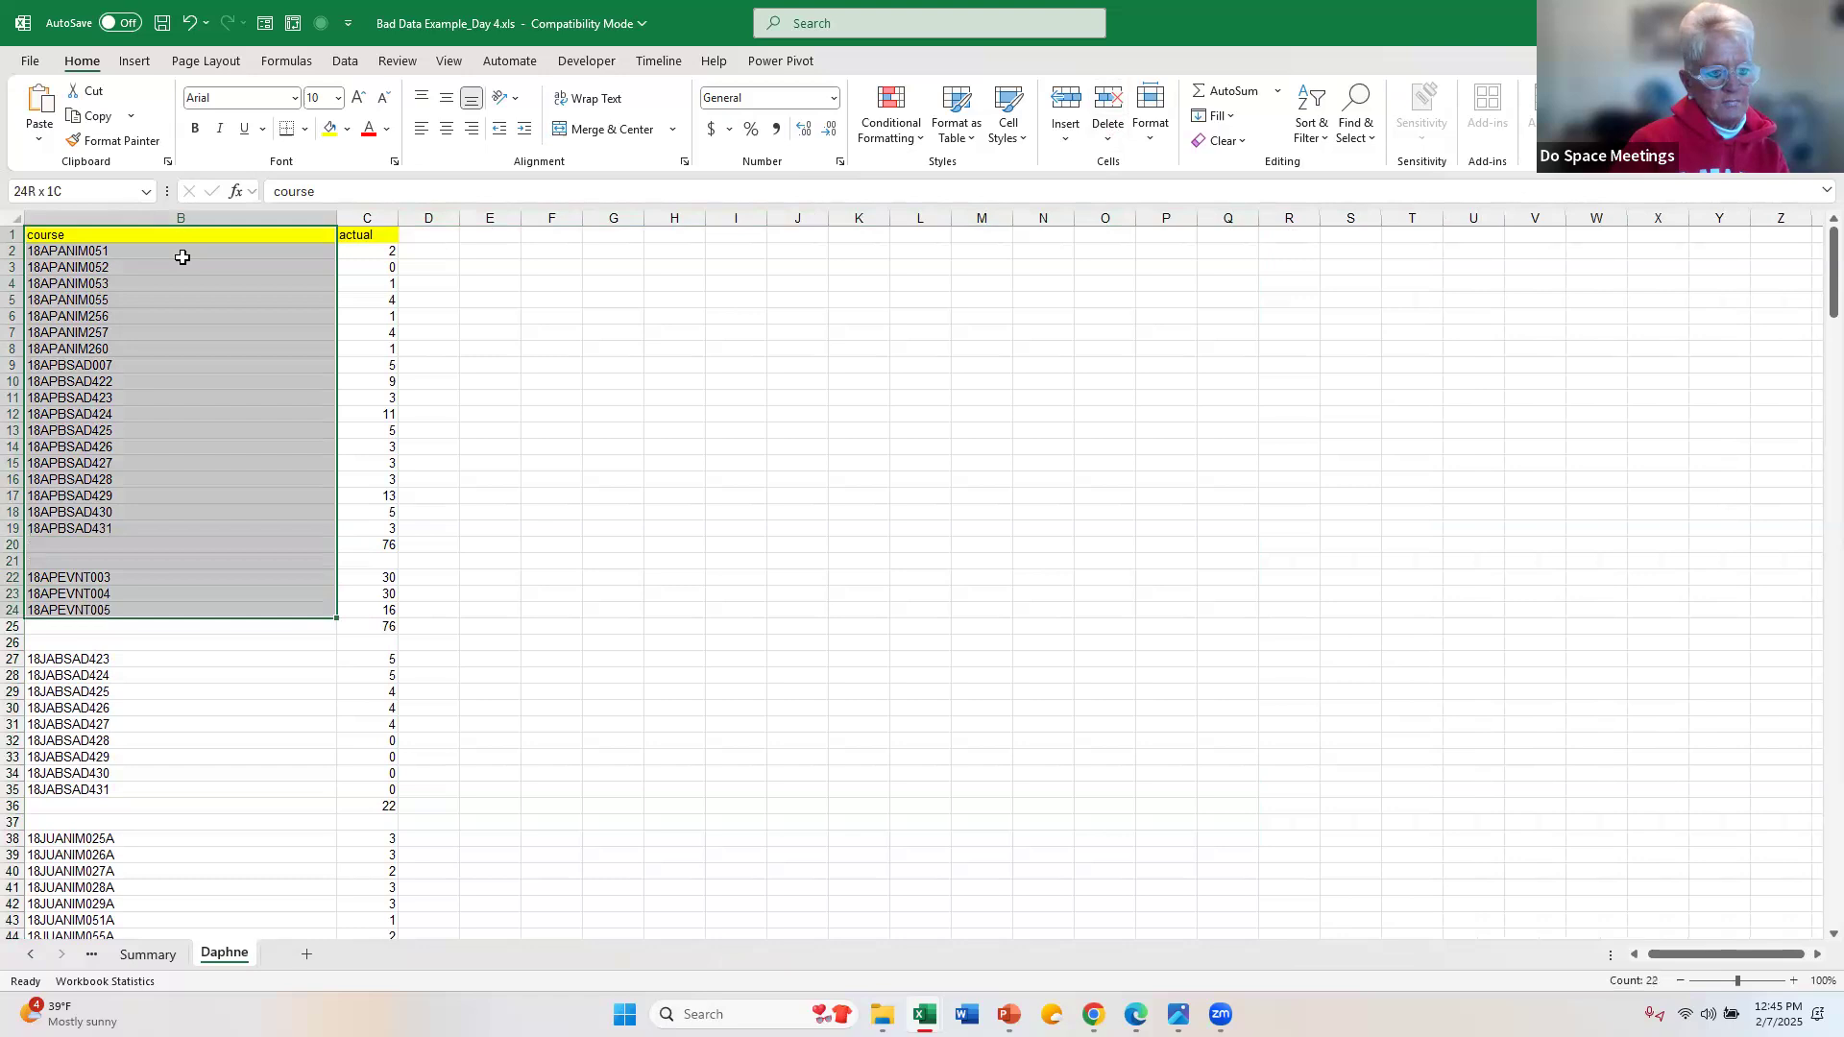
pyautogui.hotkey('ctrl', 'shift', 'Down')
pyautogui.hotkey('ctrl', 'shift', 'Down')
pyautogui.hotkey('ctrl', 'shift', 'Down')
pyautogui.hotkey('ctrl', 'shift', 'Down')
pyautogui.hotkey('ctrl', 'shift', 'Down')
pyautogui.hotkey('ctrl', 'shift', 'Down')
pyautogui.hotkey('ctrl', 'shift', 'Down')
pyautogui.hotkey('ctrl', 'shift', 'Down')
pyautogui.hotkey('ctrl', 'shift', 'Down')
pyautogui.hotkey('ctrl', 'shift', 'Down')
pyautogui.hotkey('ctrl', 'shift', 'Down')
pyautogui.hotkey('ctrl', 'shift', 'Down')
pyautogui.hotkey('ctrl', 'shift', 'Down')
pyautogui.hotkey('ctrl', 'shift', 'Down')
pyautogui.hotkey('ctrl', 'shift', 'Down')
pyautogui.hotkey('ctrl', 'shift', 'Down')
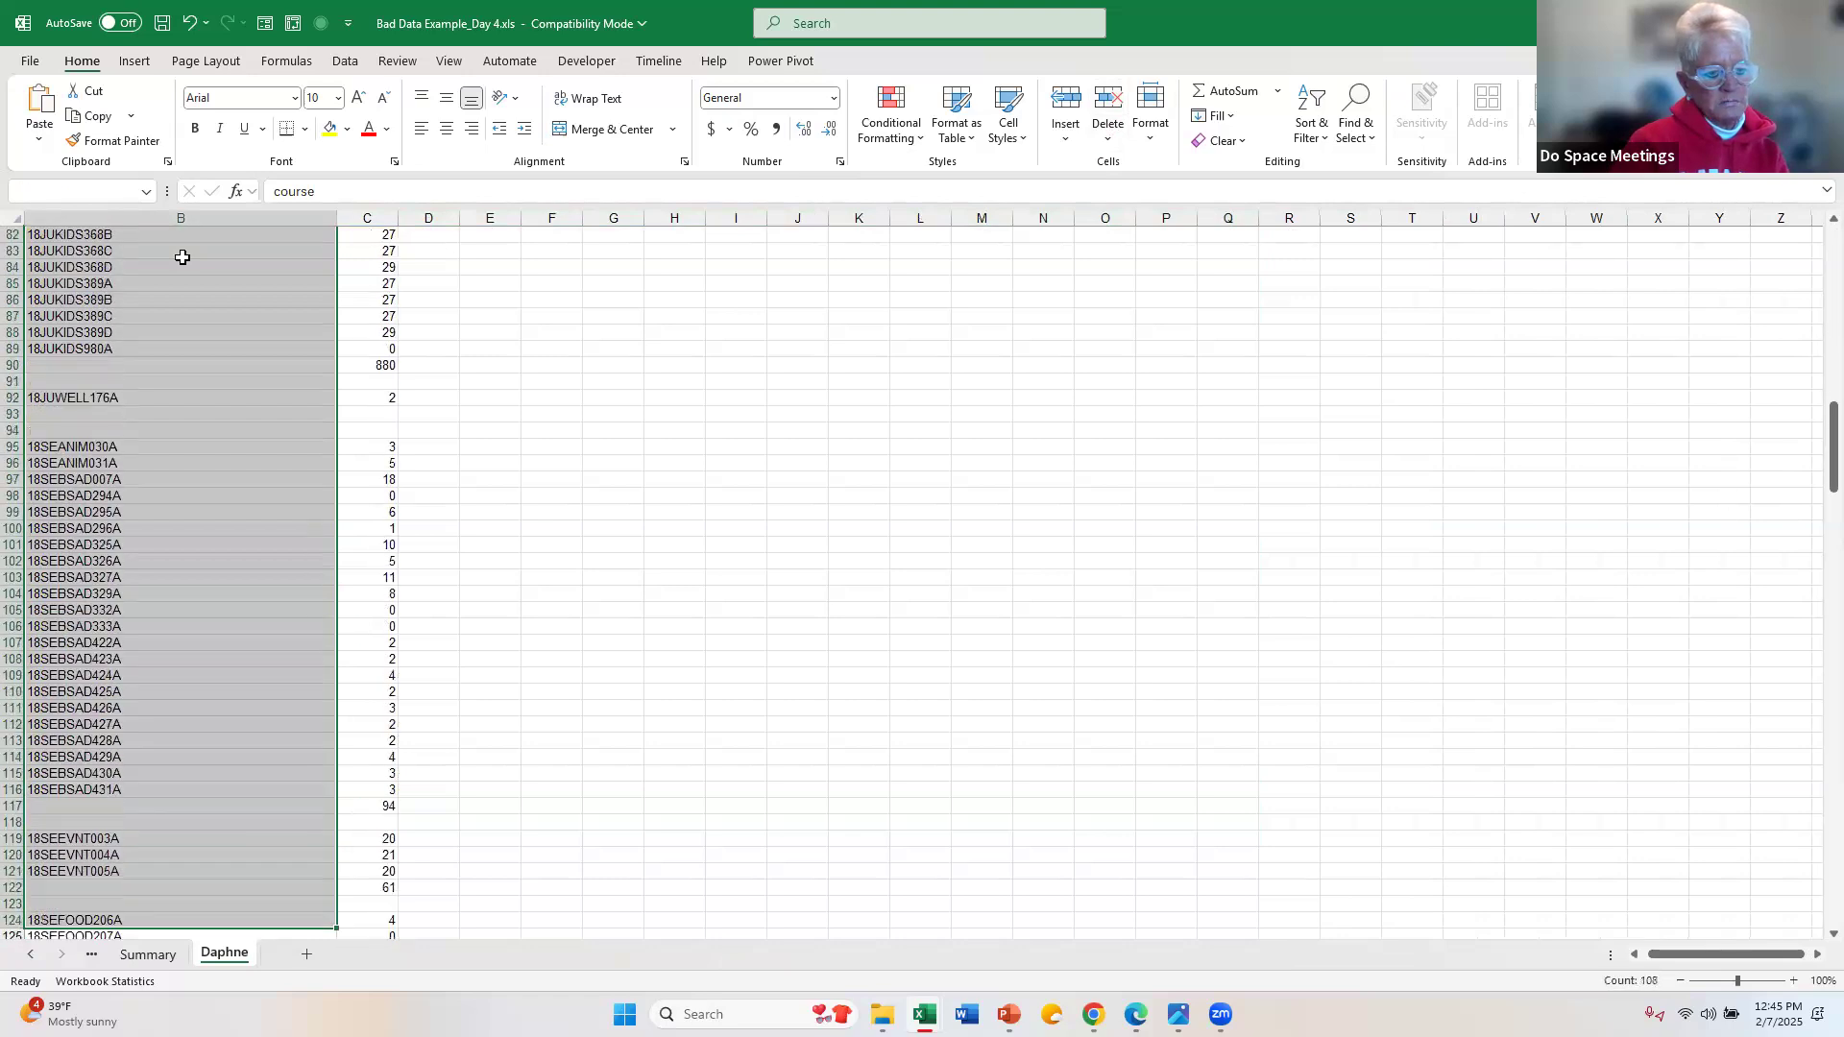
pyautogui.hotkey('ctrl', 'shift', 'Down')
pyautogui.hotkey('ctrl', 'shift', 'Down')
pyautogui.hotkey('ctrl', 'shift', 'Down')
pyautogui.hotkey('ctrl', 'shift', 'Down')
pyautogui.hotkey('ctrl', 'shift', 'Down')
pyautogui.hotkey('ctrl', 'shift', 'Down')
pyautogui.hotkey('ctrl', 'shift', 'Down')
pyautogui.hotkey('ctrl', 'shift', 'Down')
pyautogui.hotkey('ctrl', 'shift', 'Down')
pyautogui.hotkey('ctrl', 'shift', 'Down')
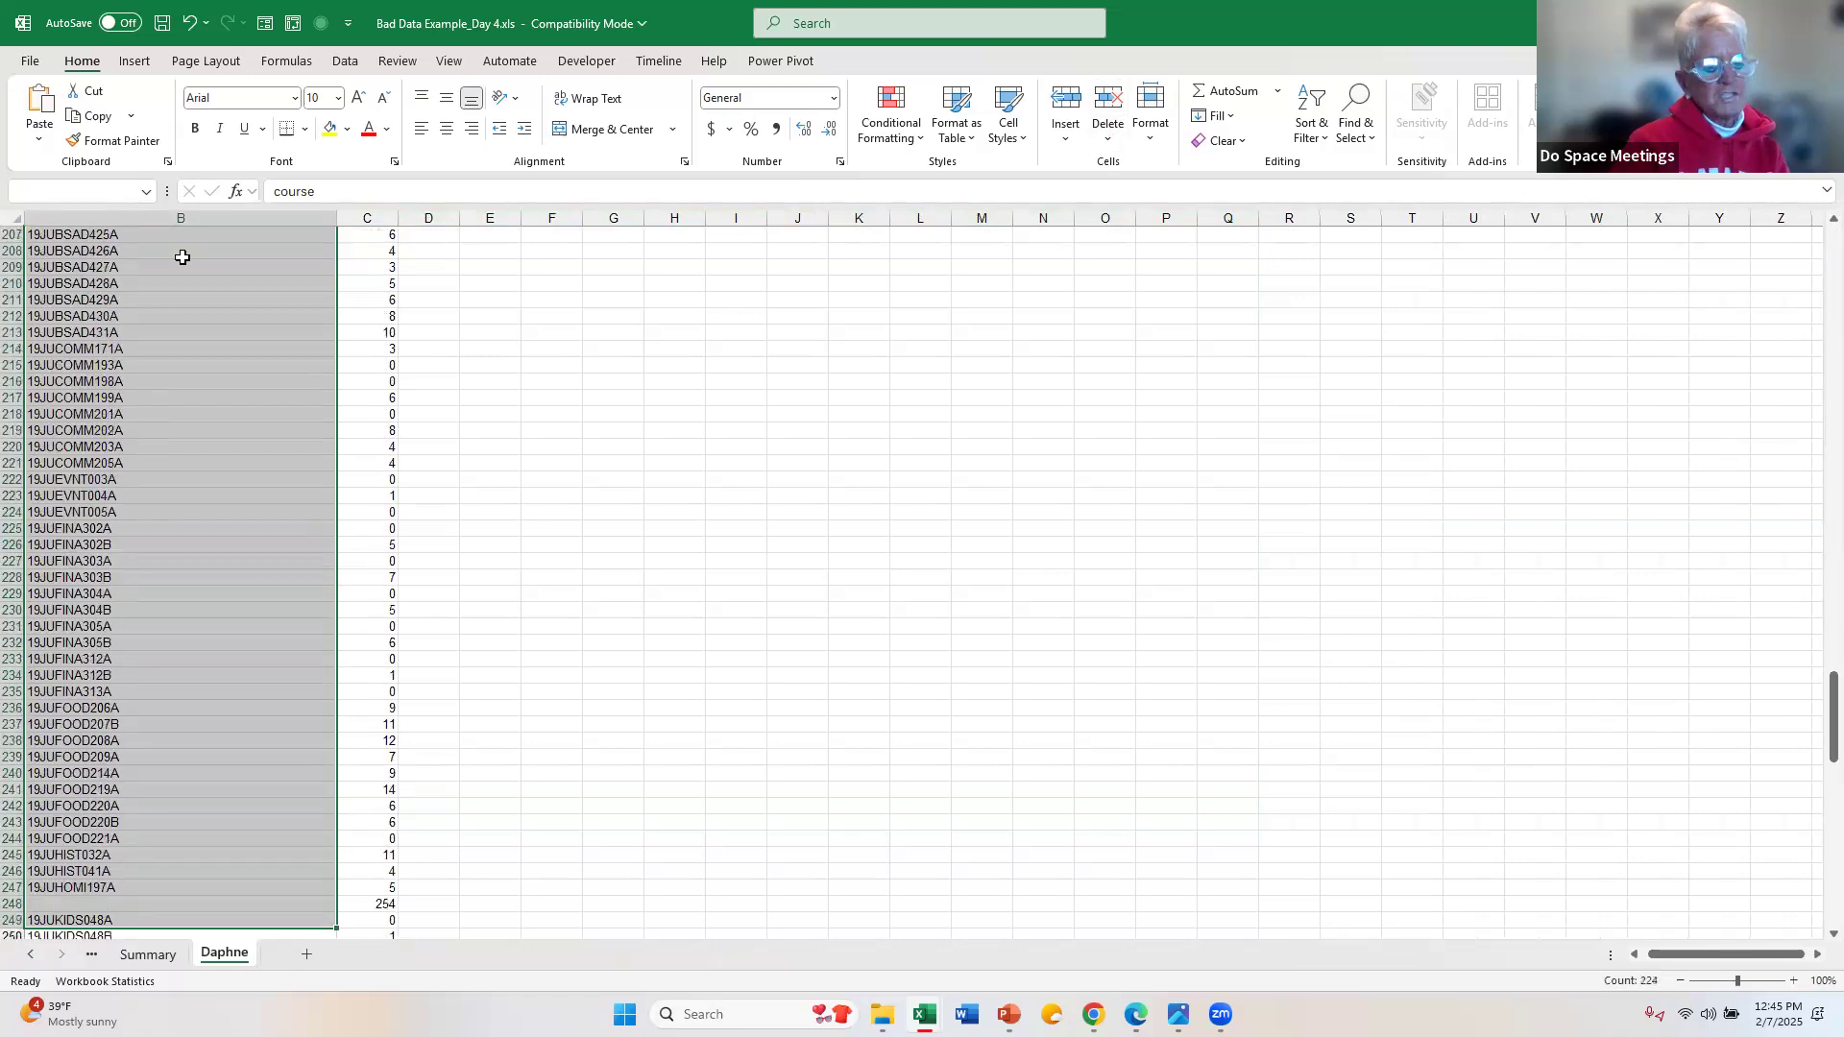
pyautogui.hotkey('ctrl', 'shift', 'Down')
pyautogui.hotkey('ctrl', 'shift', 'Down')
pyautogui.hotkey('ctrl', 'shift', 'Down')
pyautogui.hotkey('ctrl', 'shift', 'Down')
pyautogui.hotkey('ctrl', 'shift', 'Down')
pyautogui.hotkey('ctrl', 'shift', 'Down')
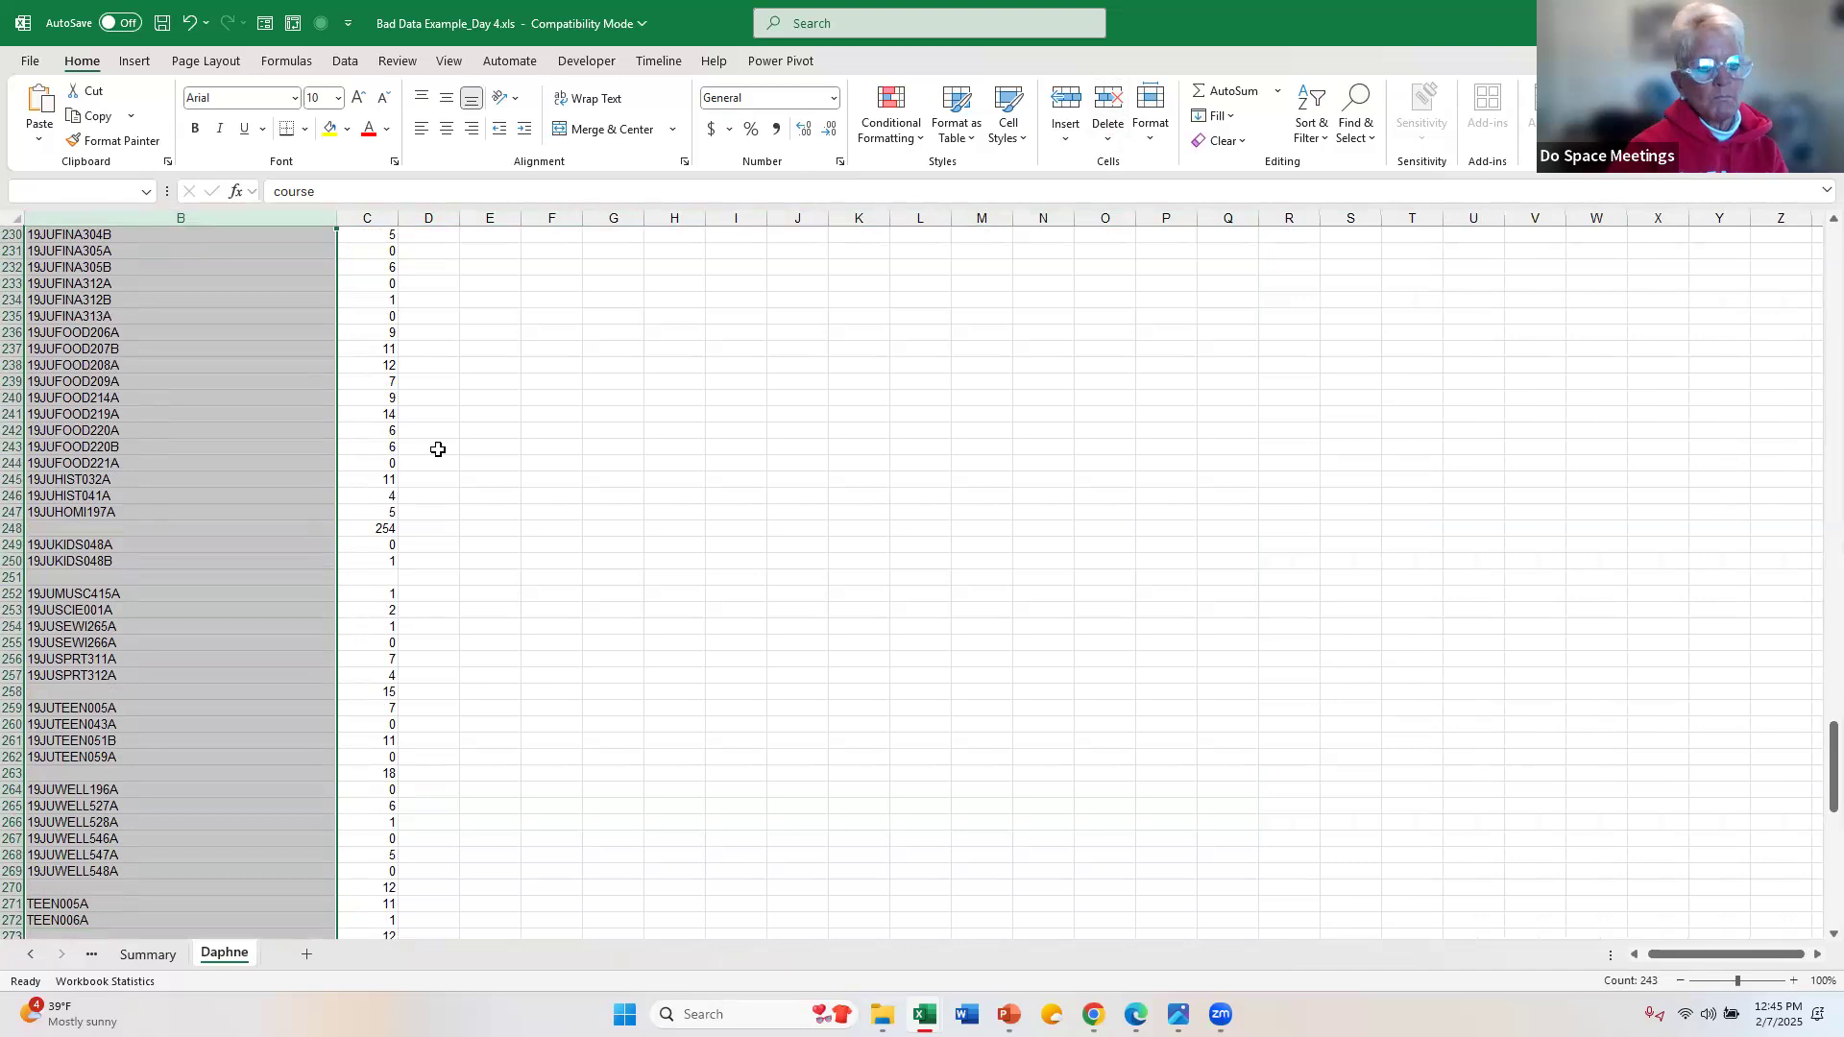
pyautogui.scroll(-6, 437, 447)
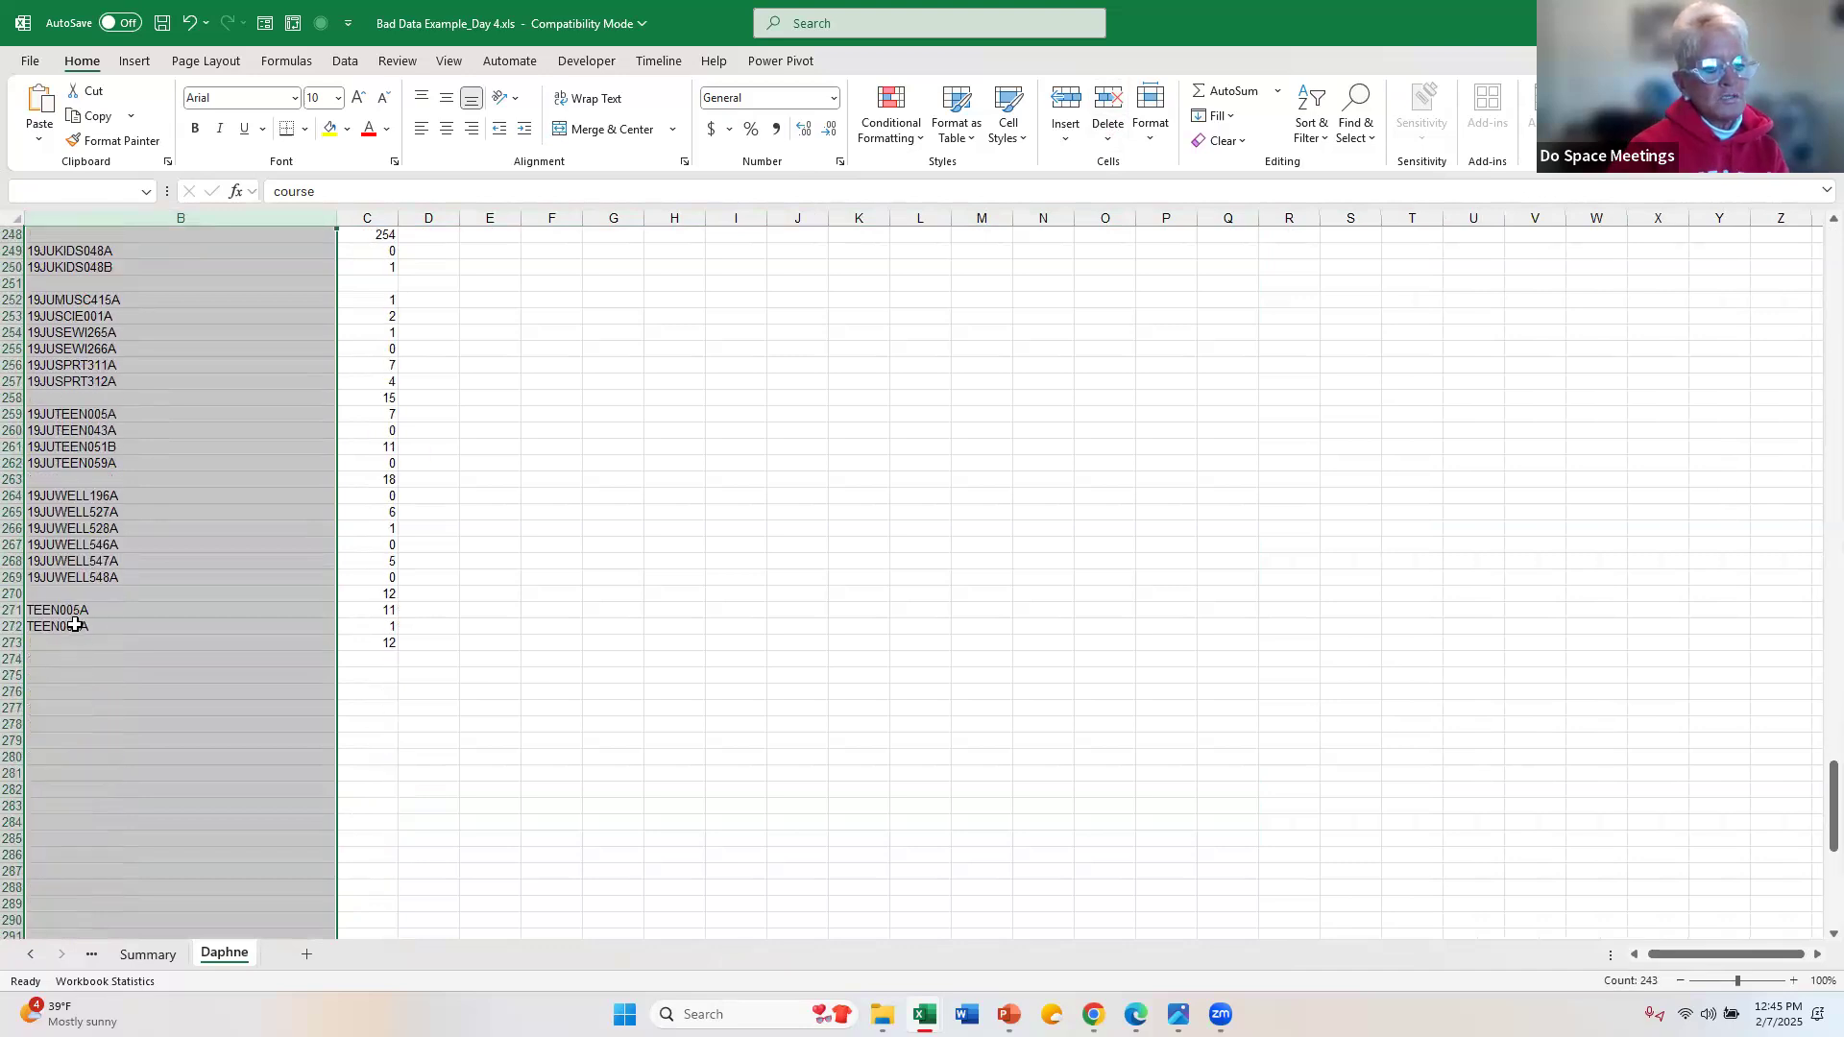
pyautogui.click(79, 625)
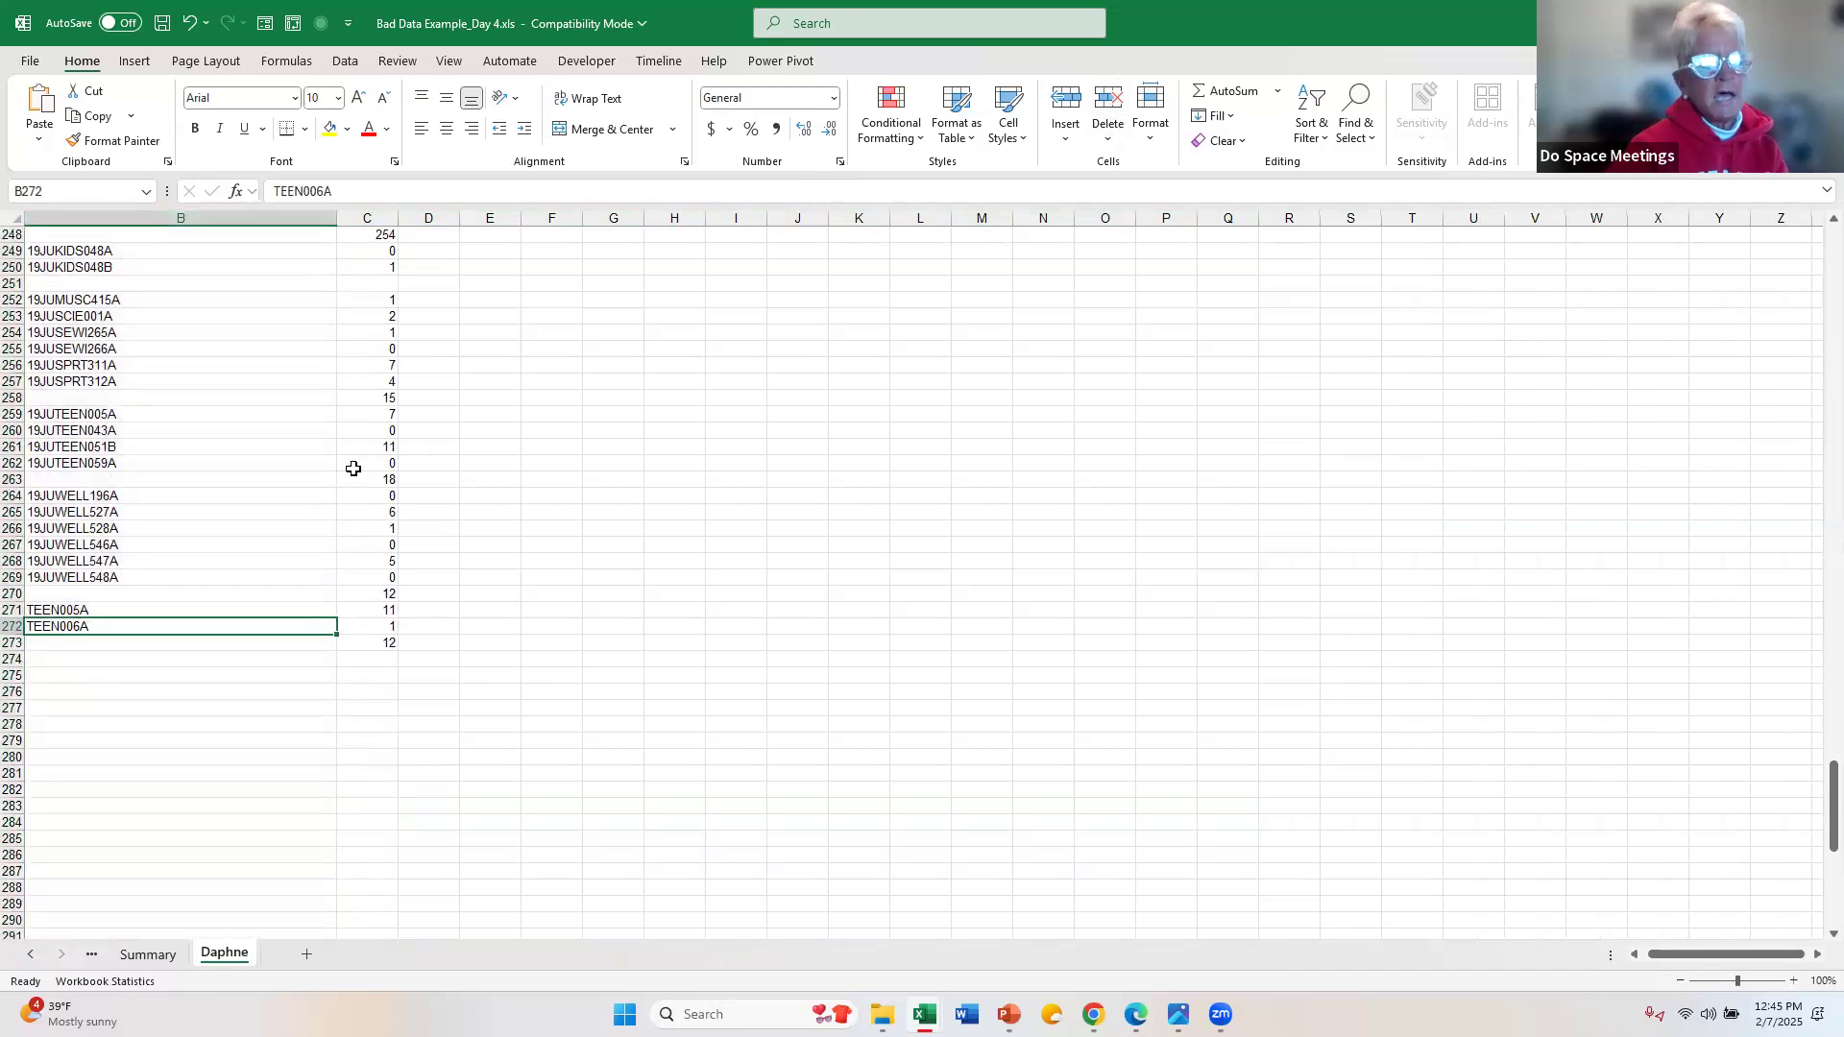
pyautogui.scroll(16, 381, 413)
pyautogui.scroll(20, 381, 413)
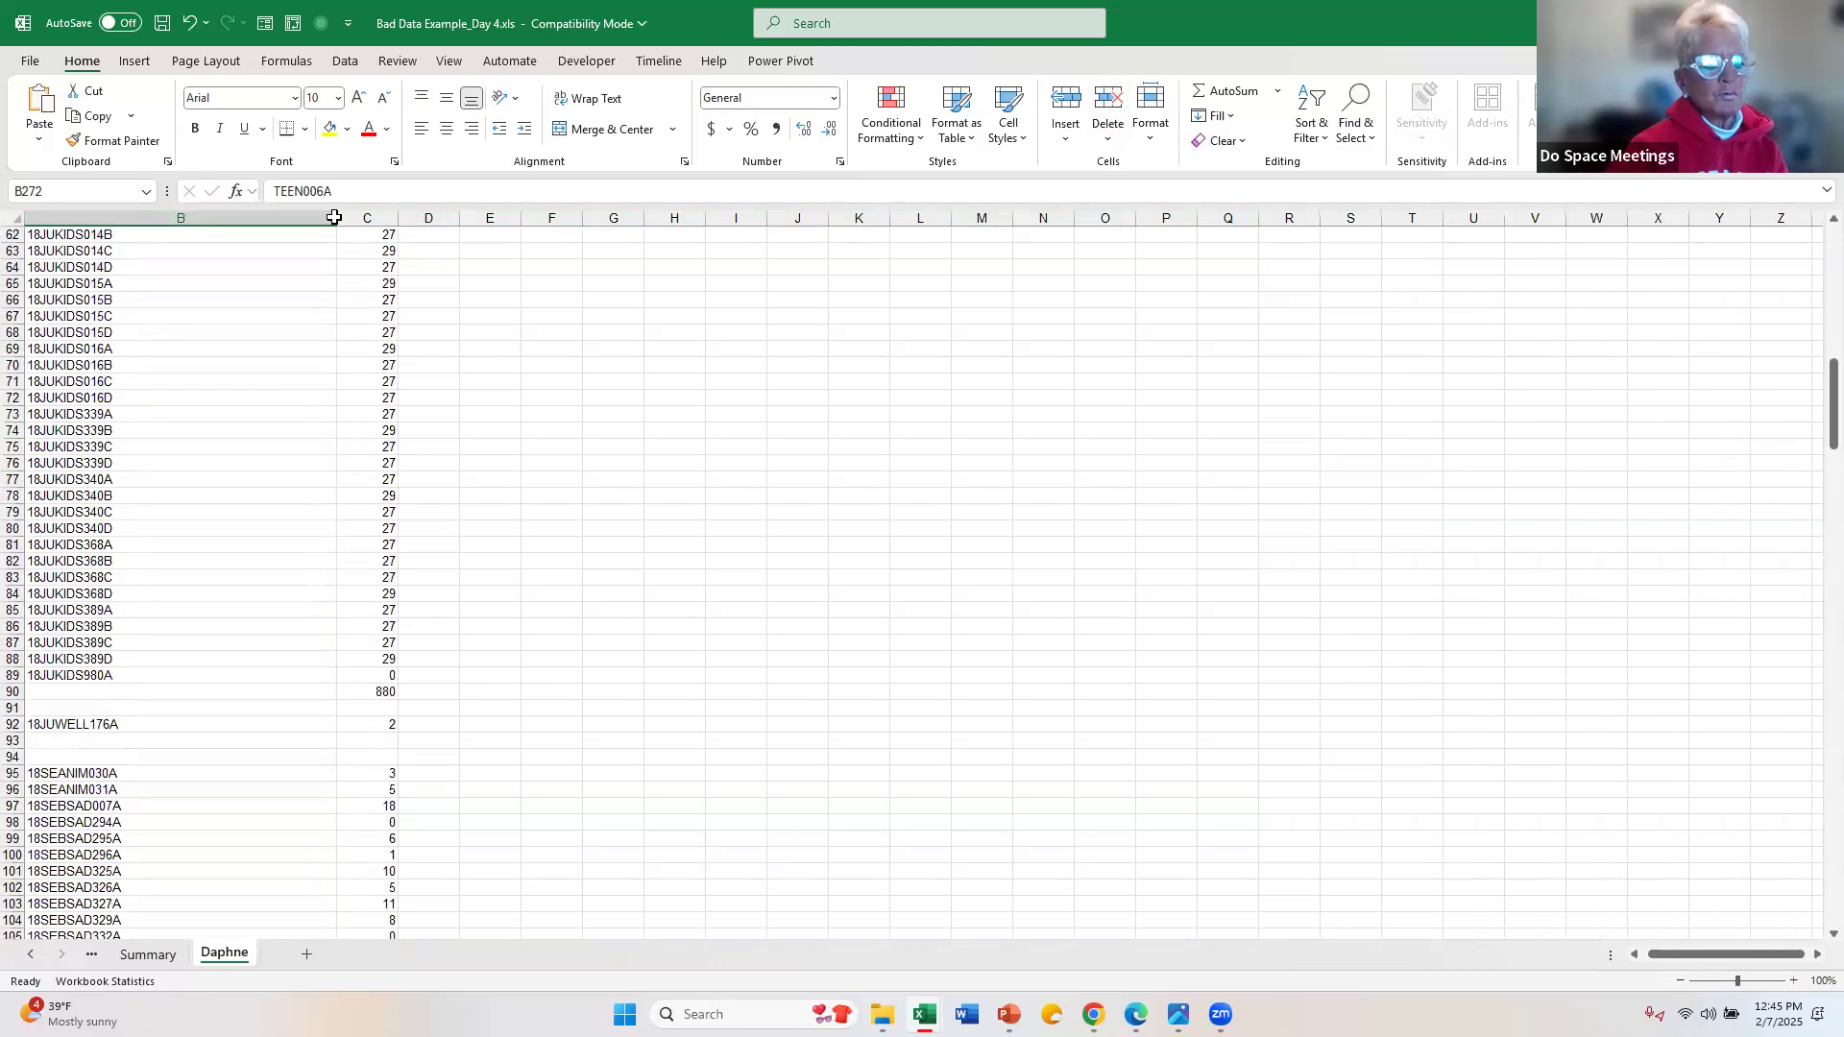
pyautogui.scroll(3, 331, 213)
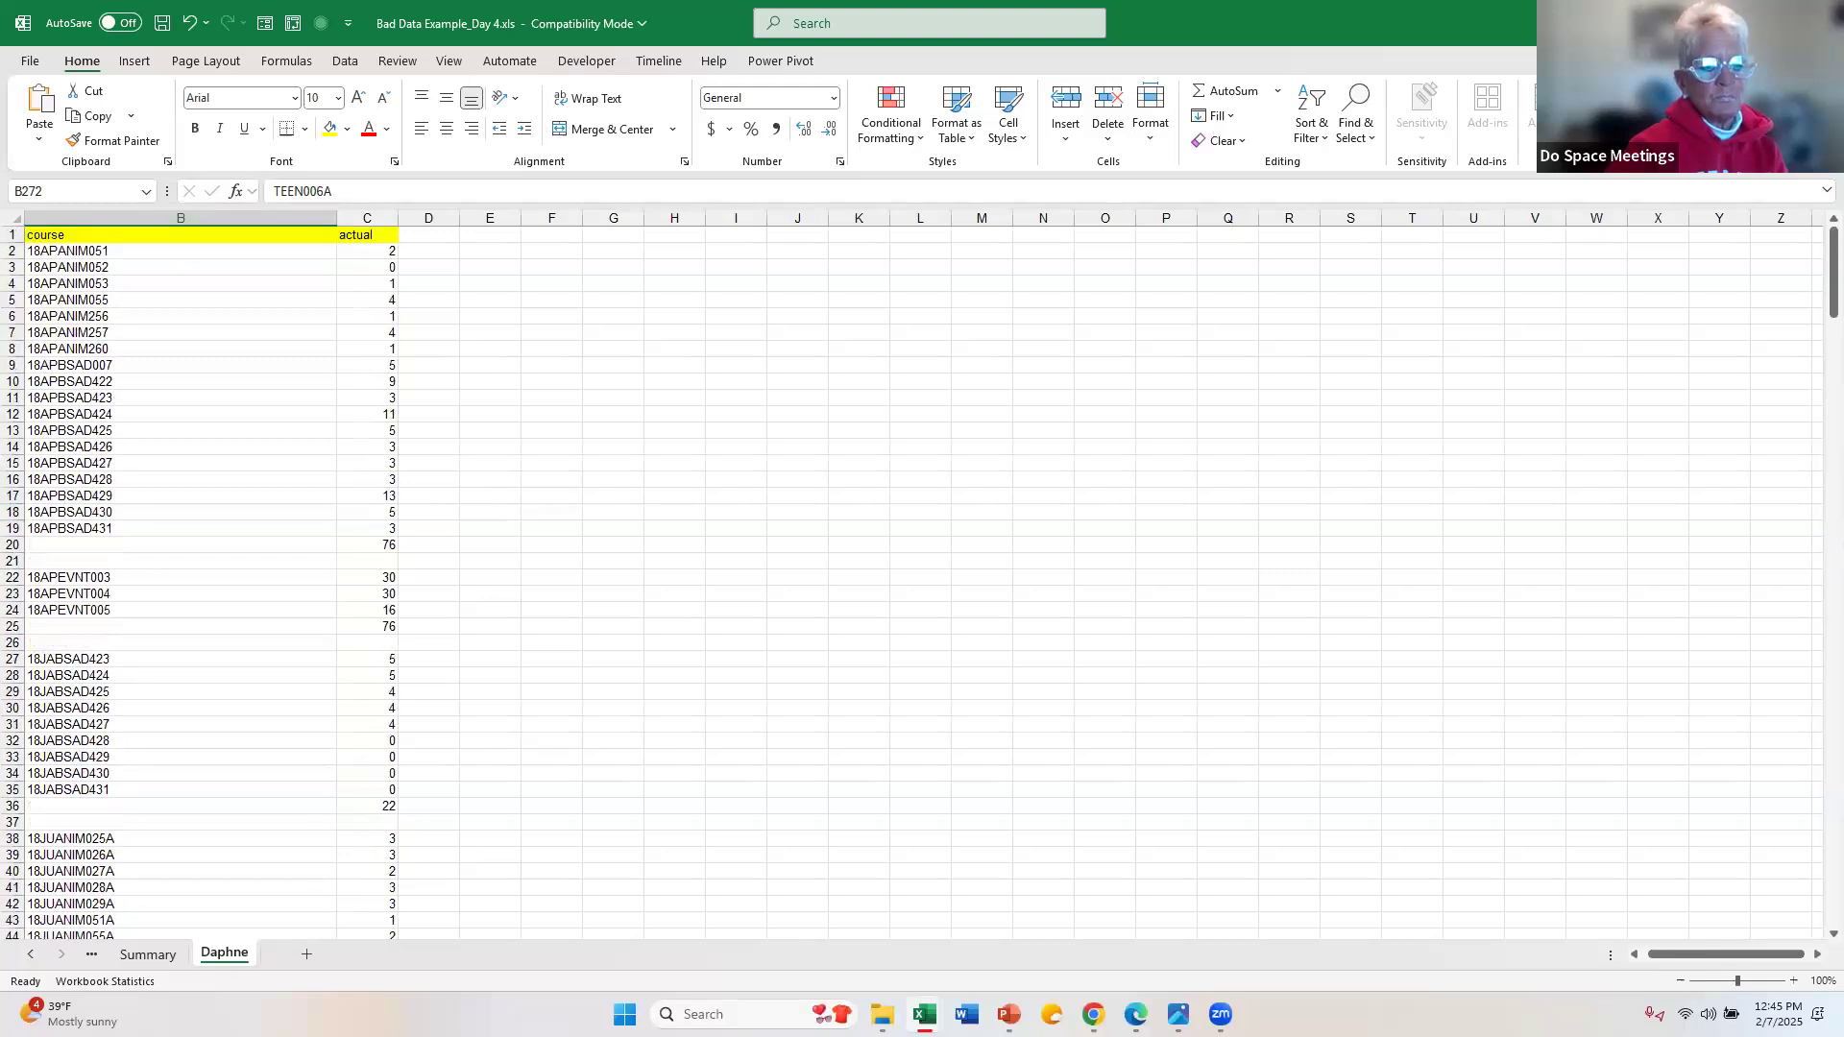
# Step: Sort the course column A to Z, moving the adjoining actual values along with the course codes
pyautogui.click(182, 219)
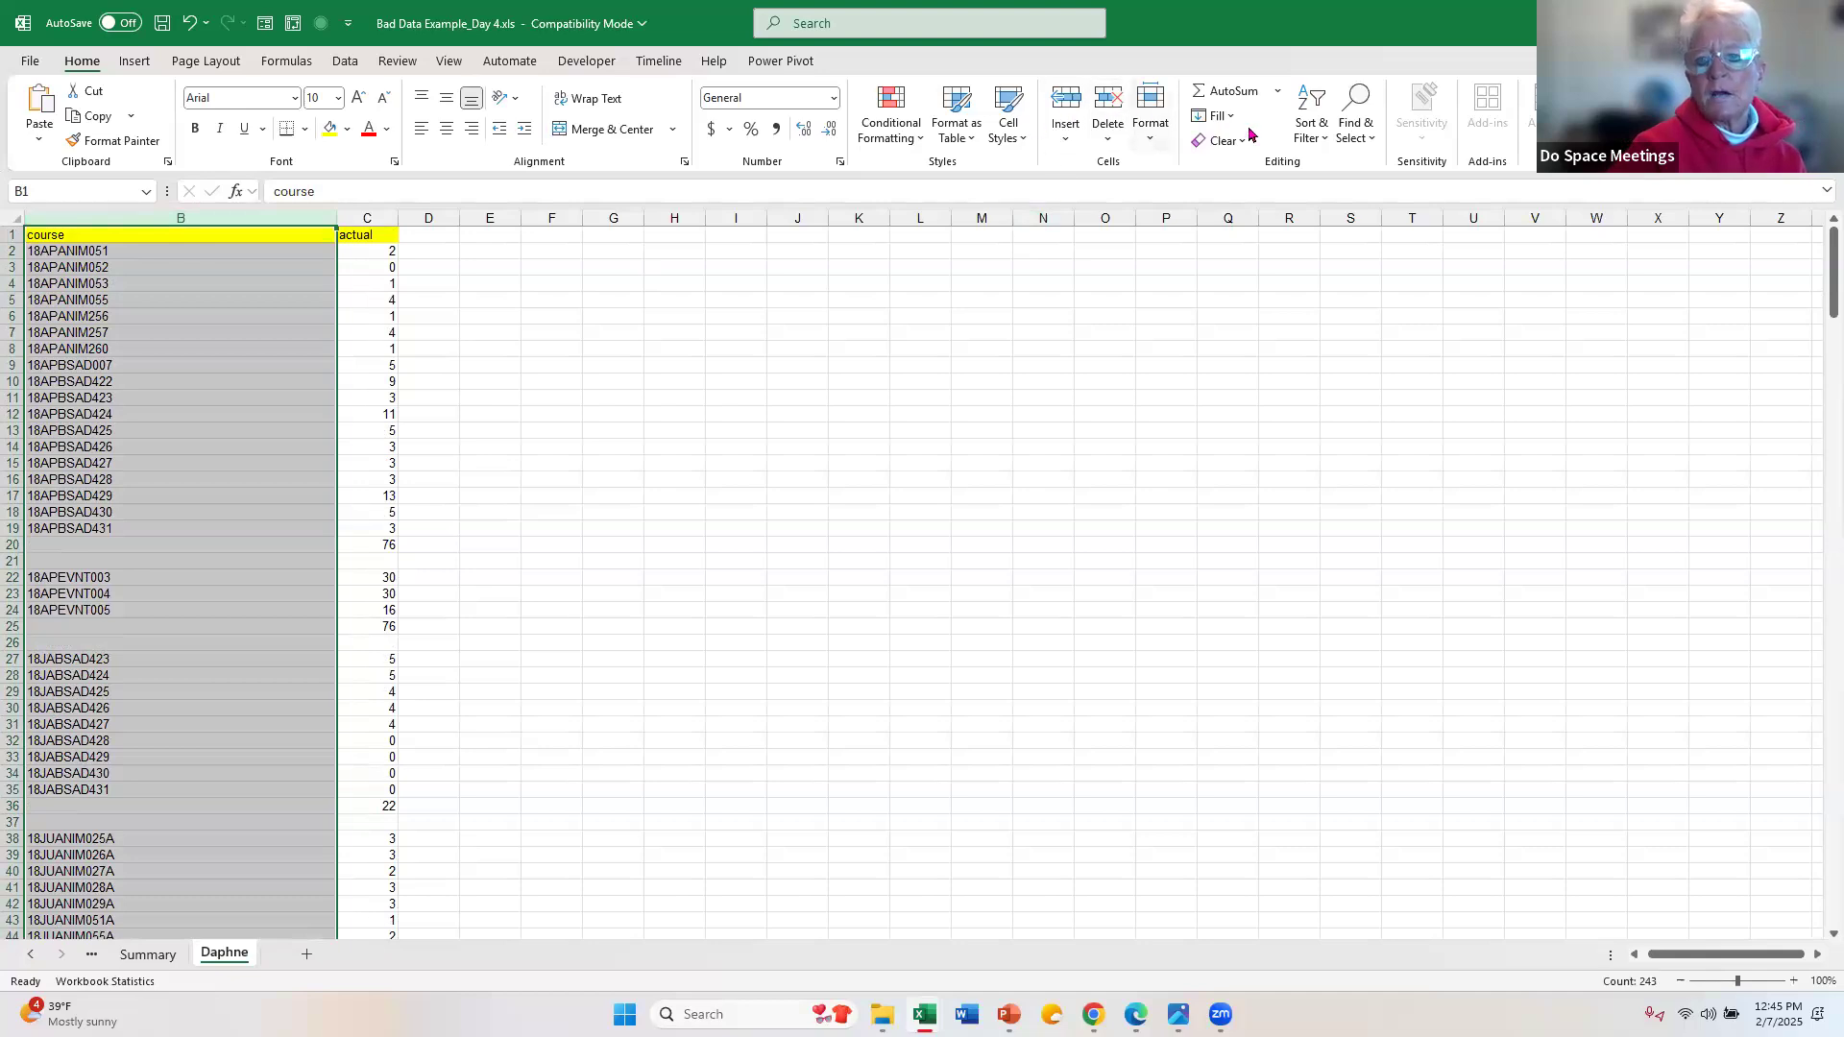
pyautogui.click(1327, 143)
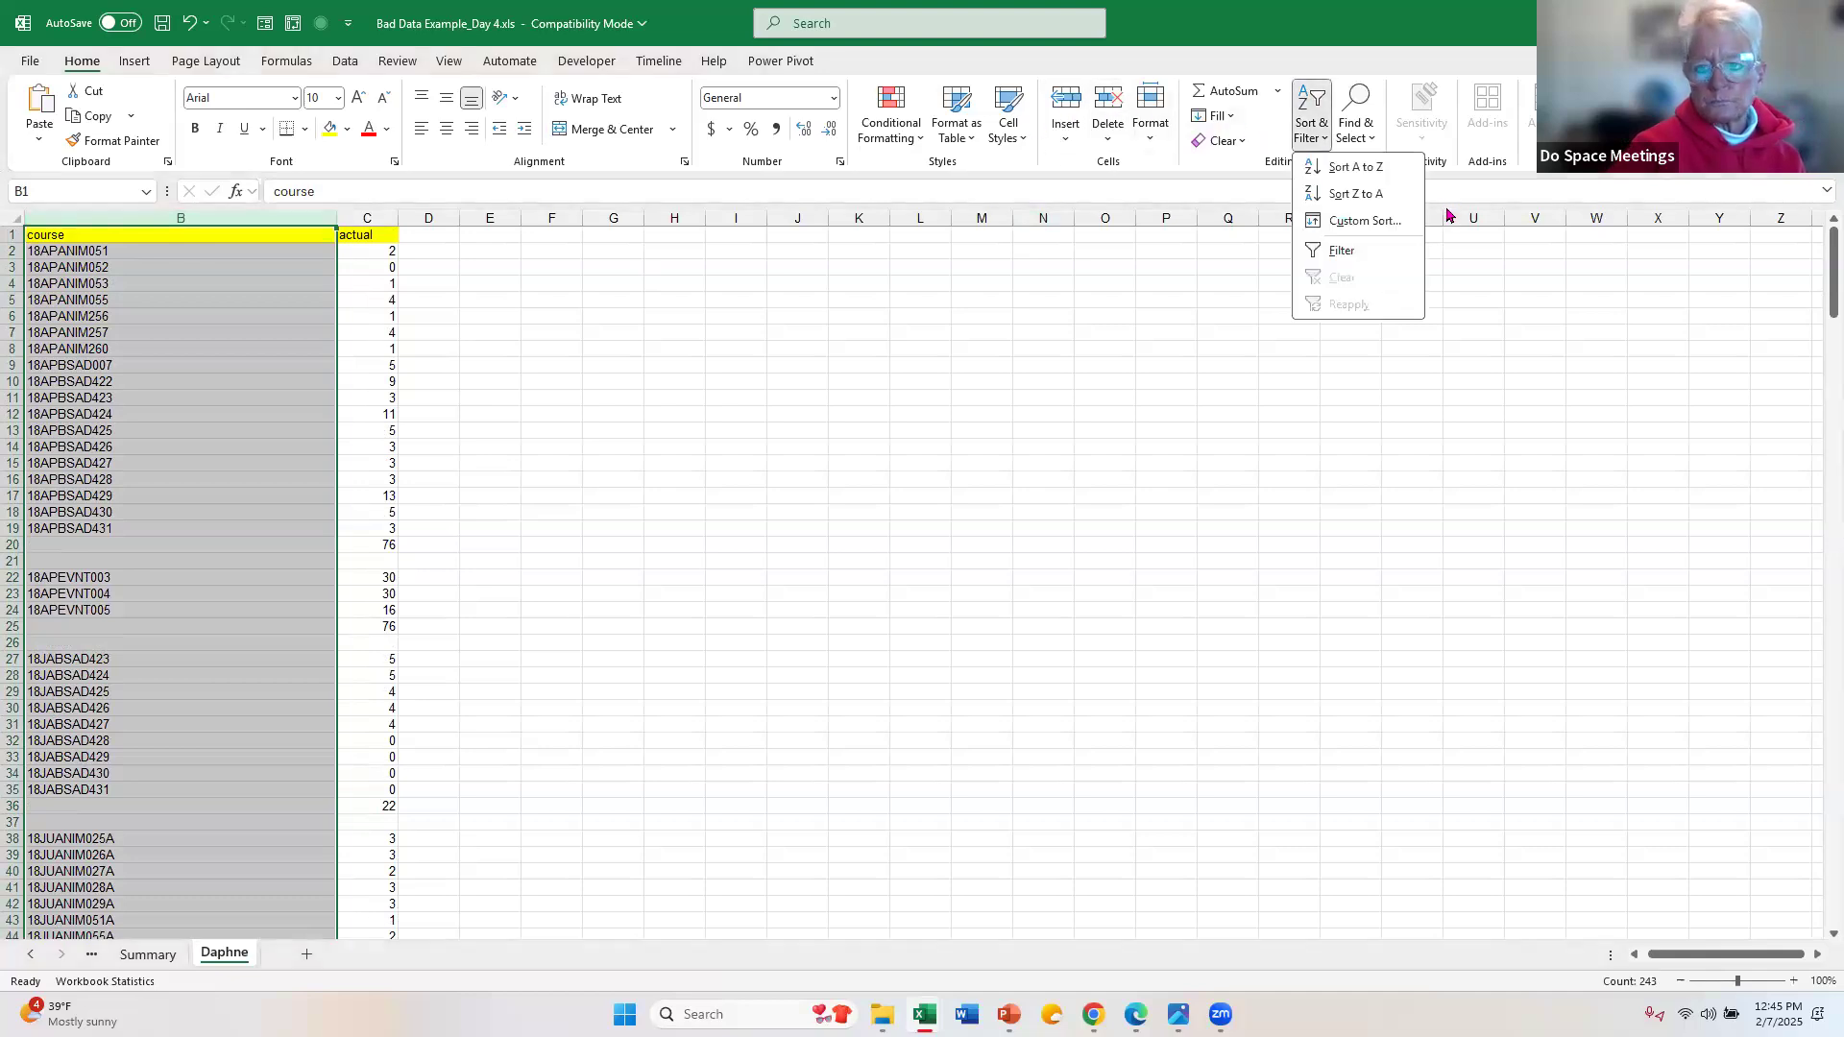
pyautogui.click(1385, 177)
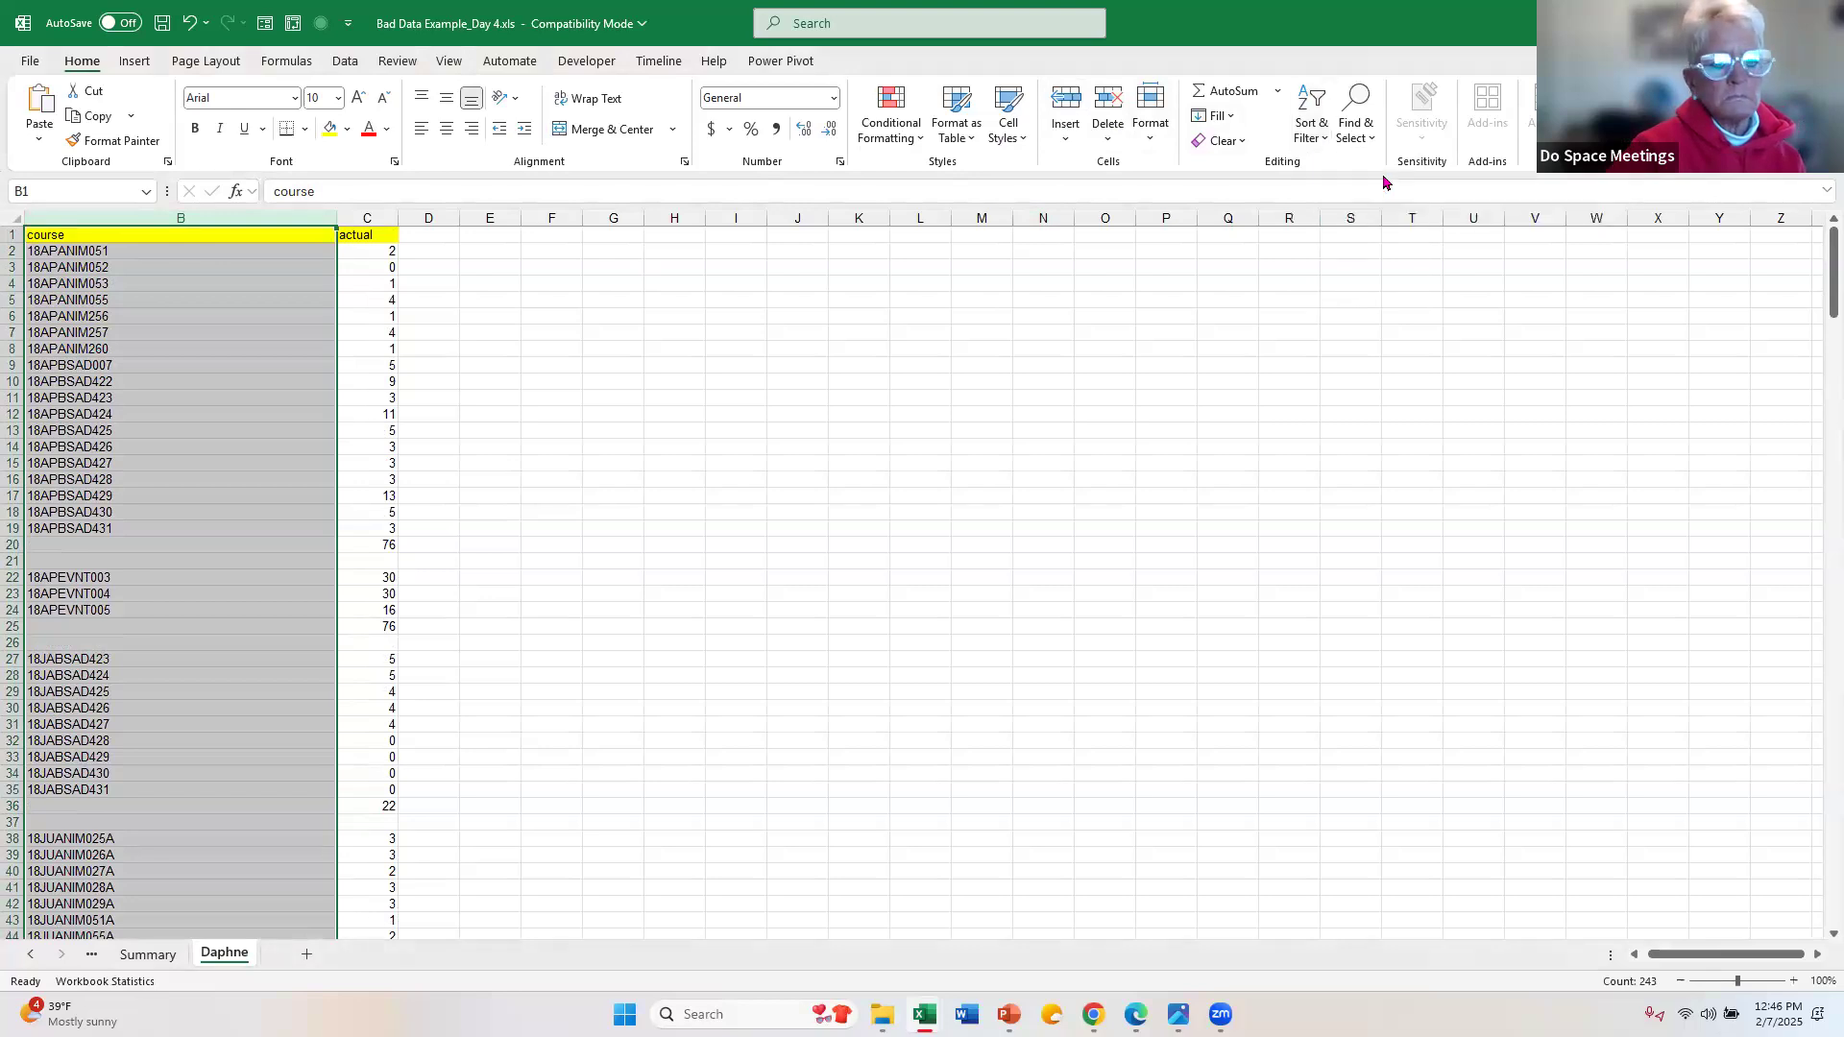
pyautogui.click(804, 436)
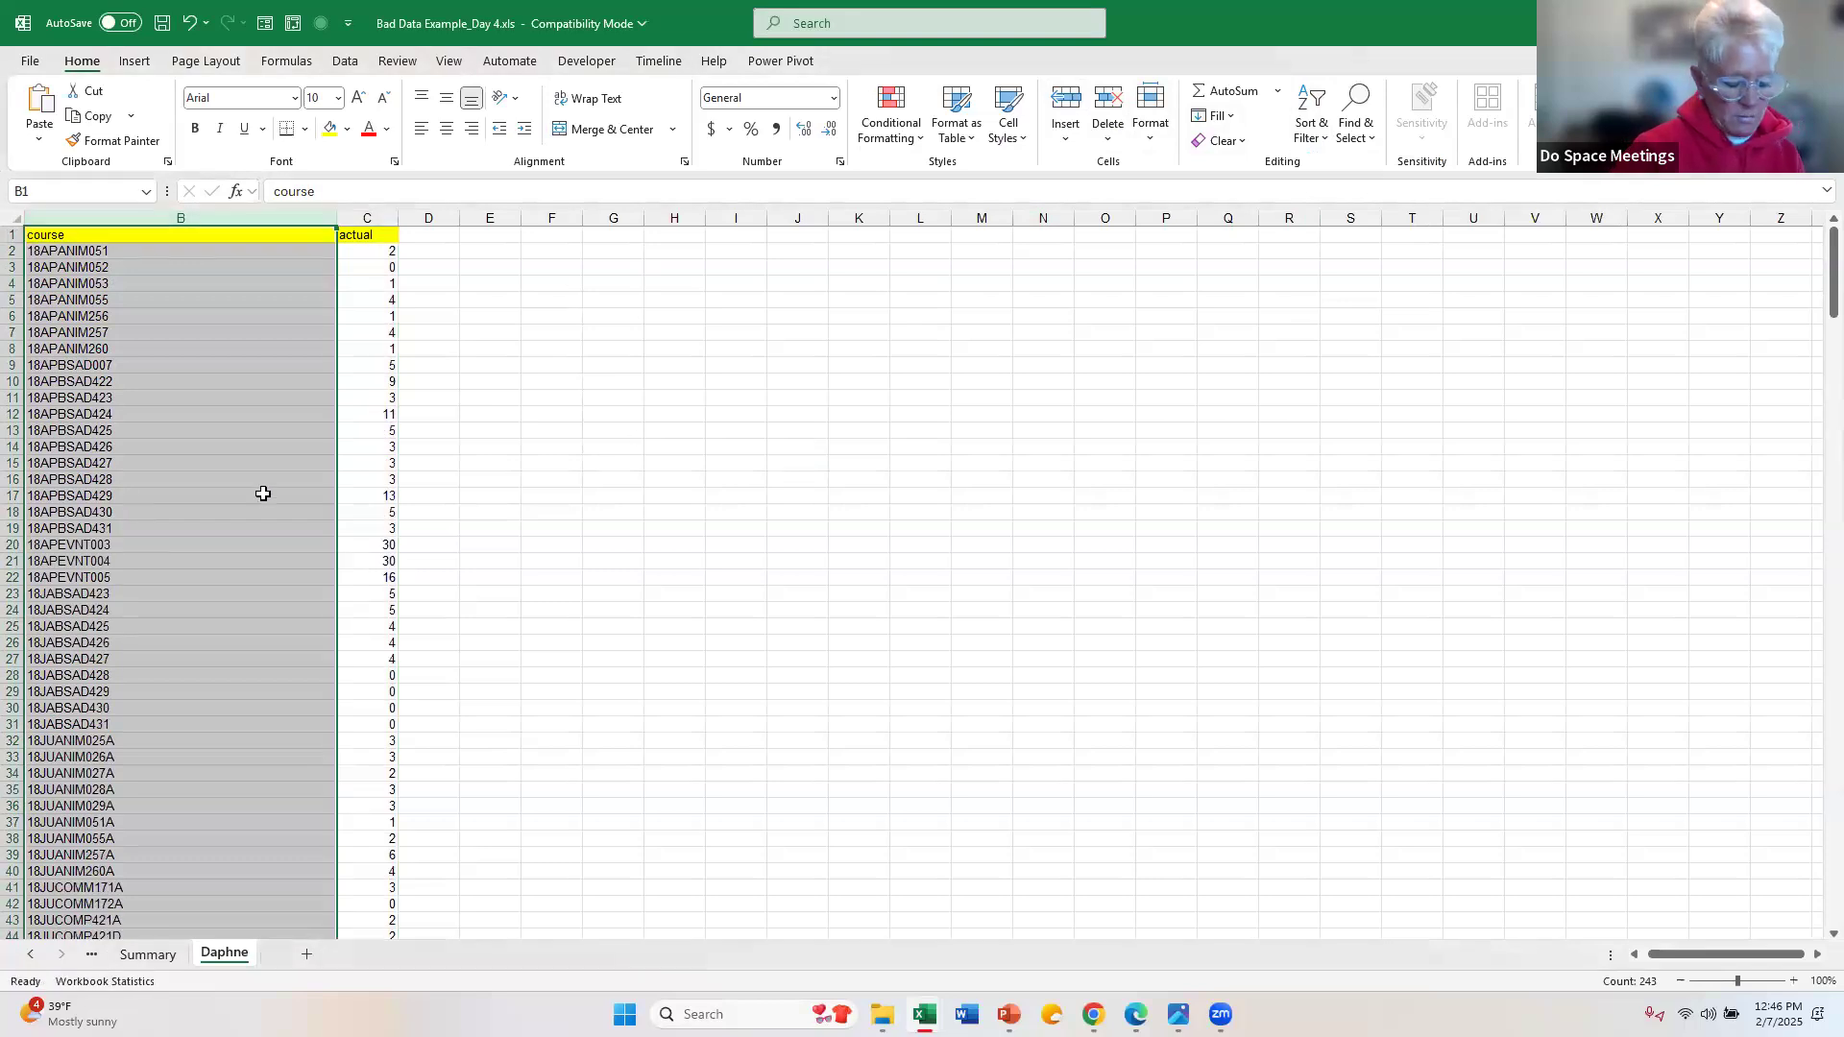
# Step: Select the sorted course codes from row 25 to the end of the list and check the rows below them
pyautogui.press('shift')
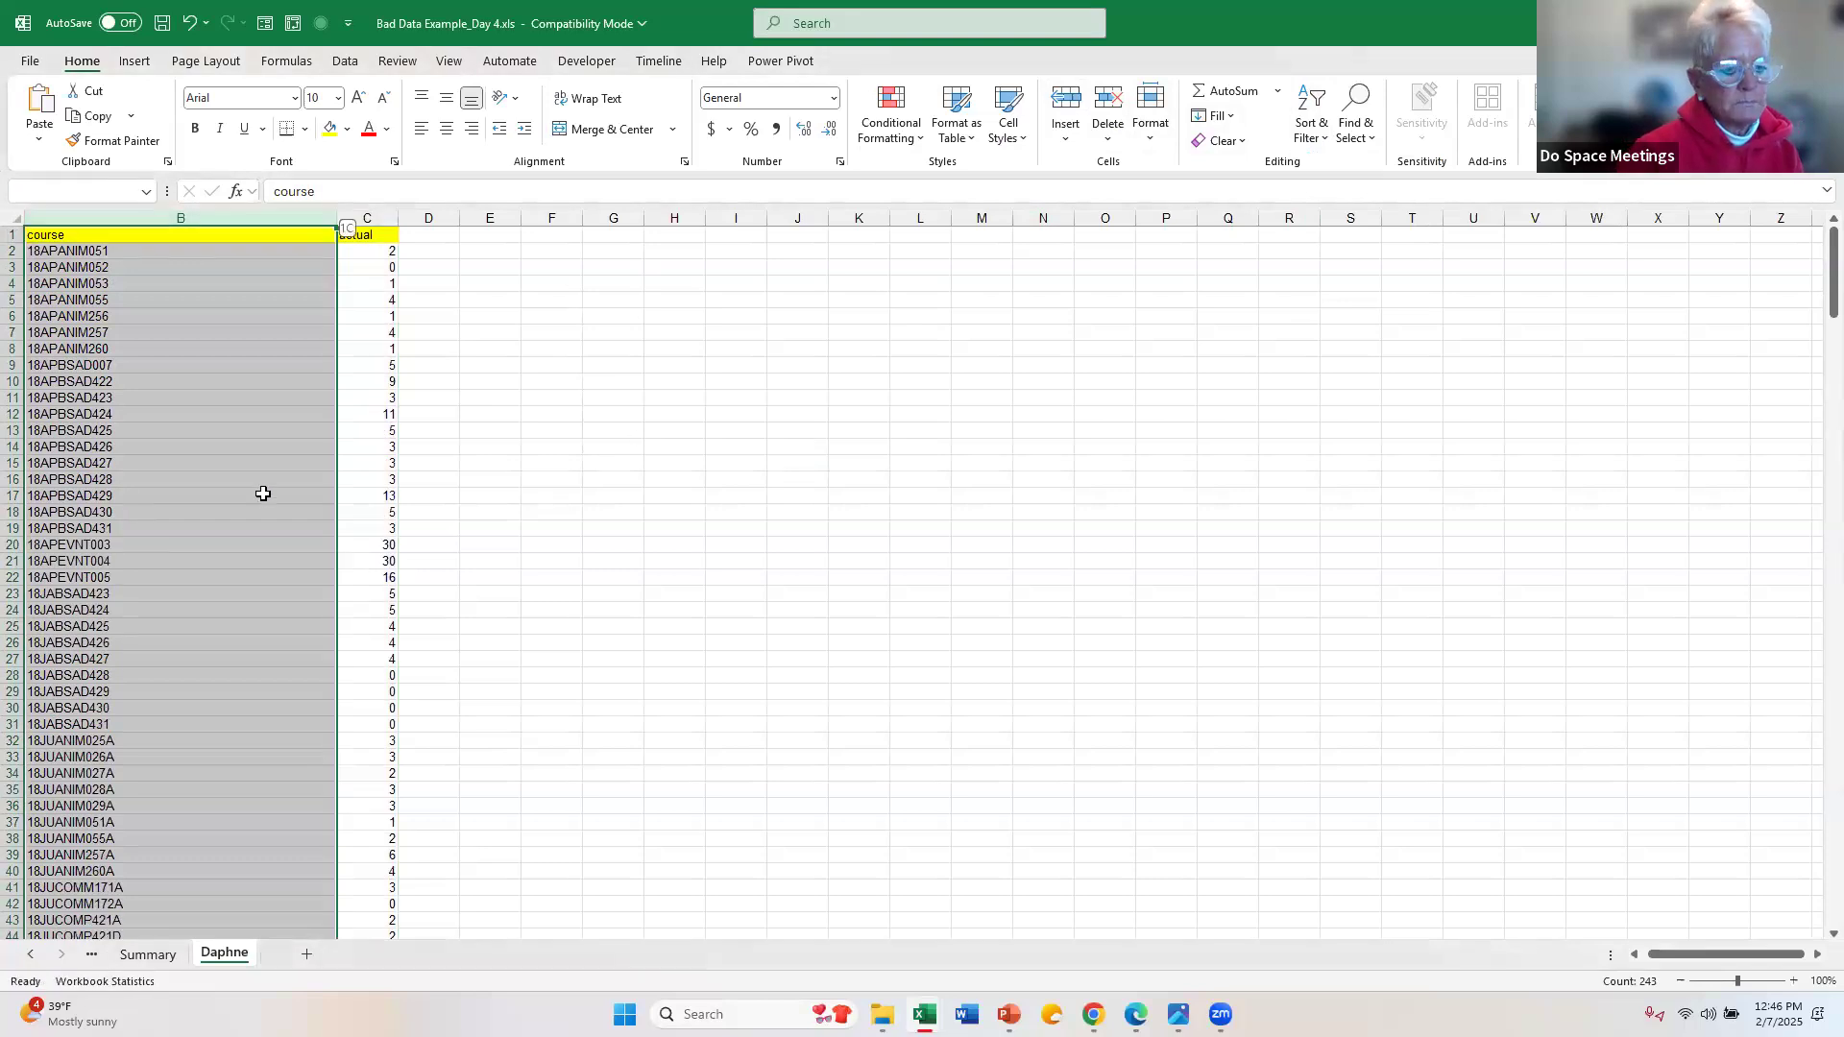
pyautogui.click(204, 639)
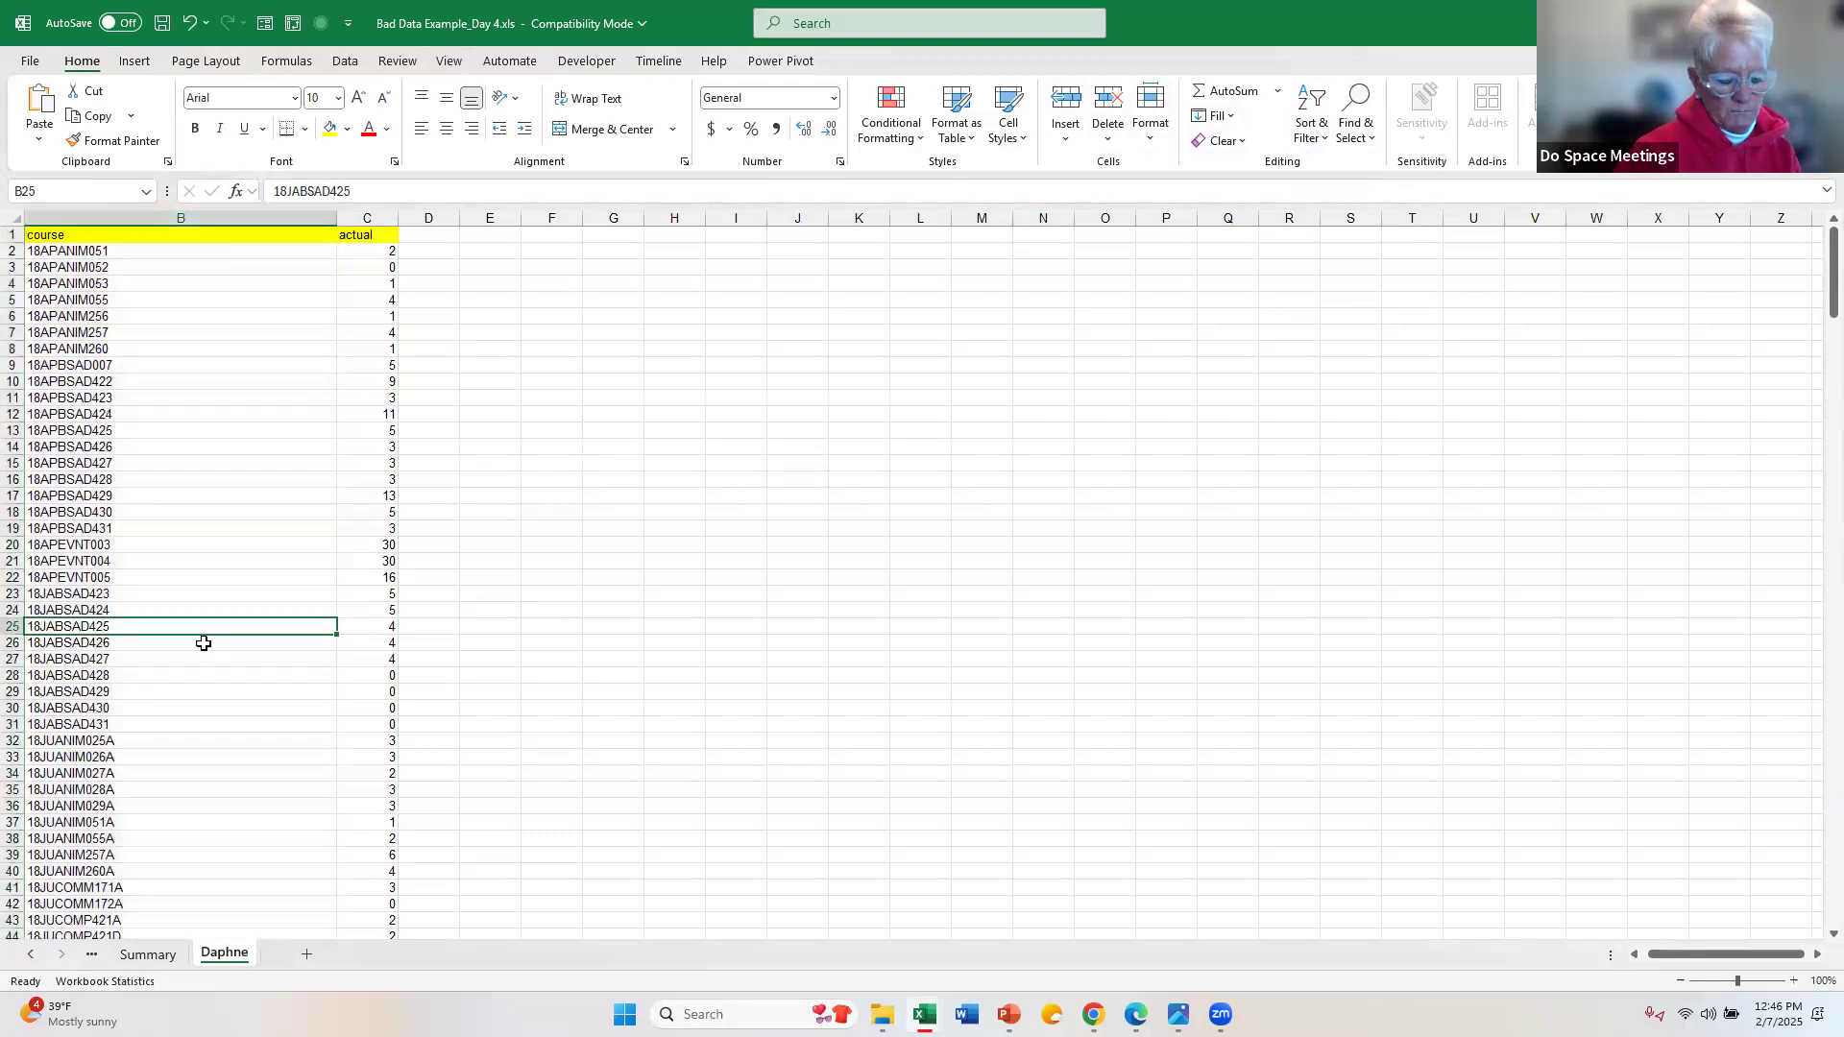
pyautogui.hotkey('ctrl', 'shift', 'Down')
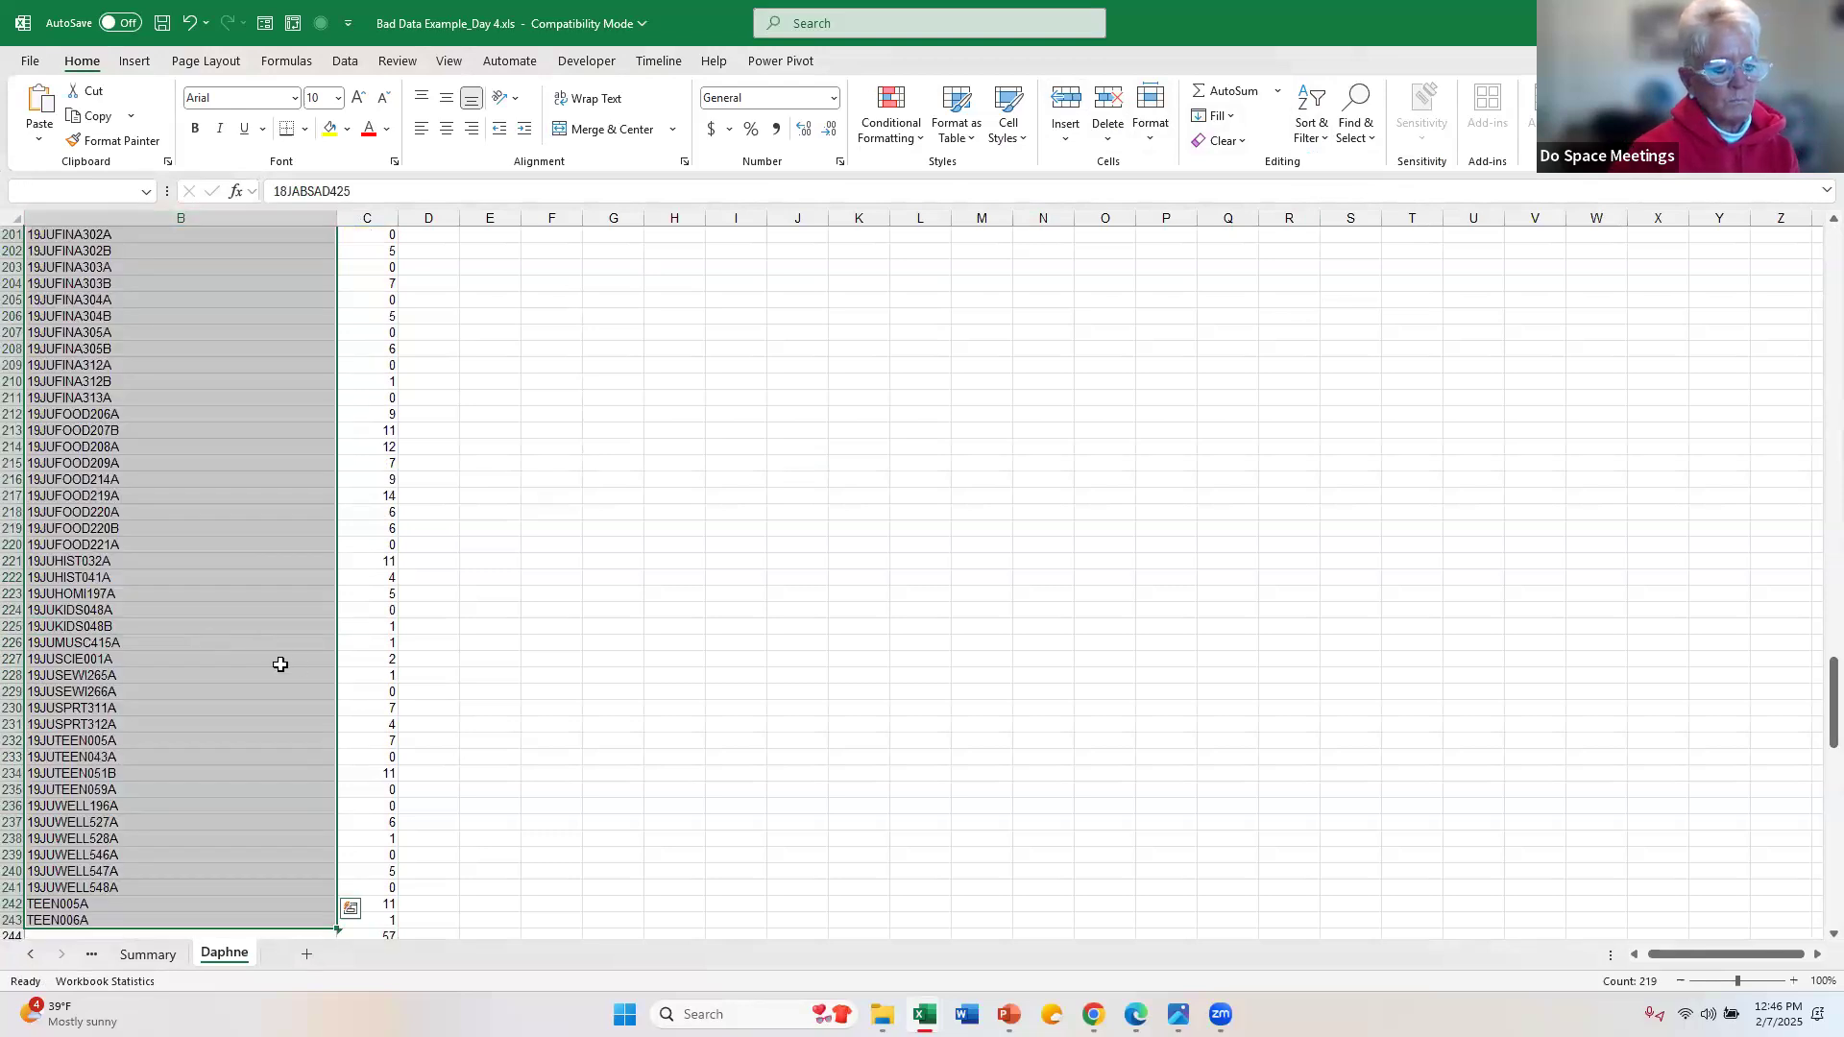
pyautogui.scroll(-8, 277, 655)
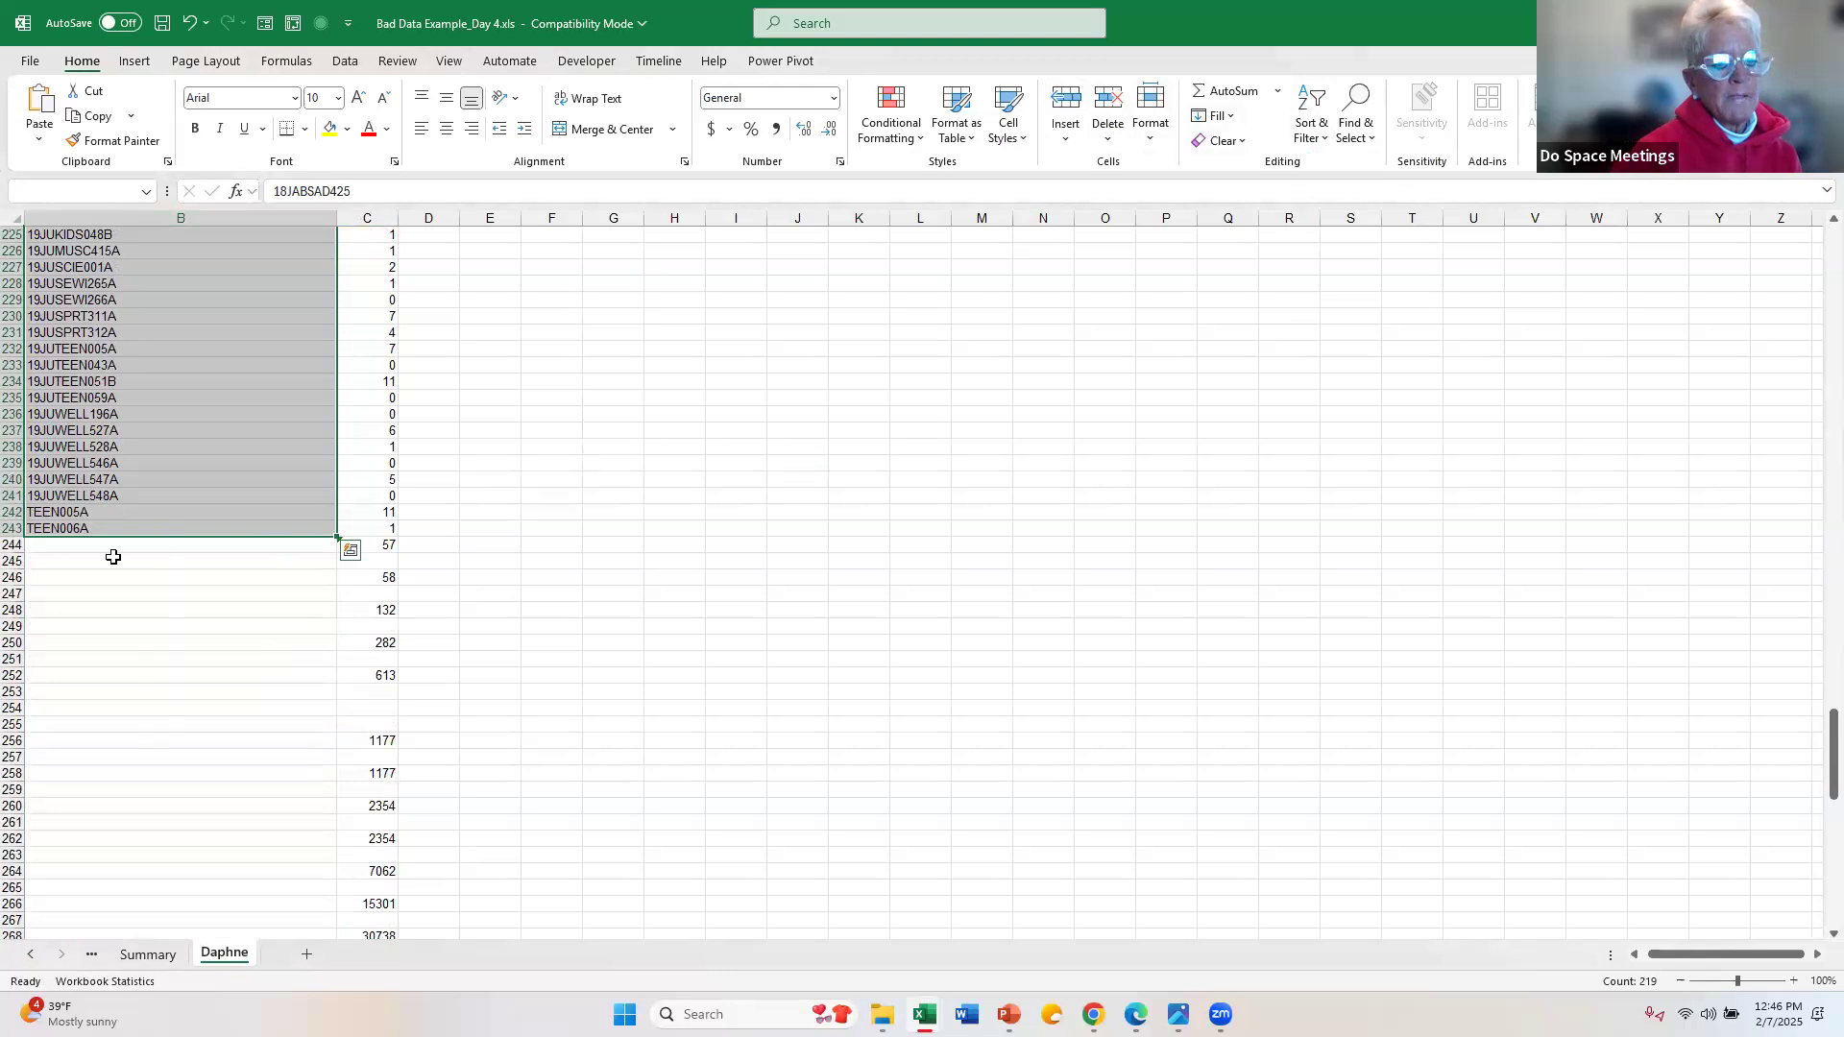
# Step: Delete the leftover subtotal rows from row 244 down below the course list, and return to the first course code
pyautogui.moveTo(17, 545)
pyautogui.mouseDown()
pyautogui.moveTo(13, 922)
pyautogui.moveTo(11, 530)
pyautogui.mouseUp()
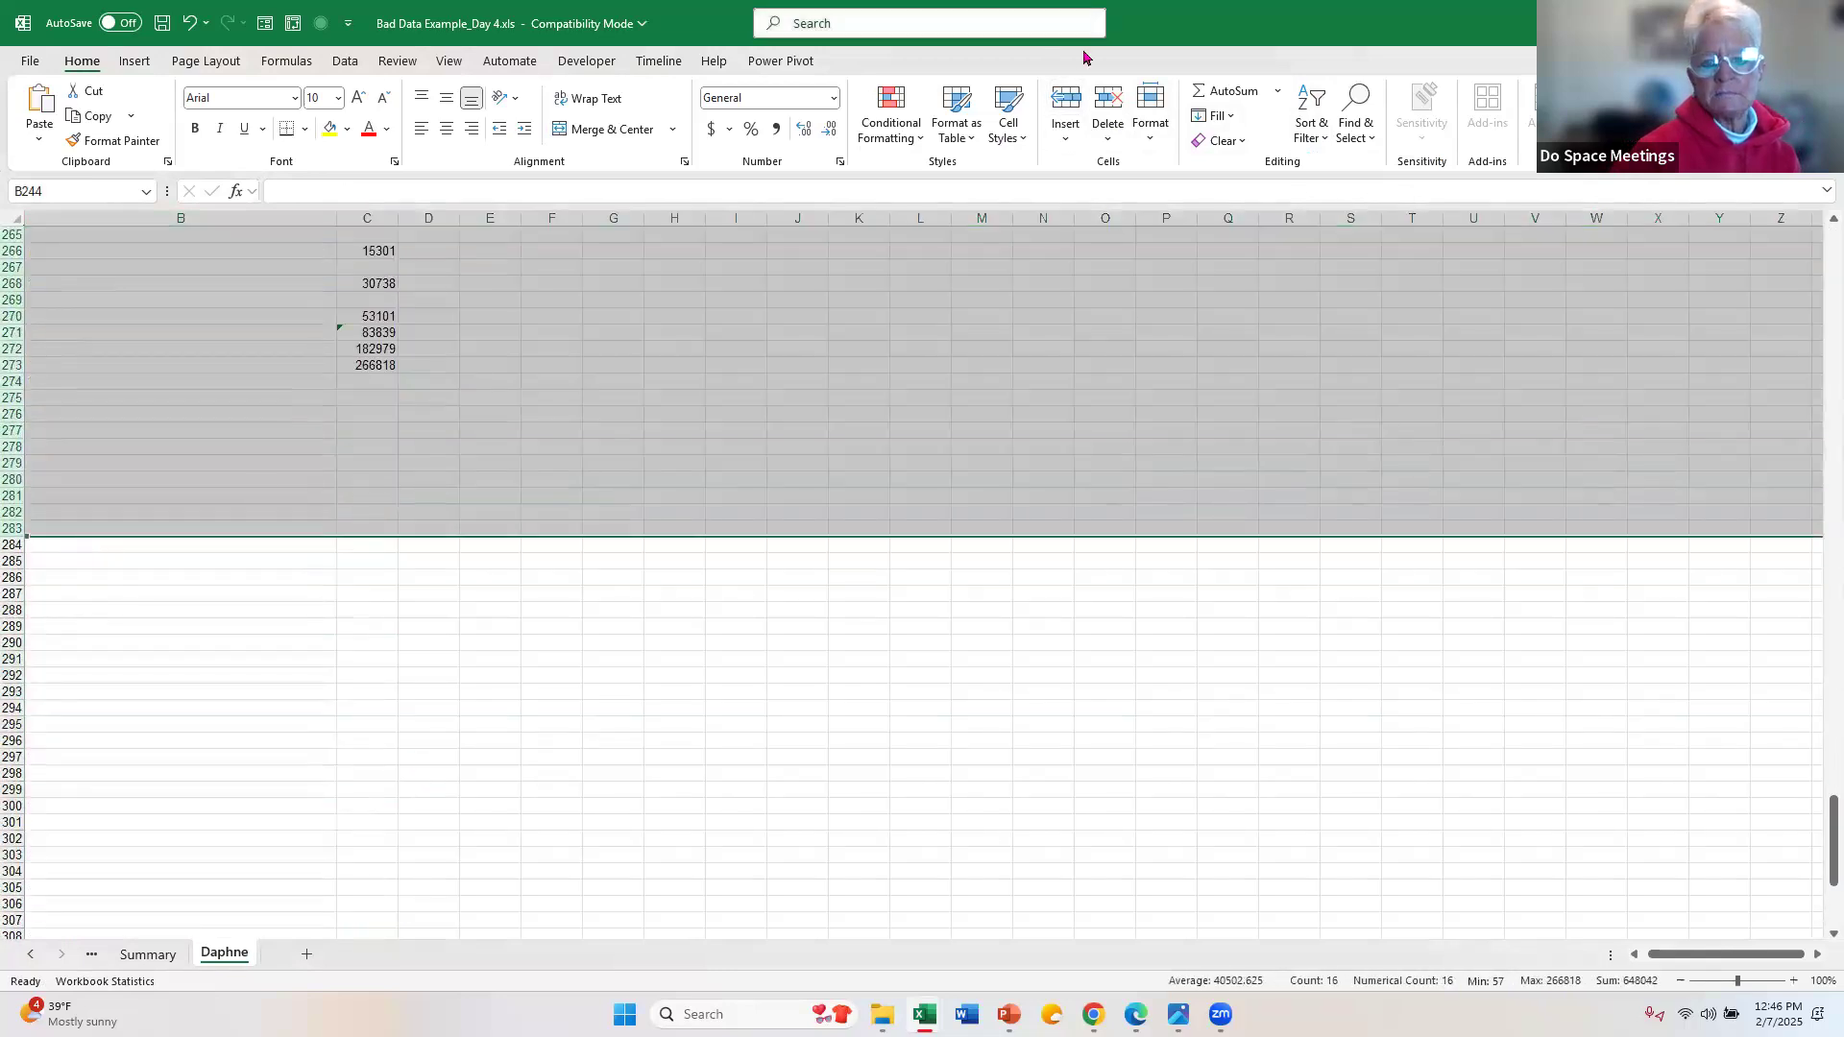
pyautogui.click(1119, 105)
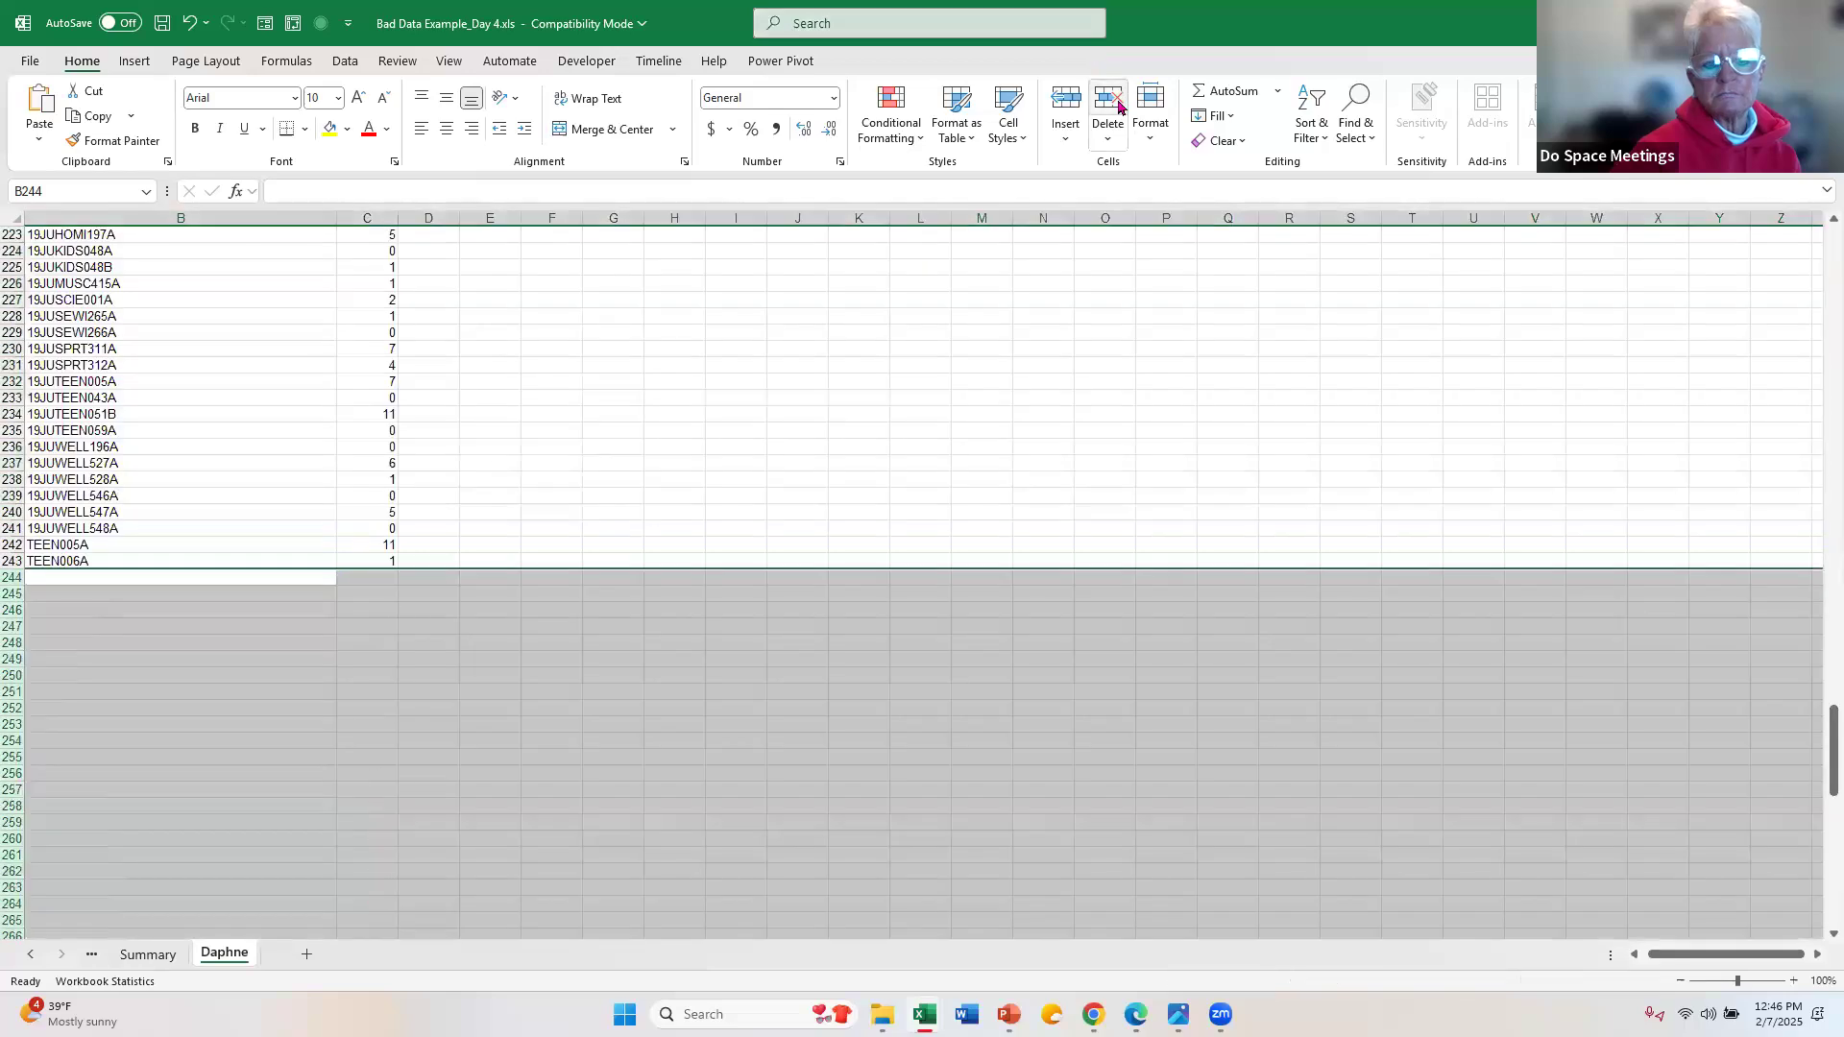
pyautogui.click(223, 442)
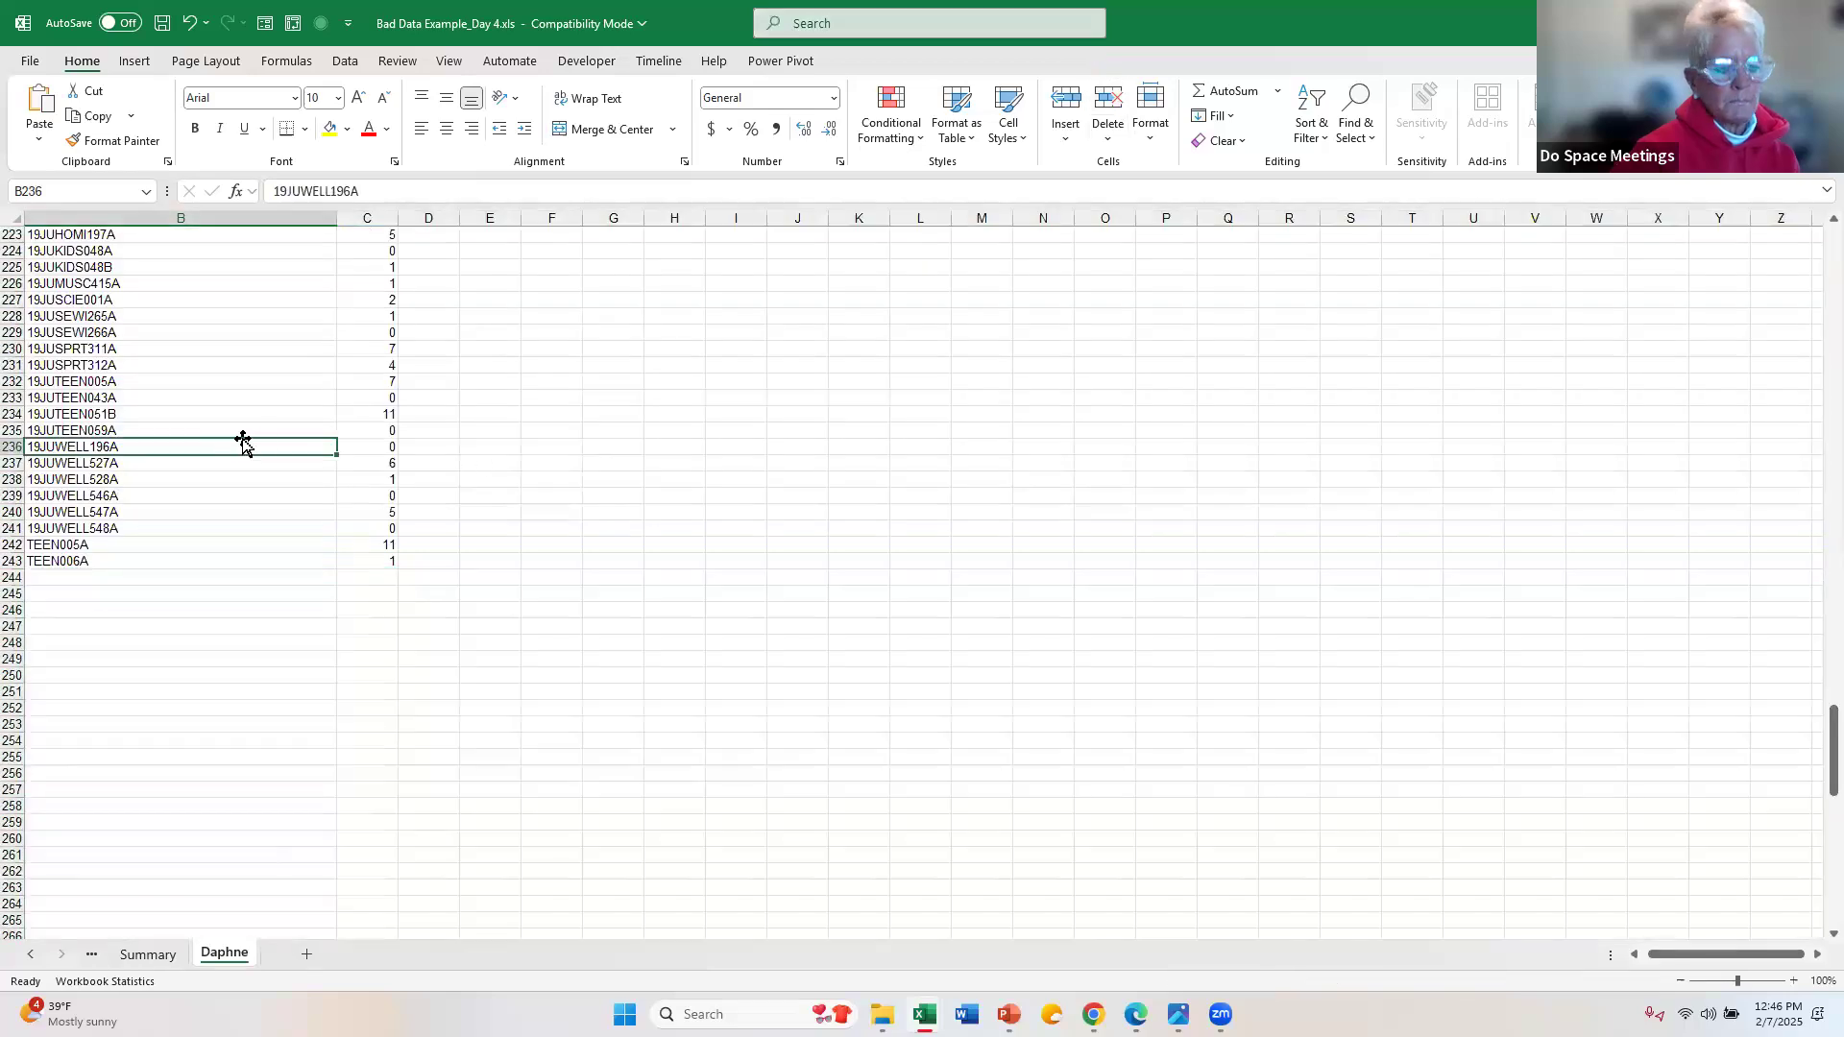
pyautogui.hotkey('ctrl', 'shift', 'Up')
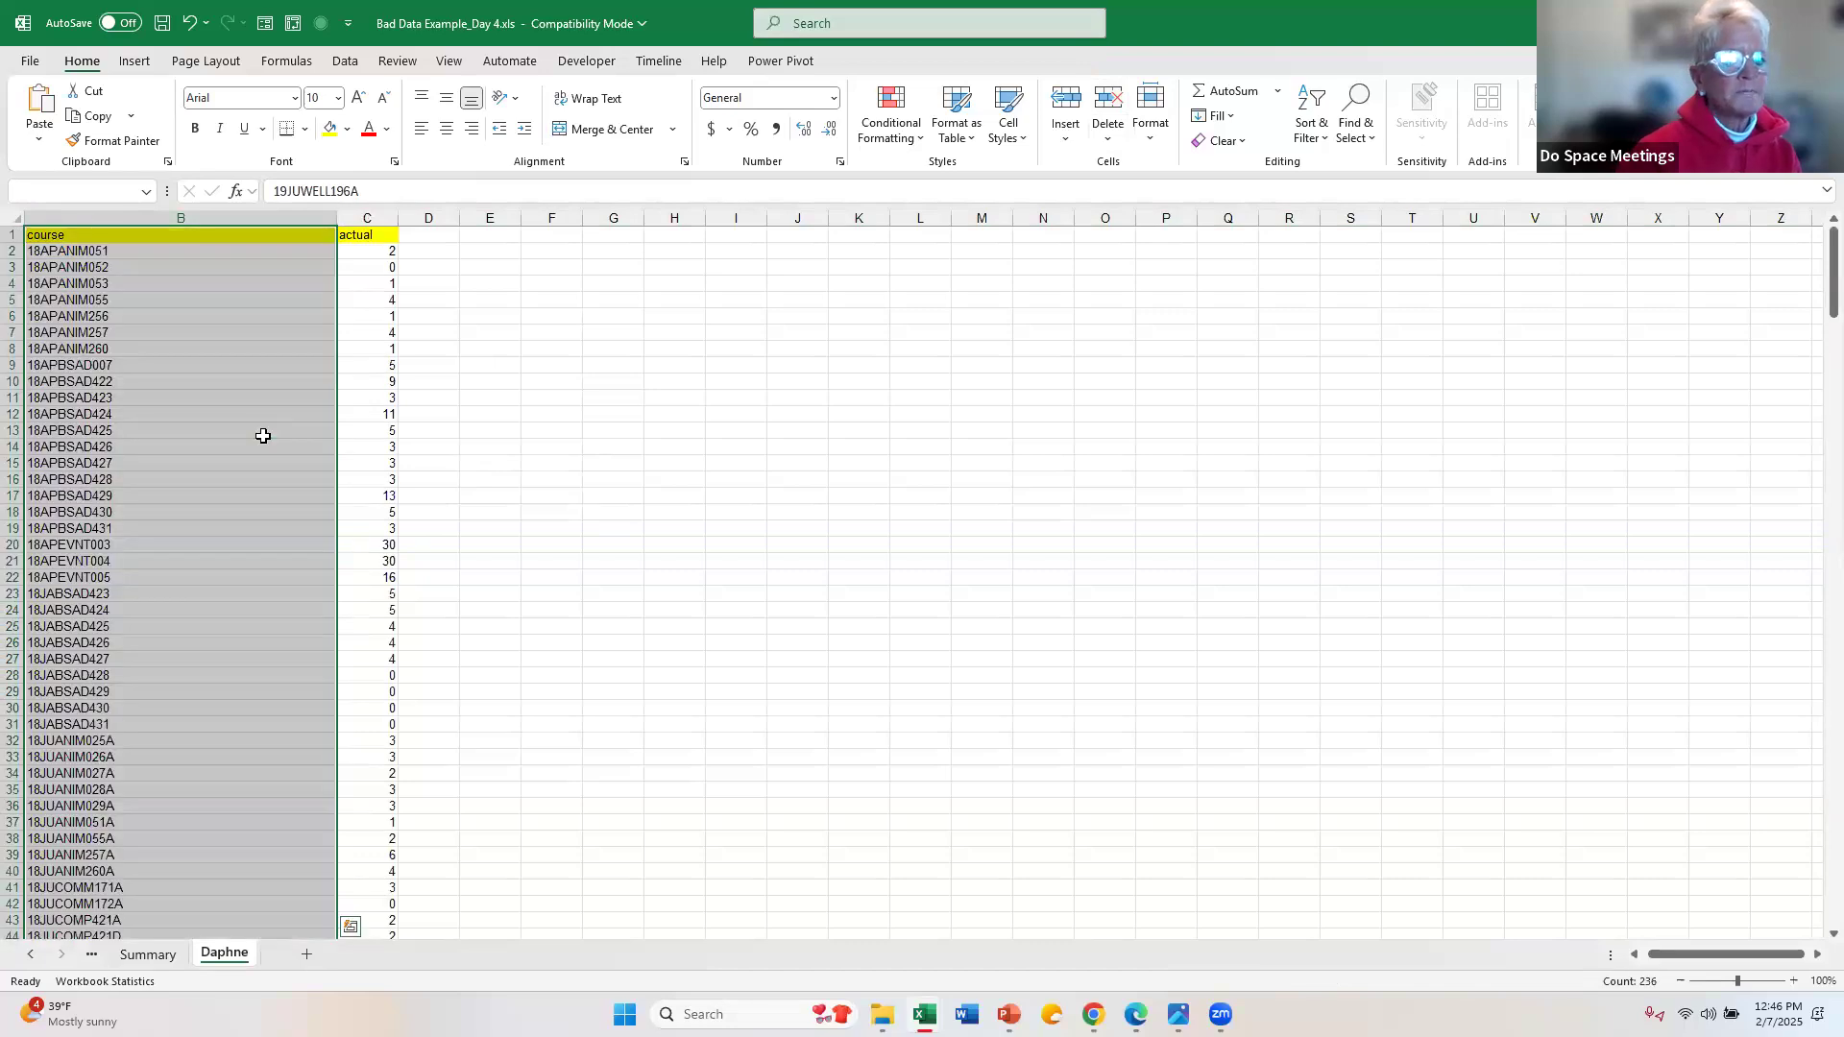
pyautogui.doubleClick(68, 249)
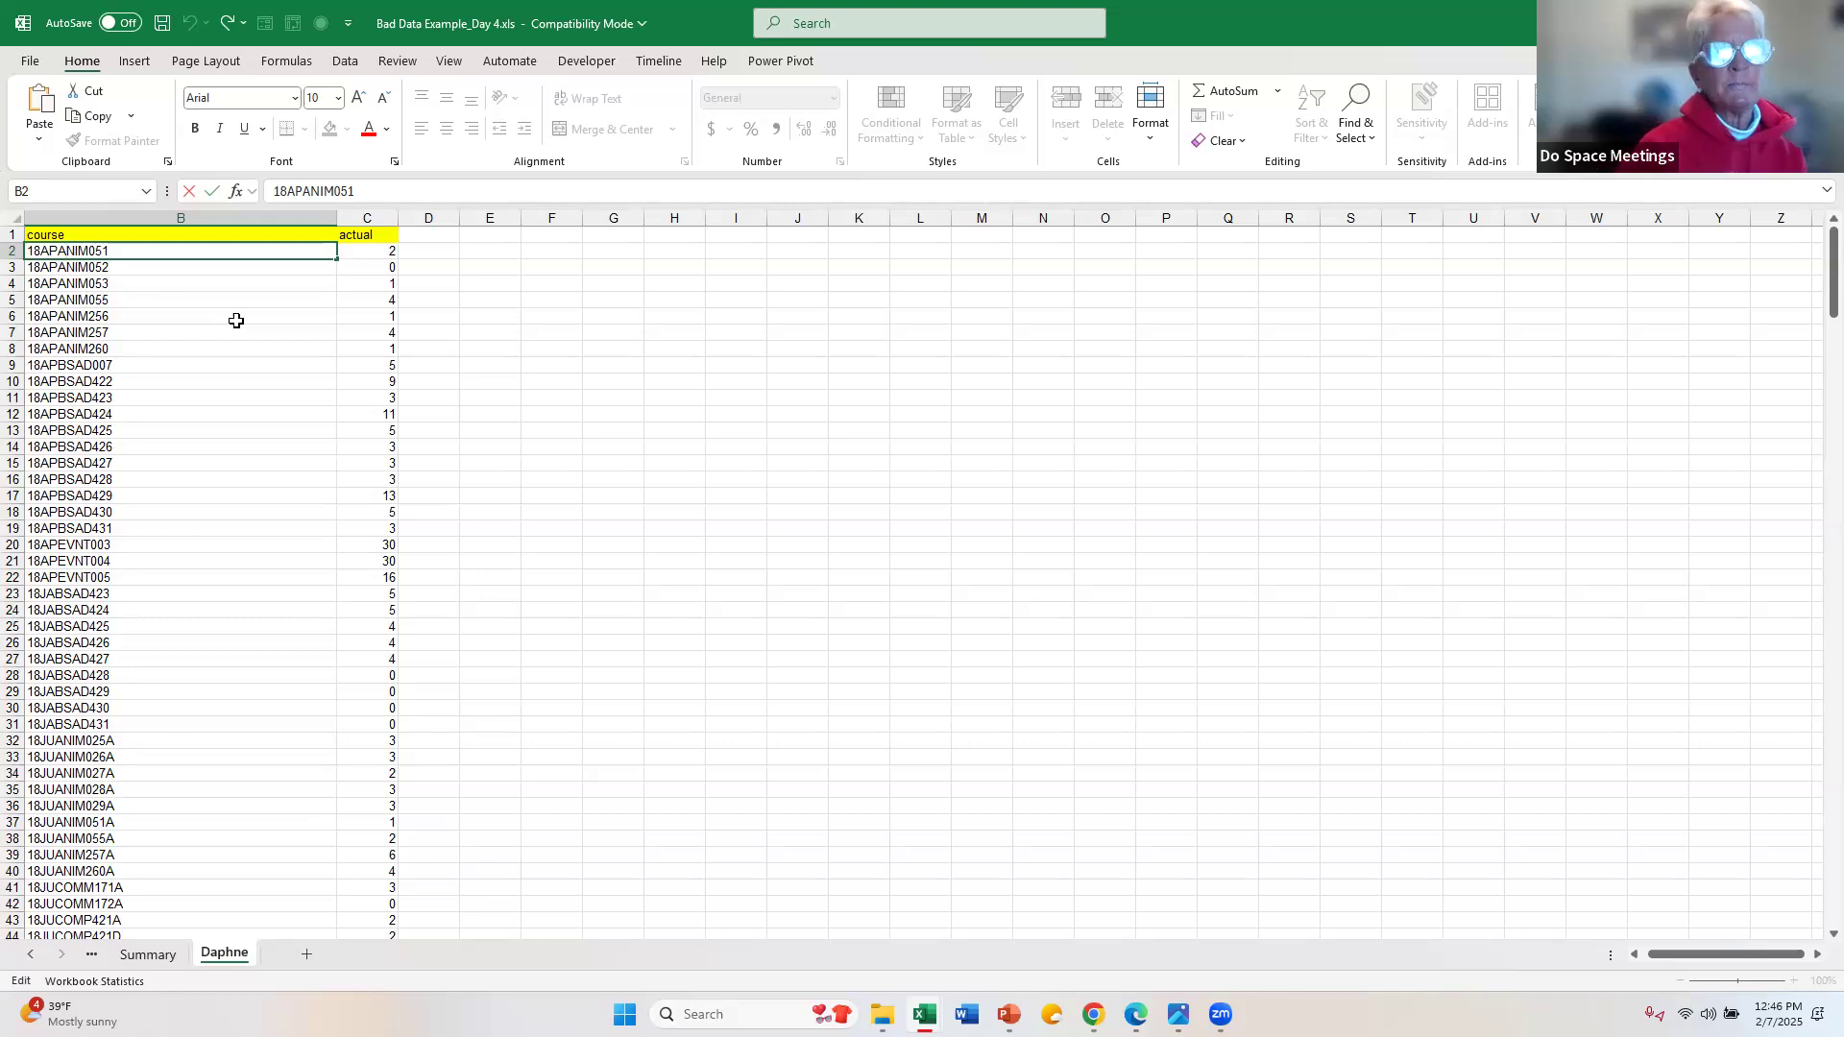
# Step: Insert a blank column between course and actual, without the yellow header fill
pyautogui.click(367, 217)
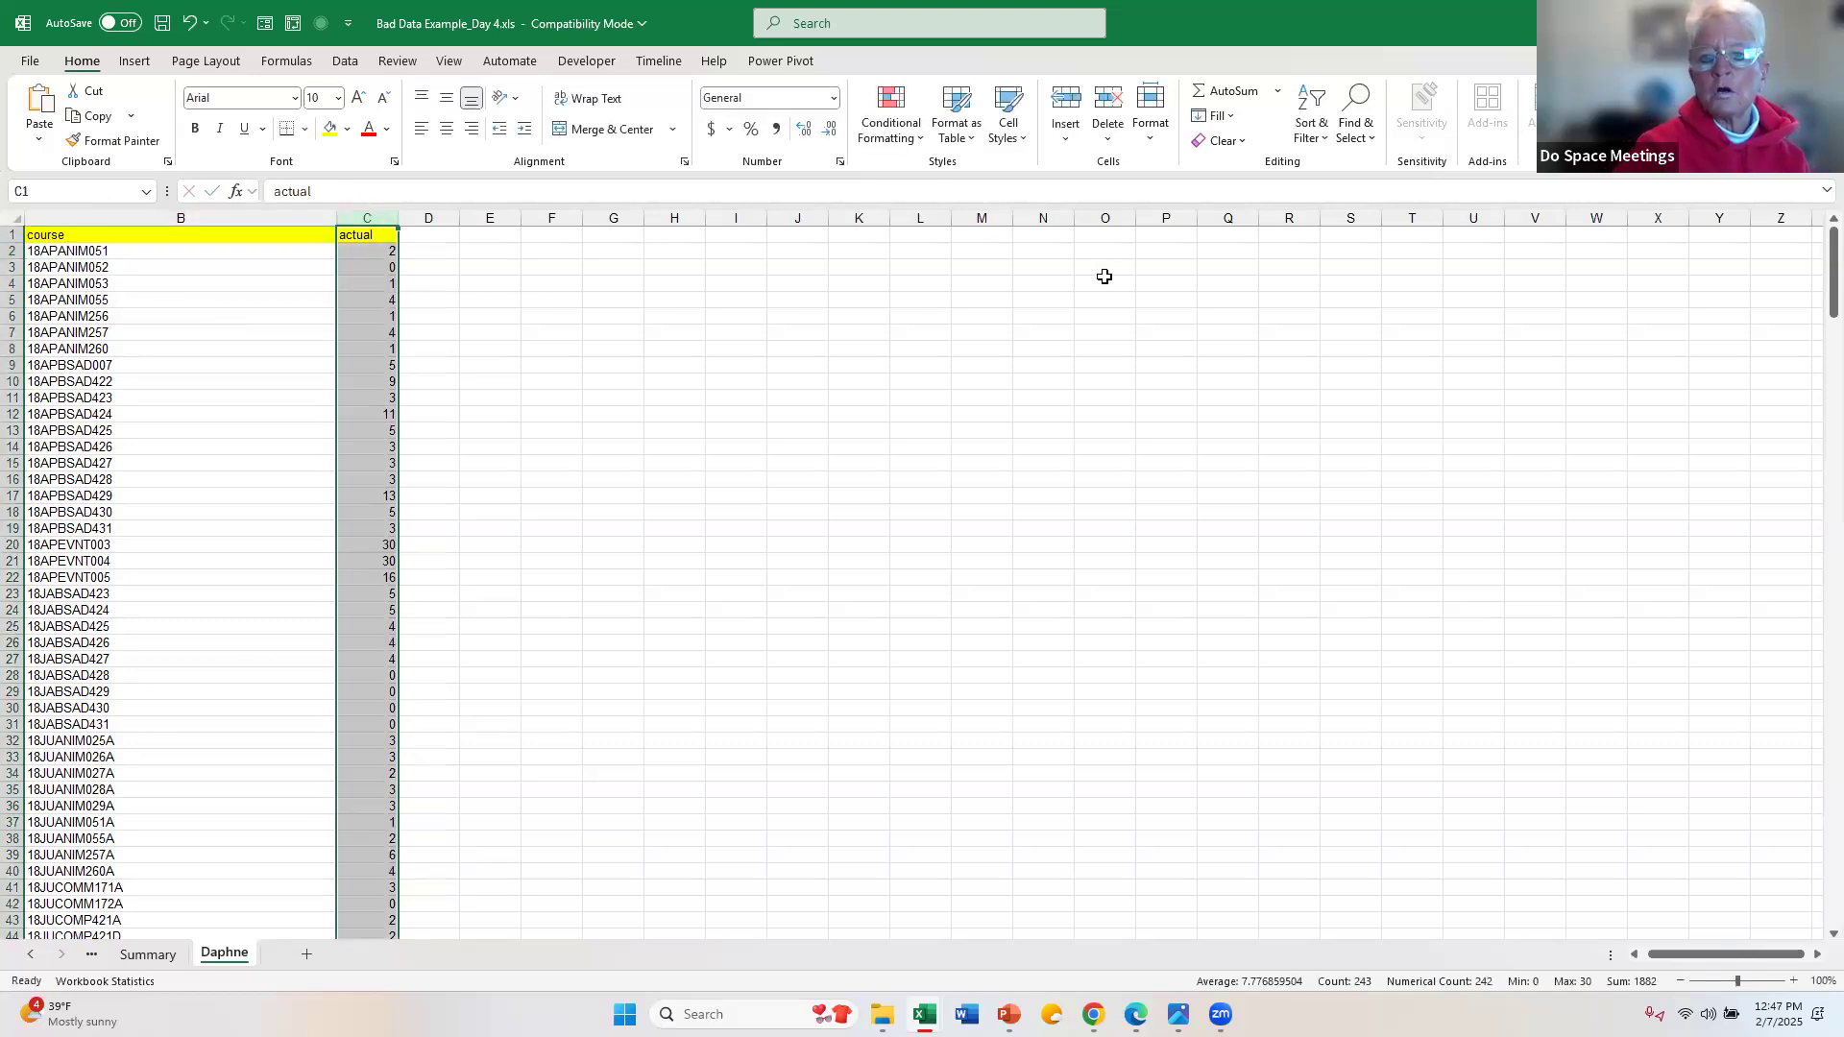
pyautogui.click(1064, 106)
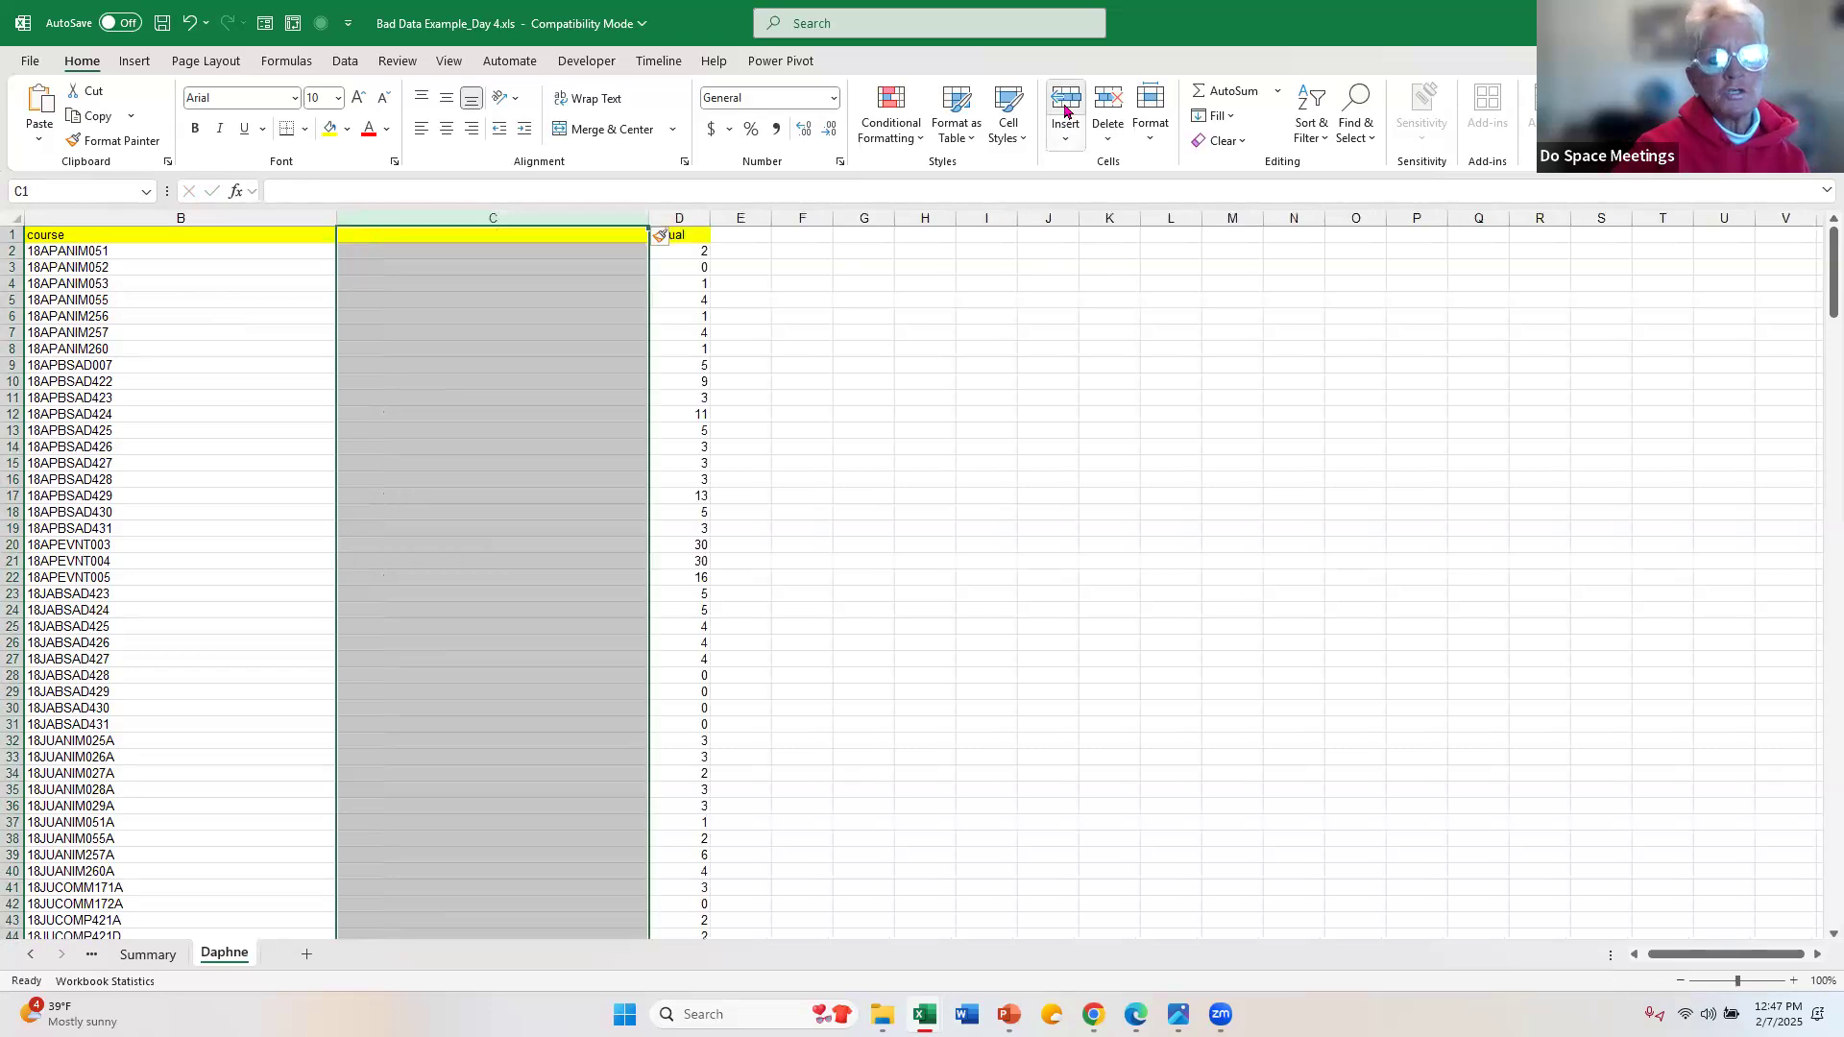
pyautogui.click(570, 250)
pyautogui.click(140, 141)
pyautogui.click(408, 219)
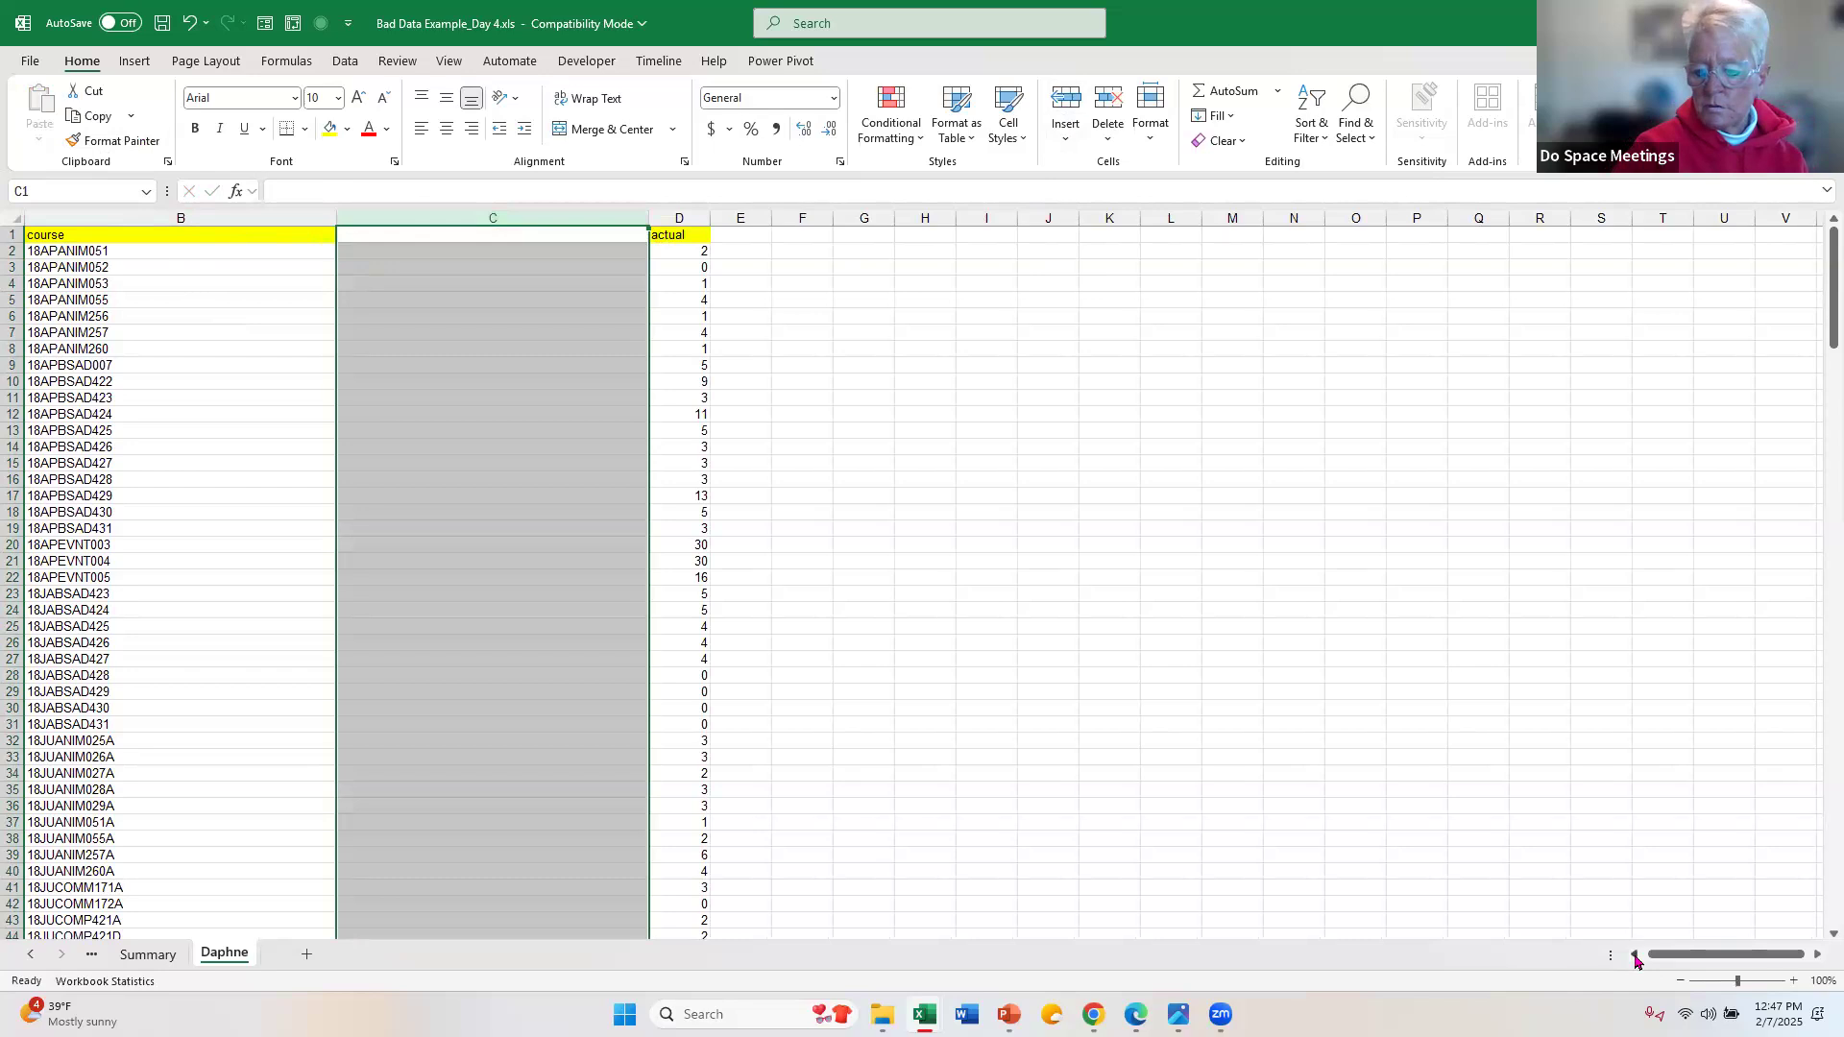
# Step: Delete the ct column in front of the course column
pyautogui.click(1635, 956)
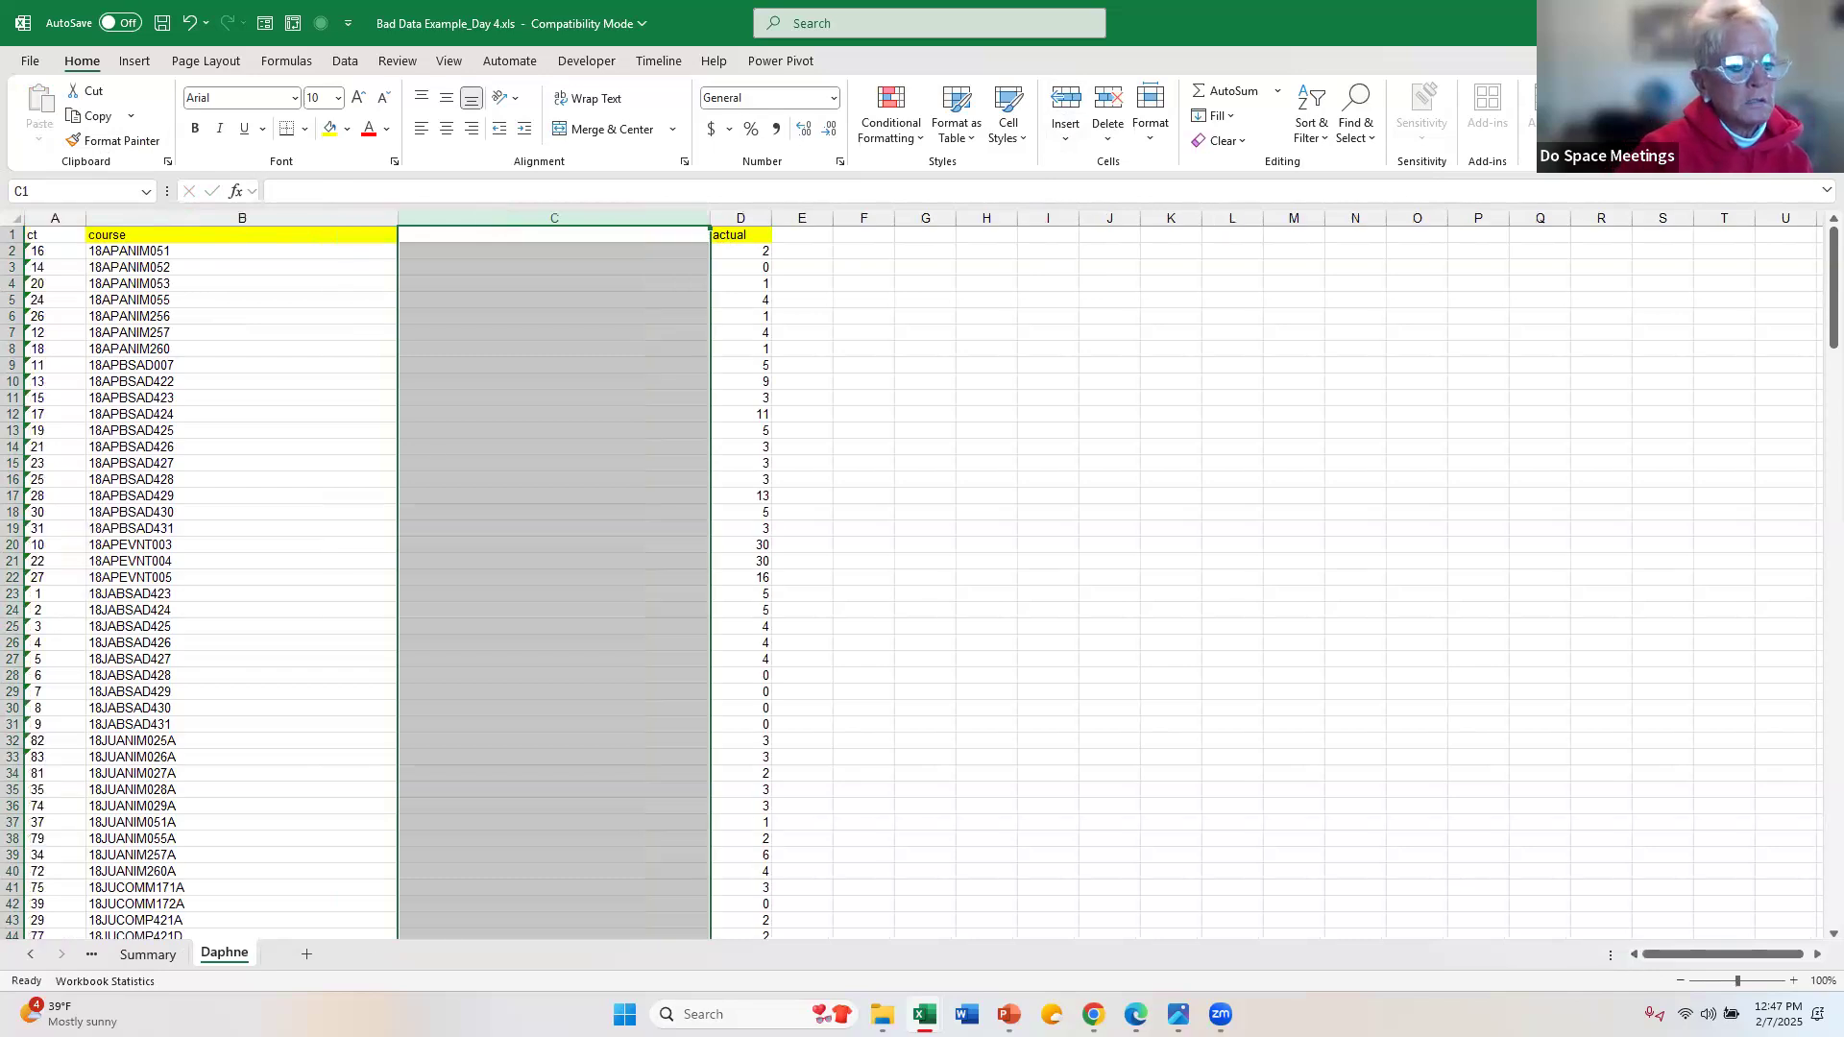
pyautogui.click(66, 223)
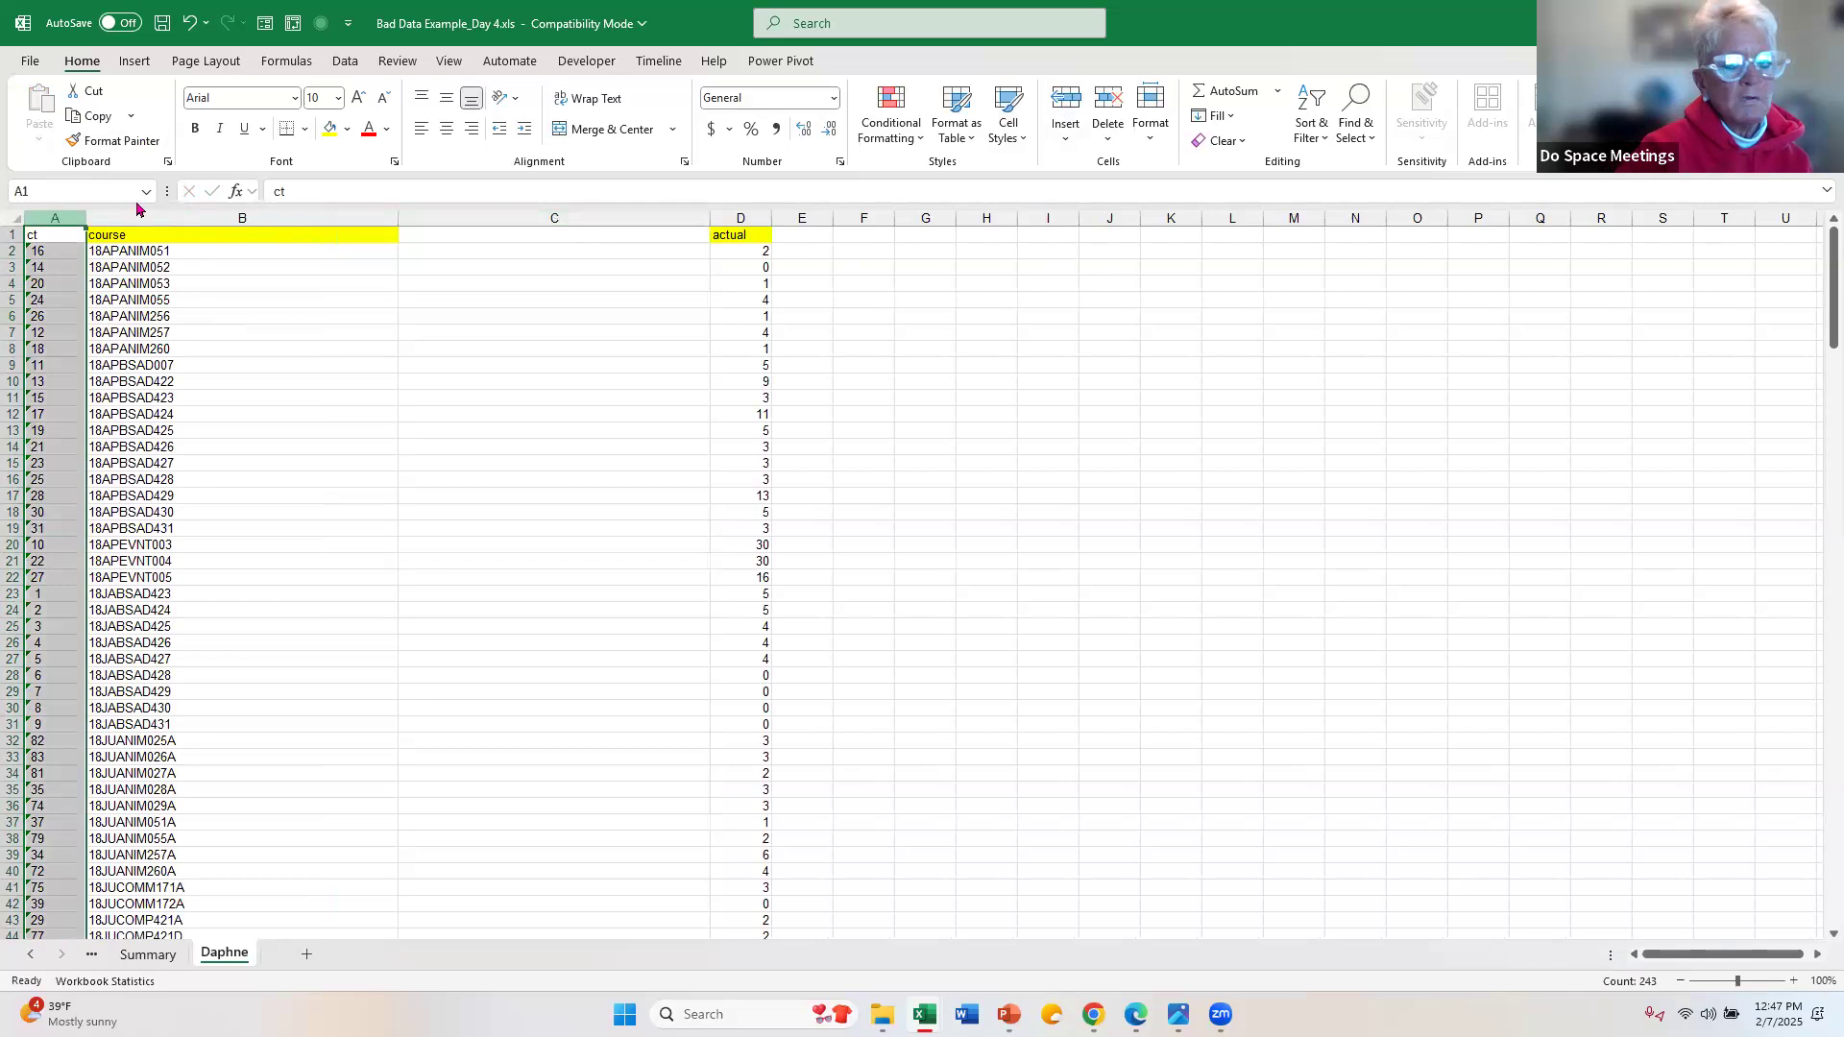
pyautogui.click(1108, 101)
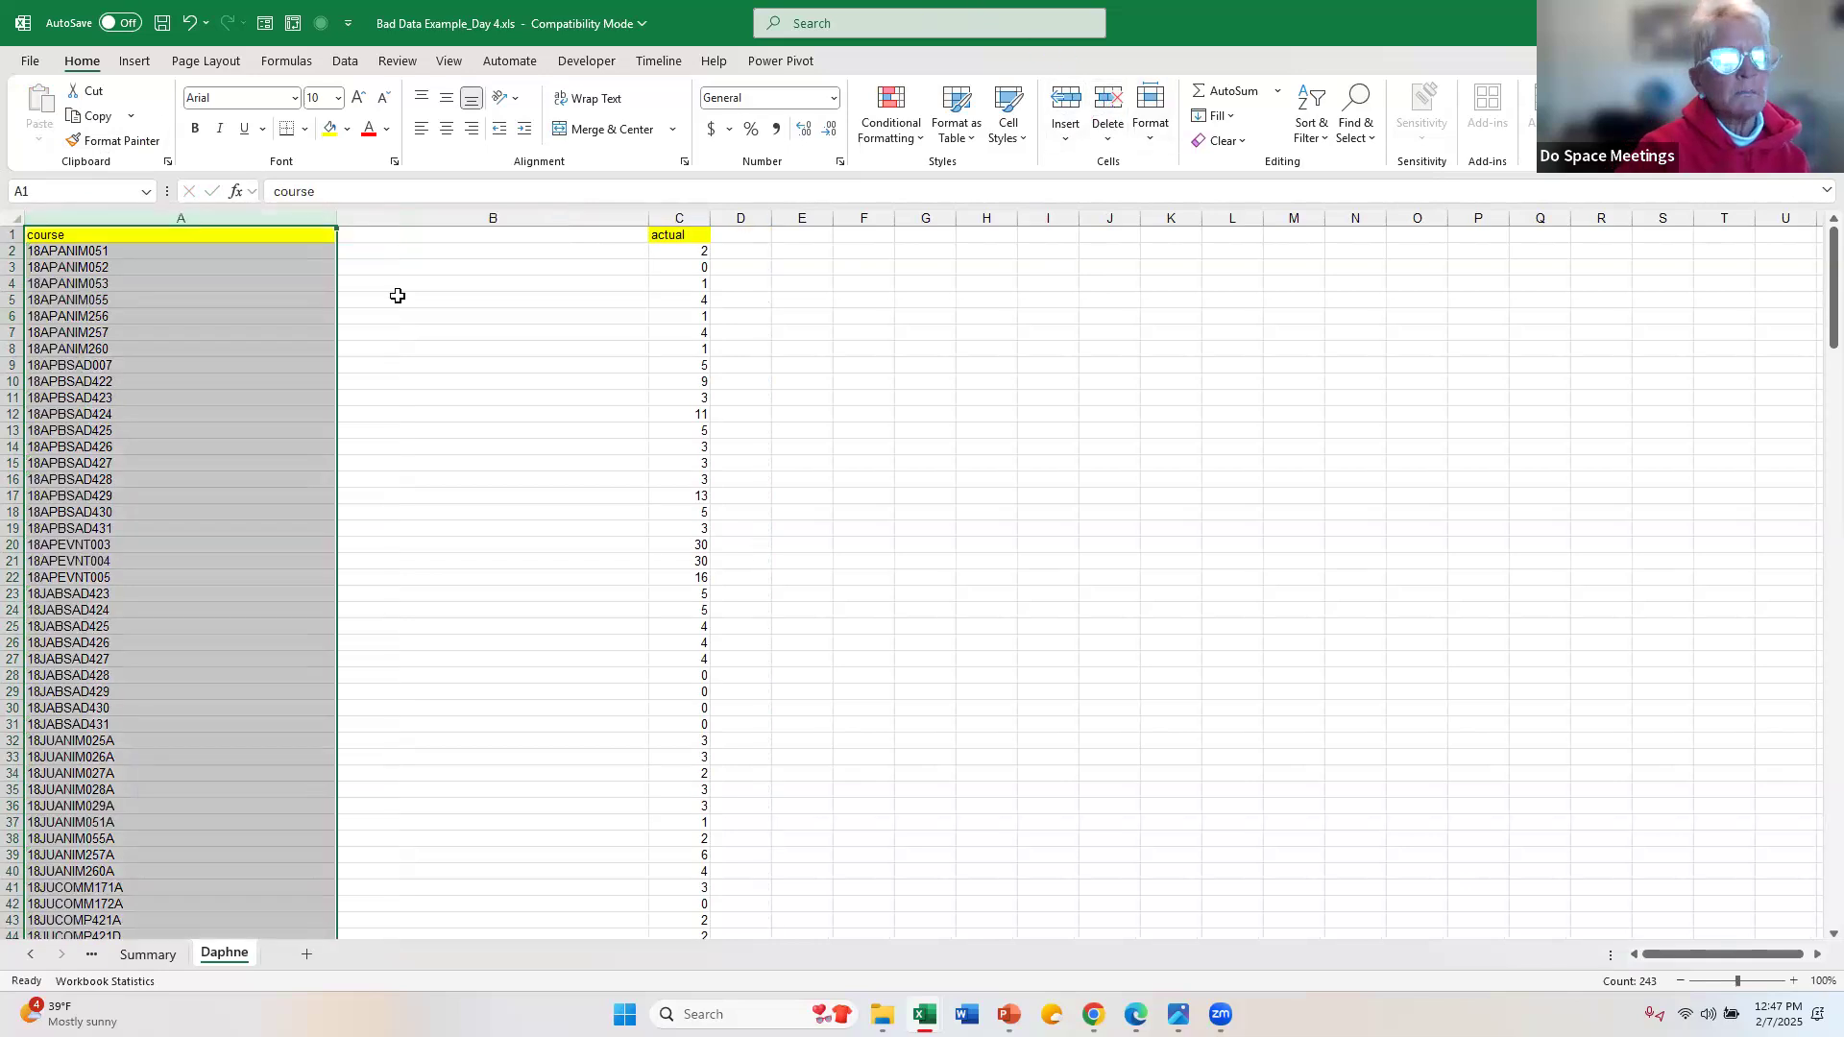
# Step: Start Text to Columns on all course codes from A2 down and set the data type to Fixed width
pyautogui.click(146, 251)
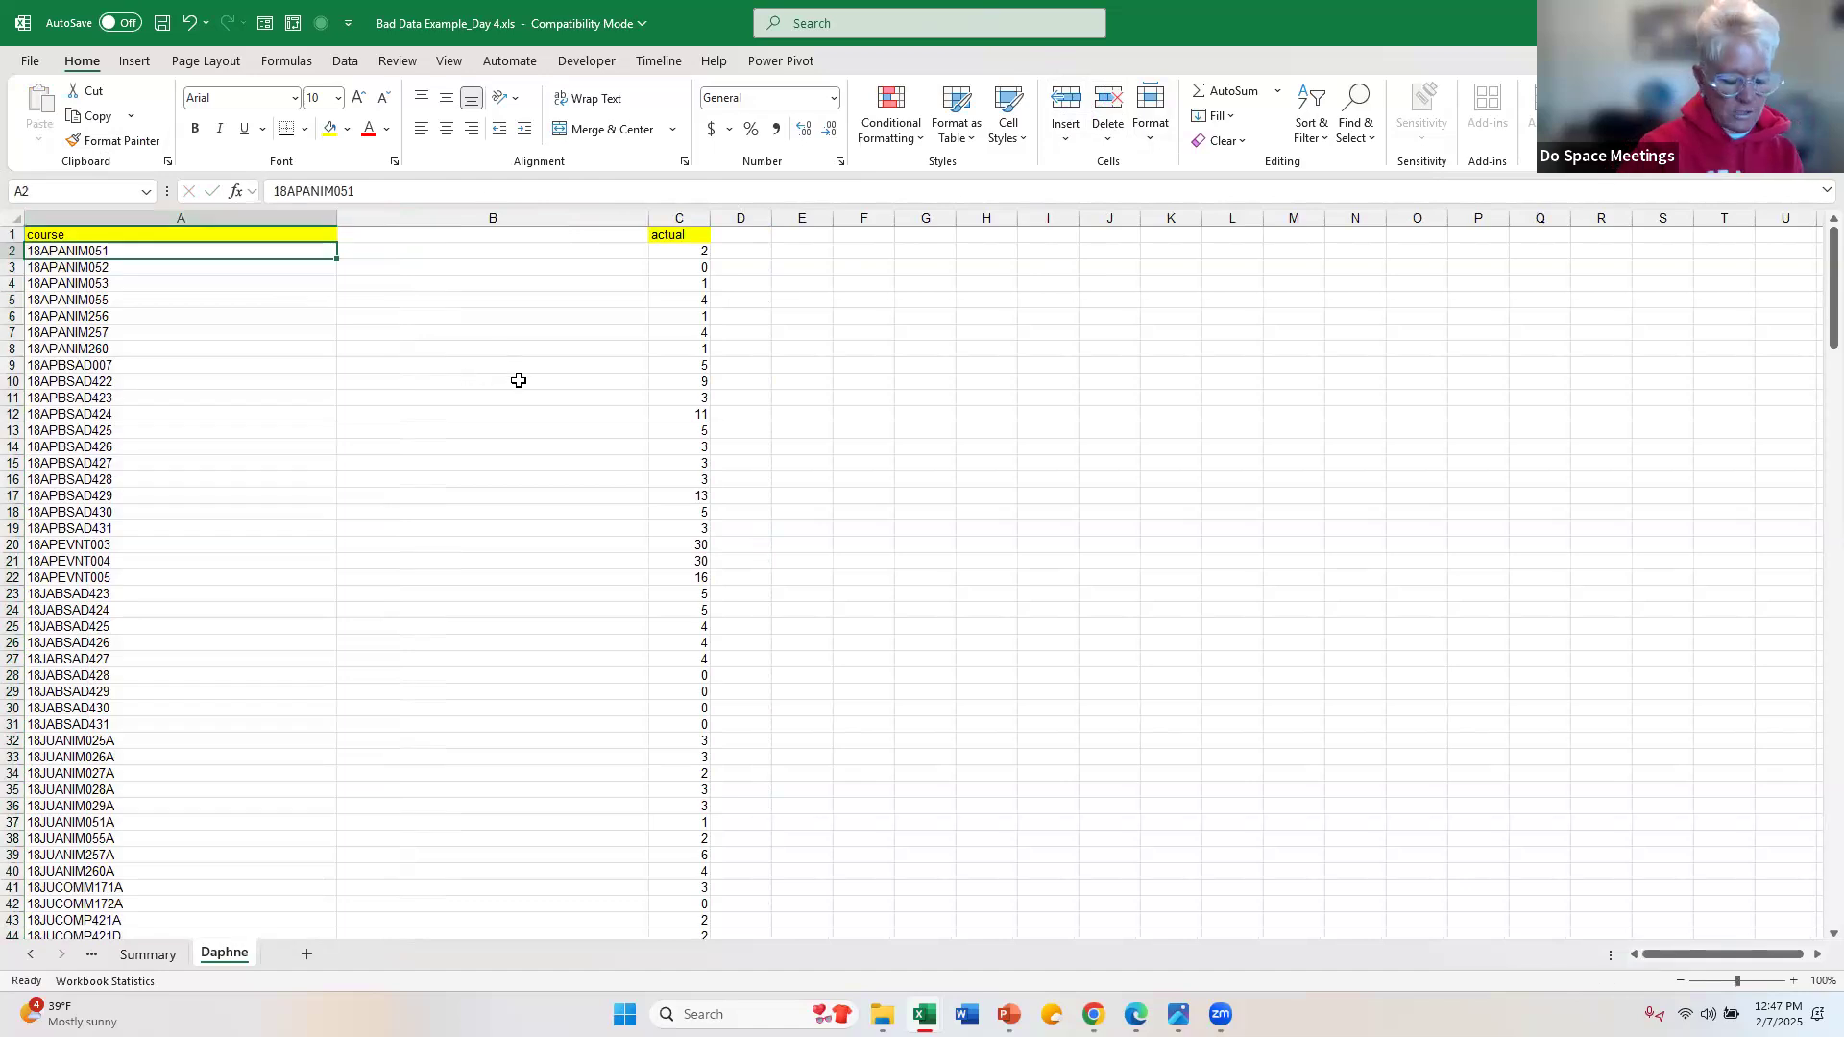
pyautogui.hotkey('ctrl', 'shift', 'Down')
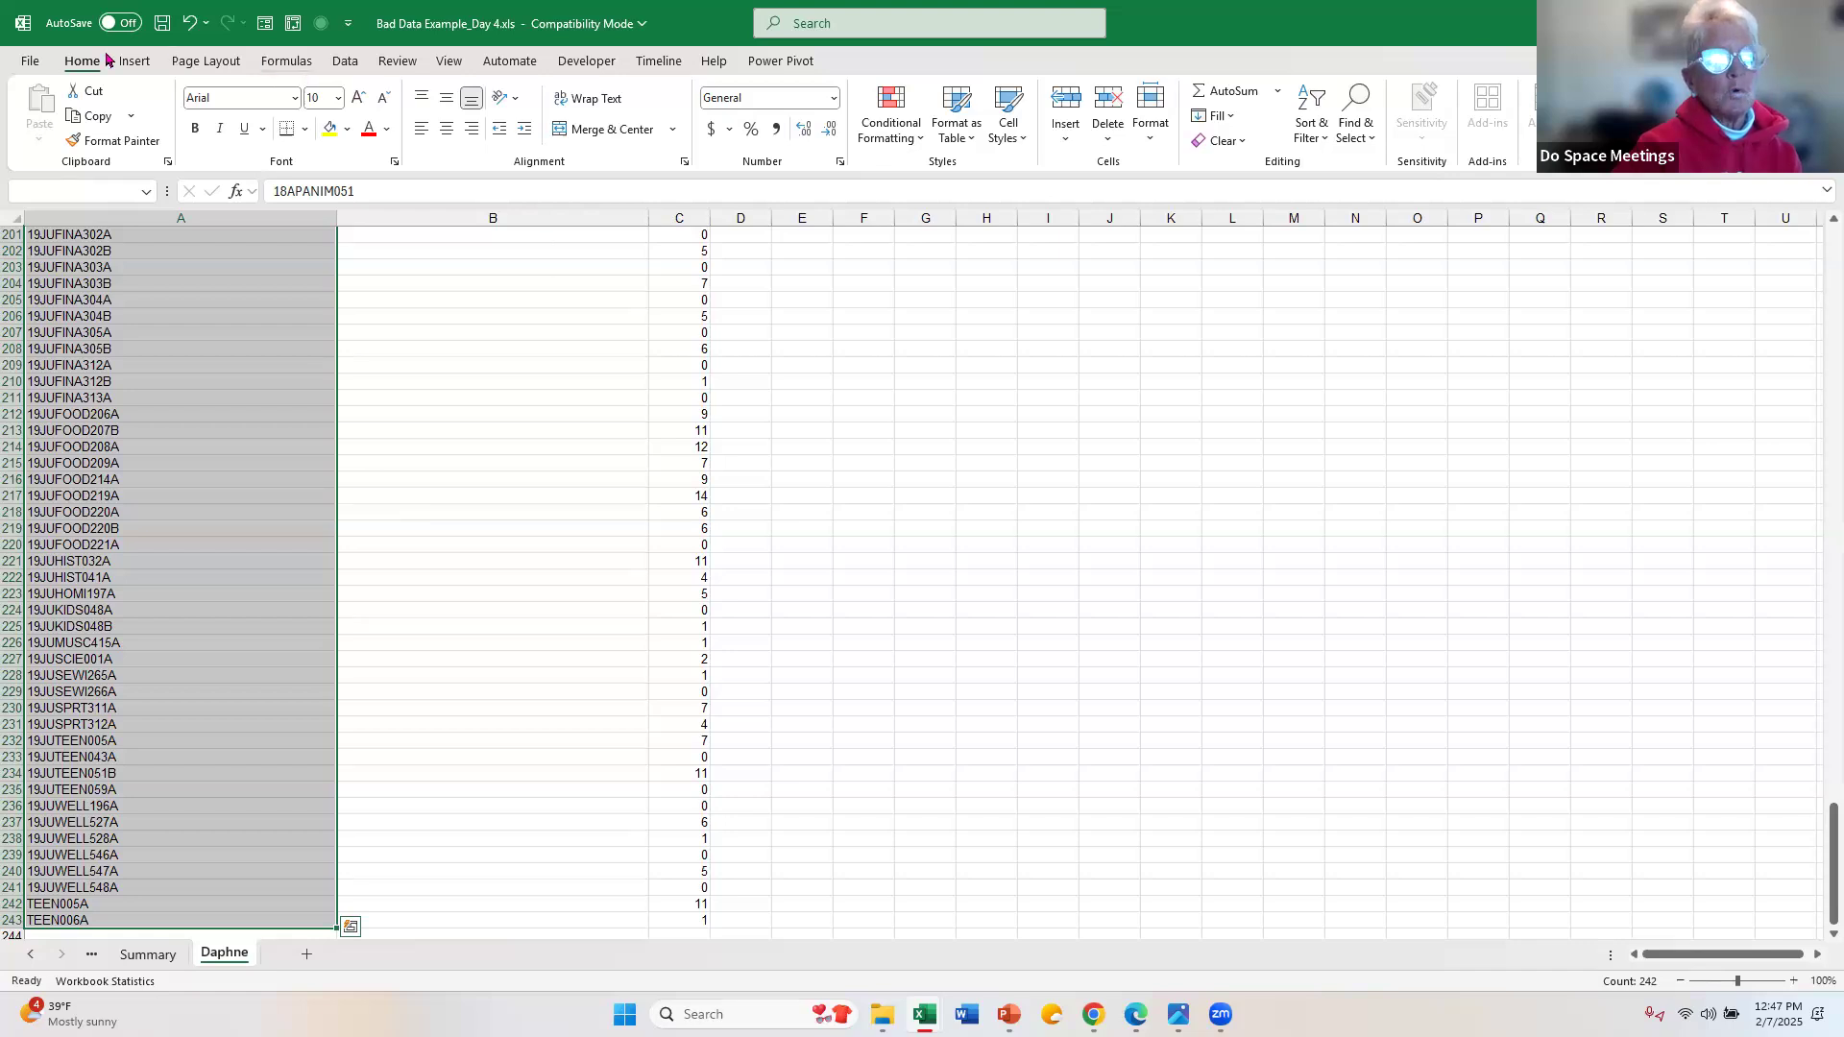
pyautogui.click(346, 64)
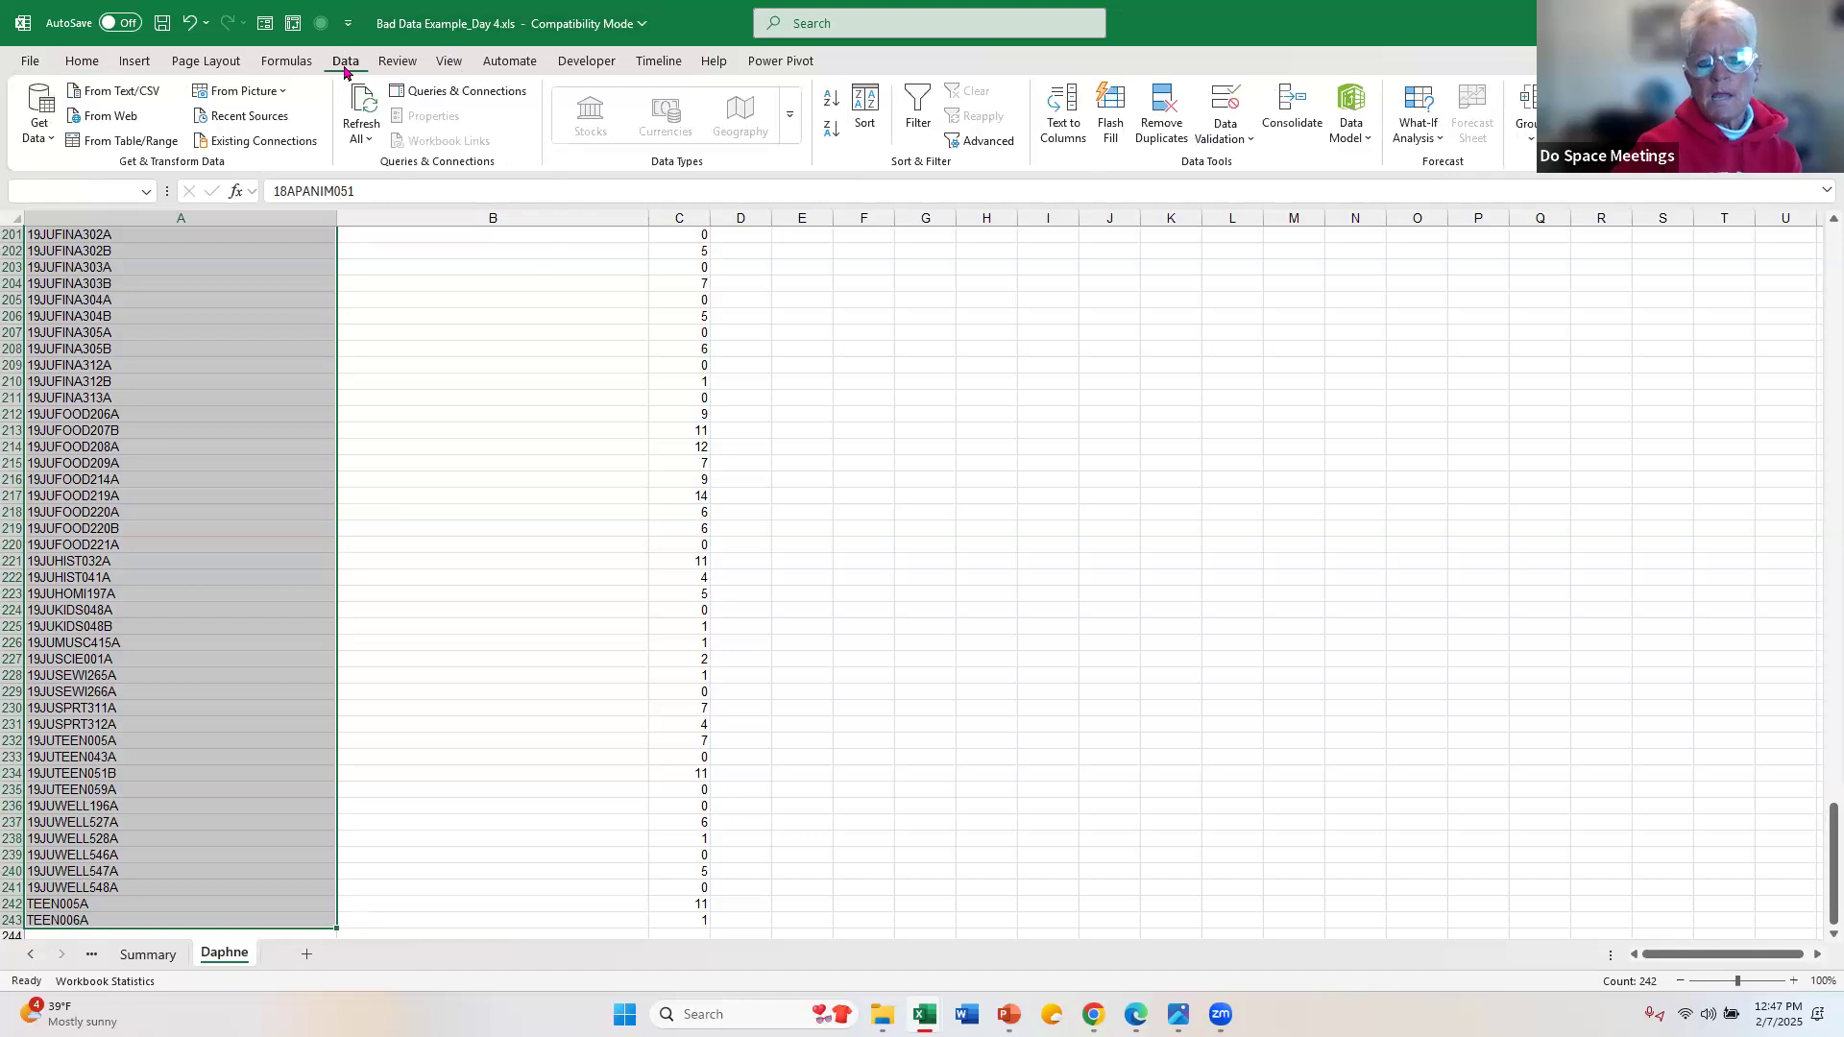
pyautogui.click(1073, 117)
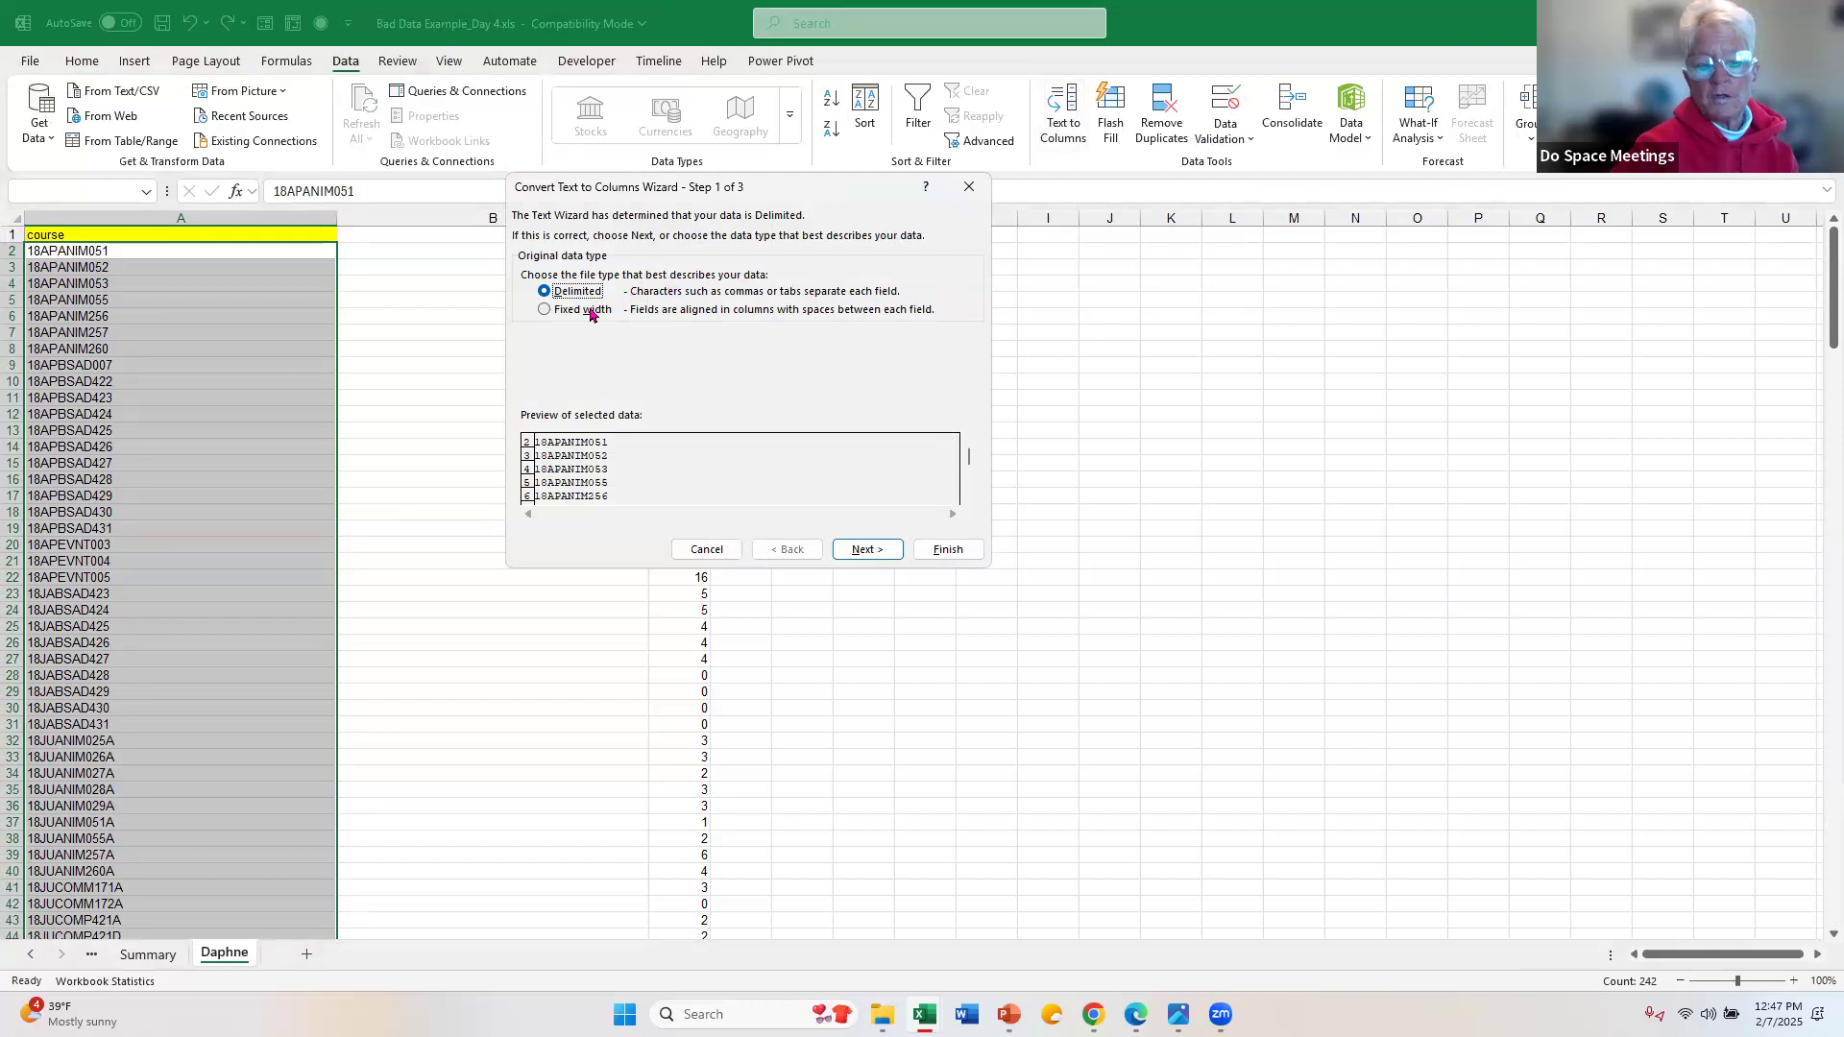
pyautogui.click(891, 556)
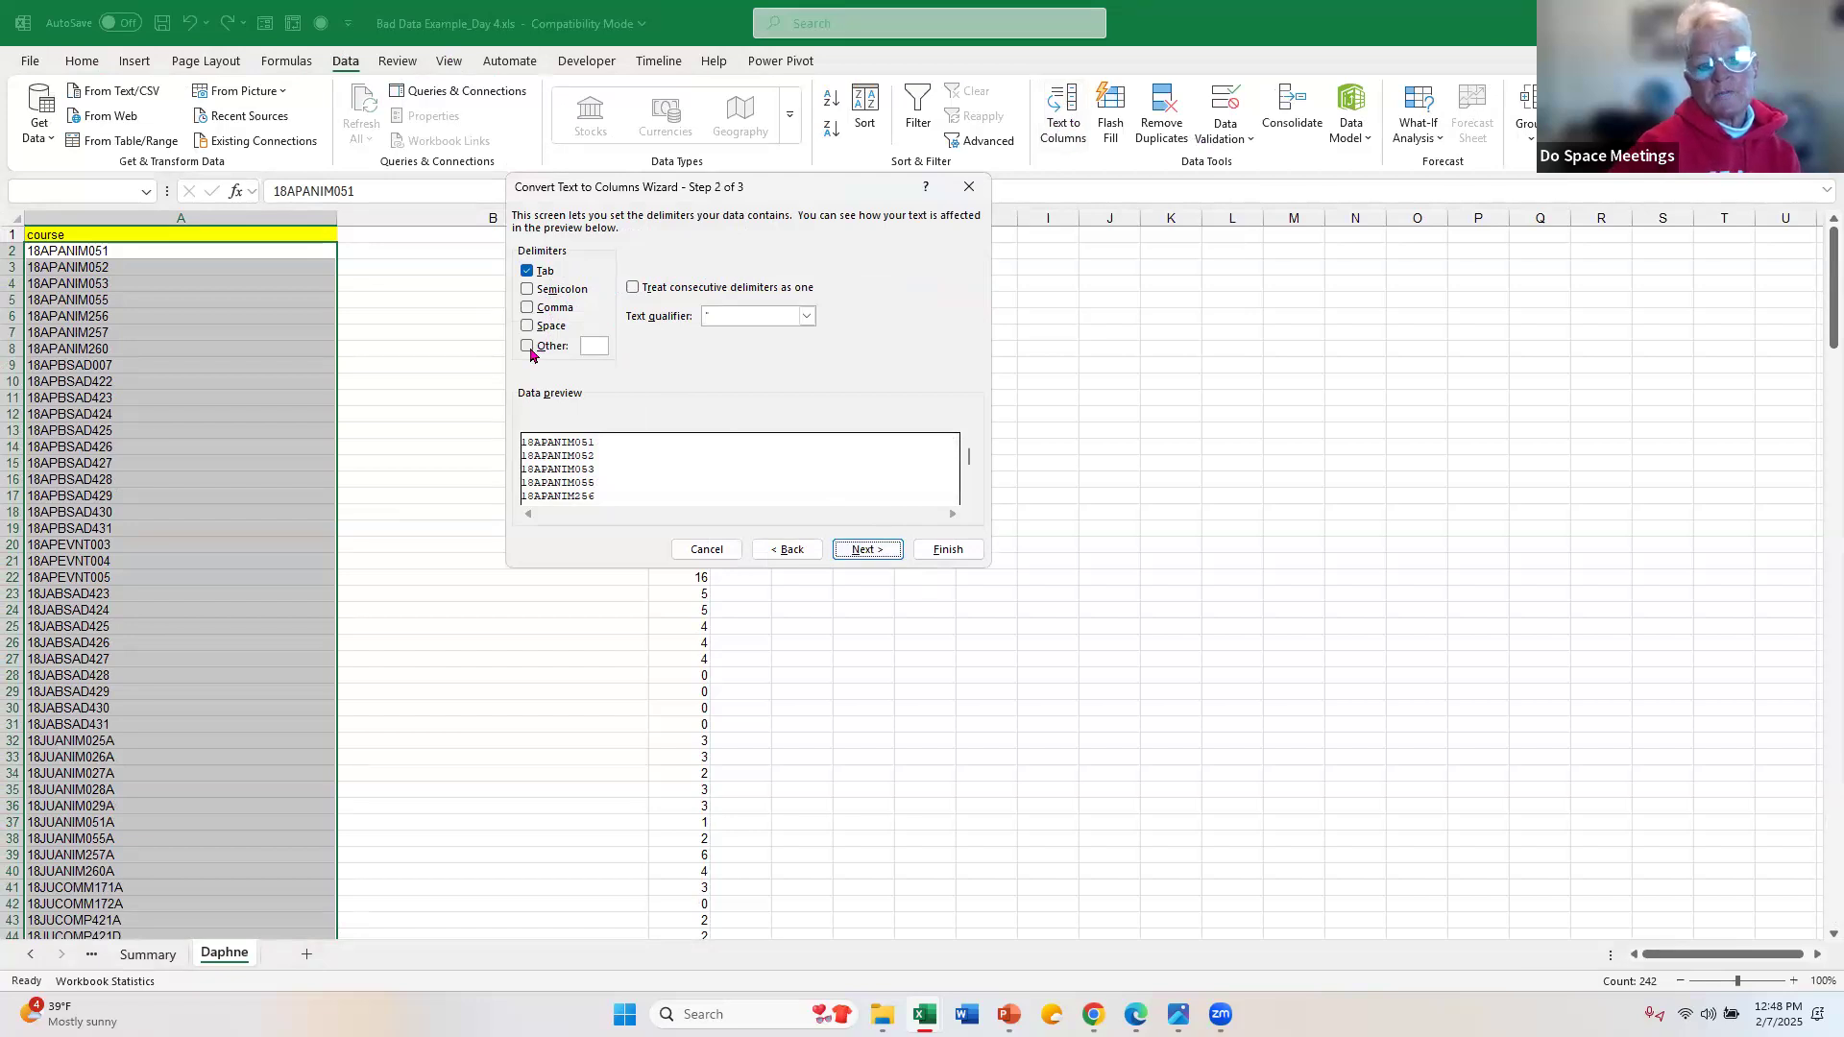
pyautogui.click(805, 551)
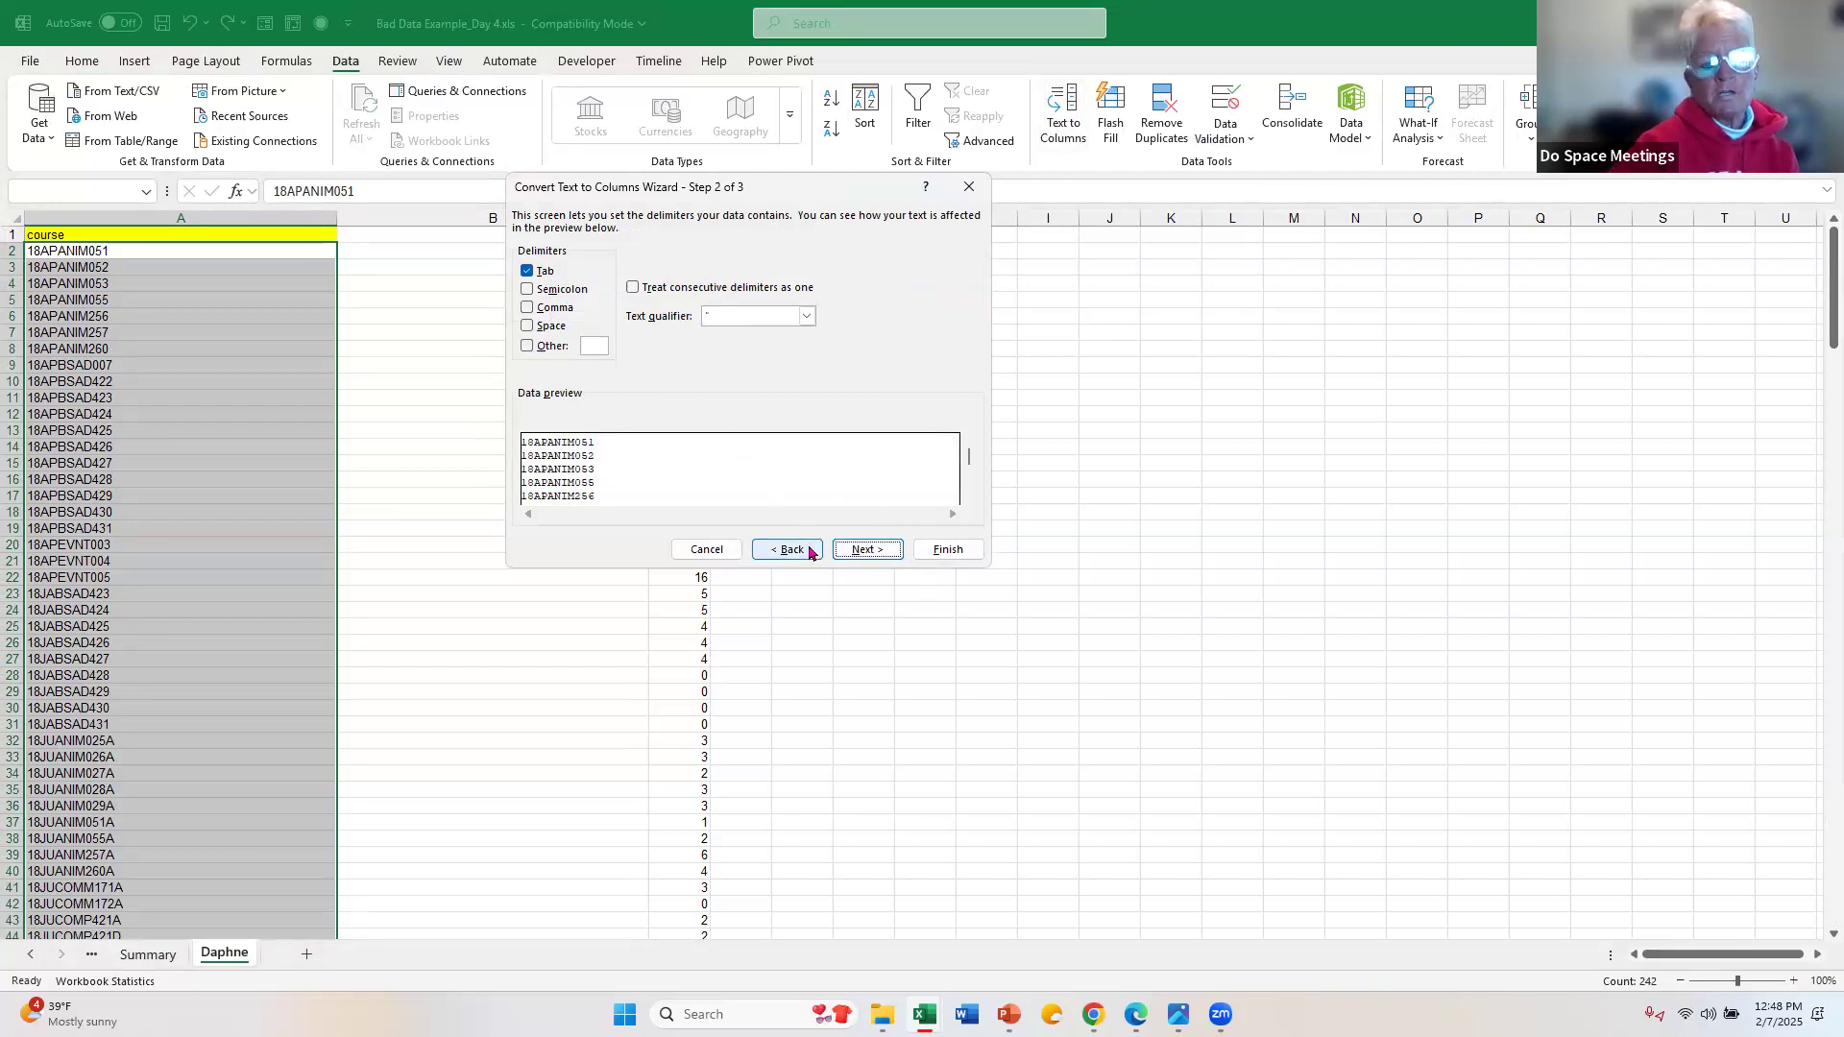
pyautogui.click(586, 310)
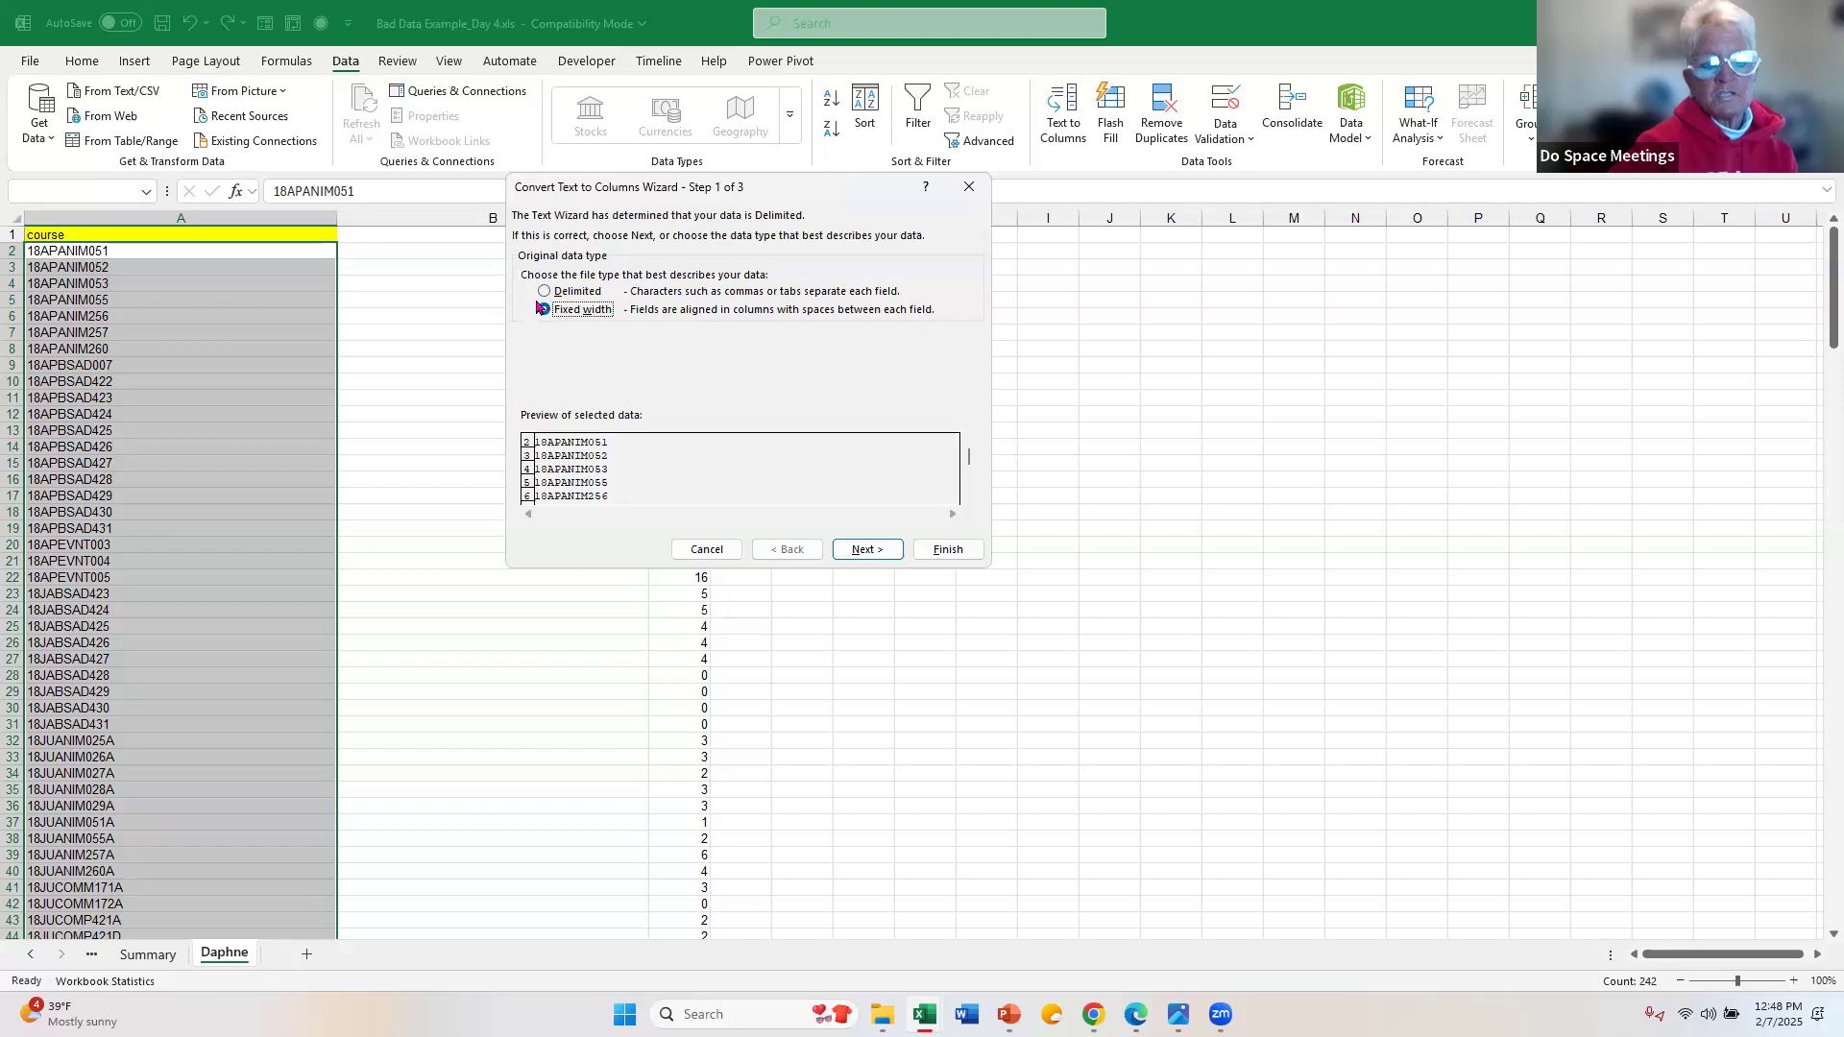
# Step: Split the course codes with a column break after the fourth character, using General format and destination $A$2
pyautogui.click(841, 550)
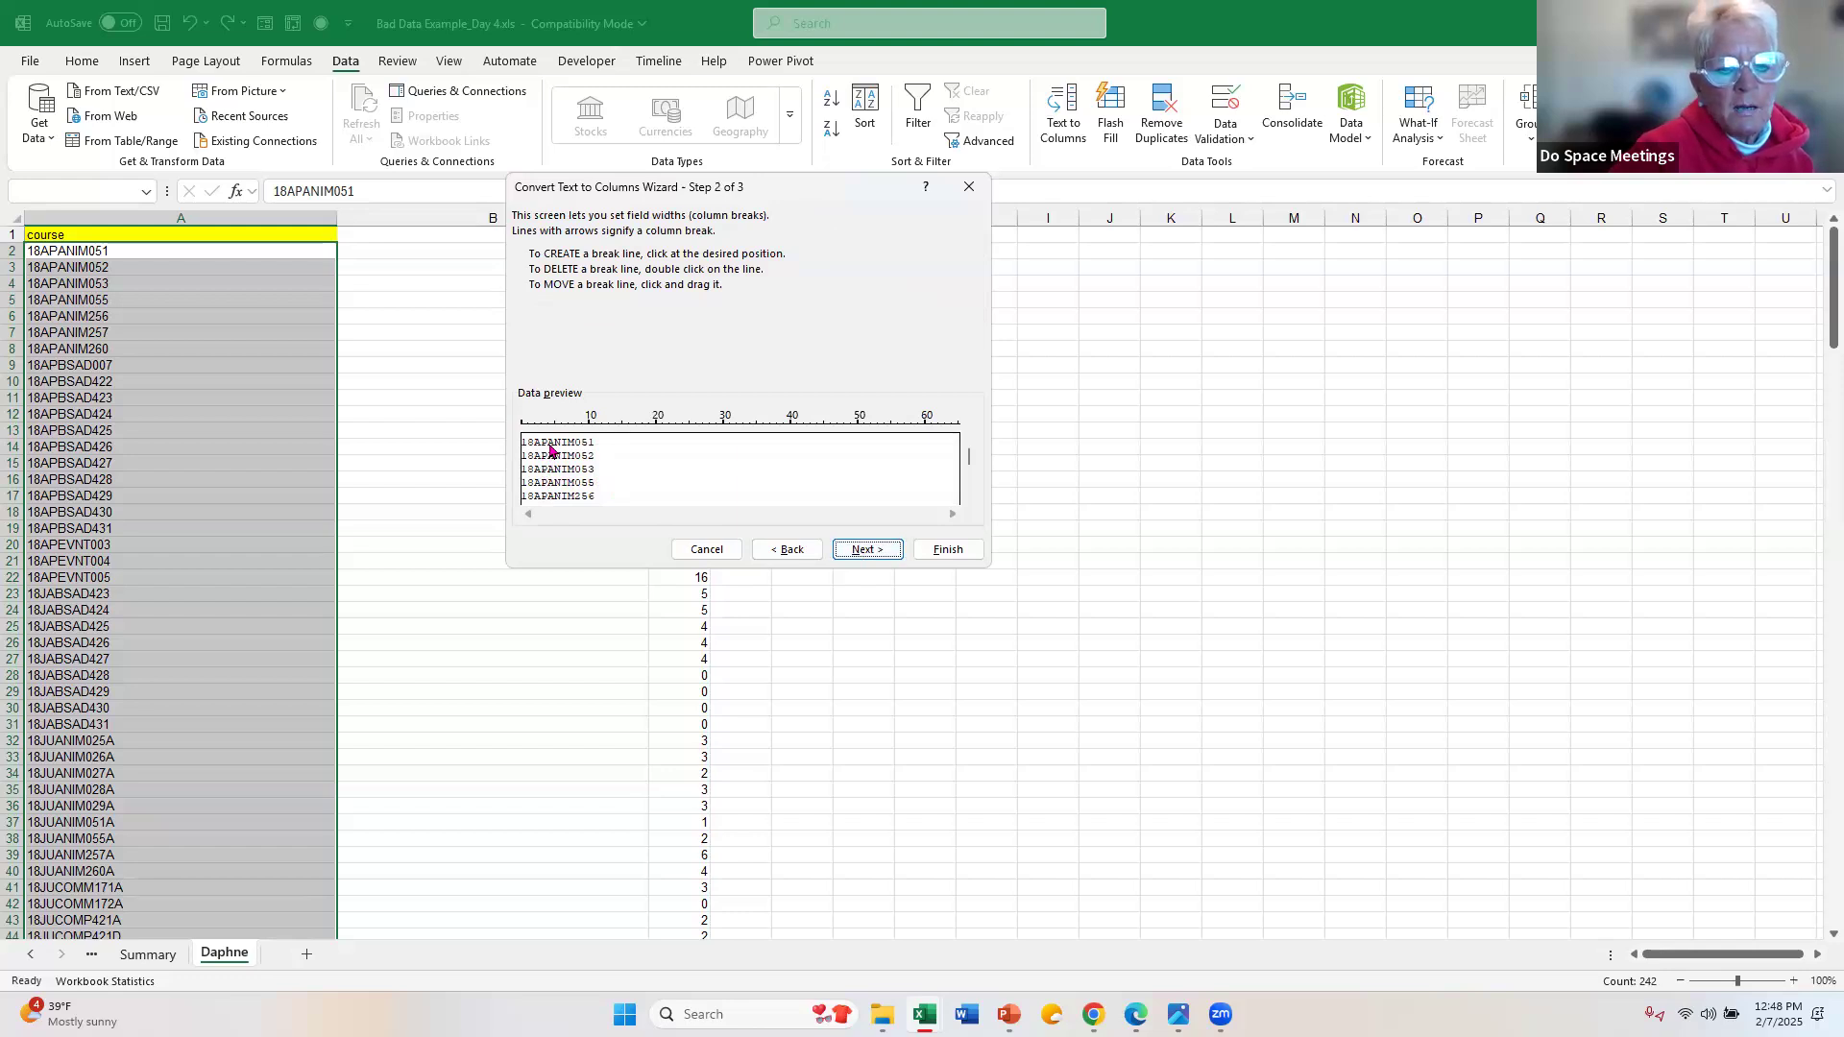
pyautogui.click(551, 451)
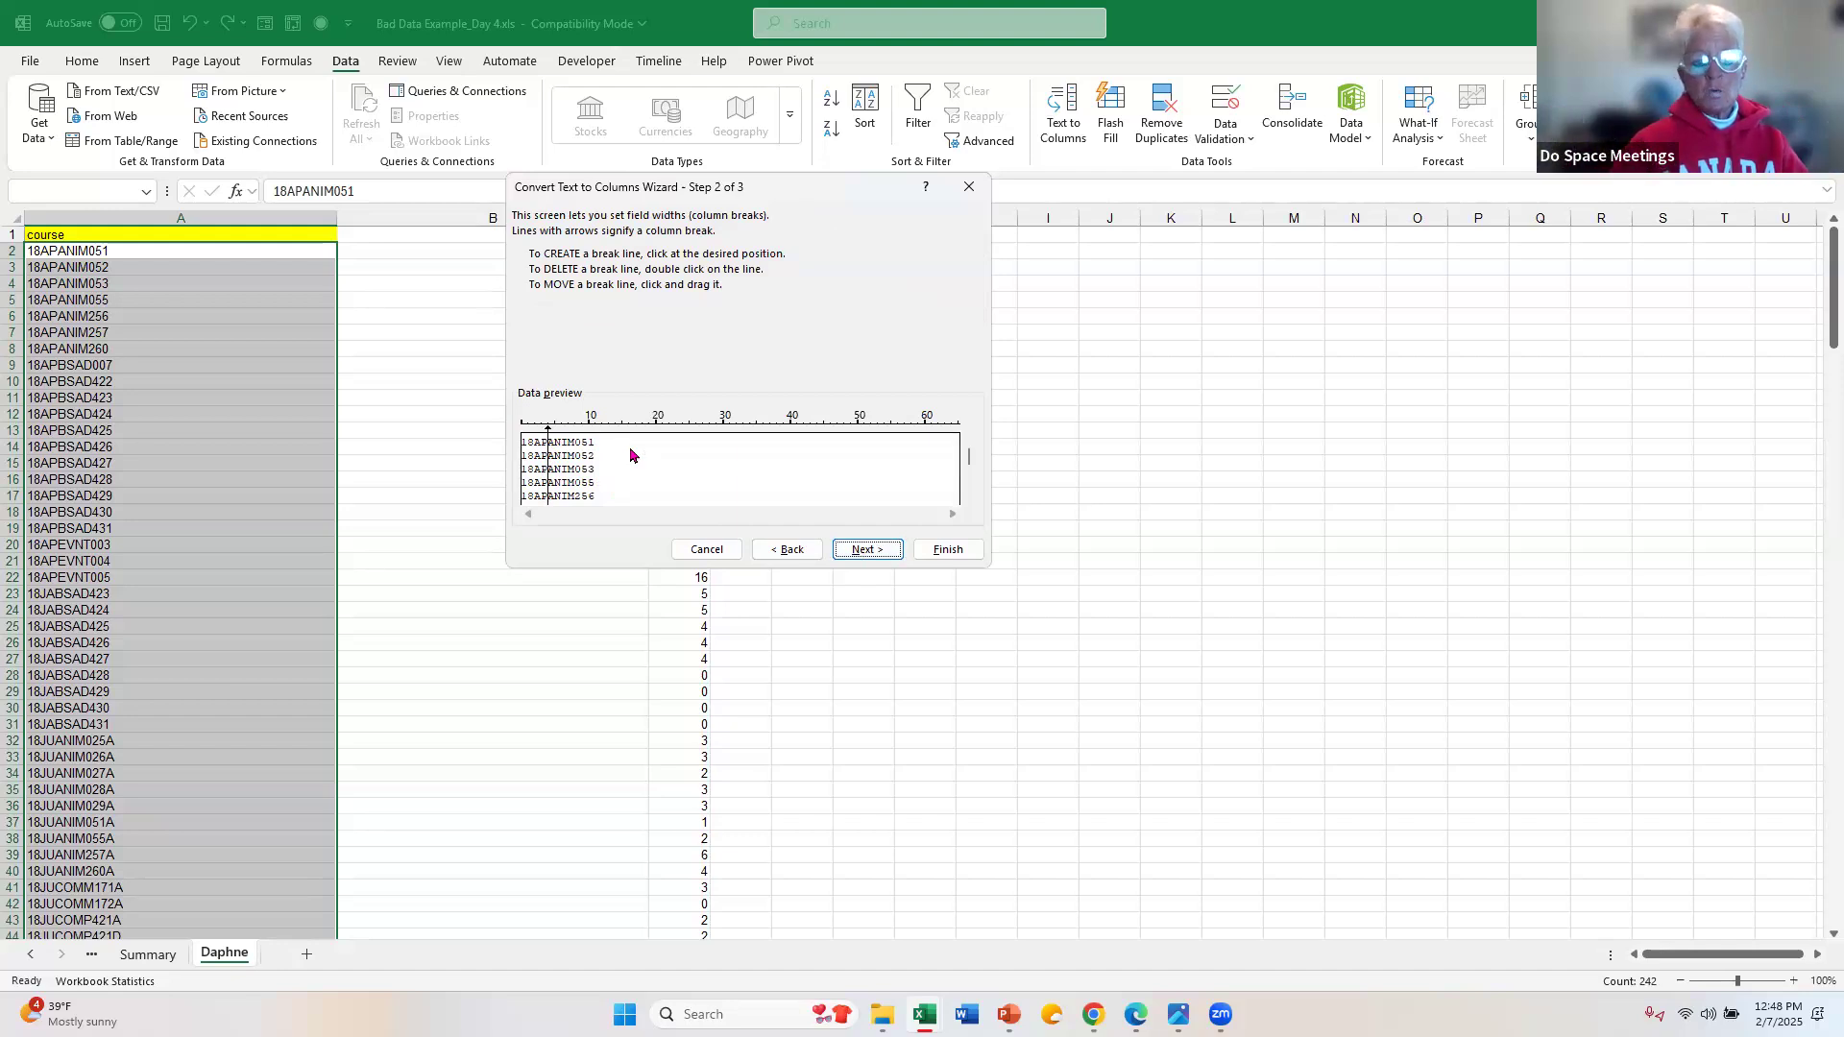
pyautogui.click(876, 556)
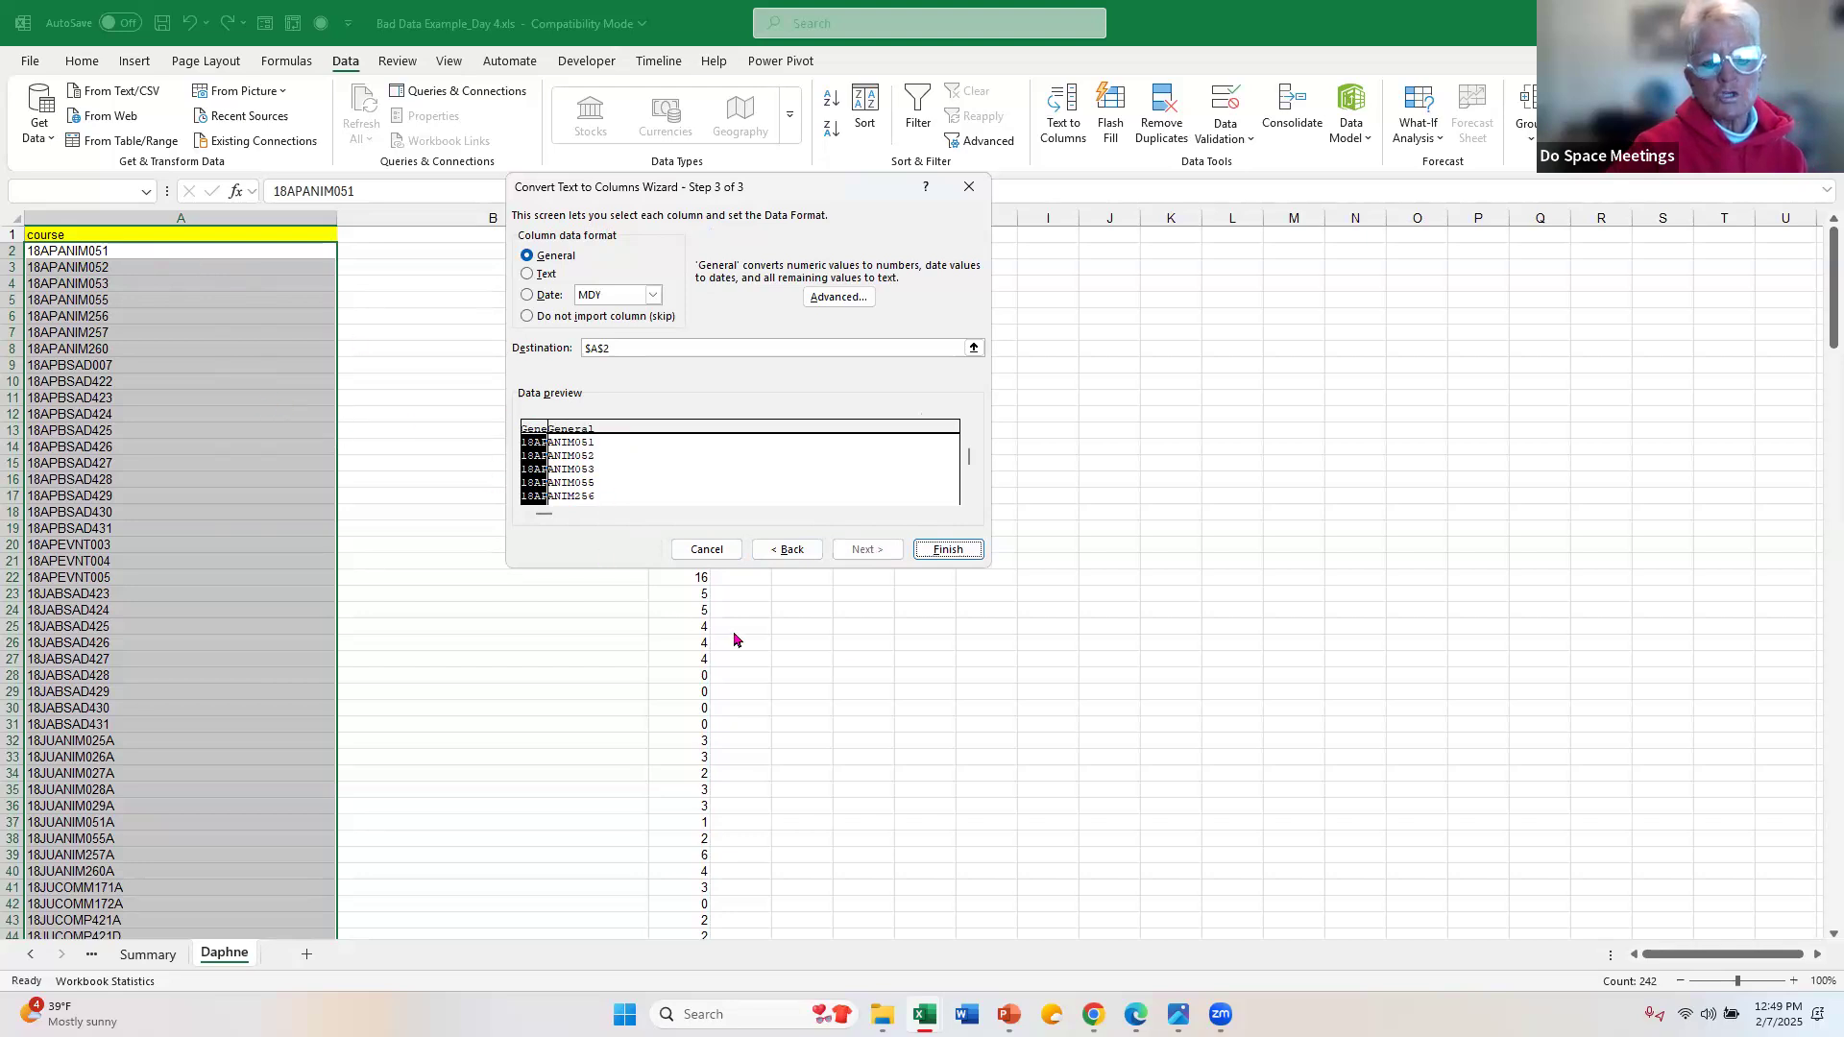
pyautogui.click(972, 554)
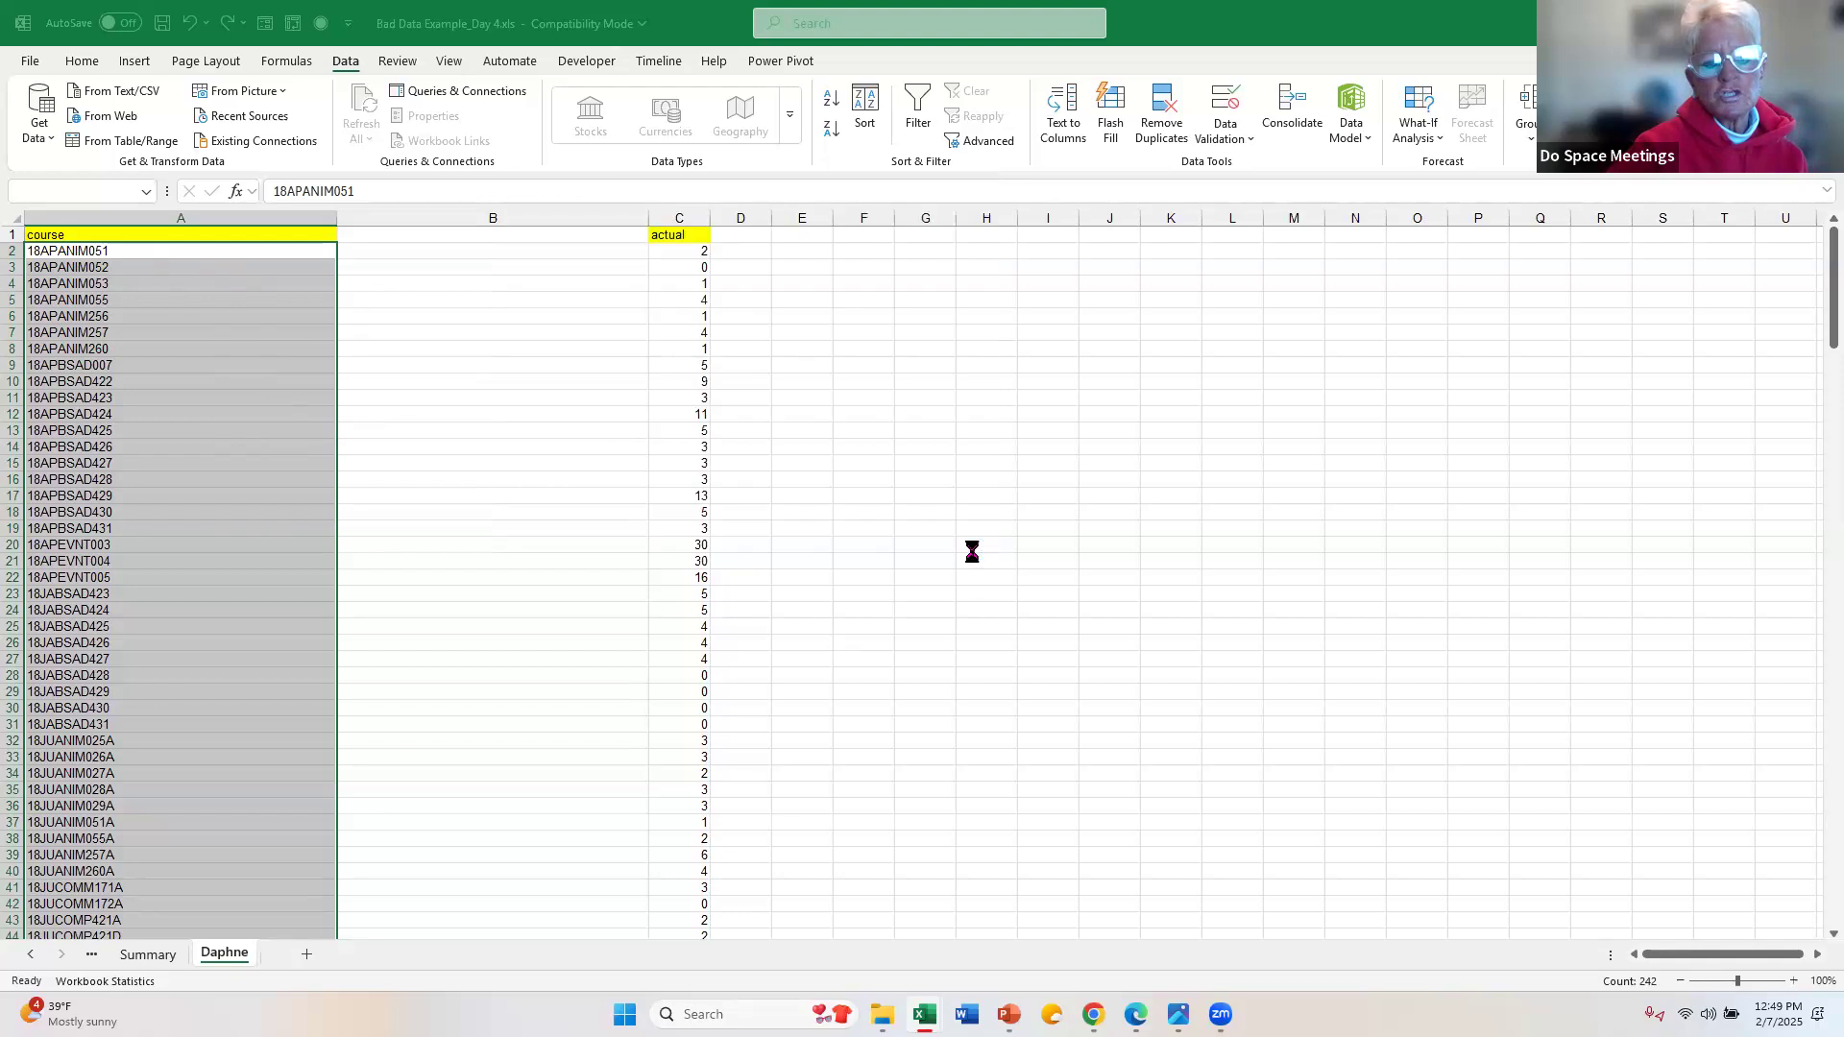
# Step: Enter the headers Date, Course and Participants in A1 to C1
pyautogui.click(237, 232)
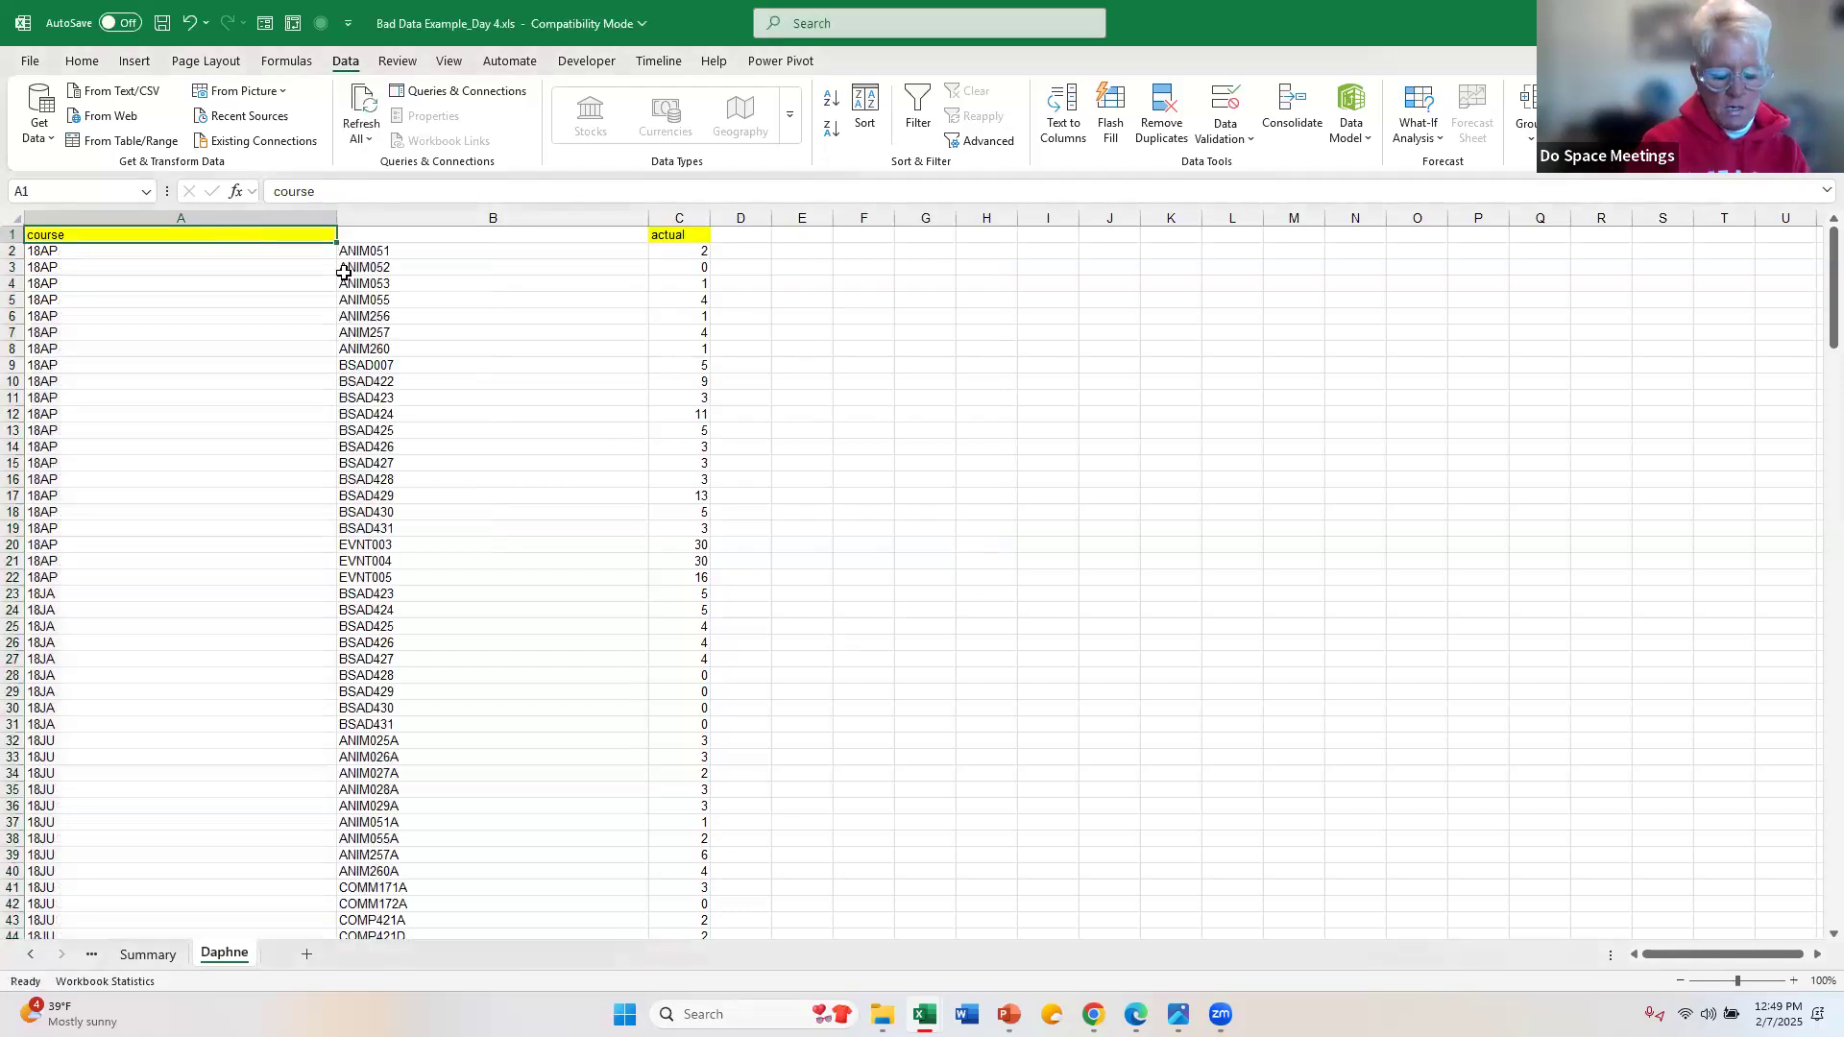
pyautogui.write('Dat')
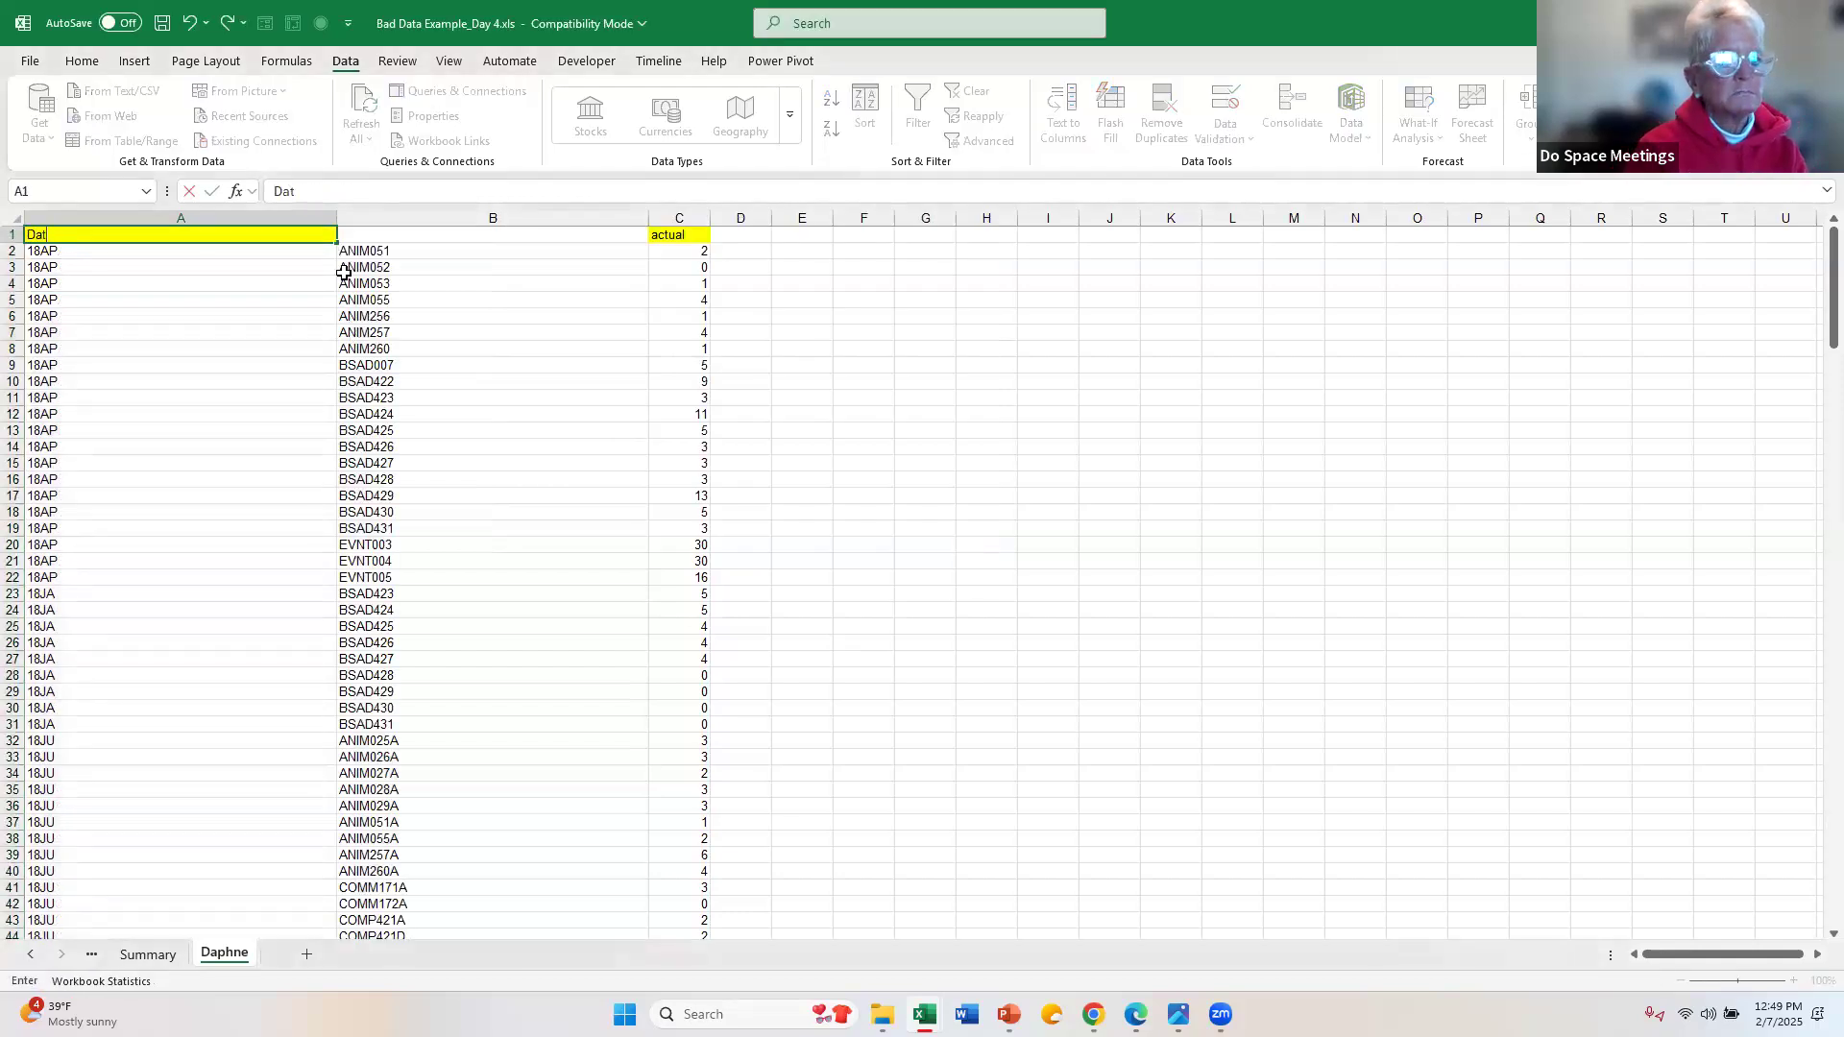
pyautogui.write('e')
pyautogui.press('Tab')
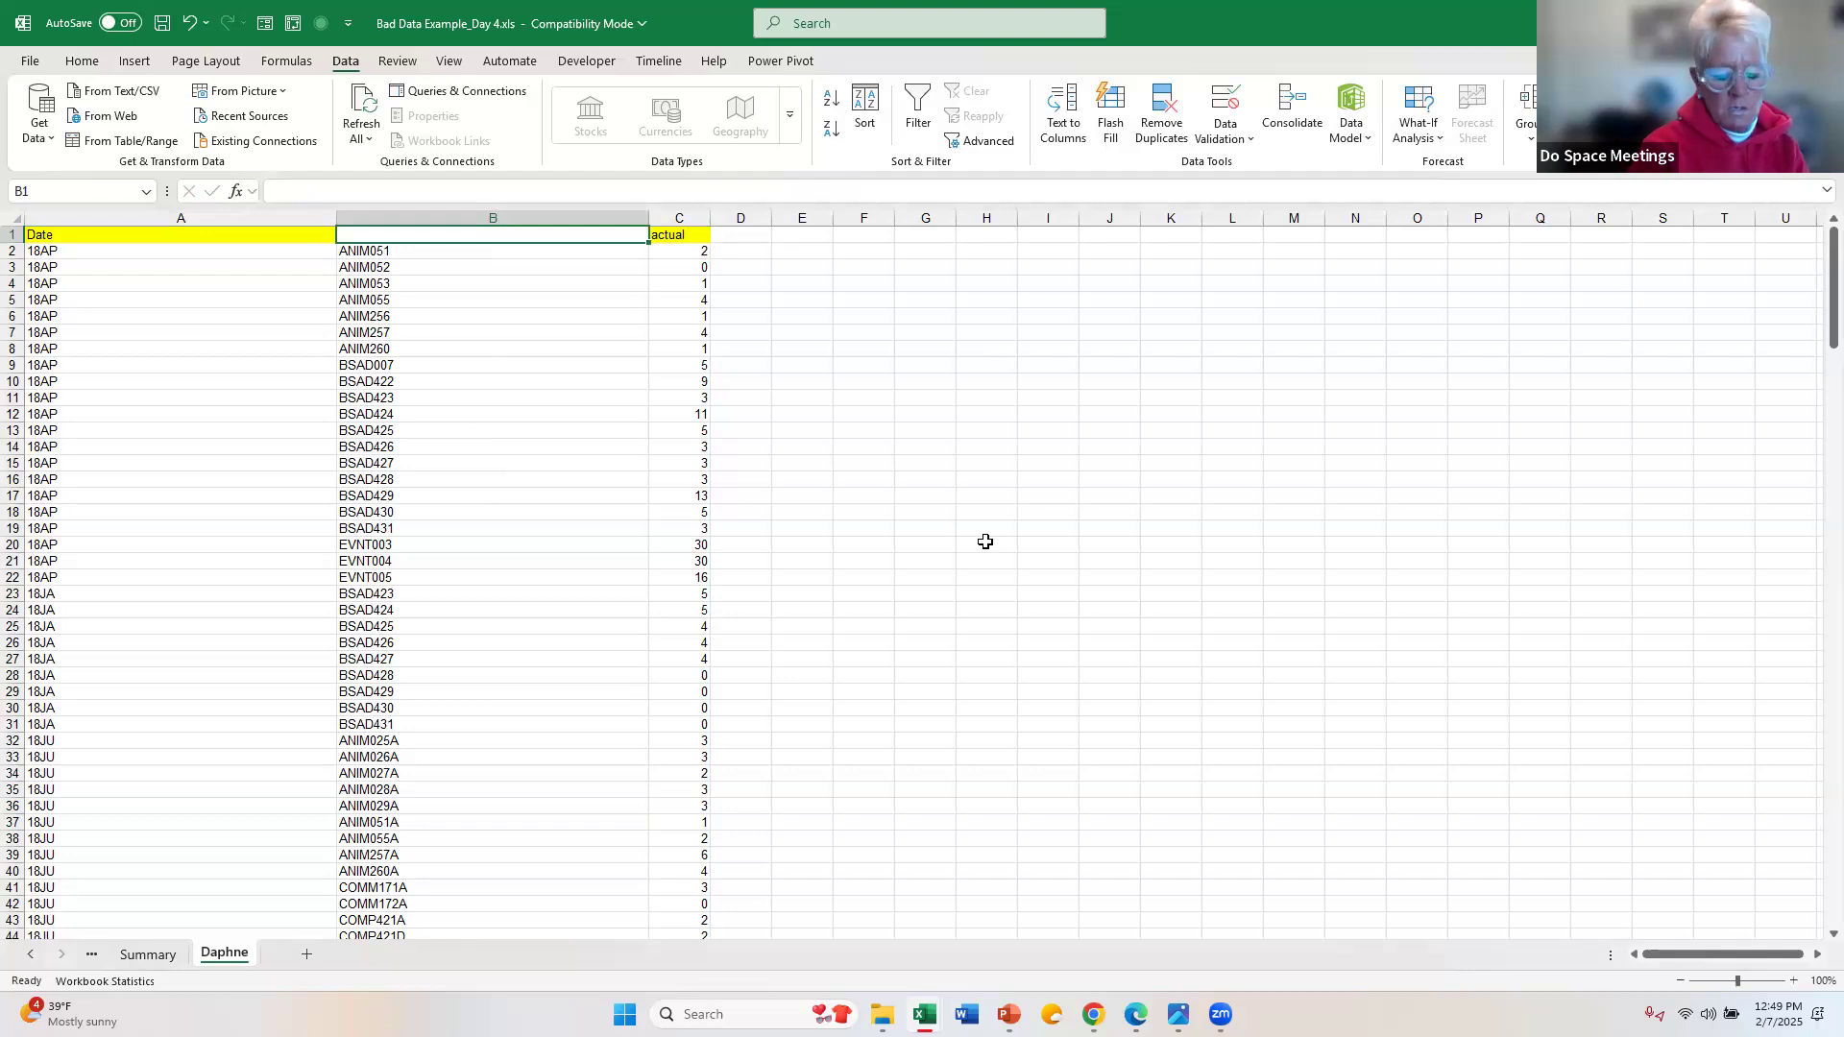
pyautogui.write('Course')
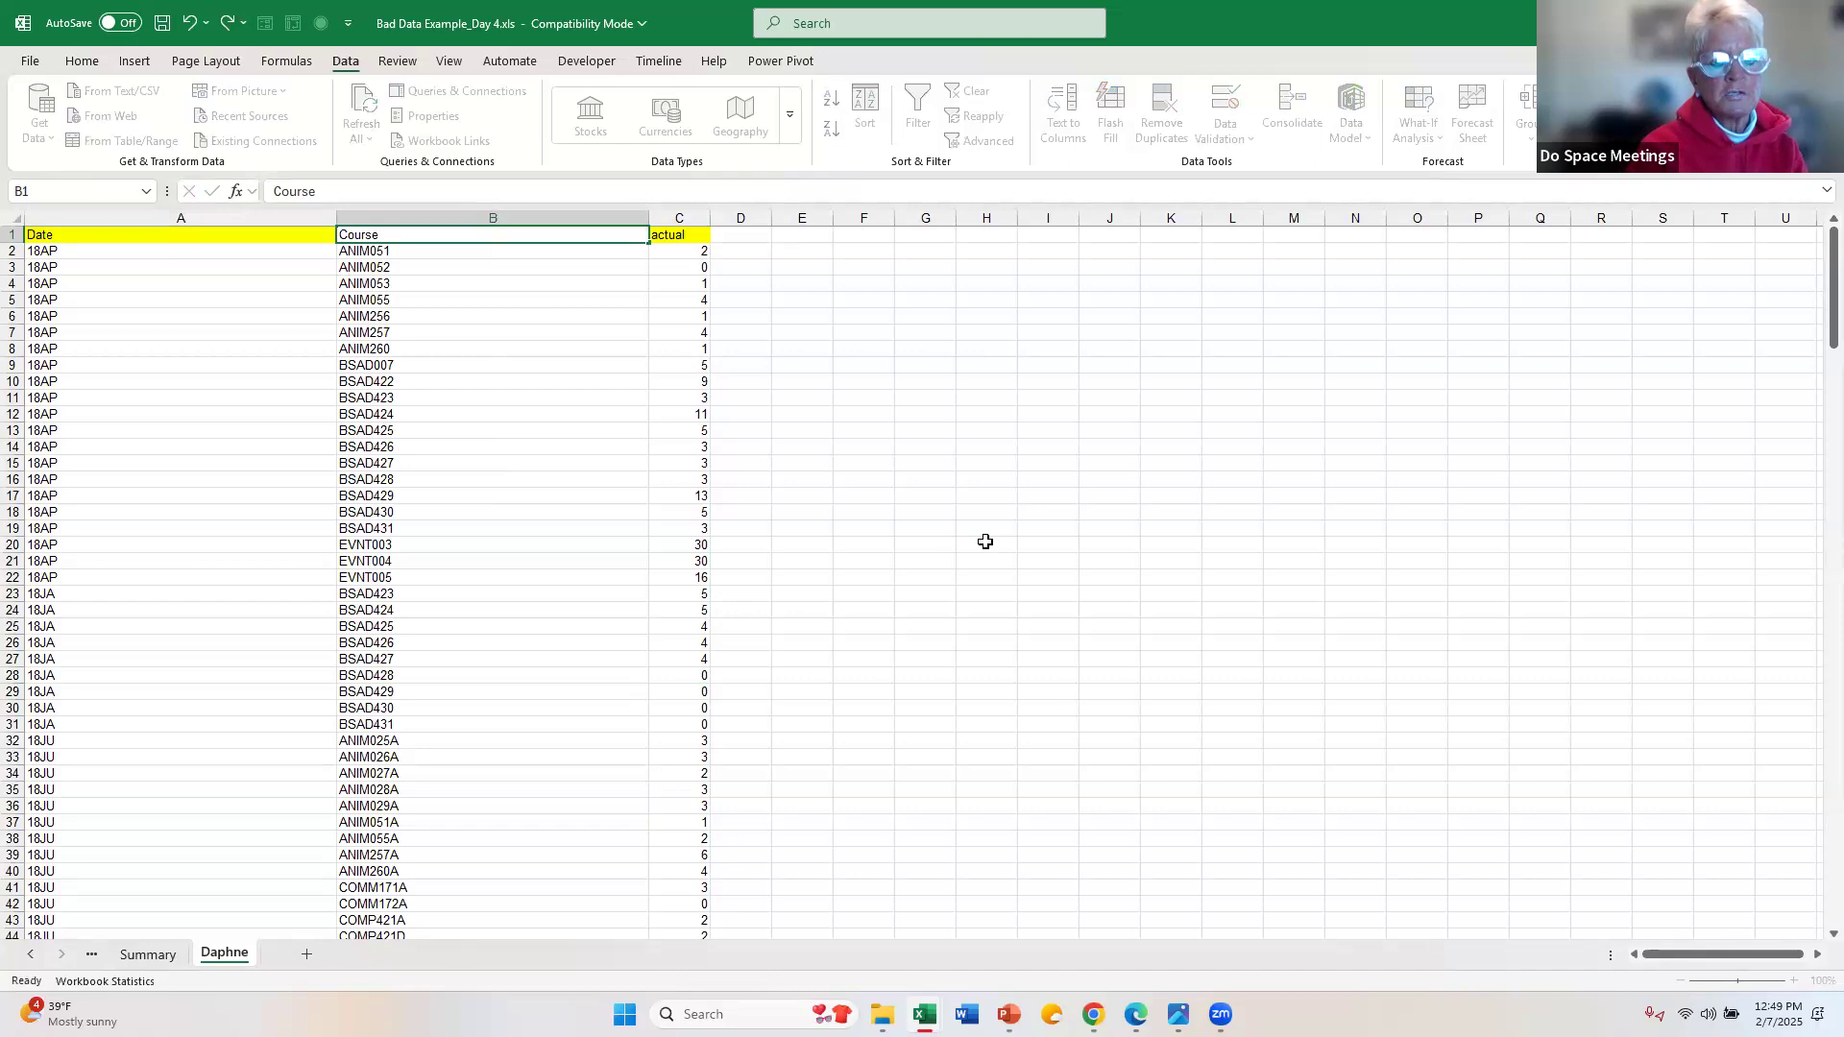
pyautogui.press('Tab')
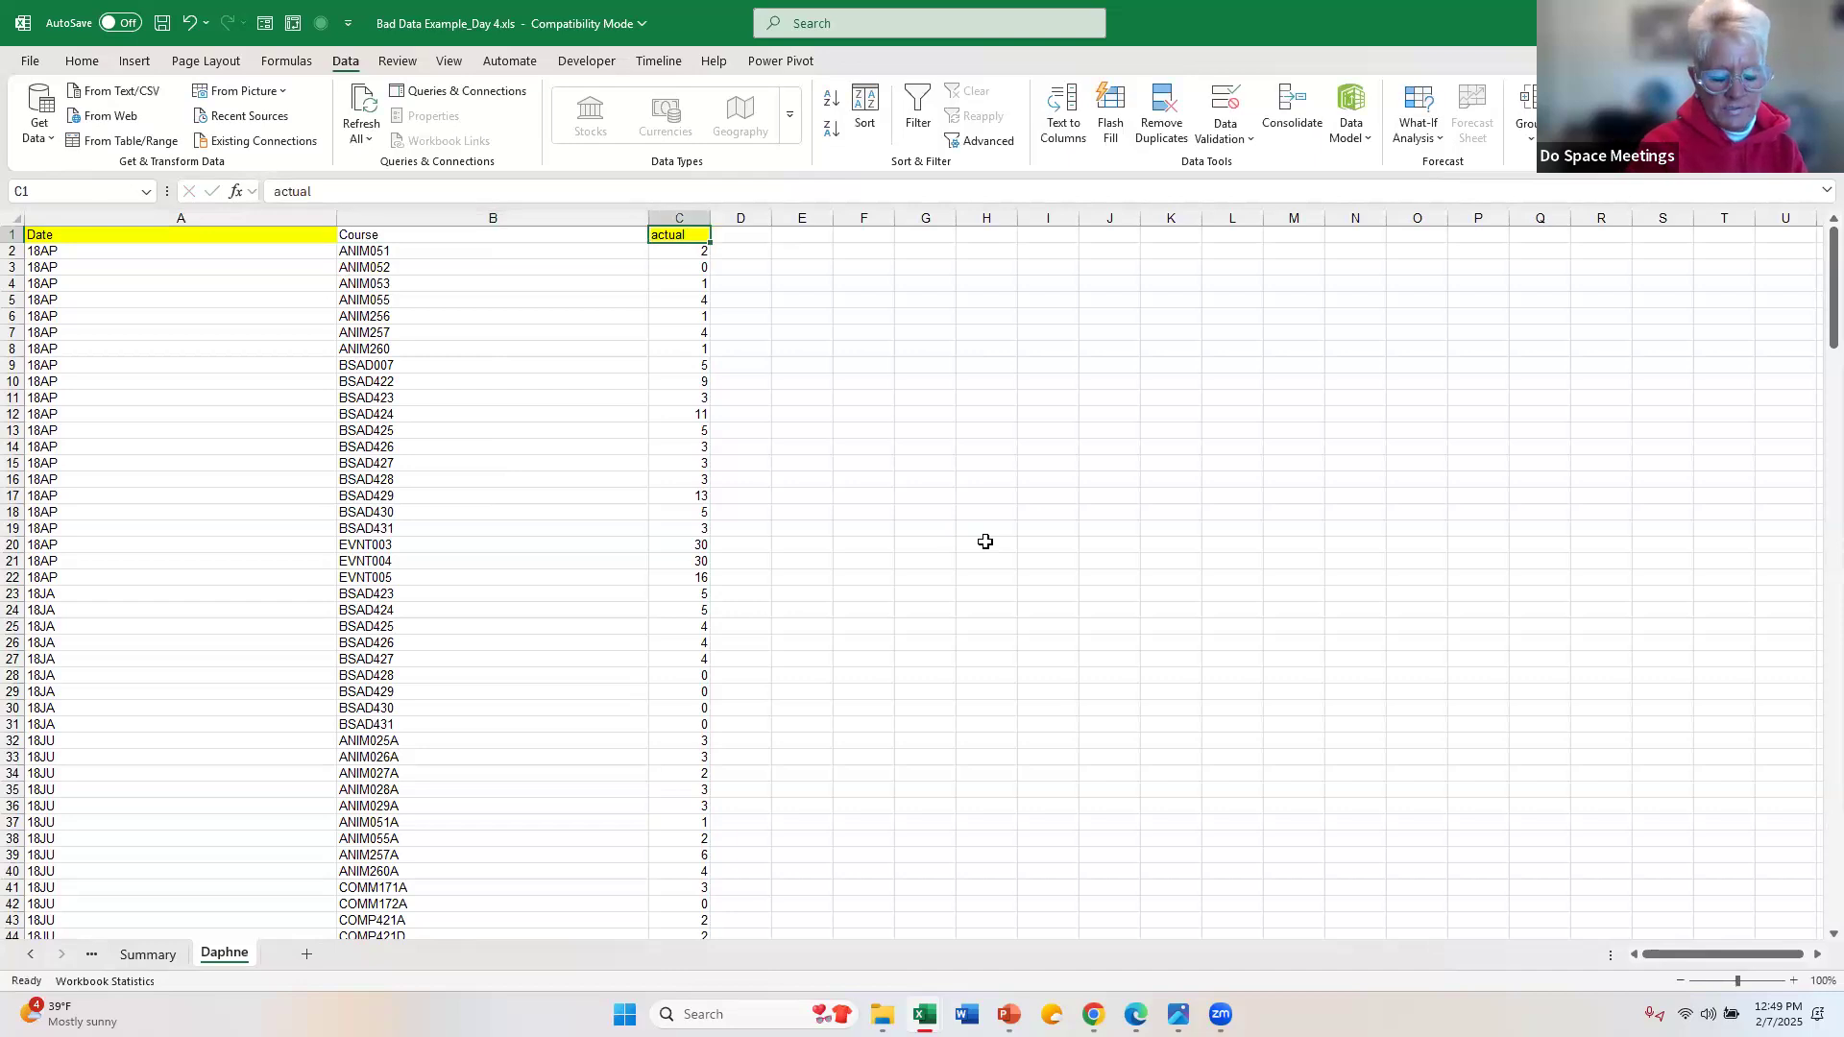
pyautogui.write('A')
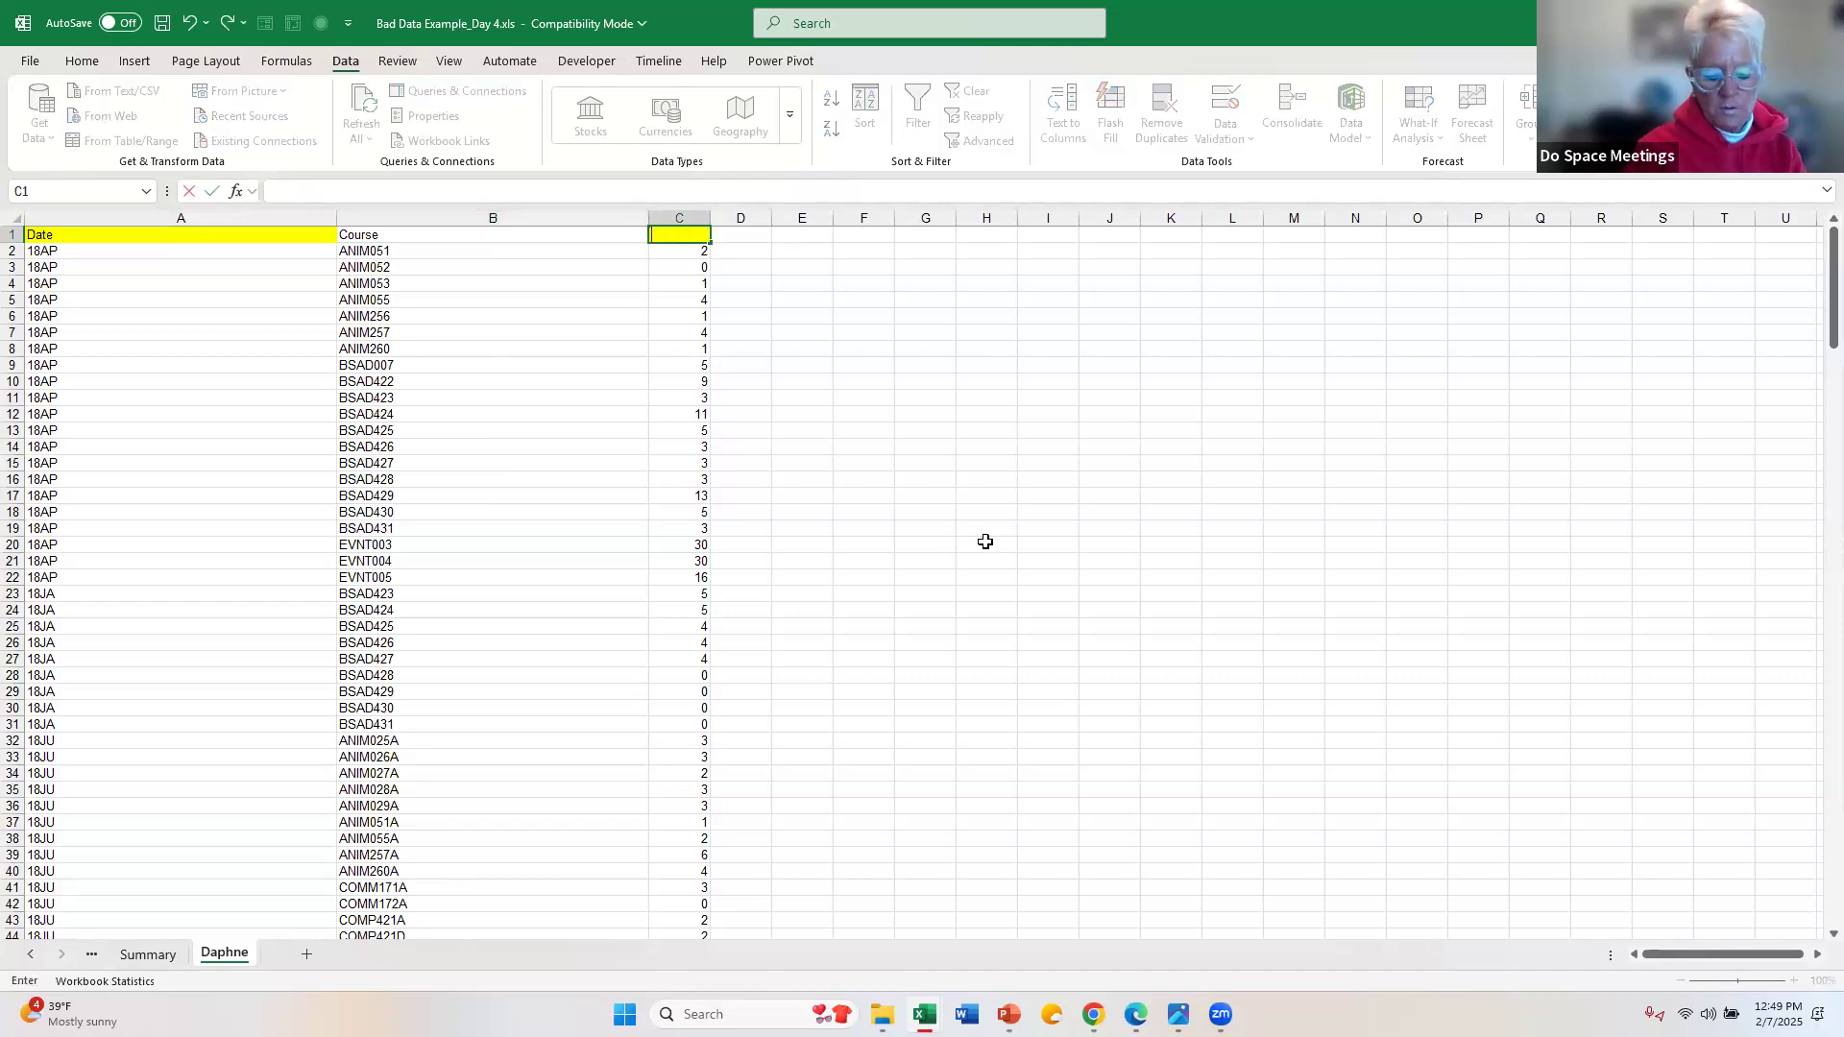
pyautogui.write('articipants')
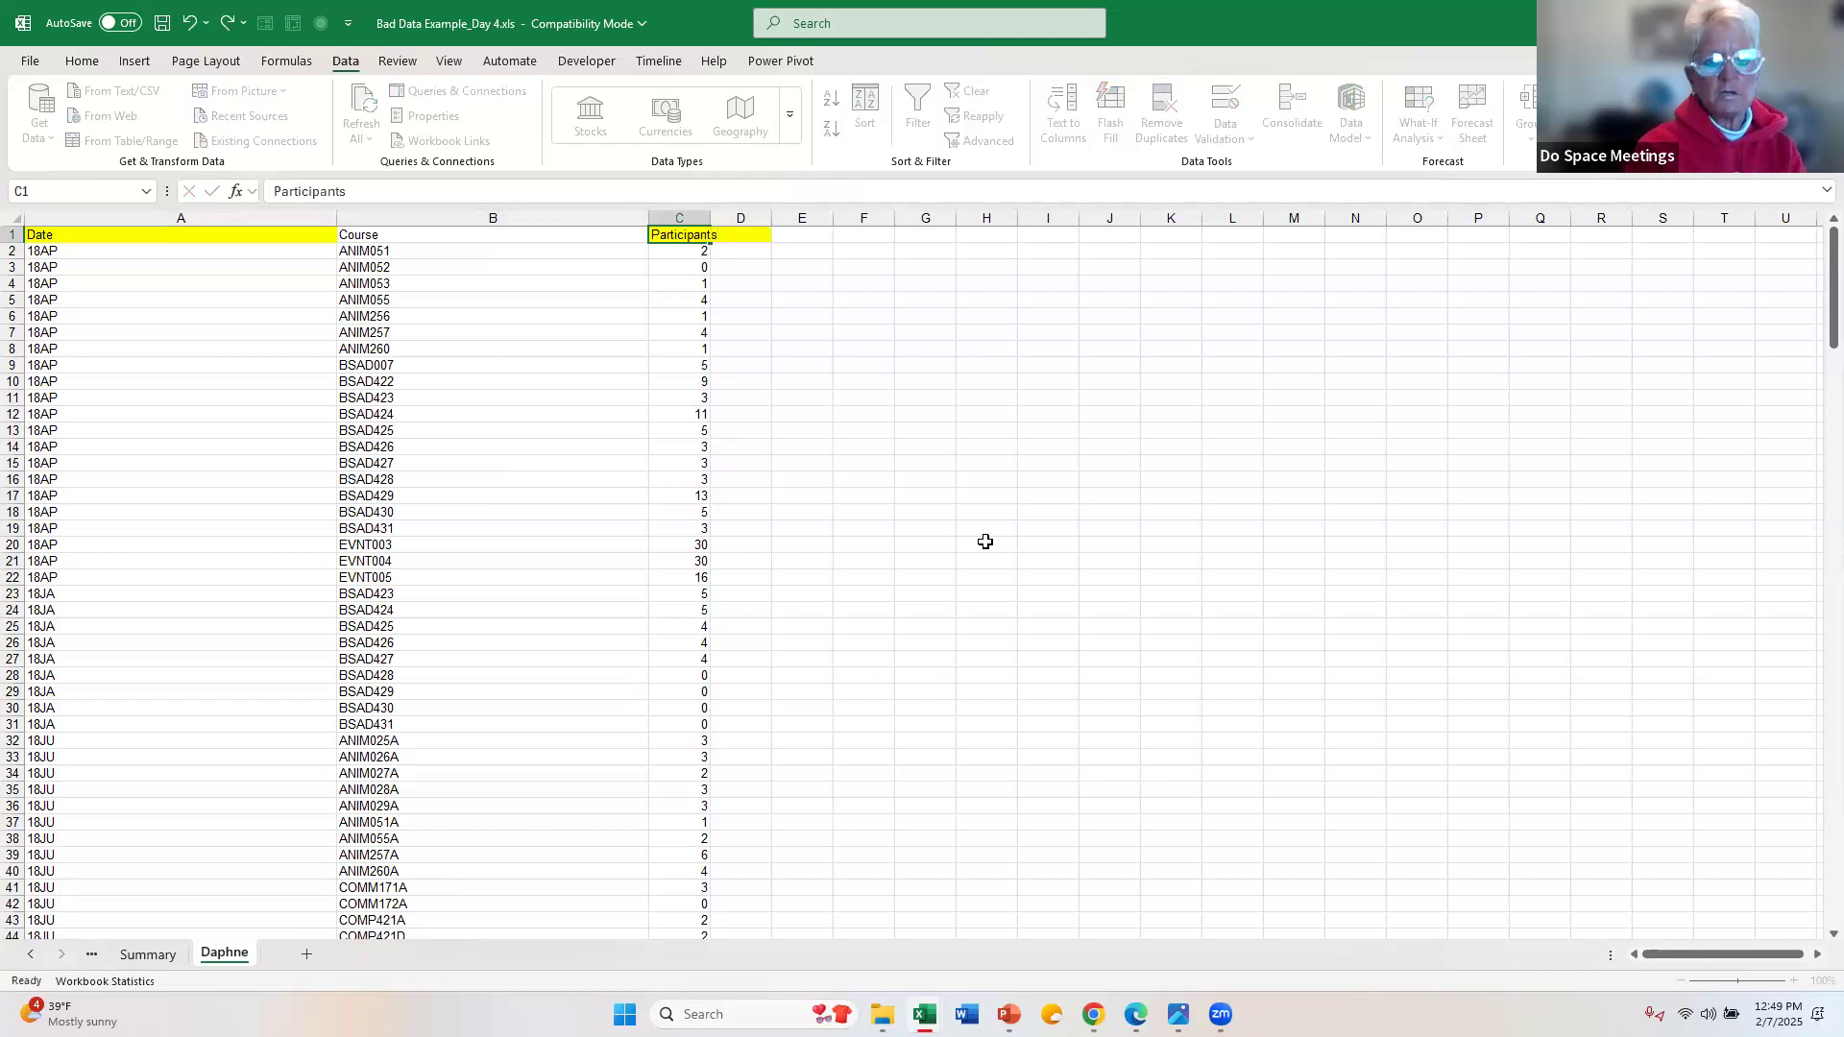
pyautogui.press('Return')
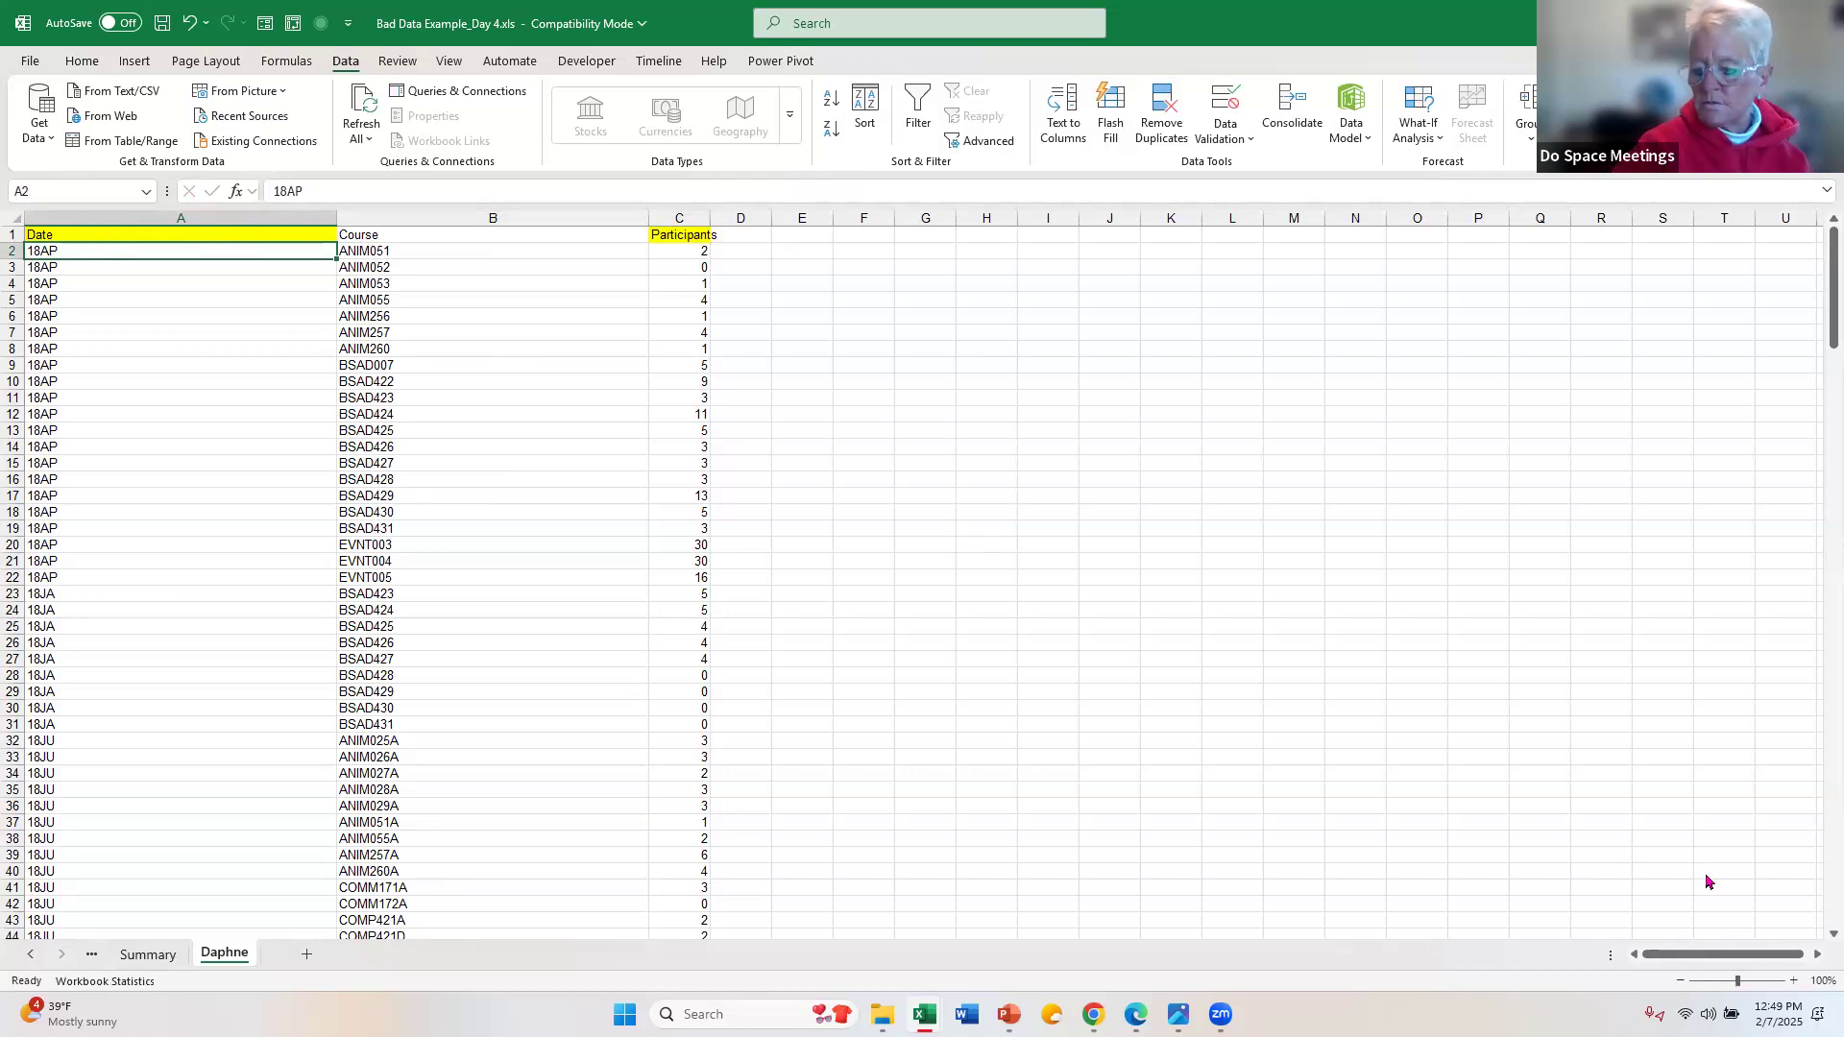
# Step: Create an Excel table with headers from the Date, Course and Participants data in $A$1:$C$243
pyautogui.click(1793, 981)
pyautogui.click(1792, 981)
pyautogui.click(1793, 981)
pyautogui.click(1792, 981)
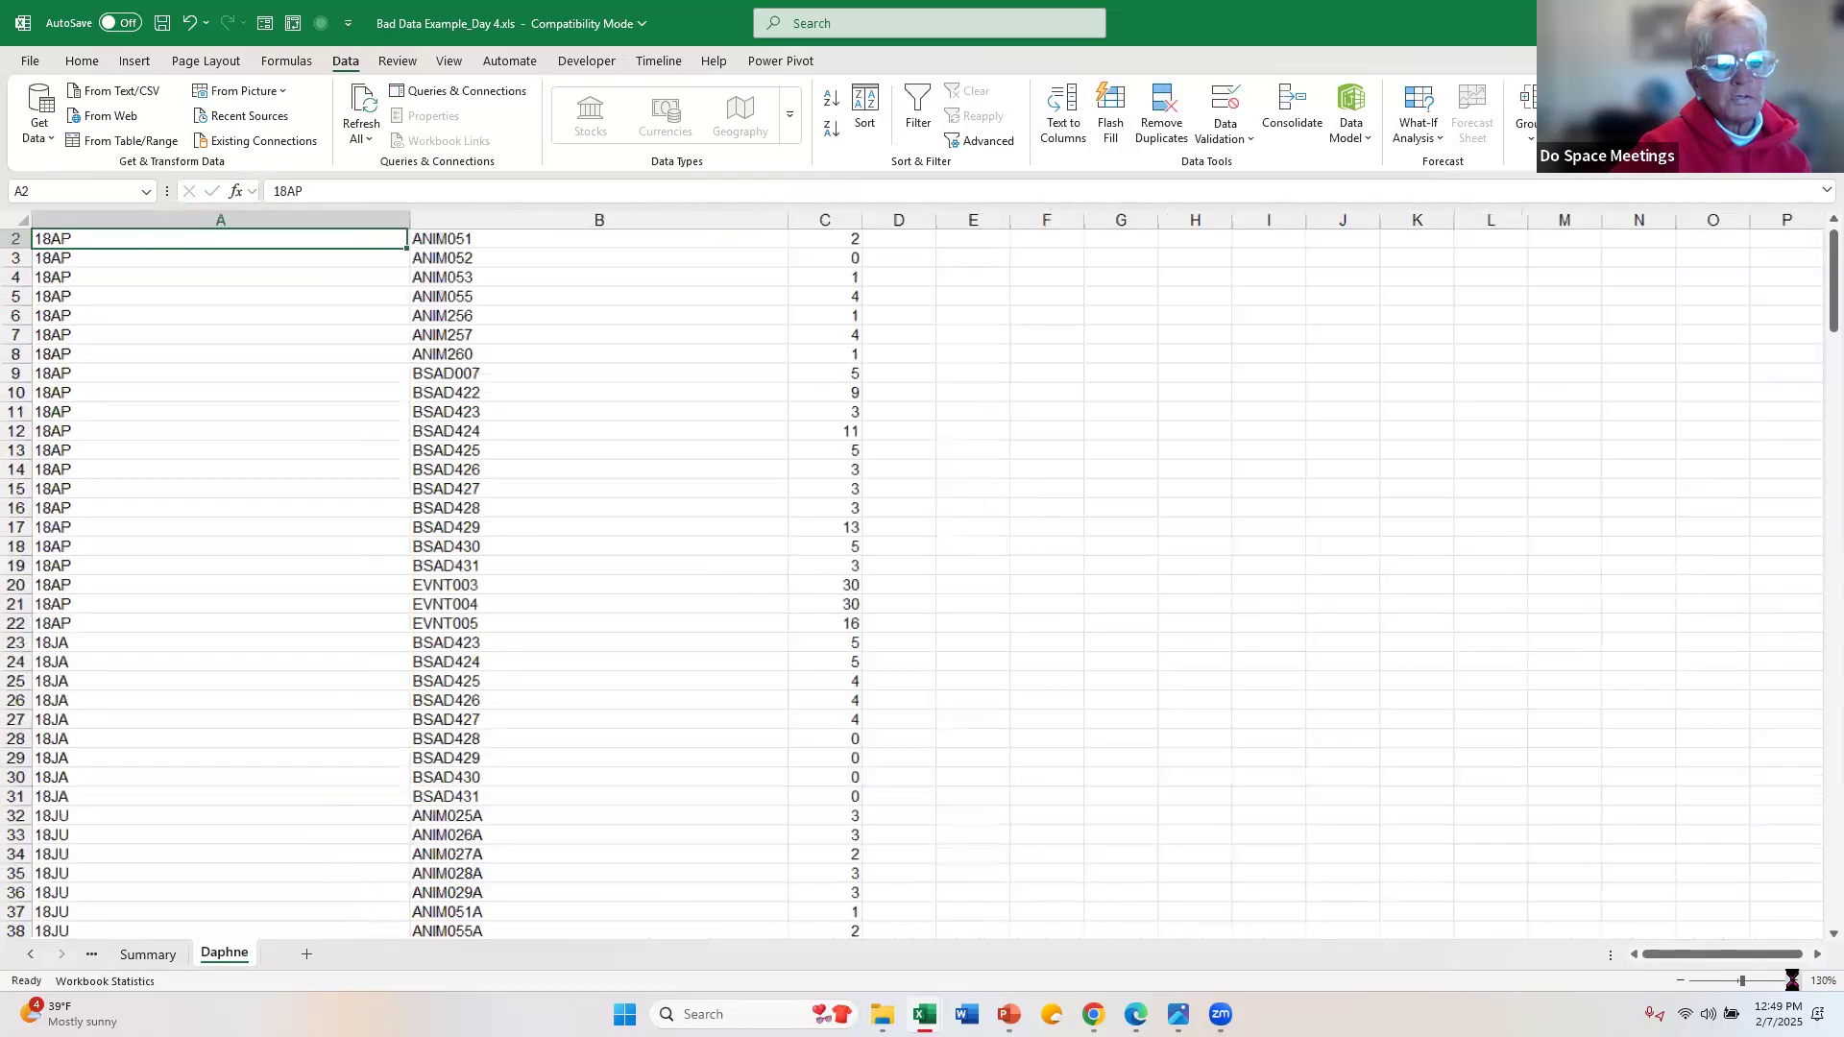
pyautogui.click(1792, 981)
pyautogui.click(1793, 981)
pyautogui.click(1792, 981)
pyautogui.click(1793, 981)
pyautogui.scroll(1, 625, 447)
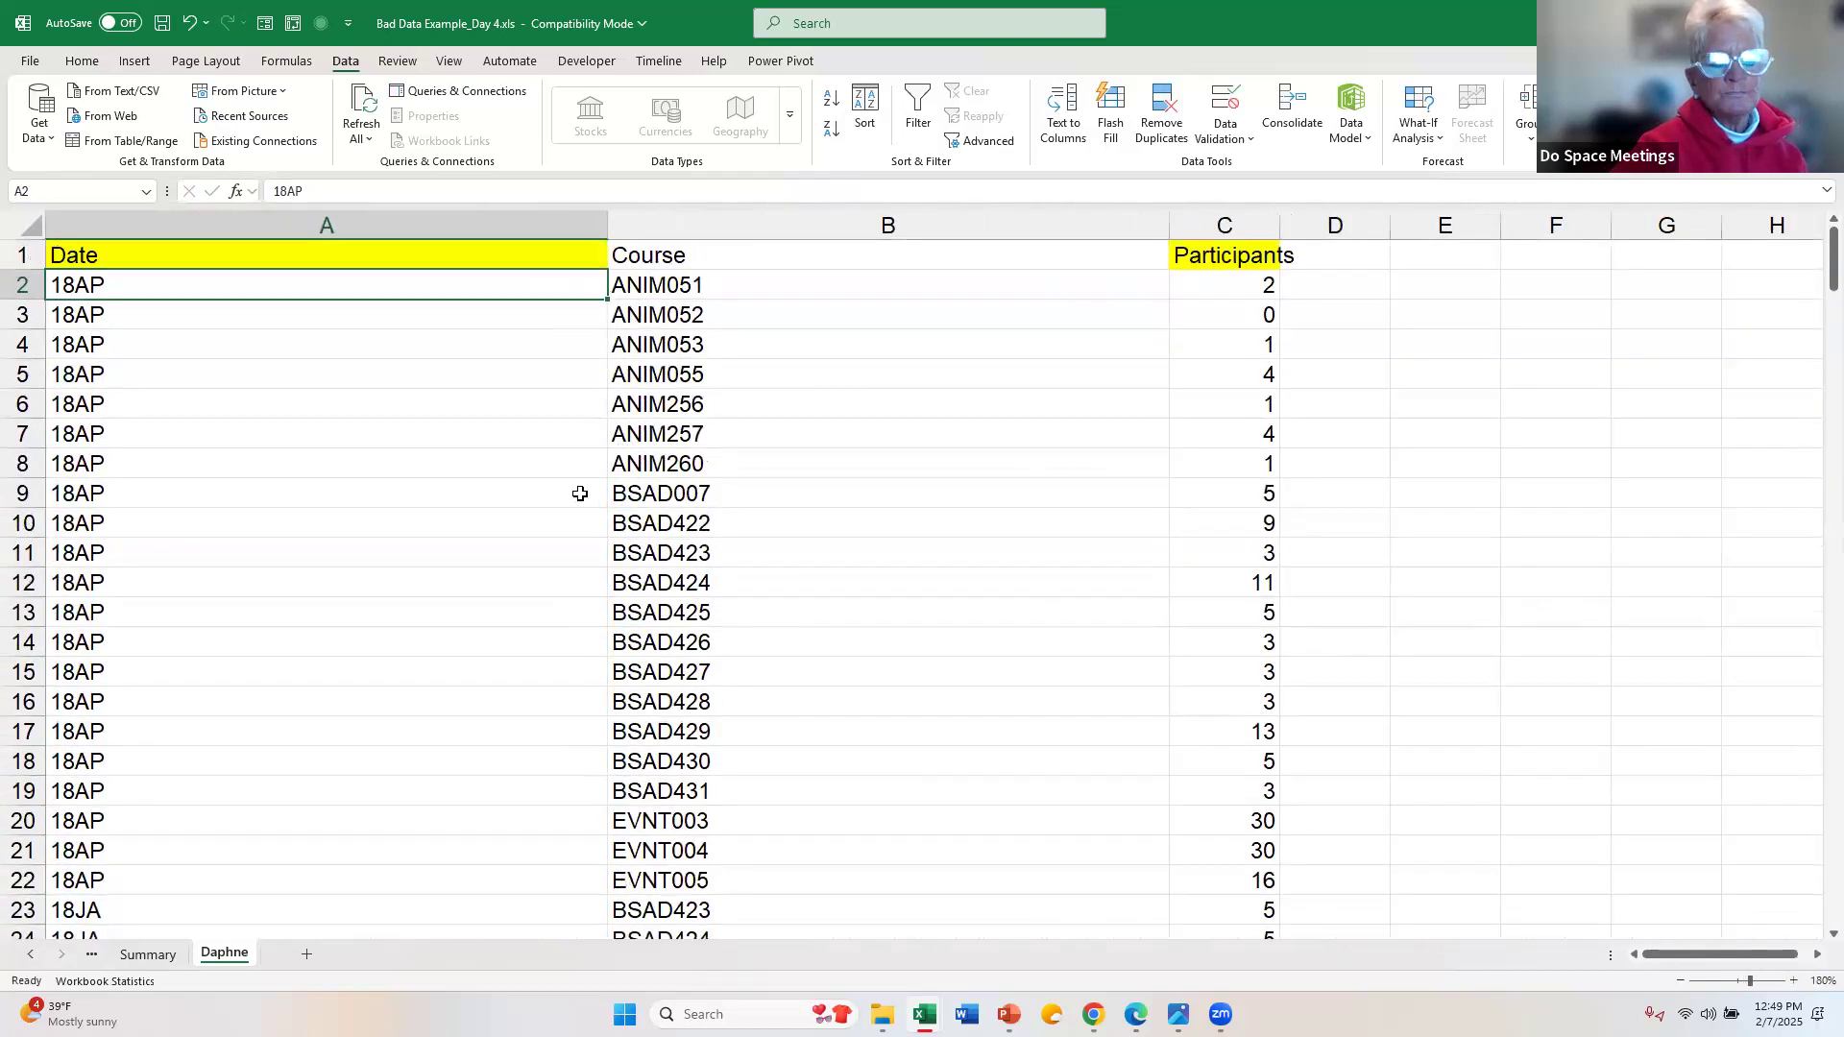
pyautogui.click(486, 465)
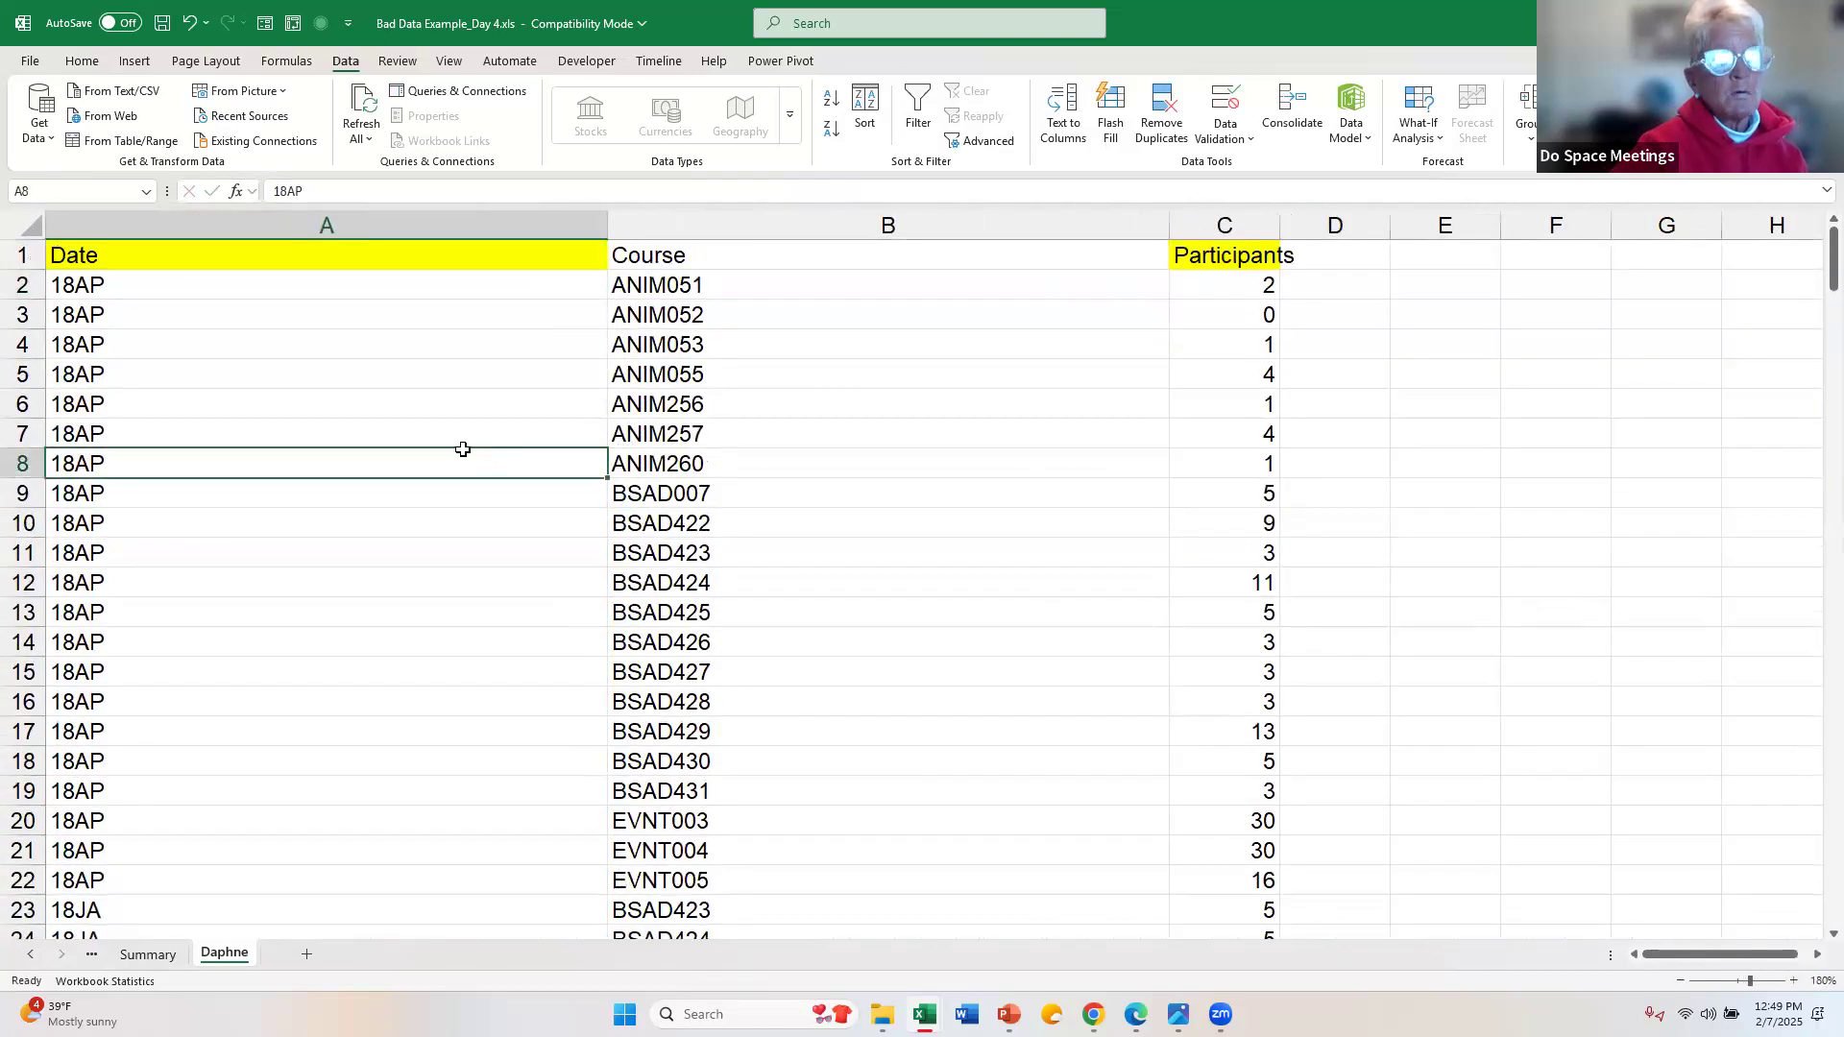
pyautogui.click(137, 62)
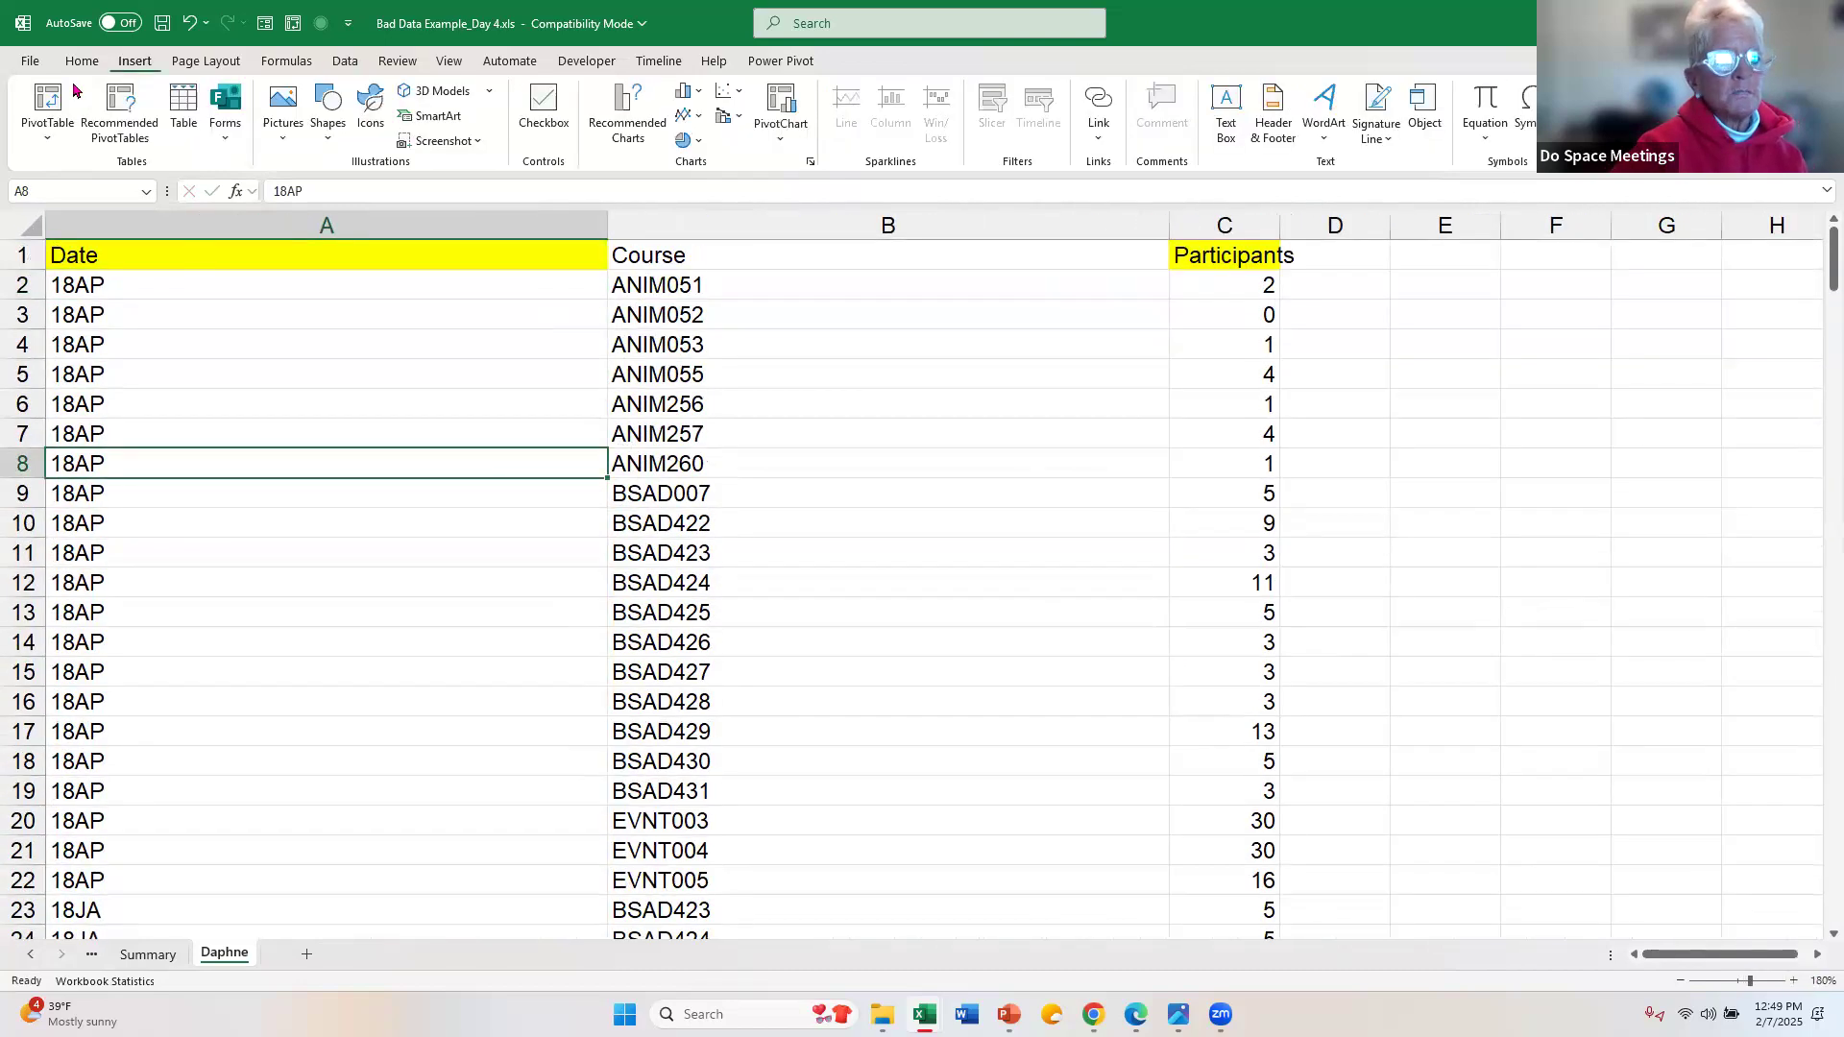
pyautogui.click(192, 108)
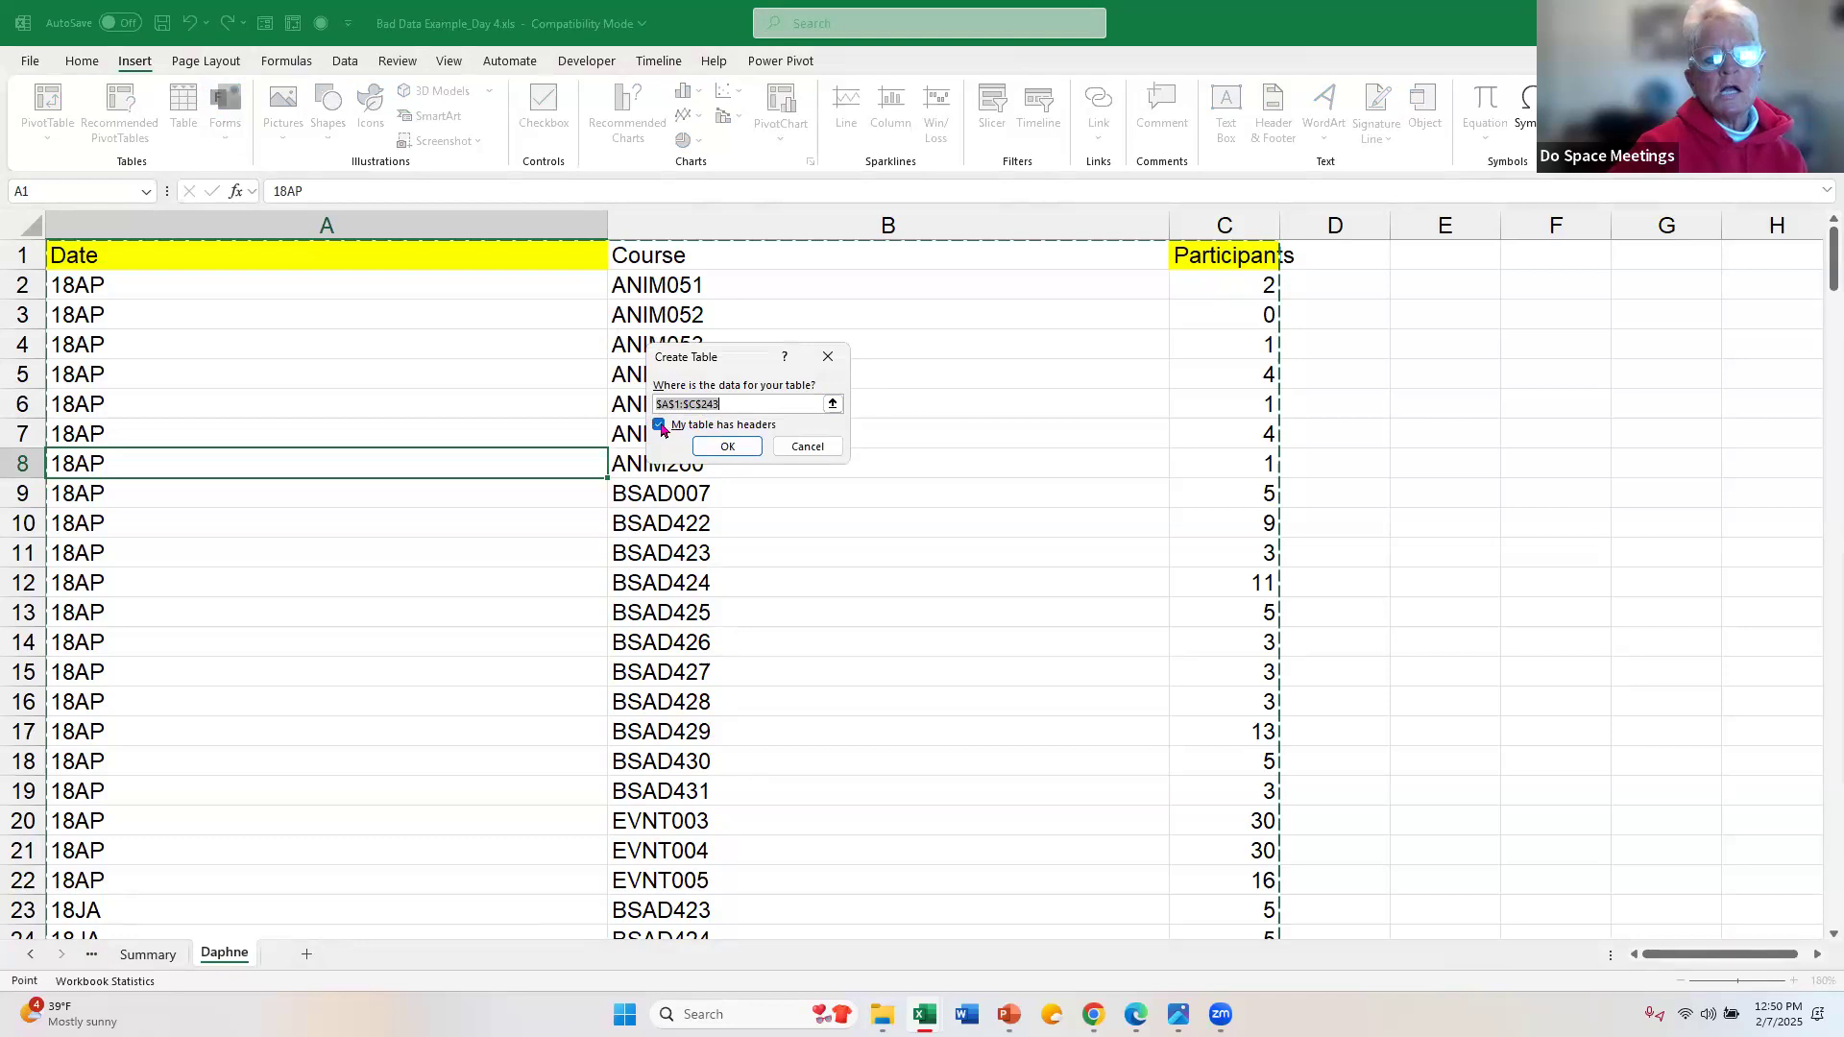
pyautogui.click(725, 448)
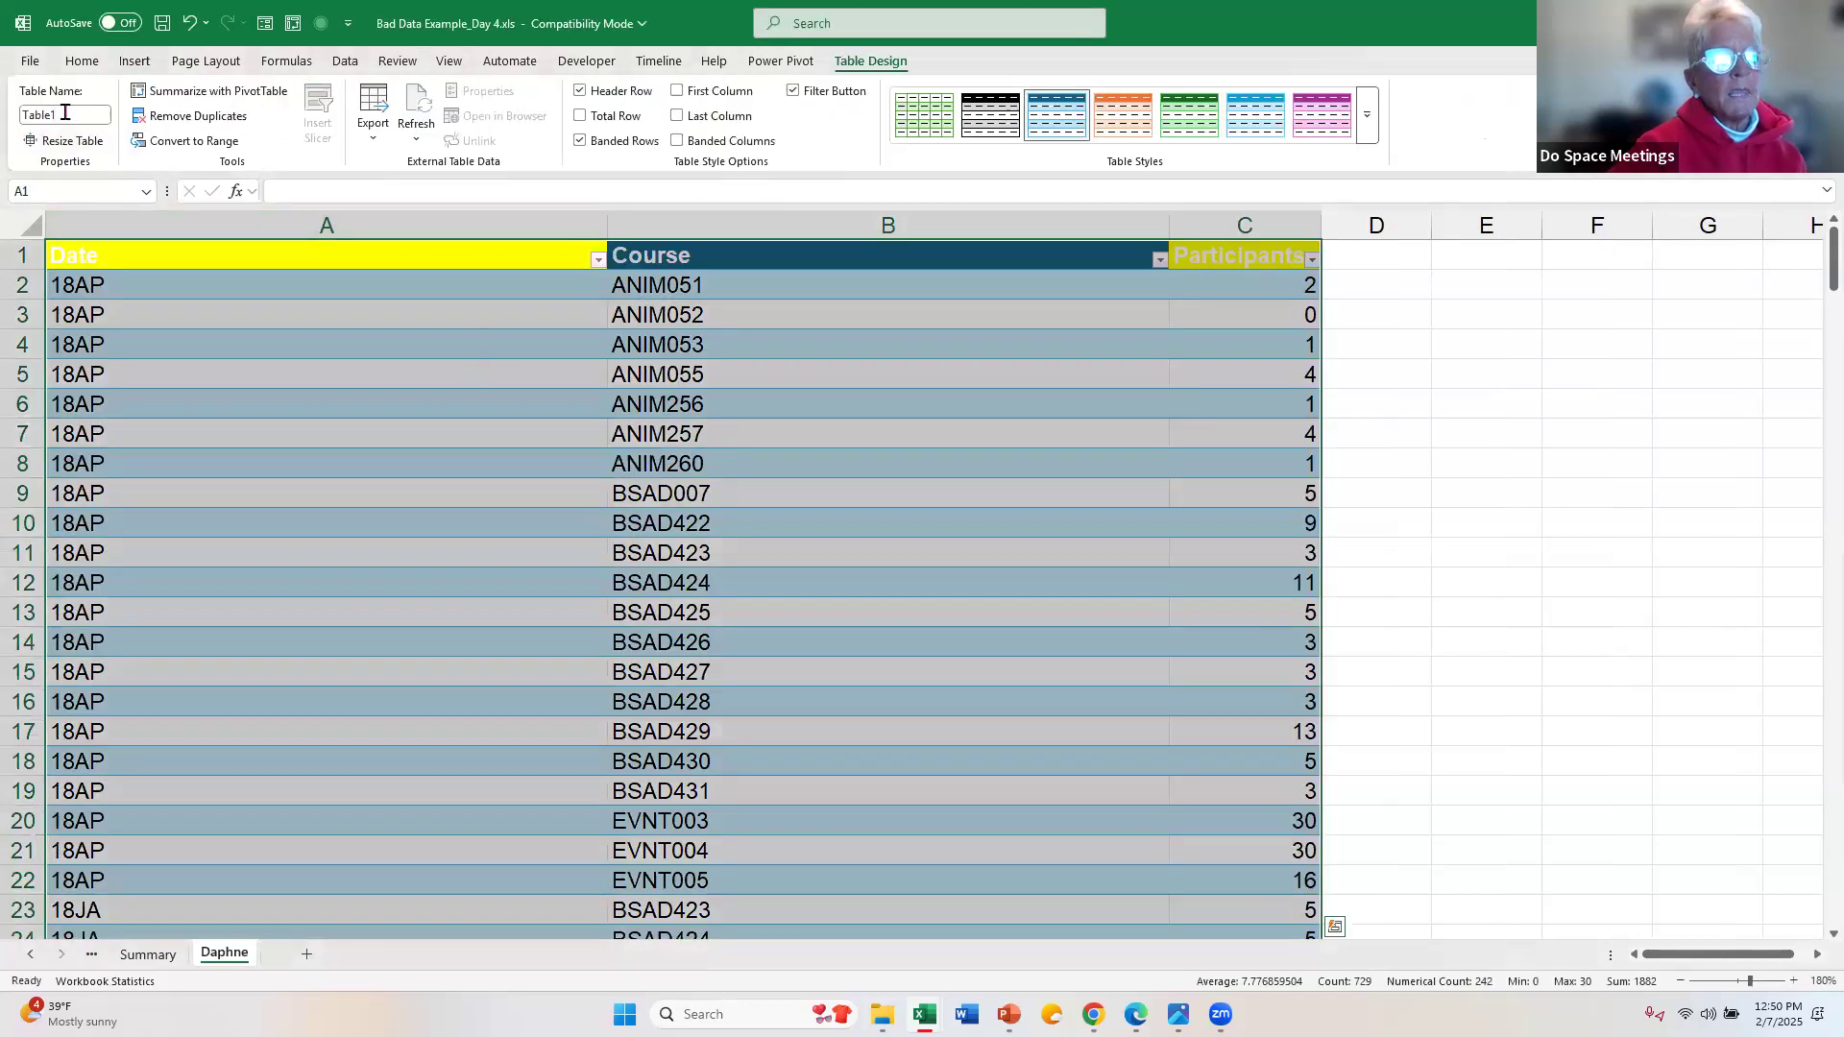
# Step: Name the new table PivotTableData
pyautogui.click(64, 112)
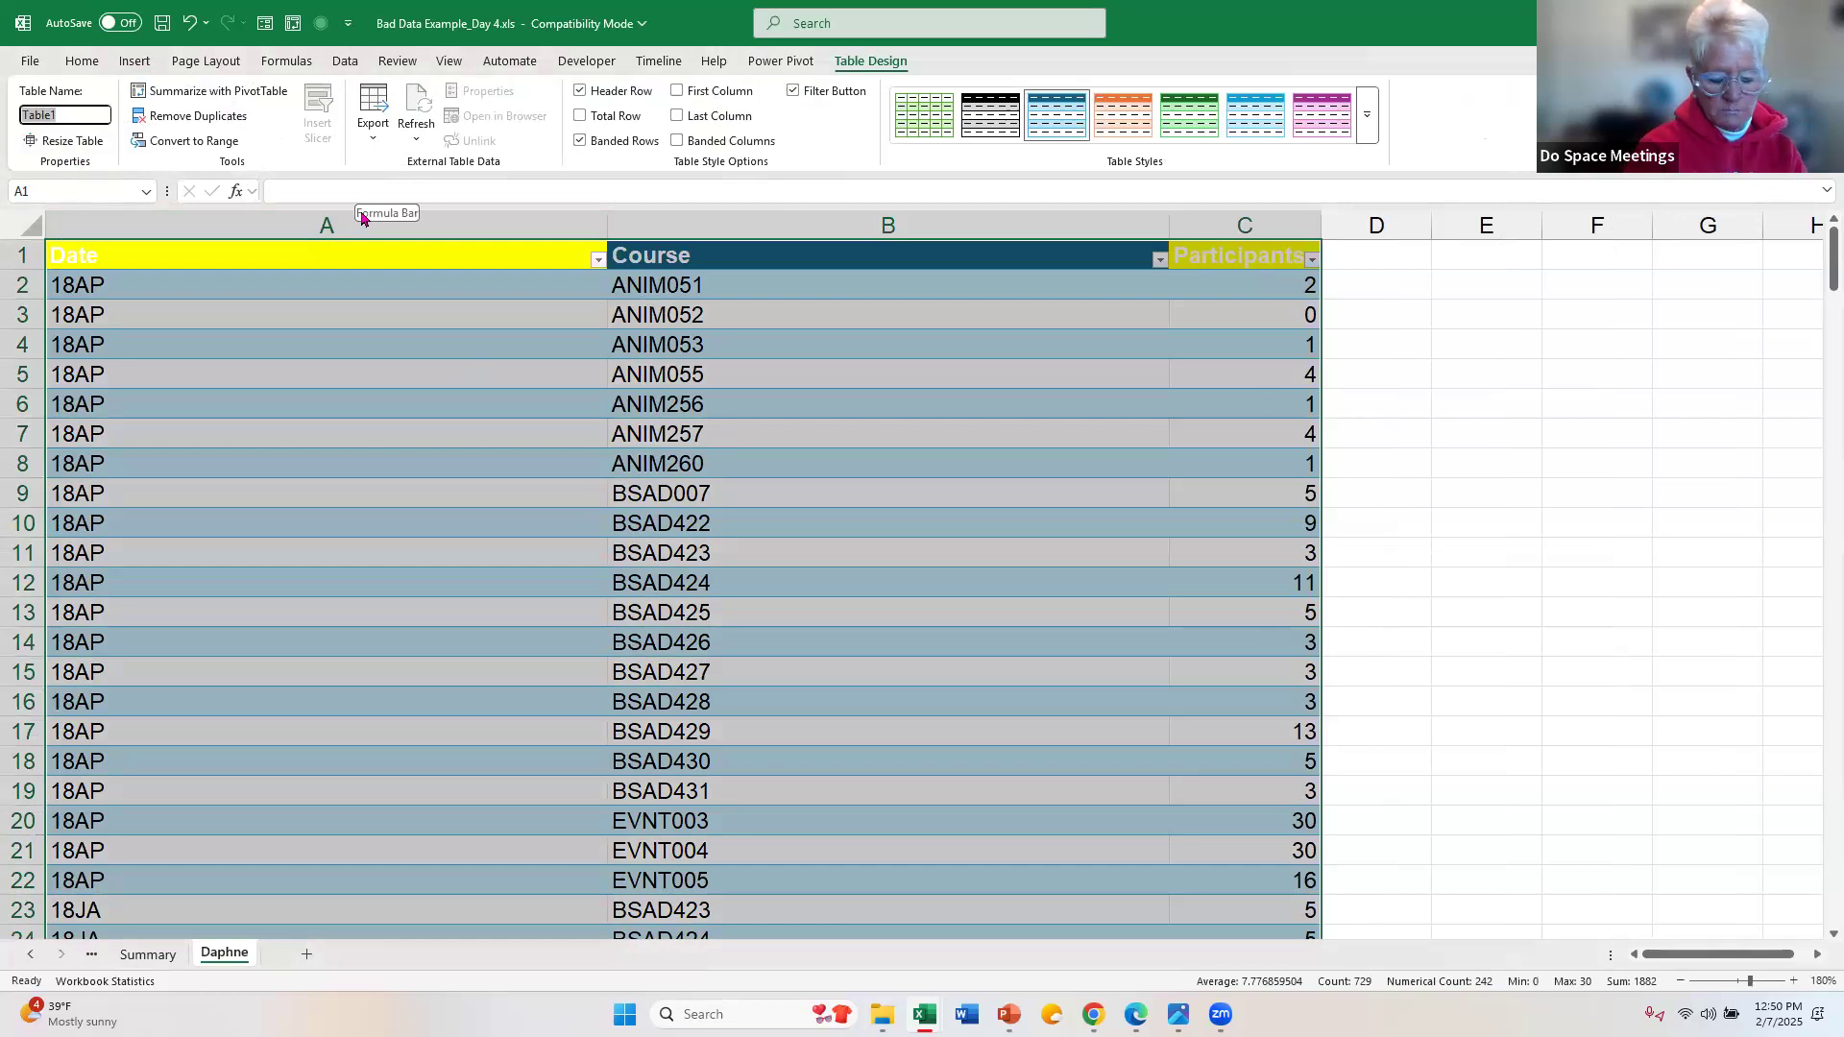
pyautogui.write('PivotTable')
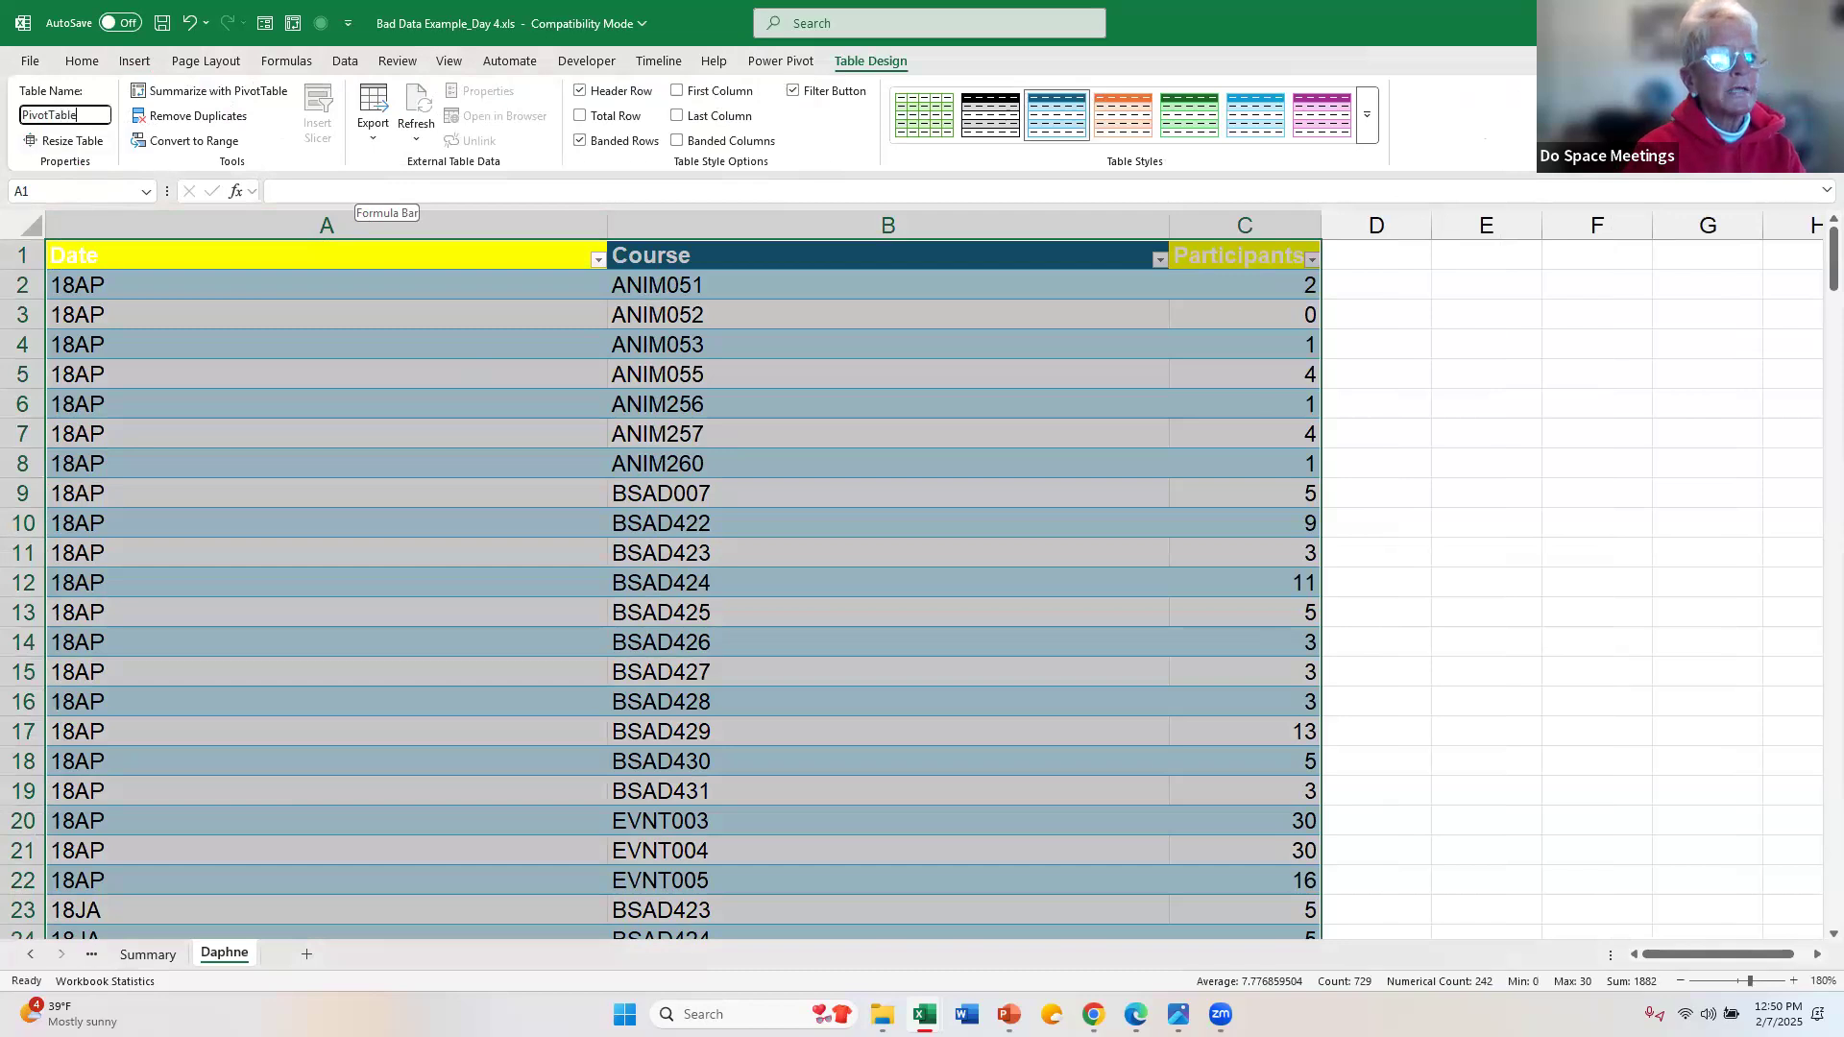
pyautogui.write('Data')
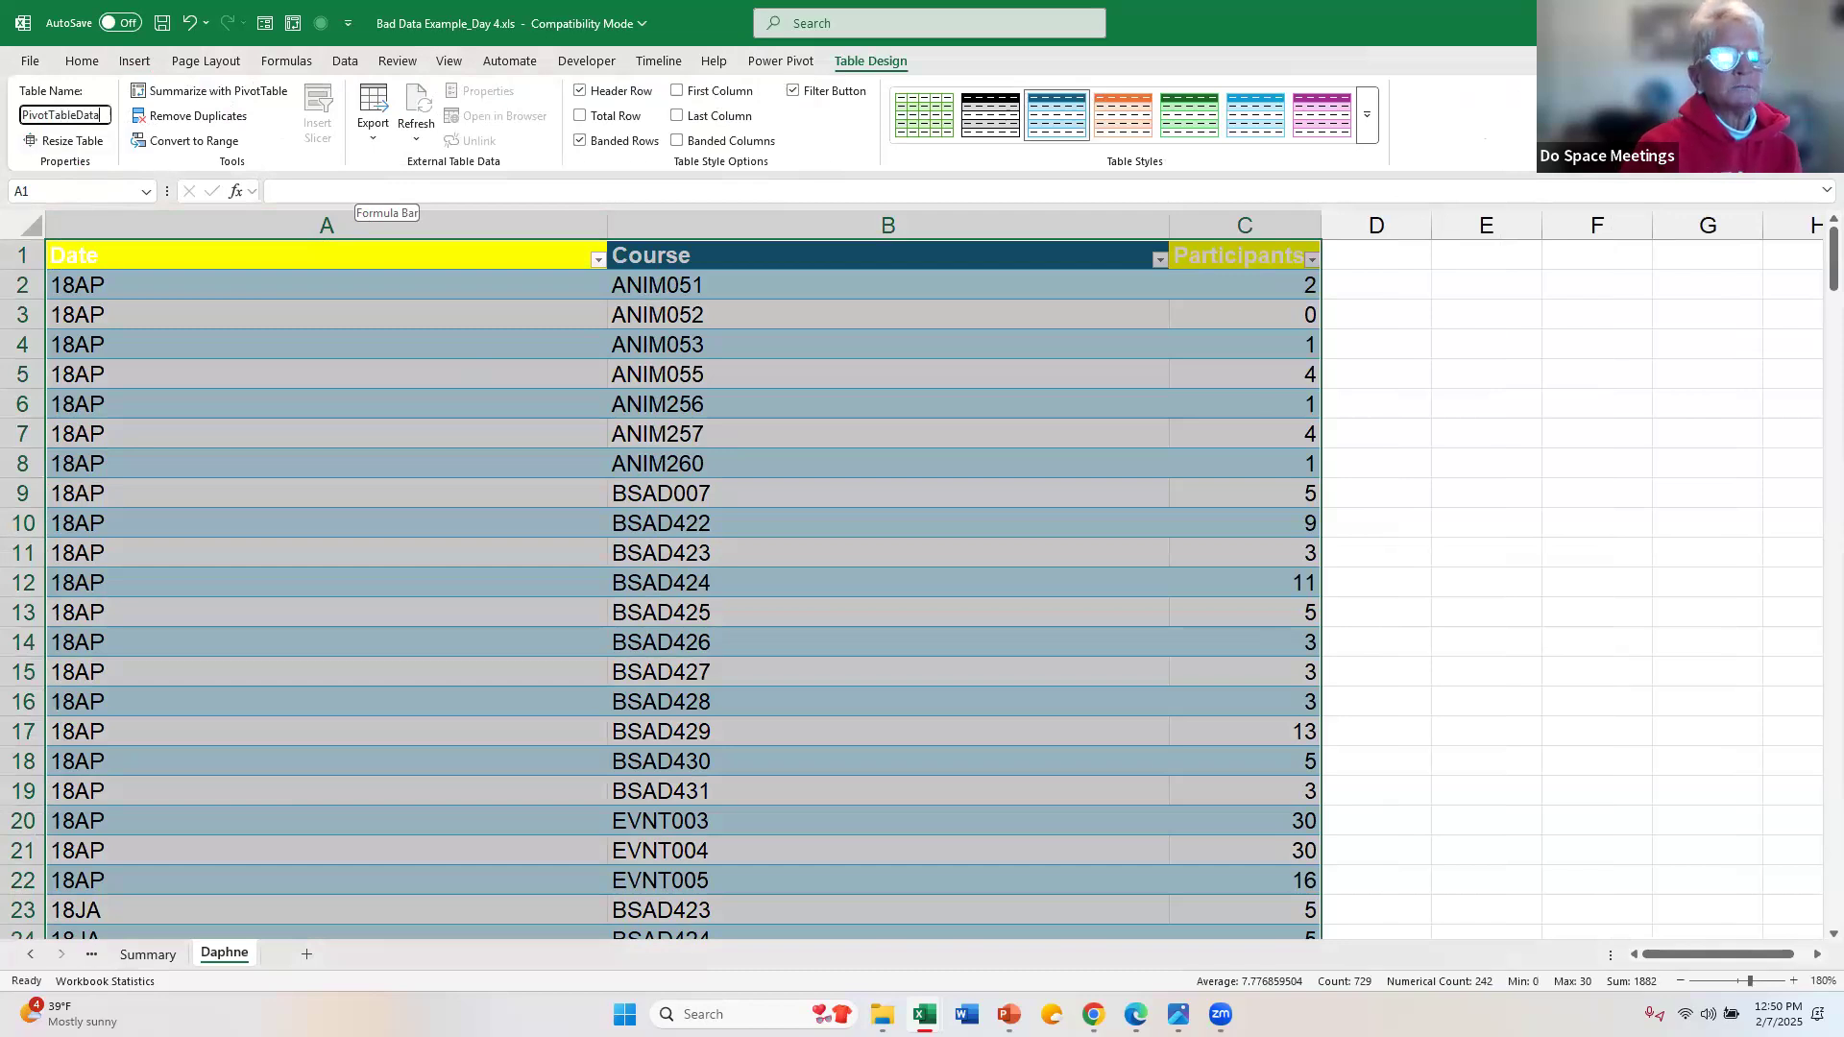
pyautogui.press('Return')
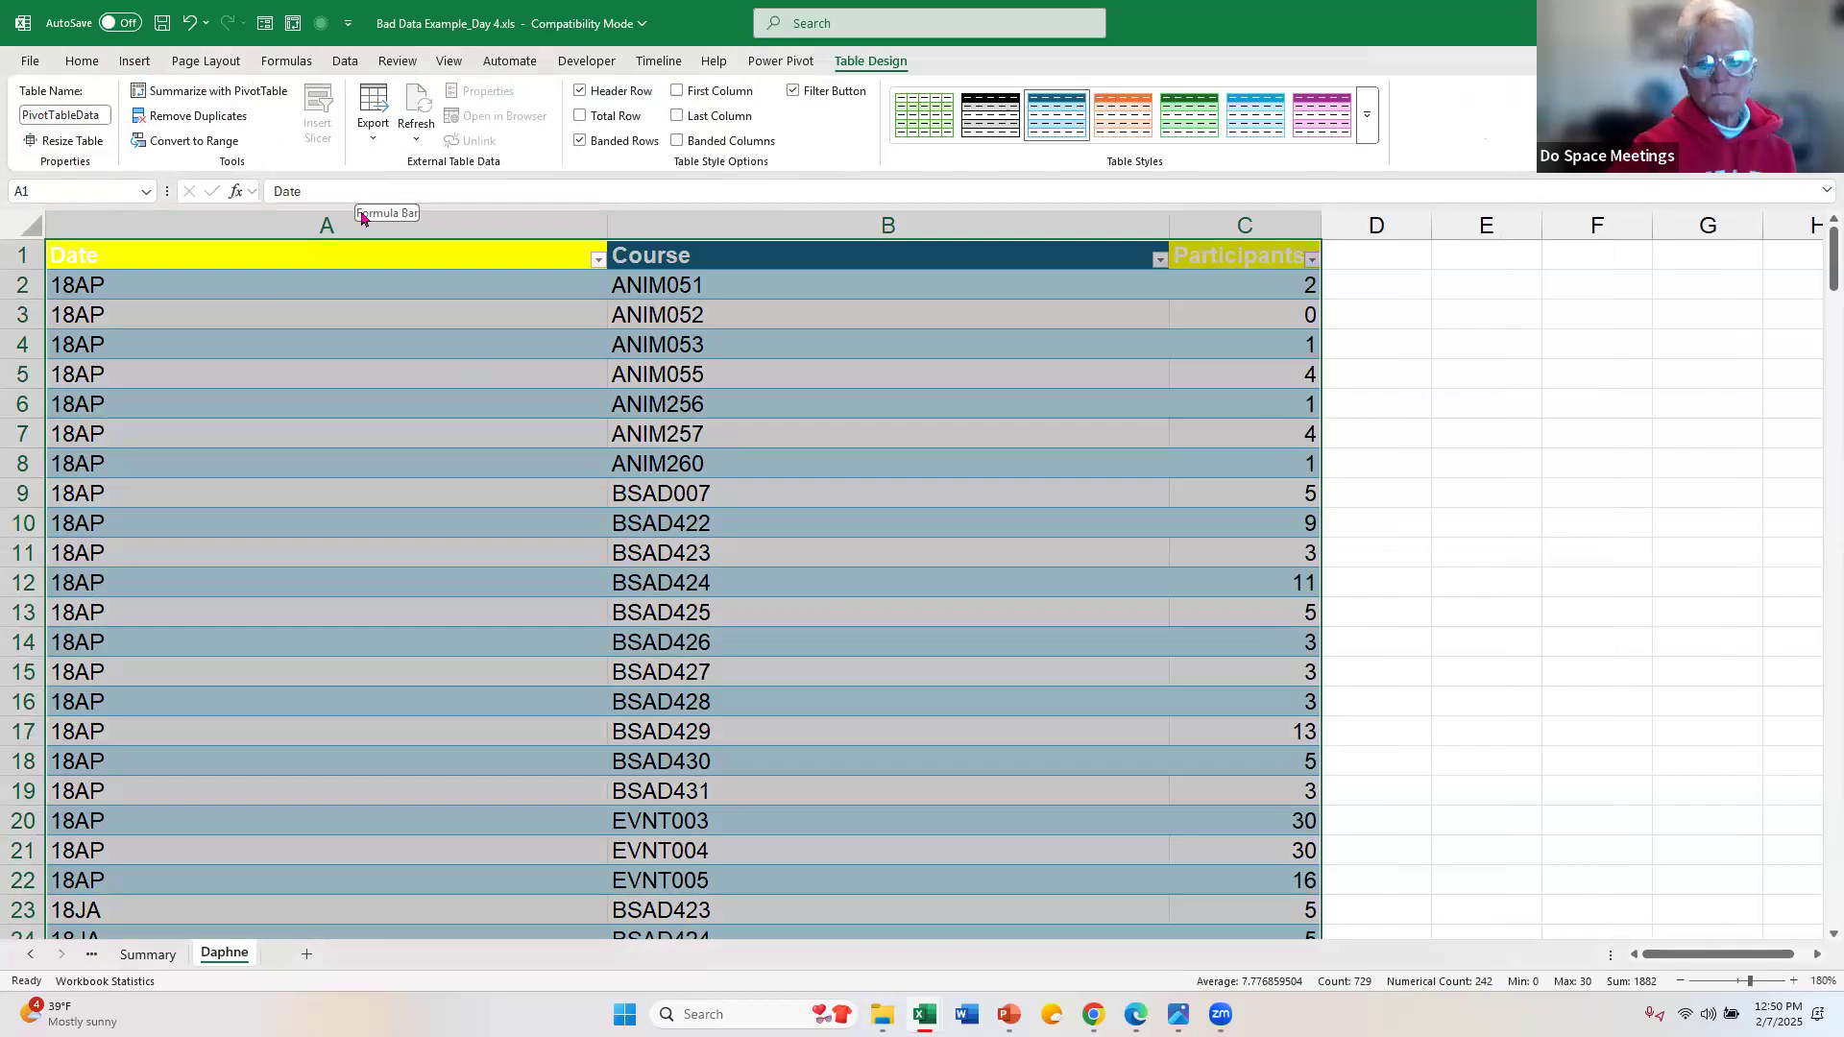
# Step: Insert a PivotTable based on the PivotTableData table on a new worksheet
pyautogui.click(387, 356)
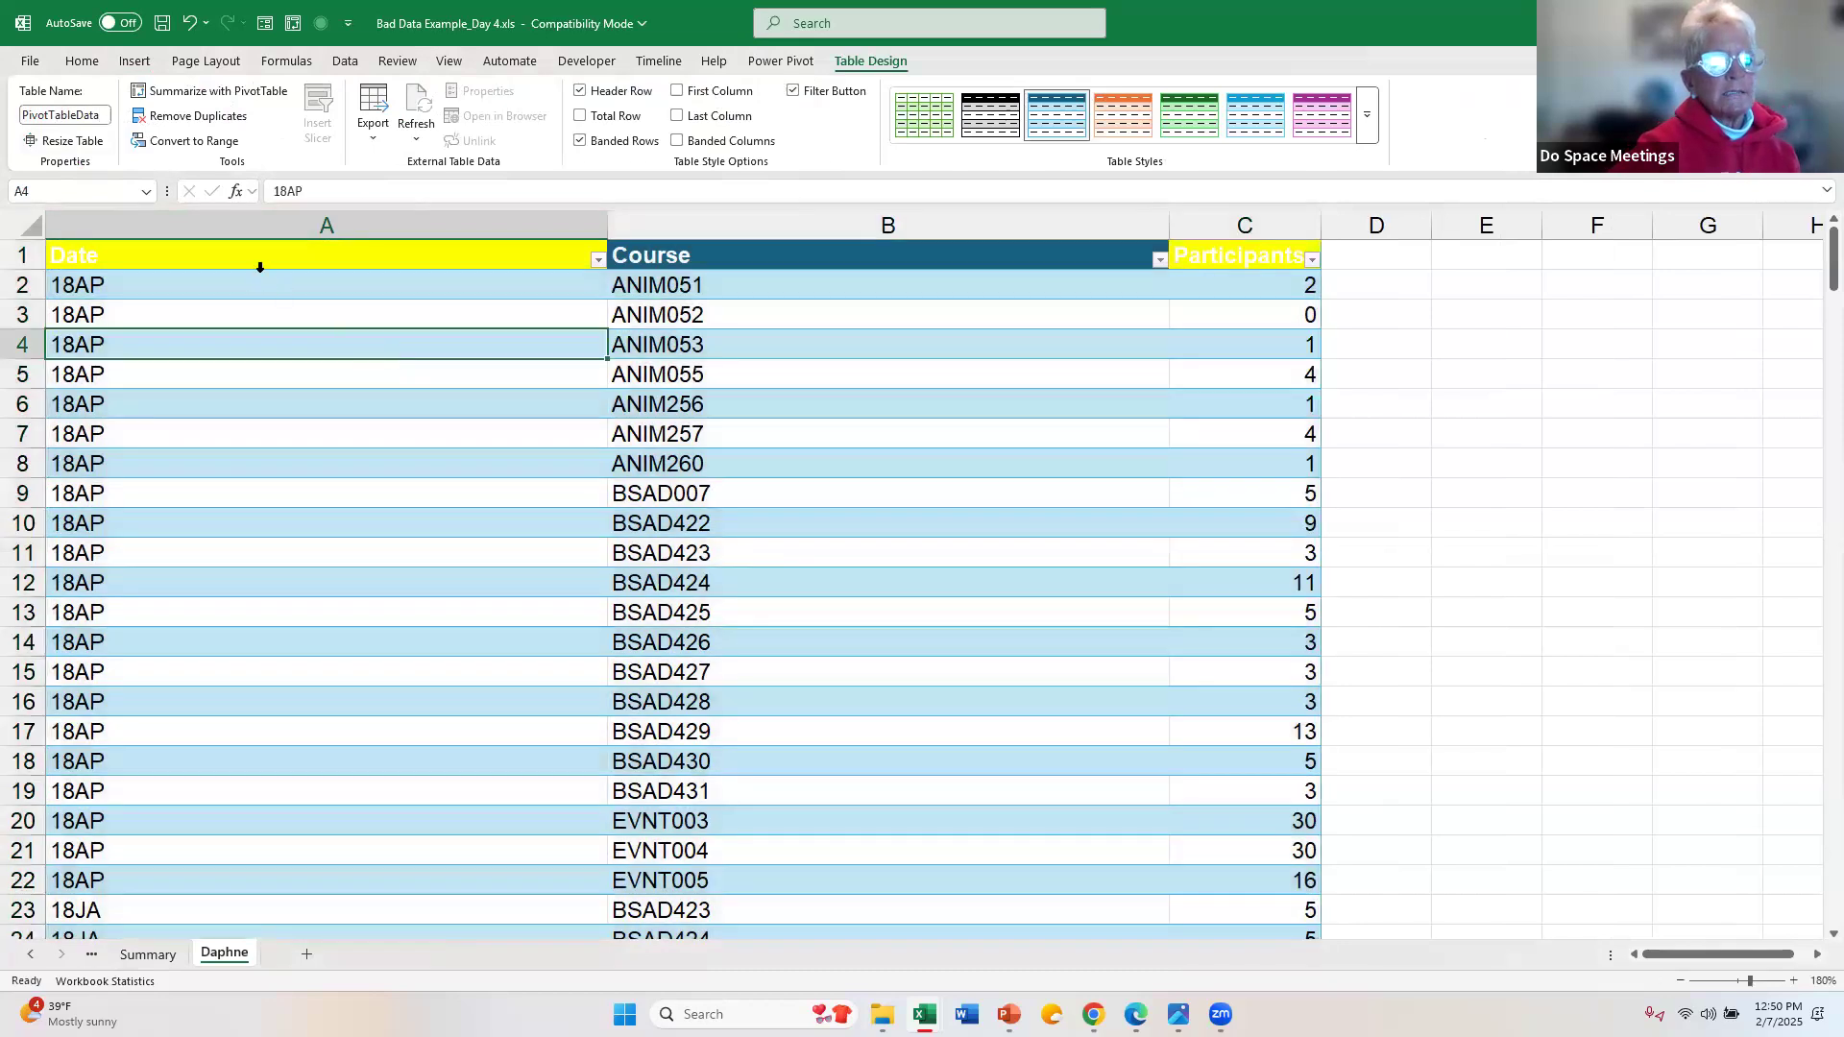
pyautogui.click(143, 67)
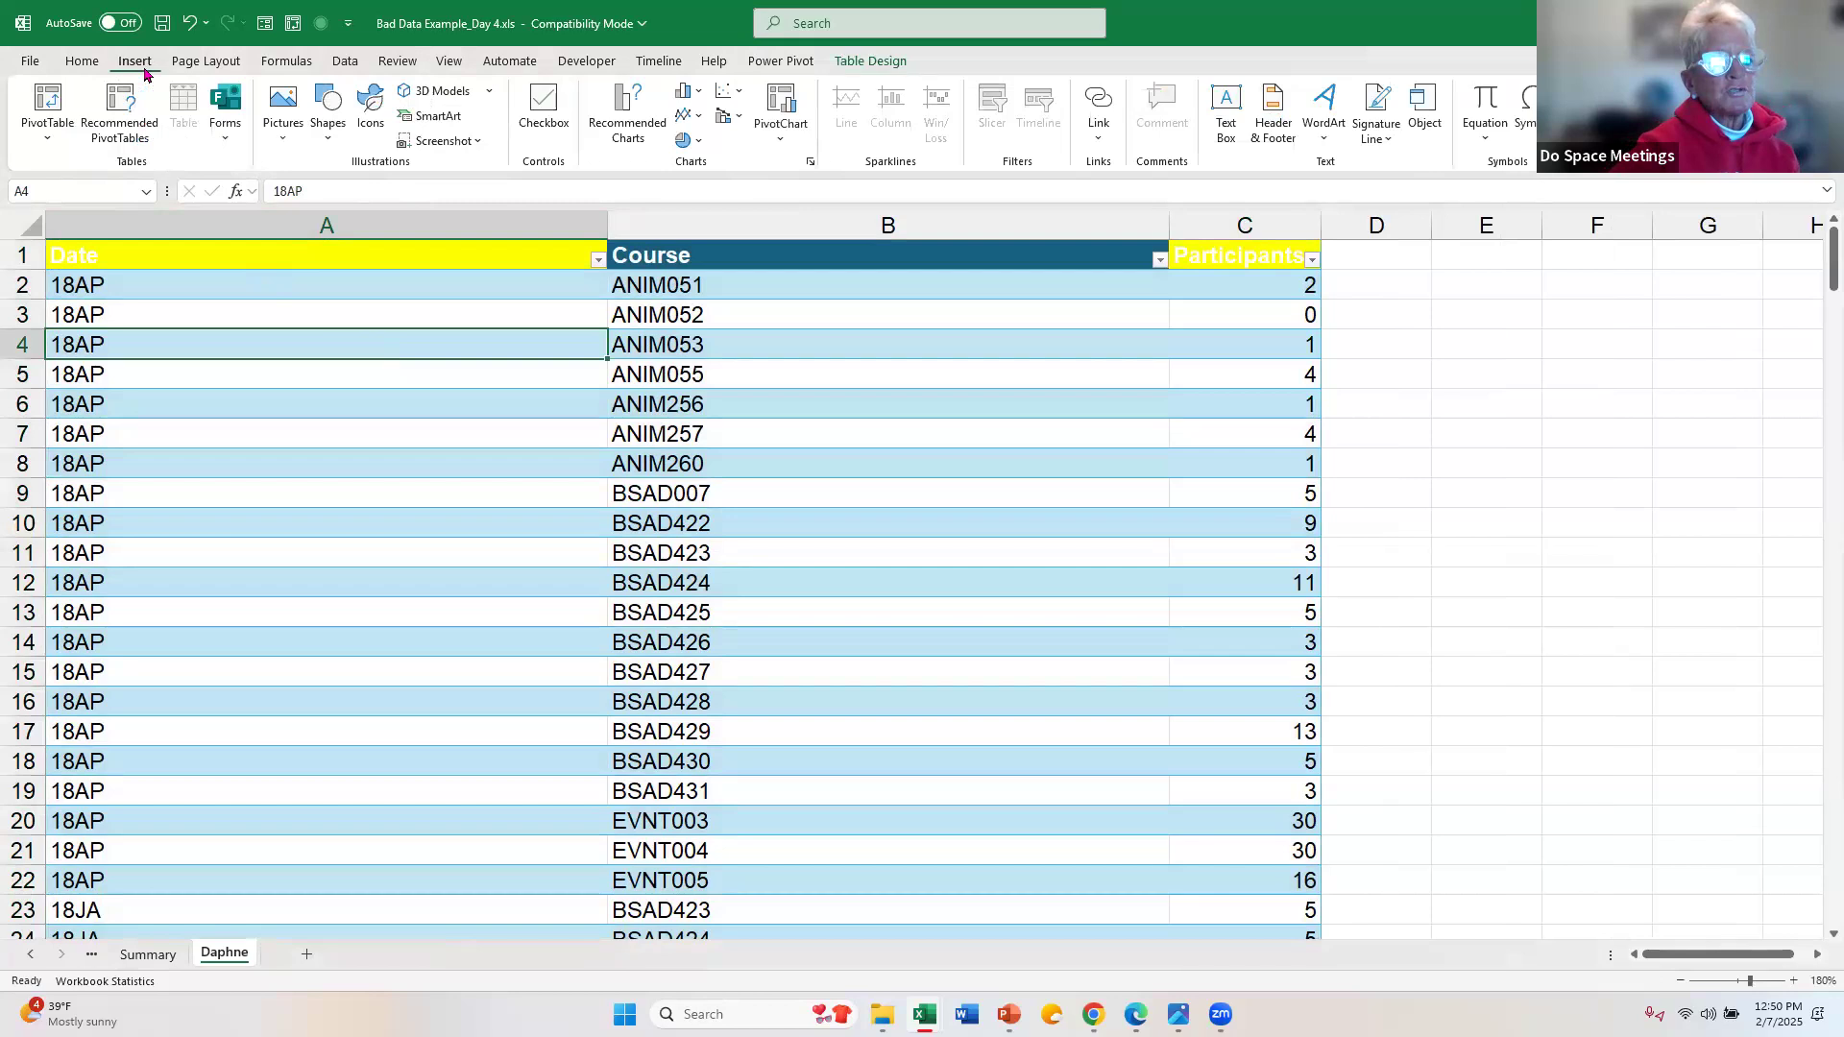
pyautogui.click(50, 101)
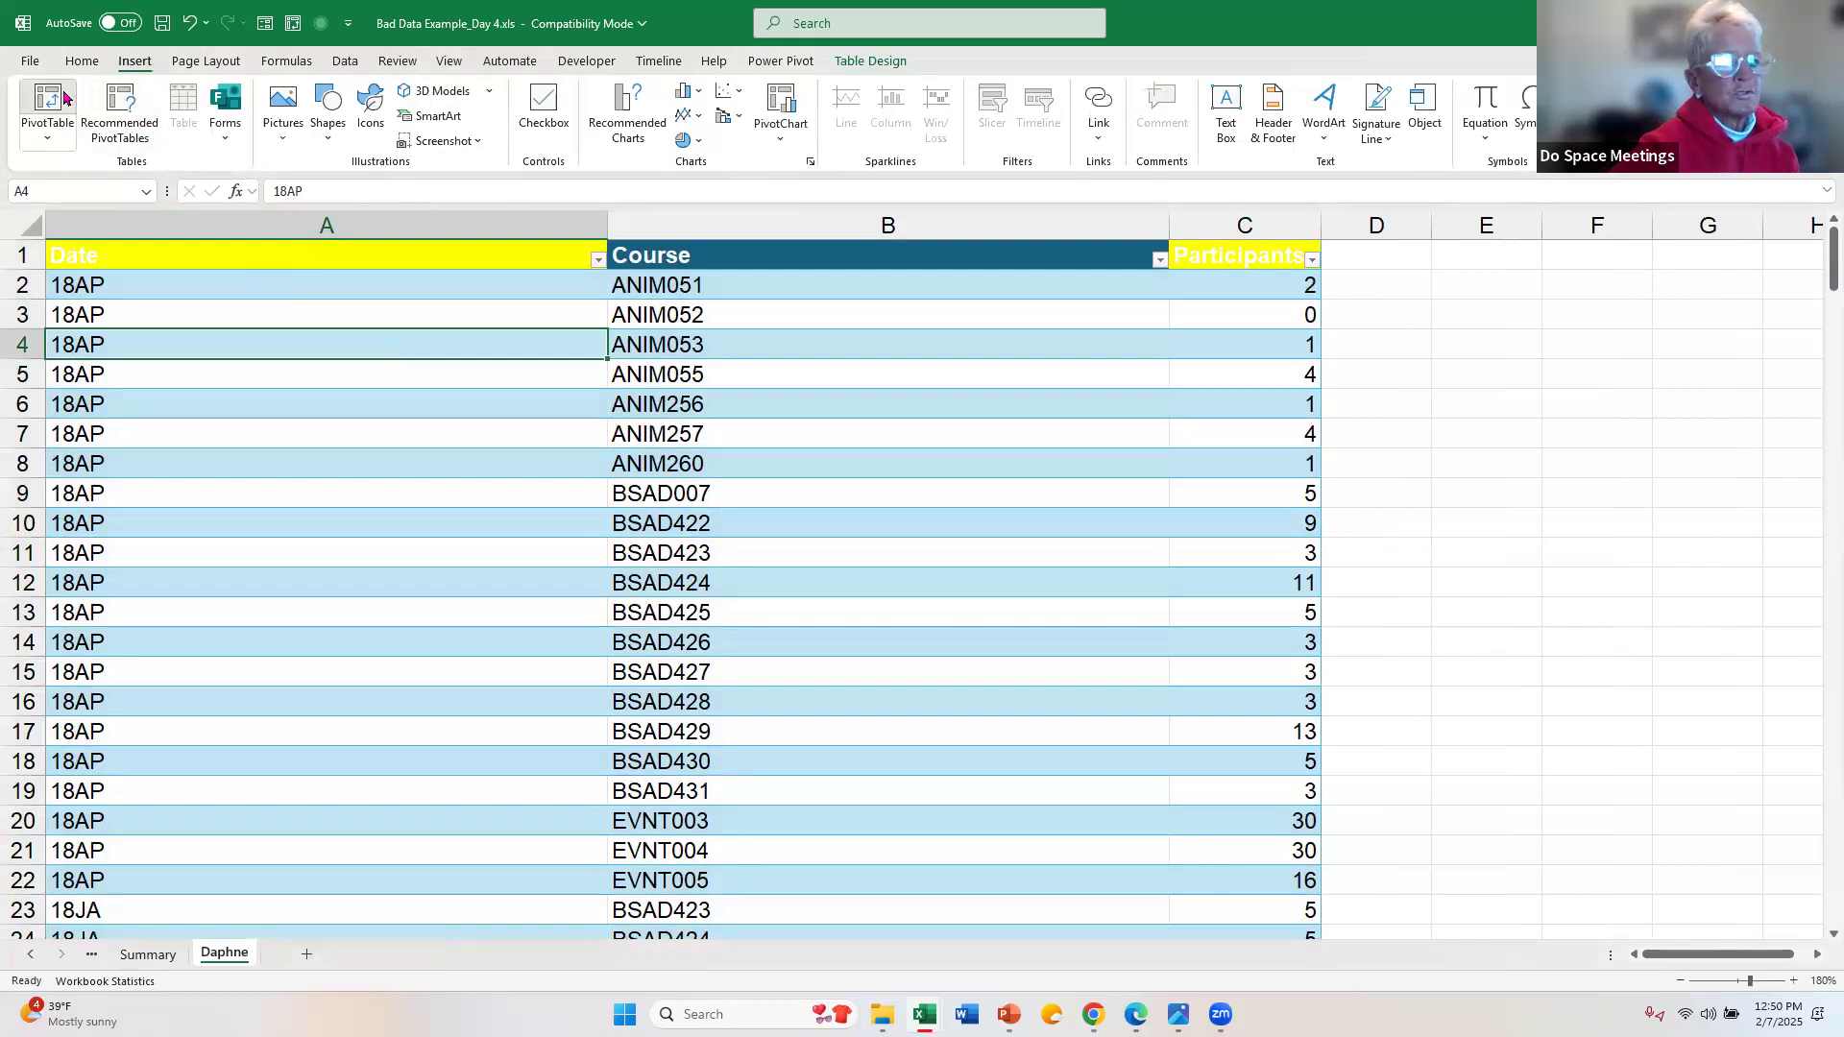
pyautogui.click(807, 486)
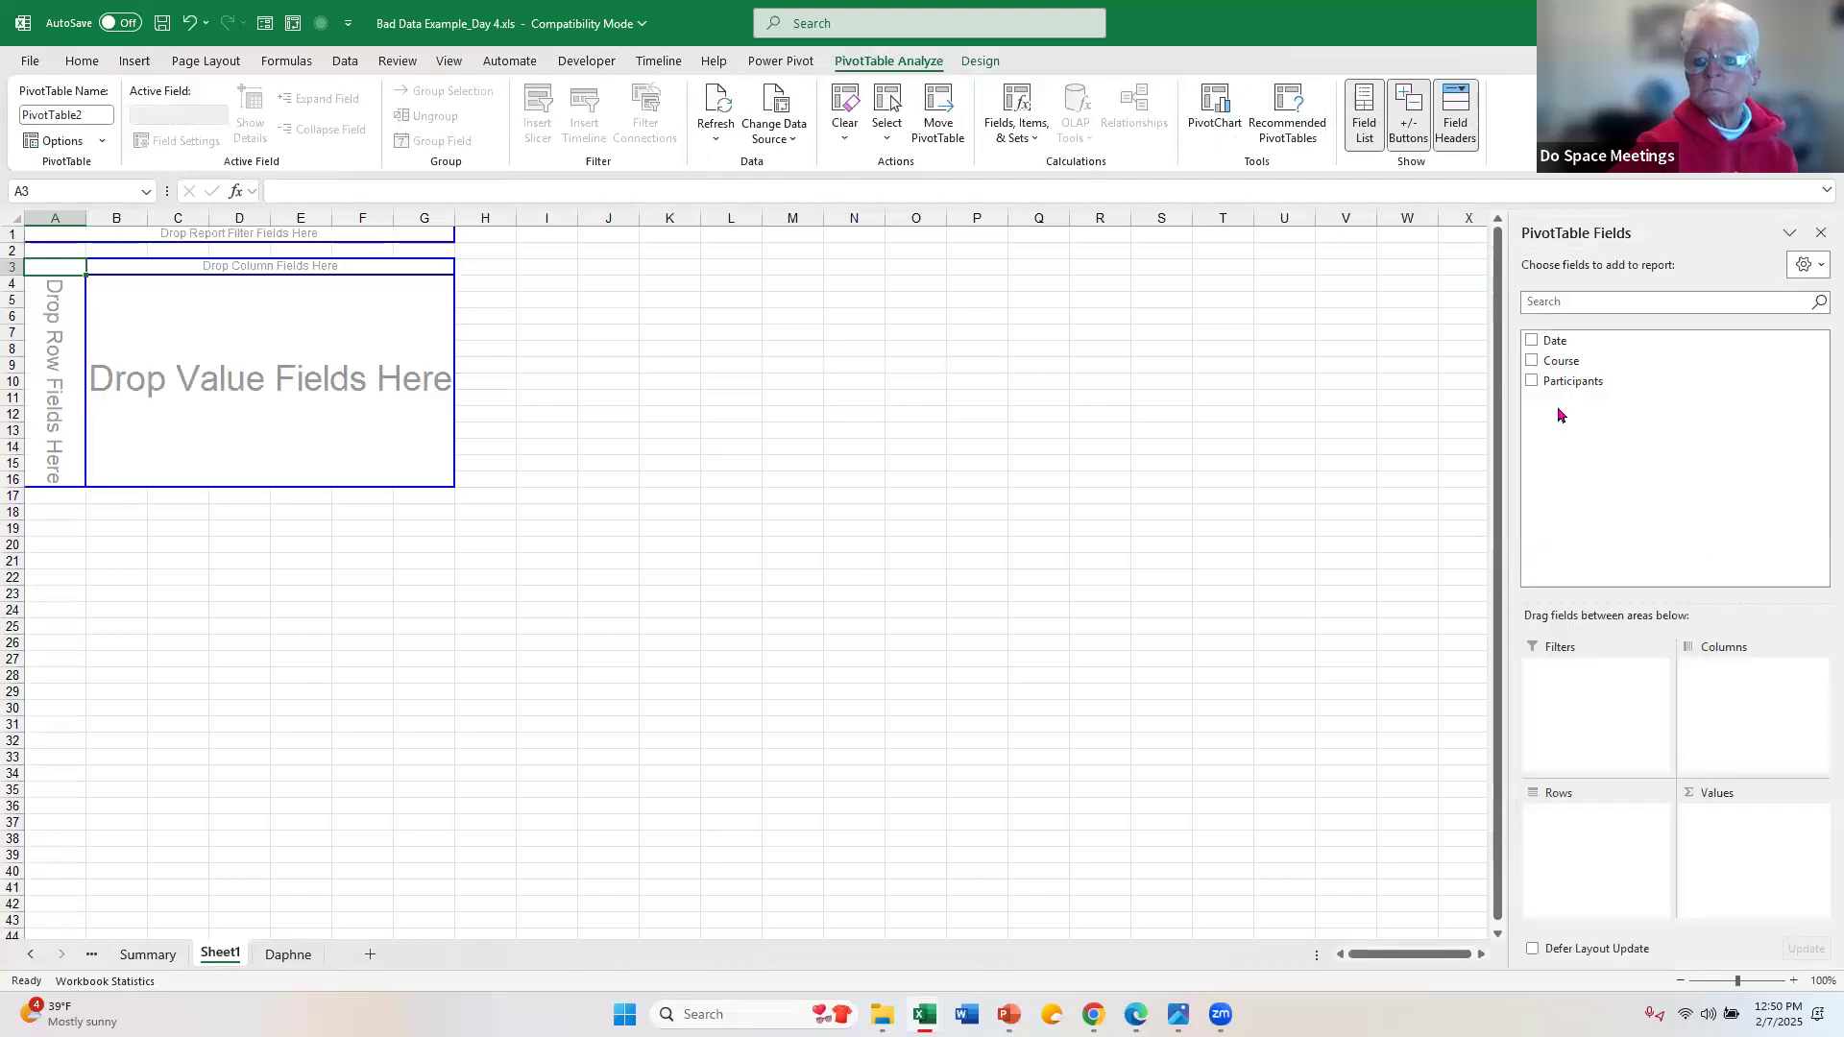
# Step: Add Course to the PivotTable rows and Participants to the values as a sum
pyautogui.click(1533, 362)
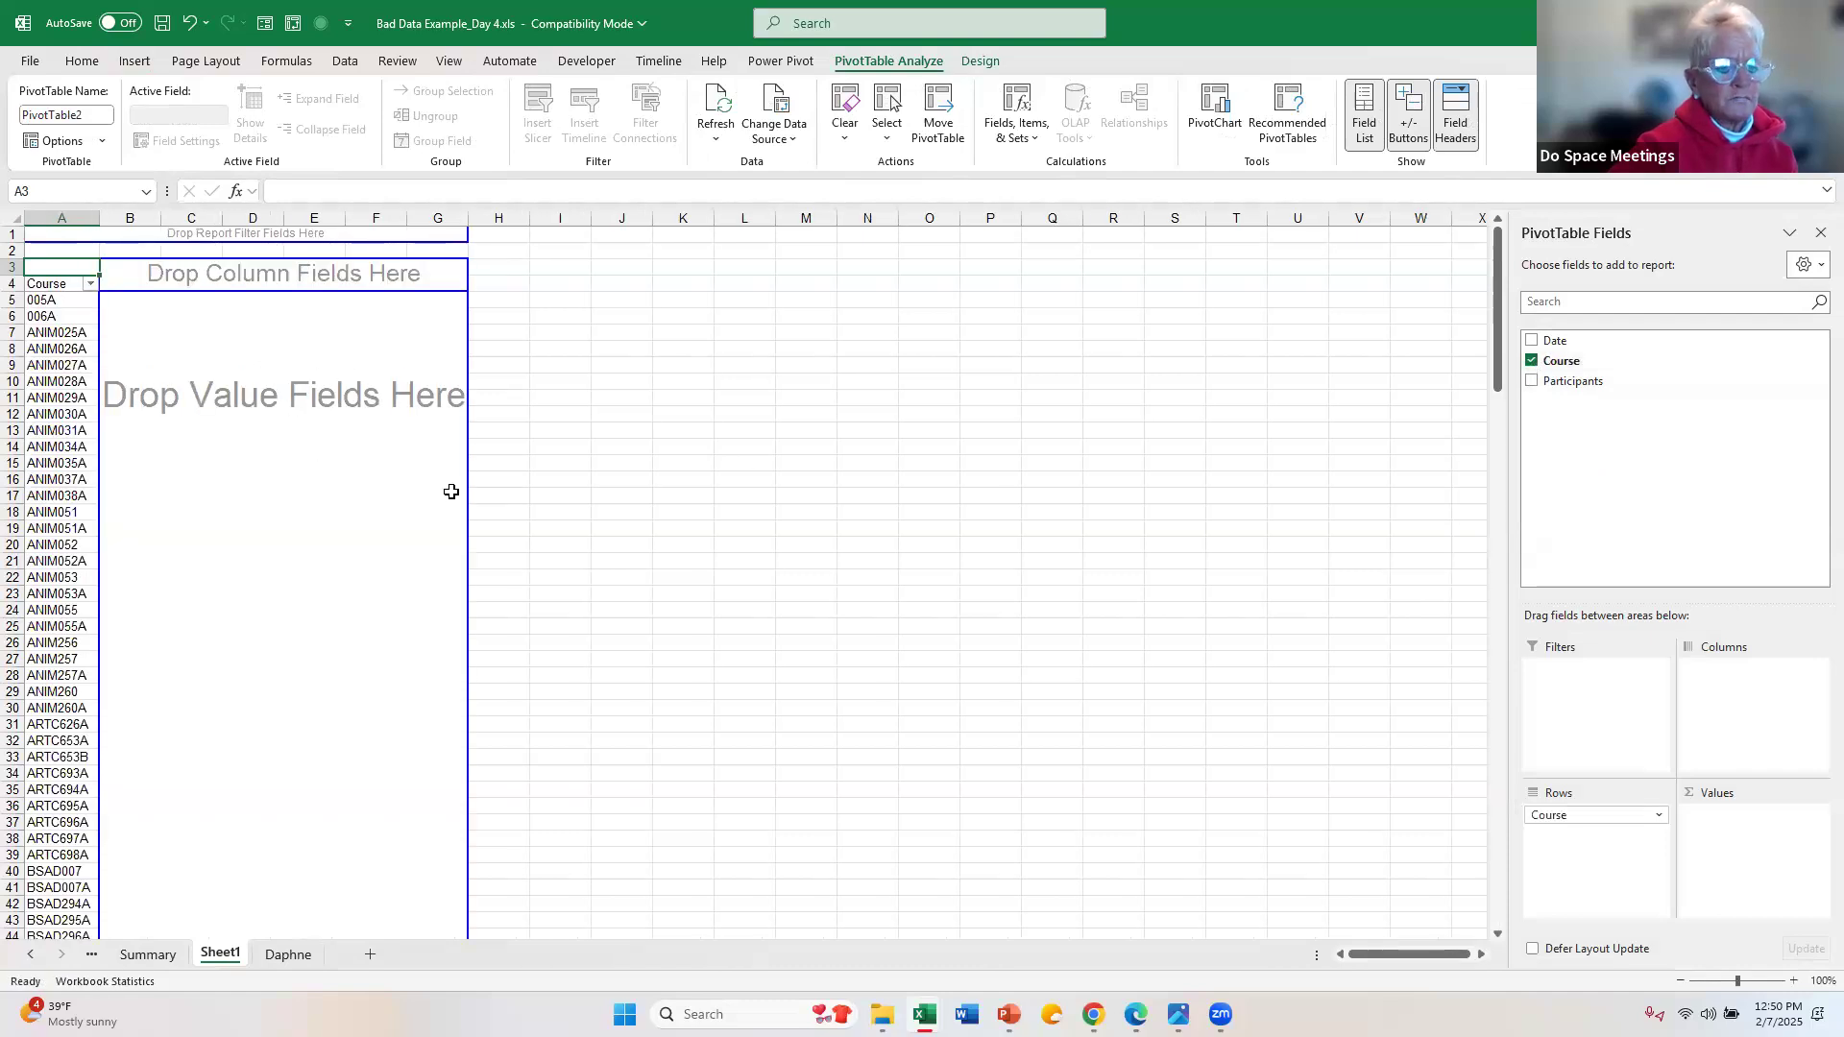
pyautogui.scroll(-20, 407, 533)
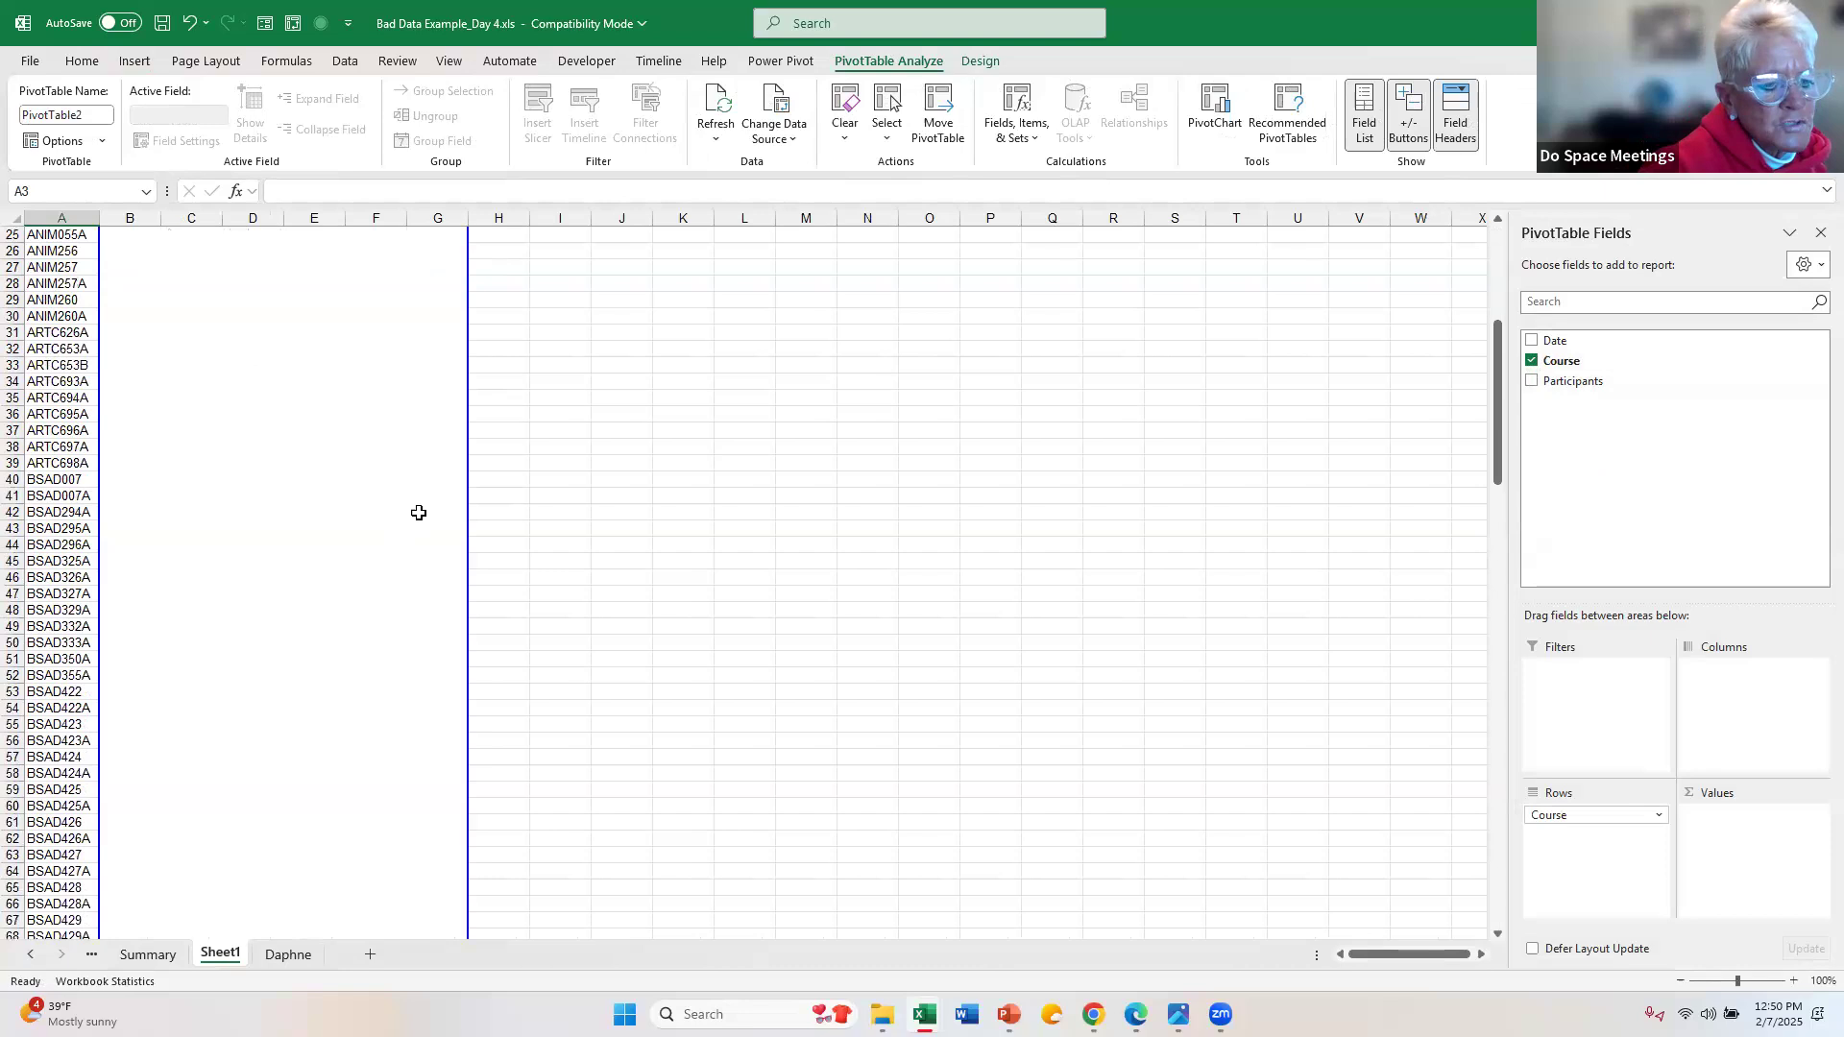
pyautogui.scroll(-20, 428, 499)
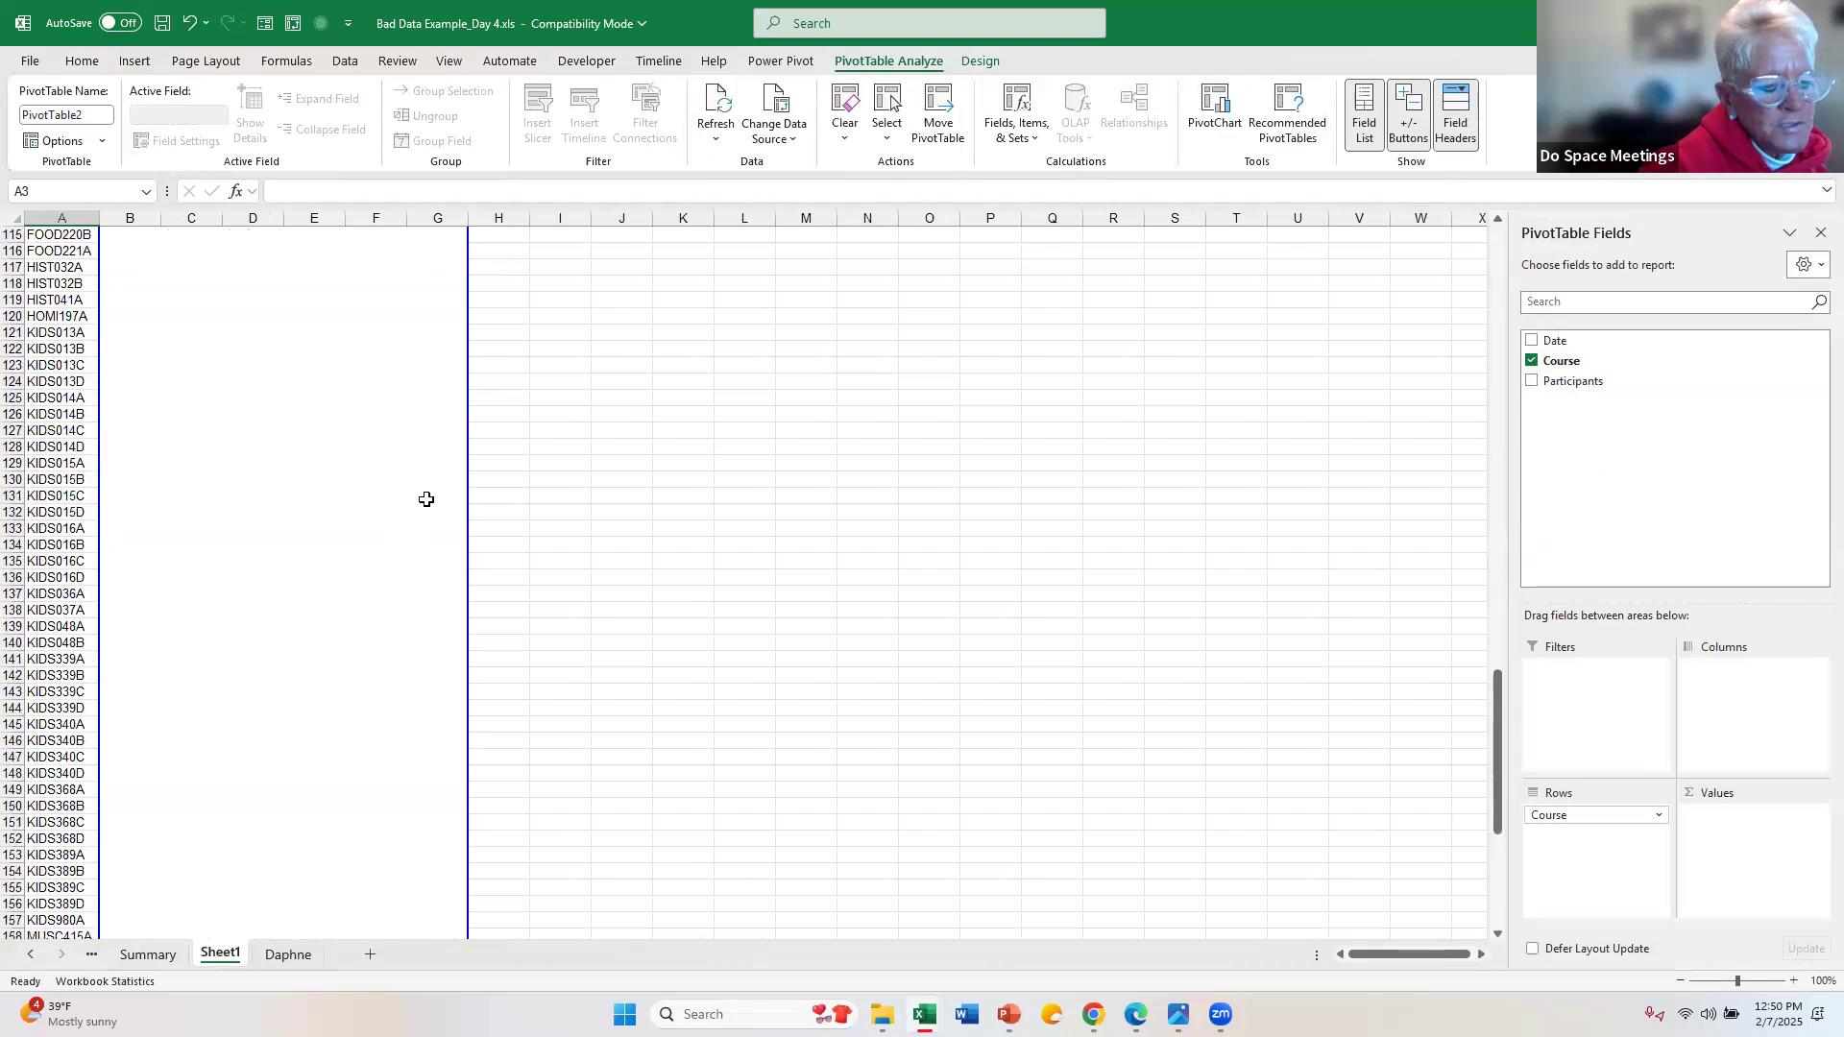
pyautogui.click(1531, 381)
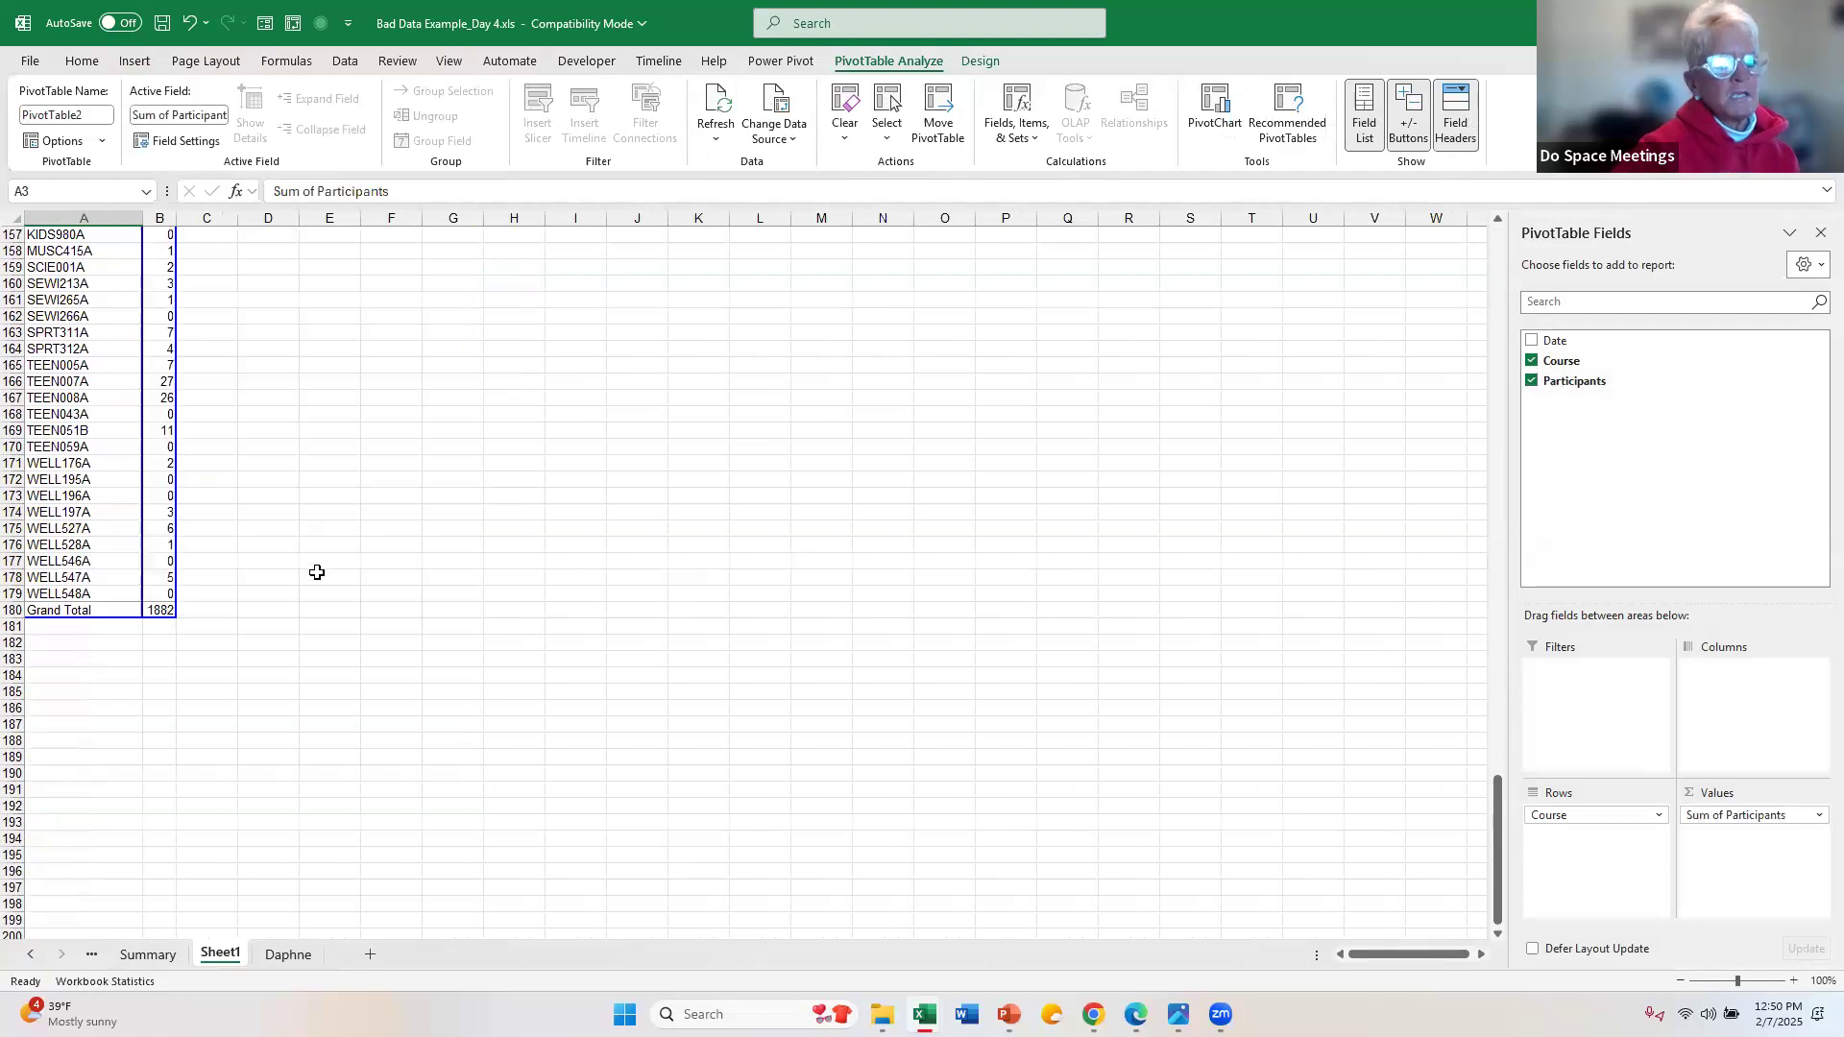
pyautogui.scroll(20, 342, 561)
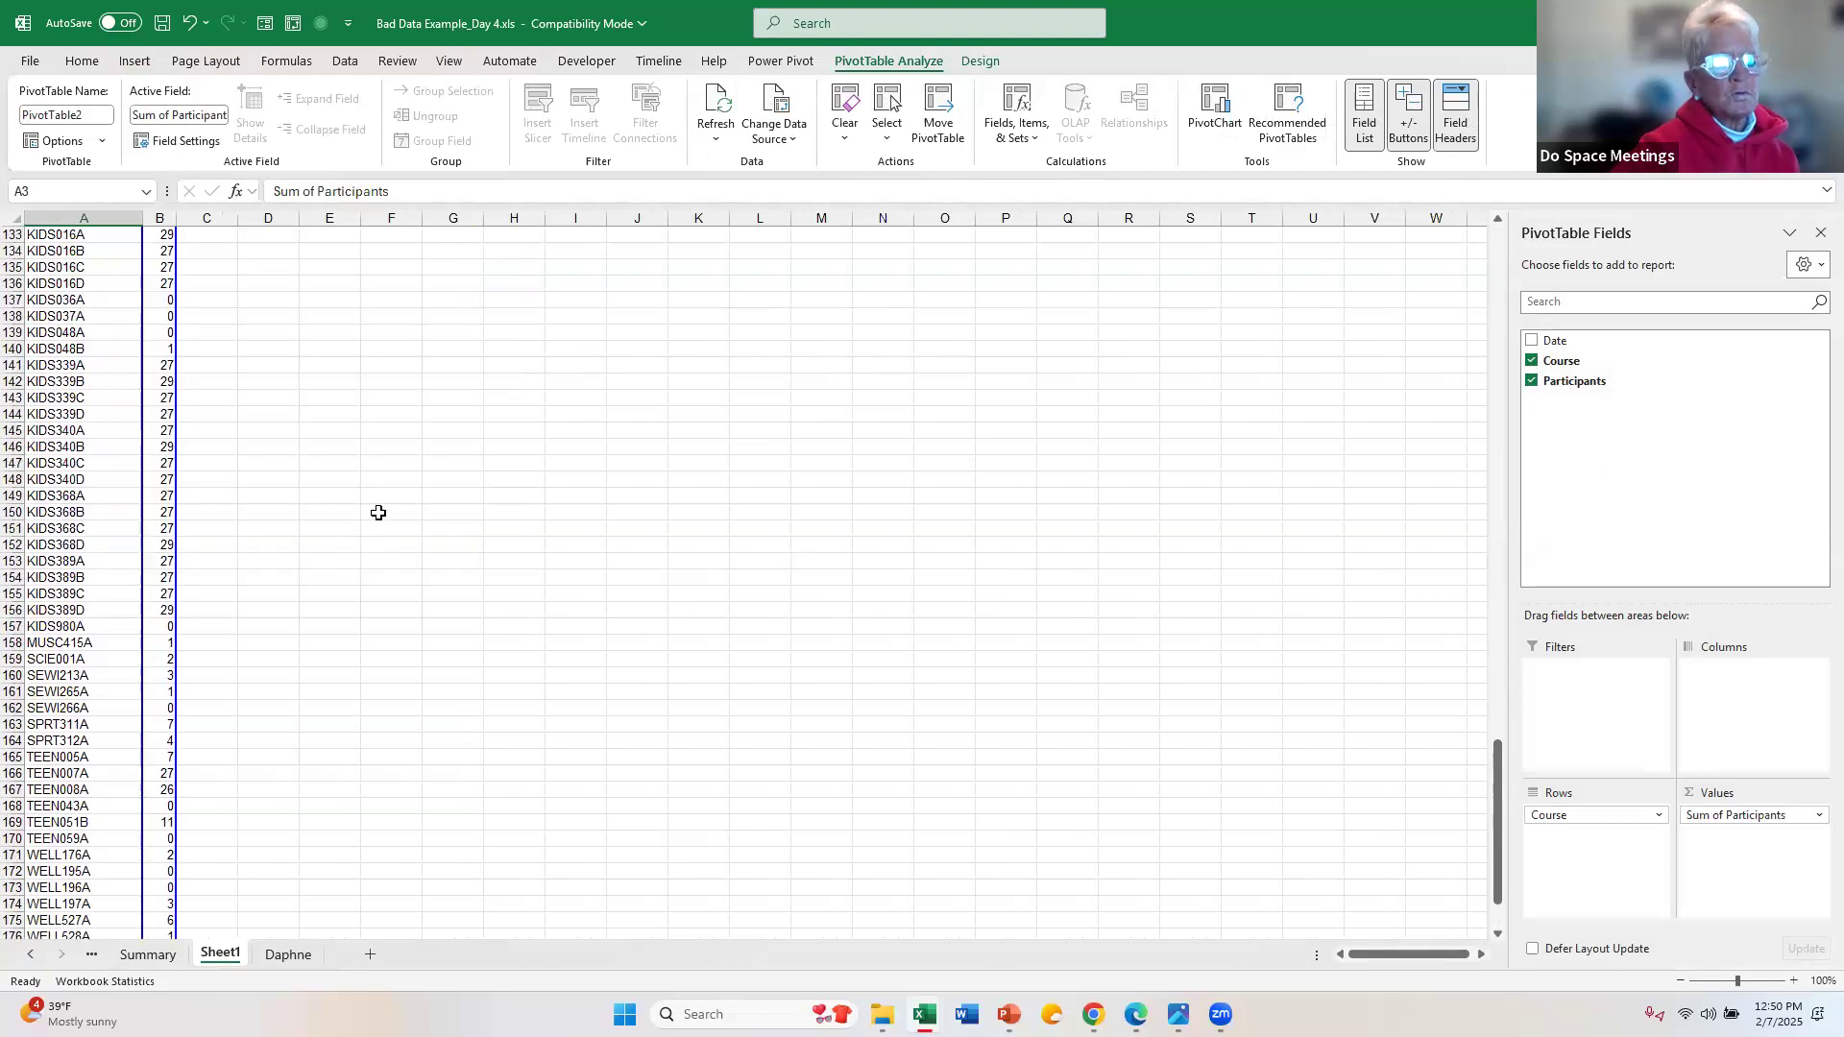
pyautogui.scroll(20, 411, 467)
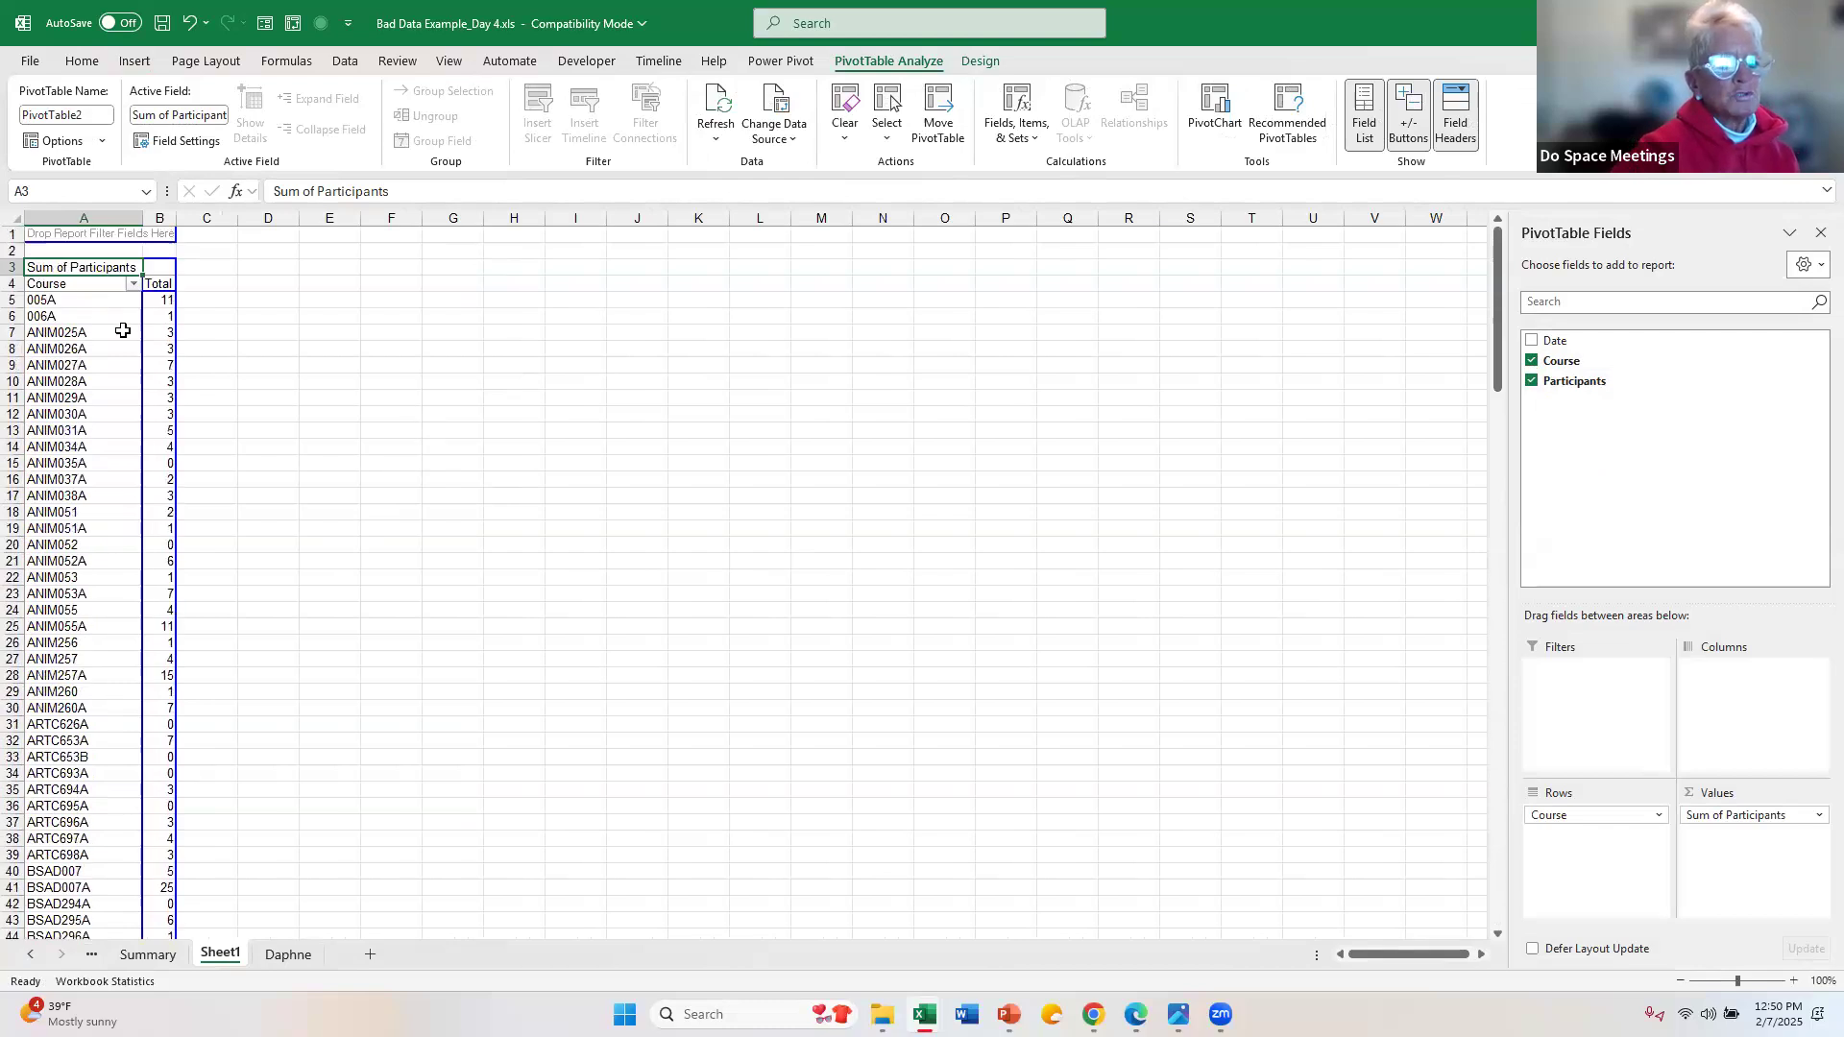
pyautogui.click(60, 529)
pyautogui.click(94, 466)
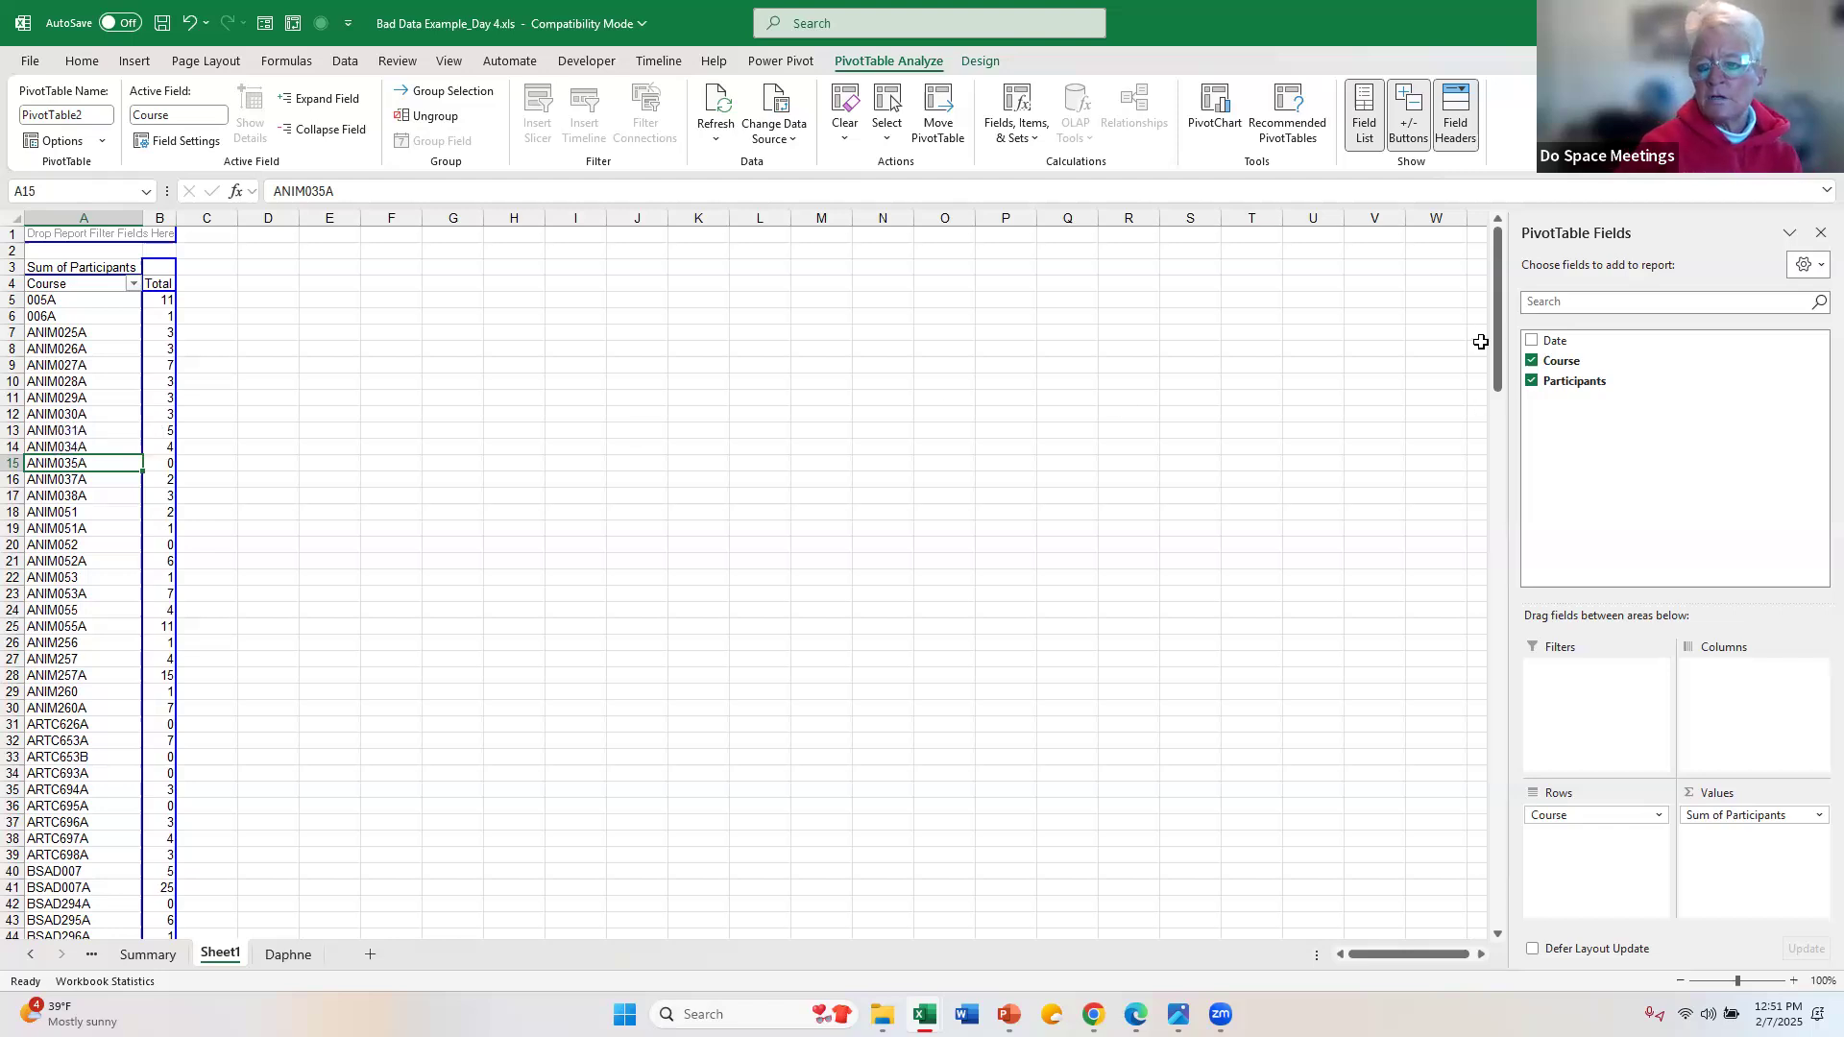
# Step: Replace Course with Date in the PivotTable rows
pyautogui.click(1530, 355)
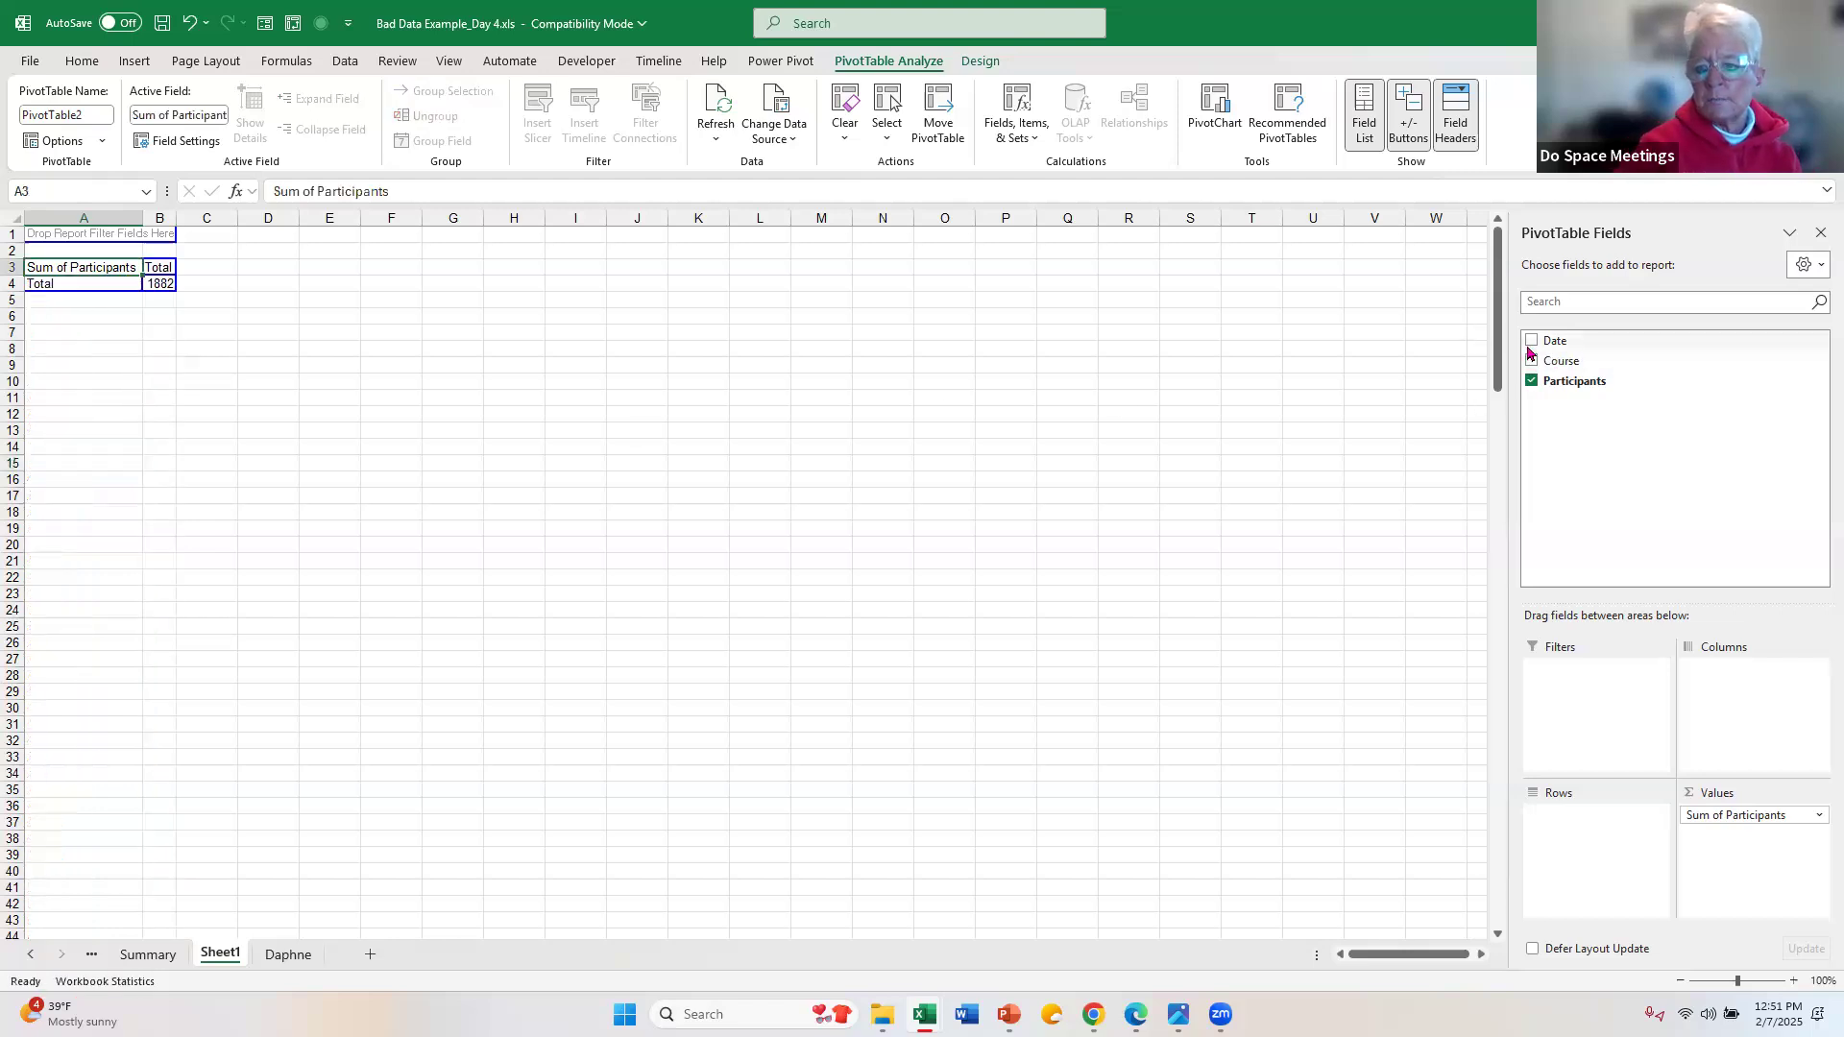
pyautogui.click(1531, 343)
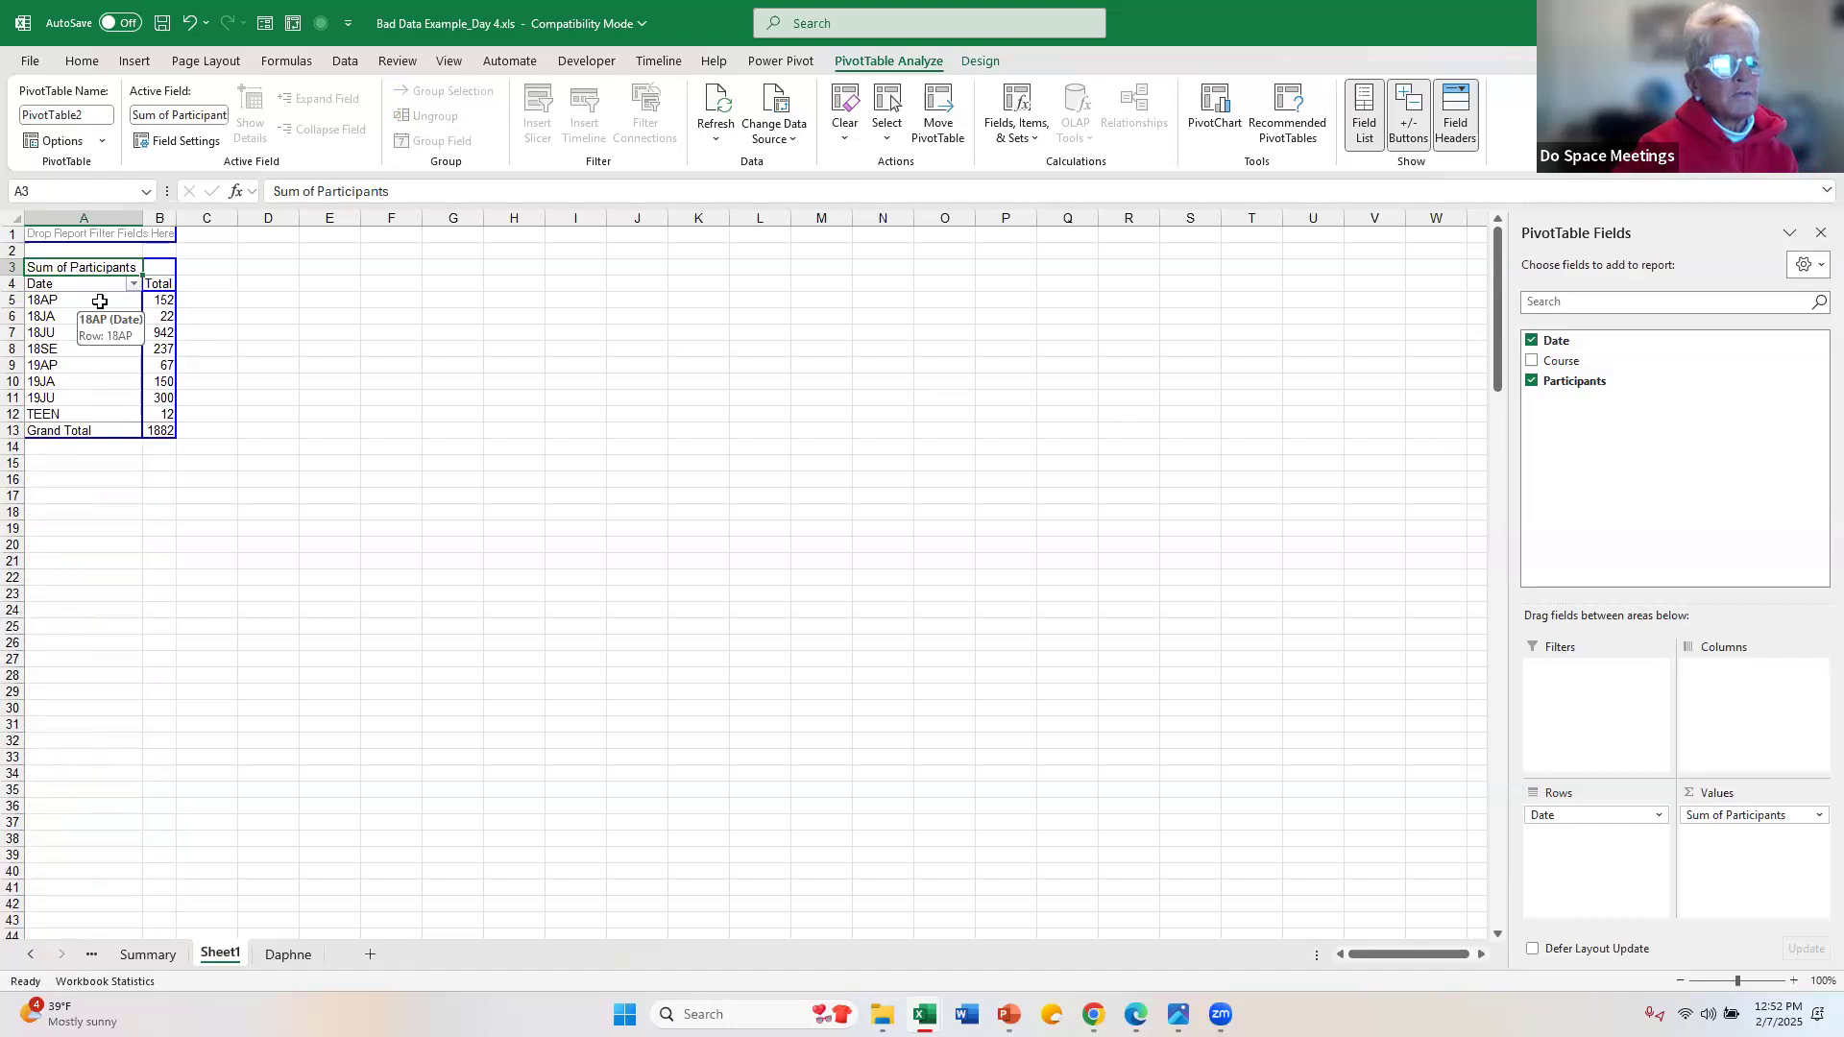
# Step: Examine the Date row labels and their participant totals in the PivotTable
pyautogui.click(103, 414)
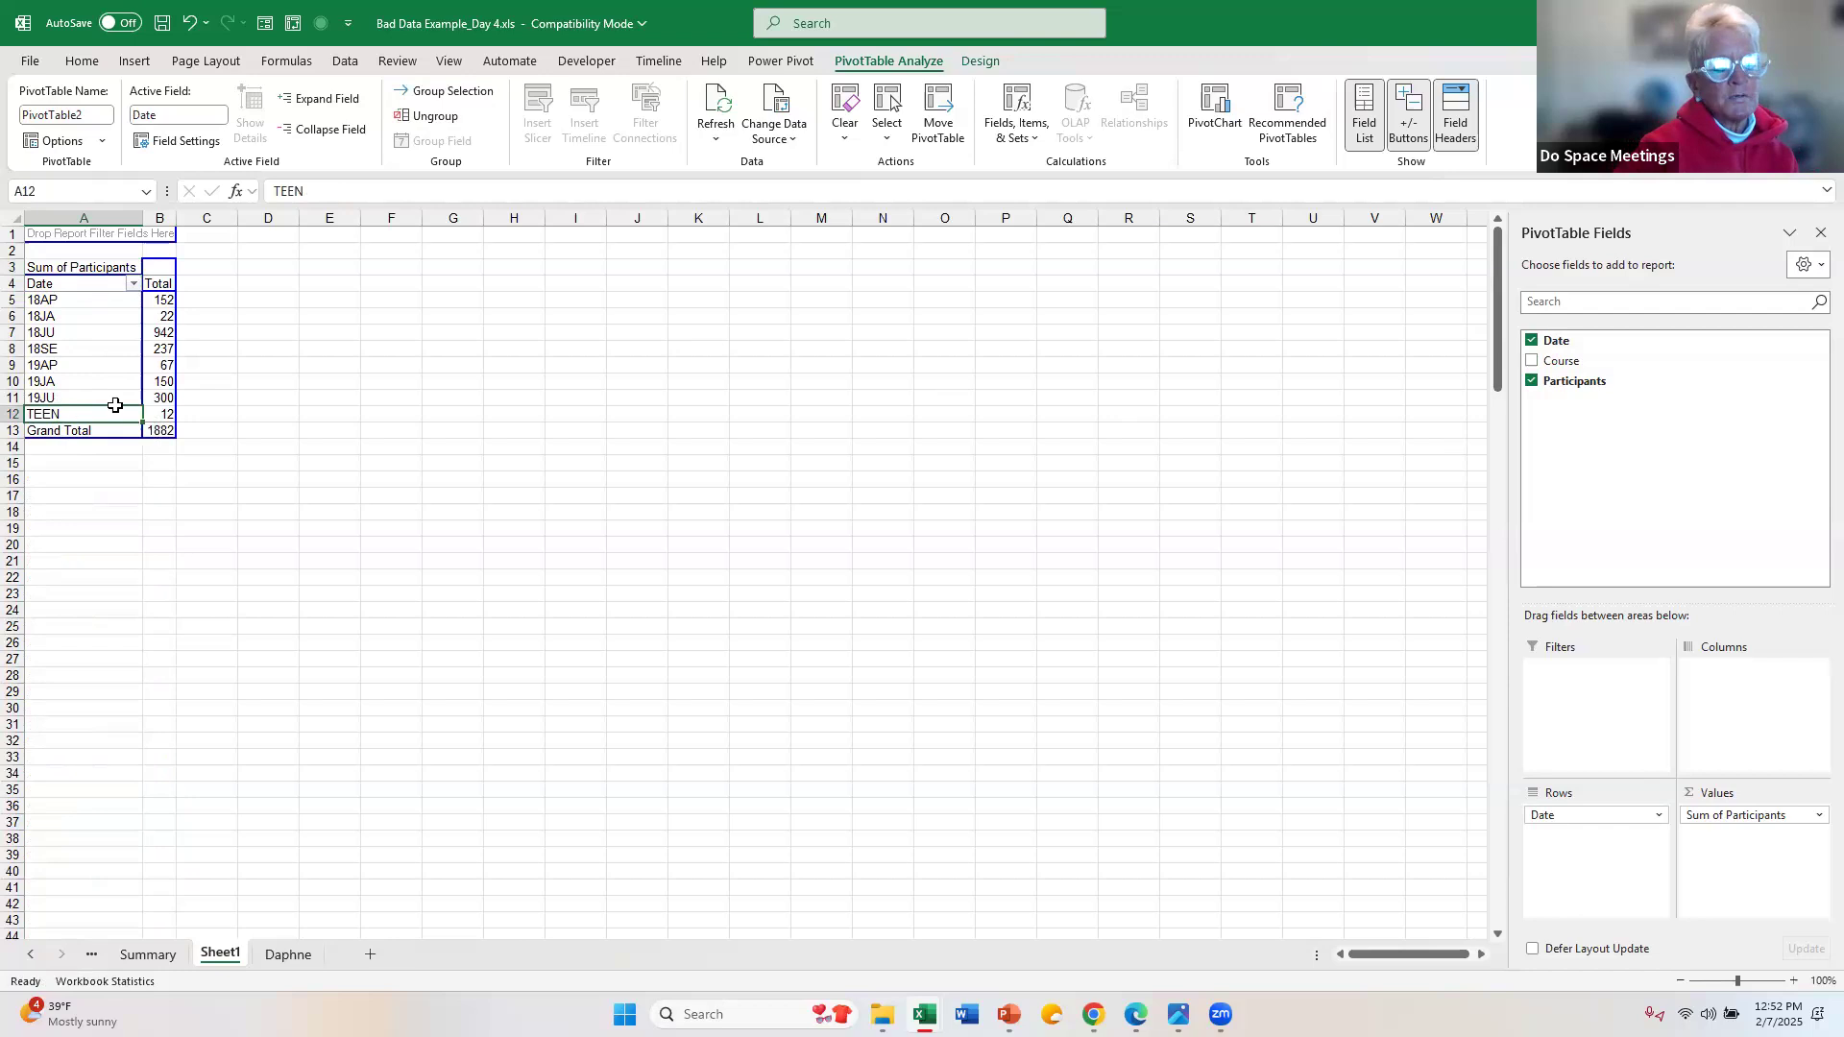
pyautogui.click(94, 352)
pyautogui.click(87, 304)
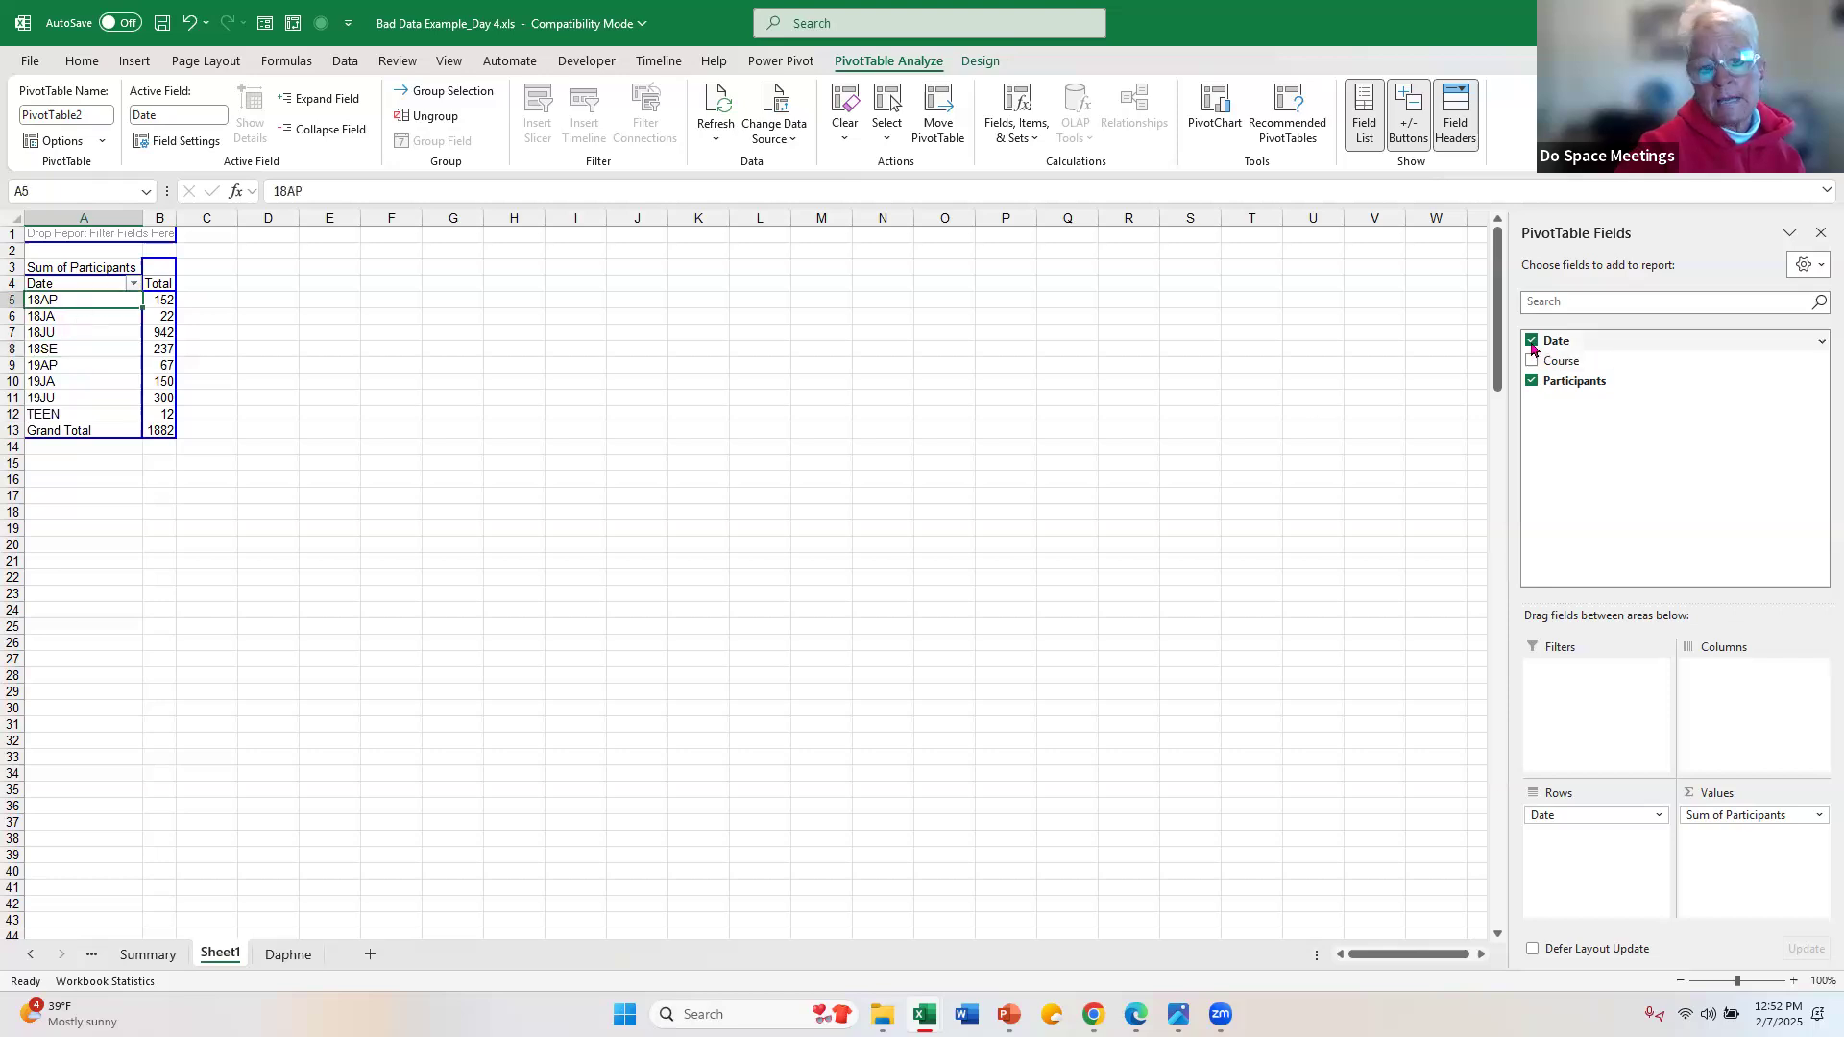
pyautogui.click(104, 369)
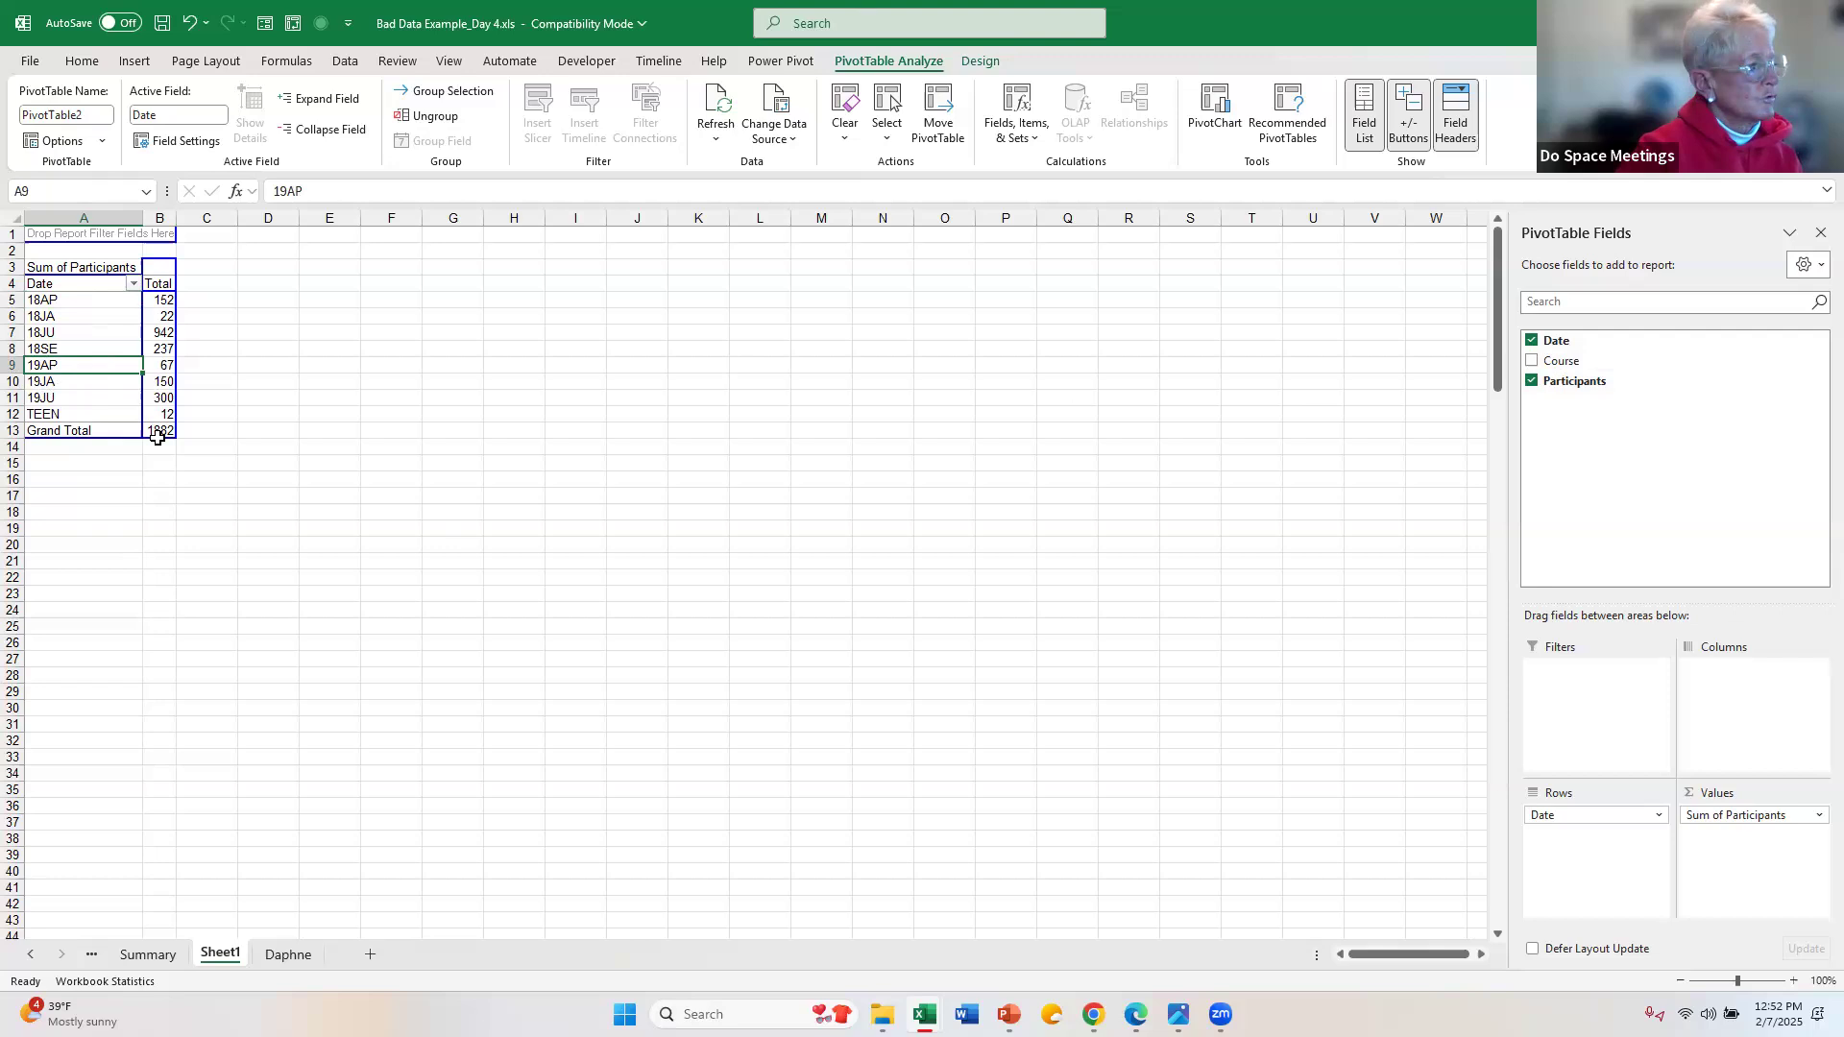
pyautogui.moveTo(157, 435)
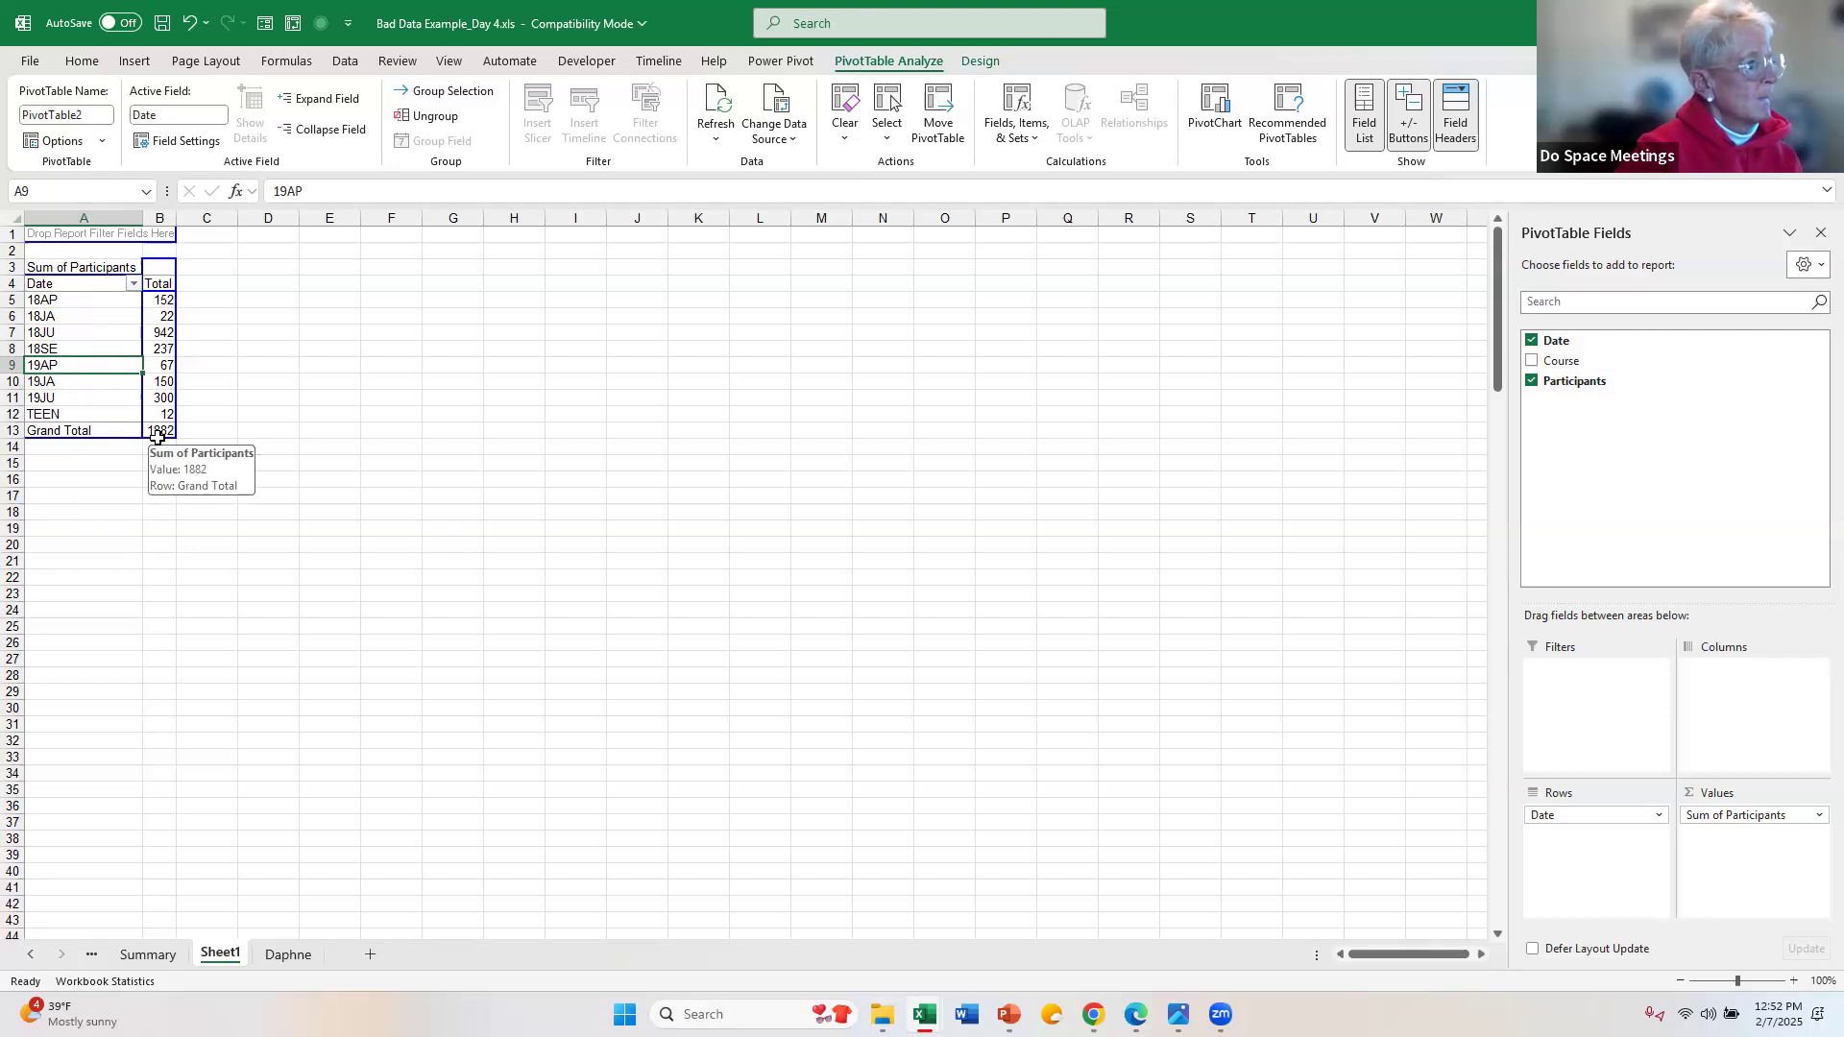
pyautogui.click(77, 404)
pyautogui.click(76, 357)
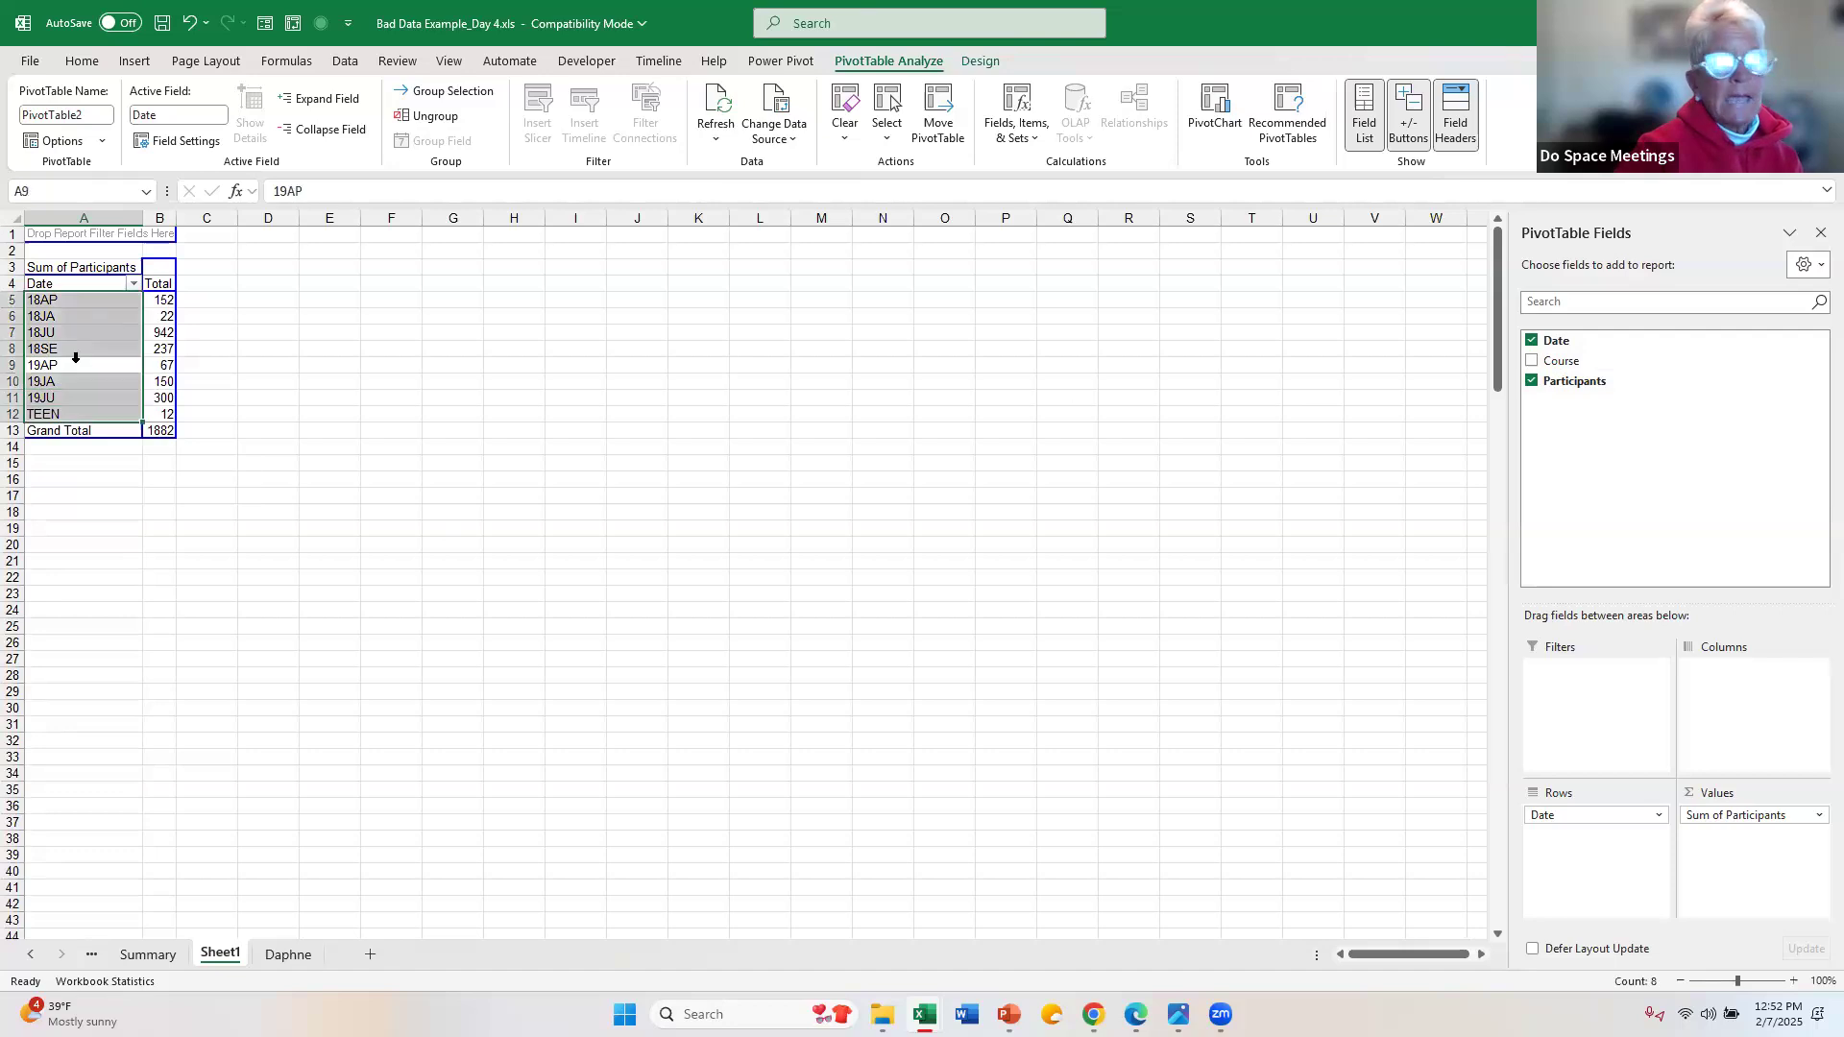
pyautogui.click(76, 357)
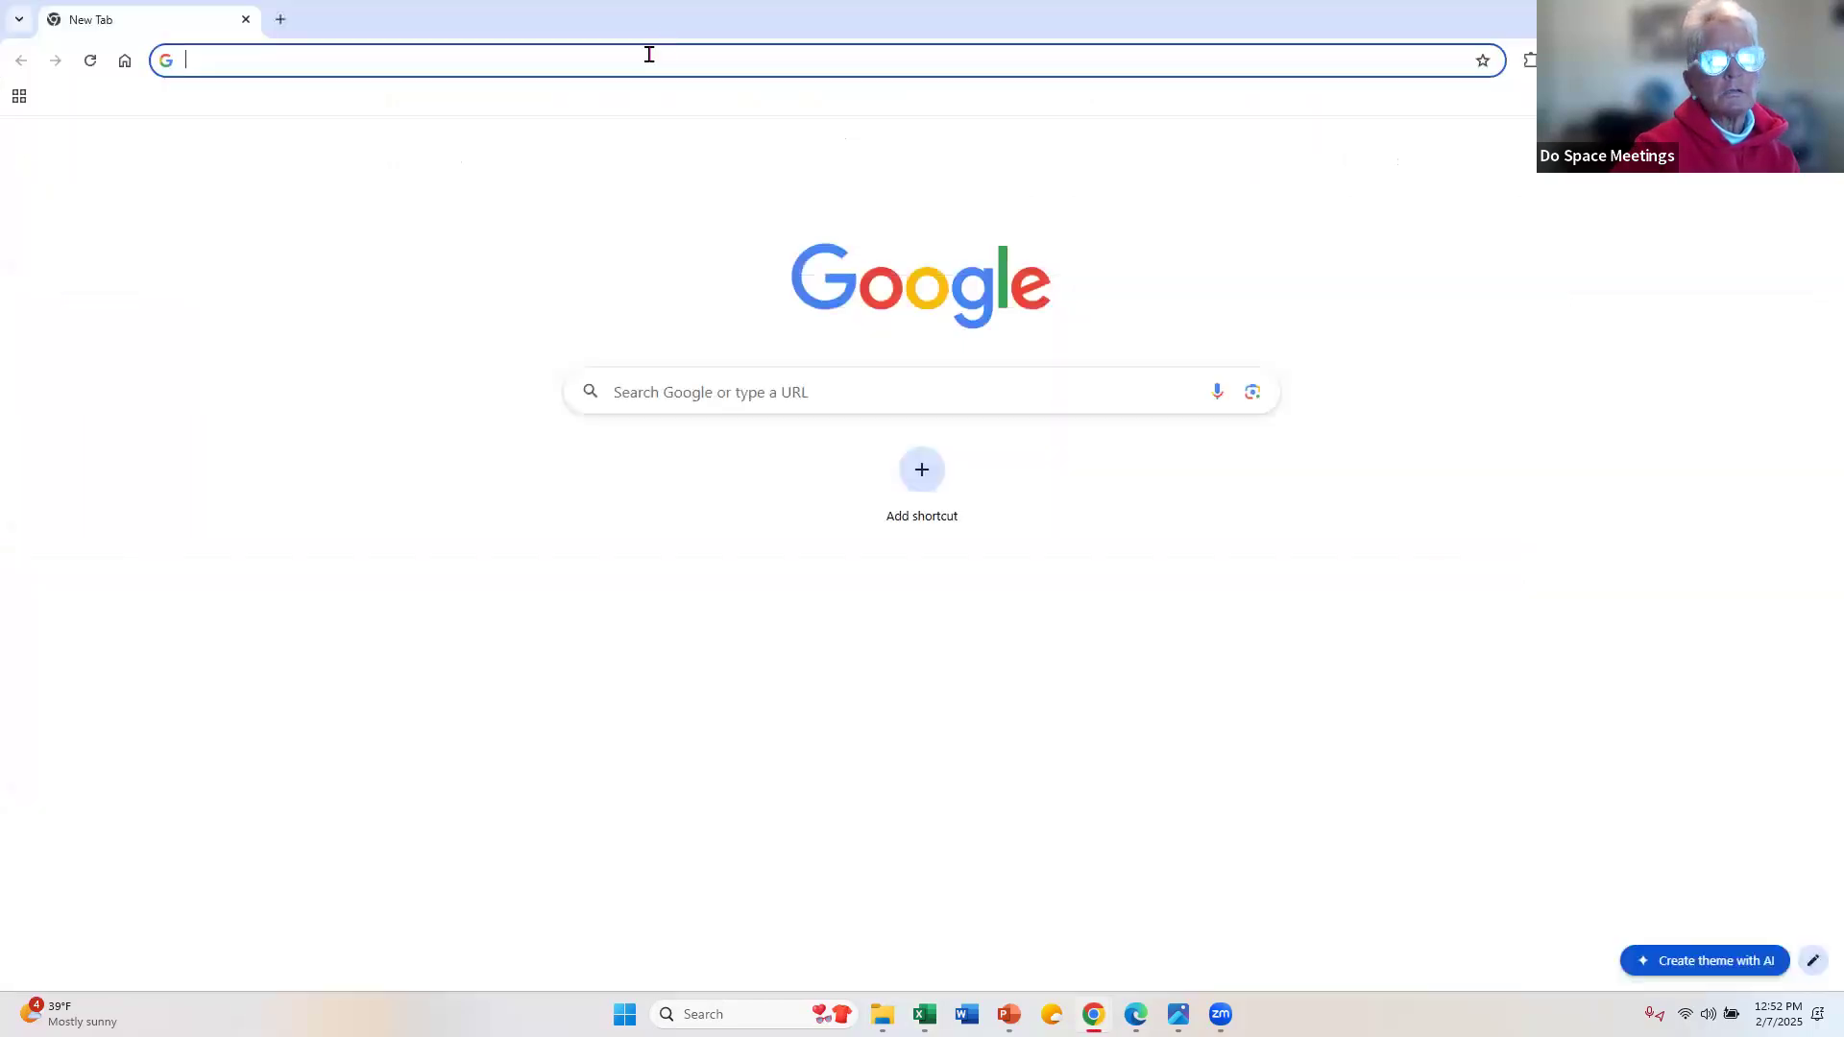
# Step: Switch to Chrome, open dospace.org and look through the February 2025 events in its month calendar
pyautogui.click(649, 55)
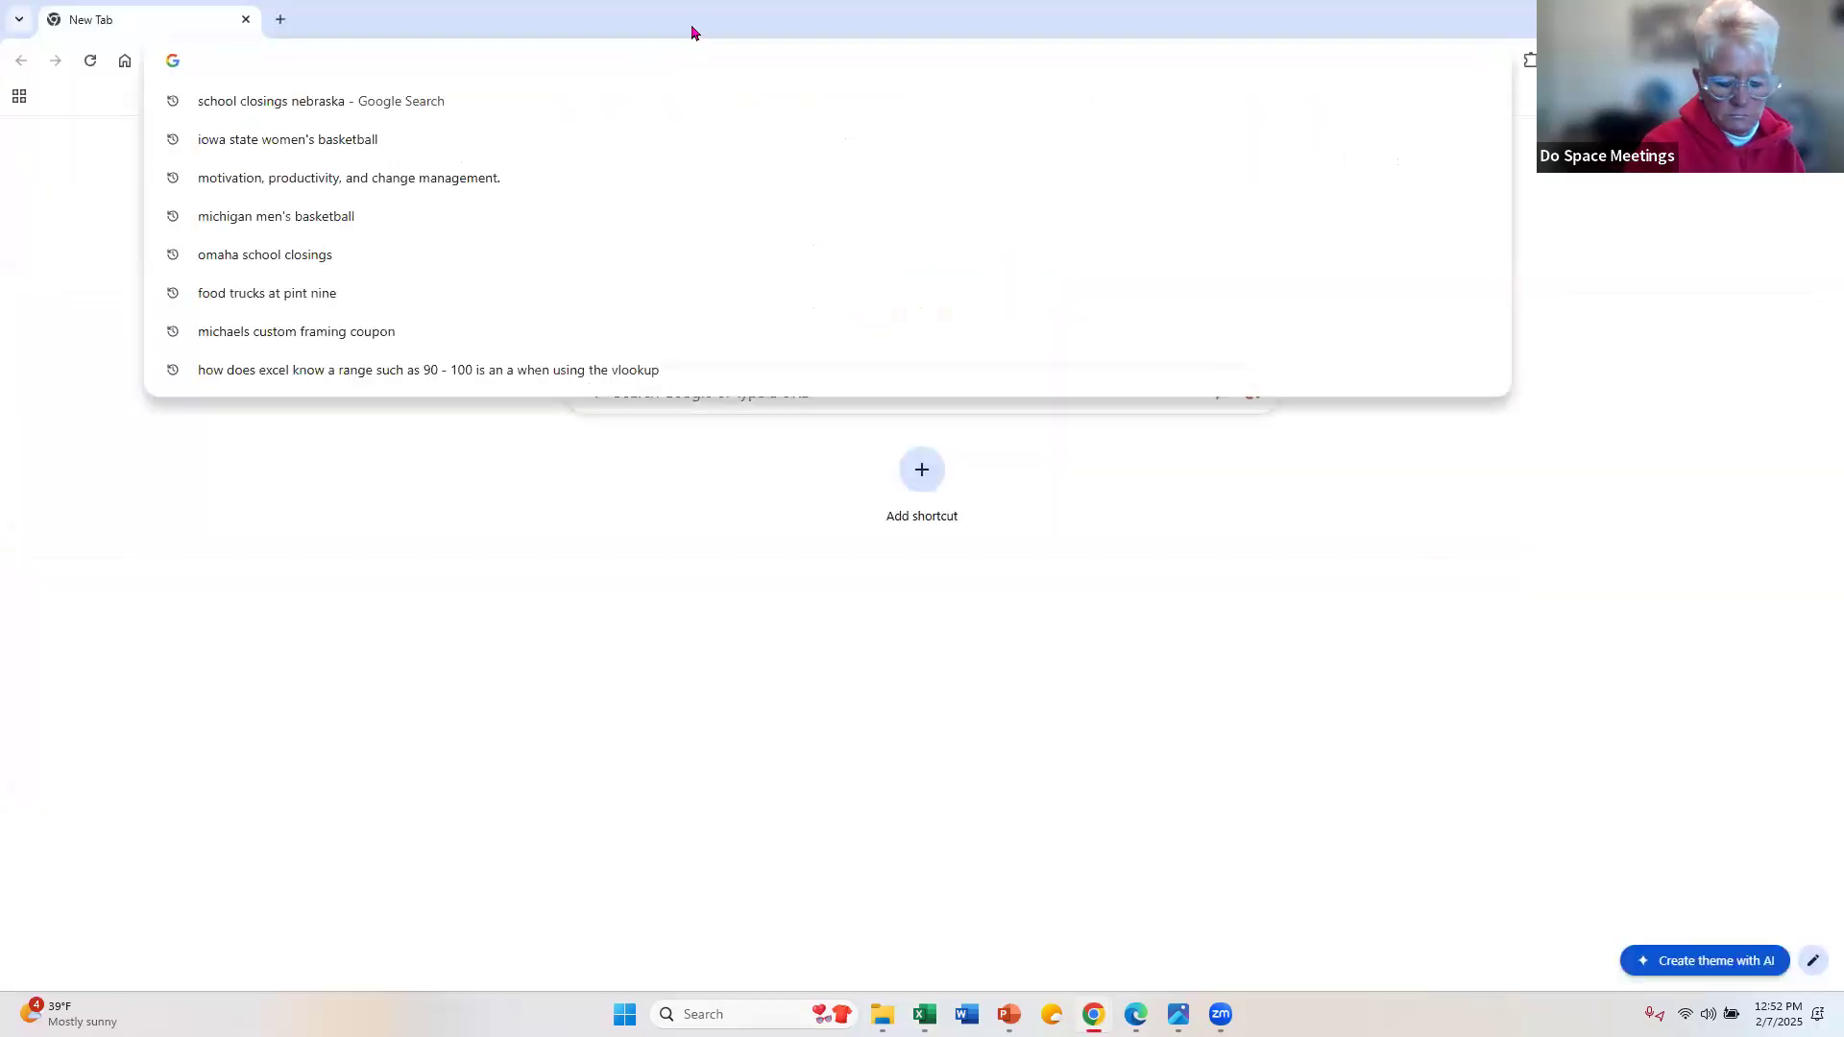
pyautogui.write('do')
pyautogui.press('Return')
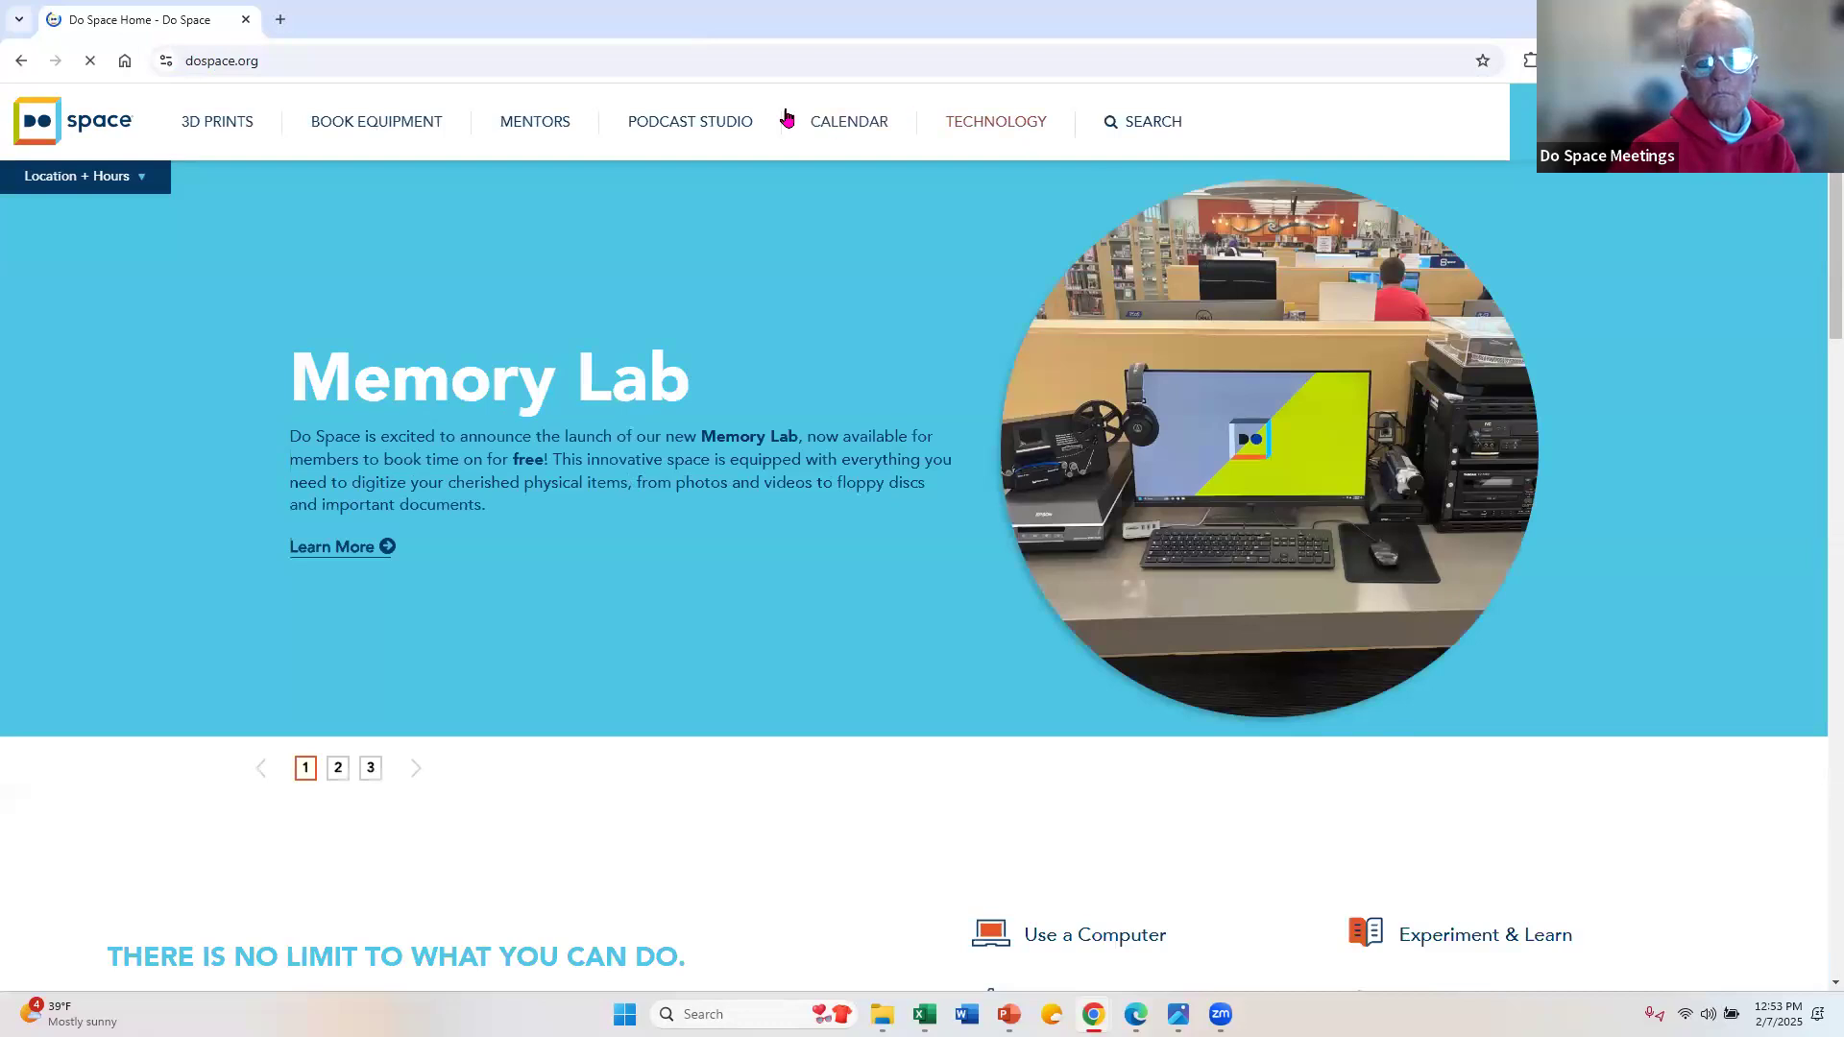
pyautogui.click(813, 119)
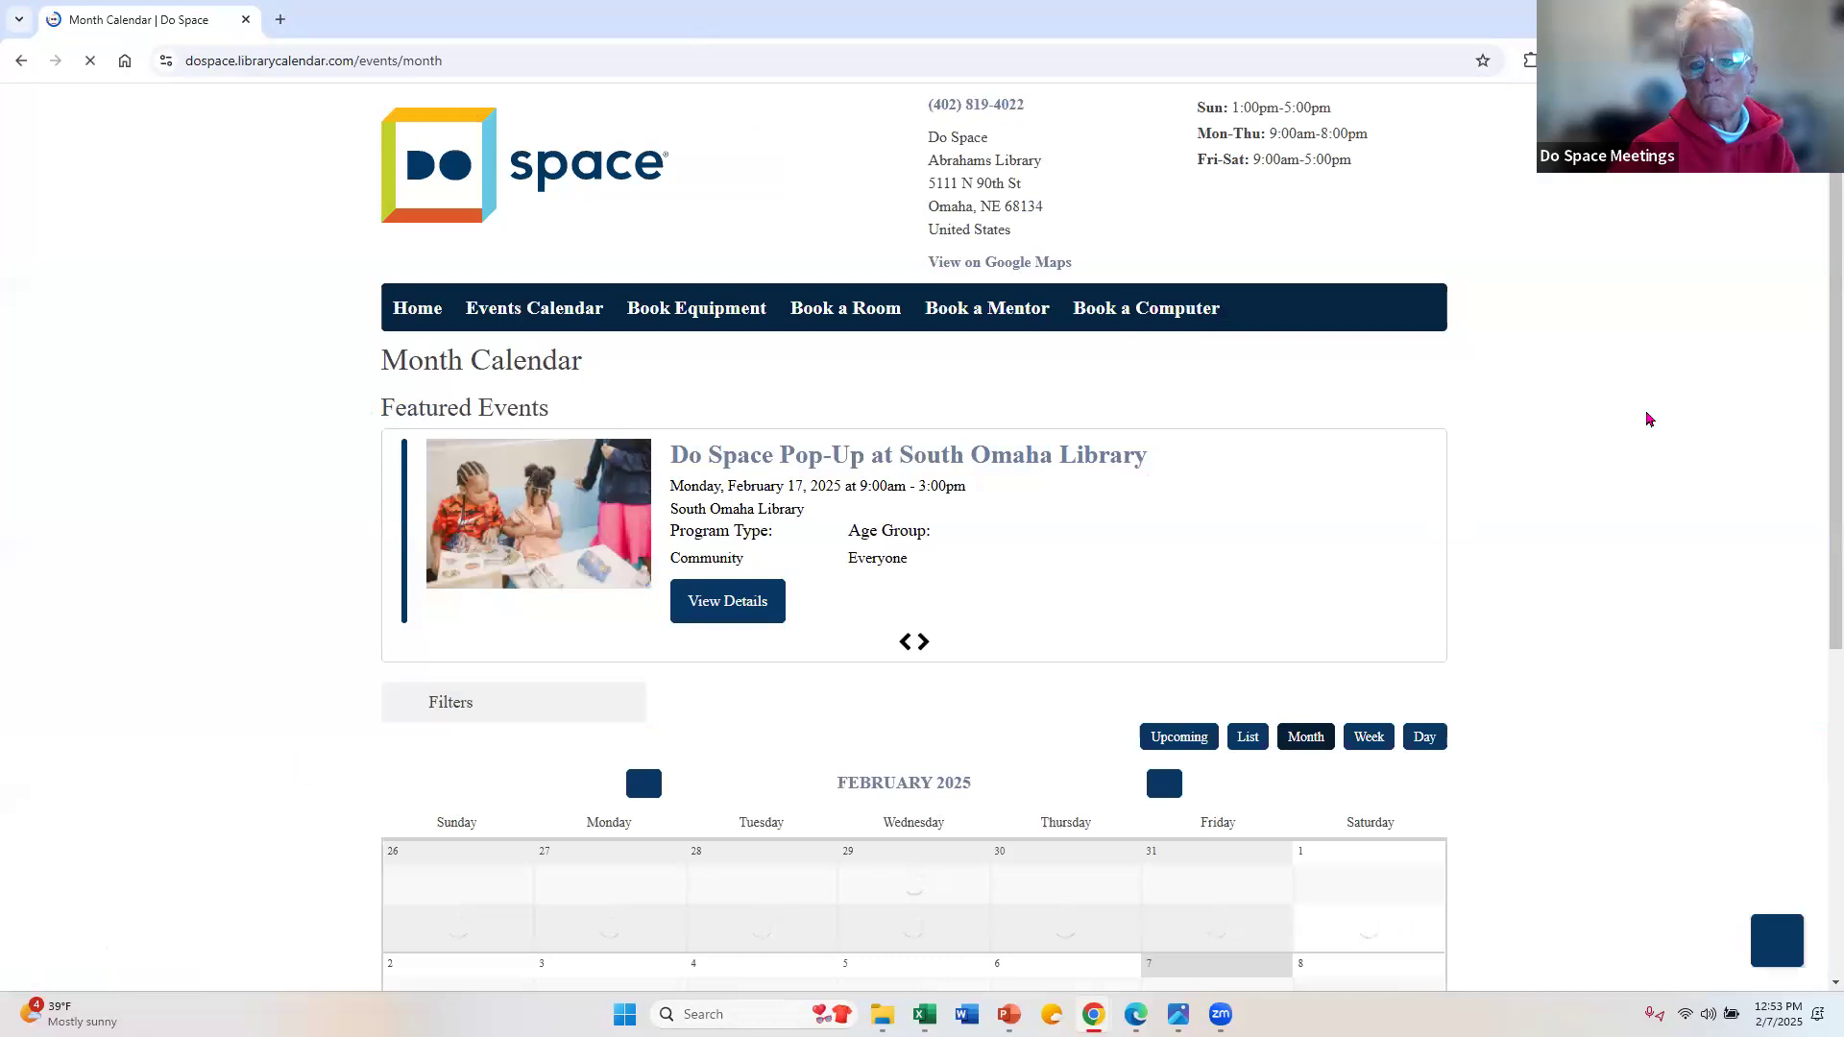
pyautogui.scroll(-5, 1646, 453)
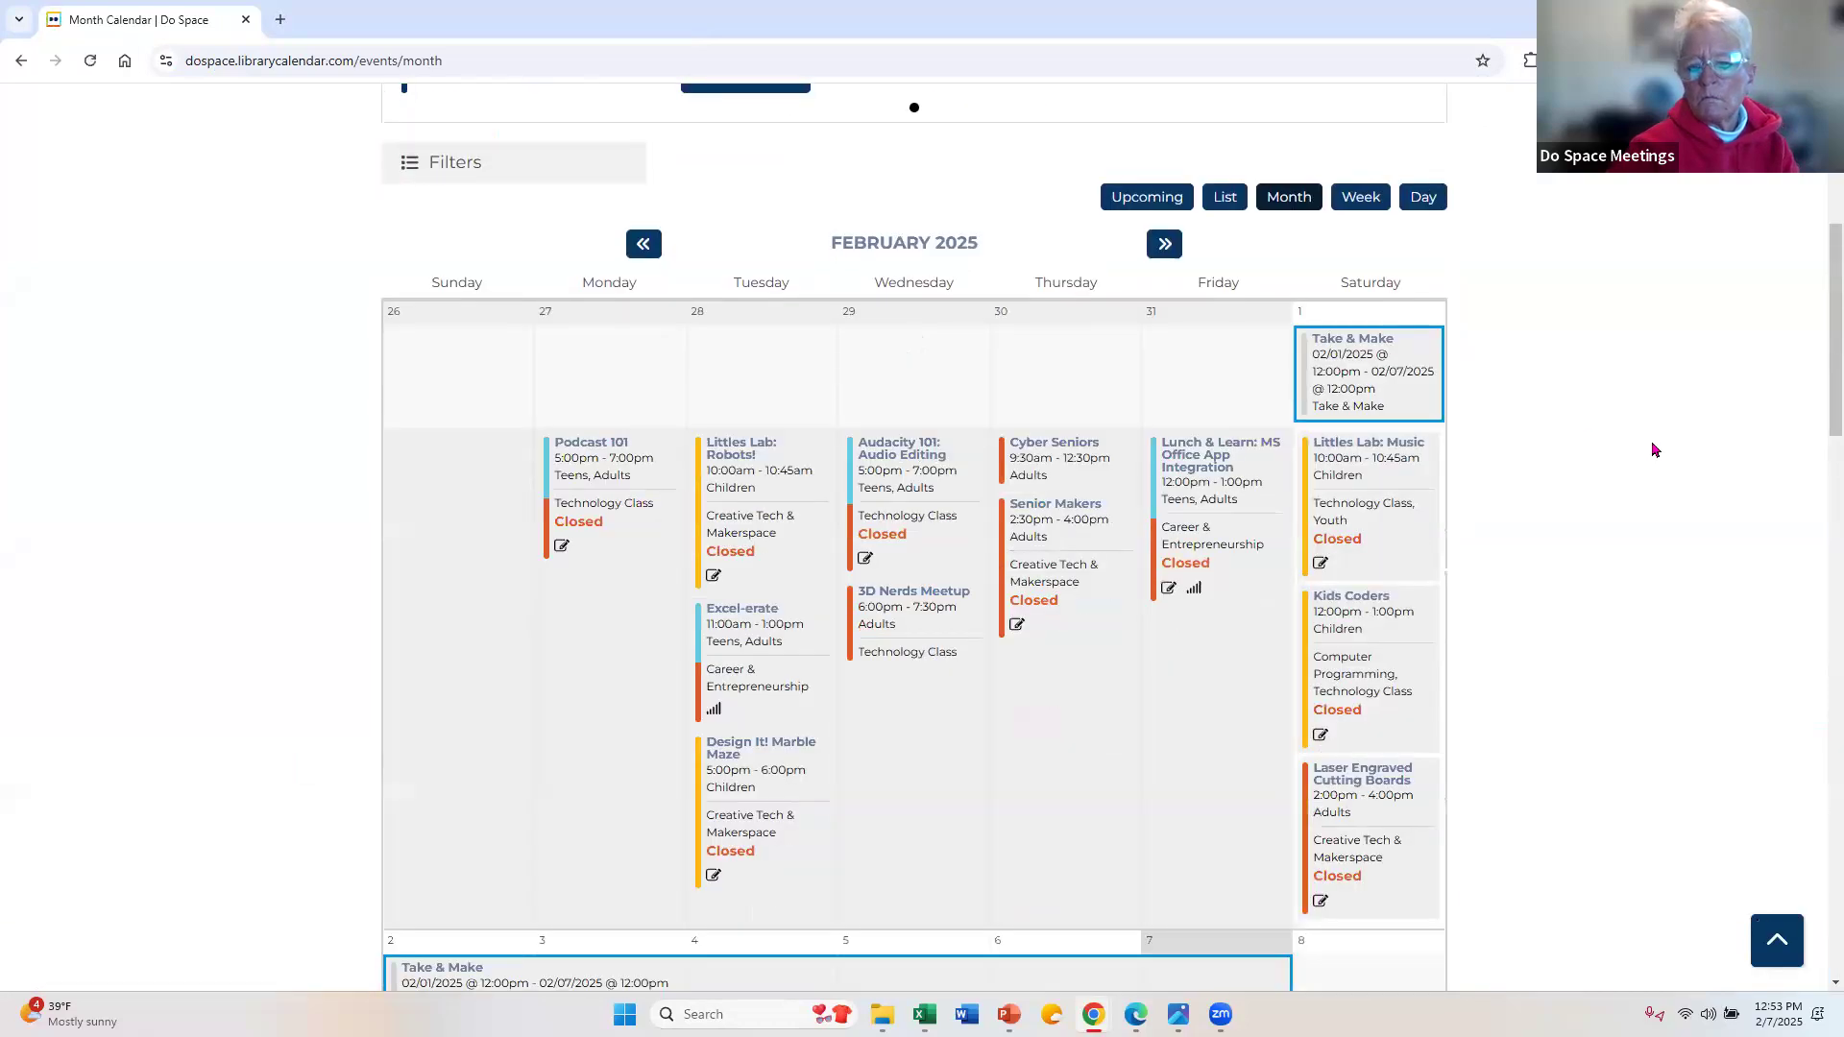
pyautogui.scroll(-5, 1654, 450)
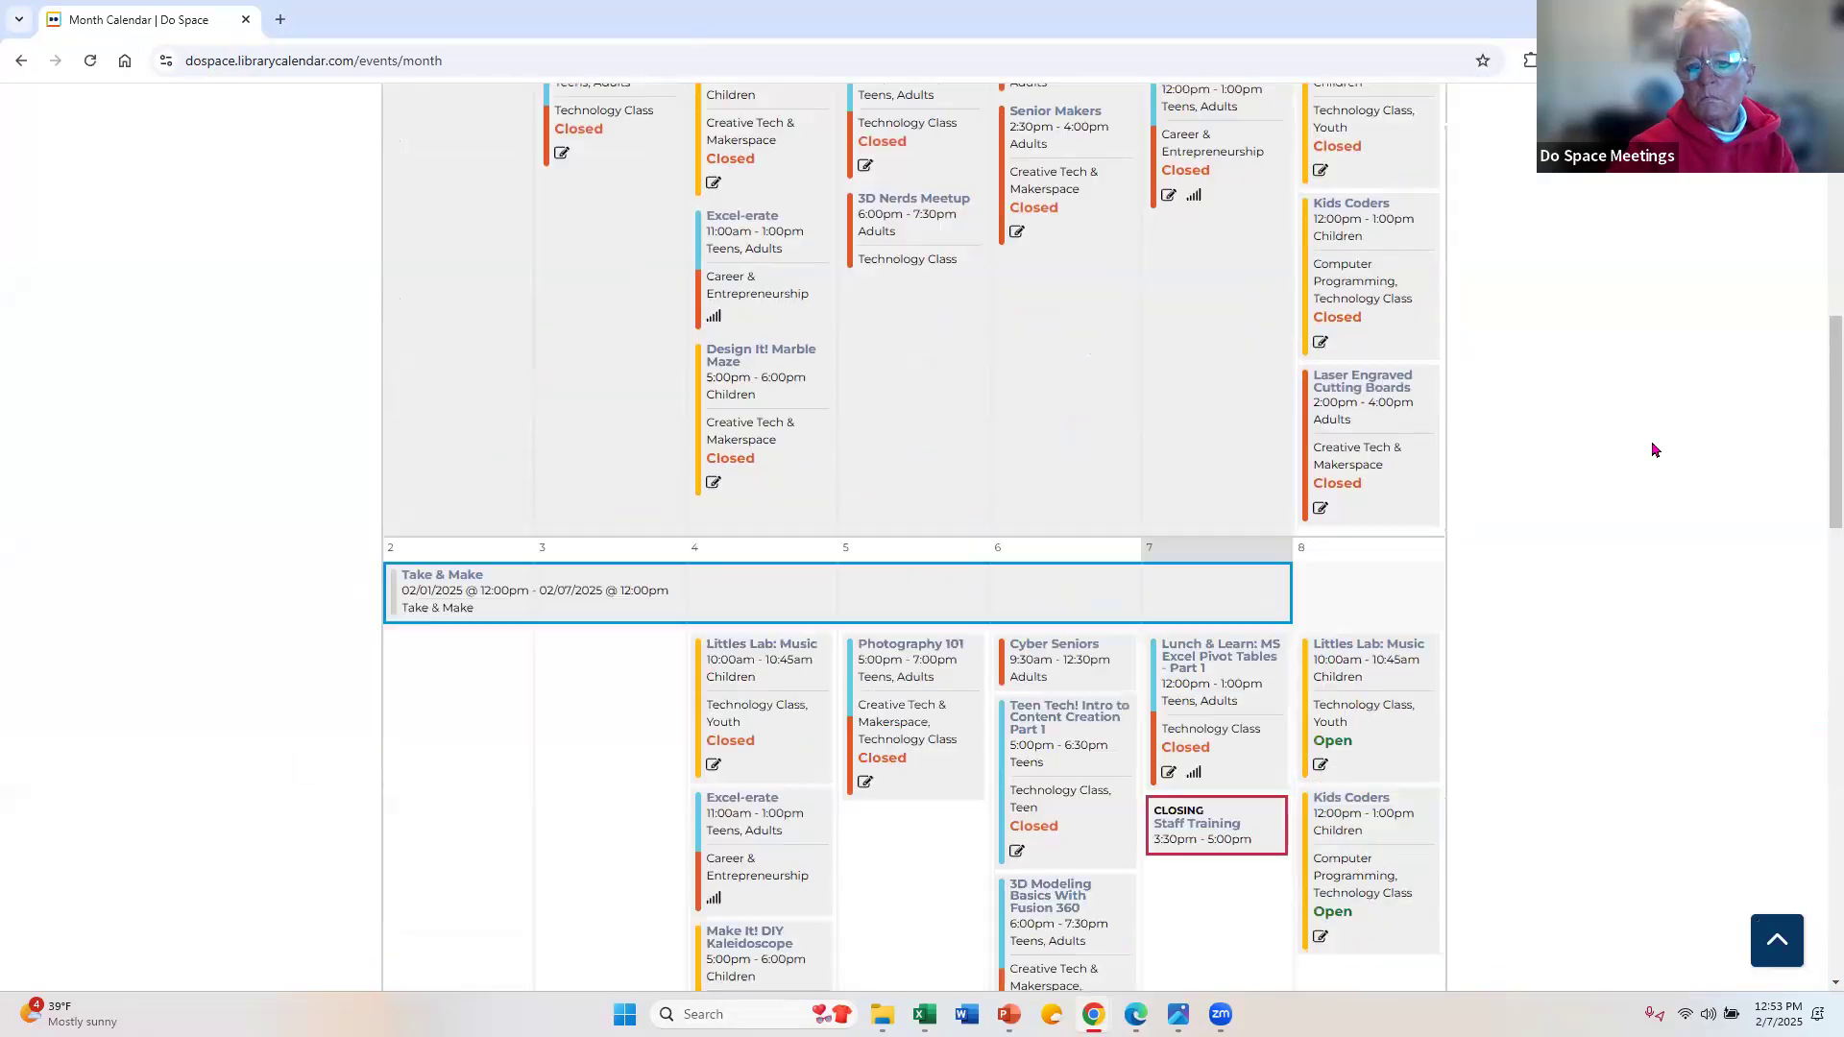
pyautogui.scroll(-4, 1657, 445)
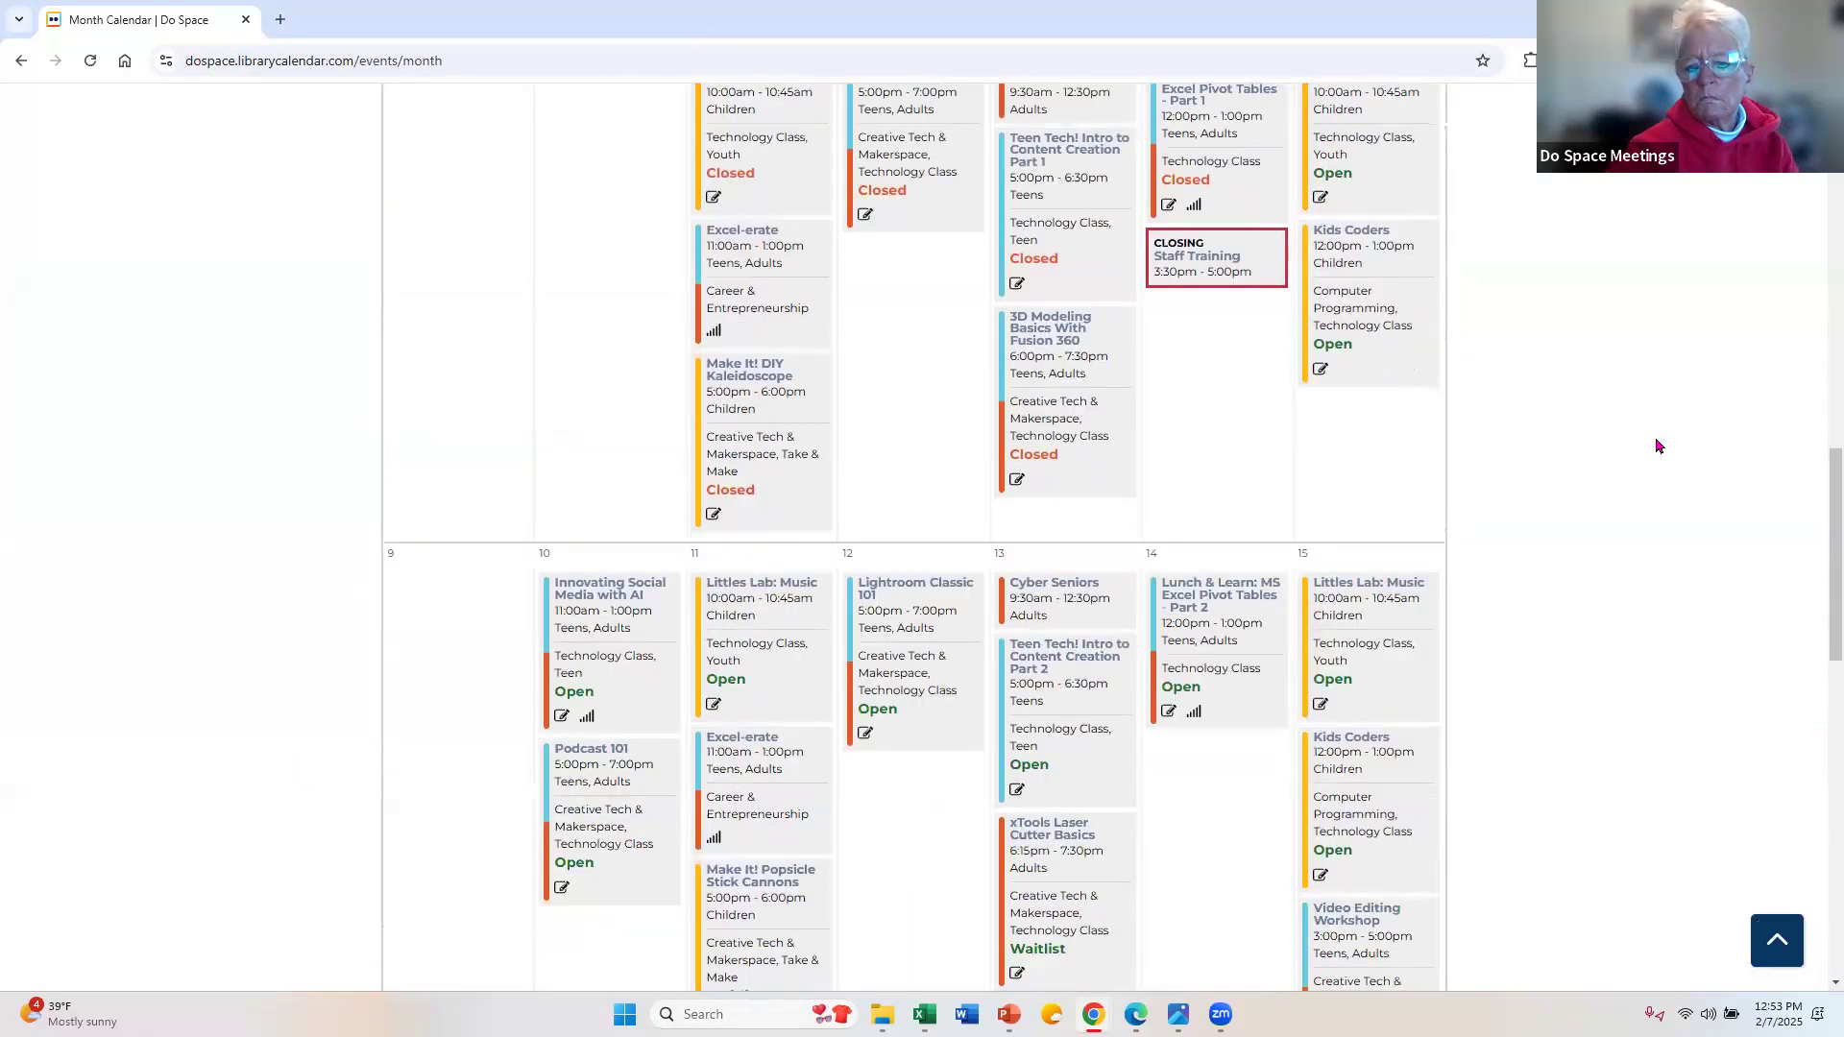
# Step: Look through the events for February 9 to 22 in the month calendar and return to the Excel PivotTable
pyautogui.scroll(-2, 1618, 474)
pyautogui.scroll(2, 1626, 470)
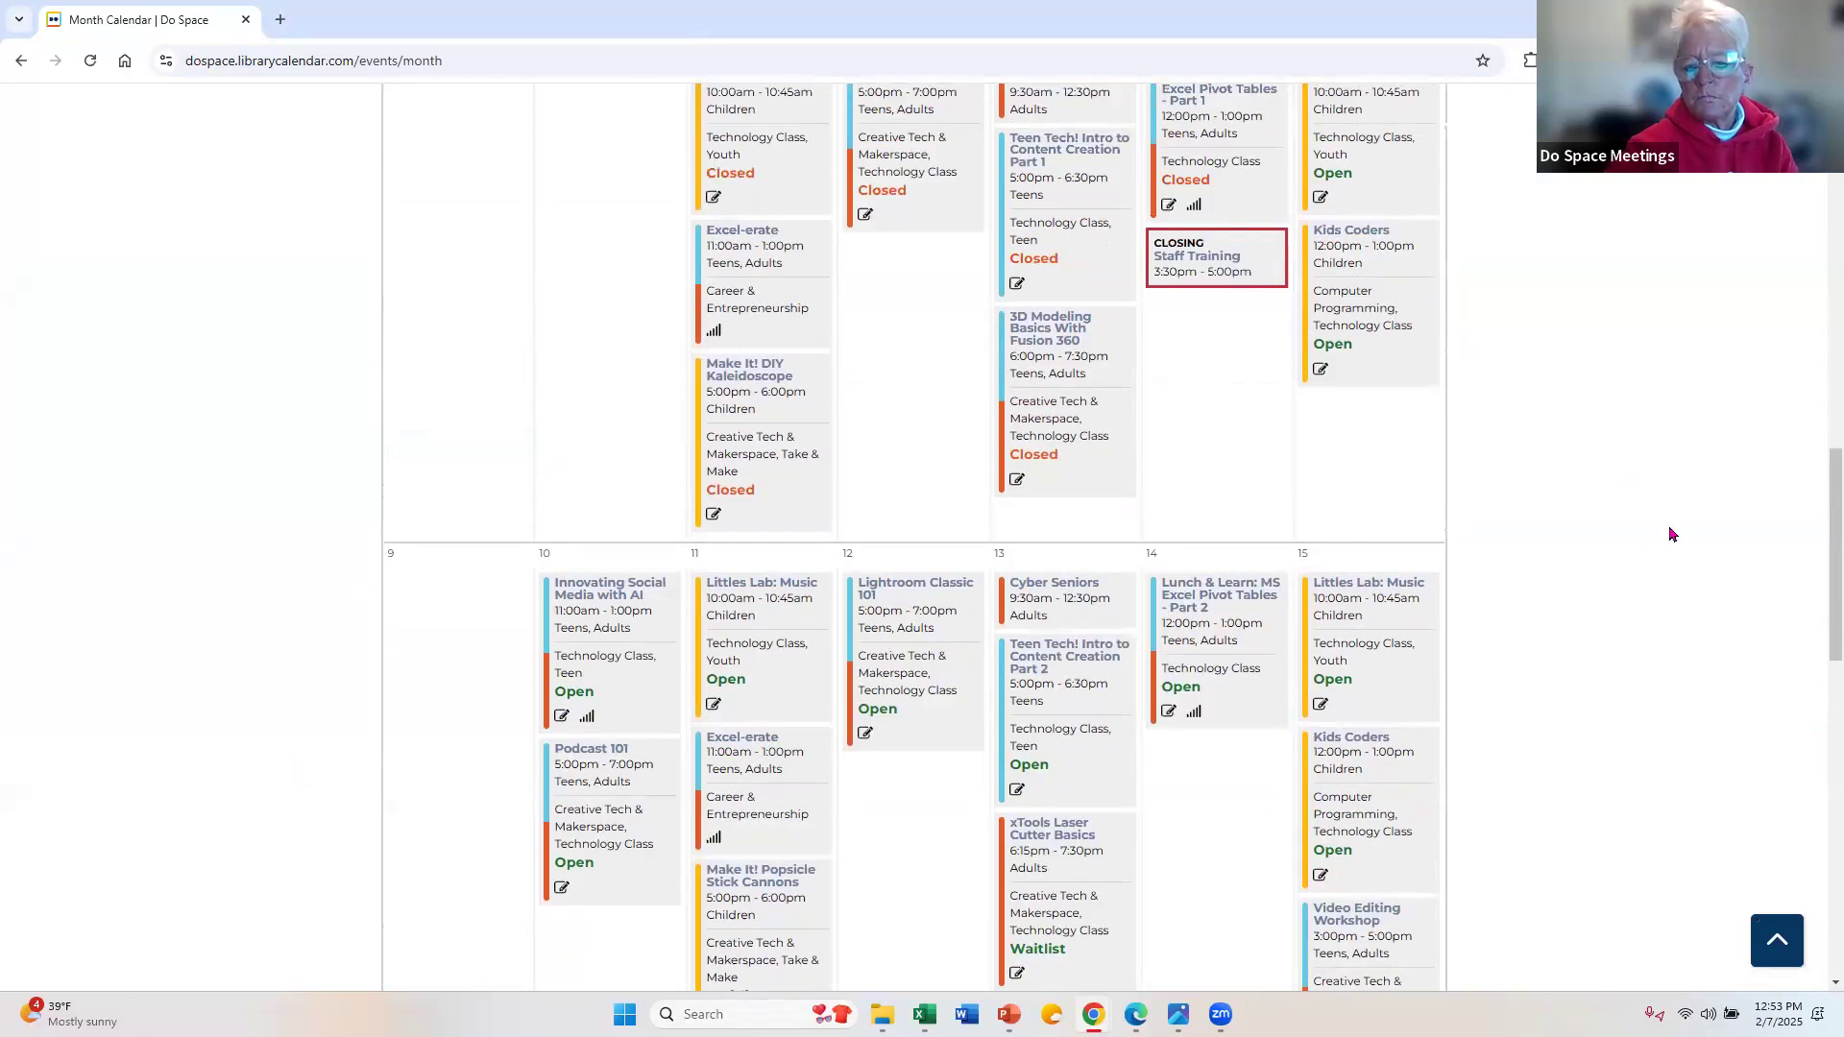
pyautogui.scroll(-6, 1670, 530)
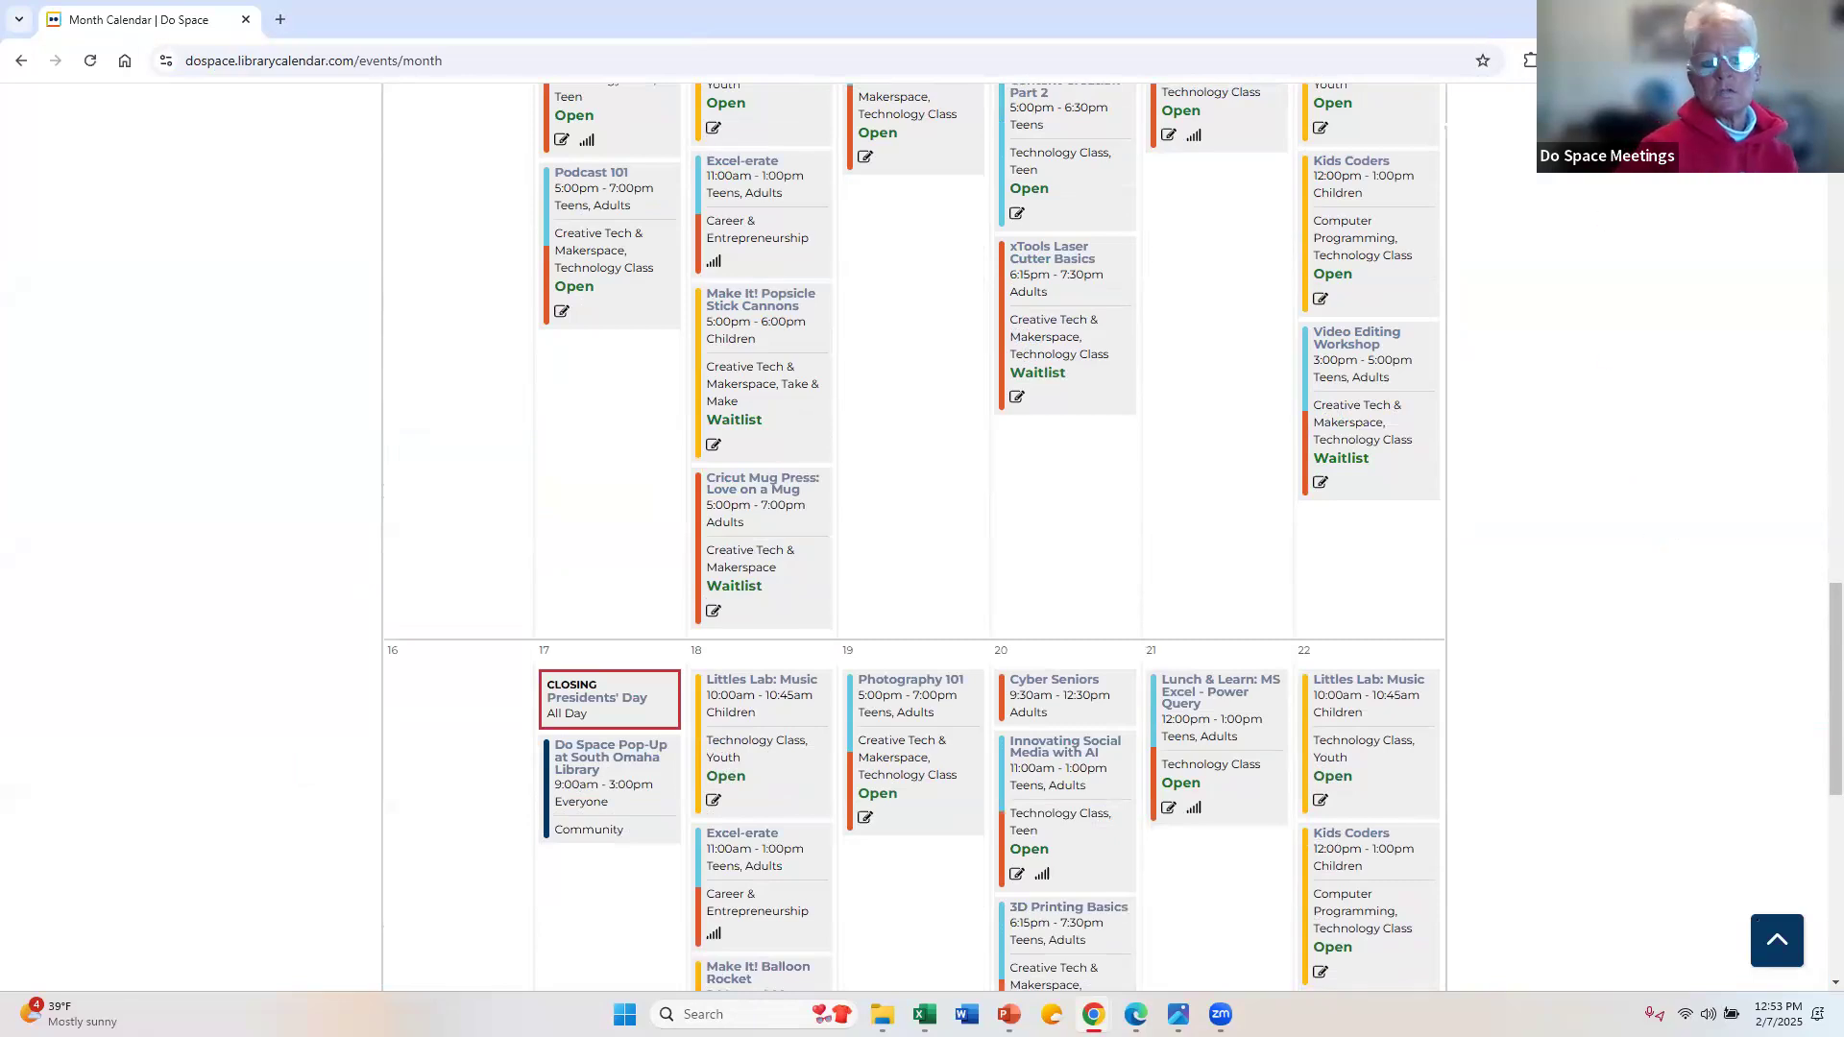
pyautogui.click(1732, 17)
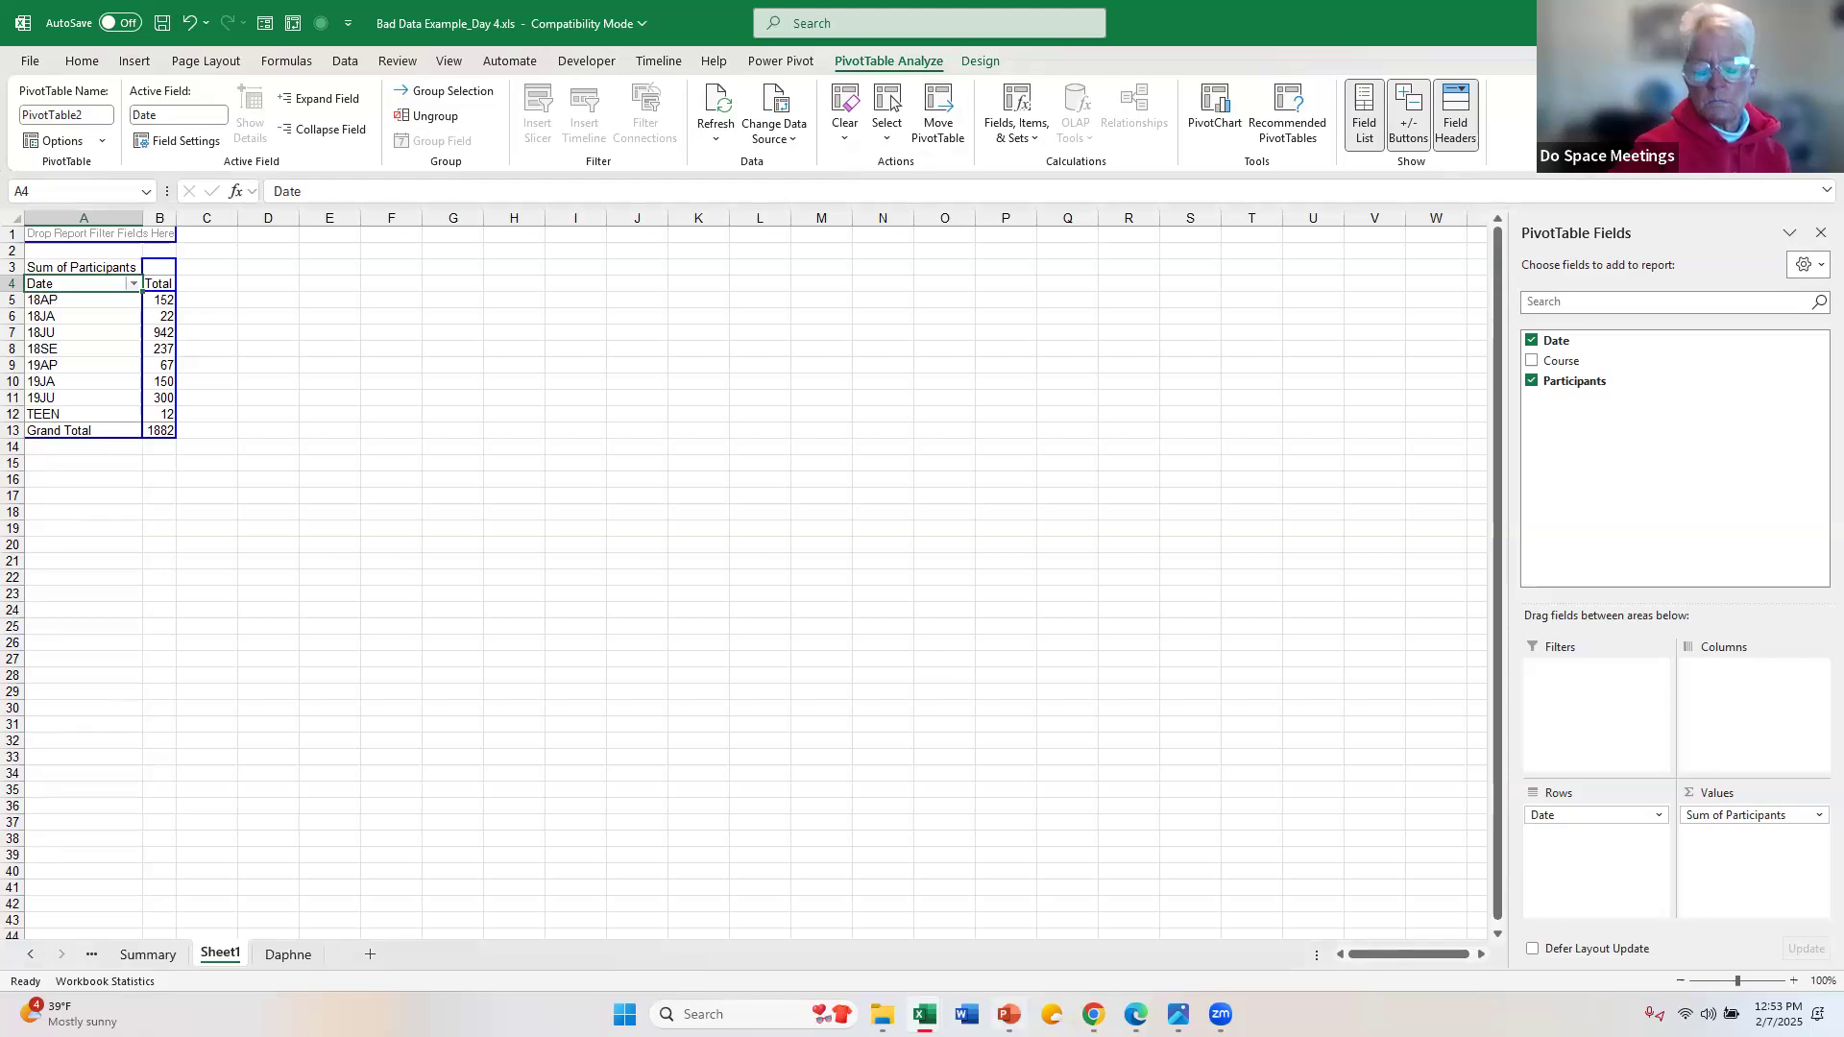
# Step: Switch to PowerPoint and show the title slide of Pivot Tables.pptx
pyautogui.moveTo(1009, 1014)
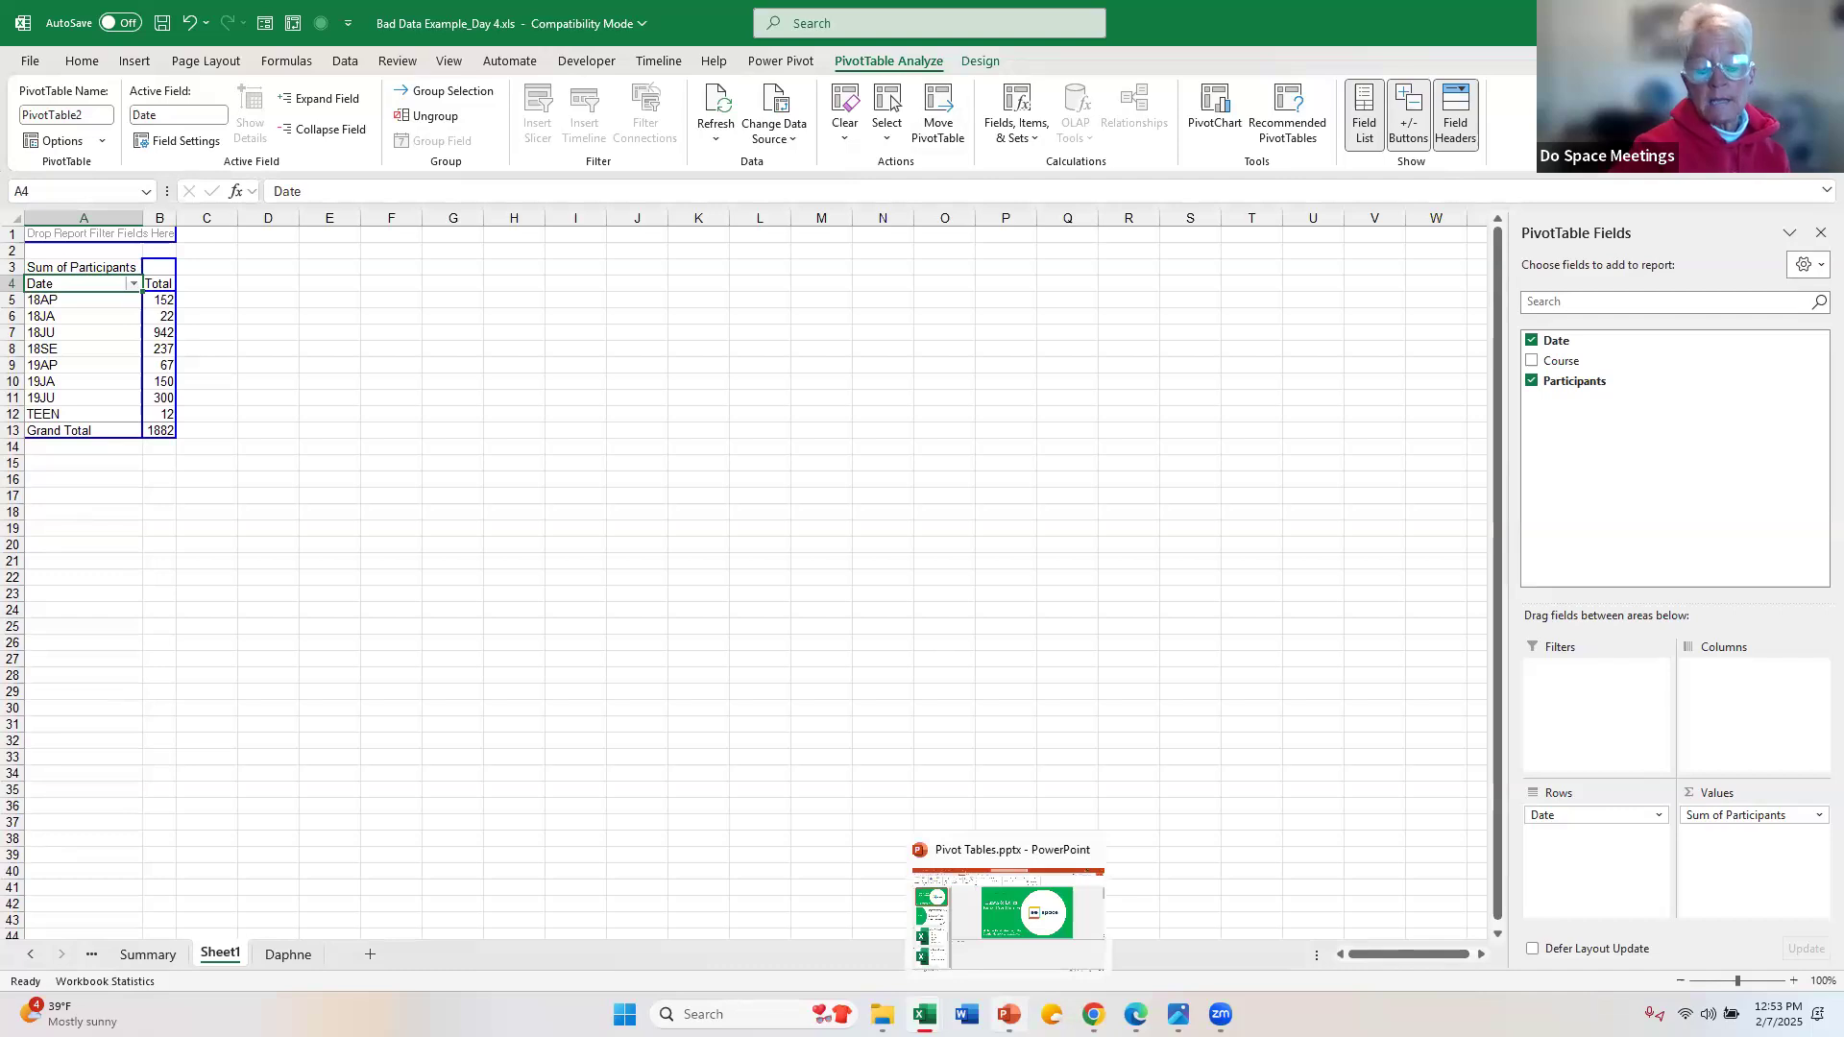
pyautogui.click(1009, 1014)
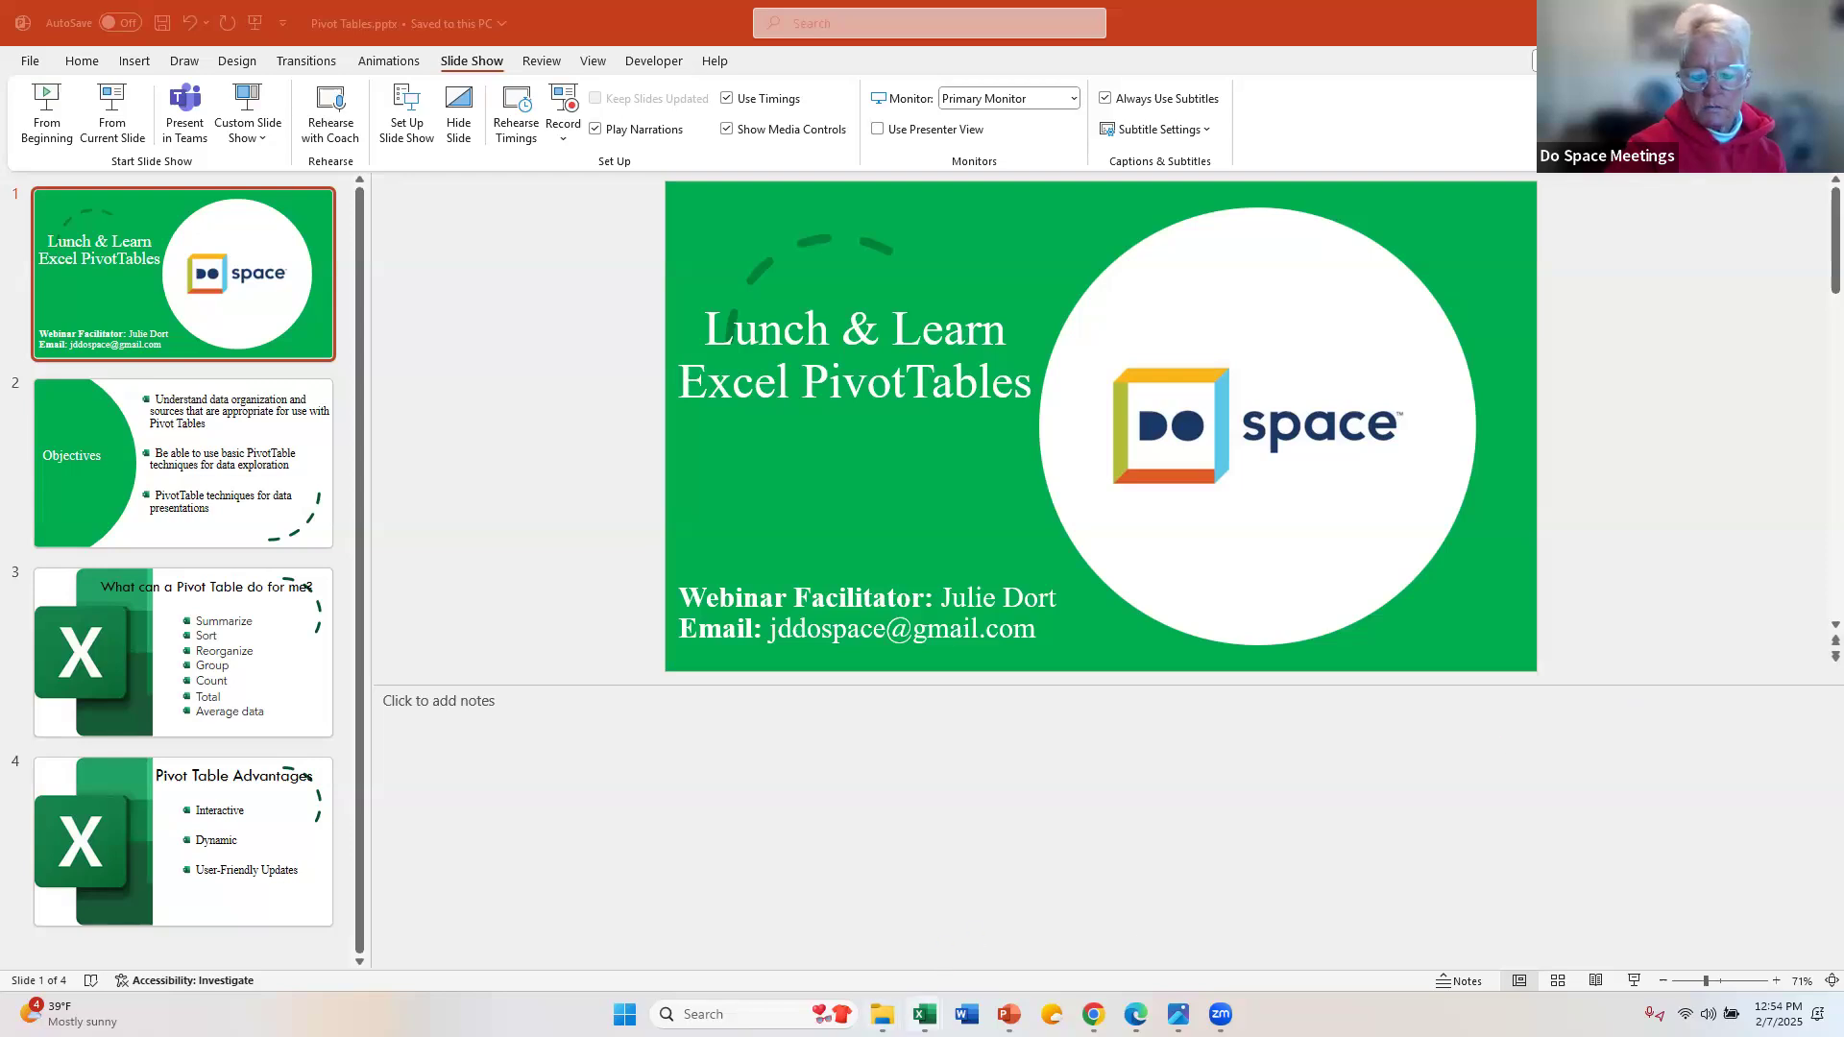
# Step: Switch to the Bad Data Example_Day 4.xls workbook in Excel and view the Daphne source table and the PivotTable on Sheet1
pyautogui.moveTo(925, 1016)
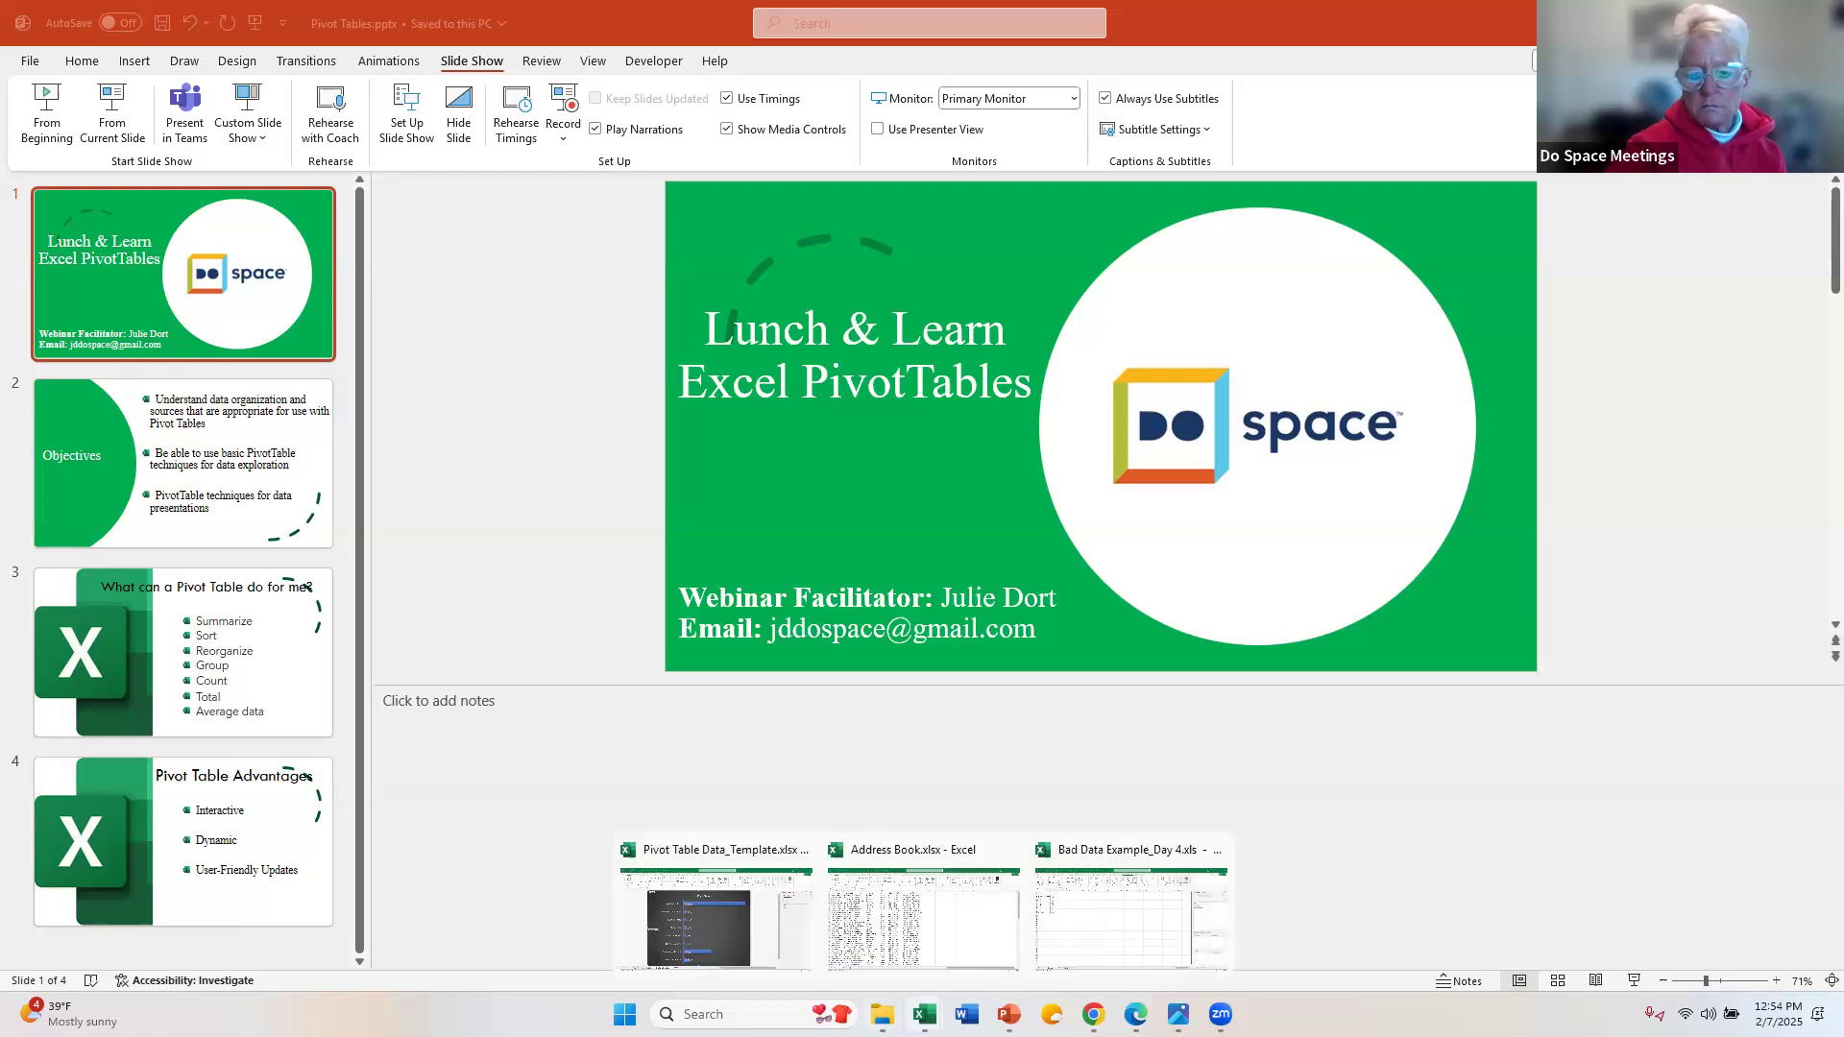
pyautogui.click(1100, 904)
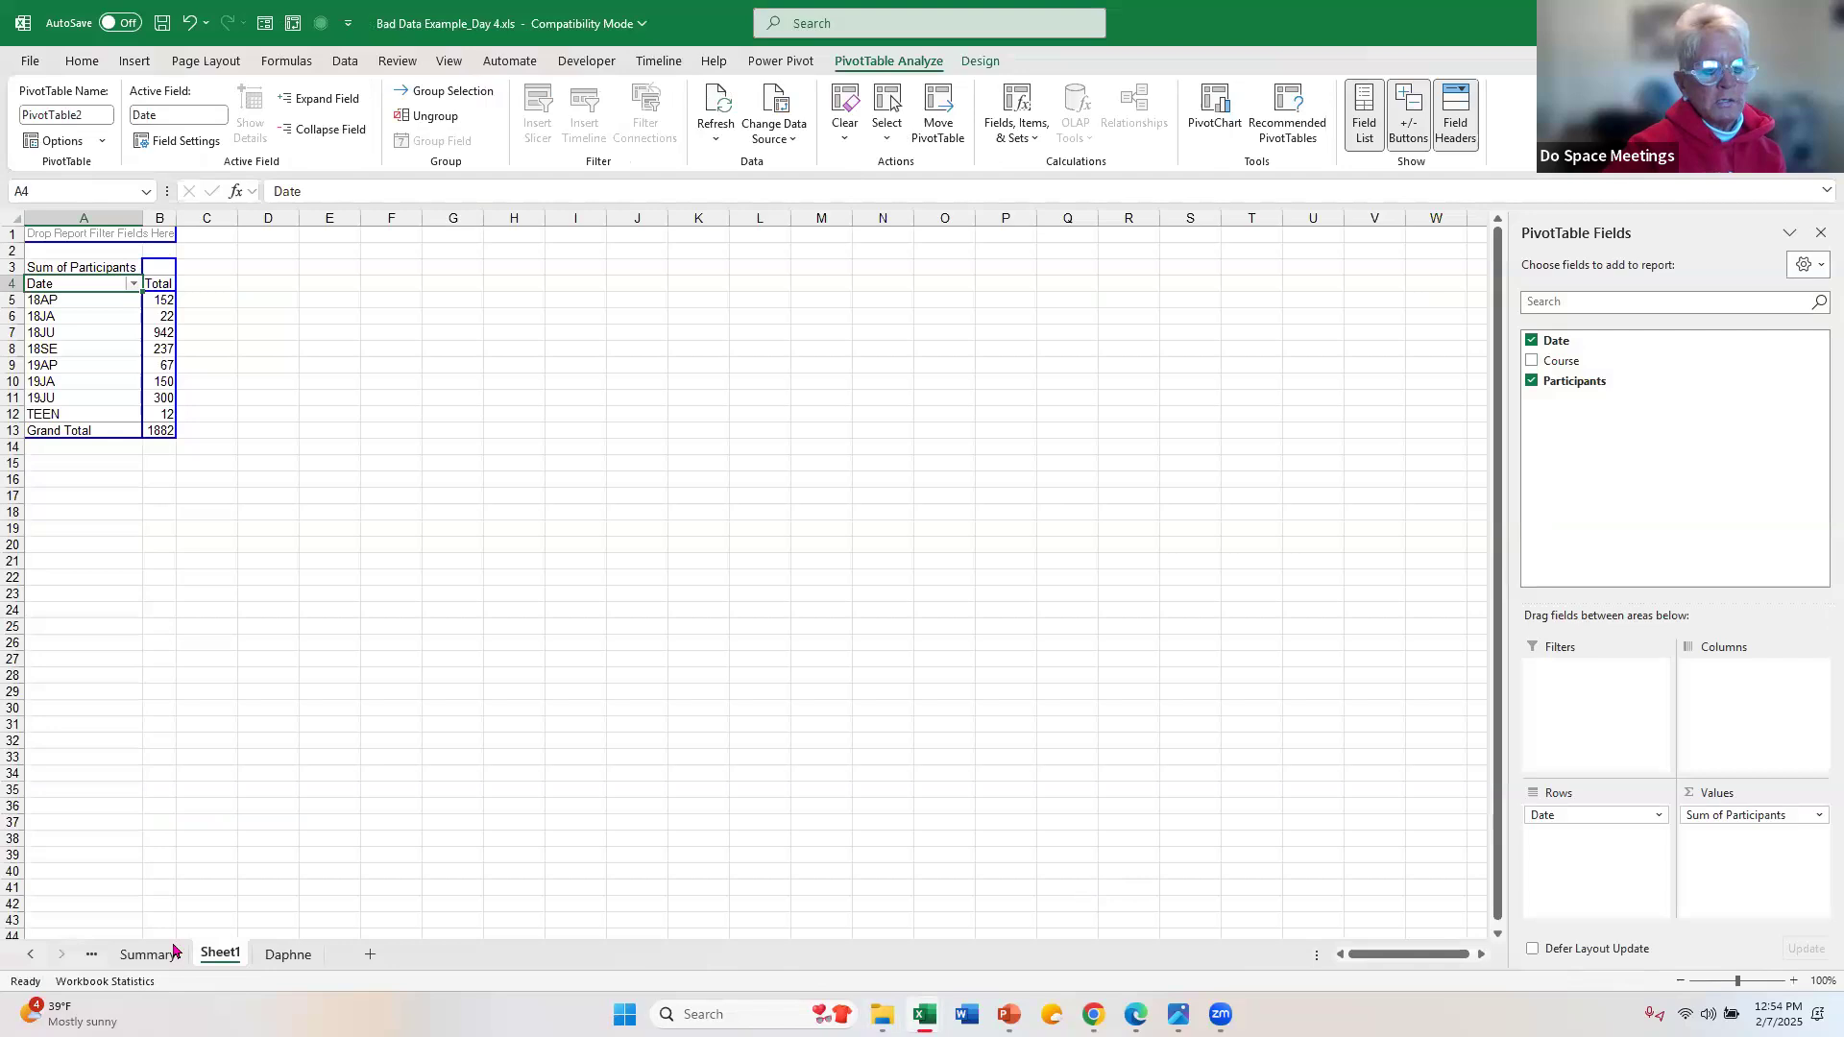
pyautogui.click(288, 955)
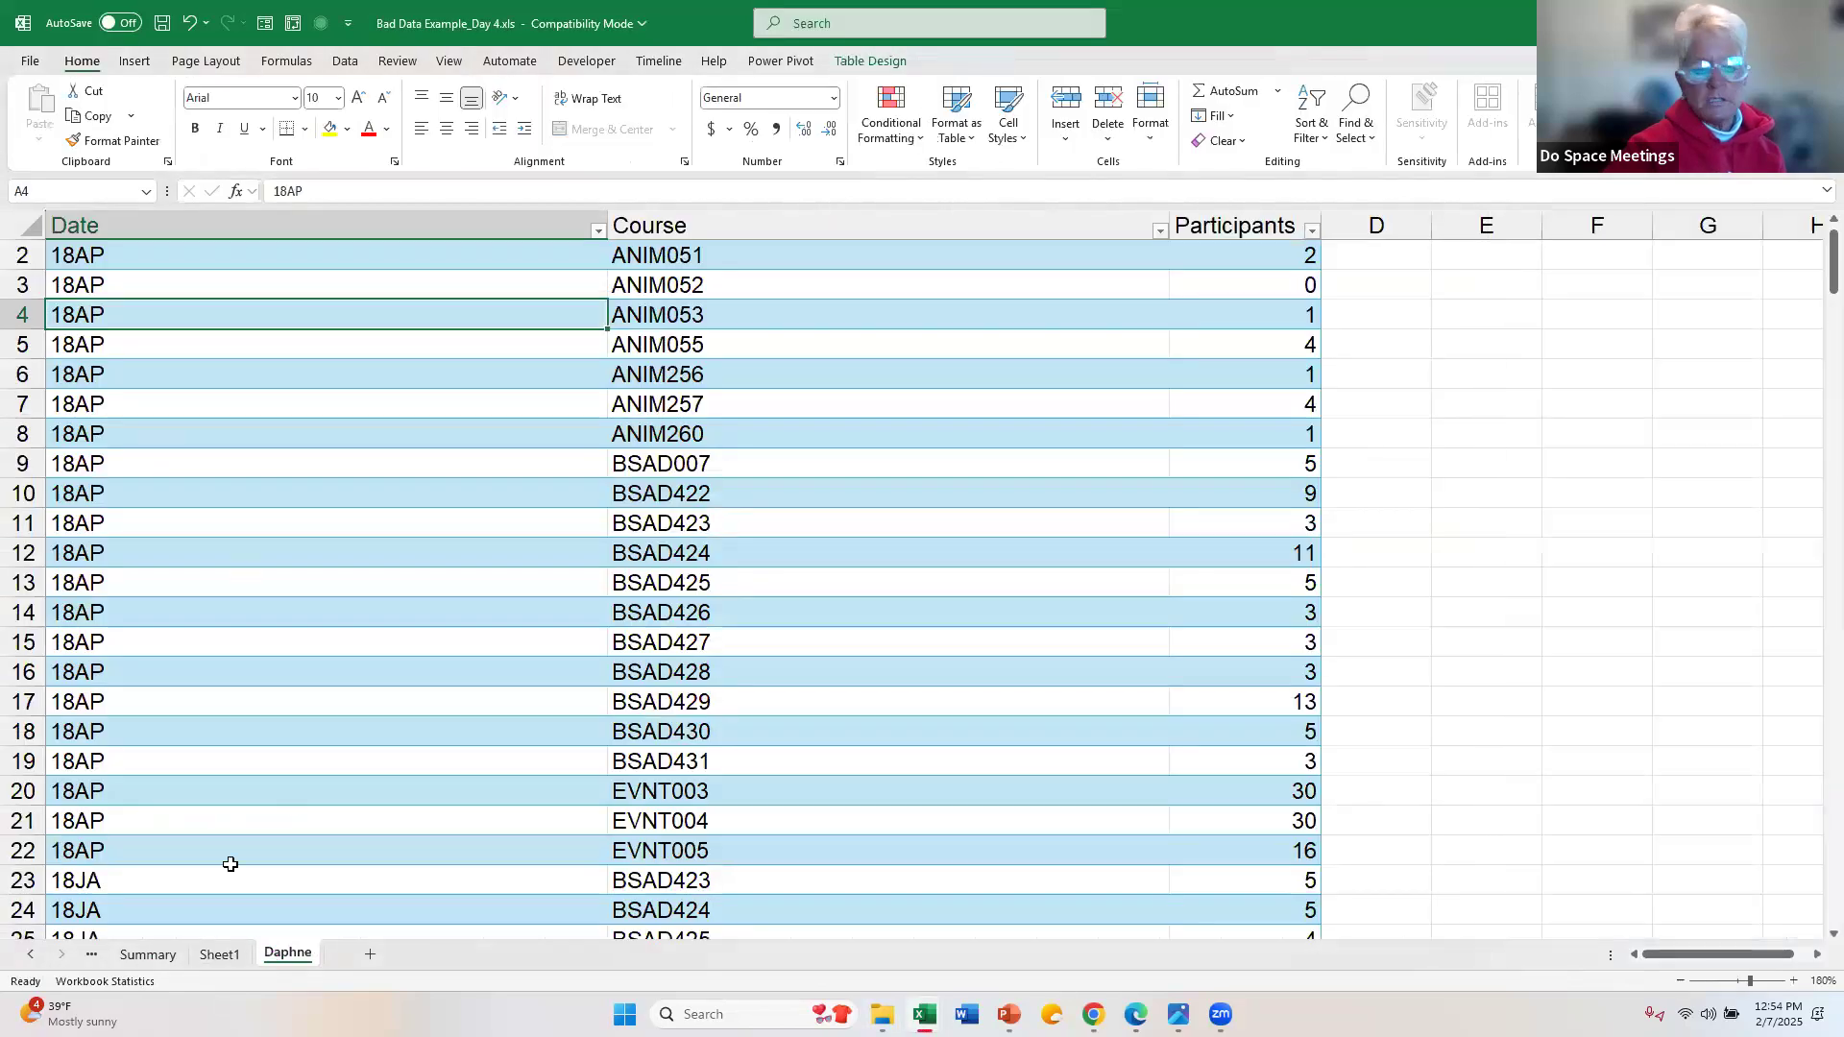
pyautogui.click(221, 955)
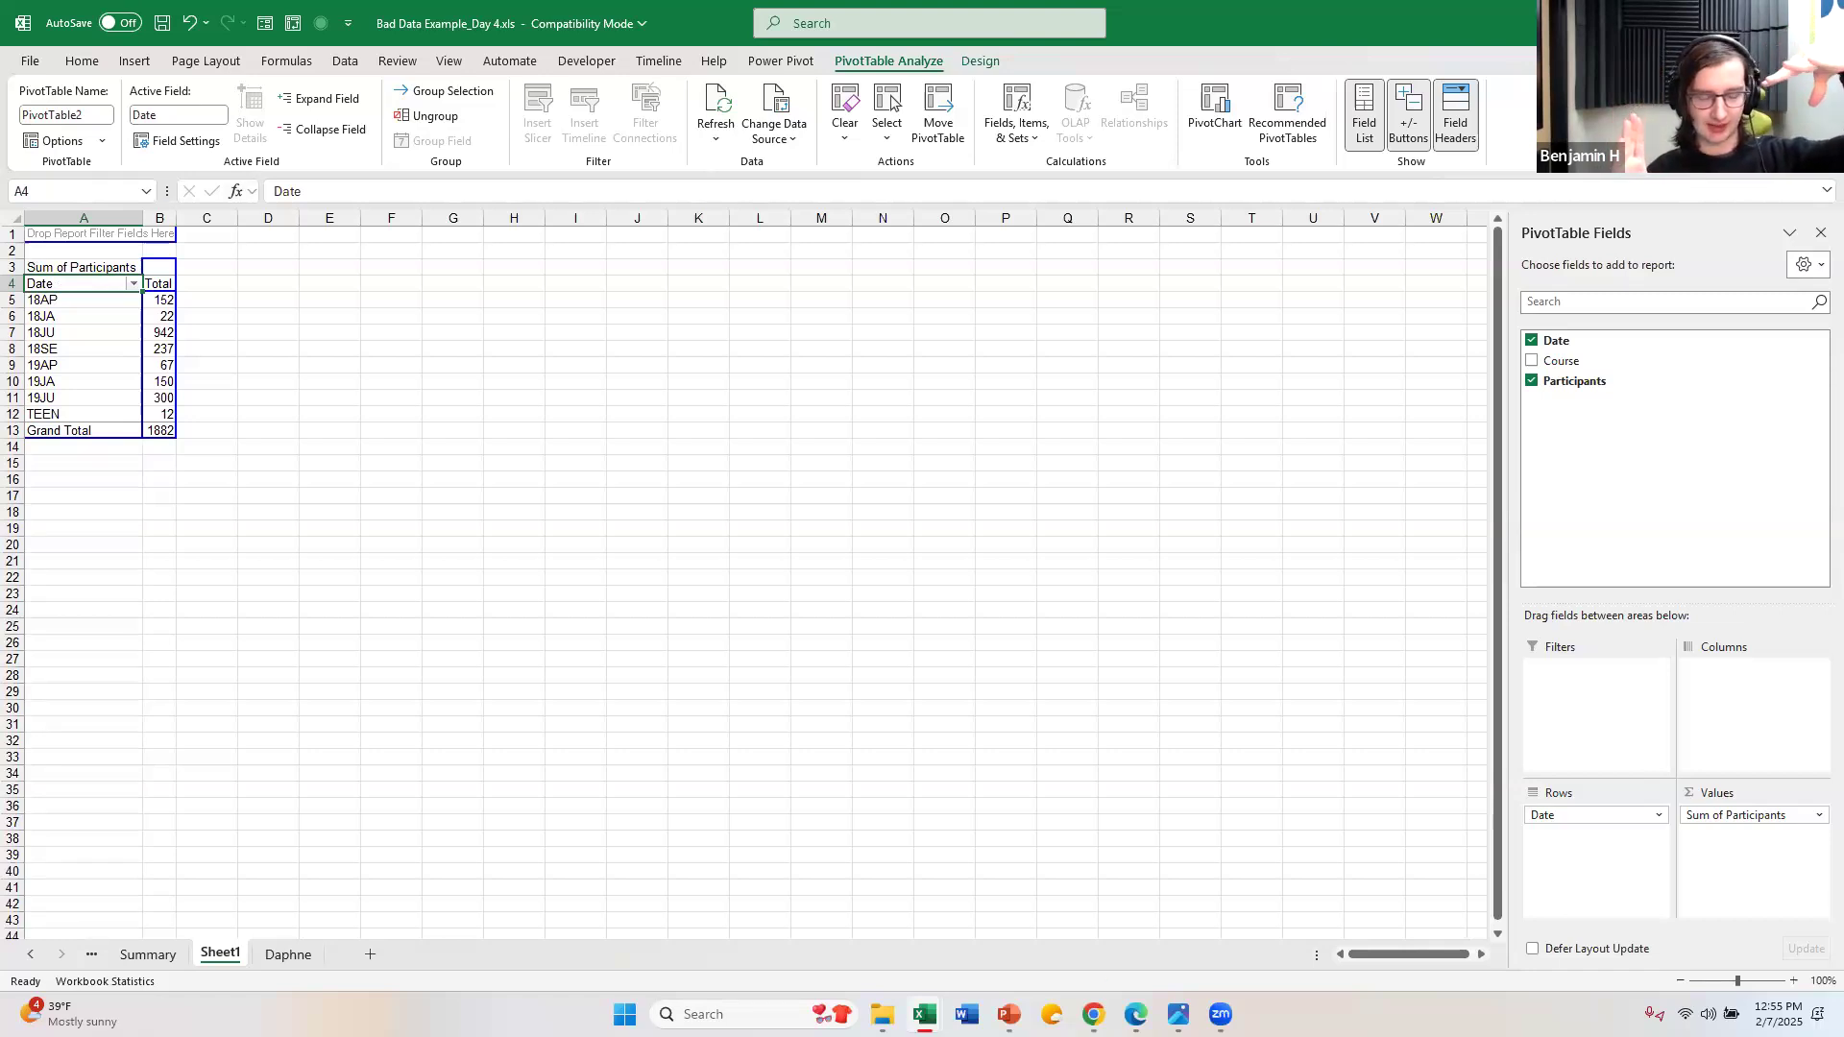
# Step: Switch to the Pivot Table Data_Template.xlsx workbook and show its Pivot Table sheet
pyautogui.moveTo(925, 1015)
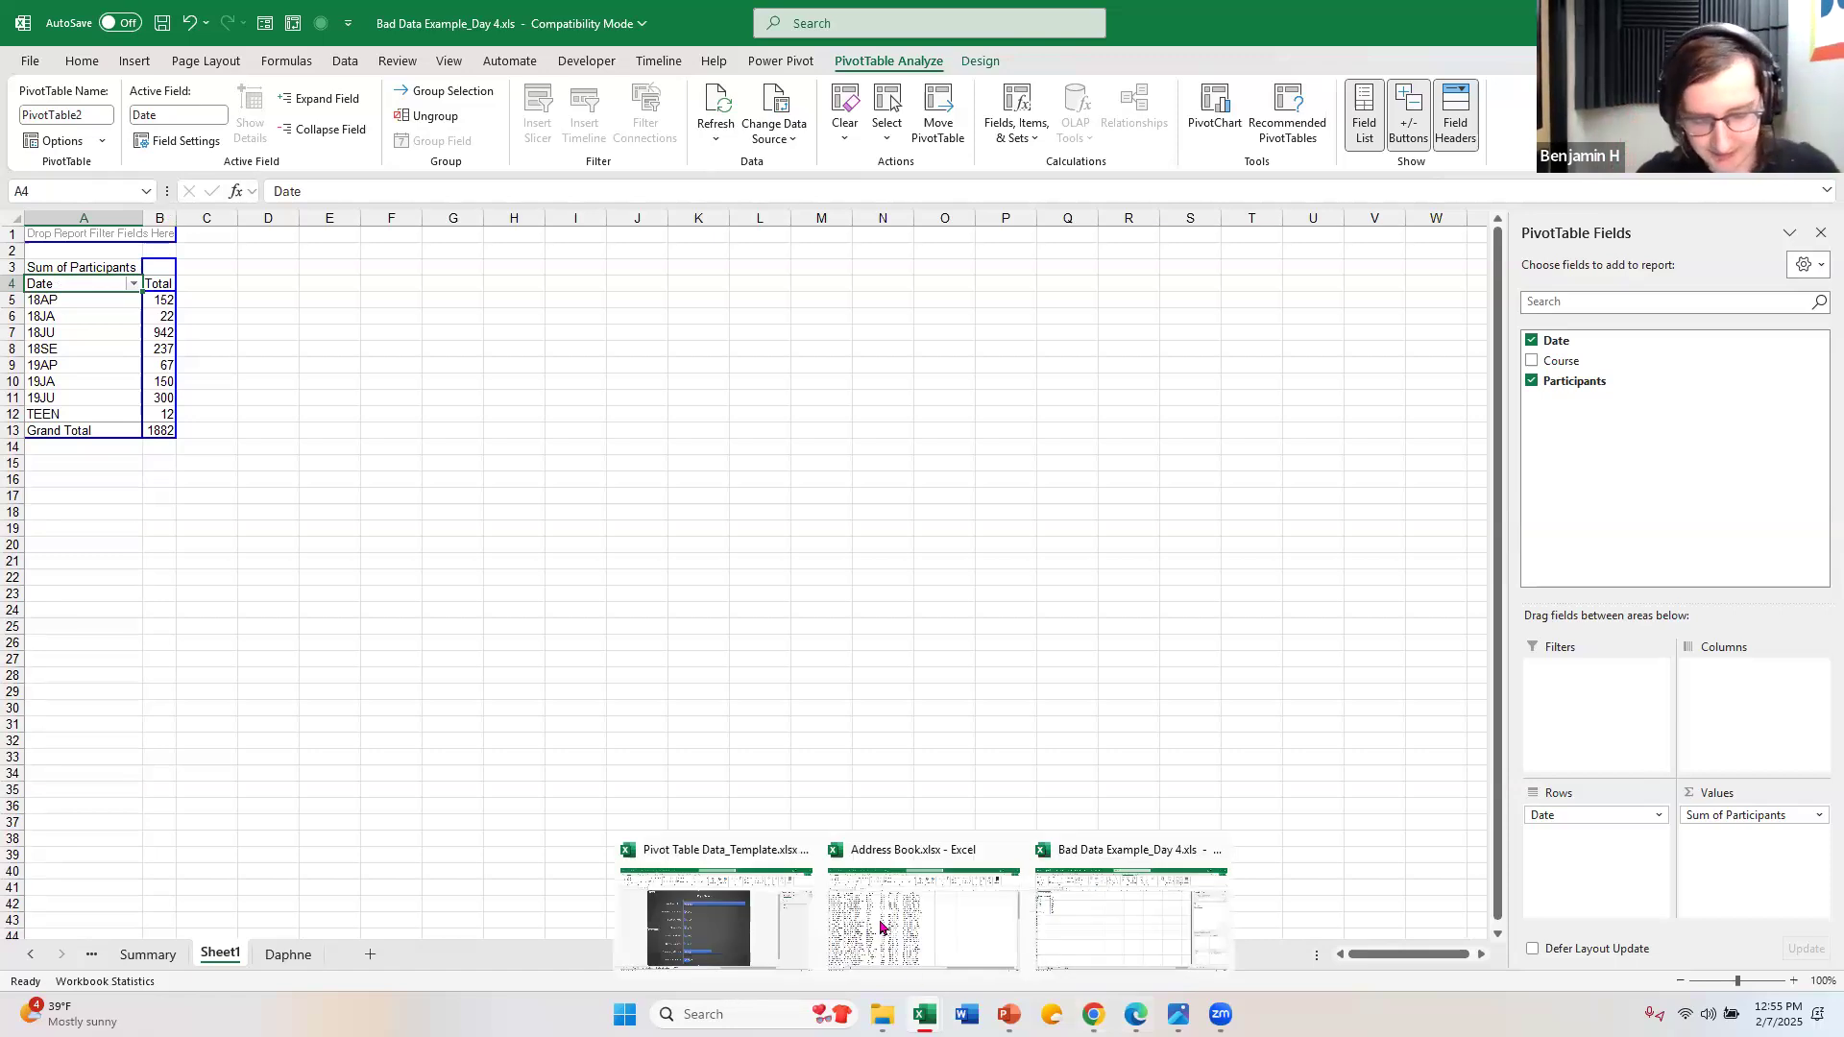
pyautogui.click(698, 927)
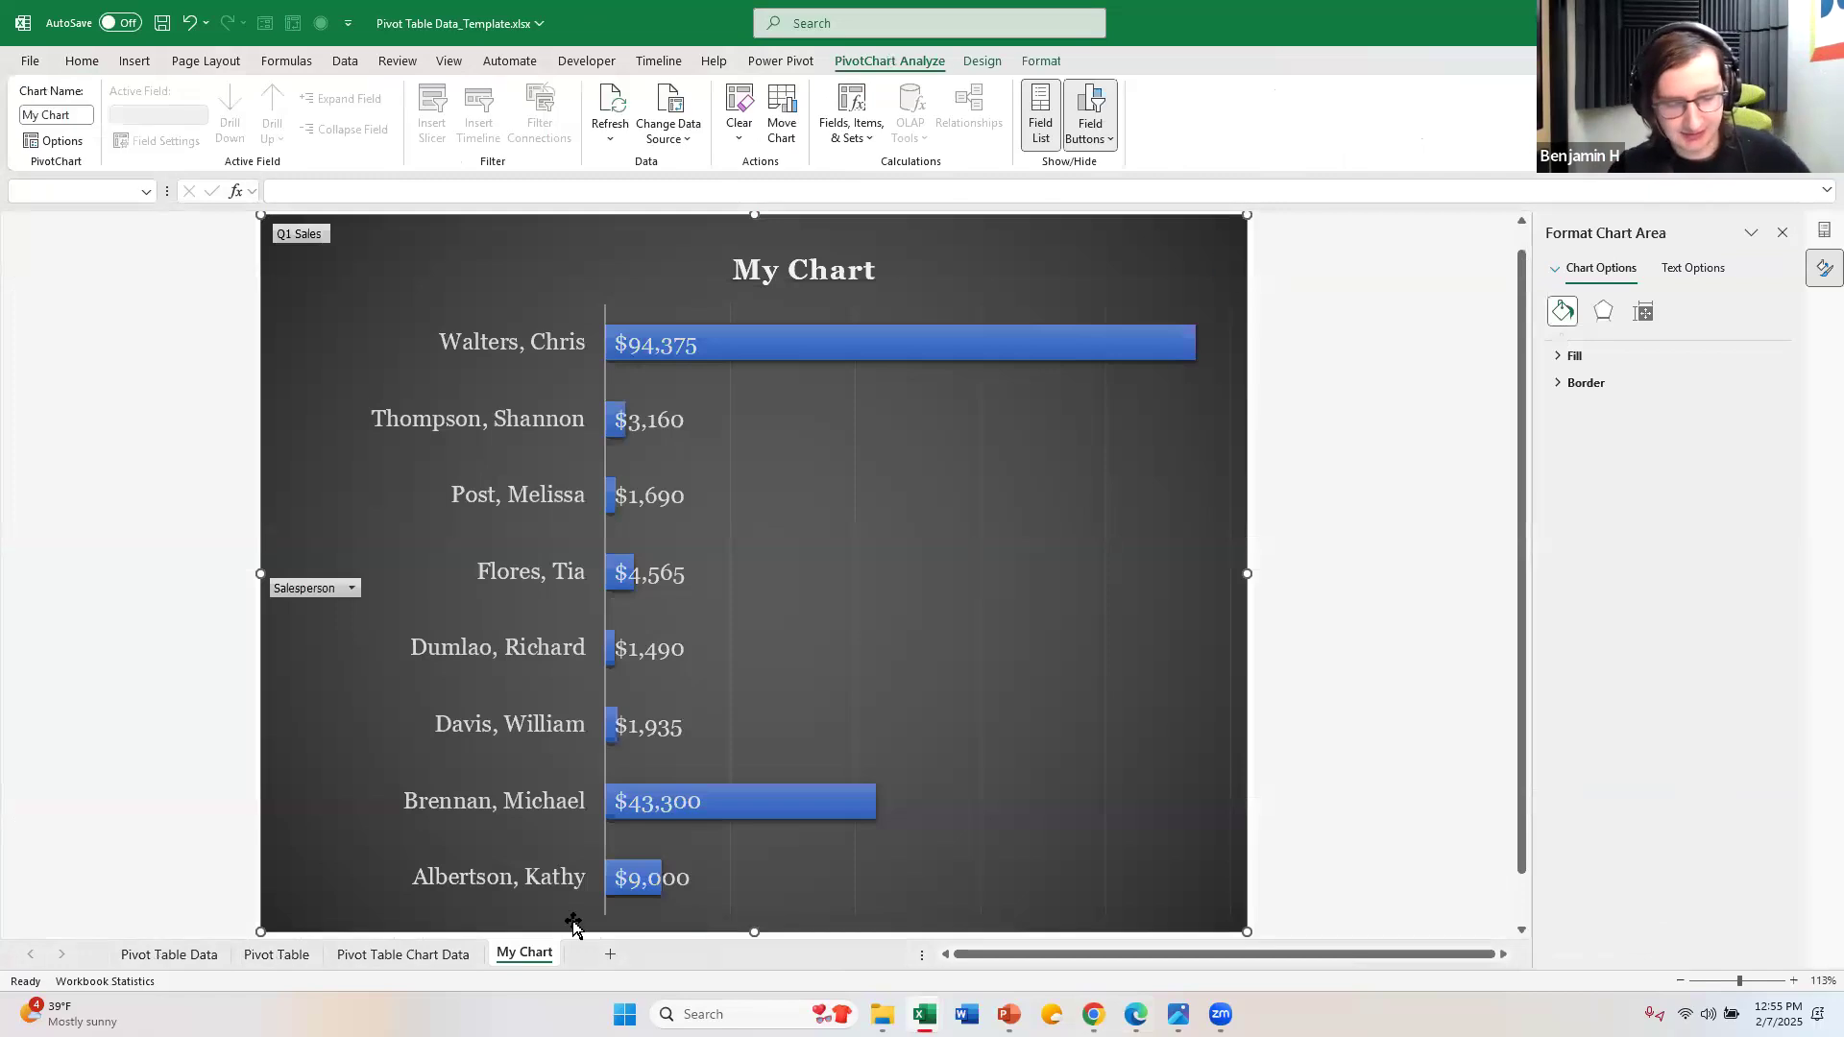
pyautogui.click(302, 959)
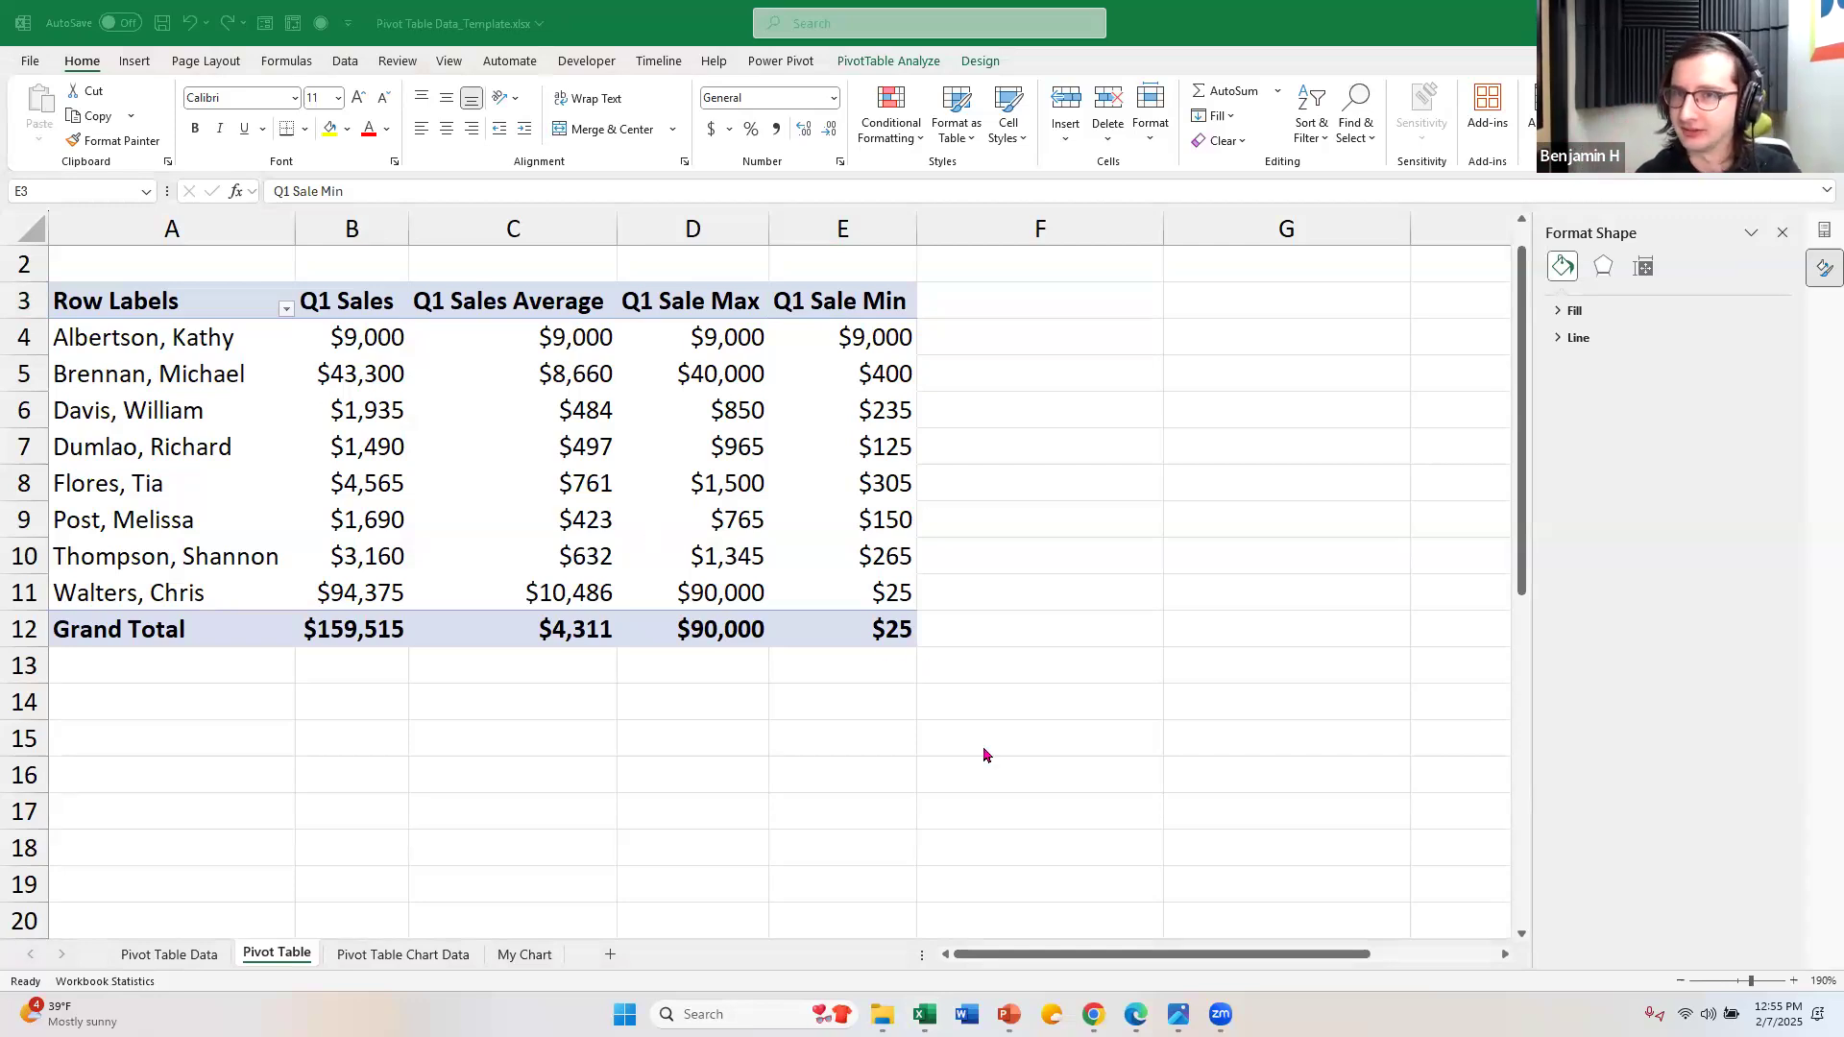
# Step: Return to Bad Data Example_Day 4.xls and show the start of the table on the Daphne sheet
pyautogui.moveTo(925, 1015)
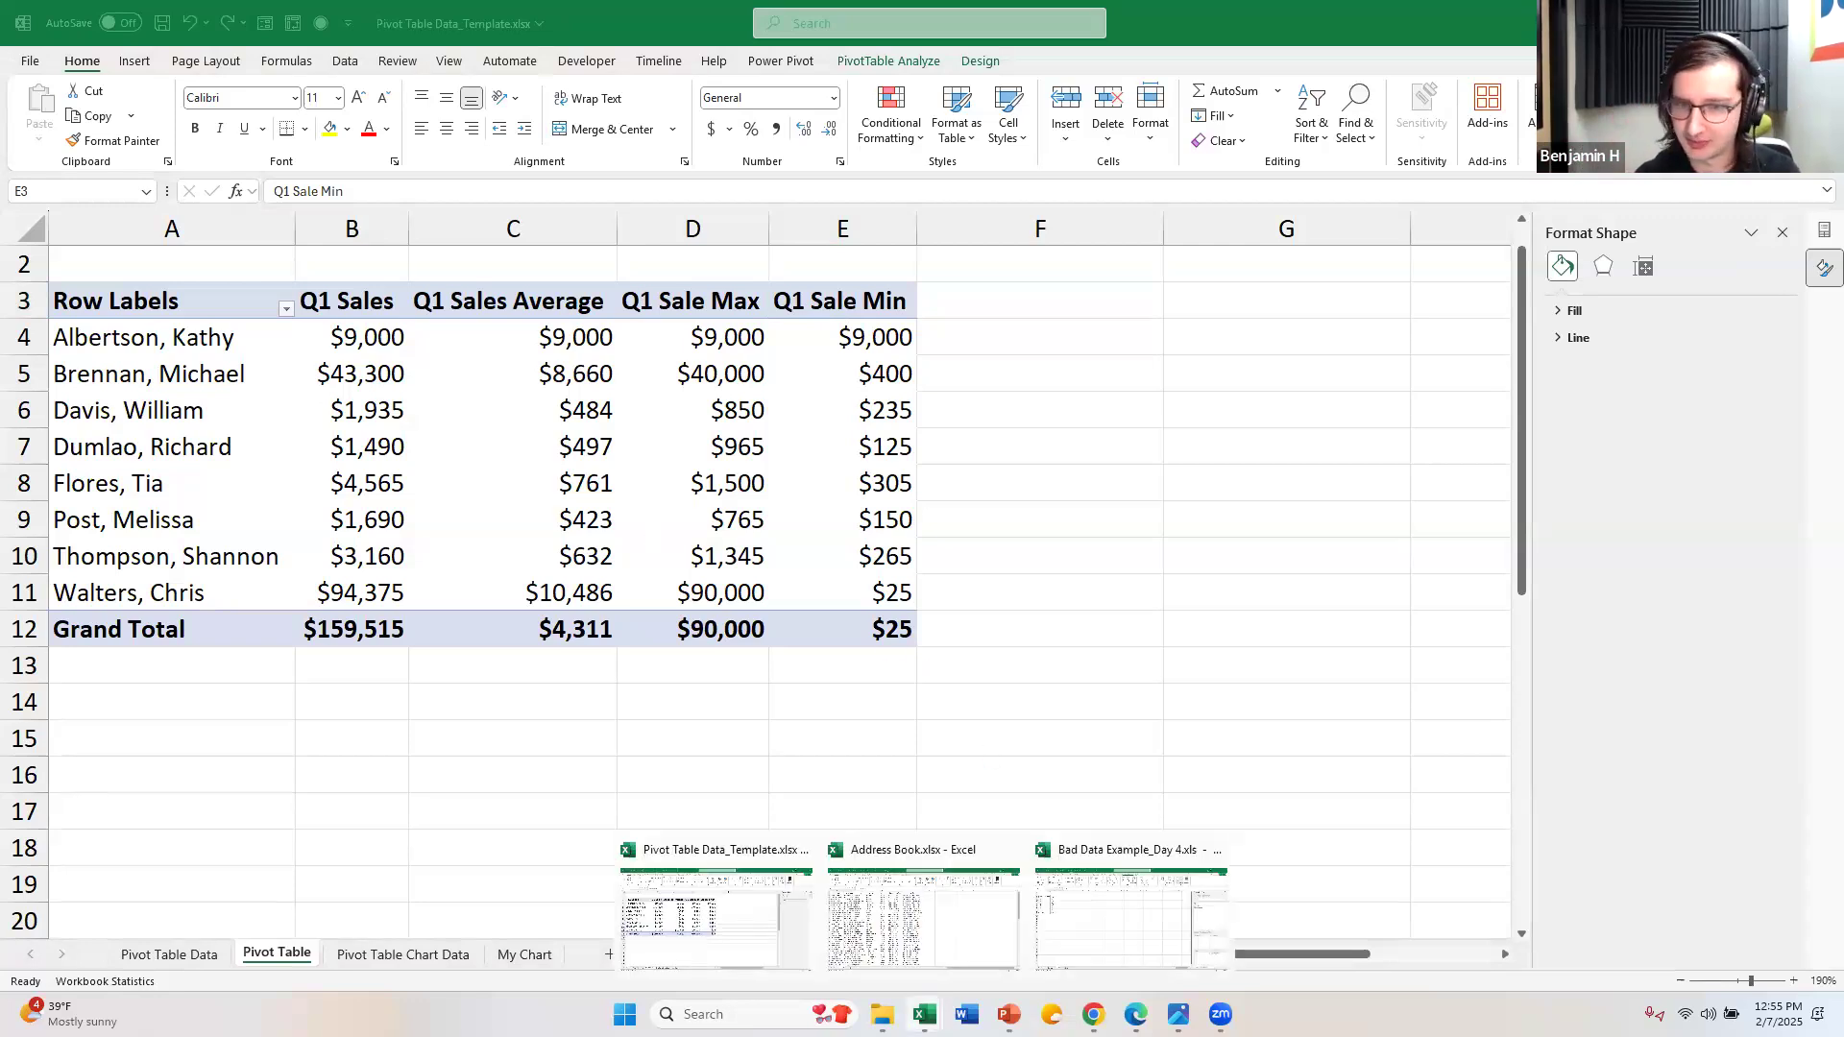
pyautogui.click(1105, 908)
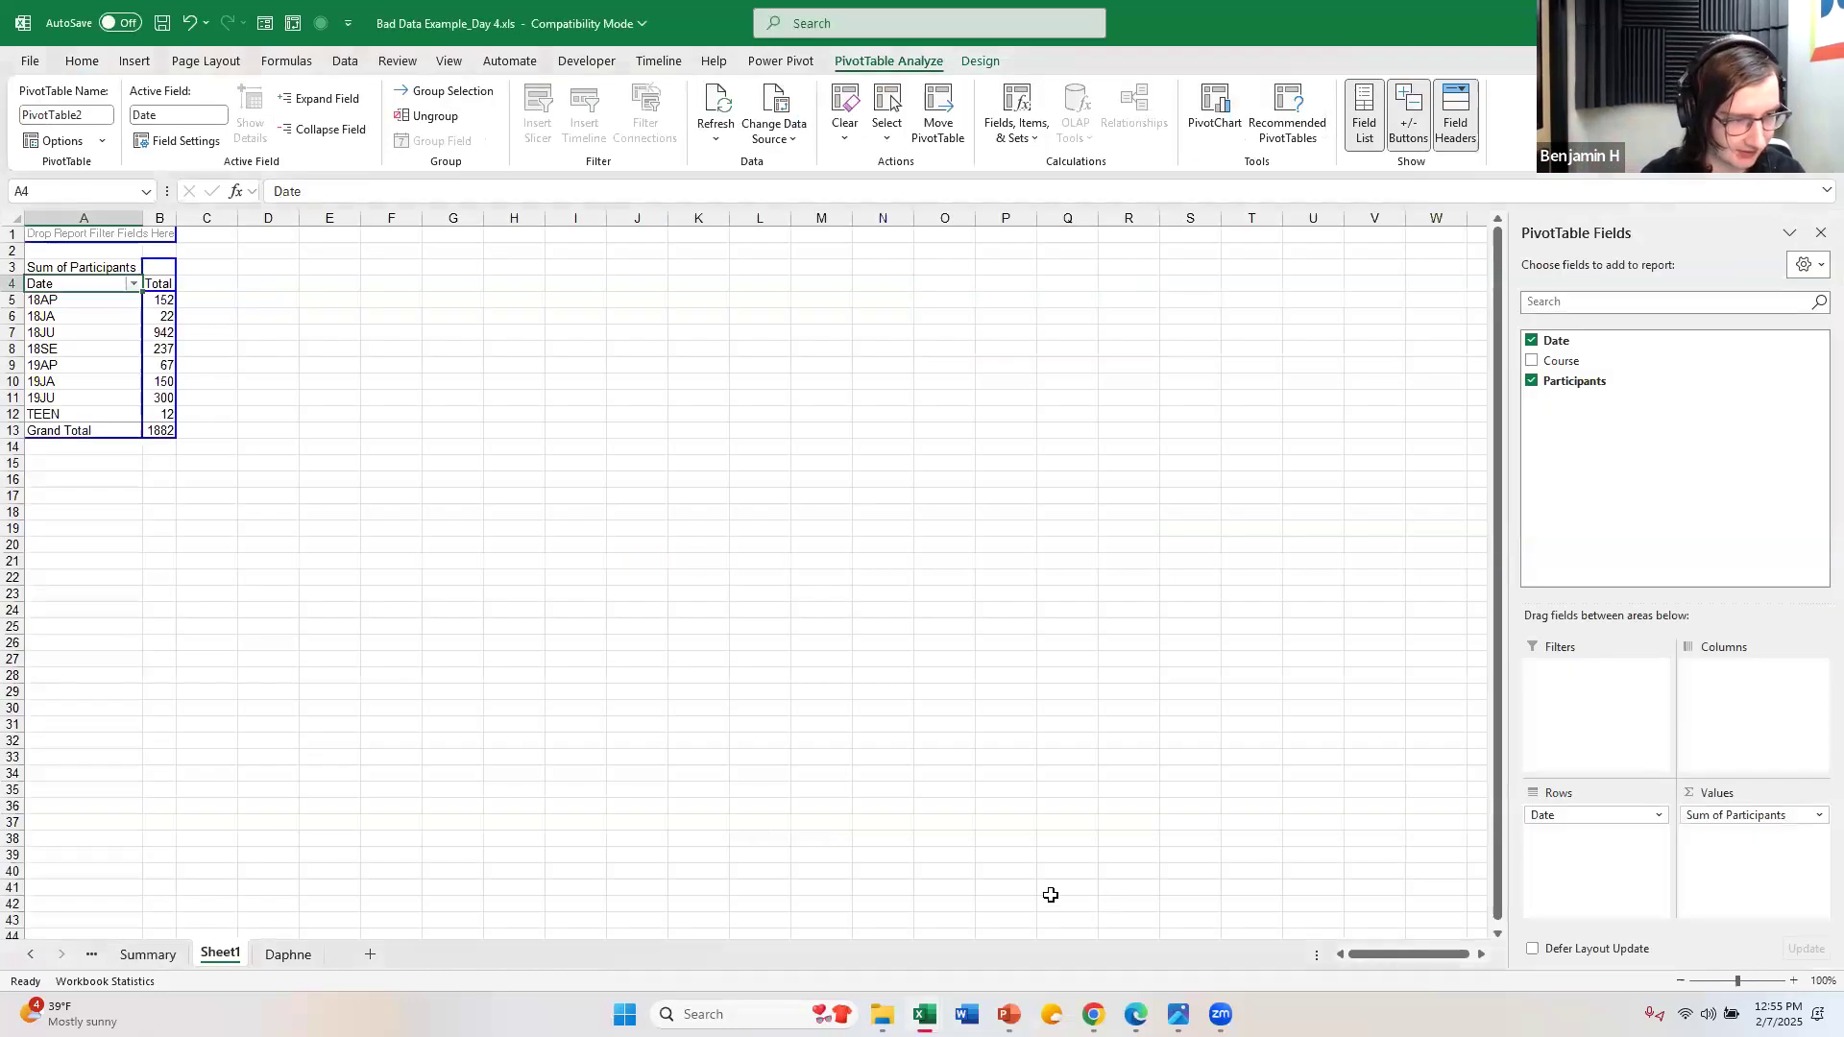
pyautogui.click(302, 963)
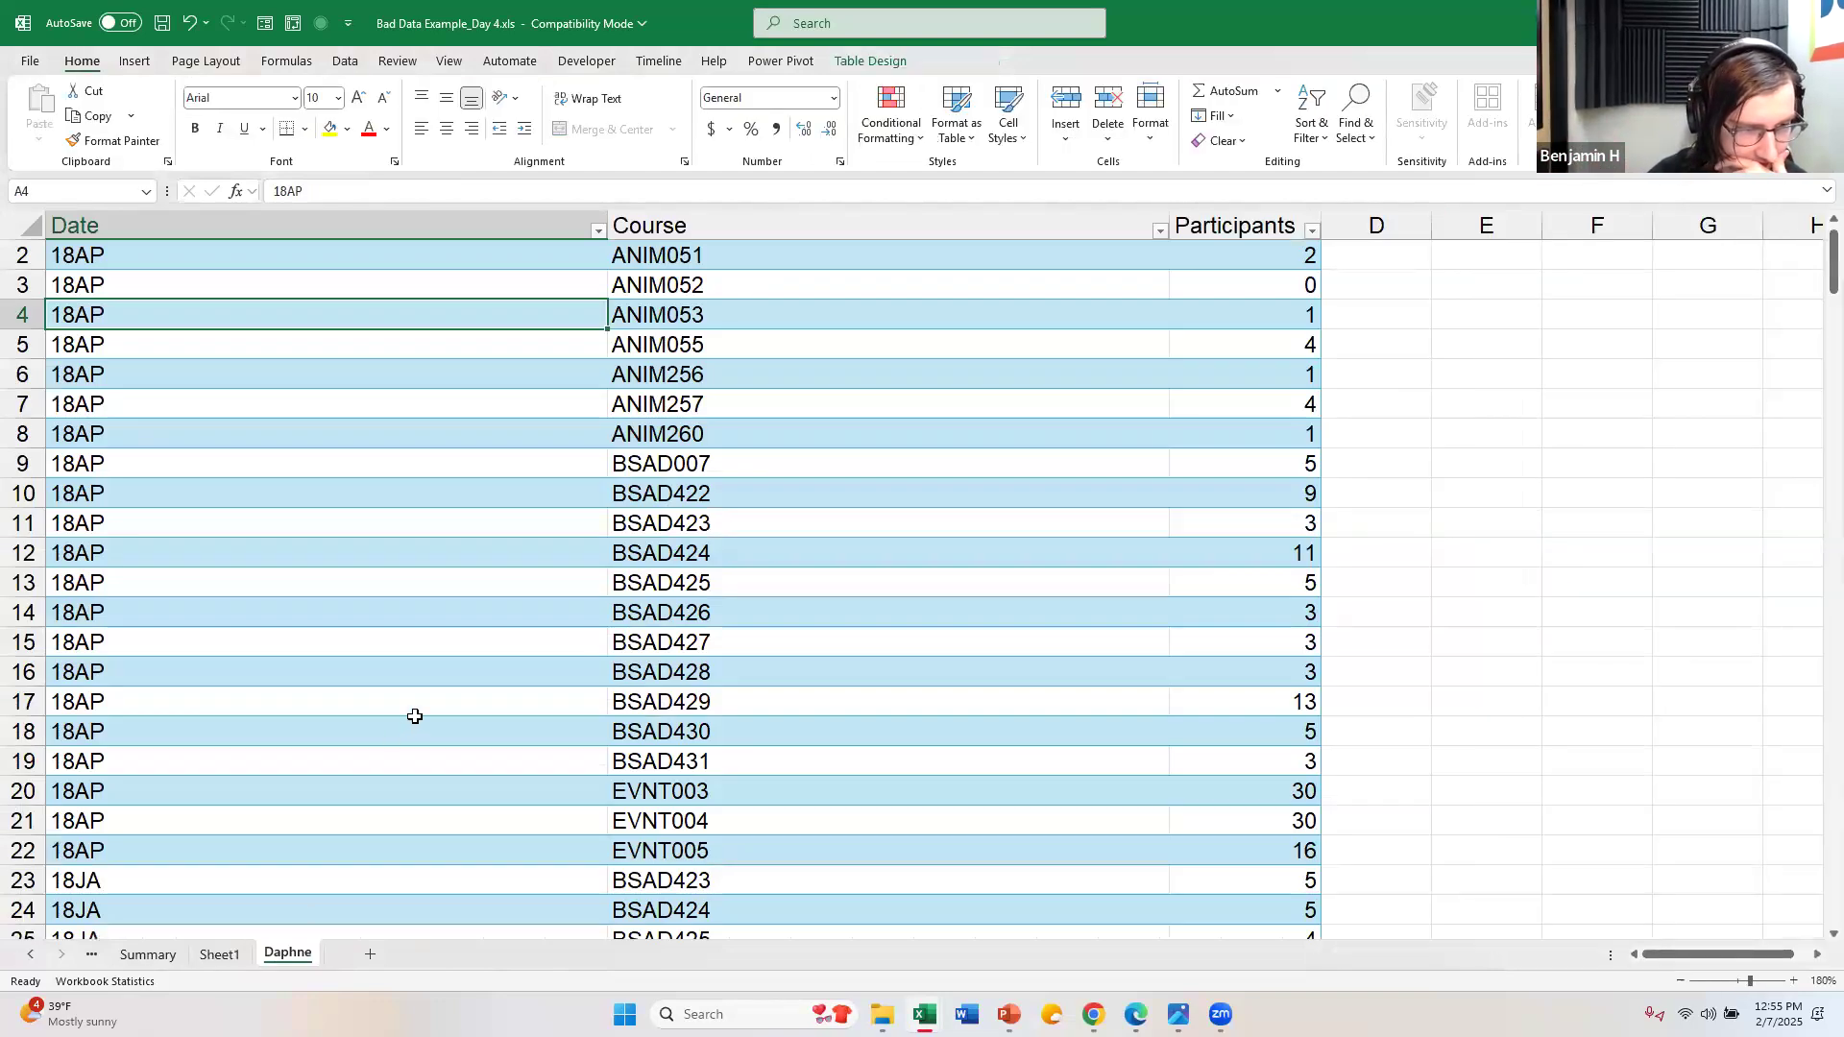
pyautogui.scroll(1, 435, 683)
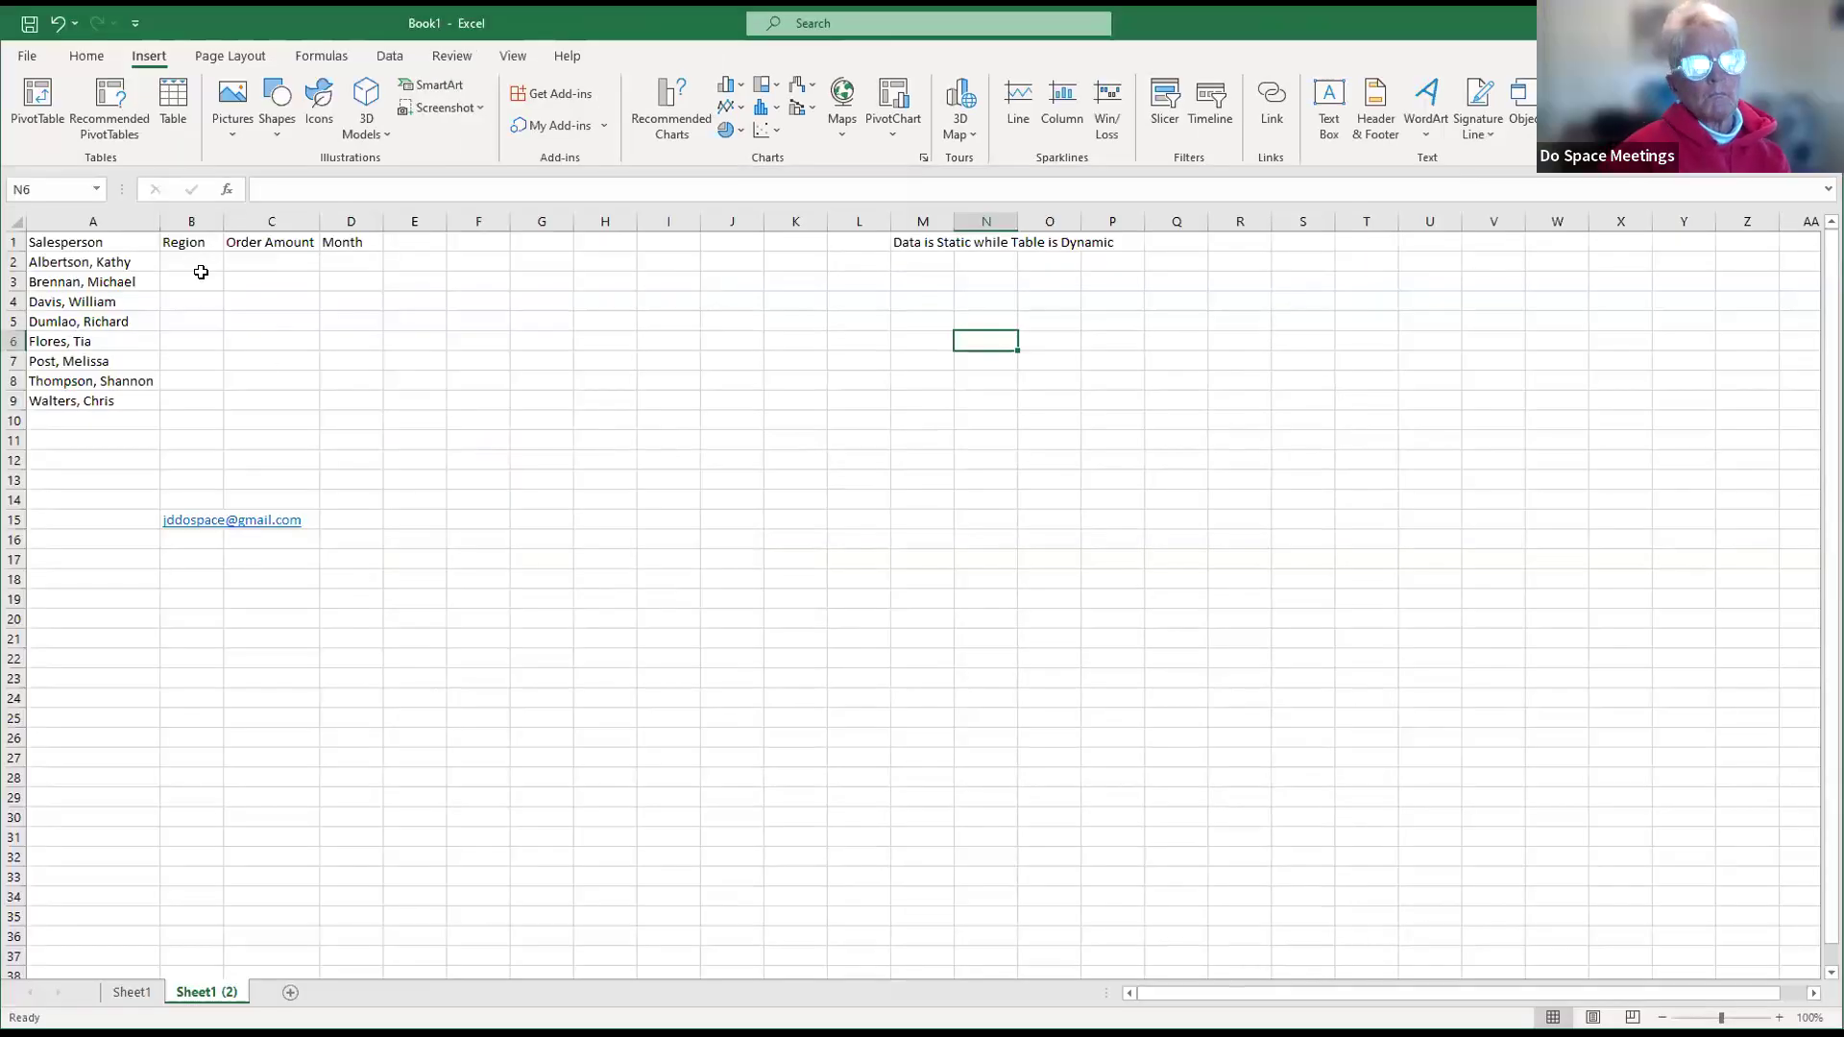
# Step: Enter J as the Region in cell B2 of Book1's Sheet1 (2) and copy it to B3 through B5
pyautogui.click(202, 274)
pyautogui.click(198, 256)
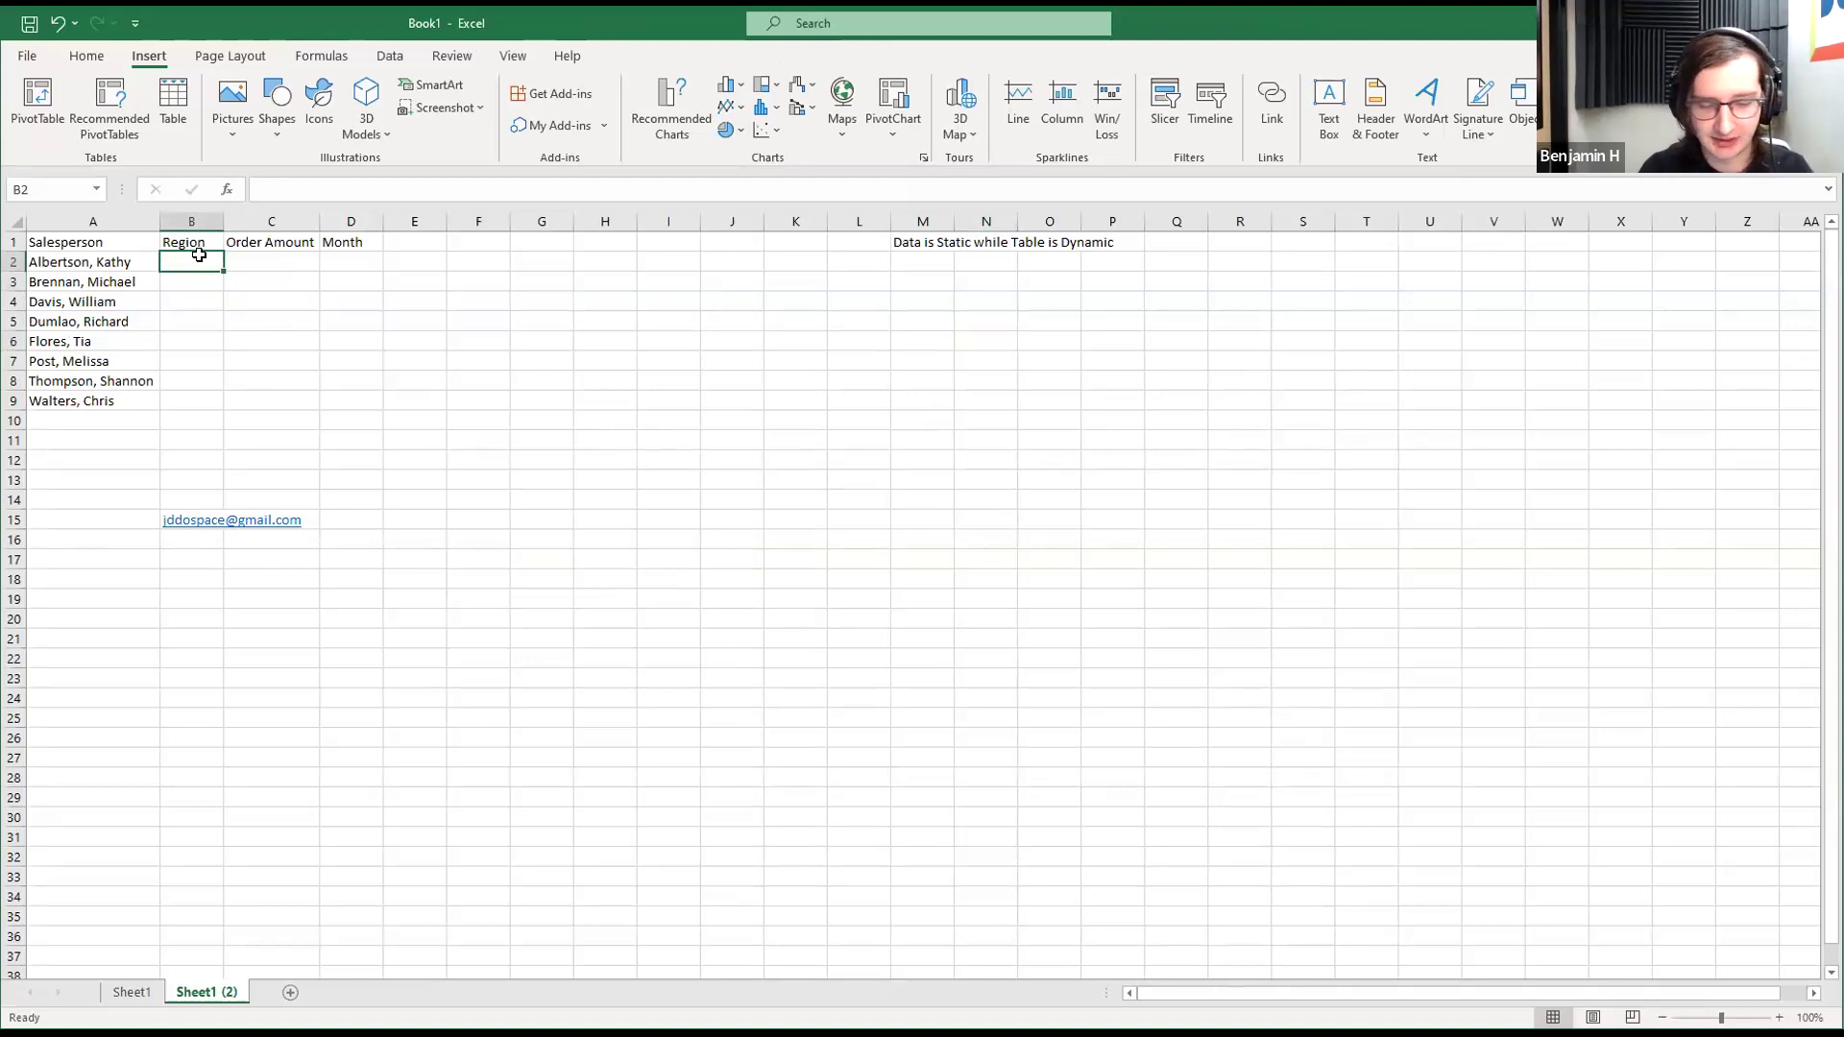
pyautogui.write('J')
pyautogui.hotkey('ctrl', 'c')
pyautogui.press('Down')
pyautogui.hotkey('ctrl', 'v')
pyautogui.press('Down')
pyautogui.hotkey('ctrl', 'v')
pyautogui.press('Down')
pyautogui.hotkey('ctrl', 'v')
pyautogui.hotkey('ctrl', 'Down')
pyautogui.press('Down')
pyautogui.press('Up')
pyautogui.press('Up')
pyautogui.press('Up')
pyautogui.press('ctrl')
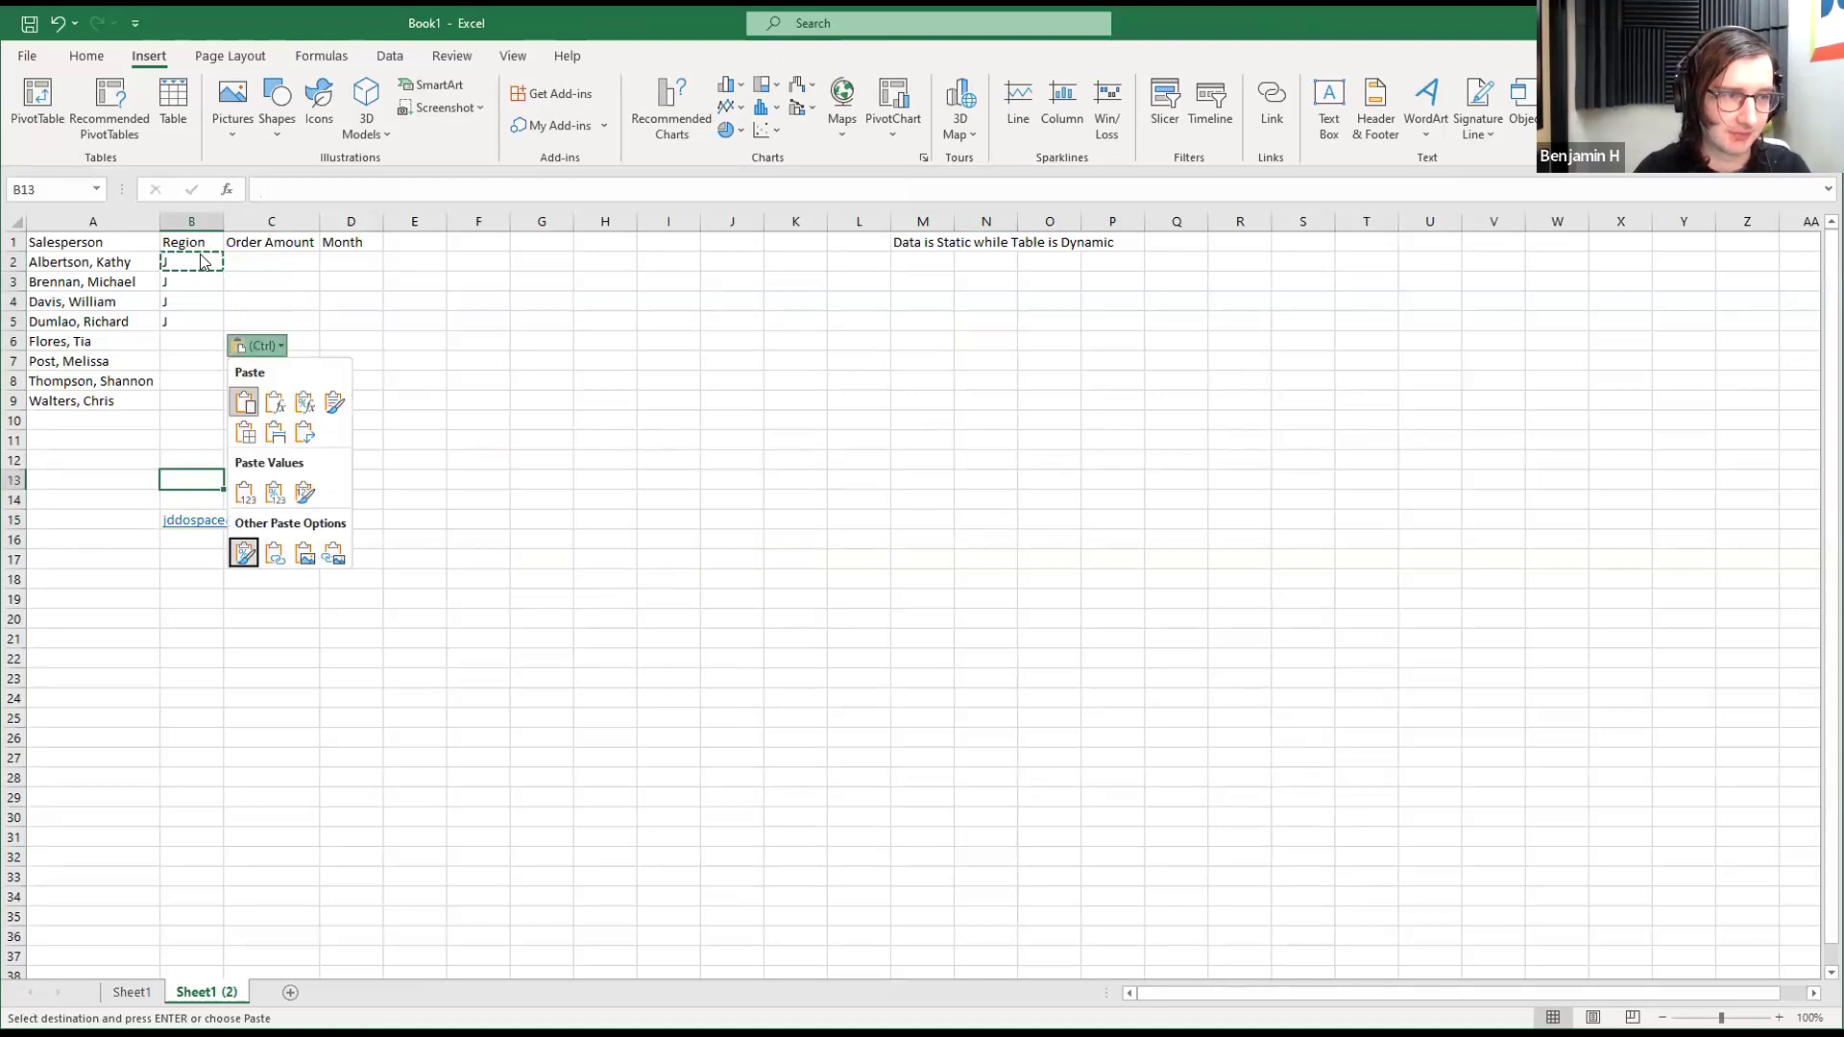
pyautogui.press('Escape')
# Step: Enter V as the Region in cell B6 and copy it to B7 through B9
pyautogui.hotkey('ctrl', 'Up')
pyautogui.press('Down')
pyautogui.write('V')
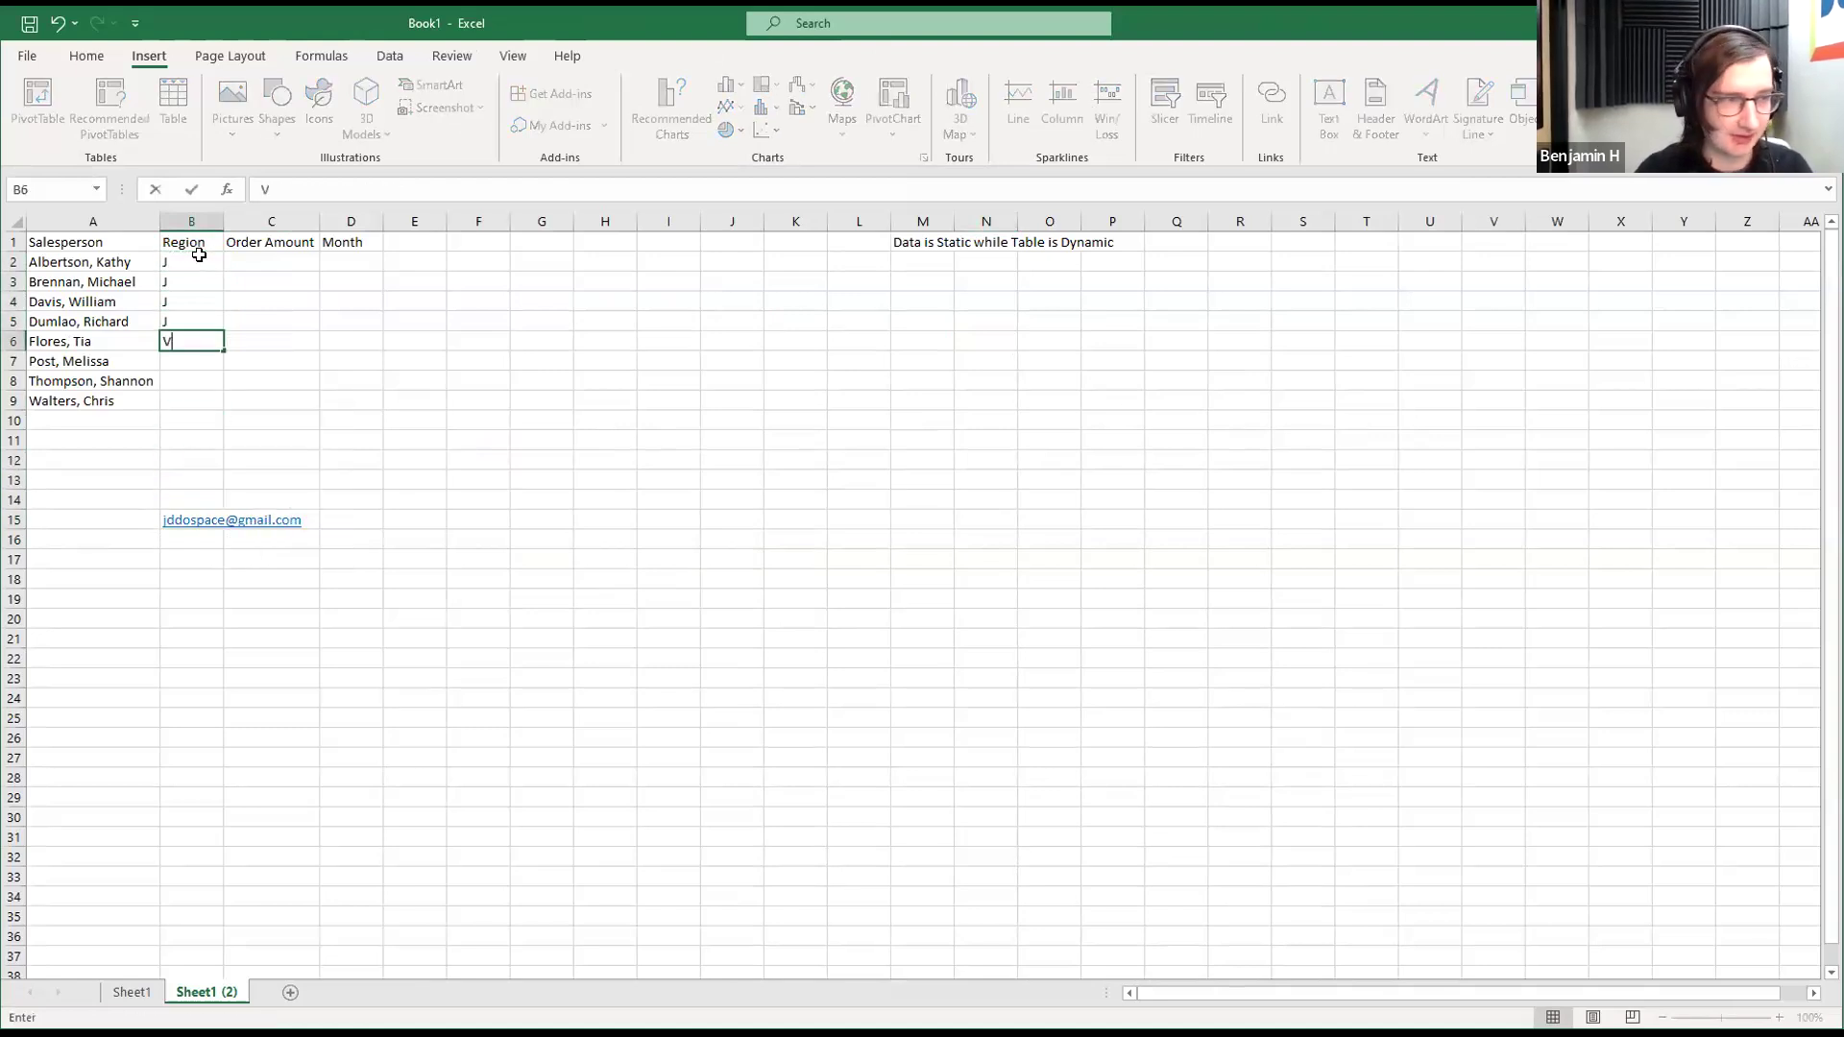
pyautogui.press('Return')
pyautogui.press('Up')
pyautogui.hotkey('ctrl', 'c')
pyautogui.press('Down')
pyautogui.hotkey('ctrl', 'v')
pyautogui.press('Down')
pyautogui.hotkey('ctrl', 'v')
pyautogui.press('Down')
pyautogui.hotkey('ctrl', 'v')
pyautogui.press('Down')
pyautogui.press('Escape')
pyautogui.press('Escape')
# Step: Set up a new table from the Salesperson and Region data in A1:B9, marking it as having headers
pyautogui.click(58, 242)
pyautogui.hotkey('shift', 'Right')
pyautogui.hotkey('ctrl', 'shift', 'Down')
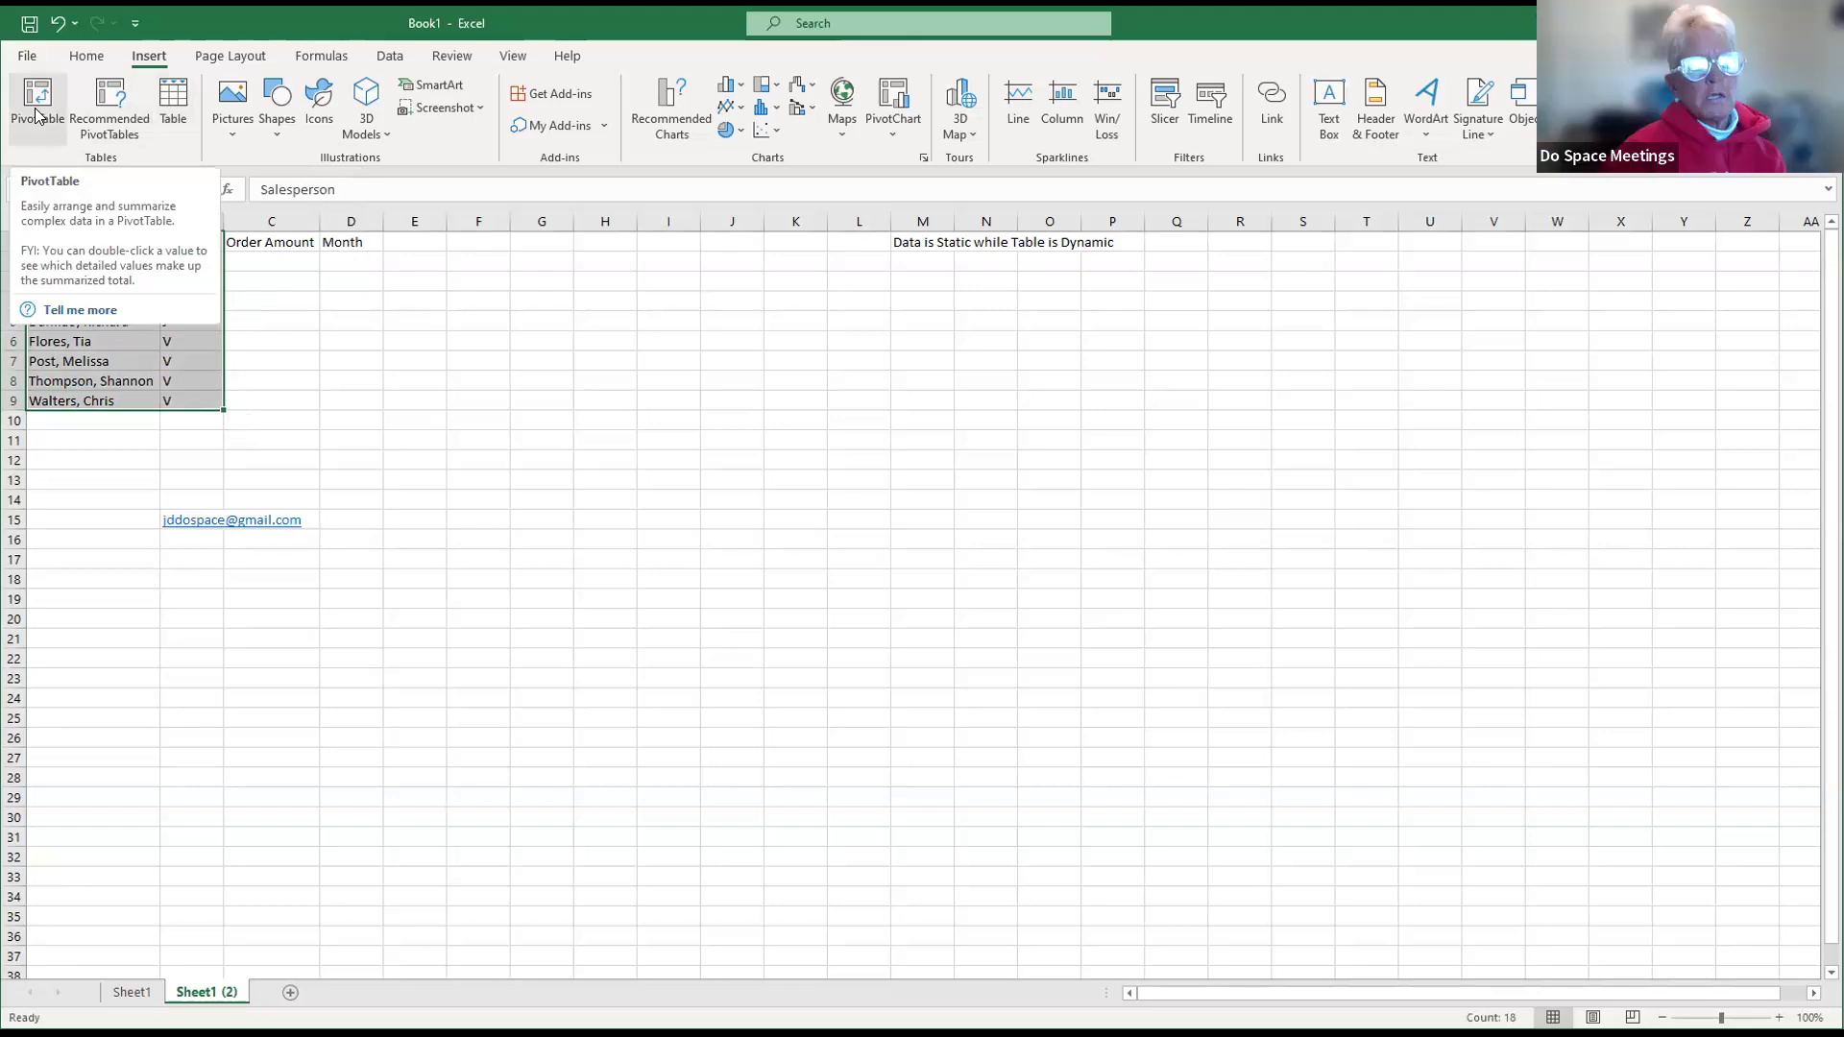
pyautogui.click(177, 112)
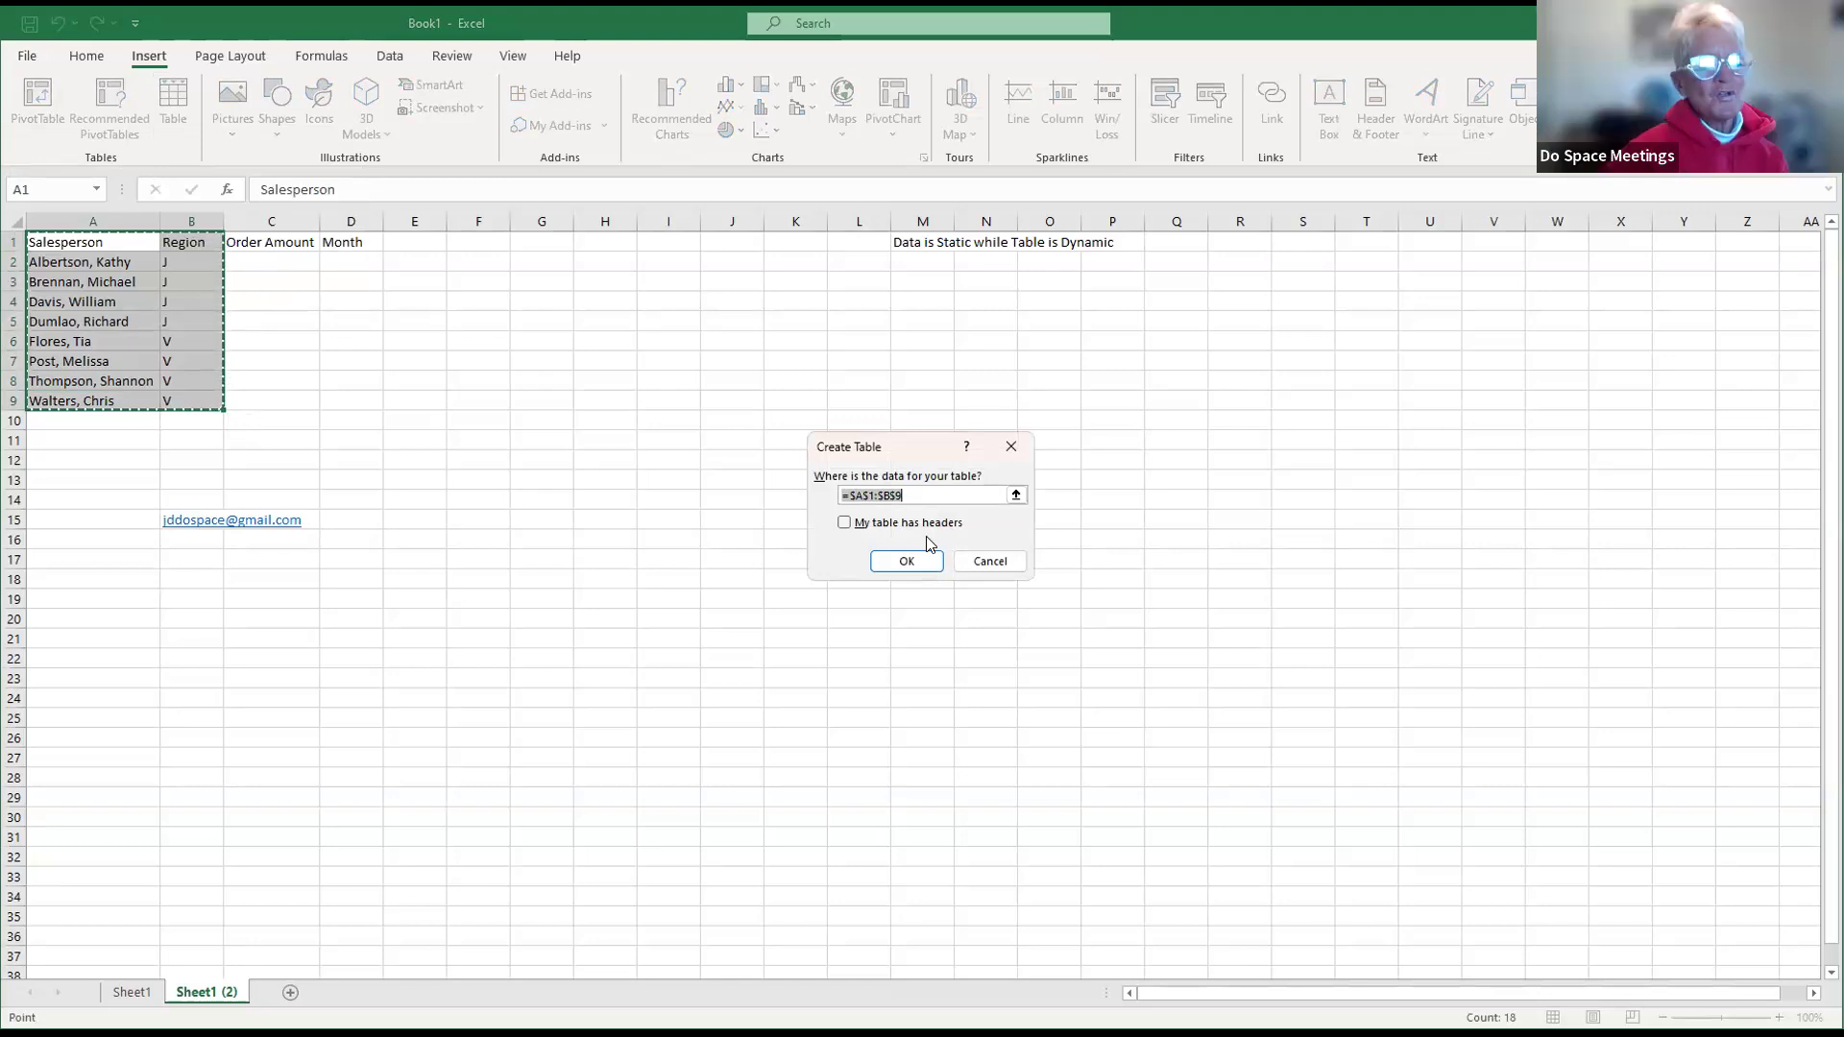
pyautogui.click(862, 524)
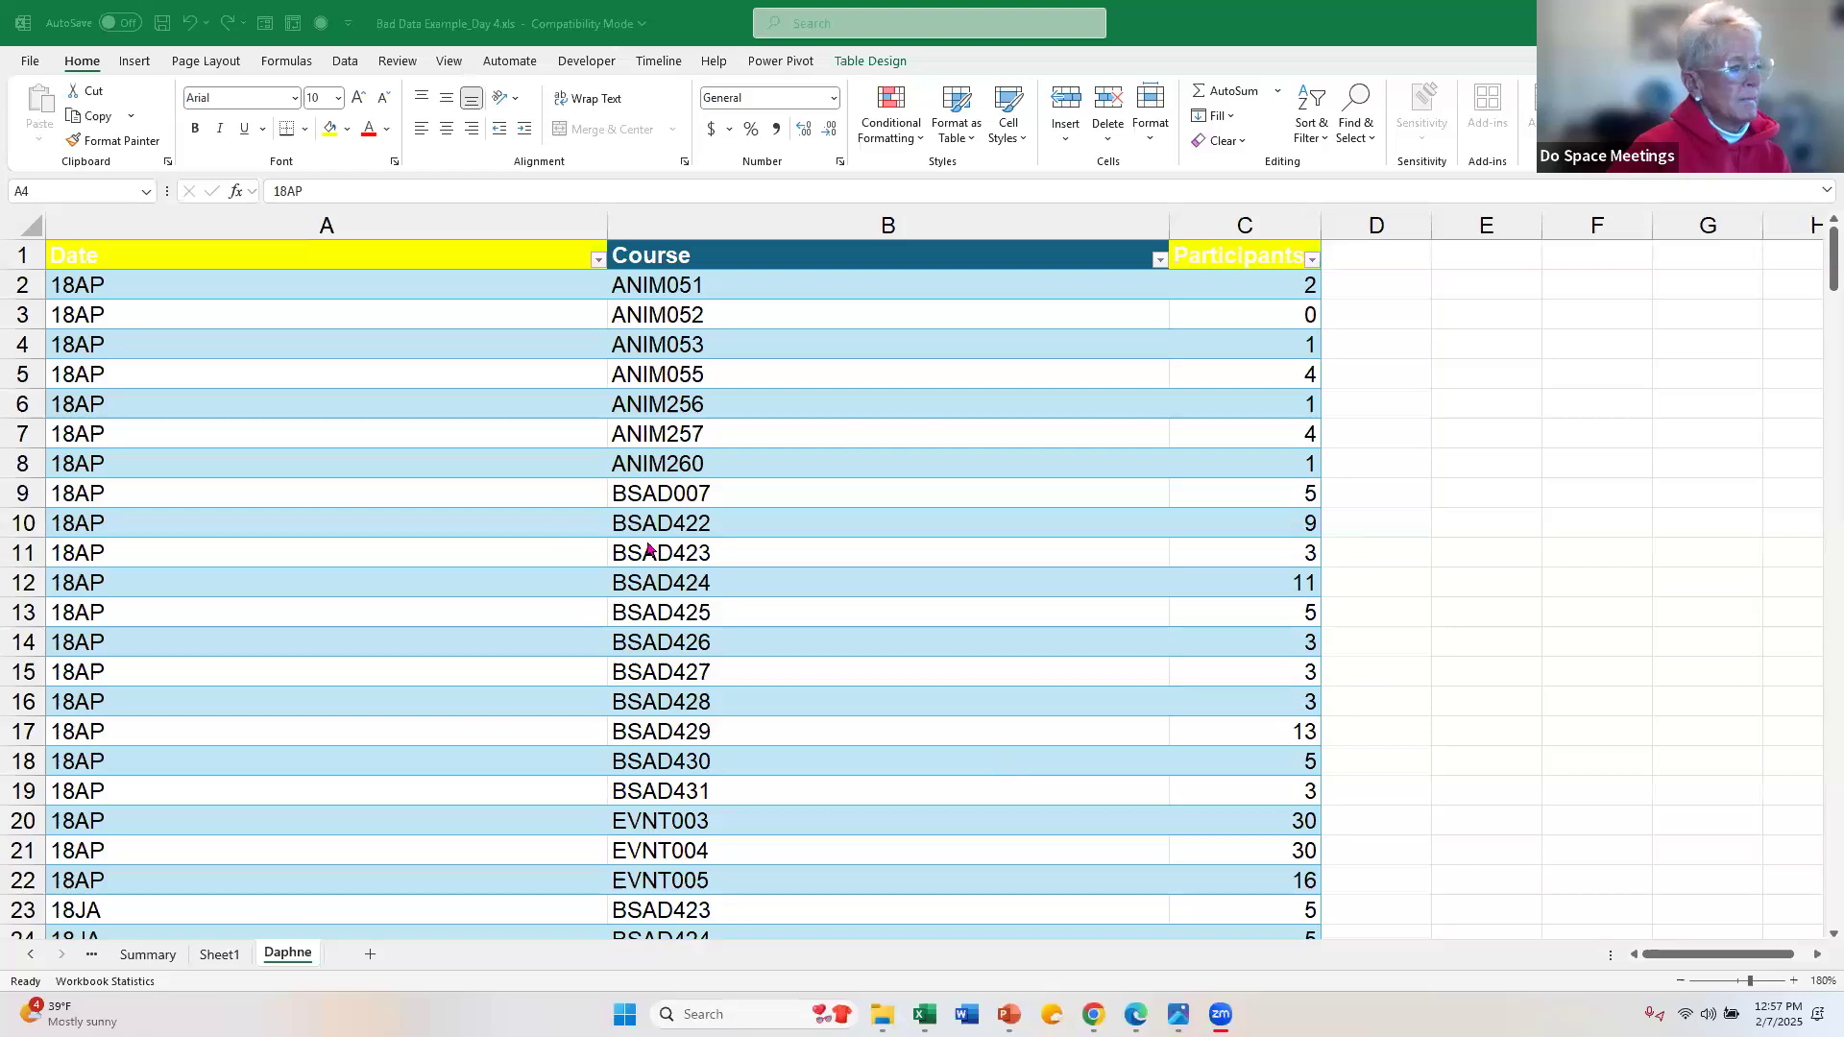
# Step: Switch to the Pivot Tables.pptx presentation in PowerPoint
pyautogui.moveTo(1009, 1015)
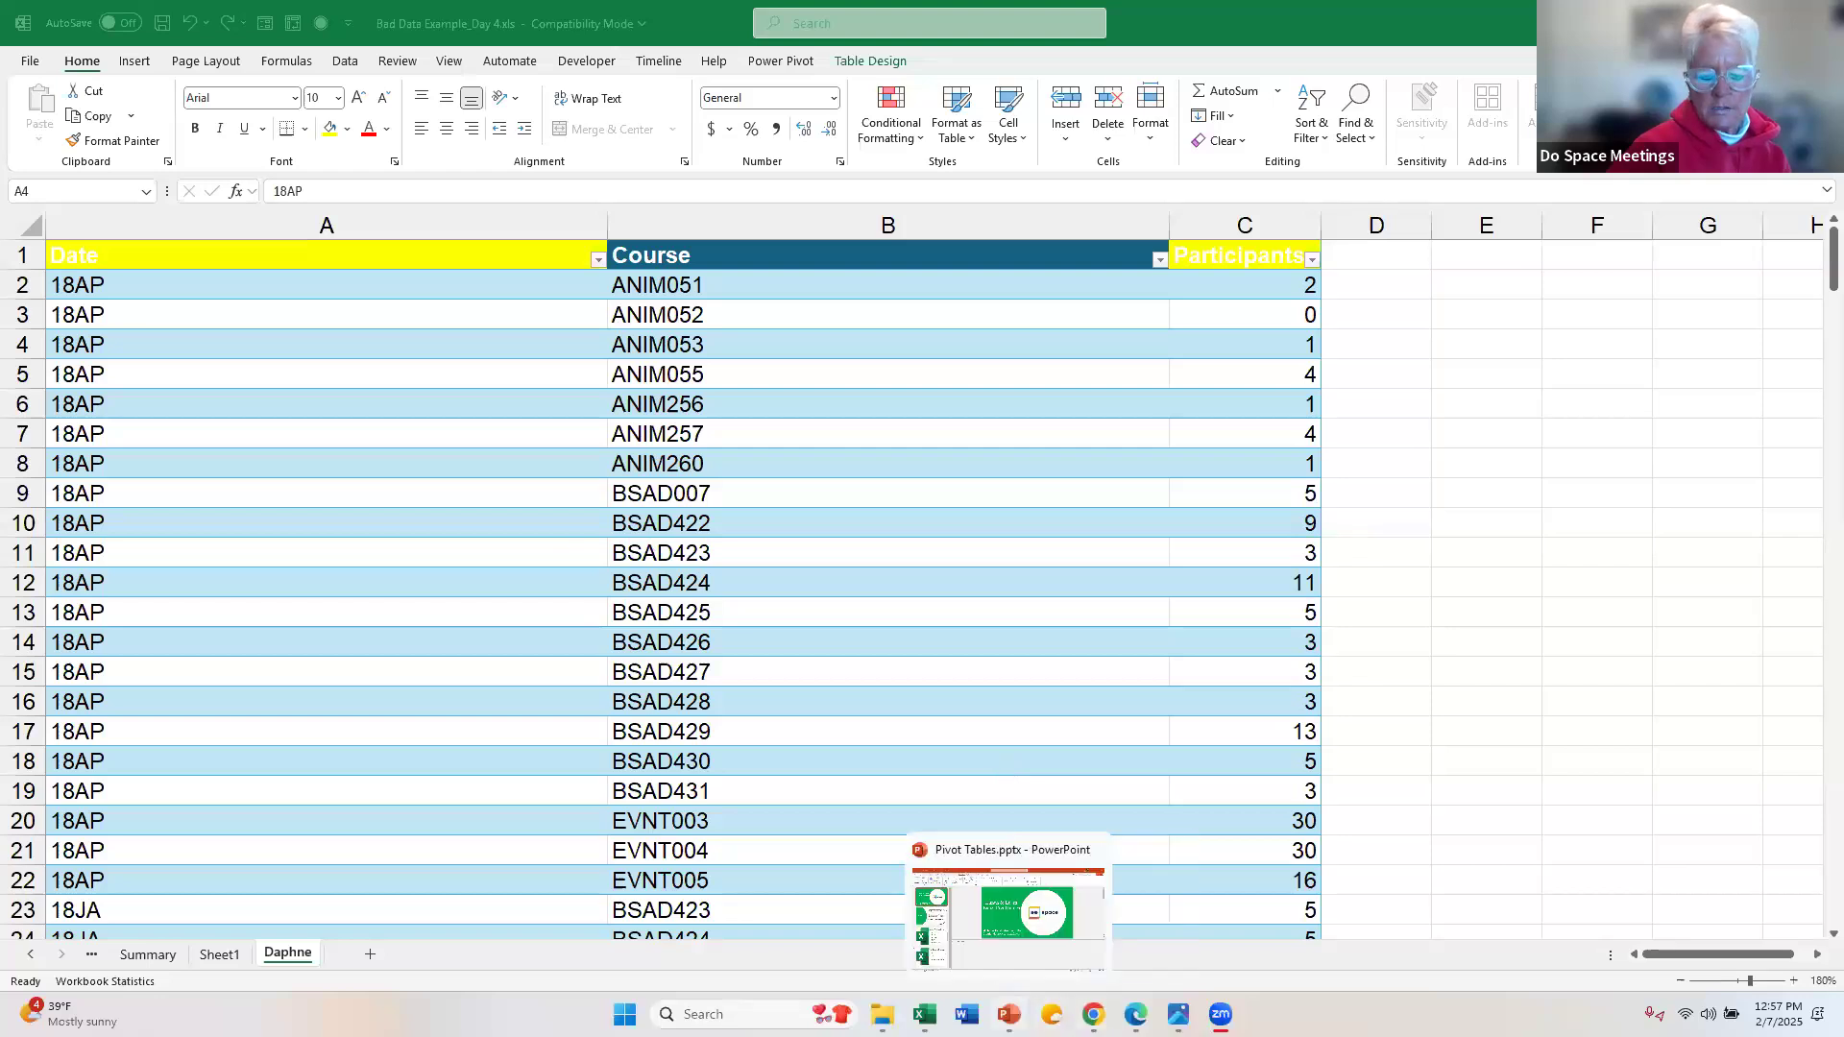